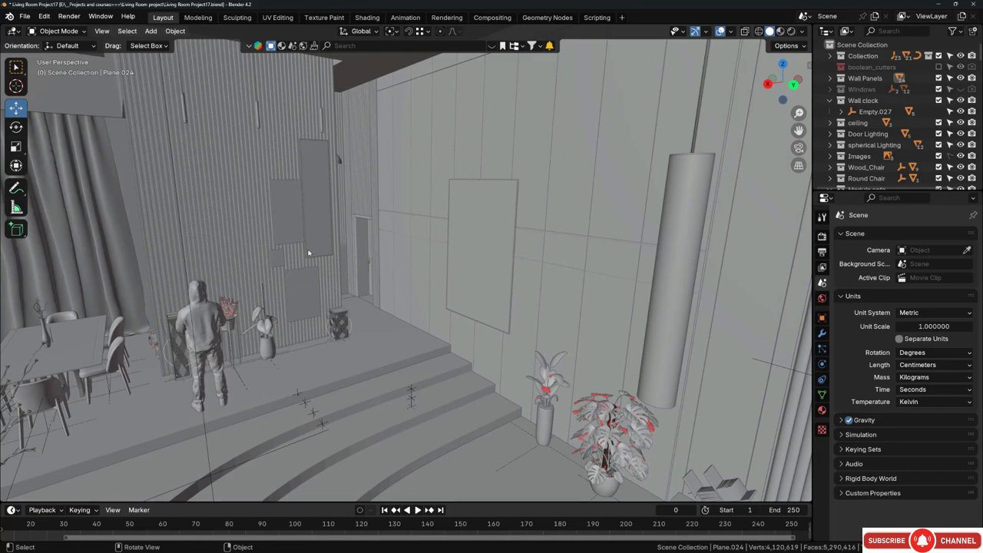
# - Move the floating slatted-wall reference image away from the middle of the room view so it overlaps the outliner
pyautogui.moveTo(283, 231)
pyautogui.mouseDown(button='middle')
pyautogui.moveTo(245, 213)
pyautogui.moveTo(280, 232)
pyautogui.mouseUp(button='middle')
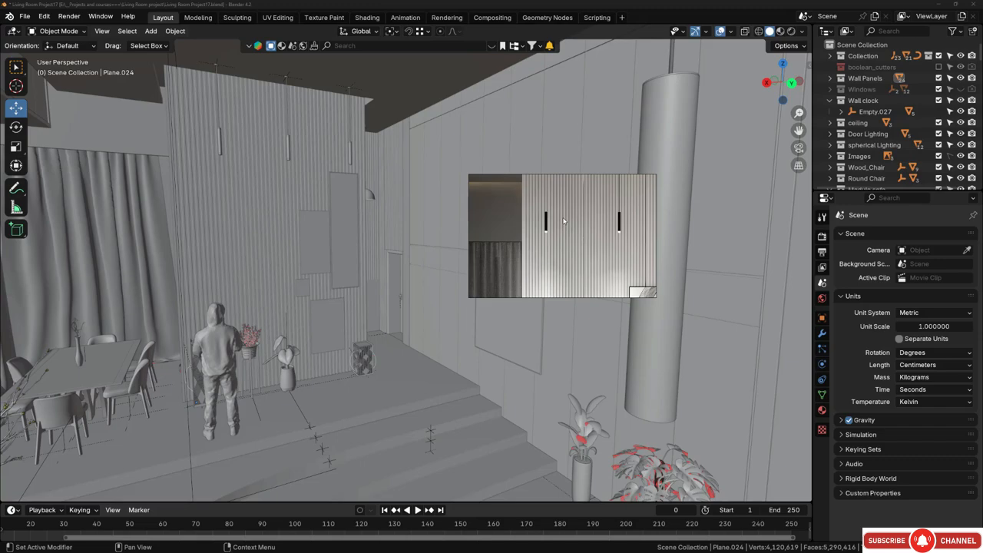
pyautogui.moveTo(563, 221); pyautogui.dragTo(762, 130, button='right')
pyautogui.moveTo(338, 230); pyautogui.dragTo(293, 239, button='middle')
pyautogui.scroll(3, 252, 191)
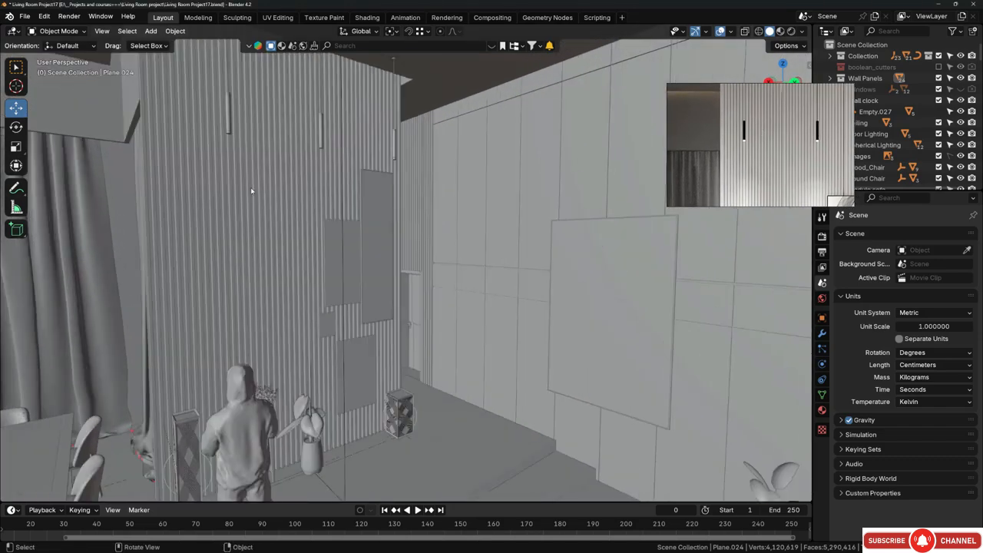
pyautogui.scroll(-4, 230, 189)
pyautogui.moveTo(219, 185); pyautogui.dragTo(324, 232, button='middle')
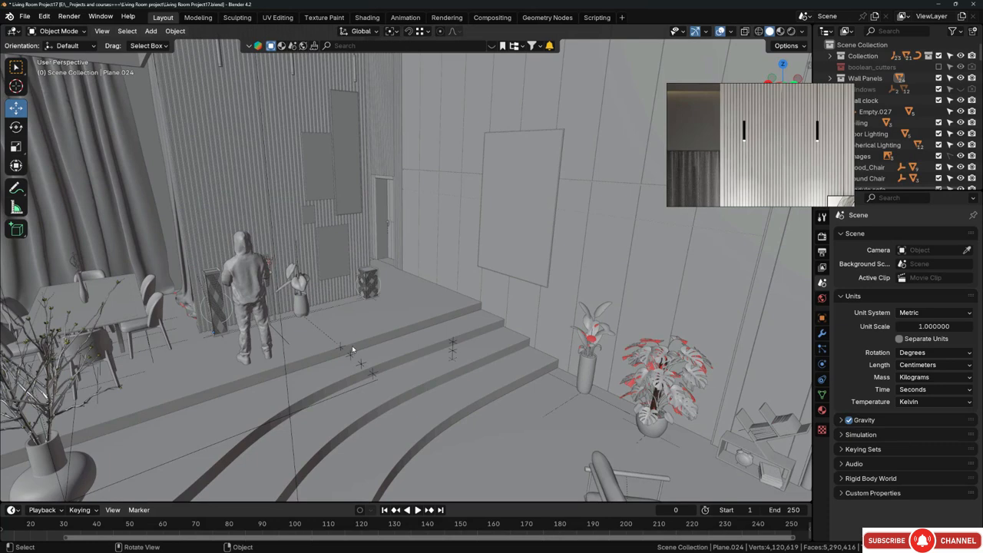
# - Add a UV sphere at the 3D cursor on the steps and set its rings to 40
pyautogui.hotkey('shift', 'a')
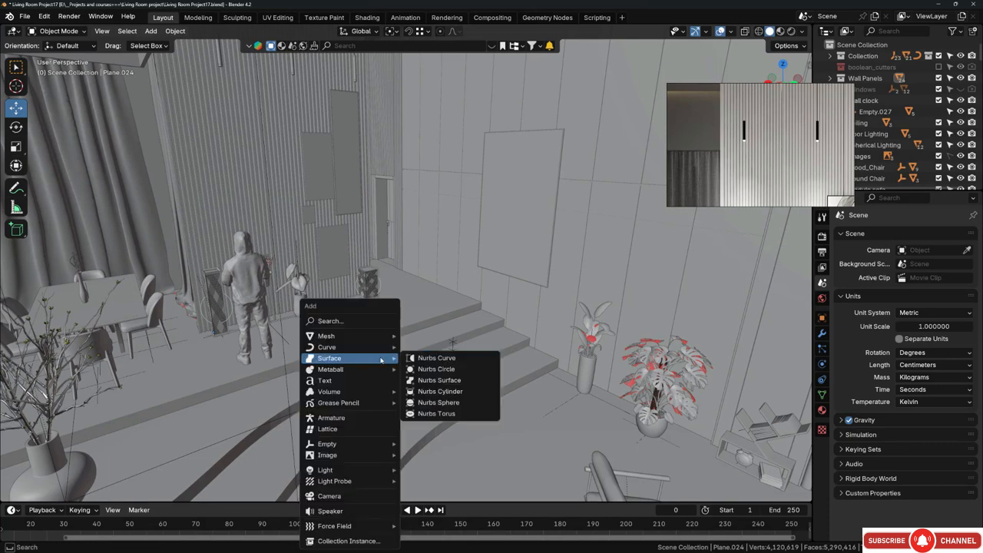
pyautogui.moveTo(360, 338)
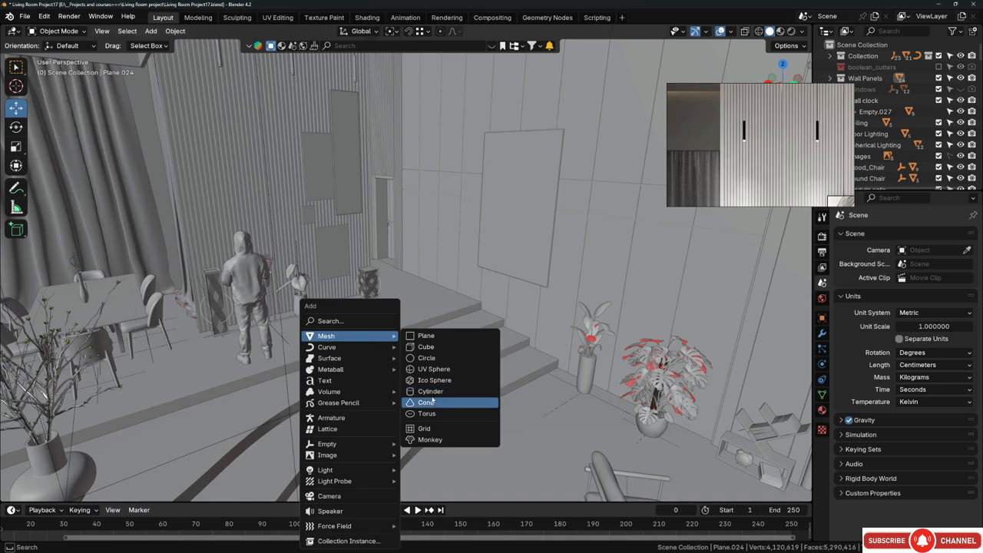
pyautogui.click(431, 370)
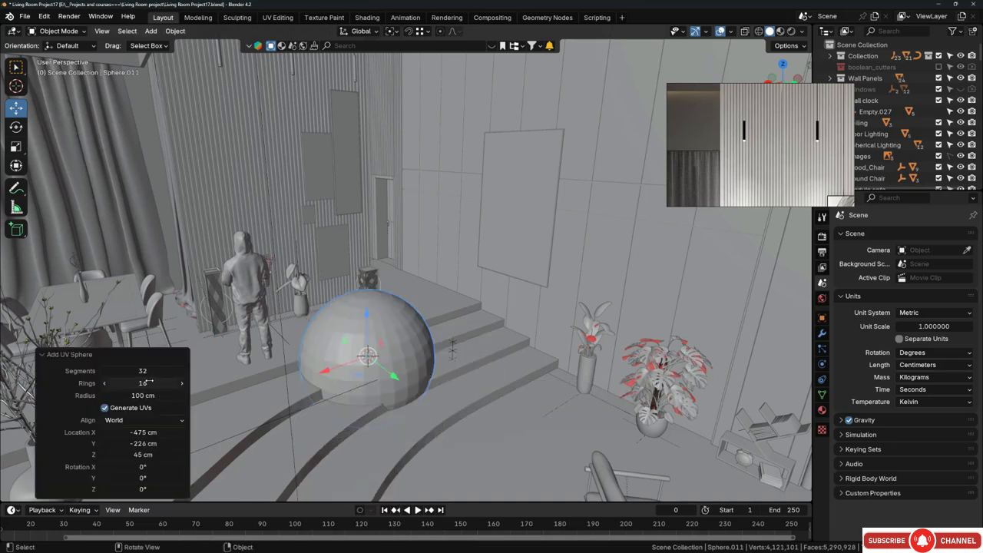
pyautogui.moveTo(143, 383)
pyautogui.mouseDown()
pyautogui.moveTo(165, 382)
pyautogui.moveTo(136, 381)
pyautogui.mouseUp()
pyautogui.click(104, 383)
pyautogui.click(104, 384)
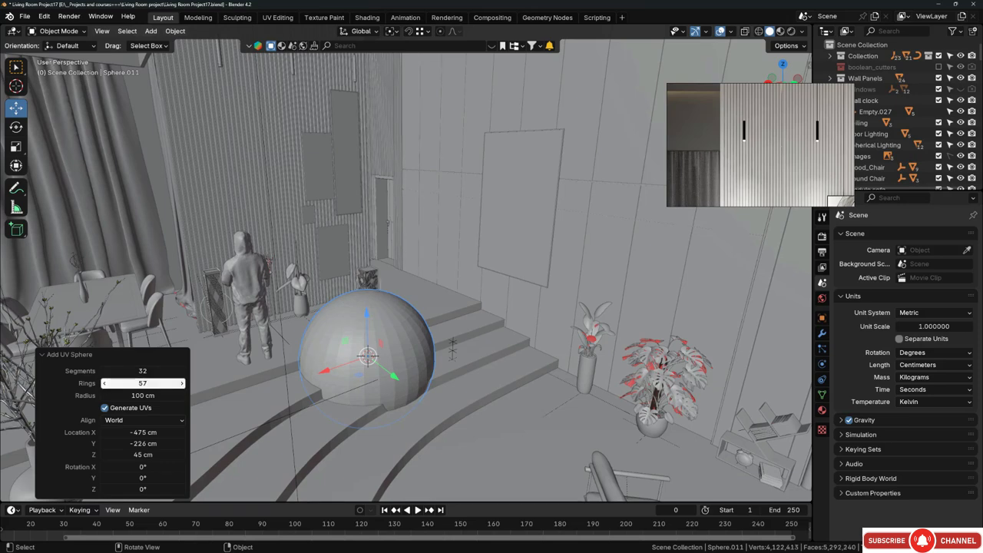
pyautogui.click(105, 383)
pyautogui.moveTo(143, 383); pyautogui.dragTo(125, 383)
pyautogui.click(145, 383)
pyautogui.write('40')
pyautogui.press('Return')
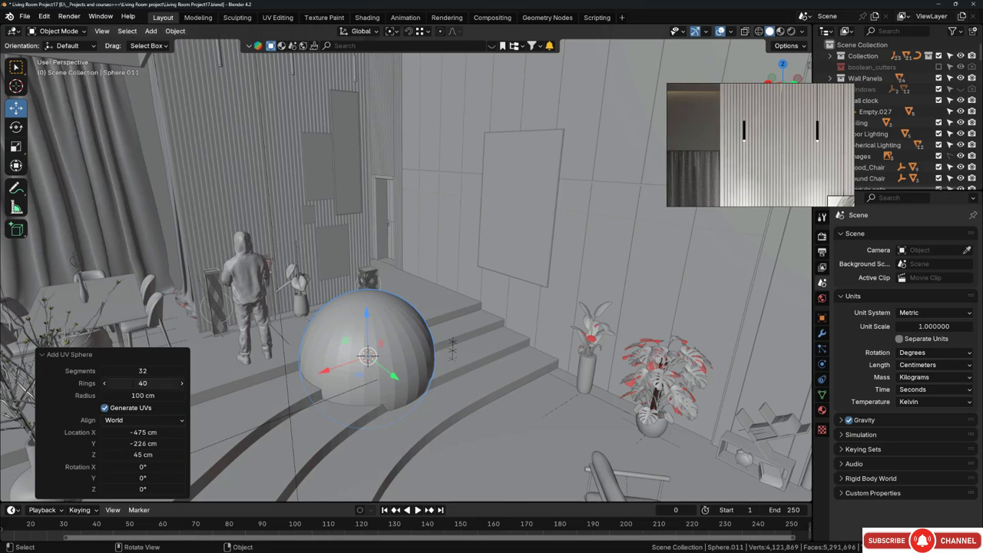
# - Shade the new sphere smooth and scale it down uniformly to about 0.5
pyautogui.moveTo(219, 374); pyautogui.dragTo(382, 318, button='middle')
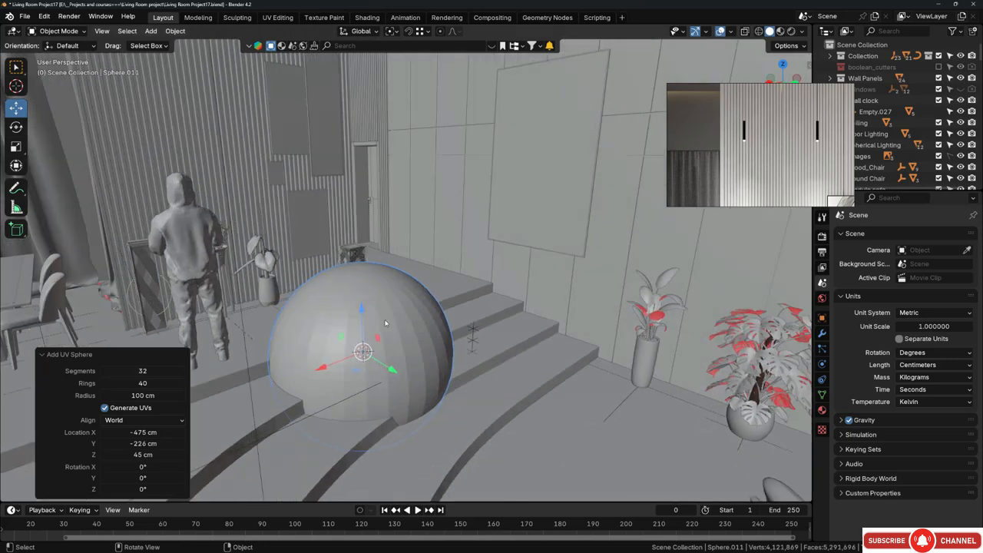
pyautogui.rightClick(383, 318)
pyautogui.click(382, 315)
pyautogui.press('s')
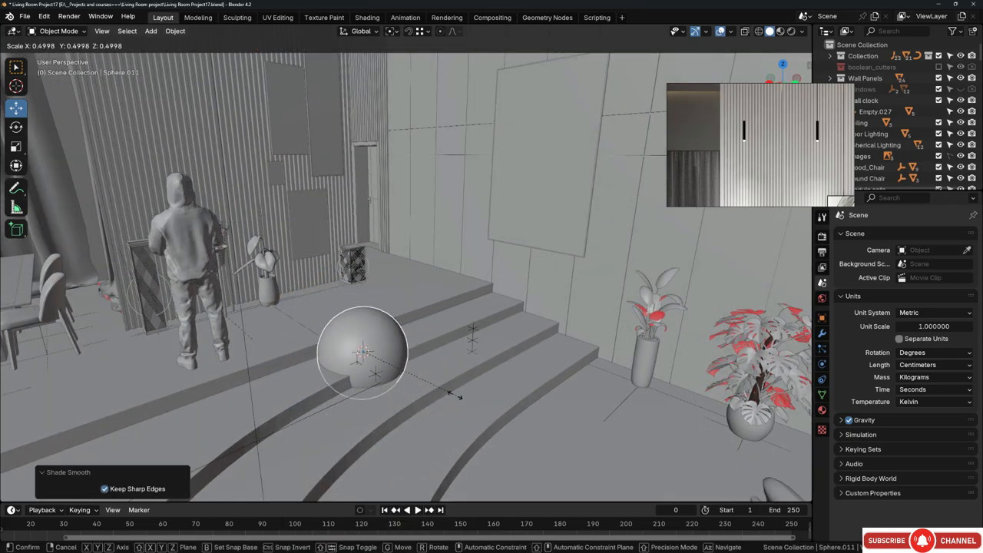
pyautogui.click(452, 394)
# - Raise the sphere about 67.6 cm along the Z axis so it sits above the steps
pyautogui.press('g')
pyautogui.press('z')
pyautogui.click(446, 336)
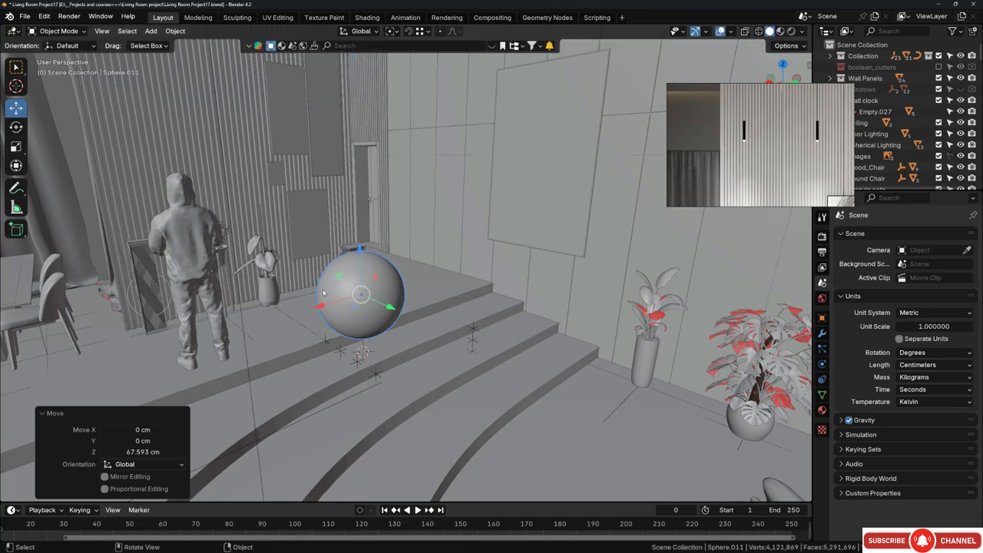
pyautogui.scroll(6, 434, 301)
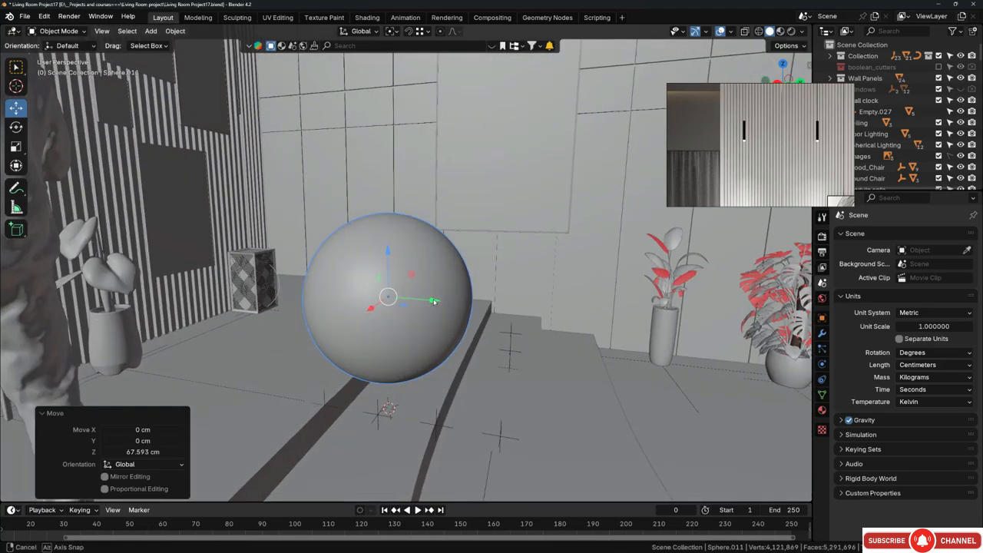
pyautogui.moveTo(434, 302); pyautogui.dragTo(403, 321, button='middle')
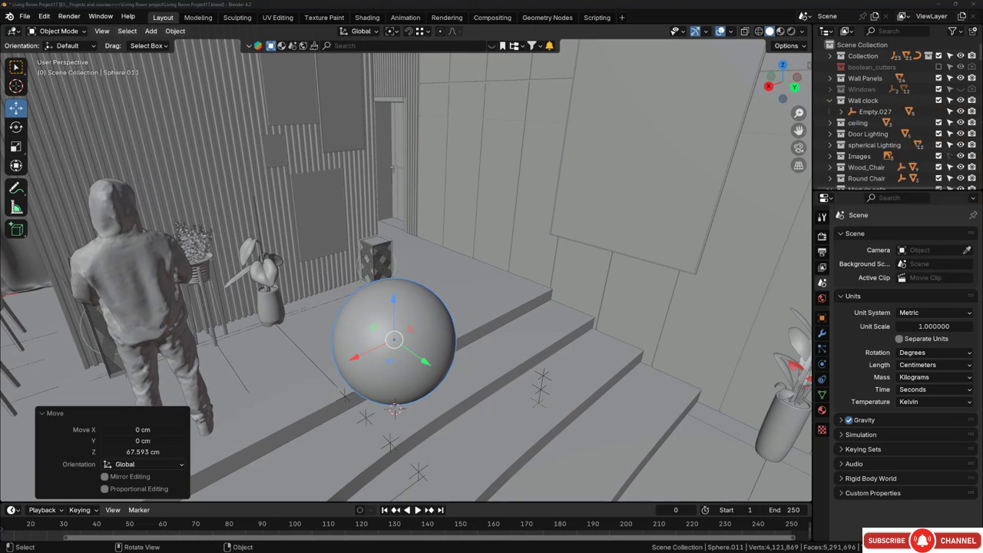
# - Browse several pages of ready-made materials in the BlenderKit asset library, and close the asset results
pyautogui.click(492, 46)
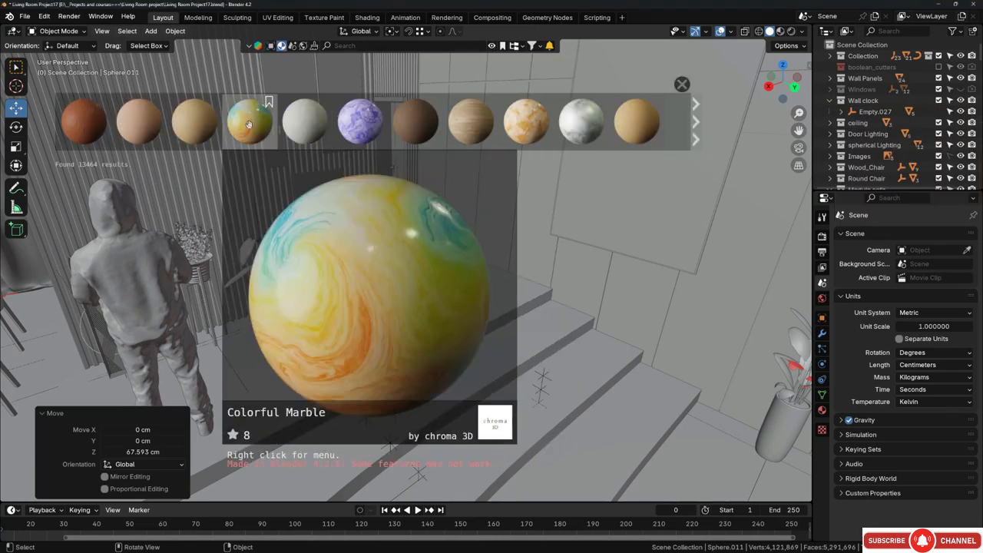
pyautogui.click(694, 138)
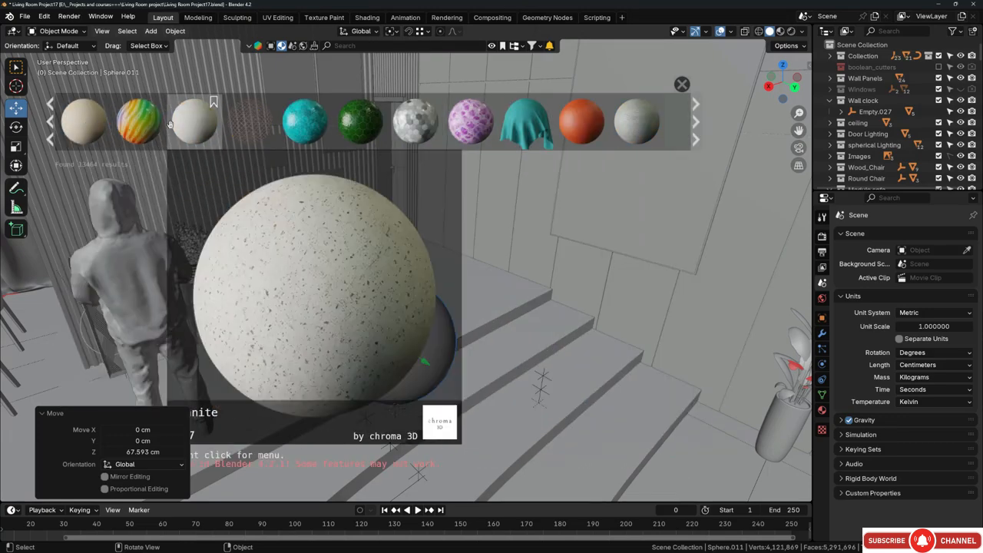
pyautogui.click(696, 127)
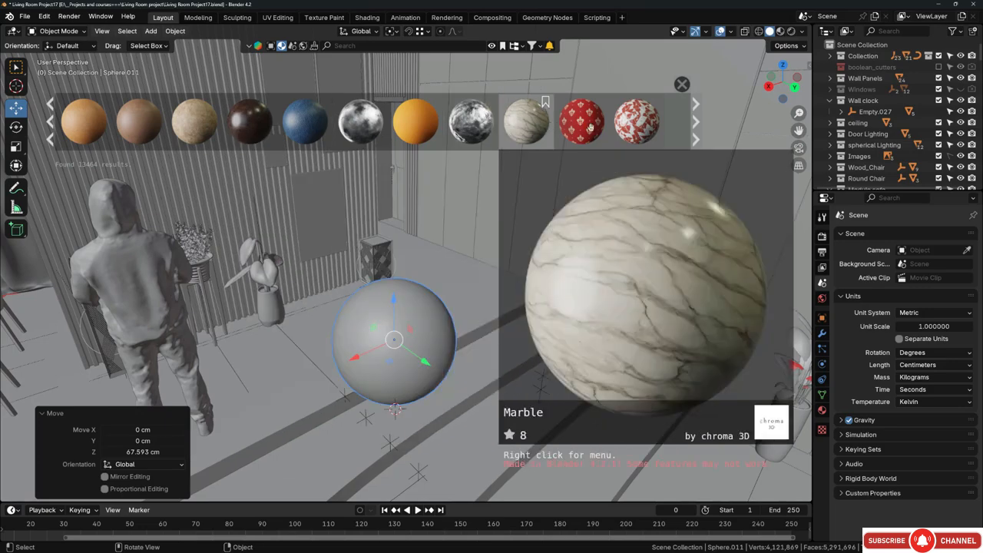
pyautogui.click(698, 124)
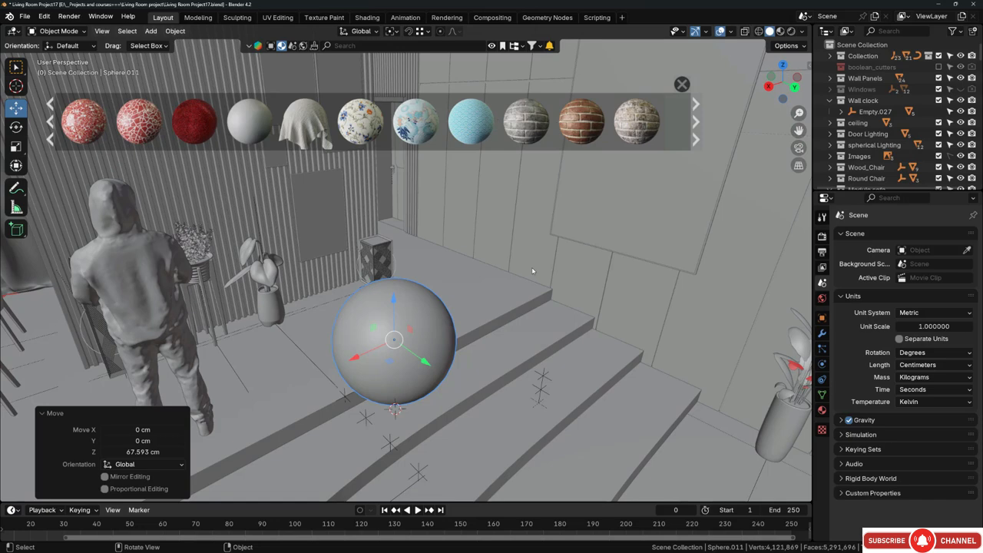
pyautogui.click(493, 46)
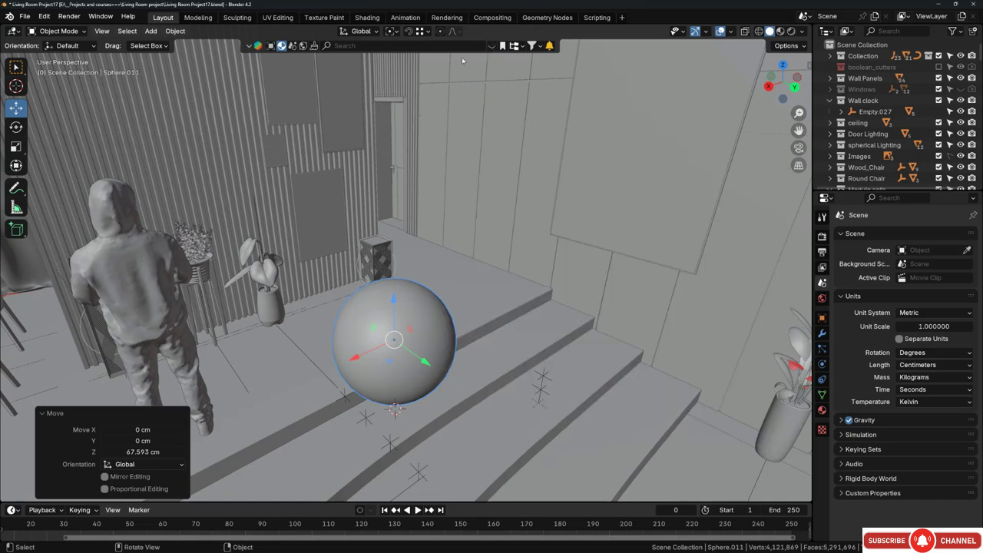
# - Isolate the sphere in local view and display it in Material Preview shading
pyautogui.scroll(3, 400, 346)
pyautogui.moveTo(410, 362); pyautogui.dragTo(384, 320, button='middle')
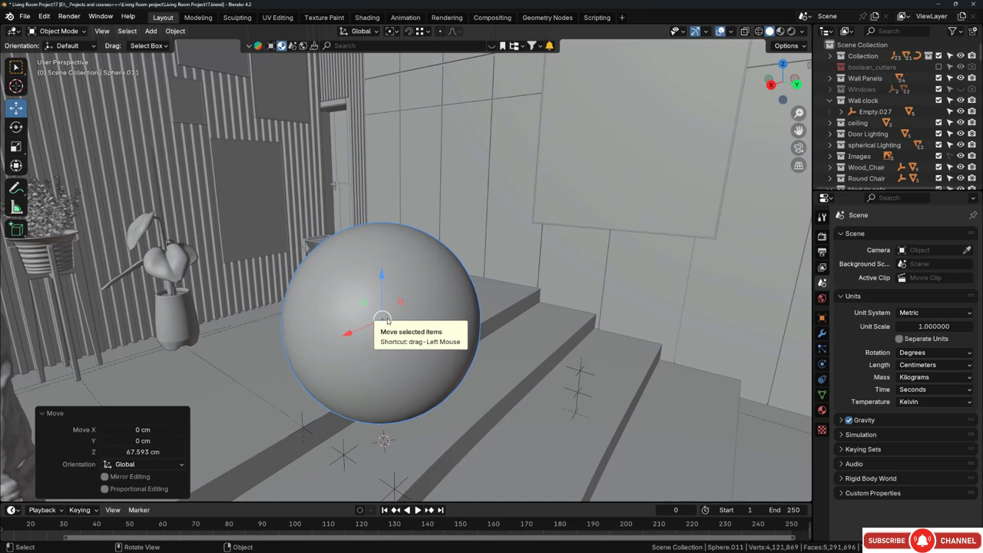
pyautogui.press('KP_Divide')
pyautogui.scroll(-2, 388, 321)
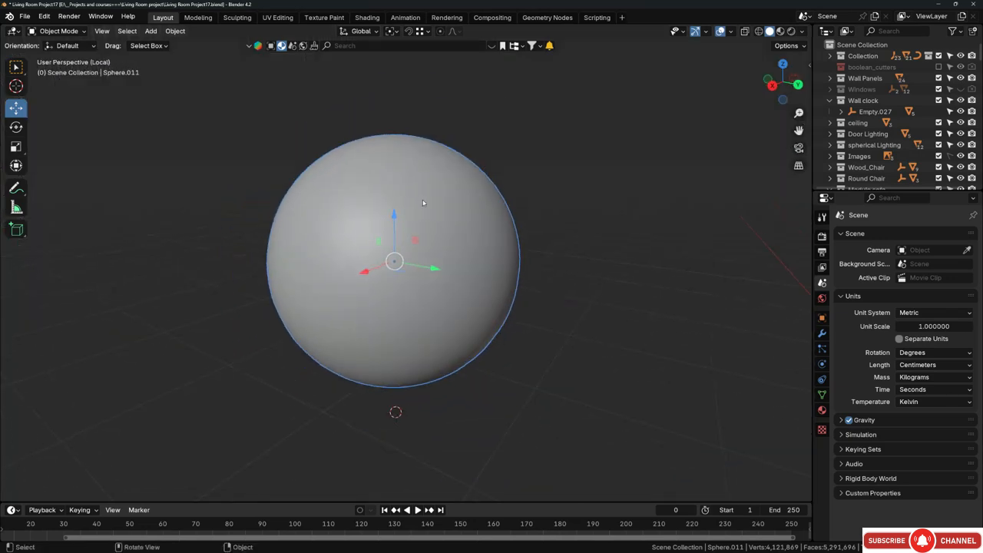
pyautogui.press('z')
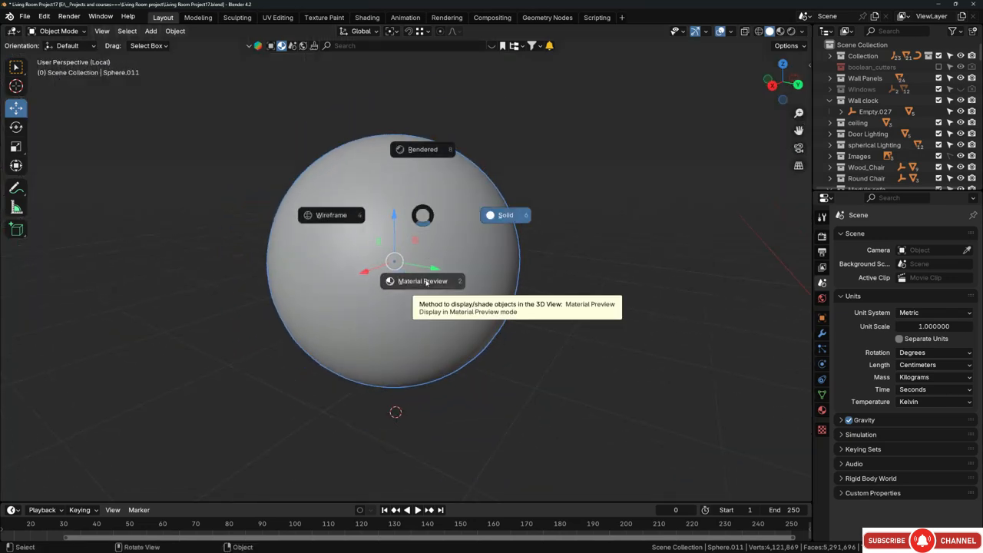
pyautogui.click(426, 282)
pyautogui.scroll(-2, 392, 269)
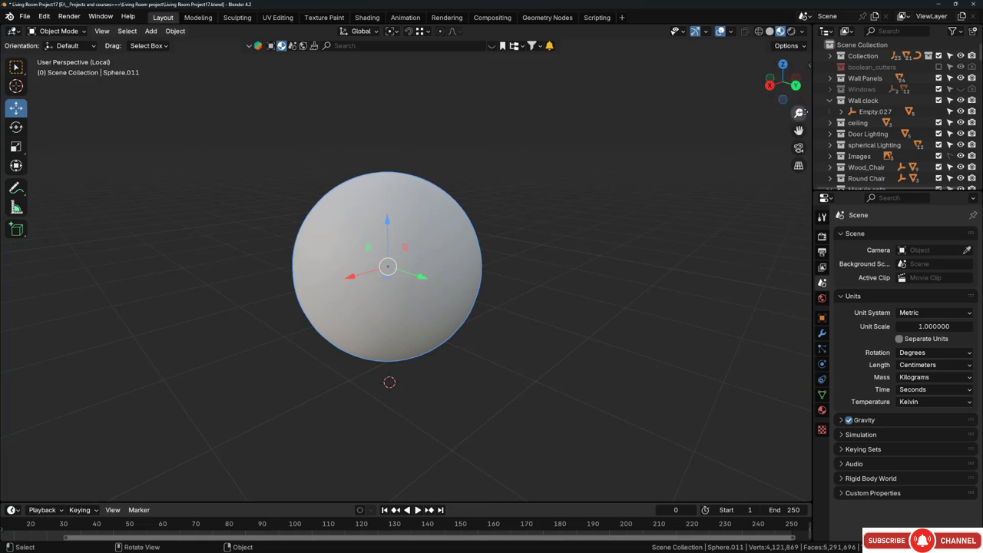
# - Split the 3D viewport vertically into two areas, with the isolated sphere kept in one of them
pyautogui.rightClick(812, 108)
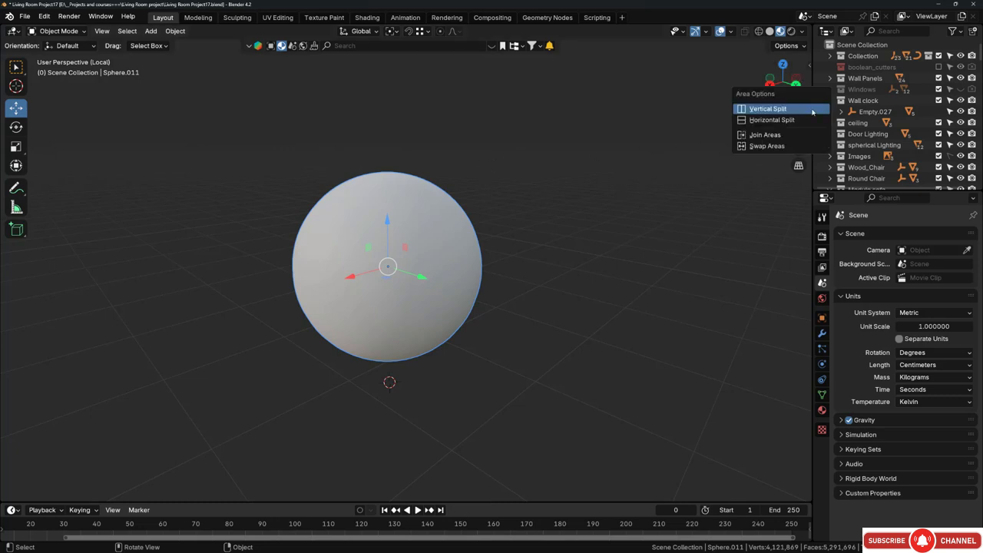
pyautogui.click(768, 109)
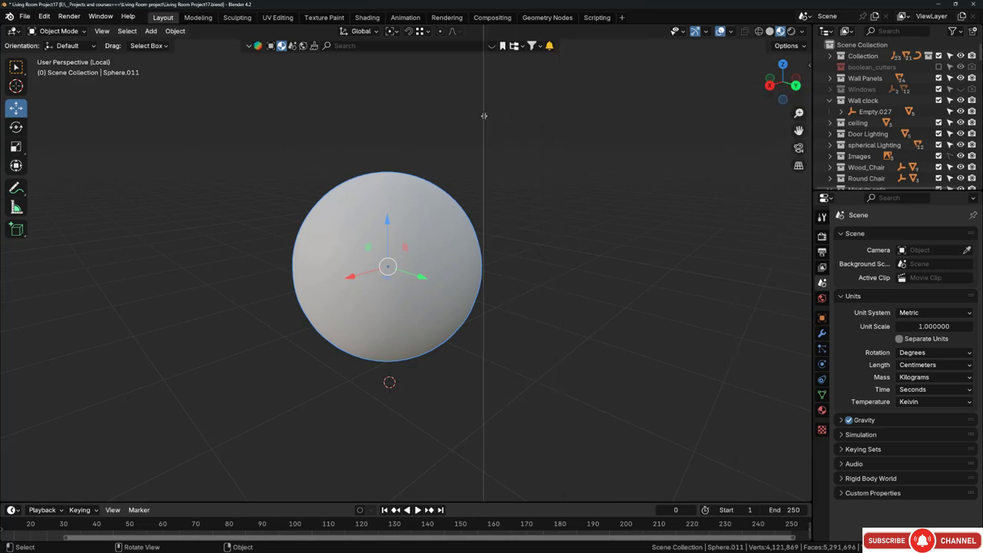
pyautogui.click(376, 209)
pyautogui.moveTo(251, 214); pyautogui.dragTo(241, 222, button='middle')
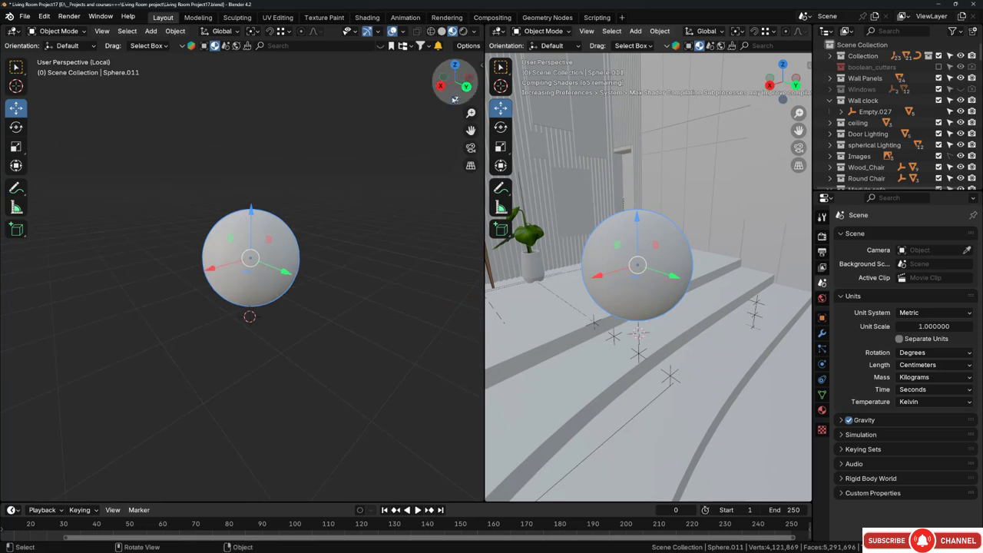
# - Change the new area showing the full room to the Shader Editor and hide its sidebar
pyautogui.click(498, 31)
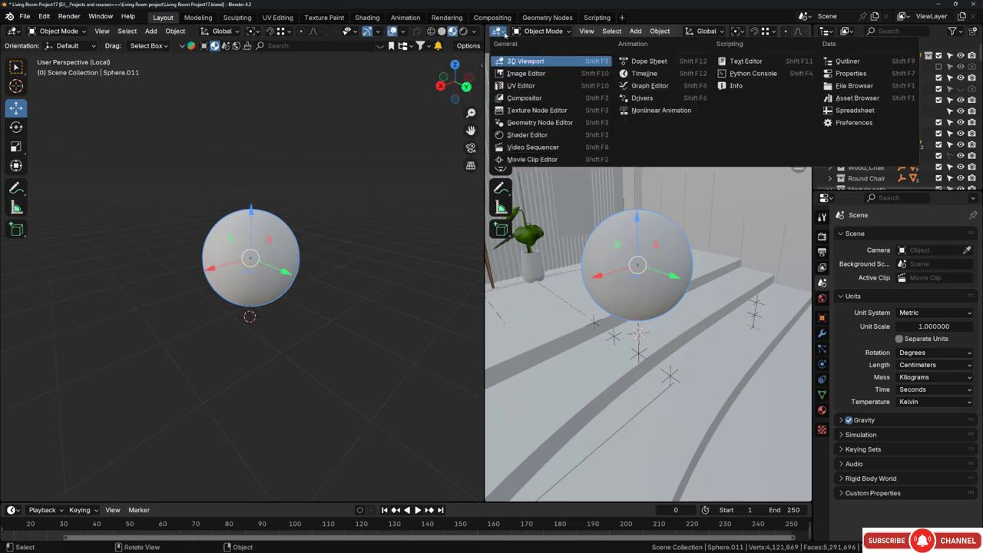
pyautogui.click(530, 137)
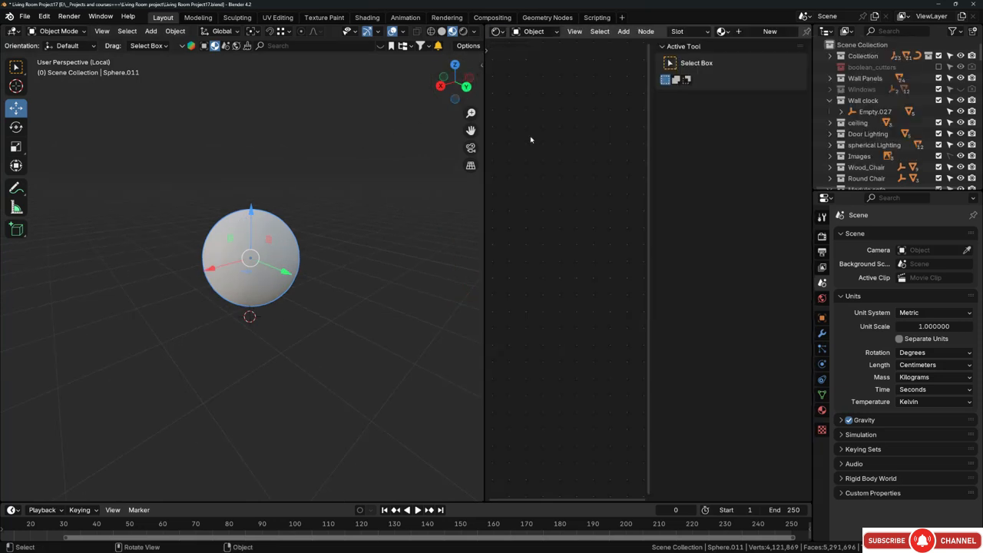
pyautogui.press('n')
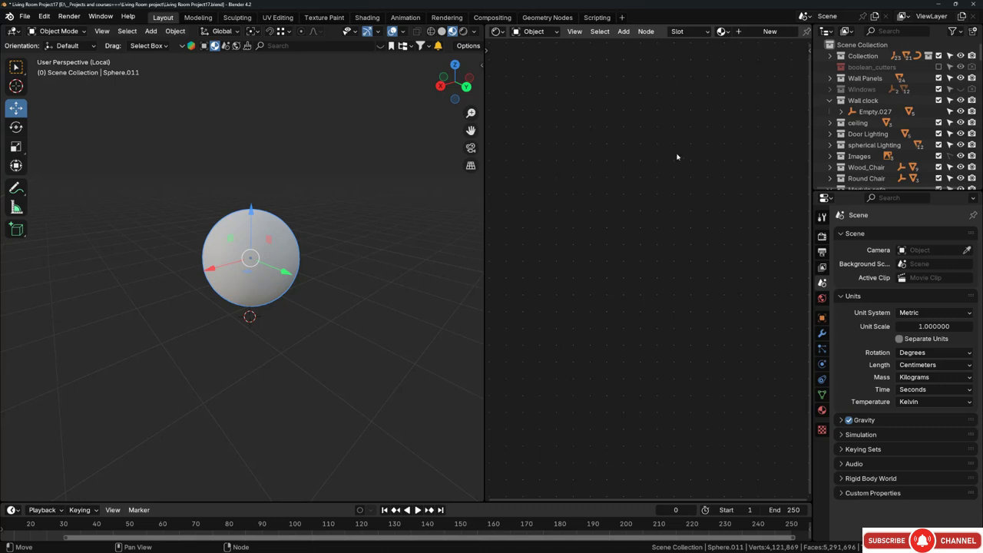
pyautogui.scroll(3, 345, 231)
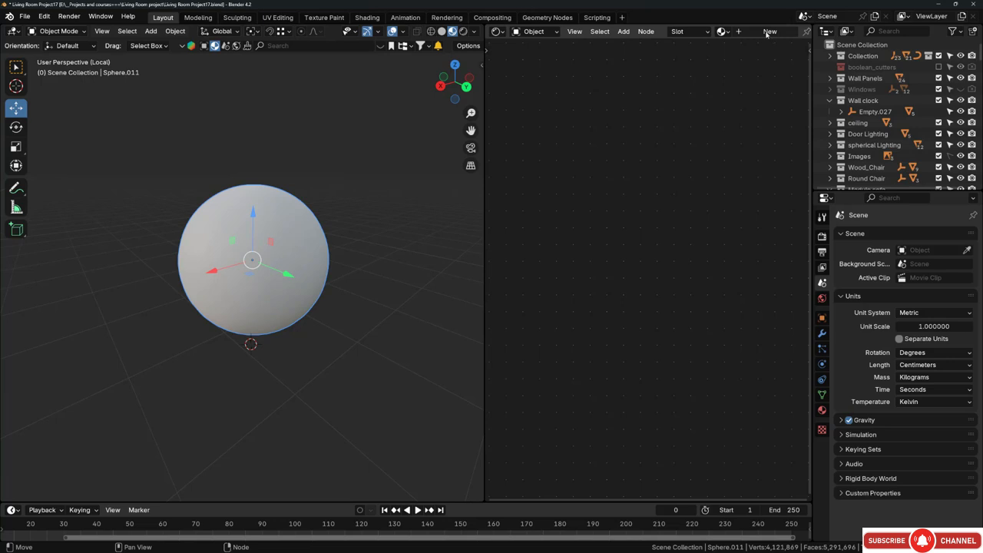
# - Enable the Screencast Keys display in the 3D viewport and hide the sidebar
pyautogui.click(481, 65)
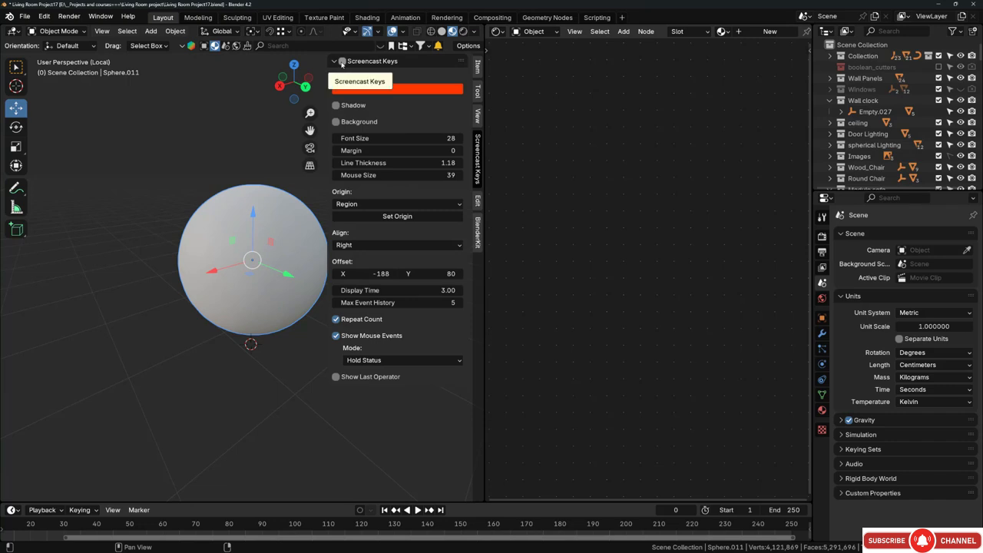
pyautogui.click(342, 62)
pyautogui.press('n')
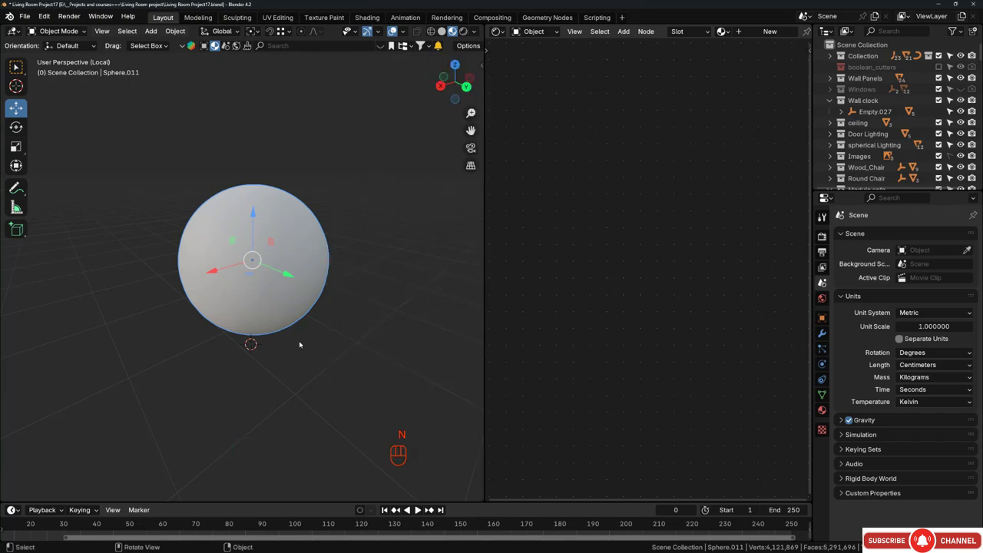
# - Create a new material for the sphere in the Shader Editor
pyautogui.click(767, 32)
pyautogui.scroll(4, 188, 275)
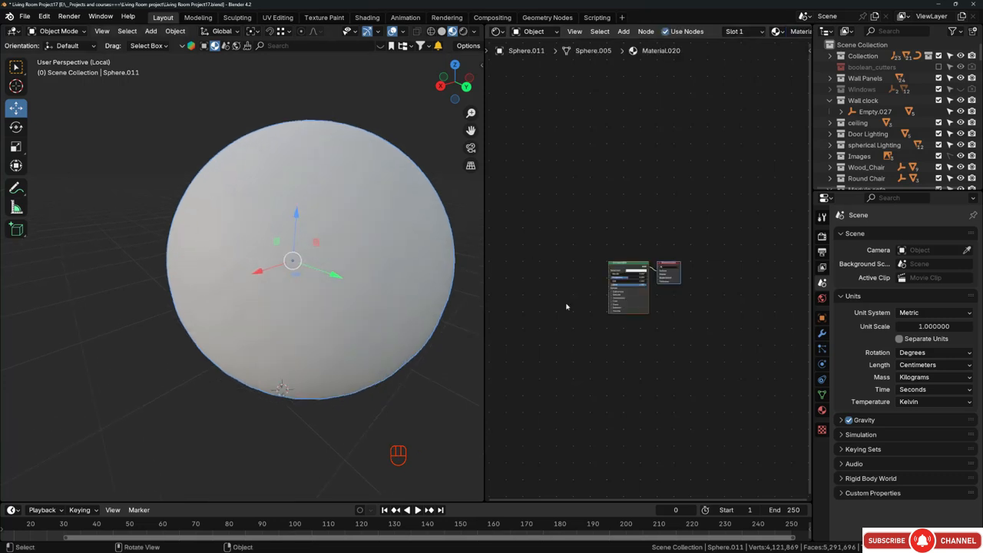
pyautogui.scroll(6, 566, 307)
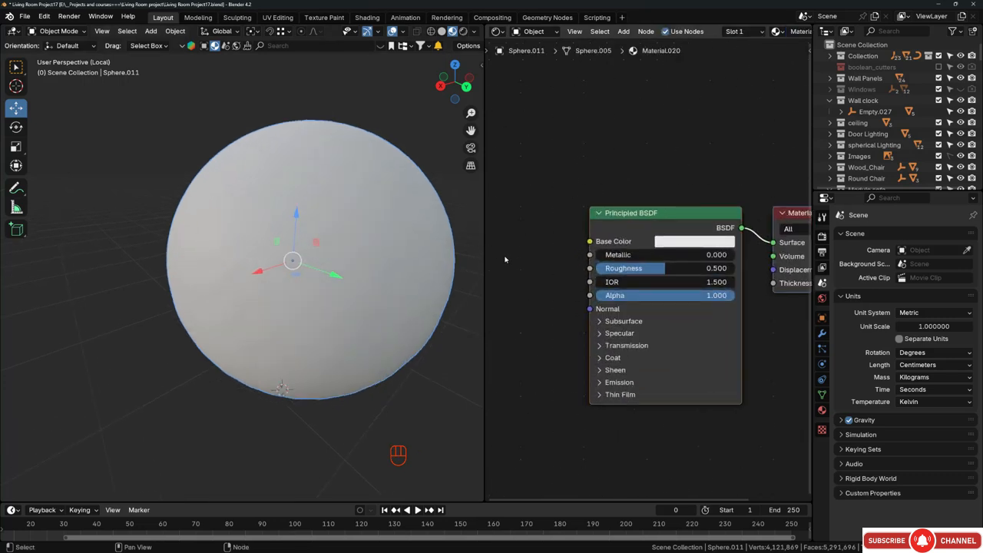
pyautogui.scroll(-1, 505, 259)
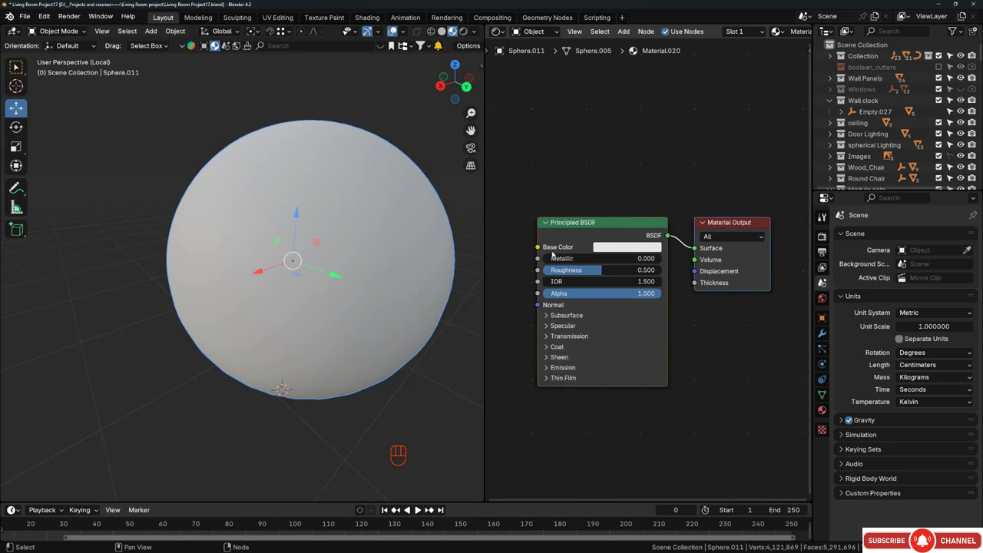
# - Darken the Principled BSDF's Base Color to a light grey with an HSV value of about 0.66
pyautogui.click(599, 251)
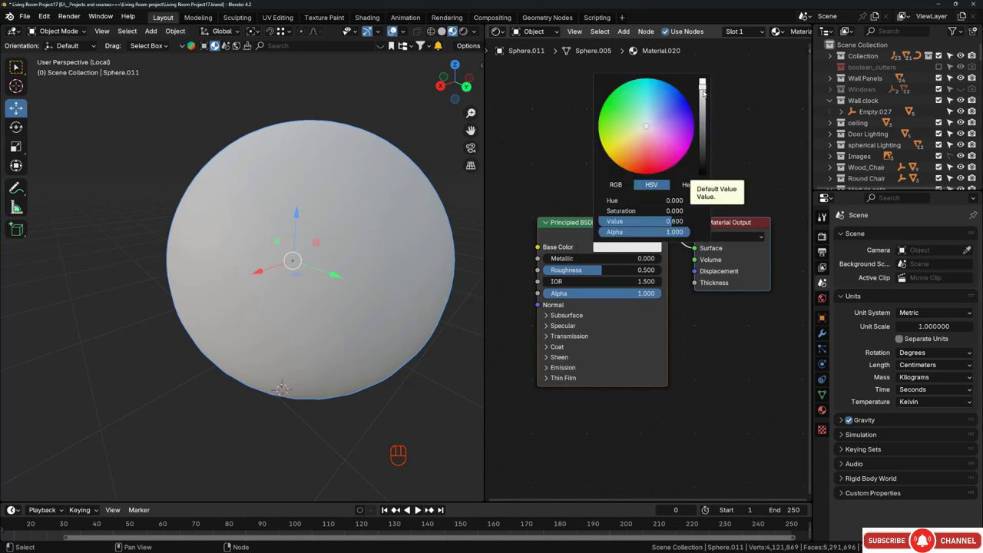
pyautogui.click(702, 92)
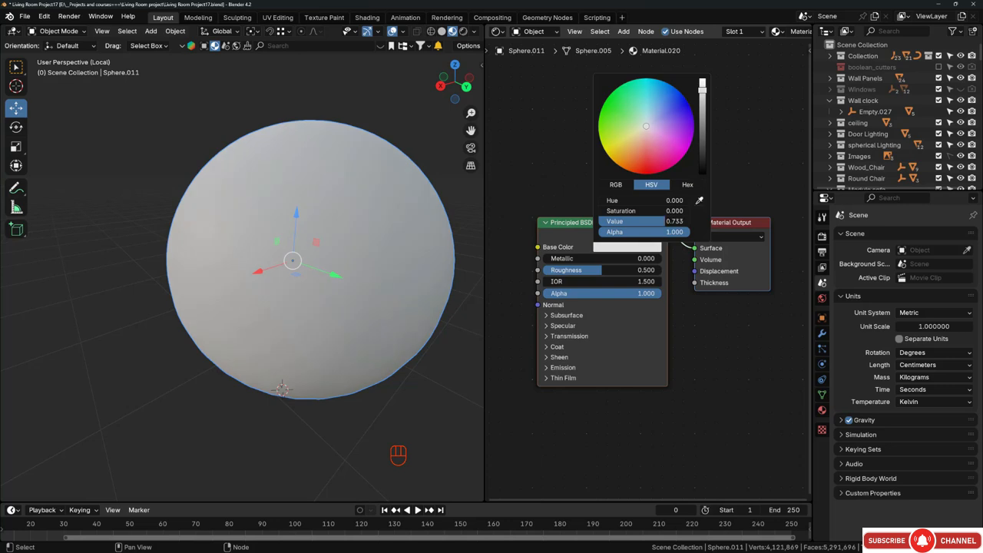
pyautogui.moveTo(702, 92); pyautogui.dragTo(702, 94)
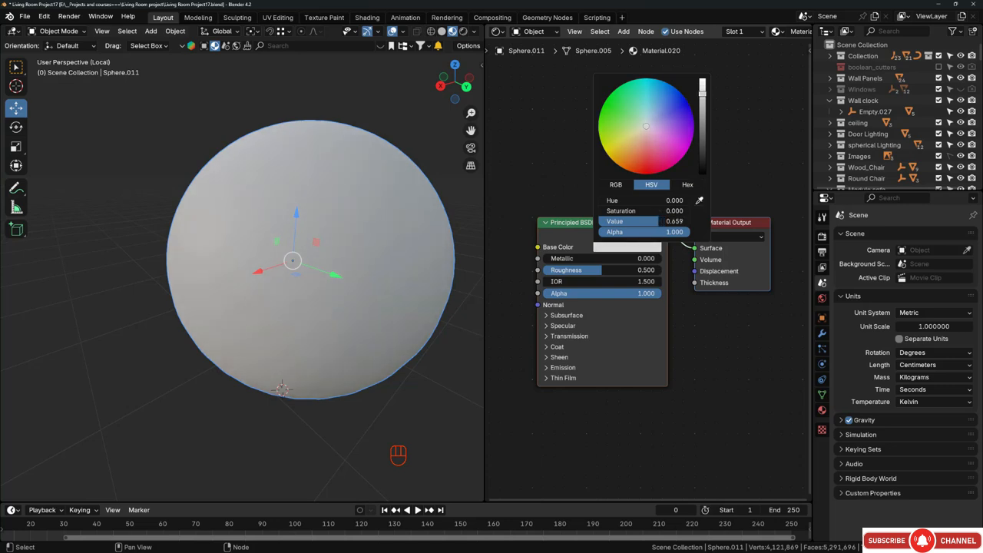
pyautogui.scroll(-4, 643, 139)
pyautogui.moveTo(379, 203); pyautogui.dragTo(396, 196, button='middle')
pyautogui.scroll(1, 343, 225)
pyautogui.moveTo(349, 240)
pyautogui.mouseDown(button='middle')
pyautogui.moveTo(341, 217)
pyautogui.moveTo(349, 229)
pyautogui.mouseUp(button='middle')
pyautogui.scroll(1, 374, 240)
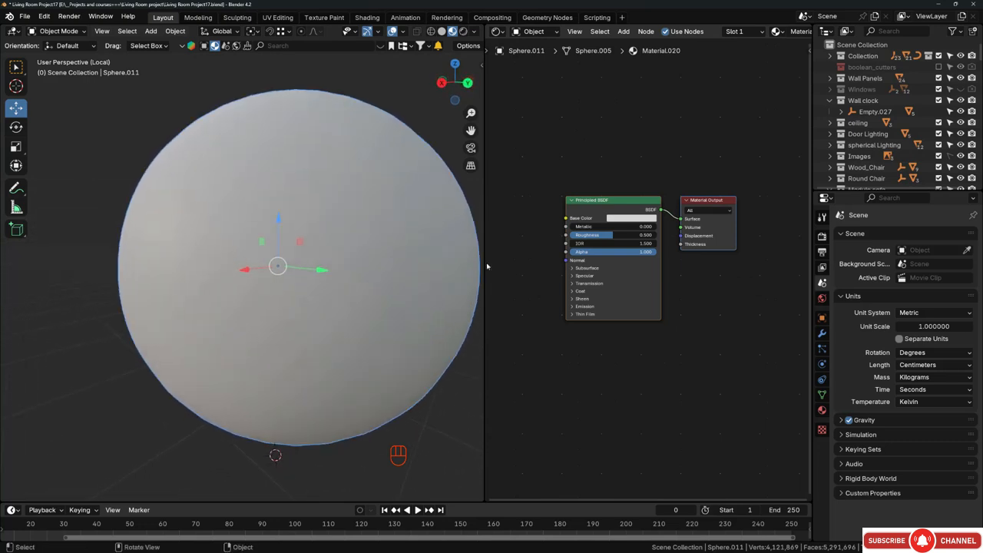
# - Add a Noise Texture node in free space before the Principled BSDF
pyautogui.scroll(-2, 397, 284)
pyautogui.moveTo(486, 235); pyautogui.dragTo(573, 231, button='middle')
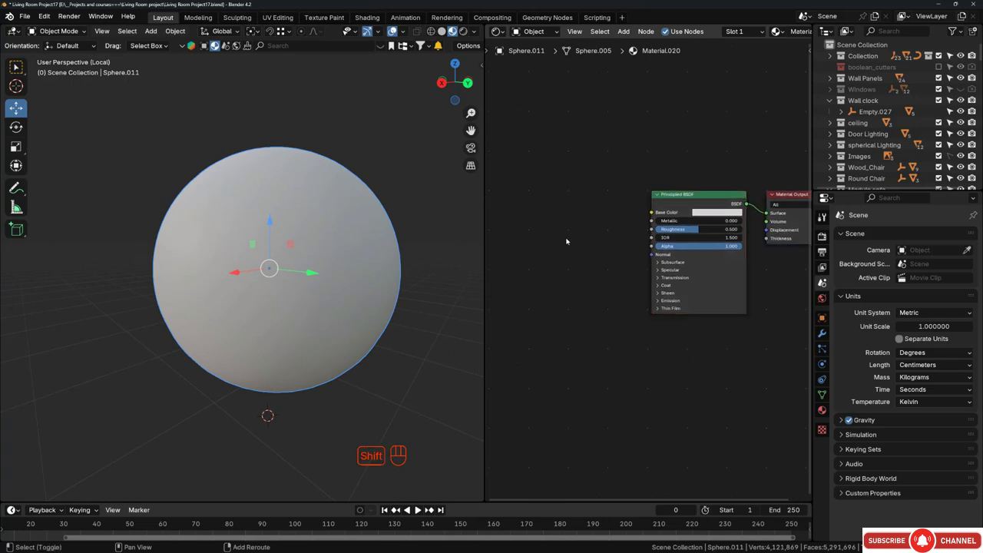
pyautogui.hotkey('shift', 'a')
pyautogui.click(566, 240)
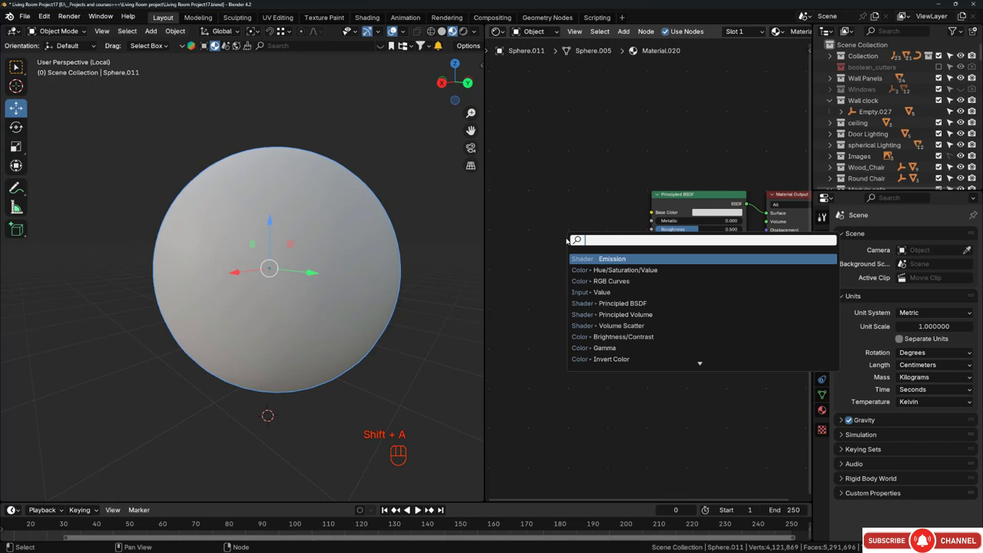
pyautogui.write('noi')
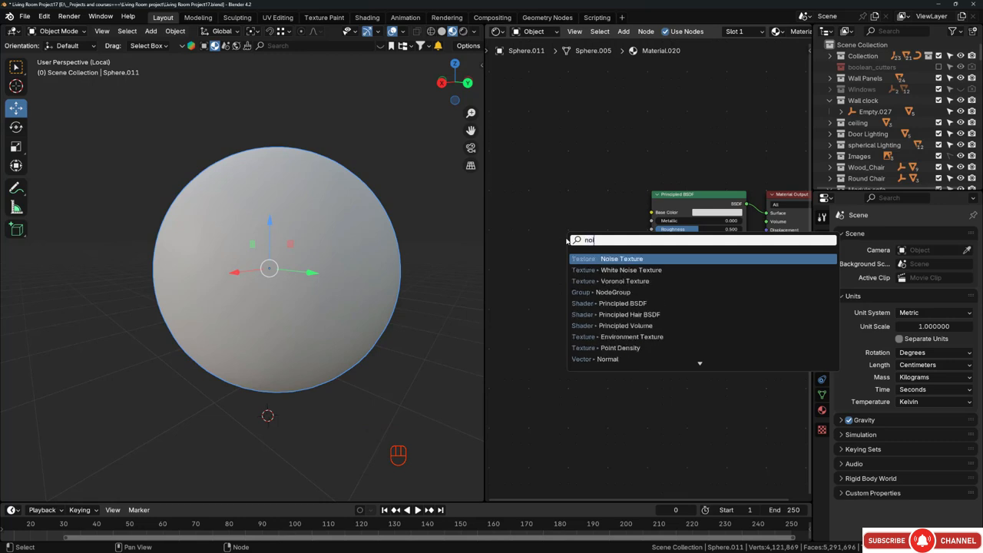
pyautogui.press('Return')
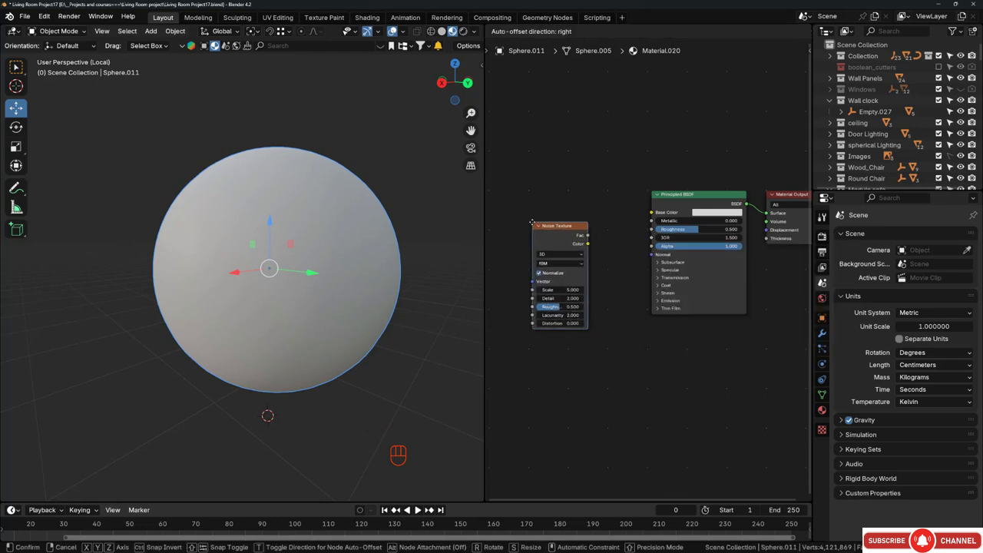
pyautogui.click(533, 224)
# - Preview the Noise Texture's Fac output directly on the sphere
pyautogui.scroll(4, 546, 215)
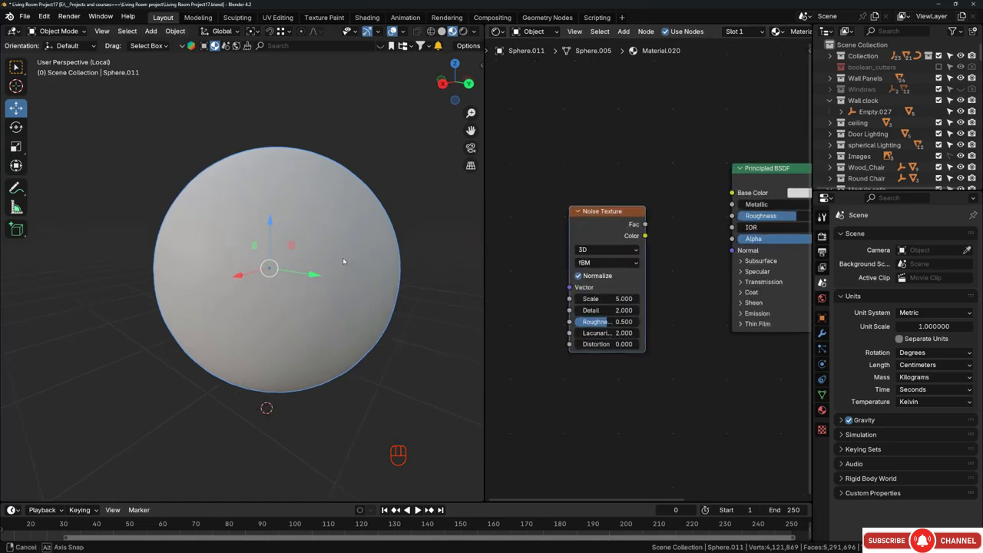
pyautogui.scroll(1, 398, 252)
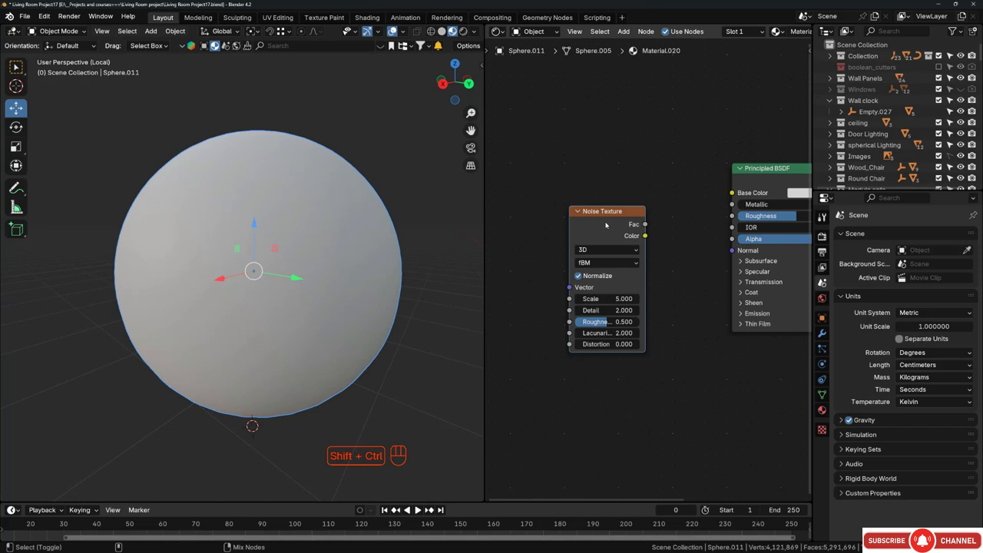
pyautogui.keyDown('ctrl'); pyautogui.keyDown('shift'); pyautogui.click(605, 224); pyautogui.keyUp('shift'); pyautogui.keyUp('ctrl')
pyautogui.moveTo(258, 239); pyautogui.dragTo(262, 240, button='middle')
pyautogui.scroll(3, 588, 306)
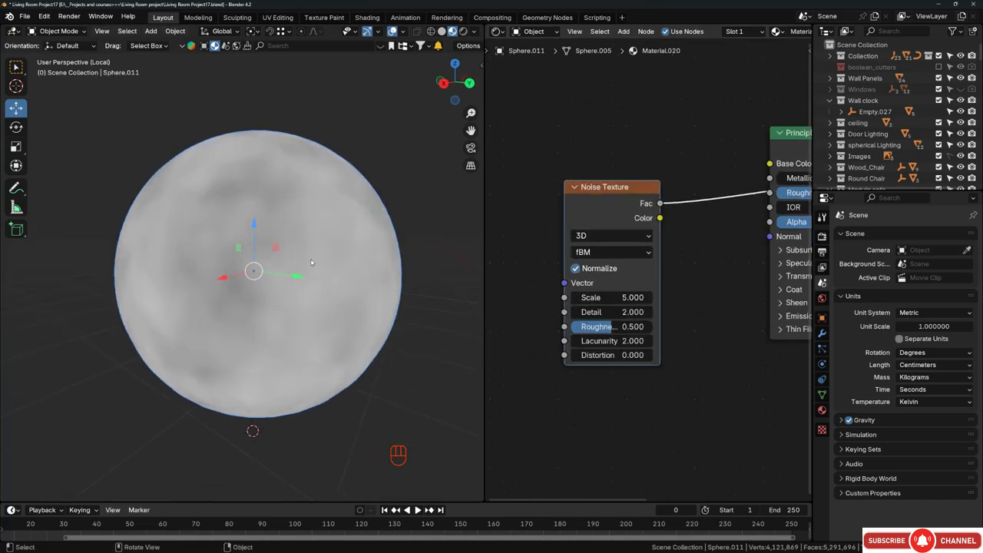
# - Set the Noise Texture's Scale to 200
pyautogui.scroll(1, 579, 311)
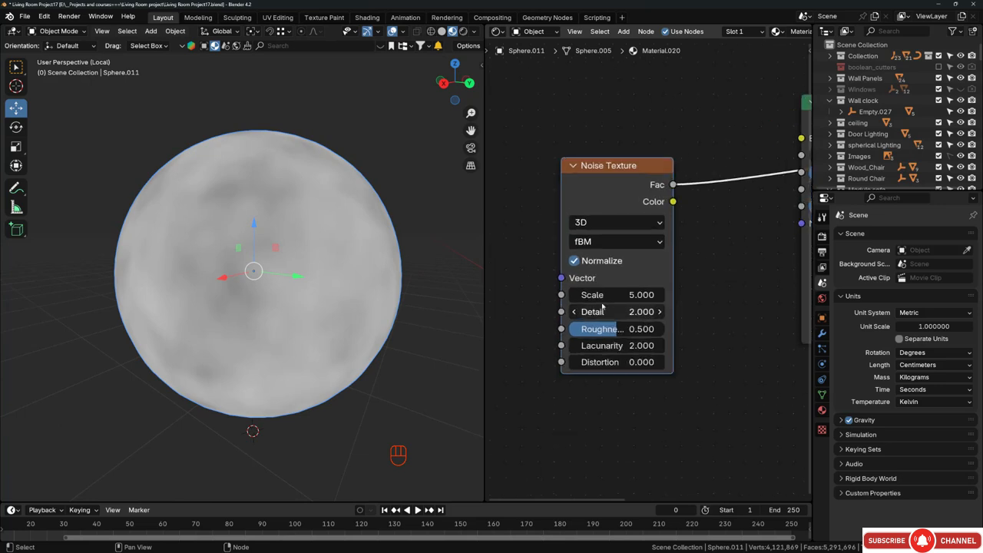
pyautogui.moveTo(614, 295); pyautogui.dragTo(486, 295)
pyautogui.scroll(4, 300, 253)
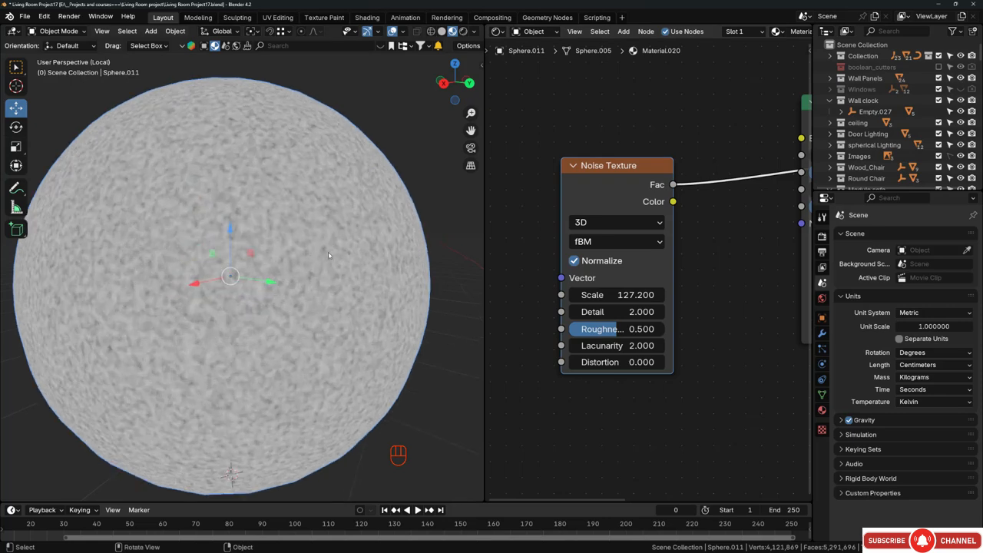
pyautogui.click(611, 295)
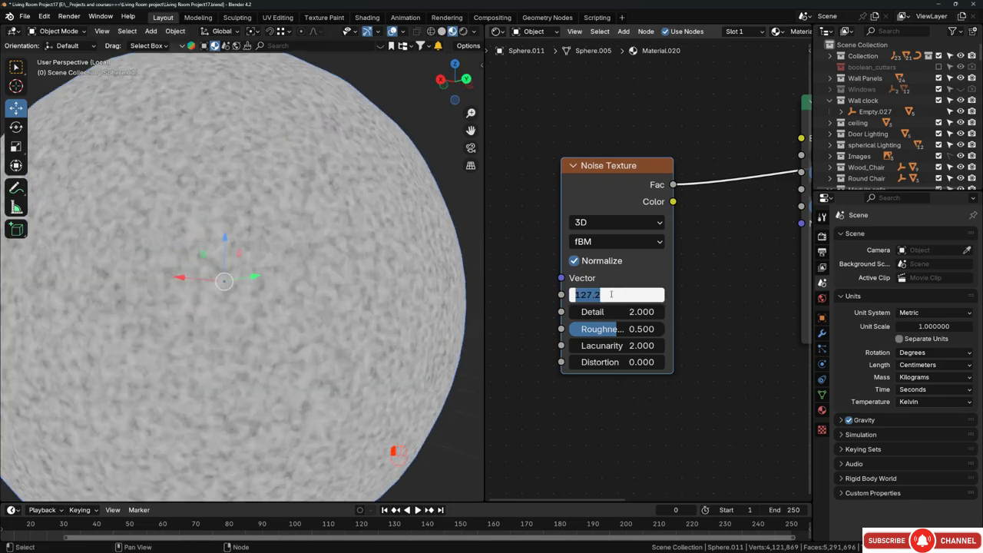
pyautogui.write('200')
pyautogui.press('Return')
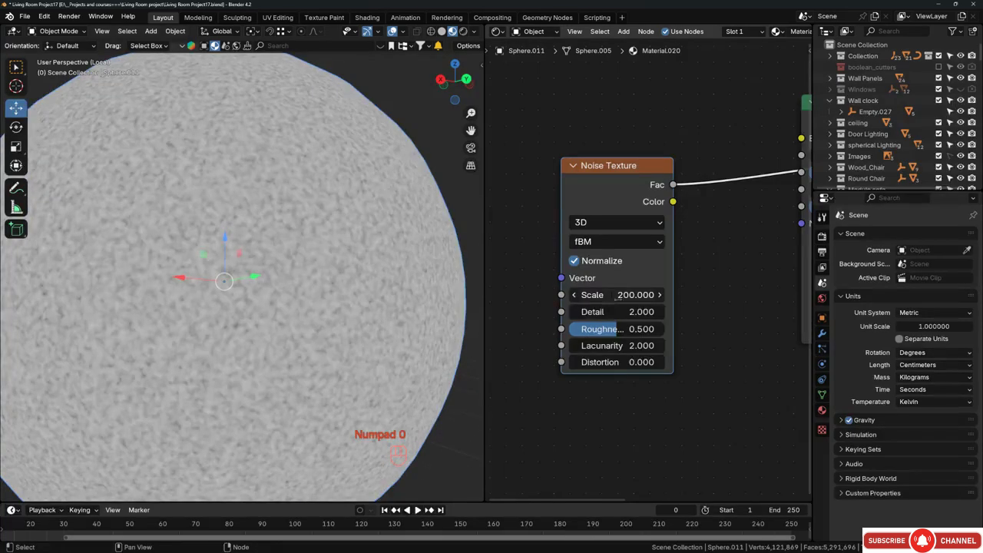
pyautogui.scroll(2, 264, 296)
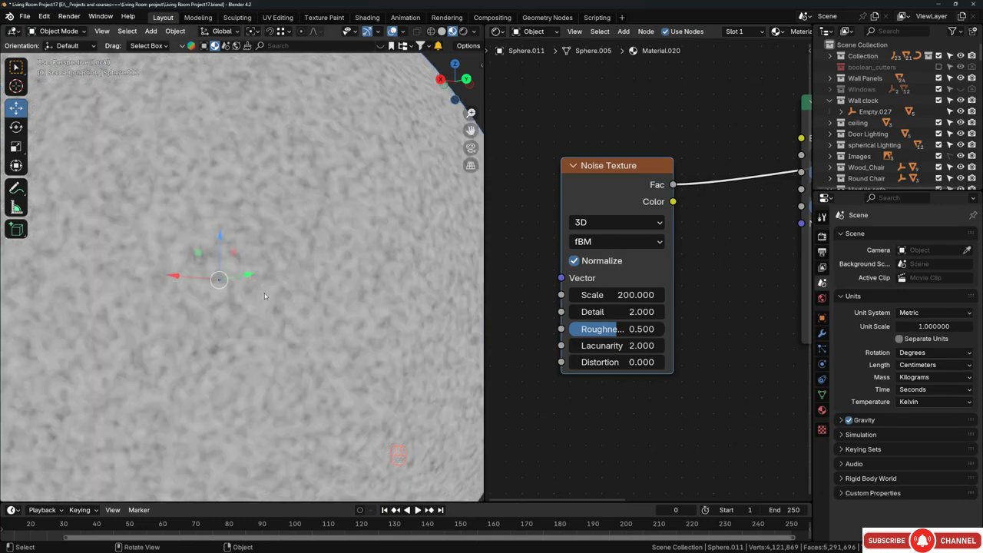
pyautogui.scroll(2, 264, 294)
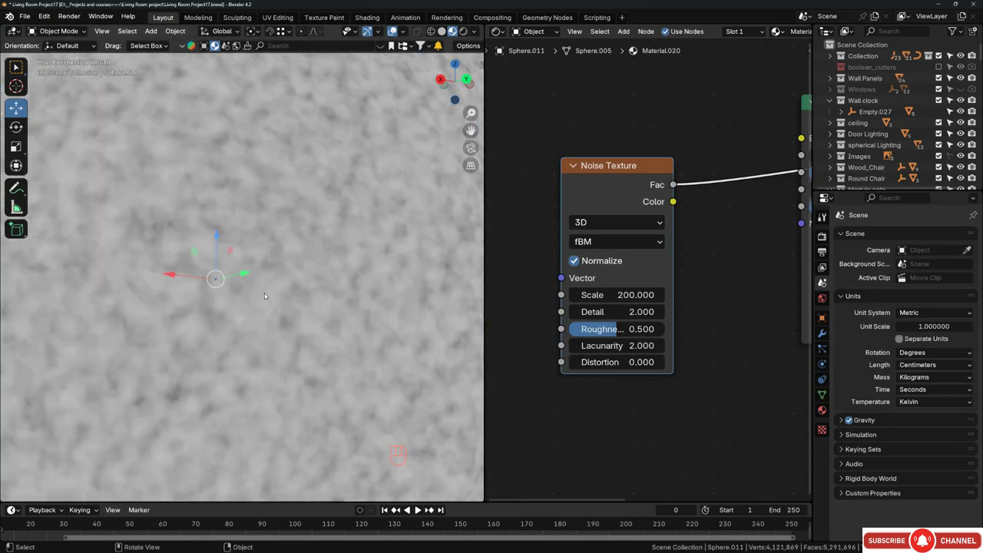
# - Set the Noise Texture's Detail to 5 and its Roughness to 0.7
pyautogui.click(608, 312)
pyautogui.write('5')
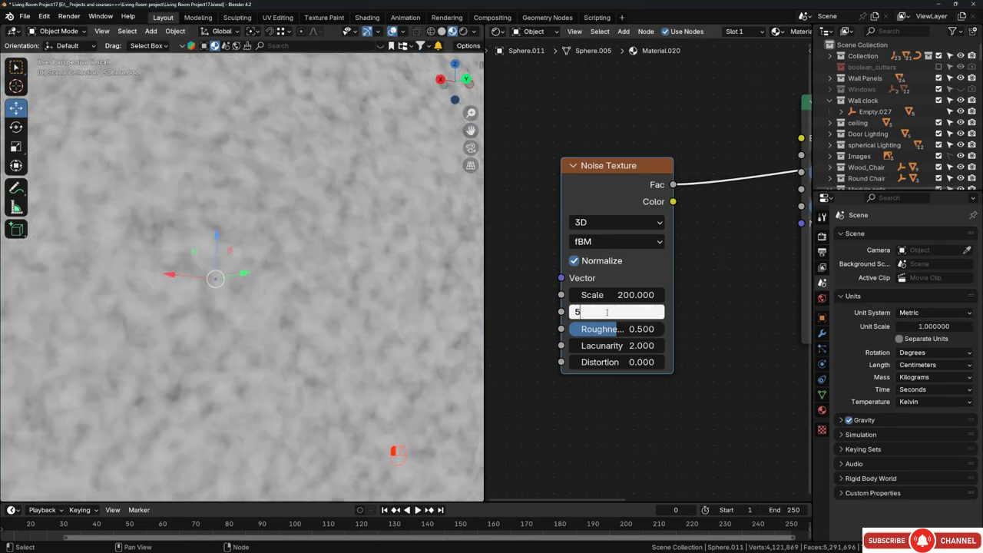
pyautogui.press('Return')
pyautogui.click(607, 329)
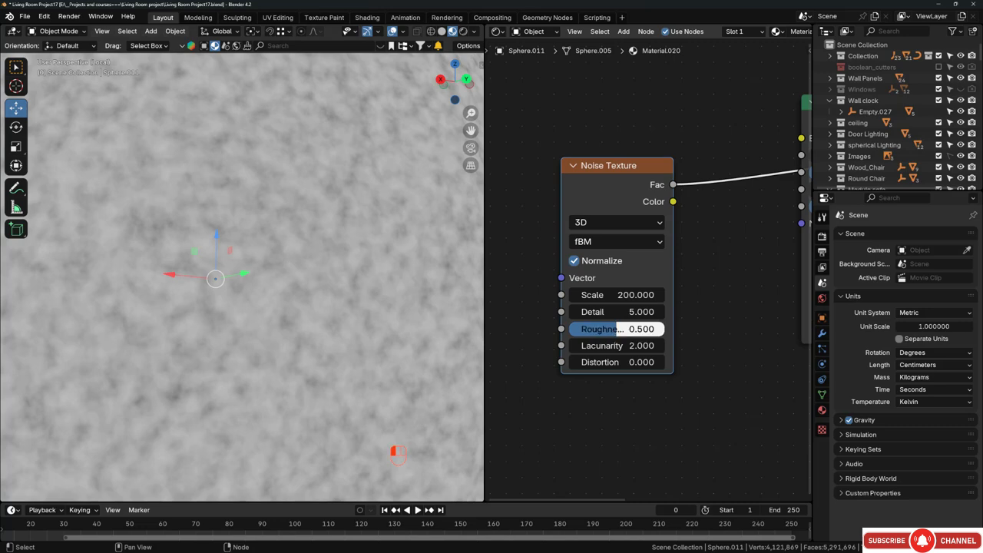
pyautogui.write('0.7')
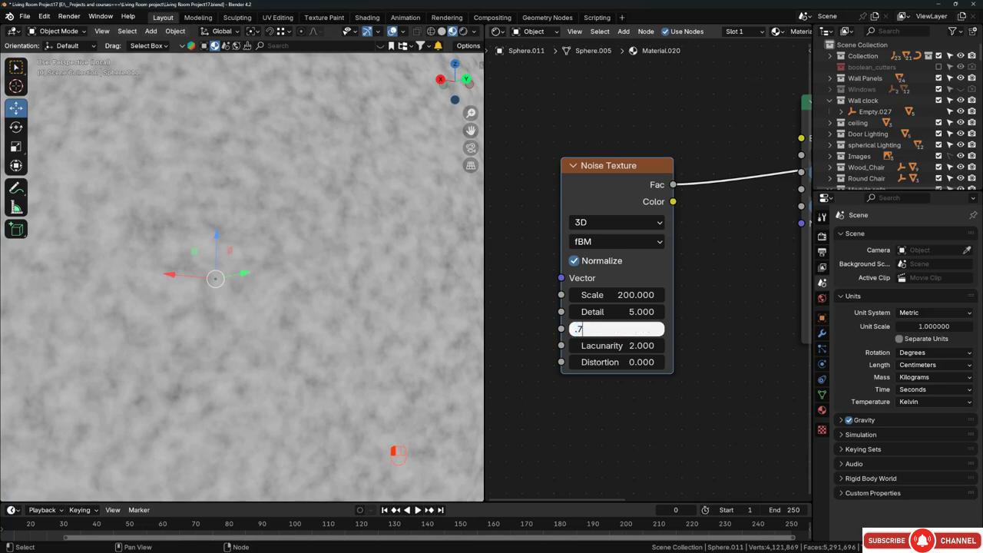
pyautogui.press('Return')
pyautogui.scroll(-4, 258, 254)
pyautogui.scroll(-1, 258, 254)
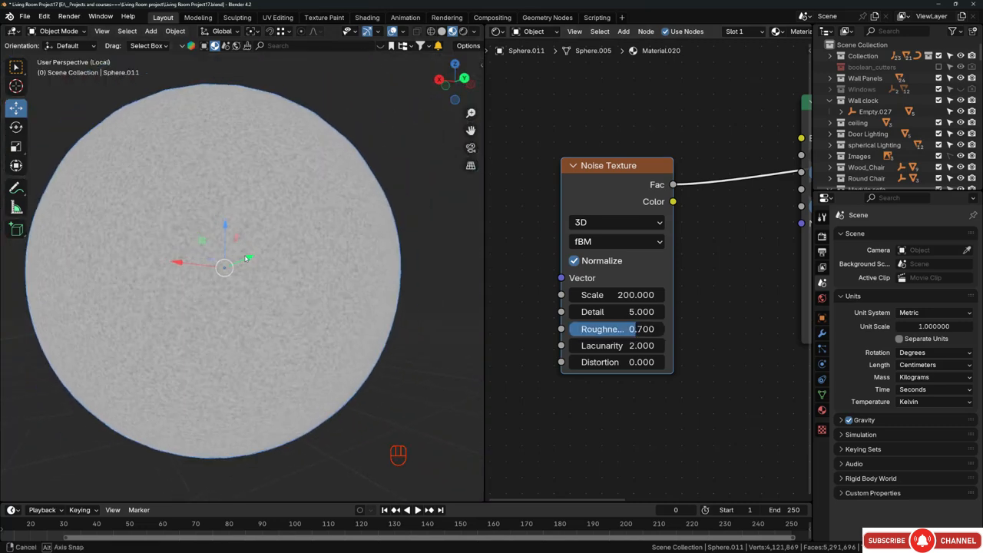
pyautogui.scroll(-2, 580, 174)
pyautogui.scroll(-2, 581, 174)
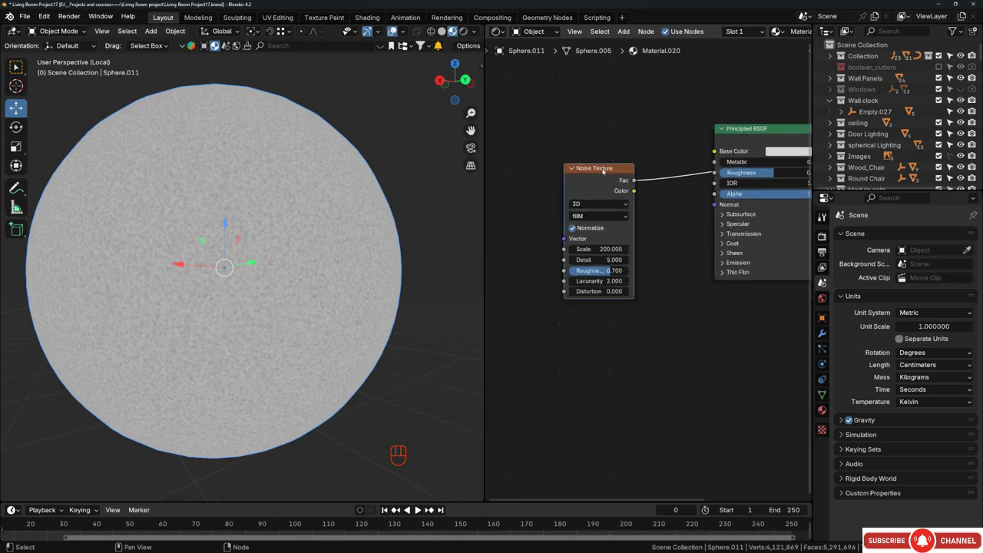
# - Add a Bump node, linking the Noise Texture's Fac to its Height and its Normal output to the Principled BSDF's Normal
pyautogui.moveTo(597, 175); pyautogui.dragTo(551, 195)
pyautogui.scroll(1, 535, 202)
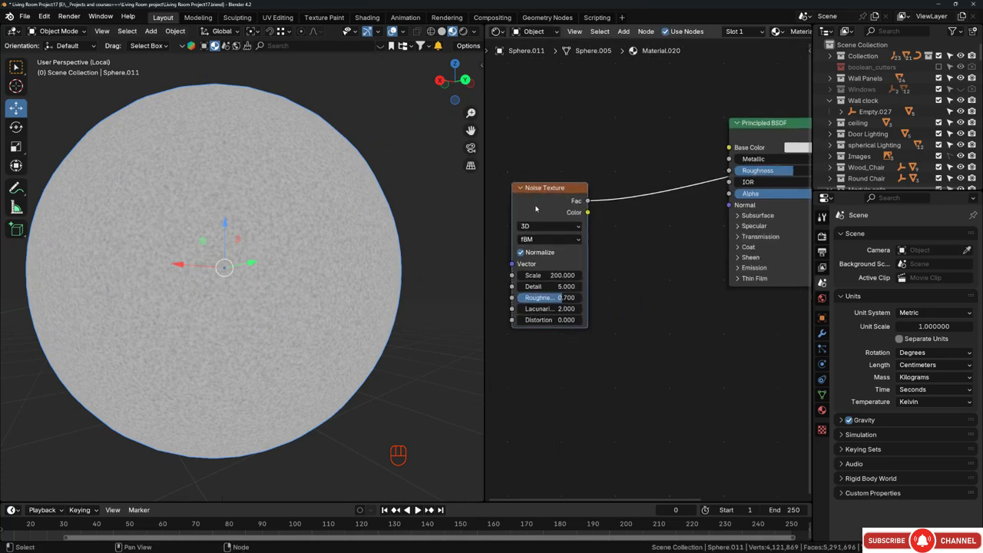
pyautogui.hotkey('shift', 'a')
pyautogui.click(645, 246)
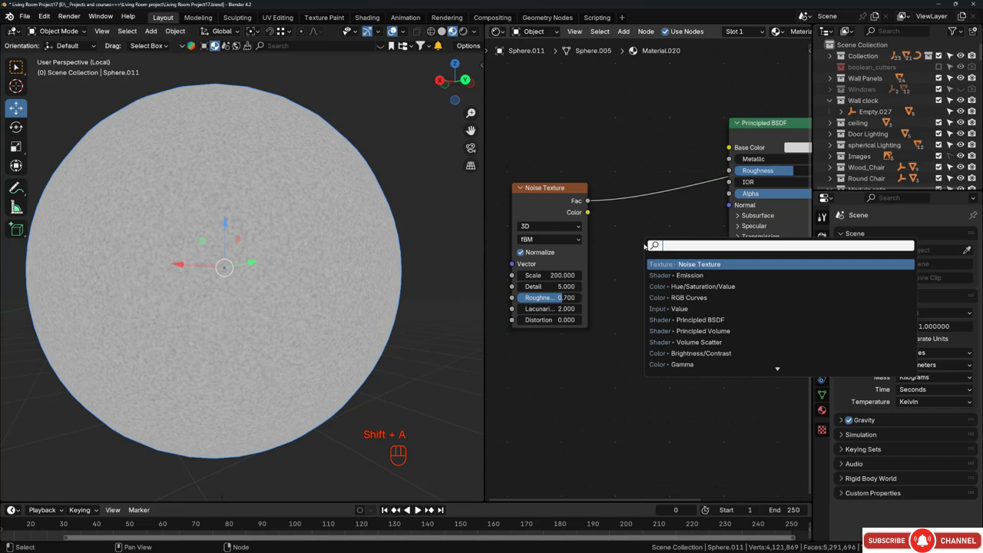
pyautogui.write('bum')
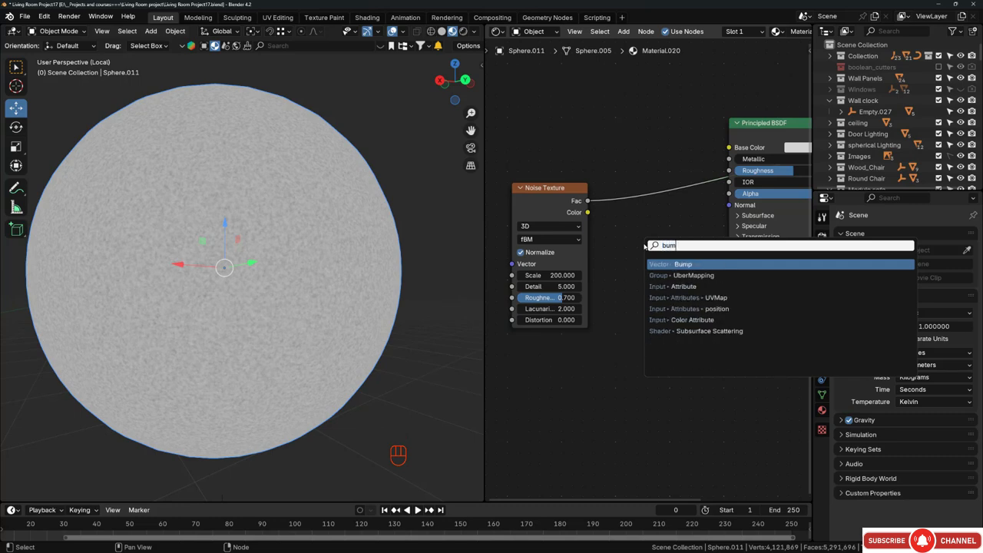
pyautogui.press('Return')
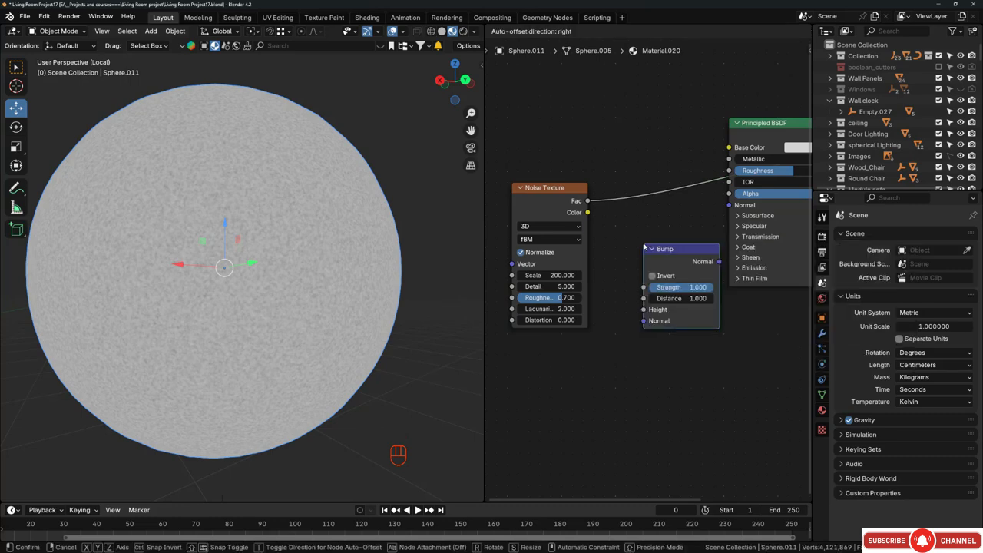
pyautogui.click(623, 254)
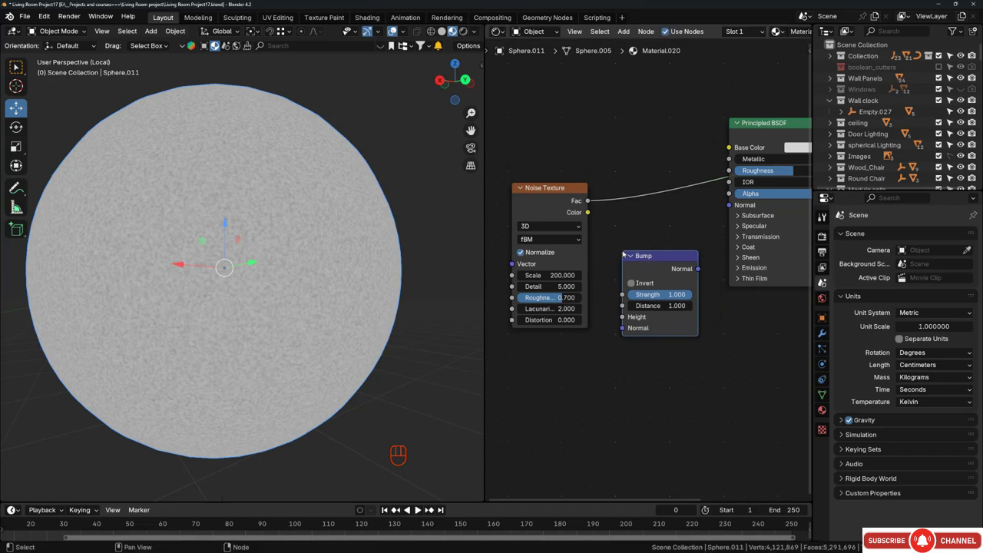
pyautogui.moveTo(697, 269); pyautogui.dragTo(729, 205)
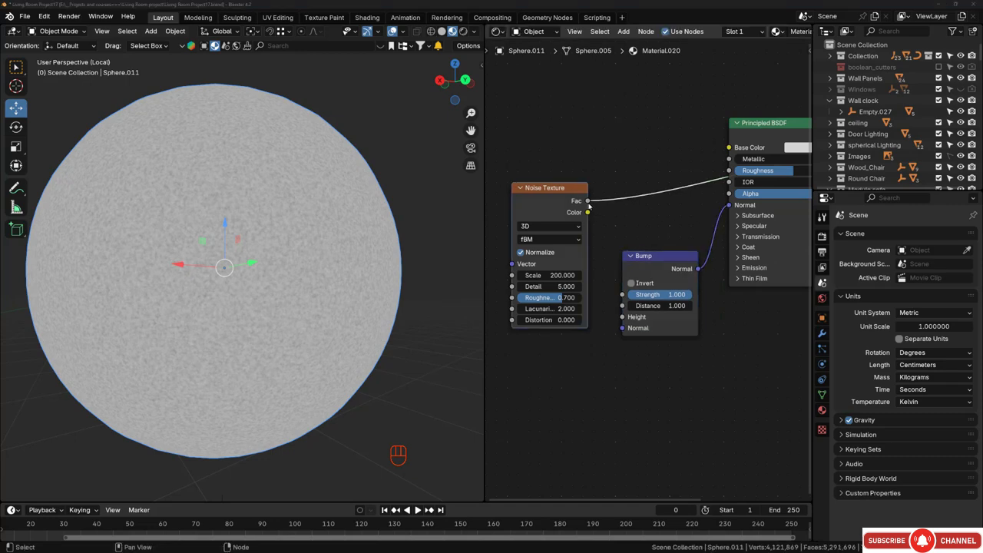
pyautogui.moveTo(587, 201); pyautogui.dragTo(621, 317)
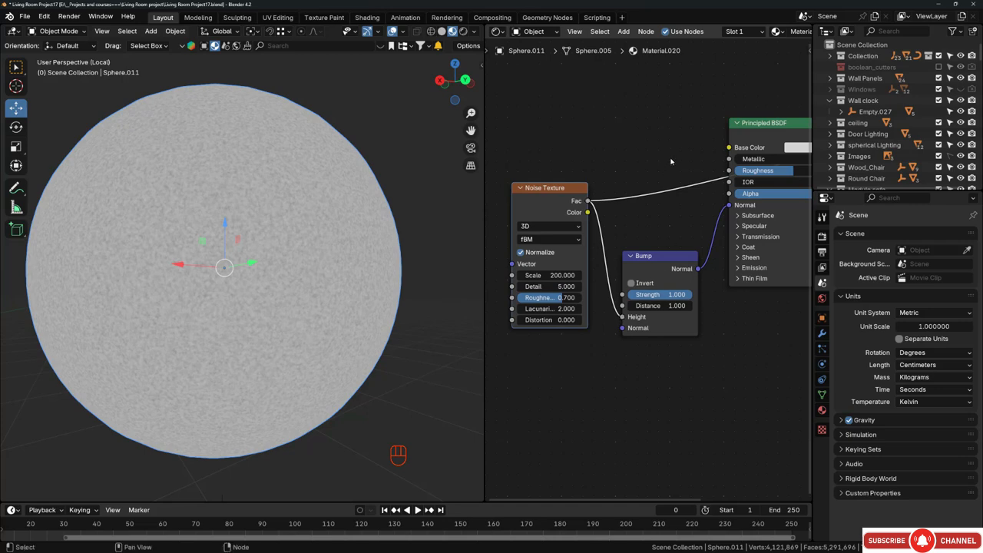
# - Cut the direct preview link from the Noise Texture's Fac and output the Principled BSDF to the sphere's surface instead
pyautogui.press('ctrl')
pyautogui.keyDown('ctrl'); pyautogui.moveTo(683, 158); pyautogui.dragTo(670, 226, button='right'); pyautogui.keyUp('ctrl')
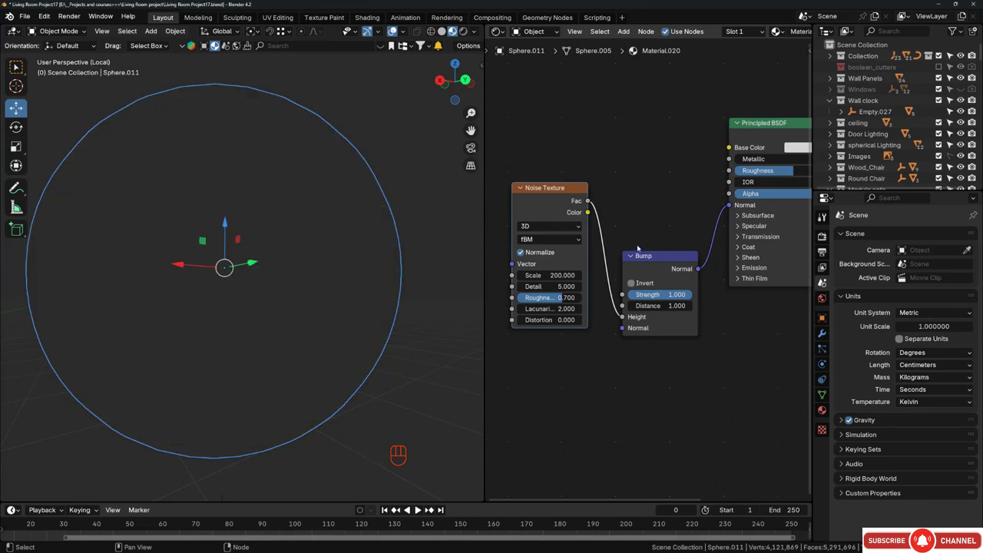
pyautogui.keyDown('ctrl'); pyautogui.keyDown('shift'); pyautogui.click(761, 135); pyautogui.keyUp('shift'); pyautogui.keyUp('ctrl')
pyautogui.scroll(6, 257, 200)
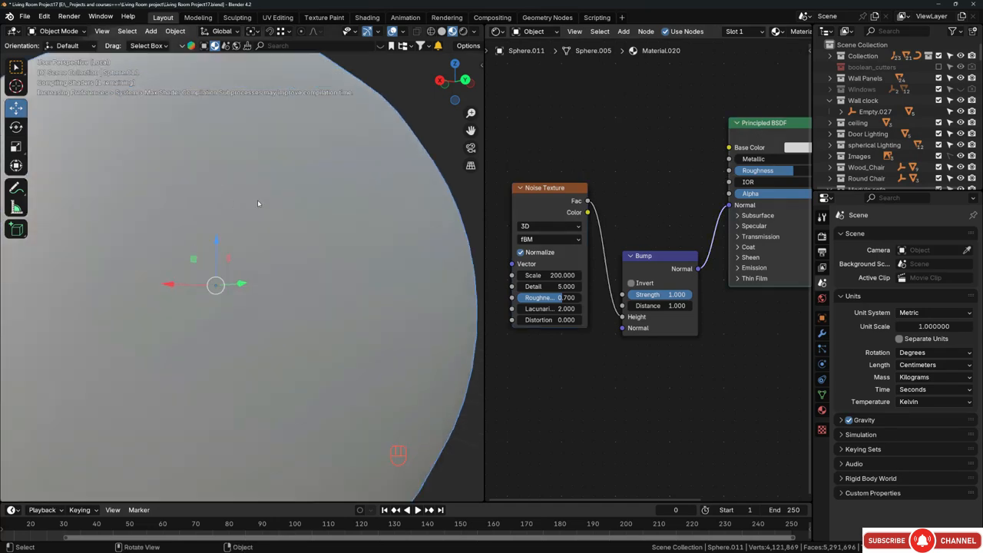
pyautogui.moveTo(270, 256)
pyautogui.mouseDown(button='middle')
pyautogui.moveTo(278, 203)
pyautogui.moveTo(273, 221)
pyautogui.moveTo(305, 278)
pyautogui.moveTo(341, 252)
pyautogui.moveTo(289, 285)
pyautogui.mouseUp(button='middle')
pyautogui.scroll(1, 223, 240)
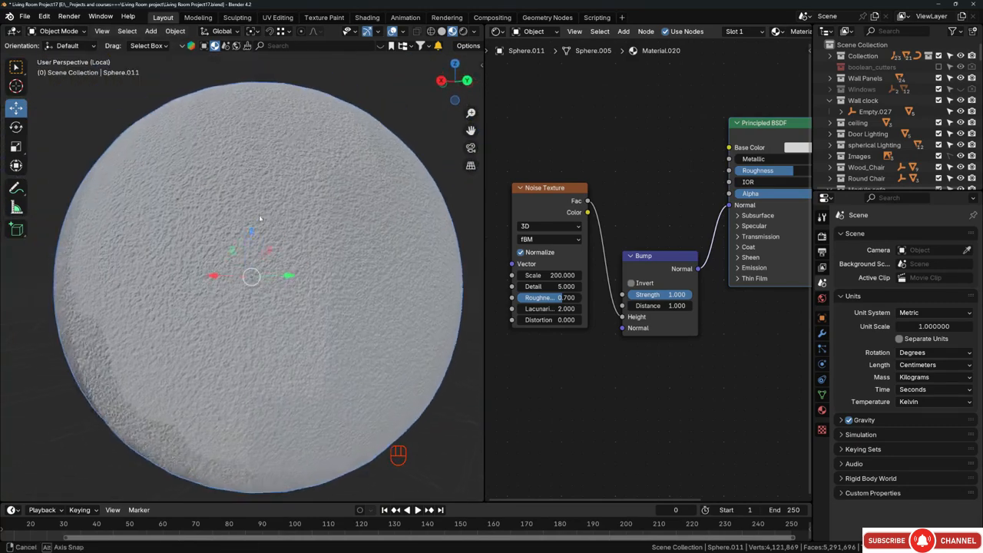
pyautogui.scroll(1, 322, 267)
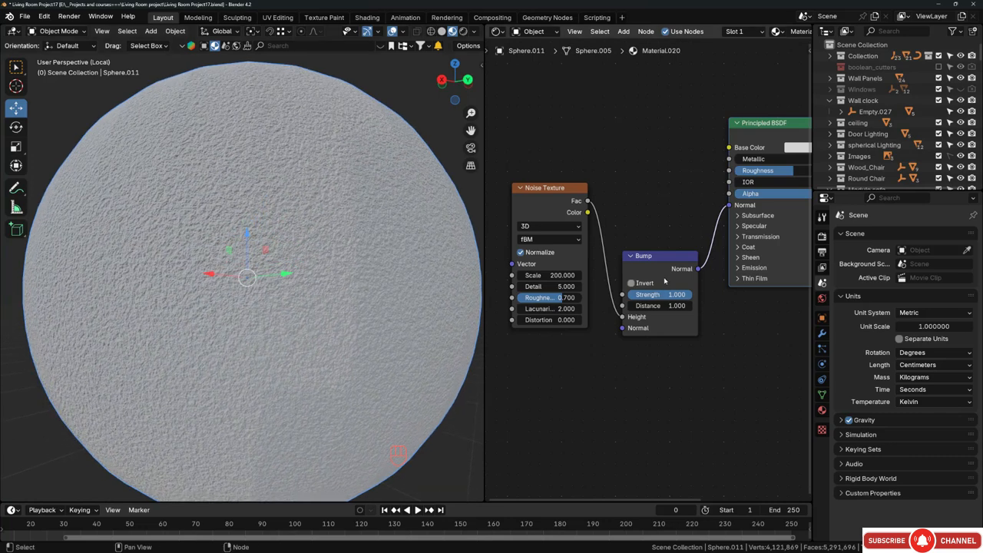
# - Move the Noise Texture node farther from the Bump node to space out the node chain
pyautogui.scroll(-1, 666, 283)
pyautogui.moveTo(556, 218); pyautogui.dragTo(533, 233)
pyautogui.scroll(1, 647, 268)
pyautogui.moveTo(654, 266); pyautogui.dragTo(631, 257)
pyautogui.scroll(2, 653, 355)
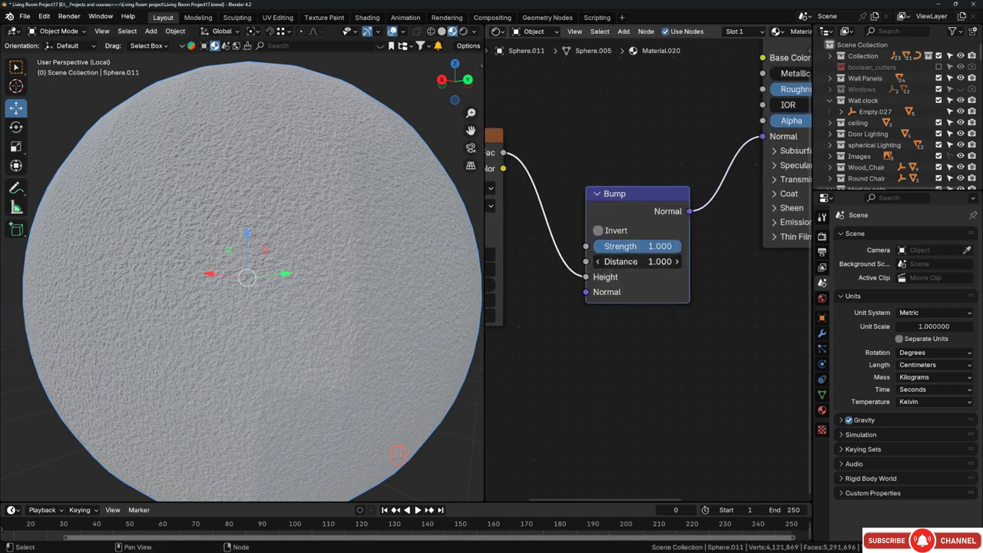
# - Set the Bump node's Distance to 0.001 and check the sphere's surface
pyautogui.click(638, 261)
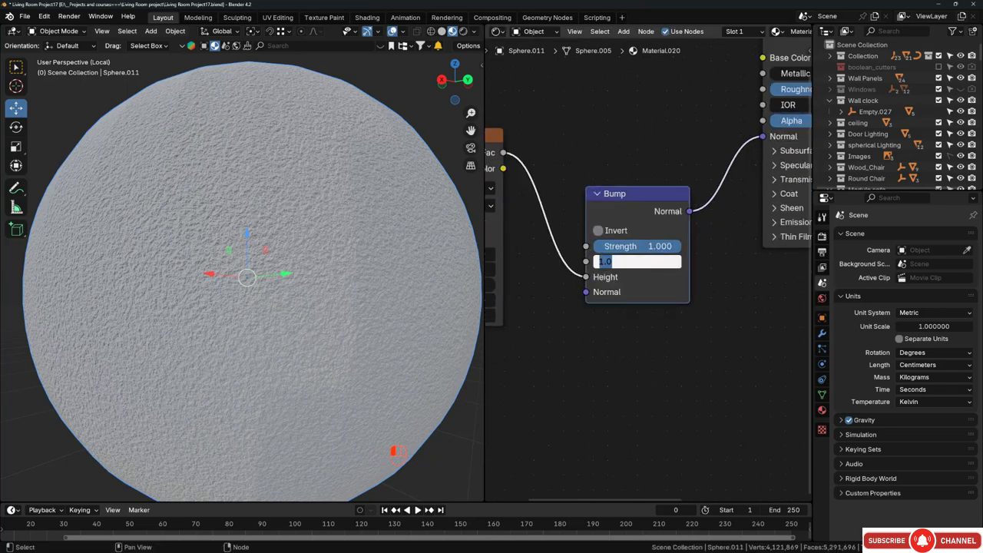
pyautogui.write('0.001')
pyautogui.press('Return')
pyautogui.moveTo(297, 229); pyautogui.dragTo(314, 254, button='middle')
# - Reduce the Bump node's Distance to 0.0001 and fine-tune its last decimal digit while checking the sphere
pyautogui.click(620, 261)
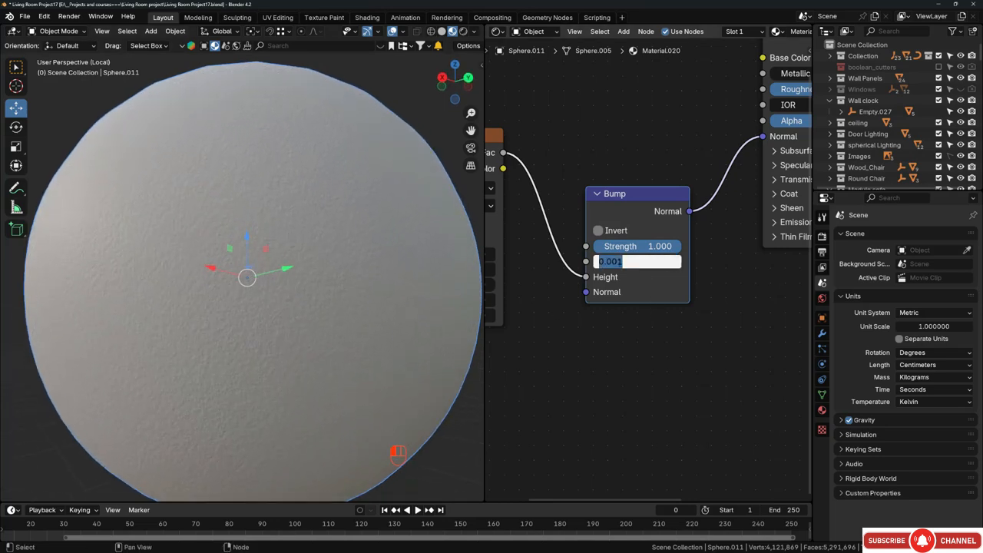
pyautogui.click(619, 261)
pyautogui.write('0')
pyautogui.press('Return')
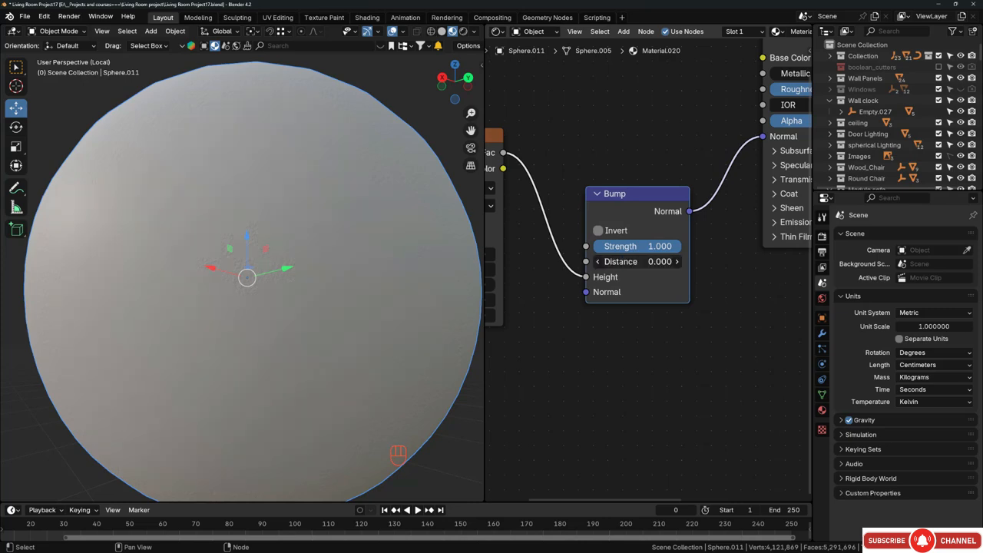
pyautogui.click(619, 261)
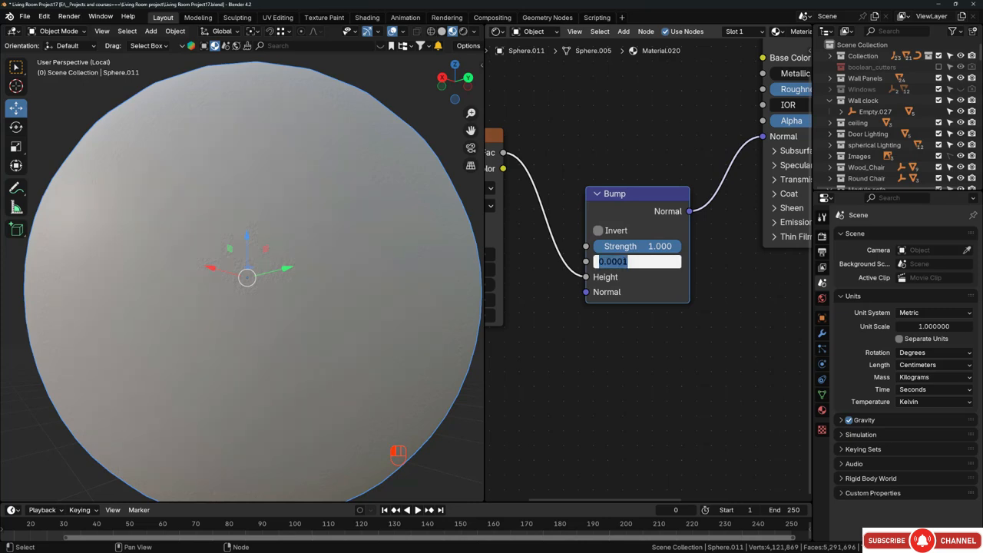
pyautogui.click(626, 261)
pyautogui.press('BackSpace')
pyautogui.press('Return')
pyautogui.moveTo(384, 138); pyautogui.dragTo(343, 246, button='middle')
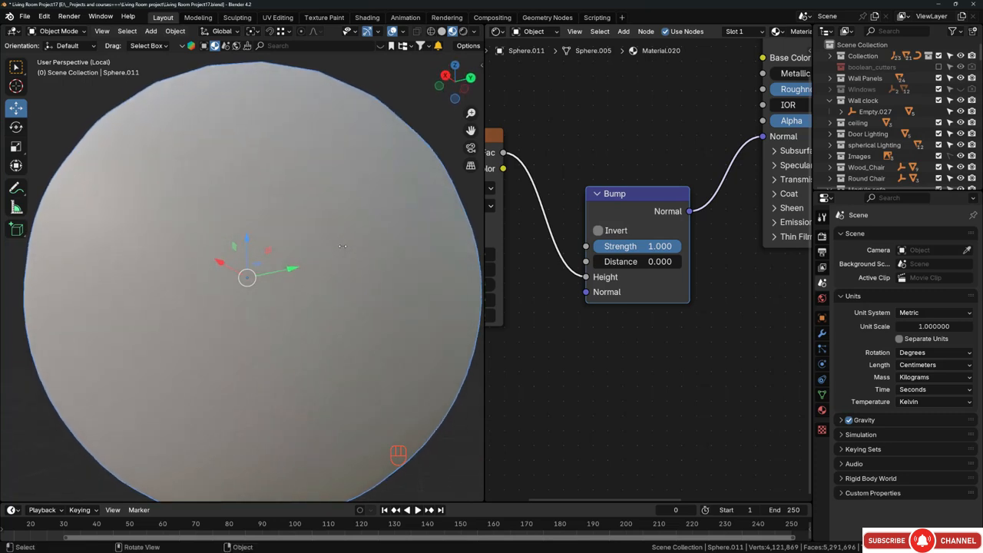
# - Raise the Principled BSDF's Roughness to about 0.823
pyautogui.click(627, 132)
pyautogui.scroll(-4, 626, 141)
pyautogui.moveTo(621, 154); pyautogui.dragTo(563, 206, button='middle')
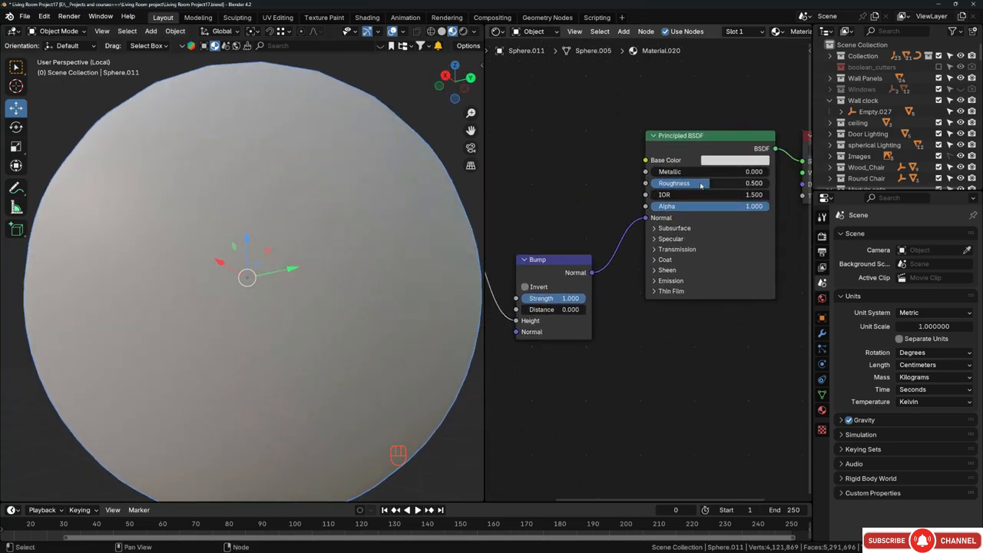
pyautogui.moveTo(691, 182); pyautogui.dragTo(732, 182)
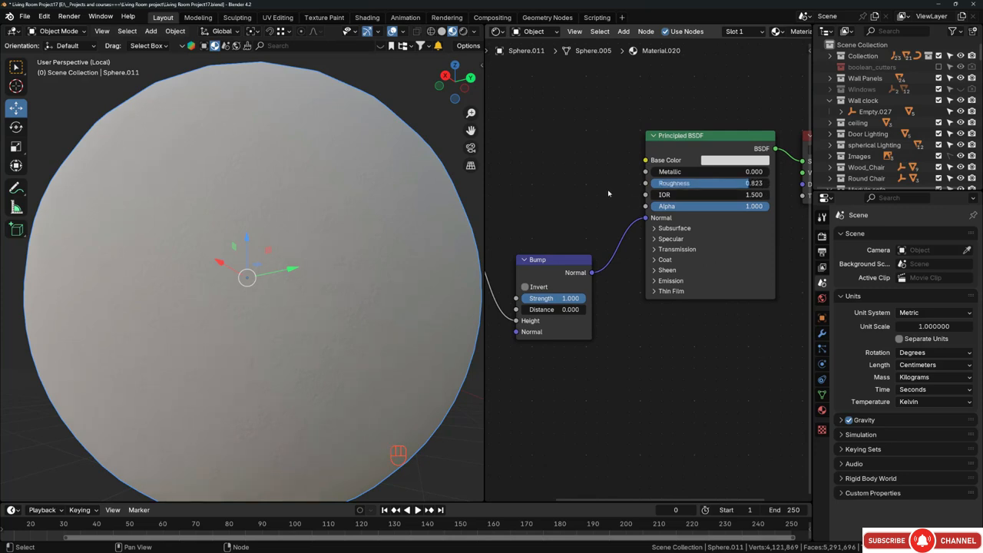
pyautogui.scroll(-2, 315, 231)
pyautogui.moveTo(315, 232)
pyautogui.mouseDown(button='middle')
pyautogui.moveTo(252, 358)
pyautogui.moveTo(322, 230)
pyautogui.moveTo(345, 231)
pyautogui.moveTo(336, 266)
pyautogui.moveTo(311, 277)
pyautogui.moveTo(308, 228)
pyautogui.moveTo(311, 238)
pyautogui.mouseUp(button='middle')
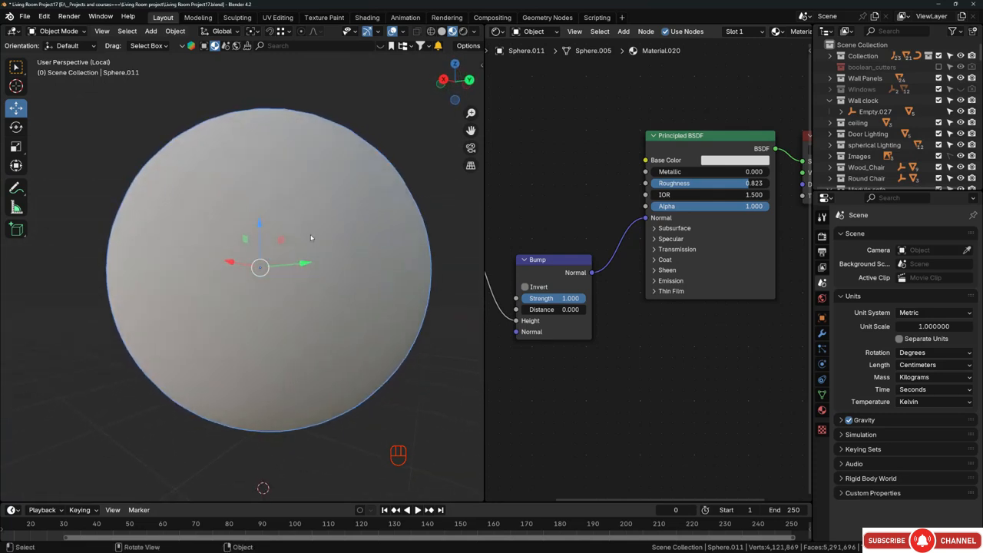
# - Leave the sphere's isolated view and rename its material to Wall_White
pyautogui.press('KP_Divide')
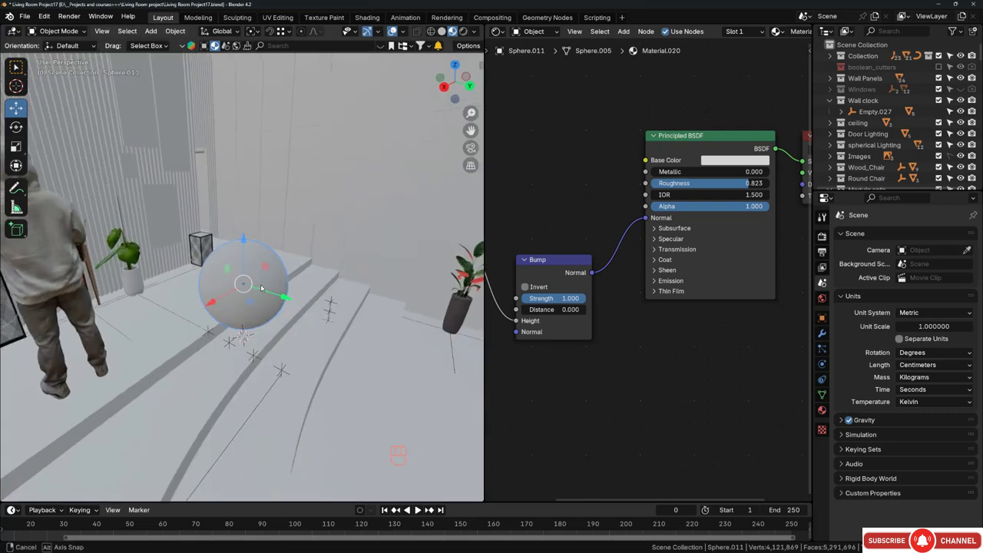
pyautogui.scroll(-6, 730, 33)
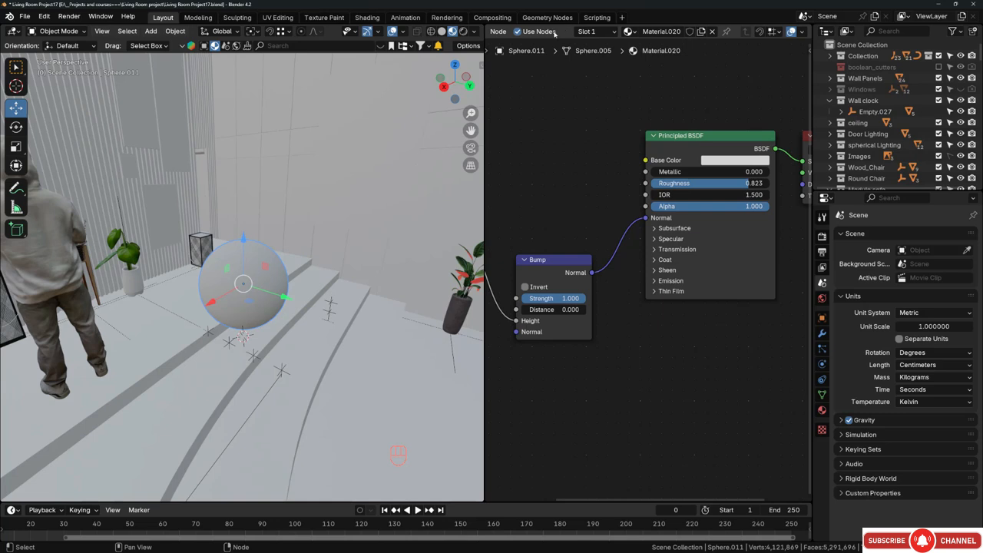
pyautogui.click(654, 33)
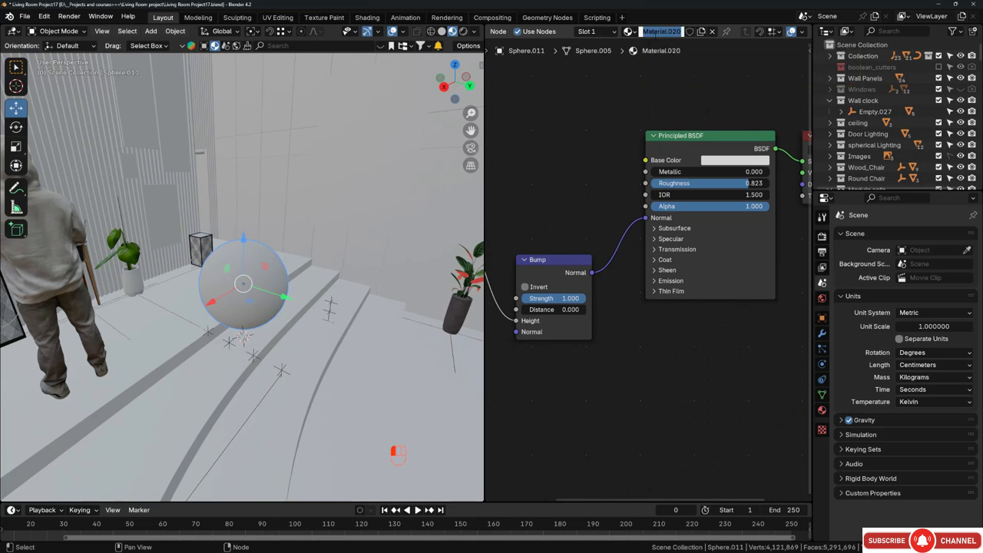
pyautogui.write('Wall_White')
pyautogui.press('Return')
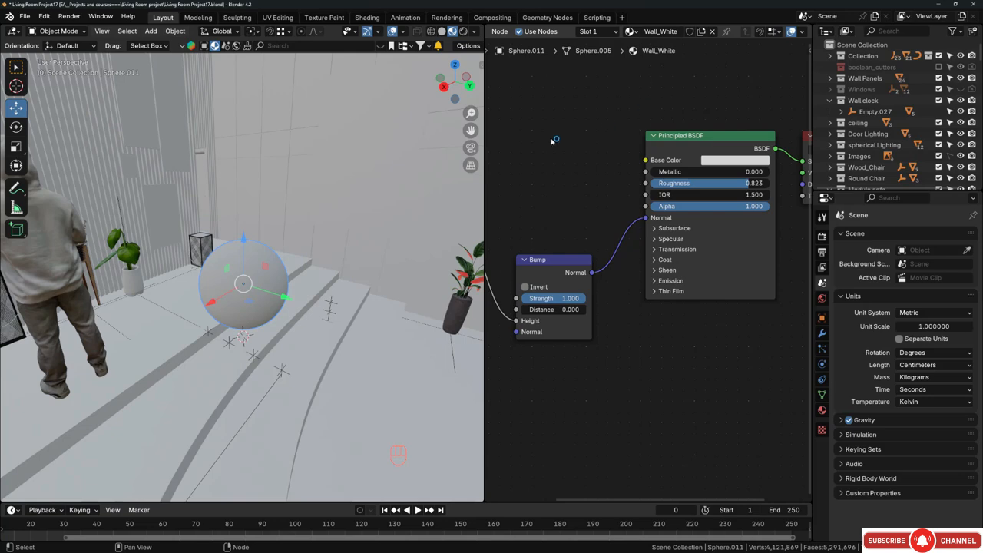
# - Assign the existing Wall_White material to the large slatted wall panel behind the standing figure
pyautogui.keyDown('shift'); pyautogui.moveTo(202, 243); pyautogui.dragTo(326, 311, button='middle'); pyautogui.keyUp('shift')
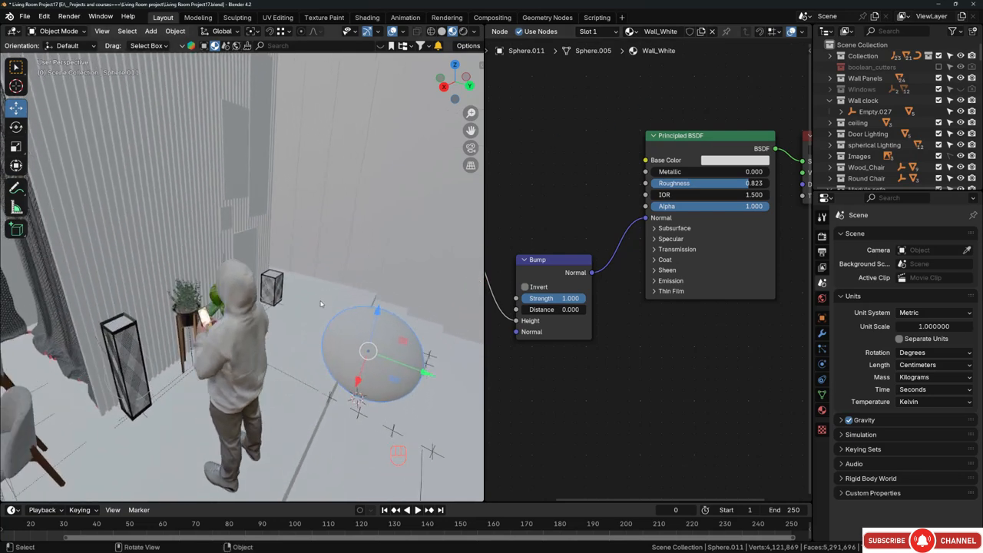
pyautogui.click(161, 205)
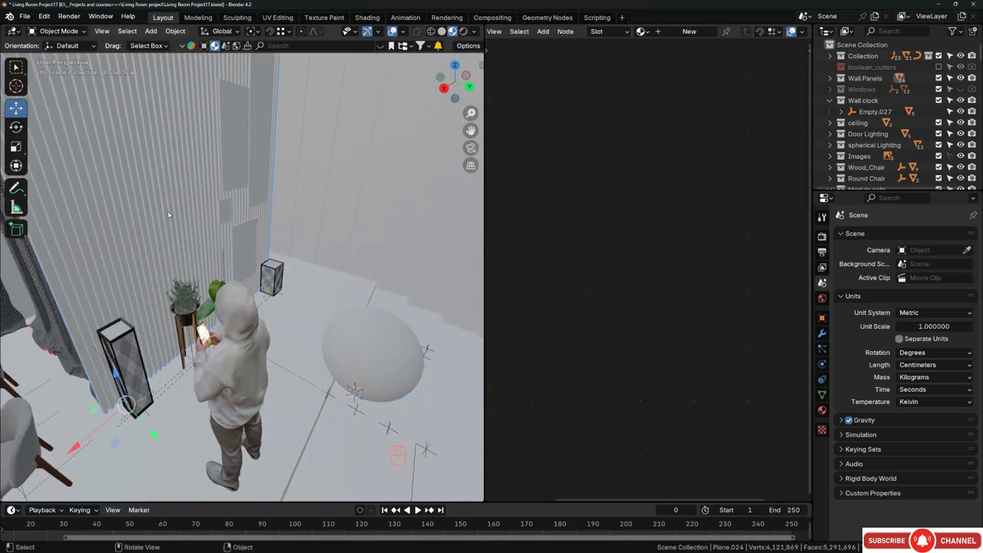
pyautogui.moveTo(176, 217); pyautogui.dragTo(177, 209, button='middle')
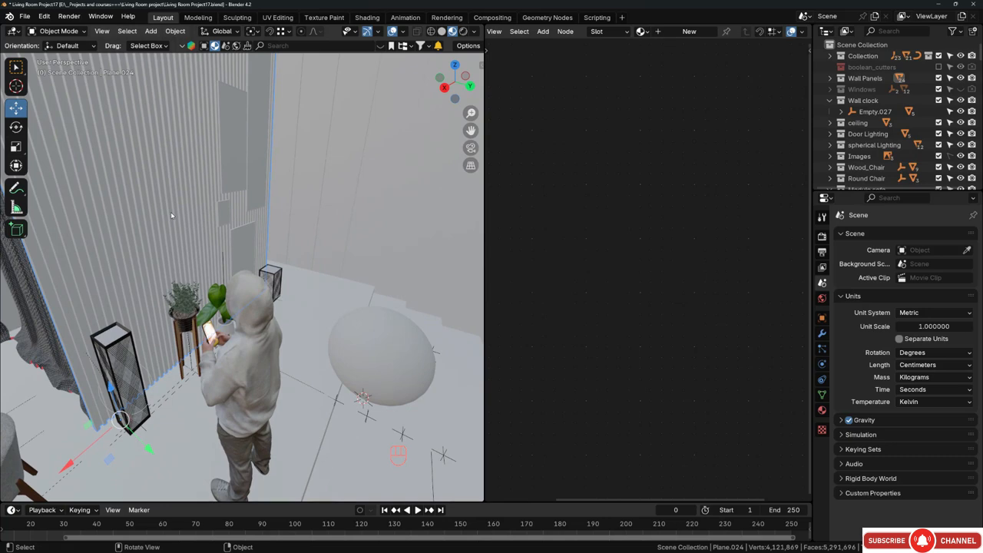
pyautogui.click(643, 31)
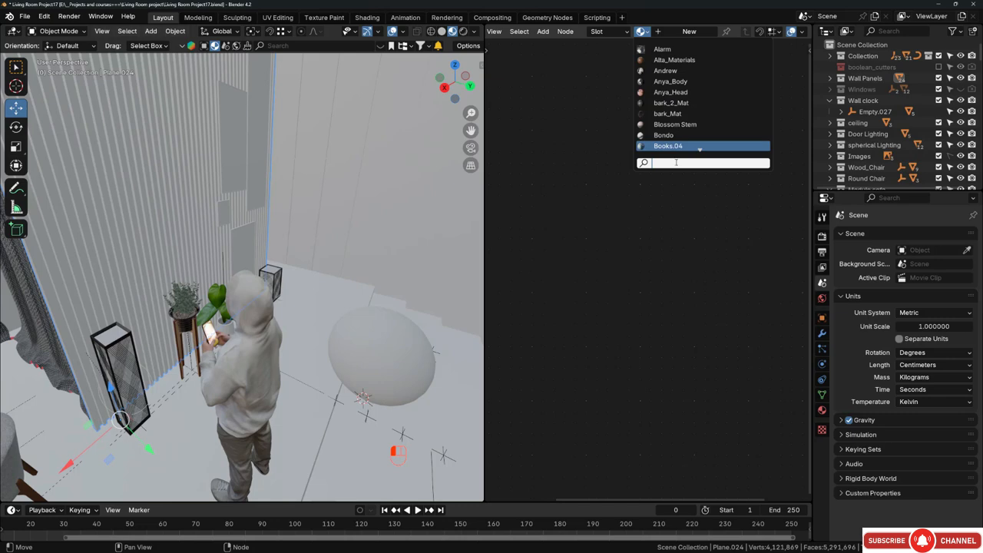
pyautogui.write('wall')
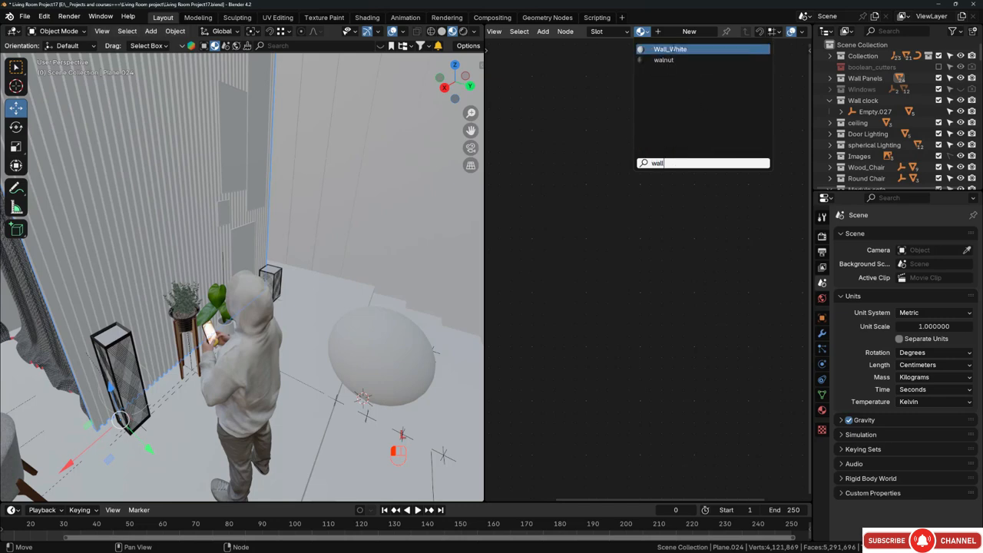
pyautogui.click(669, 49)
# - Isolate the slatted wall panel and examine the material's bump up close on the slats' upper ends
pyautogui.moveTo(233, 195); pyautogui.dragTo(237, 147, button='middle')
pyautogui.scroll(3, 153, 168)
pyautogui.press('KP_Divide')
pyautogui.scroll(3, 177, 121)
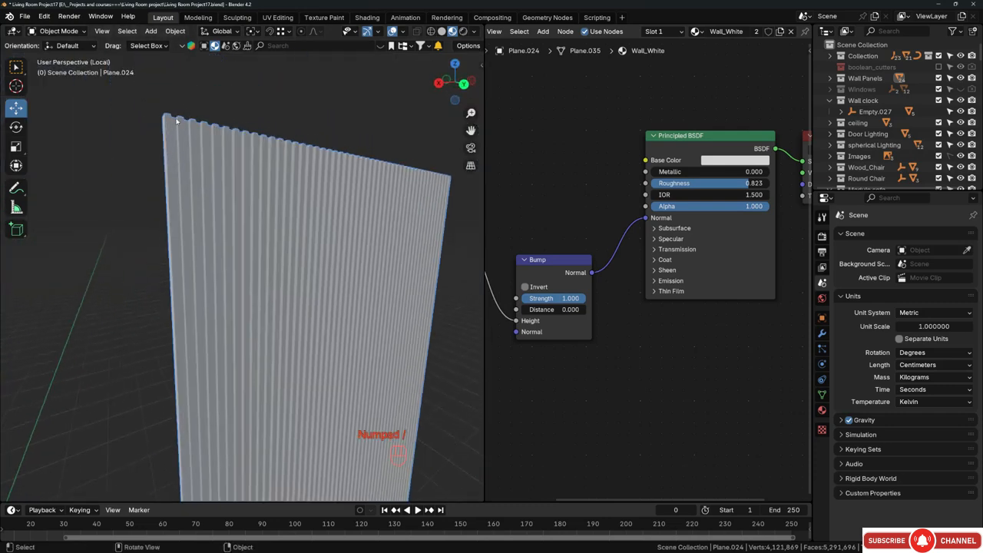
pyautogui.scroll(6, 177, 120)
pyautogui.hotkey('alt', 'a')
pyautogui.scroll(2, 196, 110)
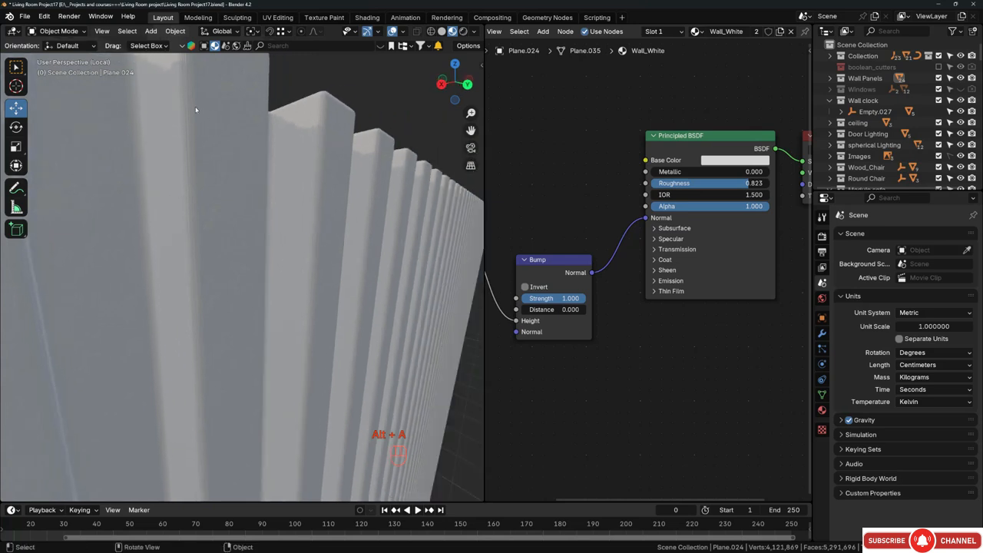
pyautogui.moveTo(195, 110); pyautogui.dragTo(250, 99, button='middle')
pyautogui.scroll(-3, 690, 179)
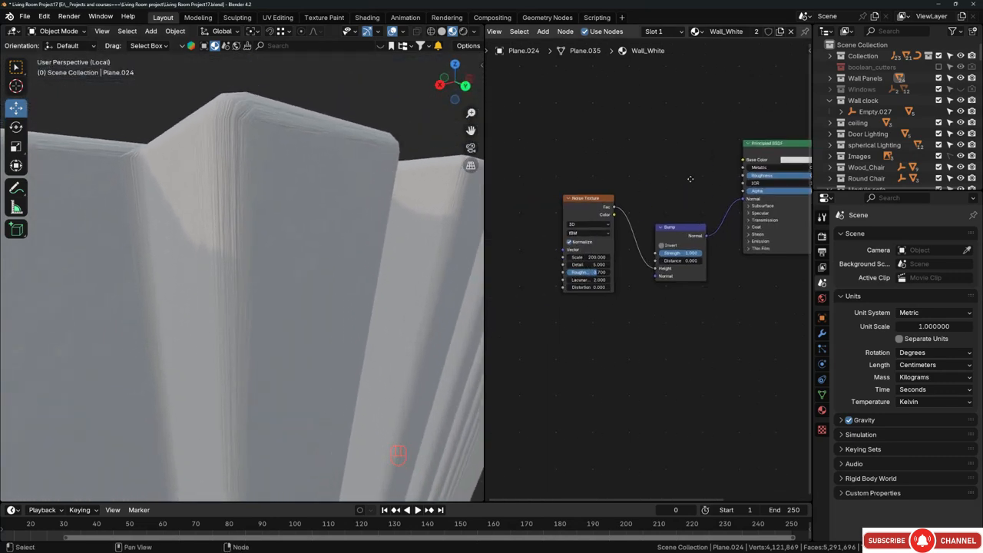
# - Add Texture Coordinate and Mapping nodes before the Noise Texture and feed the Mapping's Vector from the Object output
pyautogui.scroll(3, 579, 189)
pyautogui.moveTo(594, 218)
pyautogui.mouseDown()
pyautogui.moveTo(590, 225)
pyautogui.moveTo(599, 219)
pyautogui.mouseUp()
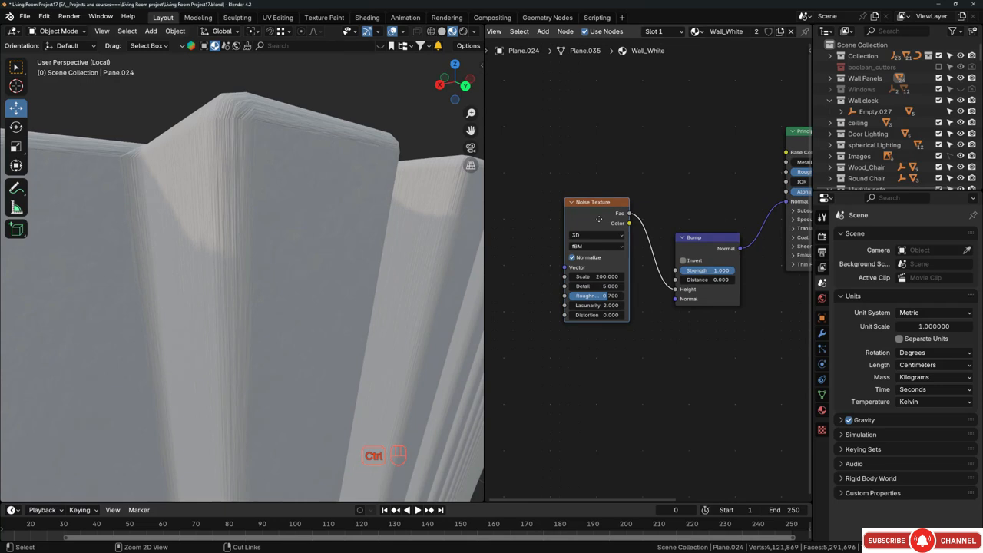
pyautogui.hotkey('ctrl', 't')
pyautogui.moveTo(531, 191); pyautogui.dragTo(660, 168, button='middle')
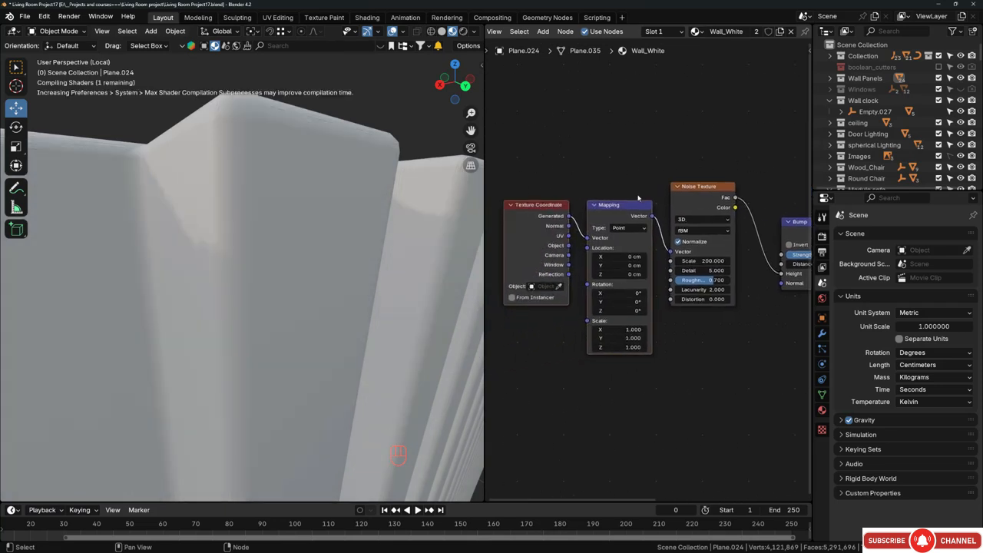
pyautogui.scroll(1, 523, 222)
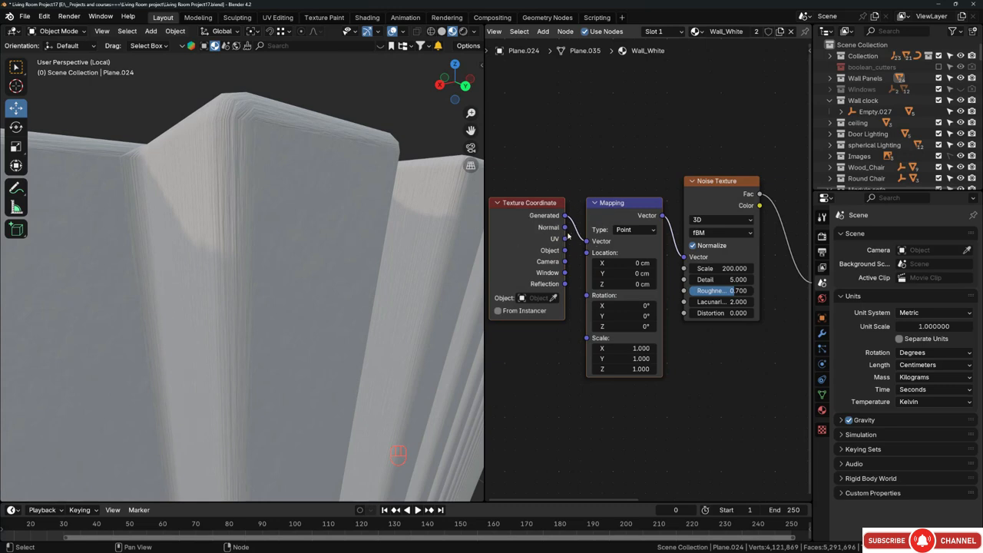
pyautogui.scroll(1, 554, 245)
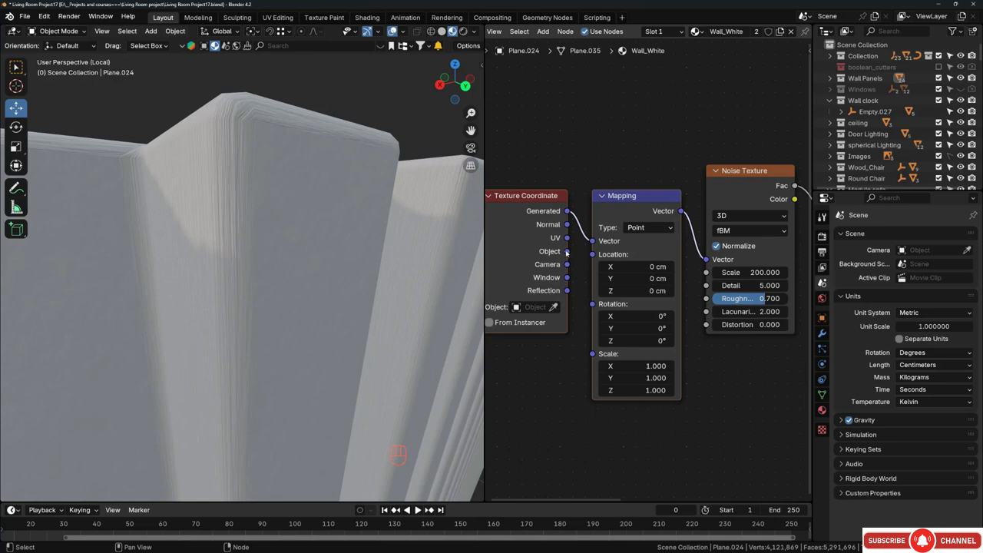
pyautogui.moveTo(567, 252); pyautogui.dragTo(592, 241)
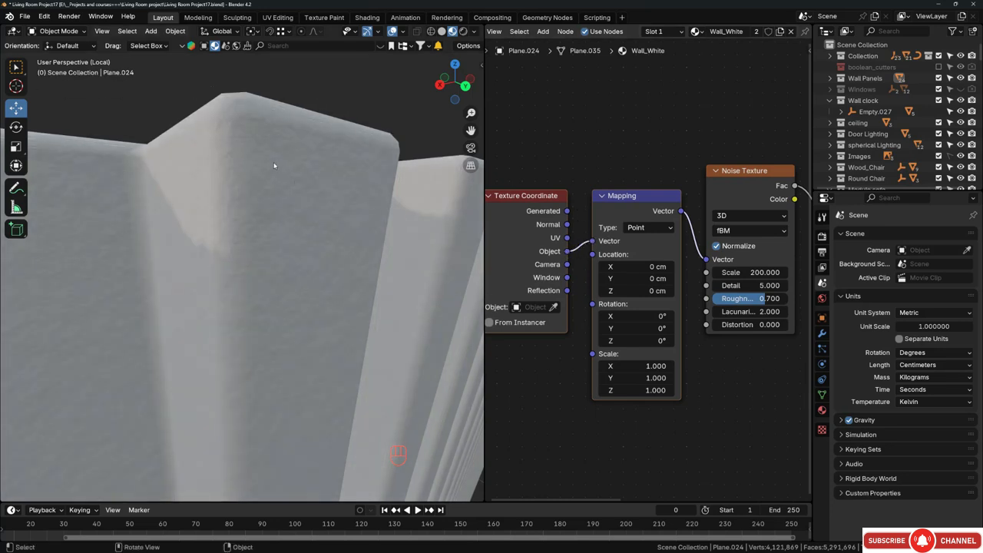
# - Set the Noise Texture's Detail to 4 and its Roughness to about 0.645 after checking the slats
pyautogui.moveTo(274, 165); pyautogui.dragTo(239, 230, button='middle')
pyautogui.scroll(-6, 229, 182)
pyautogui.scroll(5, 249, 249)
pyautogui.moveTo(765, 374); pyautogui.dragTo(622, 382, button='middle')
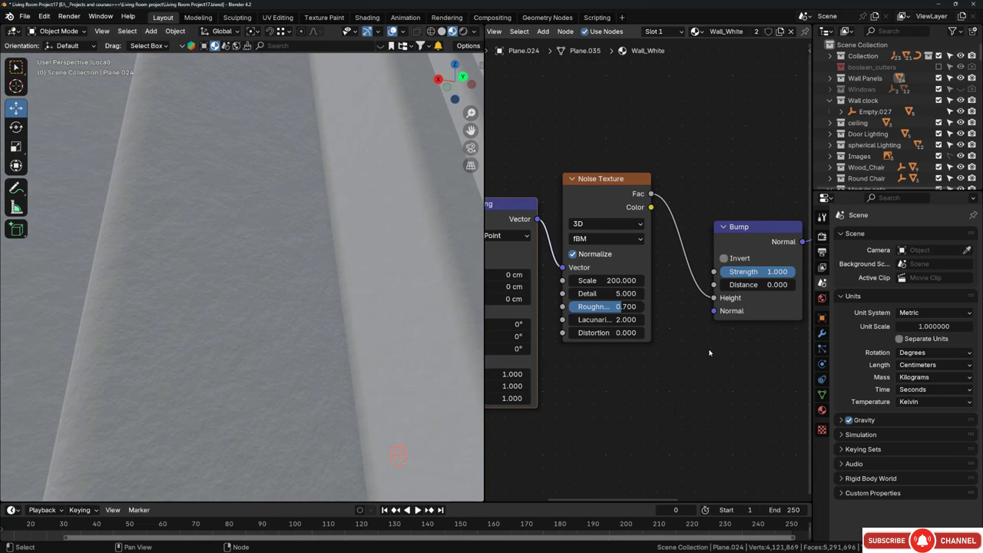
pyautogui.moveTo(600, 307)
pyautogui.mouseDown()
pyautogui.moveTo(642, 306)
pyautogui.moveTo(610, 307)
pyautogui.moveTo(615, 294)
pyautogui.mouseUp()
# - Raise the Noise Texture's Roughness to about 0.794 and set the Bump node's Distance to 0.0004
pyautogui.scroll(-8, 345, 250)
pyautogui.moveTo(262, 222); pyautogui.dragTo(320, 258, button='middle')
pyautogui.scroll(5, 276, 220)
pyautogui.scroll(3, 276, 223)
pyautogui.scroll(3, 319, 259)
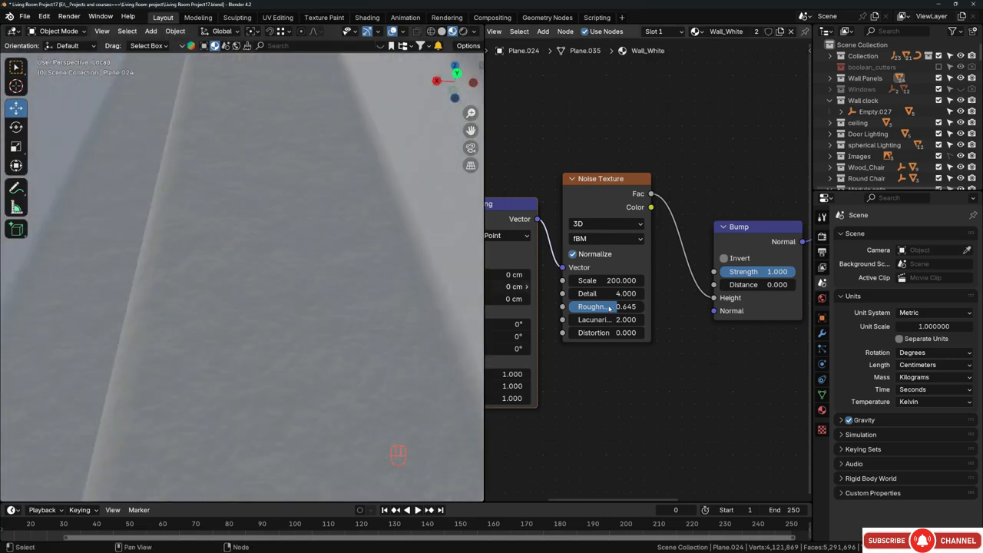
pyautogui.moveTo(609, 308); pyautogui.dragTo(634, 308)
pyautogui.click(745, 285)
pyautogui.write('0.0004')
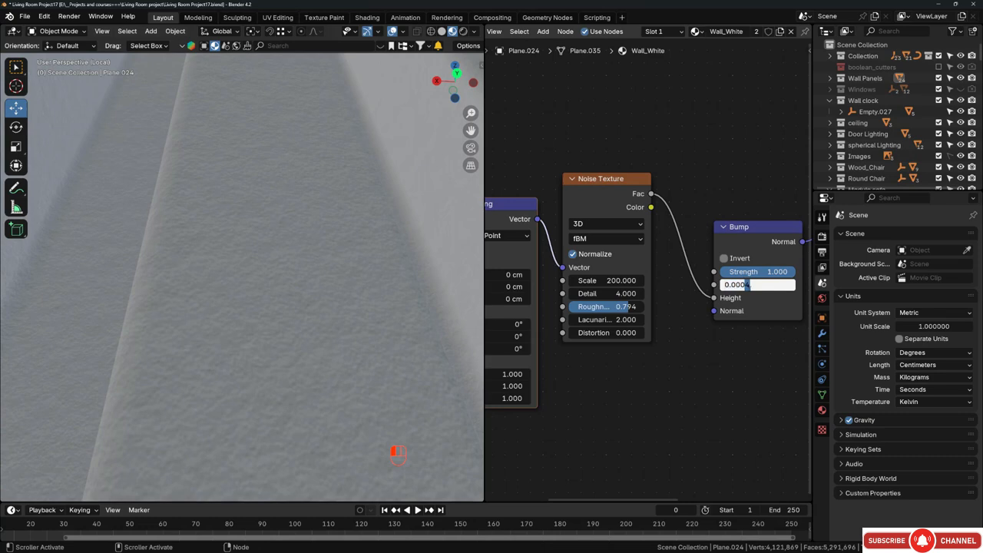
pyautogui.press('Return')
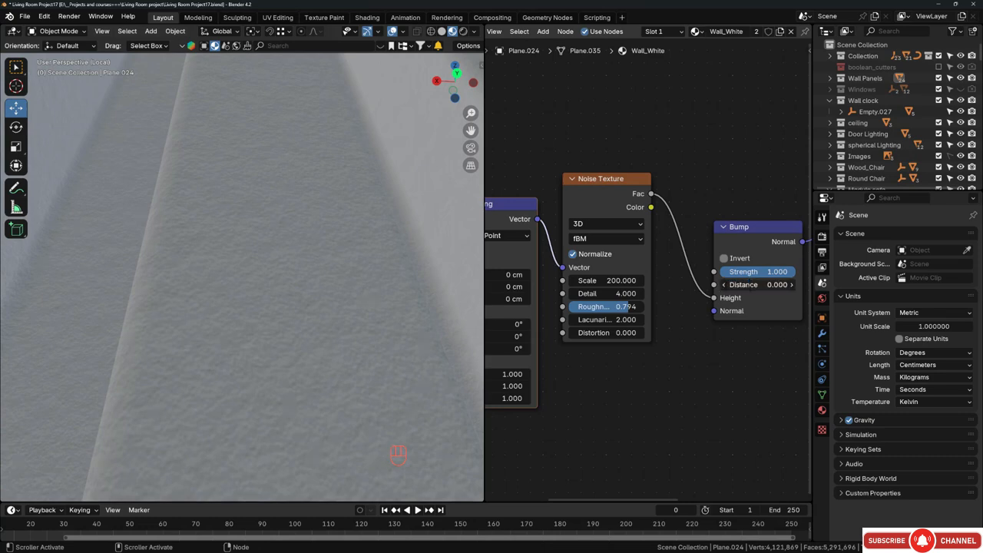
# - Leave the wall panel's isolated view and return to the full living room scene
pyautogui.moveTo(270, 227); pyautogui.dragTo(219, 221, button='middle')
pyautogui.scroll(-7, 242, 234)
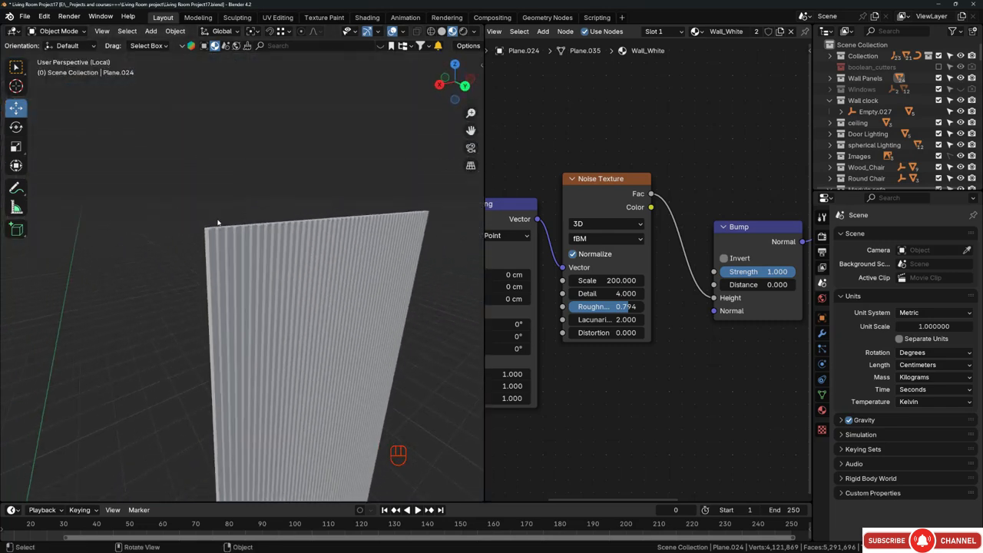
pyautogui.press('KP_Divide')
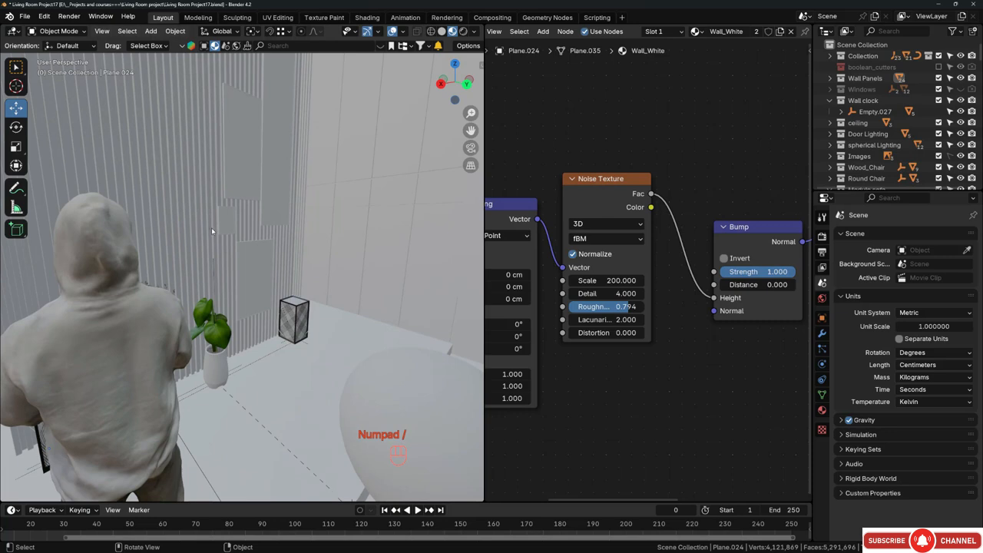
# - Examine the wall and ceiling finishes in the living room reference image
pyautogui.moveTo(982, 180); pyautogui.dragTo(487, 208, button='right')
pyautogui.scroll(-3, 487, 208)
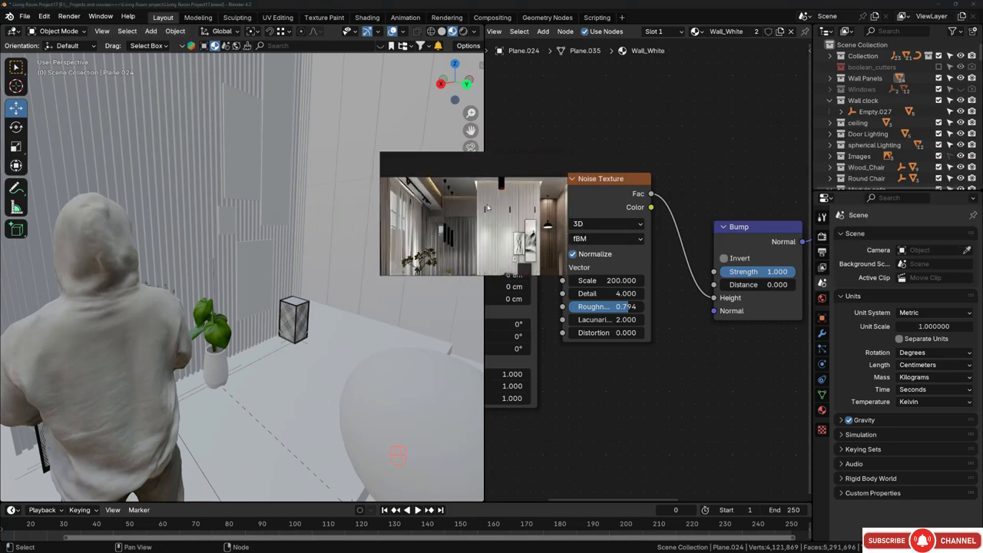
pyautogui.scroll(5, 487, 207)
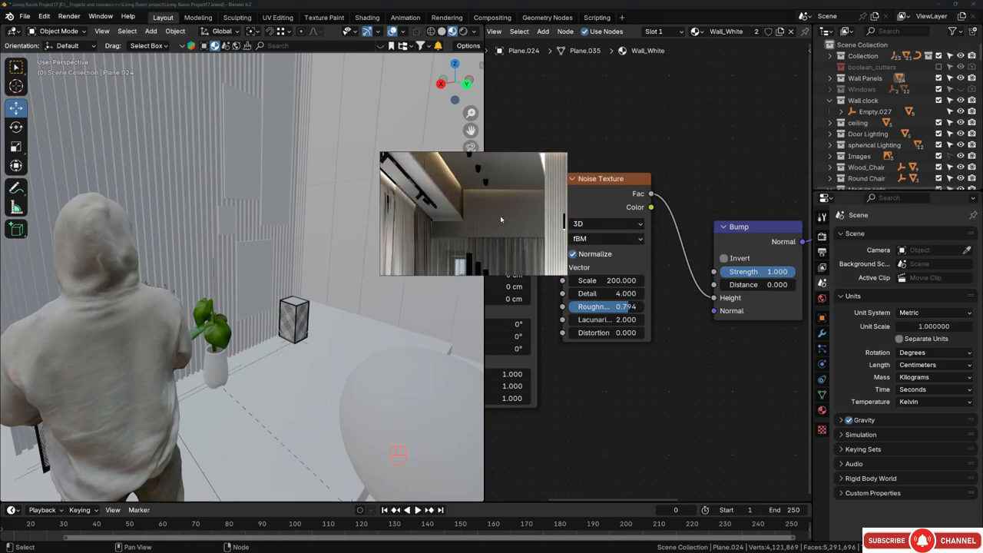
pyautogui.scroll(-2, 481, 209)
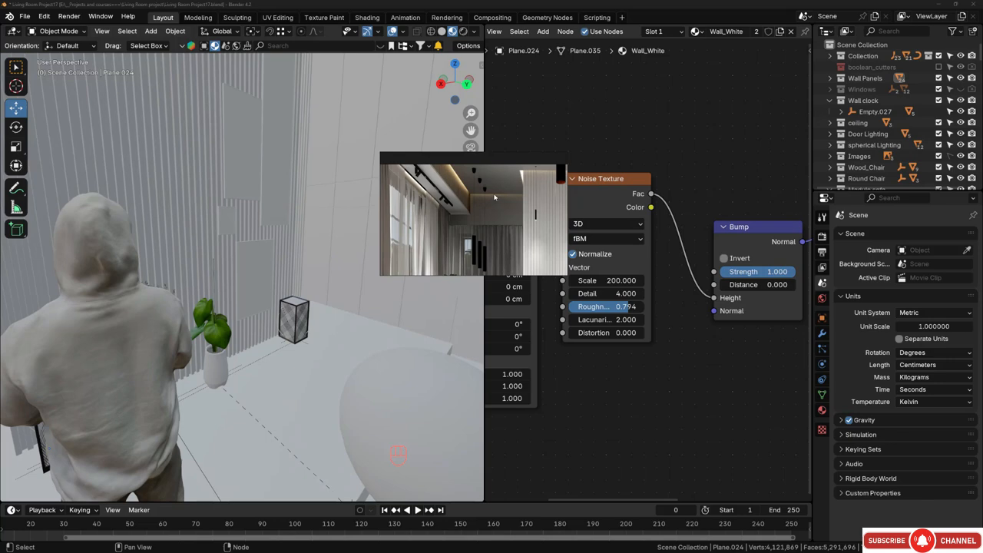
# - Assign the existing Wall_White material to the living room's ceiling plane
pyautogui.moveTo(197, 189); pyautogui.dragTo(237, 222, button='middle')
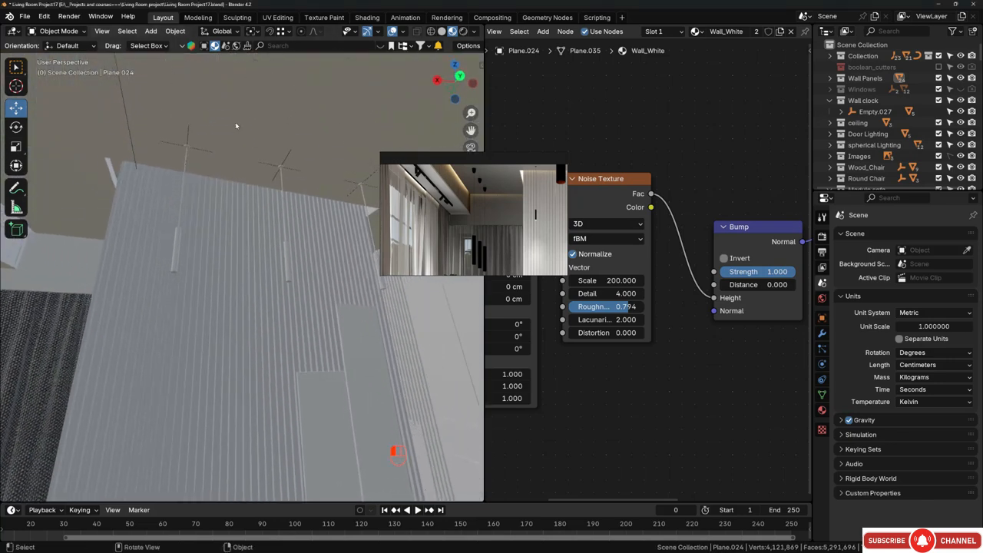
pyautogui.click(239, 129)
pyautogui.moveTo(535, 216); pyautogui.dragTo(380, 164)
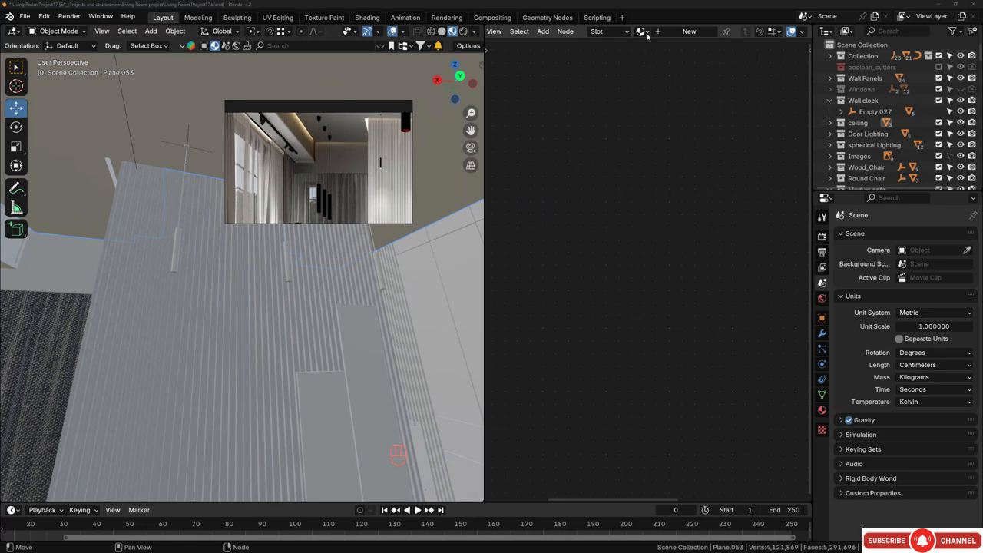
pyautogui.click(642, 32)
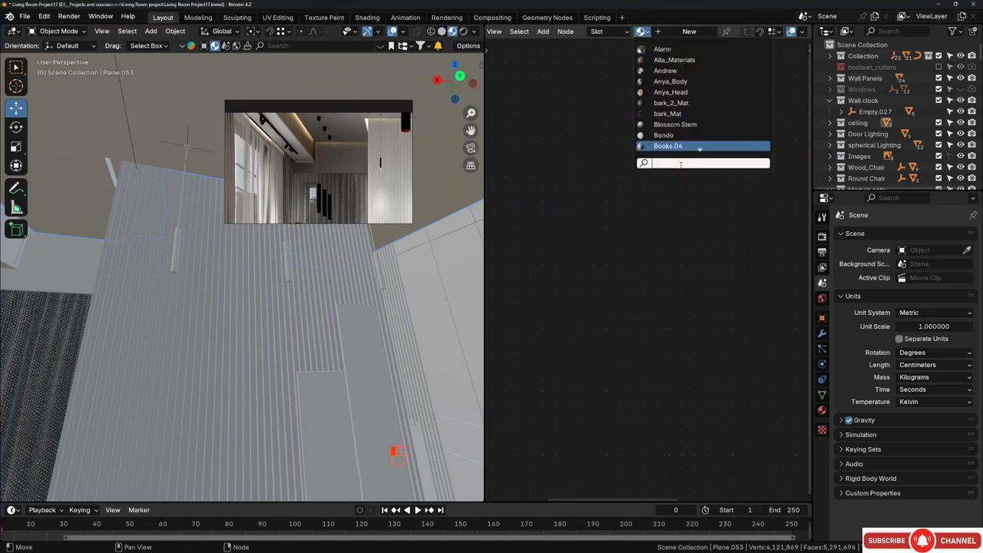
pyautogui.write('w')
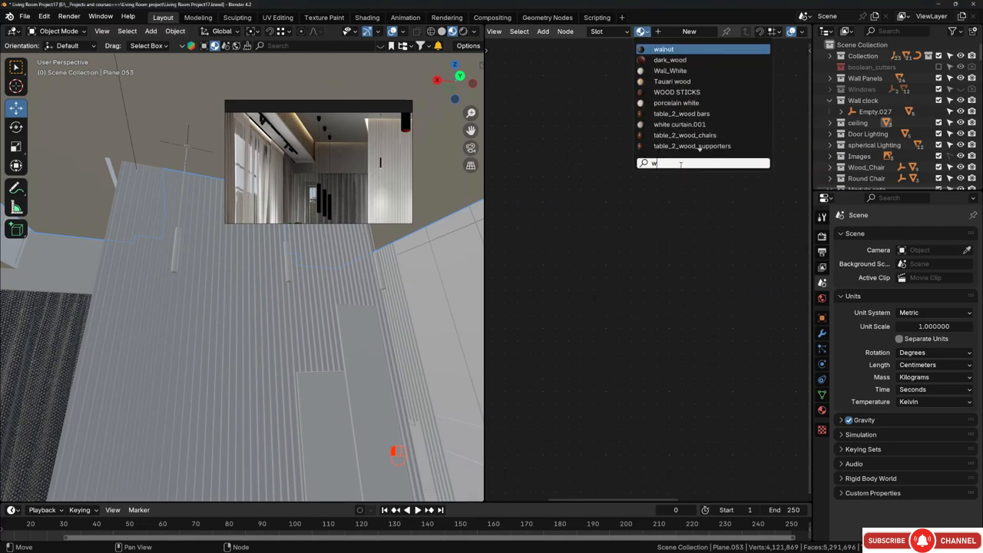
pyautogui.write('i')
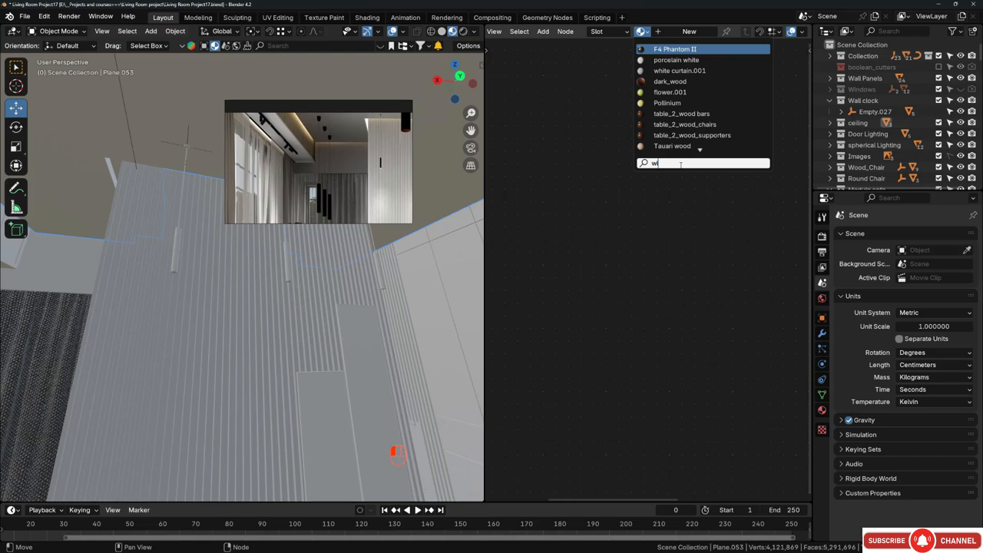
pyautogui.press('BackSpace')
pyautogui.write('all')
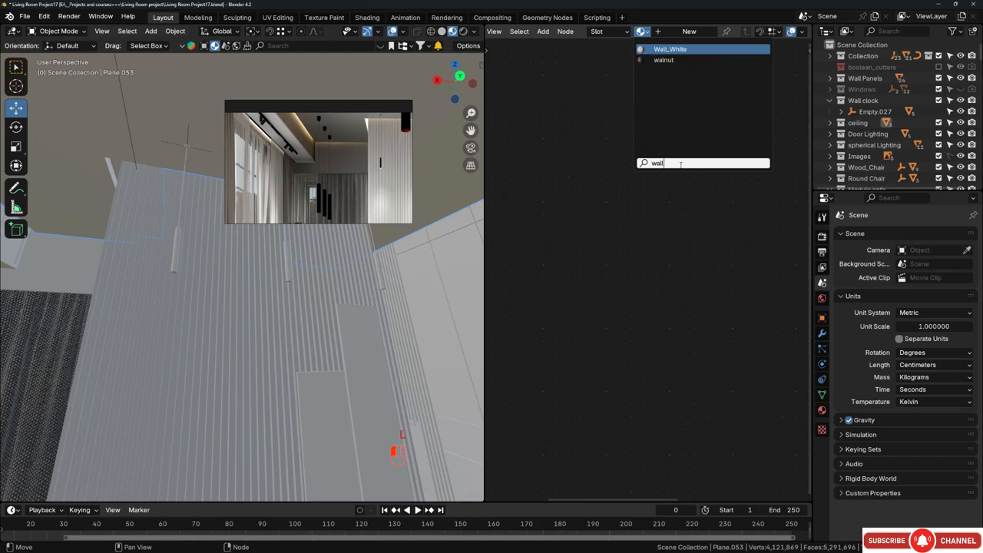
pyautogui.press('Return')
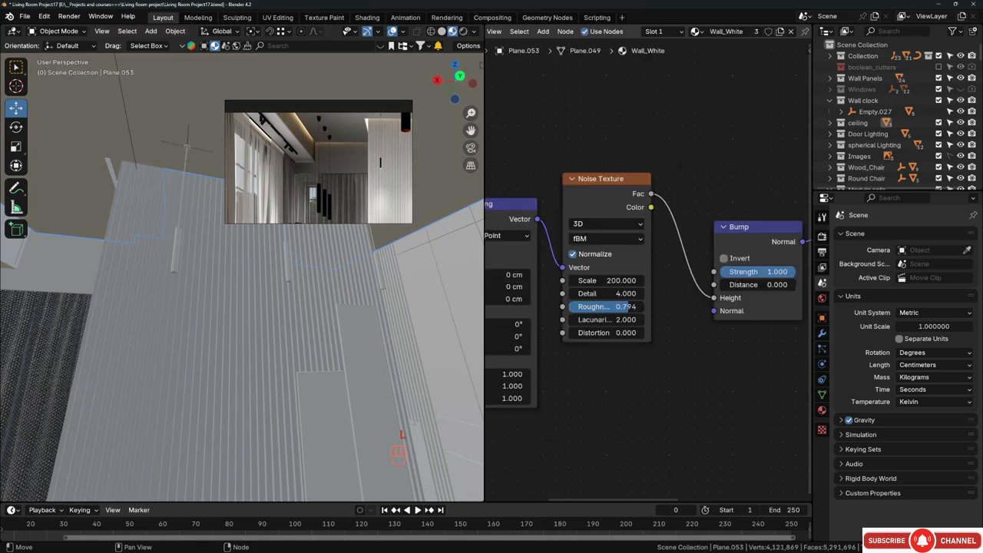
# - Move the reference image clear of the 3D view, deselect everything and inspect the ceiling's surface up close
pyautogui.moveTo(318, 157); pyautogui.dragTo(699, 198, button='right')
pyautogui.scroll(4, 246, 115)
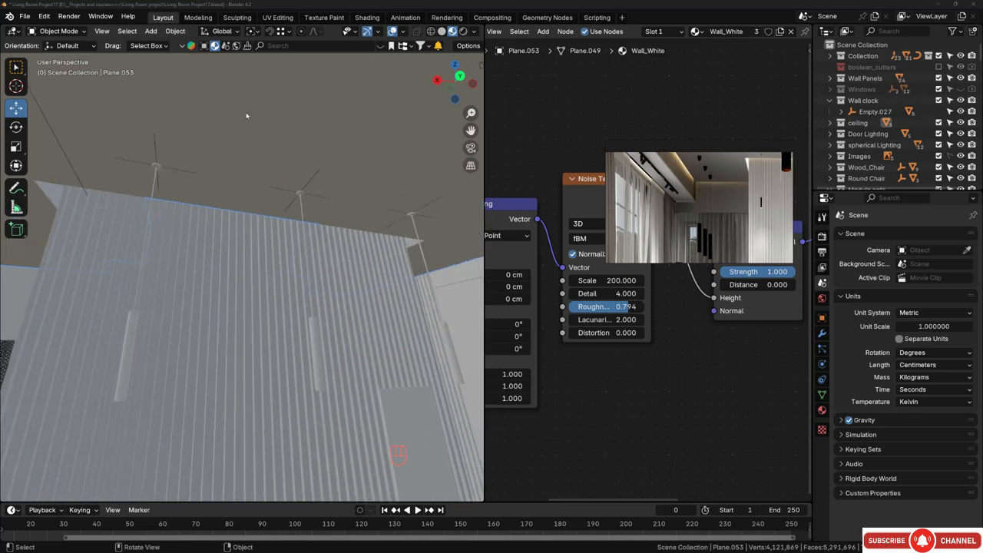
pyautogui.moveTo(255, 177); pyautogui.dragTo(289, 261, button='middle')
pyautogui.hotkey('alt', 'a')
pyautogui.scroll(2, 294, 252)
pyautogui.scroll(2, 329, 213)
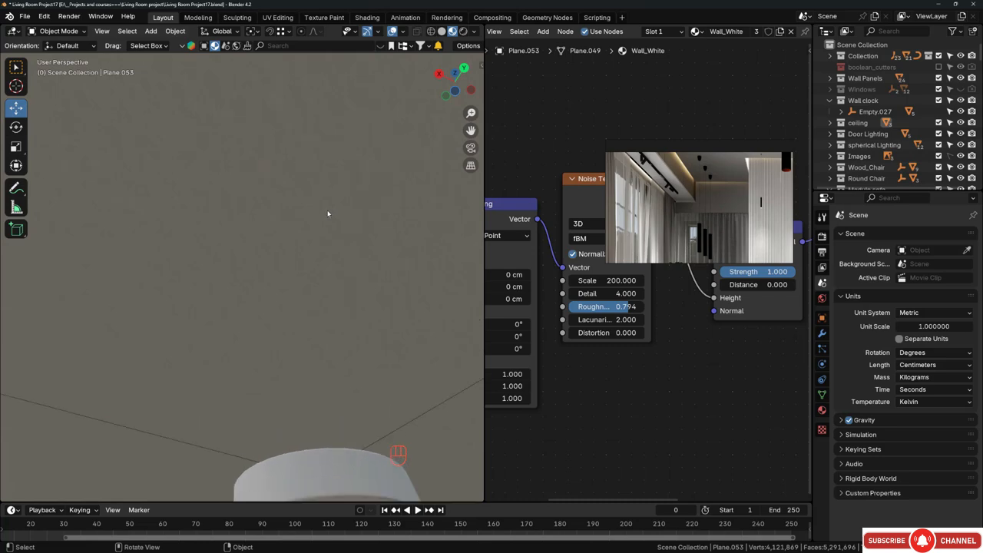
# - Link the ceiling's Wall_White material to the long ceiling beam and the dropped block above the curtains
pyautogui.moveTo(323, 233); pyautogui.dragTo(353, 260, button='middle')
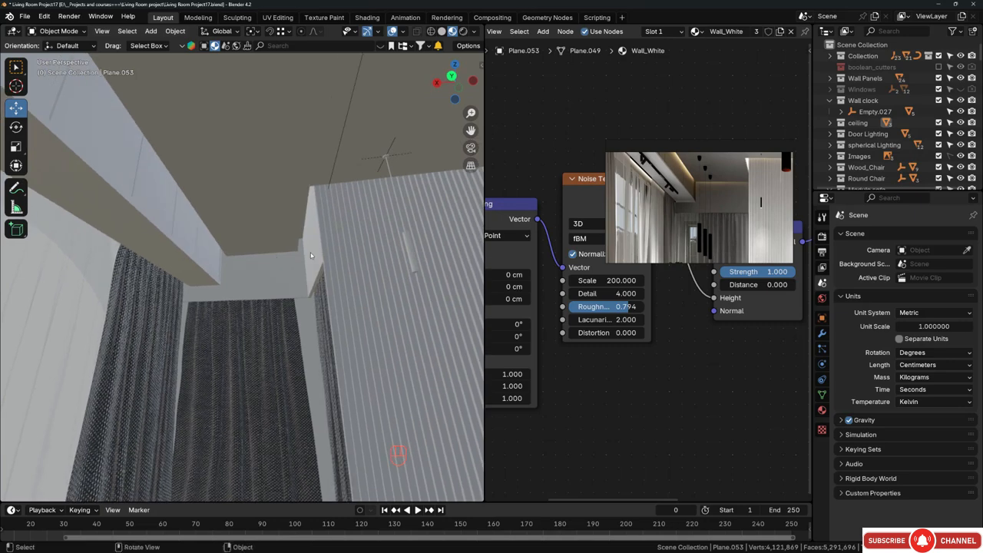
pyautogui.click(177, 265)
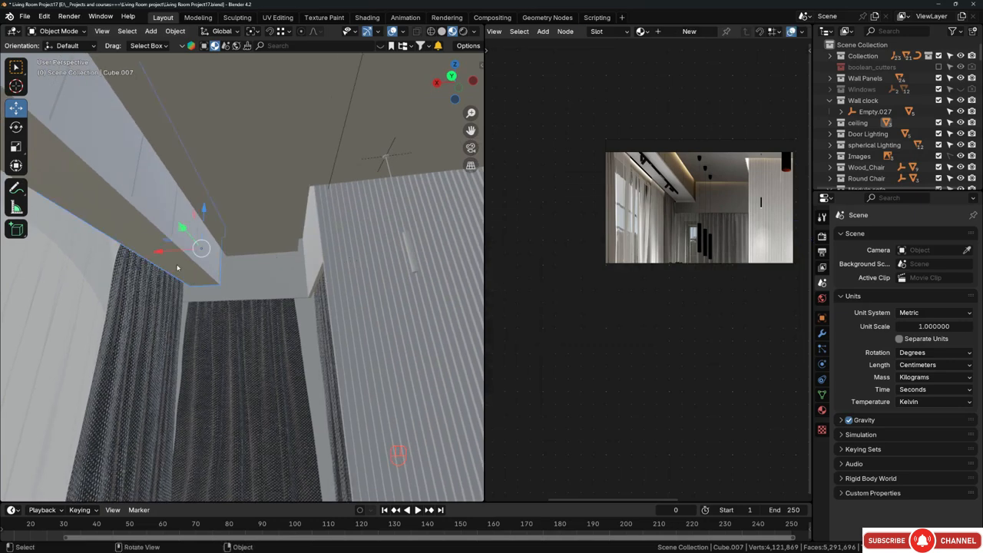
pyautogui.click(255, 279)
pyautogui.moveTo(214, 257); pyautogui.dragTo(325, 194, button='middle')
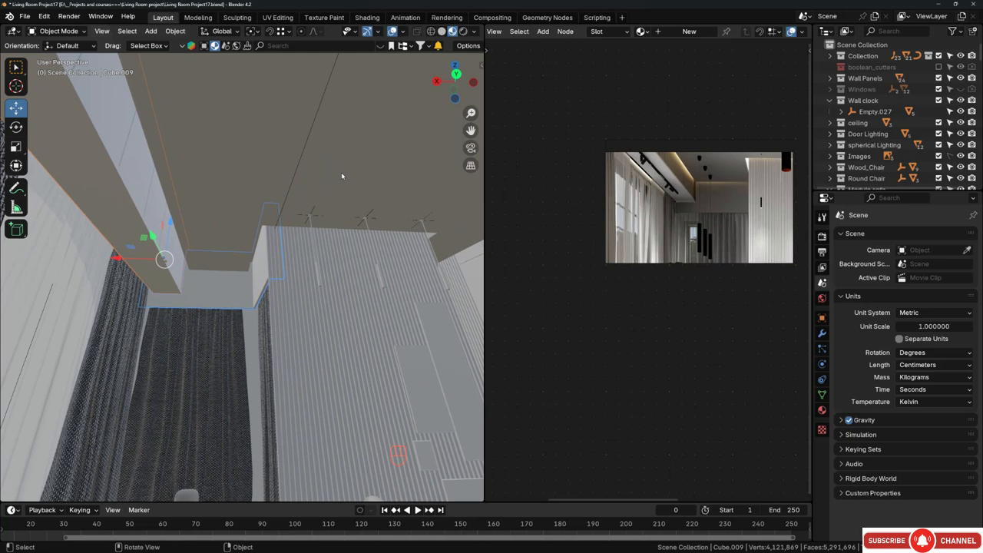
pyautogui.press('shift')
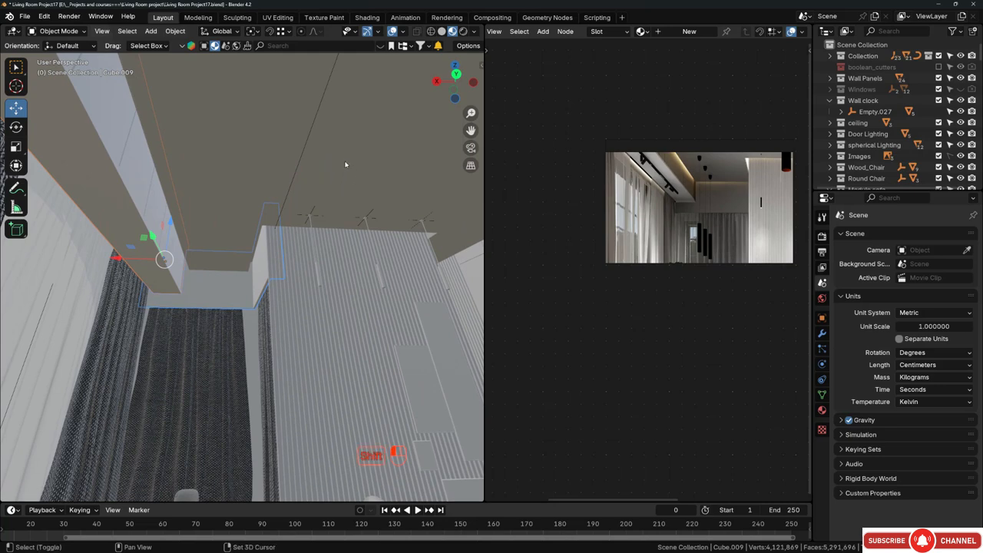
pyautogui.click(345, 164)
pyautogui.hotkey('ctrl', 'l')
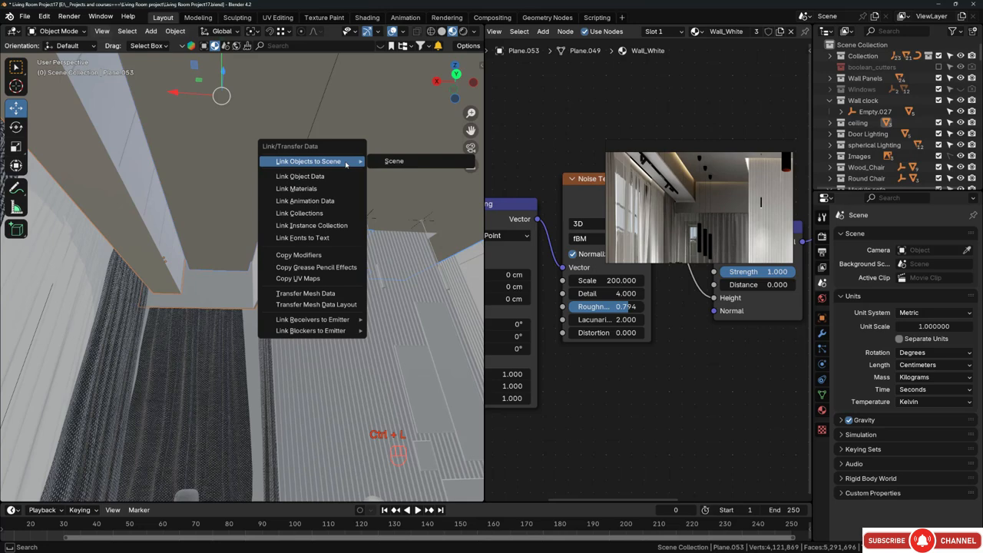
pyautogui.press('shift')
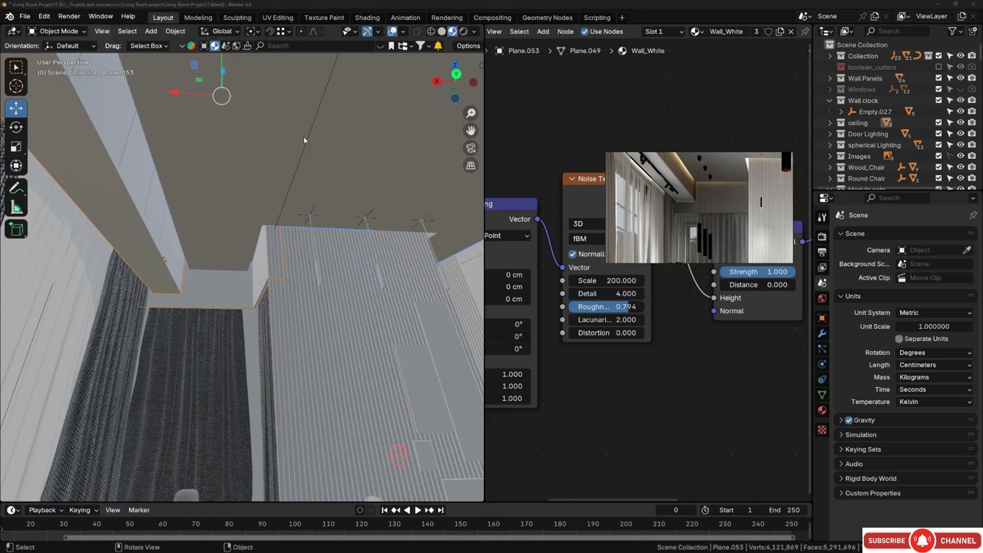
pyautogui.moveTo(298, 142); pyautogui.dragTo(325, 152, button='middle')
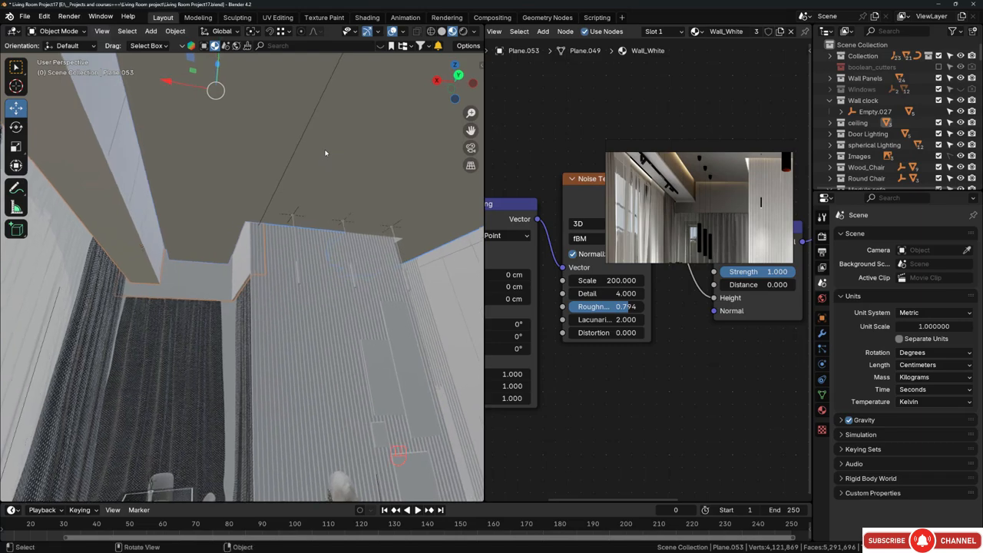
pyautogui.hotkey('ctrl', 'l')
pyautogui.click(301, 177)
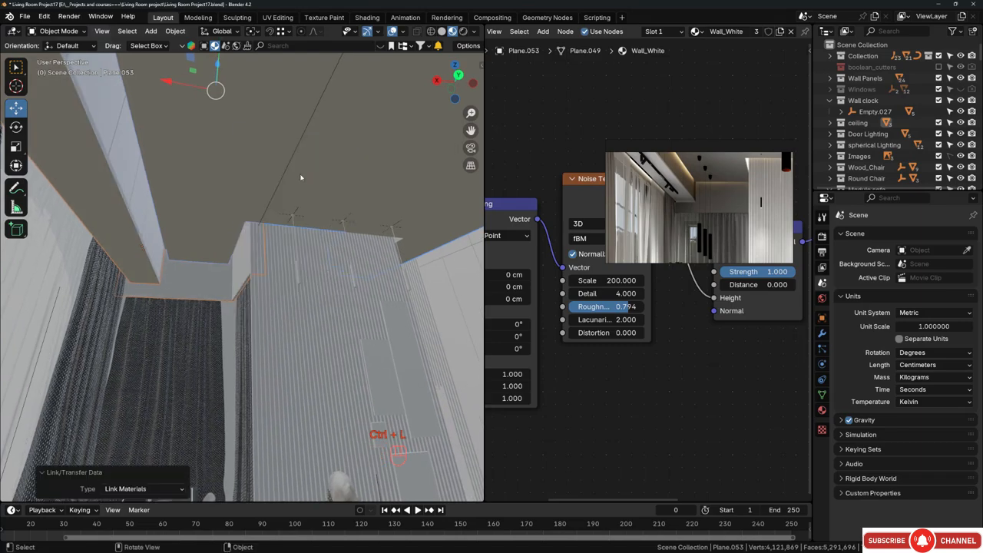
# - Deselect everything and inspect the finish on the dropped block above the curtains up close
pyautogui.scroll(3, 146, 276)
pyautogui.hotkey('alt', 'a')
pyautogui.scroll(2, 181, 288)
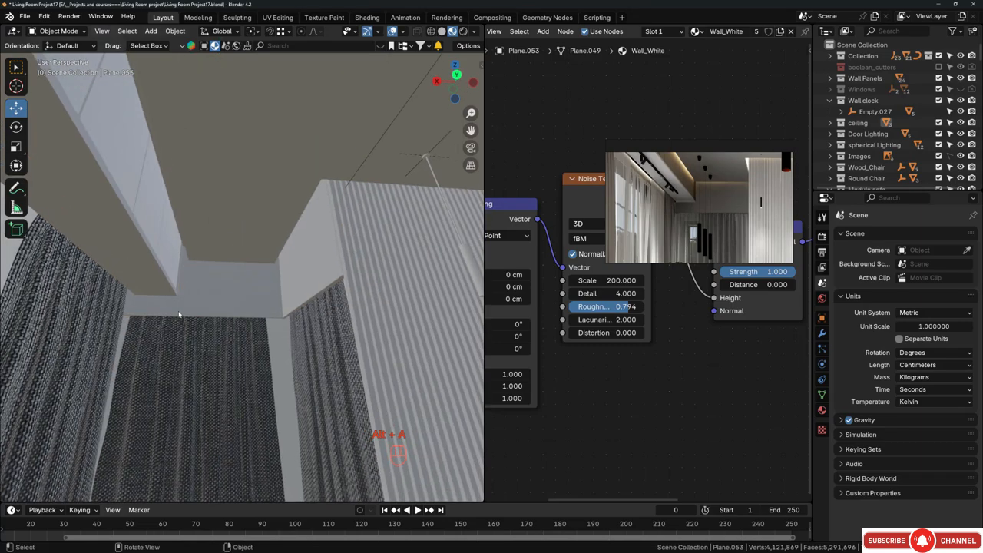
pyautogui.scroll(2, 195, 302)
pyautogui.scroll(5, 195, 302)
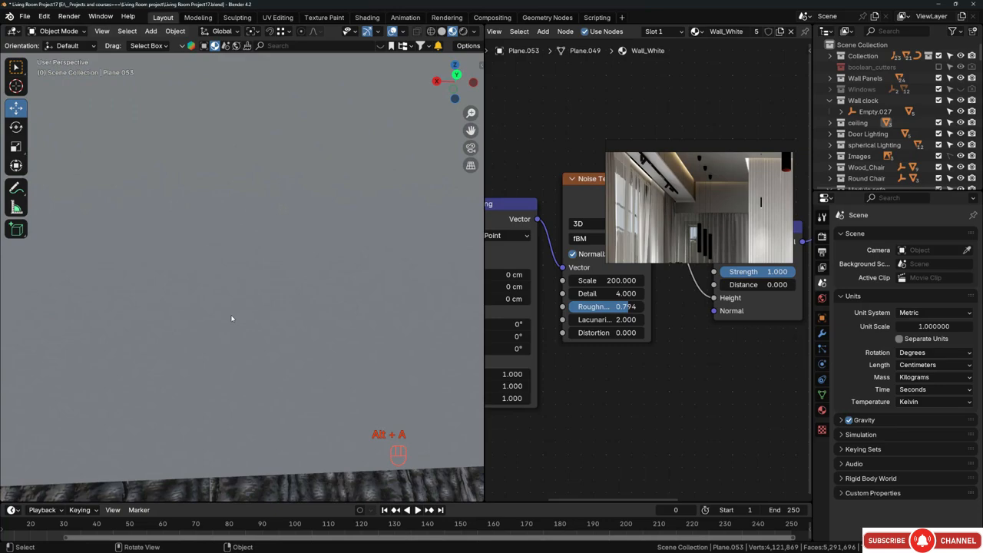
pyautogui.scroll(-8, 167, 254)
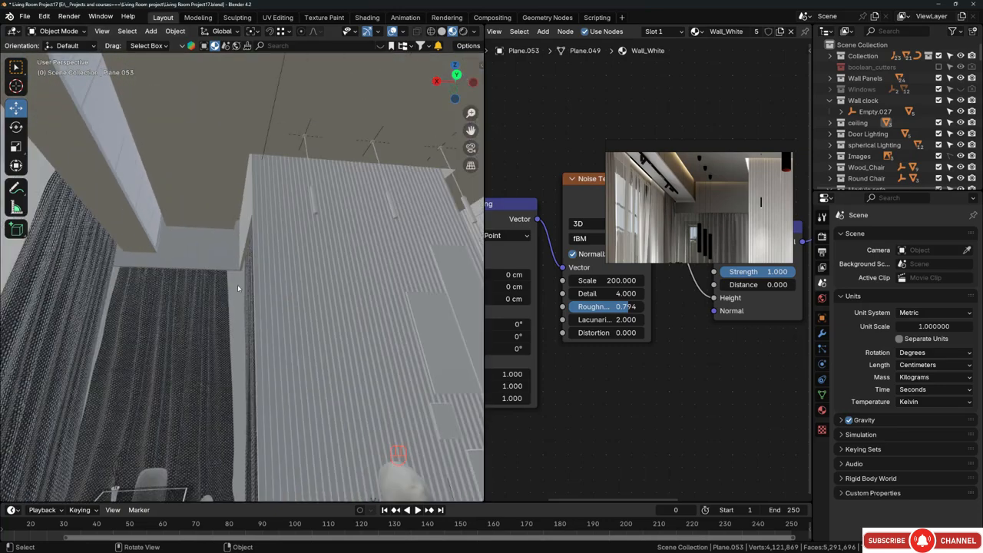
# - Link the ceiling's Wall_White material to the main room wall beside the curtains, leaving nothing selected
pyautogui.click(234, 289)
pyautogui.moveTo(231, 283); pyautogui.dragTo(214, 244, button='middle')
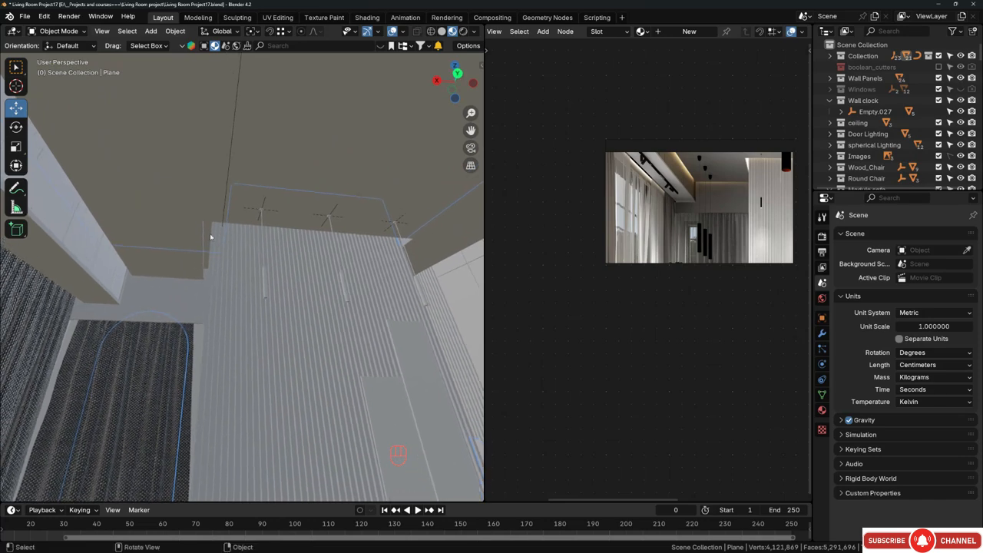
pyautogui.keyDown('shift'); pyautogui.click(204, 167); pyautogui.keyUp('shift')
pyautogui.hotkey('ctrl', 'l')
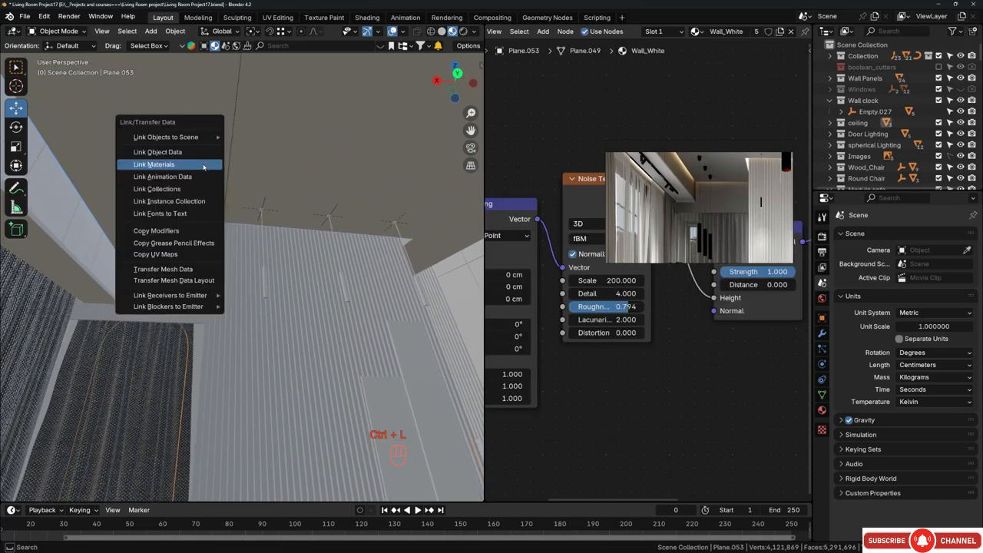
pyautogui.click(203, 166)
pyautogui.hotkey('alt', 'a')
# - Isolate the partly slatted wall panel behind the dome pendant lamp in local view and widen the 3D viewport
pyautogui.keyDown('shift'); pyautogui.moveTo(204, 166); pyautogui.dragTo(400, 261, button='middle'); pyautogui.keyUp('shift')
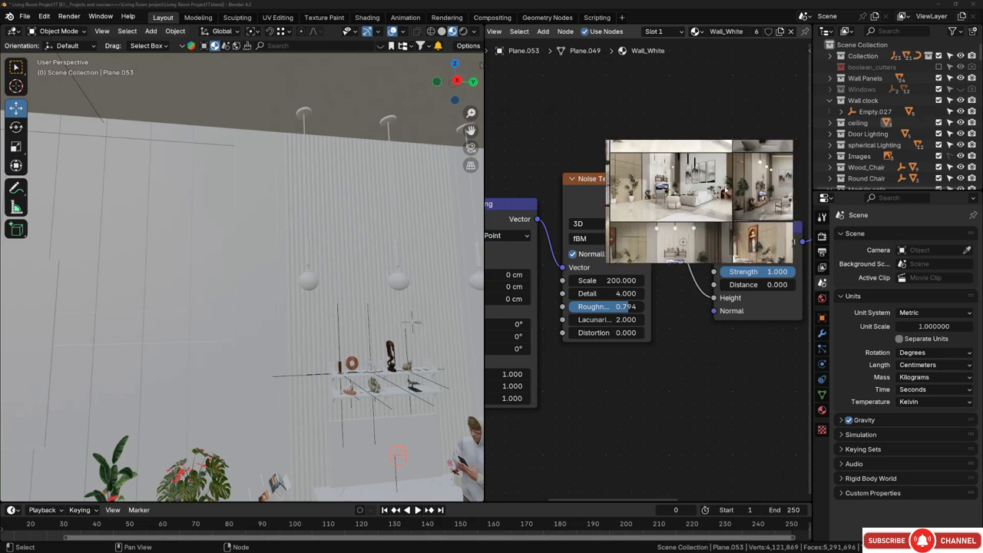
pyautogui.moveTo(369, 281); pyautogui.dragTo(193, 259, button='middle')
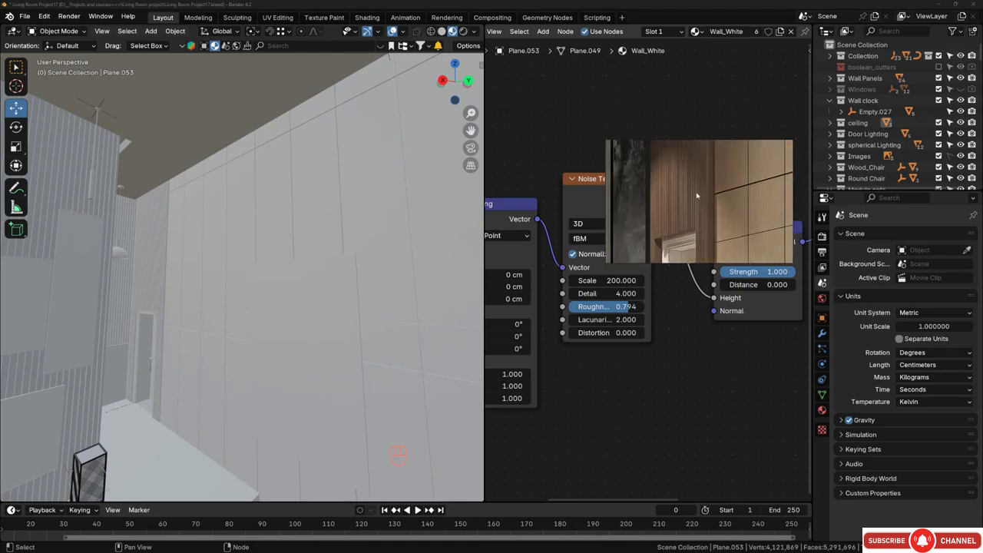
pyautogui.moveTo(232, 225); pyautogui.dragTo(144, 272, button='middle')
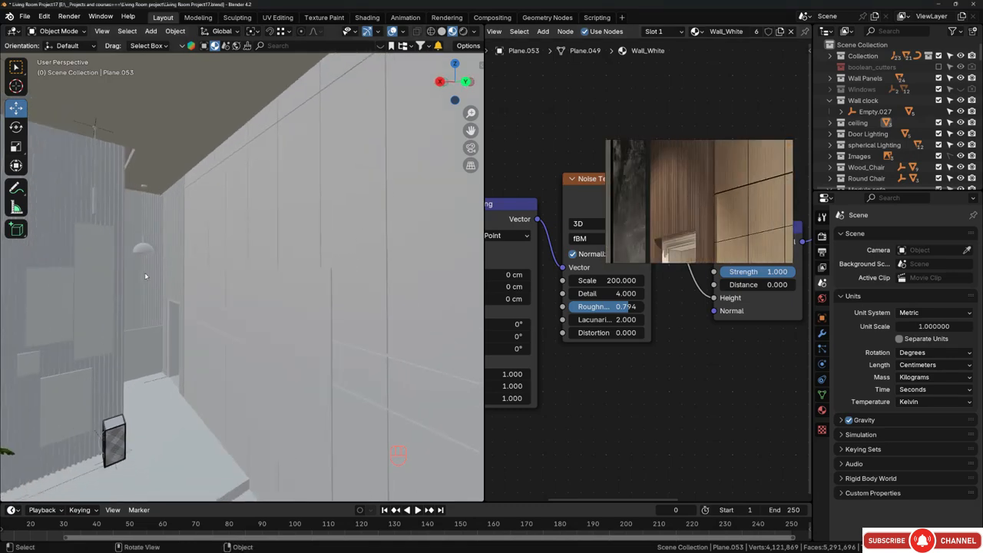
pyautogui.scroll(3, 145, 272)
pyautogui.click(126, 274)
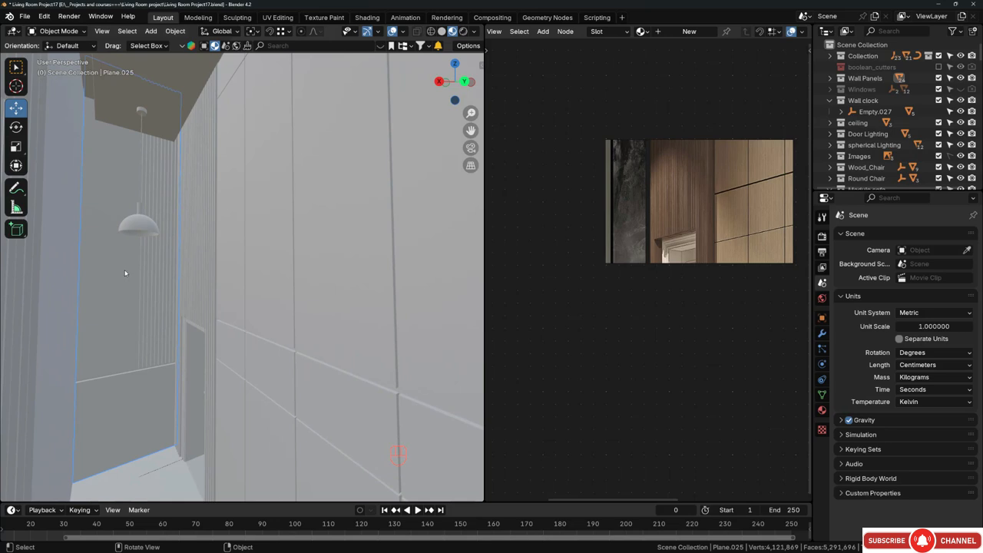
pyautogui.press('KP_Divide')
pyautogui.moveTo(171, 246); pyautogui.dragTo(270, 244, button='middle')
pyautogui.moveTo(485, 249); pyautogui.dragTo(663, 259)
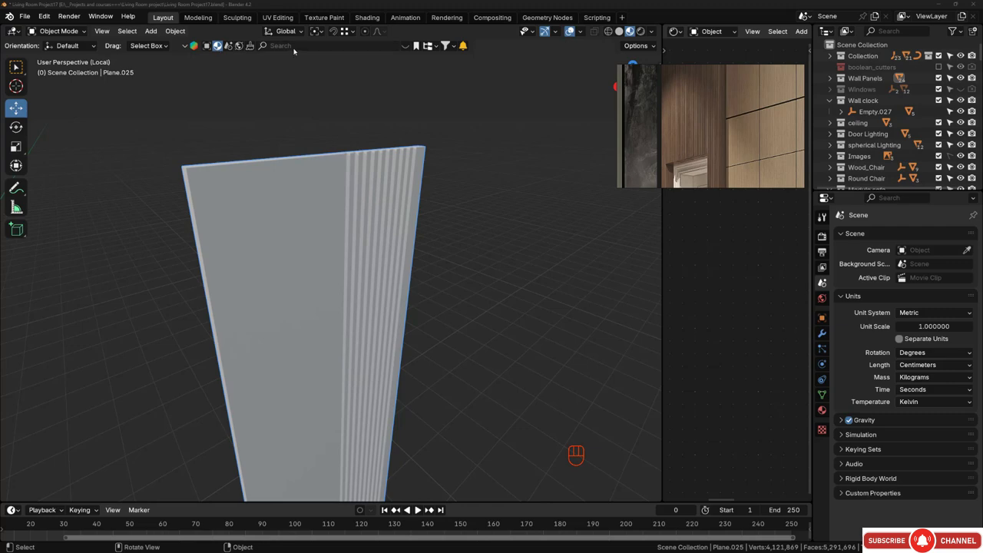
# - Search the online material library for "wood"
pyautogui.click(406, 47)
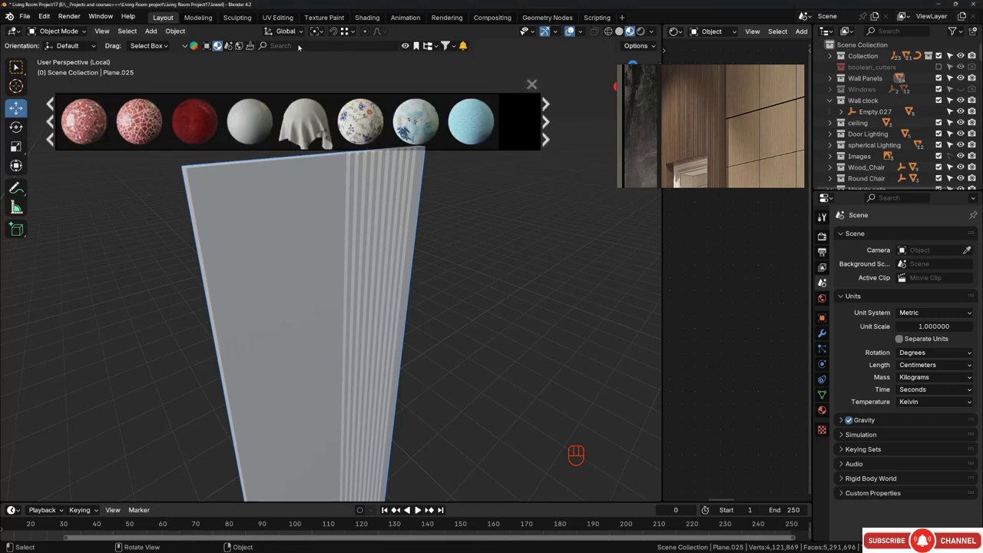
pyautogui.click(299, 47)
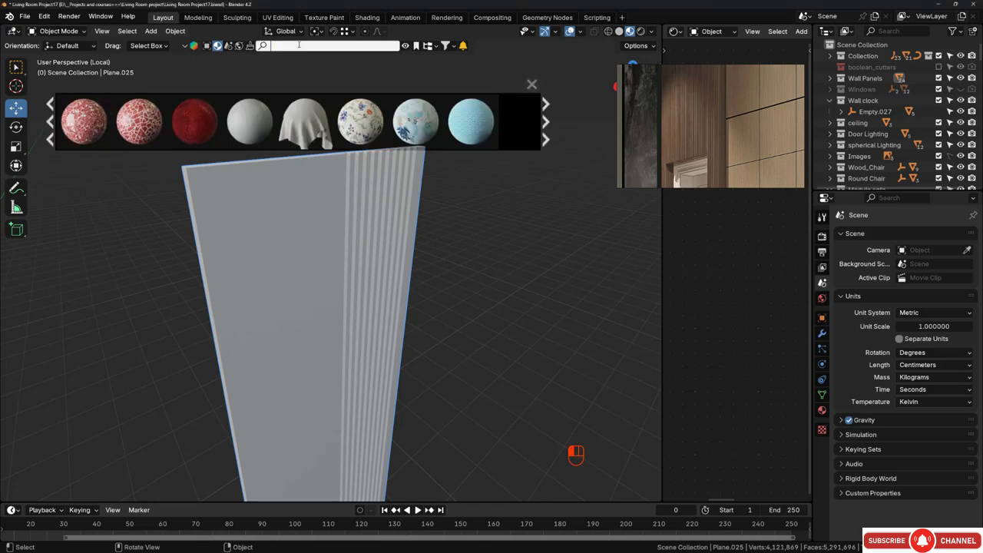
pyautogui.press('Return')
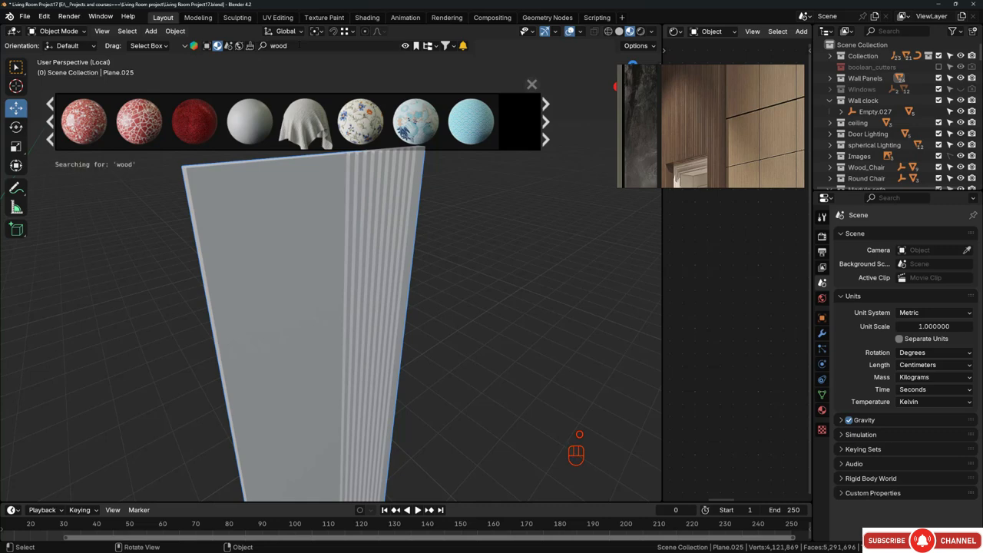
pyautogui.moveTo(139, 120)
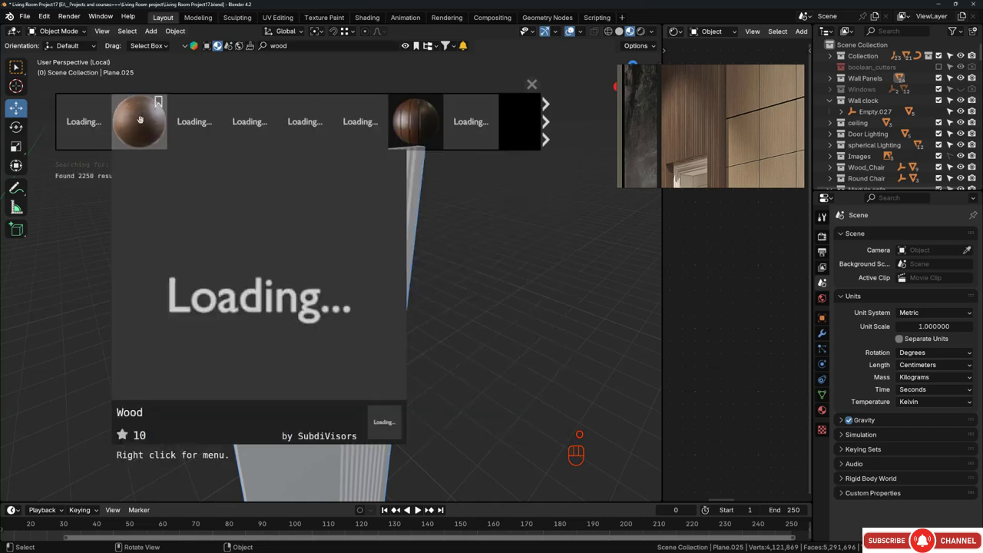
# - Compare the previews of the wood materials with the slatted panels and wall cladding in the reference image
pyautogui.moveTo(88, 120)
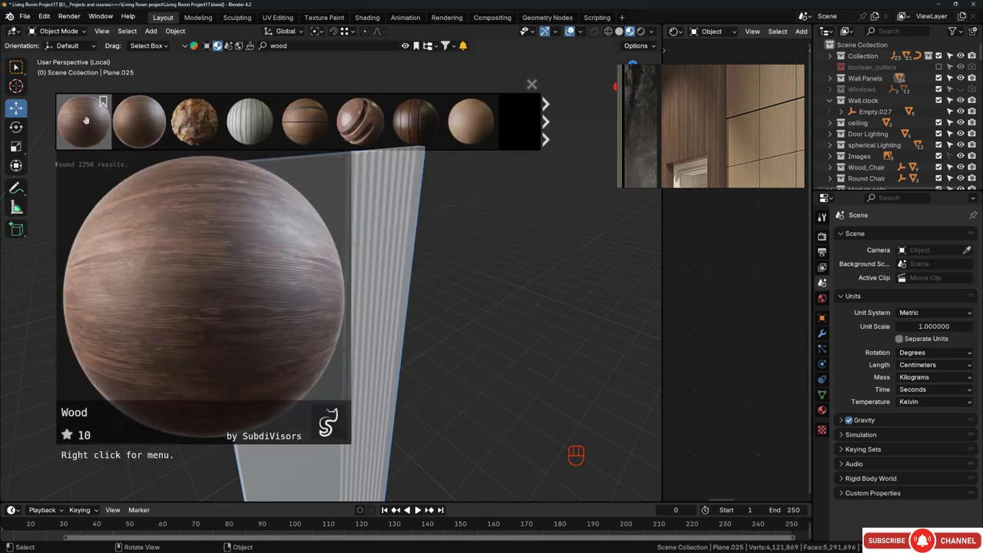
pyautogui.moveTo(351, 117)
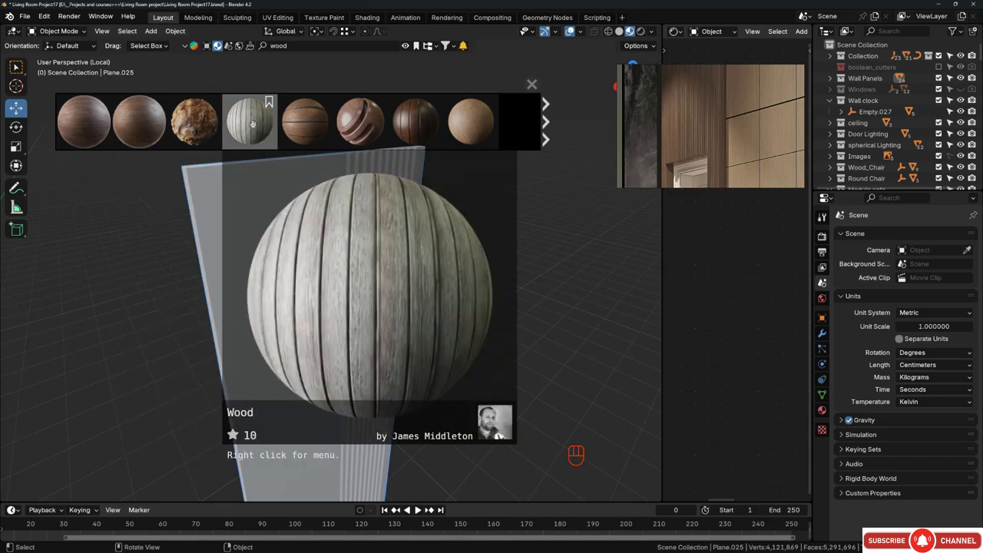
pyautogui.moveTo(425, 123)
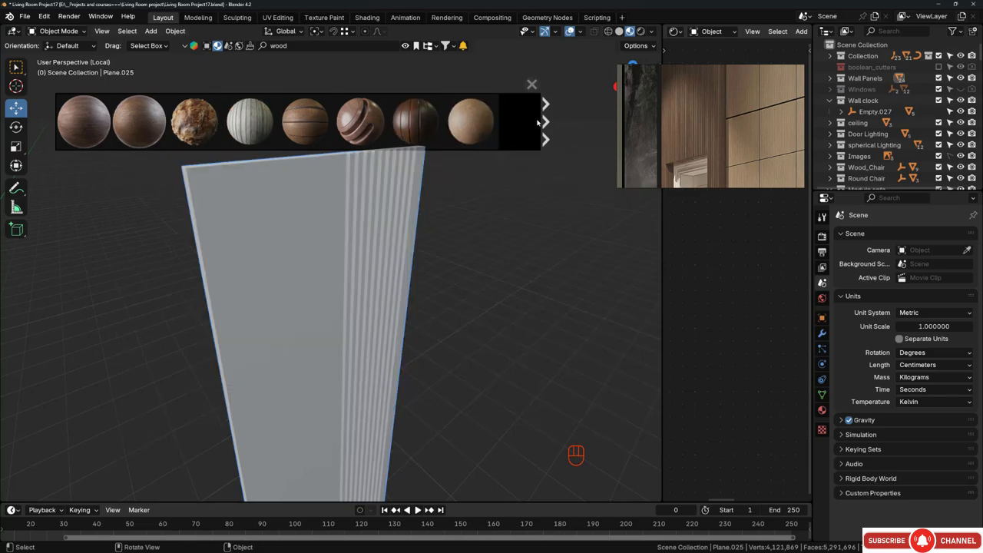
pyautogui.click(546, 121)
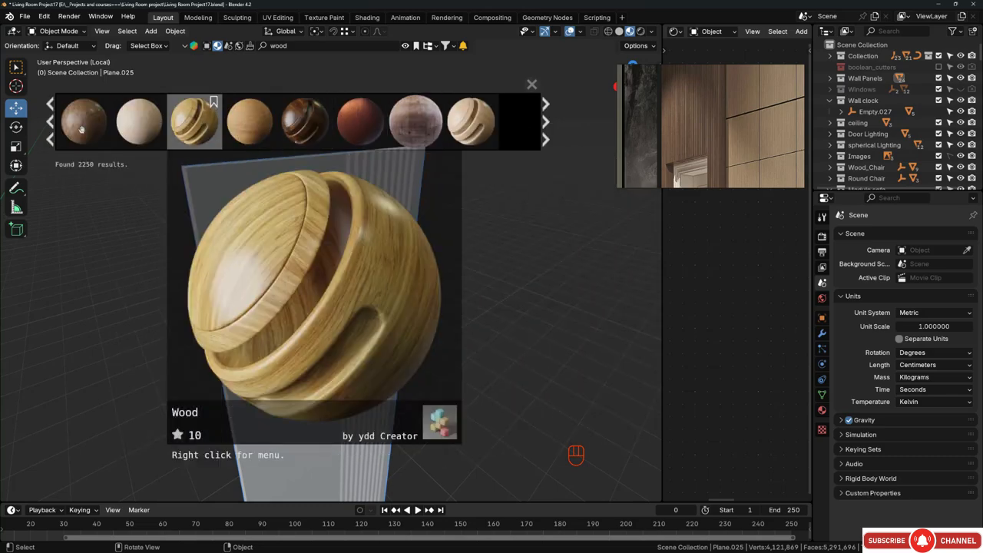
pyautogui.moveTo(69, 129)
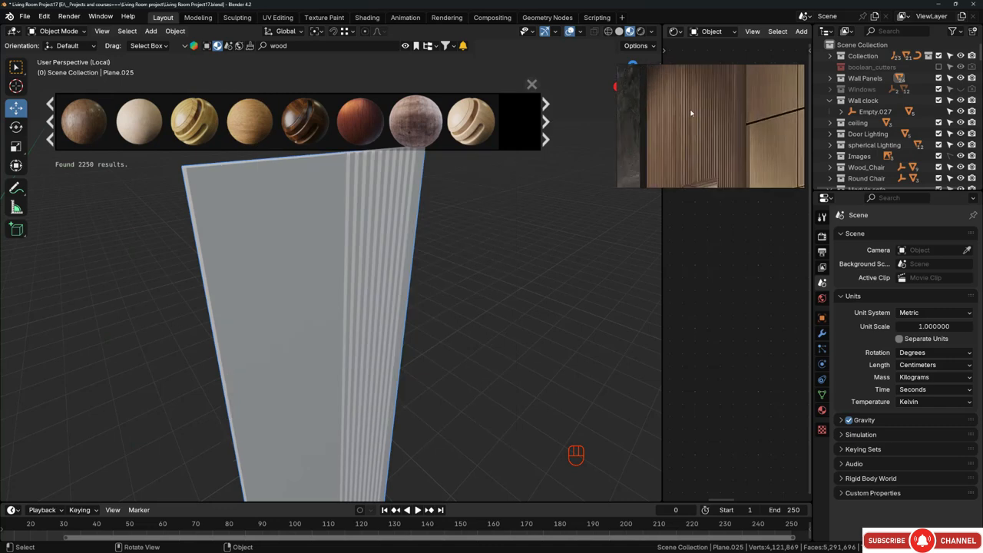
pyautogui.moveTo(408, 136)
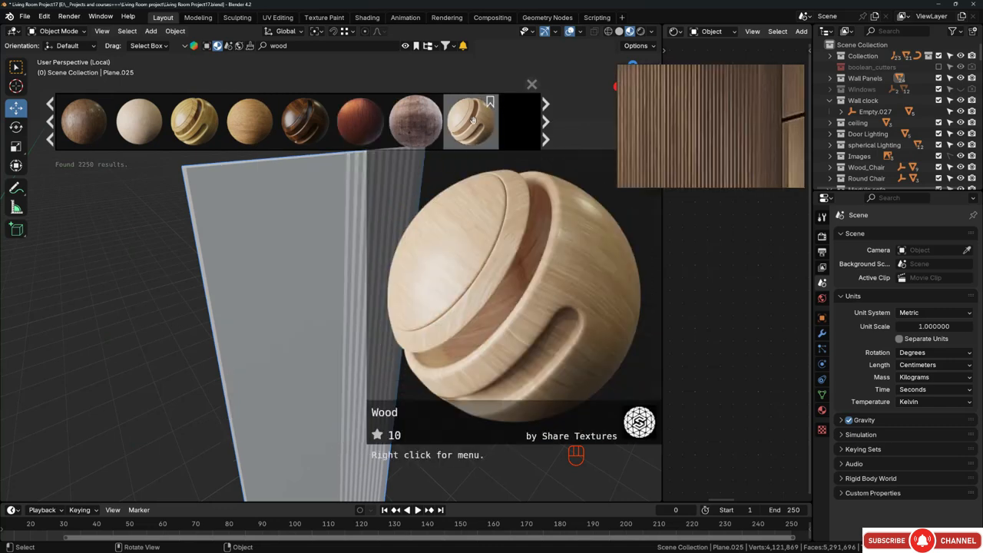
pyautogui.scroll(-3, 753, 125)
pyautogui.scroll(-3, 723, 118)
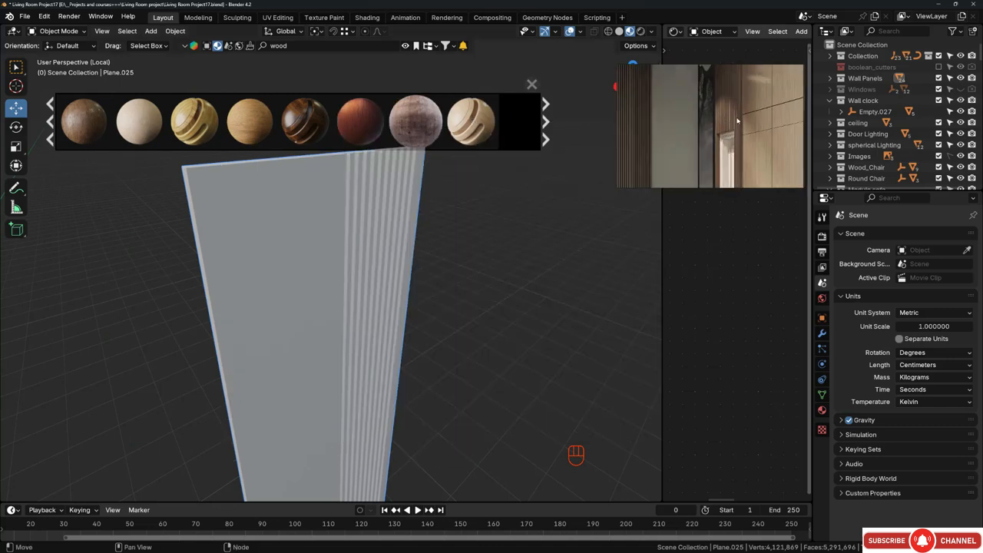
pyautogui.scroll(2, 737, 121)
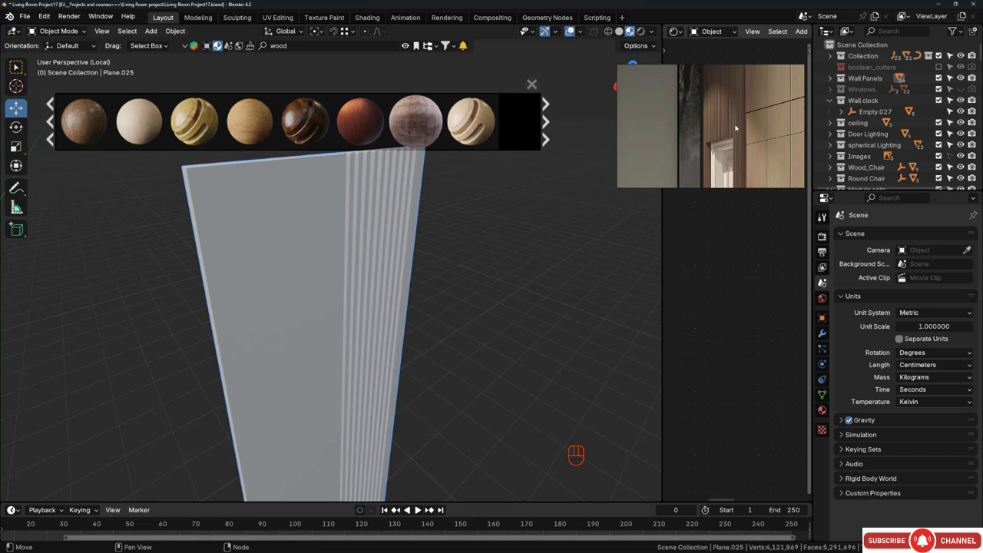
pyautogui.moveTo(734, 132); pyautogui.dragTo(777, 109, button='middle')
pyautogui.scroll(-4, 715, 125)
pyautogui.scroll(2, 679, 130)
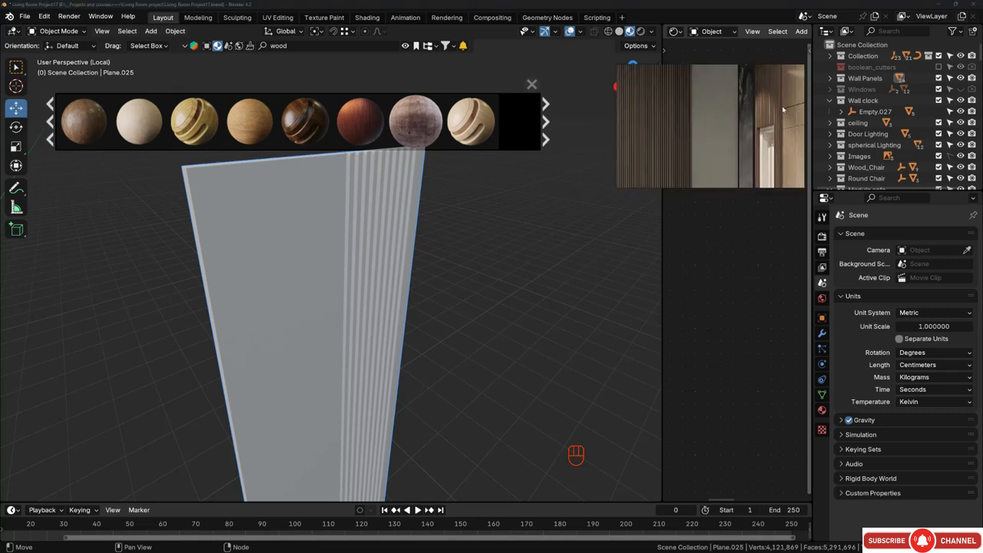
pyautogui.scroll(4, 777, 109)
pyautogui.moveTo(208, 133)
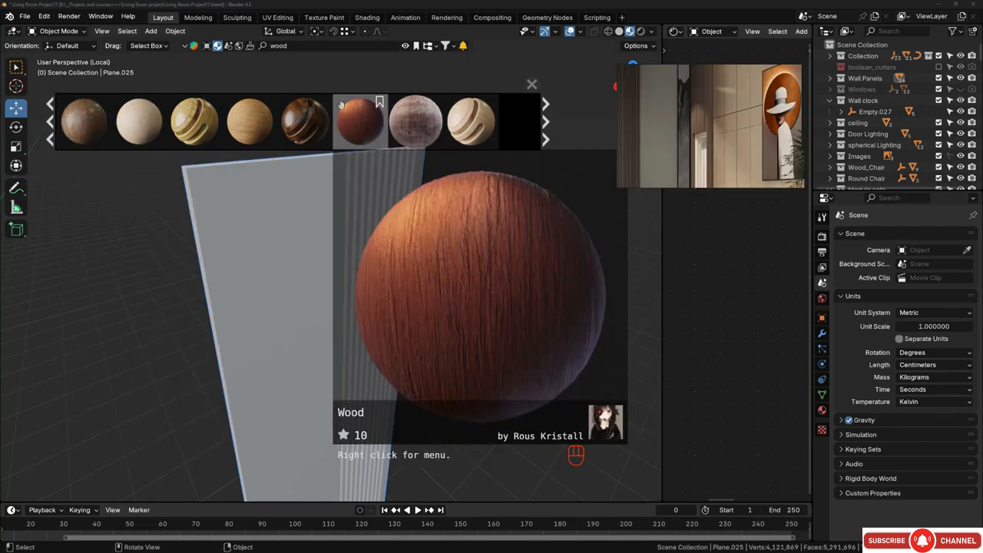
pyautogui.moveTo(316, 108)
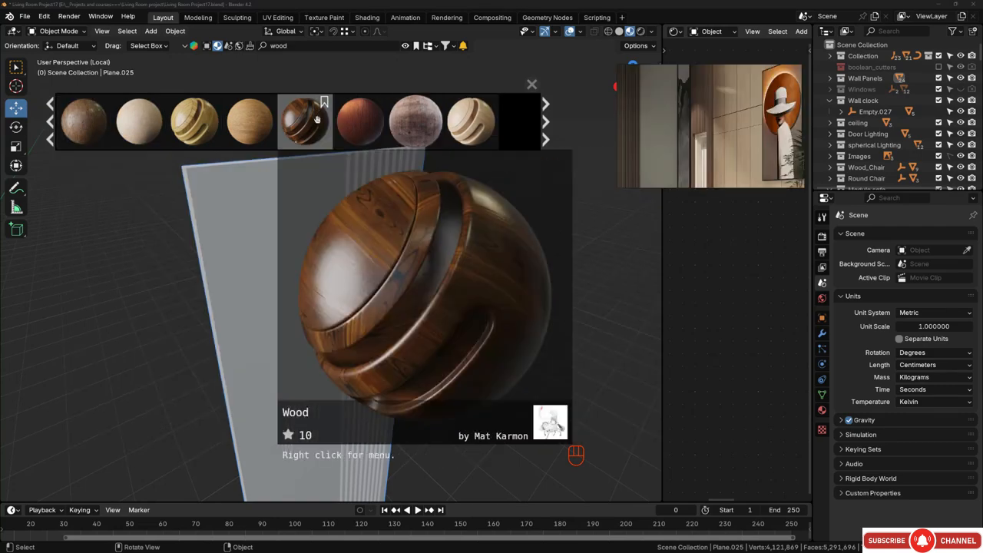
# - Browse further pages of wood materials, then return to the first page of results
pyautogui.click(544, 122)
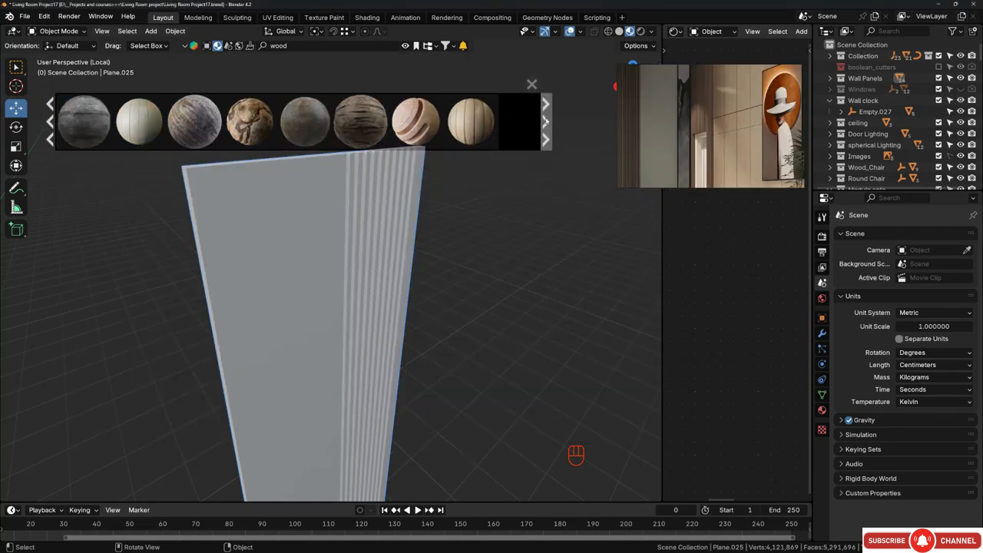
pyautogui.moveTo(378, 143)
pyautogui.click(545, 122)
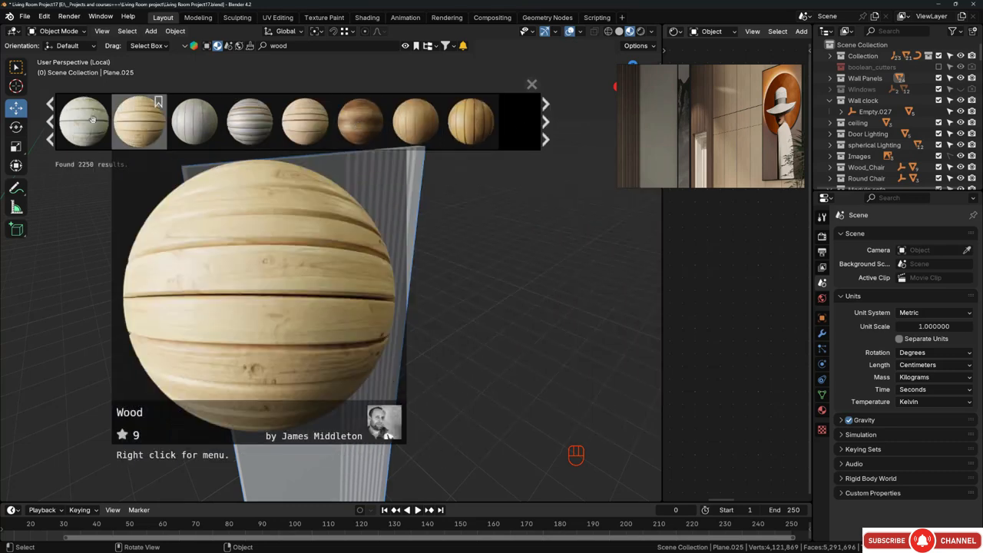
pyautogui.click(48, 122)
pyautogui.click(48, 123)
pyautogui.click(48, 123)
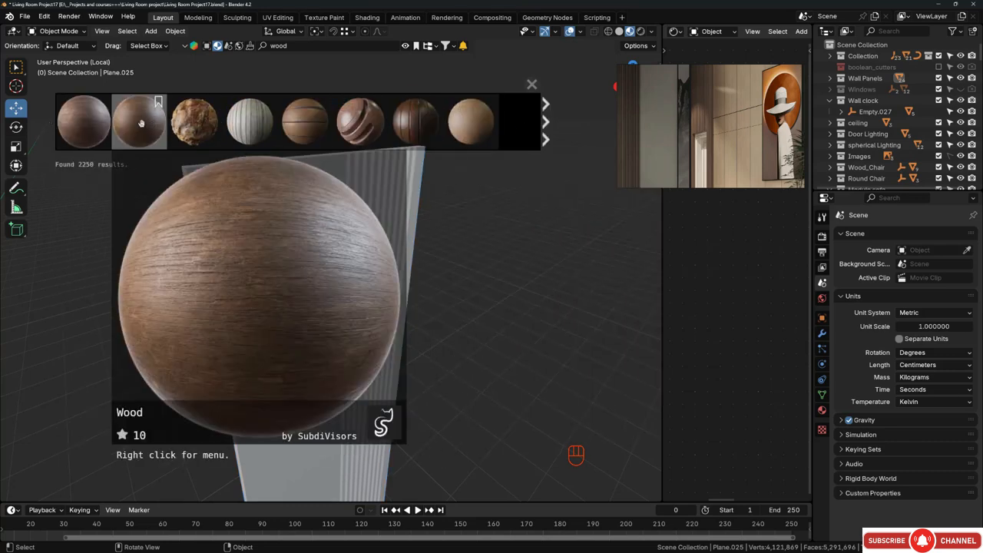
# - Apply the second wood result, the medium brown one, to the isolated slatted panel and inspect its grain up close
pyautogui.moveTo(142, 125); pyautogui.dragTo(320, 195)
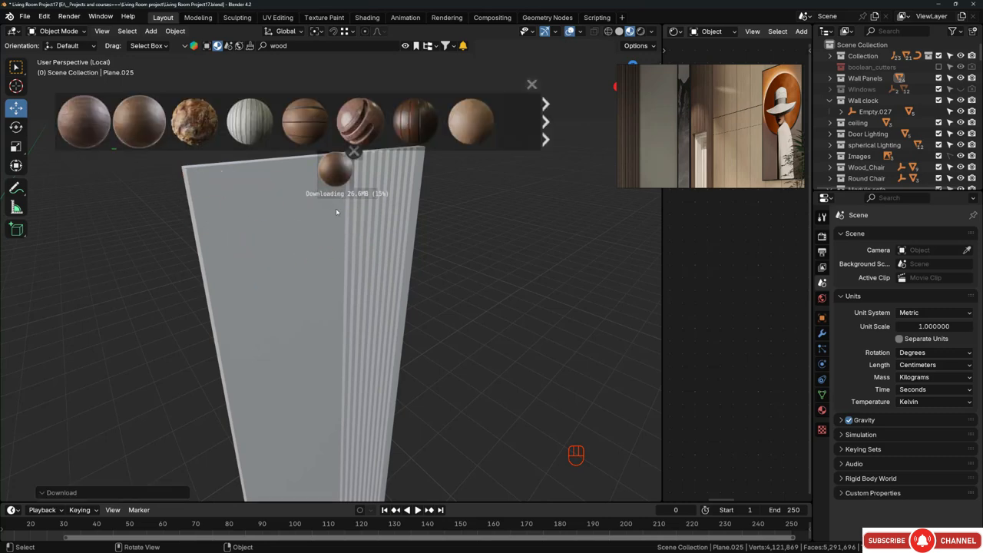
pyautogui.moveTo(338, 216)
pyautogui.mouseDown(button='middle')
pyautogui.moveTo(325, 214)
pyautogui.moveTo(343, 224)
pyautogui.mouseUp(button='middle')
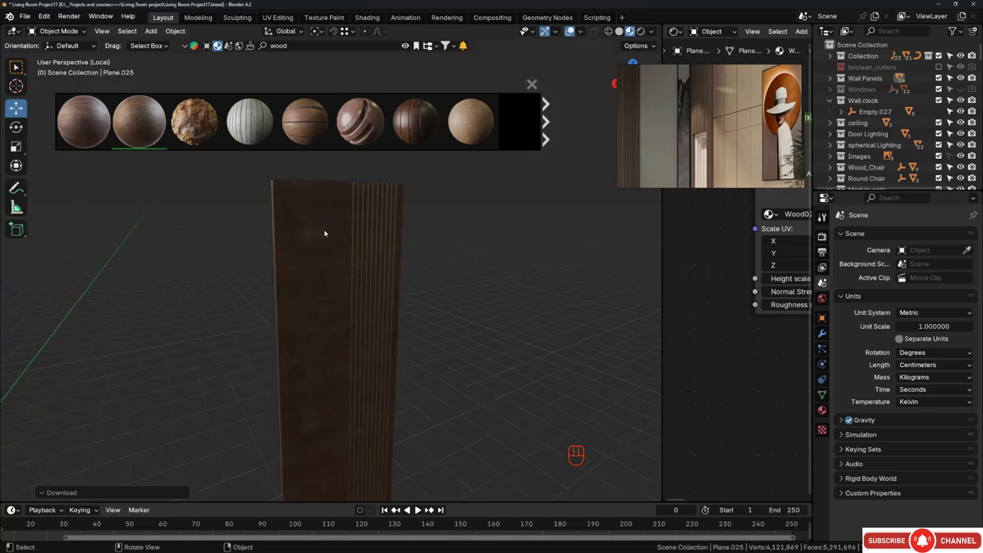
pyautogui.moveTo(339, 225); pyautogui.dragTo(296, 218, button='middle')
pyautogui.scroll(8, 356, 205)
pyautogui.moveTo(360, 210); pyautogui.dragTo(300, 188, button='middle')
pyautogui.scroll(-7, 364, 199)
pyautogui.moveTo(282, 232); pyautogui.dragTo(281, 253, button='middle')
pyautogui.scroll(-3, 202, 253)
pyautogui.keyDown('shift'); pyautogui.moveTo(281, 254); pyautogui.dragTo(364, 264, button='middle'); pyautogui.keyUp('shift')
# - Apply the first wood result, the darker brown one, to the slatted panel and check its grain near the upper edge
pyautogui.moveTo(83, 121); pyautogui.dragTo(329, 157)
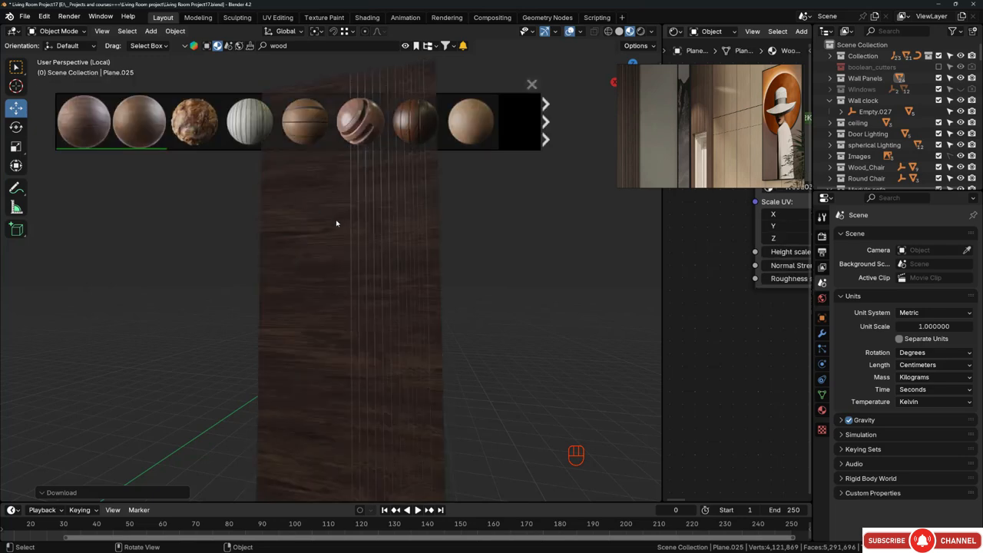
pyautogui.scroll(-1, 317, 197)
pyautogui.keyDown('shift'); pyautogui.moveTo(315, 196); pyautogui.dragTo(353, 319, button='middle'); pyautogui.keyUp('shift')
pyautogui.scroll(6, 352, 217)
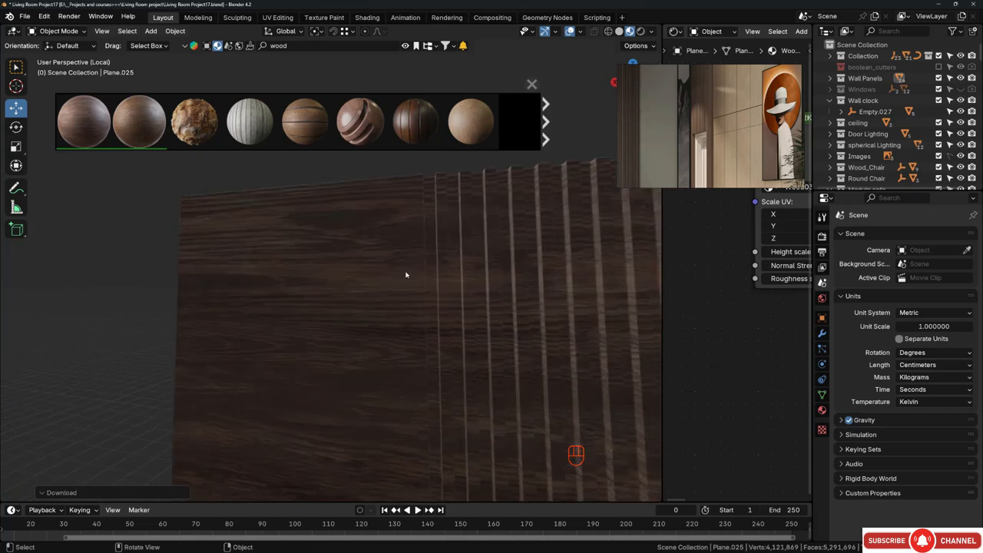
pyautogui.scroll(3, 381, 243)
# - Apply the sixth wood result, the reddish-brown material shown on a cut-out ball, to the slatted panel
pyautogui.moveTo(340, 127)
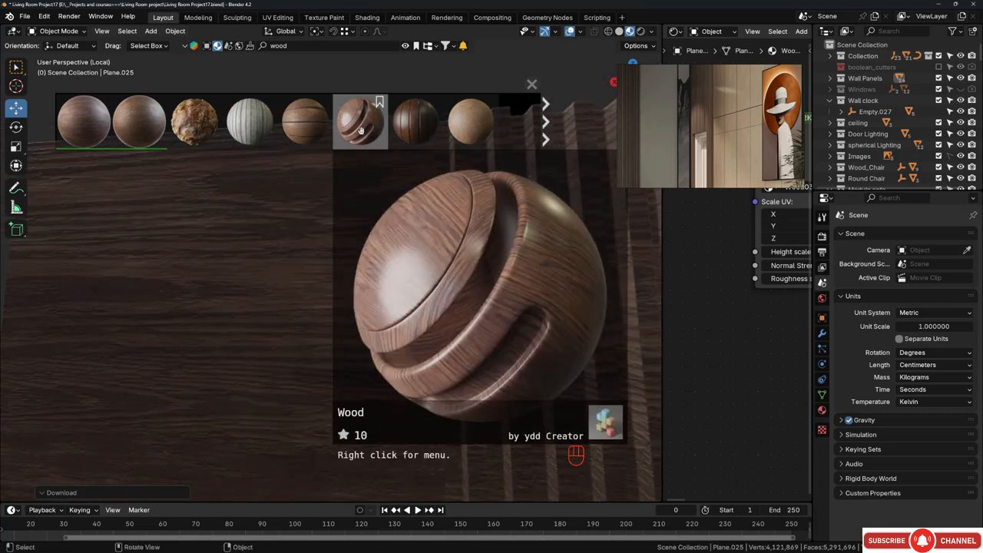
pyautogui.moveTo(360, 129); pyautogui.dragTo(375, 203)
pyautogui.scroll(-2, 295, 204)
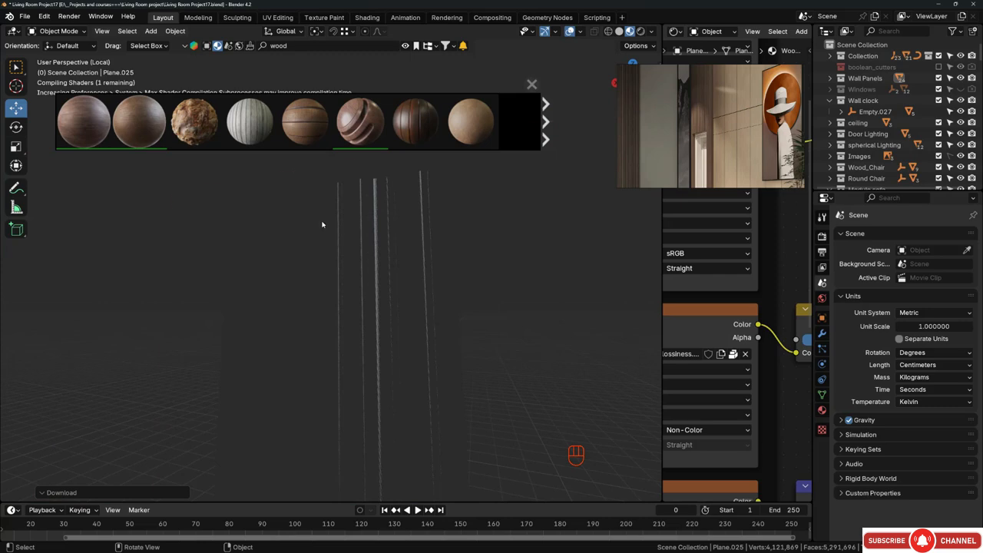
pyautogui.moveTo(323, 224); pyautogui.dragTo(304, 208, button='middle')
# - Reposition the reference image and widen the shader editor to show the Mapping nodes of the Wood dark material
pyautogui.moveTo(683, 143); pyautogui.dragTo(444, 91)
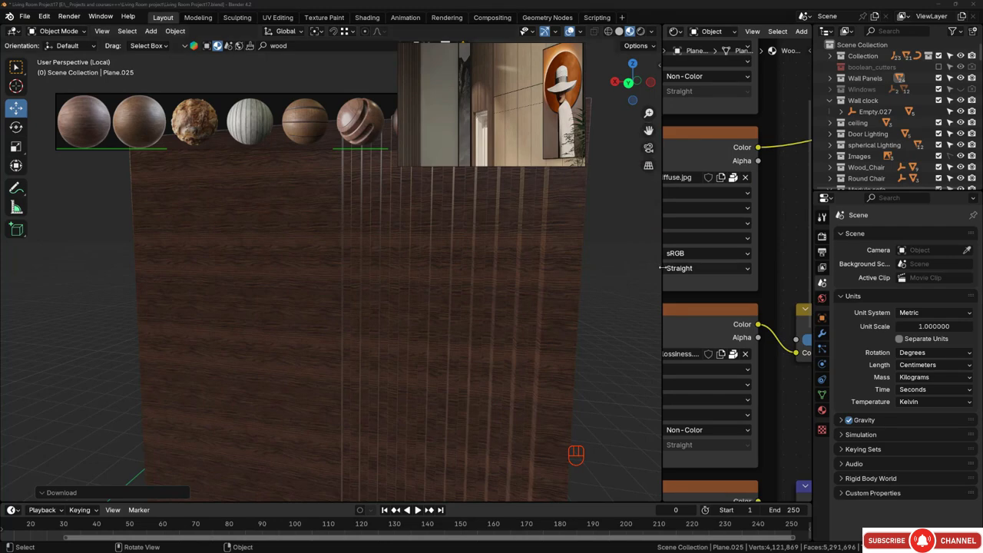
pyautogui.moveTo(661, 271); pyautogui.dragTo(395, 280)
pyautogui.scroll(-8, 541, 283)
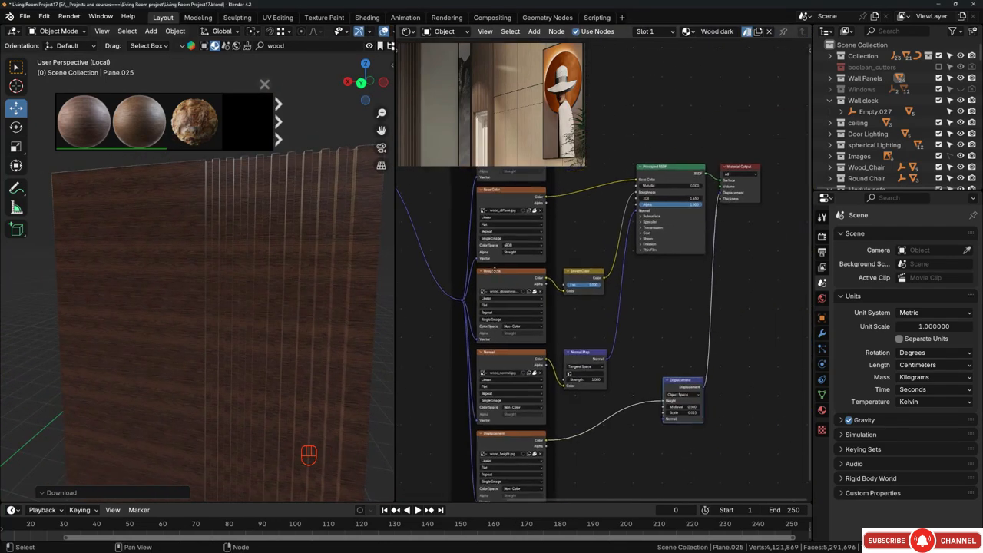
pyautogui.scroll(3, 595, 335)
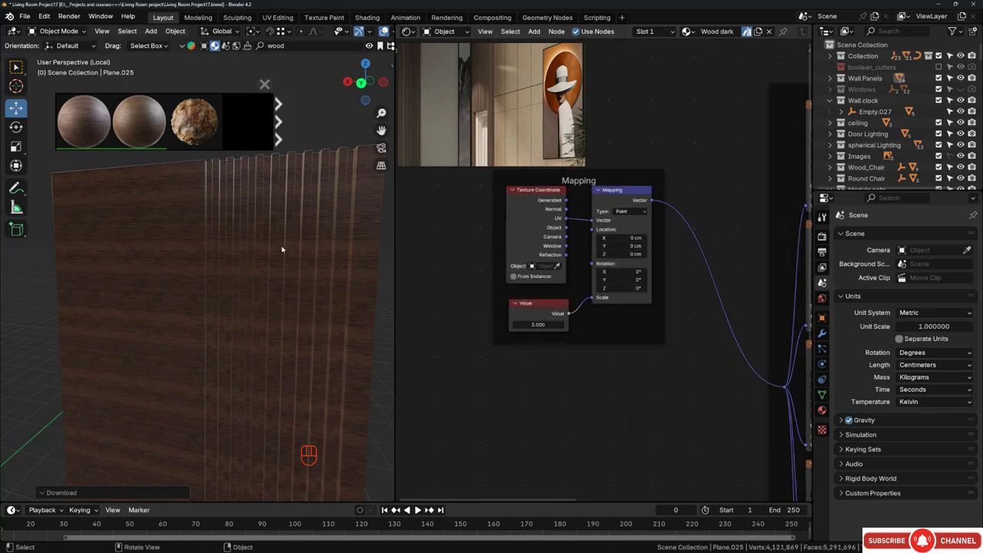
# - Examine the Wood dark material's grain direction on the panel's flat face and slats
pyautogui.moveTo(173, 247); pyautogui.dragTo(192, 239, button='middle')
pyautogui.scroll(-2, 259, 231)
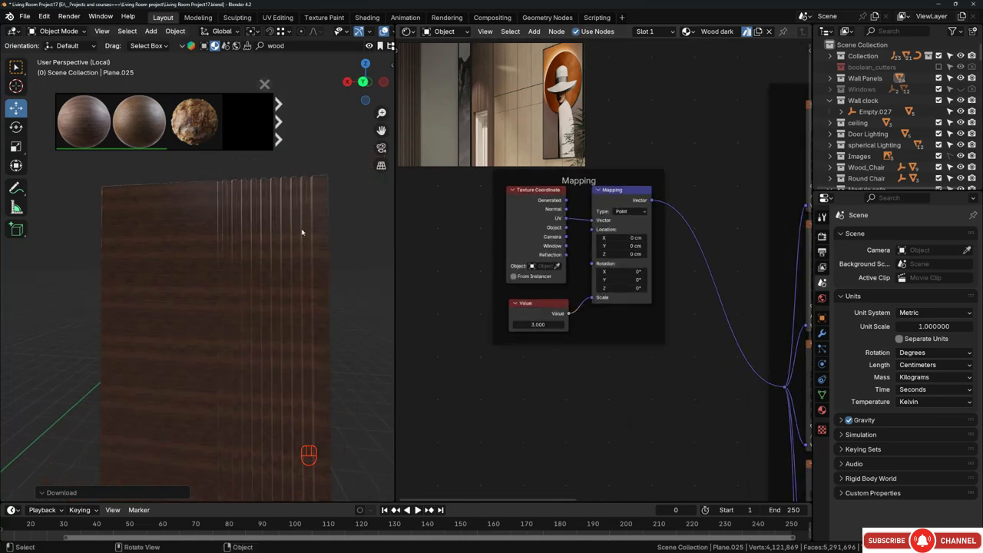
pyautogui.scroll(1, 592, 283)
pyautogui.scroll(2, 592, 285)
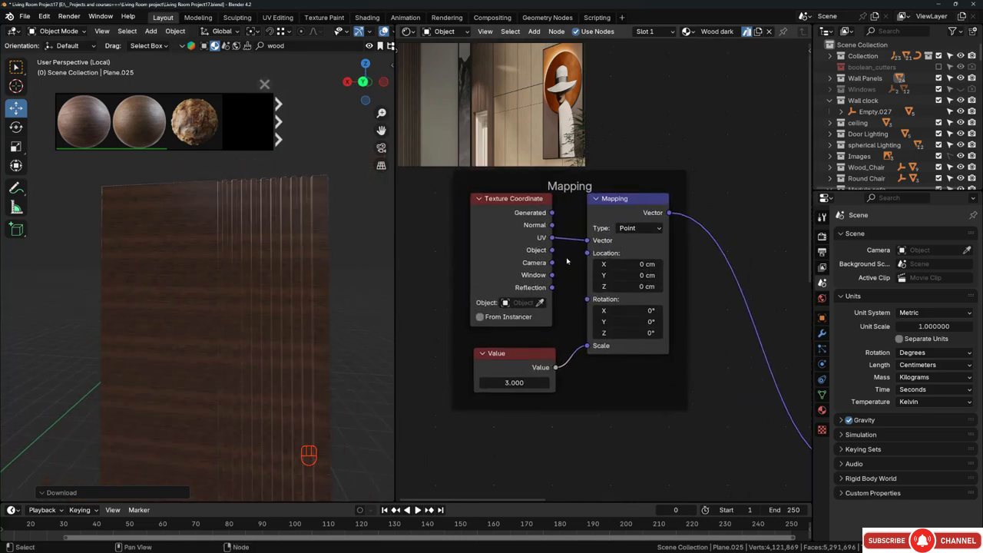
pyautogui.scroll(5, 255, 303)
pyautogui.moveTo(259, 316); pyautogui.dragTo(202, 303, button='middle')
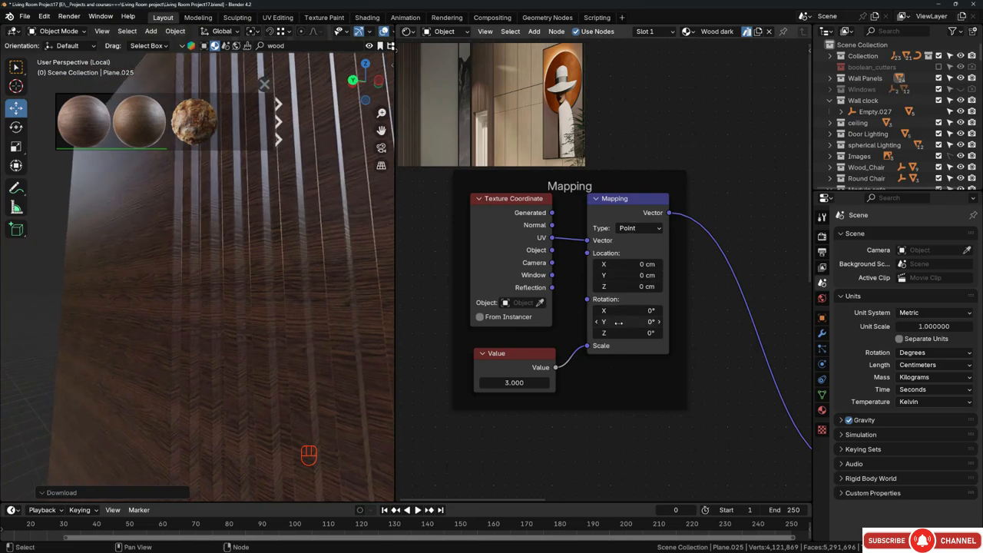
pyautogui.scroll(-4, 296, 242)
pyautogui.moveTo(296, 241); pyautogui.dragTo(308, 259, button='middle')
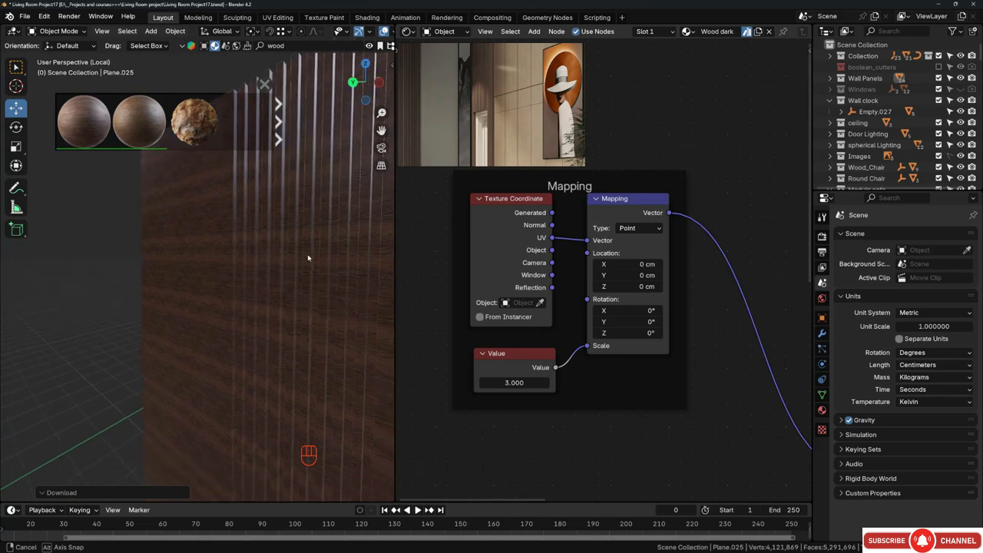
pyautogui.moveTo(628, 323)
pyautogui.mouseDown()
pyautogui.moveTo(637, 322)
pyautogui.moveTo(627, 310)
pyautogui.moveTo(659, 310)
pyautogui.moveTo(635, 332)
pyautogui.mouseUp()
pyautogui.rightClick(628, 322)
pyautogui.rightClick(625, 310)
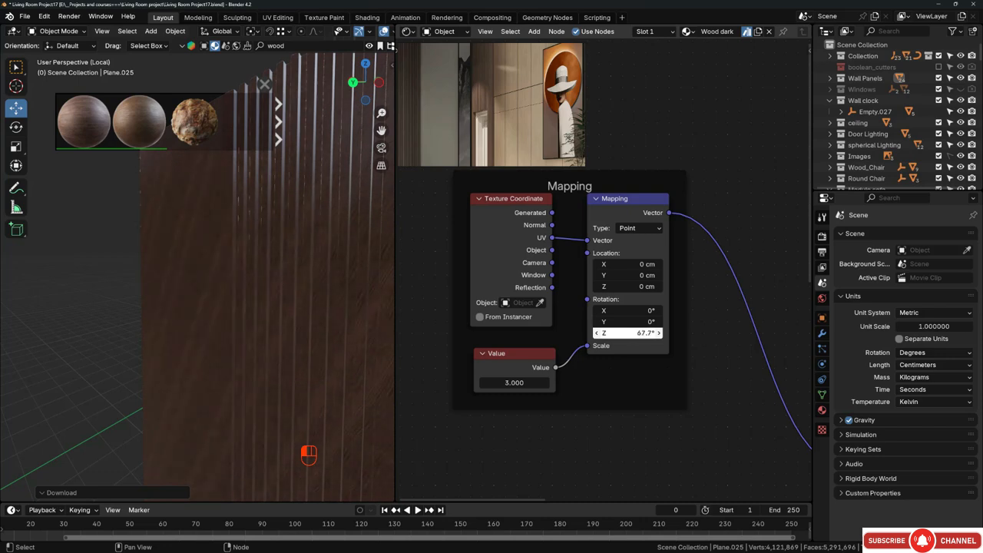
pyautogui.rightClick(628, 332)
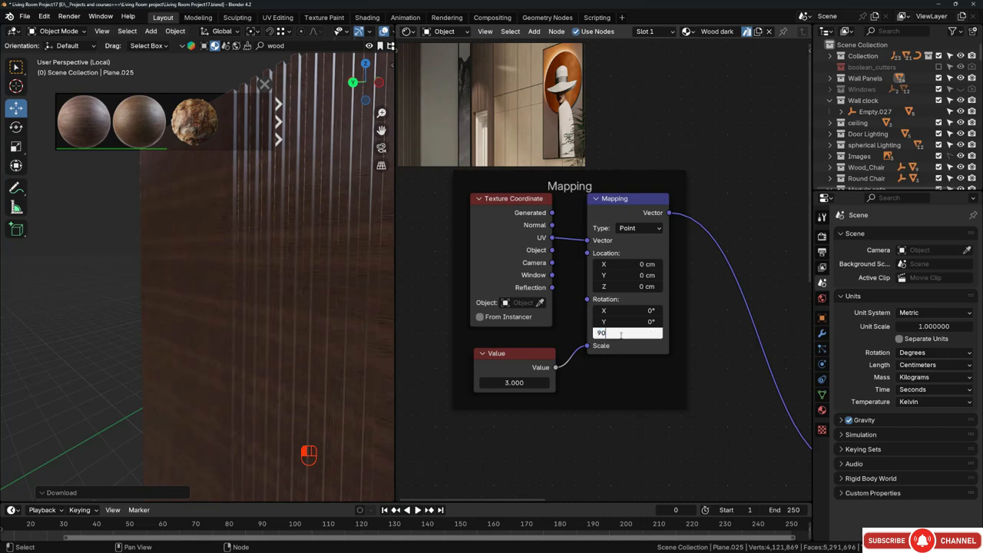
# - Set the Z rotation of the Wood dark material's Mapping node to 90° and check the whole panel
pyautogui.press('Return')
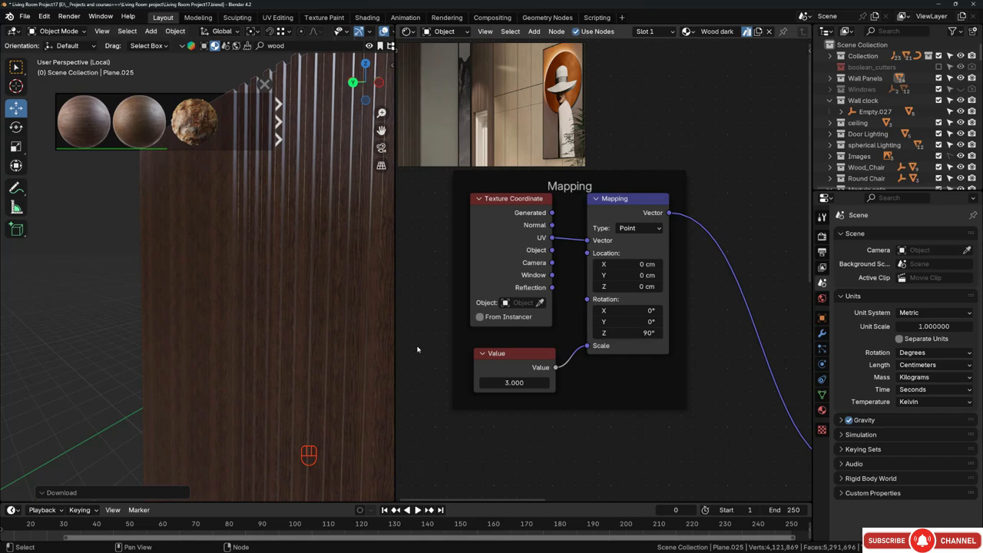
pyautogui.scroll(-3, 215, 248)
pyautogui.moveTo(215, 248); pyautogui.dragTo(190, 248, button='middle')
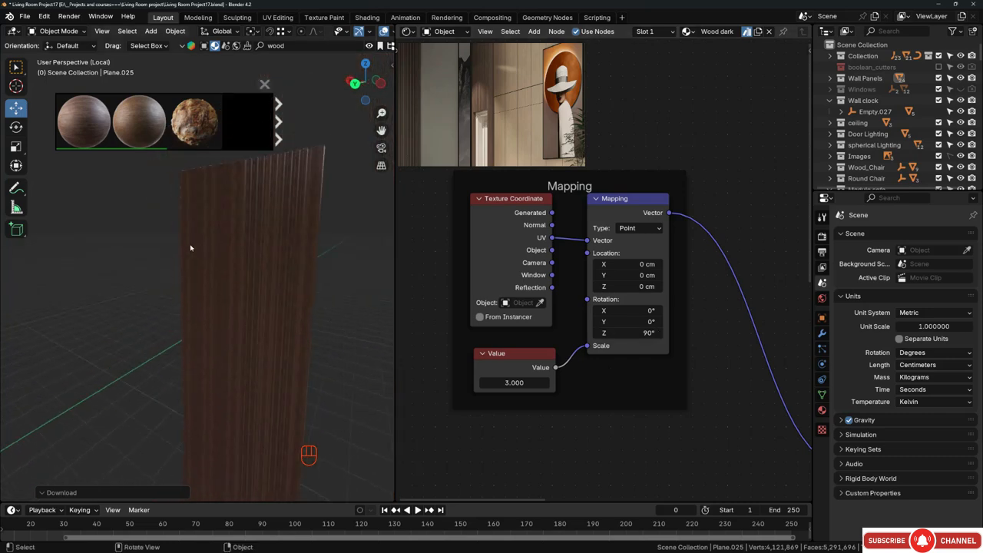
# - Move the Wood dark material's Principled BSDF and Material Output nodes farther away from the texture nodes
pyautogui.scroll(4, 204, 185)
pyautogui.moveTo(204, 185); pyautogui.dragTo(194, 155, button='middle')
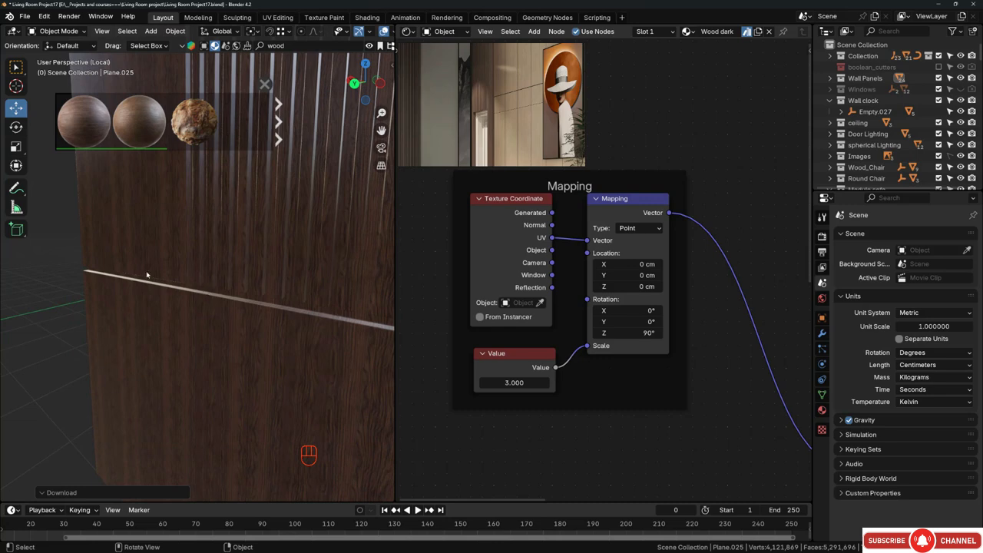
pyautogui.moveTo(147, 275); pyautogui.dragTo(202, 325, button='middle')
pyautogui.scroll(-4, 560, 182)
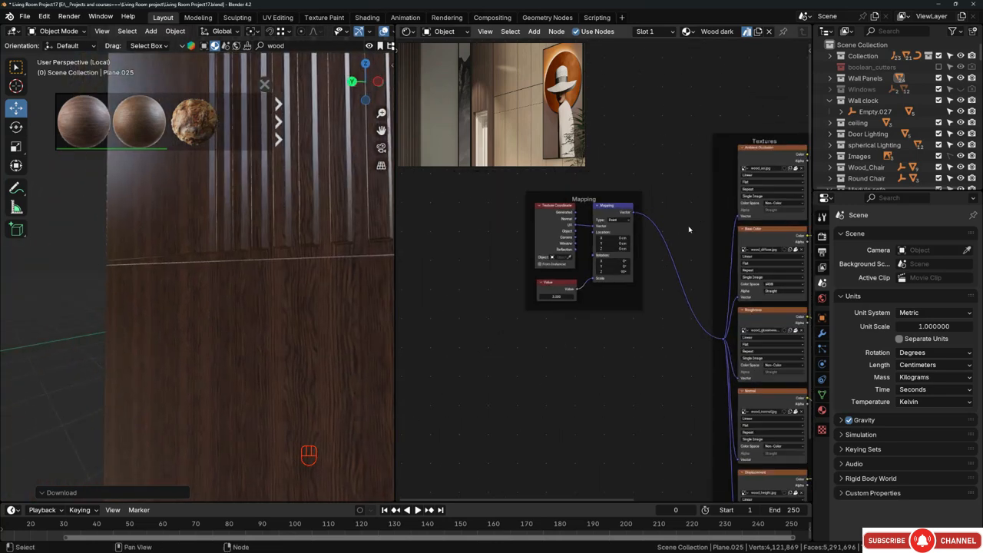
pyautogui.moveTo(689, 229); pyautogui.dragTo(428, 300, button='middle')
pyautogui.moveTo(626, 279); pyautogui.dragTo(496, 259, button='middle')
pyautogui.moveTo(539, 232); pyautogui.dragTo(653, 284)
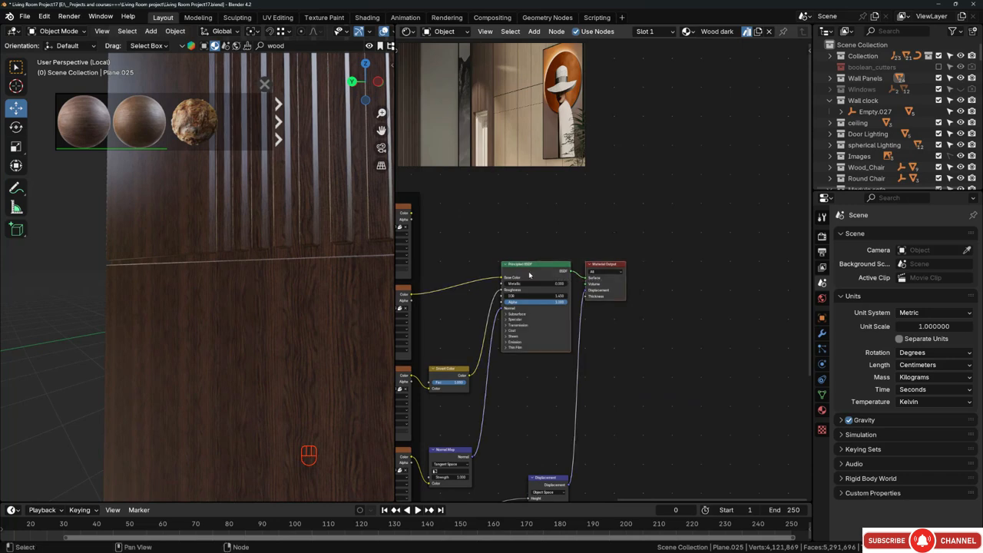
pyautogui.moveTo(530, 275); pyautogui.dragTo(673, 292)
pyautogui.moveTo(527, 252); pyautogui.dragTo(560, 230, button='middle')
pyautogui.scroll(2, 593, 253)
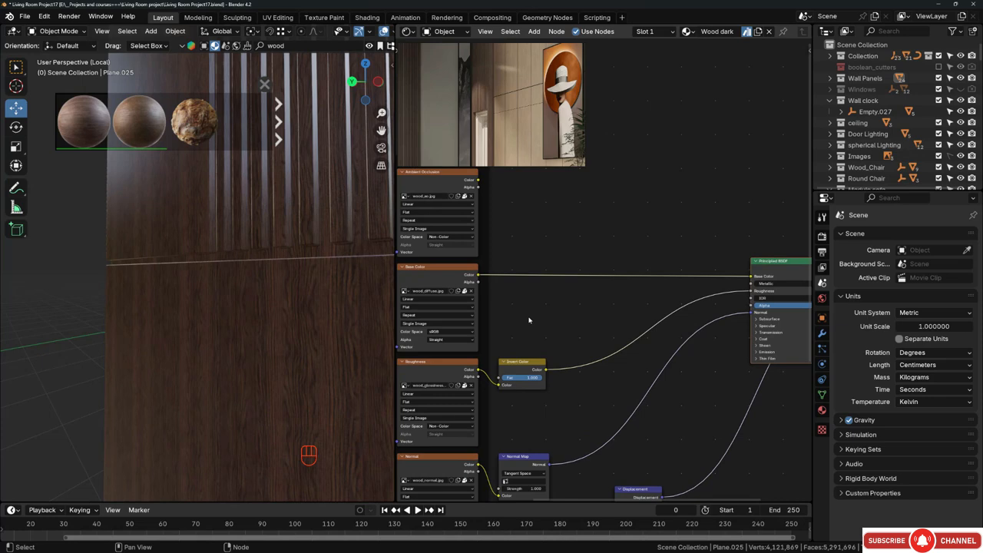
# - Inspect the panel's grain, enlarge the 3D viewport over the shader editor, and move the reference image clear of the wood results
pyautogui.moveTo(136, 261); pyautogui.dragTo(221, 274, button='middle')
pyautogui.scroll(4, 161, 250)
pyautogui.scroll(2, 170, 249)
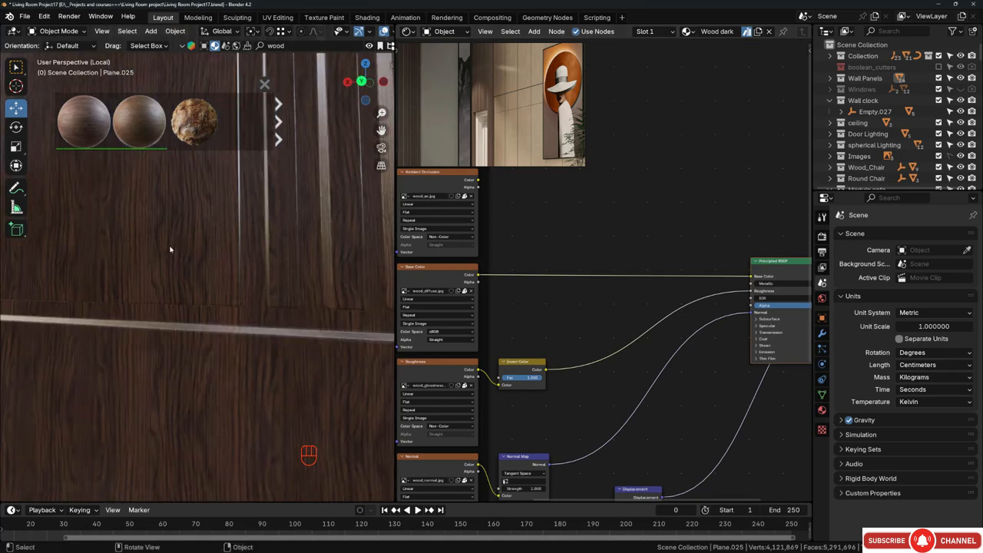
pyautogui.scroll(-8, 210, 280)
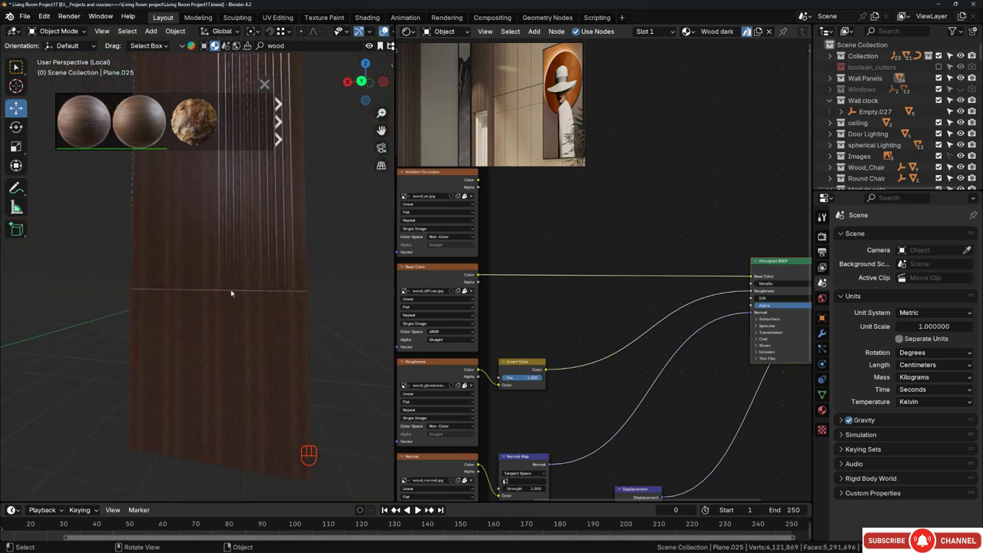
pyautogui.keyDown('shift'); pyautogui.moveTo(210, 285); pyautogui.dragTo(278, 213, button='middle'); pyautogui.keyUp('shift')
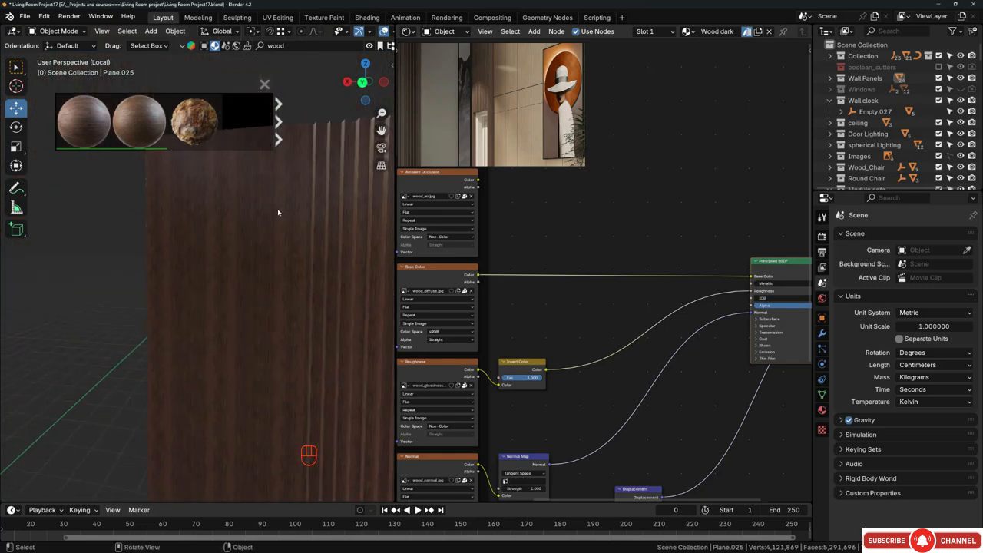
pyautogui.moveTo(394, 175); pyautogui.dragTo(796, 175)
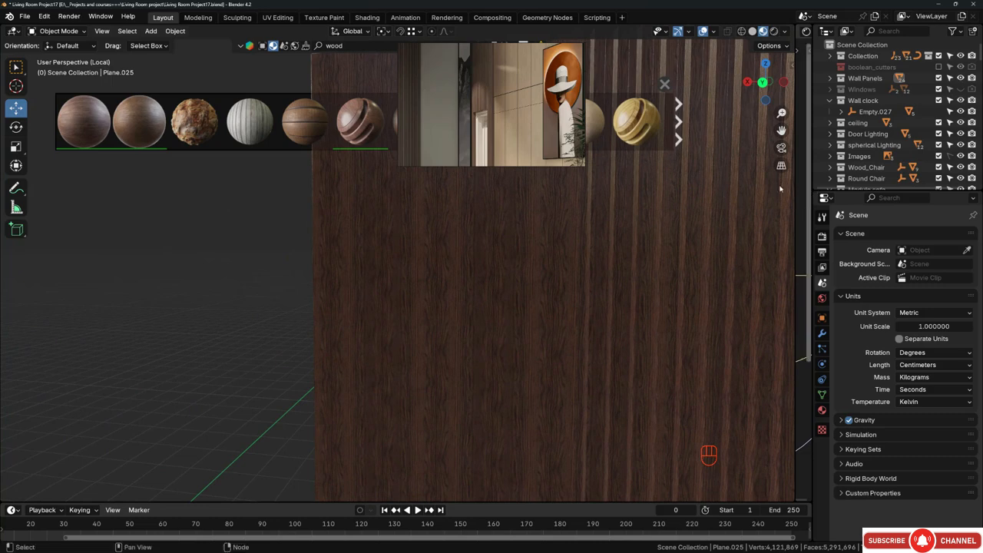
pyautogui.moveTo(559, 123)
pyautogui.moveTo(559, 123); pyautogui.dragTo(827, 272)
# - Browse further wood materials in the asset results and download Procedural Wood
pyautogui.moveTo(471, 123)
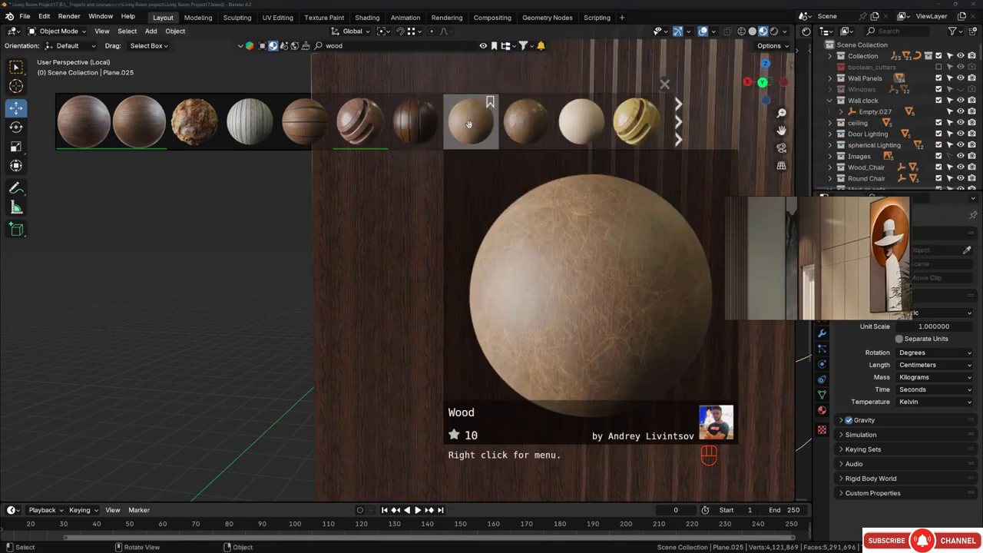
pyautogui.moveTo(514, 125)
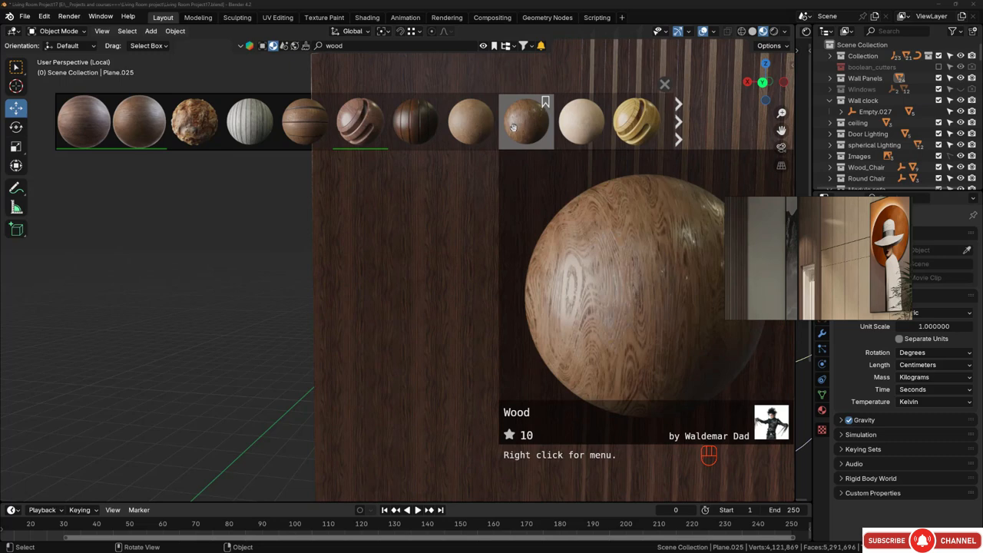
pyautogui.moveTo(630, 132)
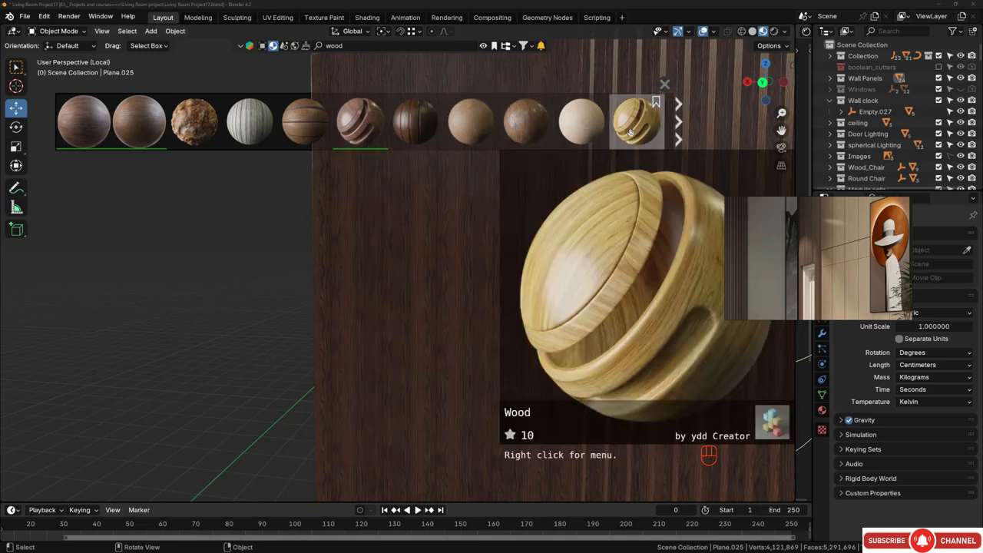
pyautogui.scroll(-6, 415, 245)
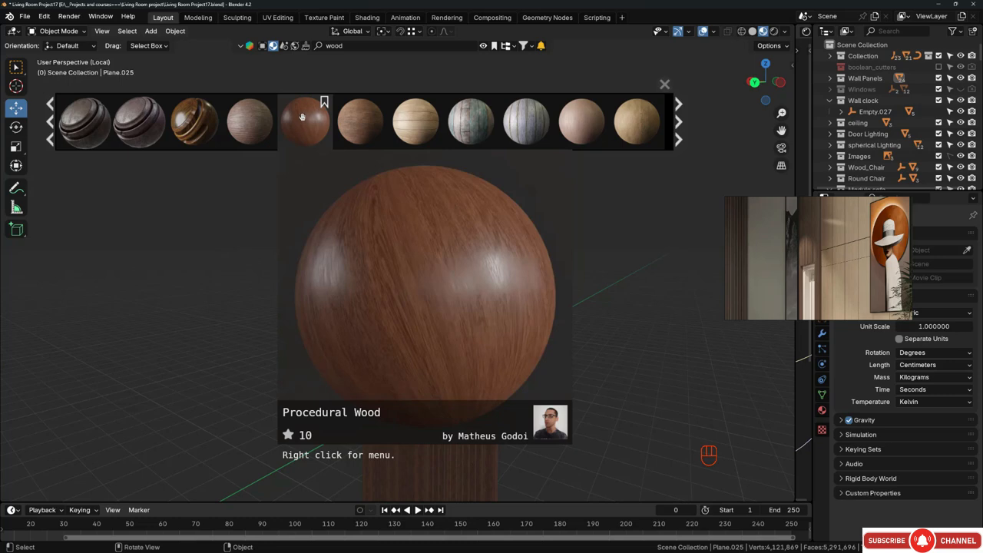
pyautogui.click(301, 114)
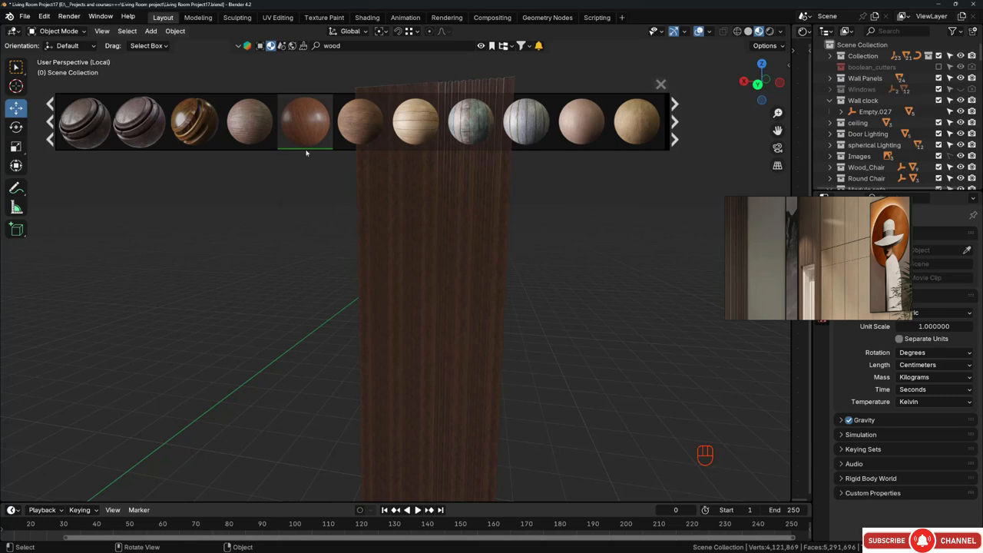
pyautogui.moveTo(304, 129)
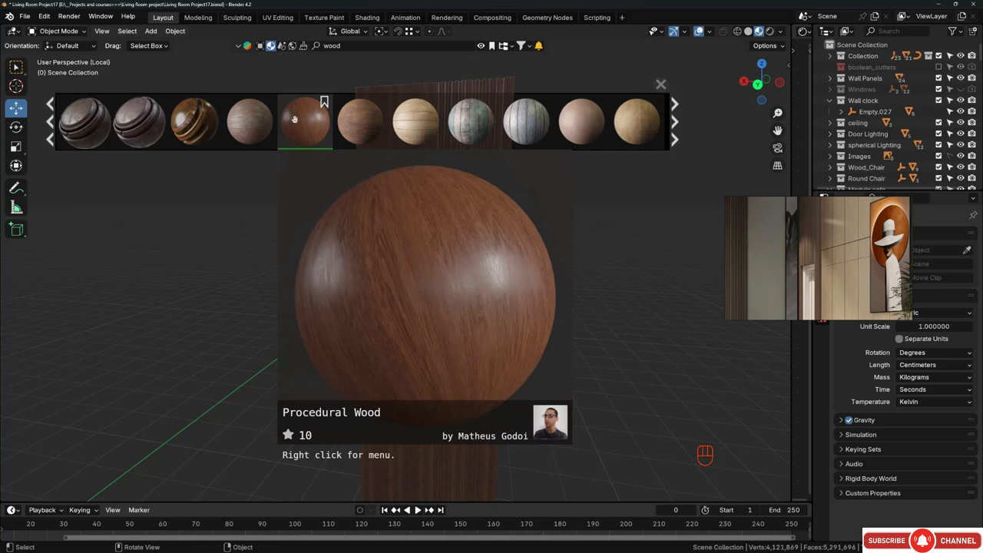
pyautogui.click(300, 118)
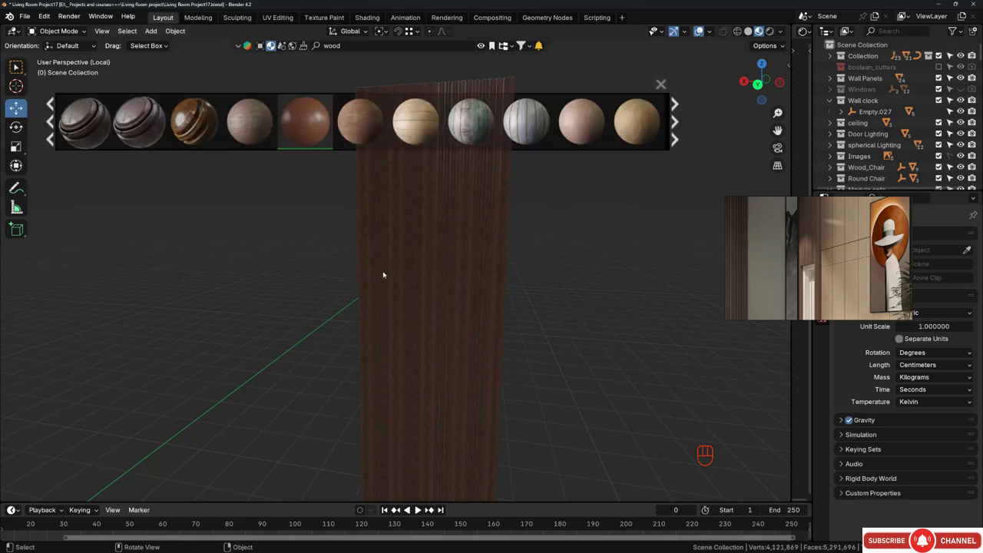
# - Duplicate the slatted panel and place the copy 187 cm away along X
pyautogui.click(413, 251)
pyautogui.scroll(-3, 410, 294)
pyautogui.moveTo(410, 294); pyautogui.dragTo(419, 333, button='middle')
pyautogui.scroll(3, 437, 376)
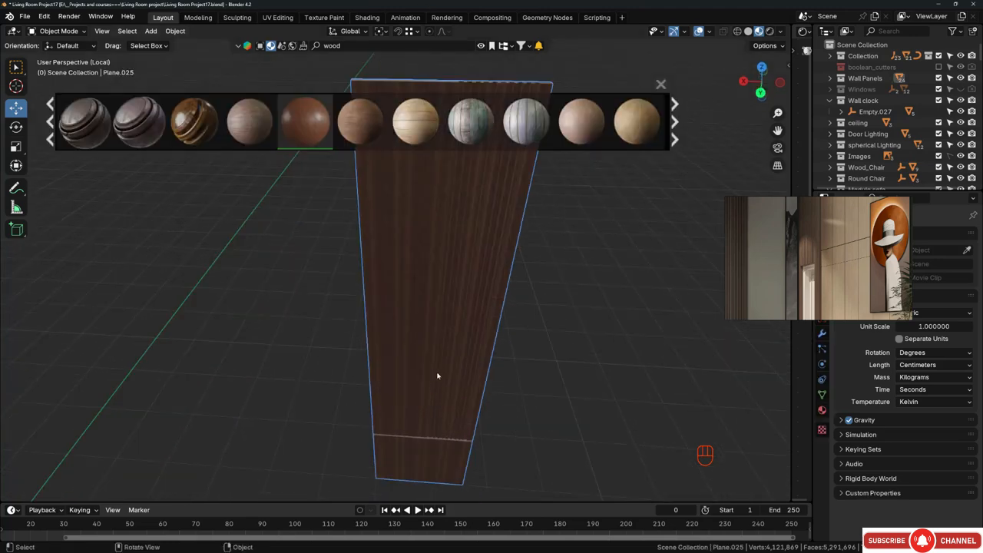
pyautogui.hotkey('shift', 'd')
pyautogui.click(307, 358)
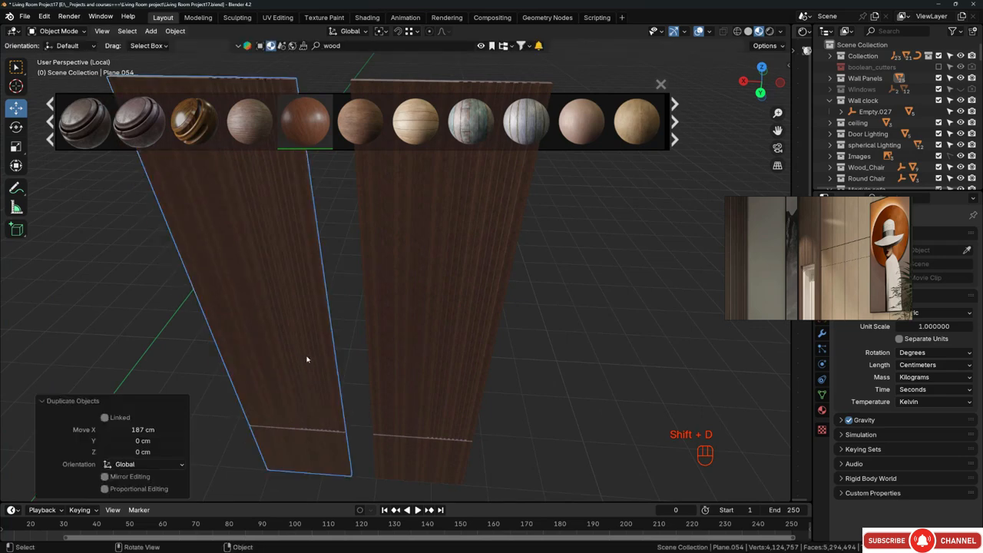
# - Apply the Procedural Wood material to the duplicated panel and inspect its grain up close
pyautogui.moveTo(313, 122)
pyautogui.moveTo(308, 116); pyautogui.dragTo(272, 237)
pyautogui.moveTo(240, 207); pyautogui.dragTo(238, 209)
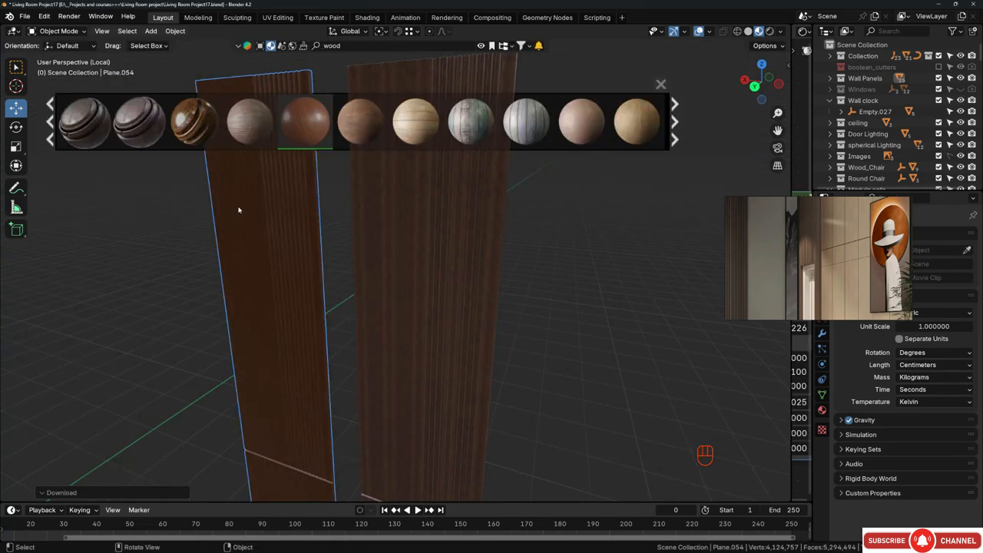
pyautogui.scroll(-1, 304, 294)
pyautogui.moveTo(274, 287); pyautogui.dragTo(318, 255, button='middle')
pyautogui.scroll(9, 246, 207)
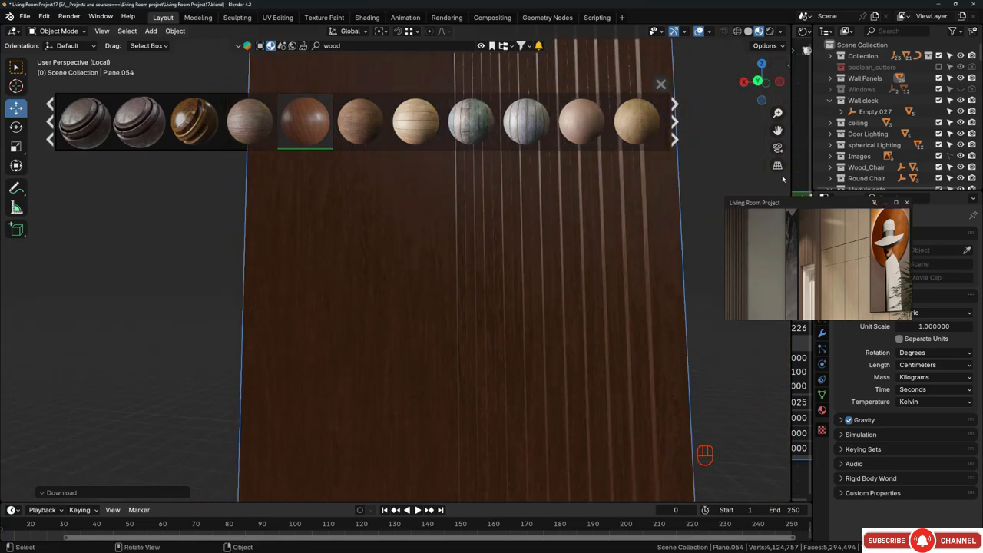
# - Widen the shader editor and frame the duplicated panel's Procedural Wood node in it
pyautogui.moveTo(790, 172); pyautogui.dragTo(504, 172)
pyautogui.moveTo(323, 261); pyautogui.dragTo(295, 275, button='middle')
pyautogui.scroll(-9, 598, 157)
pyautogui.moveTo(599, 172); pyautogui.dragTo(560, 155, button='middle')
pyautogui.scroll(3, 560, 155)
pyautogui.moveTo(537, 124); pyautogui.dragTo(615, 306)
pyautogui.scroll(2, 529, 226)
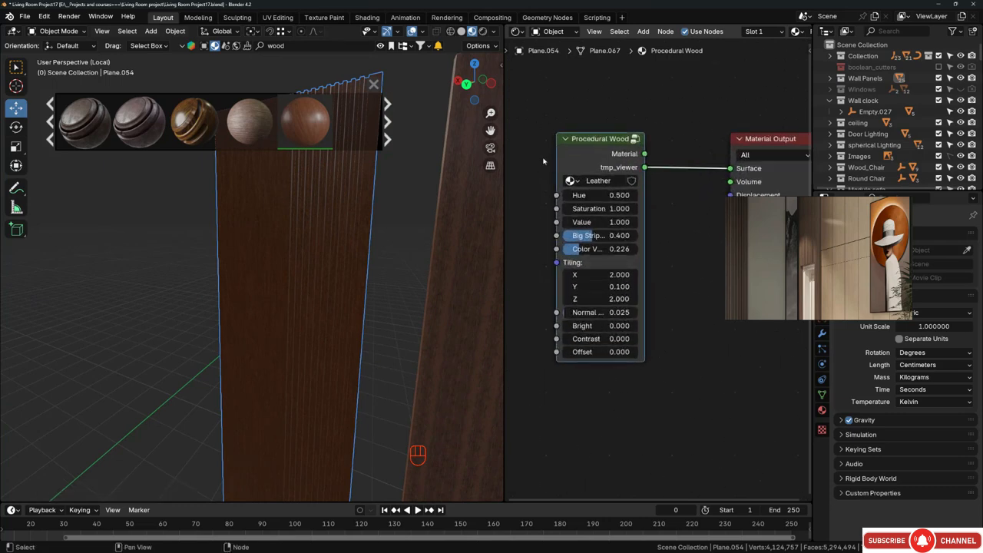
pyautogui.scroll(2, 543, 161)
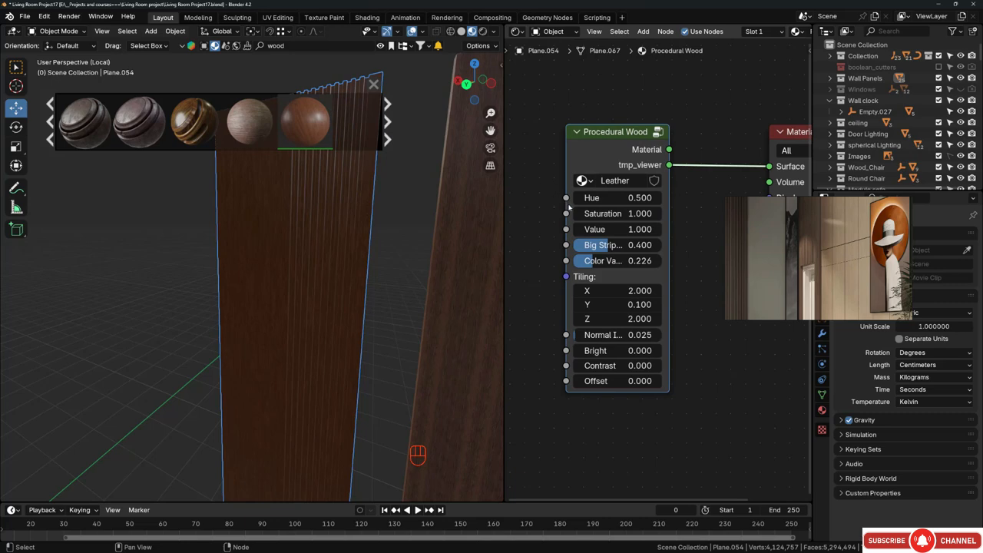
# - Compare the wood with the reference image and set the Procedural Wood node's Saturation to 0.7
pyautogui.scroll(5, 254, 230)
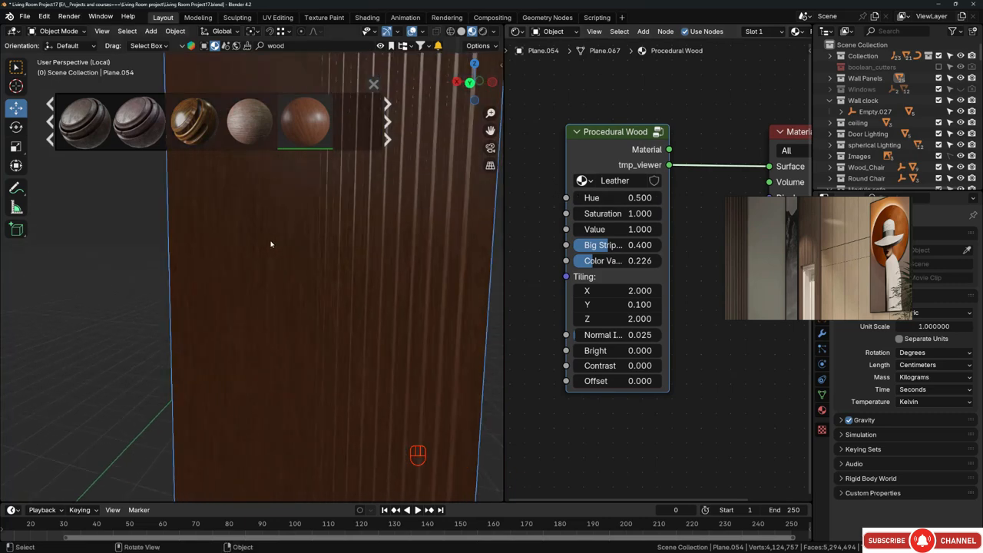
pyautogui.moveTo(486, 258); pyautogui.dragTo(368, 244, button='middle')
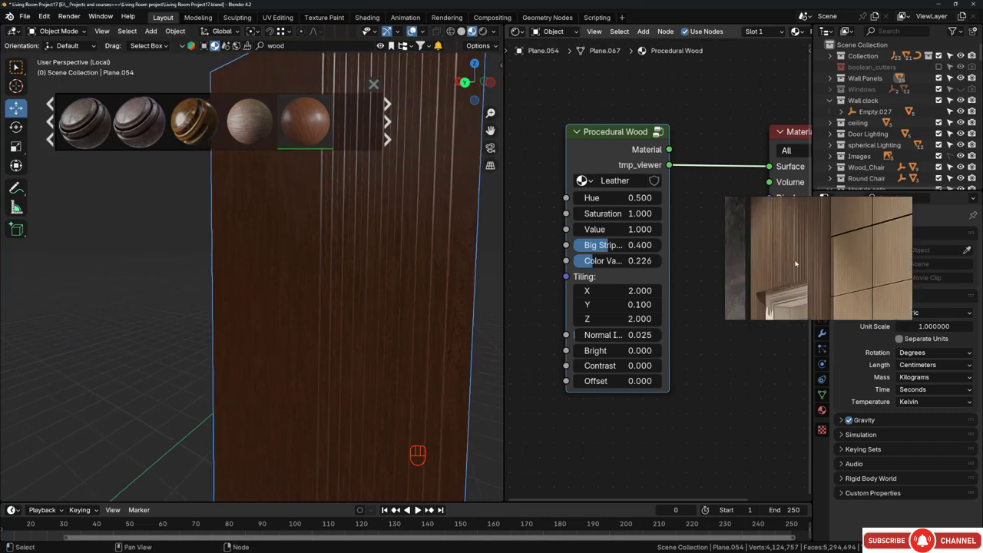
pyautogui.click(610, 214)
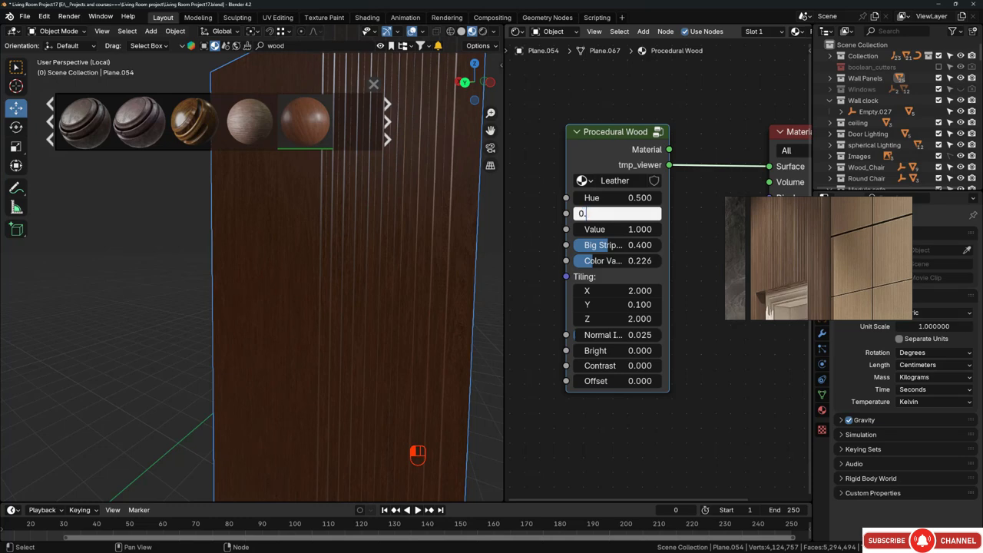
pyautogui.press('Return')
pyautogui.moveTo(87, 244); pyautogui.dragTo(217, 228, button='middle')
pyautogui.moveTo(259, 241); pyautogui.dragTo(363, 290, button='middle')
# - Apply the Procedural Wood material to the original slatted panel and delete the duplicated panel
pyautogui.moveTo(298, 135)
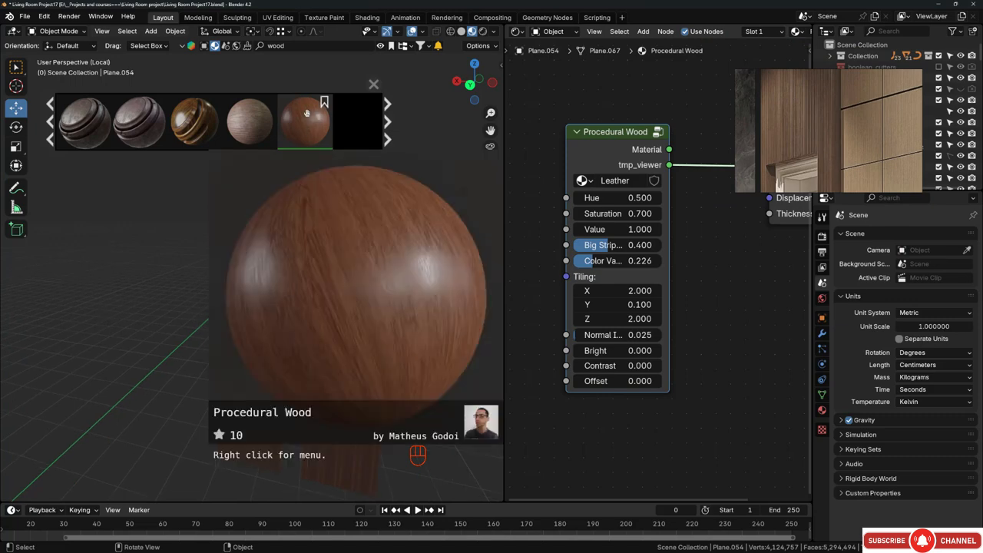
pyautogui.moveTo(308, 114); pyautogui.dragTo(337, 278)
pyautogui.click(226, 261)
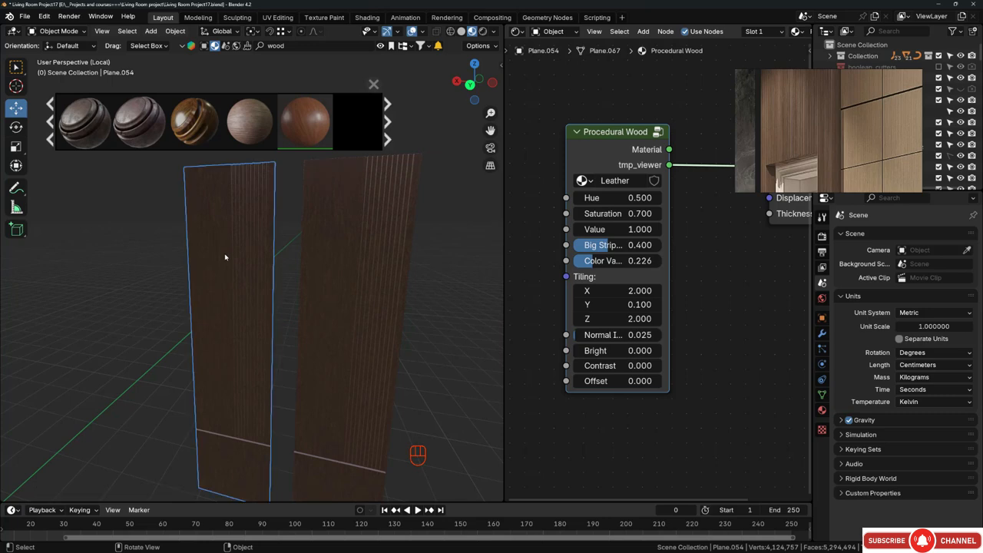
pyautogui.press('Delete')
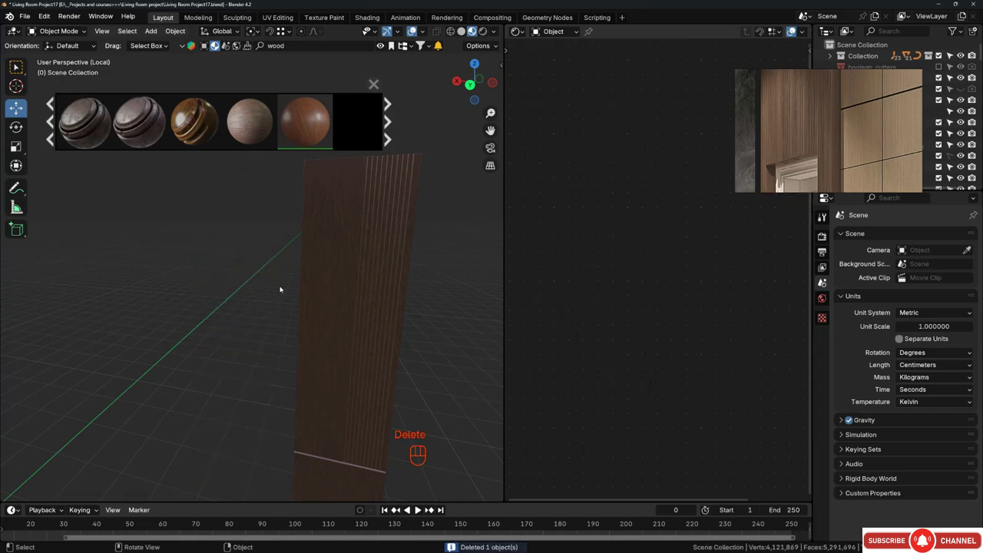
pyautogui.moveTo(280, 290); pyautogui.dragTo(307, 297, button='middle')
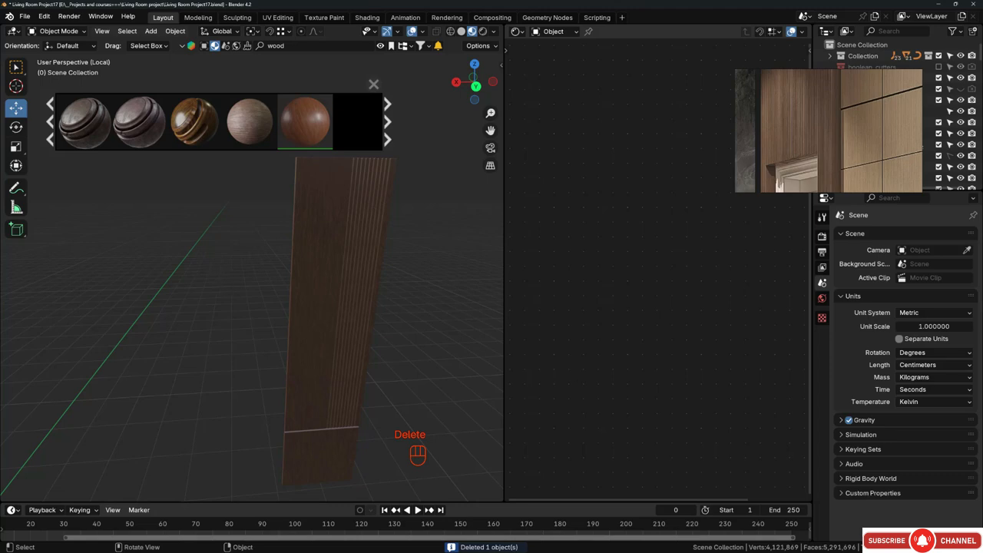
# - Leave local view and bring the slatted wall around the door into view
pyautogui.press('KP_Divide')
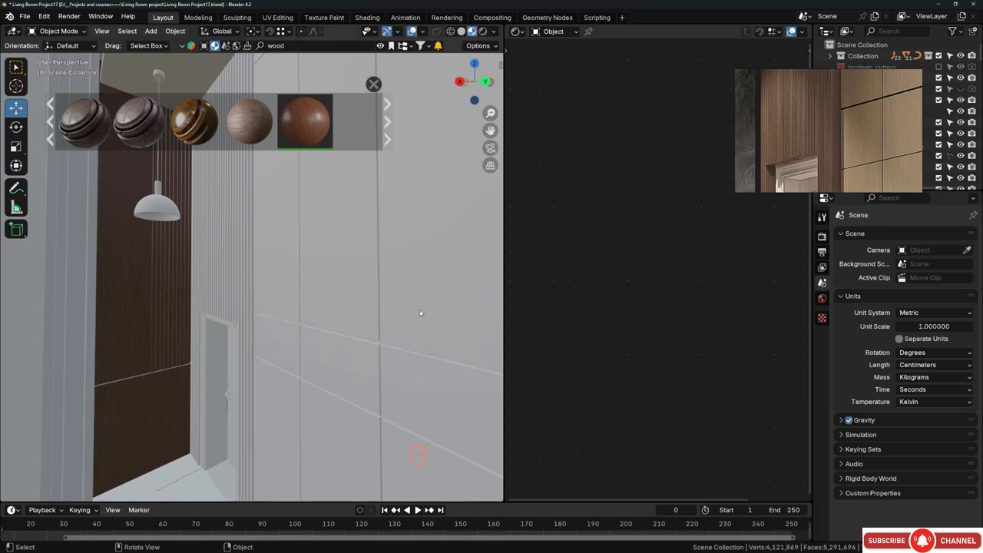
pyautogui.moveTo(420, 313); pyautogui.dragTo(282, 278, button='middle')
pyautogui.scroll(3, 274, 284)
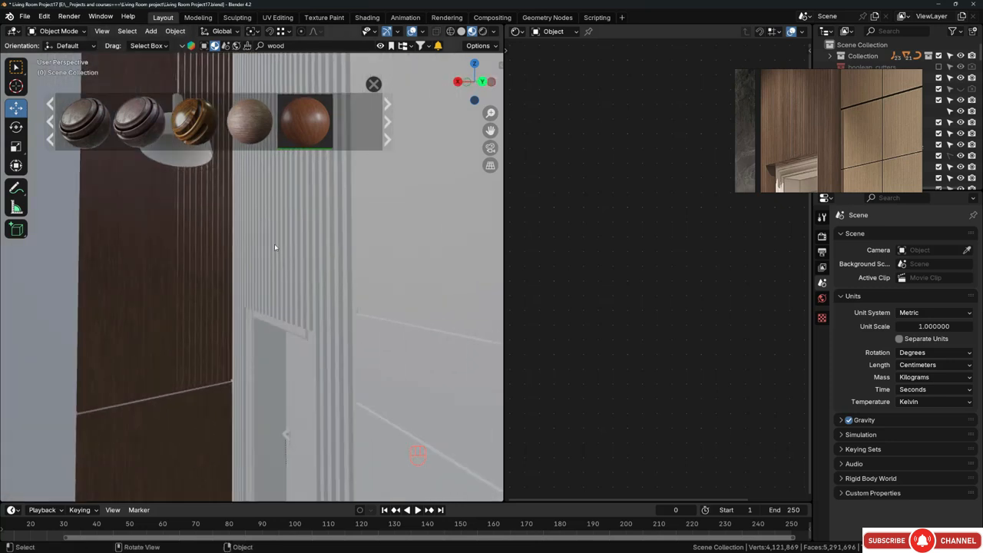
# - Link the finished panel's Procedural Wood material to the two slatted panels above and around the door
pyautogui.click(274, 247)
pyautogui.scroll(2, 230, 307)
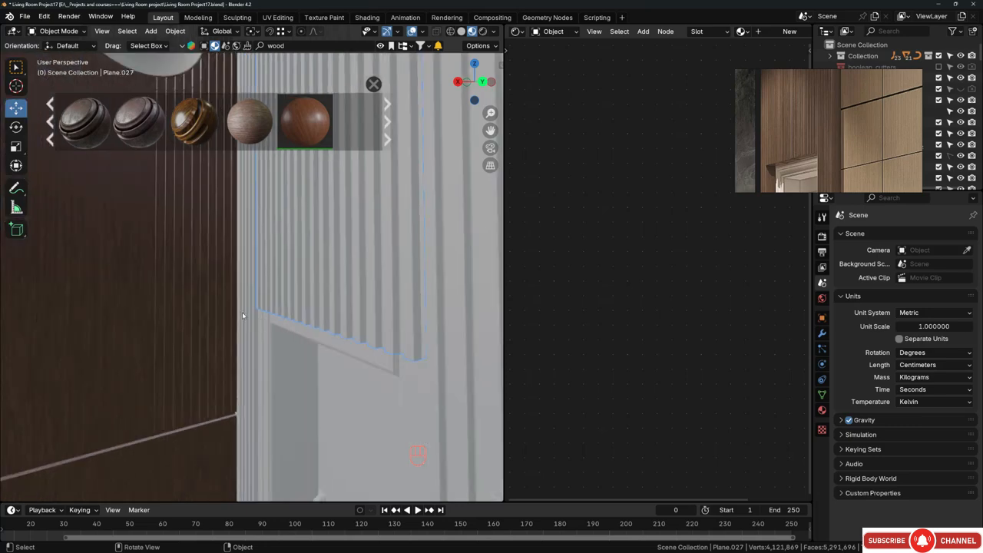
pyautogui.keyDown('shift'); pyautogui.click(249, 317); pyautogui.keyUp('shift')
pyautogui.scroll(-2, 265, 308)
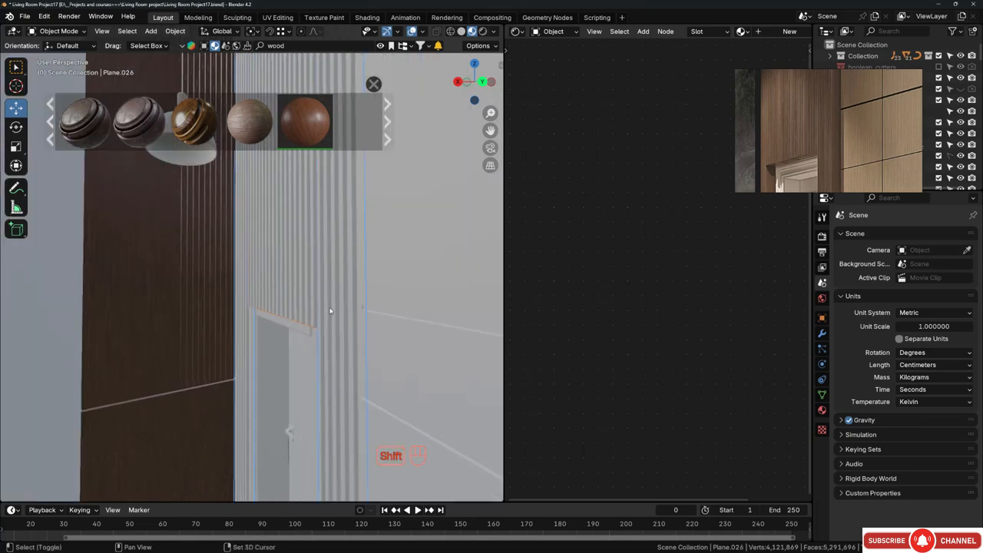
pyautogui.keyDown('shift'); pyautogui.click(166, 257); pyautogui.keyUp('shift')
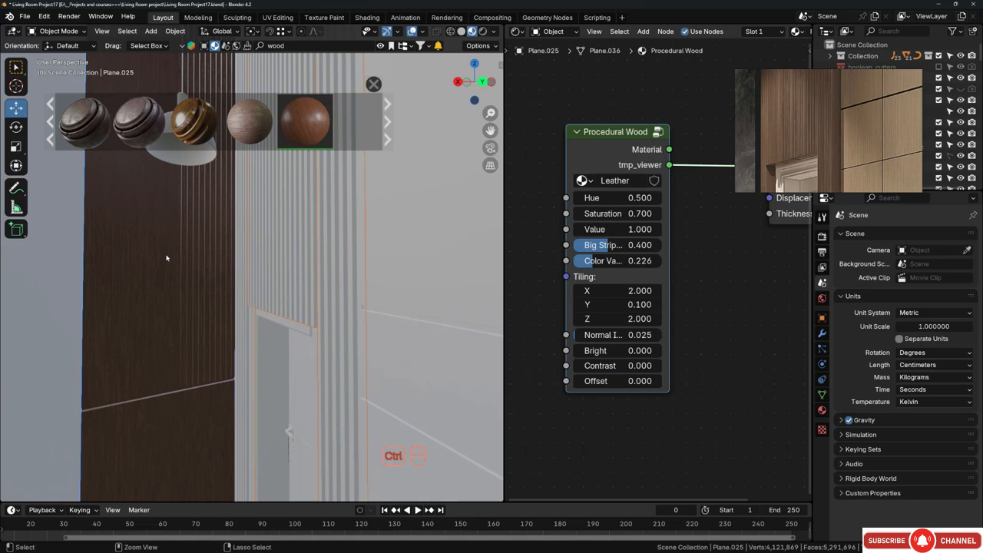
pyautogui.hotkey('ctrl', 'l')
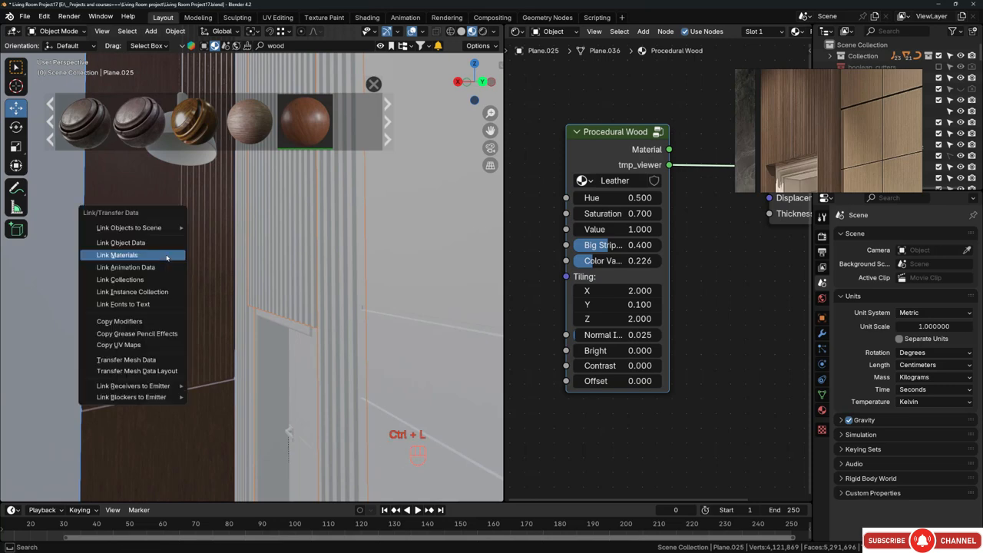
pyautogui.click(167, 256)
pyautogui.scroll(3, 307, 257)
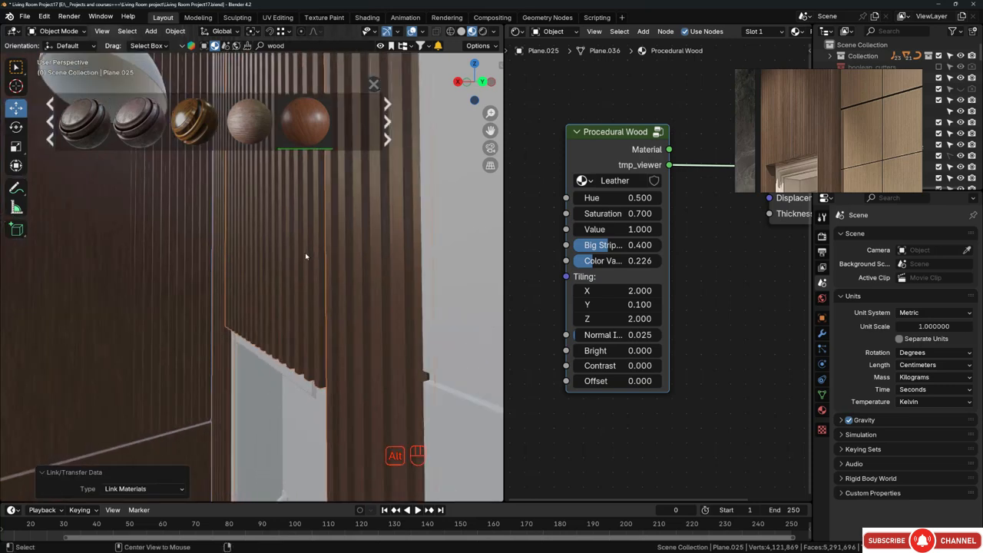
# - Examine the wood grain on the slatted panels above and around the door from close up and farther away
pyautogui.hotkey('alt', 'a')
pyautogui.scroll(1, 341, 260)
pyautogui.moveTo(343, 259); pyautogui.dragTo(321, 248, button='middle')
pyautogui.scroll(3, 338, 266)
pyautogui.scroll(-5, 338, 266)
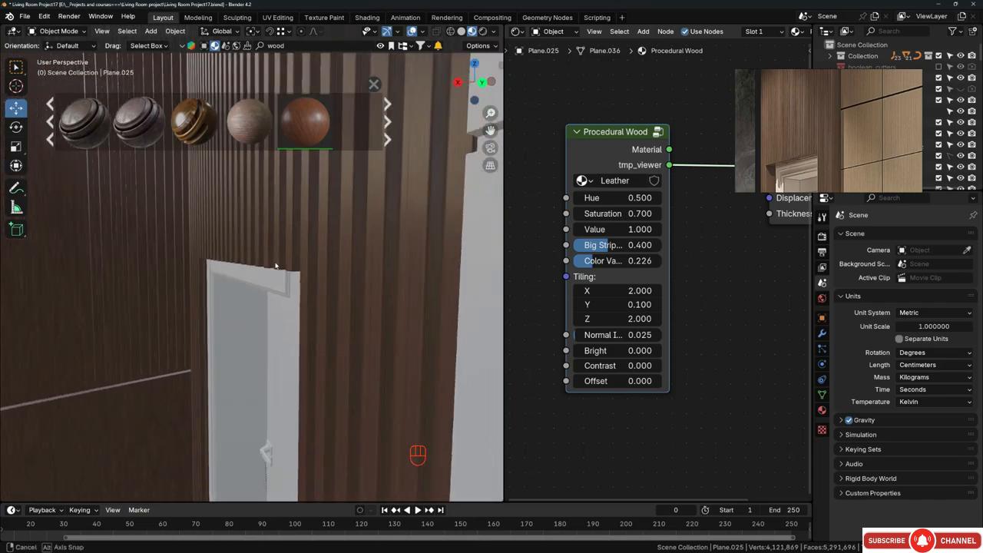
pyautogui.scroll(4, 165, 267)
pyautogui.scroll(4, 176, 266)
pyautogui.scroll(2, 234, 249)
pyautogui.scroll(-3, 195, 261)
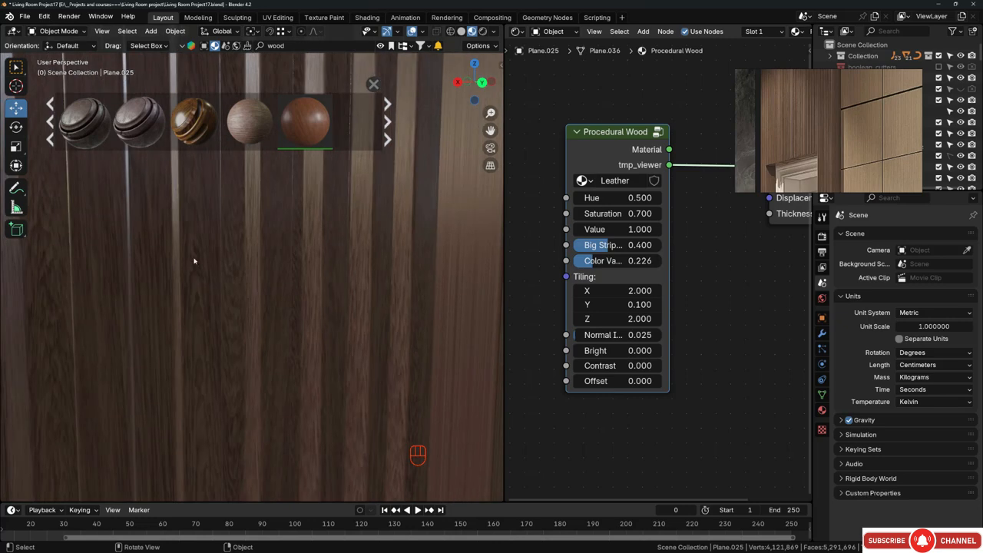
pyautogui.scroll(-4, 182, 277)
pyautogui.hotkey('alt', 'a')
pyautogui.moveTo(349, 233); pyautogui.dragTo(434, 231, button='middle')
pyautogui.moveTo(272, 236); pyautogui.dragTo(303, 250, button='middle')
pyautogui.scroll(-2, 288, 246)
# - Isolate the slatted panel beside the door in local view and widen the 3D viewport around it
pyautogui.click(293, 250)
pyautogui.scroll(5, 300, 252)
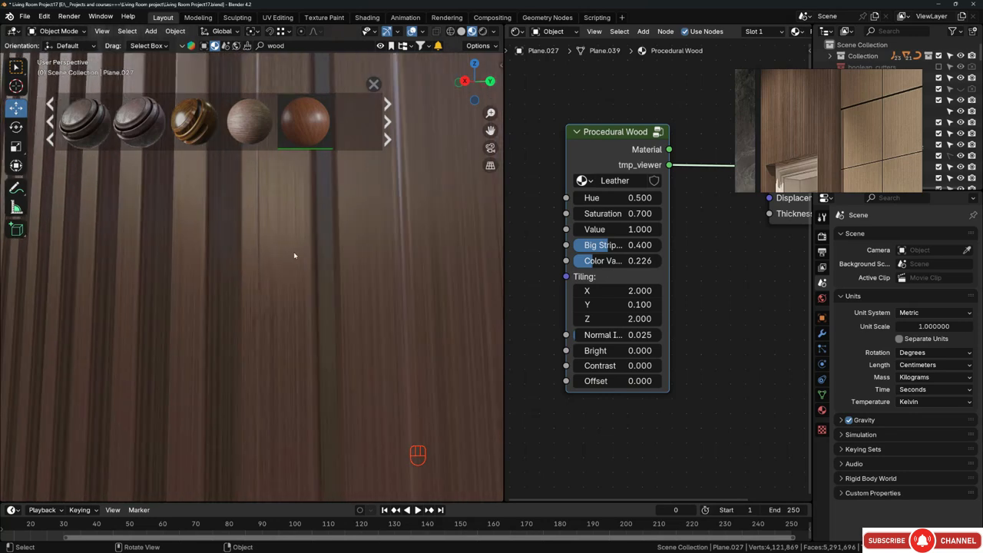
pyautogui.scroll(-6, 288, 259)
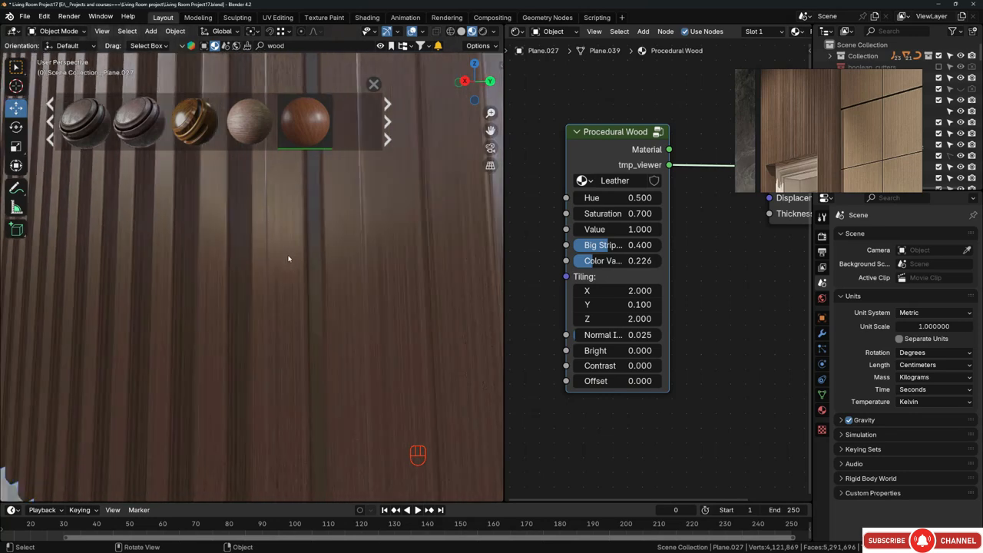
pyautogui.moveTo(281, 246); pyautogui.dragTo(346, 205, button='middle')
pyautogui.press('KP_Divide')
pyautogui.scroll(6, 328, 222)
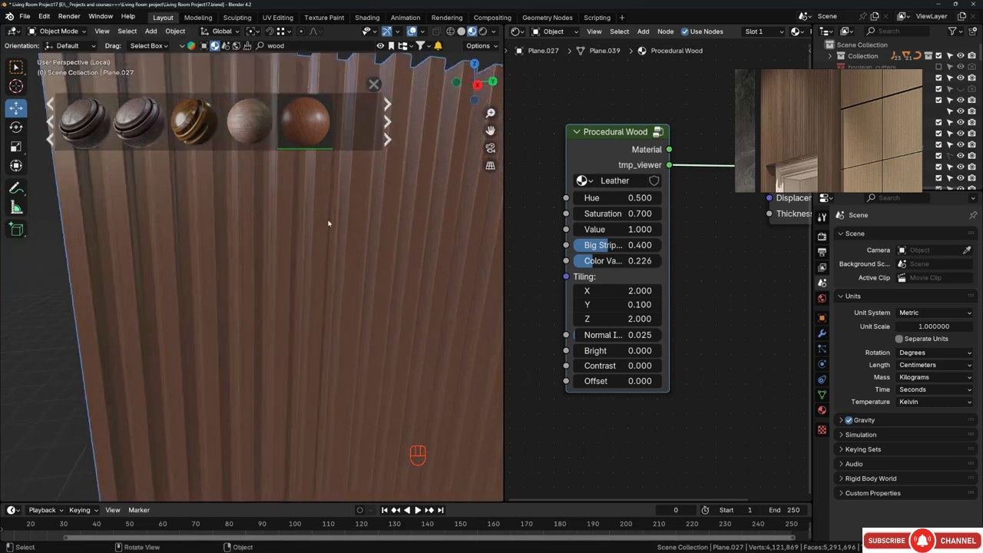
pyautogui.scroll(-5, 298, 215)
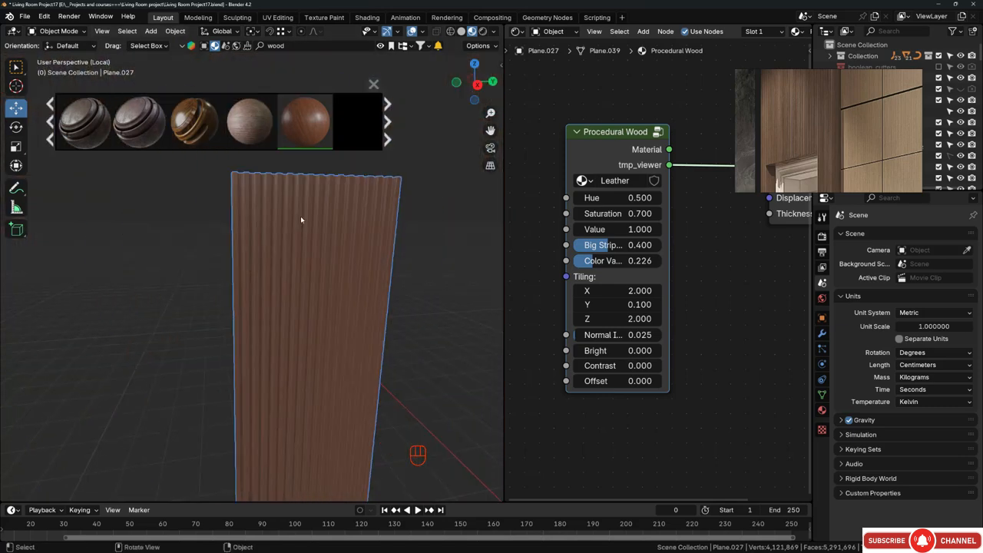
pyautogui.moveTo(300, 216); pyautogui.dragTo(296, 235, button='middle')
pyautogui.moveTo(504, 160); pyautogui.dragTo(631, 160)
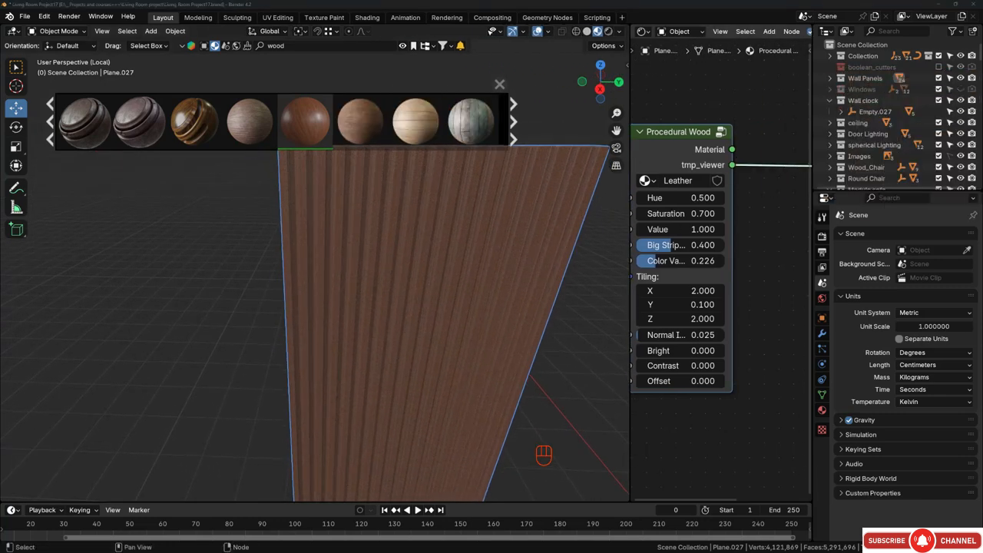
pyautogui.moveTo(313, 247); pyautogui.dragTo(374, 239, button='middle')
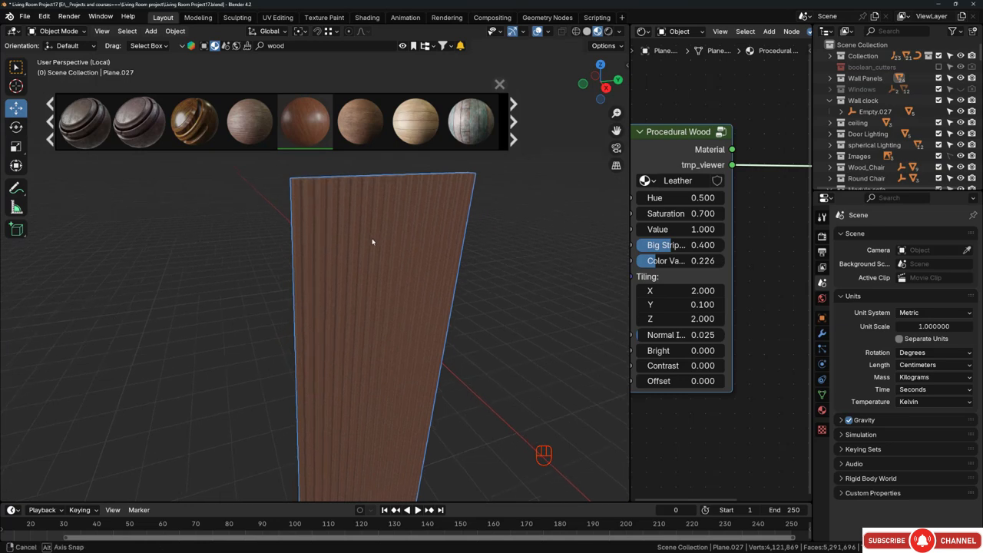
# - Enter Edit Mode on the isolated slatted panel and switch to face selection with nothing selected
pyautogui.press('Tab')
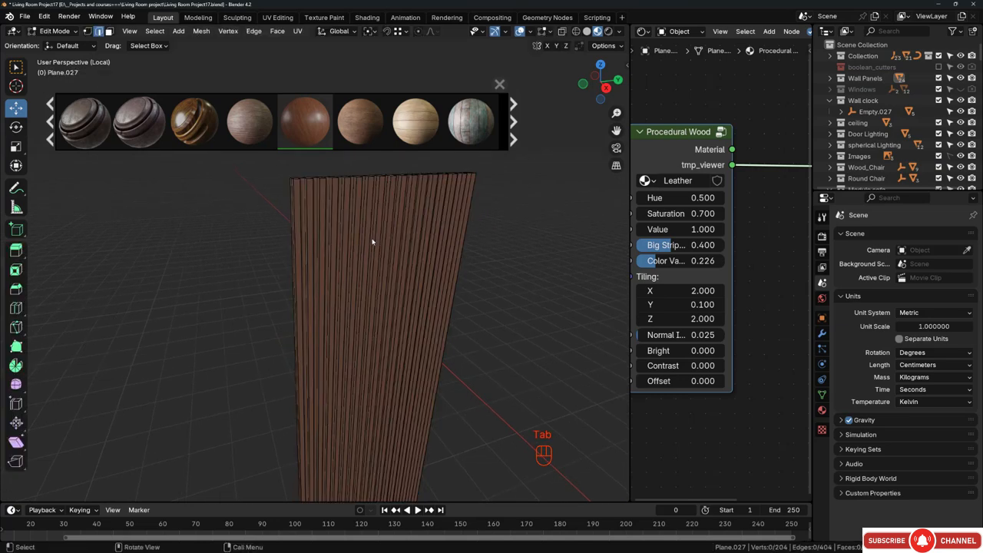
pyautogui.moveTo(372, 242); pyautogui.dragTo(326, 230, button='middle')
pyautogui.press('a')
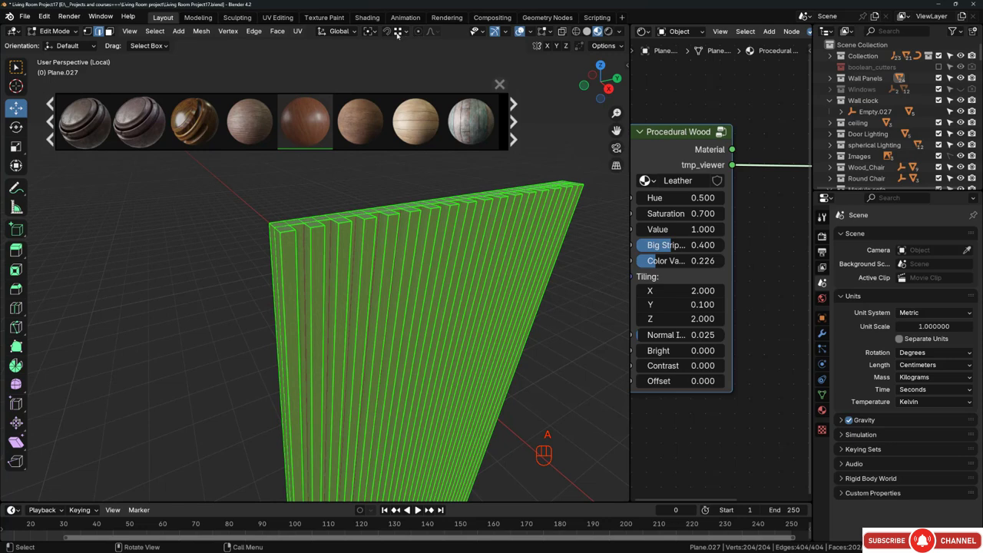
pyautogui.click(297, 31)
pyautogui.click(282, 313)
pyautogui.press('3')
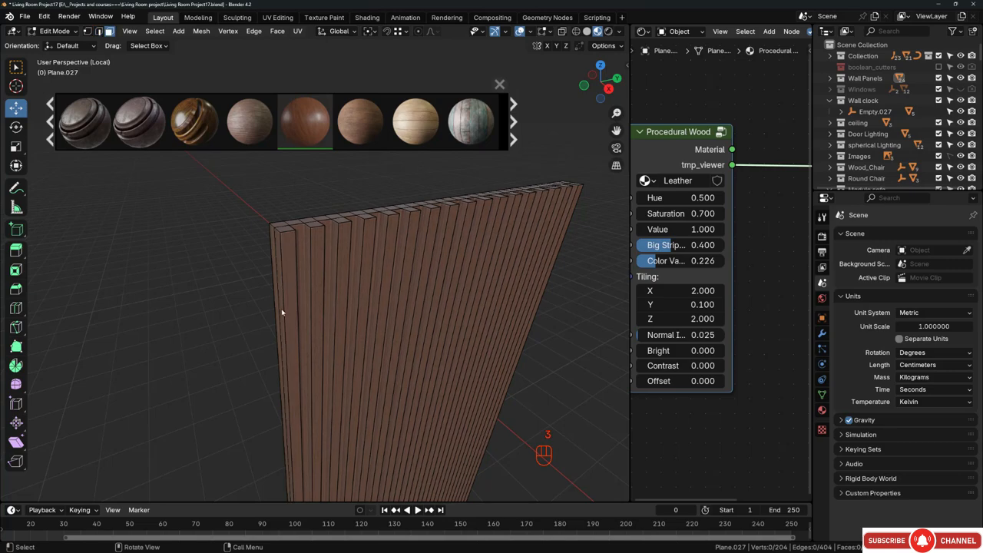
# - Select the long front and side faces of all the slats, using X-ray to reach hidden faces
pyautogui.click(282, 313)
pyautogui.moveTo(282, 313); pyautogui.dragTo(325, 320, button='middle')
pyautogui.scroll(4, 304, 329)
pyautogui.keyDown('ctrl'); pyautogui.click(338, 323); pyautogui.keyUp('ctrl')
pyautogui.hotkey('alt', 'z')
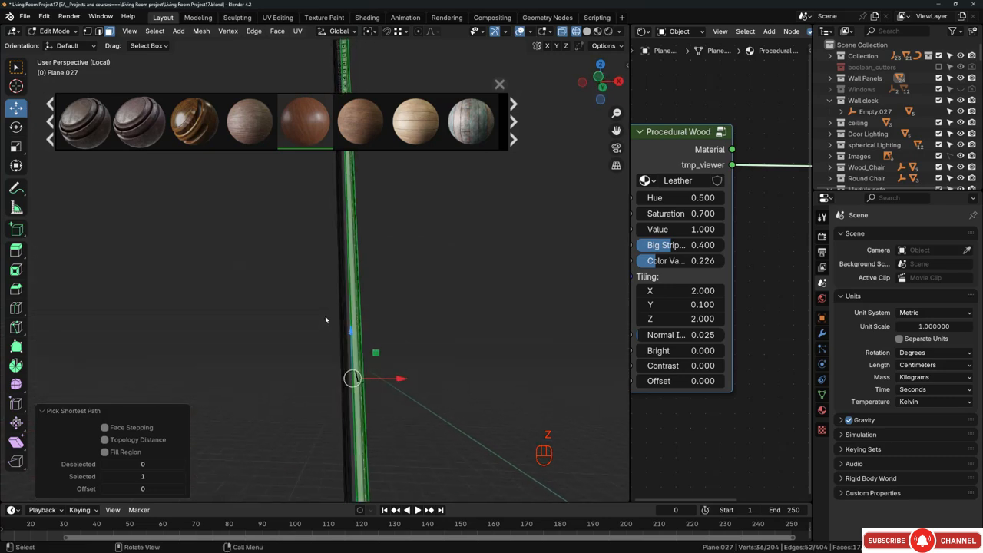
pyautogui.moveTo(393, 358); pyautogui.dragTo(353, 384)
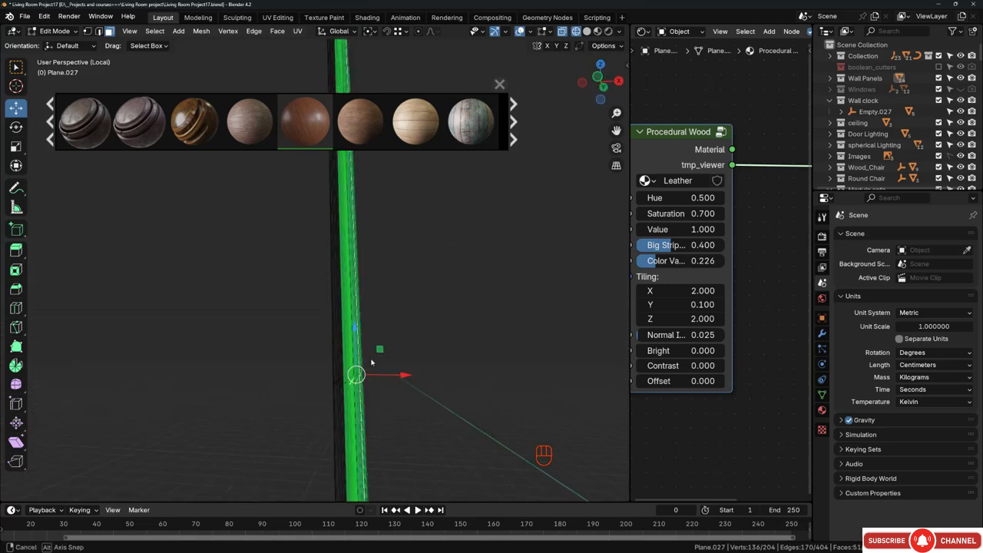
pyautogui.moveTo(353, 384); pyautogui.dragTo(369, 249, button='middle')
pyautogui.scroll(3, 369, 248)
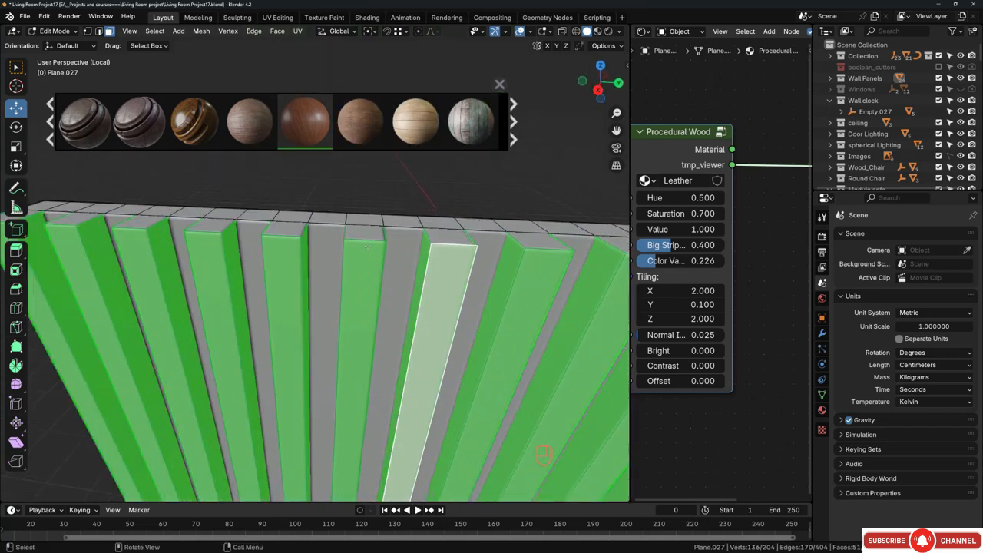
# - Add three of the recessed faces between the slats to the selection one by one
pyautogui.keyDown('shift'); pyautogui.click(331, 253); pyautogui.keyUp('shift')
pyautogui.scroll(-2, 307, 255)
pyautogui.keyDown('shift'); pyautogui.moveTo(270, 258); pyautogui.dragTo(342, 250, button='middle'); pyautogui.keyUp('shift')
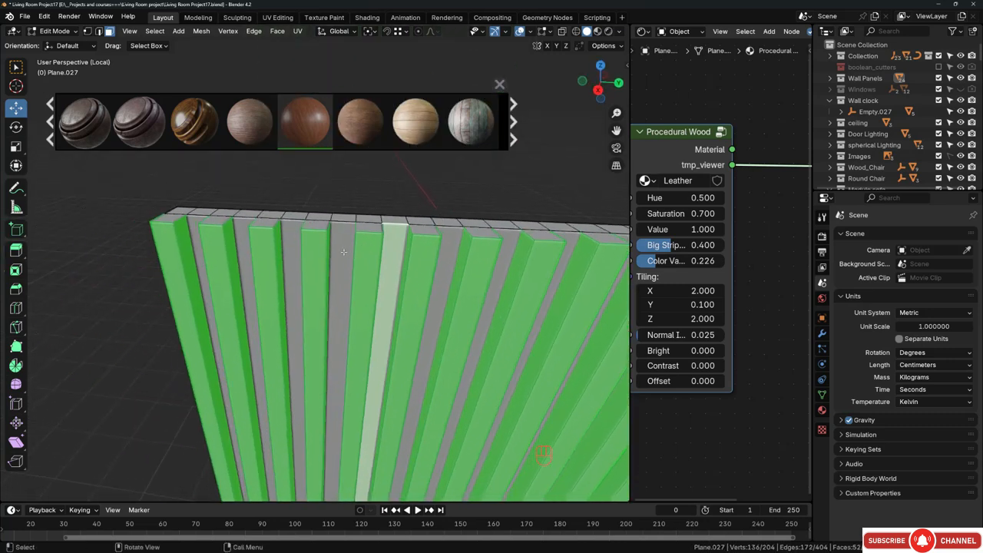
pyautogui.keyDown('shift'); pyautogui.click(341, 251); pyautogui.keyUp('shift')
pyautogui.keyDown('shift'); pyautogui.click(294, 244); pyautogui.keyUp('shift')
# - From the top view with X-ray, add the whole row of slats and the recessed strips between them to the selection
pyautogui.press('KP_7')
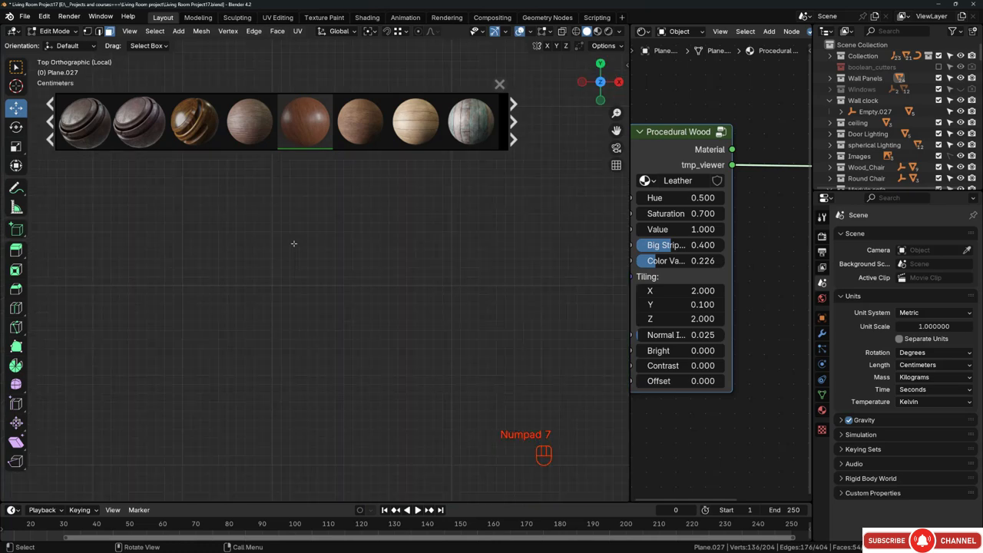
pyautogui.scroll(-10, 314, 263)
pyautogui.scroll(7, 325, 443)
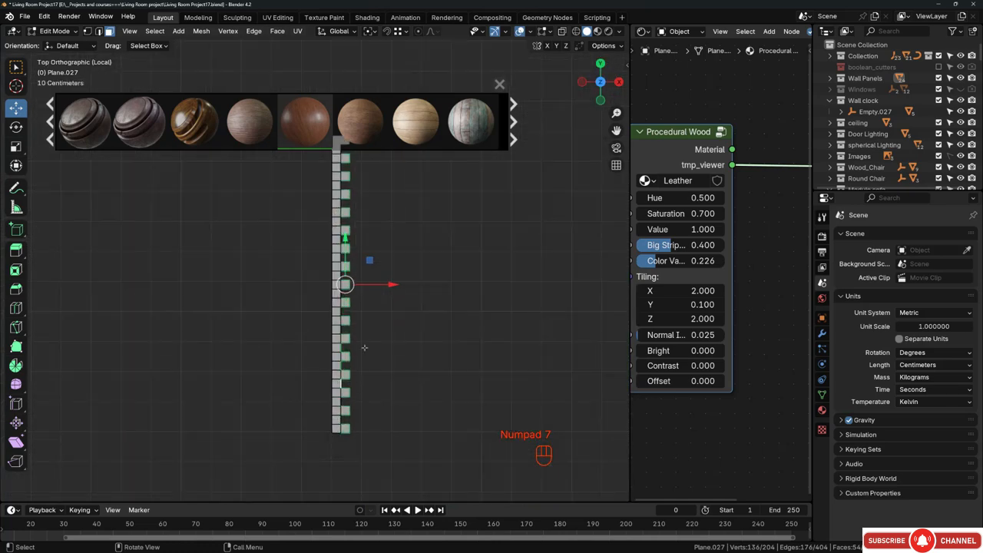
pyautogui.keyDown('shift'); pyautogui.moveTo(399, 270); pyautogui.dragTo(430, 321, button='middle'); pyautogui.keyUp('shift')
pyautogui.hotkey('alt', 'z')
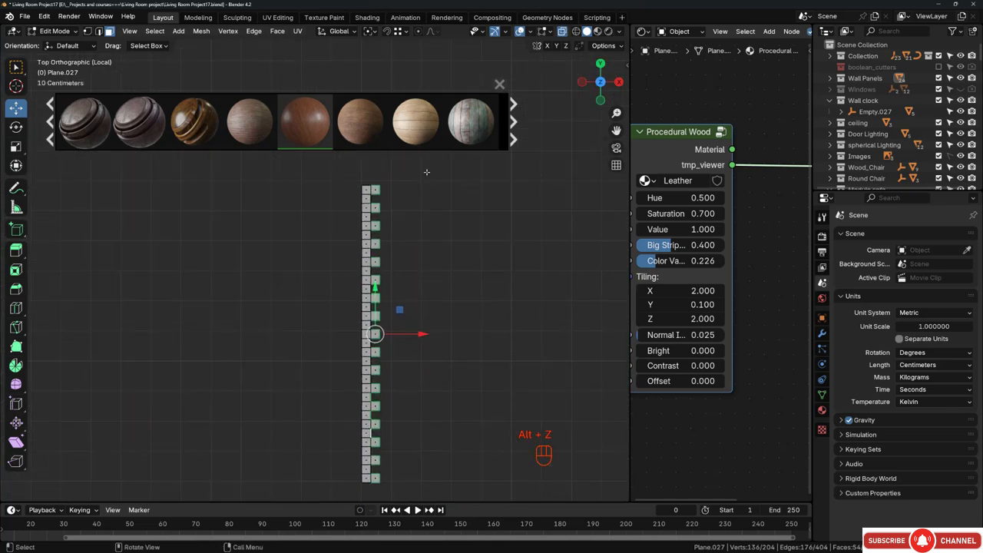
pyautogui.moveTo(431, 167); pyautogui.dragTo(367, 491)
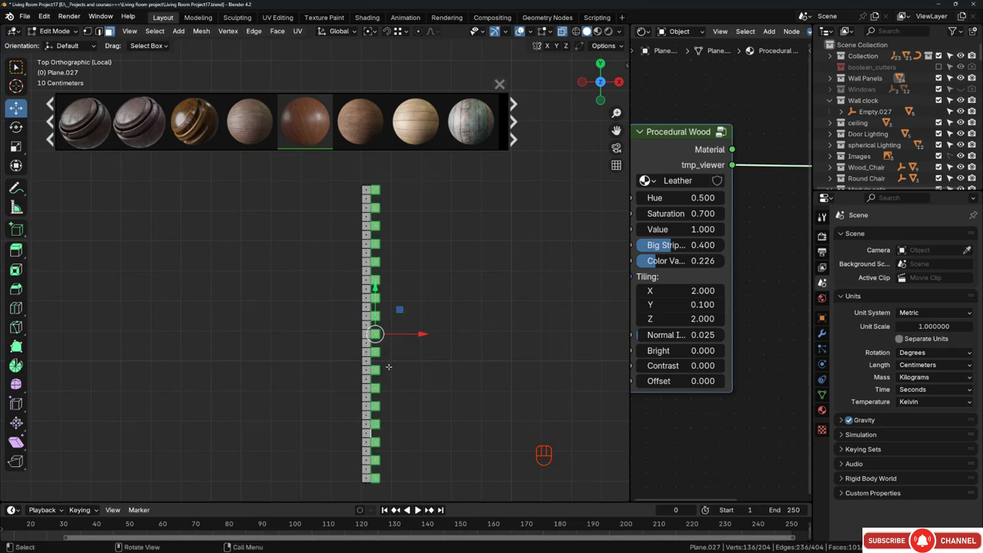
# - Working from the front view, remove the slats' upper and lower end faces from the selection
pyautogui.press('KP_1')
pyautogui.scroll(-3, 347, 296)
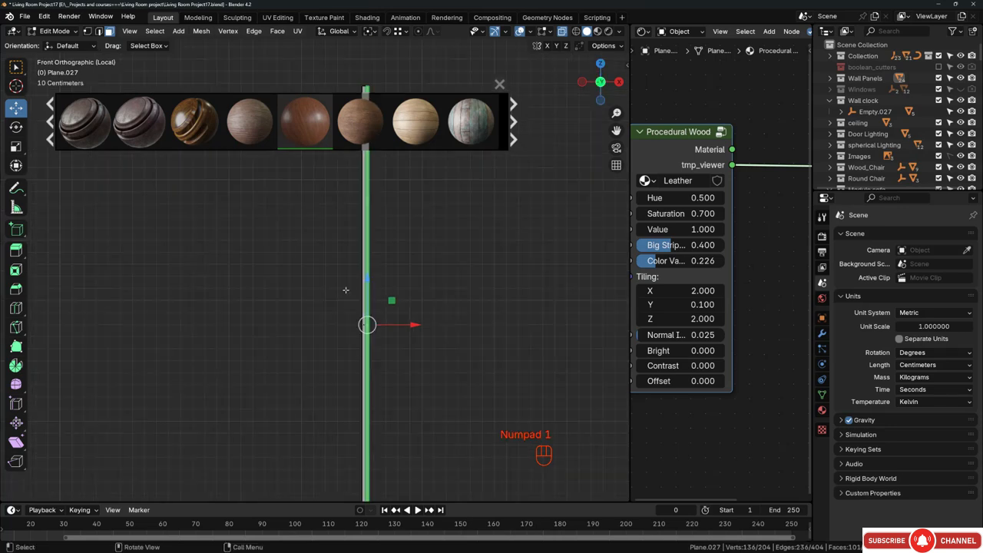
pyautogui.keyDown('shift'); pyautogui.moveTo(350, 271); pyautogui.dragTo(366, 348, button='middle'); pyautogui.keyUp('shift')
pyautogui.scroll(2, 381, 225)
pyautogui.scroll(6, 381, 225)
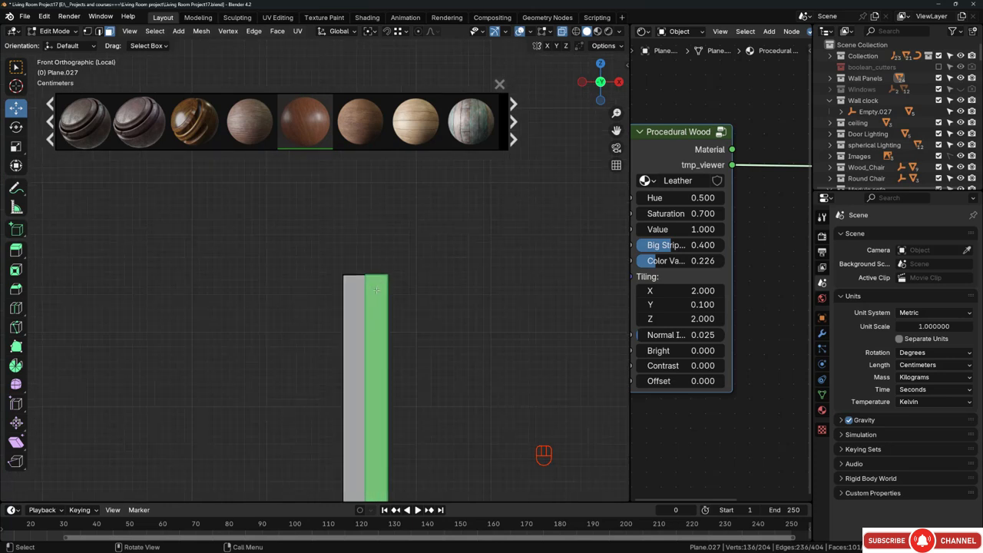
pyautogui.moveTo(348, 269)
pyautogui.mouseDown(button='middle')
pyautogui.moveTo(352, 296)
pyautogui.moveTo(338, 285)
pyautogui.mouseUp(button='middle')
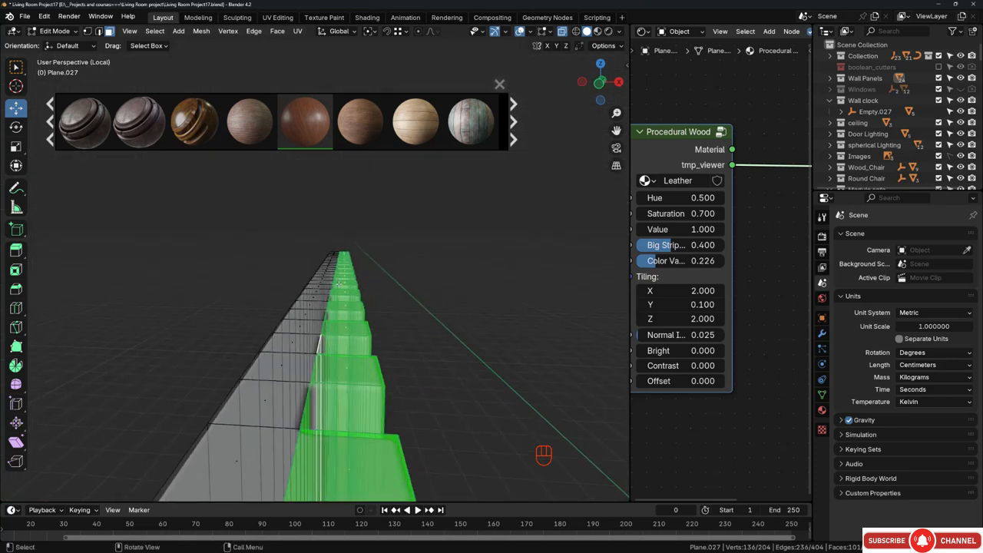
pyautogui.press('KP_1')
pyautogui.press('KP_3')
pyautogui.press('KP_1')
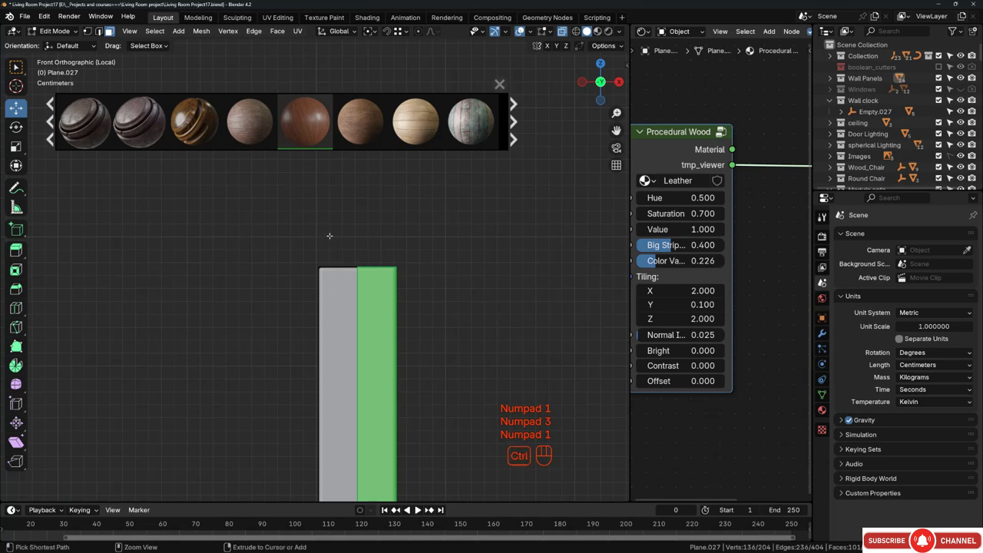
pyautogui.moveTo(347, 198)
pyautogui.mouseDown(button='middle')
pyautogui.moveTo(337, 380)
pyautogui.moveTo(364, 357)
pyautogui.moveTo(322, 372)
pyautogui.mouseUp(button='middle')
# - Turn off X-ray, keep solid shading, and check the selected slat faces along the panel's upper edge
pyautogui.press('z')
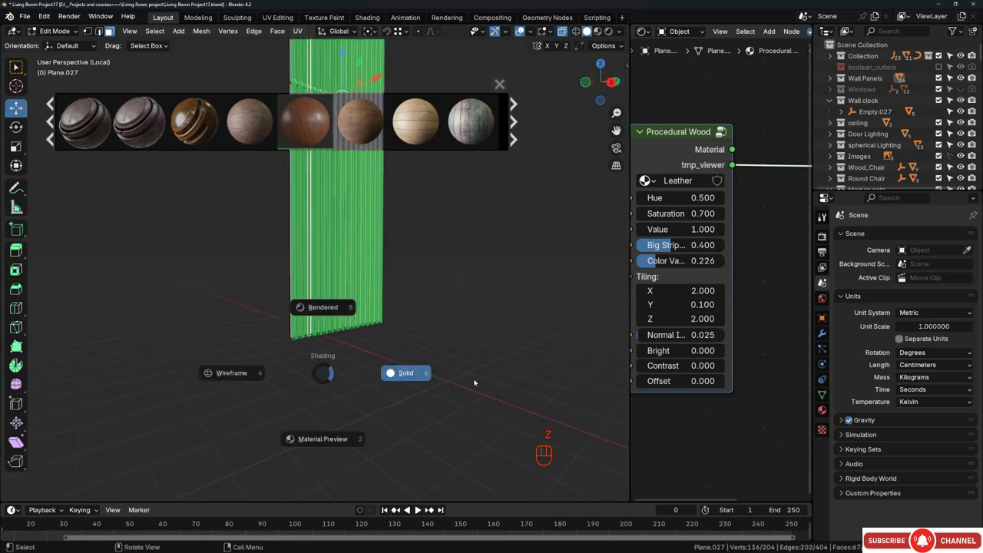
pyautogui.click(474, 381)
pyautogui.moveTo(415, 347)
pyautogui.mouseDown(button='middle')
pyautogui.moveTo(360, 323)
pyautogui.moveTo(353, 258)
pyautogui.moveTo(365, 355)
pyautogui.mouseUp(button='middle')
pyautogui.press('z')
pyautogui.hotkey('alt', 'z')
pyautogui.moveTo(365, 355); pyautogui.dragTo(329, 353, button='middle')
pyautogui.scroll(8, 388, 219)
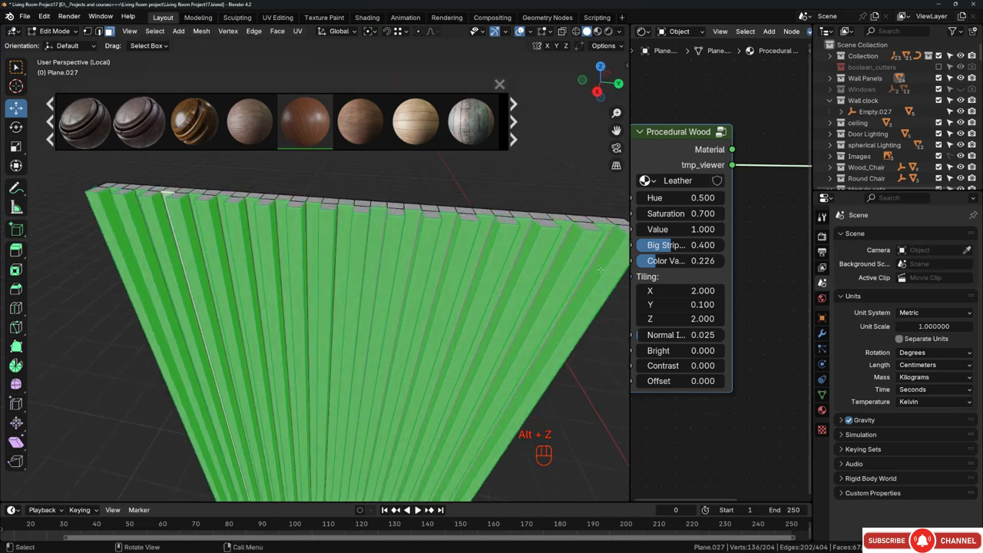
# - Narrow the 3D viewport, split the Shader Editor horizontally and turn the lower area into a UV Editor
pyautogui.moveTo(630, 262); pyautogui.dragTo(386, 301)
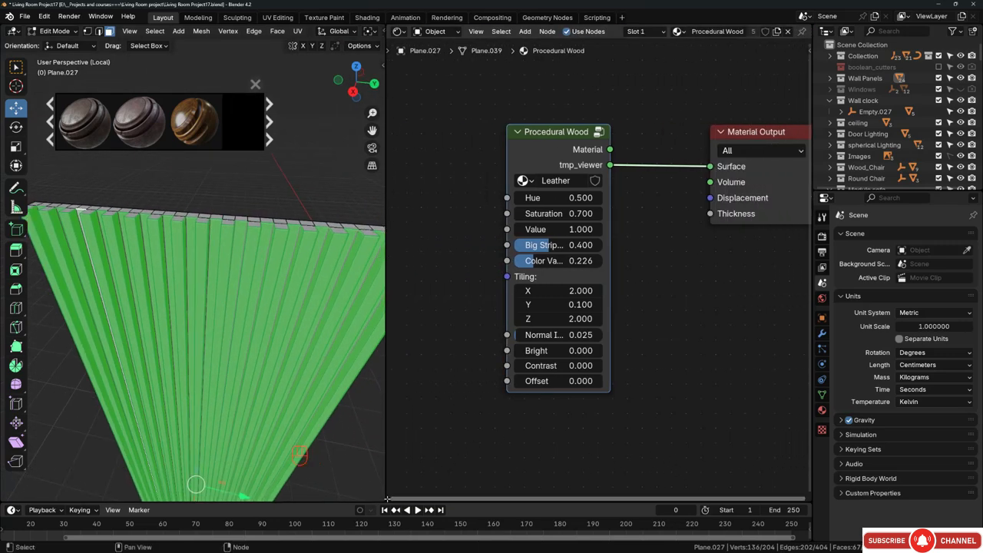
pyautogui.moveTo(388, 497); pyautogui.dragTo(384, 173)
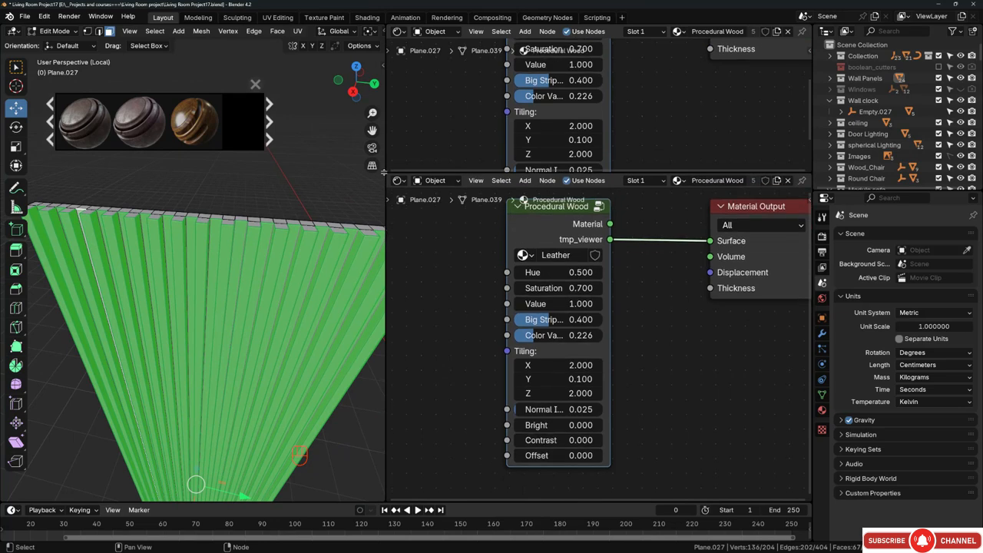
pyautogui.click(399, 181)
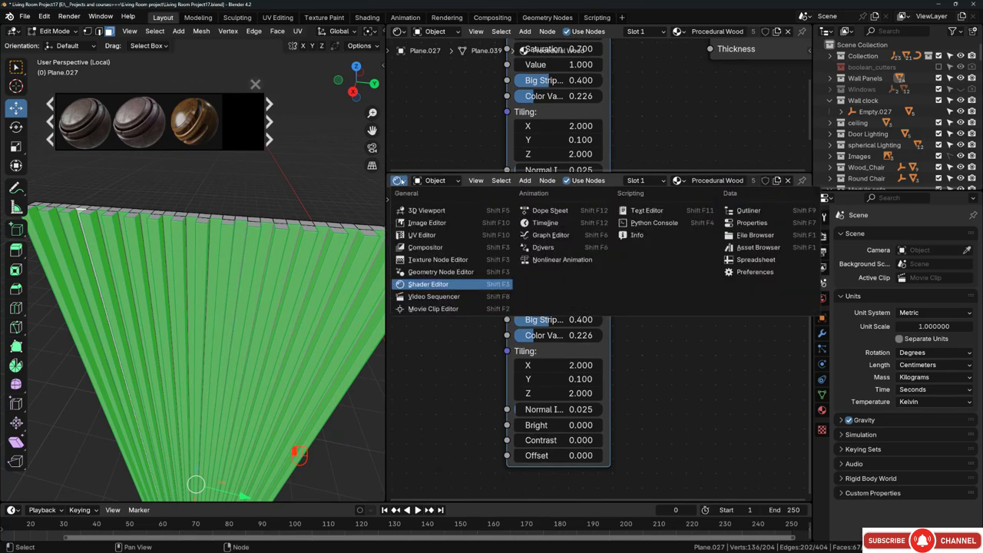
pyautogui.click(433, 237)
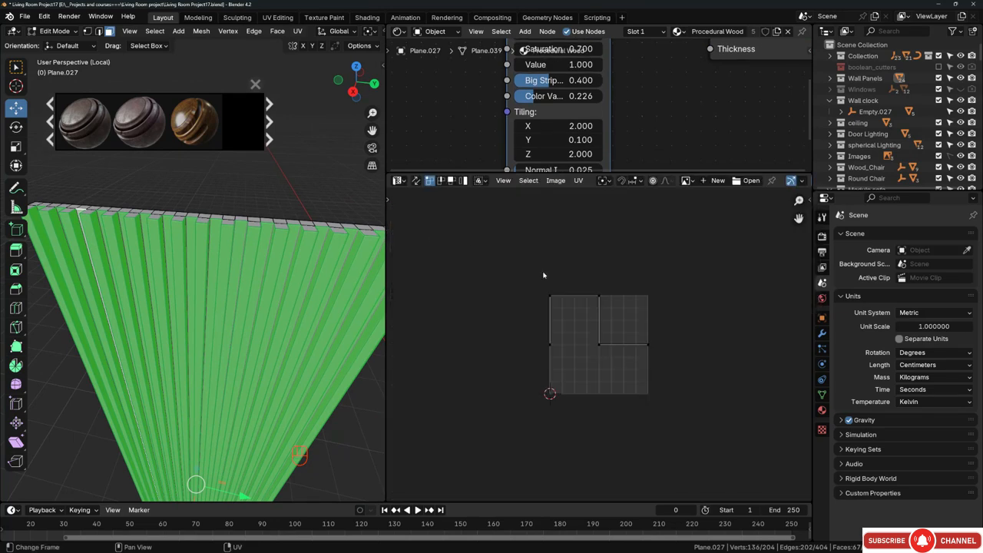
# - Select all UVs of the chosen slat faces in the UV Editor and unwrap them
pyautogui.scroll(-1, 189, 264)
pyautogui.moveTo(189, 264); pyautogui.dragTo(154, 263, button='middle')
pyautogui.moveTo(563, 369); pyautogui.dragTo(614, 332, button='middle')
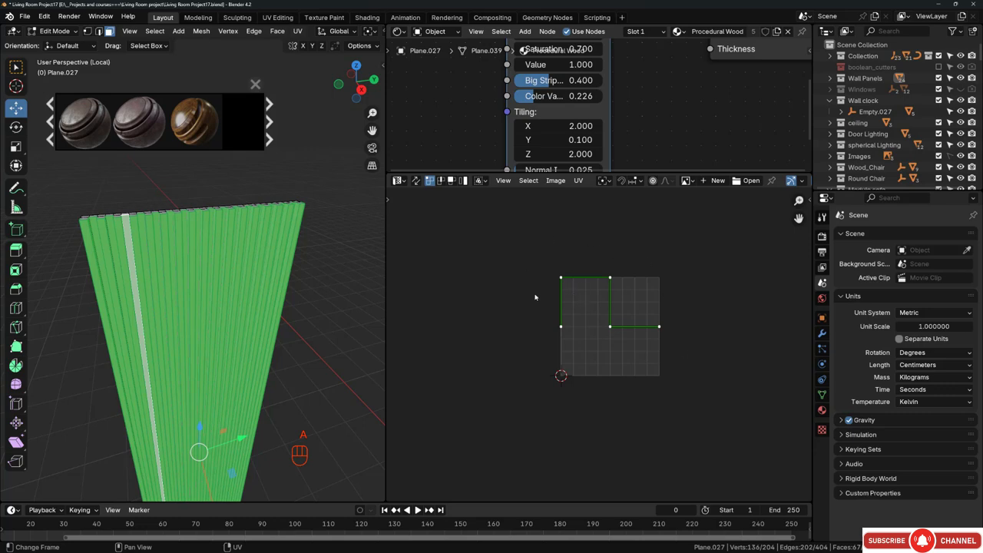
pyautogui.moveTo(200, 284); pyautogui.dragTo(181, 221, button='middle')
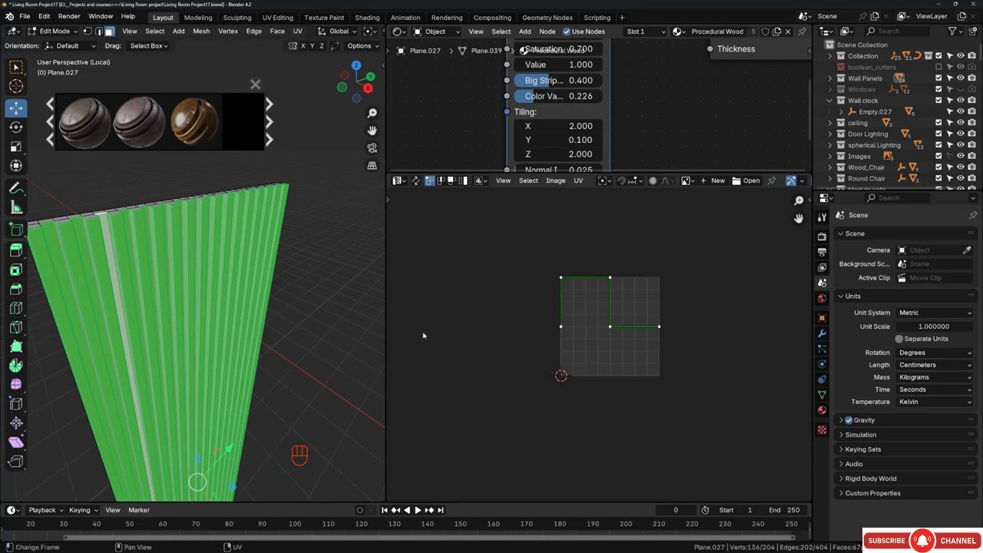
pyautogui.moveTo(559, 315); pyautogui.dragTo(540, 315, button='middle')
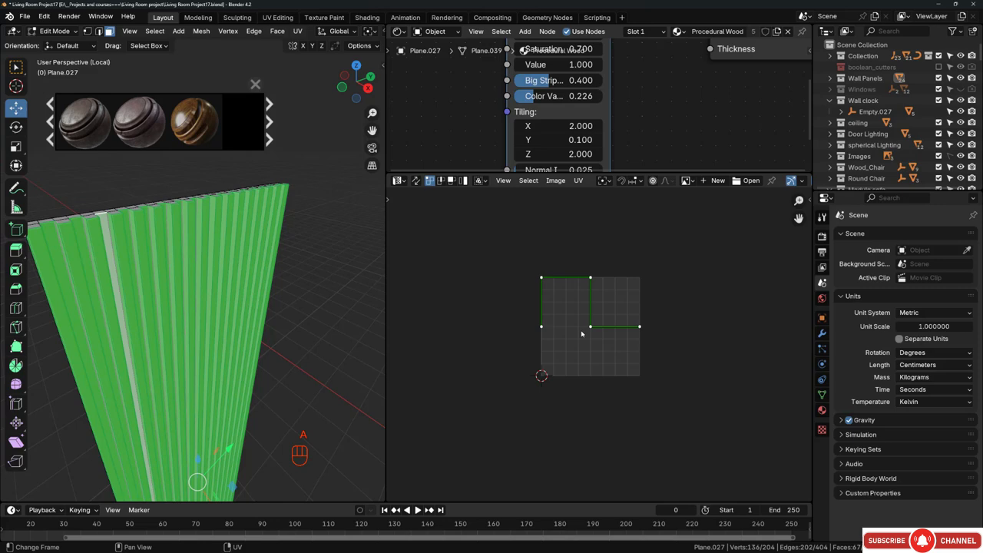
pyautogui.press('u')
pyautogui.click(581, 333)
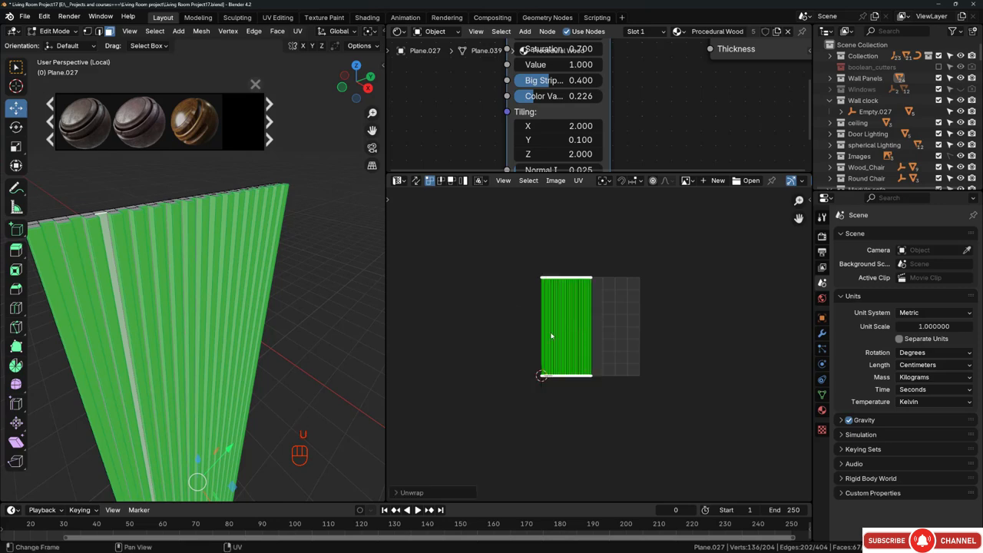
# - Set the unwrap method to Conformal and inspect the resulting UV strips up close
pyautogui.click(405, 494)
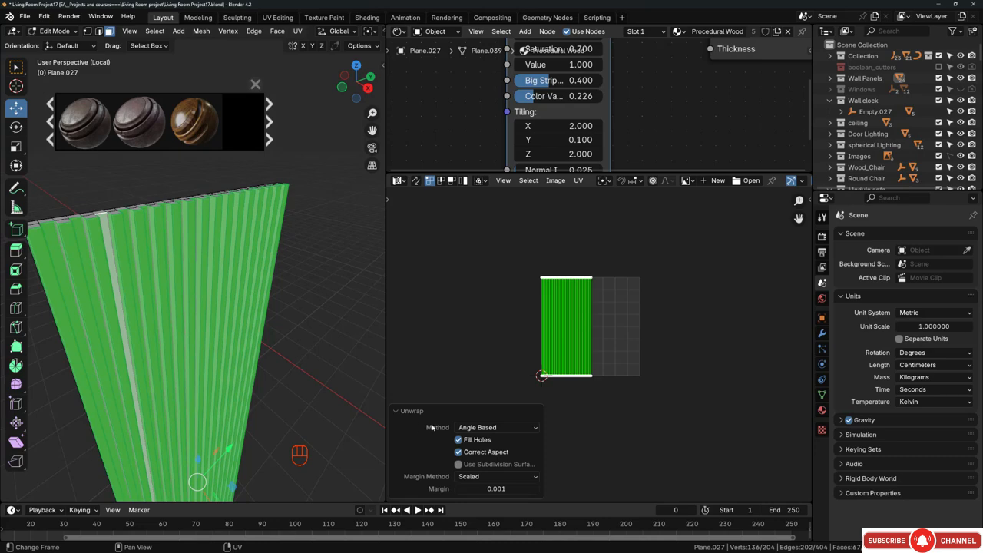
pyautogui.click(469, 429)
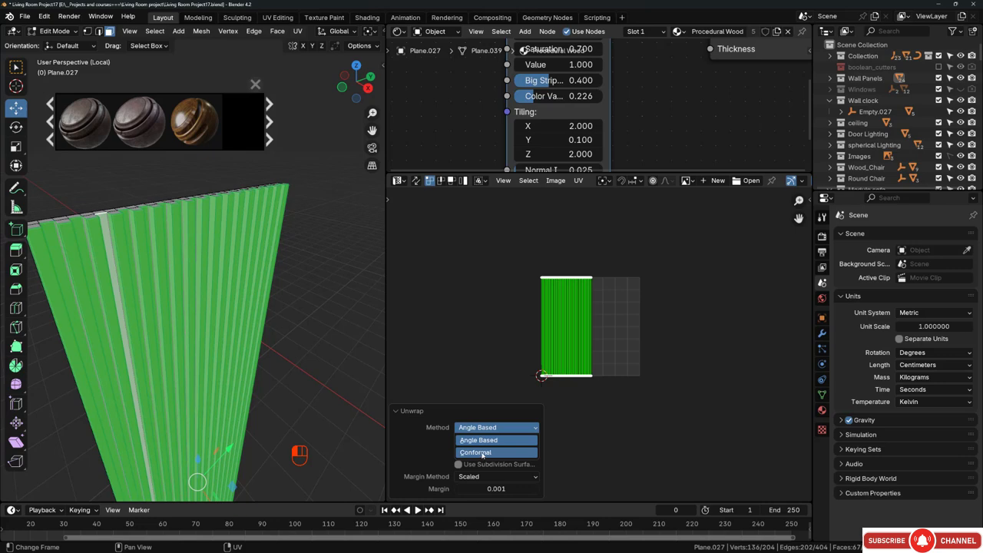
pyautogui.click(483, 453)
pyautogui.scroll(10, 614, 302)
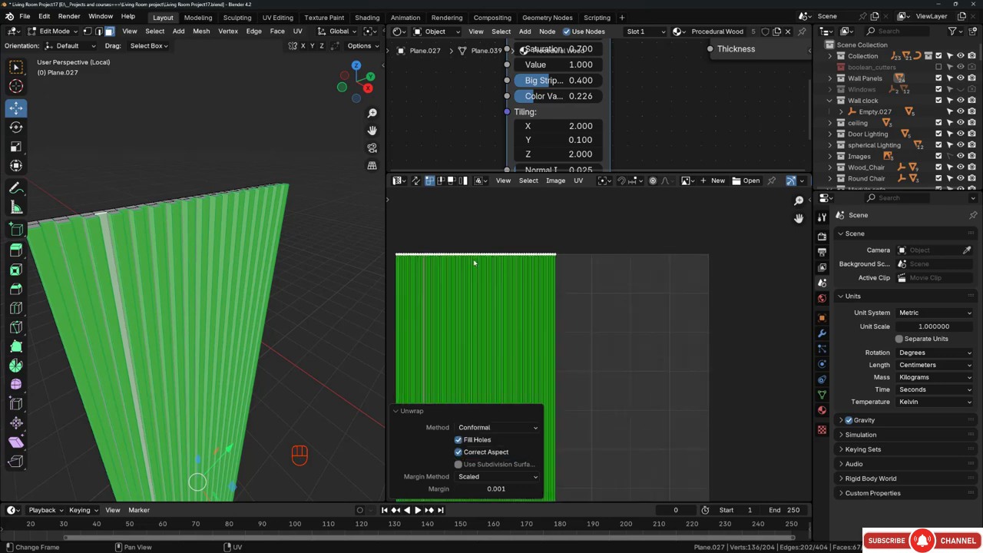
pyautogui.scroll(-5, 626, 247)
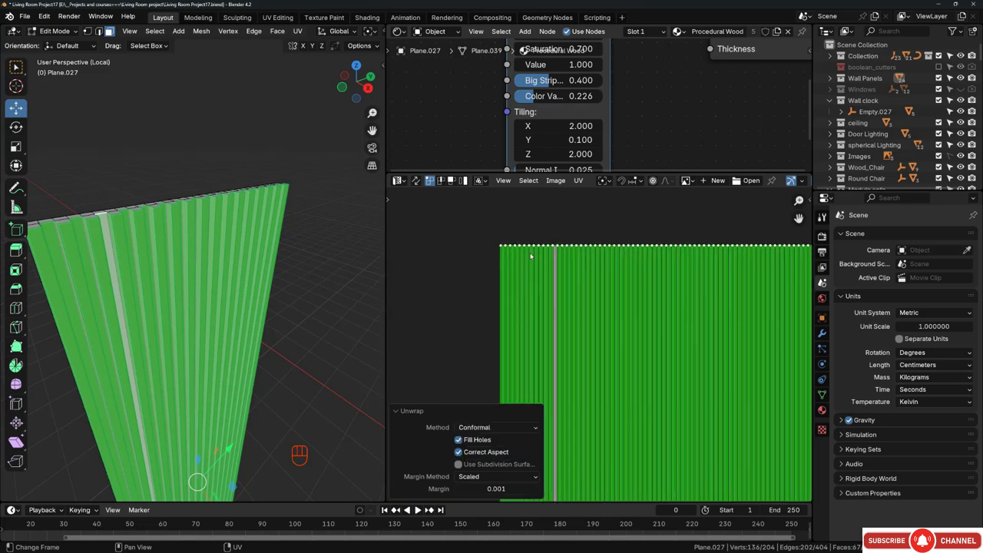
# - Return to Object Mode, show the slatted panel in Material Preview, and leave local view to check the grain above the door
pyautogui.moveTo(214, 252); pyautogui.dragTo(253, 223, button='middle')
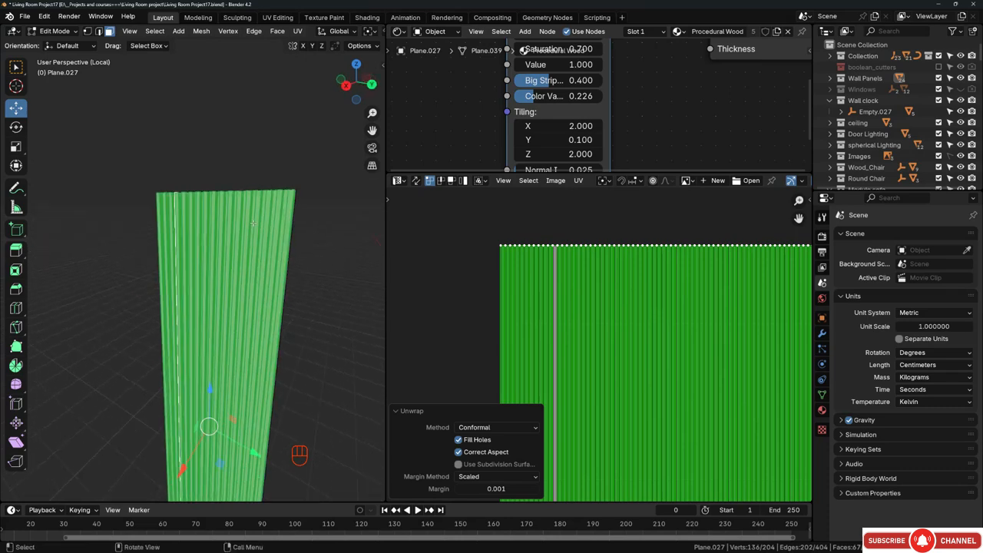
pyautogui.press('Tab')
pyautogui.hotkey('alt', 'a')
pyautogui.press('z')
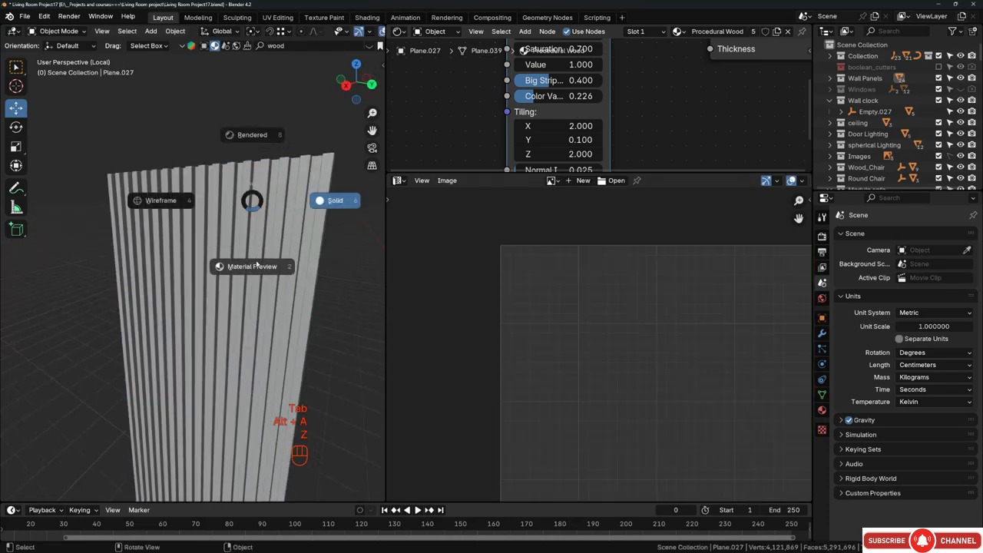
pyautogui.click(256, 266)
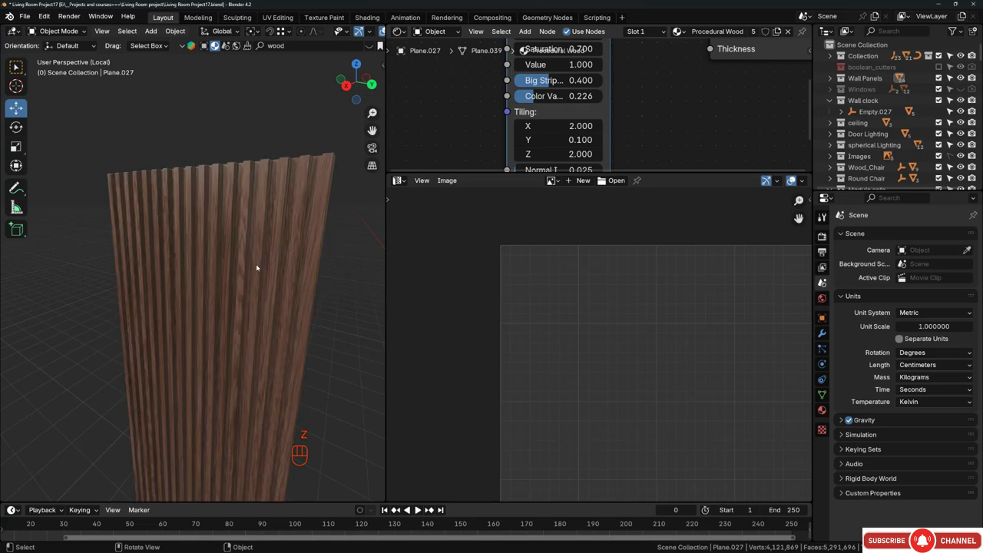
pyautogui.keyDown('shift'); pyautogui.moveTo(259, 233); pyautogui.dragTo(231, 297, button='middle'); pyautogui.keyUp('shift')
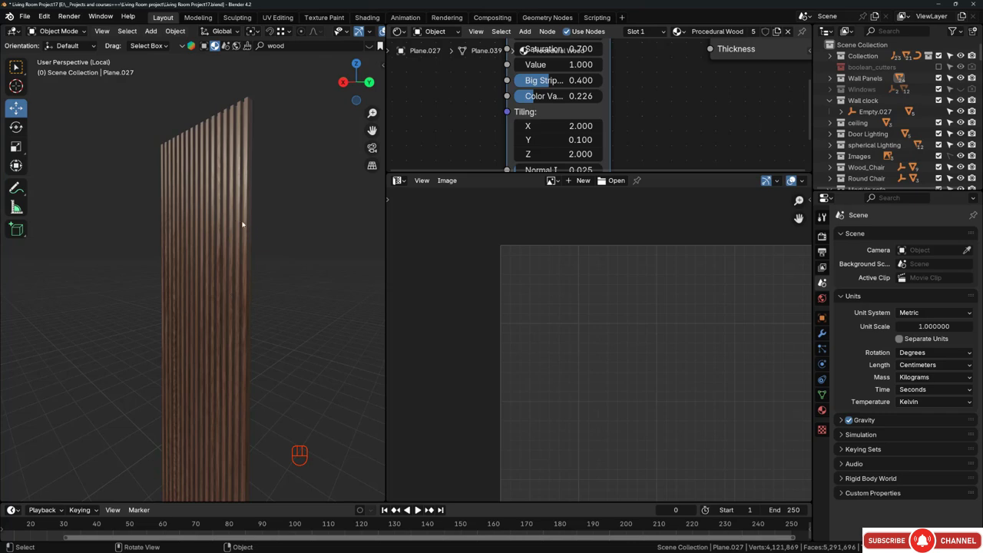
pyautogui.press('KP_Divide')
pyautogui.scroll(-1, 323, 244)
pyautogui.moveTo(325, 243); pyautogui.dragTo(208, 263, button='middle')
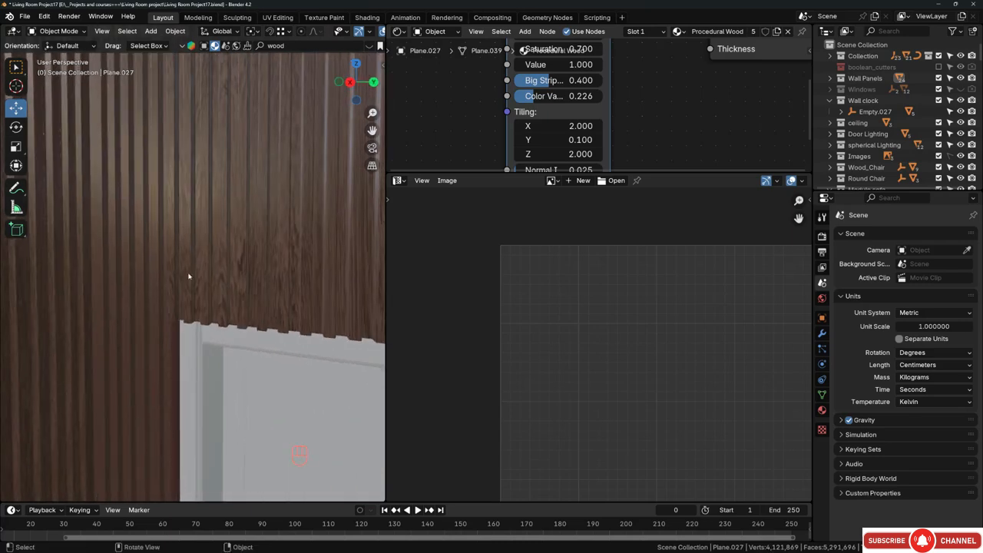
# - Isolate the slatted strips beside the door in solid shading, widen the 3D viewport, and enter Edit Mode
pyautogui.click(131, 289)
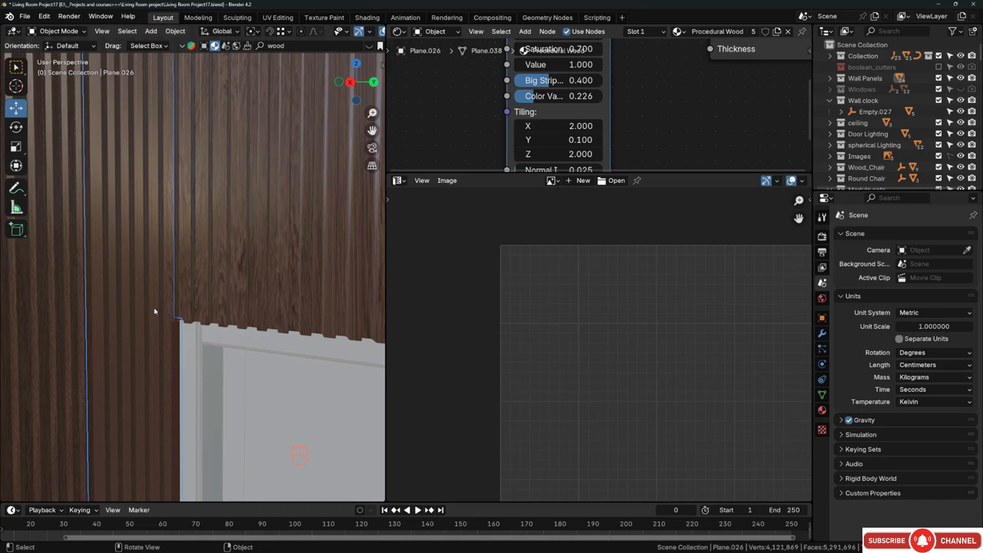
pyautogui.press('z')
pyautogui.click(279, 307)
pyautogui.press('KP_Divide')
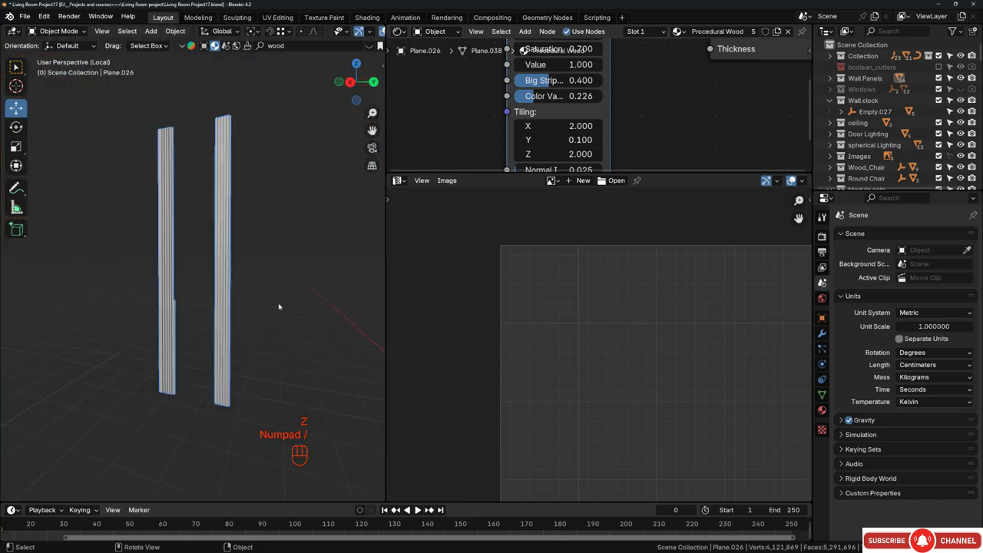
pyautogui.moveTo(279, 305); pyautogui.dragTo(259, 250, button='middle')
pyautogui.moveTo(384, 270); pyautogui.dragTo(488, 272)
pyautogui.press('Tab')
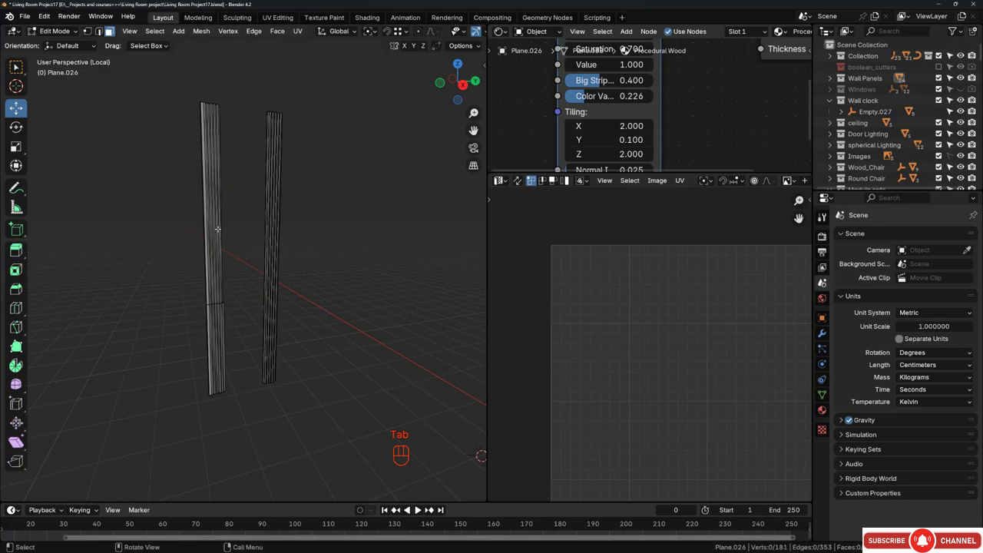
# - From the top view with X-ray, select the protruding slats and front faces of the first strip beside the door
pyautogui.moveTo(217, 229); pyautogui.dragTo(249, 220, button='middle')
pyautogui.press('KP_7')
pyautogui.press('z')
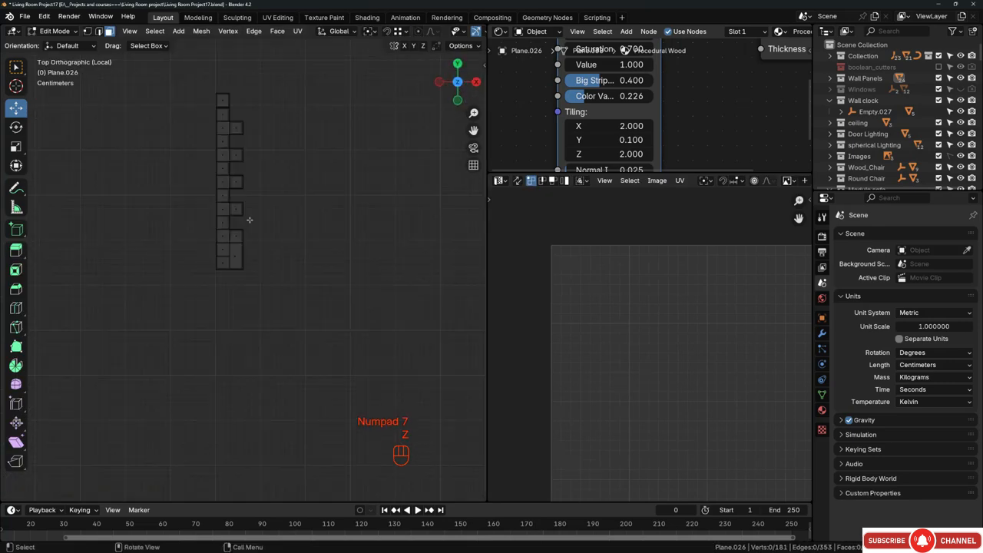
pyautogui.moveTo(265, 125); pyautogui.dragTo(322, 340)
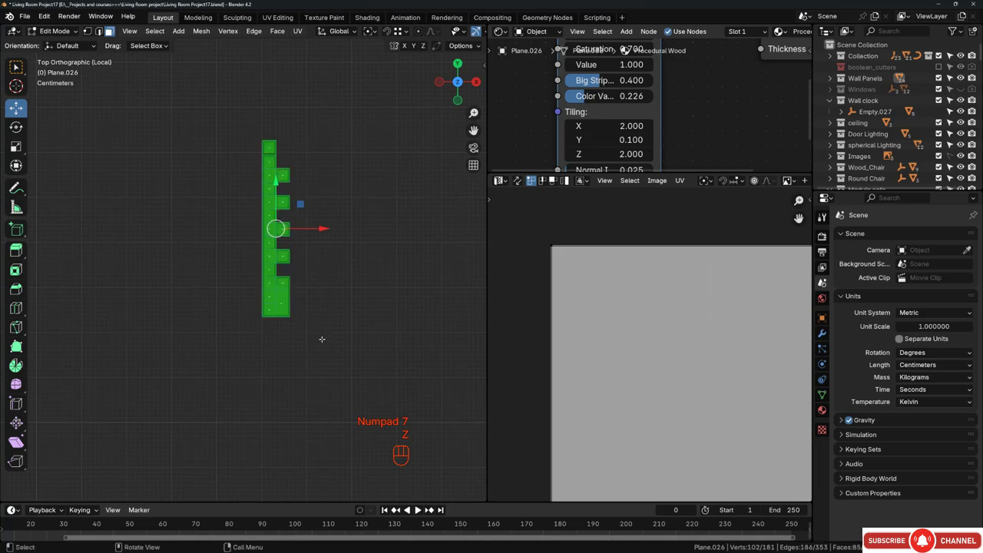
pyautogui.moveTo(271, 130); pyautogui.dragTo(355, 382)
# - Add the second strip's protruding slats and front faces to the selection, still working from the top view
pyautogui.scroll(-9, 322, 343)
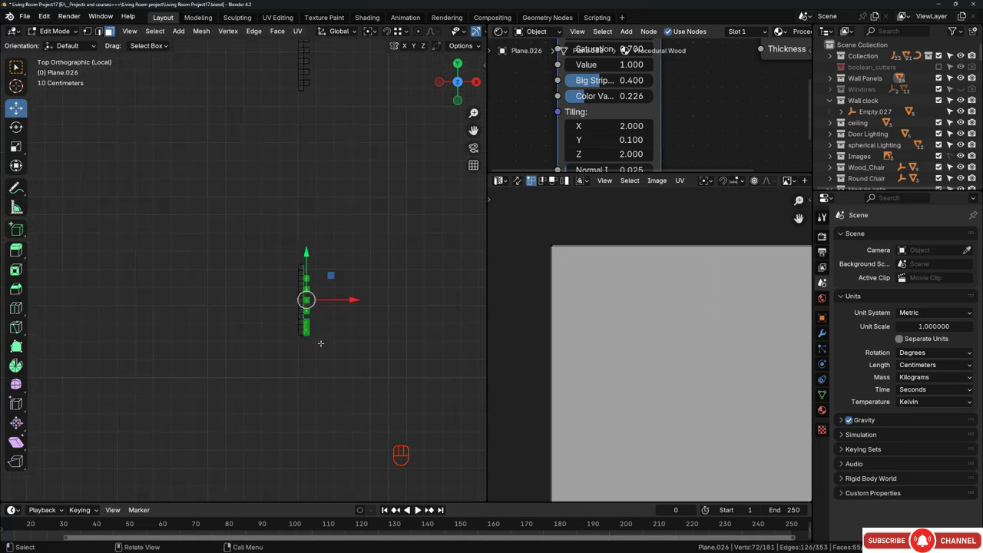
pyautogui.keyDown('shift'); pyautogui.moveTo(318, 202); pyautogui.dragTo(311, 239, button='middle'); pyautogui.keyUp('shift')
pyautogui.scroll(5, 311, 238)
pyautogui.scroll(6, 290, 238)
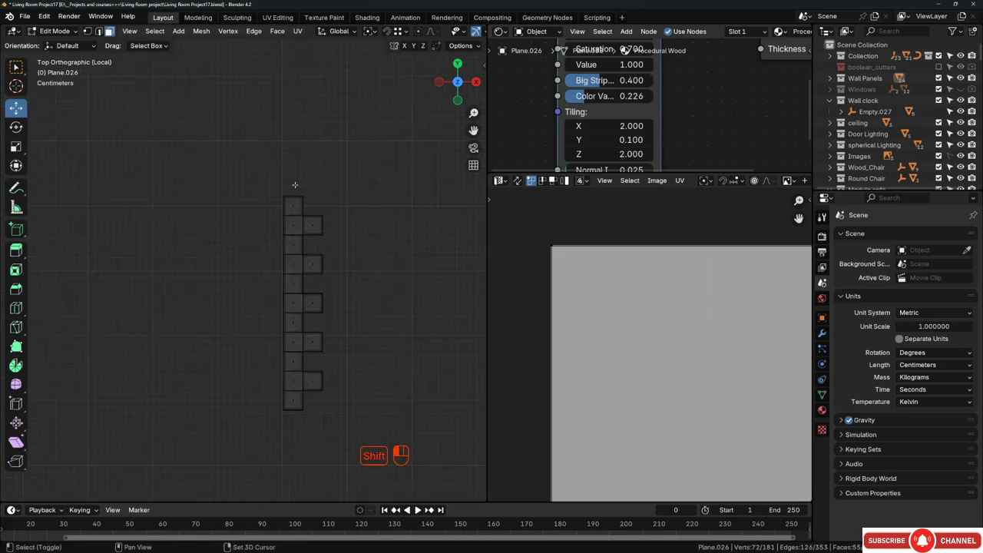
pyautogui.moveTo(292, 182); pyautogui.dragTo(385, 430)
# - From the front view, remove the upper and lower end faces of both strips from the selection
pyautogui.press('KP_1')
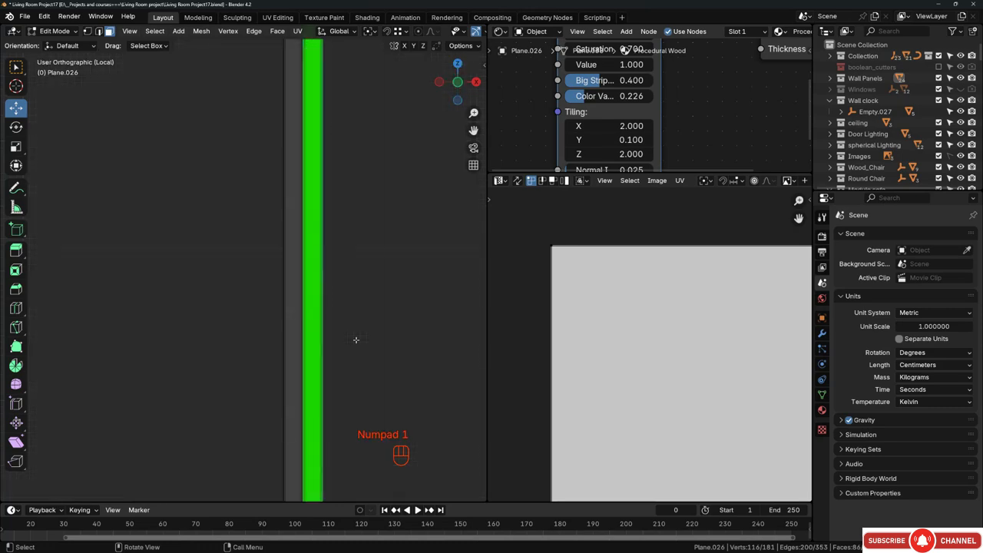
pyautogui.keyDown('shift'); pyautogui.moveTo(351, 345); pyautogui.dragTo(343, 380, button='middle'); pyautogui.keyUp('shift')
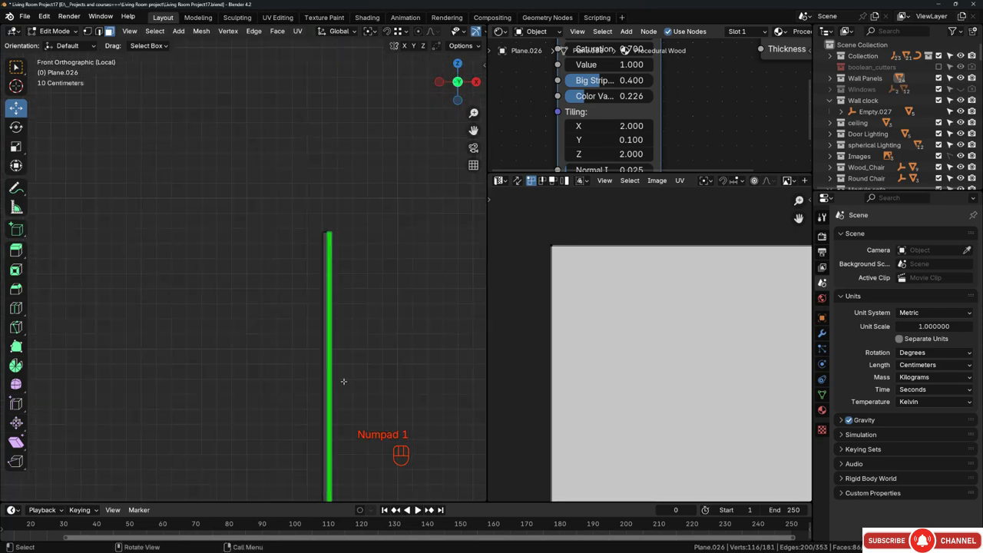
pyautogui.scroll(6, 351, 254)
pyautogui.keyDown('ctrl'); pyautogui.moveTo(302, 266); pyautogui.dragTo(381, 311); pyautogui.keyUp('ctrl')
pyautogui.scroll(-13, 299, 223)
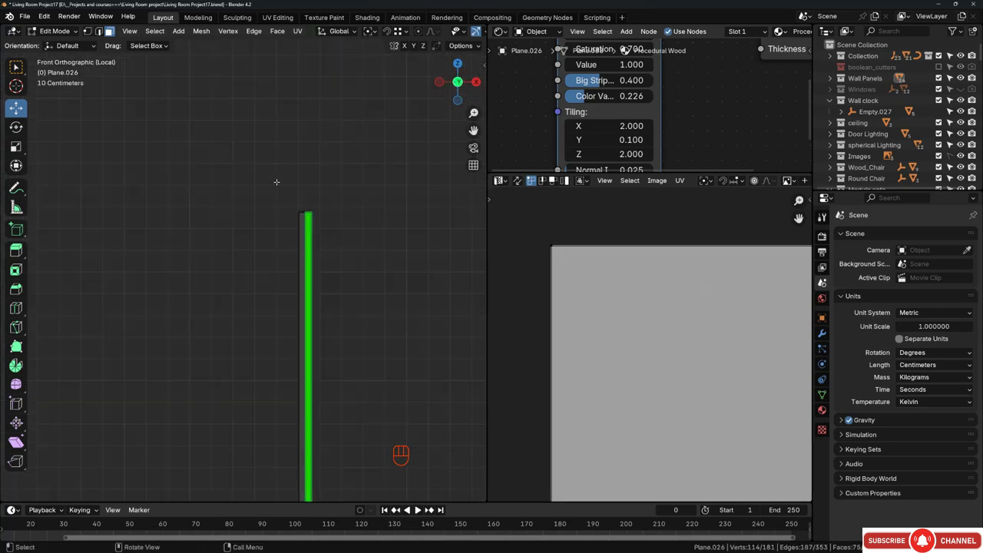
pyautogui.keyDown('shift'); pyautogui.moveTo(286, 413); pyautogui.dragTo(308, 254, button='middle'); pyautogui.keyUp('shift')
pyautogui.scroll(4, 314, 345)
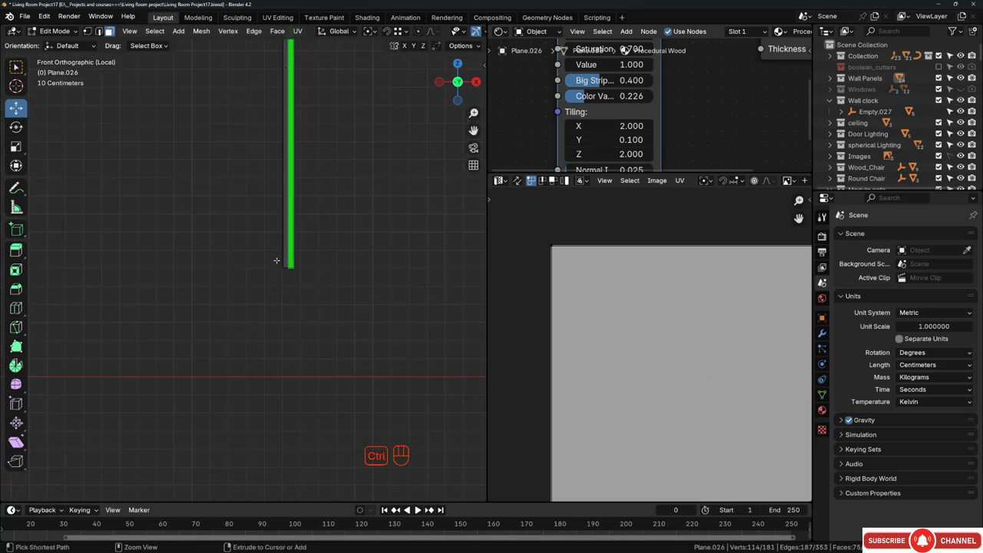
# - Turn off X-ray and examine both strips from above to check which slat faces are selected
pyautogui.moveTo(321, 292); pyautogui.dragTo(237, 222, button='middle')
pyautogui.scroll(7, 346, 77)
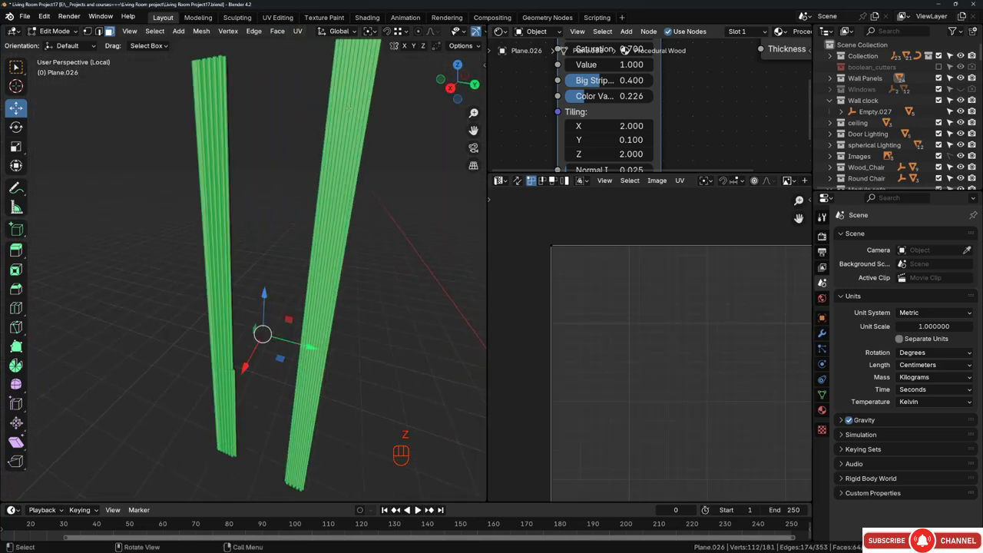
pyautogui.keyDown('shift'); pyautogui.moveTo(346, 77); pyautogui.dragTo(309, 220, button='middle'); pyautogui.keyUp('shift')
pyautogui.scroll(6, 250, 126)
pyautogui.scroll(-8, 254, 181)
pyautogui.scroll(3, 309, 220)
pyautogui.scroll(-4, 309, 221)
pyautogui.keyDown('shift'); pyautogui.moveTo(184, 227); pyautogui.dragTo(224, 226, button='middle'); pyautogui.keyUp('shift')
pyautogui.scroll(4, 222, 227)
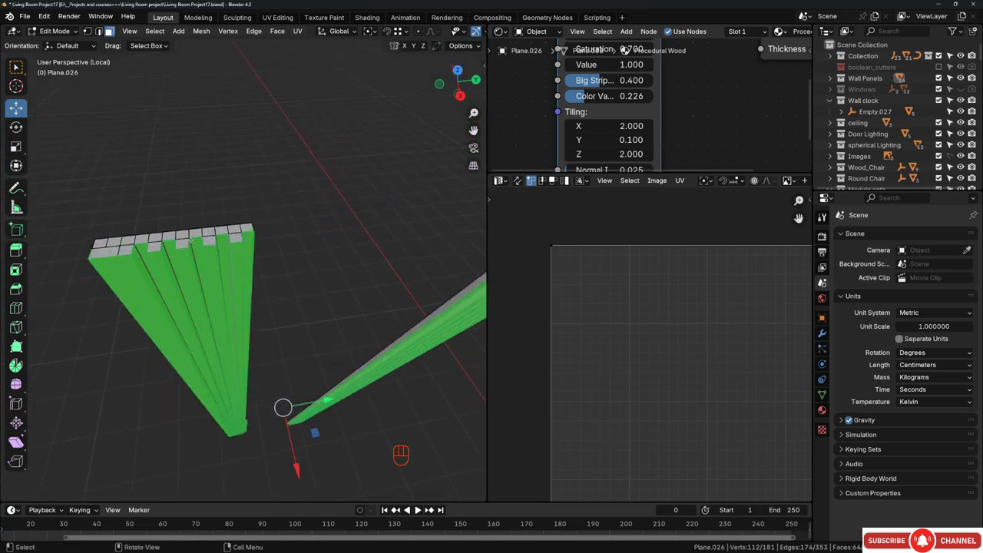
pyautogui.scroll(-3, 223, 227)
pyautogui.moveTo(261, 327); pyautogui.dragTo(244, 294, button='middle')
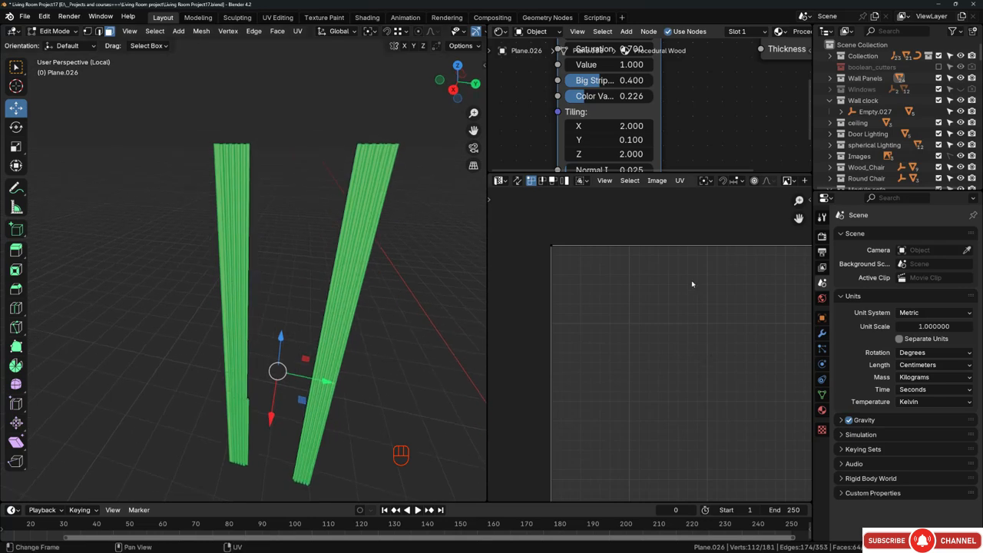
# - Select all UVs of the two slatted strips and unwrap them with the Conformal method
pyautogui.scroll(-4, 586, 303)
pyautogui.press('a')
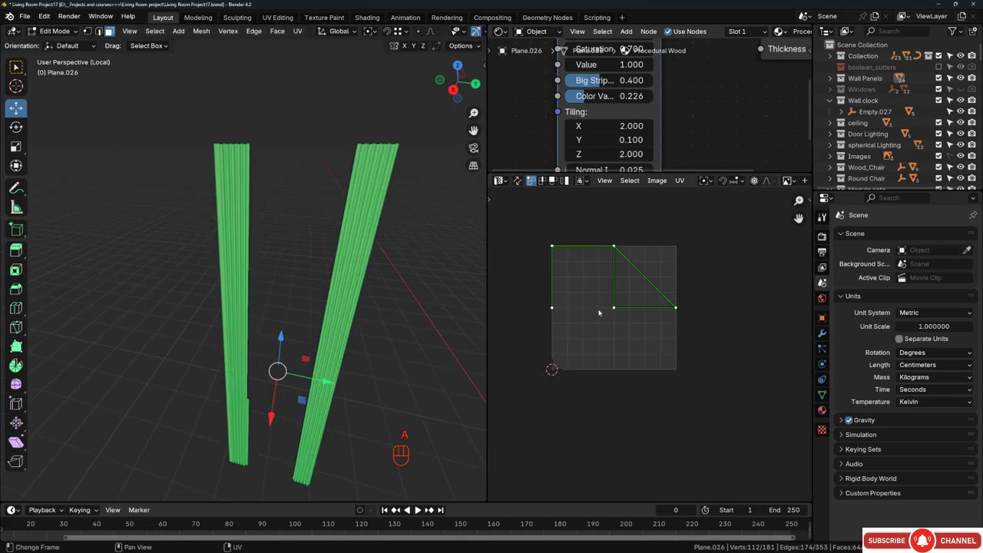
pyautogui.moveTo(300, 250); pyautogui.dragTo(283, 234, button='middle')
pyautogui.moveTo(633, 302); pyautogui.dragTo(638, 312, button='middle')
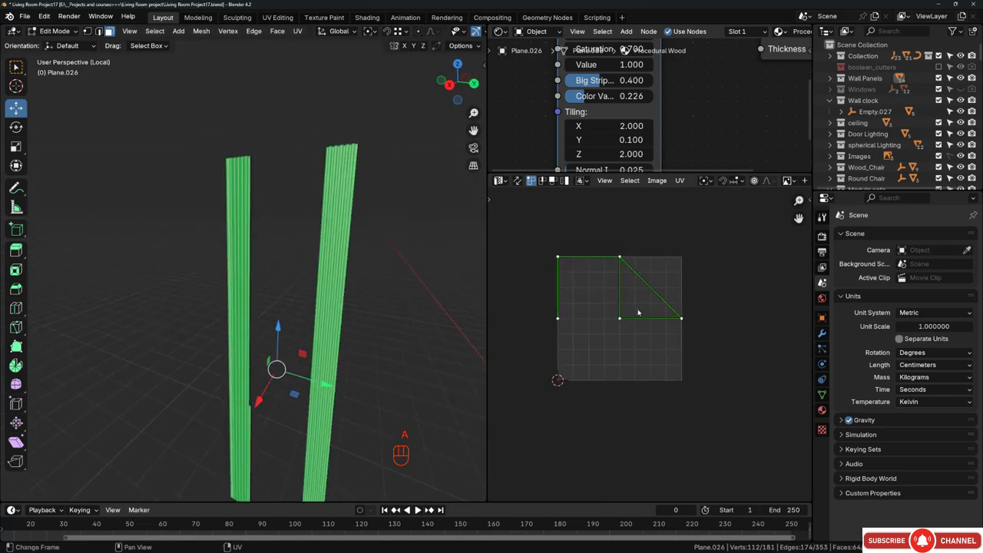
pyautogui.press('u')
pyautogui.press('u')
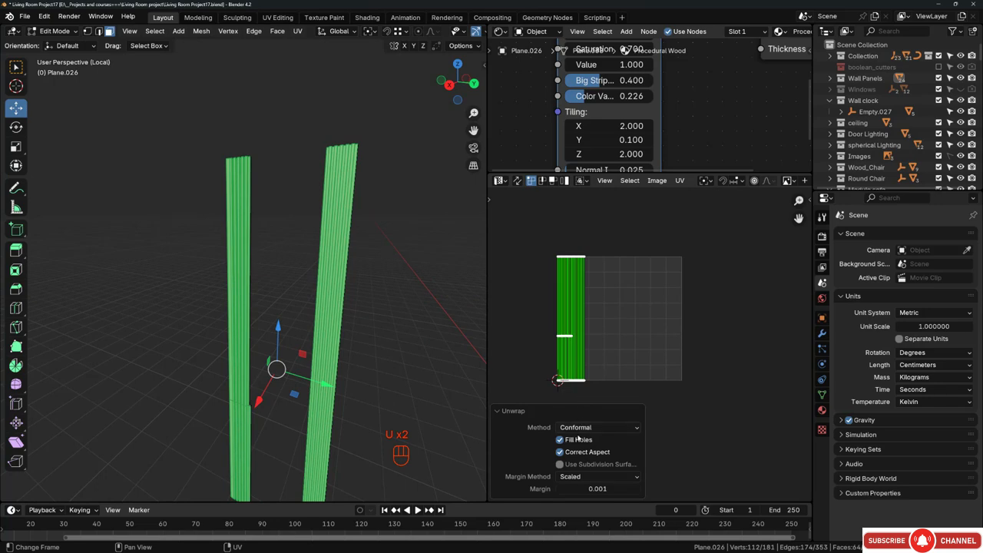
# - Leave local view, return to Object Mode with nothing selected, and check the strips' wood grain around the door in Material Preview
pyautogui.moveTo(284, 240); pyautogui.dragTo(174, 227, button='middle')
pyautogui.press('KP_Divide')
pyautogui.scroll(-2, 261, 246)
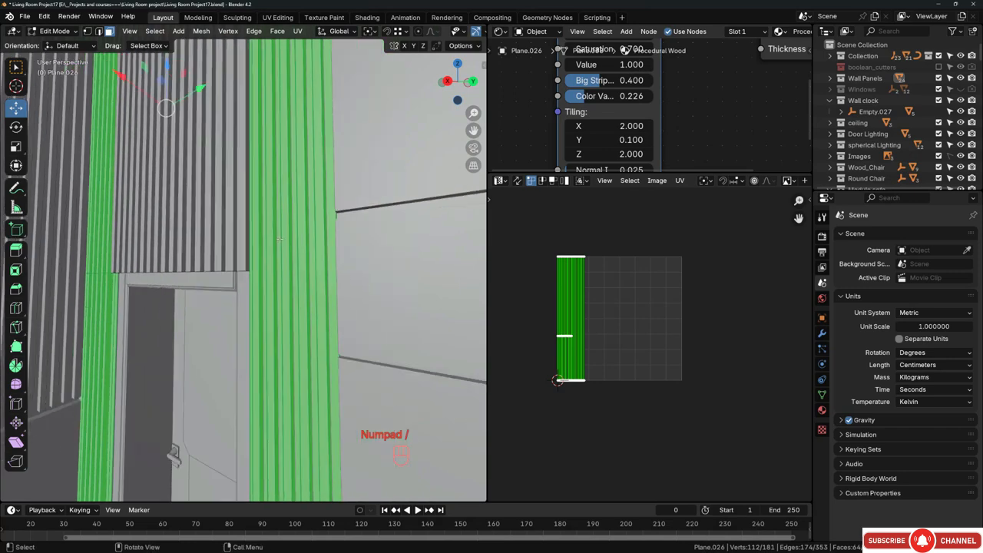
pyautogui.moveTo(278, 255); pyautogui.dragTo(289, 258, button='middle')
pyautogui.scroll(-1, 287, 256)
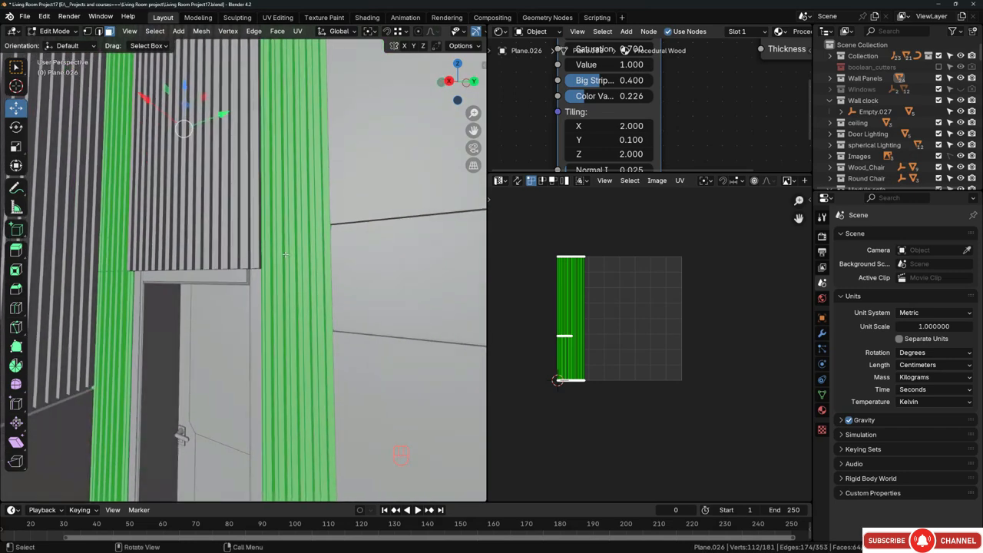
pyautogui.press('Tab')
pyautogui.hotkey('alt', 'a')
pyautogui.press('z')
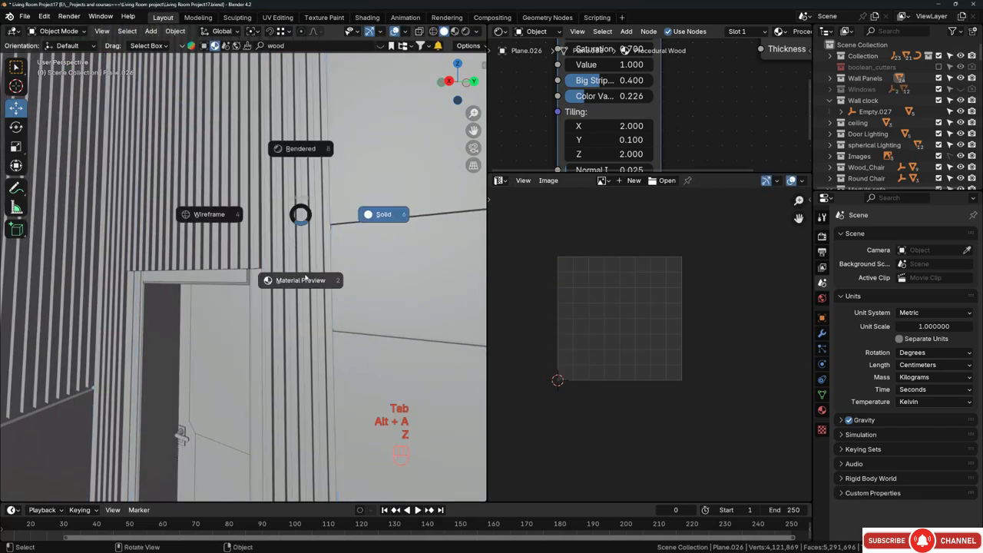
pyautogui.click(305, 279)
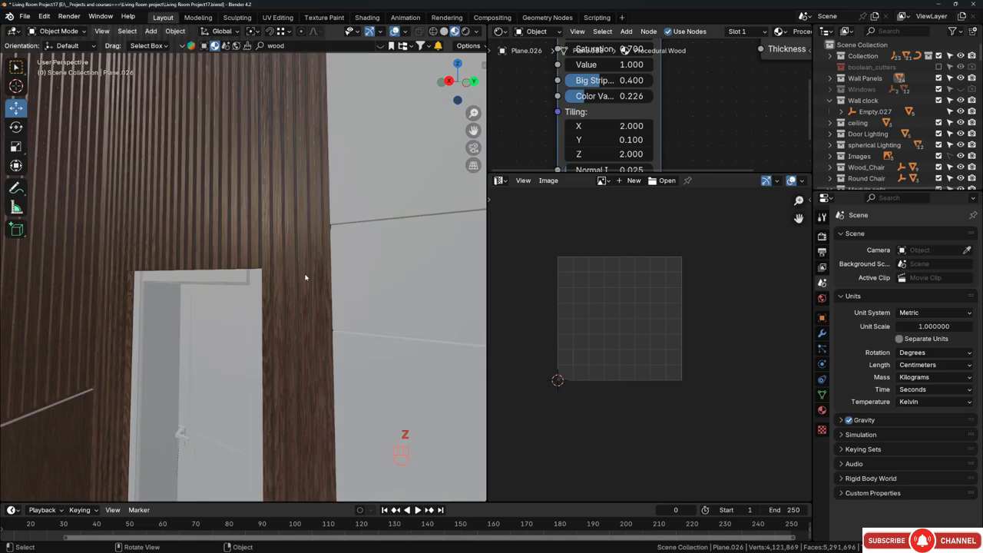
pyautogui.moveTo(303, 279)
pyautogui.mouseDown(button='middle')
pyautogui.moveTo(333, 279)
pyautogui.moveTo(263, 292)
pyautogui.mouseUp(button='middle')
# - Bring the reference board into view over the editors and examine the wall panel pictures
pyautogui.moveTo(982, 247); pyautogui.dragTo(712, 154, button='right')
pyautogui.scroll(-5, 579, 251)
pyautogui.scroll(5, 538, 231)
pyautogui.scroll(-5, 712, 153)
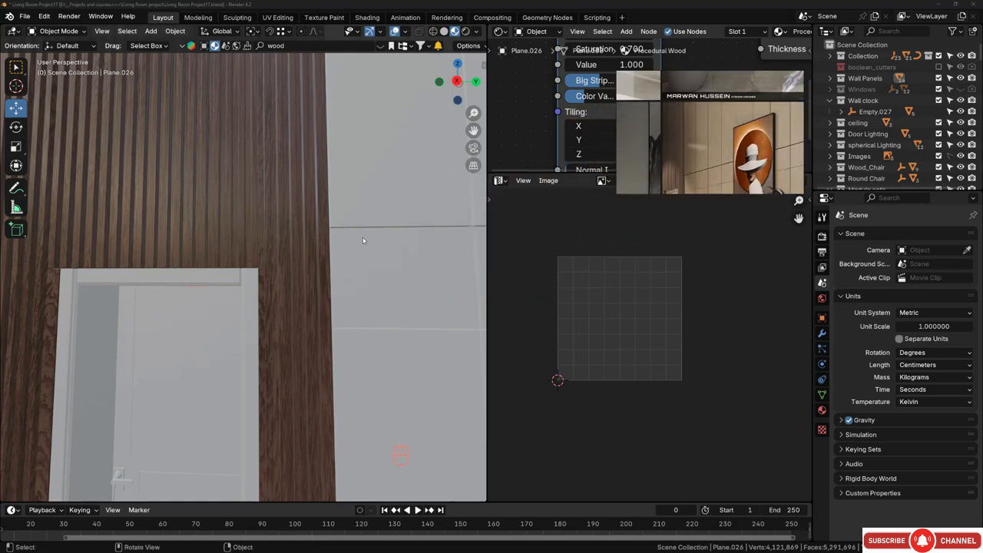
# - Select the large plain wall panel beside the slatted strip and isolate it in local view
pyautogui.moveTo(362, 238); pyautogui.dragTo(224, 190, button='middle')
pyautogui.click(226, 191)
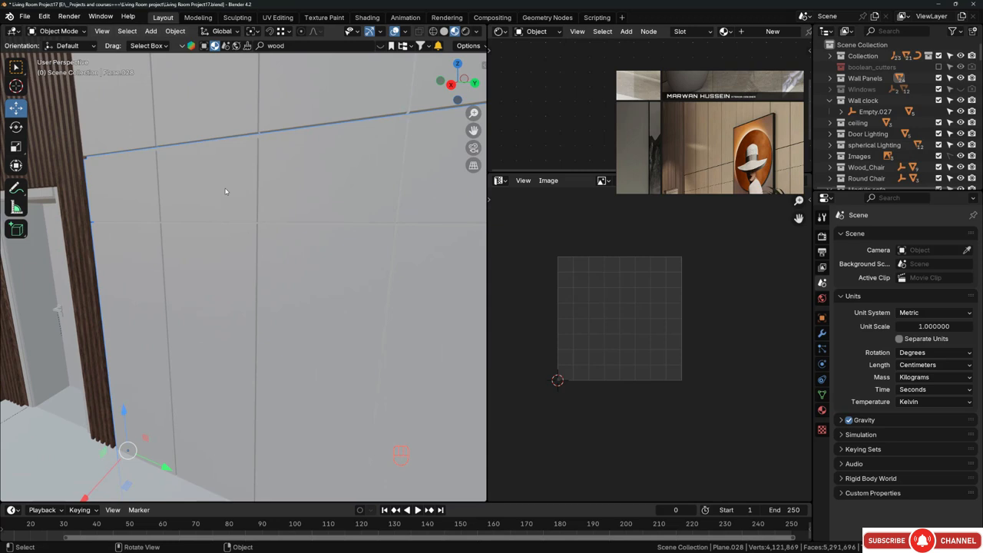
pyautogui.press('KP_Divide')
pyautogui.moveTo(150, 242); pyautogui.dragTo(188, 217, button='middle')
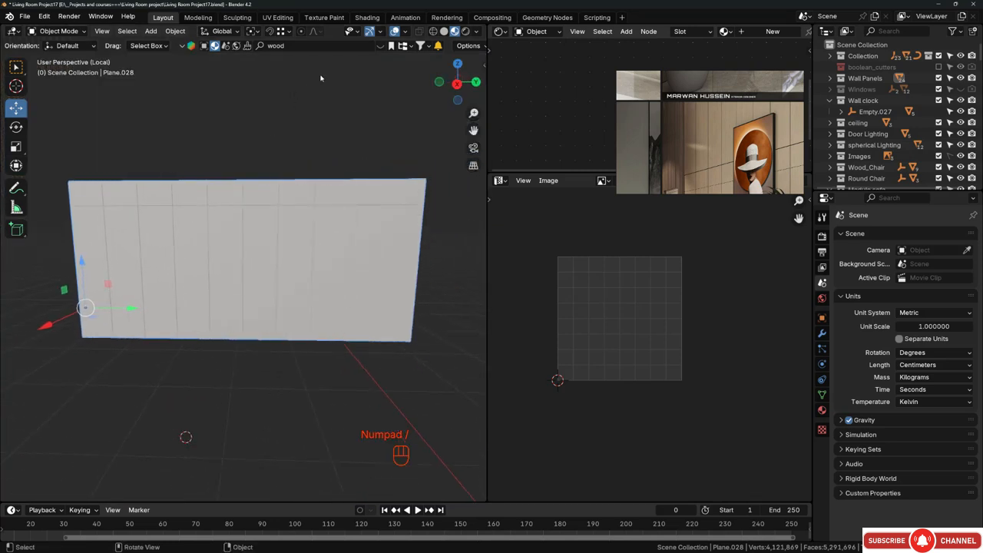
# - Show the asset library's wood materials and widen the 3D viewport so more of them fit
pyautogui.click(379, 46)
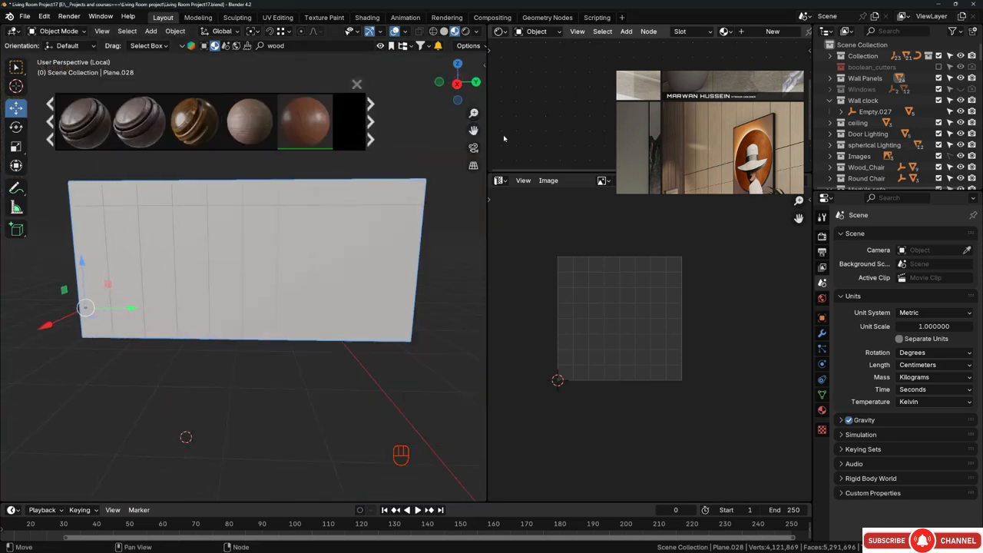
pyautogui.moveTo(485, 128); pyautogui.dragTo(693, 132)
pyautogui.moveTo(290, 112)
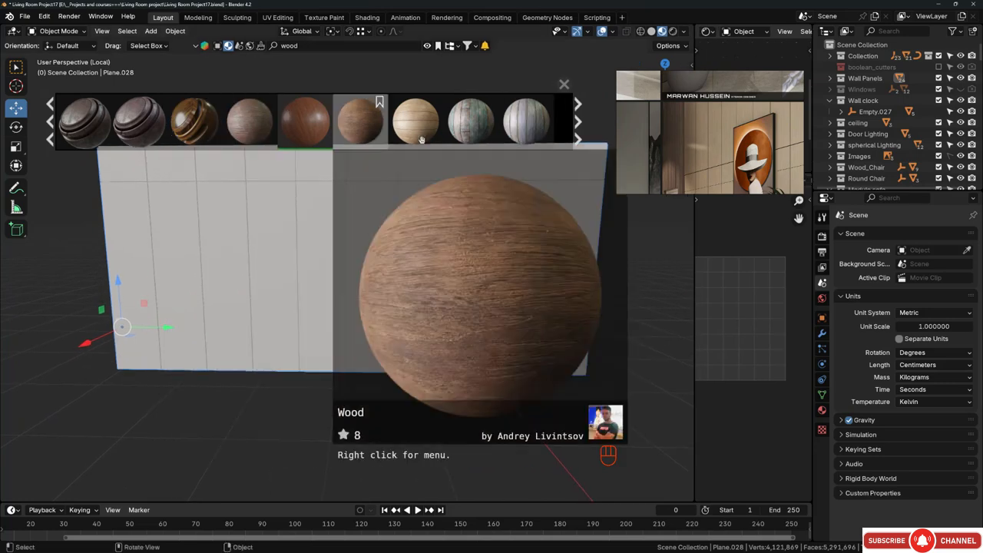
# - Apply the light Wood material by chroma 3D to the isolated wall panel and check it with nothing selected
pyautogui.click(579, 141)
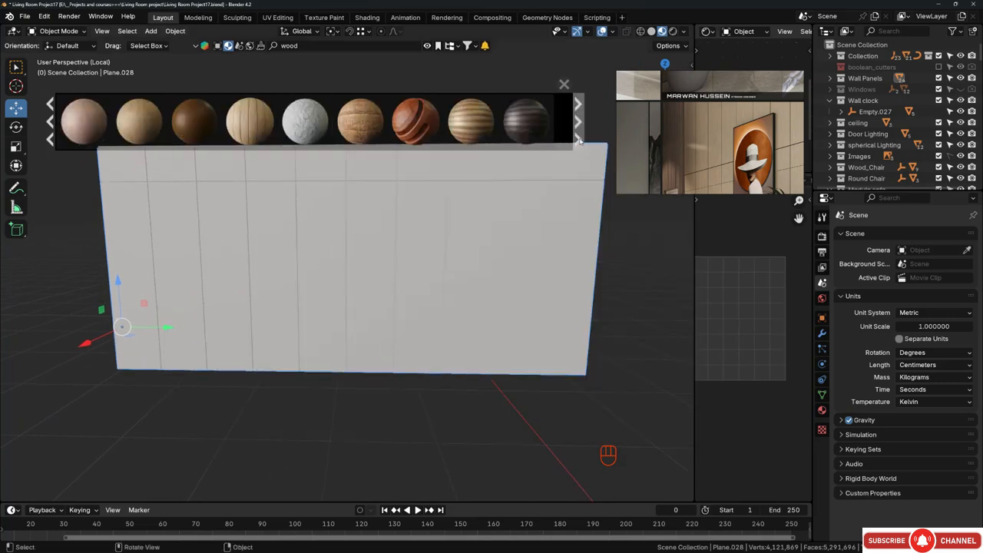
pyautogui.click(580, 140)
pyautogui.click(580, 141)
pyautogui.moveTo(62, 117)
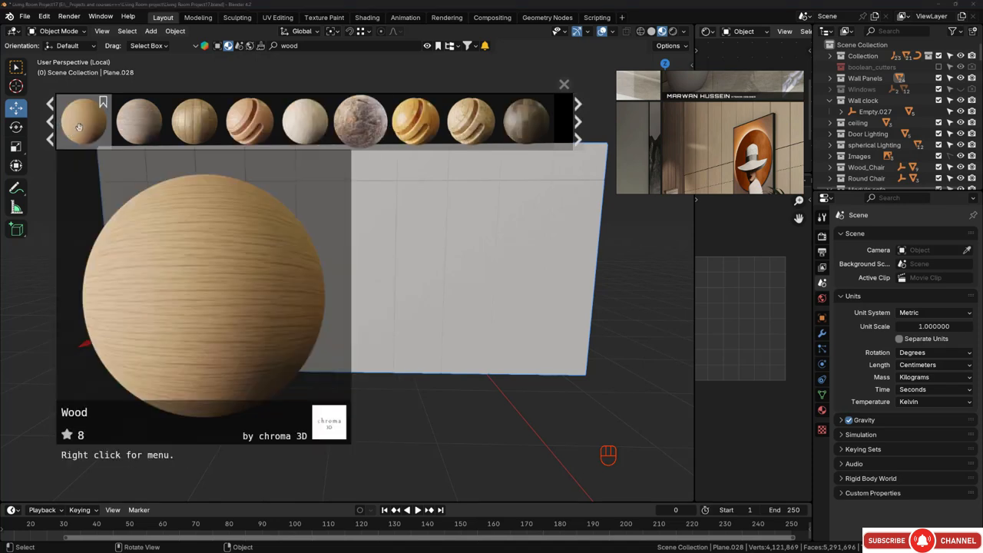
pyautogui.moveTo(77, 129); pyautogui.dragTo(212, 249)
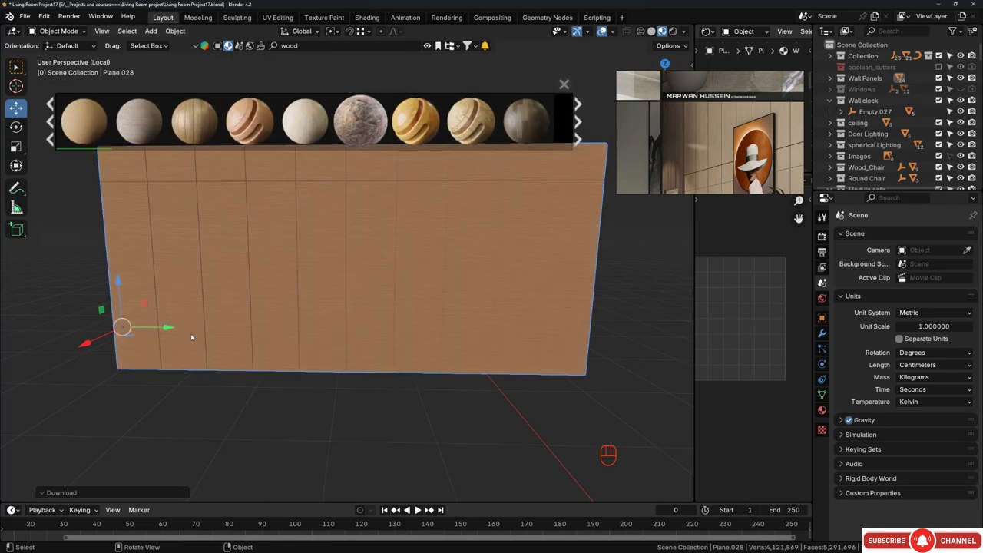
pyautogui.moveTo(386, 286); pyautogui.dragTo(275, 283, button='middle')
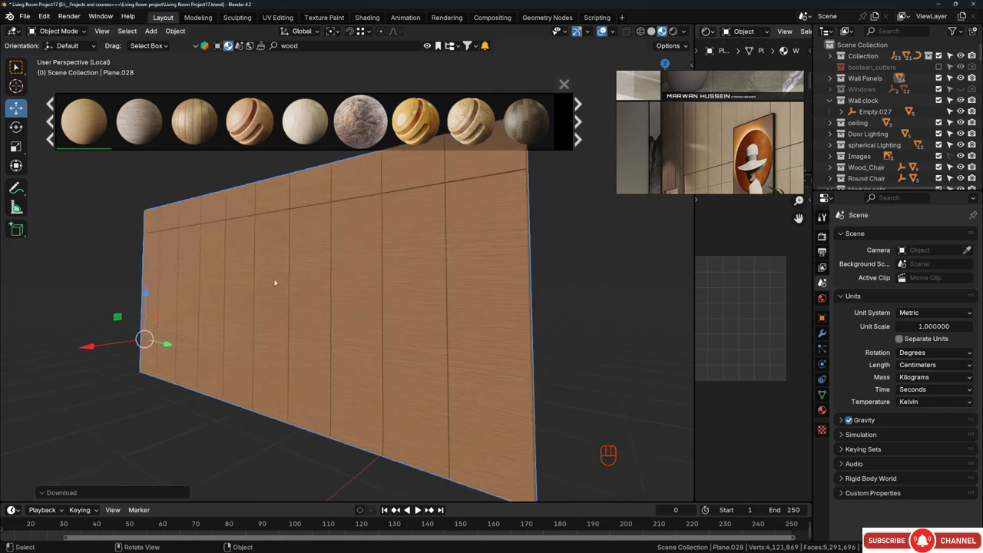
pyautogui.click(209, 185)
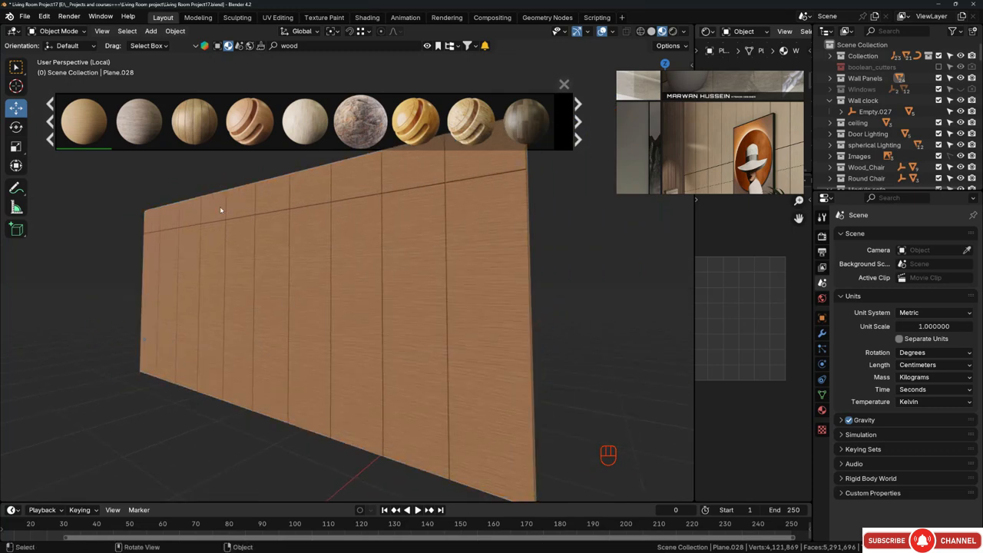
# - Browse back through the wood materials and apply the pale Wood by Share Textures to the wall panel
pyautogui.click(52, 129)
pyautogui.click(51, 129)
pyautogui.click(52, 131)
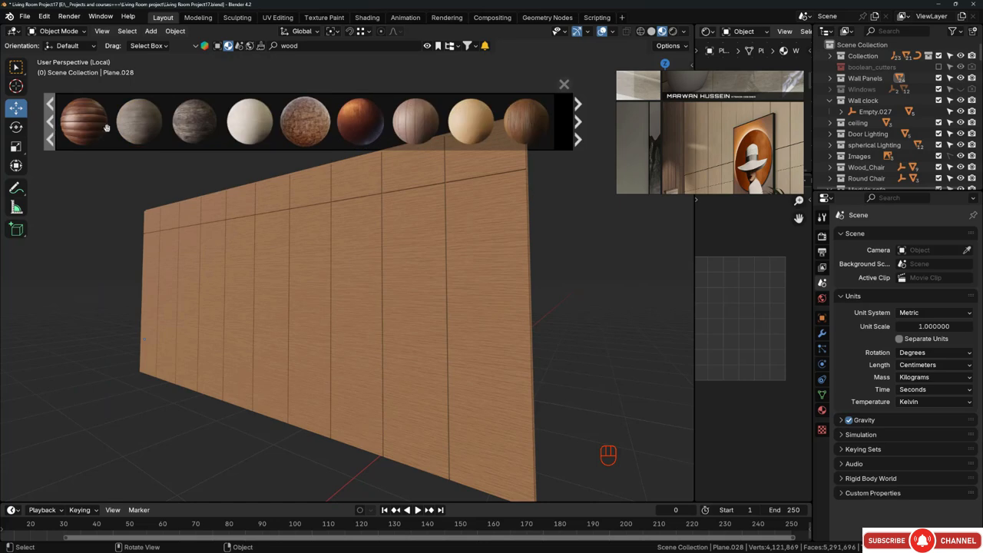
pyautogui.click(582, 121)
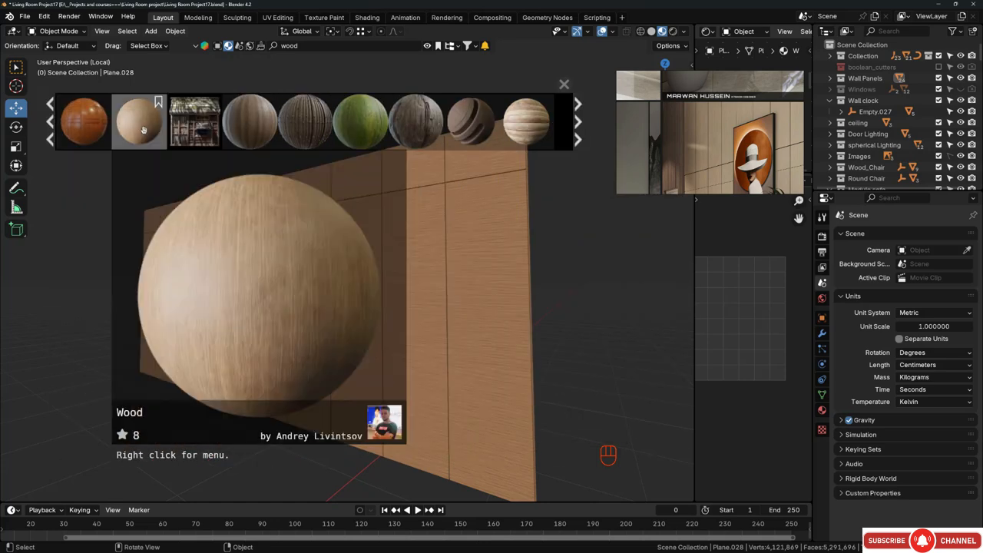
pyautogui.click(51, 121)
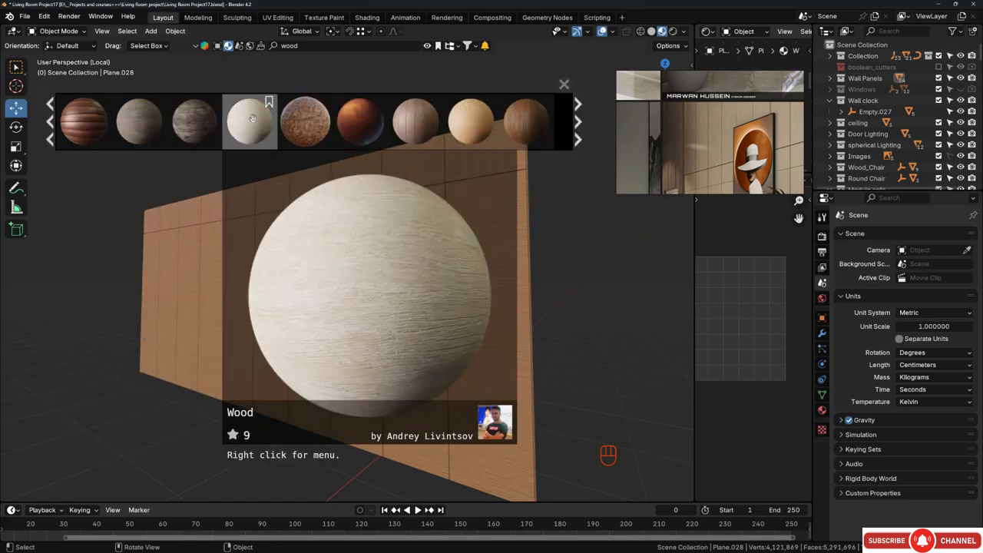
pyautogui.click(51, 129)
pyautogui.click(51, 129)
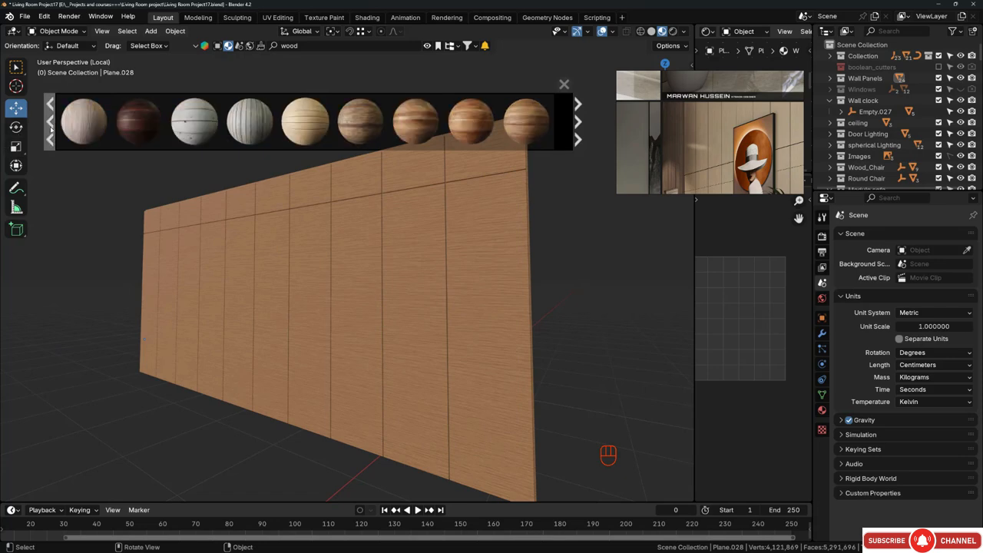
pyautogui.click(50, 129)
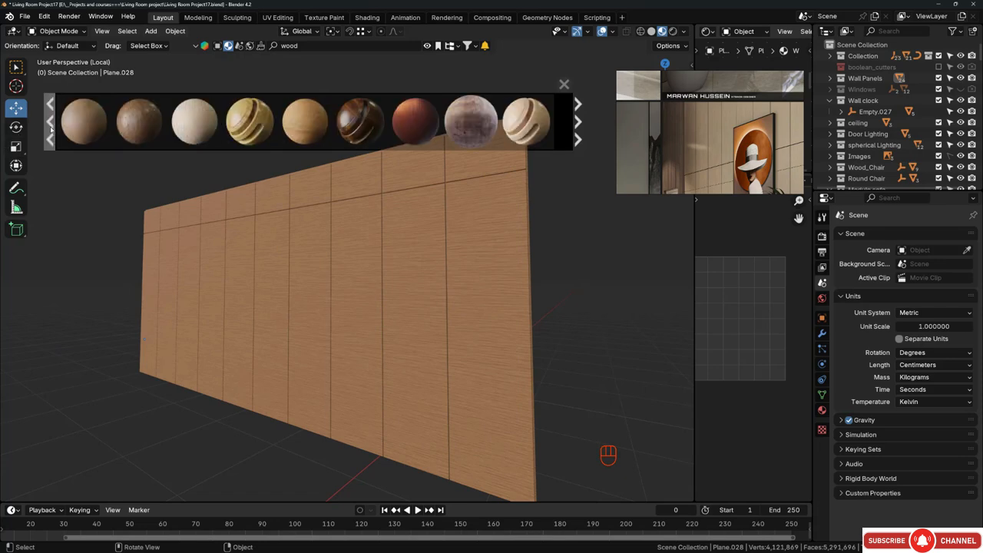
pyautogui.moveTo(520, 116)
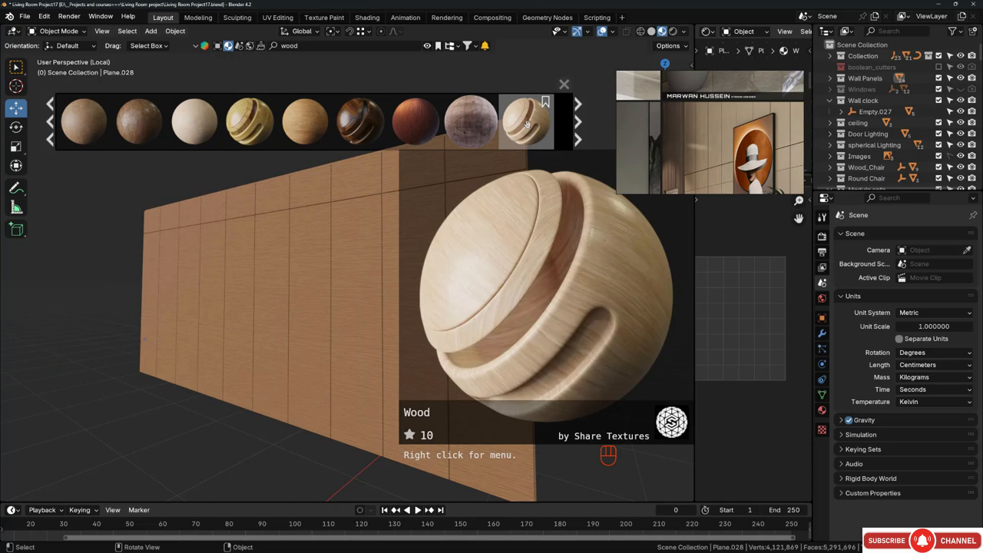
pyautogui.moveTo(526, 123); pyautogui.dragTo(372, 268)
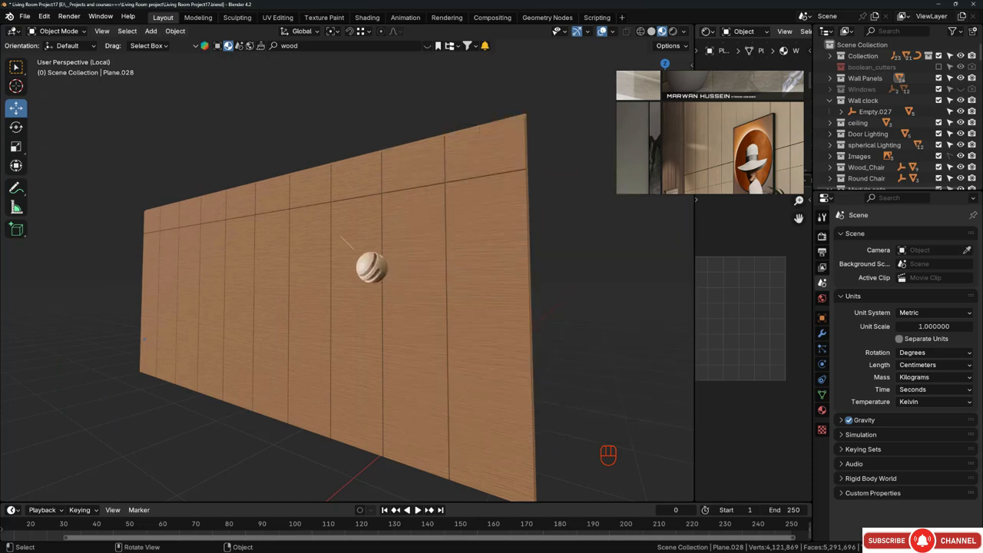
pyautogui.moveTo(341, 237); pyautogui.dragTo(339, 240)
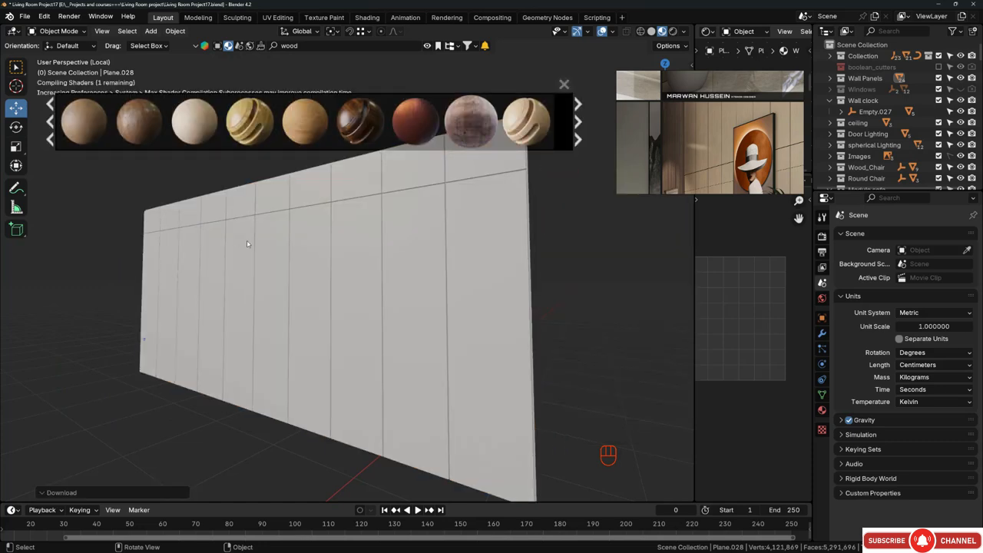
# - Compare the wall panel's wood grain with the material preview and the reference picture from several angles
pyautogui.moveTo(537, 111)
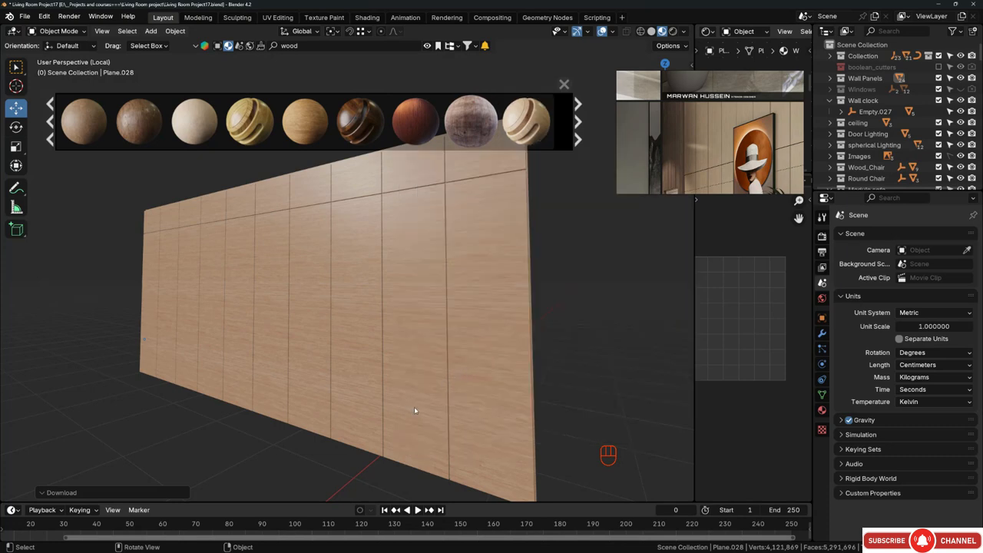
pyautogui.moveTo(407, 241); pyautogui.dragTo(420, 248, button='middle')
pyautogui.moveTo(528, 113)
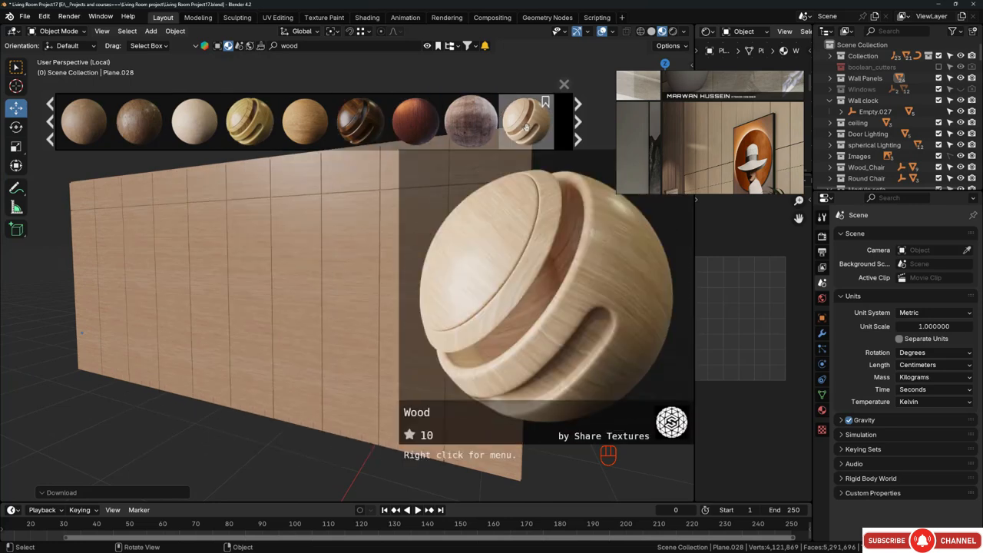
pyautogui.scroll(10, 461, 241)
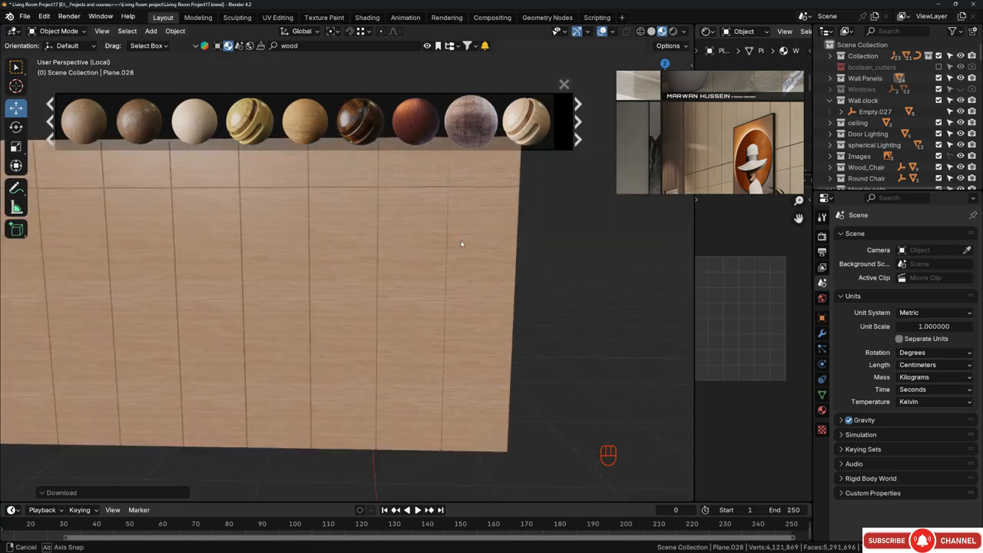
pyautogui.moveTo(360, 248); pyautogui.dragTo(351, 241, button='middle')
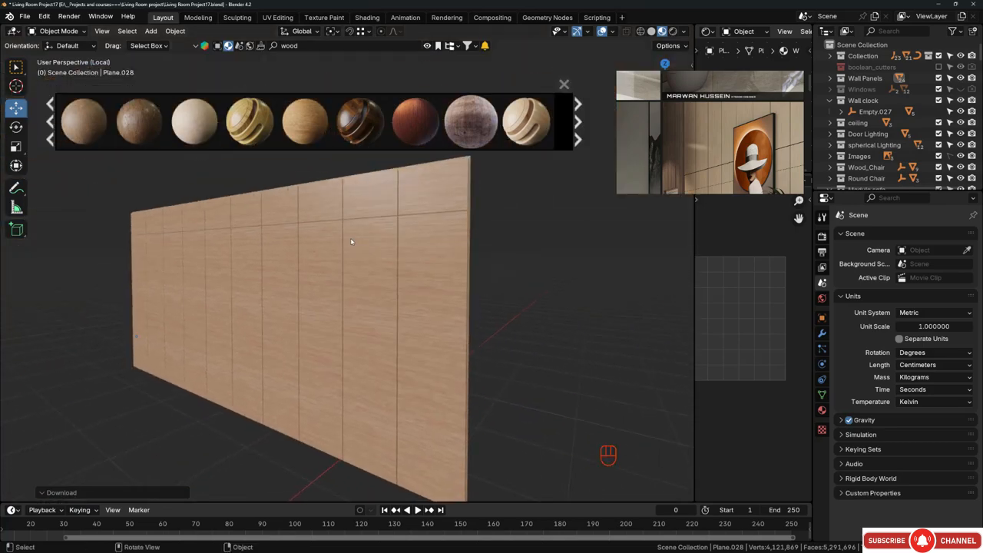
# - Move the reference board off the editors and enlarge the shader editor beside the wall panel
pyautogui.moveTo(738, 164); pyautogui.dragTo(582, 124, button='right')
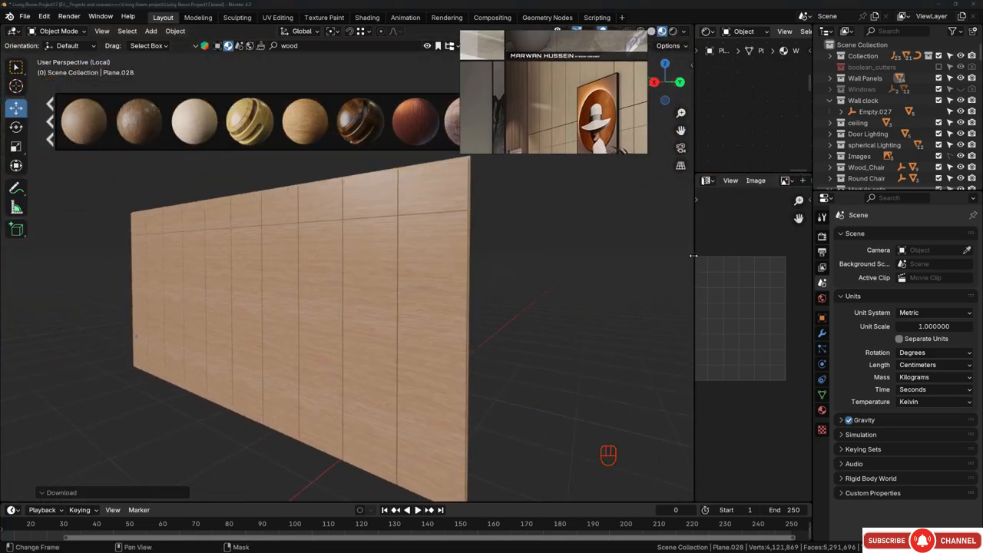
pyautogui.moveTo(693, 255); pyautogui.dragTo(444, 256)
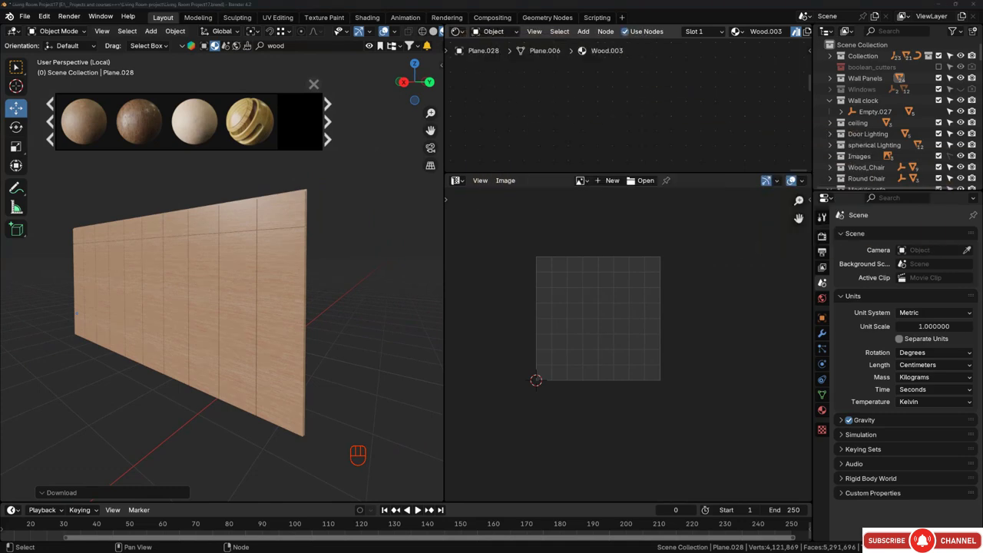
pyautogui.moveTo(538, 176); pyautogui.dragTo(538, 412)
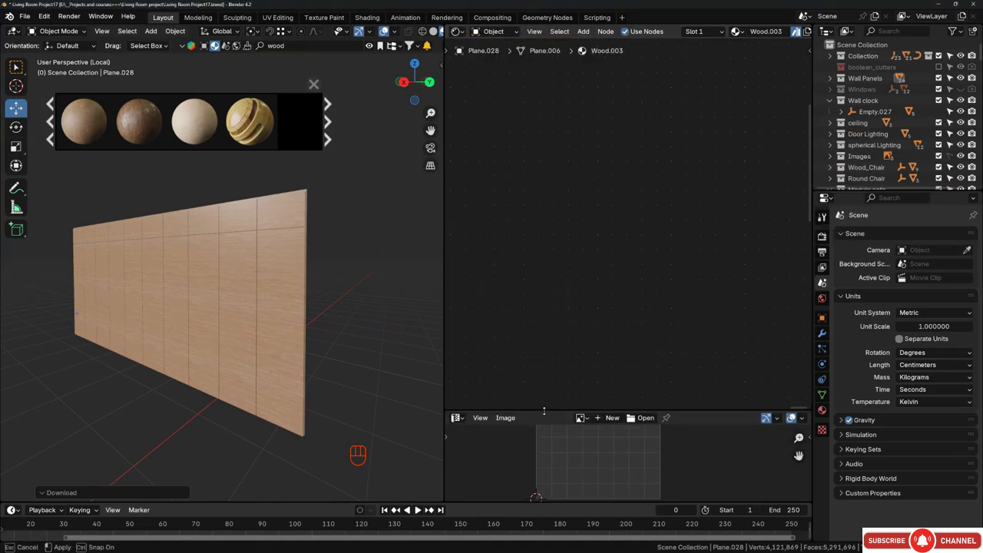
pyautogui.scroll(5, 244, 302)
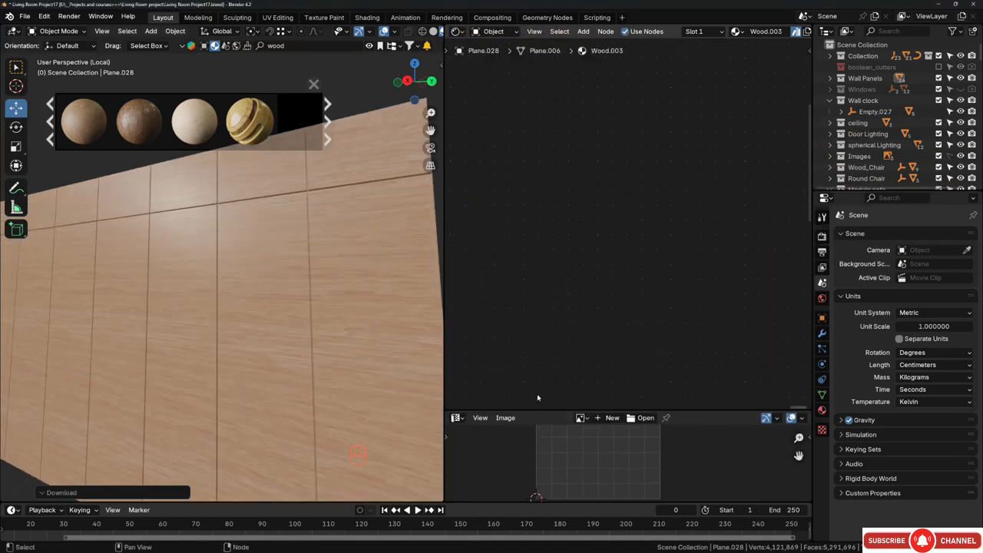
pyautogui.moveTo(250, 248); pyautogui.dragTo(314, 214, button='middle')
pyautogui.scroll(-7, 197, 259)
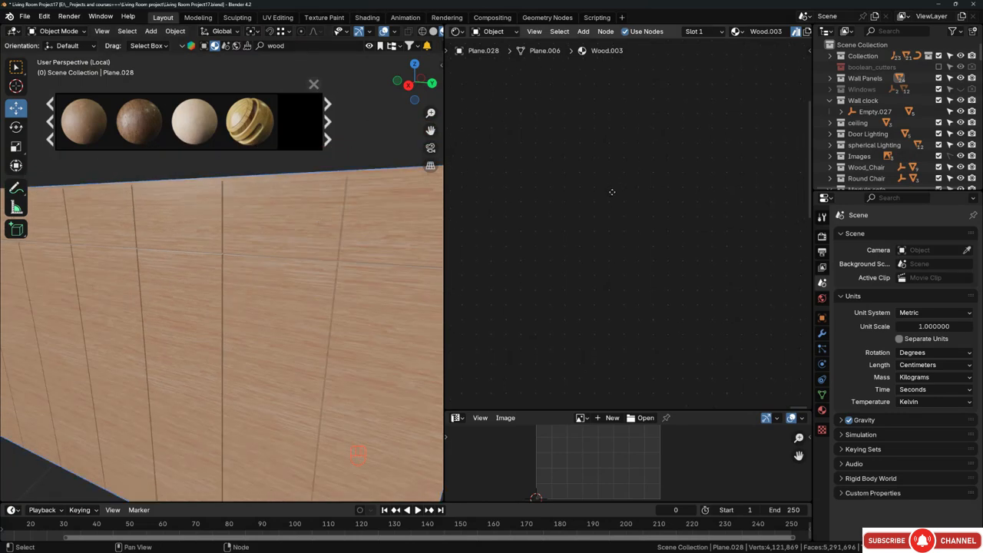
# - Set the Z rotation of the wood material's Mapping node to 90° so the grain runs vertically on the panel
pyautogui.press('Home')
pyautogui.scroll(8, 622, 184)
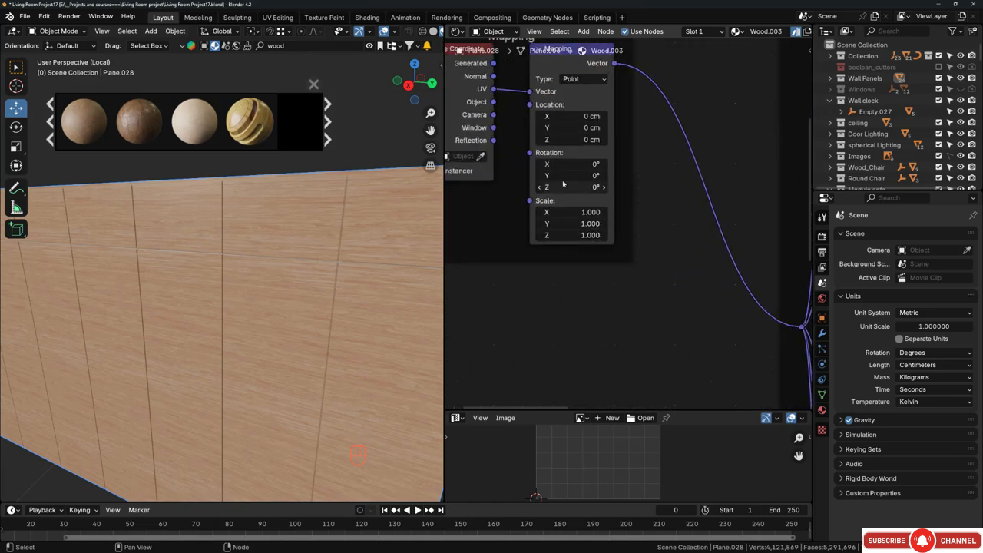
pyautogui.moveTo(572, 186); pyautogui.dragTo(593, 186)
pyautogui.rightClick(562, 187)
pyautogui.click(562, 187)
pyautogui.write('90')
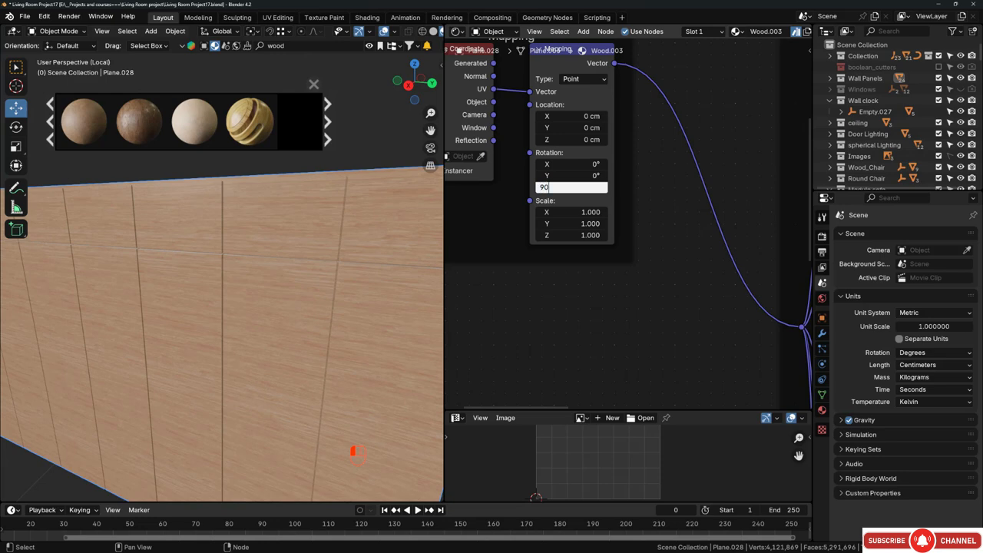
pyautogui.press('Return')
pyautogui.scroll(-4, 202, 202)
pyautogui.moveTo(232, 293); pyautogui.dragTo(285, 246, button='middle')
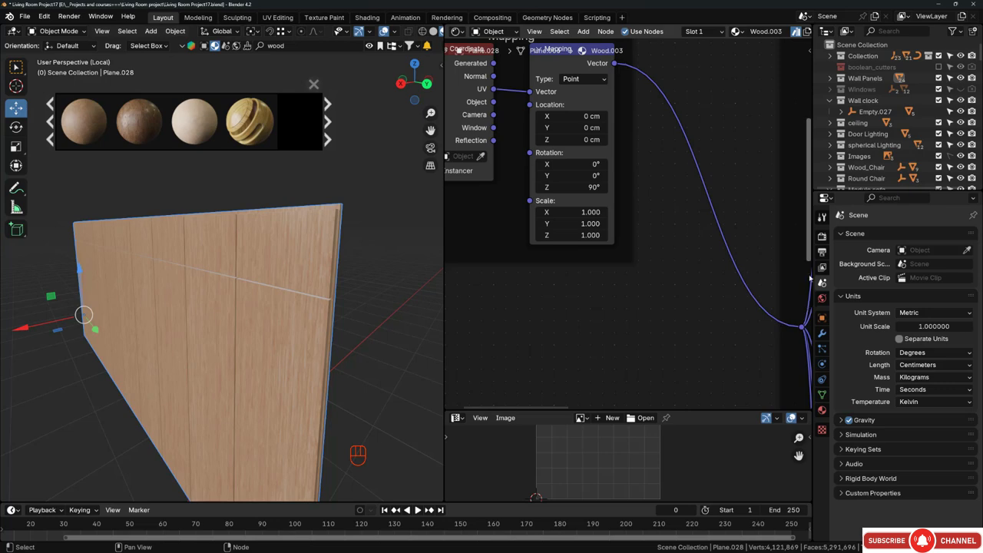
# - Add a second material slot to the wall panel and fill it with the existing Wood.003 material
pyautogui.scroll(5, 164, 266)
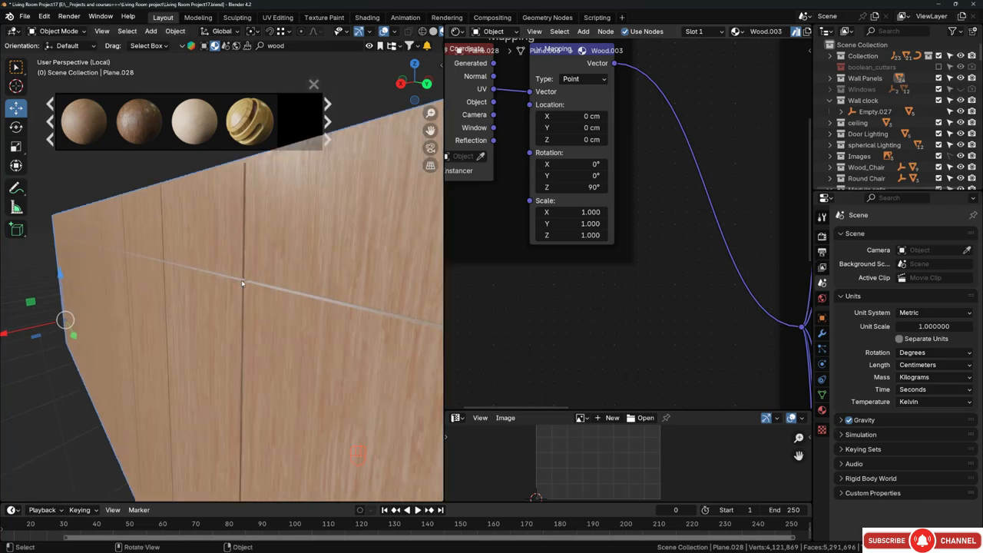
pyautogui.click(822, 410)
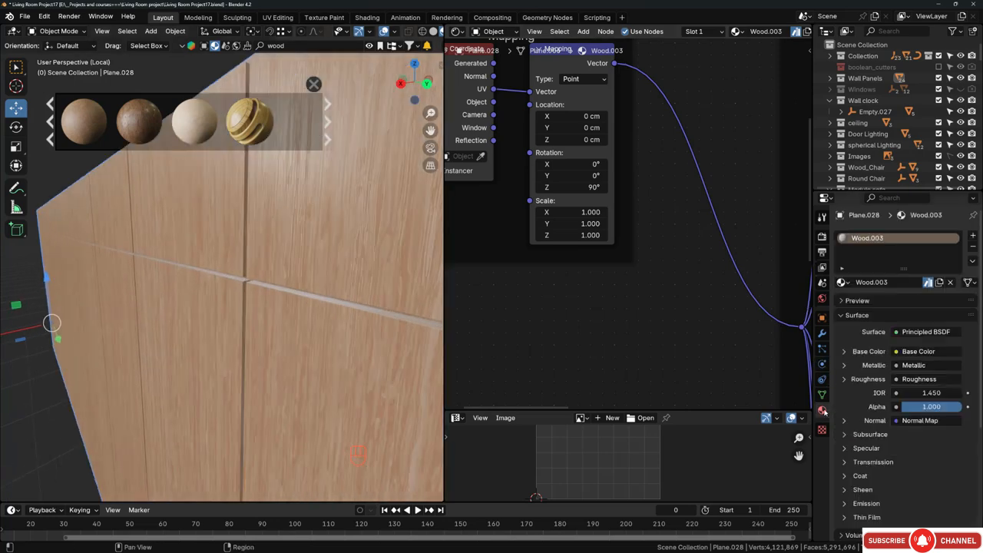
pyautogui.click(973, 237)
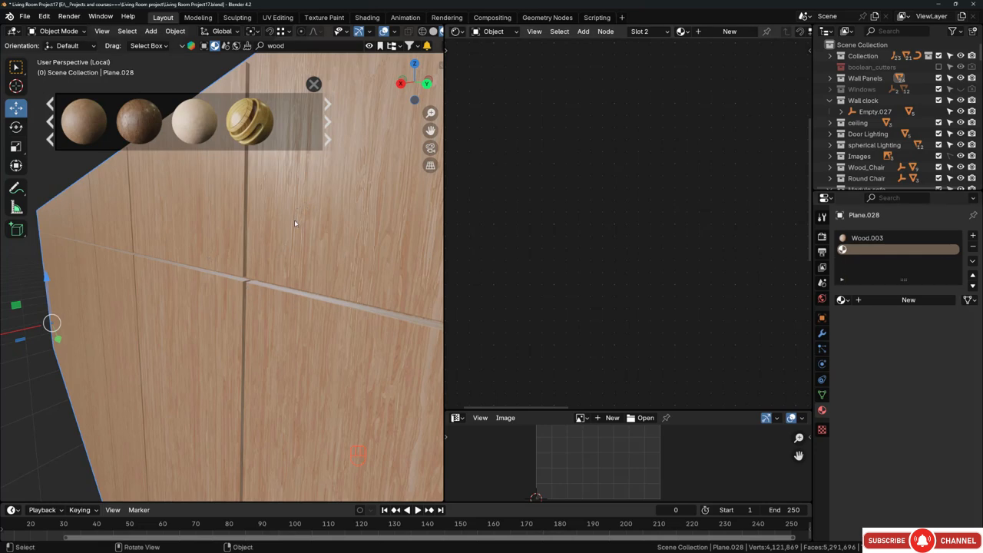
pyautogui.click(842, 300)
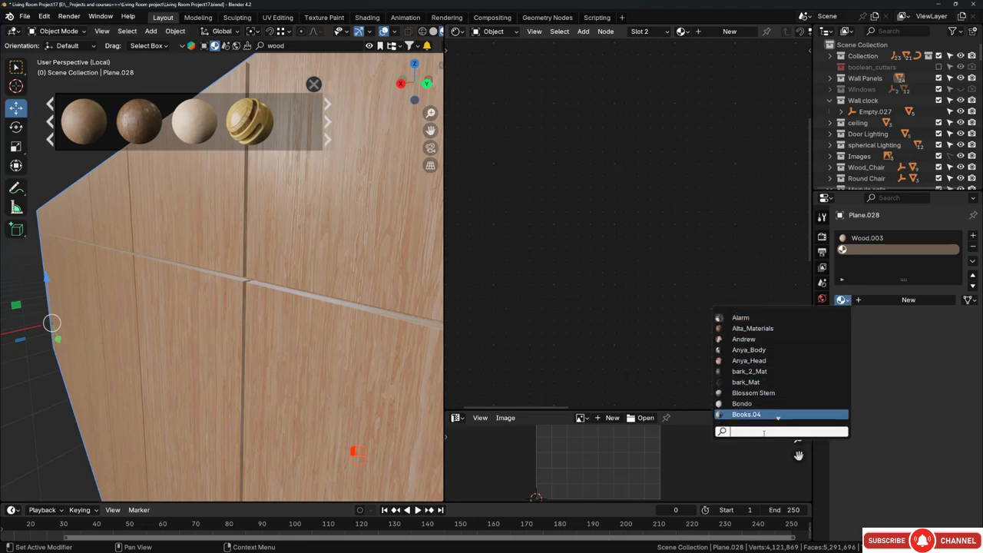
pyautogui.write('wood')
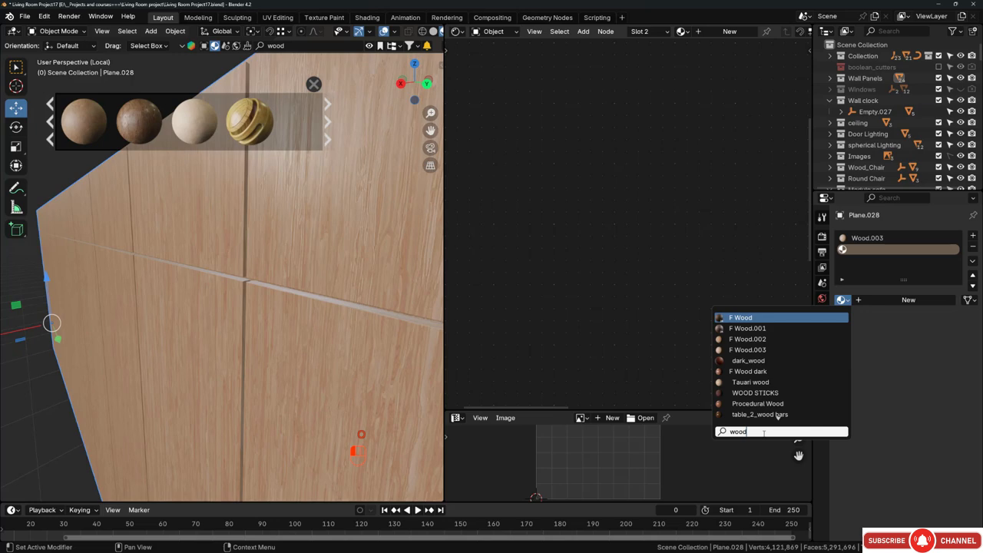
pyautogui.write('.')
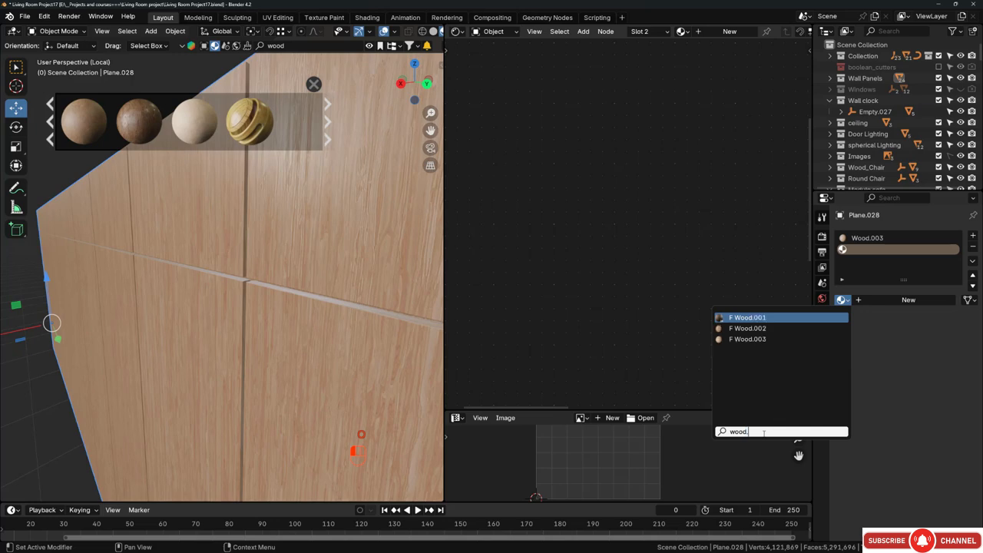
pyautogui.press('Down')
pyautogui.press('Down')
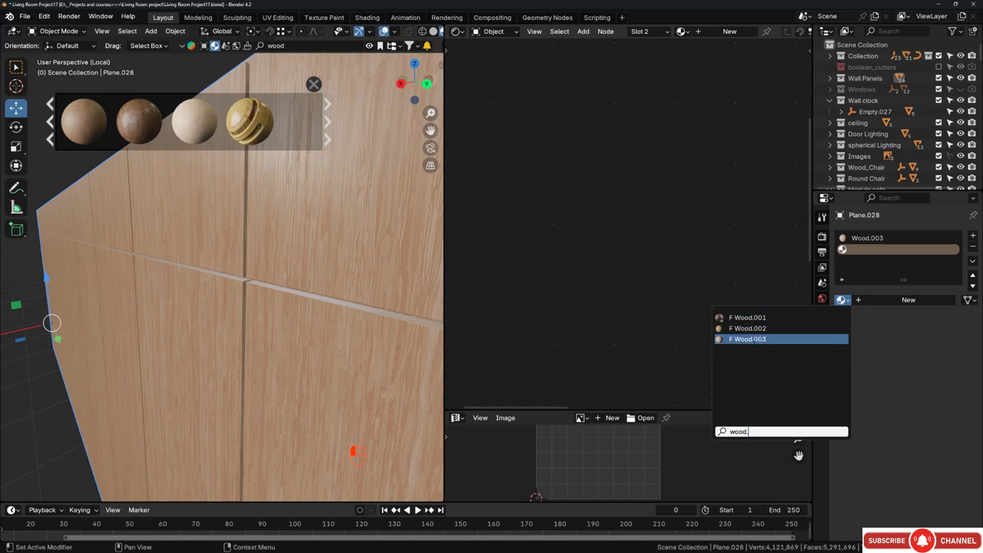
pyautogui.press('Up')
pyautogui.press('Up')
pyautogui.press('Up')
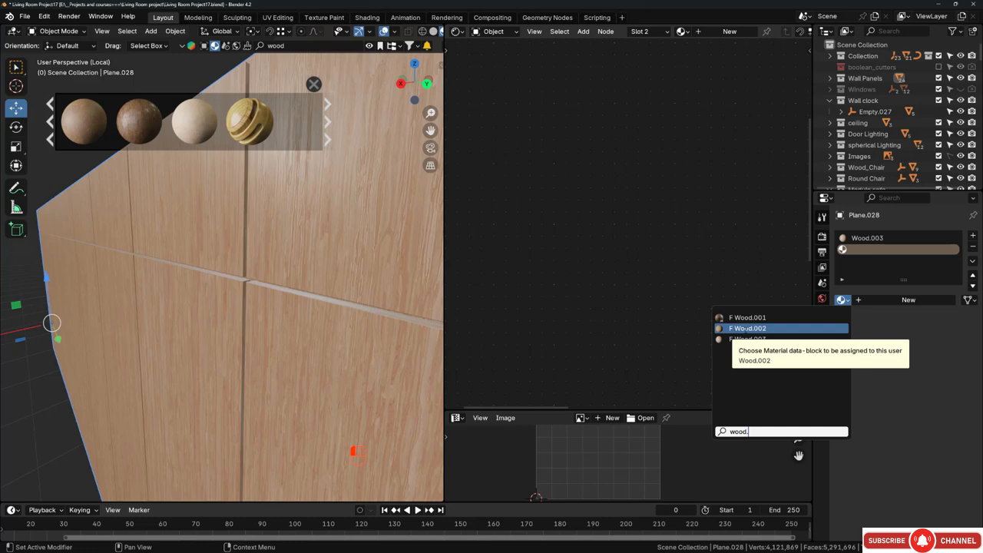
pyautogui.click(746, 339)
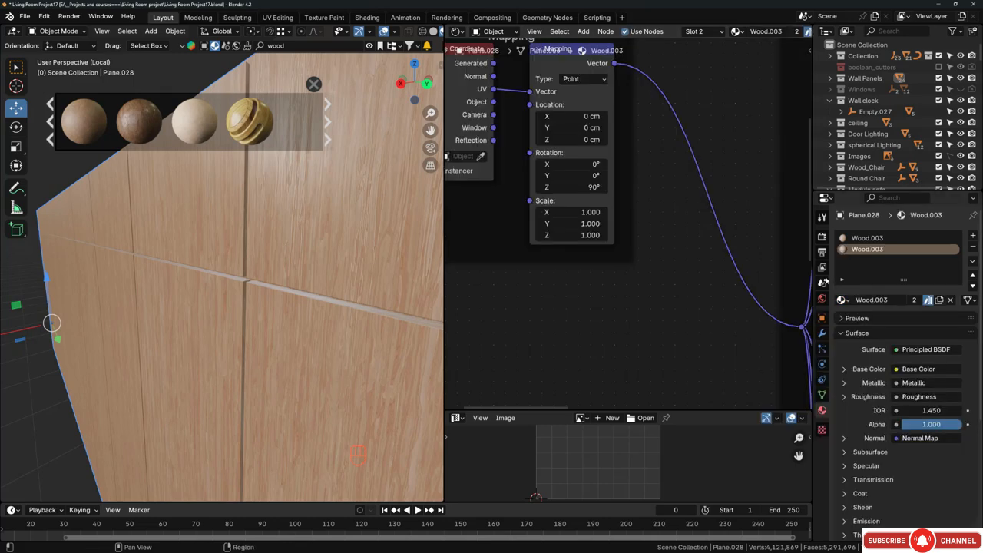
# - Make the second slot's wood material a single-user copy, independent of the first slot
pyautogui.scroll(-3, 657, 252)
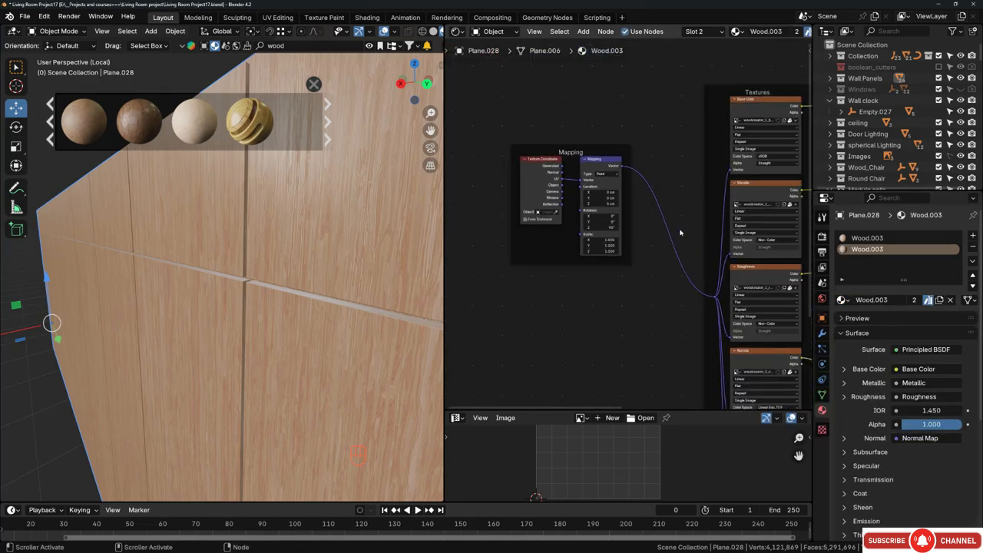
pyautogui.press('Home')
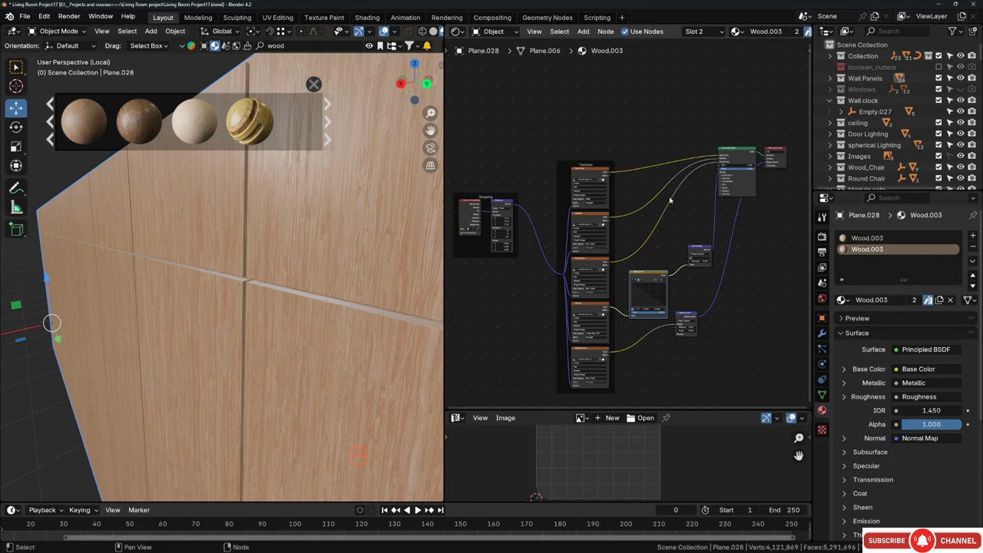
pyautogui.scroll(3, 666, 187)
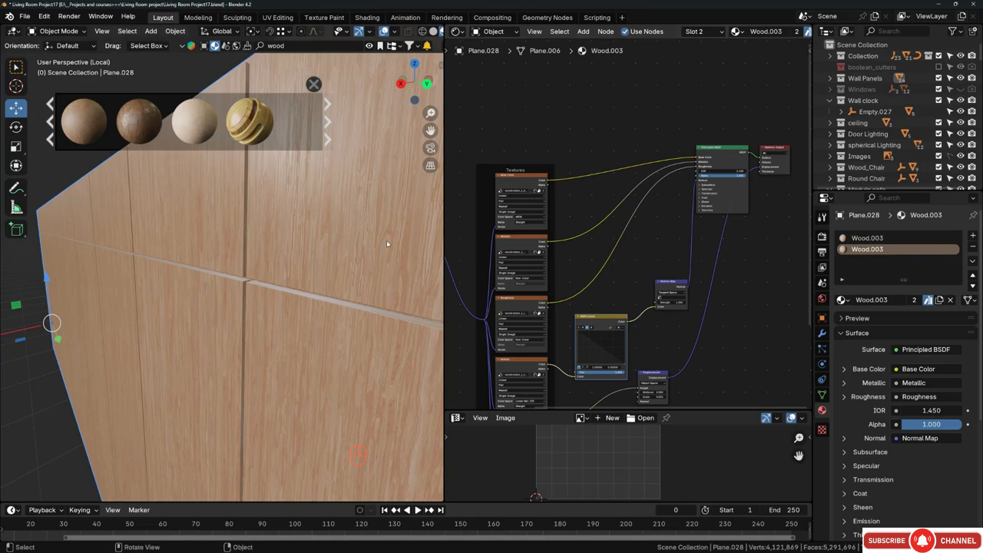
pyautogui.moveTo(271, 250); pyautogui.dragTo(300, 212, button='middle')
pyautogui.click(871, 238)
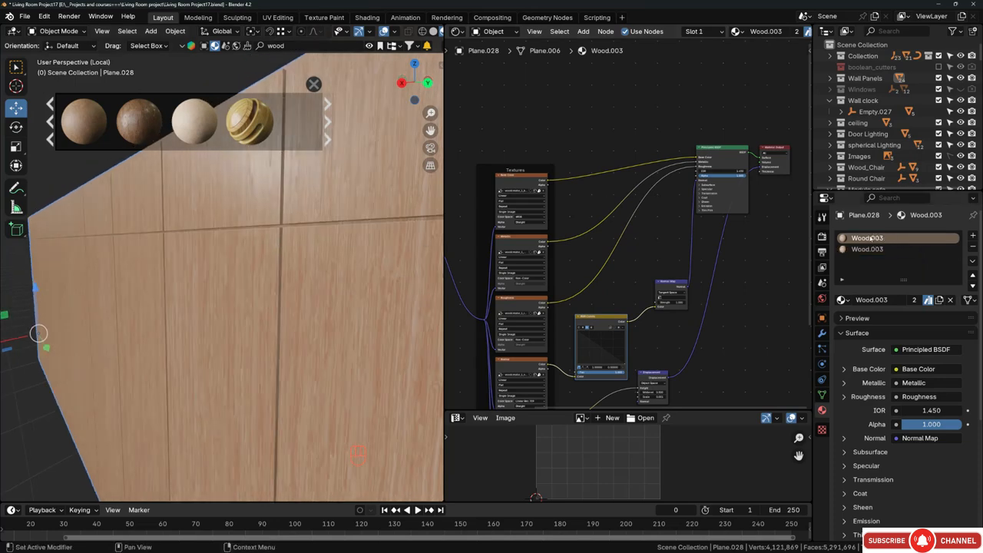
pyautogui.click(877, 249)
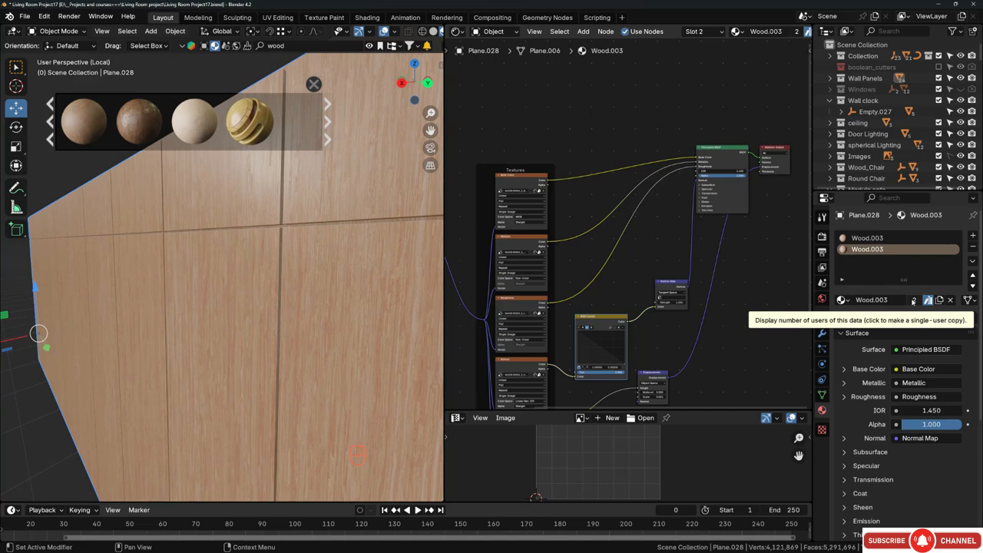
pyautogui.click(913, 300)
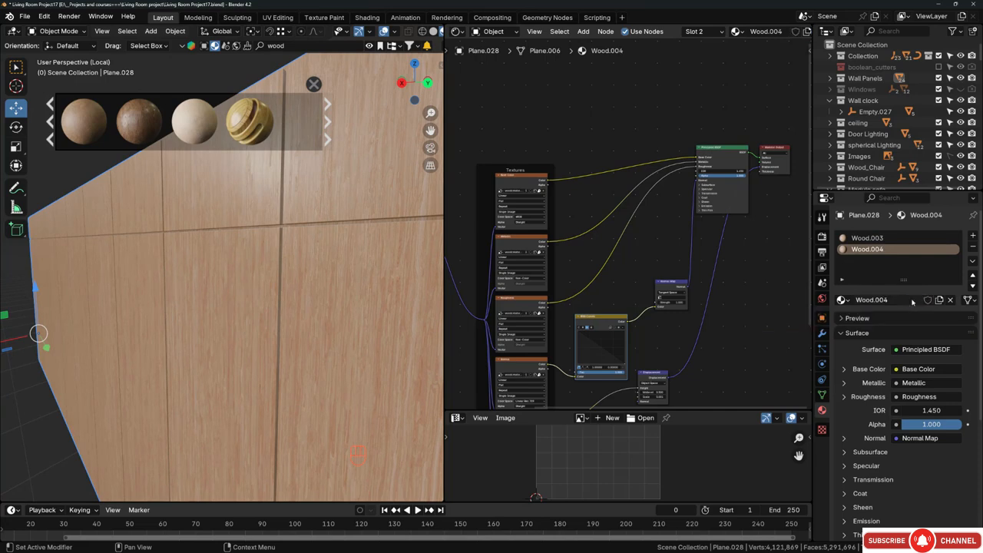
# - Rename the copied material in the second slot to Wood_Dark.004
pyautogui.doubleClick(867, 253)
pyautogui.click(868, 249)
pyautogui.write('_Dark')
pyautogui.press('Return')
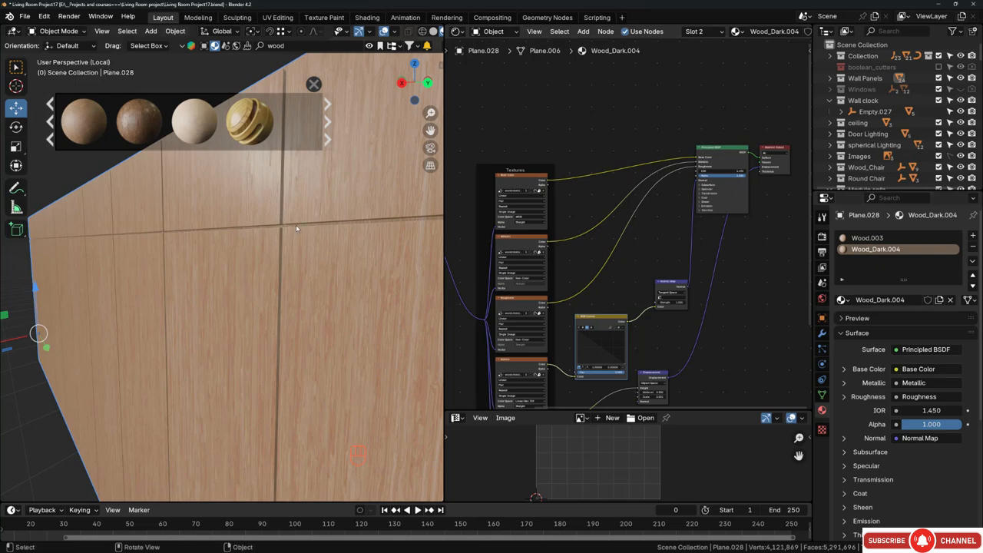
# - Switch the viewport to solid shading with the whole wall panel in view
pyautogui.scroll(-6, 297, 228)
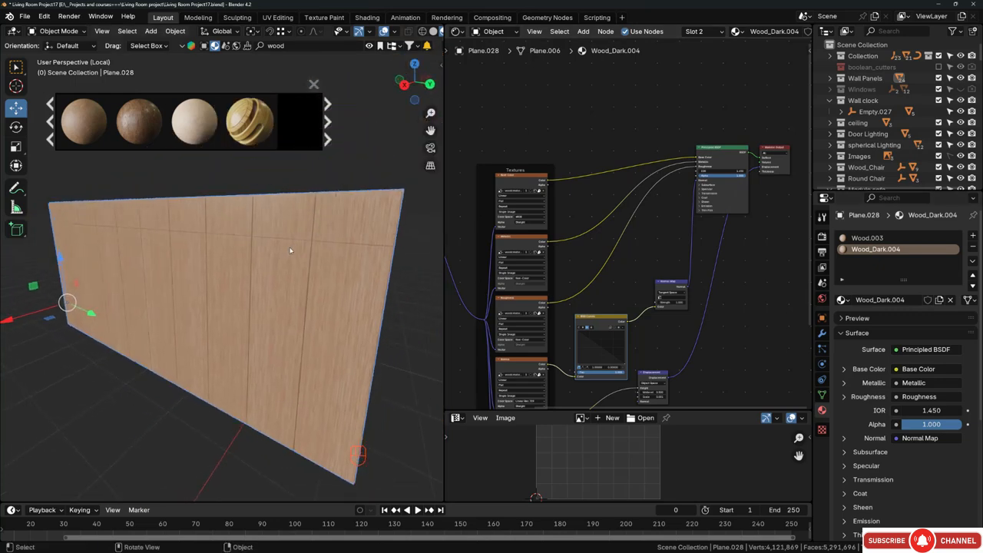
pyautogui.press('z')
pyautogui.click(384, 229)
pyautogui.moveTo(335, 253); pyautogui.dragTo(263, 251, button='middle')
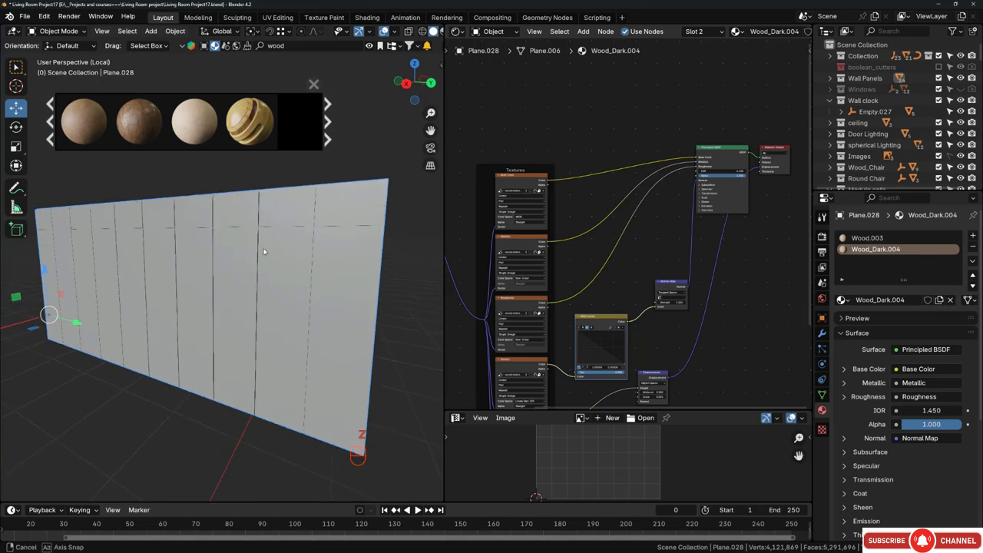
# - Enter Edit Mode on the wall panel and select every front plank face in the lower row
pyautogui.press('Tab')
pyautogui.click(328, 293)
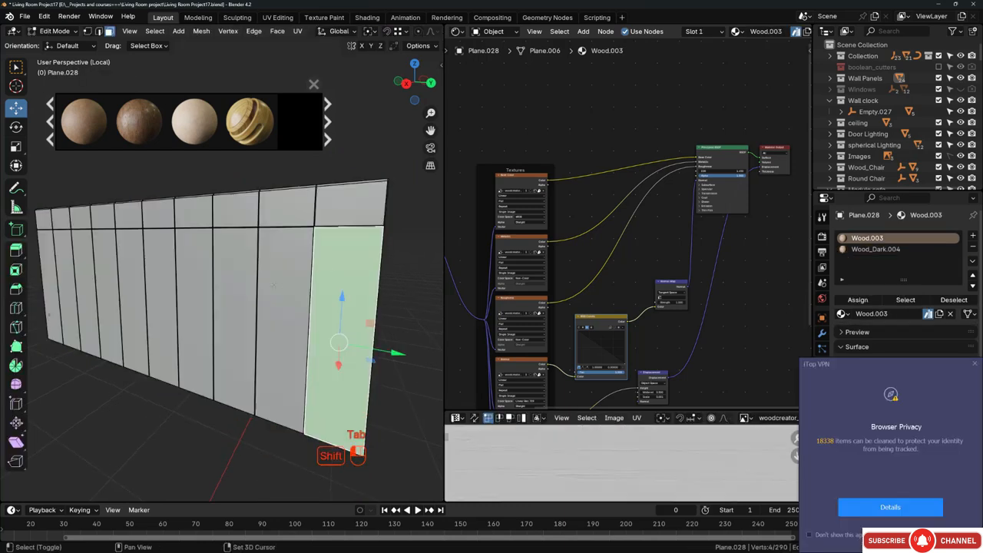
pyautogui.keyDown('shift'); pyautogui.click(284, 299); pyautogui.keyUp('shift')
pyautogui.keyDown('shift'); pyautogui.click(237, 300); pyautogui.keyUp('shift')
pyautogui.keyDown('shift'); pyautogui.click(197, 299); pyautogui.keyUp('shift')
pyautogui.keyDown('shift'); pyautogui.click(161, 296); pyautogui.keyUp('shift')
pyautogui.keyDown('shift'); pyautogui.click(129, 291); pyautogui.keyUp('shift')
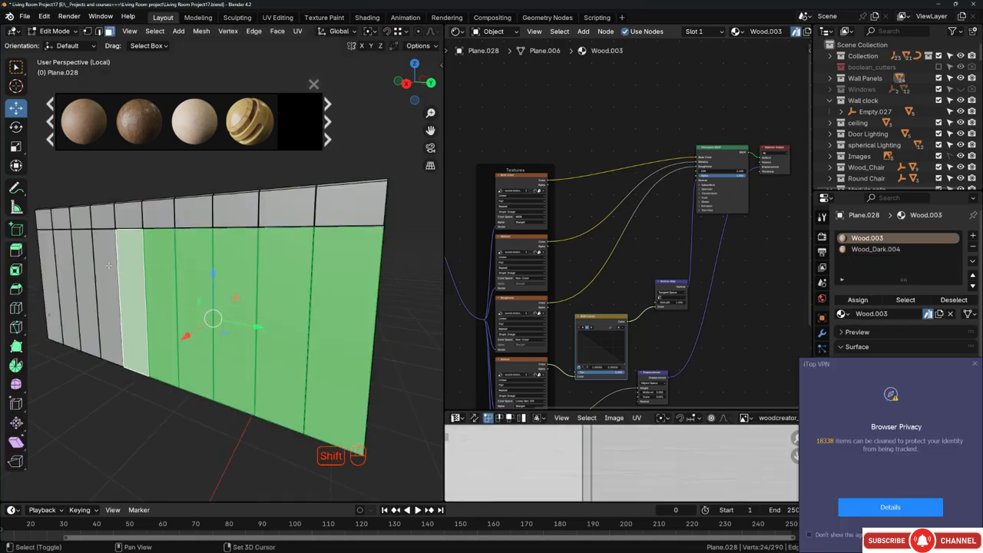
pyautogui.keyDown('shift'); pyautogui.click(102, 266); pyautogui.keyUp('shift')
pyautogui.keyDown('shift'); pyautogui.click(83, 266); pyautogui.keyUp('shift')
pyautogui.keyDown('shift'); pyautogui.click(65, 267); pyautogui.keyUp('shift')
pyautogui.keyDown('shift'); pyautogui.click(47, 246); pyautogui.keyUp('shift')
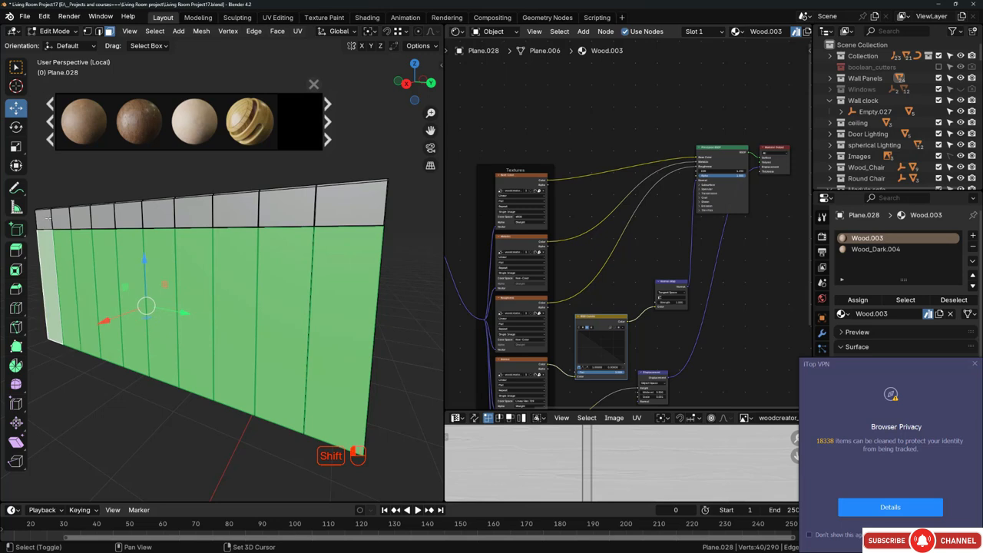
# - Add every front plank face in the panel's upper row to the selection
pyautogui.keyDown('shift'); pyautogui.click(48, 218); pyautogui.keyUp('shift')
pyautogui.keyDown('shift'); pyautogui.click(61, 217); pyautogui.keyUp('shift')
pyautogui.keyDown('shift'); pyautogui.click(80, 216); pyautogui.keyUp('shift')
pyautogui.keyDown('shift'); pyautogui.click(103, 215); pyautogui.keyUp('shift')
pyautogui.keyDown('shift'); pyautogui.click(128, 212); pyautogui.keyUp('shift')
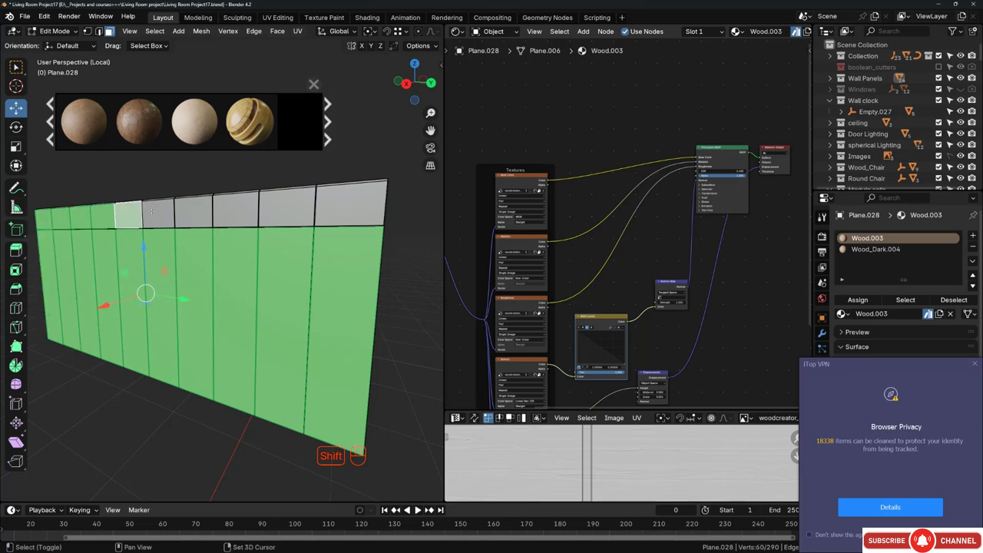
pyautogui.keyDown('shift'); pyautogui.click(158, 212); pyautogui.keyUp('shift')
pyautogui.keyDown('shift'); pyautogui.click(195, 211); pyautogui.keyUp('shift')
pyautogui.keyDown('shift'); pyautogui.click(236, 209); pyautogui.keyUp('shift')
pyautogui.keyDown('shift'); pyautogui.click(288, 208); pyautogui.keyUp('shift')
pyautogui.keyDown('shift'); pyautogui.click(332, 207); pyautogui.keyUp('shift')
pyautogui.moveTo(332, 208); pyautogui.dragTo(284, 242, button='middle')
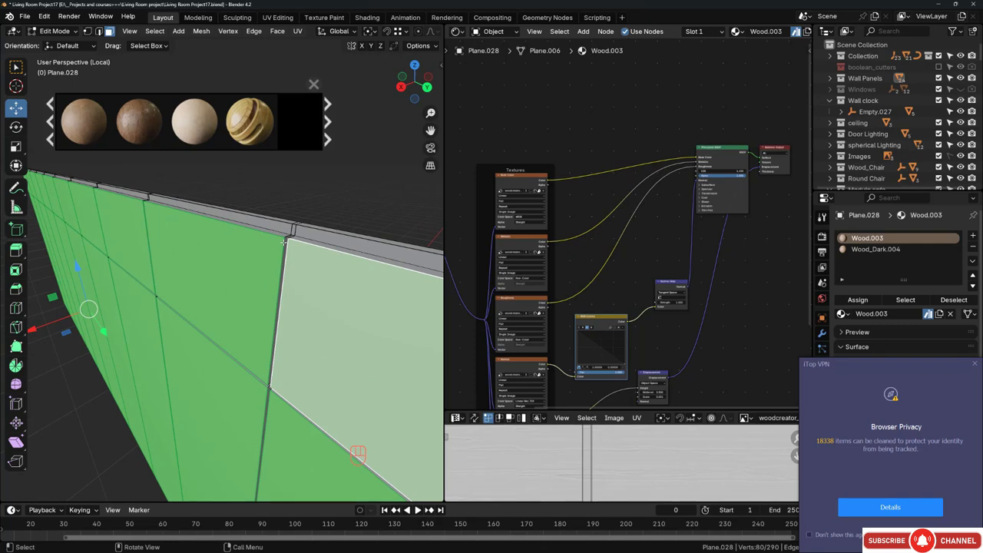
# - Invert the face selection so only the panel's grooves and outer edges are selected
pyautogui.hotkey('ctrl', 'i')
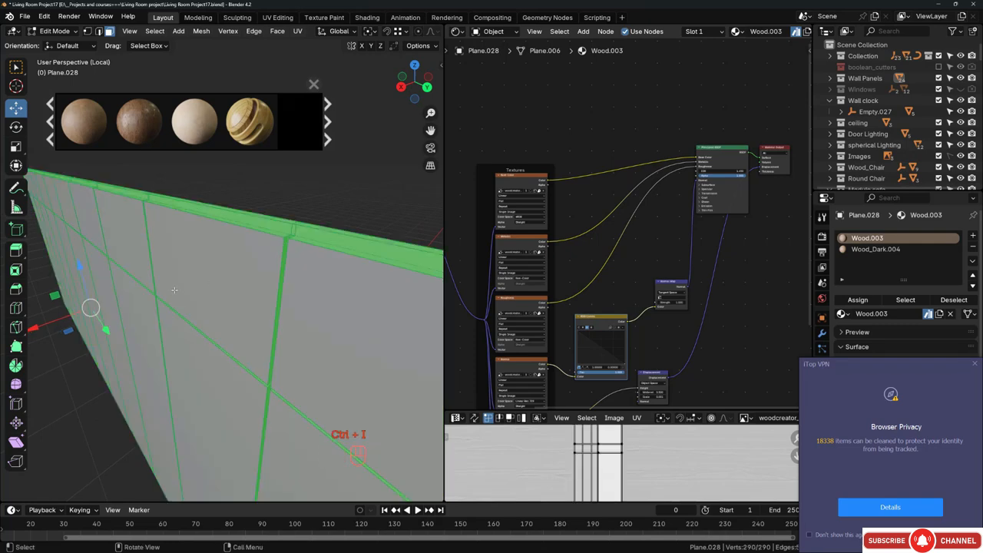
pyautogui.scroll(-5, 174, 290)
pyautogui.moveTo(175, 290); pyautogui.dragTo(201, 289, button='middle')
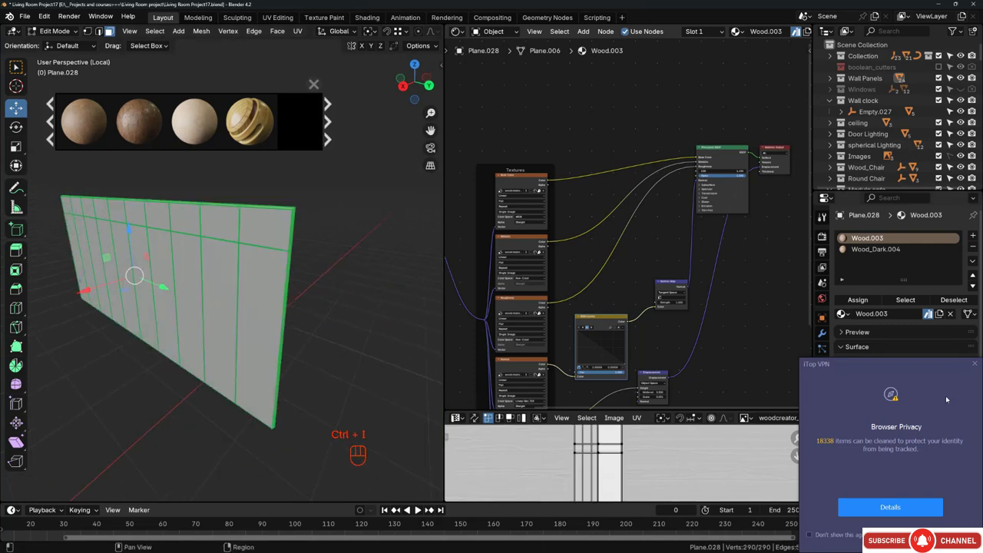
# - Dismiss the VPN notification and assign the Wood_Dark.004 material to the selected groove and edge faces
pyautogui.click(975, 364)
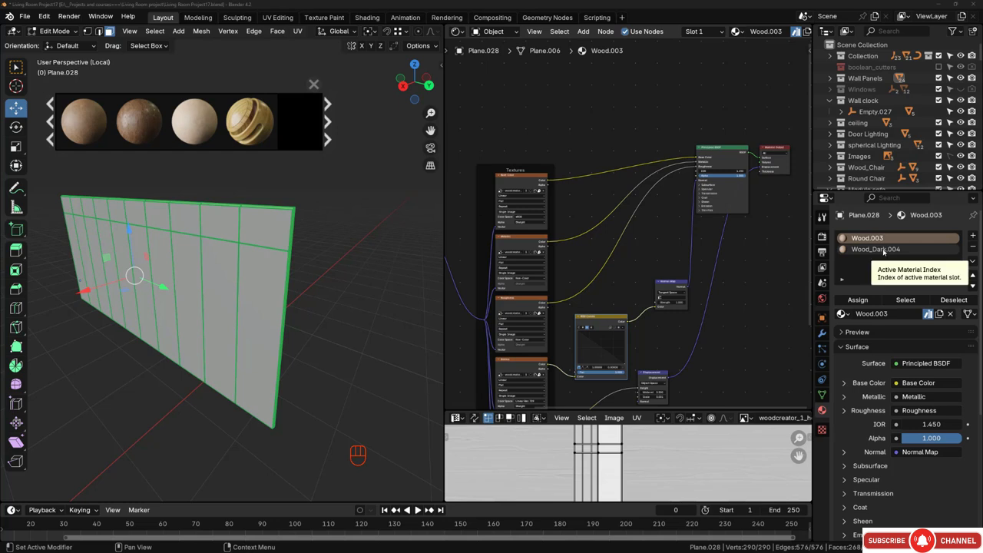
pyautogui.click(883, 249)
pyautogui.moveTo(361, 258); pyautogui.dragTo(217, 224, button='middle')
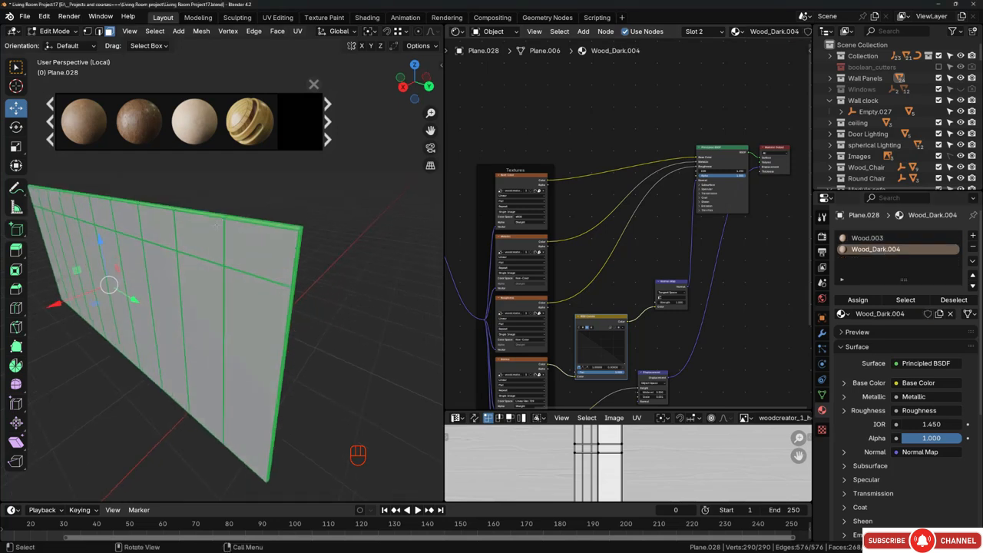
pyautogui.scroll(5, 216, 224)
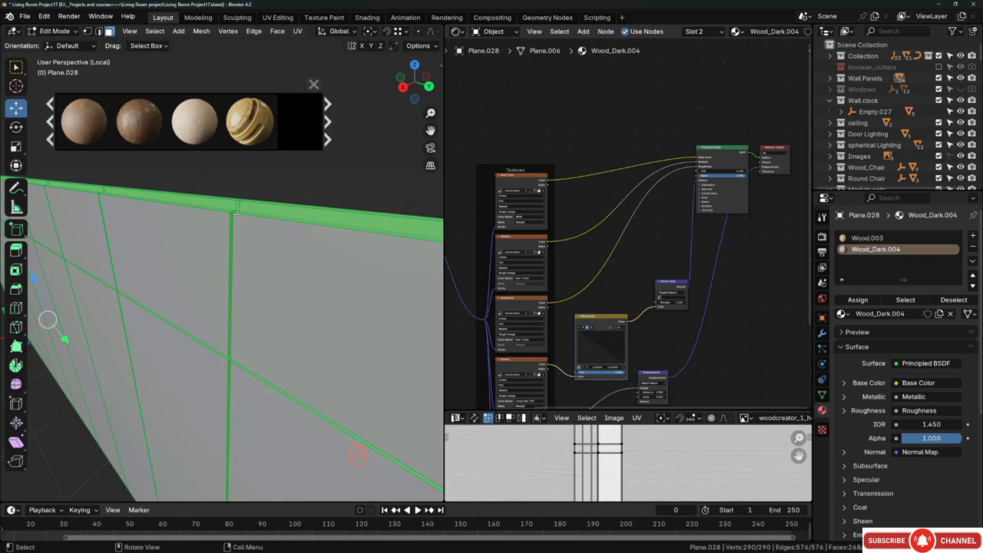
pyautogui.click(865, 299)
pyautogui.moveTo(215, 236); pyautogui.dragTo(219, 274, button='middle')
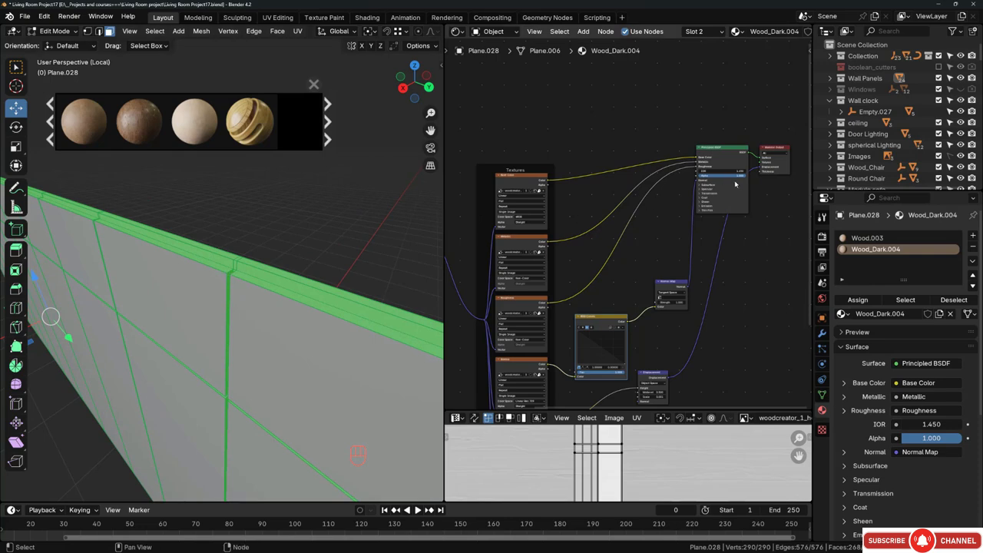
pyautogui.scroll(1, 588, 171)
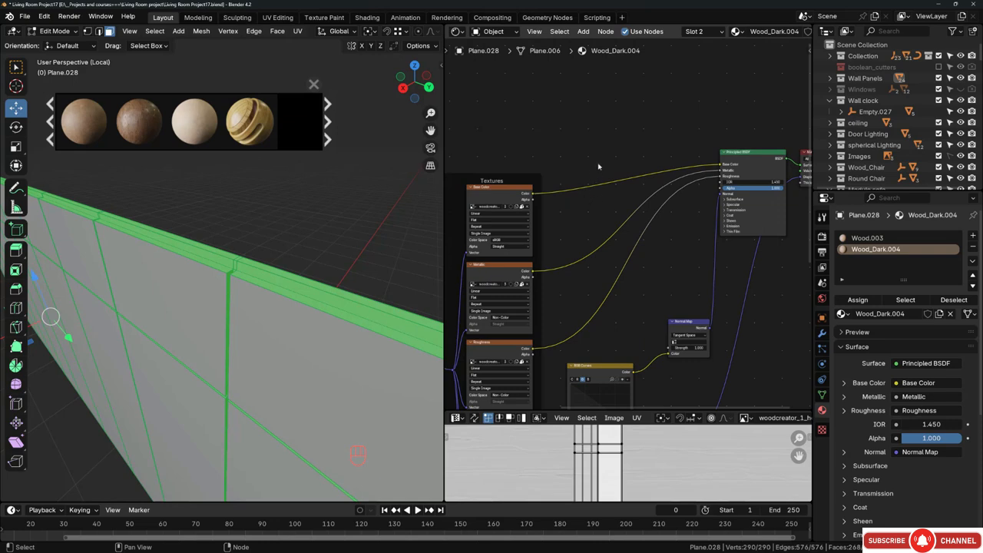
pyautogui.hotkey('shift', 'a')
pyautogui.click(603, 152)
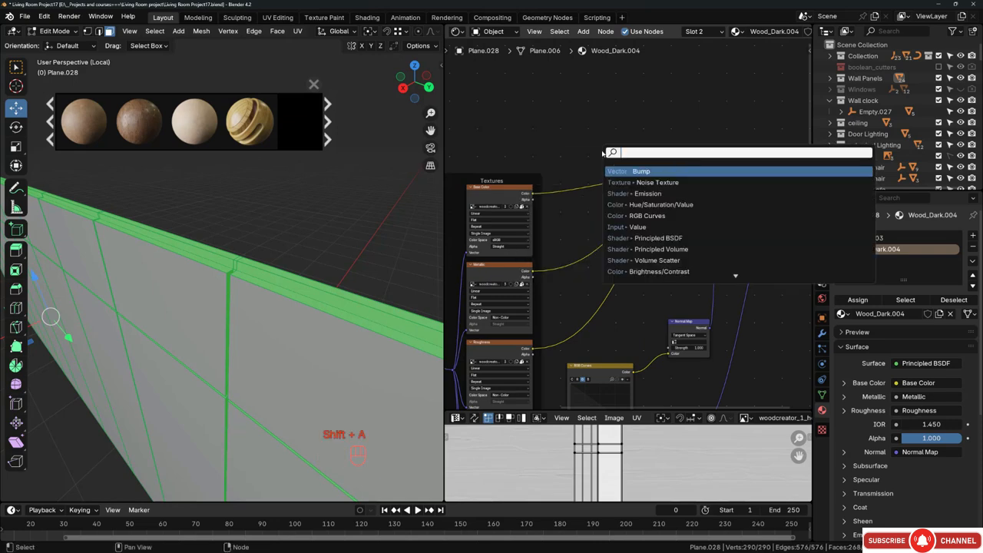
pyautogui.write('cur')
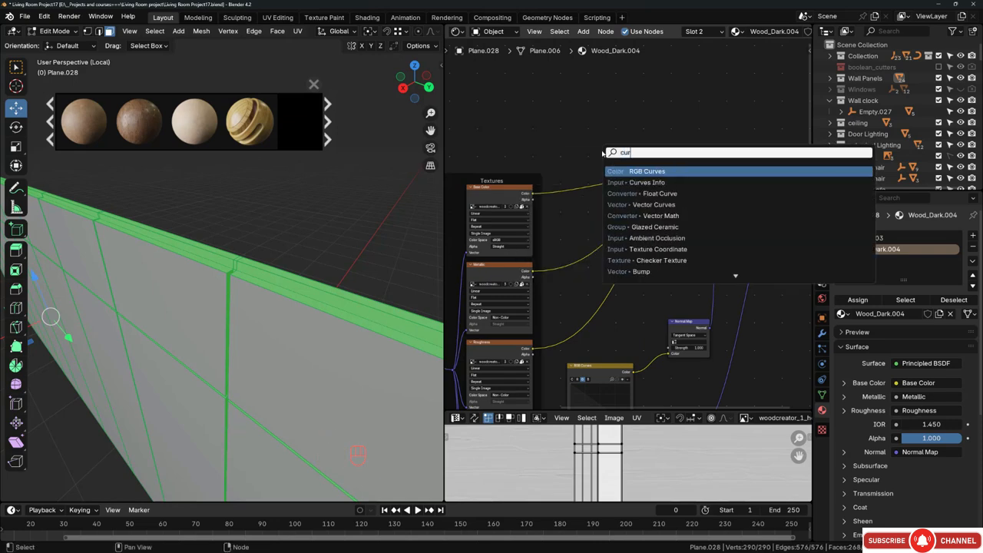
pyautogui.press('Escape')
# - Insert an RGB Curves node between the Base Color texture and the Principled BSDF in the Wood_Dark.004 material
pyautogui.hotkey('shift', 'a')
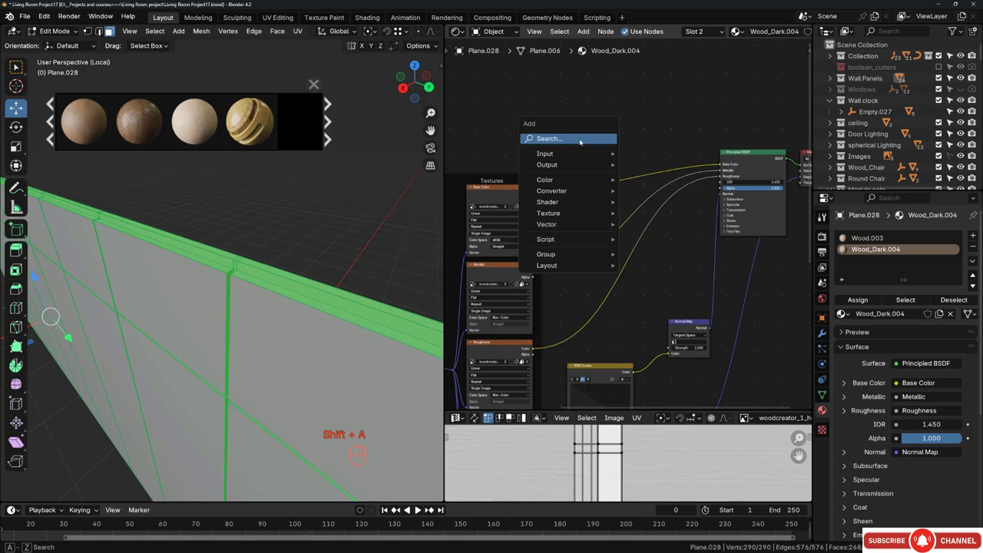
pyautogui.click(580, 140)
pyautogui.write('cur')
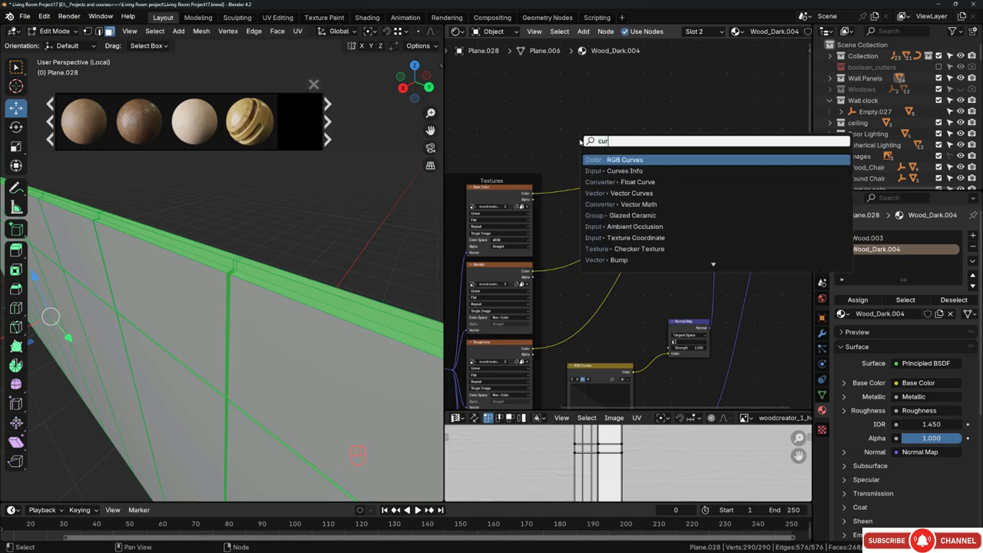
pyautogui.press('Return')
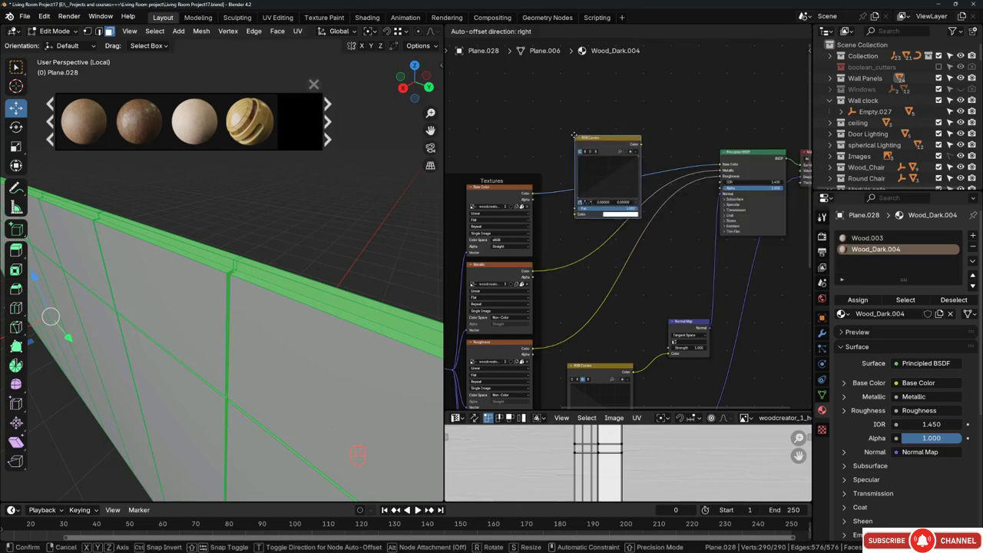
pyautogui.click(567, 126)
pyautogui.scroll(3, 573, 138)
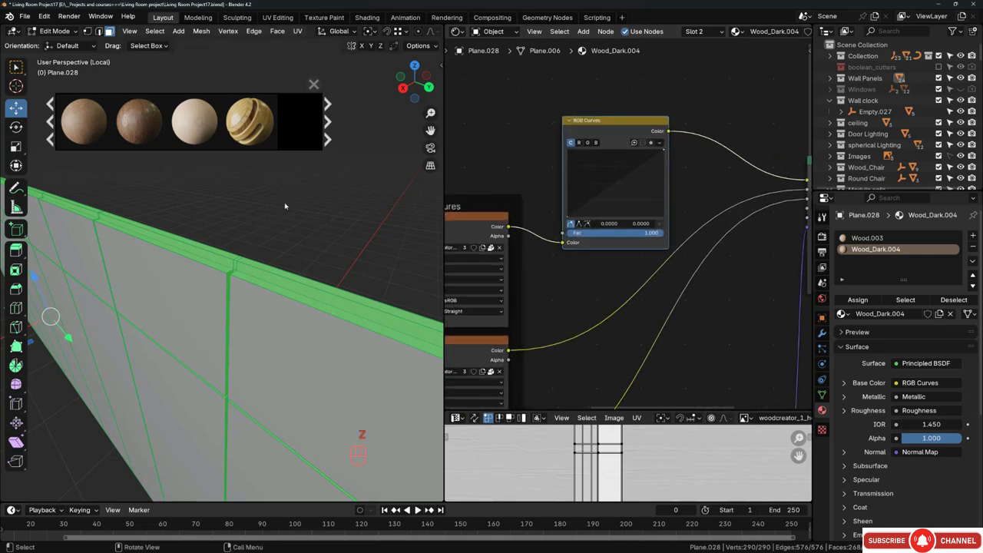
# - Switch the viewport to Material Preview and leave Edit Mode on the wall panel
pyautogui.press('z')
pyautogui.click(291, 261)
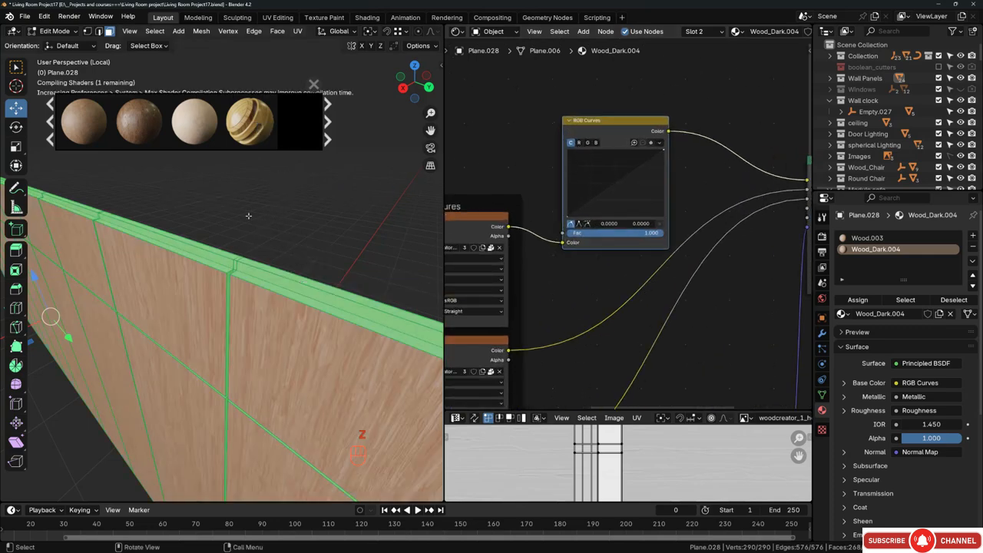
pyautogui.moveTo(248, 216); pyautogui.dragTo(252, 245, button='middle')
pyautogui.press('Tab')
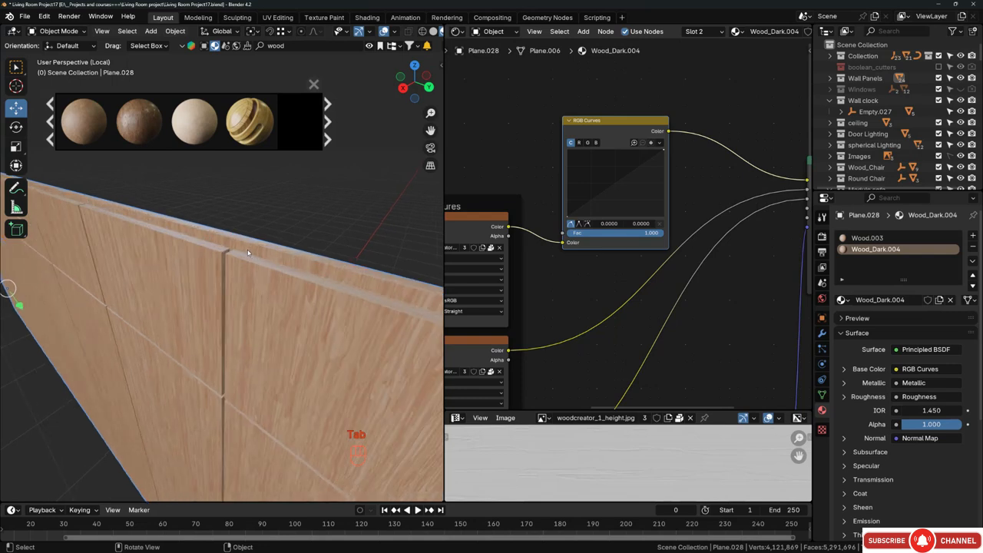
pyautogui.scroll(3, 249, 253)
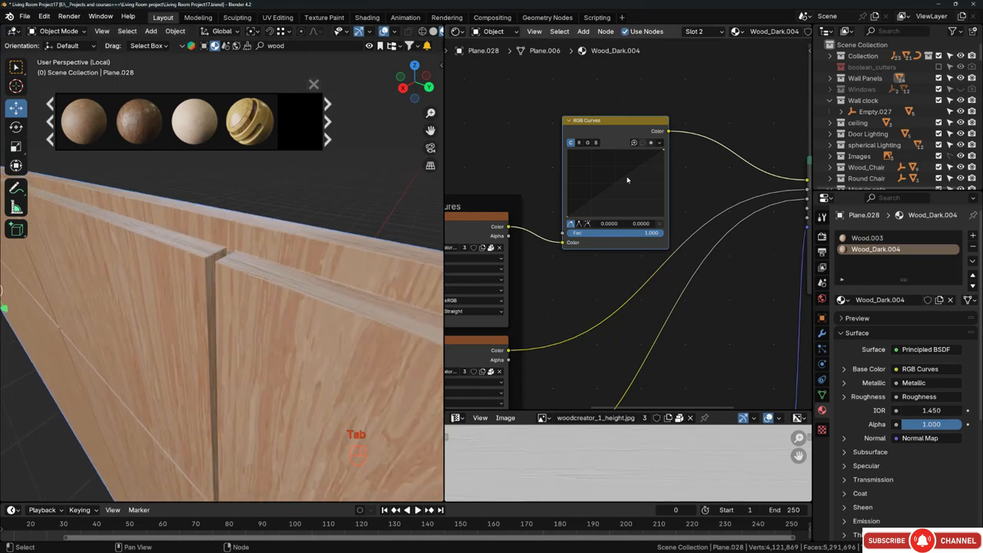
# - Darken the groove wood with the RGB Curves by lowering the curve's upper end and placing a point at 0.8157, 0.1767
pyautogui.click(664, 150)
pyautogui.moveTo(663, 186); pyautogui.dragTo(648, 205)
pyautogui.moveTo(234, 265); pyautogui.dragTo(245, 315, button='middle')
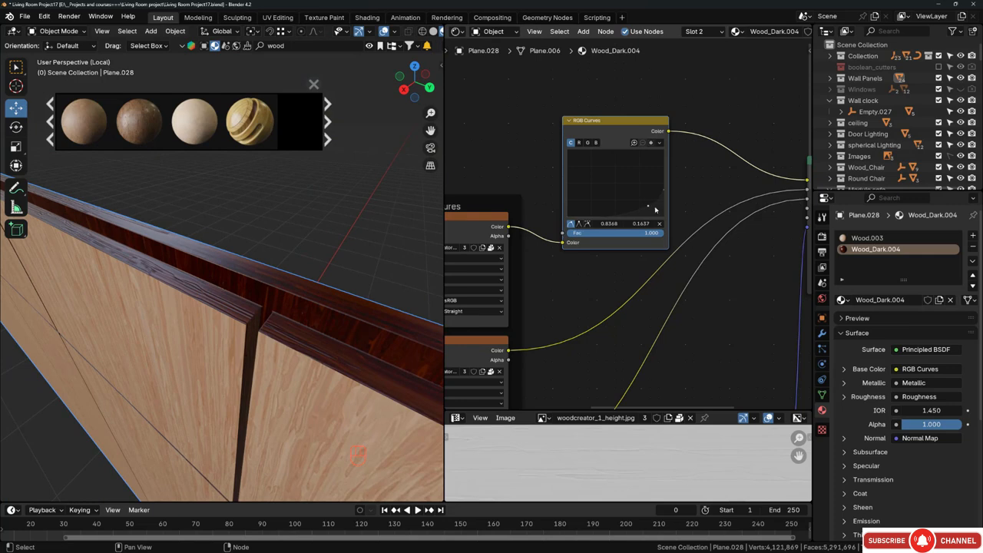
pyautogui.moveTo(655, 208); pyautogui.dragTo(646, 205)
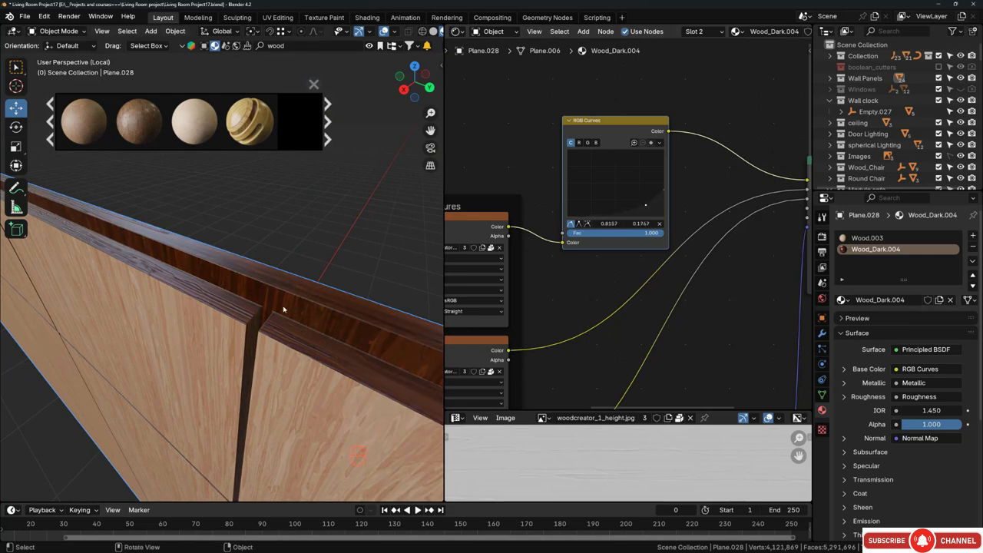
pyautogui.scroll(-1, 604, 157)
pyautogui.scroll(3, 619, 137)
# - Make room between the nodes and insert a Hue/Saturation/Value node between the RGB Curves and the Principled BSDF
pyautogui.moveTo(623, 135); pyautogui.dragTo(603, 137)
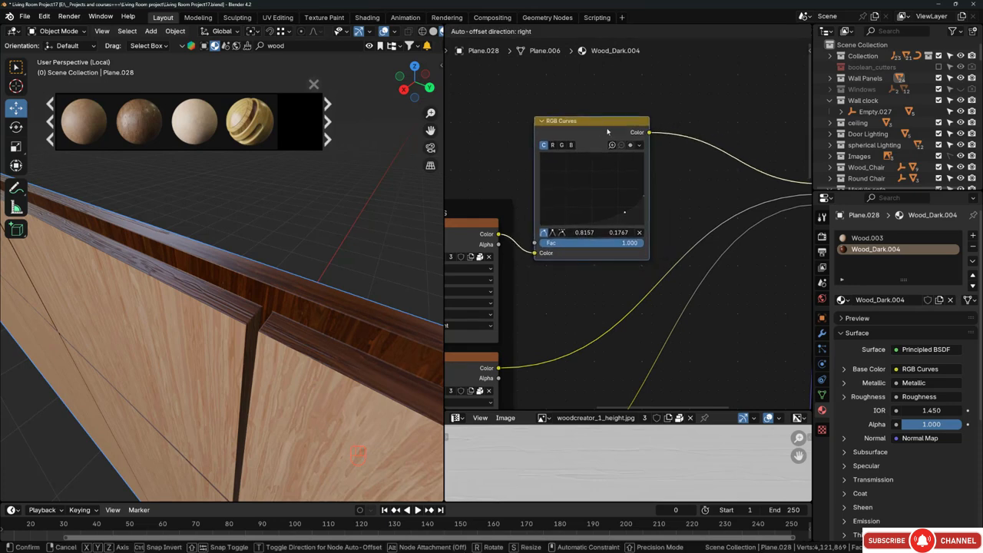
pyautogui.scroll(-4, 595, 134)
pyautogui.moveTo(715, 149); pyautogui.dragTo(601, 129, button='middle')
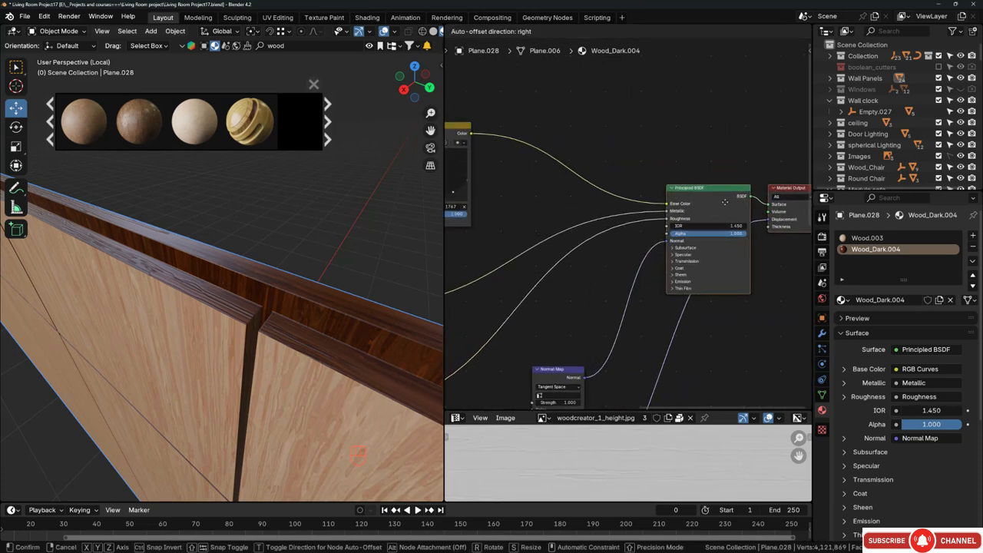
pyautogui.hotkey('shift', 'a')
pyautogui.click(605, 129)
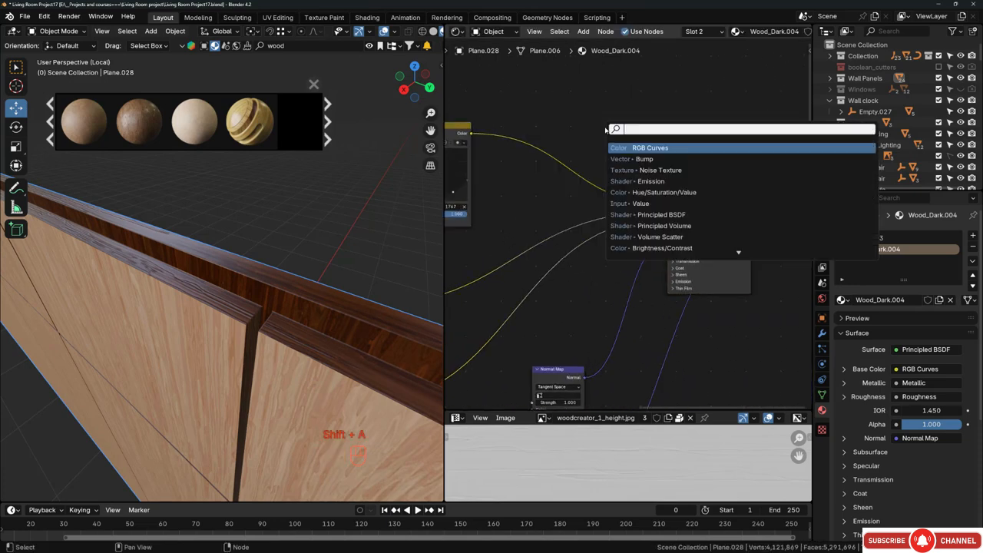
pyautogui.write('hue')
pyautogui.press('Return')
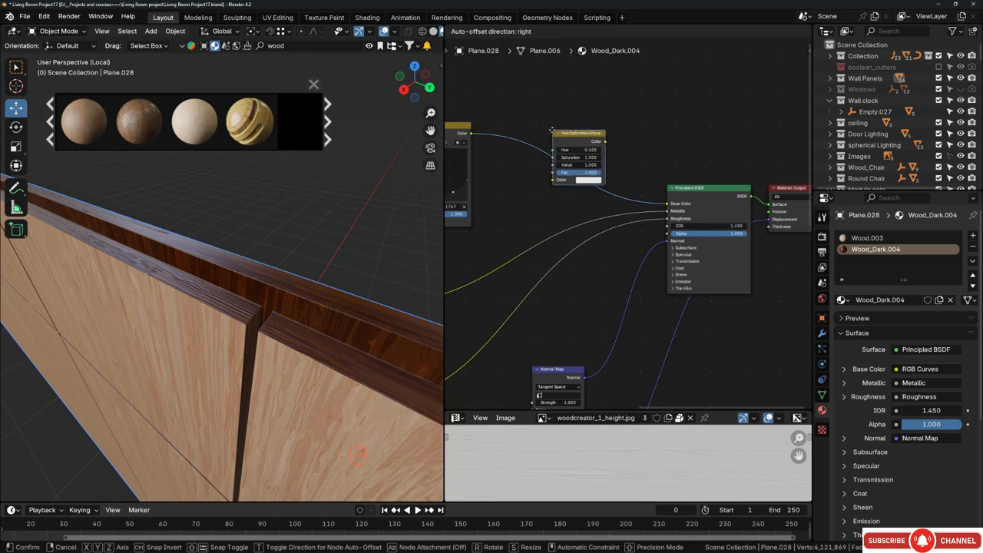
pyautogui.click(565, 157)
pyautogui.scroll(3, 565, 157)
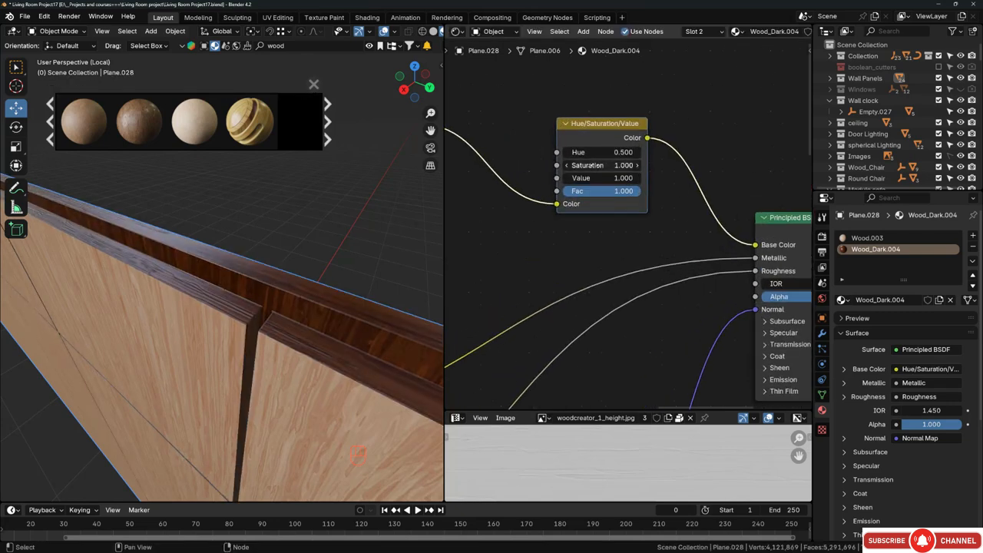
# - Set the Hue/Saturation/Value node's Saturation to 0.6 and its Value to 0.3
pyautogui.click(595, 165)
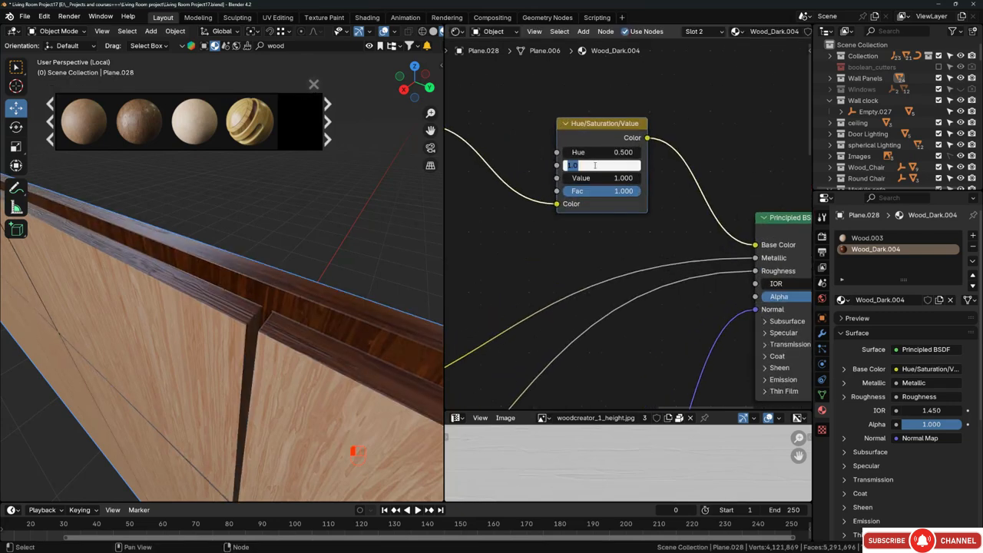
pyautogui.write('0.6')
pyautogui.press('Return')
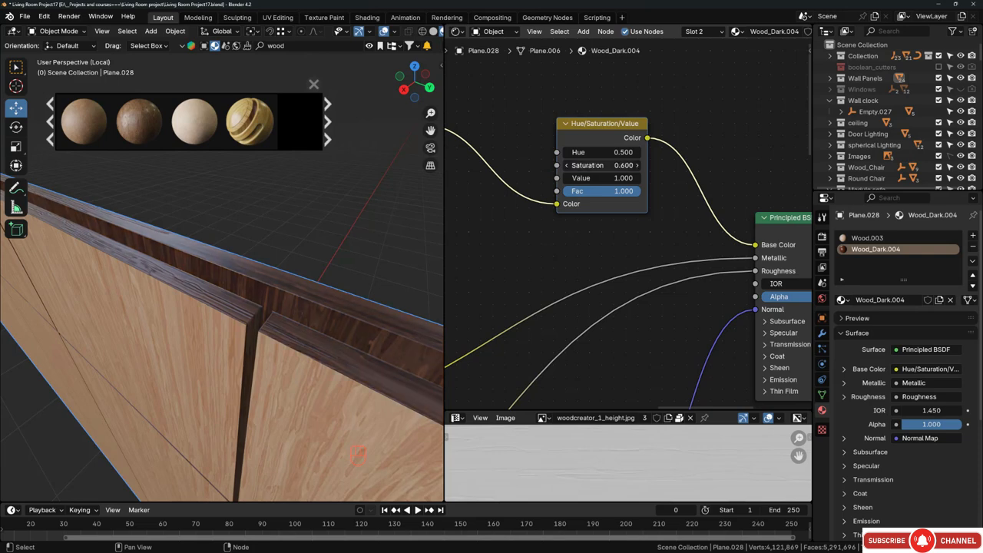
pyautogui.hotkey('alt', 'a')
pyautogui.moveTo(284, 310); pyautogui.dragTo(289, 255, button='middle')
pyautogui.moveTo(619, 178); pyautogui.dragTo(566, 177)
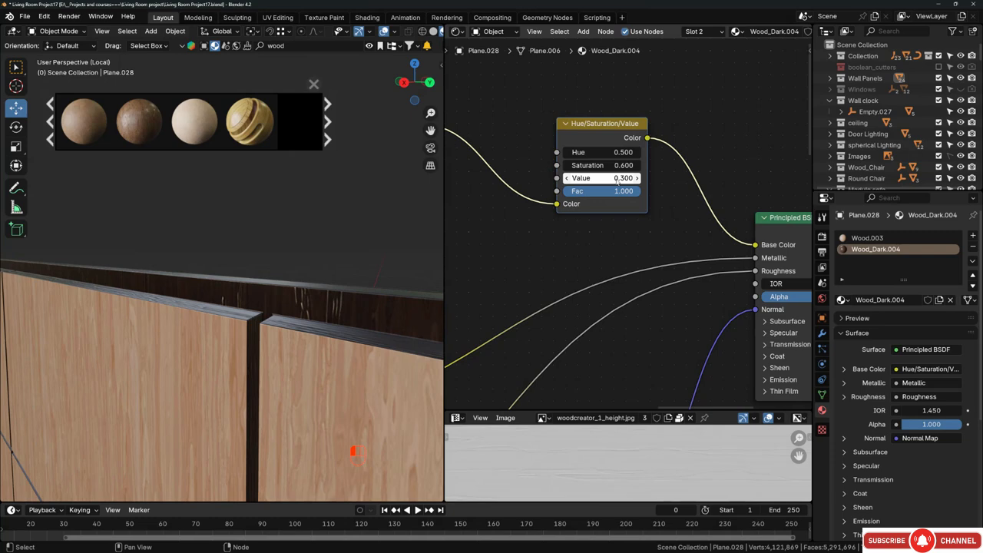
pyautogui.scroll(-3, 281, 211)
pyautogui.moveTo(281, 211); pyautogui.dragTo(354, 296, button='middle')
pyautogui.scroll(-3, 643, 249)
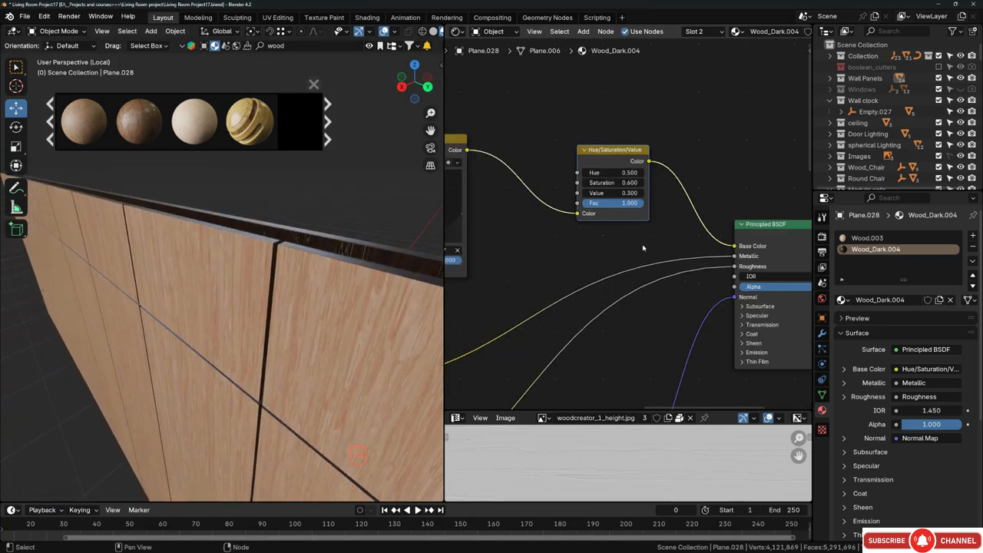
# - Move the Hue/Saturation/Value node closer to the RGB Curves node and leave local view to show the whole room
pyautogui.moveTo(644, 248); pyautogui.dragTo(743, 243, button='middle')
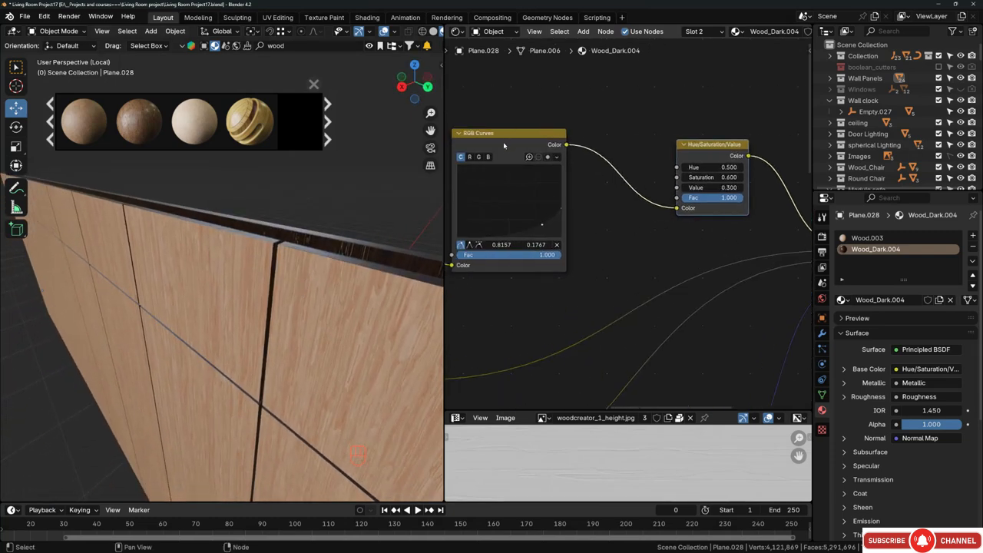
pyautogui.moveTo(720, 162); pyautogui.dragTo(678, 164)
pyautogui.scroll(-4, 214, 240)
pyautogui.moveTo(230, 245); pyautogui.dragTo(263, 245, button='middle')
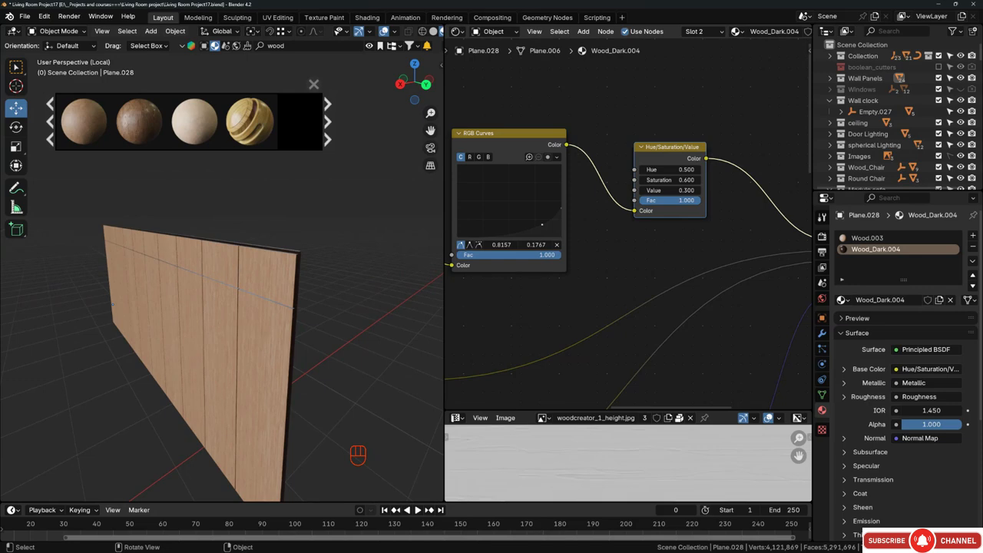
pyautogui.press('KP_Divide')
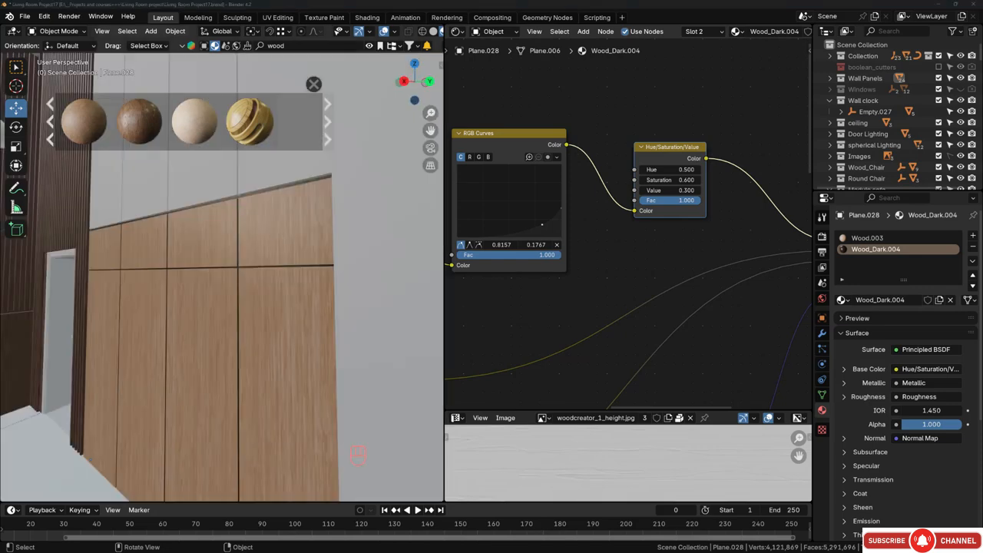
pyautogui.keyDown('shift'); pyautogui.moveTo(338, 286); pyautogui.dragTo(298, 296, button='middle'); pyautogui.keyUp('shift')
pyautogui.moveTo(286, 295); pyautogui.dragTo(232, 318, button='middle')
# - Link the lower wall panel's materials to the untextured wall panel directly above it
pyautogui.click(222, 223)
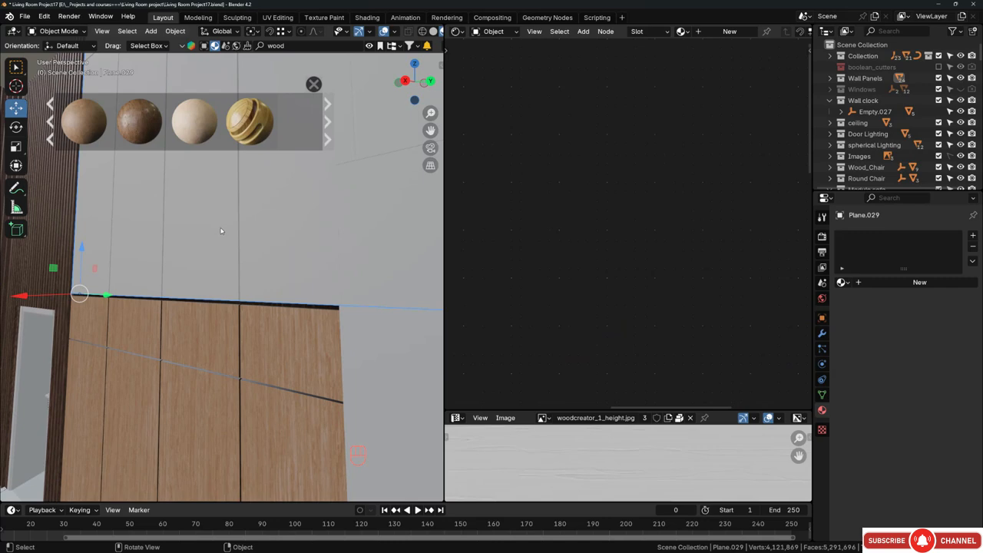
pyautogui.press('KP_Divide')
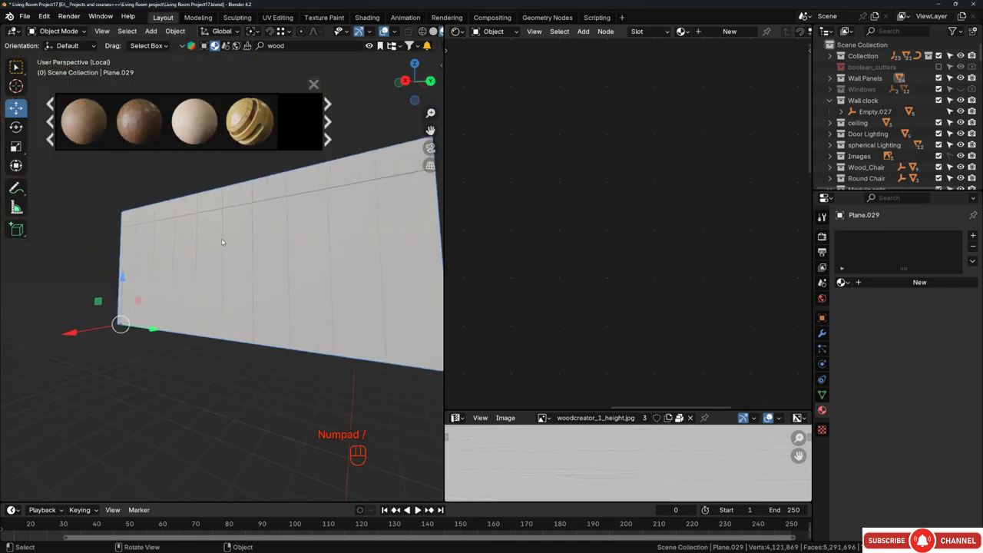
pyautogui.moveTo(240, 247); pyautogui.dragTo(243, 274, button='middle')
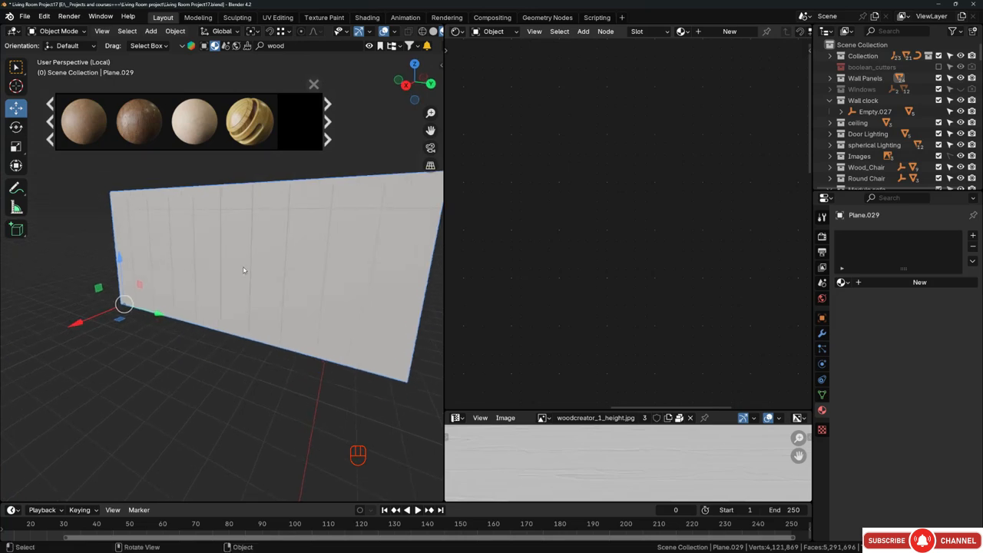
pyautogui.press('KP_Divide')
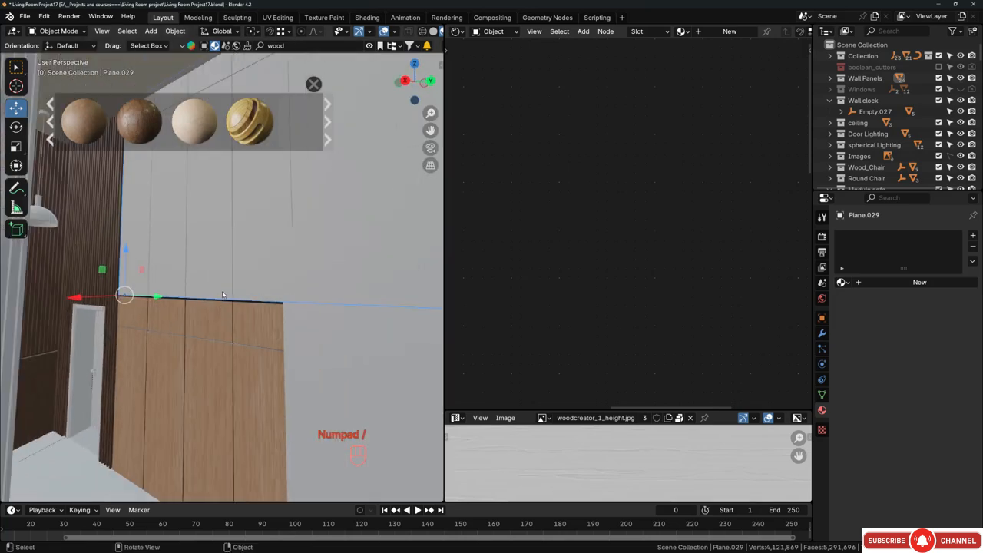
pyautogui.scroll(2, 226, 370)
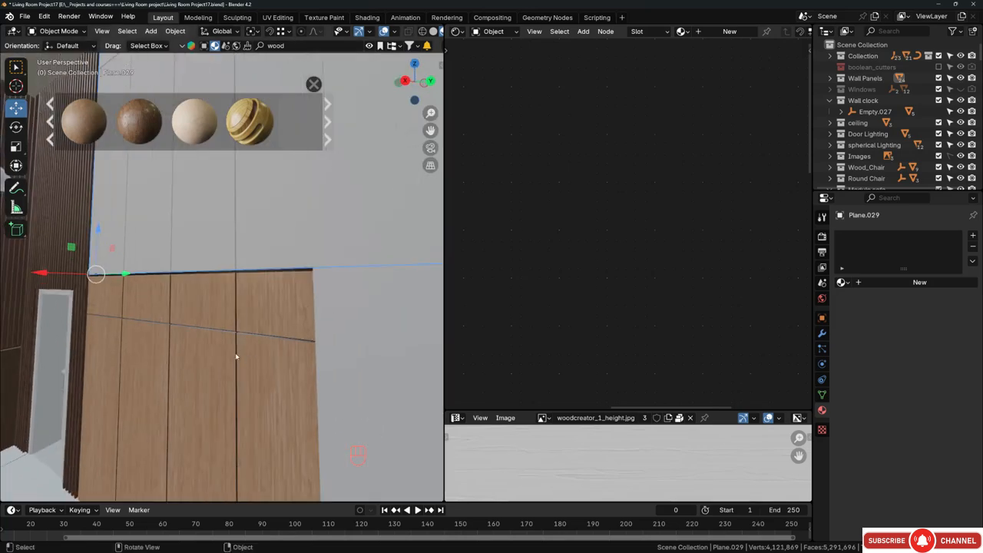
pyautogui.click(216, 314)
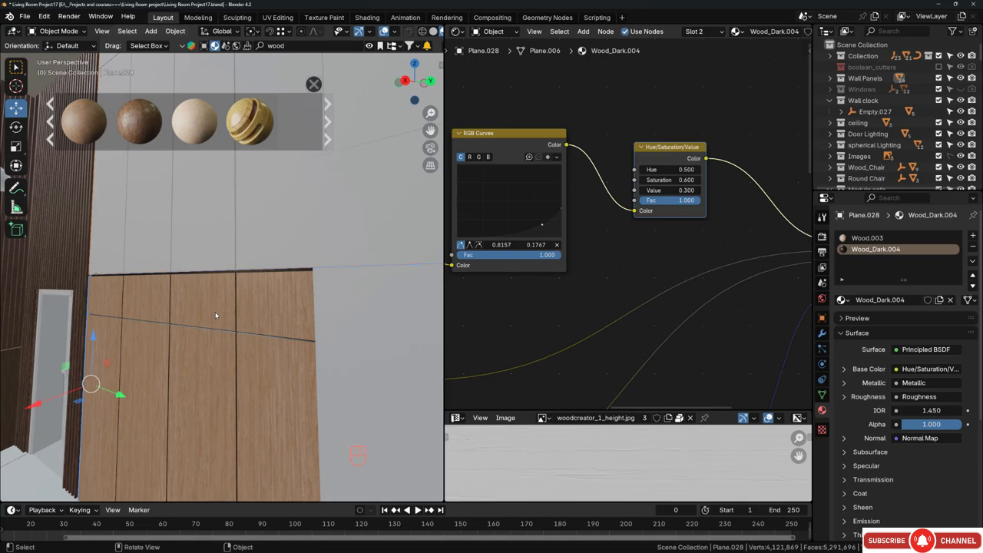
pyautogui.hotkey('ctrl', 'l')
pyautogui.click(216, 312)
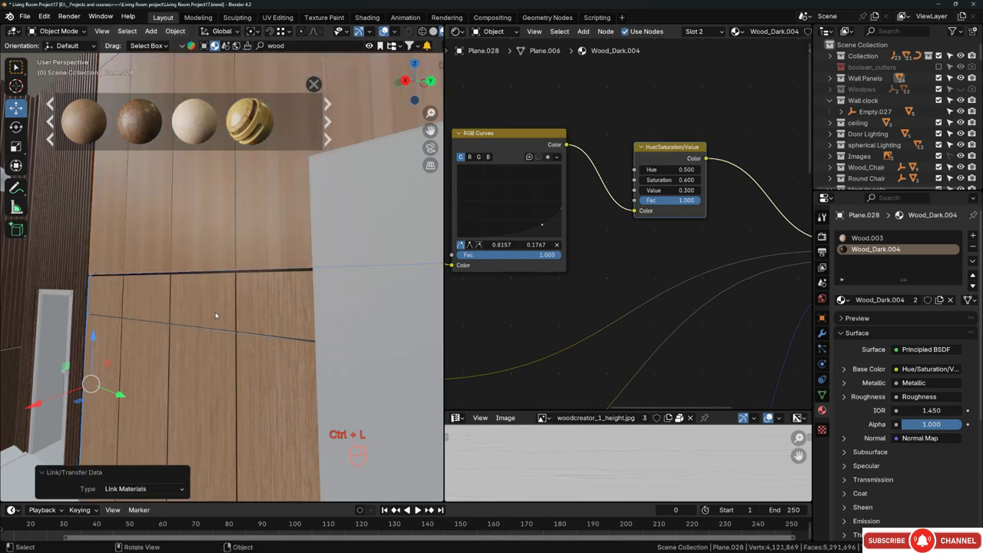
pyautogui.moveTo(218, 327); pyautogui.dragTo(231, 282, button='middle')
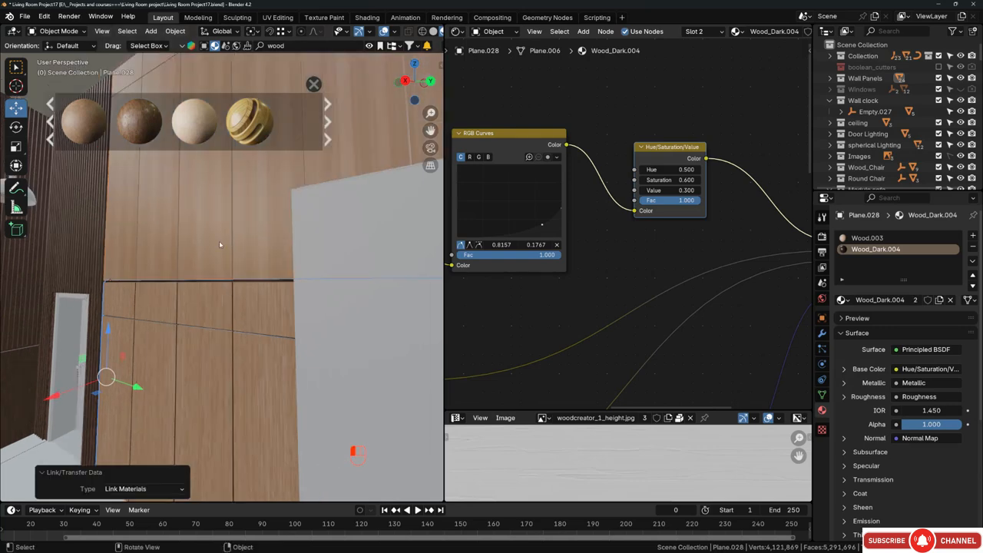
# - Isolate the upper wall panel in local view and enter Edit Mode on it
pyautogui.click(220, 244)
pyautogui.press('KP_Divide')
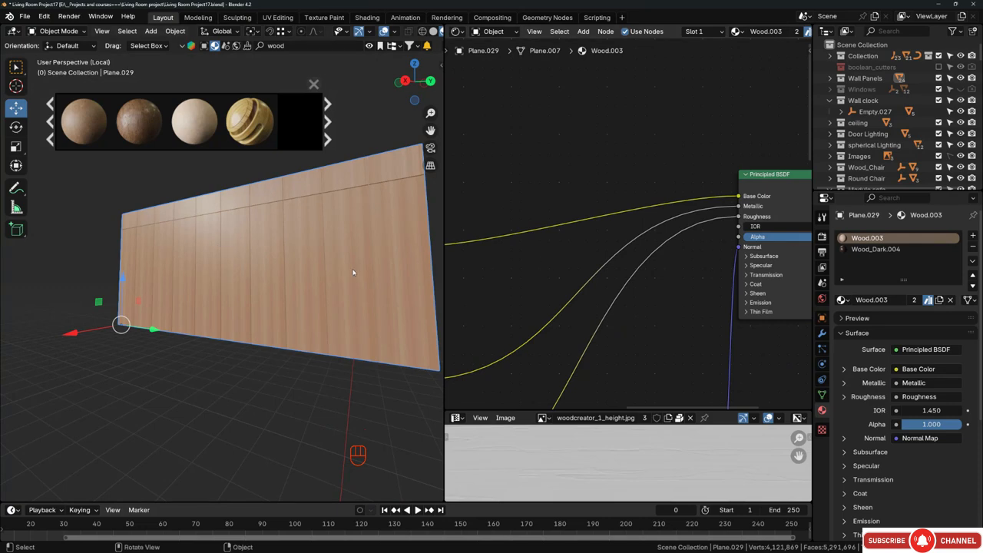
pyautogui.moveTo(238, 268); pyautogui.dragTo(240, 265, button='middle')
pyautogui.press('Tab')
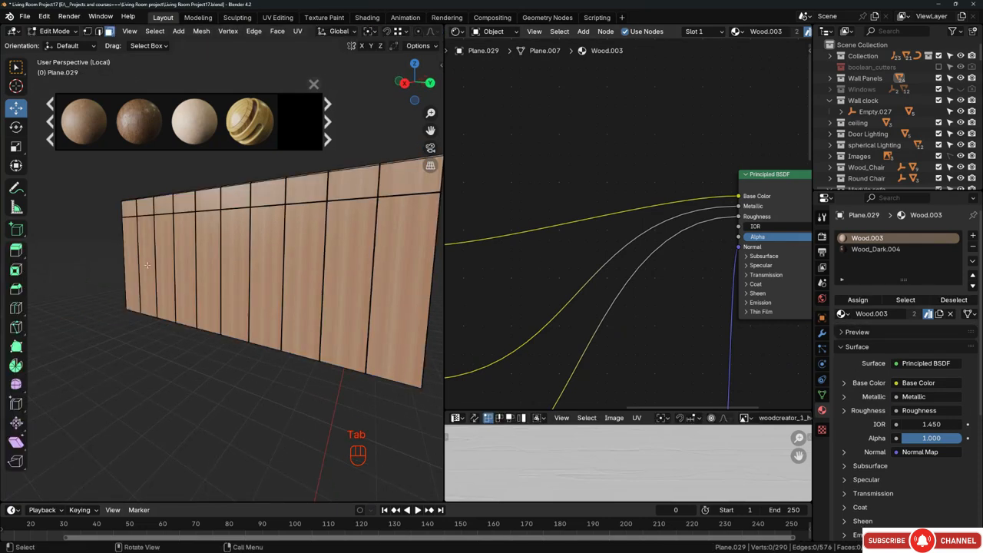
# - Select all front plank faces of the upper wall panel, in both the short upper row and the tall lower row
pyautogui.click(130, 248)
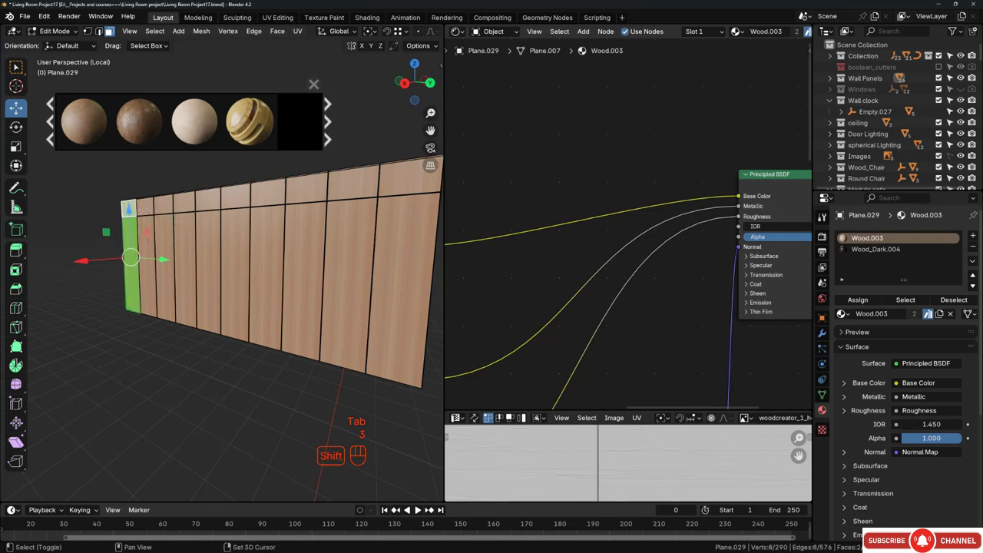
pyautogui.keyDown('shift'); pyautogui.click(154, 232); pyautogui.keyUp('shift')
pyautogui.keyDown('shift'); pyautogui.click(163, 204); pyautogui.keyUp('shift')
pyautogui.keyDown('shift'); pyautogui.click(166, 231); pyautogui.keyUp('shift')
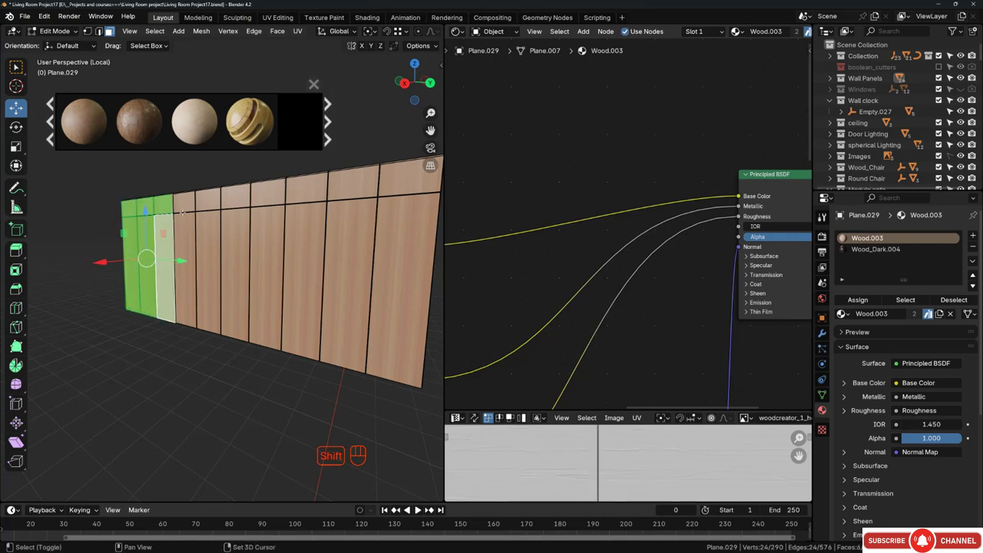
pyautogui.keyDown('shift'); pyautogui.click(183, 203); pyautogui.keyUp('shift')
pyautogui.hotkey('ctrl', 'z')
pyautogui.keyDown('shift'); pyautogui.click(185, 202); pyautogui.keyUp('shift')
pyautogui.keyDown('shift'); pyautogui.click(187, 230); pyautogui.keyUp('shift')
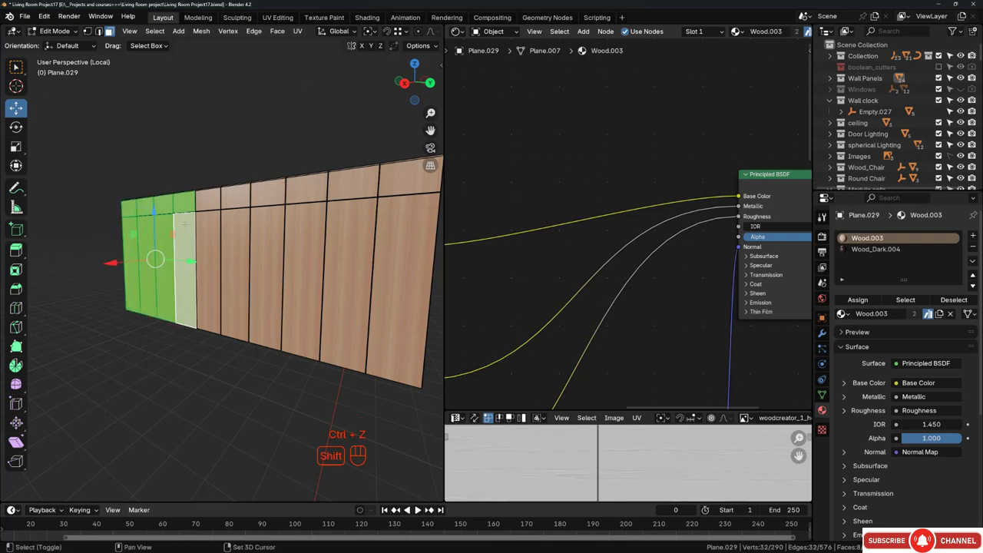
pyautogui.keyDown('shift'); pyautogui.click(209, 230); pyautogui.keyUp('shift')
pyautogui.keyDown('shift'); pyautogui.click(210, 204); pyautogui.keyUp('shift')
pyautogui.keyDown('shift'); pyautogui.click(234, 201); pyautogui.keyUp('shift')
pyautogui.keyDown('shift'); pyautogui.click(235, 262); pyautogui.keyUp('shift')
pyautogui.keyDown('shift'); pyautogui.click(267, 269); pyautogui.keyUp('shift')
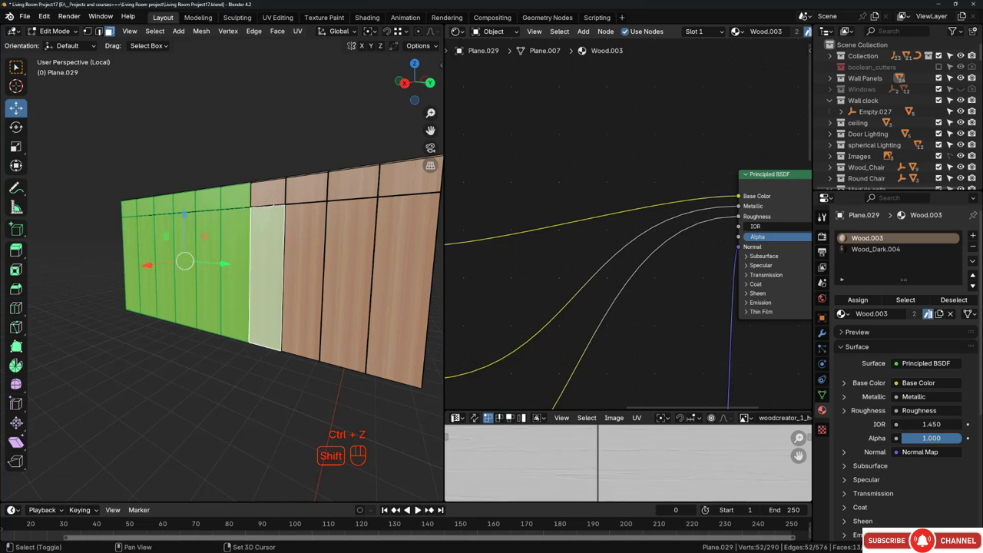
pyautogui.keyDown('shift'); pyautogui.click(267, 192); pyautogui.keyUp('shift')
pyautogui.keyDown('shift'); pyautogui.click(307, 189); pyautogui.keyUp('shift')
pyautogui.keyDown('shift'); pyautogui.click(311, 229); pyautogui.keyUp('shift')
pyautogui.keyDown('shift'); pyautogui.click(347, 277); pyautogui.keyUp('shift')
pyautogui.keyDown('shift'); pyautogui.click(347, 183); pyautogui.keyUp('shift')
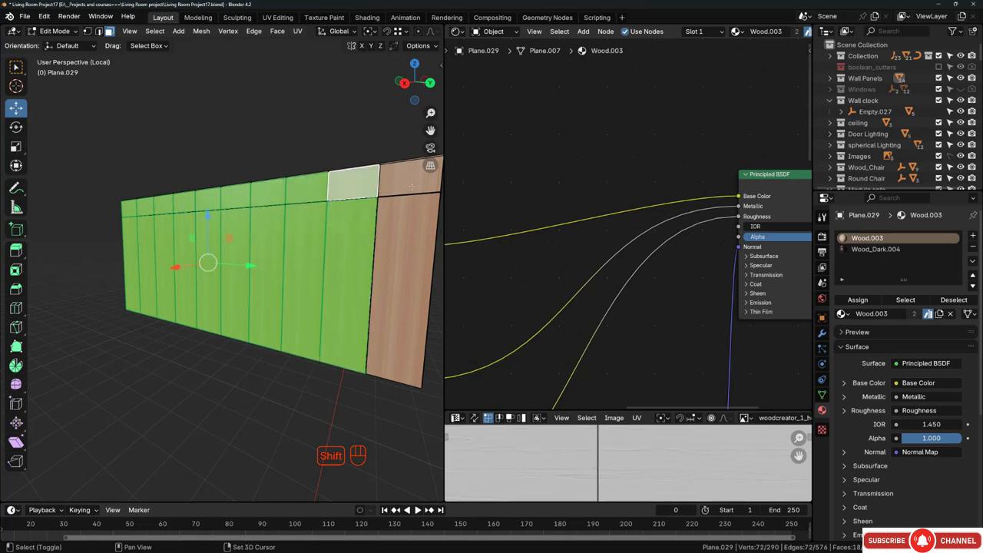
pyautogui.keyDown('shift'); pyautogui.click(405, 176); pyautogui.keyUp('shift')
pyautogui.keyDown('shift'); pyautogui.click(403, 284); pyautogui.keyUp('shift')
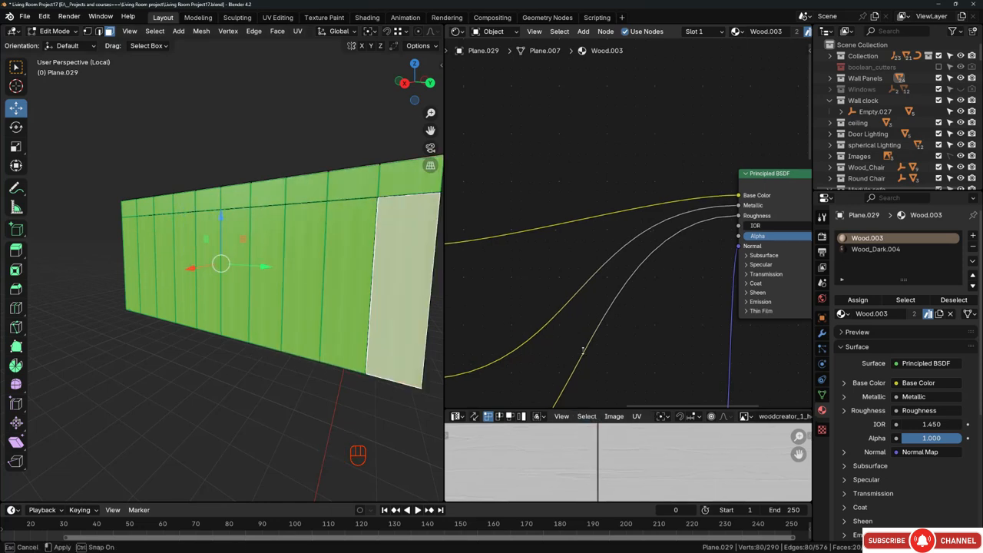
# - Enlarge the UV Editor and unwrap the selected plank faces with the Conformal method
pyautogui.moveTo(583, 409); pyautogui.dragTo(572, 191)
pyautogui.scroll(-8, 599, 369)
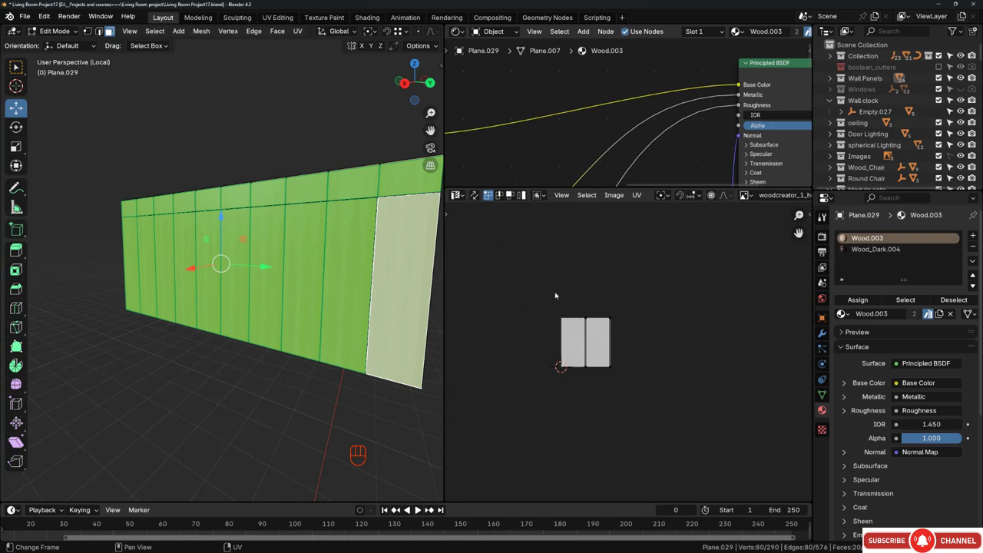
pyautogui.scroll(2, 583, 342)
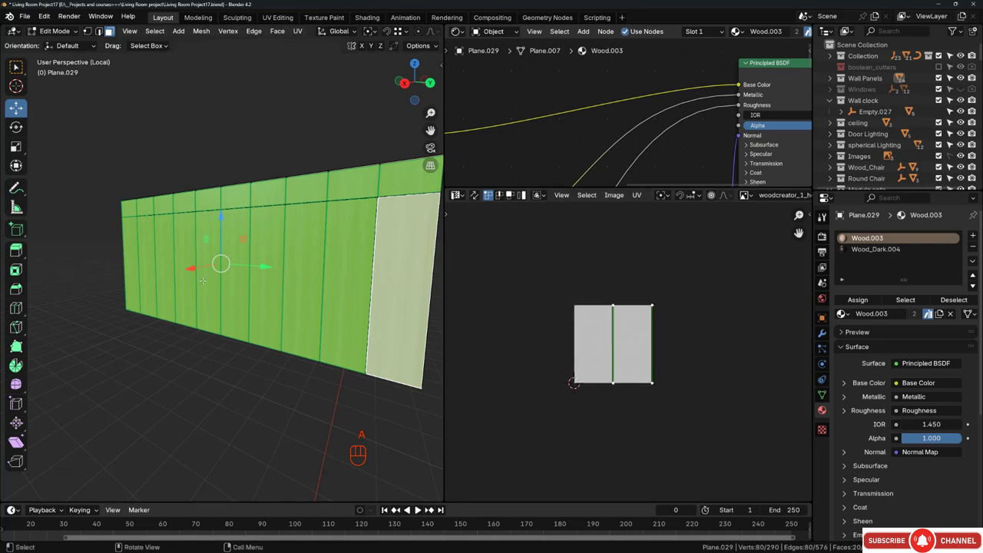
pyautogui.press('u')
pyautogui.press('u')
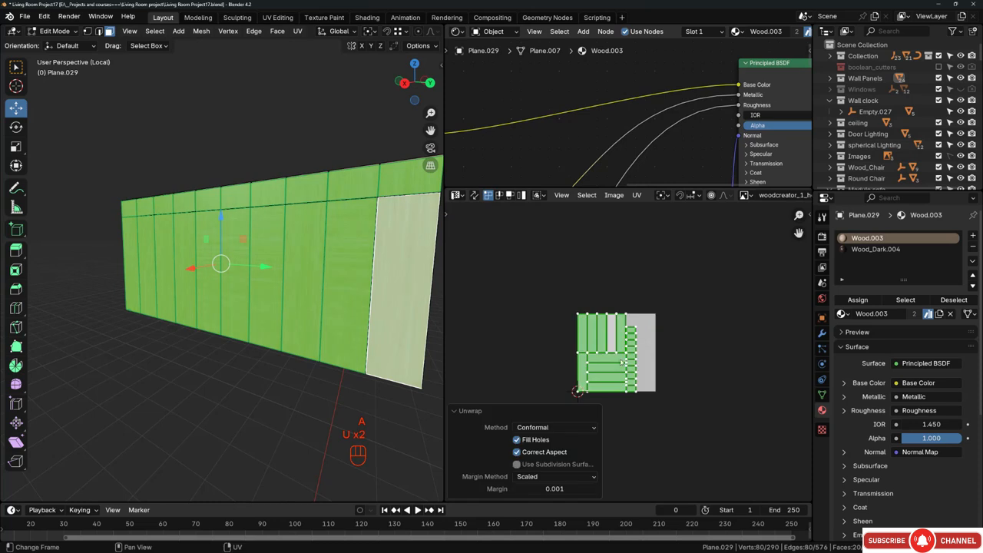
pyautogui.scroll(4, 599, 372)
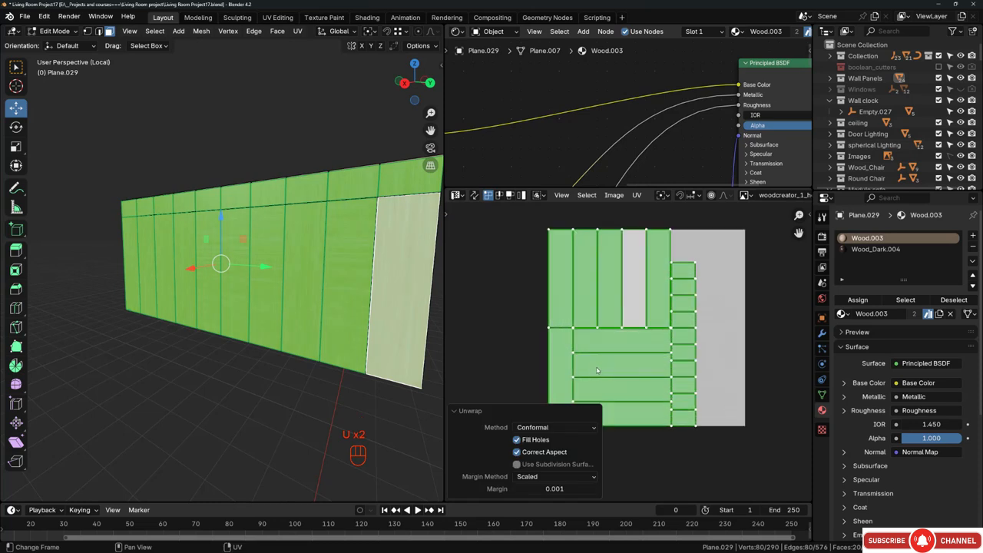
# - Select the four tall planks whose wood grain runs horizontally and rotate their UV islands by 90°
pyautogui.moveTo(196, 298); pyautogui.dragTo(283, 251, button='middle')
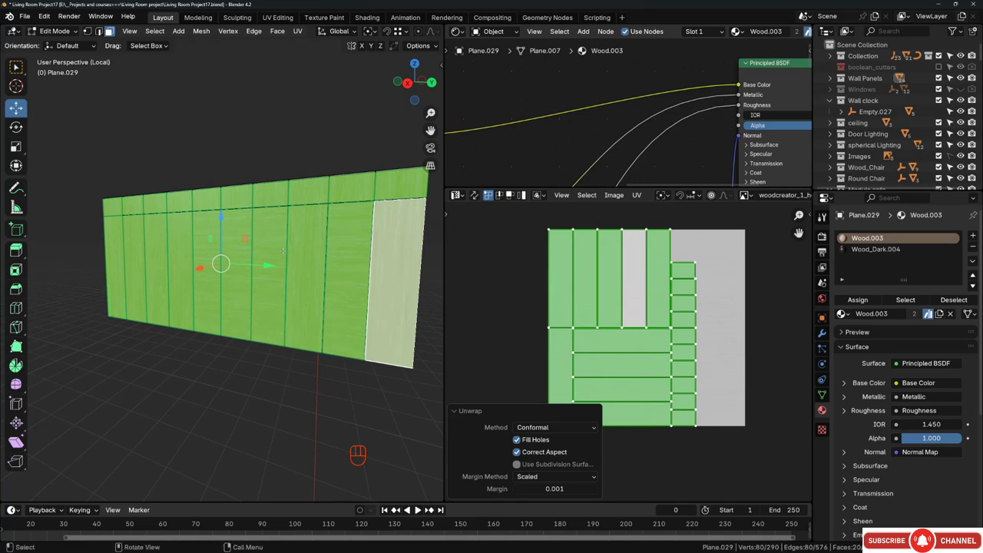
pyautogui.scroll(2, 282, 245)
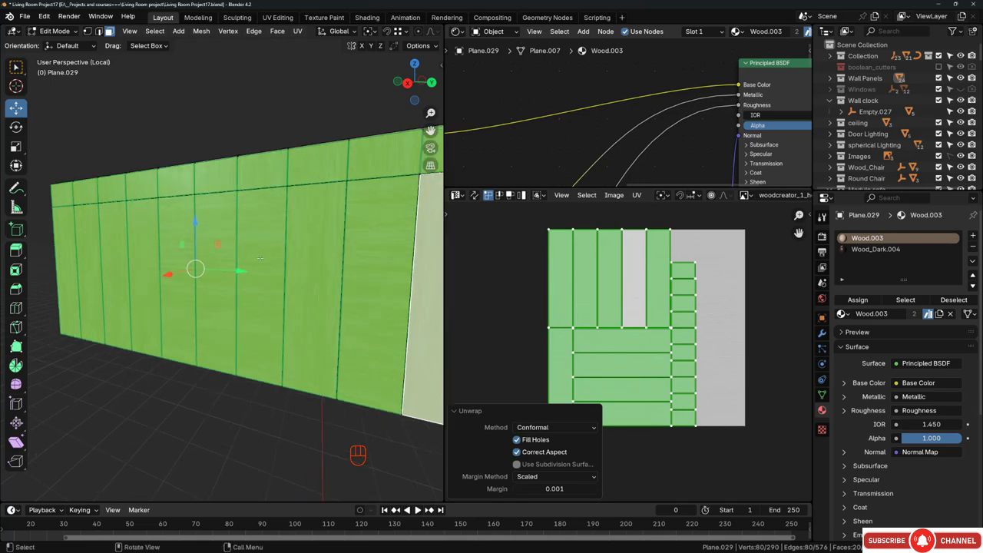
pyautogui.moveTo(253, 263); pyautogui.dragTo(251, 243, button='middle')
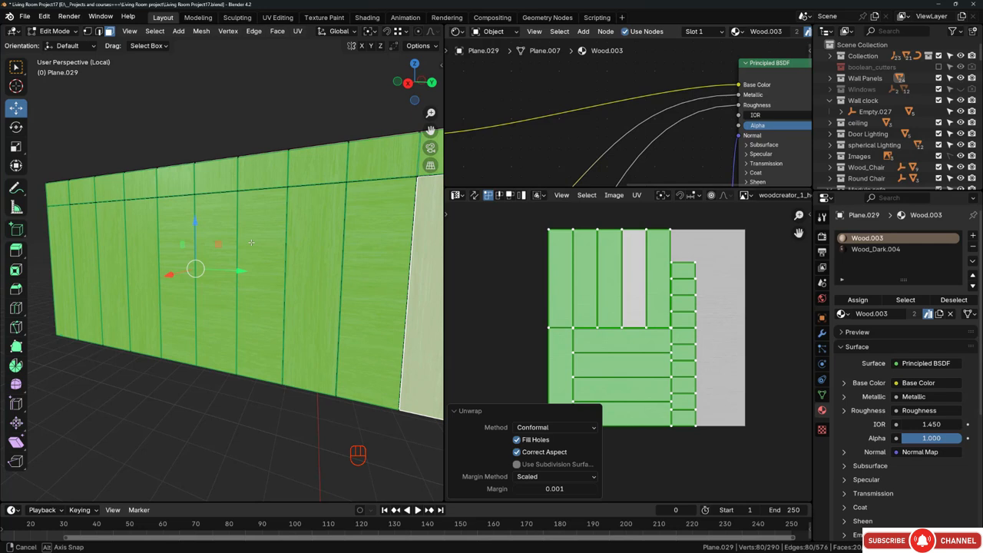
pyautogui.moveTo(251, 242); pyautogui.dragTo(251, 243, button='middle')
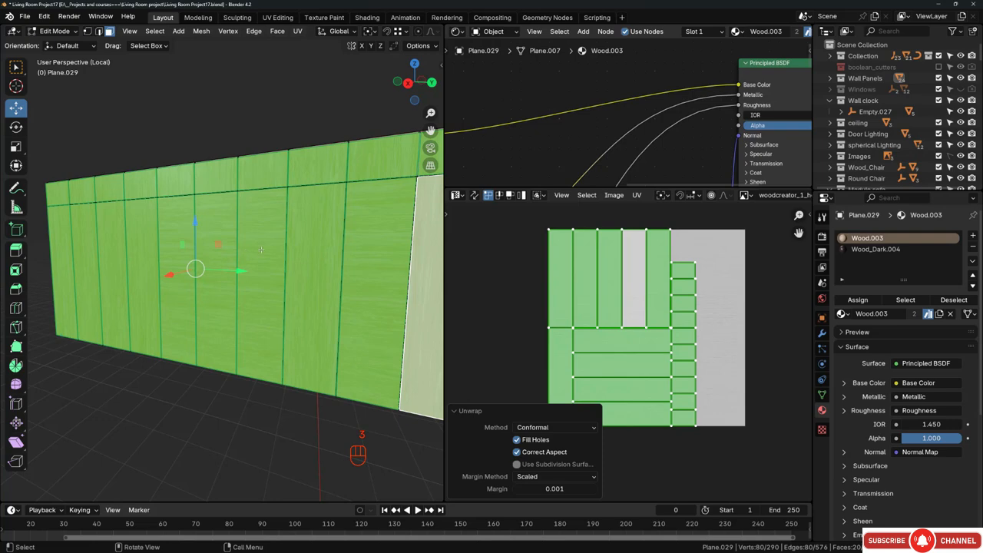
pyautogui.click(261, 250)
pyautogui.keyDown('shift'); pyautogui.click(217, 265); pyautogui.keyUp('shift')
pyautogui.keyDown('shift'); pyautogui.click(174, 263); pyautogui.keyUp('shift')
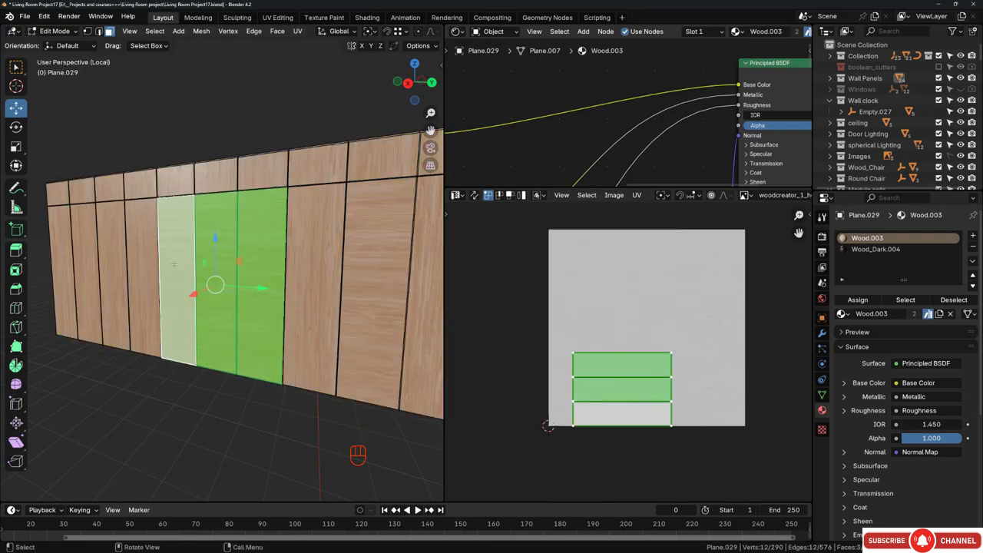
pyautogui.keyDown('shift'); pyautogui.moveTo(227, 196); pyautogui.dragTo(131, 194, button='middle'); pyautogui.keyUp('shift')
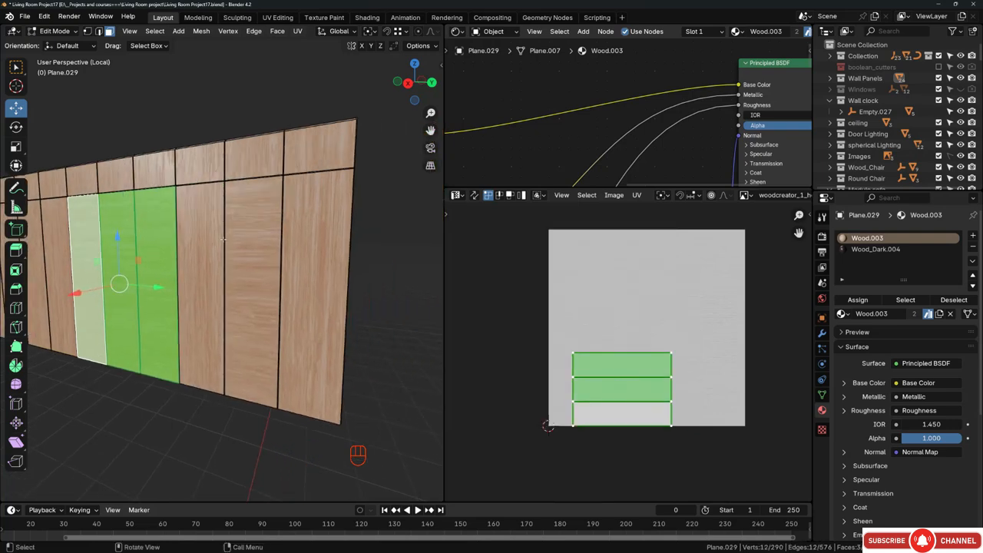
pyautogui.scroll(1, 230, 222)
pyautogui.keyDown('shift'); pyautogui.click(265, 234); pyautogui.keyUp('shift')
pyautogui.scroll(-1, 340, 232)
pyautogui.moveTo(341, 232); pyautogui.dragTo(417, 234, button='middle')
pyautogui.keyDown('shift'); pyautogui.moveTo(31, 234); pyautogui.dragTo(127, 240, button='middle'); pyautogui.keyUp('shift')
pyautogui.keyDown('shift'); pyautogui.moveTo(325, 243); pyautogui.dragTo(154, 216, button='middle'); pyautogui.keyUp('shift')
pyautogui.scroll(-2, 645, 330)
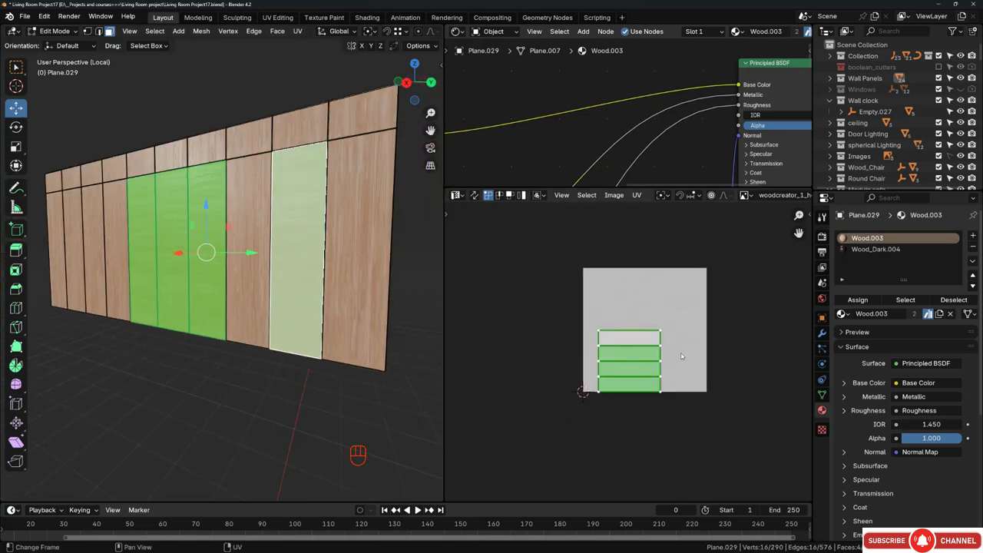
pyautogui.moveTo(672, 355); pyautogui.dragTo(658, 354, button='middle')
pyautogui.scroll(2, 659, 353)
pyautogui.press('r')
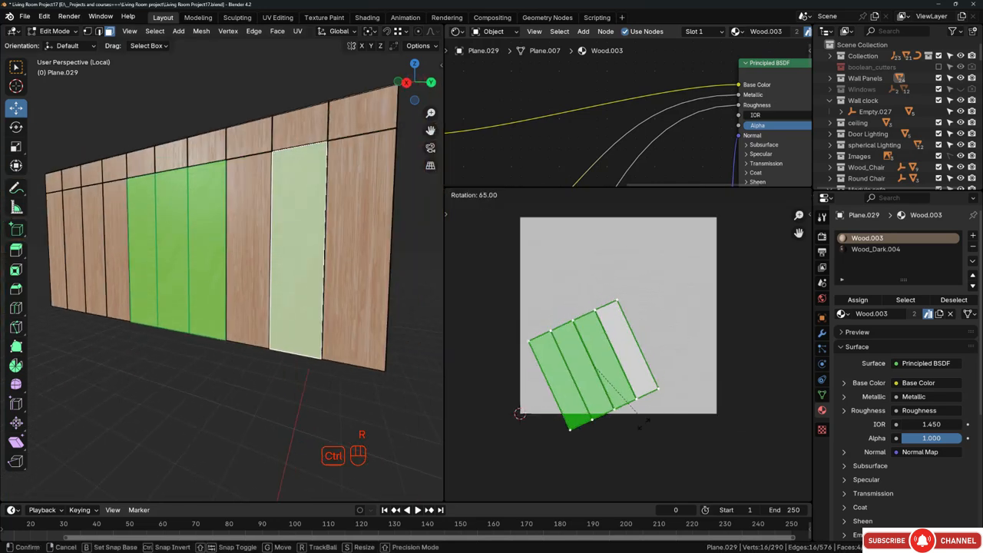
pyautogui.click(614, 437)
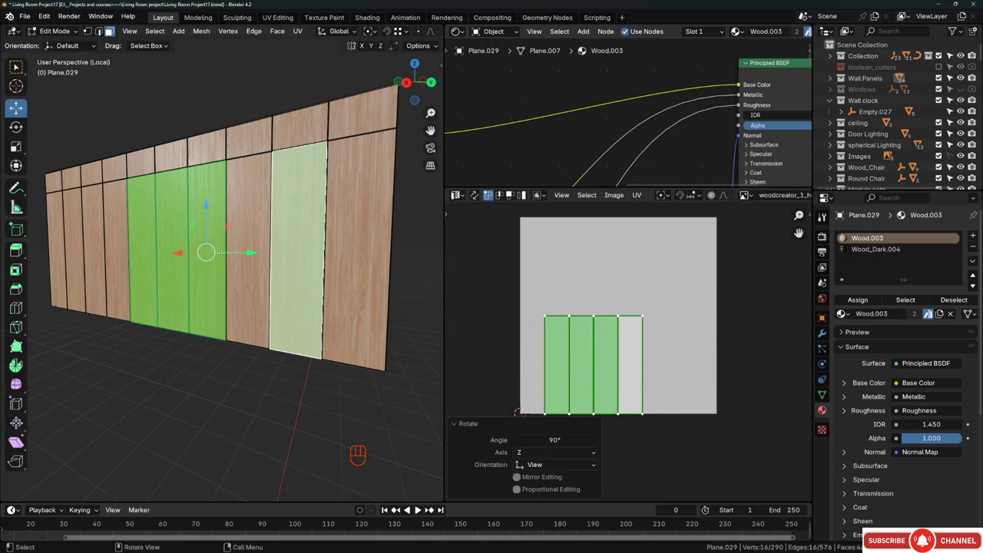
# - Add all remaining tall and short front plank faces of the panel to the selection
pyautogui.moveTo(223, 253); pyautogui.dragTo(231, 272, button='middle')
pyautogui.keyDown('shift'); pyautogui.click(352, 224); pyautogui.keyUp('shift')
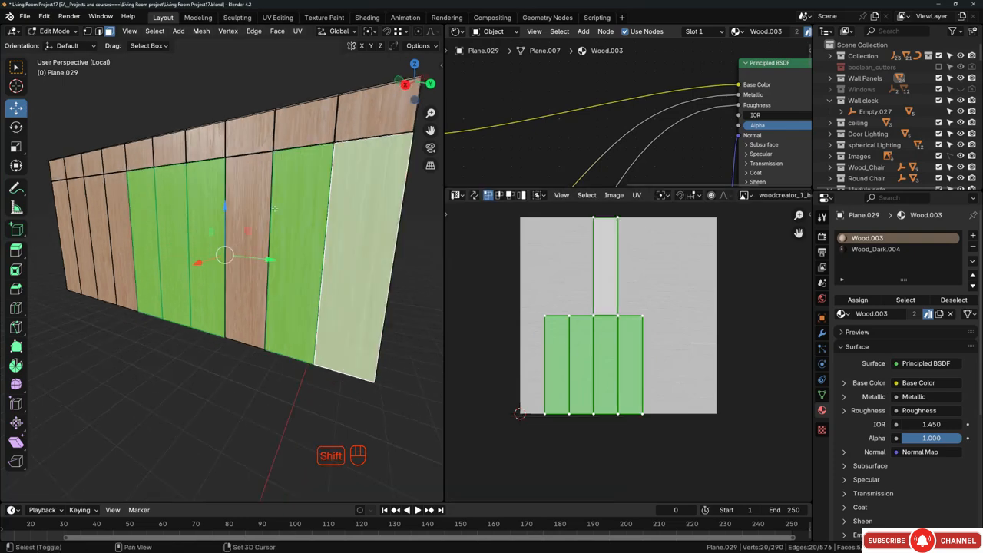
pyautogui.keyDown('shift'); pyautogui.click(247, 230); pyautogui.keyUp('shift')
pyautogui.keyDown('shift'); pyautogui.click(250, 132); pyautogui.keyUp('shift')
pyautogui.keyDown('shift'); pyautogui.click(305, 122); pyautogui.keyUp('shift')
pyautogui.scroll(3, 358, 114)
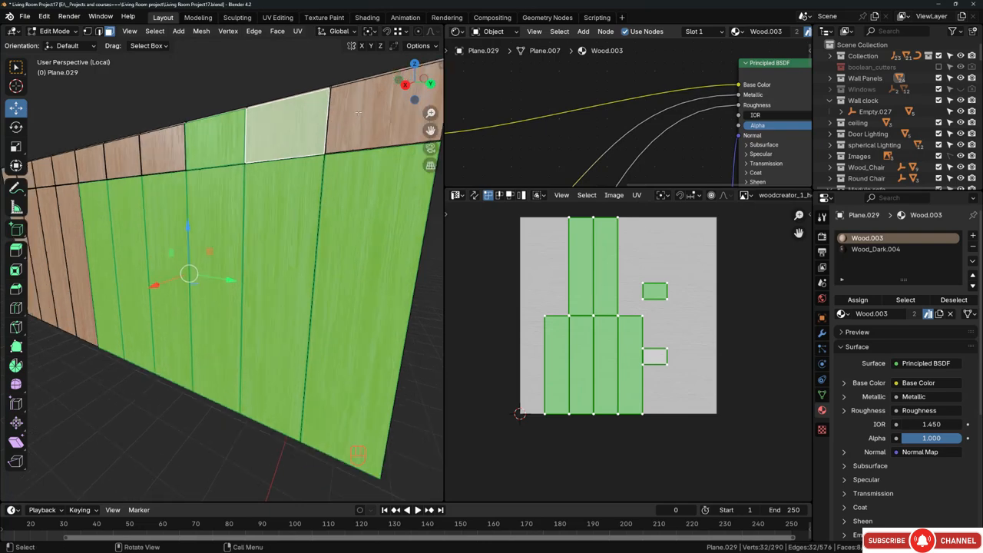
pyautogui.moveTo(358, 113); pyautogui.dragTo(360, 147, button='middle')
pyautogui.keyDown('shift'); pyautogui.click(368, 238); pyautogui.keyUp('shift')
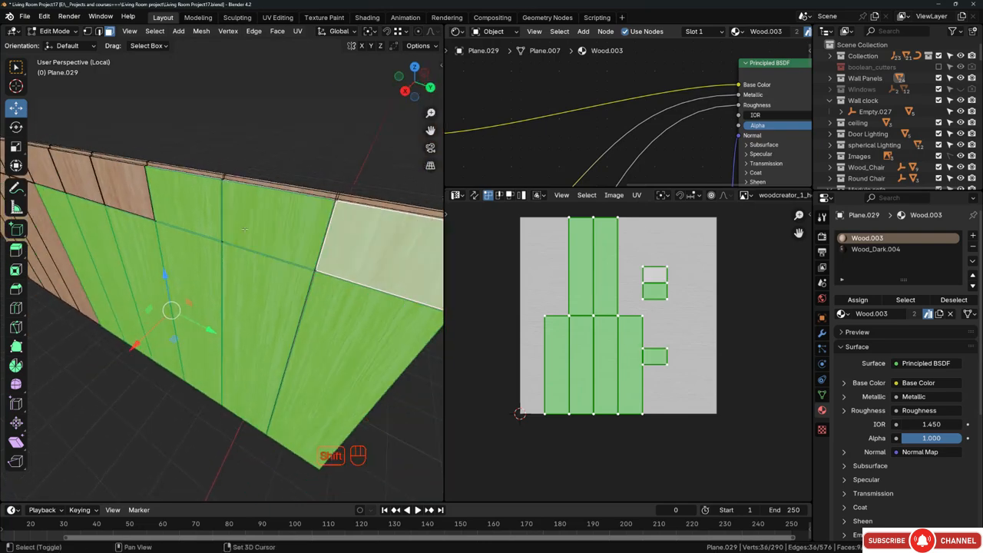
pyautogui.keyDown('shift'); pyautogui.click(136, 193); pyautogui.keyUp('shift')
pyautogui.scroll(-3, 136, 193)
pyautogui.keyDown('shift'); pyautogui.moveTo(137, 193); pyautogui.dragTo(345, 199, button='middle'); pyautogui.keyUp('shift')
pyautogui.keyDown('shift'); pyautogui.click(304, 186); pyautogui.keyUp('shift')
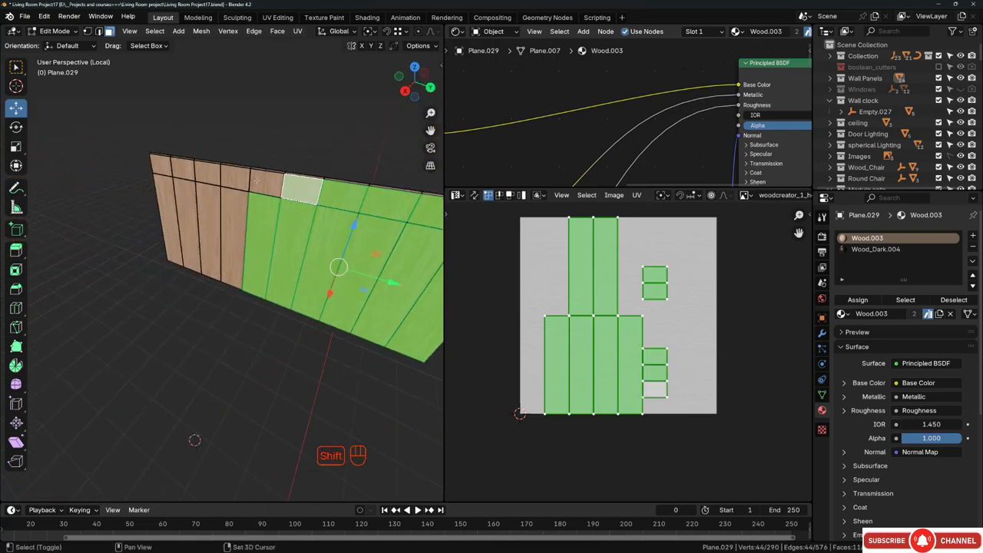
pyautogui.keyDown('shift'); pyautogui.click(266, 183); pyautogui.keyUp('shift')
pyautogui.keyDown('shift'); pyautogui.click(233, 175); pyautogui.keyUp('shift')
pyautogui.keyDown('shift'); pyautogui.click(234, 231); pyautogui.keyUp('shift')
pyautogui.keyDown('shift'); pyautogui.click(207, 230); pyautogui.keyUp('shift')
pyautogui.keyDown('shift'); pyautogui.click(207, 171); pyautogui.keyUp('shift')
pyautogui.keyDown('shift'); pyautogui.click(182, 167); pyautogui.keyUp('shift')
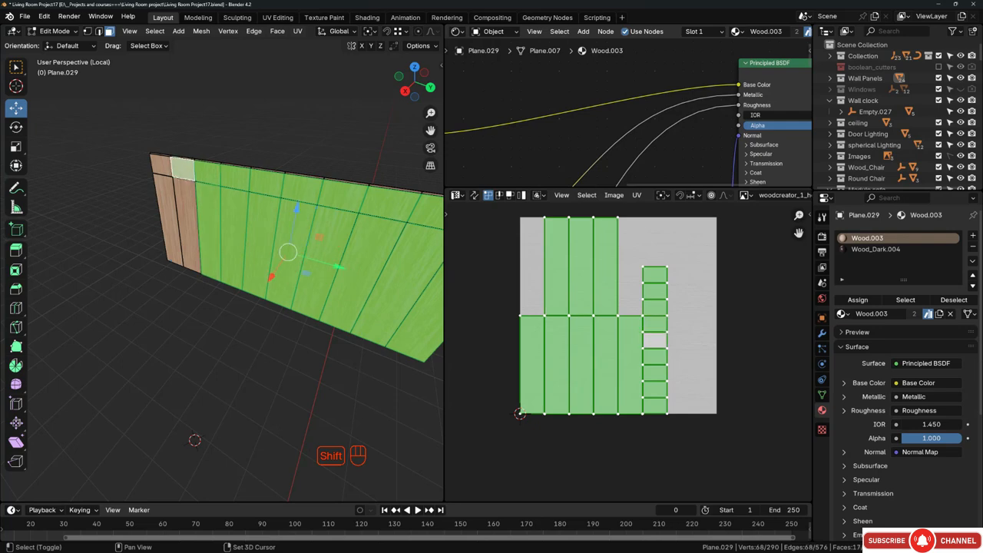
pyautogui.keyDown('shift'); pyautogui.click(184, 222); pyautogui.keyUp('shift')
pyautogui.keyDown('shift'); pyautogui.click(165, 185); pyautogui.keyUp('shift')
pyautogui.keyDown('shift'); pyautogui.click(160, 165); pyautogui.keyUp('shift')
# - Invert the selection to the panel's grooves and edges and assign the Wood_Dark.004 material to them
pyautogui.scroll(-2, 230, 208)
pyautogui.keyDown('shift'); pyautogui.moveTo(295, 219); pyautogui.dragTo(245, 229, button='middle'); pyautogui.keyUp('shift')
pyautogui.scroll(3, 215, 223)
pyautogui.hotkey('ctrl', 'i')
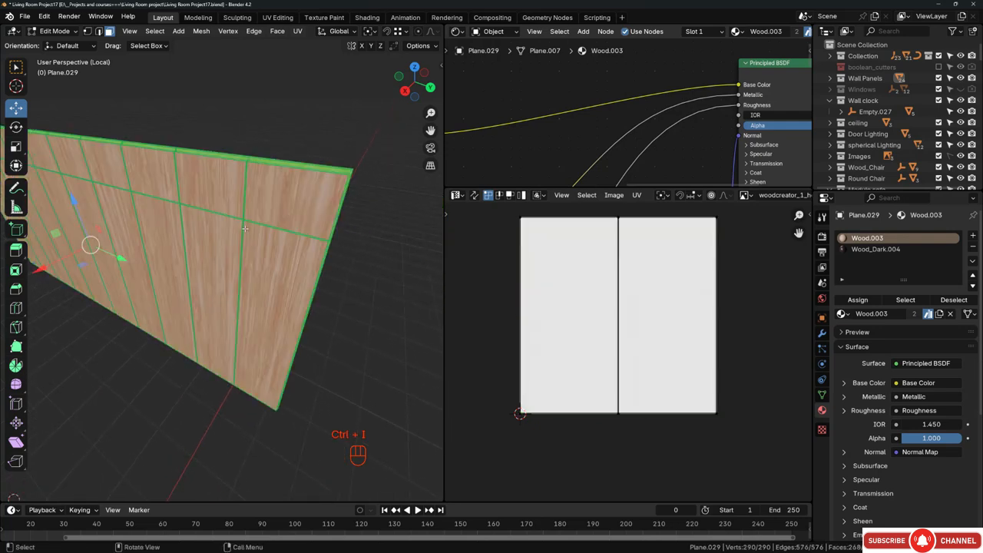
pyautogui.click(877, 250)
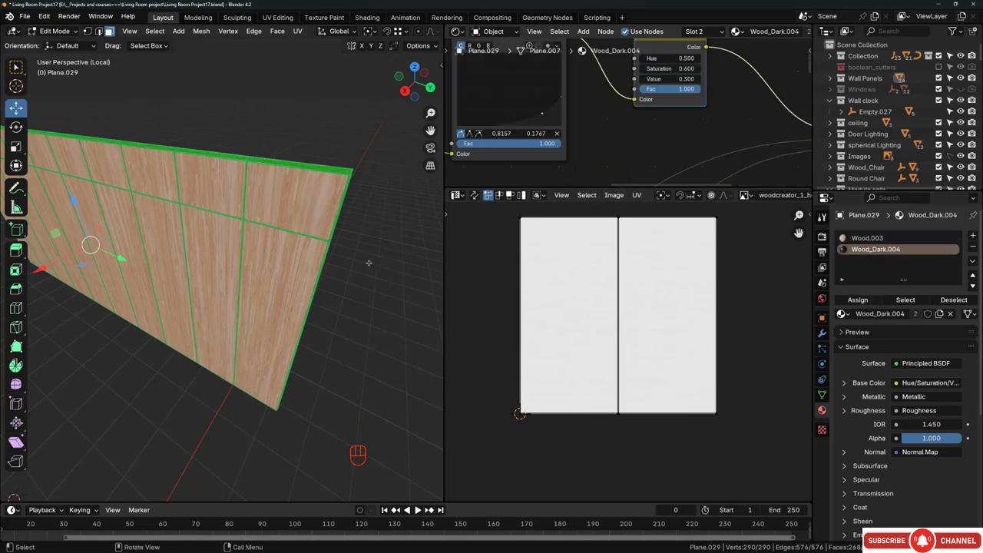
pyautogui.scroll(3, 242, 186)
pyautogui.keyDown('shift'); pyautogui.moveTo(247, 140); pyautogui.dragTo(240, 183, button='middle'); pyautogui.keyUp('shift')
pyautogui.scroll(3, 241, 200)
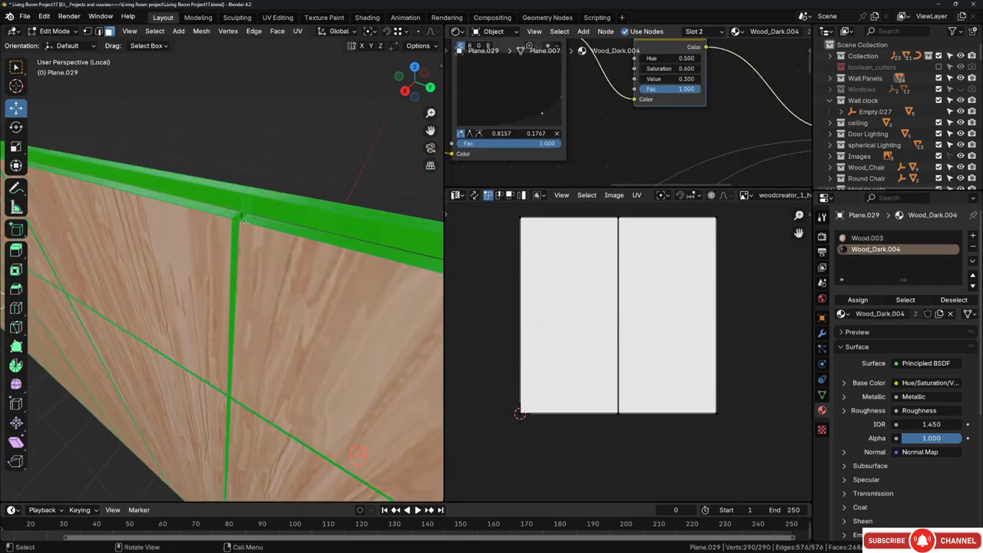
pyautogui.scroll(-4, 243, 208)
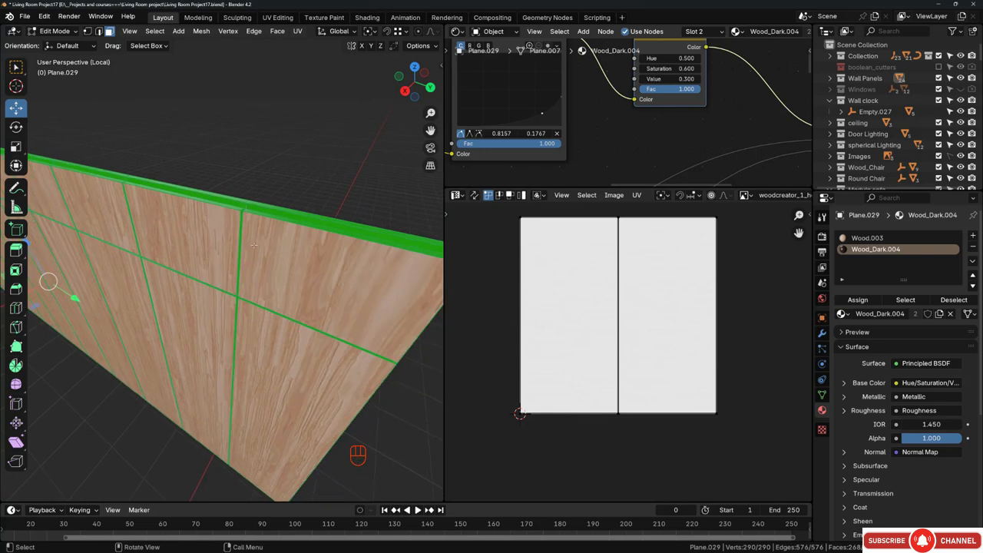
pyautogui.moveTo(244, 209); pyautogui.dragTo(251, 246, button='middle')
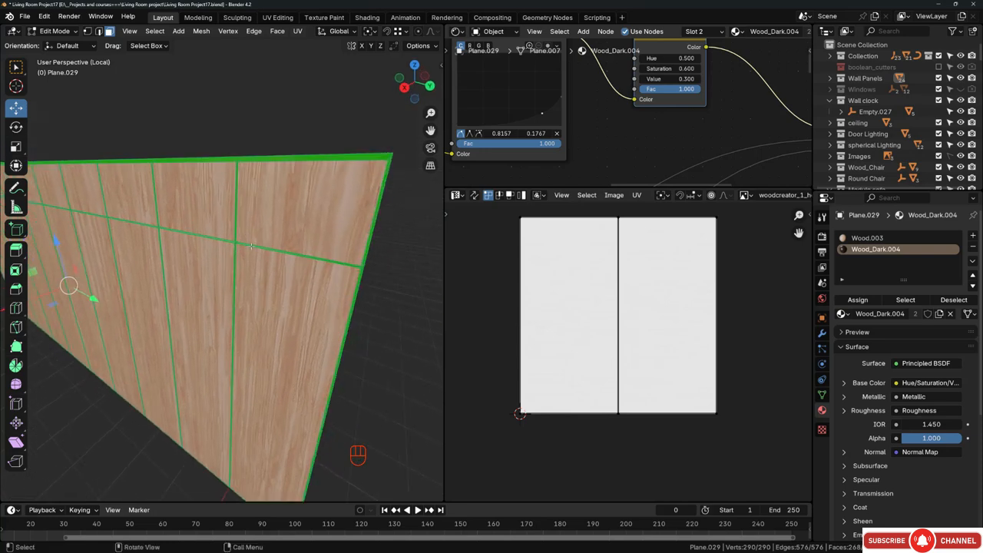
# - Leave Edit Mode, deselect everything and exit local view to show the textured panels in the whole room
pyautogui.scroll(-5, 251, 246)
pyautogui.press('Tab')
pyautogui.hotkey('alt', 'a')
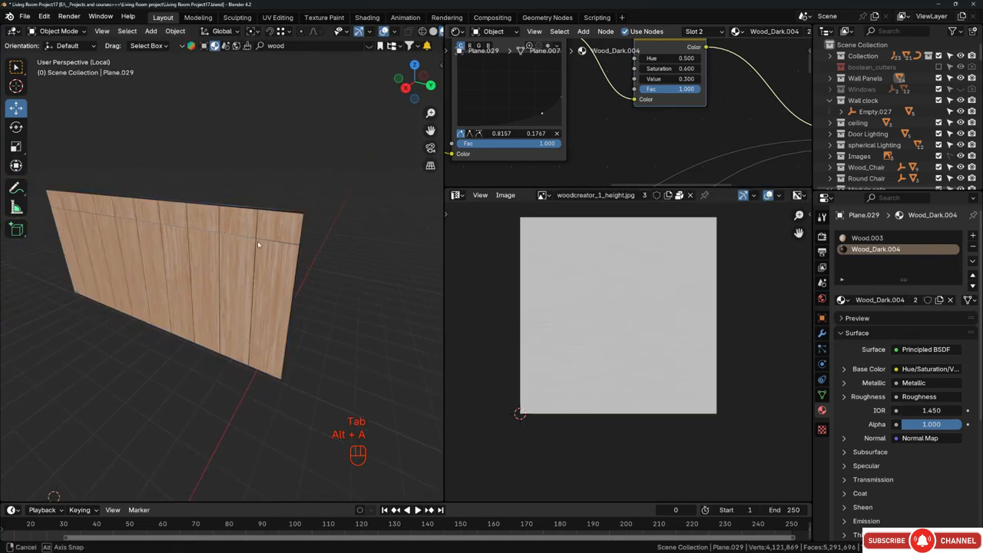
pyautogui.moveTo(257, 240); pyautogui.dragTo(243, 233, button='middle')
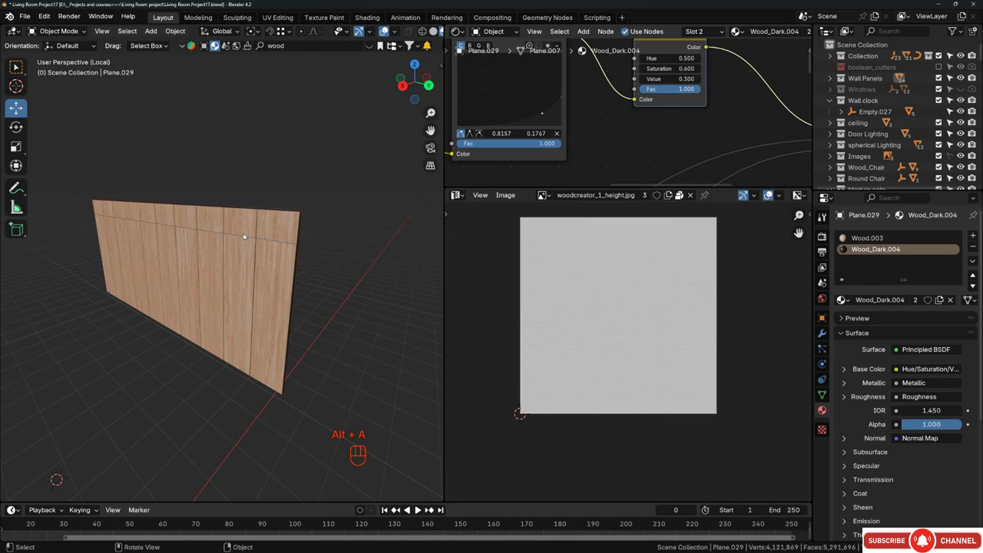
pyautogui.press('KP_Divide')
pyautogui.moveTo(243, 233); pyautogui.dragTo(207, 277, button='middle')
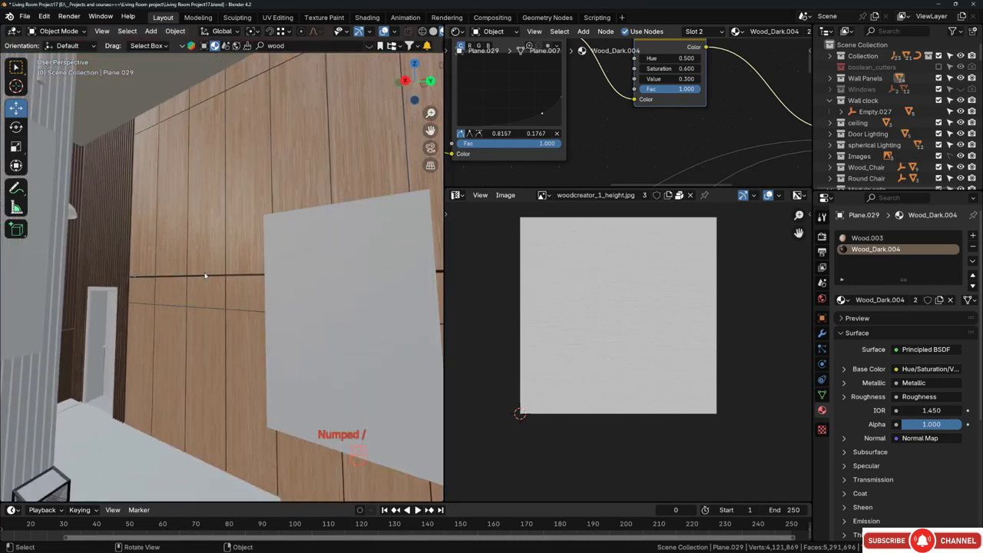
pyautogui.keyDown('shift'); pyautogui.moveTo(291, 215); pyautogui.dragTo(193, 205, button='middle'); pyautogui.keyUp('shift')
pyautogui.scroll(-3, 193, 186)
# - Isolate the upper and lower wall panels together in local view to compare their wood grain
pyautogui.click(267, 192)
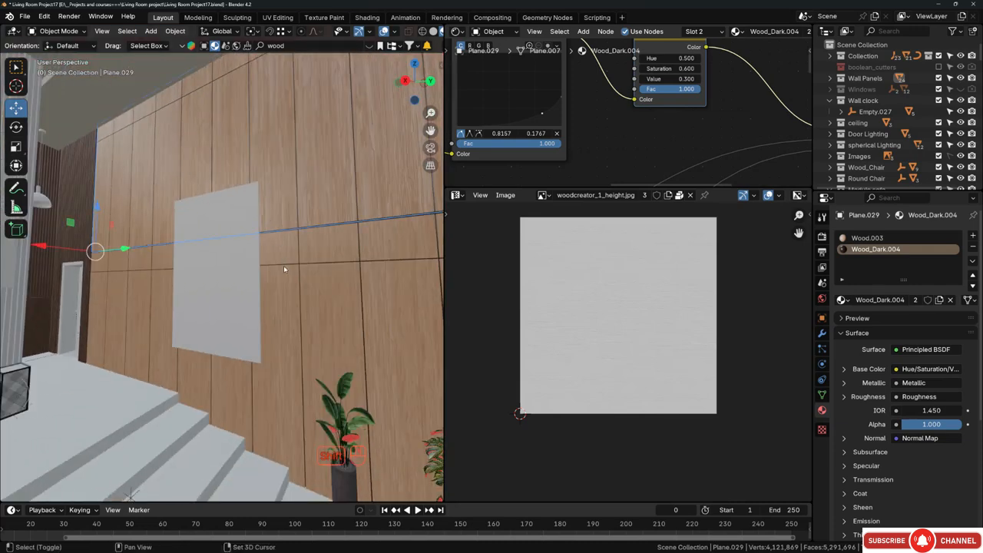
pyautogui.keyDown('shift'); pyautogui.click(283, 266); pyautogui.keyUp('shift')
pyautogui.press('KP_Divide')
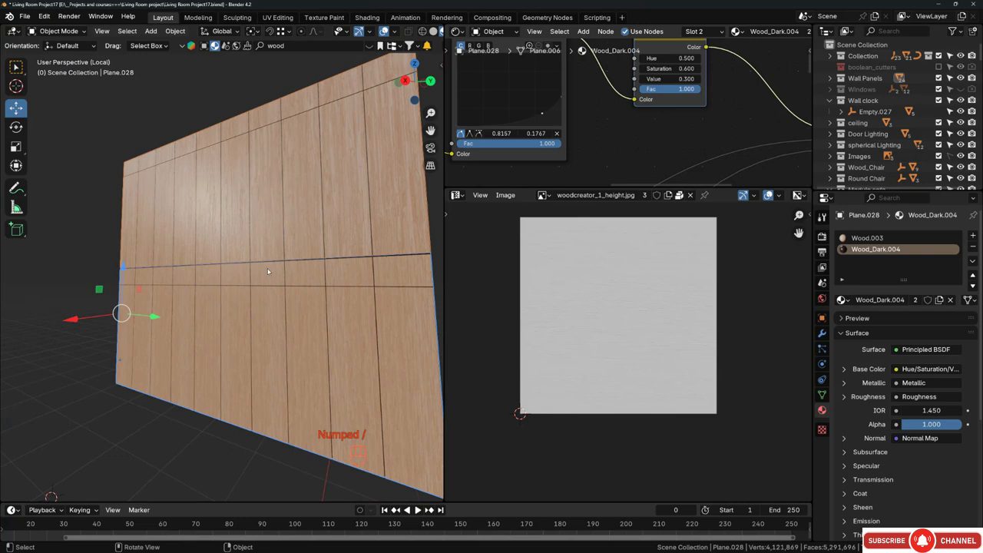
pyautogui.moveTo(269, 270); pyautogui.dragTo(250, 257, button='middle')
pyautogui.scroll(3, 249, 254)
pyautogui.scroll(2, 249, 254)
pyautogui.moveTo(298, 286); pyautogui.dragTo(242, 198, button='middle')
pyautogui.scroll(-5, 283, 274)
# - Enter Edit Mode on the upper wall panel and invert the selection to its front plank faces
pyautogui.click(243, 198)
pyautogui.press('Tab')
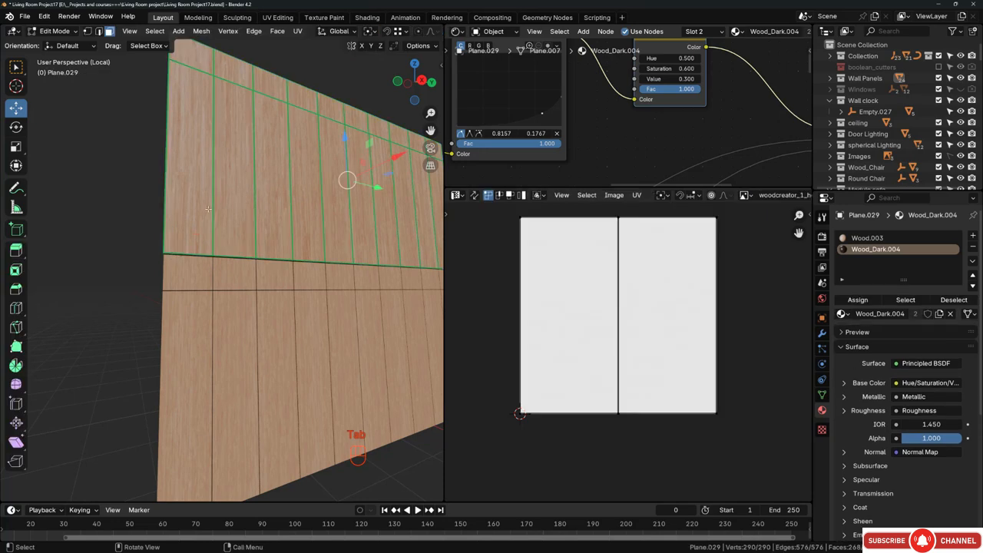
pyautogui.hotkey('ctrl', 'i')
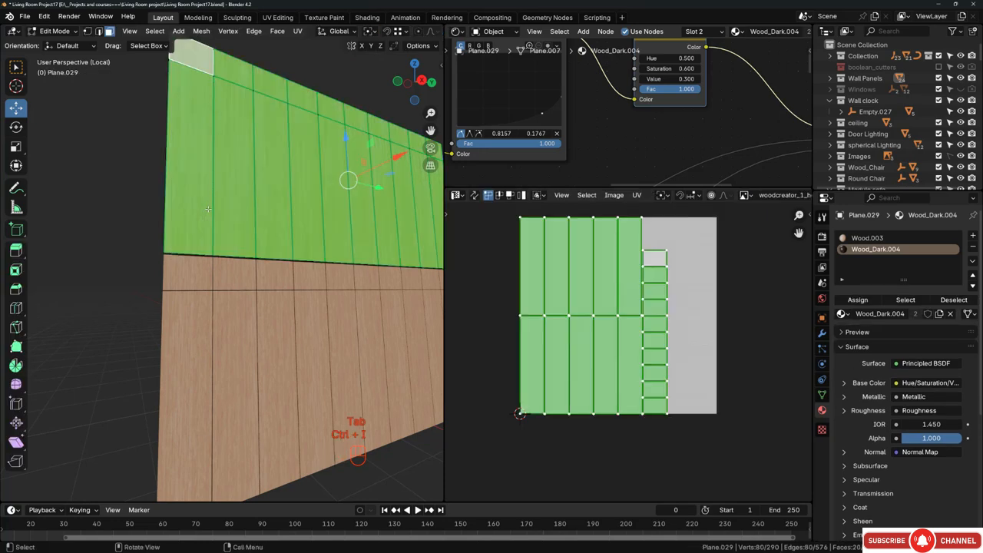
pyautogui.scroll(4, 338, 322)
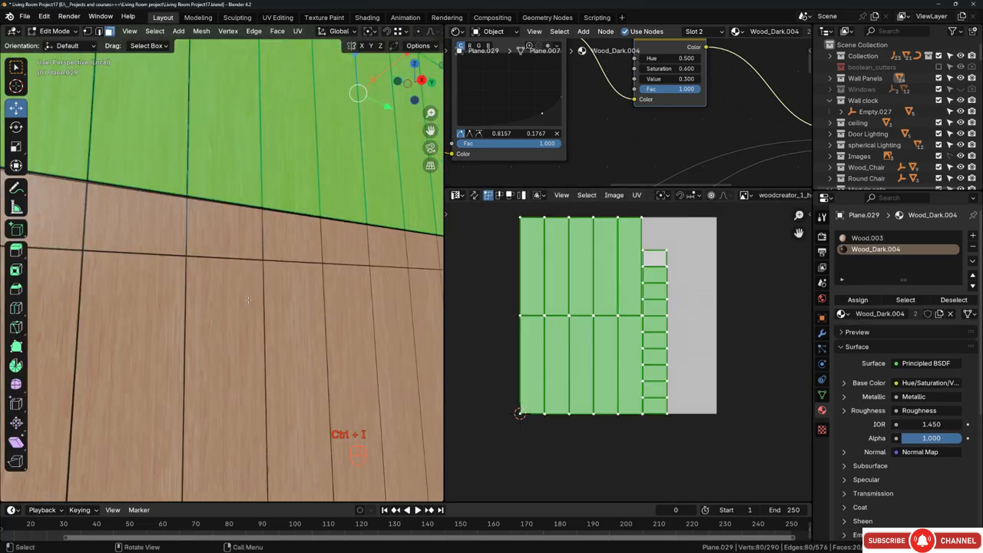
pyautogui.keyDown('shift'); pyautogui.moveTo(243, 237); pyautogui.dragTo(323, 261, button='middle'); pyautogui.keyUp('shift')
pyautogui.scroll(-2, 582, 359)
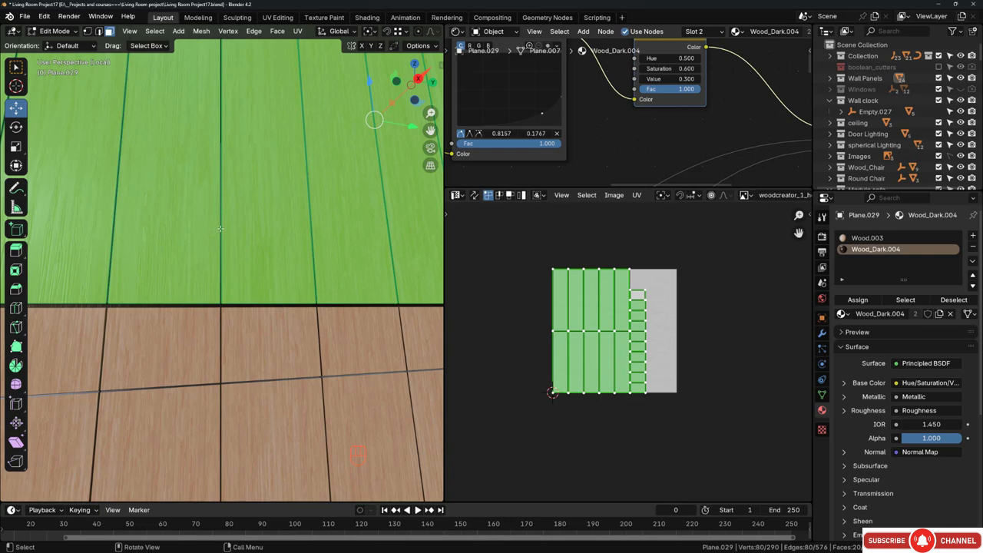
pyautogui.scroll(1, 602, 345)
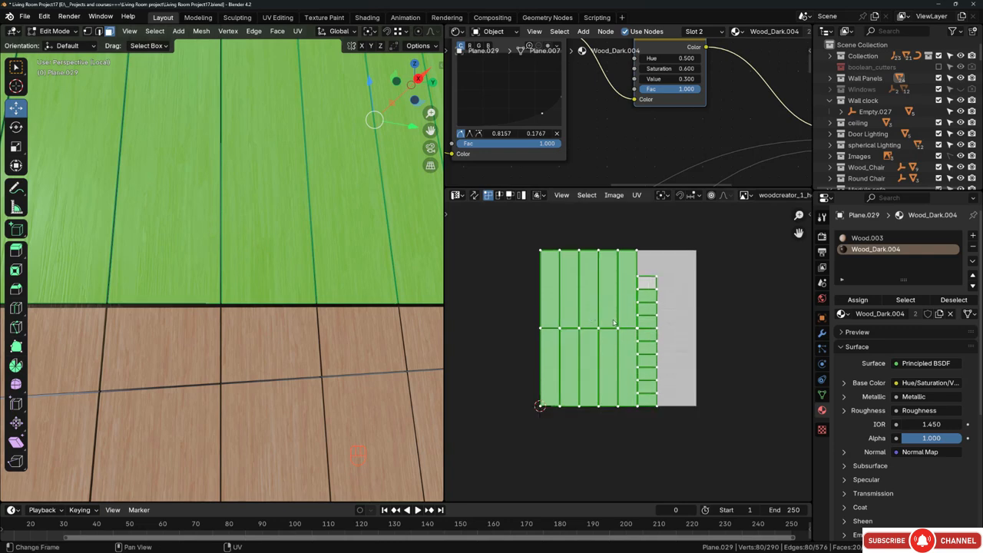
# - Scale the selected panel faces' UVs up by about 2.28 to make the wood grain finer, and leave Edit Mode
pyautogui.moveTo(621, 322); pyautogui.dragTo(645, 323, button='middle')
pyautogui.scroll(-3, 580, 332)
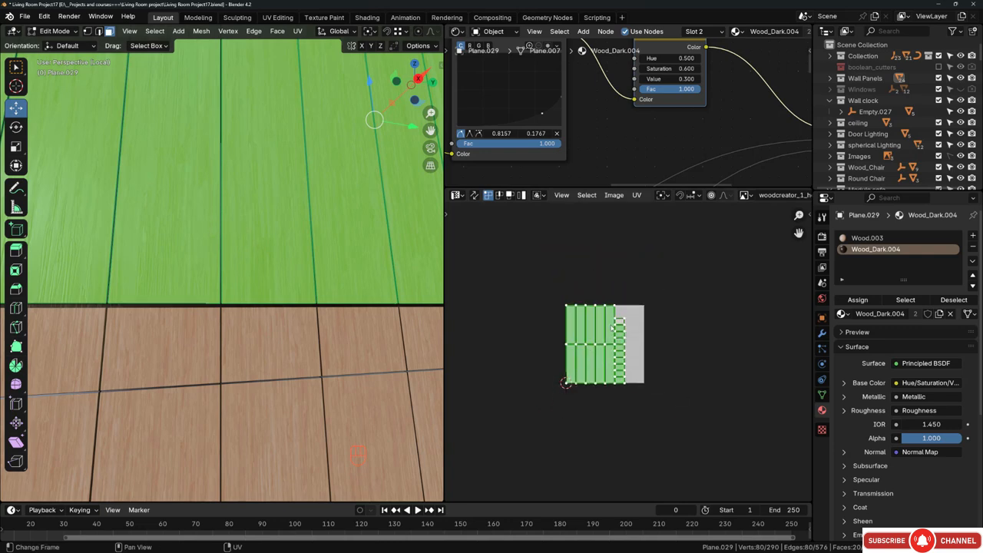
pyautogui.press('s')
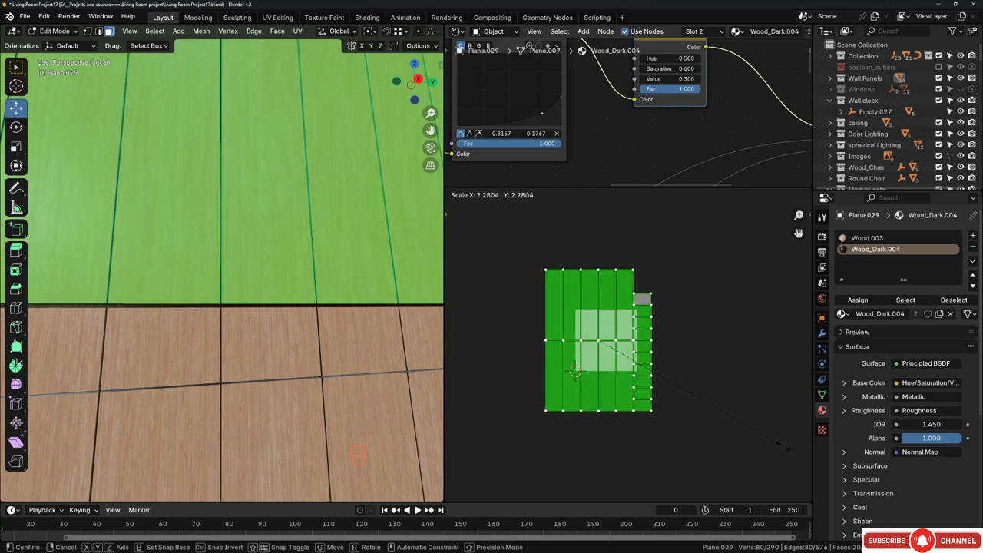
pyautogui.click(788, 447)
pyautogui.press('Tab')
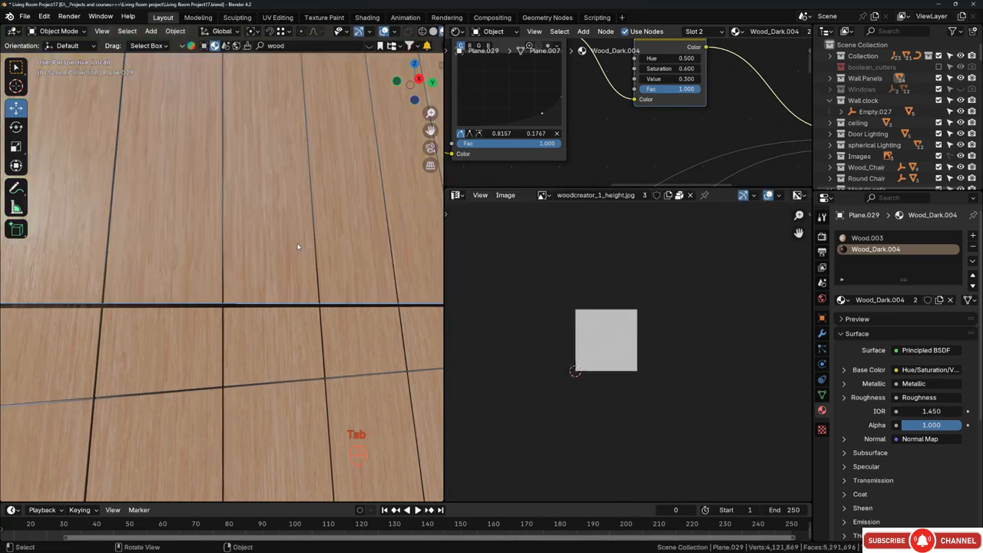
# - Leave the isolated view of the wood panels and show the panelled wall within the full room
pyautogui.moveTo(300, 245); pyautogui.dragTo(285, 214, button='middle')
pyautogui.scroll(-7, 285, 215)
pyautogui.moveTo(294, 254); pyautogui.dragTo(206, 233, button='middle')
pyautogui.press('KP_Divide')
pyautogui.moveTo(205, 233); pyautogui.dragTo(248, 227, button='middle')
pyautogui.keyDown('shift'); pyautogui.moveTo(248, 228); pyautogui.dragTo(269, 228, button='middle'); pyautogui.keyUp('shift')
pyautogui.scroll(2, 285, 227)
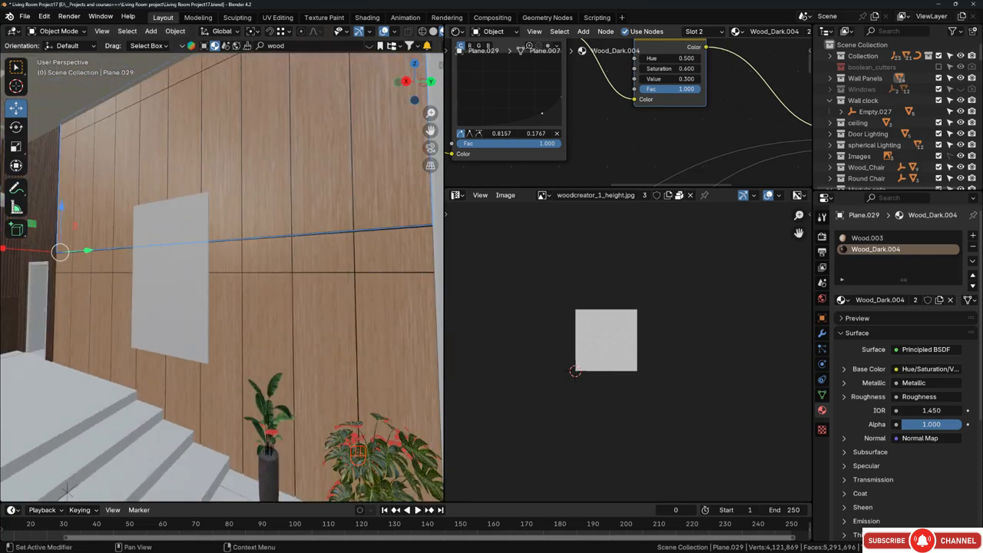
# - Examine the interior reference images, focusing on the colour and grain of the pale wood wall panels
pyautogui.moveTo(982, 223); pyautogui.dragTo(483, 258, button='right')
pyautogui.scroll(-2, 484, 258)
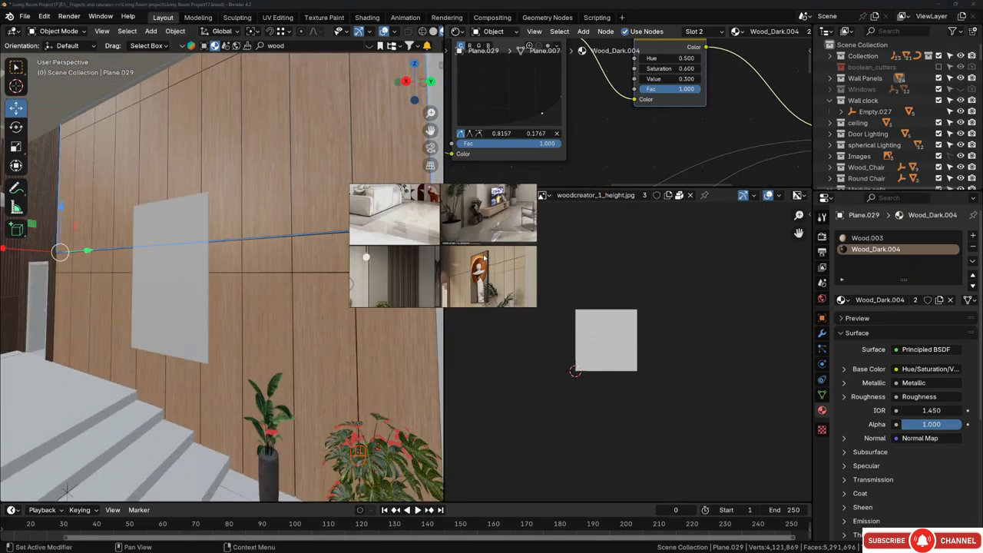
pyautogui.moveTo(484, 258); pyautogui.dragTo(477, 292, button='middle')
pyautogui.scroll(-2, 482, 254)
pyautogui.moveTo(492, 247)
pyautogui.mouseDown(button='middle')
pyautogui.moveTo(418, 228)
pyautogui.moveTo(501, 232)
pyautogui.mouseUp(button='middle')
pyautogui.scroll(-1, 427, 229)
pyautogui.scroll(-4, 432, 233)
pyautogui.moveTo(419, 232); pyautogui.dragTo(454, 259, button='middle')
pyautogui.scroll(1, 454, 259)
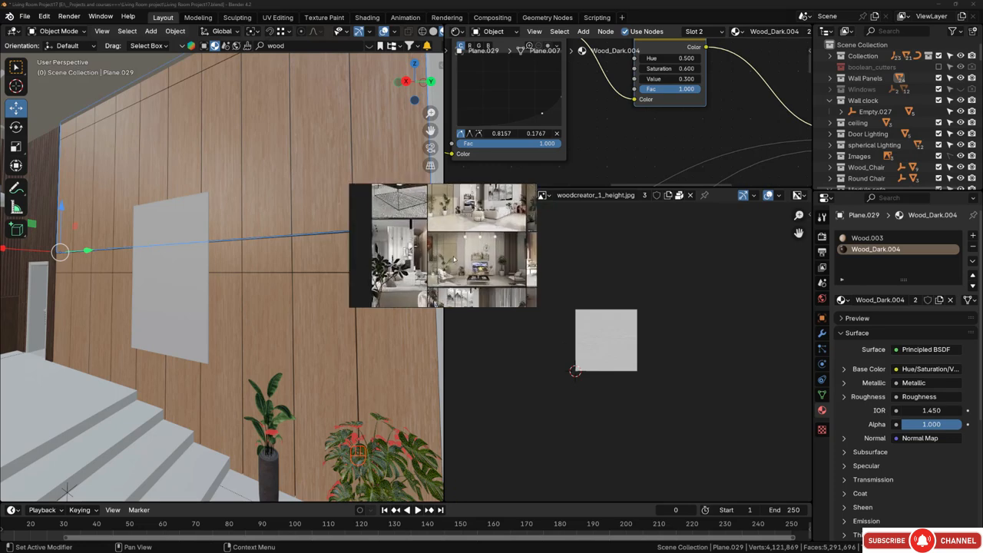
pyautogui.scroll(2, 454, 259)
pyautogui.scroll(2, 443, 243)
pyautogui.scroll(-2, 444, 242)
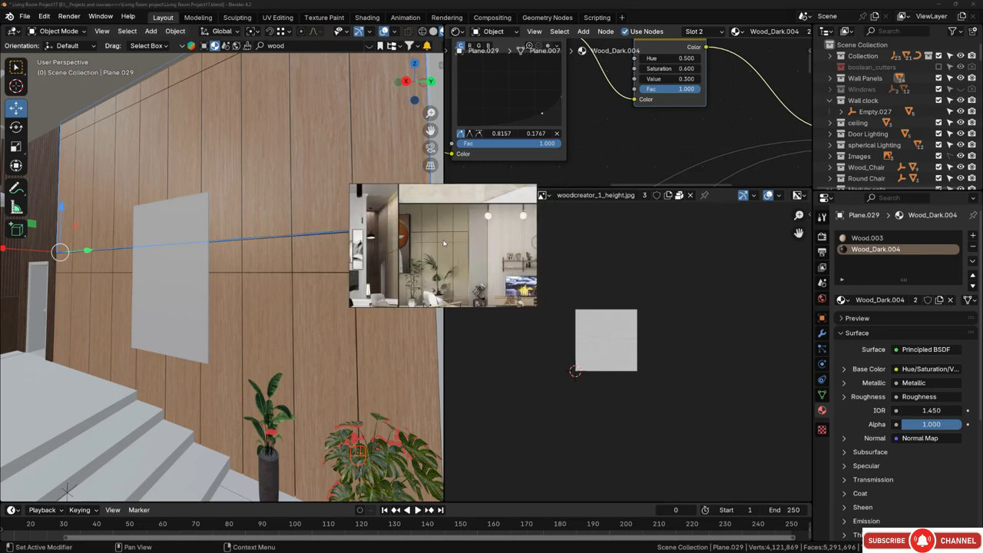
pyautogui.scroll(1, 445, 245)
pyautogui.scroll(1, 456, 255)
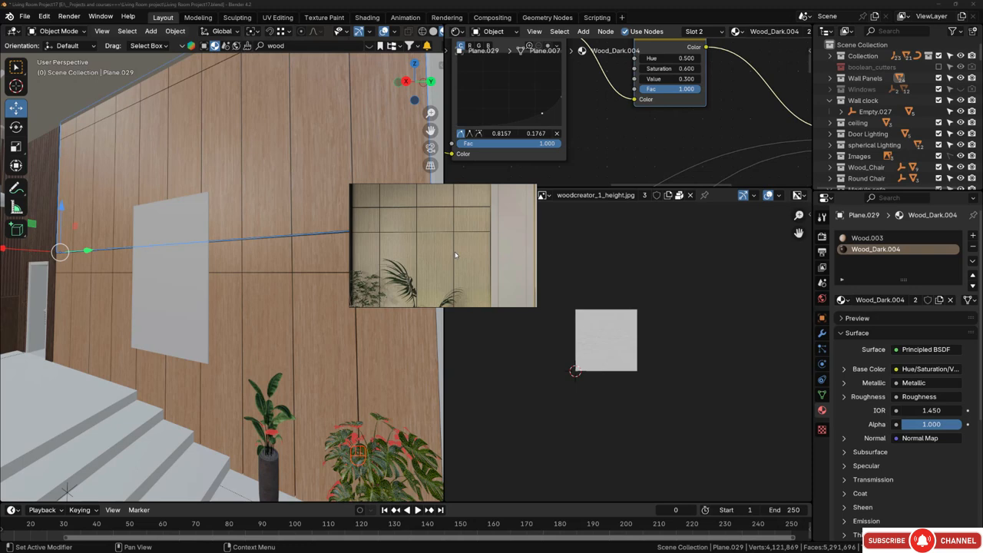
pyautogui.moveTo(439, 247); pyautogui.dragTo(636, 269)
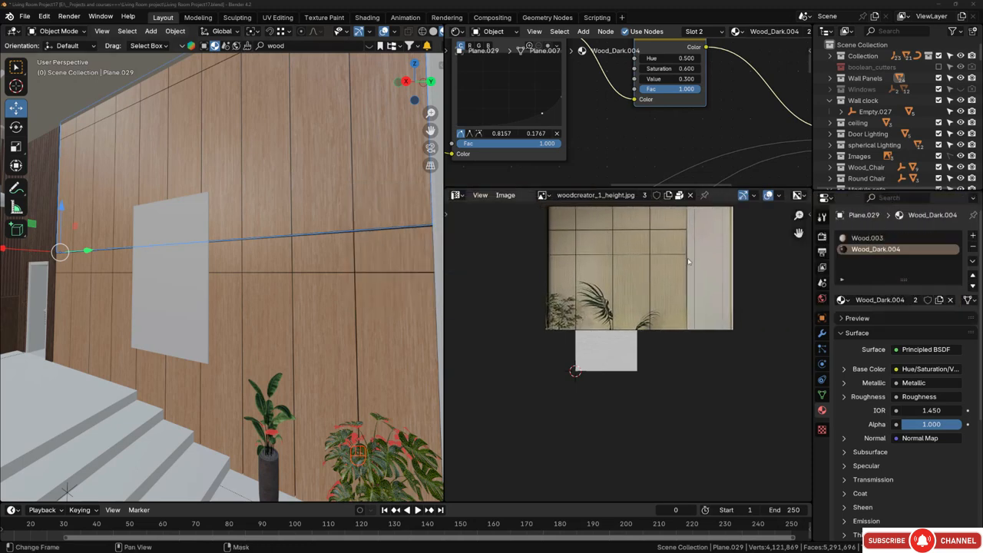
# - In the Wood.003 material, insert a Hue/Saturation/Value node between the Base Color texture and the Principled BSDF, enlarging the node editor
pyautogui.click(867, 239)
pyautogui.scroll(-4, 596, 177)
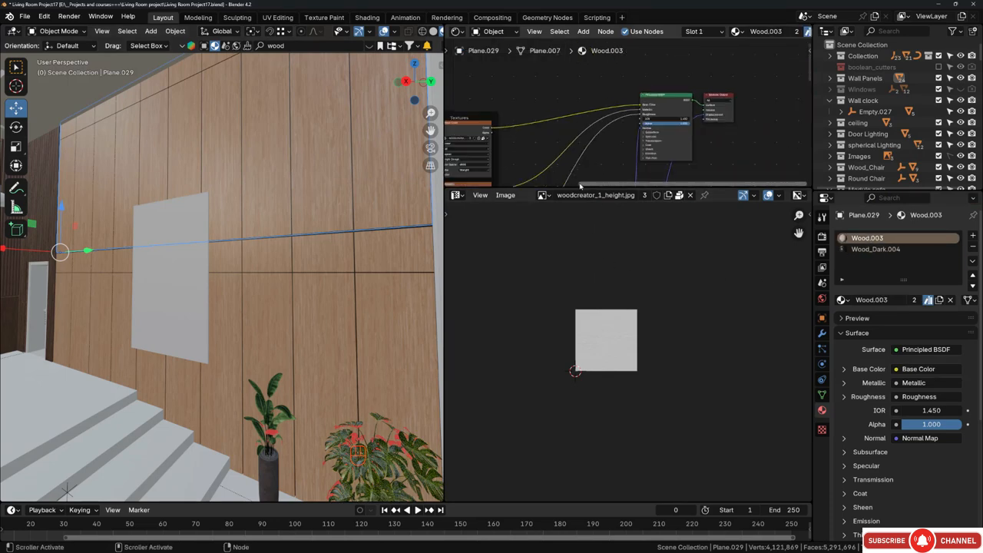
pyautogui.moveTo(574, 192); pyautogui.dragTo(574, 278)
pyautogui.scroll(3, 592, 126)
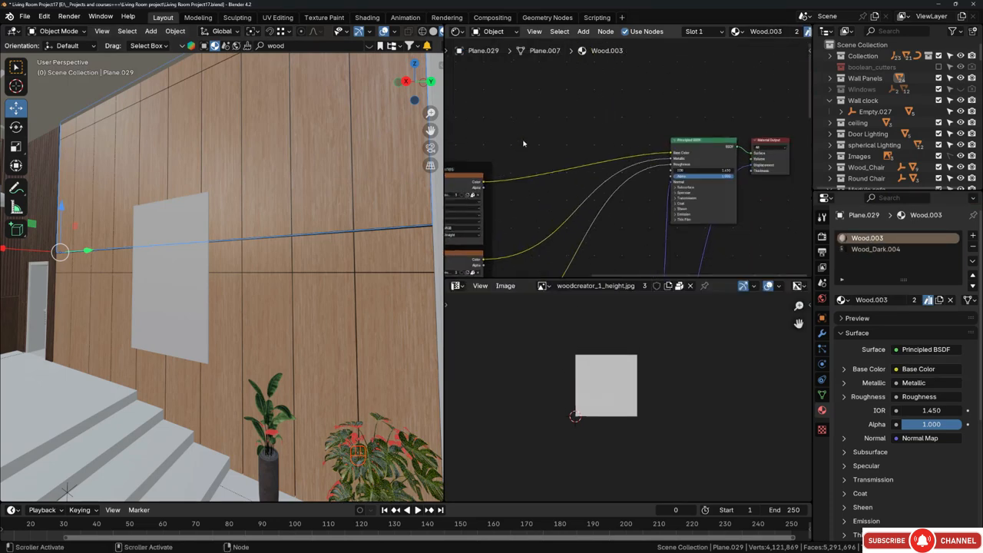
pyautogui.hotkey('shift', 'a')
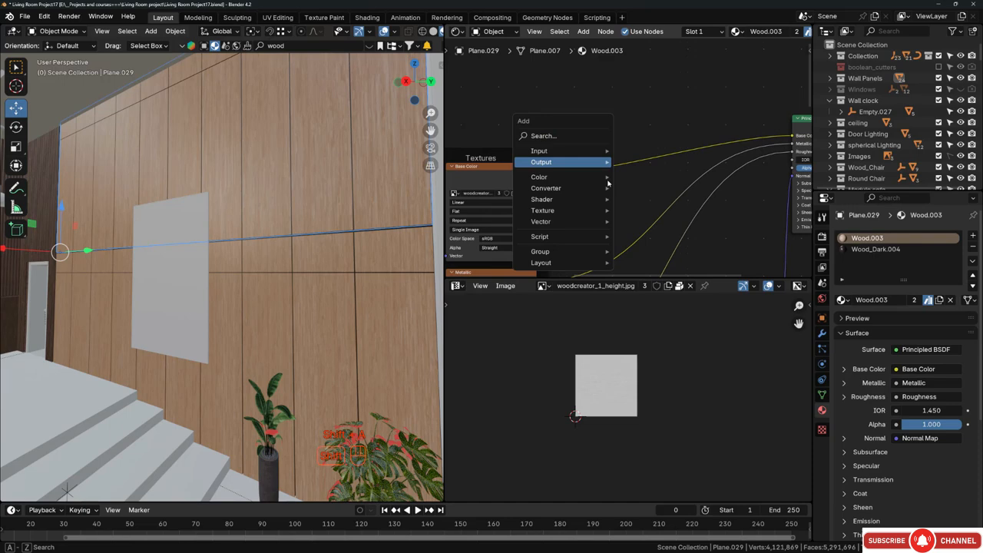
pyautogui.click(554, 138)
pyautogui.write('hue')
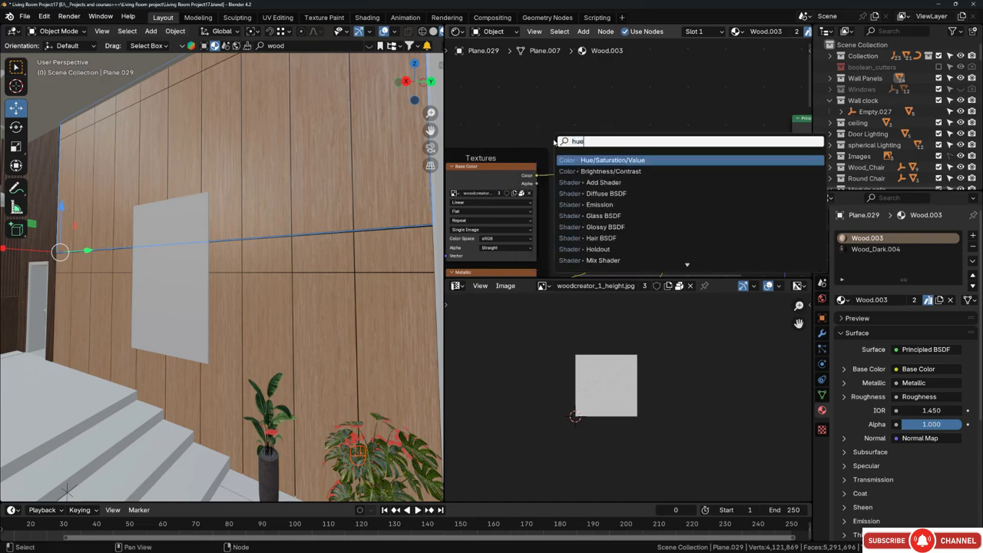
pyautogui.press('Return')
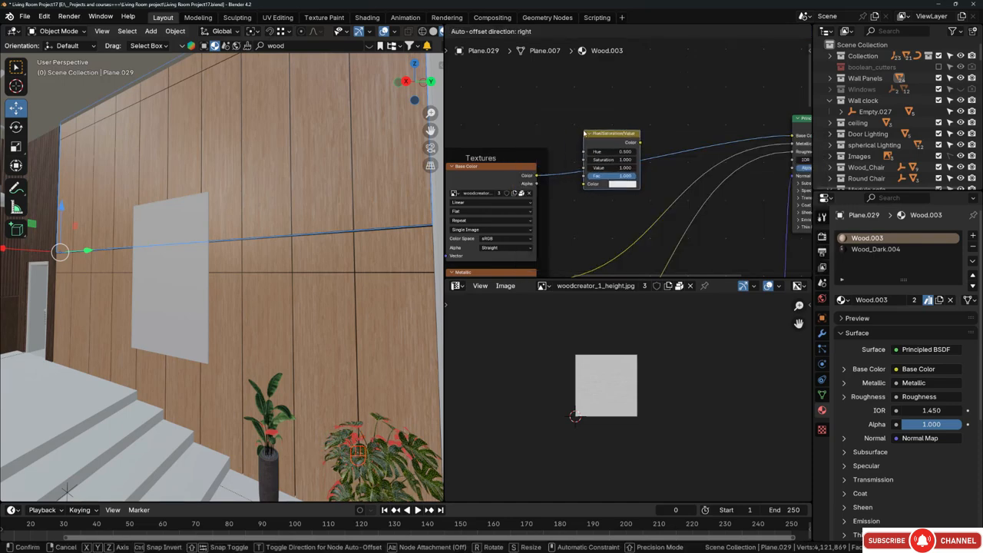
pyautogui.click(584, 133)
pyautogui.scroll(3, 468, 192)
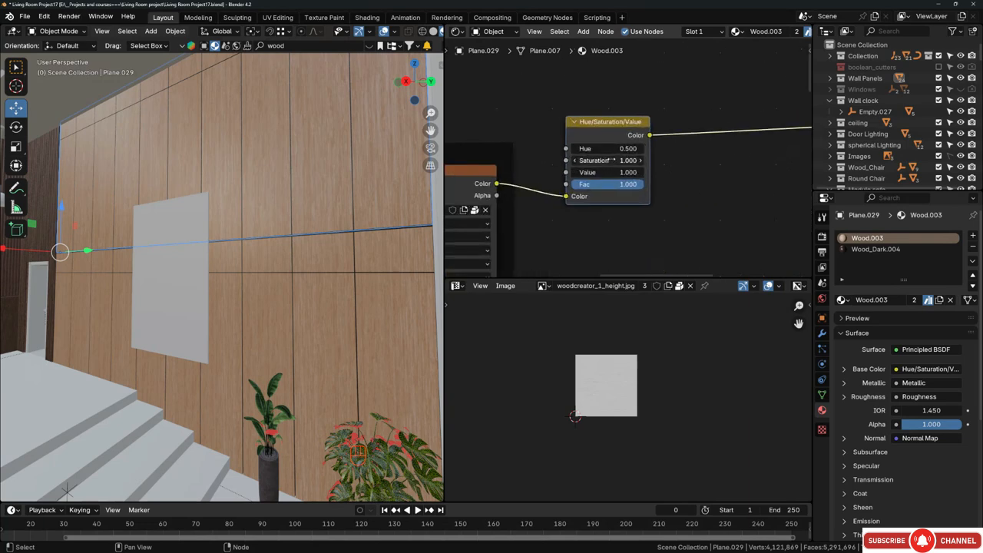
# - Set the Hue/Saturation/Value node's Saturation to 0.73 and check the wood panels in the room
pyautogui.moveTo(328, 188); pyautogui.dragTo(336, 180, button='middle')
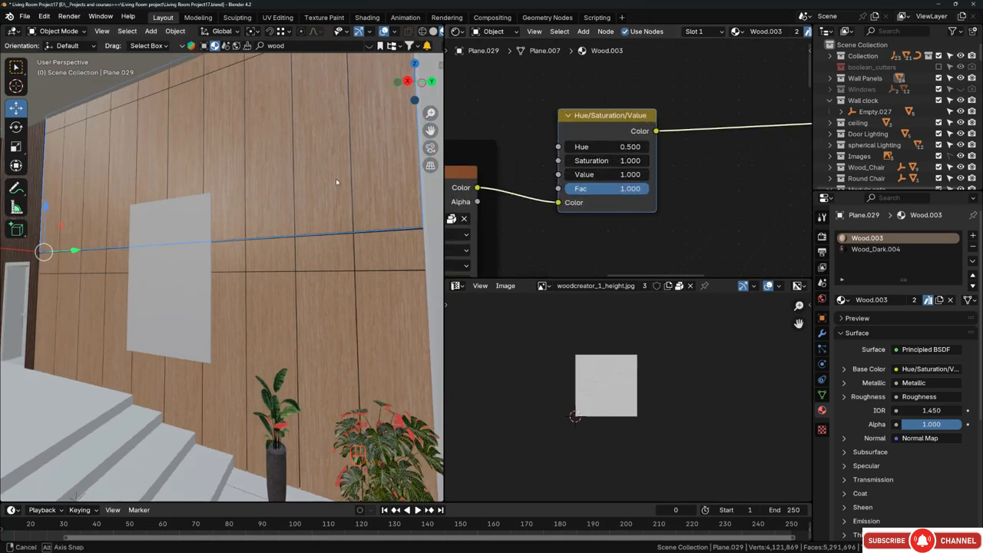
pyautogui.click(607, 161)
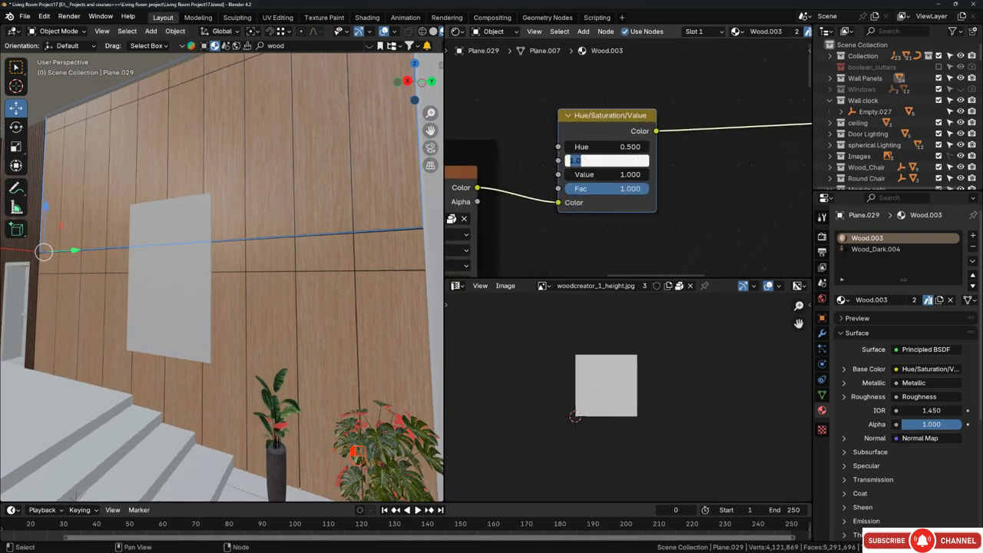
pyautogui.write('0.73')
pyautogui.press('Return')
pyautogui.moveTo(330, 253); pyautogui.dragTo(304, 188, button='middle')
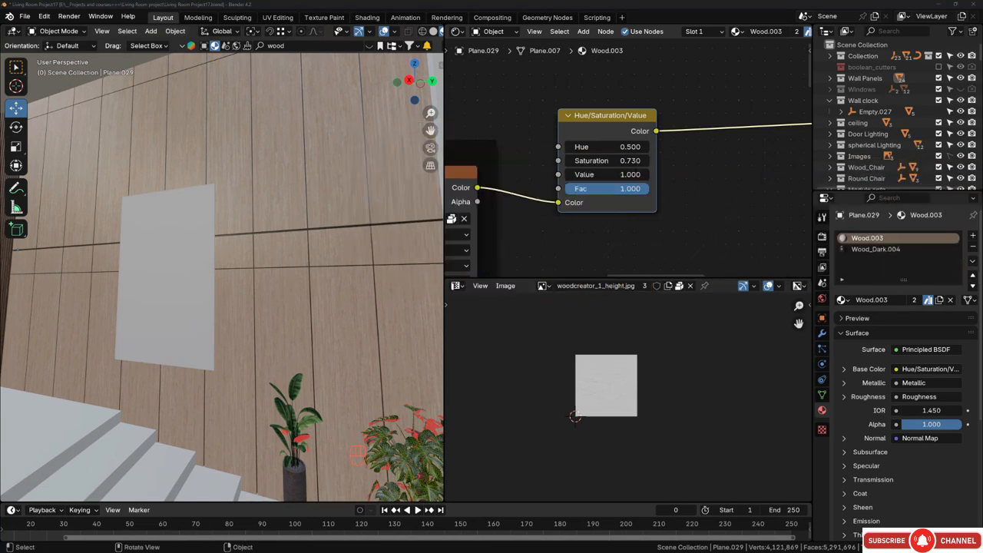
pyautogui.moveTo(307, 223); pyautogui.dragTo(256, 224, button='middle')
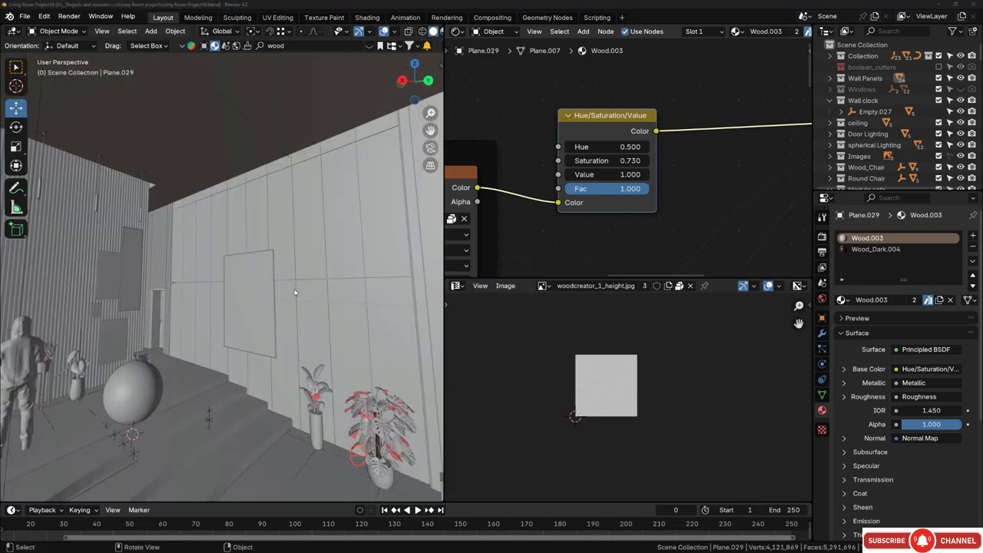
# - Select the thin vertical trim strip (Plane.032) at the edge of the panelled wall, next to the slatted TV wall
pyautogui.moveTo(255, 278)
pyautogui.mouseDown(button='middle')
pyautogui.moveTo(314, 309)
pyautogui.moveTo(224, 272)
pyautogui.moveTo(240, 286)
pyautogui.mouseUp(button='middle')
pyautogui.click(252, 234)
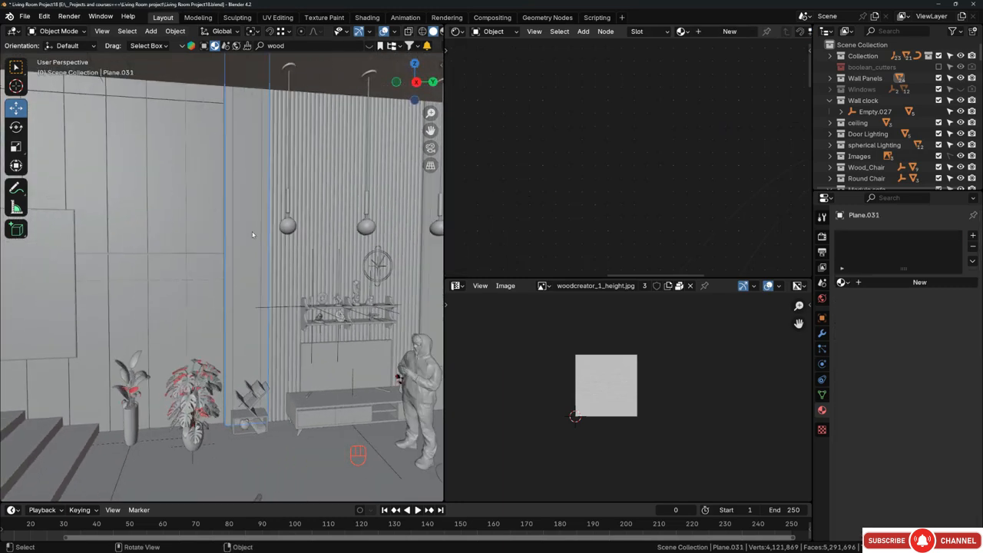
pyautogui.moveTo(245, 199); pyautogui.dragTo(263, 144, button='middle')
pyautogui.scroll(8, 230, 100)
pyautogui.scroll(6, 217, 174)
pyautogui.hotkey('alt', 'a')
pyautogui.click(254, 185)
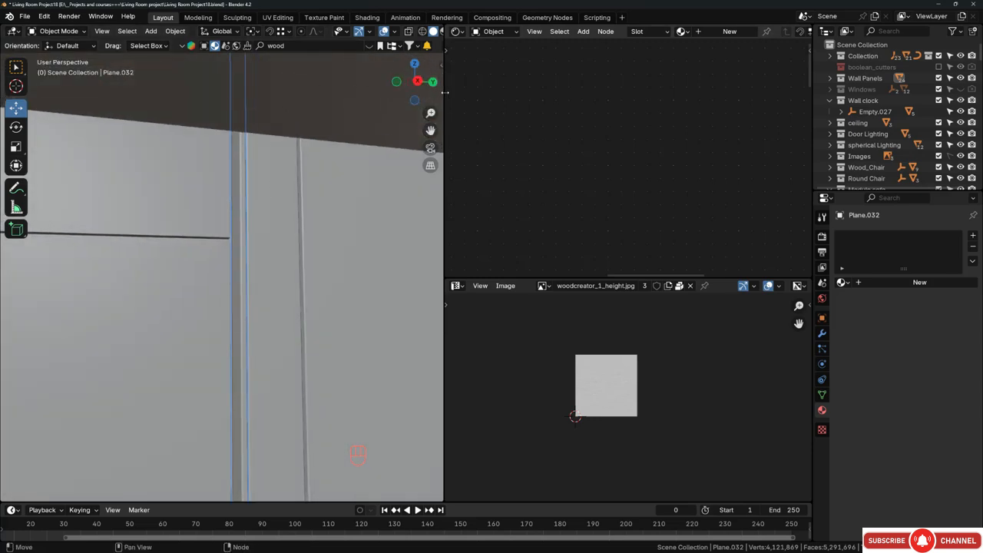
# - Widen the 3D viewport, isolate the selected trim strip and switch to Material Preview shading
pyautogui.moveTo(445, 96); pyautogui.dragTo(782, 110)
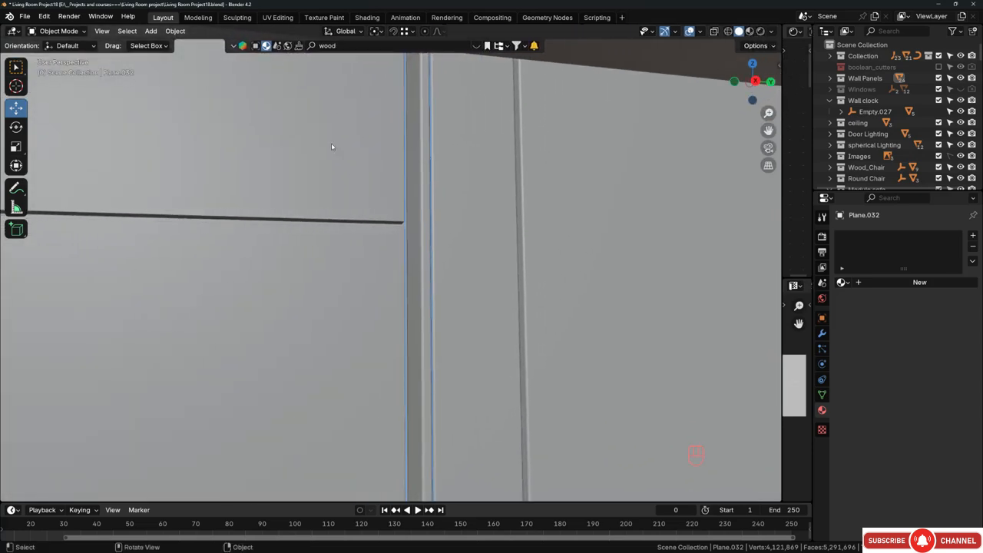
pyautogui.moveTo(332, 143); pyautogui.dragTo(351, 76, button='middle')
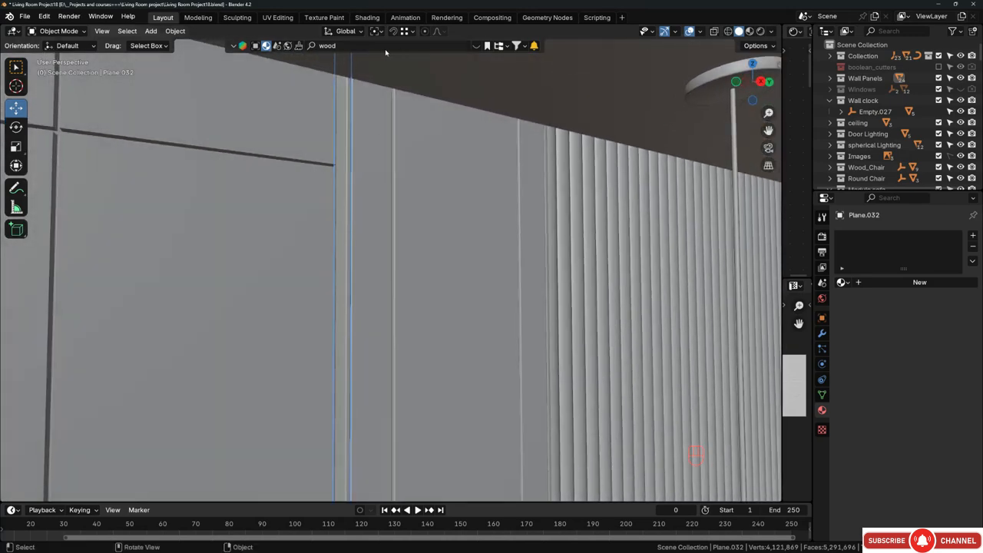
pyautogui.moveTo(450, 142)
pyautogui.mouseDown(button='middle')
pyautogui.moveTo(362, 164)
pyautogui.moveTo(374, 169)
pyautogui.moveTo(368, 158)
pyautogui.moveTo(420, 123)
pyautogui.moveTo(386, 103)
pyautogui.moveTo(399, 115)
pyautogui.mouseUp(button='middle')
pyautogui.press('KP_Divide')
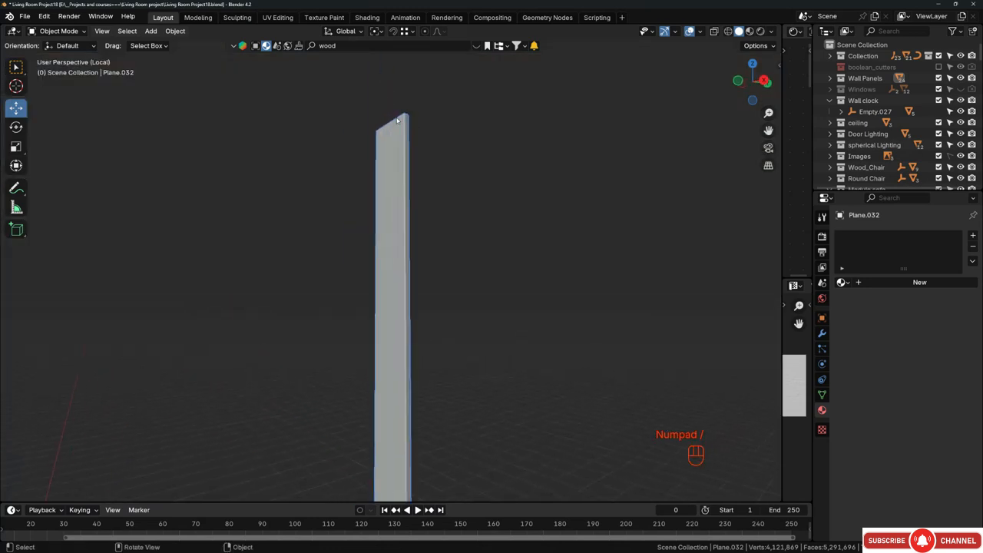
pyautogui.press('z')
pyautogui.click(400, 179)
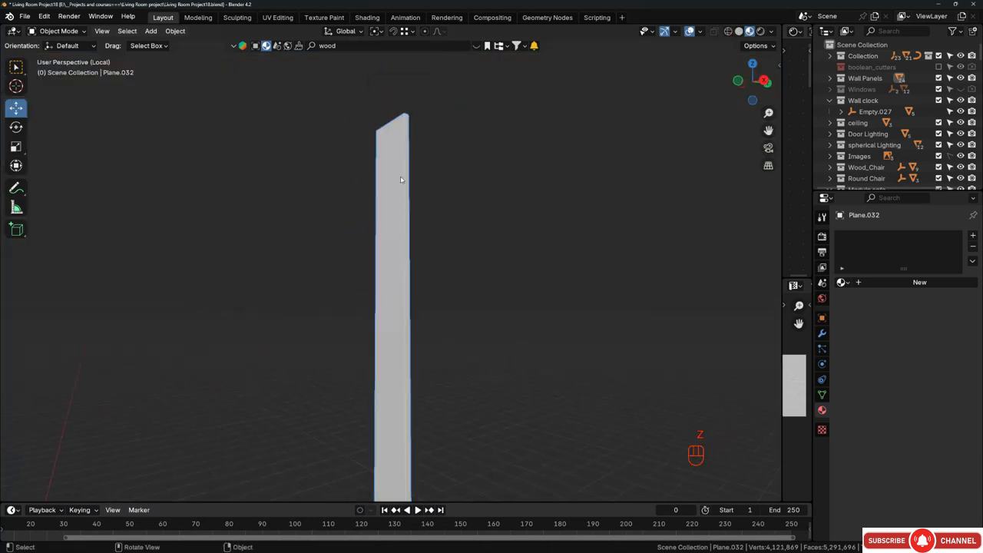
# - Search the online material library for "metal"
pyautogui.click(355, 47)
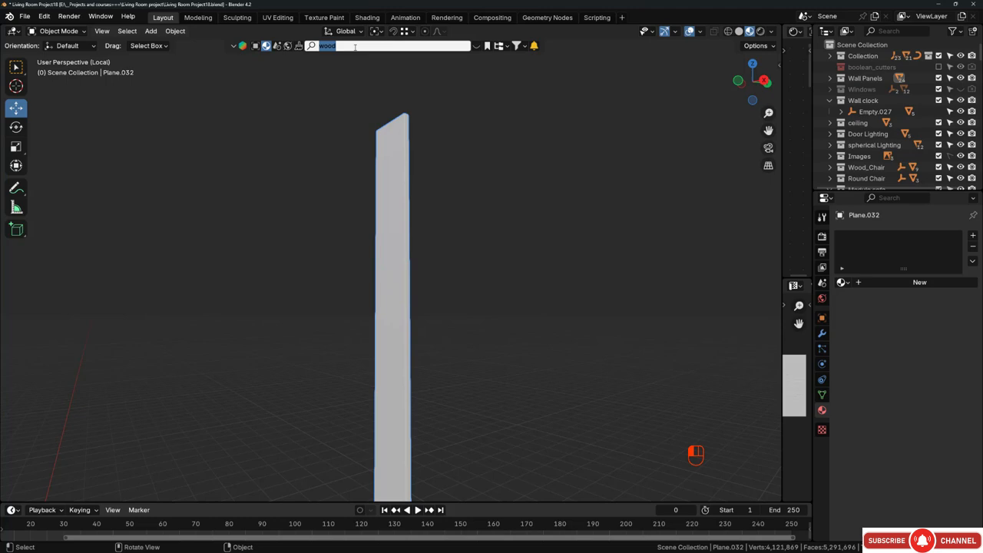
pyautogui.write('metal')
pyautogui.press('Return')
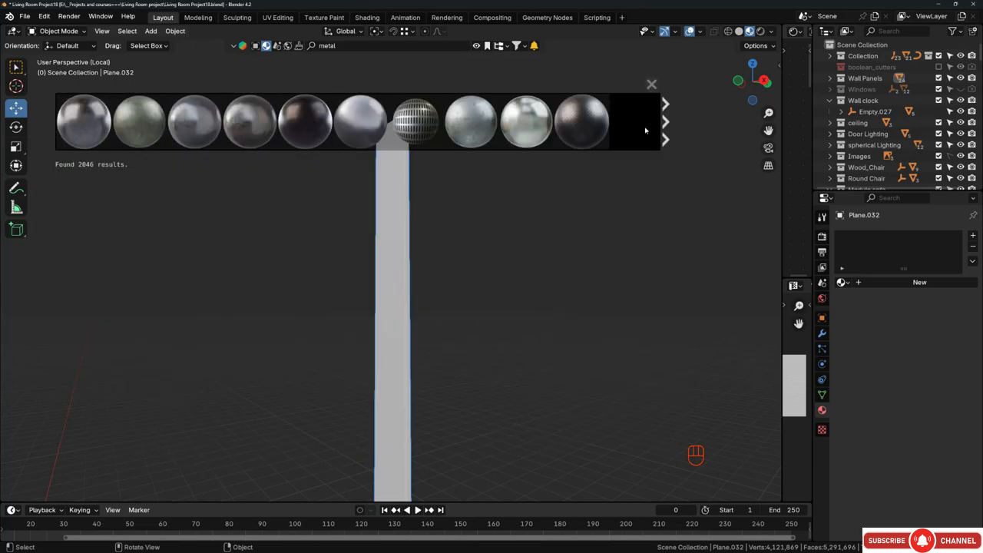
# - Browse the metal material results for a finish that suits the trim strip
pyautogui.click(665, 121)
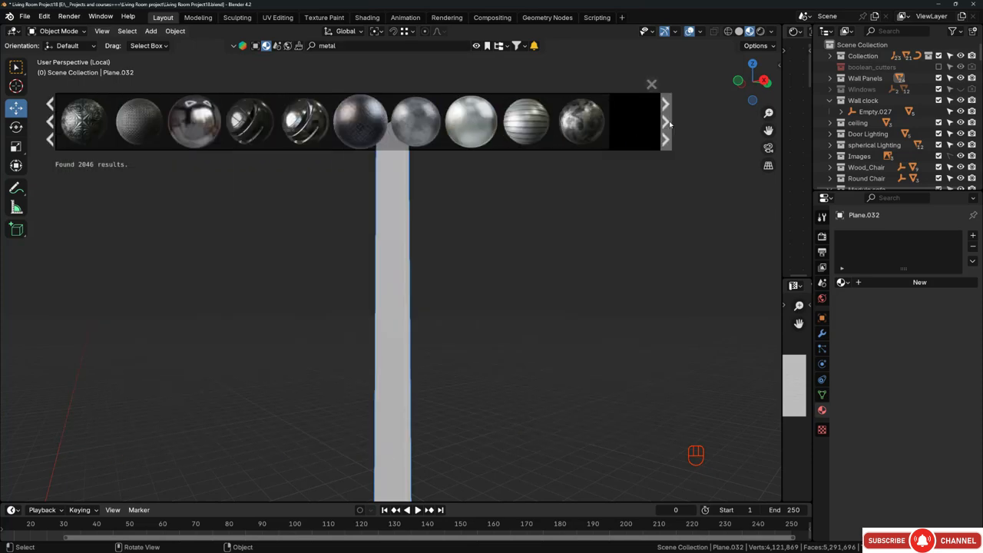
pyautogui.click(667, 123)
pyautogui.click(668, 122)
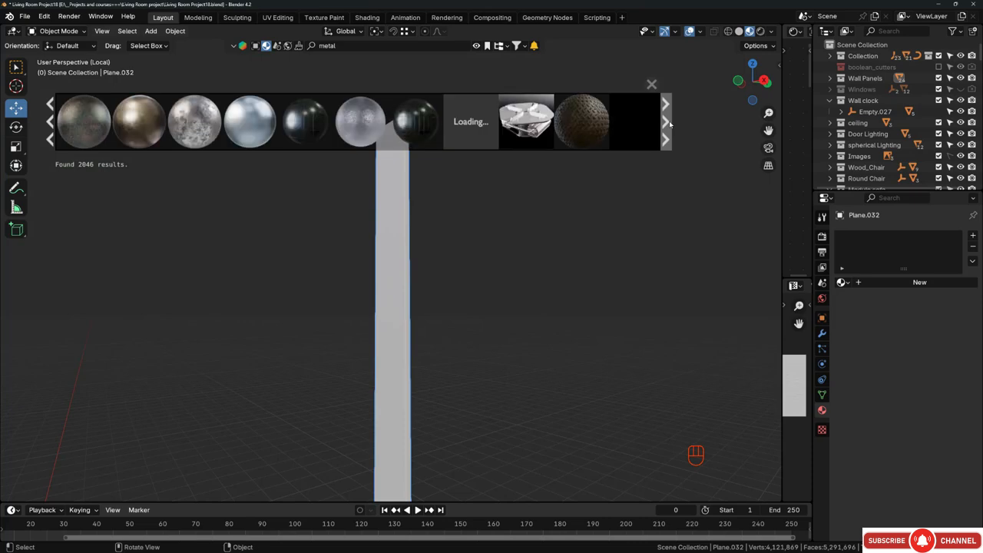
pyautogui.click(668, 122)
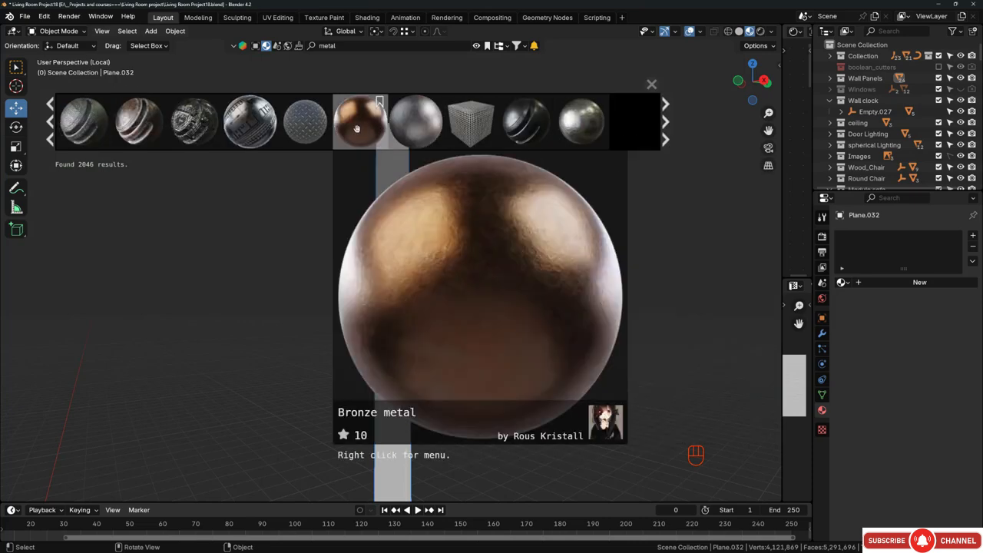
pyautogui.click(666, 121)
pyautogui.click(666, 121)
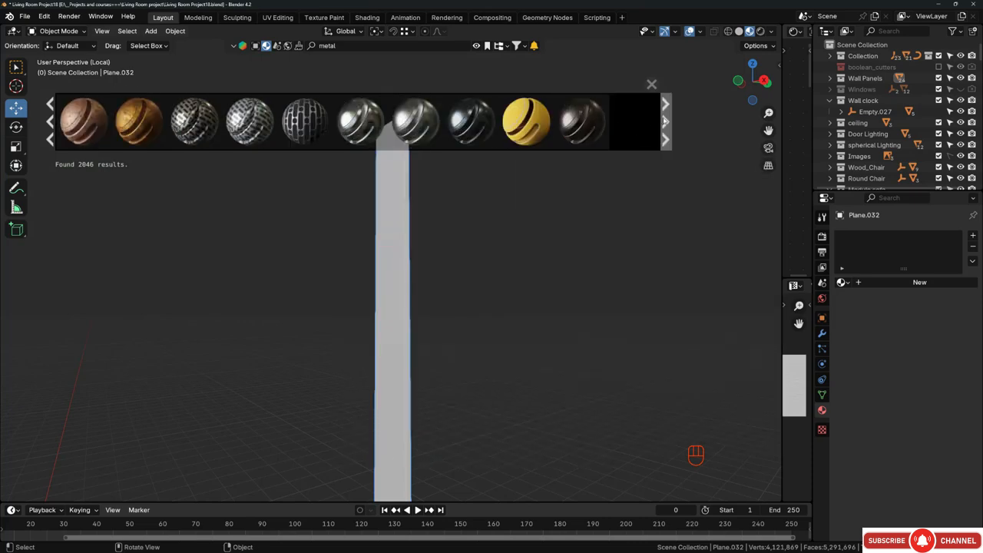
pyautogui.click(666, 121)
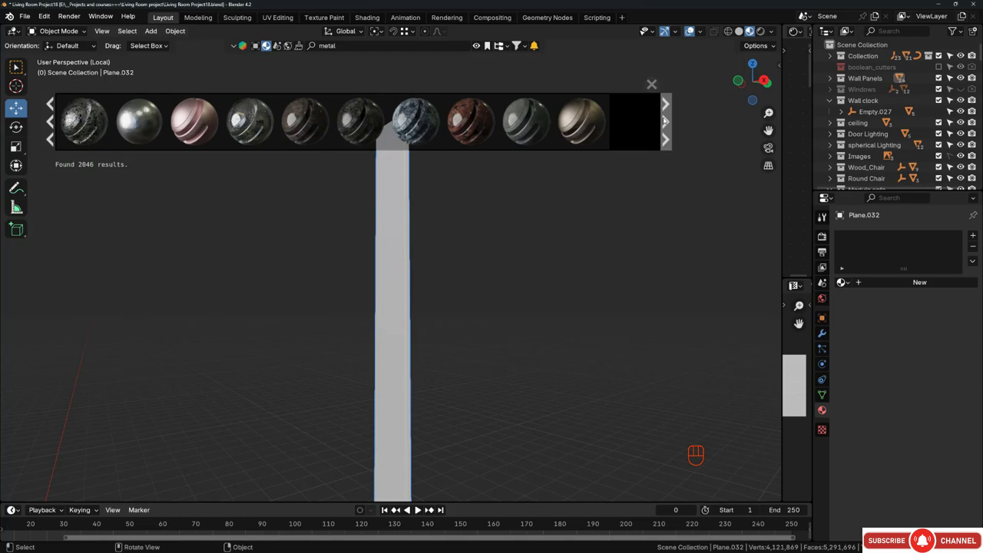
pyautogui.click(666, 121)
pyautogui.click(666, 121)
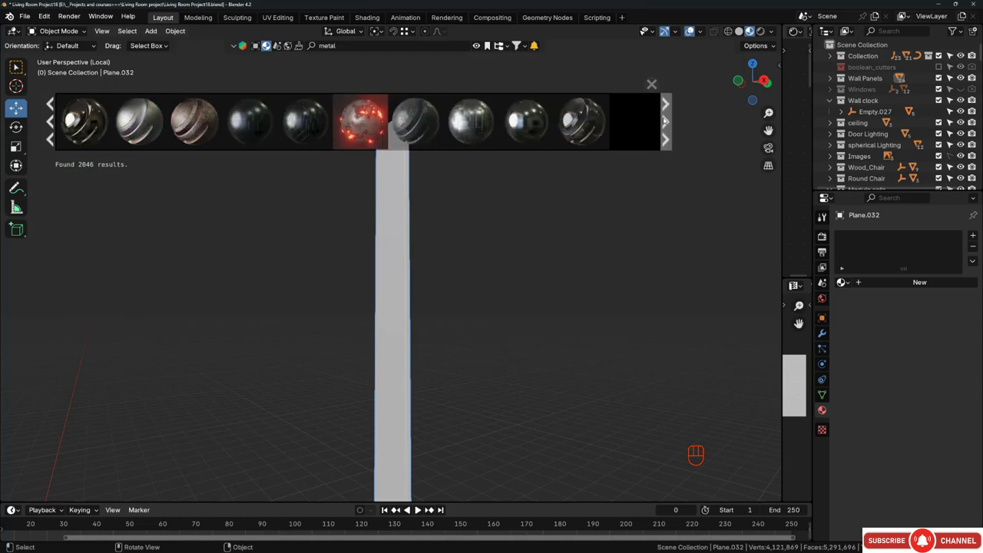
pyautogui.click(666, 121)
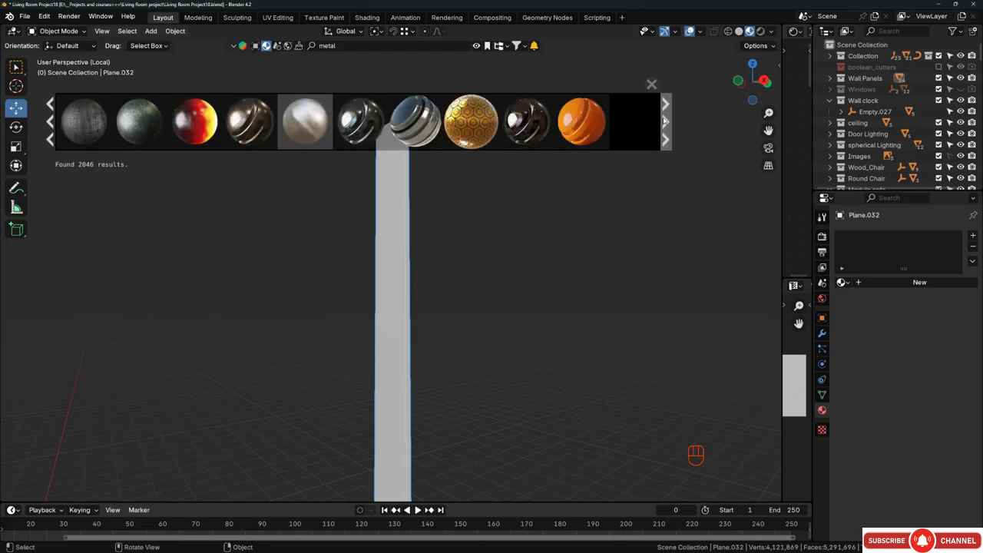
pyautogui.click(666, 122)
pyautogui.click(666, 121)
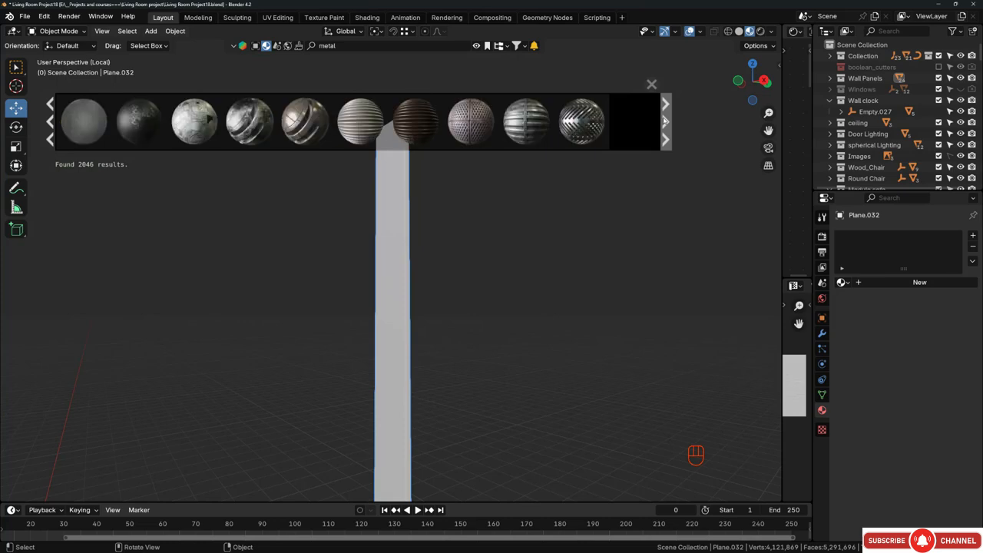
# - Search the online material library for "gold" and show the results
pyautogui.click(338, 46)
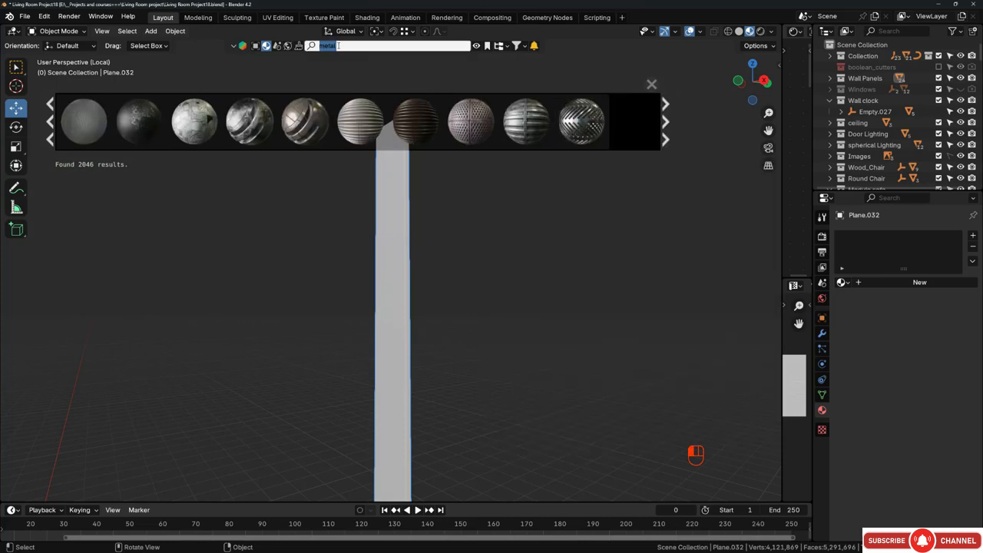
pyautogui.write('gold')
pyautogui.press('Return')
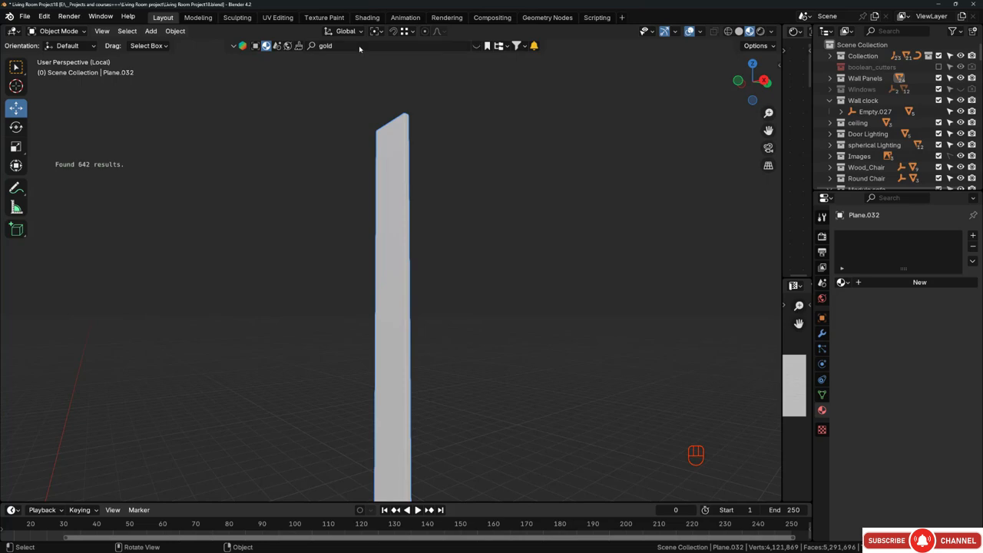
pyautogui.click(476, 46)
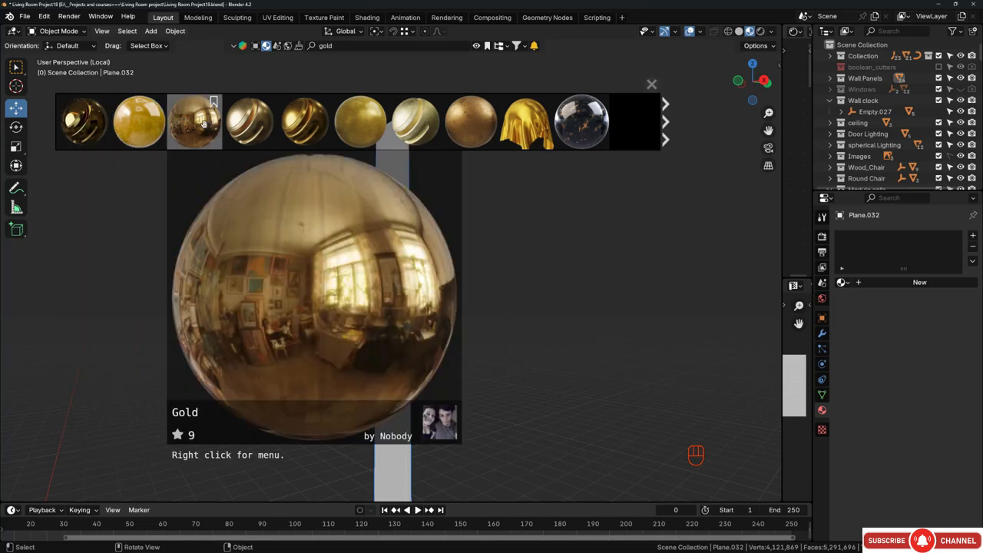
# - Compare the gold previews and apply the mirror-like Gold material reflecting a room to the isolated trim strip (Plane.032)
pyautogui.moveTo(435, 226); pyautogui.dragTo(390, 224, button='middle')
pyautogui.scroll(4, 390, 221)
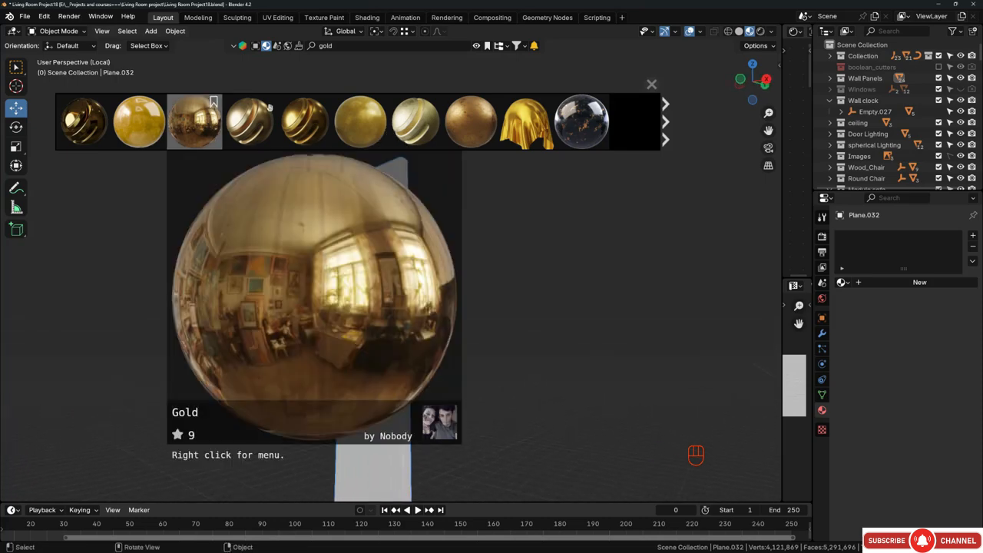
pyautogui.moveTo(312, 114)
pyautogui.moveTo(250, 121)
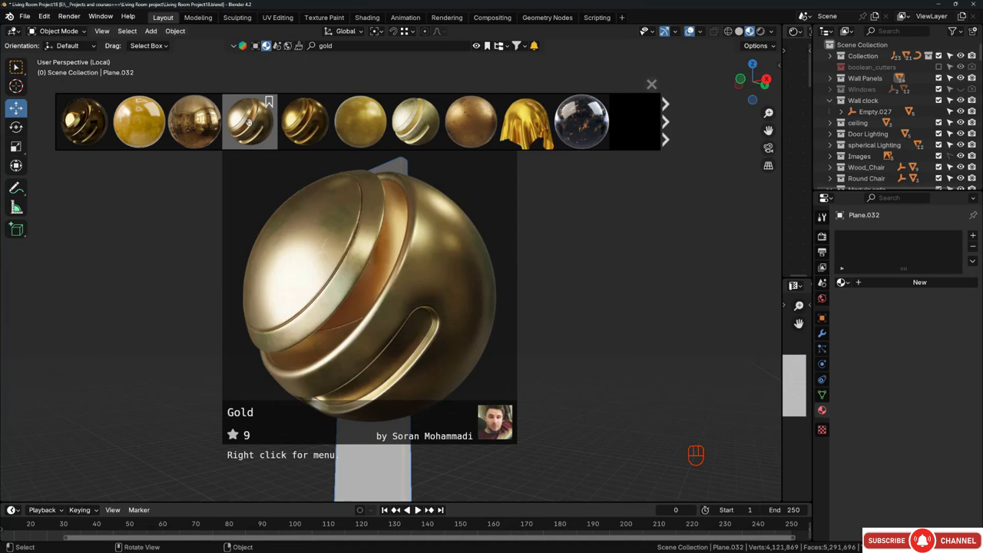
pyautogui.moveTo(199, 119)
pyautogui.moveTo(199, 120); pyautogui.dragTo(389, 214)
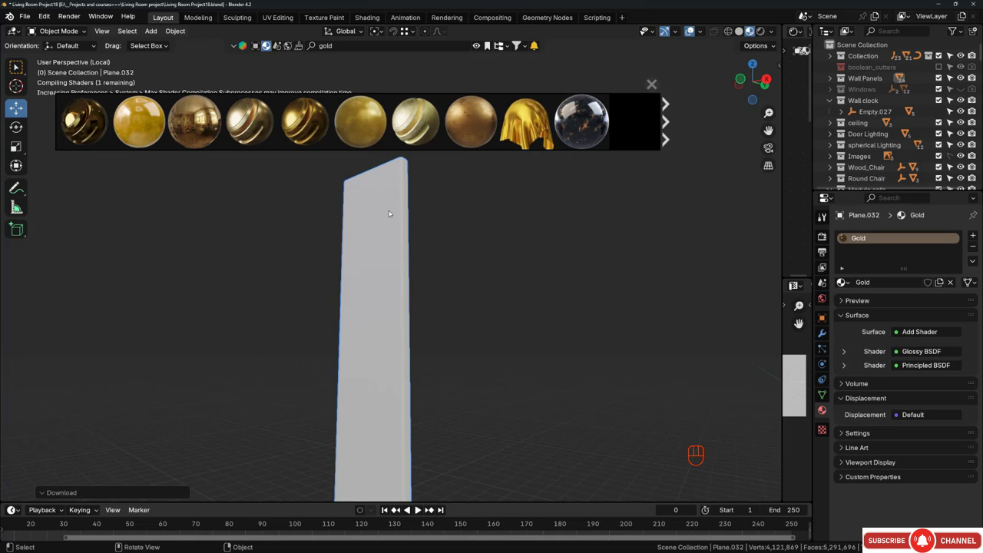
# - Examine the gold finish on the trim strip and exit local view to bring back the whole room
pyautogui.press('r')
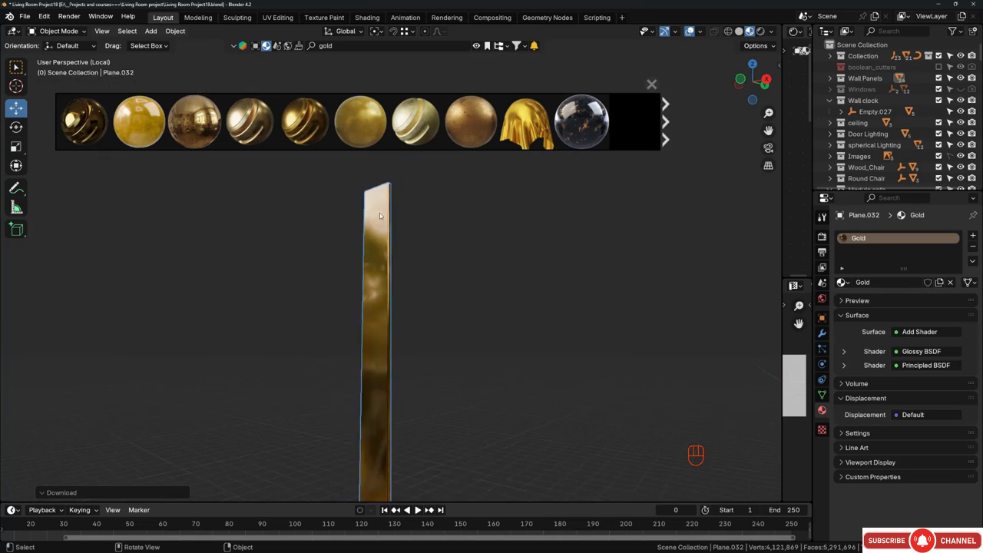
pyautogui.moveTo(381, 331); pyautogui.dragTo(366, 309, button='middle')
pyautogui.scroll(6, 373, 285)
pyautogui.hotkey('alt', 'a')
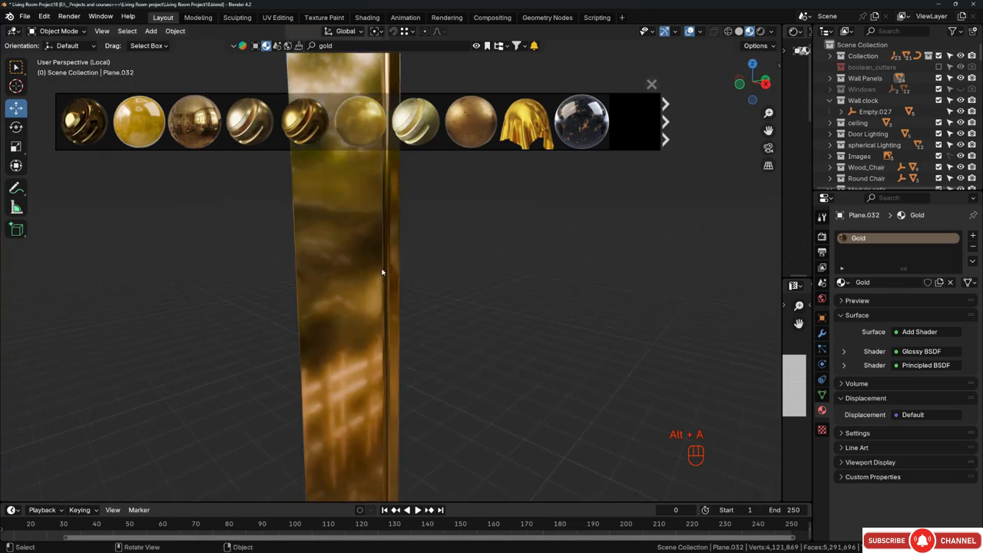
pyautogui.moveTo(382, 272); pyautogui.dragTo(347, 247, button='middle')
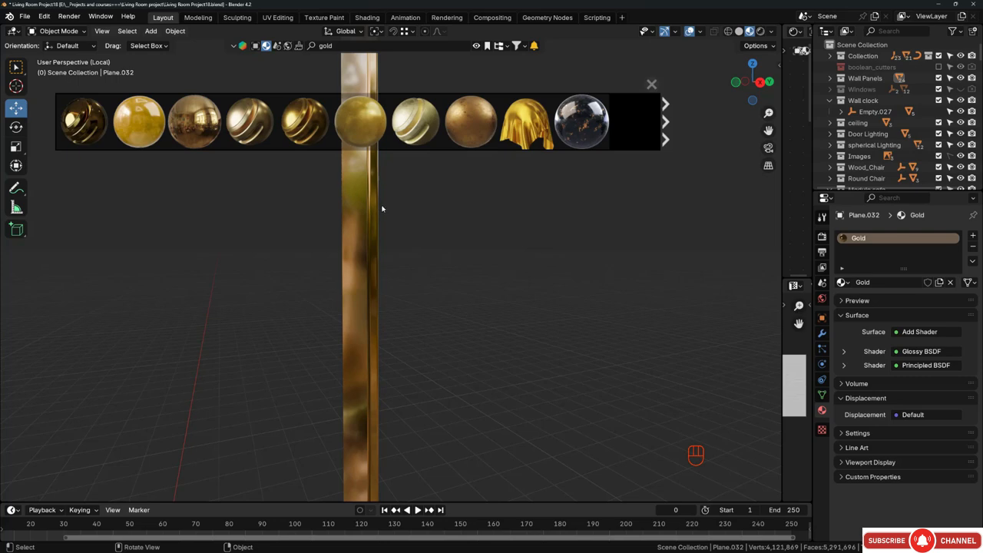
pyautogui.press('KP_Divide')
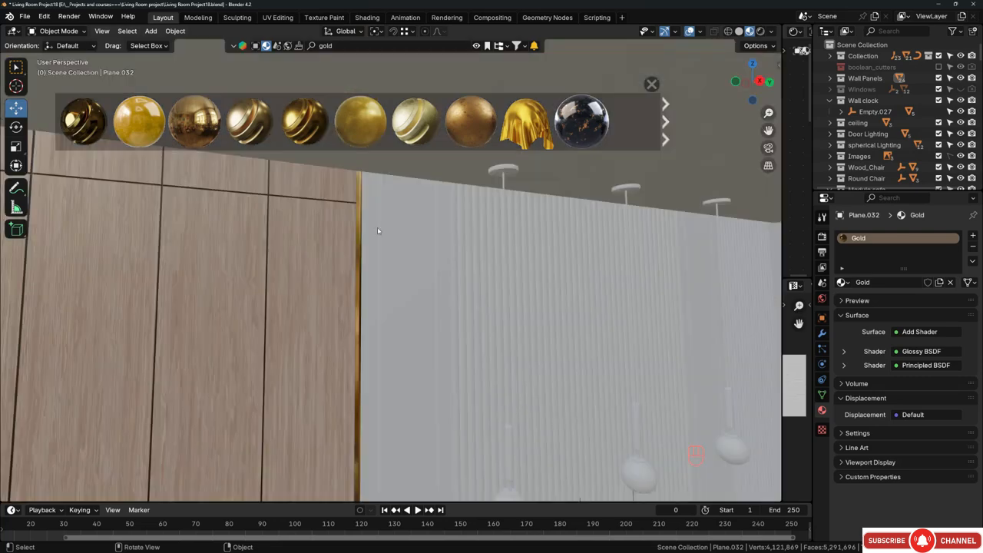
# - Assign the existing Gold material to the second trim strip (Plane.033), where the plain wall section meets the slatted wall
pyautogui.keyDown('shift'); pyautogui.moveTo(412, 299); pyautogui.dragTo(382, 291, button='middle'); pyautogui.keyUp('shift')
pyautogui.scroll(1, 423, 184)
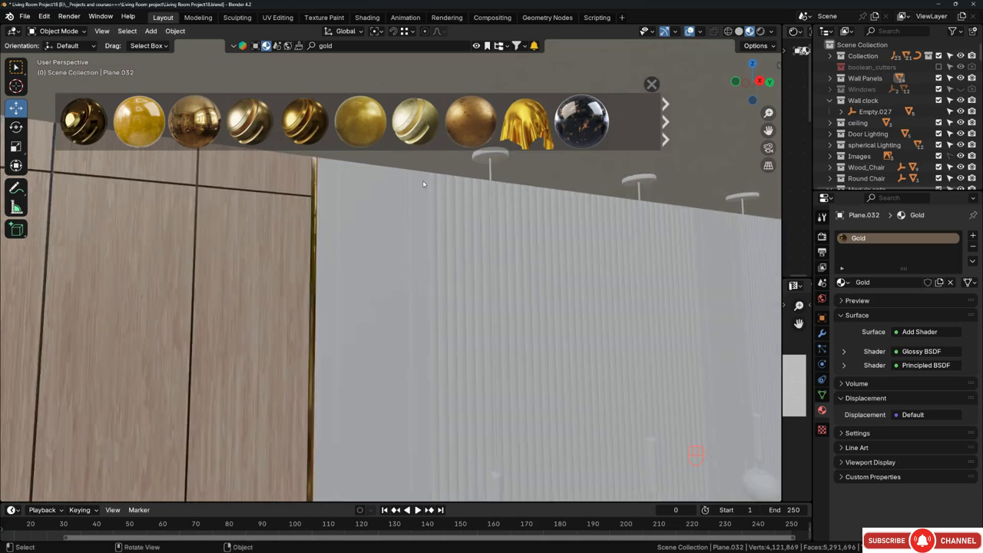
pyautogui.scroll(4, 431, 184)
pyautogui.click(426, 181)
pyautogui.scroll(-2, 445, 216)
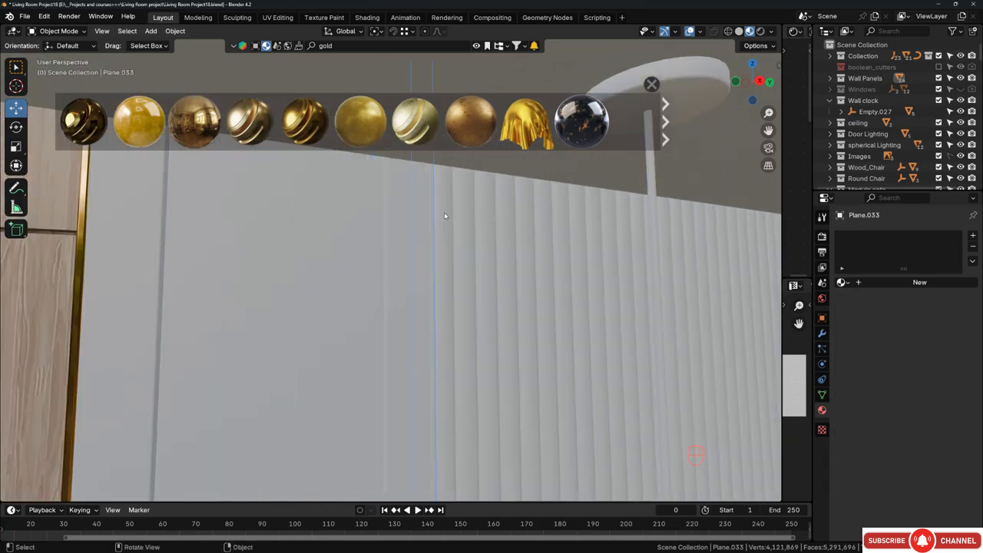
pyautogui.scroll(-2, 445, 216)
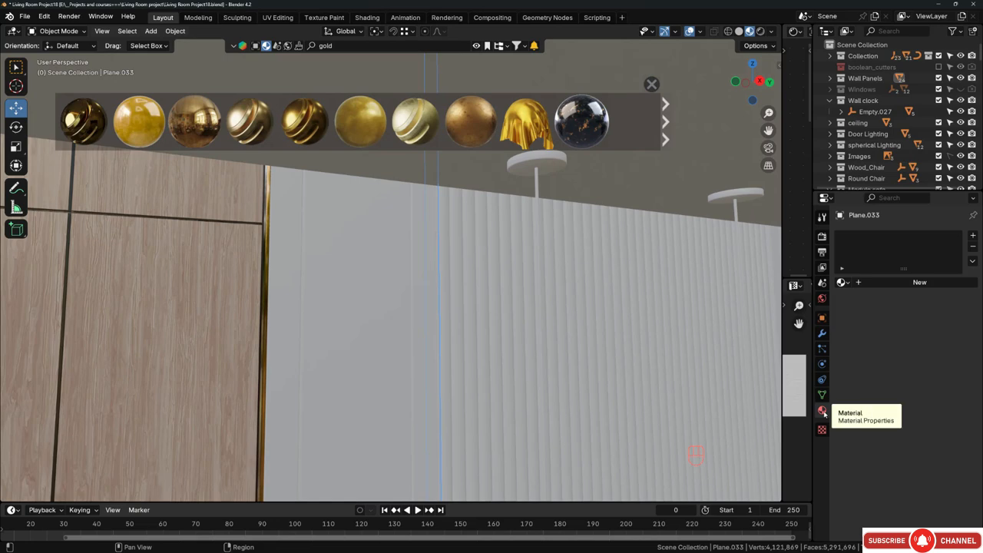
pyautogui.click(842, 282)
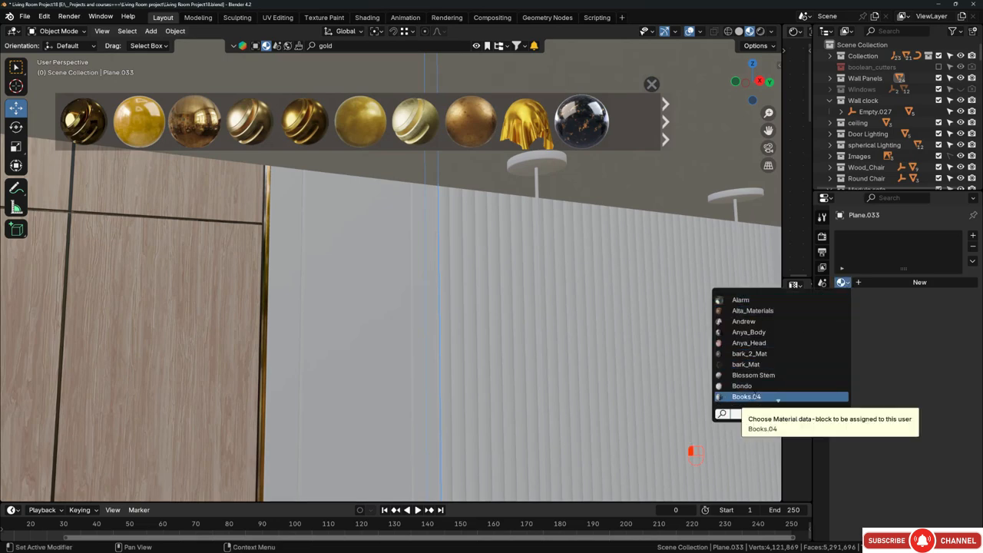
pyautogui.write('gold')
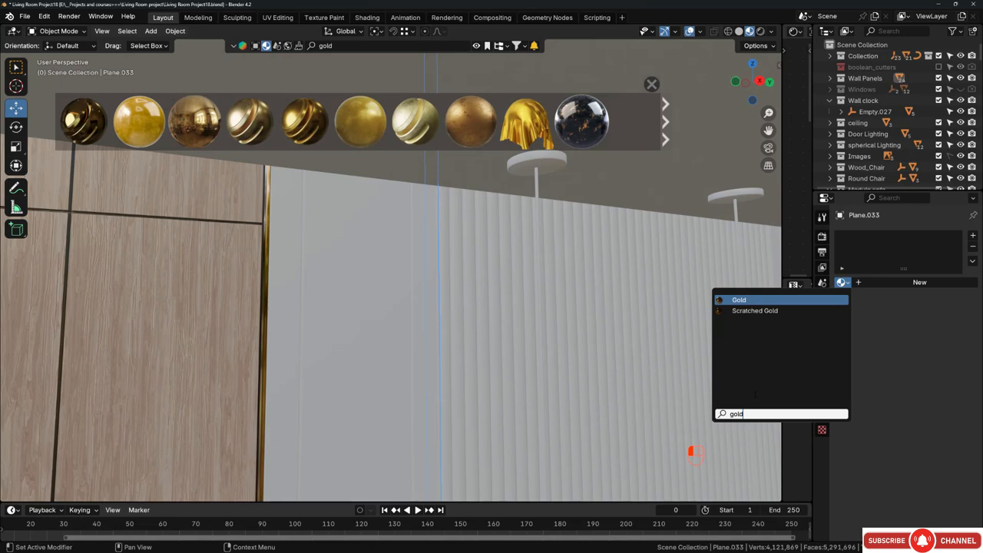
pyautogui.press('Return')
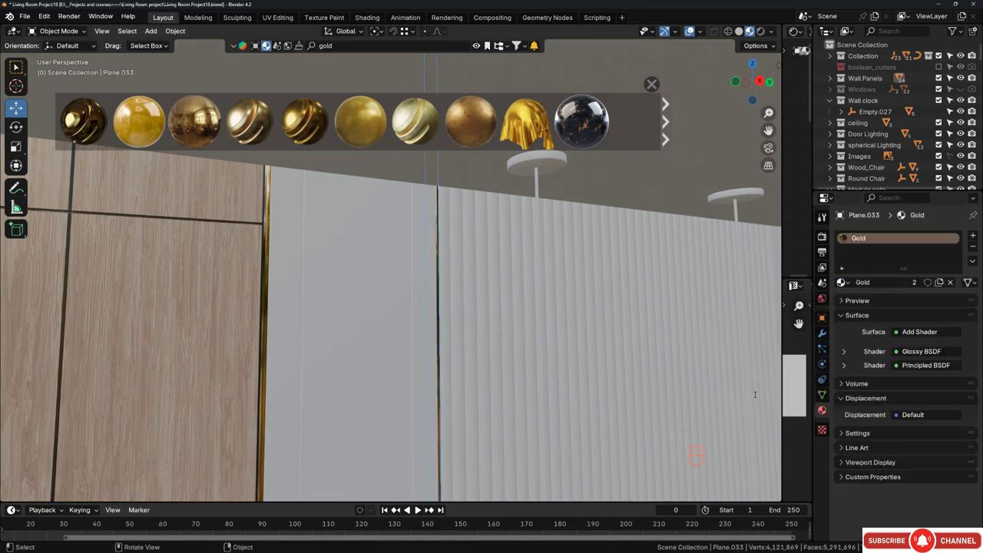
# - Compare the two gold trim strips on either side of the plain wall section
pyautogui.scroll(2, 383, 202)
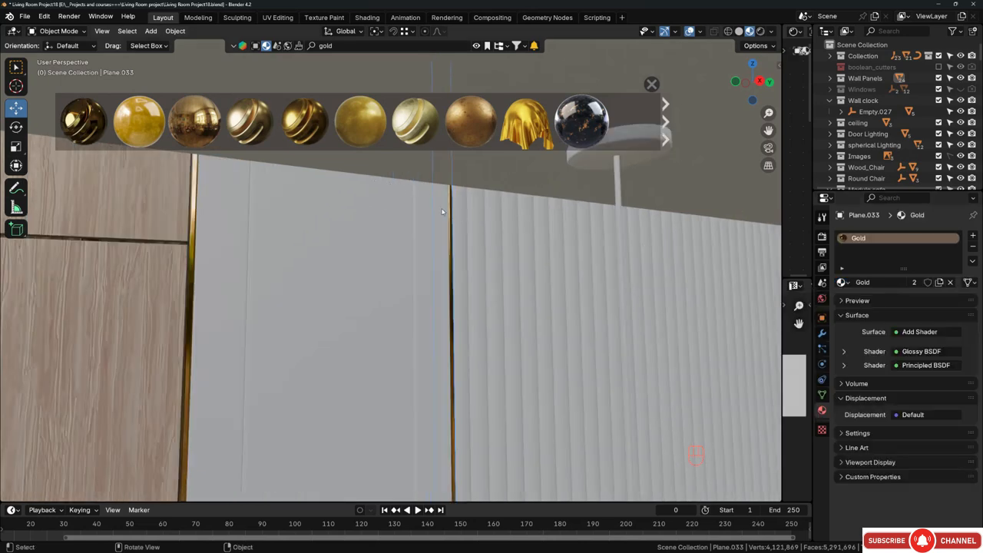
pyautogui.click(195, 216)
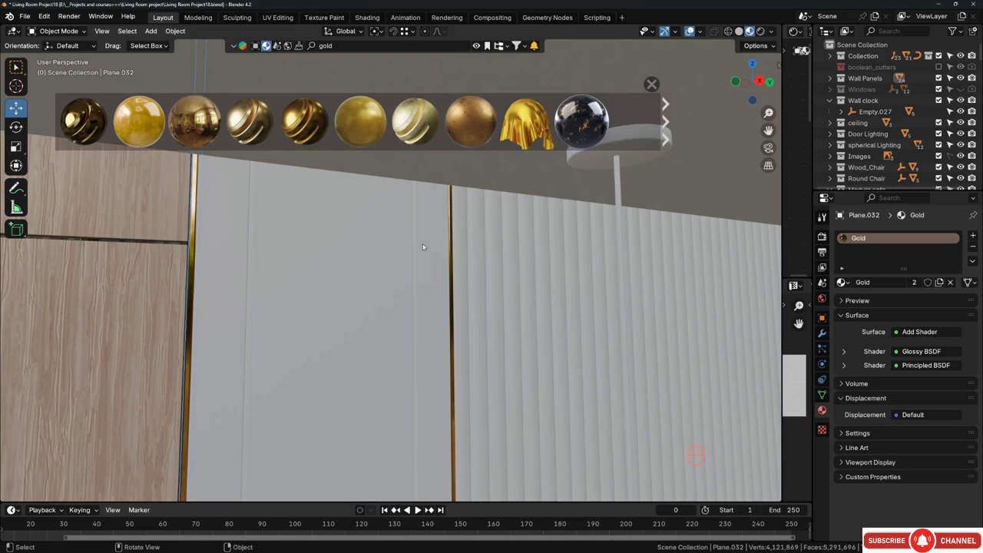
pyautogui.scroll(3, 456, 199)
pyautogui.click(447, 196)
pyautogui.scroll(-4, 385, 215)
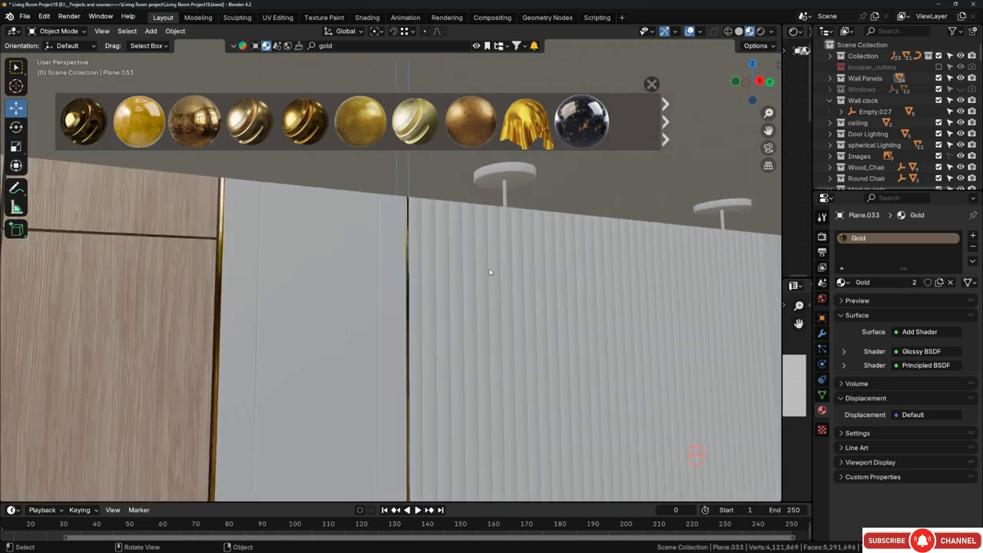
# - Assign the existing Gold material to the trim strip at the far end of the slatted wall (Plane.035)
pyautogui.keyDown('shift'); pyautogui.moveTo(490, 272); pyautogui.dragTo(465, 244, button='middle'); pyautogui.keyUp('shift')
pyautogui.keyDown('shift'); pyautogui.moveTo(606, 279); pyautogui.dragTo(257, 245, button='middle'); pyautogui.keyUp('shift')
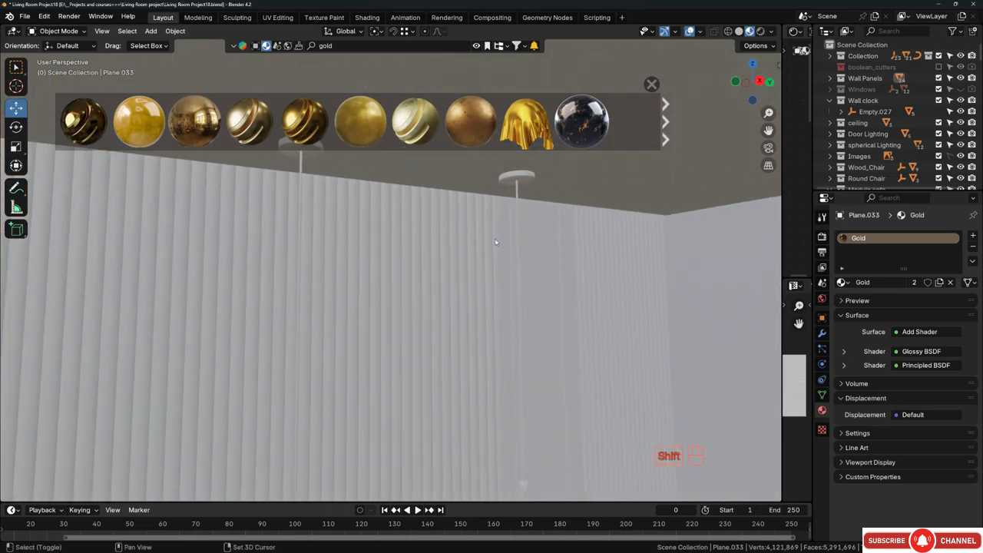
pyautogui.scroll(8, 496, 230)
pyautogui.click(652, 248)
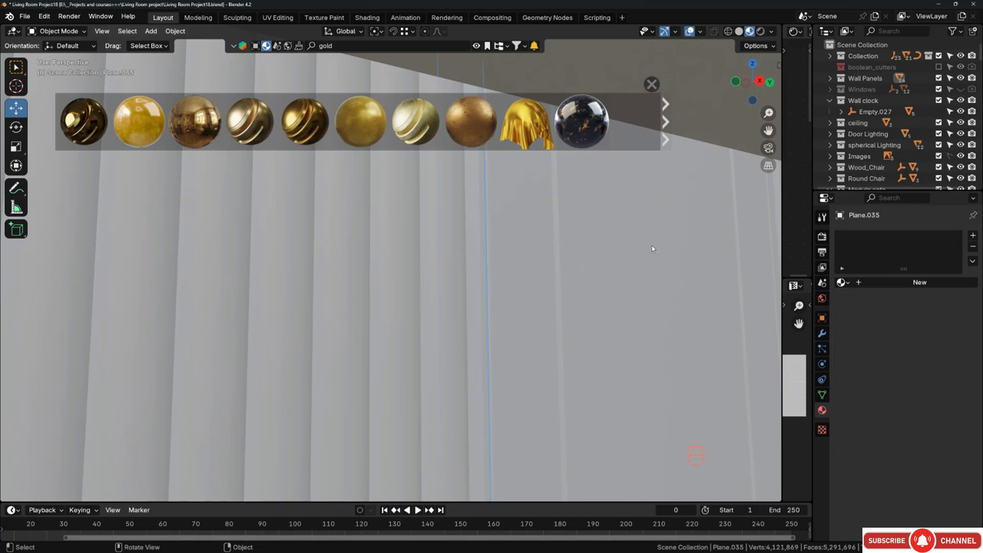
pyautogui.click(843, 283)
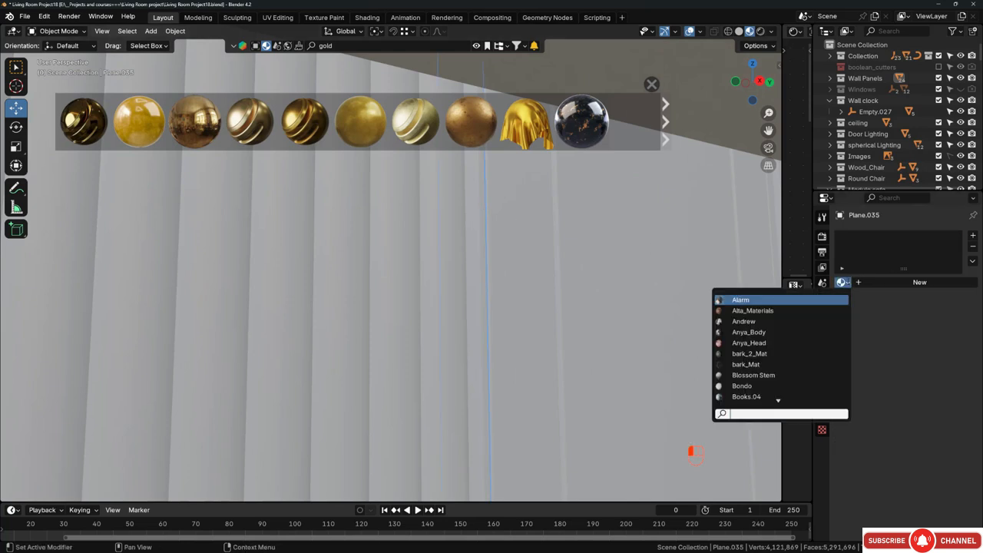
pyautogui.write('gold')
pyautogui.press('Return')
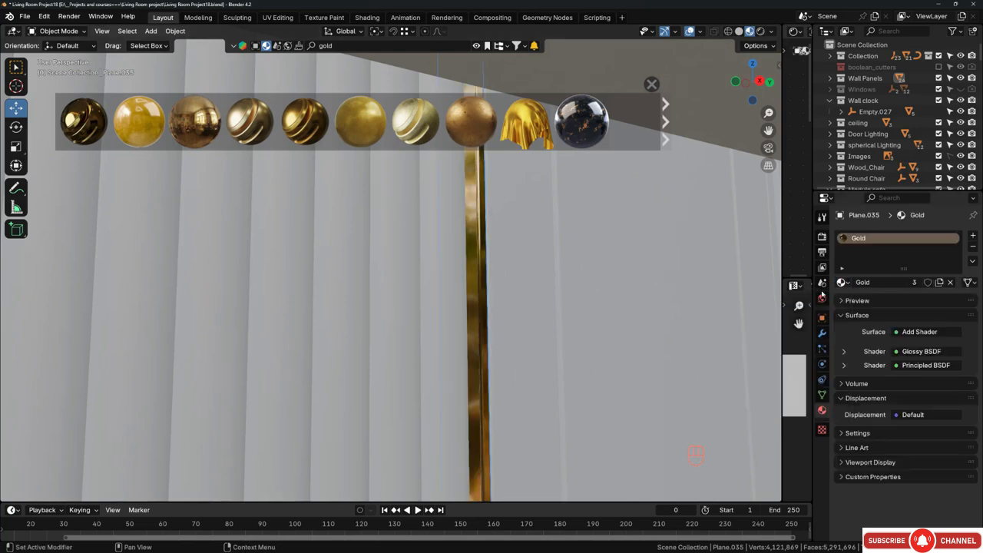
pyautogui.scroll(-5, 682, 293)
pyautogui.hotkey('alt', 'a')
# - Assign the existing Gold material to the trim strip across the next plain wall section (Plane.036) and check both strips
pyautogui.moveTo(661, 282); pyautogui.dragTo(603, 193, button='middle')
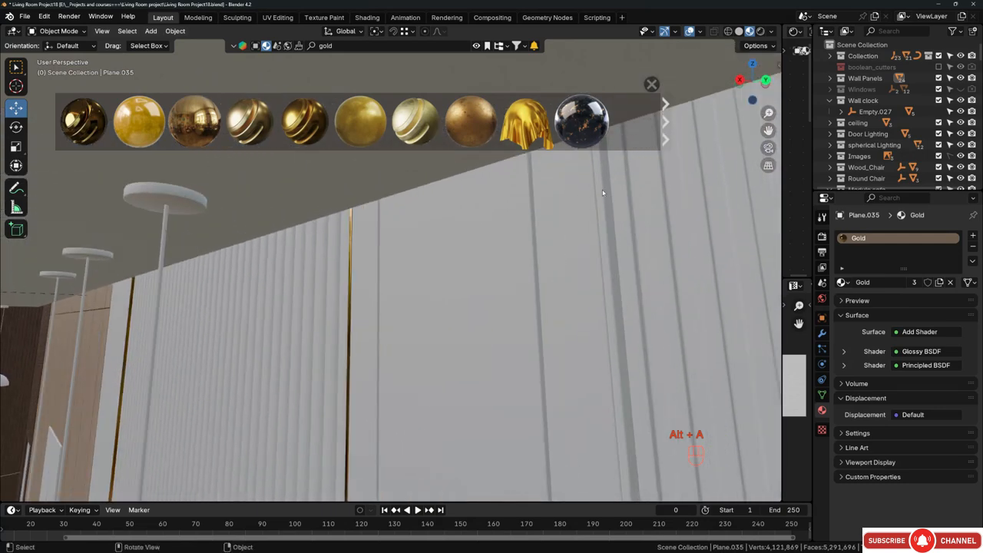
pyautogui.click(603, 193)
pyautogui.click(842, 282)
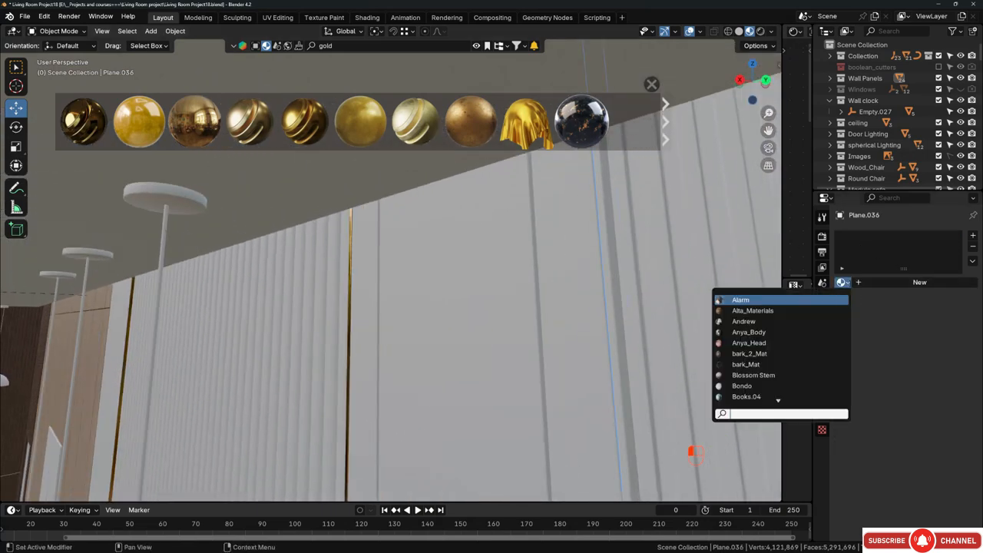
pyautogui.write('gold')
pyautogui.press('Return')
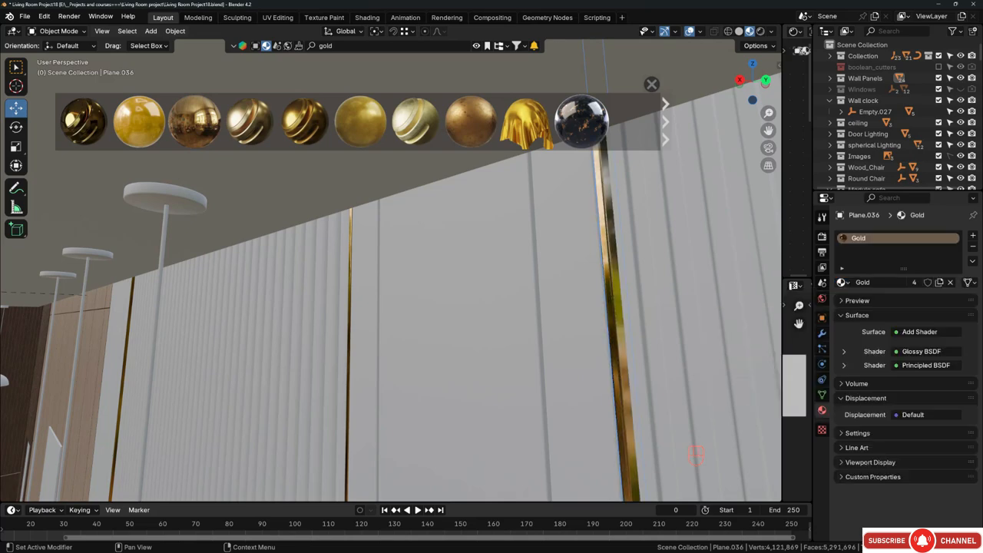
pyautogui.moveTo(414, 218); pyautogui.dragTo(427, 201, button='middle')
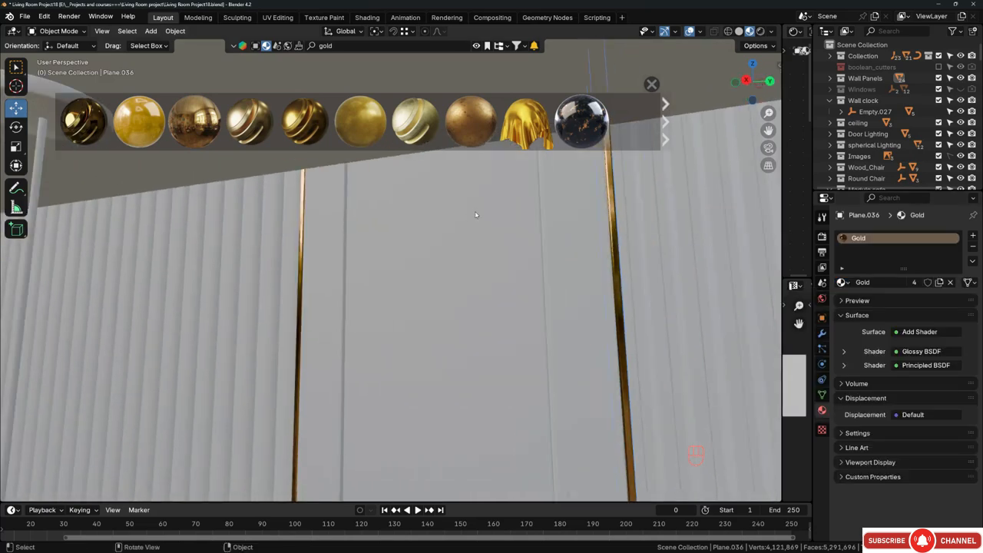
# - Switch to the reference board and find the close-up showing the plain and slatted wall sections
pyautogui.scroll(-1, 384, 208)
pyautogui.moveTo(367, 202)
pyautogui.keyDown('shift'); pyautogui.mouseDown(button='middle')
pyautogui.moveTo(376, 230)
pyautogui.moveTo(530, 214)
pyautogui.mouseUp(button='middle'); pyautogui.keyUp('shift')
pyautogui.keyDown('shift'); pyautogui.moveTo(312, 245); pyautogui.dragTo(523, 223, button='middle'); pyautogui.keyUp('shift')
pyautogui.moveTo(307, 269)
pyautogui.mouseDown(button='middle')
pyautogui.moveTo(292, 254)
pyautogui.moveTo(313, 272)
pyautogui.moveTo(423, 218)
pyautogui.moveTo(385, 242)
pyautogui.moveTo(407, 236)
pyautogui.moveTo(404, 255)
pyautogui.mouseUp(button='middle')
pyautogui.hotkey('alt', 'Tab')
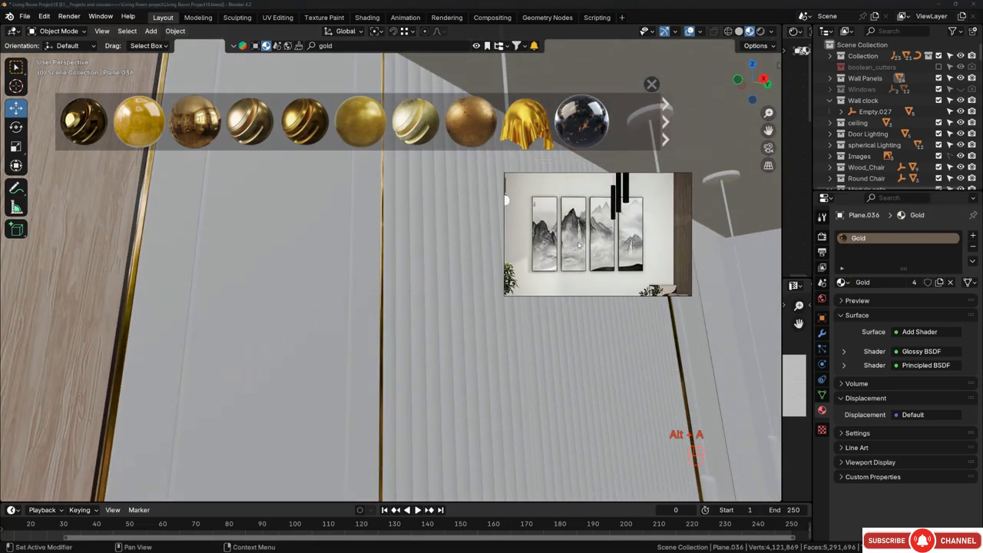
pyautogui.scroll(-6, 568, 247)
pyautogui.moveTo(562, 247); pyautogui.dragTo(600, 238, button='middle')
pyautogui.scroll(4, 561, 234)
pyautogui.moveTo(538, 222); pyautogui.dragTo(604, 235, button='middle')
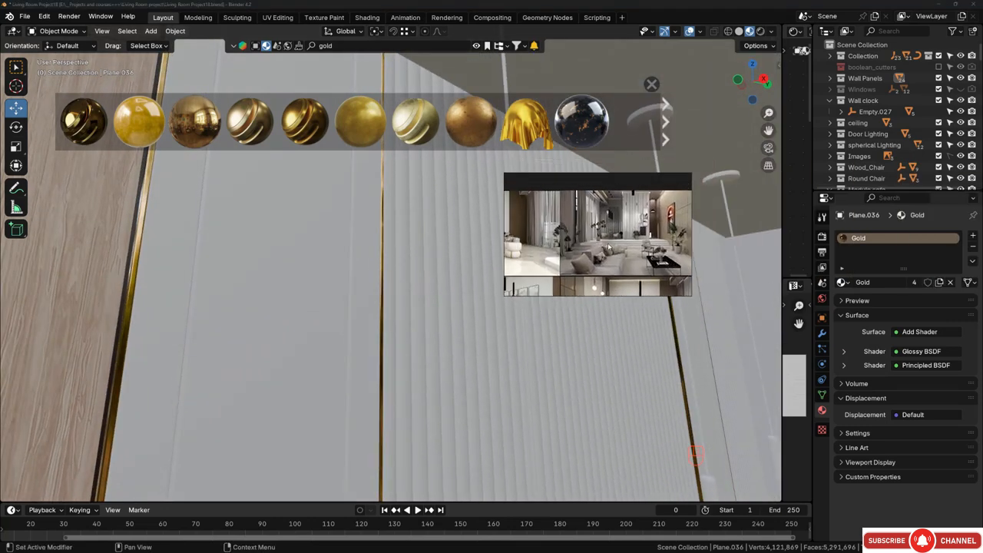
pyautogui.scroll(-4, 584, 230)
pyautogui.scroll(5, 578, 239)
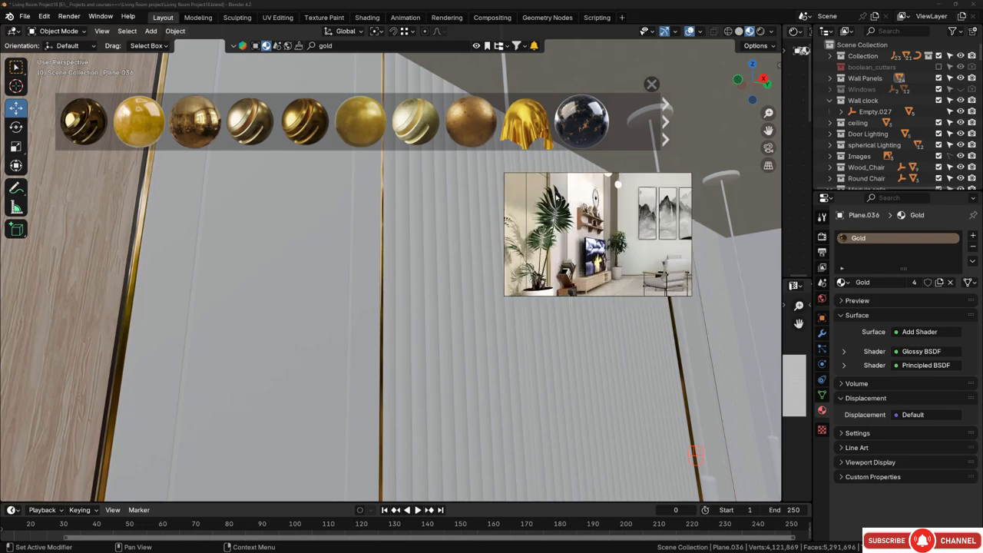
pyautogui.scroll(4, 572, 230)
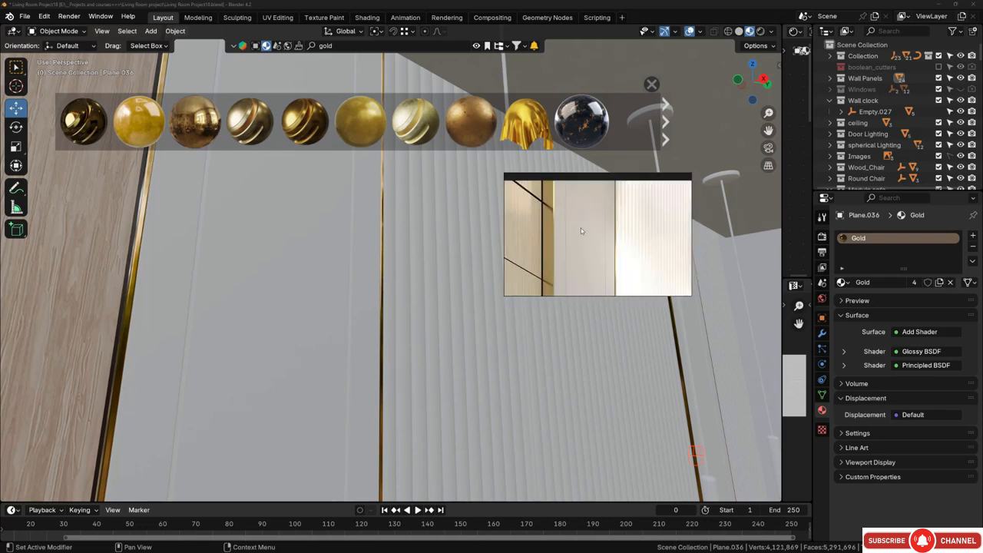
# - Examine the plain wall finish beside the TV unit in the reference image, and move the reference window clear of the wall
pyautogui.scroll(-3, 580, 244)
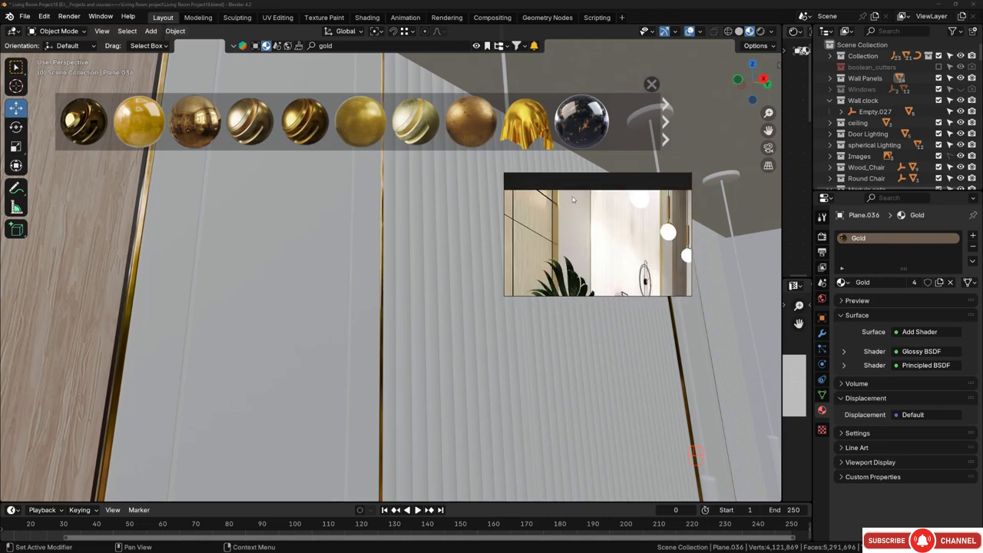
pyautogui.scroll(-3, 583, 226)
pyautogui.scroll(2, 585, 249)
pyautogui.moveTo(582, 285); pyautogui.dragTo(581, 206, button='middle')
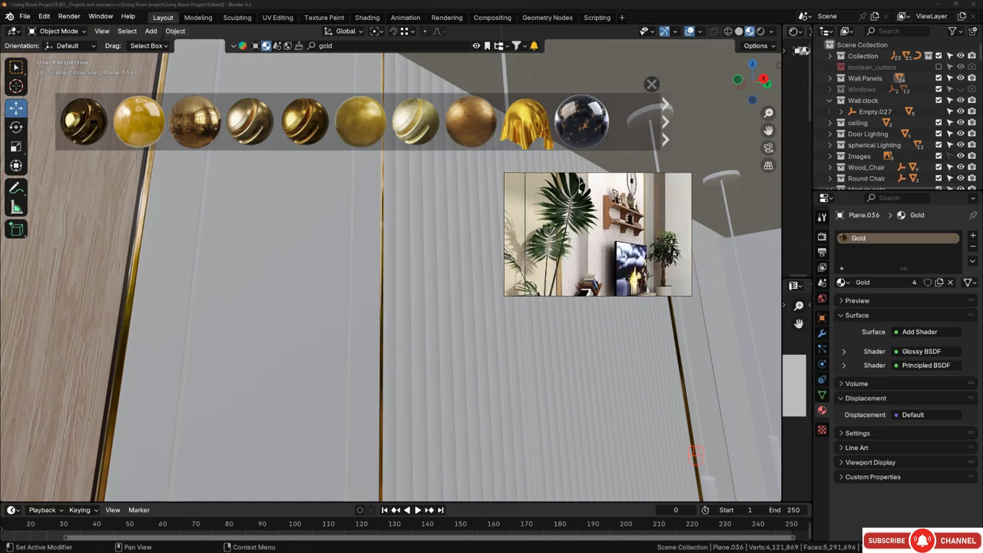
pyautogui.scroll(3, 572, 250)
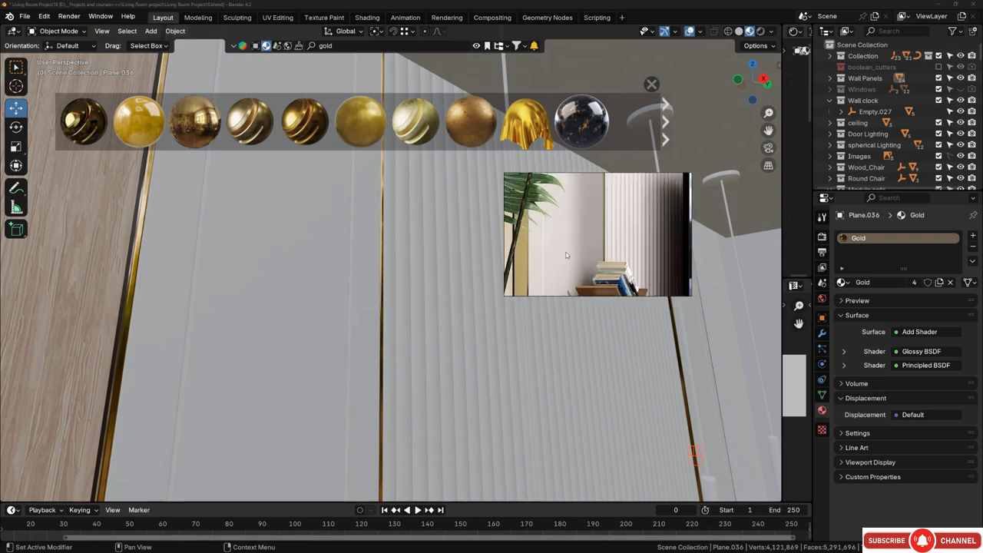
pyautogui.scroll(-3, 566, 255)
pyautogui.moveTo(566, 255); pyautogui.dragTo(761, 127, button='right')
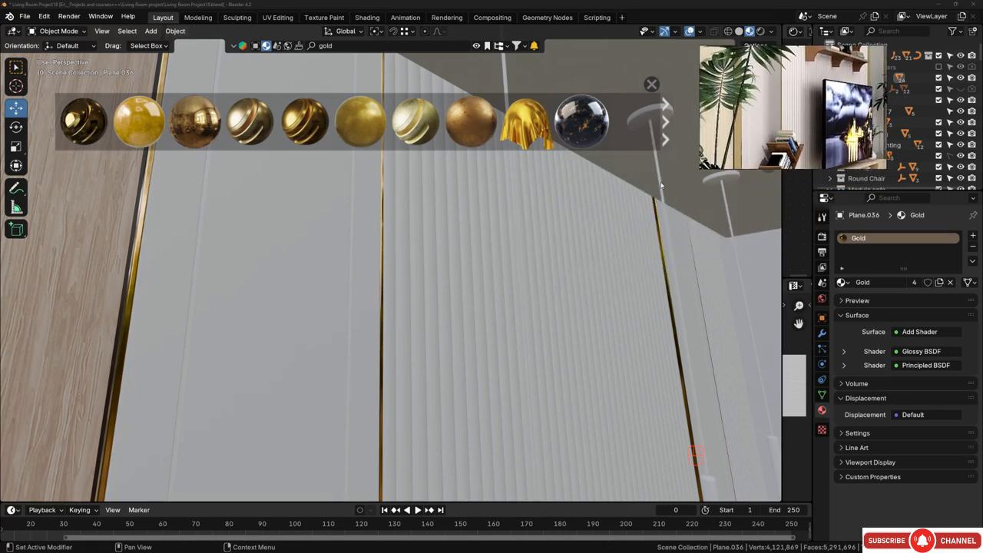
# - Filter the BlenderKit materials to the plaster category and clear the gold search term
pyautogui.moveTo(399, 250); pyautogui.dragTo(358, 207, button='middle')
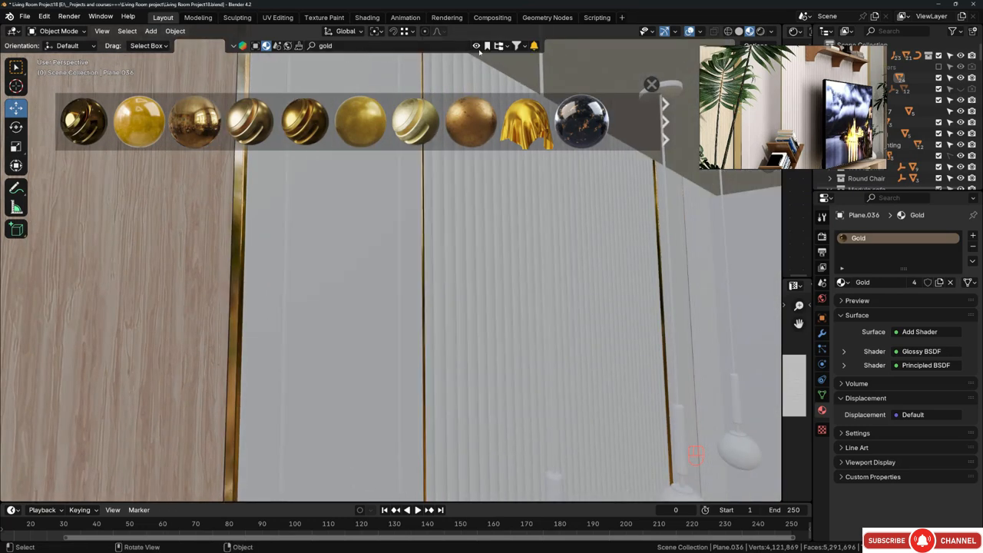
pyautogui.click(500, 46)
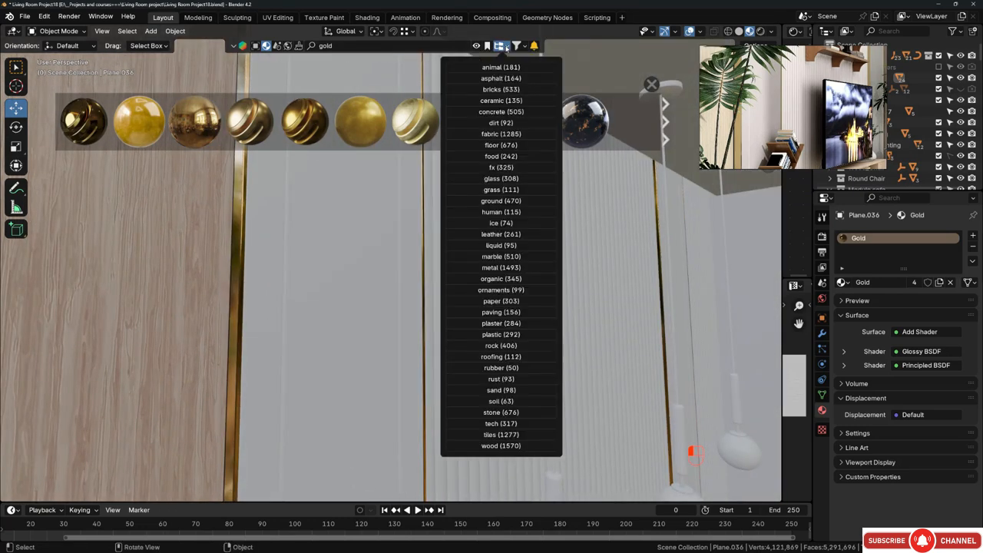
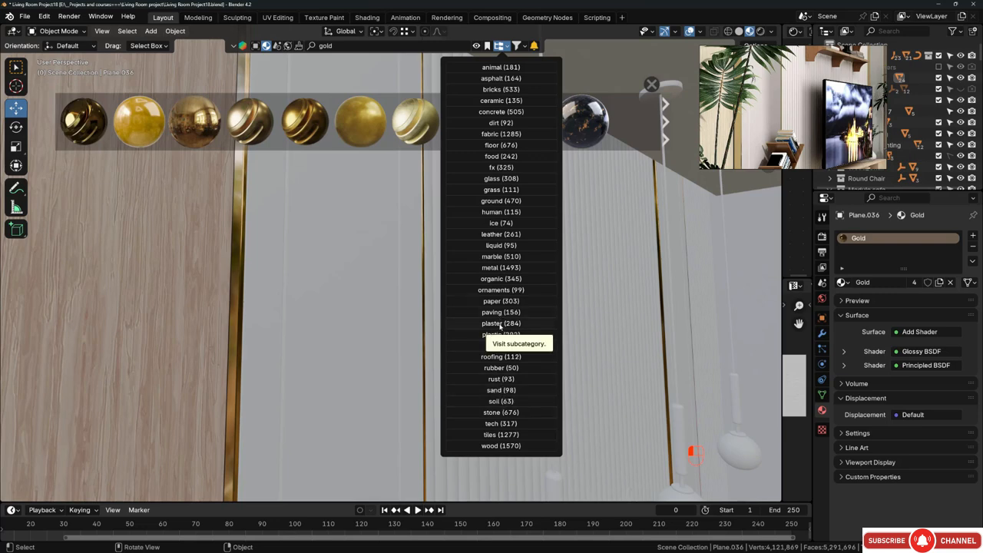
pyautogui.click(501, 323)
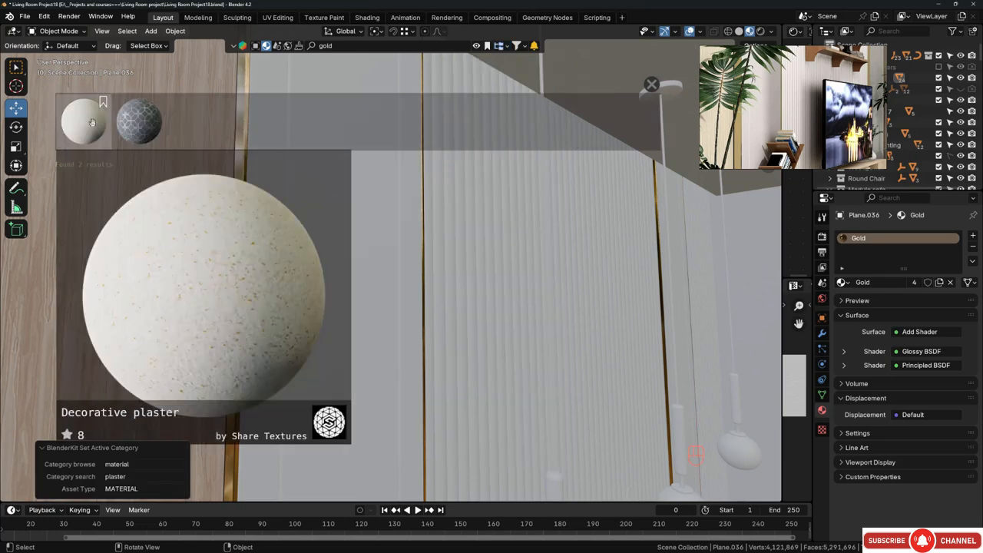
pyautogui.click(329, 46)
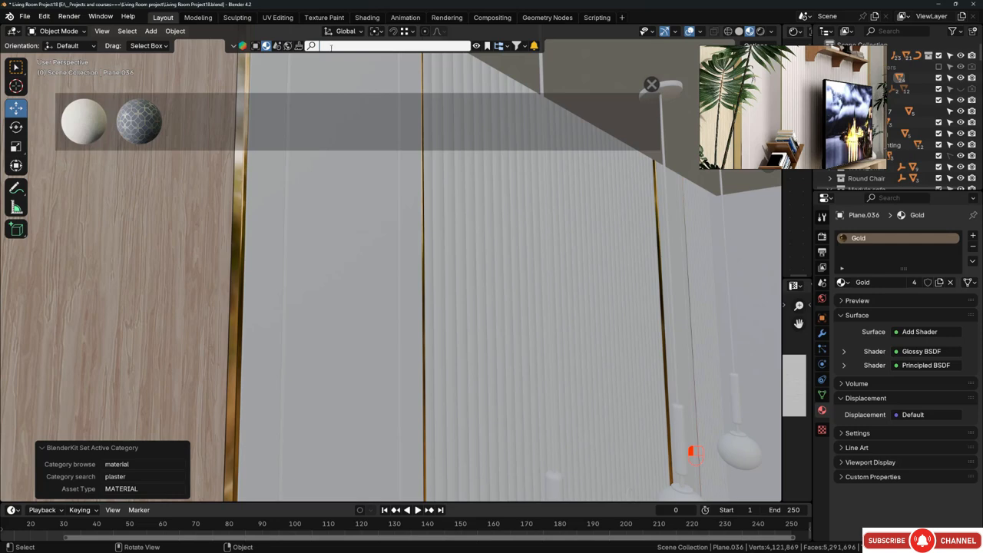
pyautogui.press('Return')
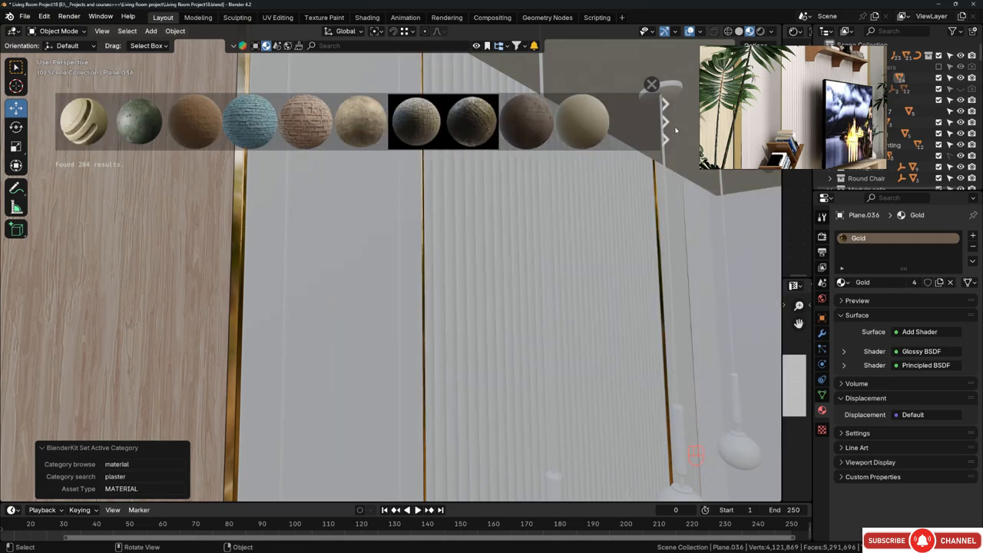
# - Browse the plaster materials for a smooth, light finish that matches the plain wall in the reference image
pyautogui.click(666, 127)
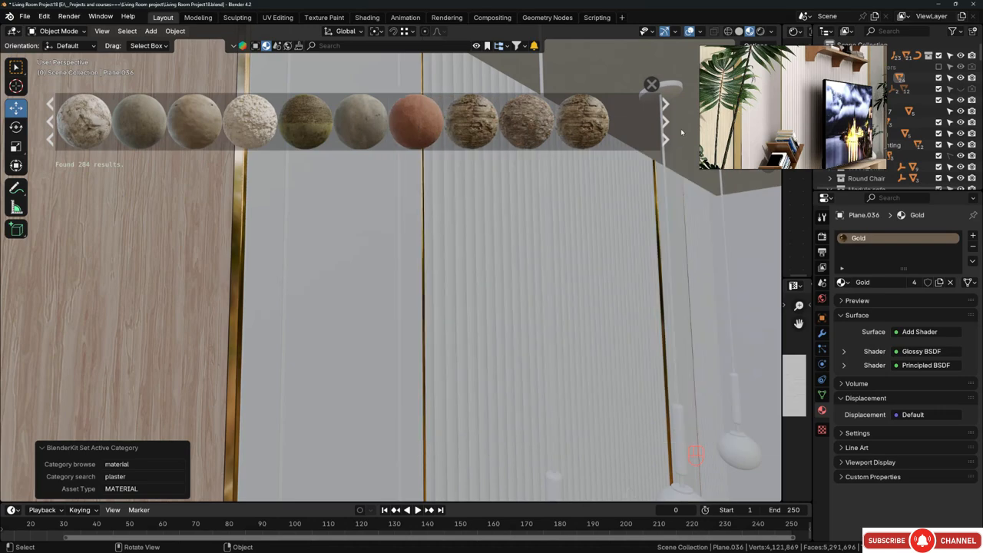
pyautogui.click(666, 127)
pyautogui.click(667, 127)
pyautogui.moveTo(414, 127)
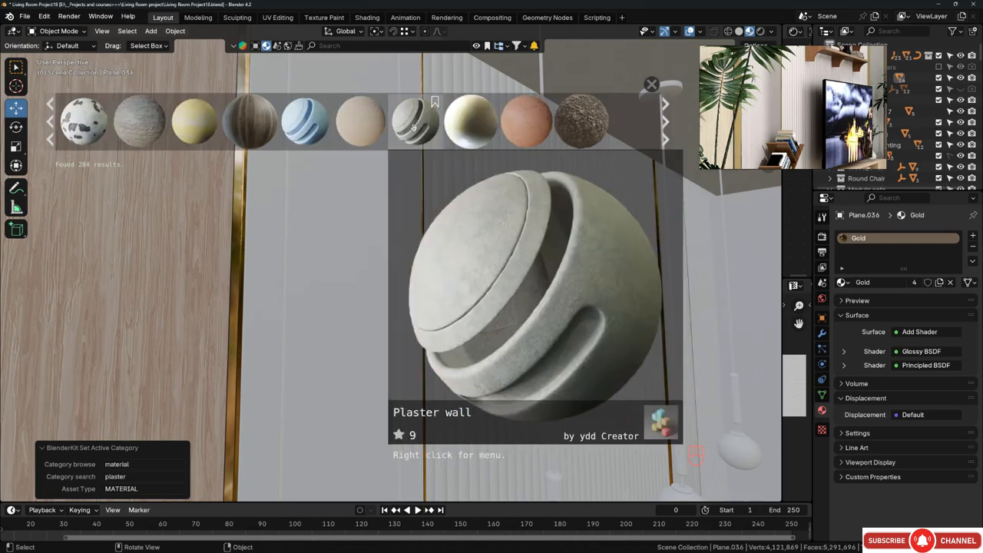
pyautogui.moveTo(311, 125)
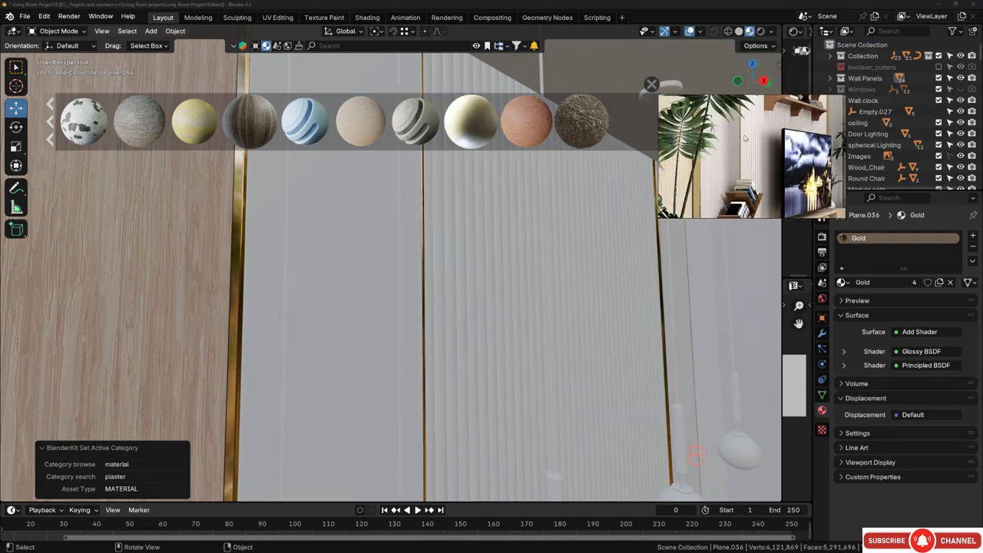
pyautogui.moveTo(291, 89)
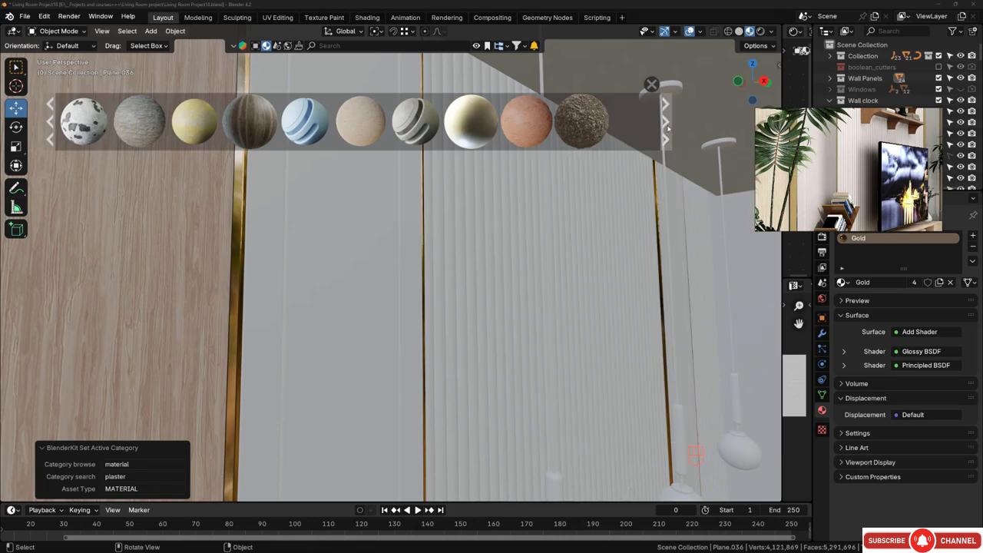
pyautogui.click(666, 123)
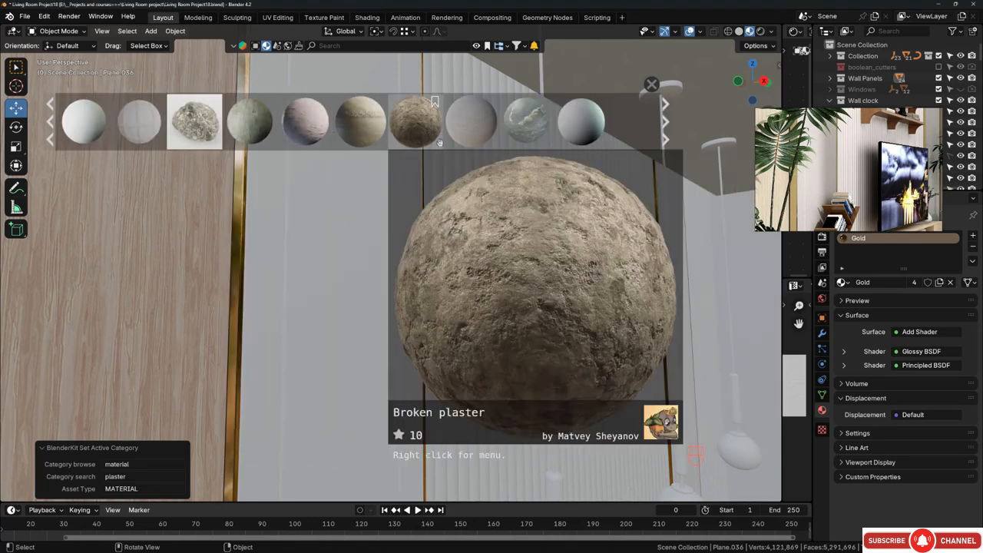
pyautogui.moveTo(471, 131)
pyautogui.moveTo(86, 125)
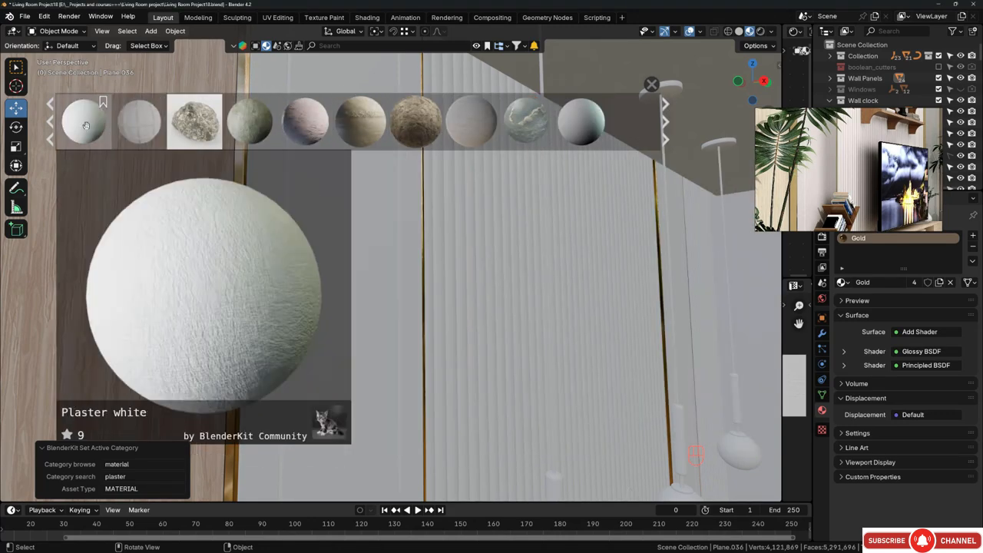
pyautogui.moveTo(583, 134)
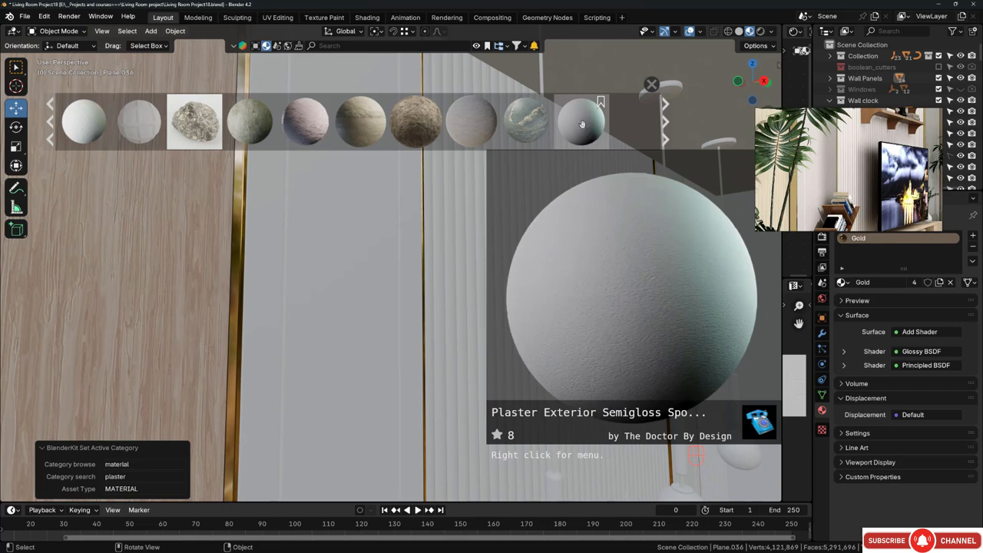
pyautogui.click(665, 121)
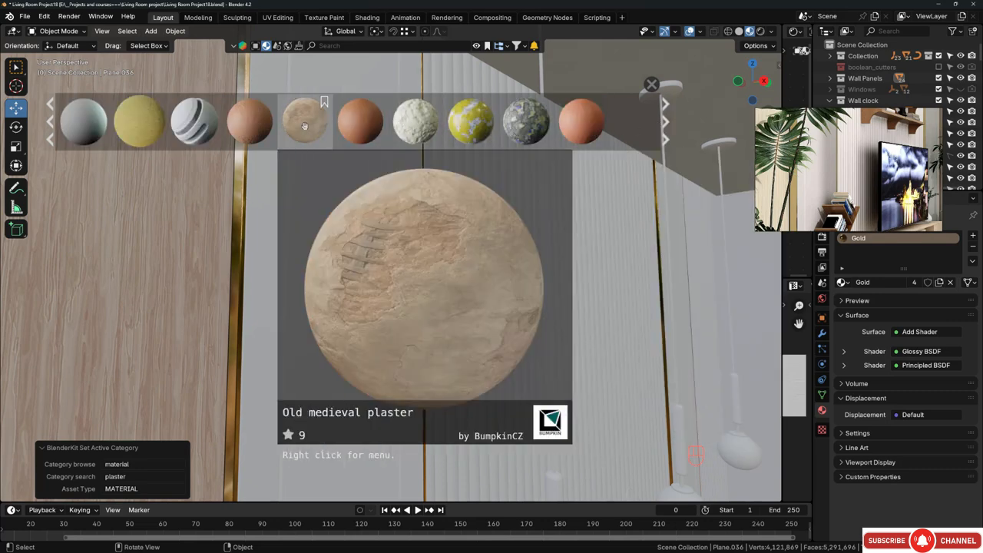
pyautogui.moveTo(189, 125)
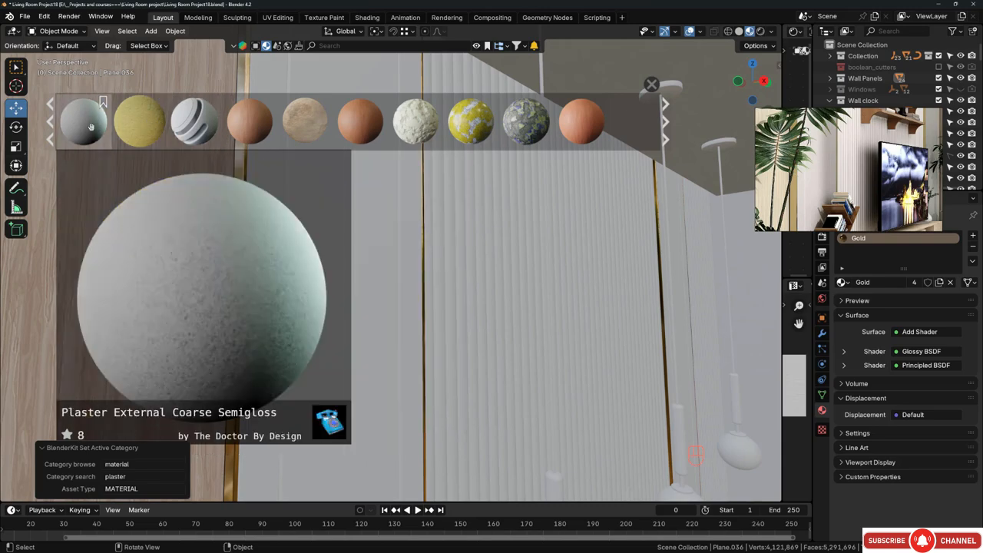
pyautogui.click(666, 120)
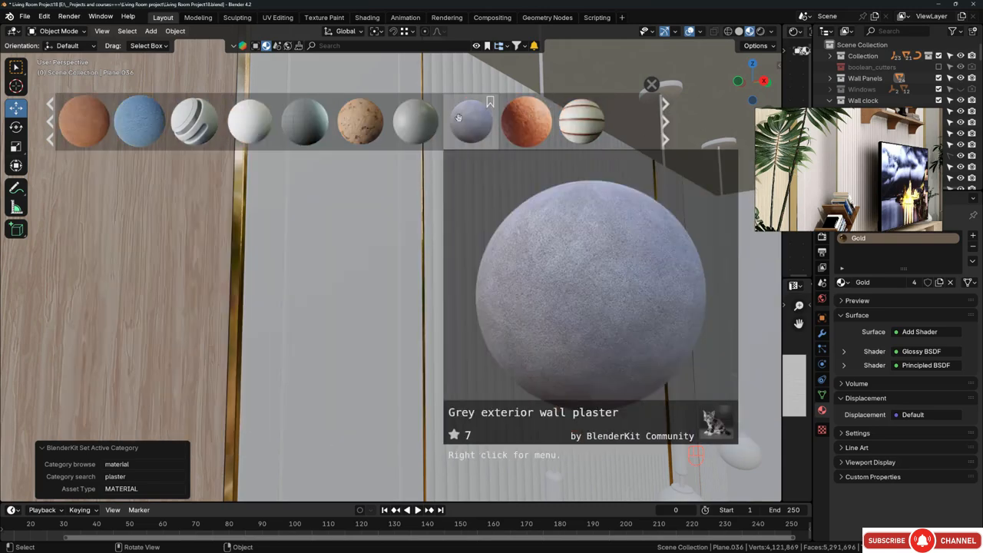
pyautogui.moveTo(243, 122)
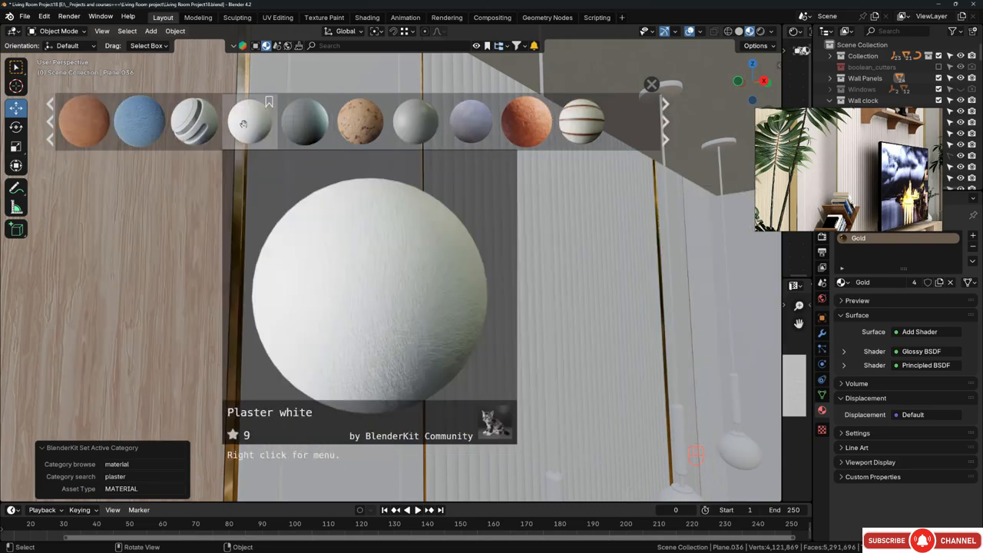
# - Apply the Plastered Wall material to the plain wall section between the wood and slatted walls, and select that section
pyautogui.moveTo(200, 121)
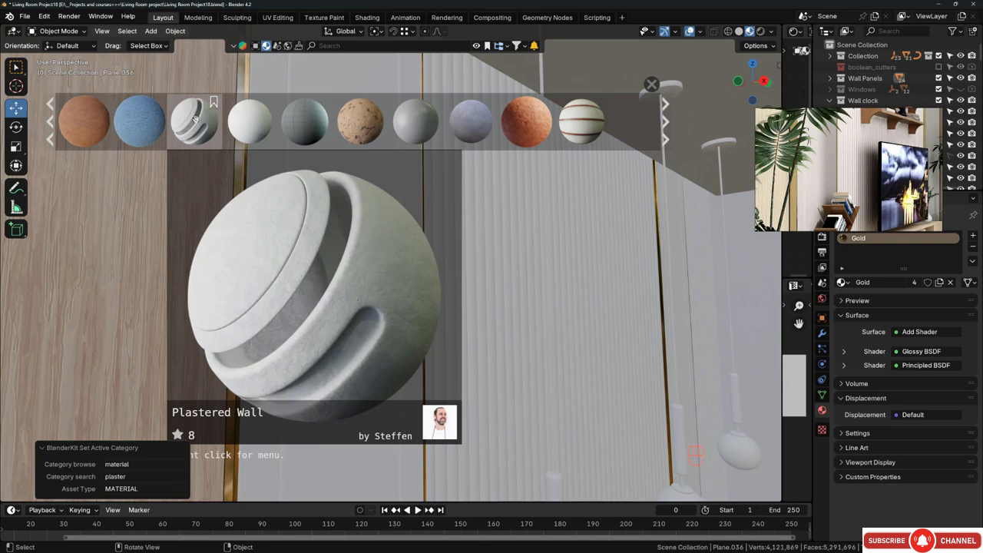
pyautogui.moveTo(193, 117); pyautogui.dragTo(318, 193)
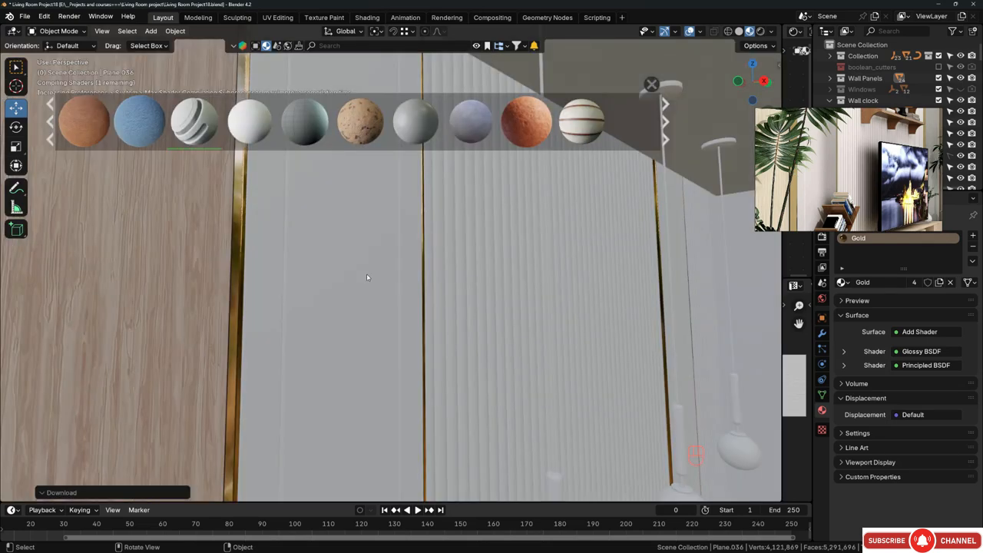
pyautogui.scroll(-2, 366, 278)
pyautogui.scroll(3, 362, 274)
pyautogui.moveTo(362, 274); pyautogui.dragTo(373, 236, button='middle')
pyautogui.click(375, 237)
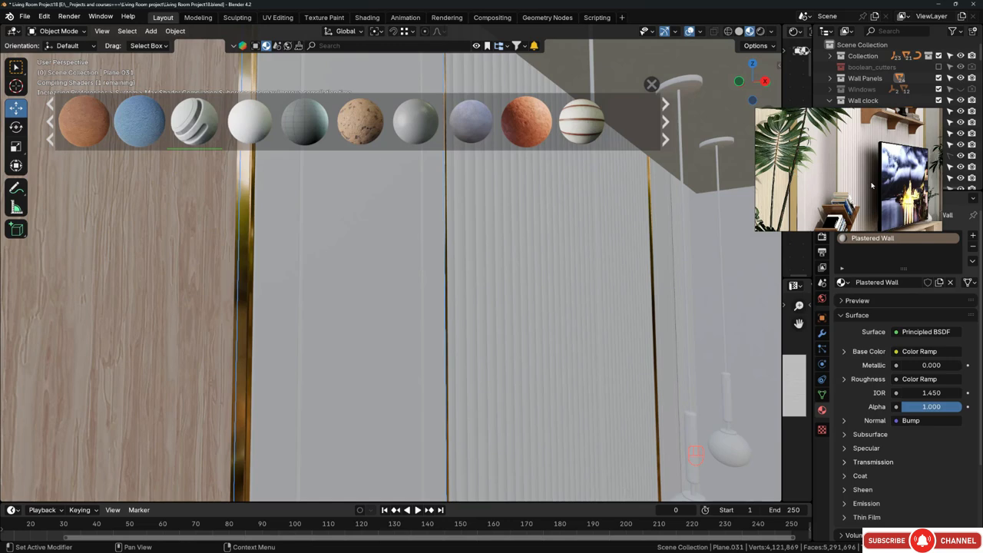
# - Enlarge the Shader Editor and fit the whole Plastered Wall node tree in it
pyautogui.moveTo(353, 284); pyautogui.dragTo(709, 278, button='middle')
pyautogui.moveTo(787, 244); pyautogui.dragTo(427, 244)
pyautogui.moveTo(573, 278); pyautogui.dragTo(573, 432)
pyautogui.scroll(-7, 577, 204)
pyautogui.press('Home')
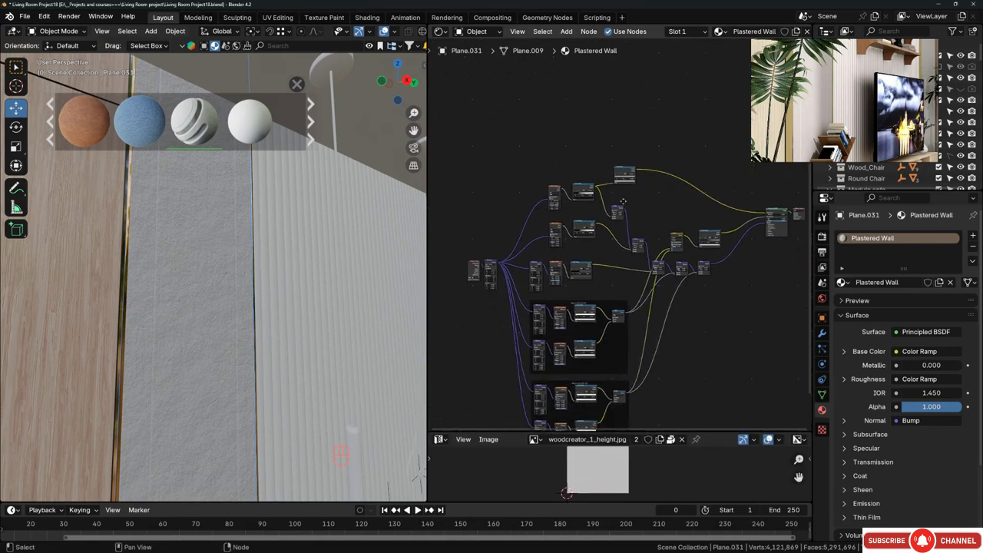
# - Examine the Plastered Wall node tree and the plaster relief close up on the plain wall section
pyautogui.moveTo(618, 246); pyautogui.dragTo(498, 295, button='middle')
pyautogui.scroll(5, 553, 237)
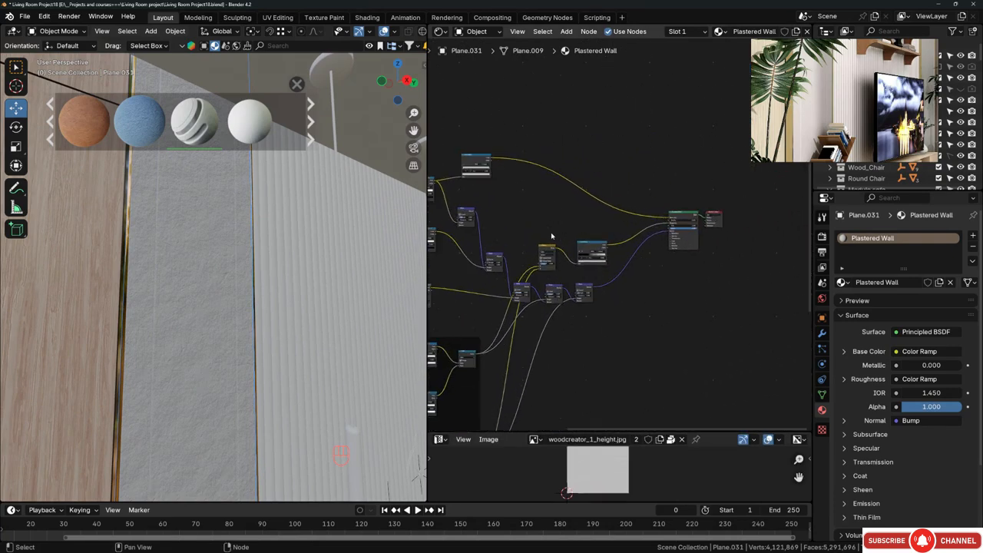
pyautogui.moveTo(553, 238); pyautogui.dragTo(668, 197, button='middle')
pyautogui.scroll(1, 174, 263)
pyautogui.scroll(4, 175, 263)
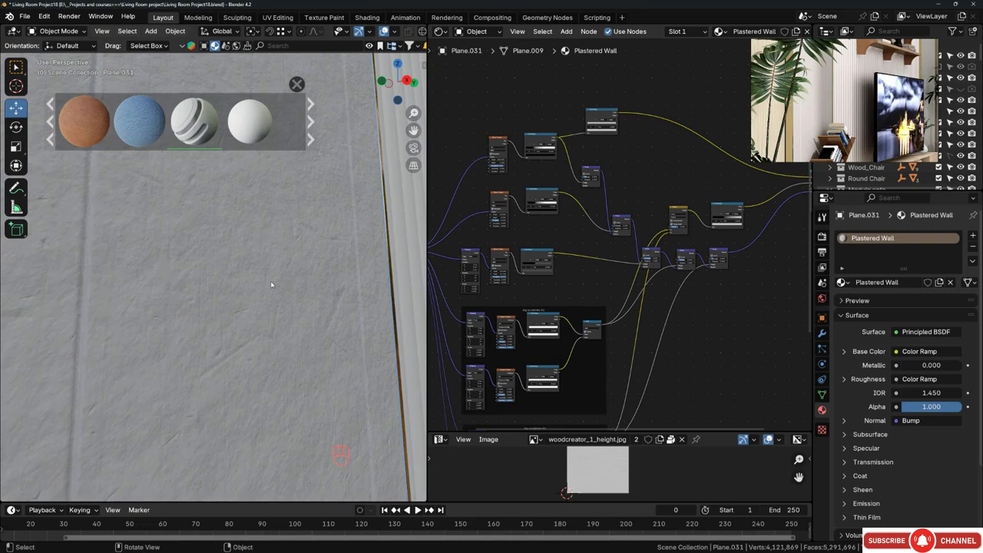
pyautogui.moveTo(271, 285); pyautogui.dragTo(333, 288, button='middle')
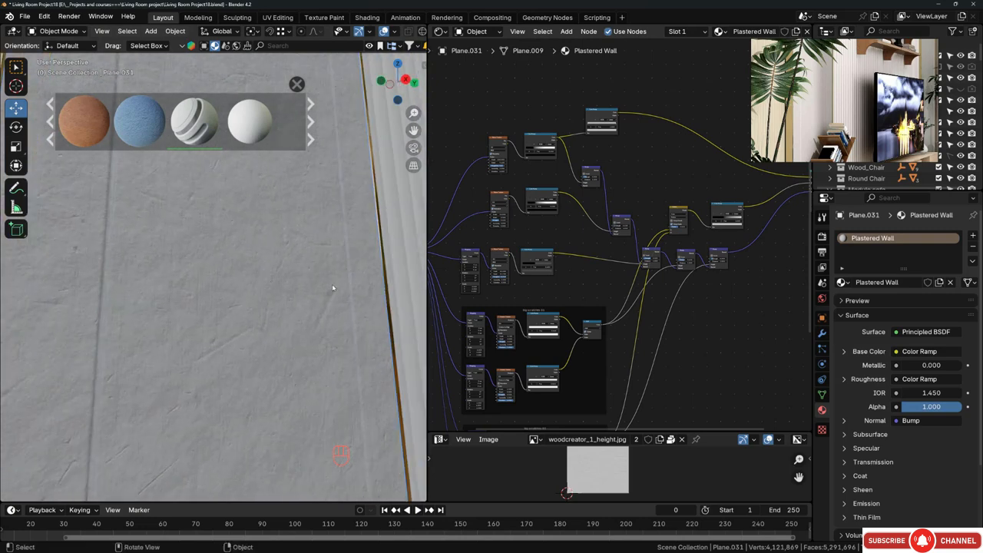
pyautogui.scroll(-7, 634, 198)
pyautogui.moveTo(558, 308); pyautogui.dragTo(598, 283, button='middle')
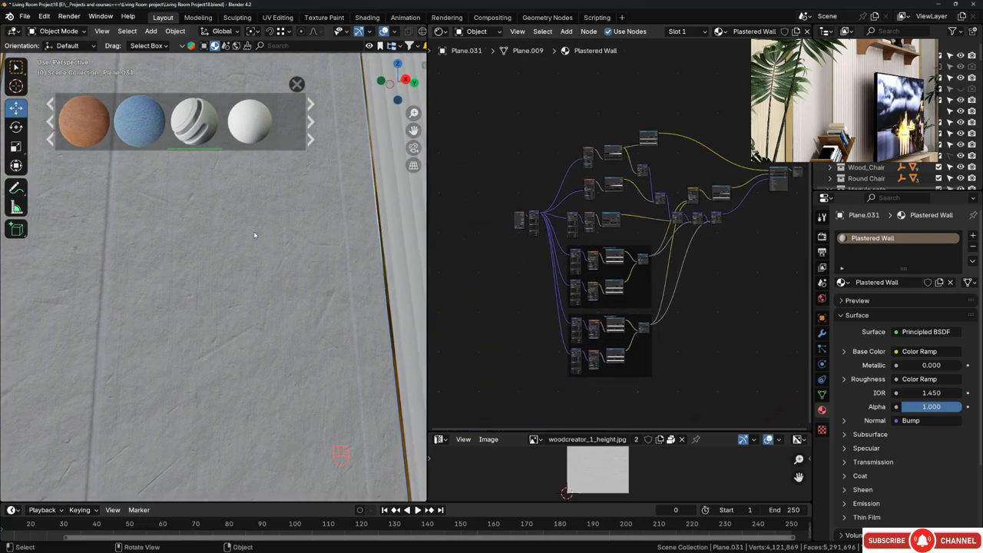
# - Widen the 3D viewport and browse the plaster materials for another light finish for the plain wall section
pyautogui.moveTo(427, 185); pyautogui.dragTo(742, 186)
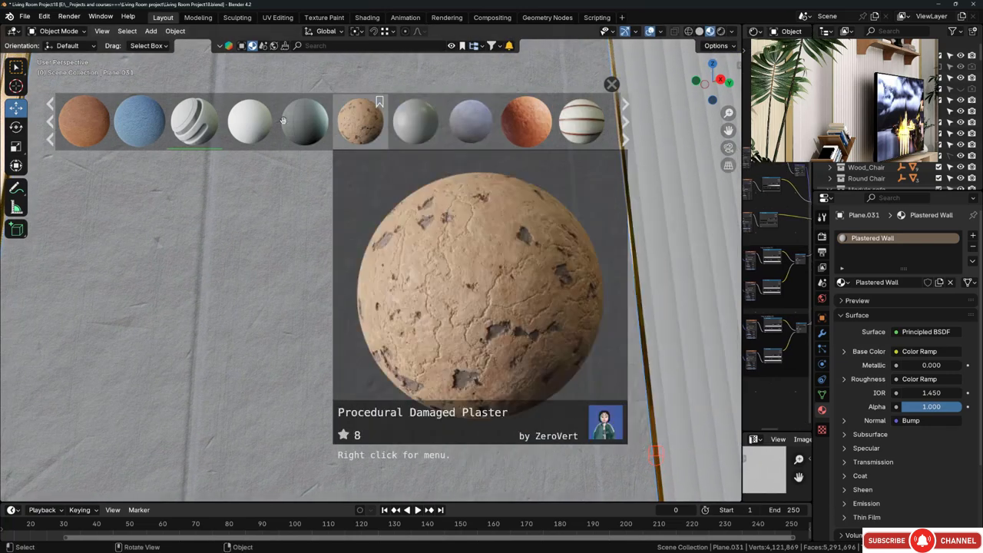
pyautogui.moveTo(143, 121)
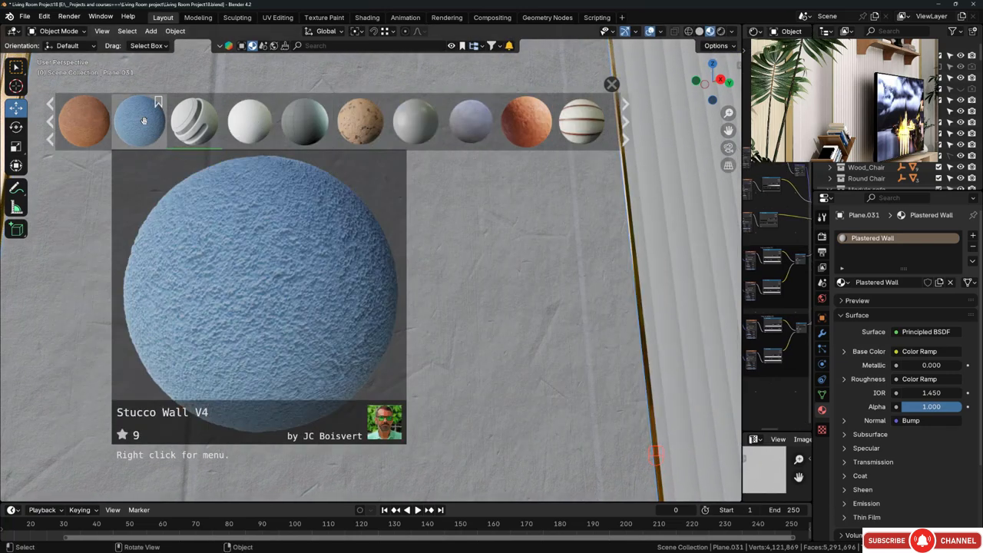
pyautogui.click(52, 121)
pyautogui.moveTo(200, 125)
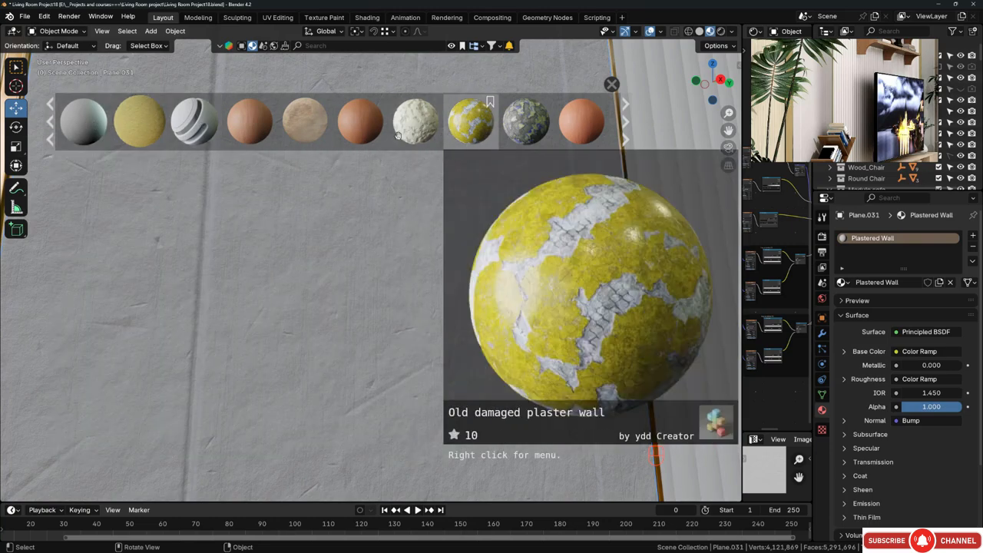
pyautogui.click(51, 123)
pyautogui.moveTo(83, 126)
pyautogui.moveTo(463, 119)
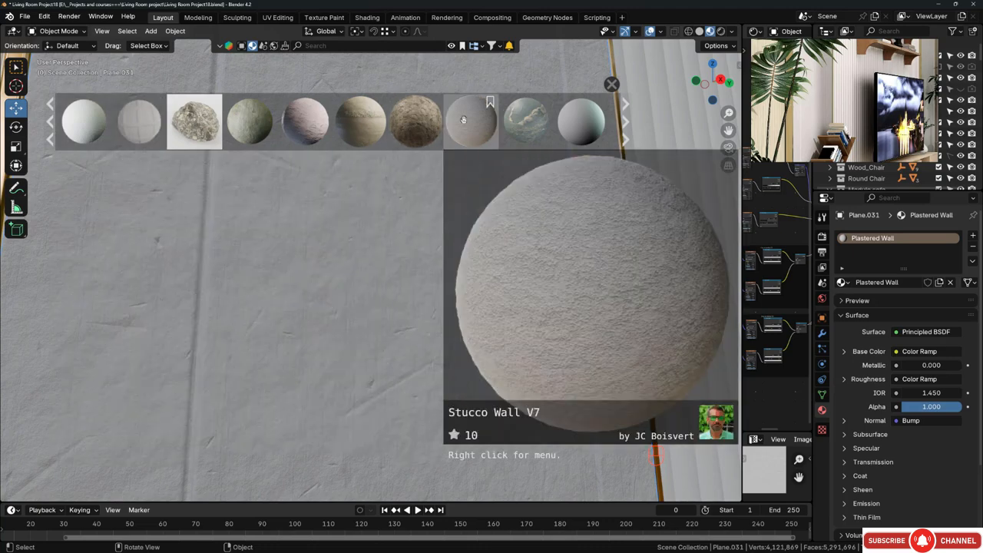
pyautogui.moveTo(586, 125)
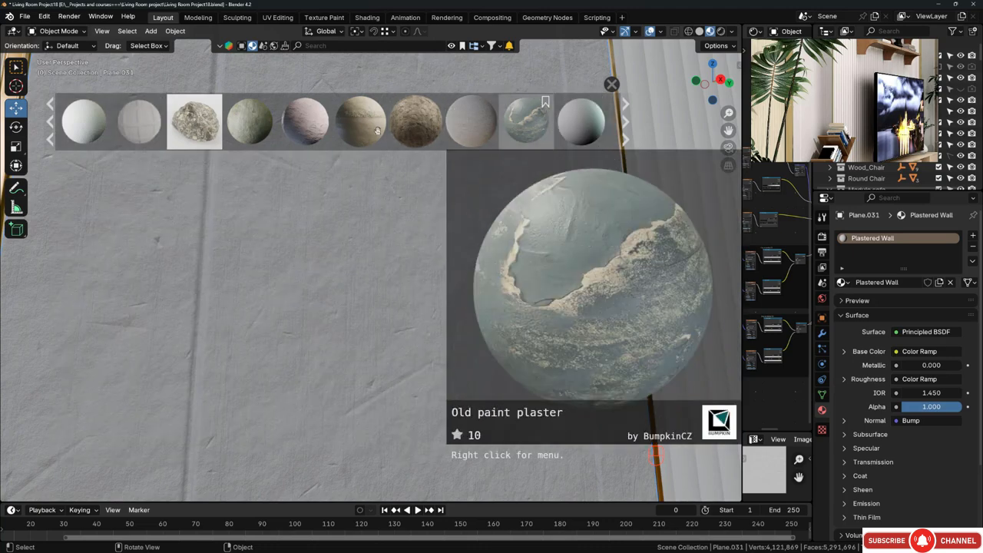
pyautogui.click(52, 122)
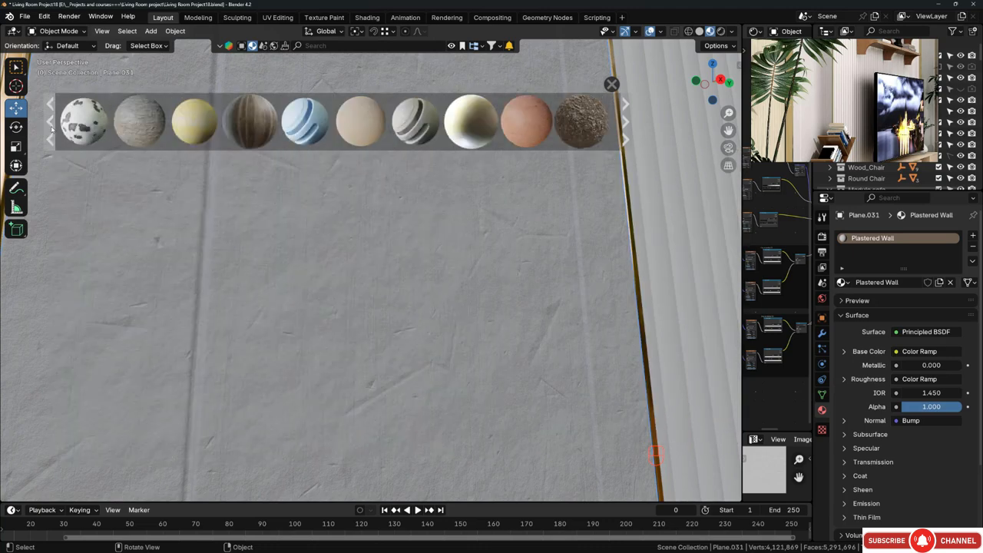
pyautogui.moveTo(323, 123)
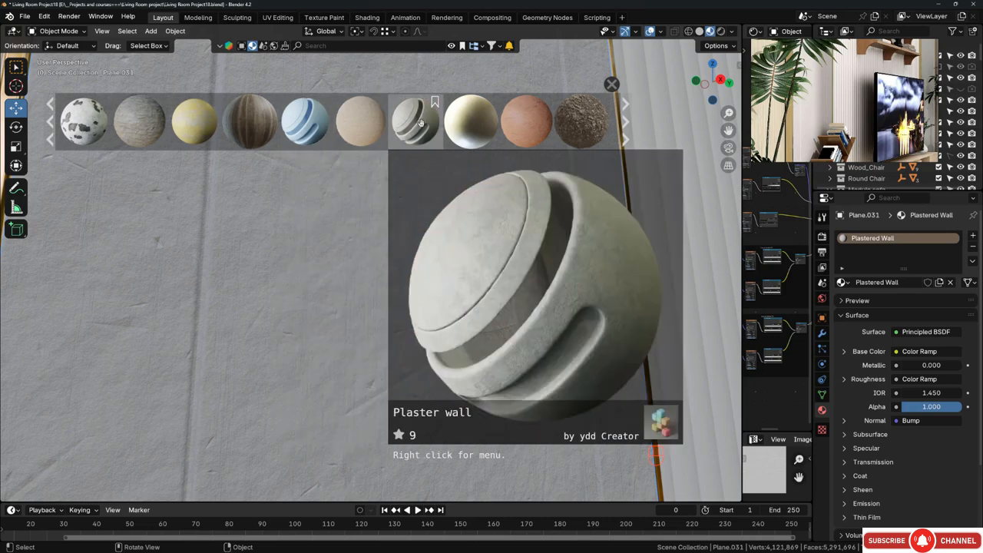
# - Replace the material of the plain wall section between the wood and slatted walls with the Plaster wall material
pyautogui.moveTo(401, 123); pyautogui.dragTo(446, 246)
pyautogui.scroll(-5, 376, 233)
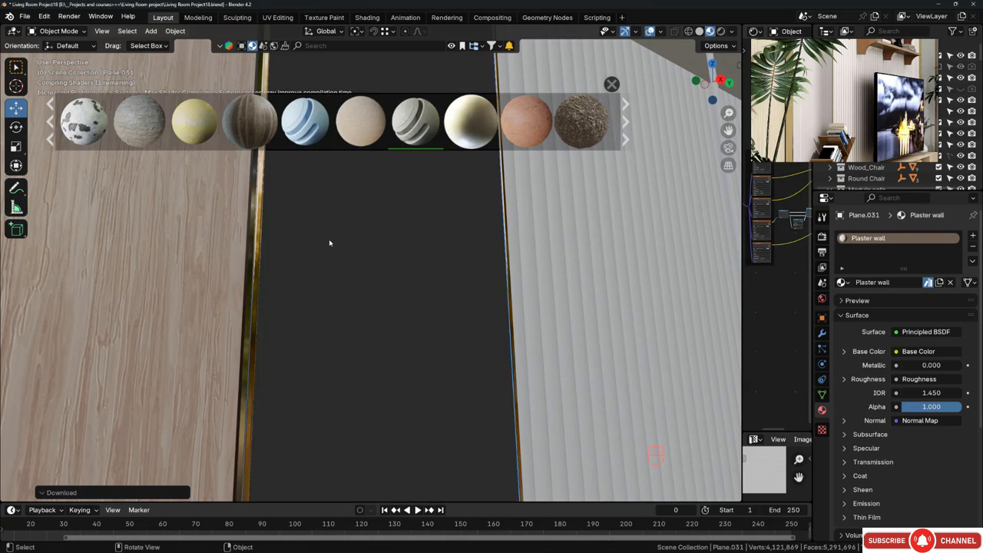
pyautogui.moveTo(354, 247); pyautogui.dragTo(368, 281, button='middle')
pyautogui.hotkey('alt', 'a')
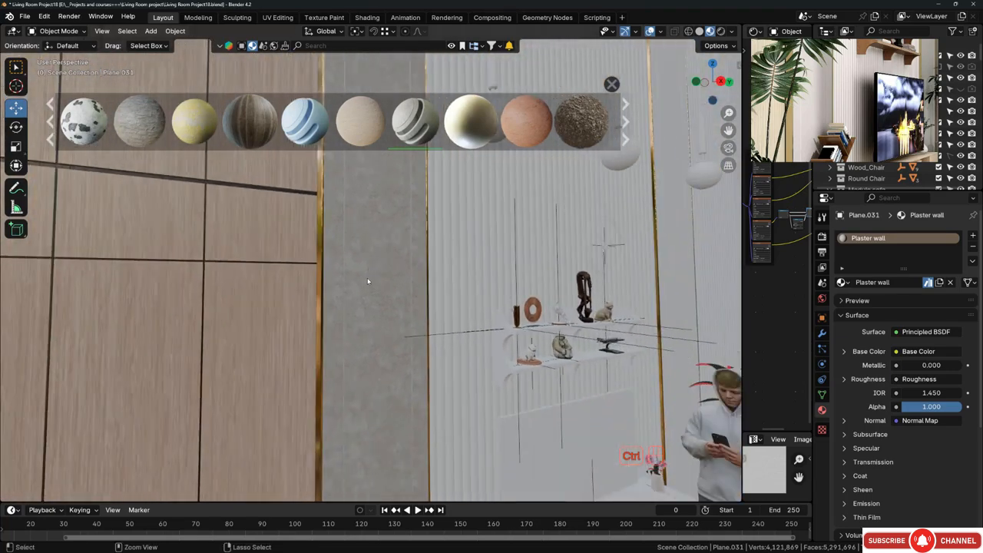
pyautogui.moveTo(374, 344); pyautogui.dragTo(391, 305, button='middle')
# - Apply the same Plaster wall material to the plain section on the other side of the slatted wall
pyautogui.keyDown('shift'); pyautogui.moveTo(576, 243); pyautogui.dragTo(435, 299, button='middle'); pyautogui.keyUp('shift')
pyautogui.scroll(2, 436, 292)
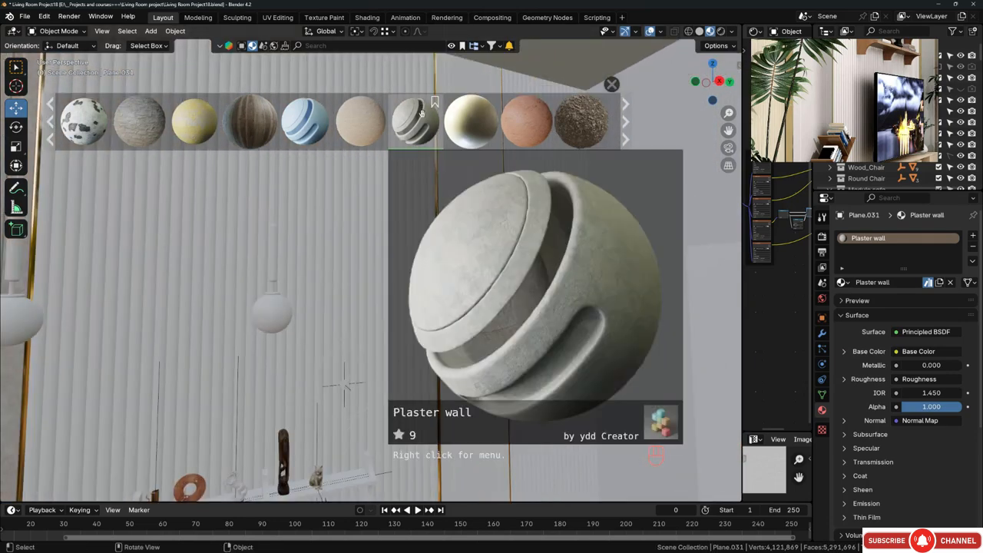
pyautogui.moveTo(420, 112); pyautogui.dragTo(459, 194)
pyautogui.moveTo(490, 228); pyautogui.dragTo(477, 231)
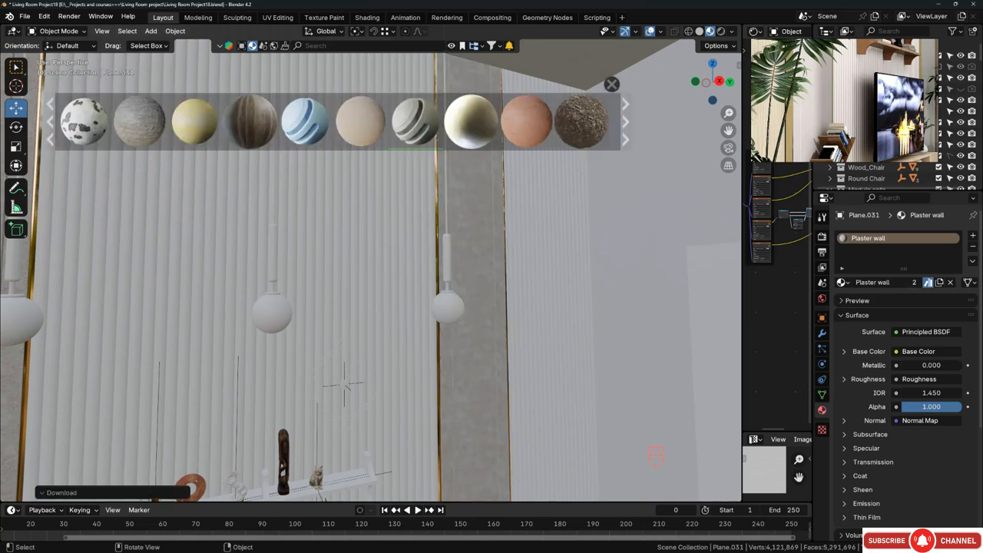
pyautogui.scroll(-3, 500, 207)
pyautogui.moveTo(472, 234)
pyautogui.mouseDown(button='middle')
pyautogui.moveTo(458, 236)
pyautogui.moveTo(484, 239)
pyautogui.mouseUp(button='middle')
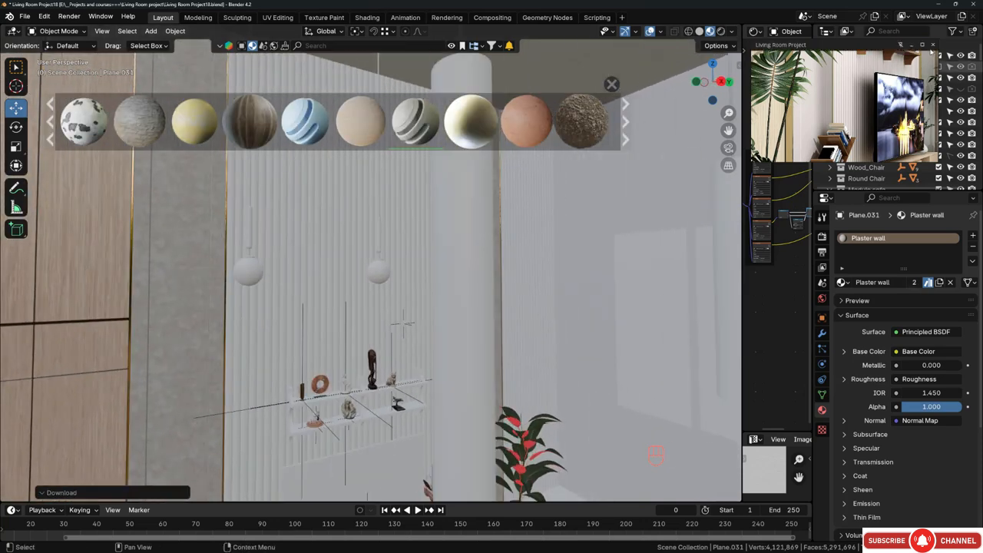
# - Examine the slatted wall close up in the reference image and browse the plaster materials for a white finish that suits it
pyautogui.scroll(3, 834, 96)
pyautogui.moveTo(834, 96); pyautogui.dragTo(708, 175)
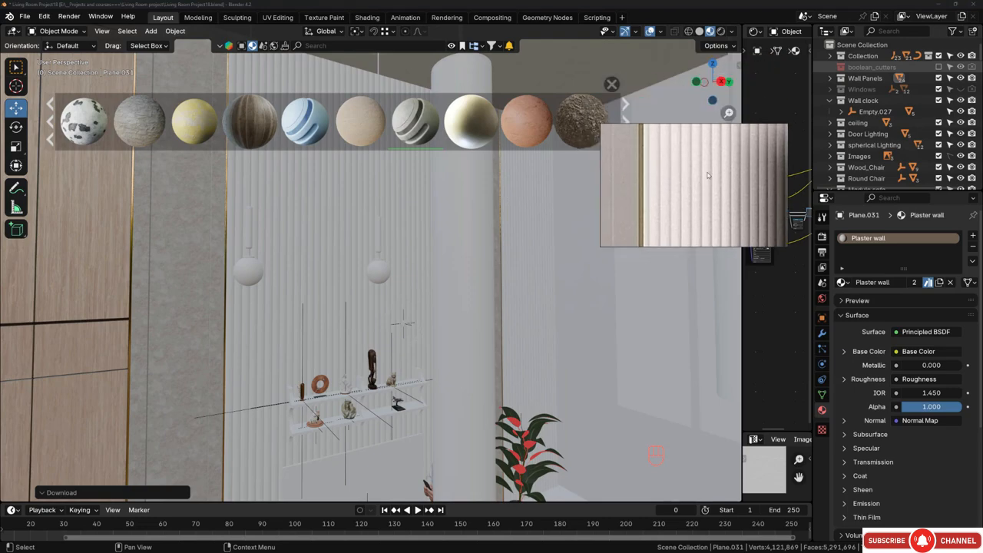
pyautogui.scroll(-2, 689, 205)
pyautogui.moveTo(696, 192); pyautogui.dragTo(841, 145, button='right')
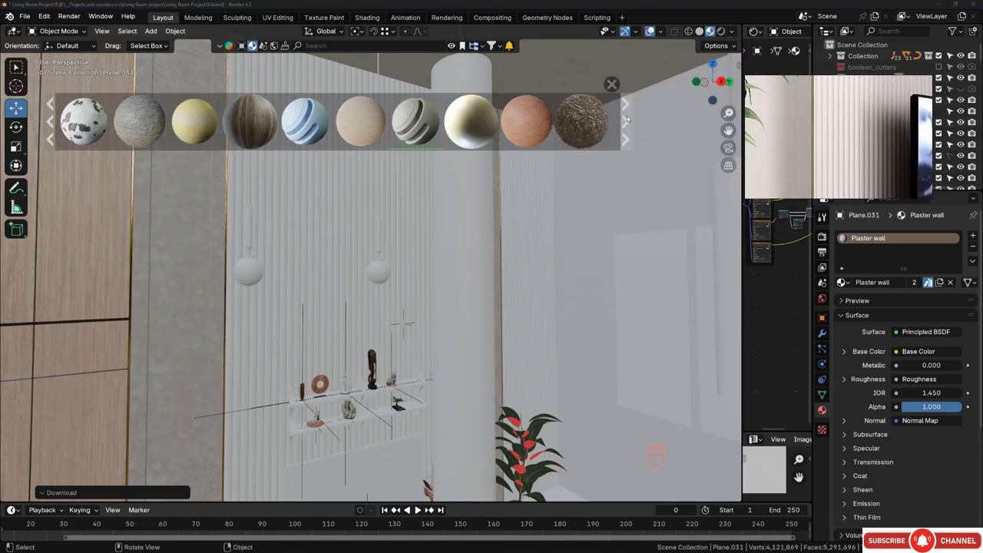
pyautogui.click(625, 122)
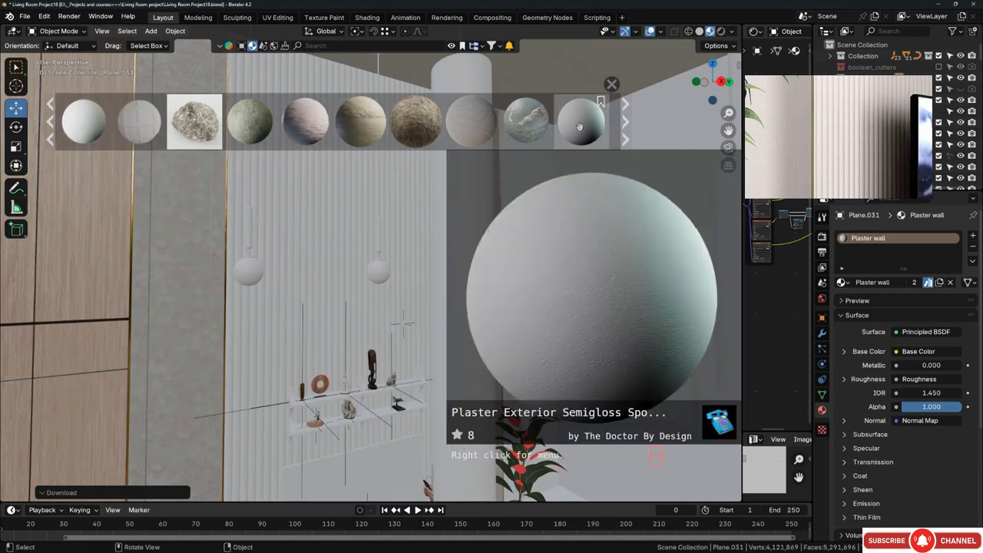
pyautogui.click(625, 123)
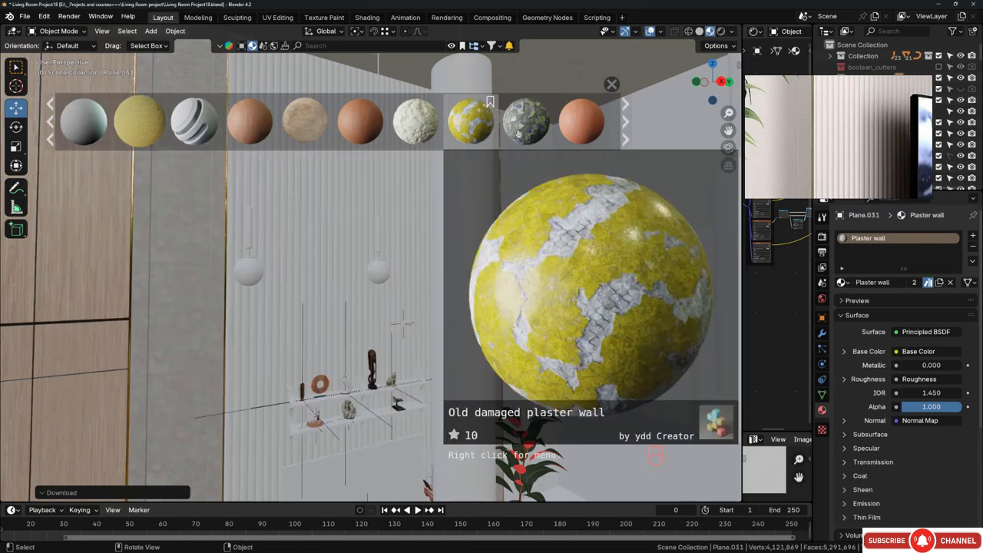
pyautogui.click(635, 130)
pyautogui.click(626, 123)
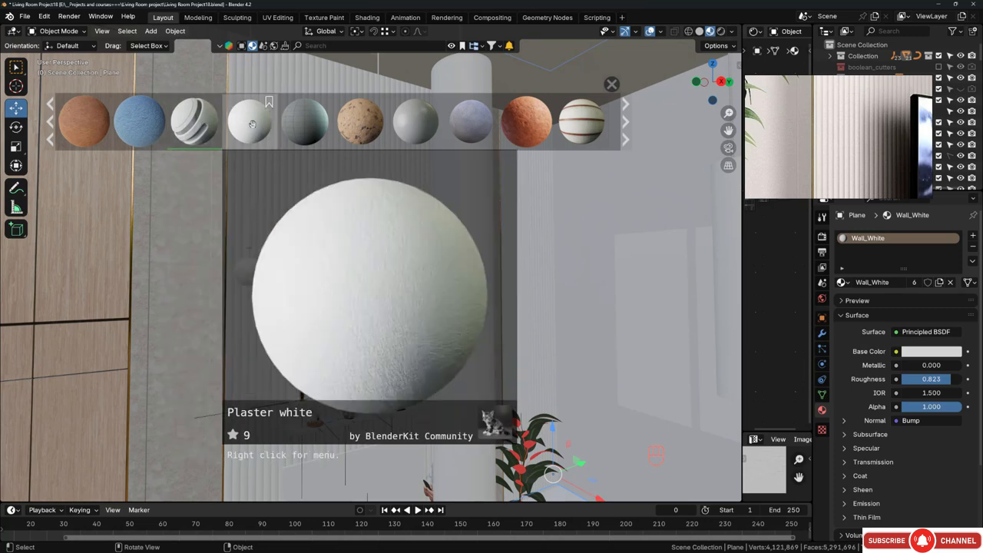
# - Apply the Plaster white material rated 9 to the slatted wall, select the wall and inspect its surface close up
pyautogui.moveTo(249, 120); pyautogui.dragTo(368, 216)
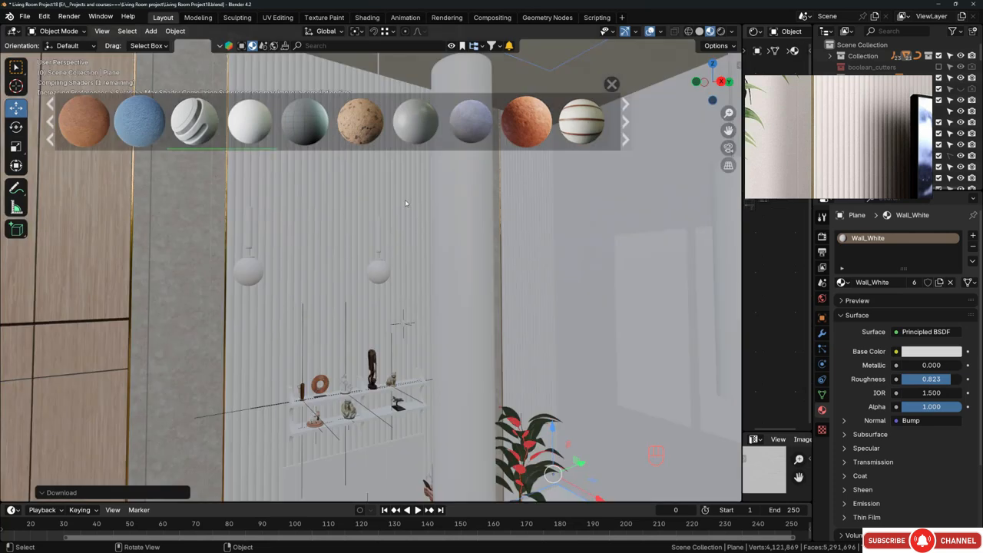
pyautogui.scroll(4, 308, 202)
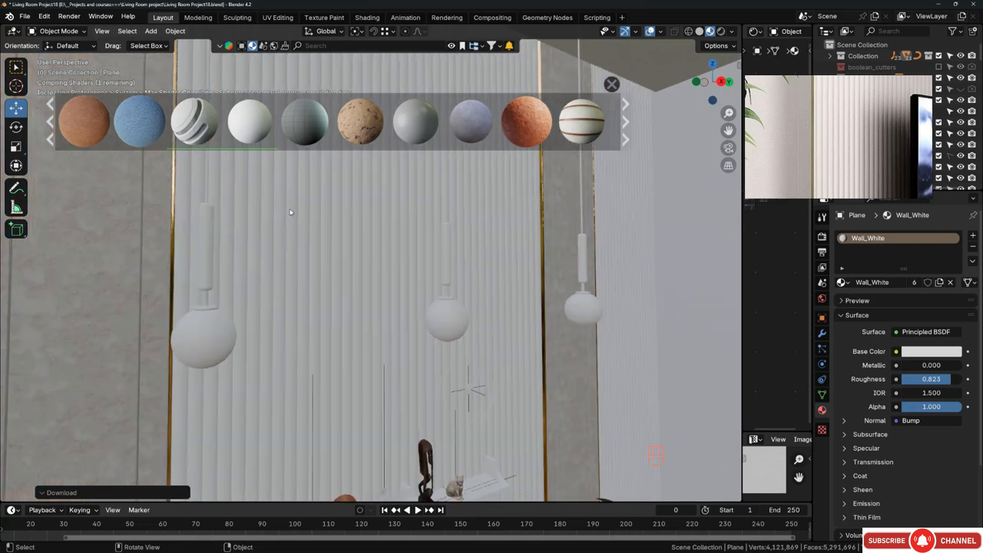
pyautogui.scroll(-3, 360, 244)
pyautogui.click(349, 247)
pyautogui.scroll(5, 336, 246)
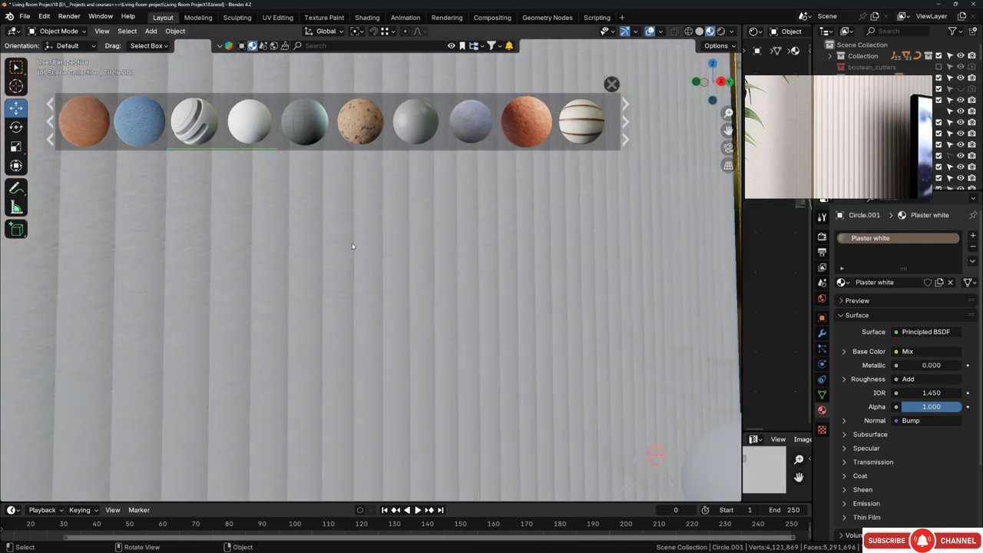
pyautogui.moveTo(352, 246)
pyautogui.mouseDown(button='middle')
pyautogui.moveTo(339, 238)
pyautogui.moveTo(393, 245)
pyautogui.moveTo(362, 247)
pyautogui.mouseUp(button='middle')
pyautogui.scroll(-4, 355, 248)
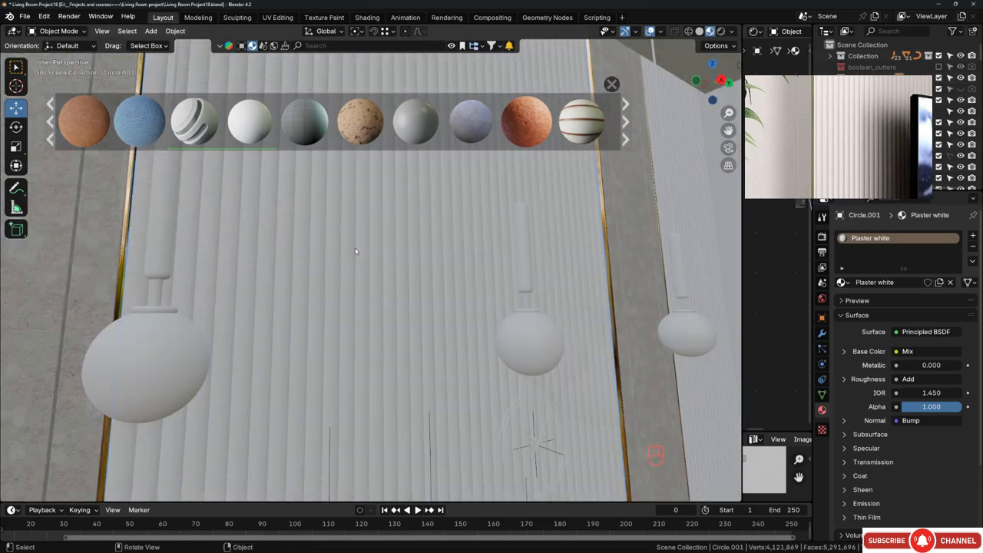
# - Enlarge the Shader Editor and move the Principled BSDF, Material Output, Subtract and Bump nodes of Plaster white away from the others
pyautogui.moveTo(744, 286); pyautogui.dragTo(415, 284)
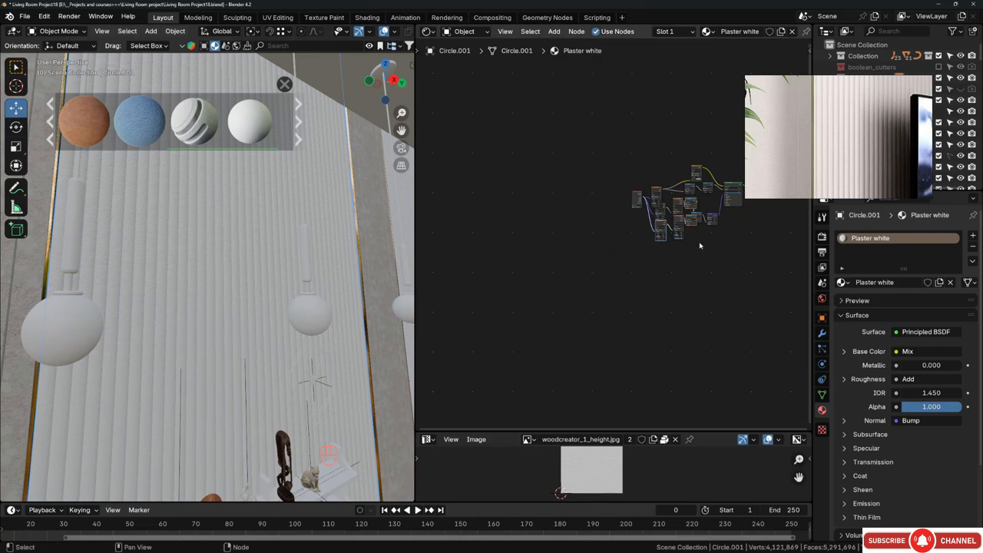
pyautogui.moveTo(360, 239); pyautogui.dragTo(241, 258, button='middle')
pyautogui.hotkey('alt', 'a')
pyautogui.scroll(5, 551, 258)
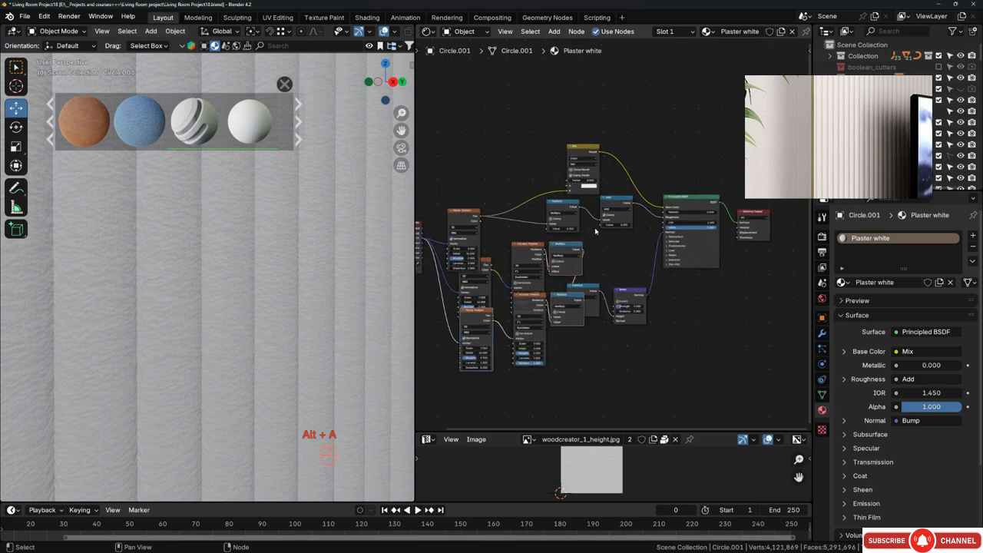
pyautogui.moveTo(695, 154); pyautogui.dragTo(754, 232)
pyautogui.moveTo(689, 208); pyautogui.dragTo(724, 221)
pyautogui.scroll(2, 635, 254)
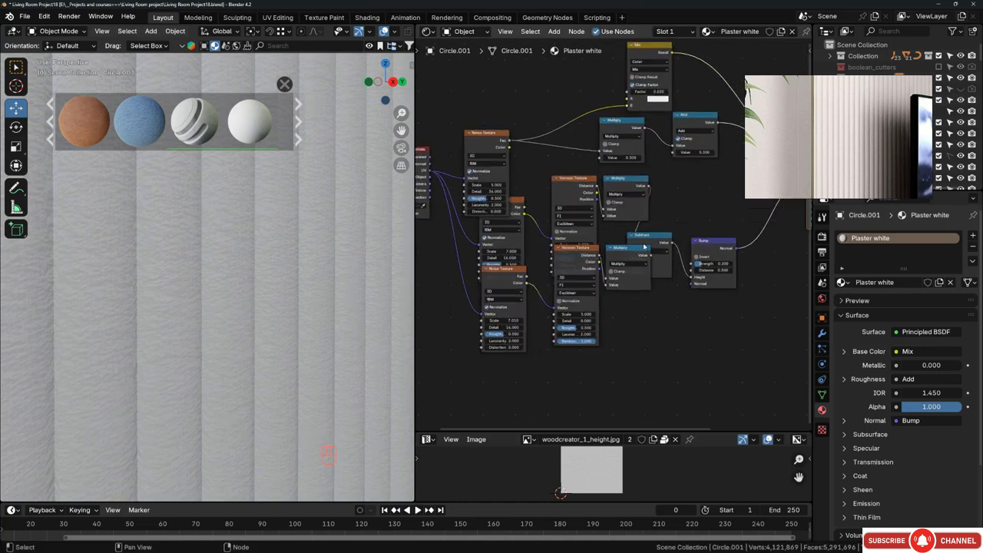
pyautogui.moveTo(654, 242); pyautogui.dragTo(716, 250)
pyautogui.scroll(-3, 571, 263)
pyautogui.moveTo(716, 171); pyautogui.dragTo(625, 187, button='middle')
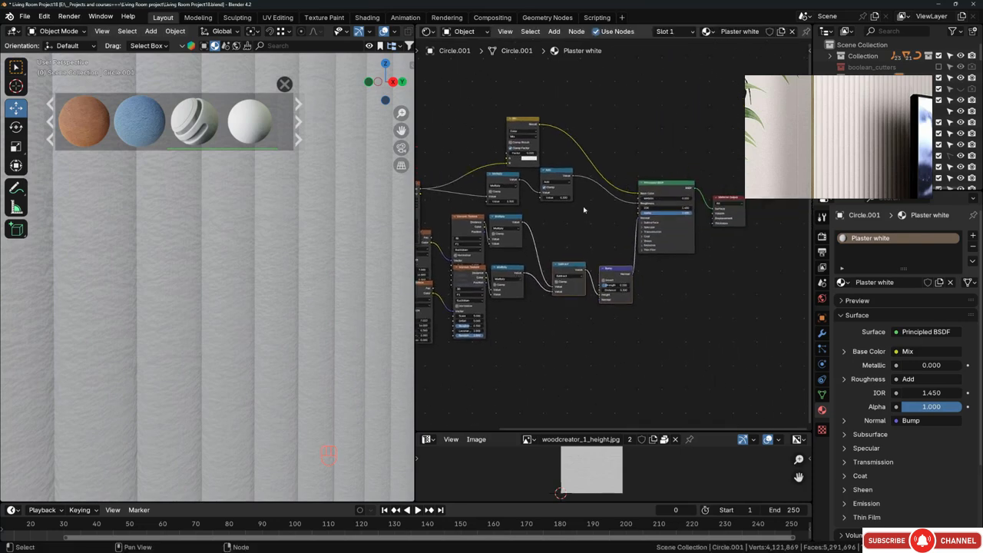
# - Spread out the overlapping Noise Texture and Voronoi Texture nodes of the Plaster white material so their connections are readable
pyautogui.moveTo(453, 250); pyautogui.dragTo(606, 235, button='middle')
pyautogui.scroll(3, 607, 234)
pyautogui.moveTo(614, 272); pyautogui.dragTo(614, 328)
pyautogui.moveTo(552, 290); pyautogui.dragTo(548, 326)
pyautogui.moveTo(526, 190); pyautogui.dragTo(534, 151)
pyautogui.scroll(1, 562, 243)
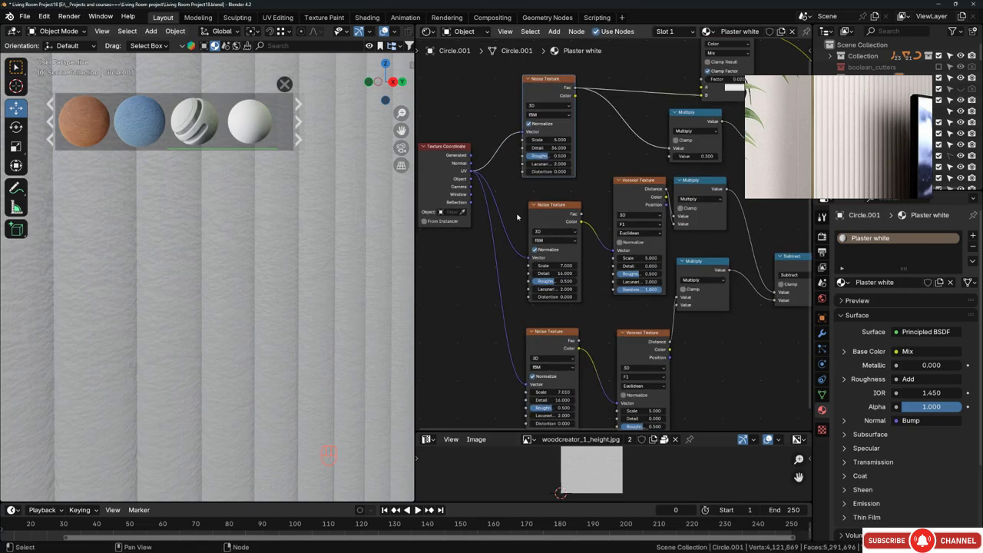
pyautogui.scroll(-3, 518, 217)
pyautogui.moveTo(605, 228); pyautogui.dragTo(461, 243, button='middle')
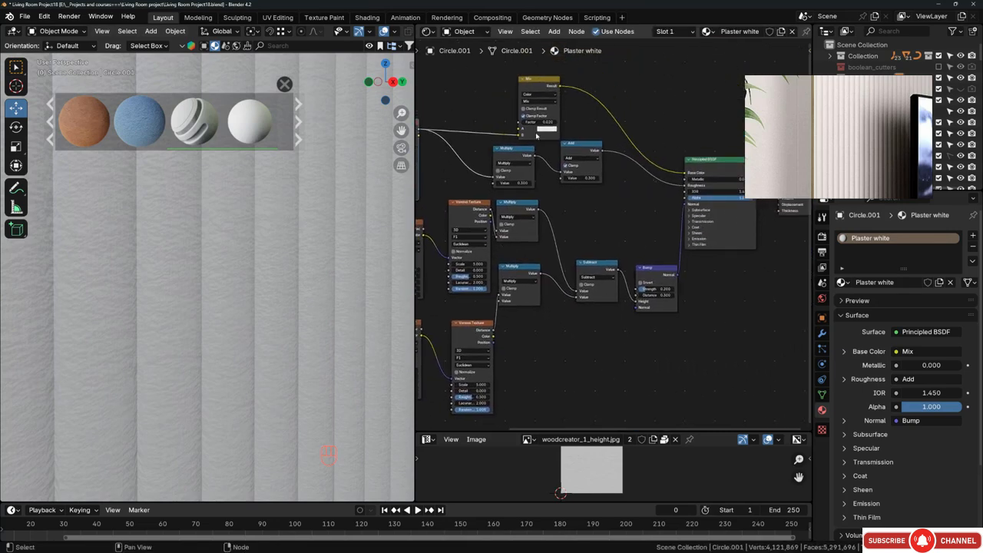
pyautogui.scroll(-2, 619, 215)
# - Widen the 3D viewport and replace the slatted wall's material with the other plaster white material, rated 7
pyautogui.scroll(-4, 280, 227)
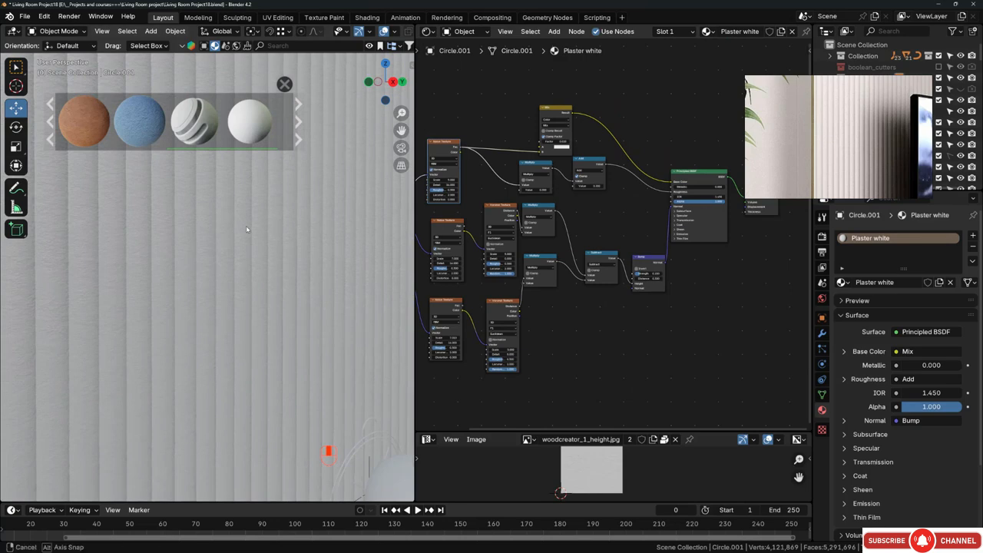
pyautogui.scroll(-5, 246, 229)
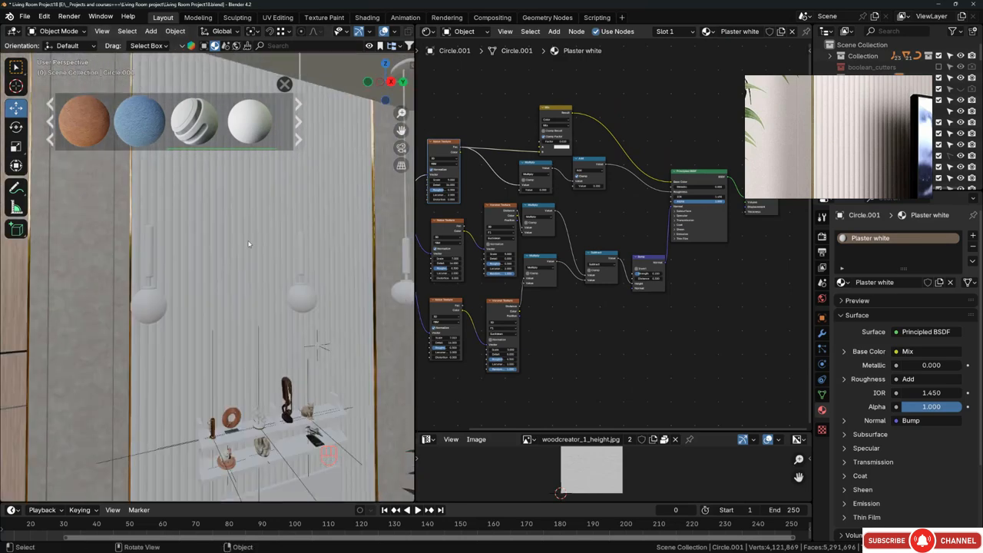
pyautogui.moveTo(248, 244); pyautogui.dragTo(329, 122, button='middle')
pyautogui.moveTo(414, 101); pyautogui.dragTo(728, 101)
pyautogui.moveTo(450, 131)
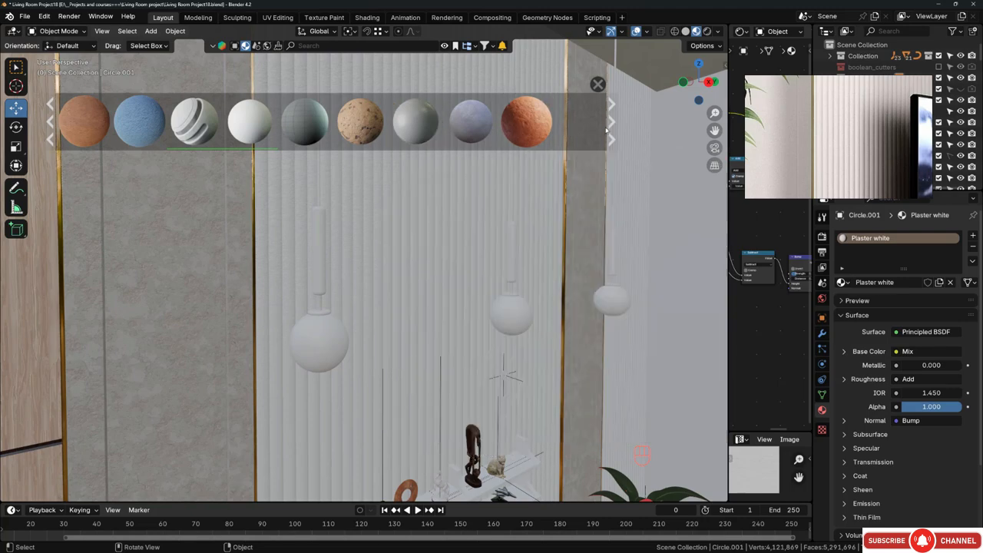
pyautogui.scroll(-3, 457, 129)
pyautogui.moveTo(305, 127)
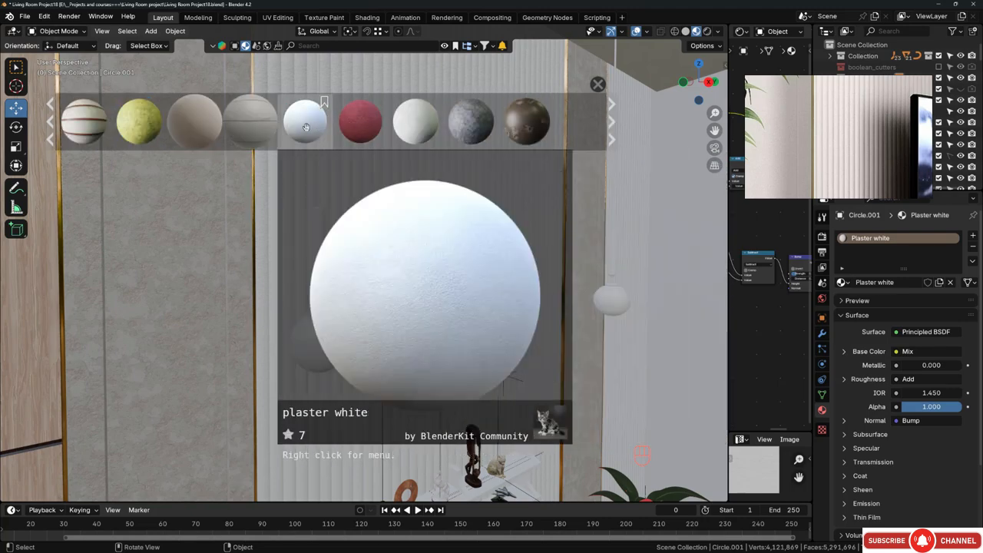
pyautogui.moveTo(304, 120); pyautogui.dragTo(424, 215)
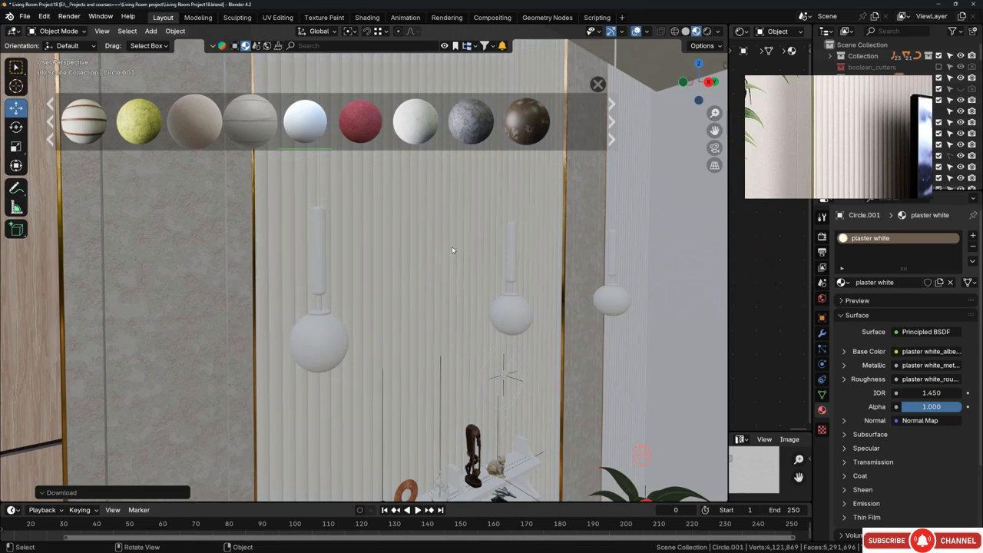
# - Isolate the slatted wall in local view
pyautogui.moveTo(467, 247); pyautogui.dragTo(324, 246, button='middle')
pyautogui.scroll(4, 403, 233)
pyautogui.press('KP_Divide')
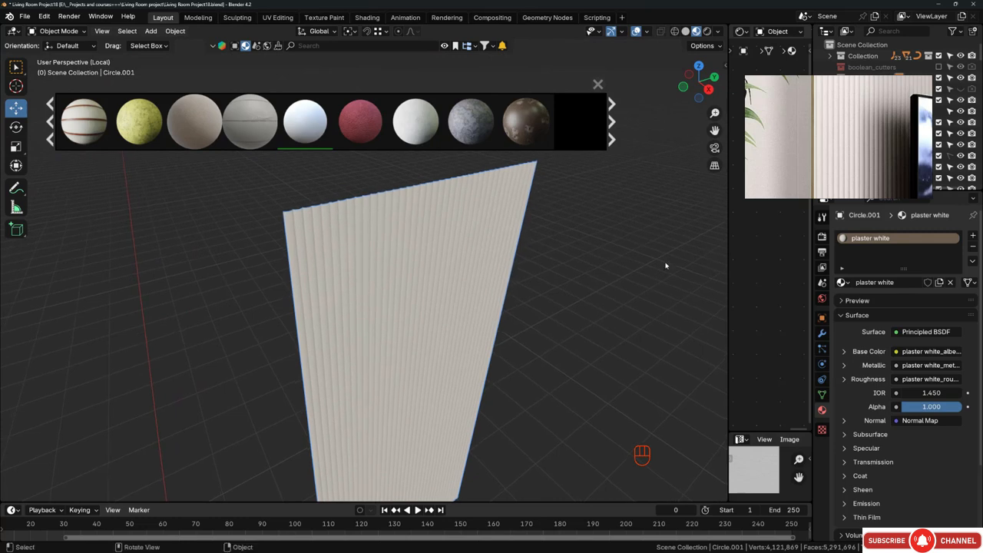
# - Enlarge the Shader and UV editors and unwrap all faces of the slatted wall
pyautogui.moveTo(727, 269); pyautogui.dragTo(456, 268)
pyautogui.moveTo(523, 433); pyautogui.dragTo(524, 199)
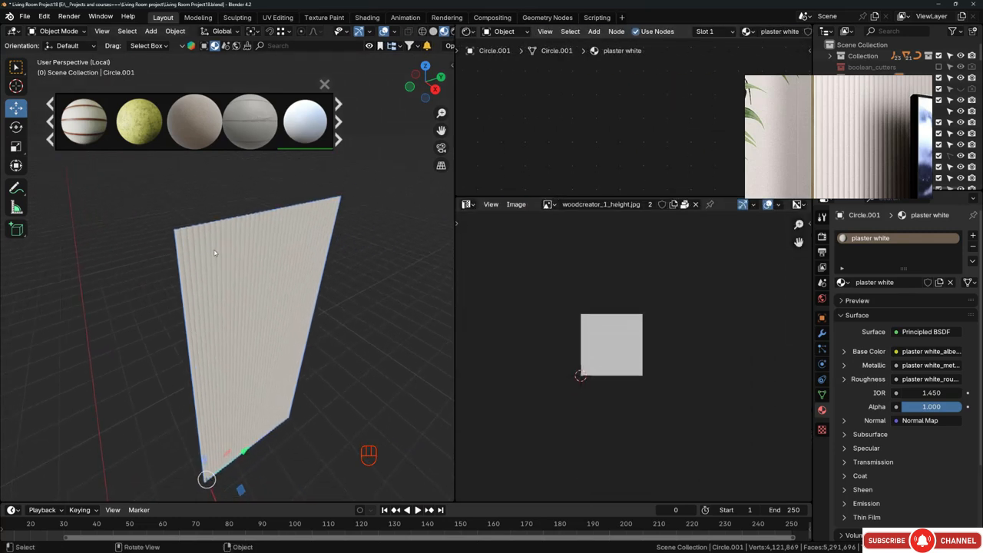
pyautogui.scroll(4, 254, 254)
pyautogui.keyDown('shift'); pyautogui.moveTo(159, 226); pyautogui.dragTo(314, 238, button='middle'); pyautogui.keyUp('shift')
pyautogui.scroll(10, 244, 201)
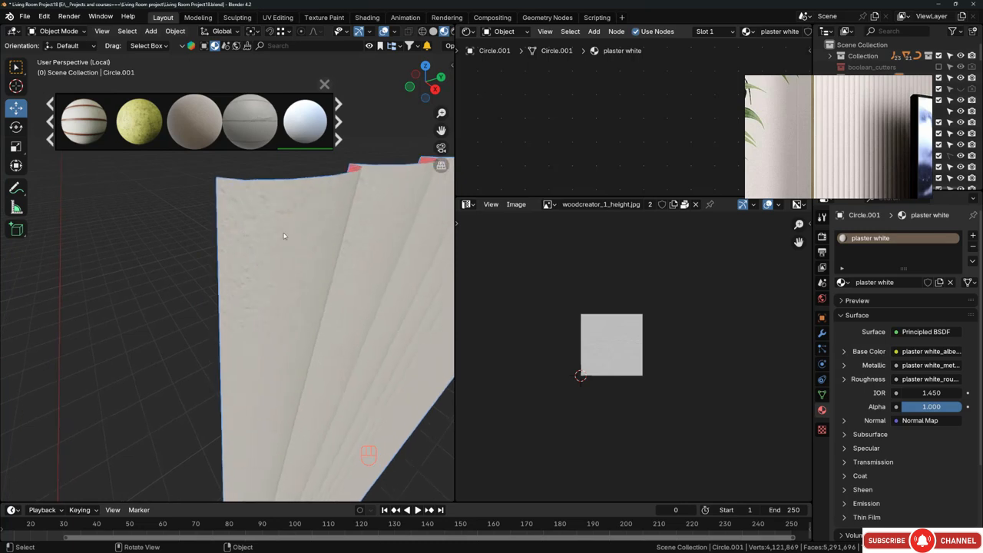
pyautogui.press('Tab')
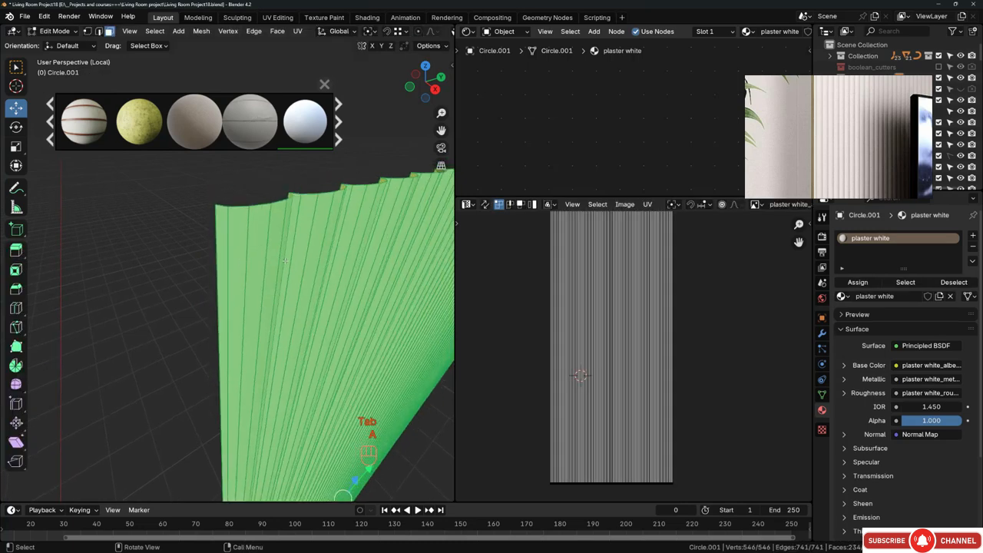
pyautogui.scroll(-1, 285, 261)
pyautogui.scroll(-5, 619, 337)
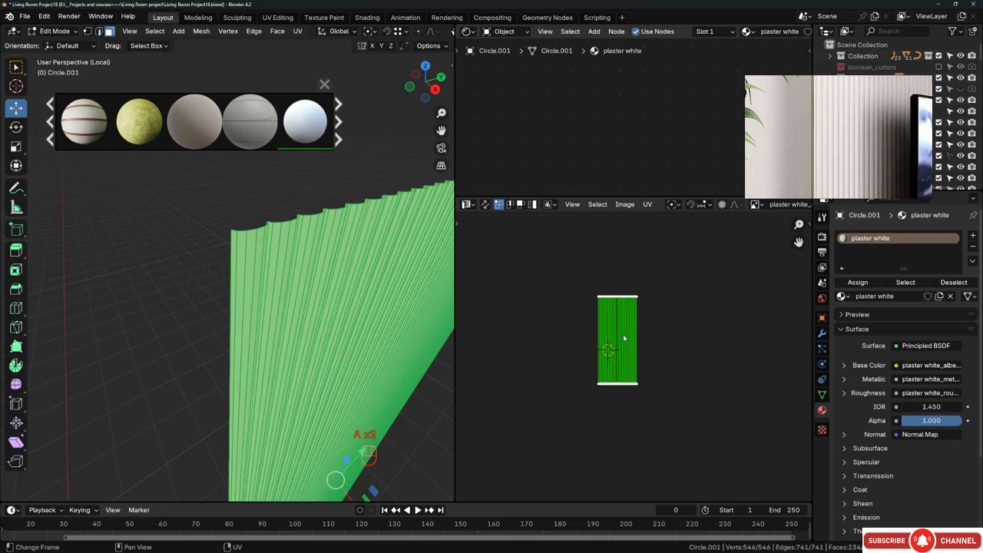
pyautogui.press('u')
pyautogui.press('u')
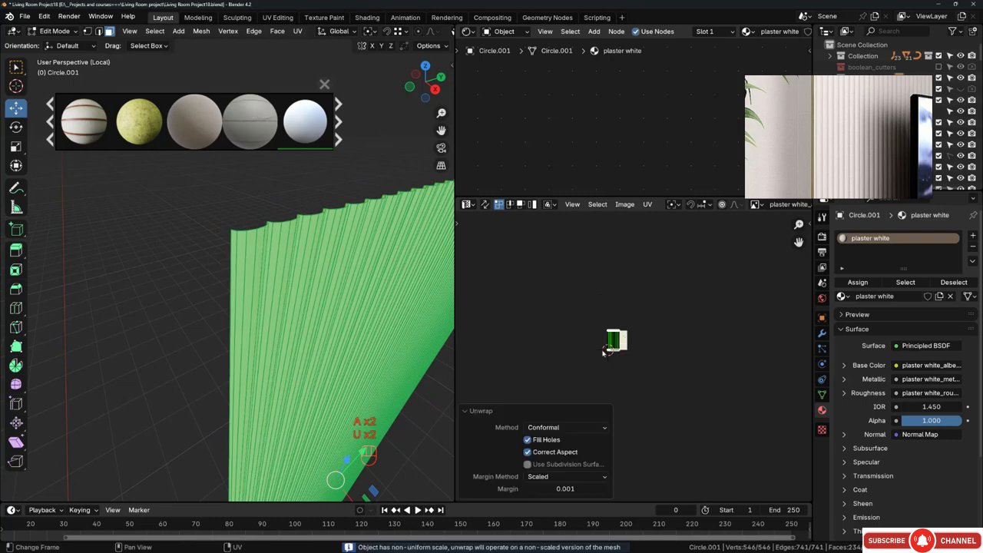
pyautogui.scroll(10, 291, 286)
pyautogui.press('Tab')
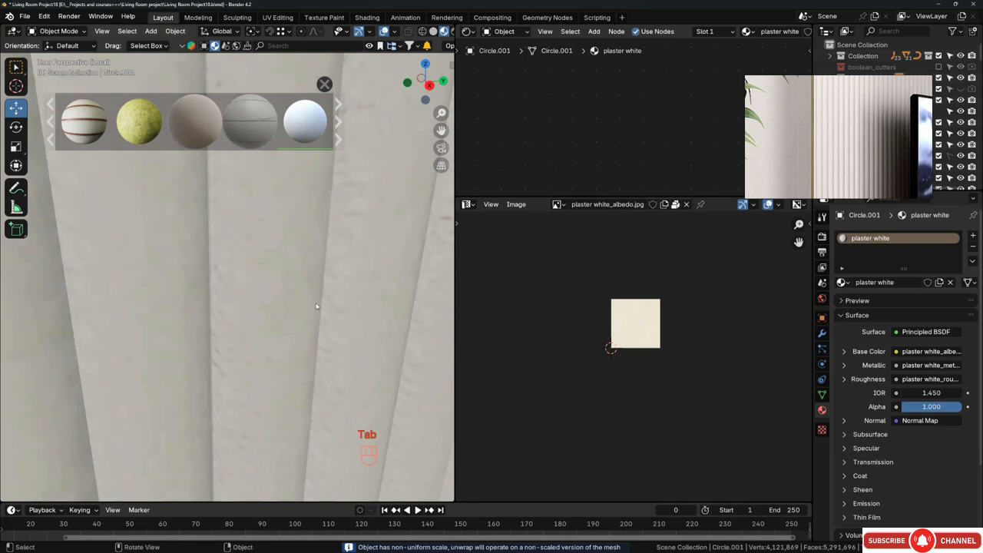
# - Scale up all of the slatted wall's UVs by 3.565 to make the plaster texture finer
pyautogui.press('Tab')
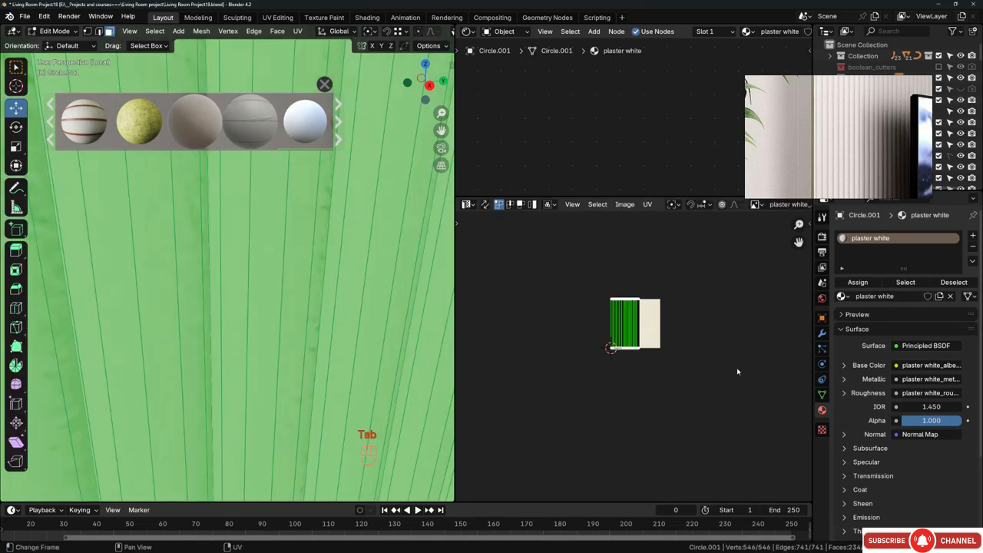
pyautogui.press('a')
pyautogui.press('s')
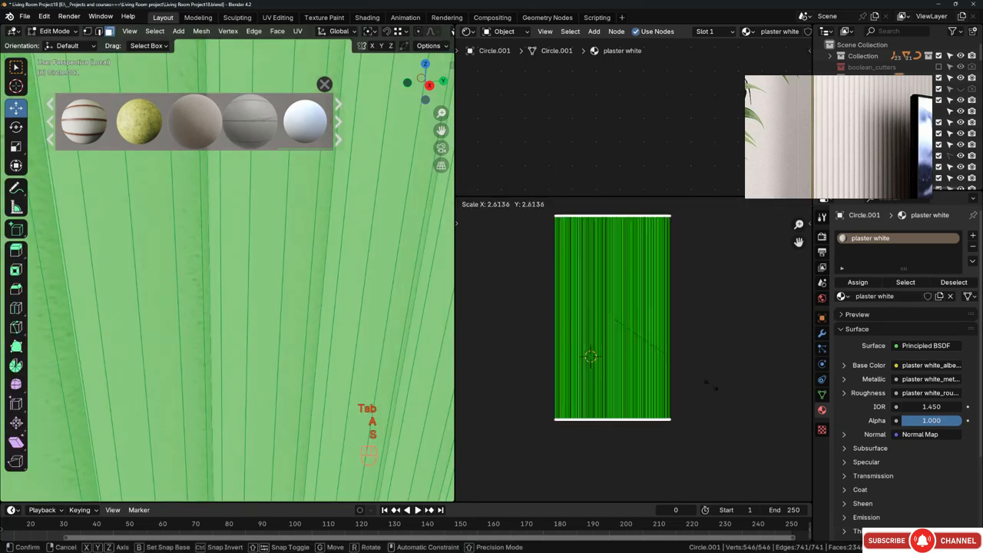
pyautogui.click(748, 406)
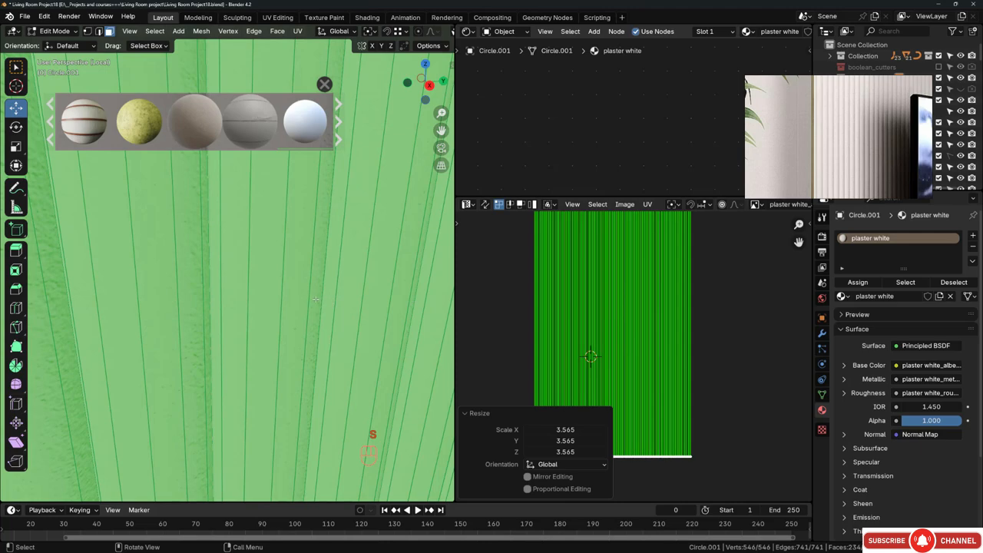
pyautogui.moveTo(340, 286); pyautogui.dragTo(285, 279, button='middle')
pyautogui.press('Tab')
pyautogui.scroll(6, 289, 260)
pyautogui.hotkey('alt', 'a')
pyautogui.scroll(2, 301, 233)
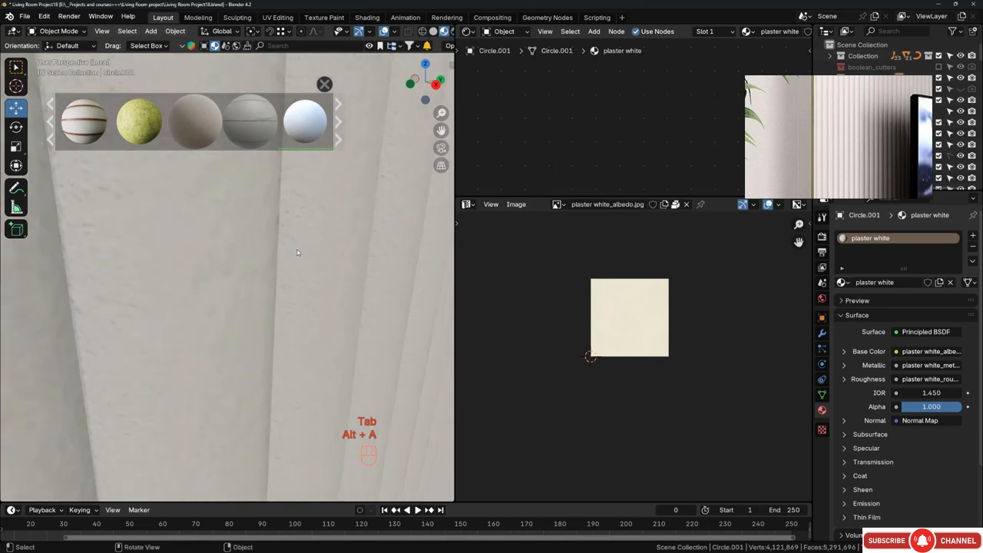
# - Widen the 3D viewport and examine how the plaster texture looks across the slats from several angles
pyautogui.moveTo(301, 233); pyautogui.dragTo(269, 244, button='middle')
pyautogui.moveTo(459, 248); pyautogui.dragTo(715, 248)
pyautogui.scroll(-5, 451, 338)
pyautogui.keyDown('shift'); pyautogui.moveTo(451, 338); pyautogui.dragTo(311, 253, button='middle'); pyautogui.keyUp('shift')
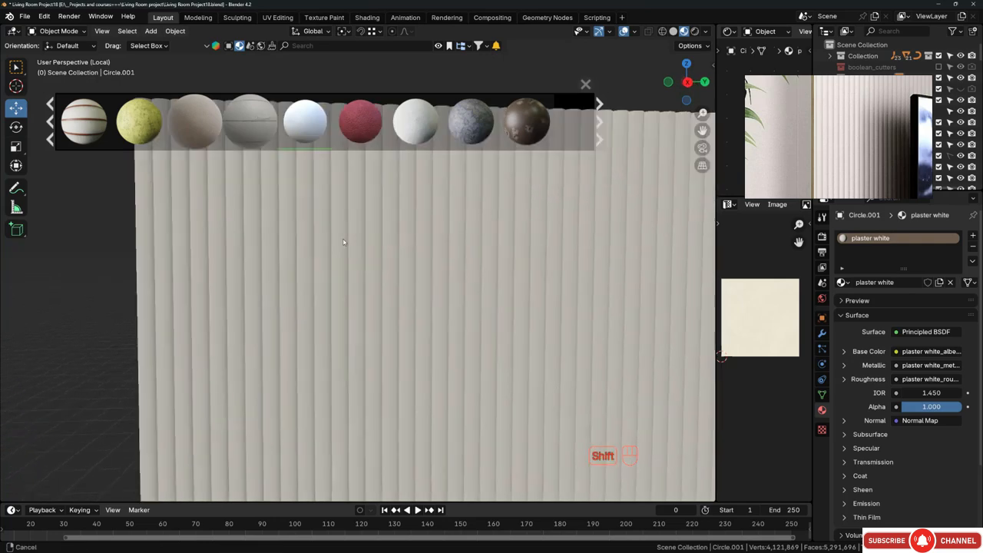
pyautogui.moveTo(468, 323); pyautogui.dragTo(408, 278, button='middle')
pyautogui.moveTo(546, 262); pyautogui.dragTo(589, 285, button='middle')
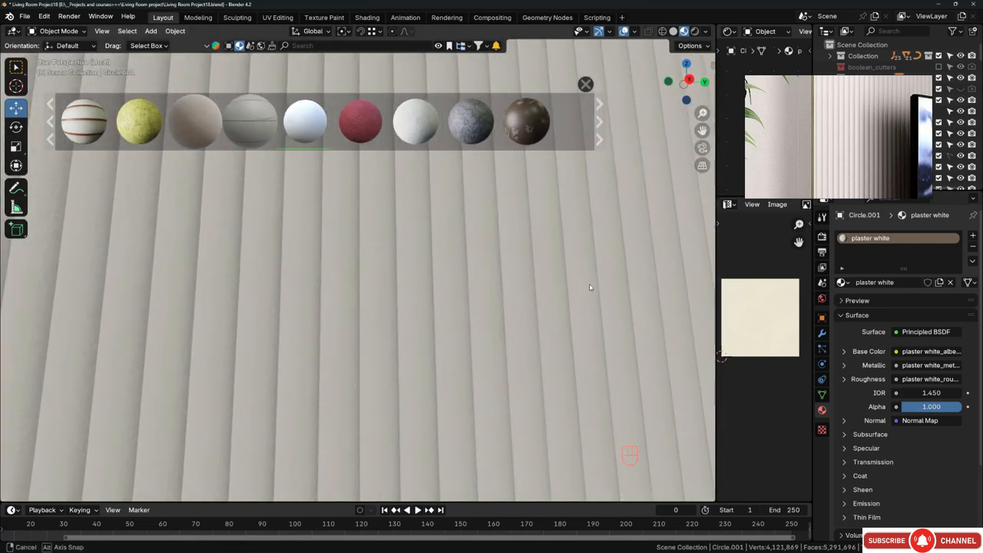
pyautogui.scroll(-7, 454, 237)
pyautogui.moveTo(338, 296); pyautogui.dragTo(403, 303, button='middle')
pyautogui.moveTo(404, 304)
pyautogui.keyDown('shift'); pyautogui.mouseDown(button='middle')
pyautogui.moveTo(413, 234)
pyautogui.moveTo(440, 175)
pyautogui.moveTo(402, 301)
pyautogui.moveTo(391, 292)
pyautogui.mouseUp(button='middle'); pyautogui.keyUp('shift')
pyautogui.scroll(8, 438, 346)
# - Enlarge the Shader Editor and examine the image texture and Normal Map nodes of the plaster white material
pyautogui.moveTo(716, 161); pyautogui.dragTo(444, 192)
pyautogui.moveTo(589, 197); pyautogui.dragTo(607, 343)
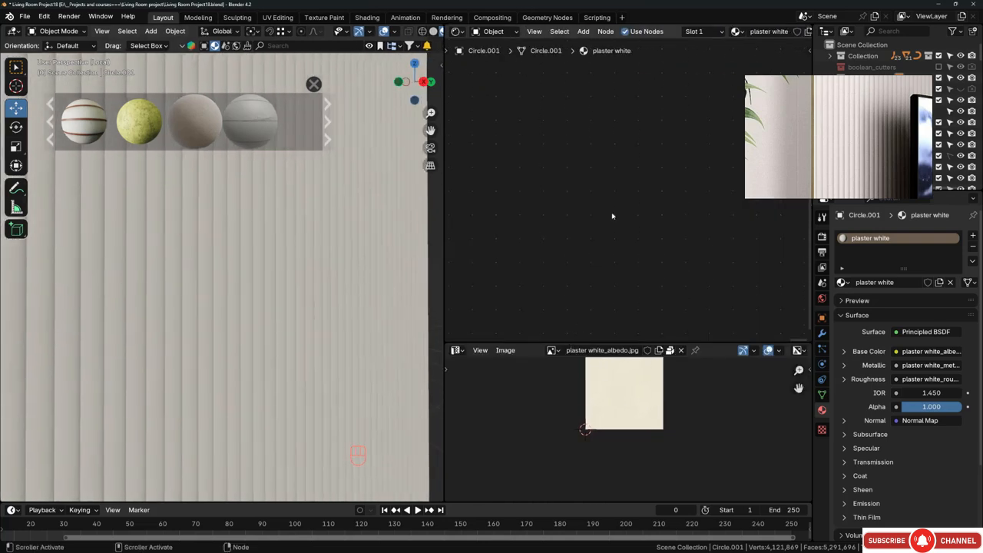
pyautogui.press('Home')
pyautogui.scroll(5, 638, 217)
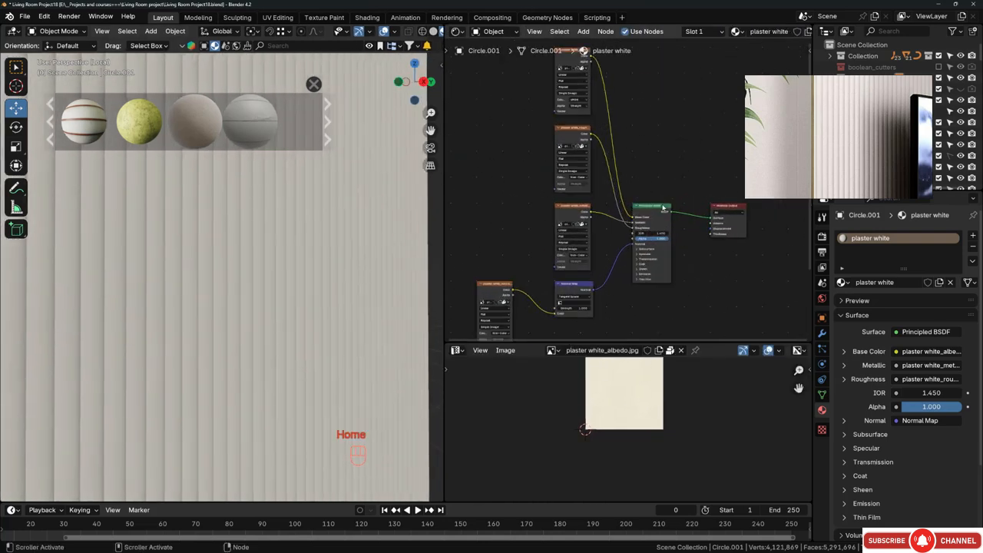
pyautogui.moveTo(654, 218); pyautogui.dragTo(678, 192)
pyautogui.scroll(-2, 668, 192)
pyautogui.moveTo(599, 131); pyautogui.dragTo(630, 275, button='middle')
pyautogui.scroll(2, 565, 165)
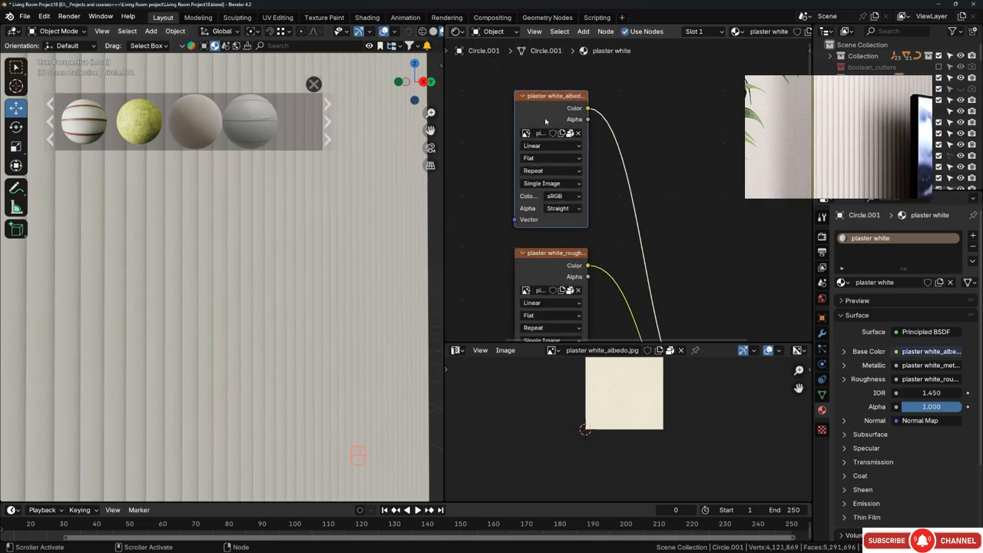
pyautogui.scroll(-8, 471, 150)
pyautogui.moveTo(507, 279); pyautogui.dragTo(543, 142, button='middle')
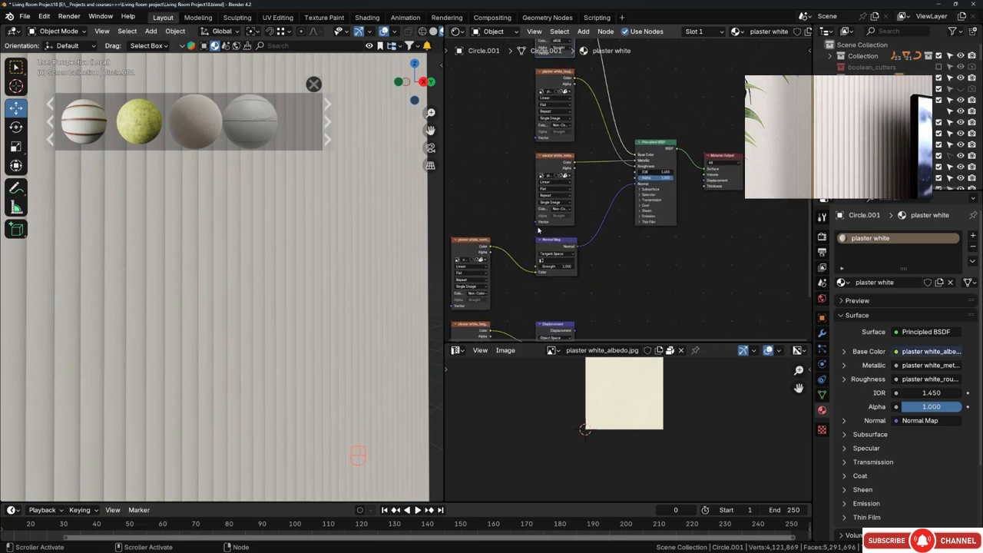
pyautogui.scroll(6, 538, 232)
pyautogui.moveTo(549, 271); pyautogui.dragTo(614, 215, button='middle')
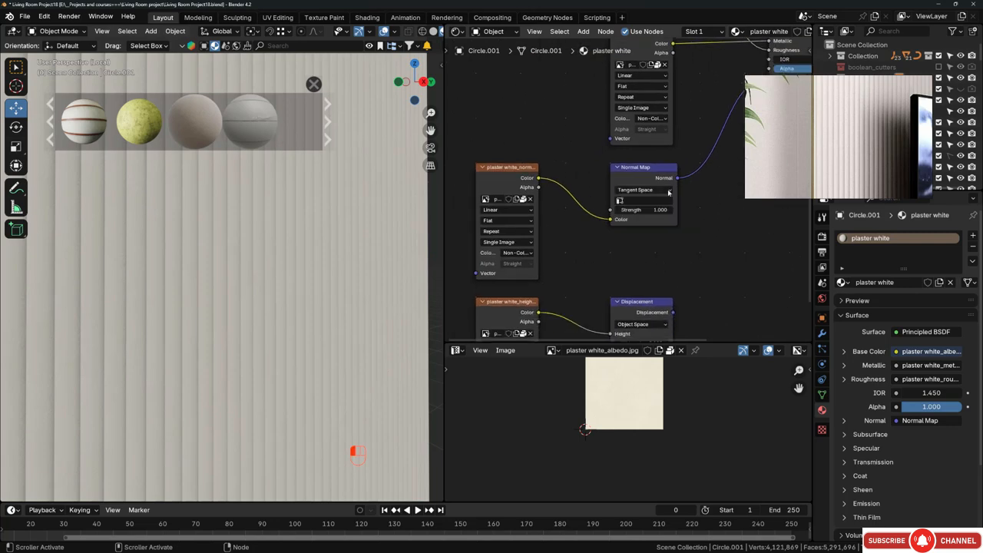
pyautogui.scroll(2, 669, 193)
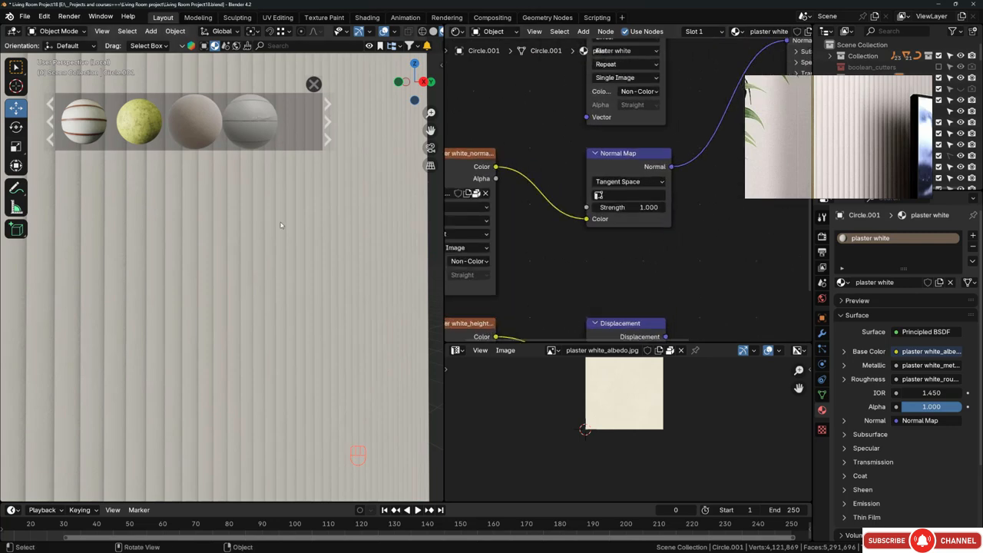
pyautogui.moveTo(280, 222); pyautogui.dragTo(410, 212, button='middle')
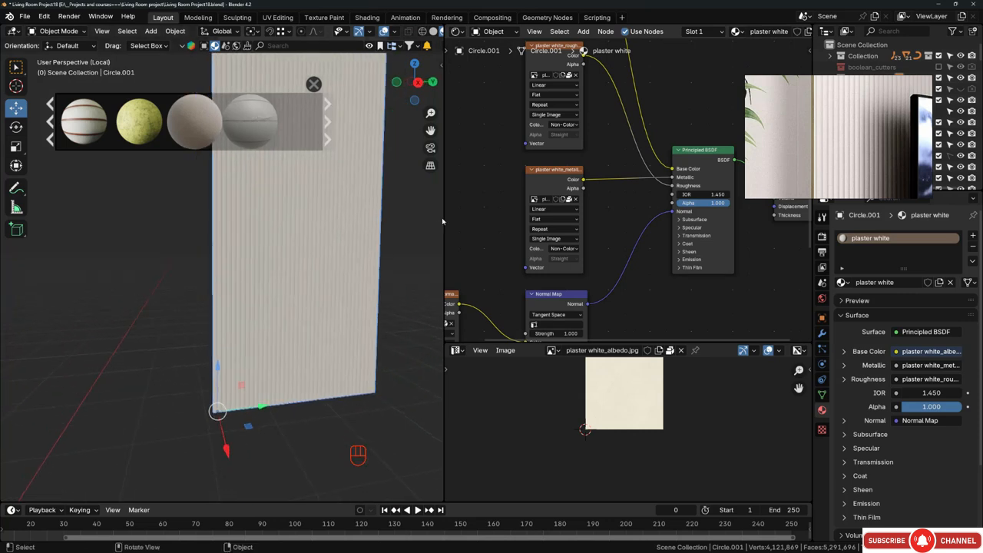
# - Widen the 3D viewport, reposition the reference on the slatted strip beside the shelves, and exit local view
pyautogui.moveTo(443, 222); pyautogui.dragTo(689, 222)
pyautogui.moveTo(812, 119); pyautogui.dragTo(590, 204)
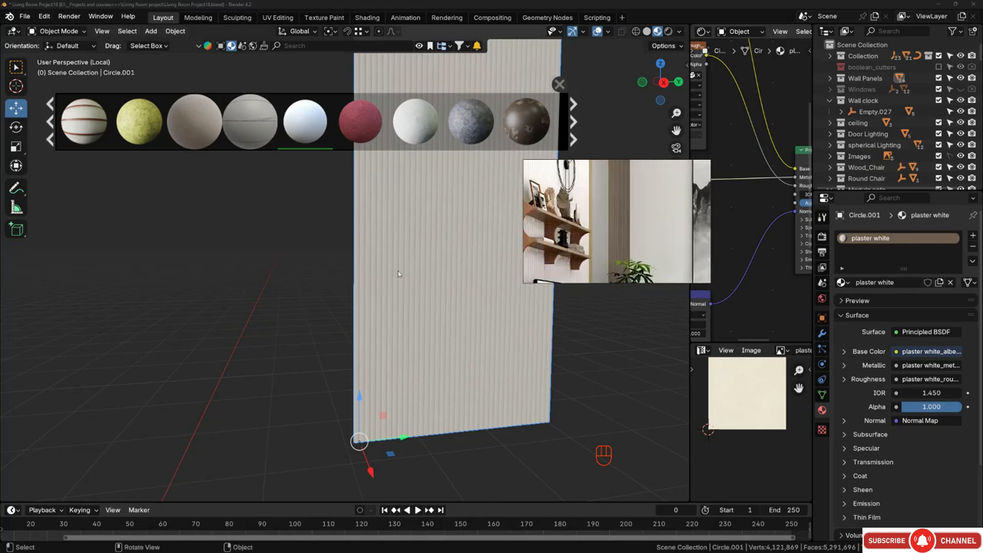
pyautogui.press('KP_Divide')
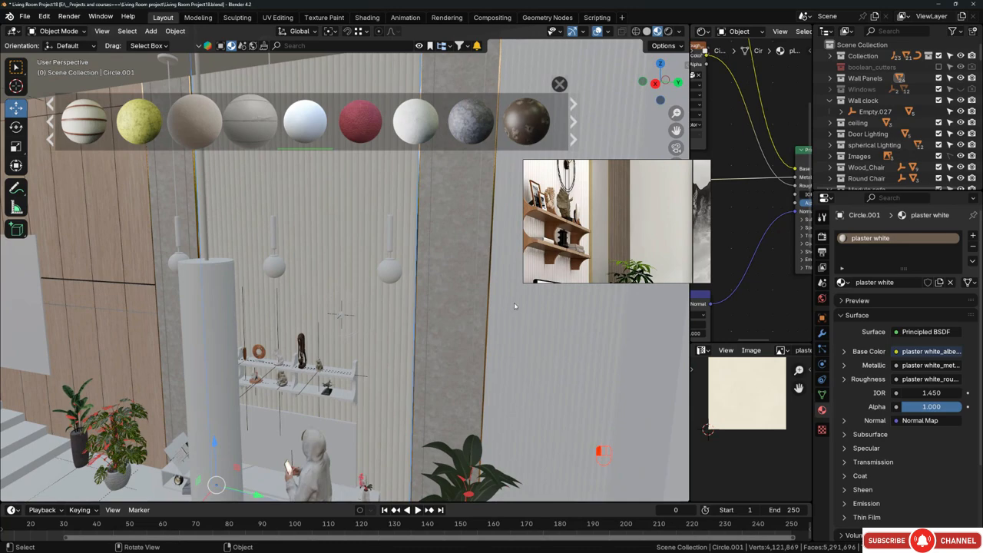
# - Link the Procedural Wood material from the dark wood panel above the door to the untextured slatted strip beside the concrete column
pyautogui.click(514, 301)
pyautogui.keyDown('shift'); pyautogui.moveTo(259, 297); pyautogui.dragTo(379, 295, button='middle'); pyautogui.keyUp('shift')
pyautogui.keyDown('shift'); pyautogui.moveTo(176, 272); pyautogui.dragTo(278, 268, button='middle'); pyautogui.keyUp('shift')
pyautogui.scroll(6, 143, 256)
pyautogui.scroll(-5, 133, 235)
pyautogui.hotkey('shift', '`')
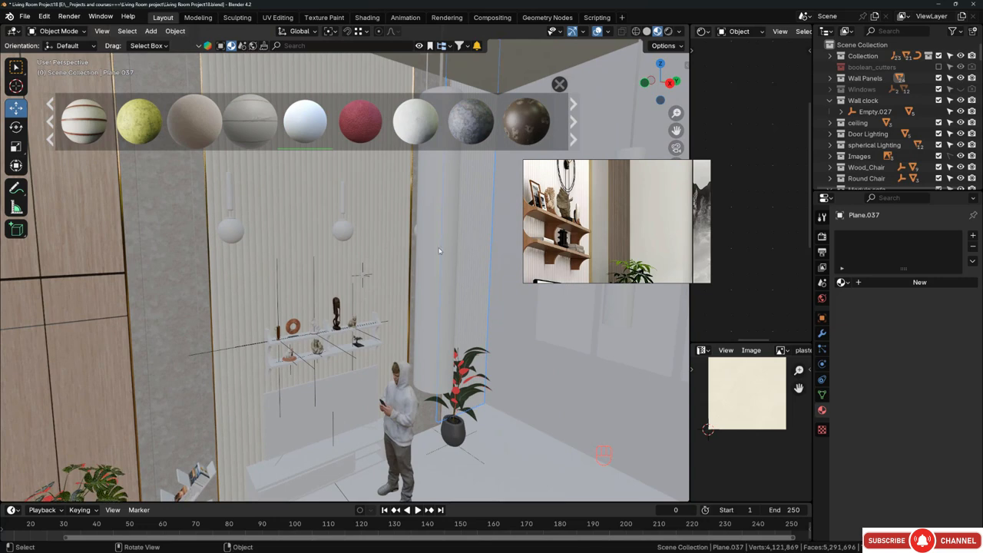
pyautogui.hotkey('shift', '`')
pyautogui.click(345, 262)
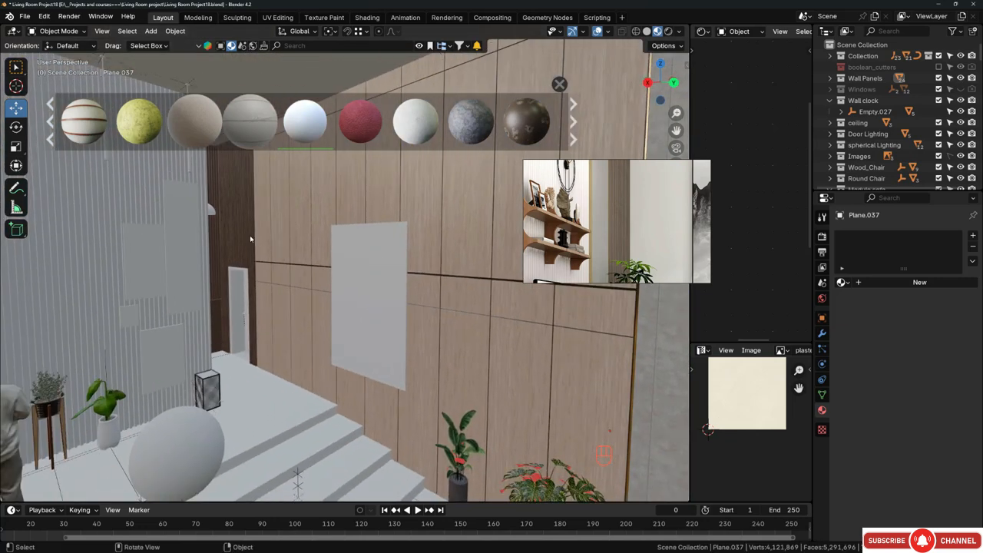
pyautogui.keyDown('shift'); pyautogui.click(239, 222); pyautogui.keyUp('shift')
pyautogui.hotkey('ctrl', 'l')
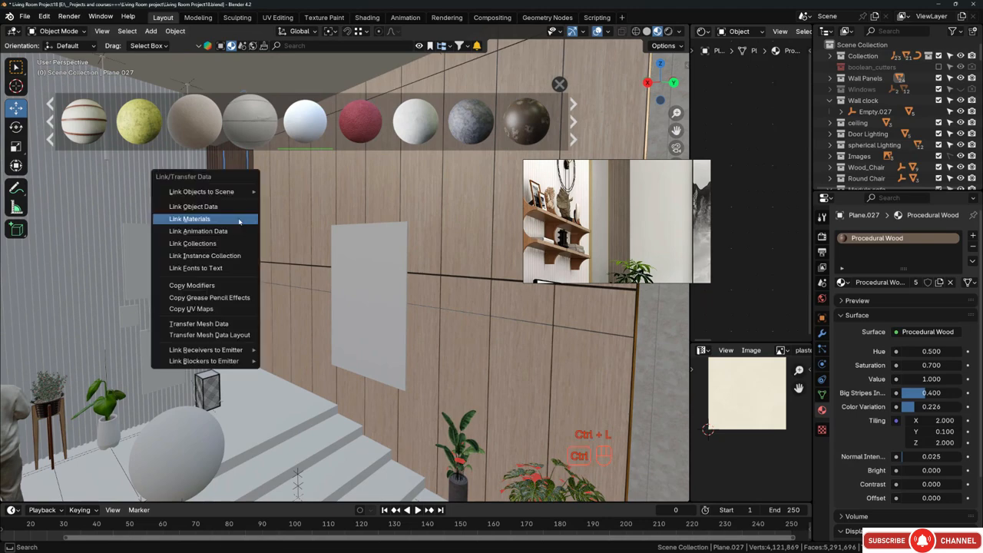
pyautogui.click(238, 222)
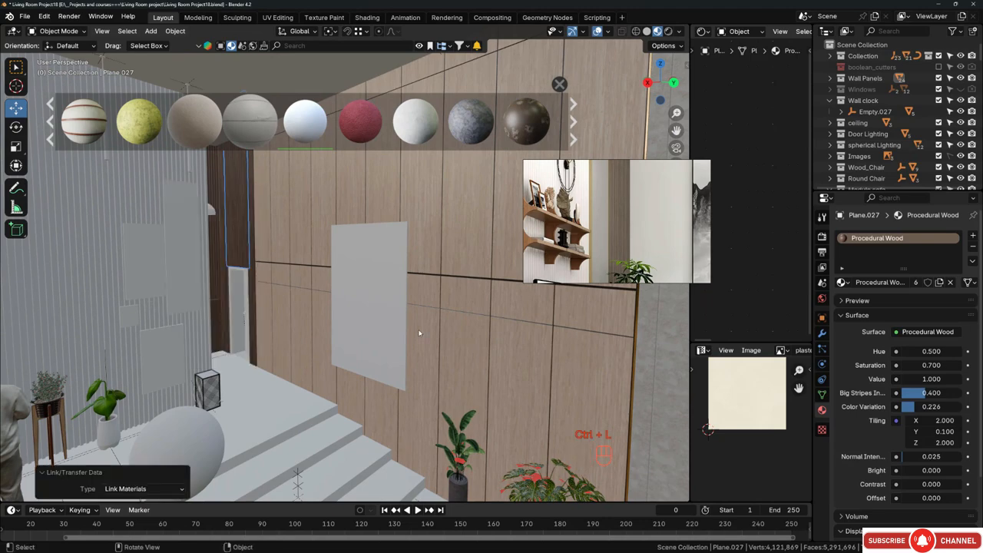
# - Isolate the slatted wood strip beside the concrete column in local view and hide the asset bar
pyautogui.hotkey('alt', 'a')
pyautogui.press('`')
pyautogui.press('d')
pyautogui.press('w')
pyautogui.press('w')
pyautogui.press('w')
pyautogui.press('w')
pyautogui.press('w')
pyautogui.press('w')
pyautogui.press('w')
pyautogui.press('w')
pyautogui.press('w')
pyautogui.press('w')
pyautogui.press('w')
pyautogui.press('w')
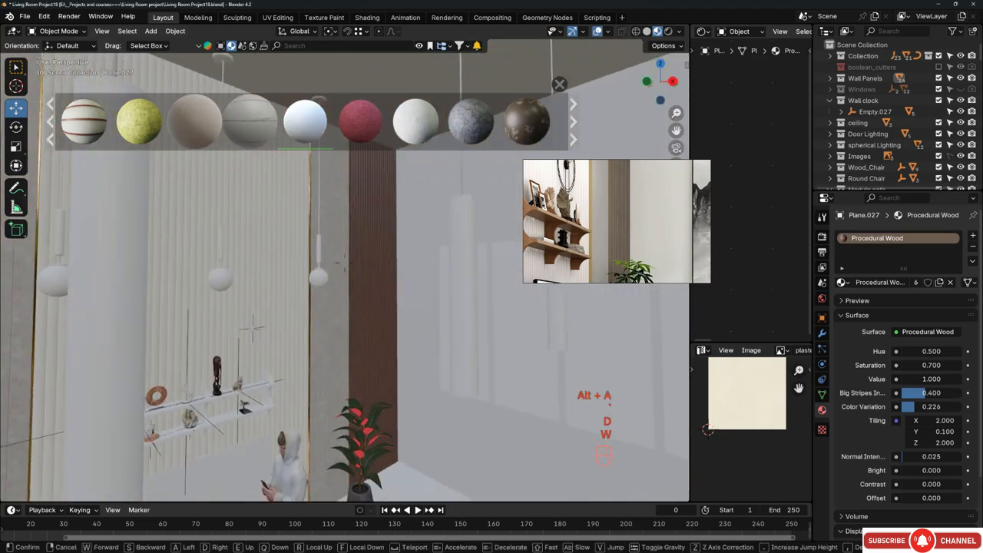
pyautogui.press('w')
pyautogui.press('w')
pyautogui.press('w')
pyautogui.press('w')
pyautogui.press('w')
pyautogui.press('w')
pyautogui.click(420, 293)
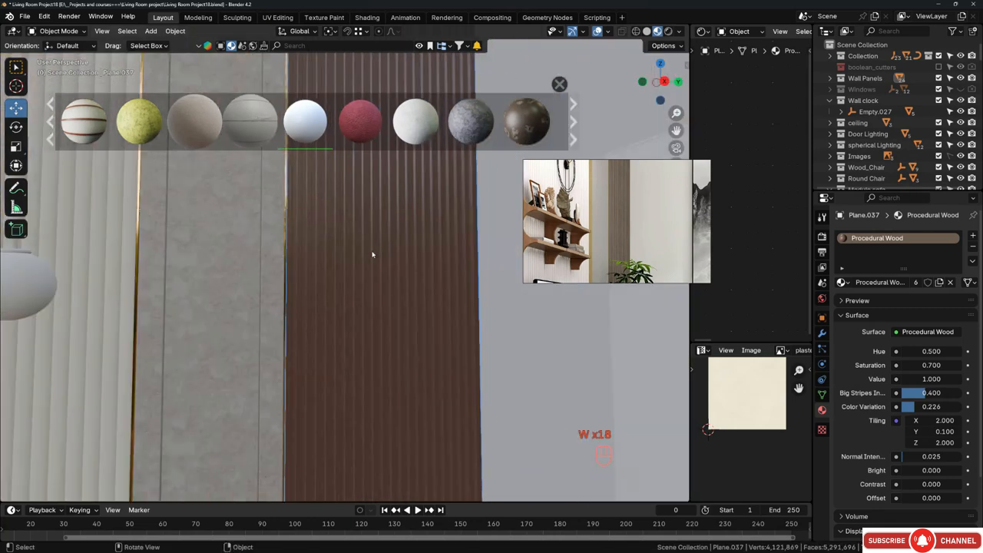
pyautogui.press('KP_Divide')
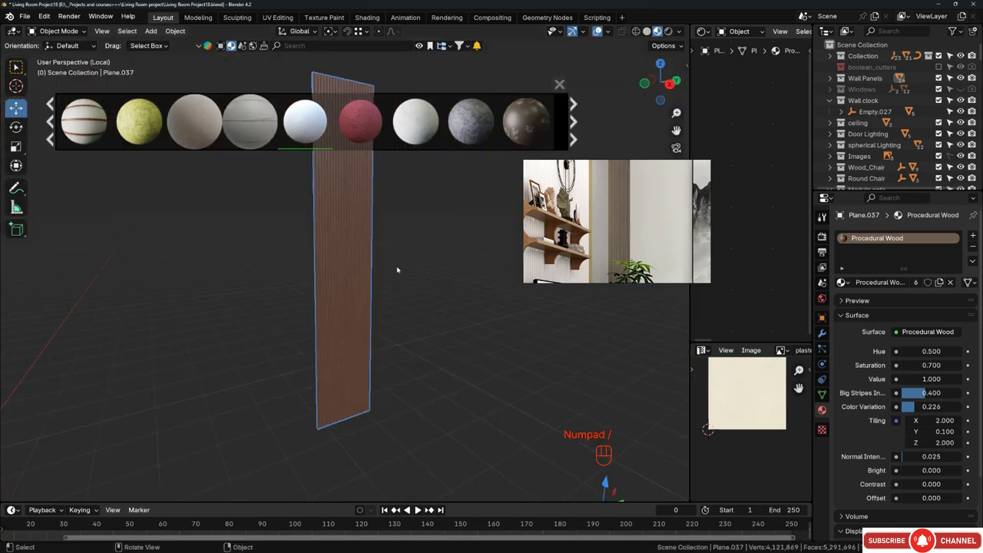
pyautogui.click(420, 45)
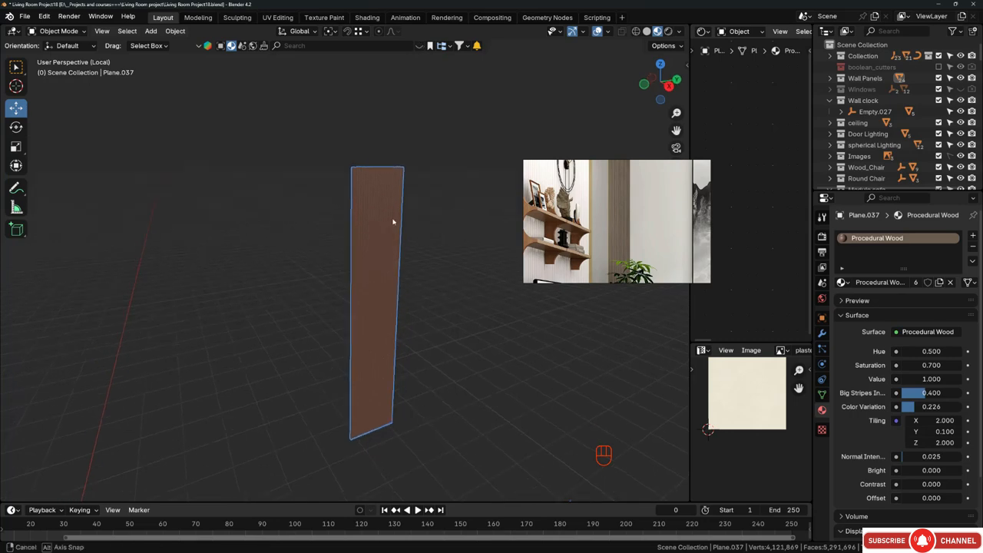
# - Enter Edit Mode on the wood strip and select only its protruding slats from the top view with X-ray on
pyautogui.moveTo(393, 222); pyautogui.dragTo(470, 339, button='middle')
pyautogui.press('Tab')
pyautogui.press('KP_7')
pyautogui.scroll(-2, 469, 339)
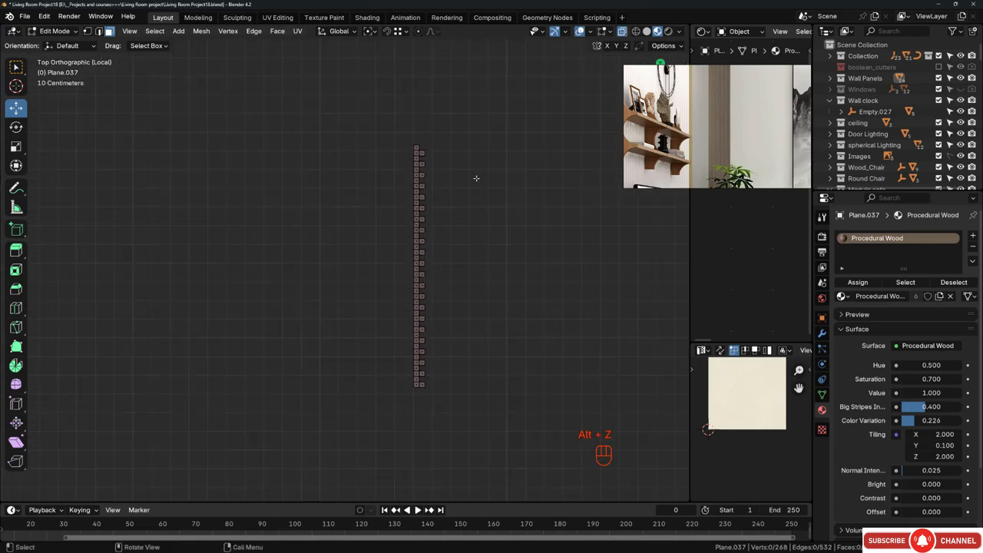
pyautogui.moveTo(470, 290); pyautogui.dragTo(417, 440)
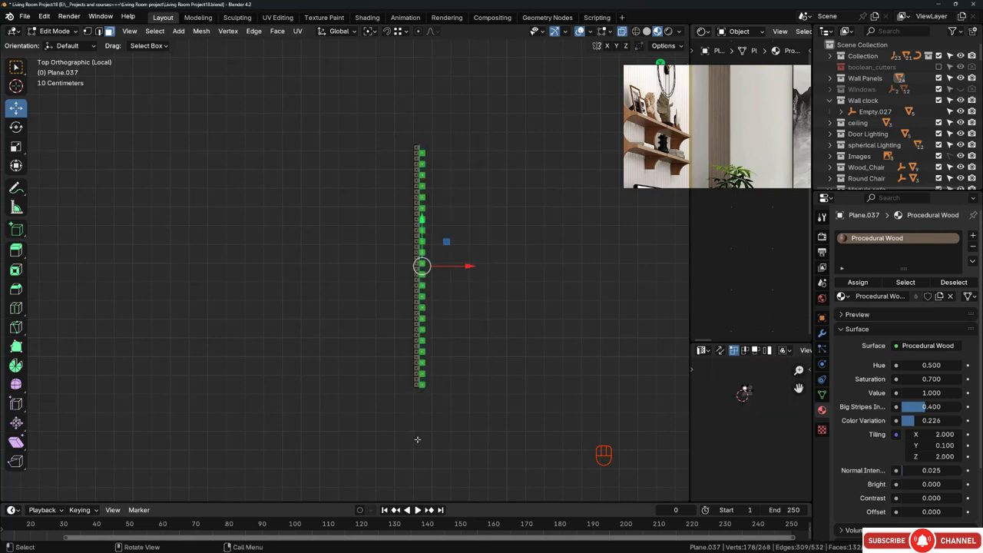
# - Deselect the end faces at the top and bottom of the protruding slats from the front view
pyautogui.keyDown('shift'); pyautogui.moveTo(412, 103); pyautogui.dragTo(428, 311, button='middle'); pyautogui.keyUp('shift')
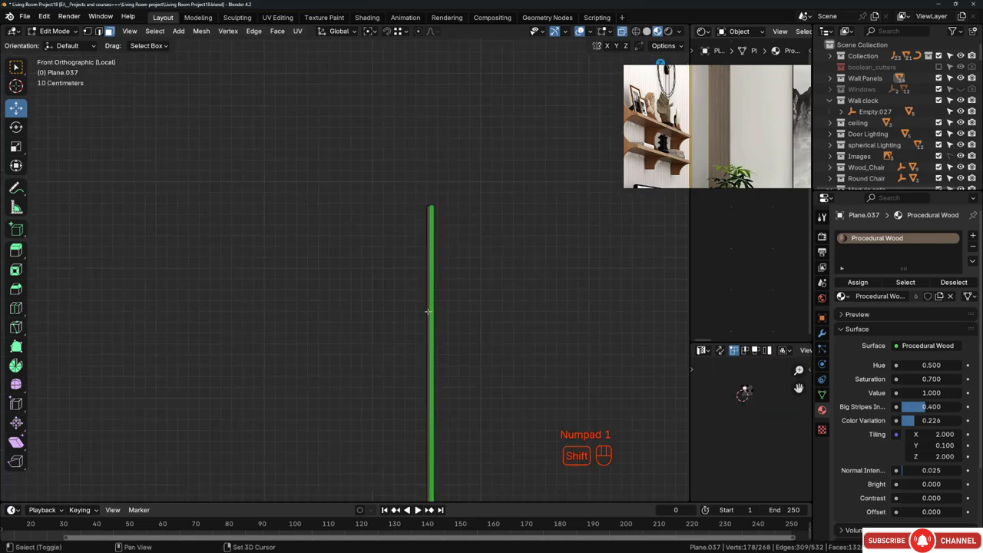
pyautogui.scroll(5, 426, 192)
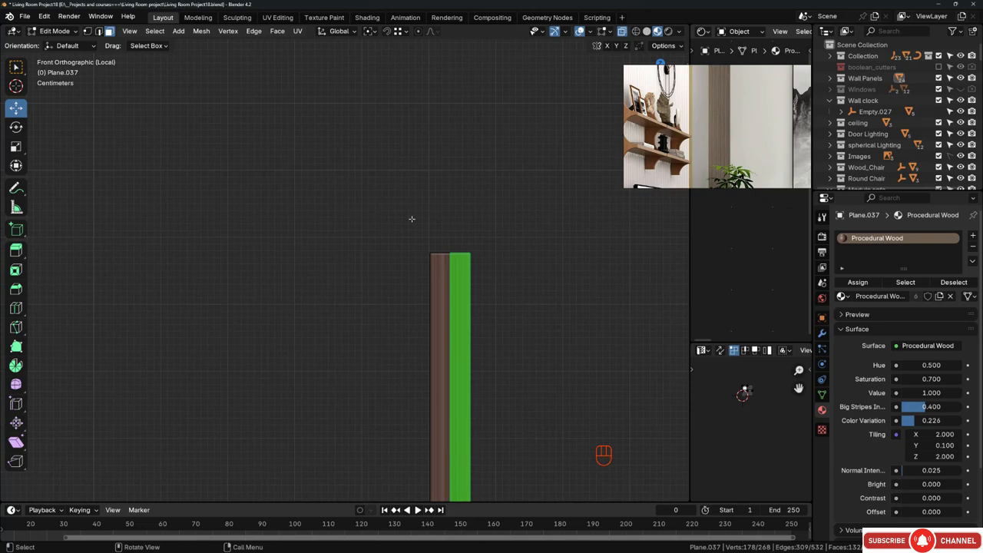
pyautogui.scroll(-5, 430, 194)
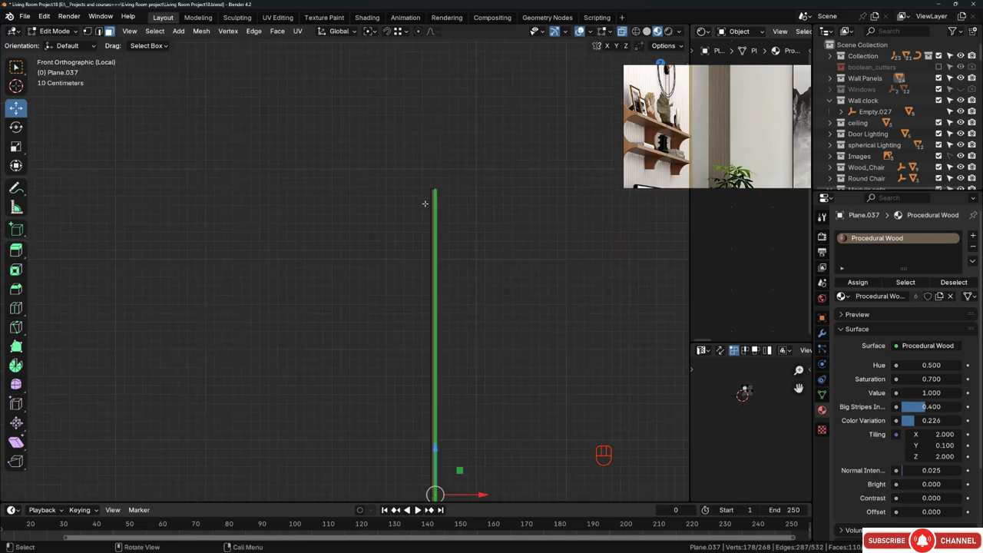
pyautogui.keyDown('shift'); pyautogui.moveTo(476, 199); pyautogui.dragTo(478, 184, button='middle'); pyautogui.keyUp('shift')
pyautogui.keyDown('shift'); pyautogui.moveTo(444, 417); pyautogui.dragTo(462, 280, button='middle'); pyautogui.keyUp('shift')
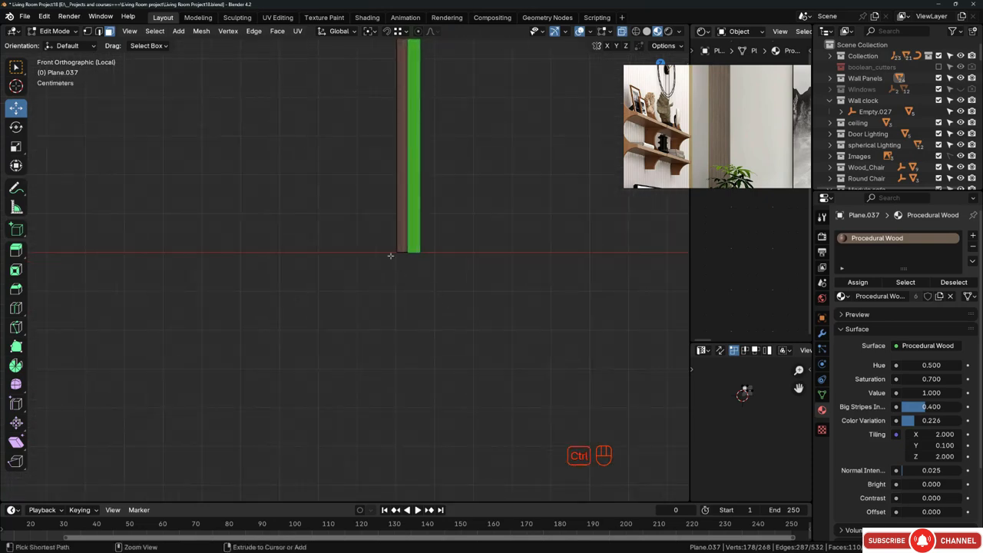
pyautogui.moveTo(460, 203); pyautogui.dragTo(364, 322, button='middle')
pyautogui.scroll(-6, 365, 322)
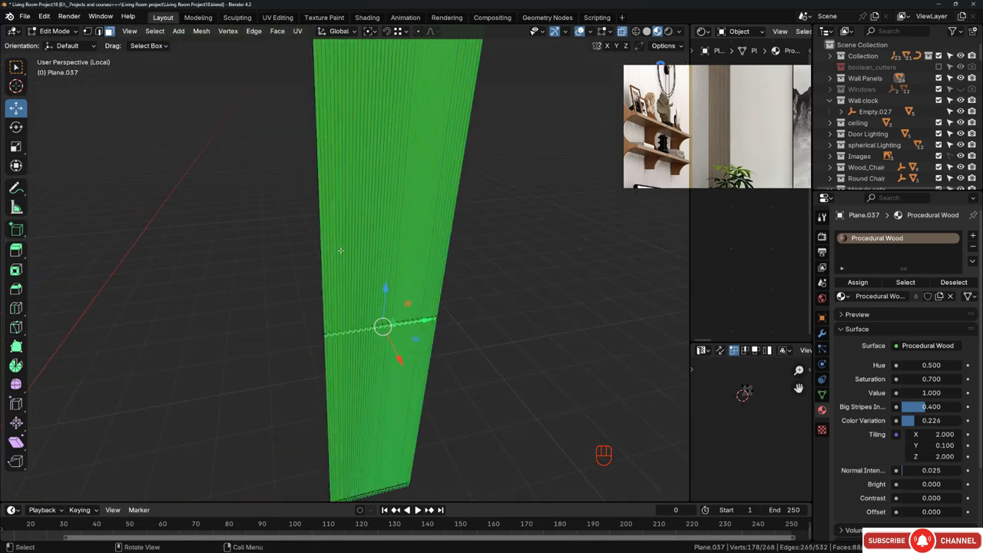
# - Enlarge the UV editor and unwrap the selected slat faces of the wood strip
pyautogui.moveTo(689, 259); pyautogui.dragTo(419, 261)
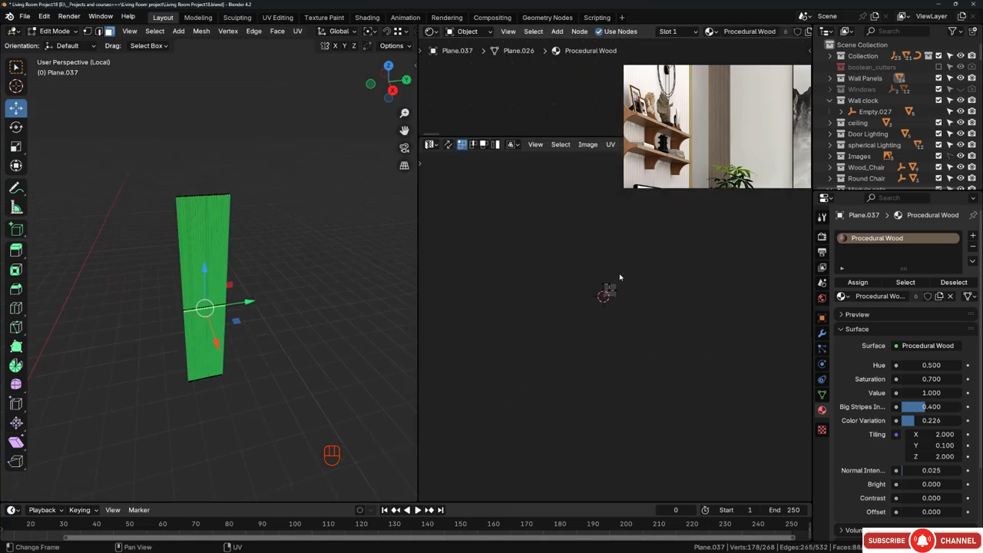
pyautogui.scroll(10, 620, 277)
pyautogui.moveTo(549, 367); pyautogui.dragTo(596, 331, button='middle')
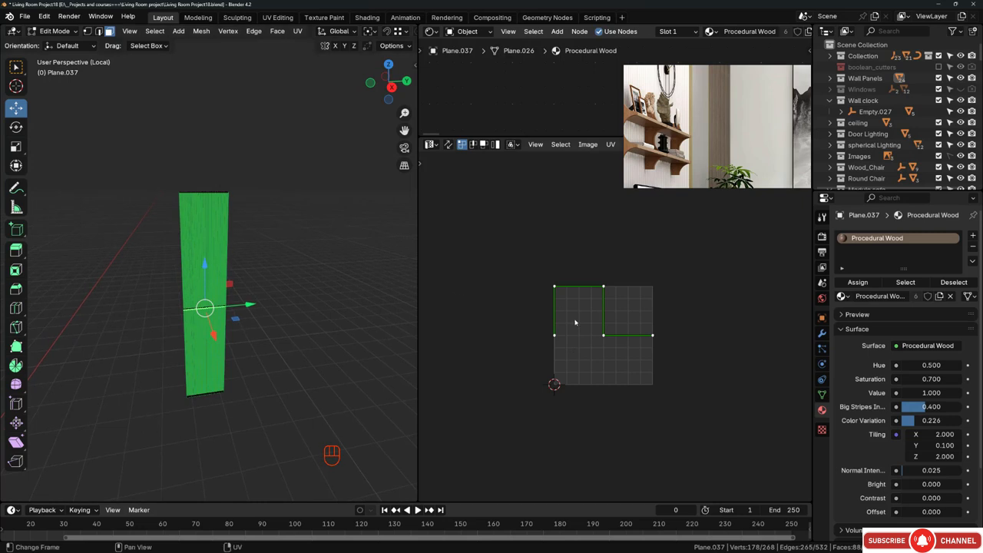
pyautogui.moveTo(639, 307); pyautogui.dragTo(603, 277, button='middle')
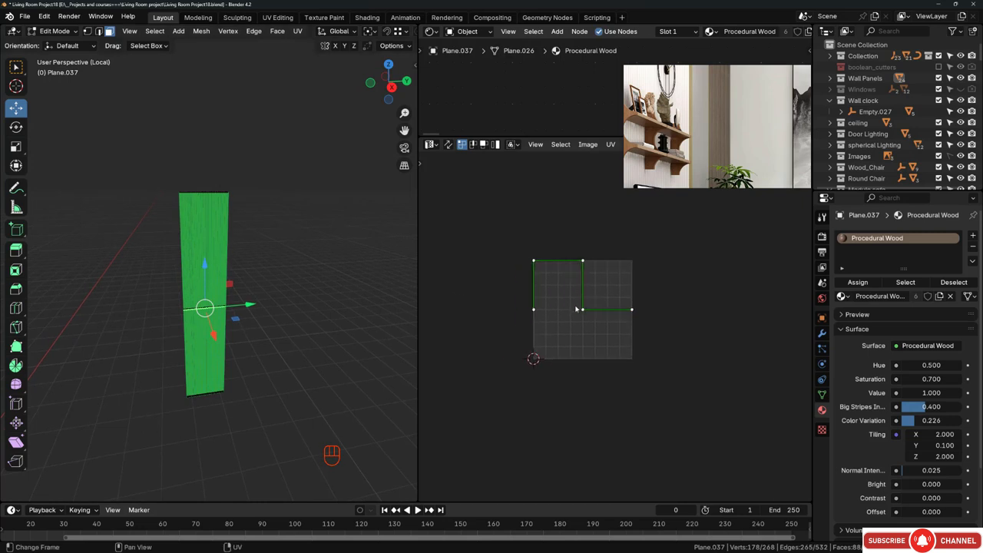
pyautogui.press('u')
pyautogui.press('u')
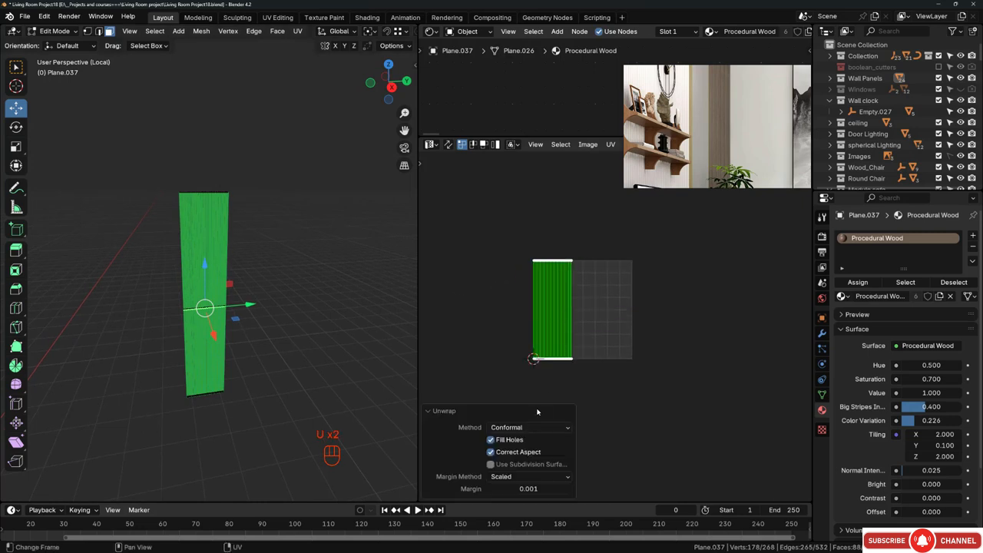
# - Scale the slats' unwrapped UVs up by about 1.786 and return to Object Mode
pyautogui.scroll(6, 181, 191)
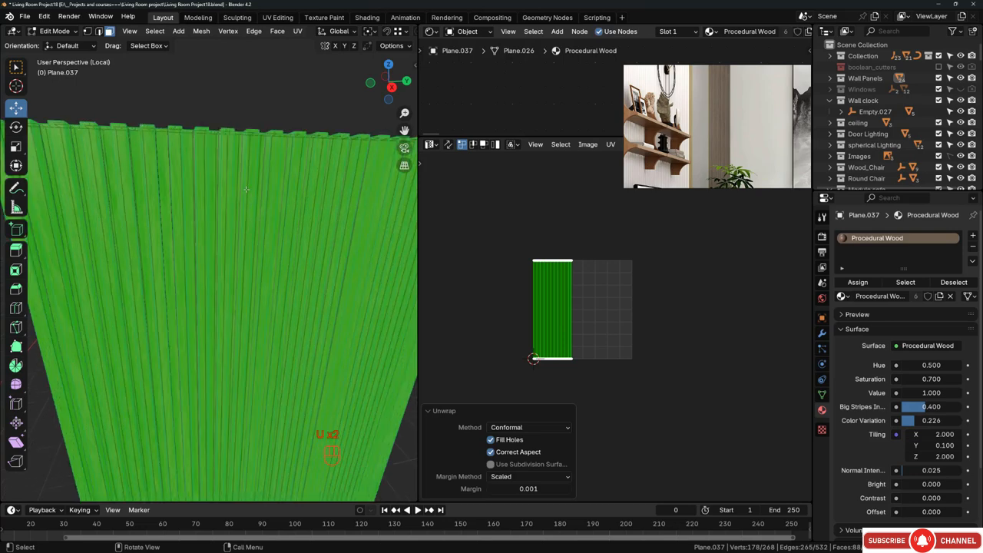
pyautogui.click(739, 346)
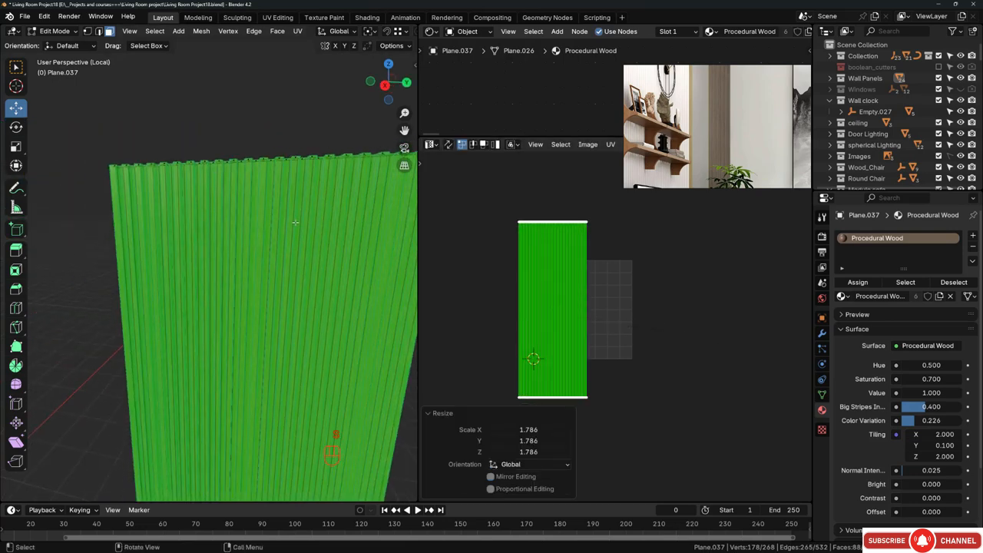
pyautogui.scroll(-4, 301, 221)
pyautogui.moveTo(301, 222); pyautogui.dragTo(272, 210, button='middle')
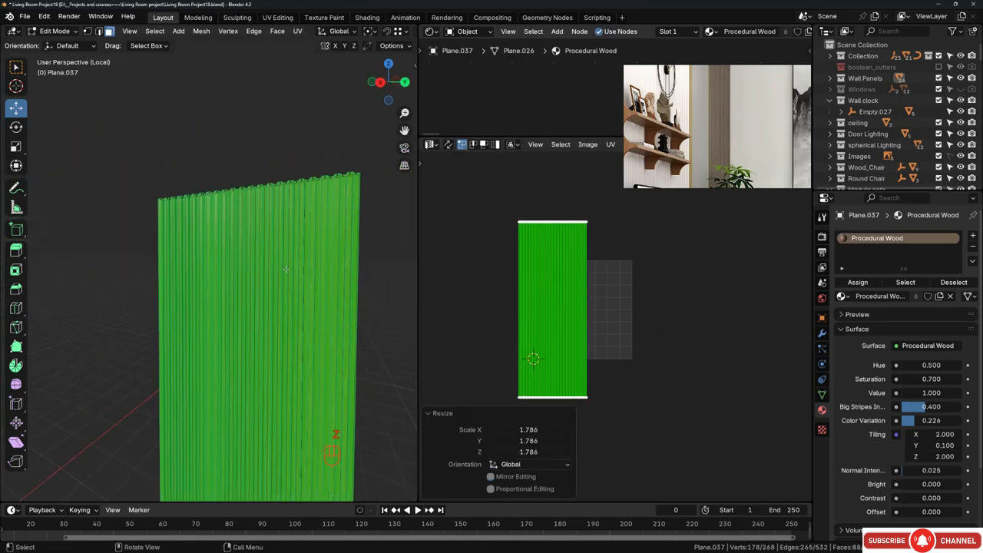
pyautogui.scroll(3, 283, 277)
pyautogui.press('Tab')
# - Examine the wood grain along the isolated slatted strip up close and from a distance
pyautogui.moveTo(270, 209); pyautogui.dragTo(335, 231, button='middle')
pyautogui.scroll(-3, 338, 331)
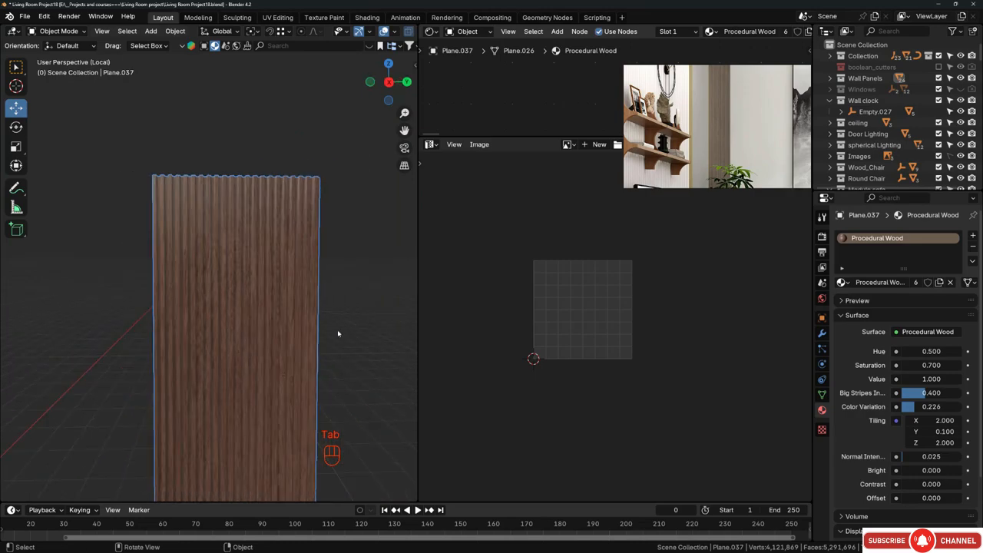
pyautogui.keyDown('shift'); pyautogui.moveTo(271, 399); pyautogui.dragTo(277, 292, button='middle'); pyautogui.keyUp('shift')
pyautogui.moveTo(278, 345); pyautogui.dragTo(281, 305, button='middle')
pyautogui.scroll(5, 286, 305)
pyautogui.scroll(6, 288, 305)
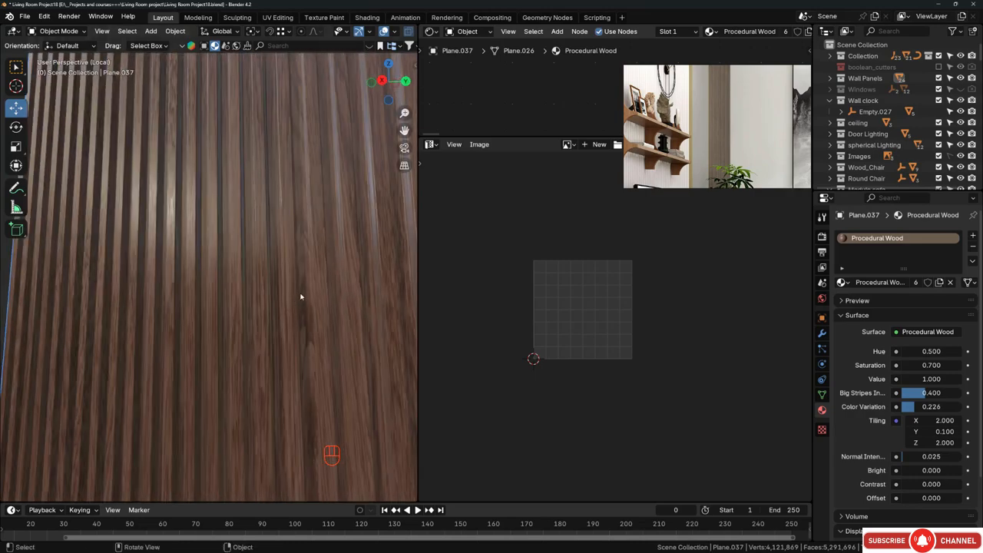
pyautogui.scroll(-8, 269, 239)
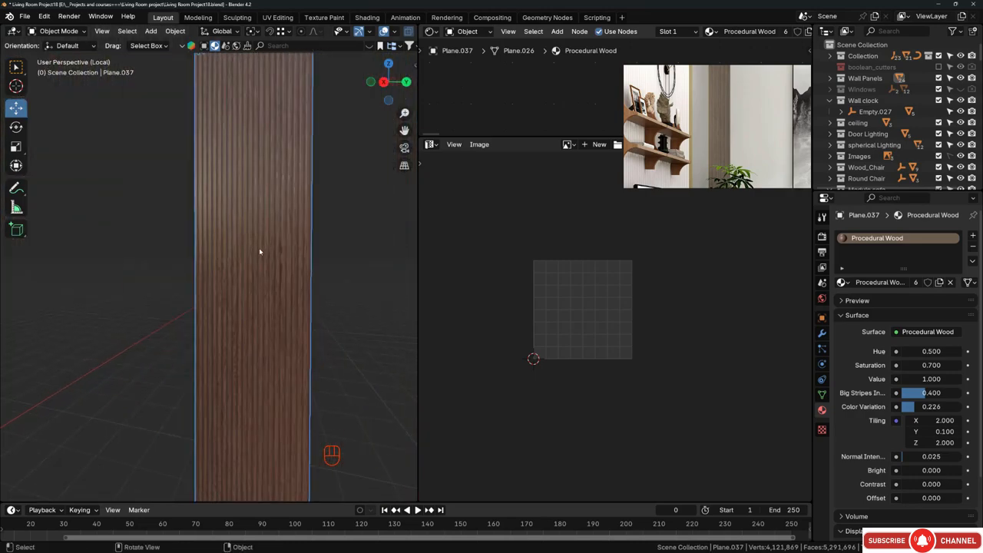
pyautogui.moveTo(261, 250); pyautogui.dragTo(307, 285, button='middle')
pyautogui.scroll(-2, 256, 252)
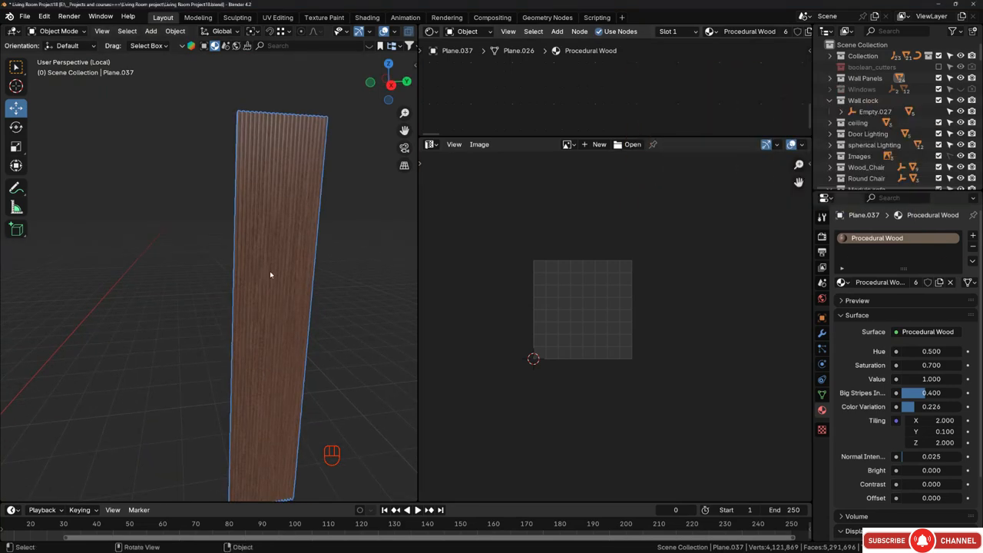
# - Exit local view and check the wood slatted strip beside the concrete column within the room
pyautogui.press('KP_Divide')
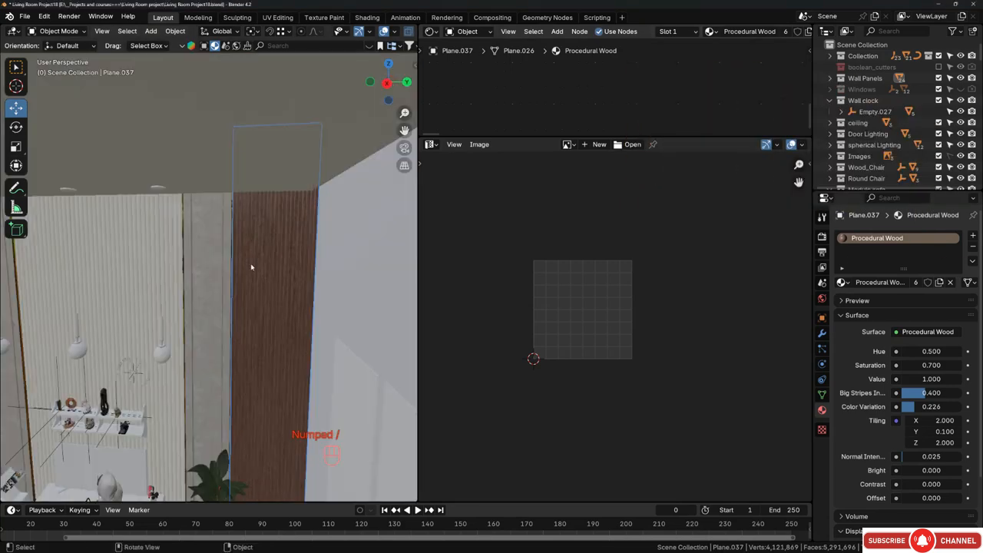
pyautogui.moveTo(250, 268)
pyautogui.mouseDown(button='middle')
pyautogui.moveTo(239, 257)
pyautogui.moveTo(253, 266)
pyautogui.mouseUp(button='middle')
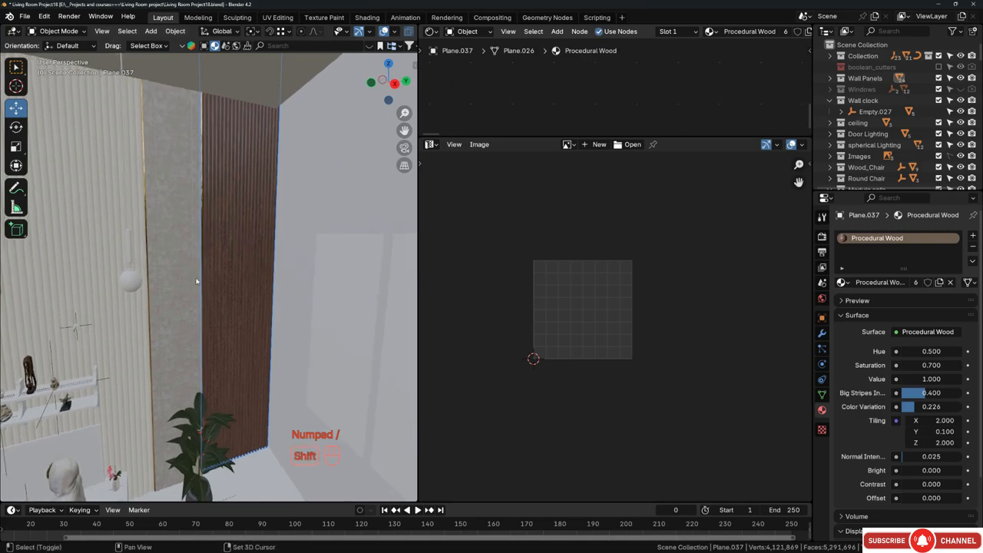
pyautogui.keyDown('shift'); pyautogui.moveTo(198, 281); pyautogui.dragTo(280, 251, button='middle'); pyautogui.keyUp('shift')
pyautogui.moveTo(280, 250); pyautogui.dragTo(318, 253, button='middle')
pyautogui.scroll(-3, 292, 268)
# - Assign the existing Wood_Dark.004 material to the untextured picture frame on the light wood panel wall
pyautogui.moveTo(282, 293); pyautogui.dragTo(351, 262, button='middle')
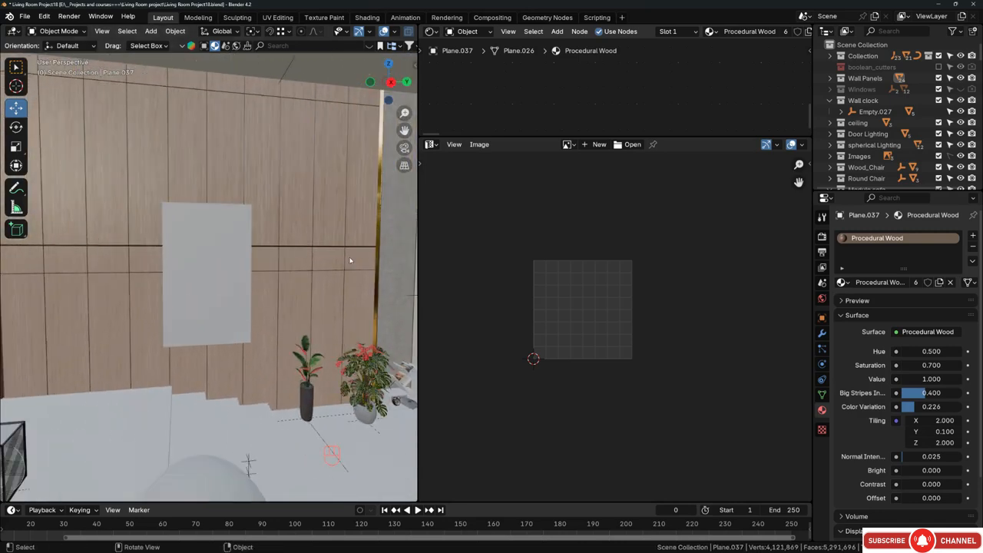
pyautogui.scroll(-1, 200, 253)
pyautogui.scroll(8, 243, 219)
pyautogui.click(228, 186)
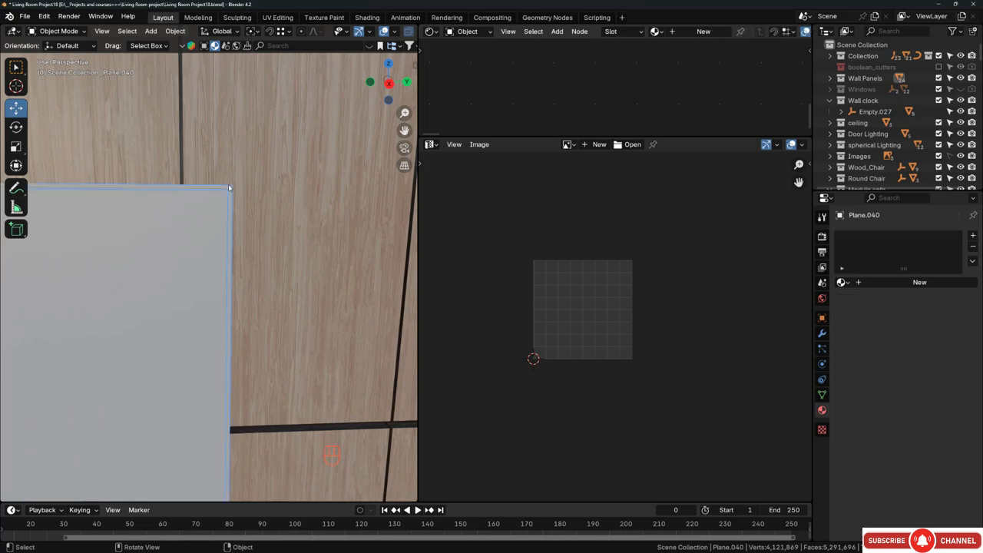
pyautogui.moveTo(181, 197); pyautogui.dragTo(173, 283, button='middle')
pyautogui.scroll(4, 166, 227)
pyautogui.click(844, 282)
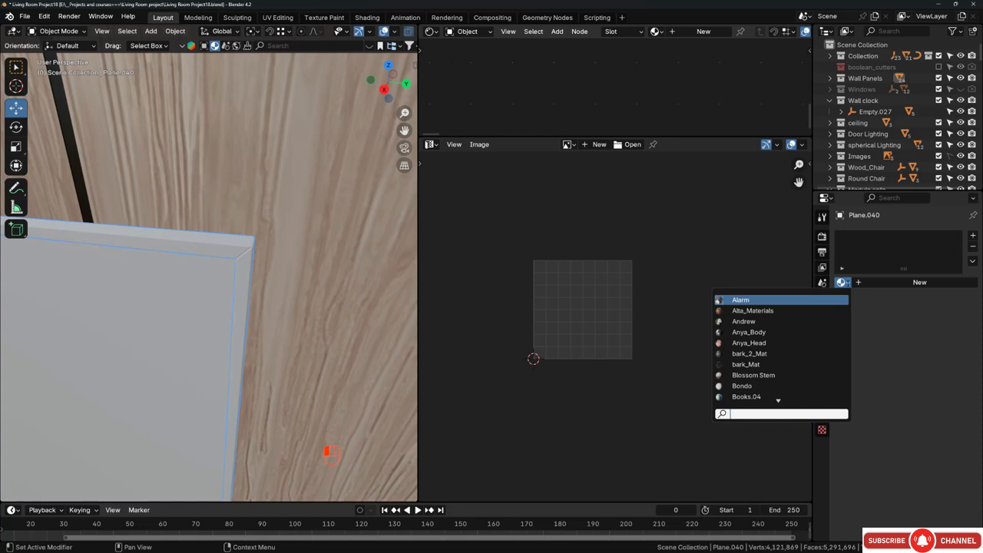
pyautogui.write('wood da')
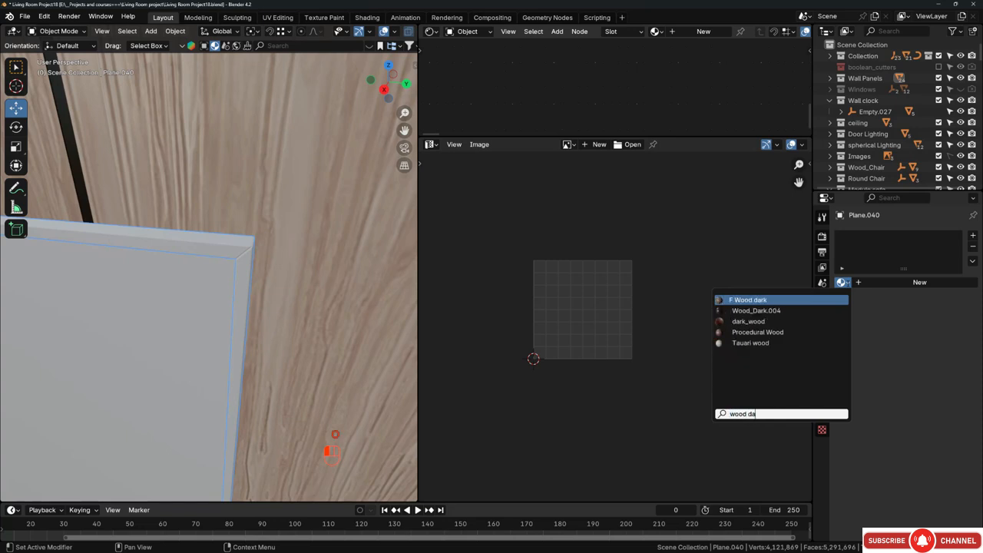
pyautogui.click(771, 311)
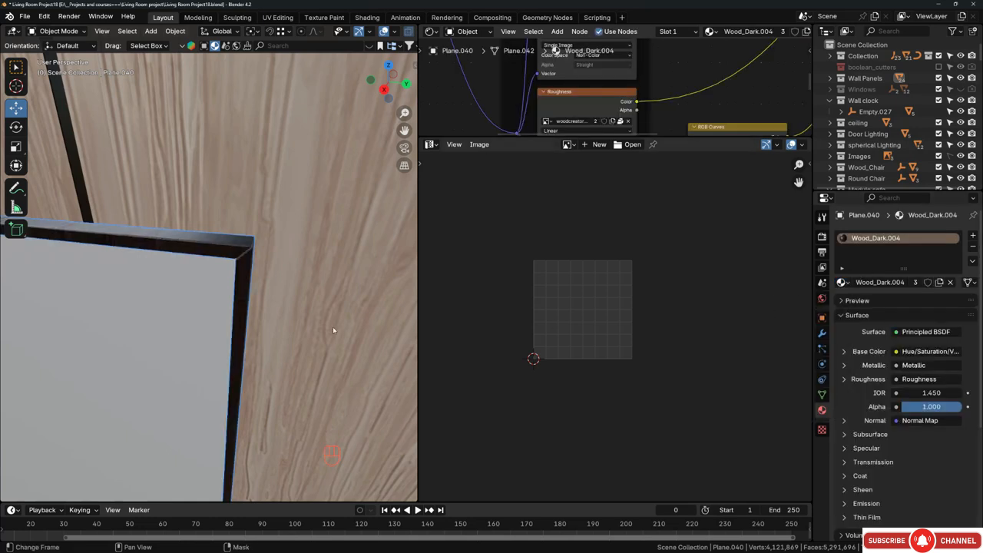
# - Isolate the dark wood picture frame in local view and inspect its upper corner
pyautogui.moveTo(246, 254); pyautogui.dragTo(171, 271, button='middle')
pyautogui.hotkey('alt', 'a')
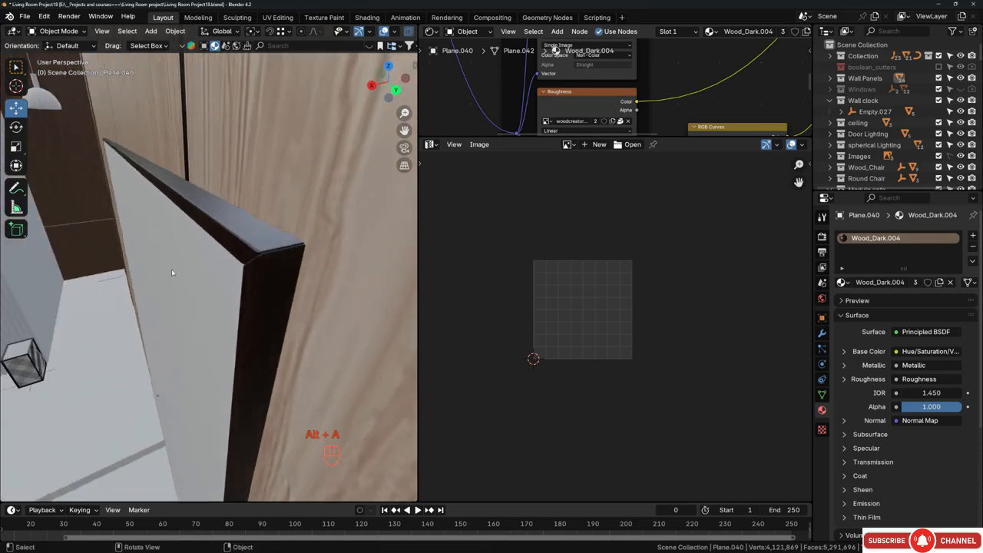
pyautogui.scroll(3, 253, 267)
pyautogui.moveTo(253, 265)
pyautogui.mouseDown(button='middle')
pyautogui.moveTo(394, 189)
pyautogui.moveTo(365, 297)
pyautogui.moveTo(285, 263)
pyautogui.moveTo(223, 214)
pyautogui.moveTo(279, 288)
pyautogui.moveTo(237, 215)
pyautogui.moveTo(255, 251)
pyautogui.moveTo(301, 272)
pyautogui.moveTo(336, 320)
pyautogui.moveTo(291, 254)
pyautogui.moveTo(237, 256)
pyautogui.mouseUp(button='middle')
pyautogui.scroll(-1, 237, 256)
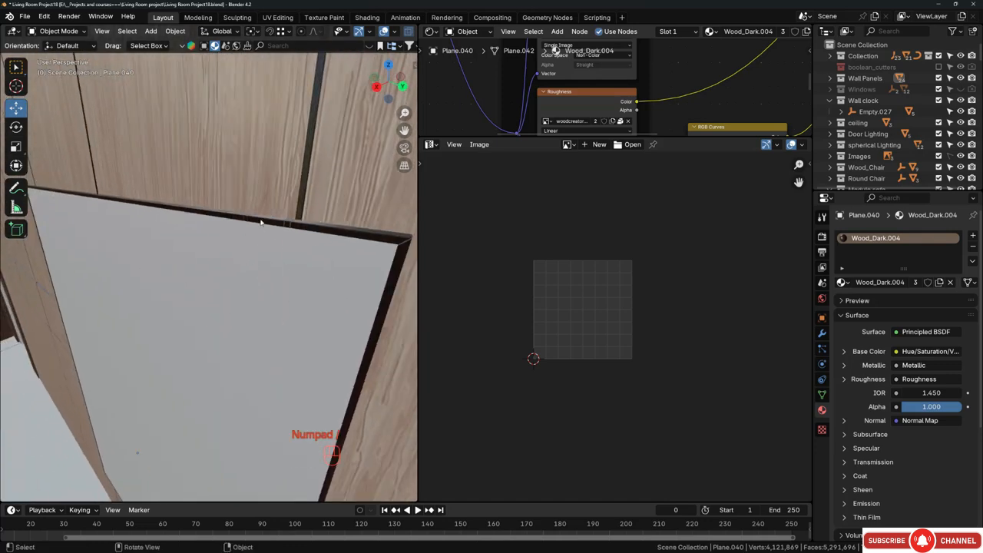
pyautogui.click(261, 221)
pyautogui.press('KP_Divide')
pyautogui.keyDown('shift'); pyautogui.moveTo(278, 177); pyautogui.dragTo(274, 308, button='middle'); pyautogui.keyUp('shift')
pyautogui.hotkey('alt', 'a')
pyautogui.scroll(2, 285, 294)
pyautogui.scroll(3, 295, 274)
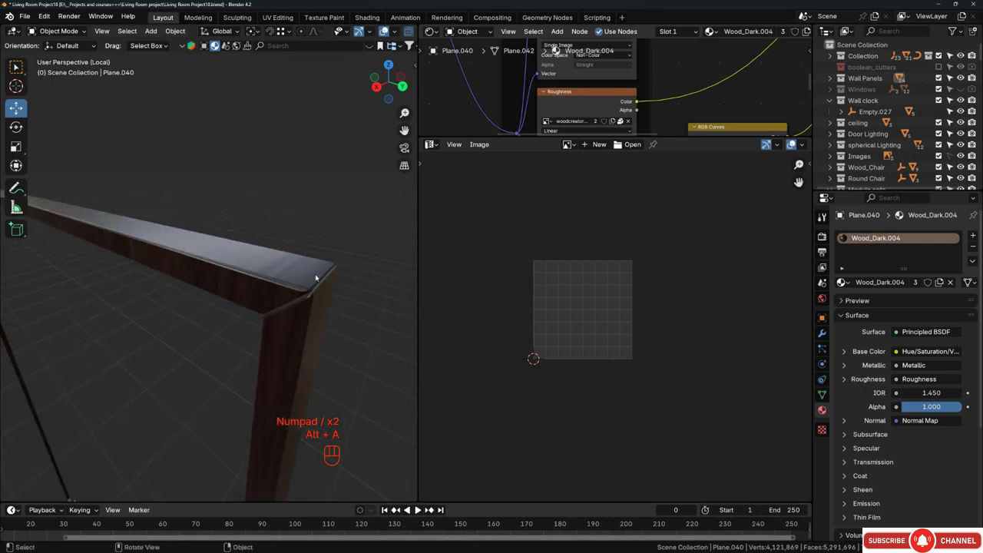
# - Inspect the frame's base mesh in Edit Mode with all faces selected, and return to Object Mode
pyautogui.click(284, 280)
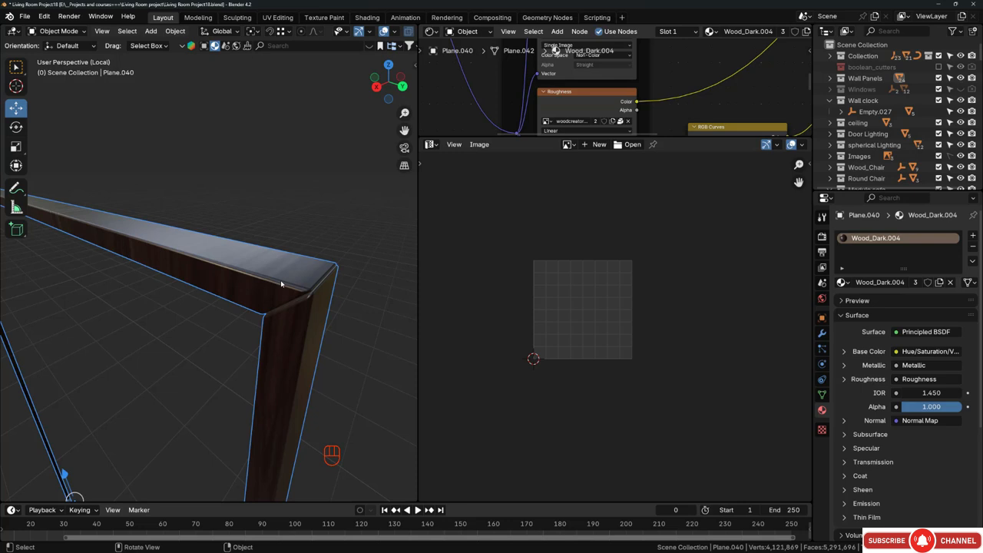
pyautogui.press('Tab')
pyautogui.press('a')
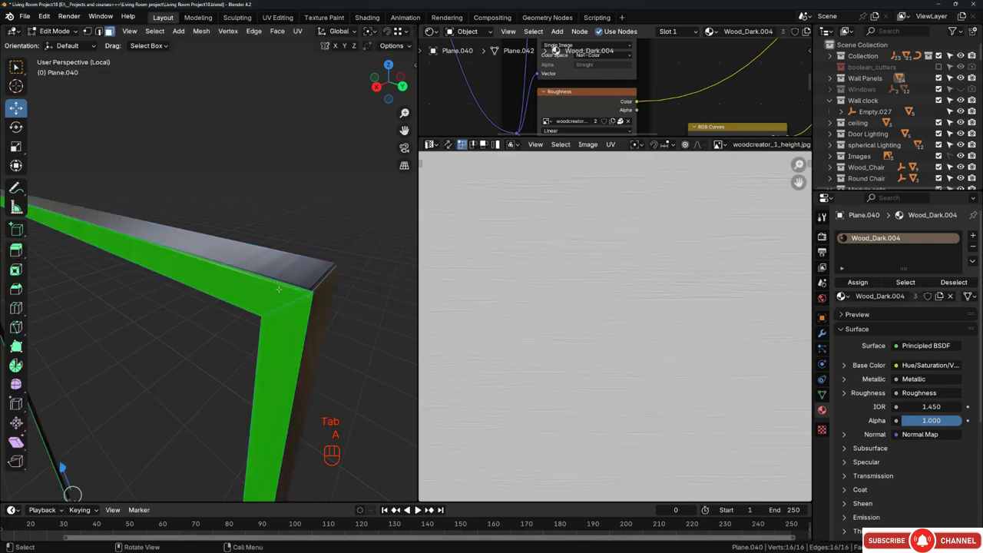
pyautogui.moveTo(303, 306); pyautogui.dragTo(270, 264, button='middle')
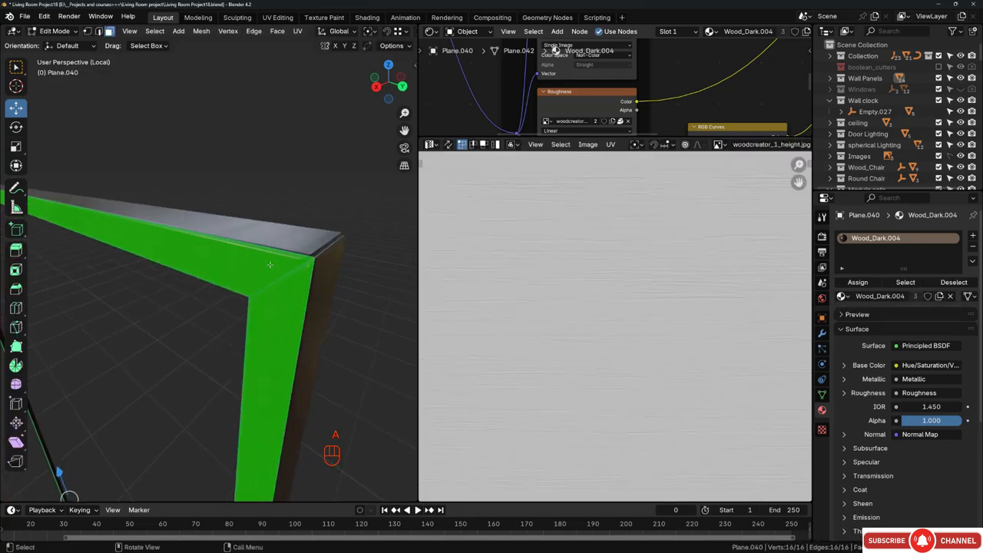
pyautogui.press('Tab')
pyautogui.scroll(-1, 853, 350)
# - Review the picture frame's Solidify modifier settings, apply that modifier, and reselect the frame
pyautogui.click(822, 334)
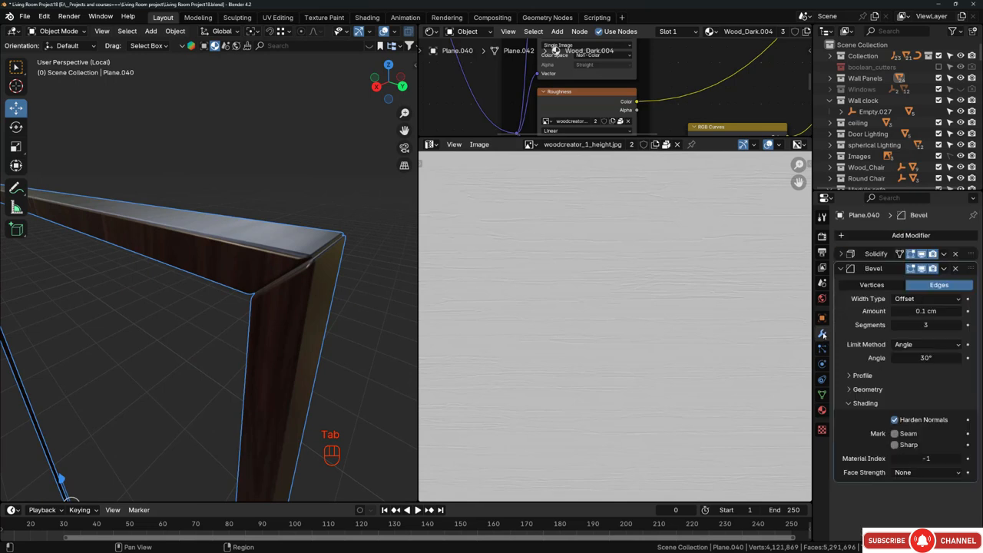
pyautogui.click(842, 254)
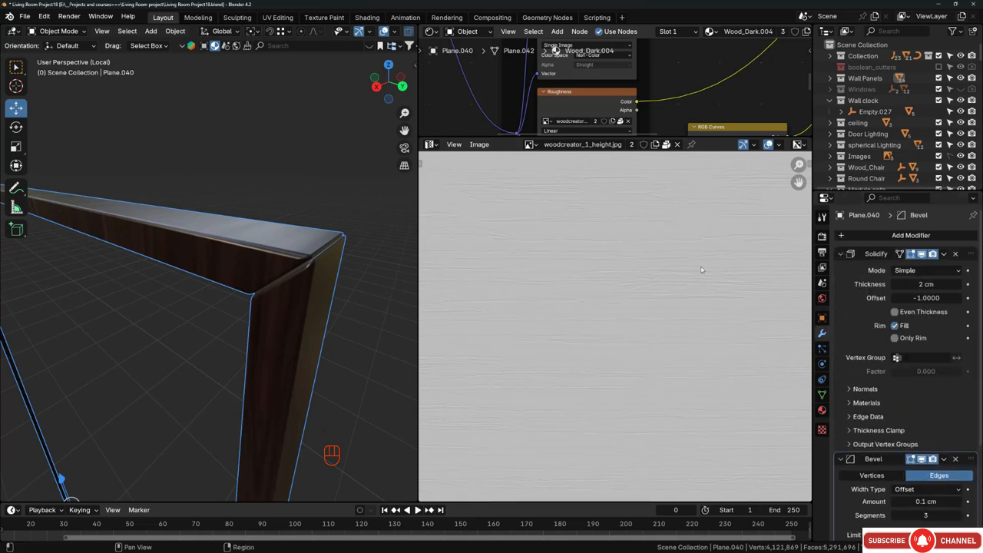
pyautogui.hotkey('alt', 'a')
pyautogui.moveTo(249, 272); pyautogui.dragTo(325, 280, button='middle')
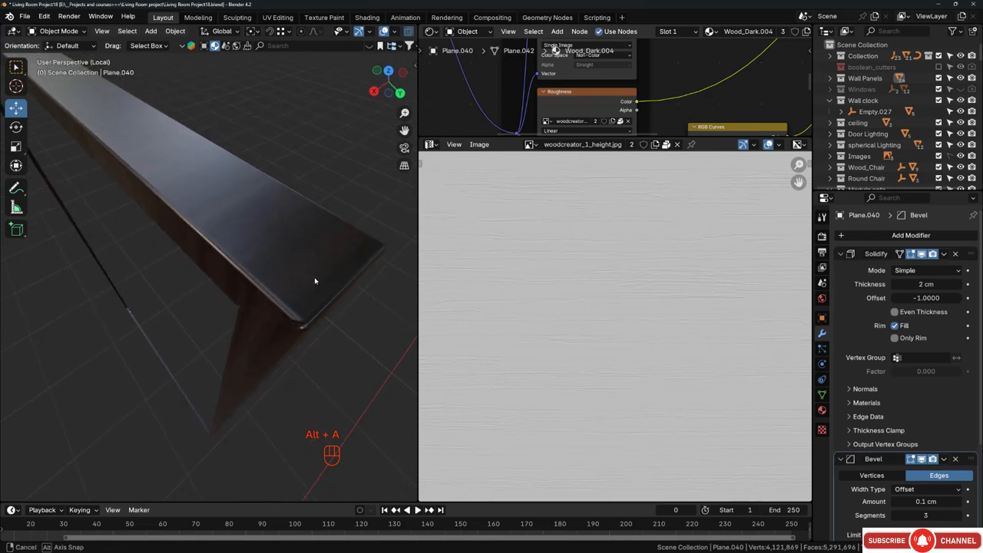
pyautogui.click(341, 239)
pyautogui.moveTo(341, 239); pyautogui.dragTo(271, 305, button='middle')
pyautogui.hotkey('alt', 'a')
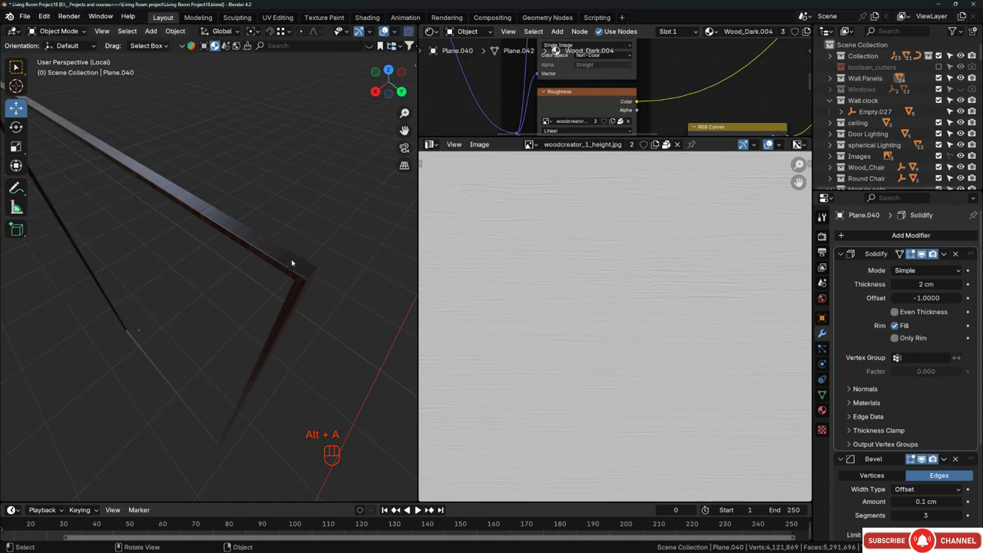
pyautogui.moveTo(291, 258); pyautogui.dragTo(263, 259, button='middle')
pyautogui.hotkey('ctrl', 'a')
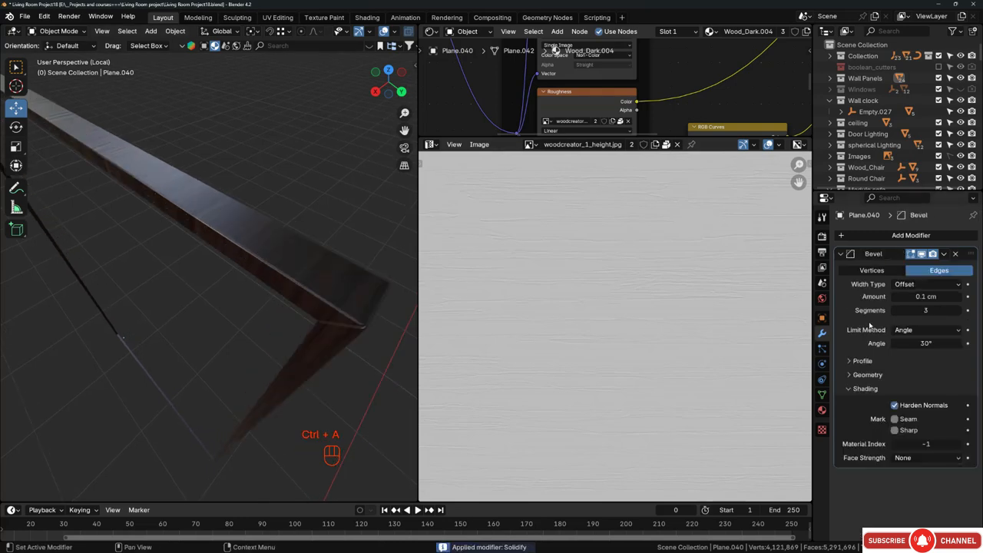
pyautogui.moveTo(330, 295)
pyautogui.mouseDown(button='middle')
pyautogui.moveTo(316, 266)
pyautogui.moveTo(330, 286)
pyautogui.mouseUp(button='middle')
pyautogui.click(330, 286)
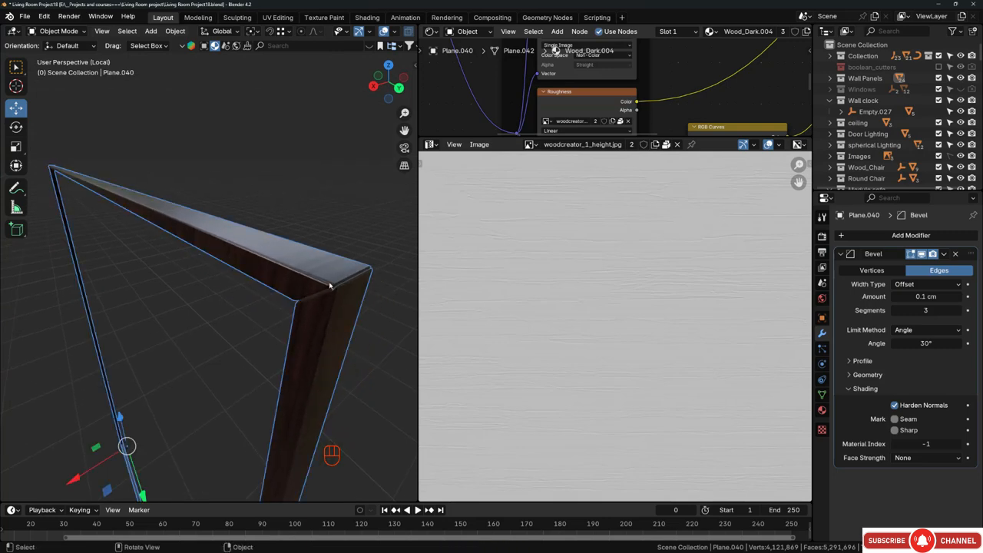
# - Unwrap all faces of the picture frame with Smart UV Project, using Axis-aligned (Vertical) rotation and Correct Aspect enabled
pyautogui.press('Tab')
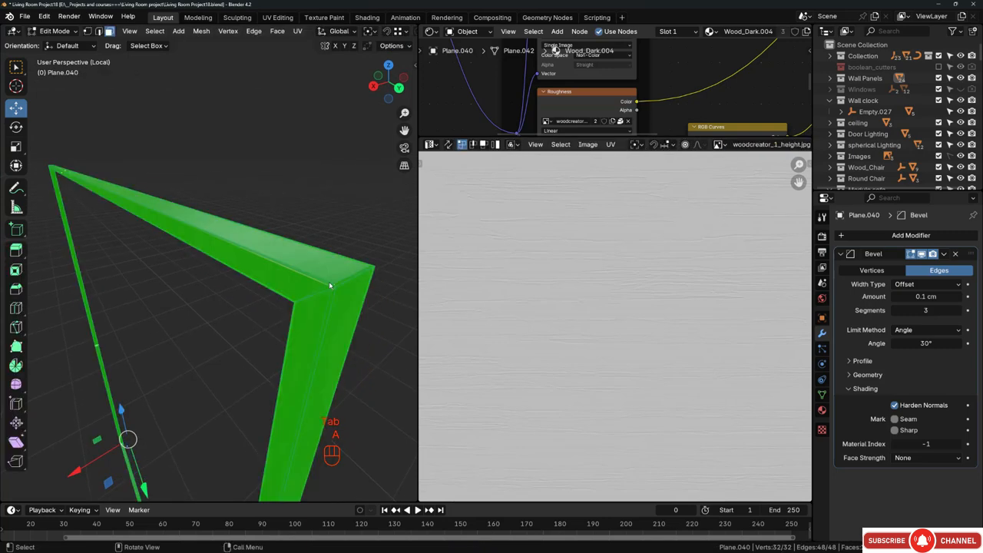
pyautogui.click(299, 34)
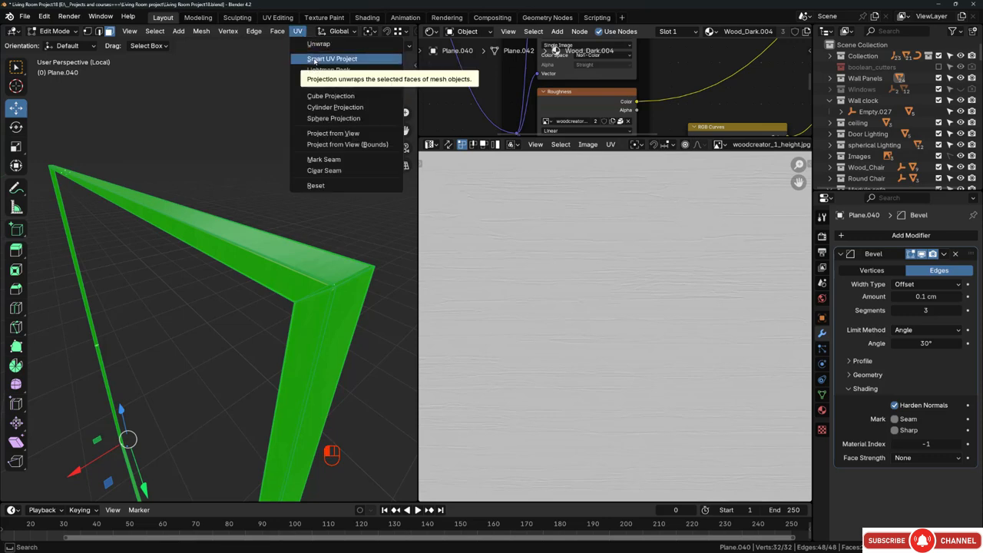
pyautogui.click(314, 59)
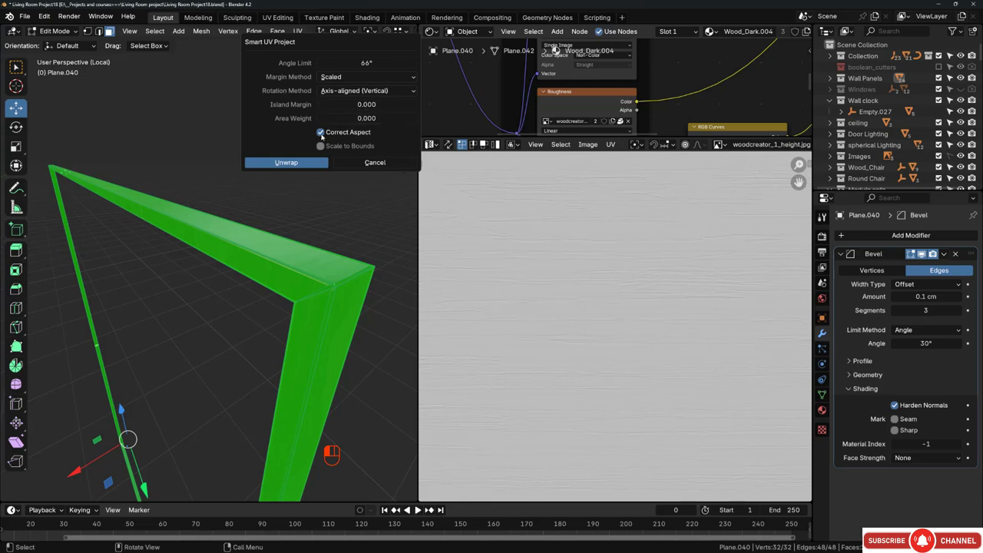
pyautogui.click(286, 162)
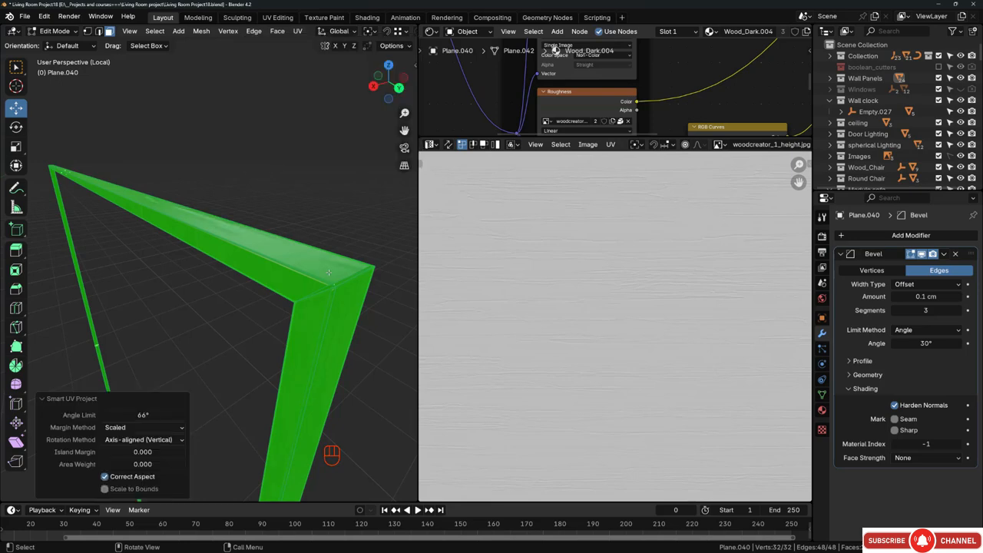
pyautogui.press('Tab')
pyautogui.moveTo(328, 272); pyautogui.dragTo(289, 233, button='middle')
pyautogui.scroll(-5, 582, 276)
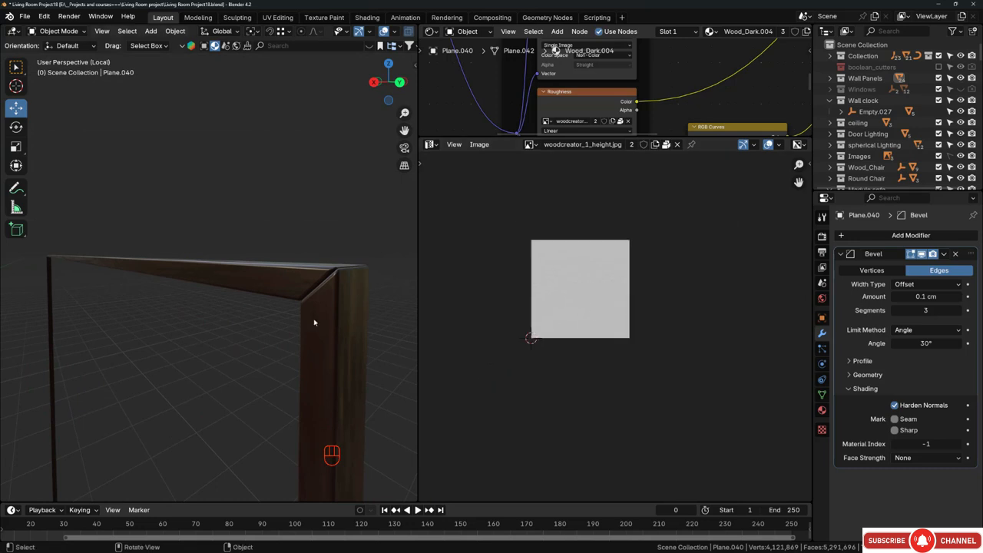
# - Select all of the frame's UV islands in Edit Mode and compare their layout with the frame's upper corner
pyautogui.press('Tab')
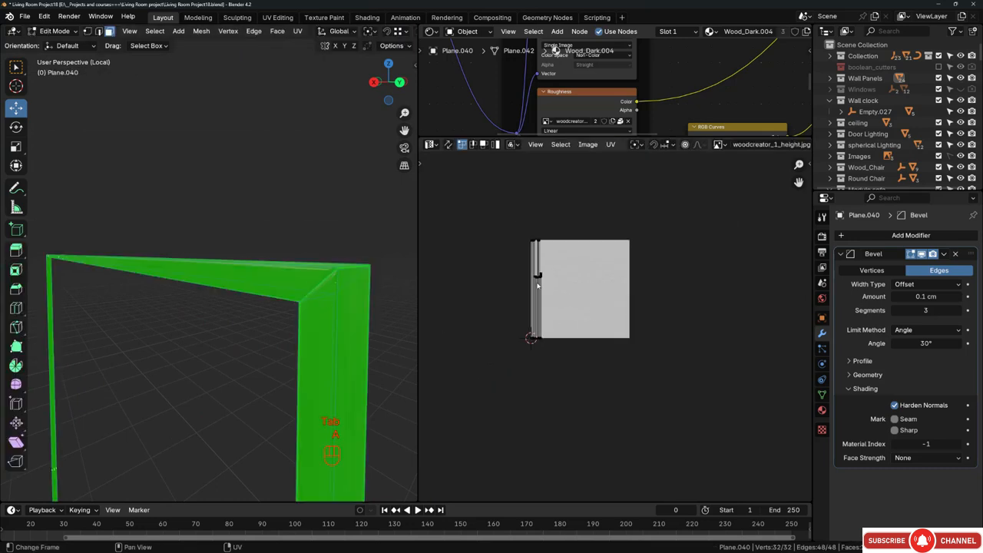
pyautogui.press('a')
pyautogui.scroll(3, 537, 285)
pyautogui.scroll(4, 351, 296)
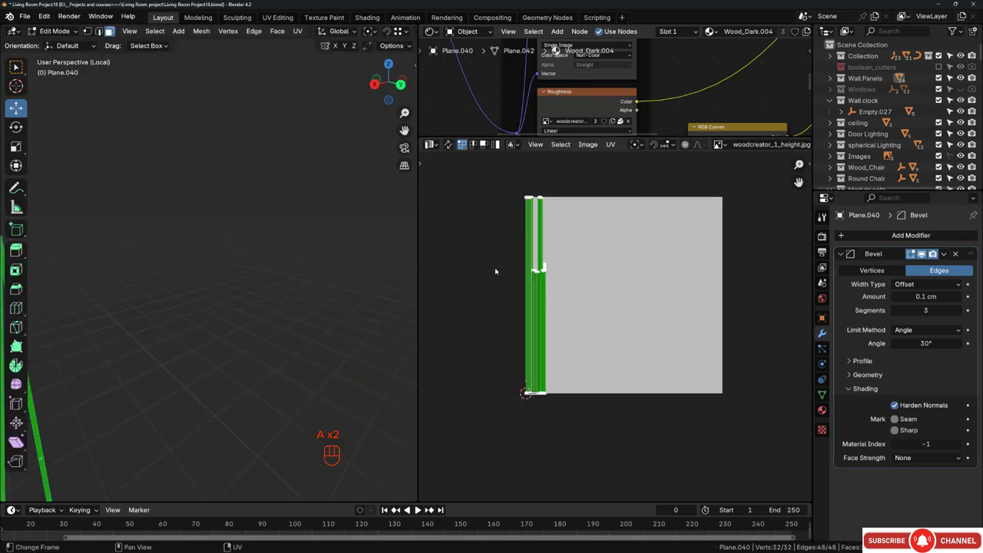
pyautogui.scroll(-3, 496, 270)
pyautogui.scroll(-2, 209, 403)
pyautogui.keyDown('shift'); pyautogui.moveTo(197, 436); pyautogui.dragTo(151, 241, button='middle'); pyautogui.keyUp('shift')
pyautogui.scroll(-3, 185, 260)
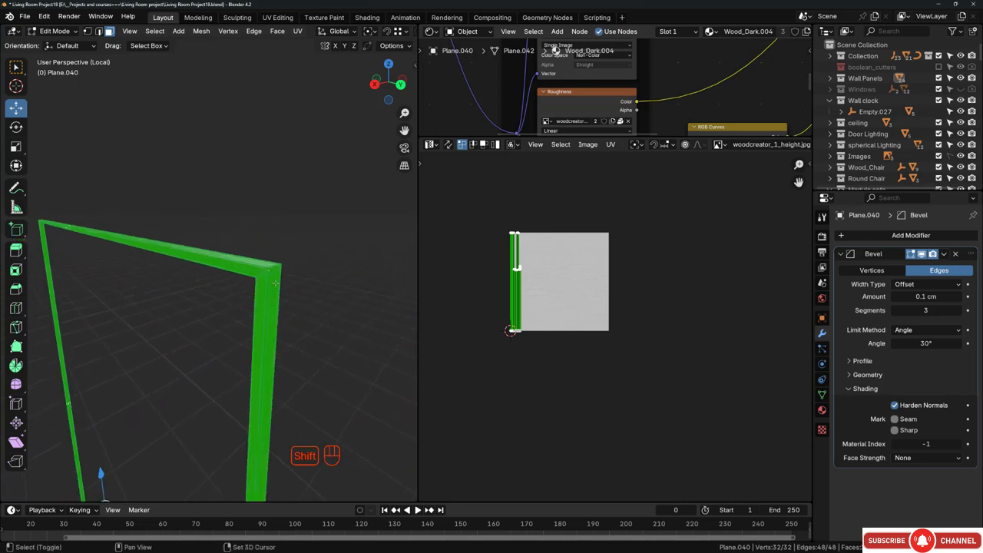
pyautogui.scroll(3, 279, 318)
pyautogui.scroll(4, 265, 277)
pyautogui.scroll(-3, 267, 277)
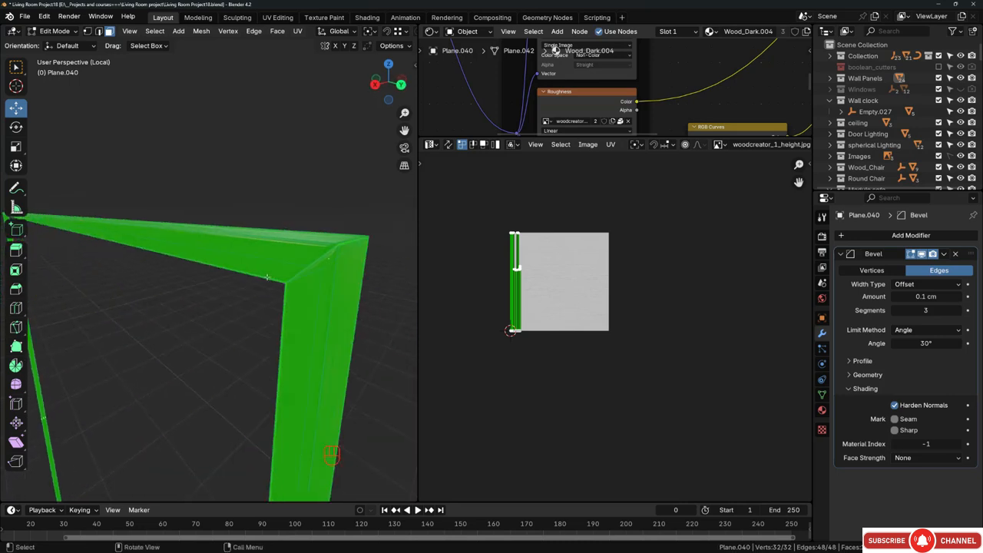
# - Scale the frame's UV islands up uniformly by about 4.16, enlarge them once more, and return to Object Mode
pyautogui.hotkey('alt', 'a')
pyautogui.scroll(-2, 293, 276)
pyautogui.press('a')
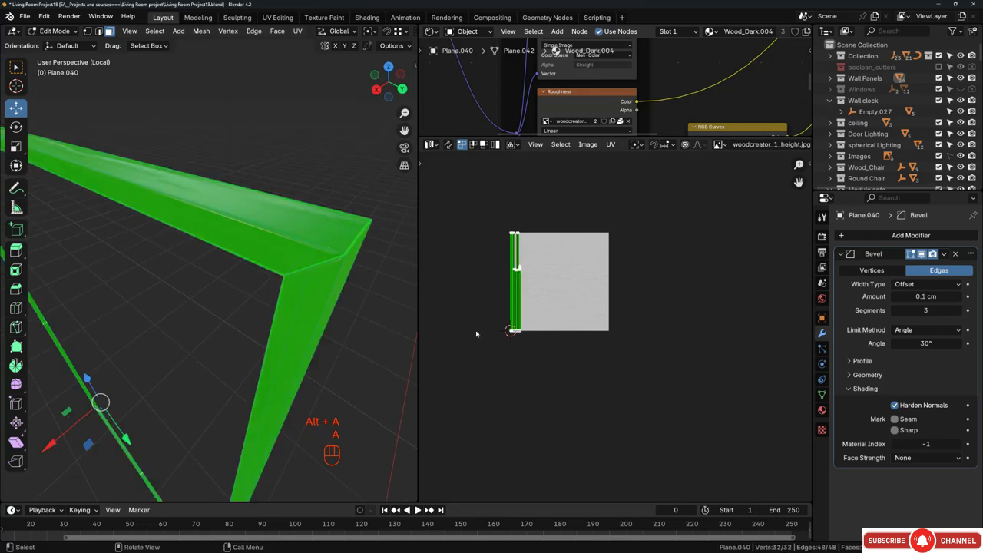
pyautogui.press('s')
pyautogui.click(450, 389)
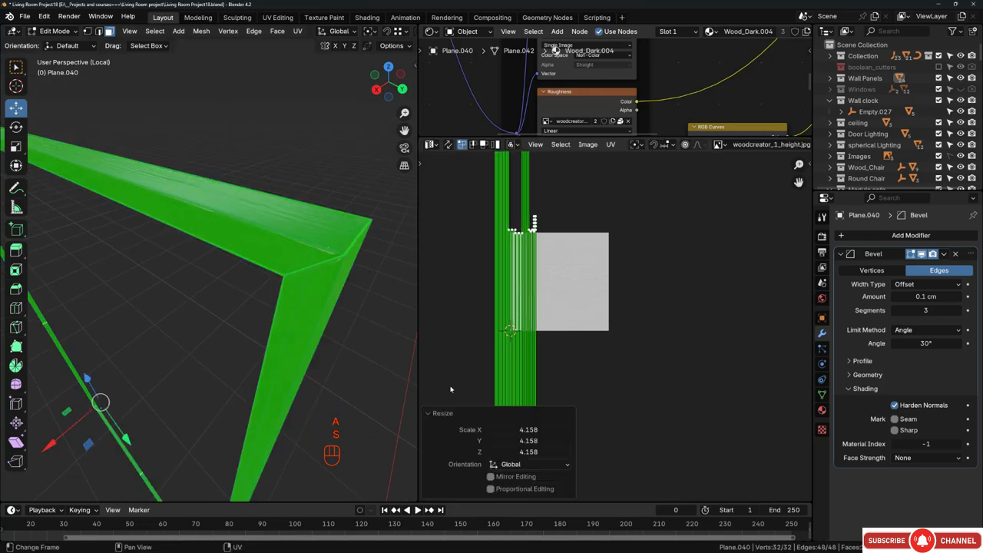
pyautogui.scroll(-3, 581, 273)
pyautogui.press('s')
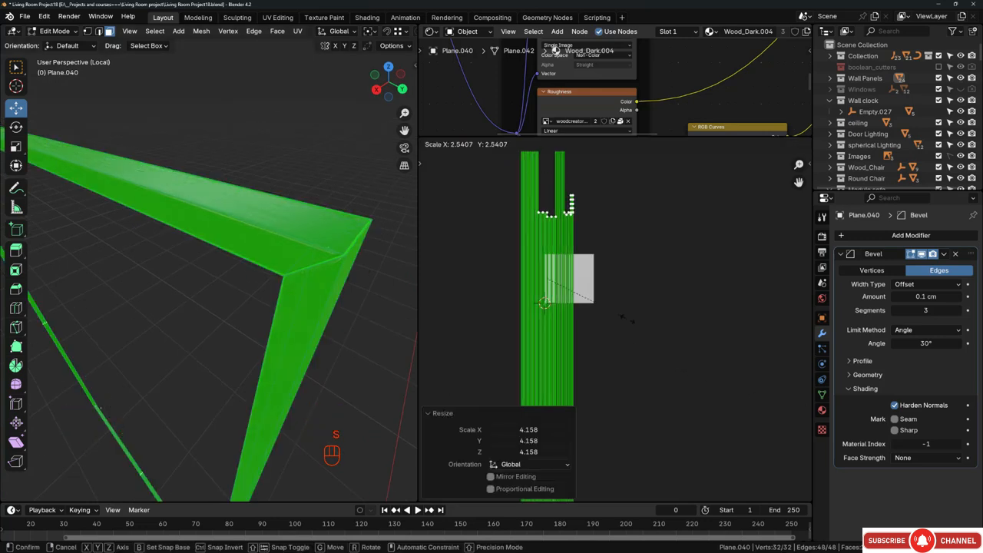
pyautogui.click(628, 318)
pyautogui.click(331, 254)
pyautogui.press('Tab')
# - Deselect the frame and inspect the wood grain along its top rail and upper corner
pyautogui.hotkey('alt', 'a')
pyautogui.moveTo(331, 254); pyautogui.dragTo(136, 259, button='middle')
pyautogui.hotkey('alt', 'a')
pyautogui.scroll(-3, 272, 272)
pyautogui.scroll(6, 279, 251)
pyautogui.hotkey('alt', 'a')
pyautogui.scroll(-3, 158, 285)
pyautogui.scroll(7, 208, 270)
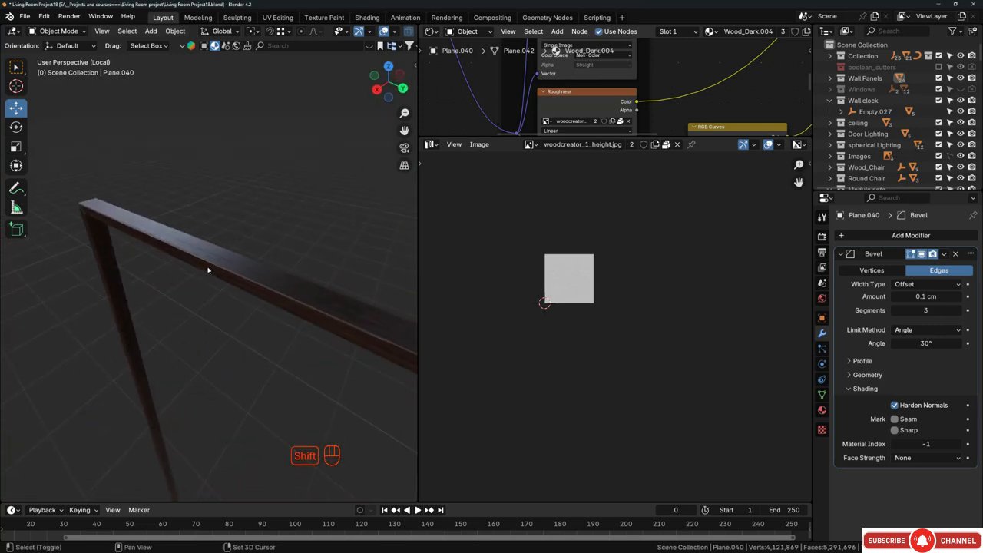
pyautogui.scroll(-6, 294, 282)
pyautogui.moveTo(263, 261); pyautogui.dragTo(341, 244, button='middle')
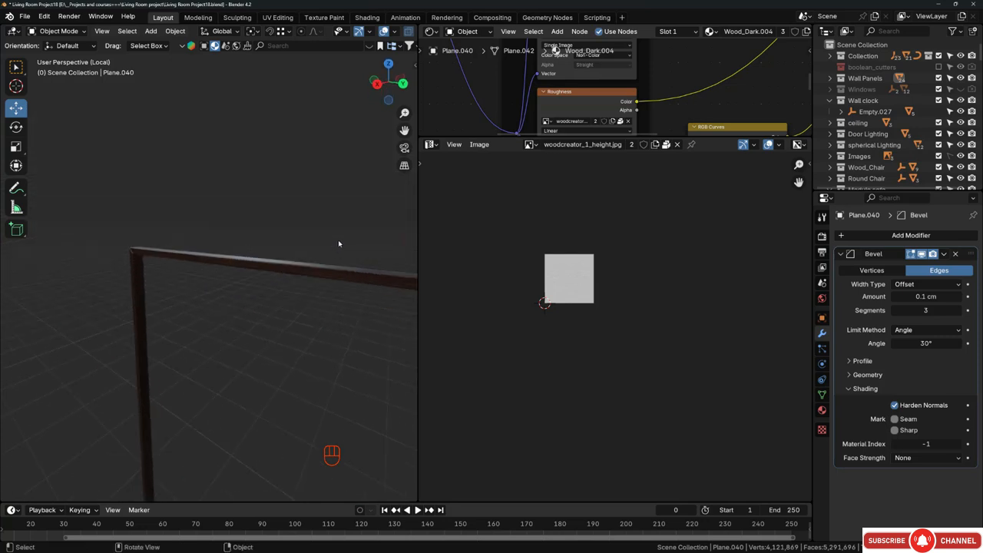
# - Inspect the grain direction and joints at the frame's other upper corner, side rail and lower corner
pyautogui.keyDown('shift'); pyautogui.moveTo(344, 300); pyautogui.dragTo(254, 234, button='middle'); pyautogui.keyUp('shift')
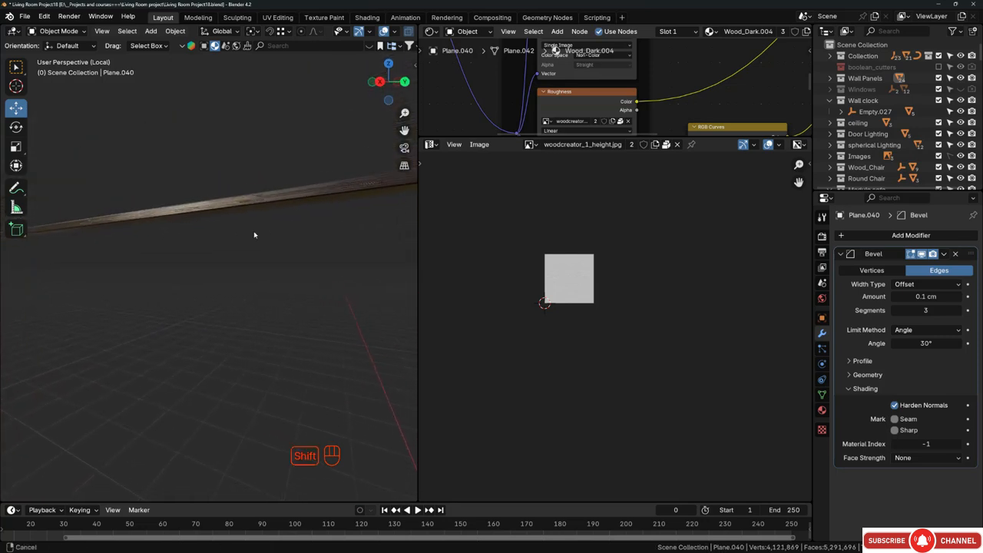
pyautogui.scroll(-5, 231, 232)
pyautogui.scroll(2, 295, 234)
pyautogui.scroll(4, 292, 233)
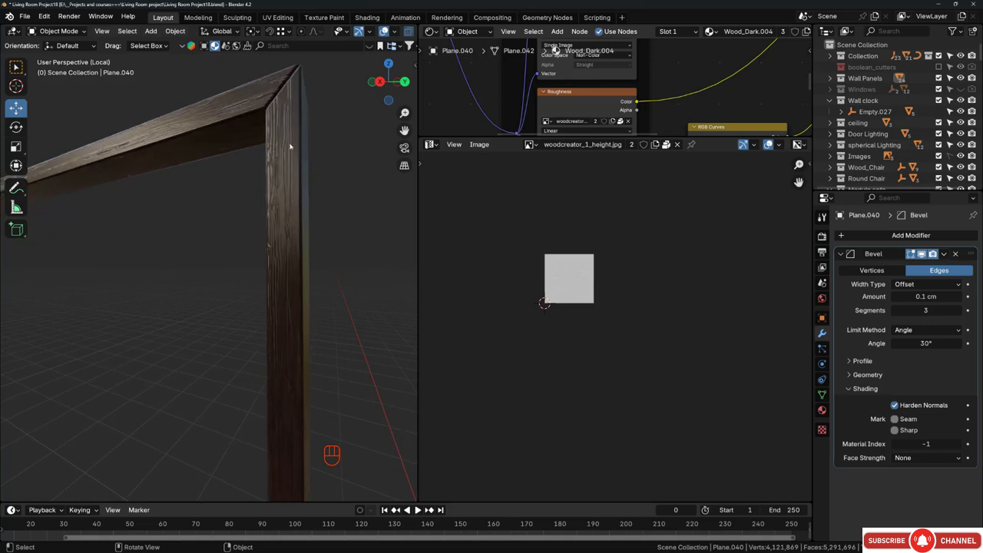
pyautogui.scroll(-10, 295, 93)
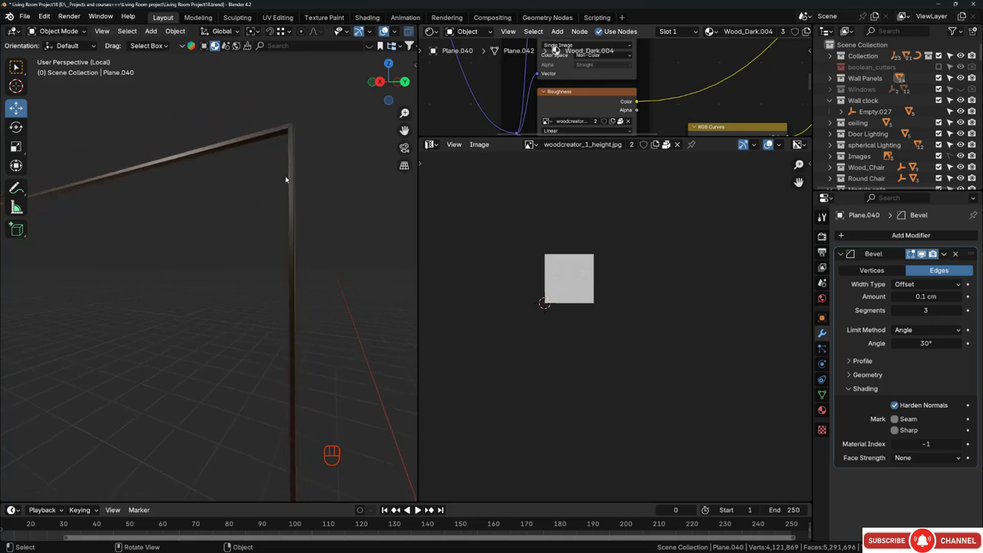
pyautogui.keyDown('shift'); pyautogui.moveTo(311, 421); pyautogui.dragTo(343, 150, button='middle'); pyautogui.keyUp('shift')
pyautogui.keyDown('shift'); pyautogui.moveTo(311, 355); pyautogui.dragTo(275, 222, button='middle'); pyautogui.keyUp('shift')
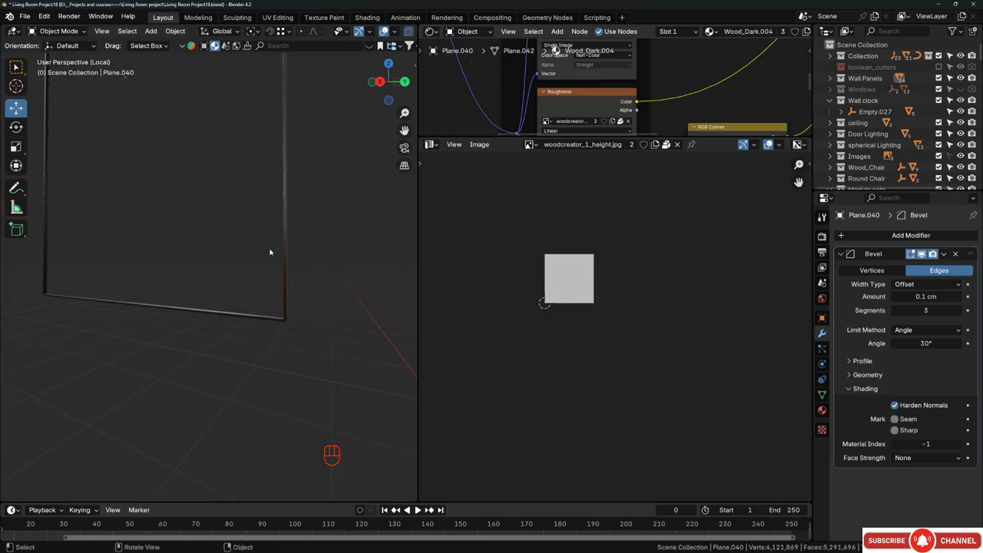
pyautogui.scroll(7, 281, 322)
pyautogui.scroll(-8, 302, 298)
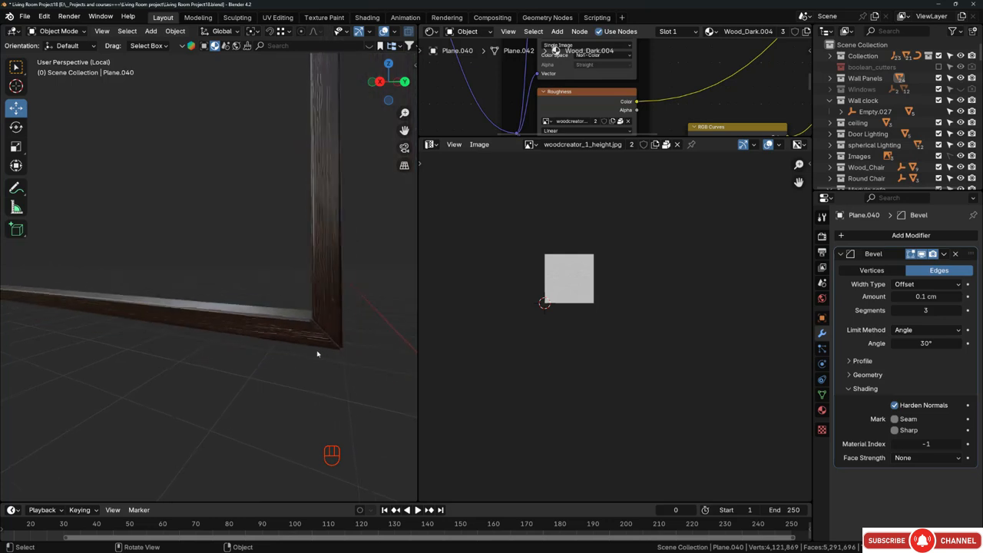
pyautogui.moveTo(322, 316); pyautogui.dragTo(326, 281, button='middle')
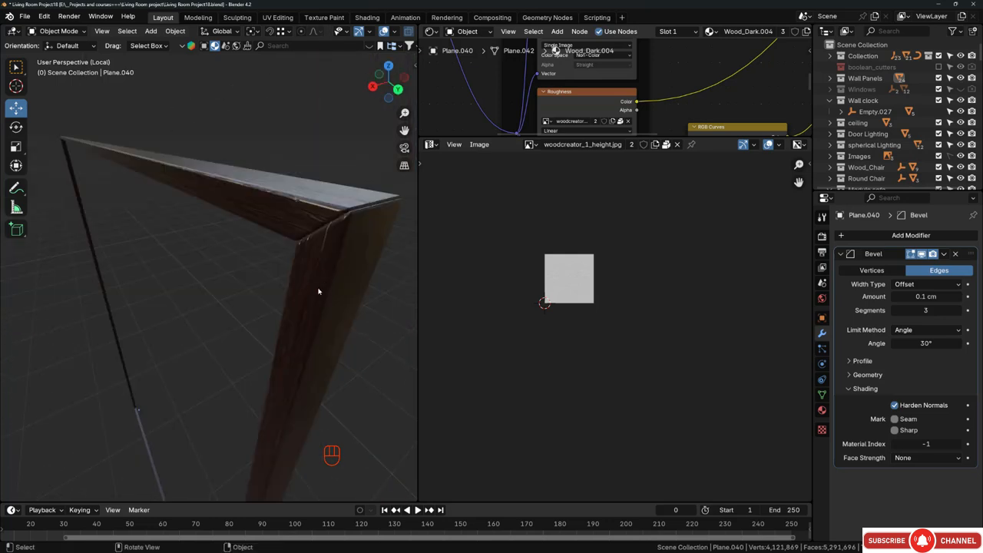
pyautogui.scroll(-4, 321, 262)
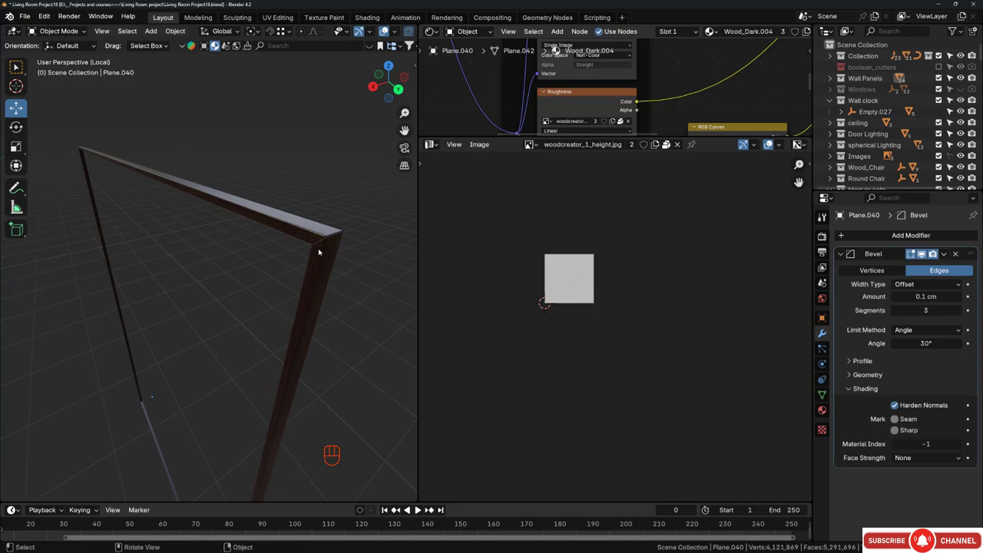
# - Leave local view and select the blank picture plane inside the frame on the wood panel wall
pyautogui.press('KP_Divide')
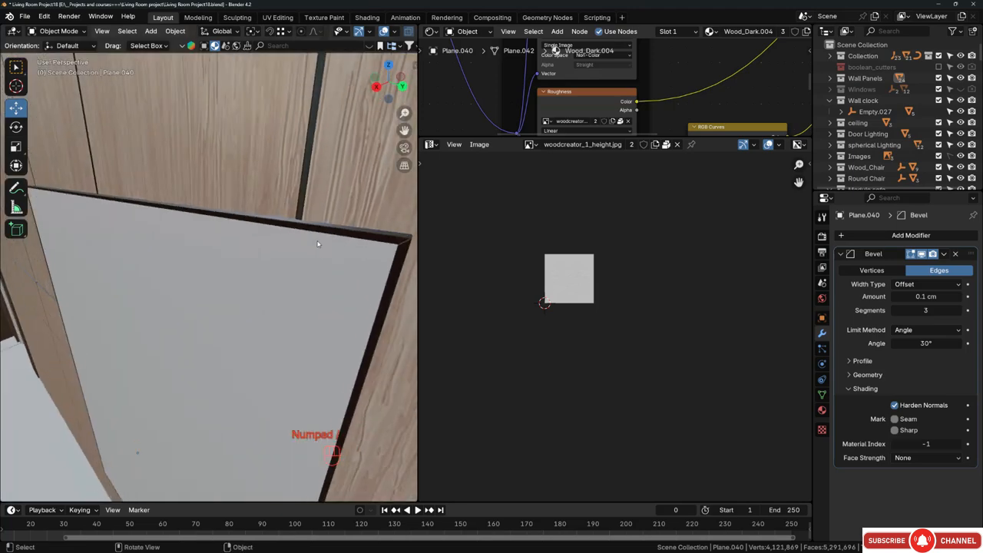
pyautogui.scroll(-3, 292, 269)
pyautogui.click(276, 287)
pyautogui.scroll(-2, 277, 281)
pyautogui.keyDown('shift'); pyautogui.moveTo(279, 340); pyautogui.dragTo(315, 213, button='middle'); pyautogui.keyUp('shift')
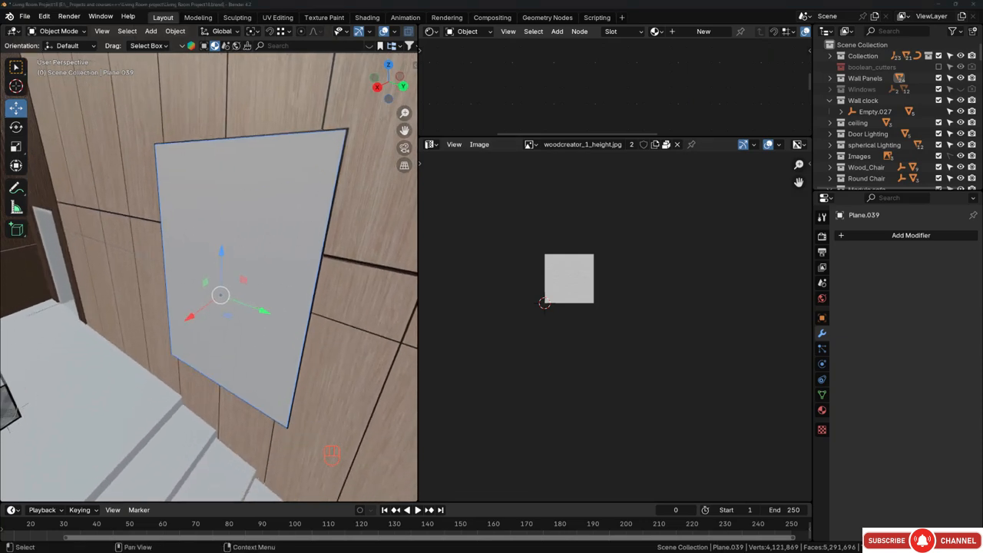
# - In File Explorer's Ref folder, preview the two artwork images and select the hat artwork Whight Design-Unnamed-20240821-003108.jpg, keeping the window beside Blender
pyautogui.moveTo(982, 70); pyautogui.dragTo(503, 70)
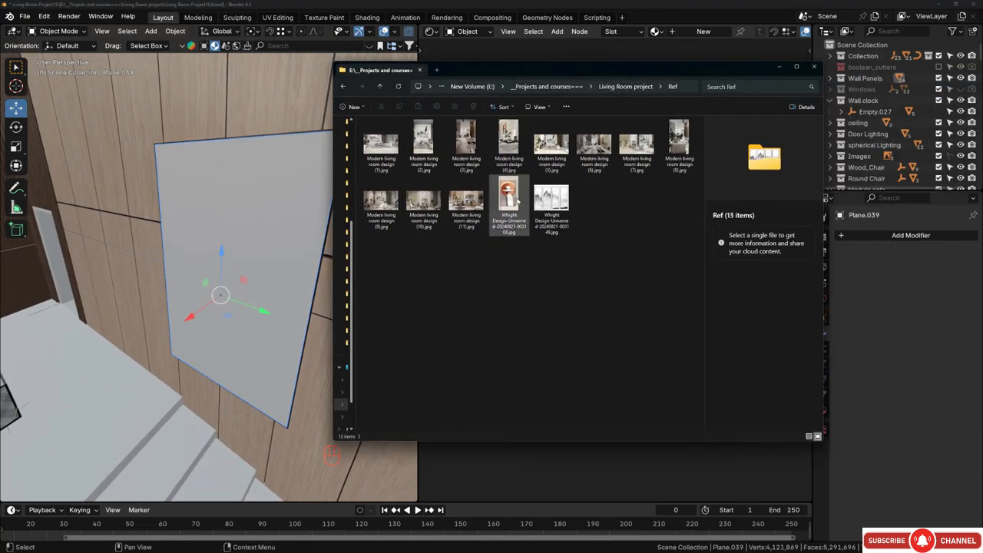
pyautogui.click(517, 200)
pyautogui.click(550, 202)
pyautogui.click(504, 201)
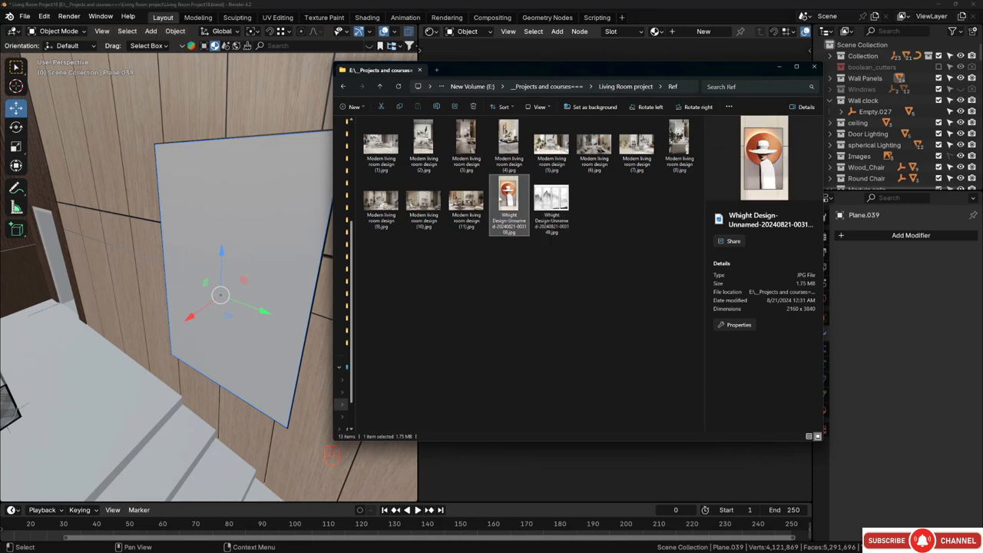
pyautogui.moveTo(510, 74); pyautogui.dragTo(895, 93)
pyautogui.moveTo(836, 95); pyautogui.dragTo(848, 96)
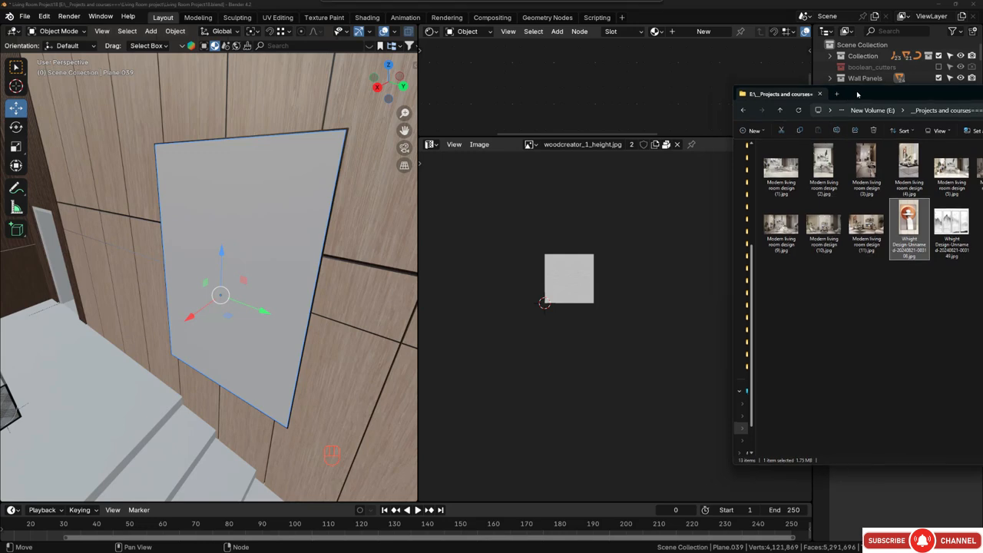
# - Enlarge the shader editor and create a new material for the selected picture plane
pyautogui.moveTo(486, 137); pyautogui.dragTo(486, 395)
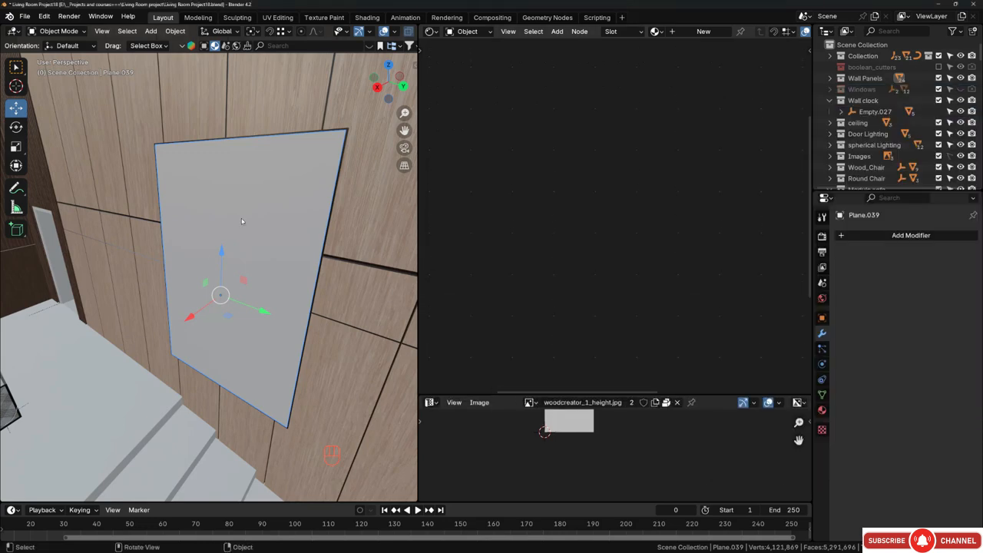
pyautogui.moveTo(244, 205); pyautogui.dragTo(280, 196, button='middle')
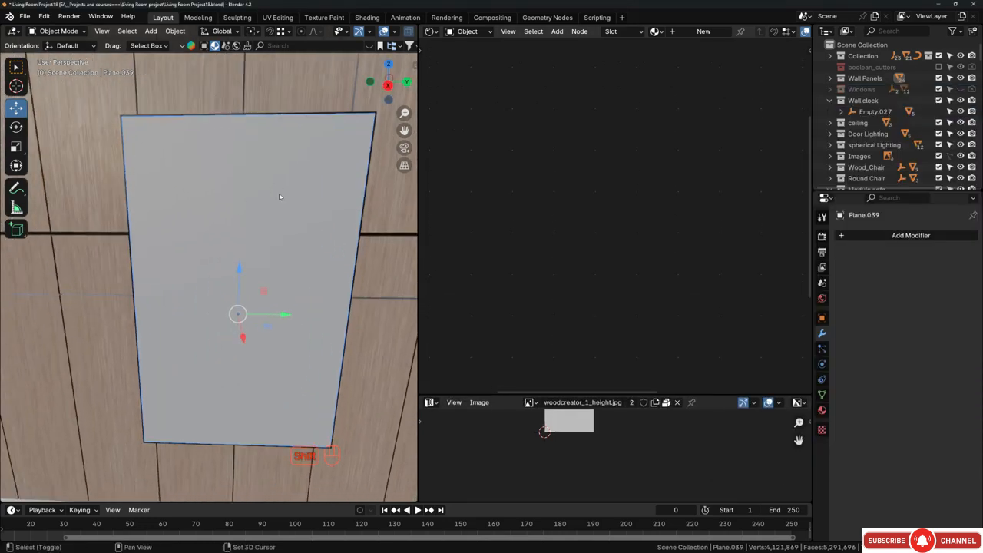
pyautogui.click(686, 31)
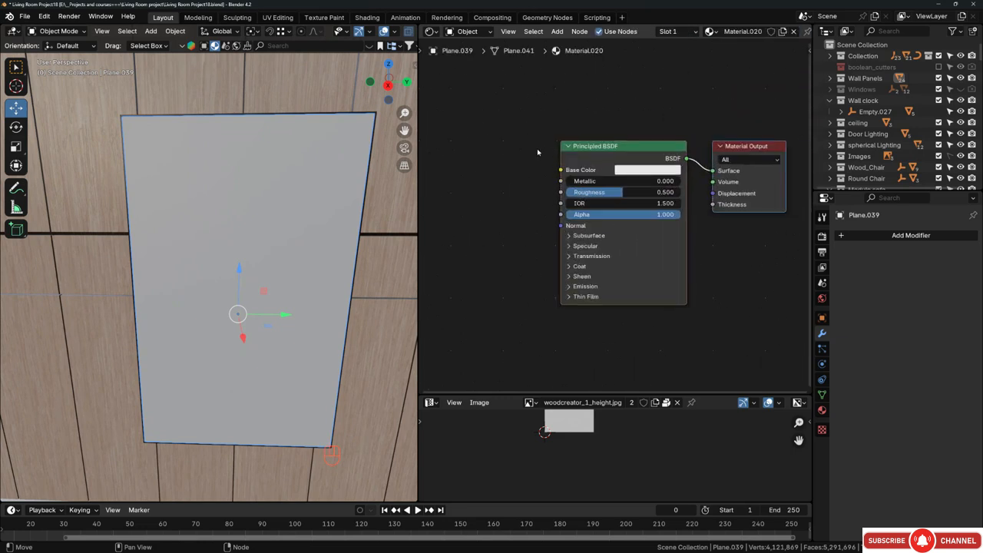
pyautogui.moveTo(537, 151)
pyautogui.mouseDown(button='middle')
pyautogui.moveTo(528, 143)
pyautogui.moveTo(540, 142)
pyautogui.mouseUp(button='middle')
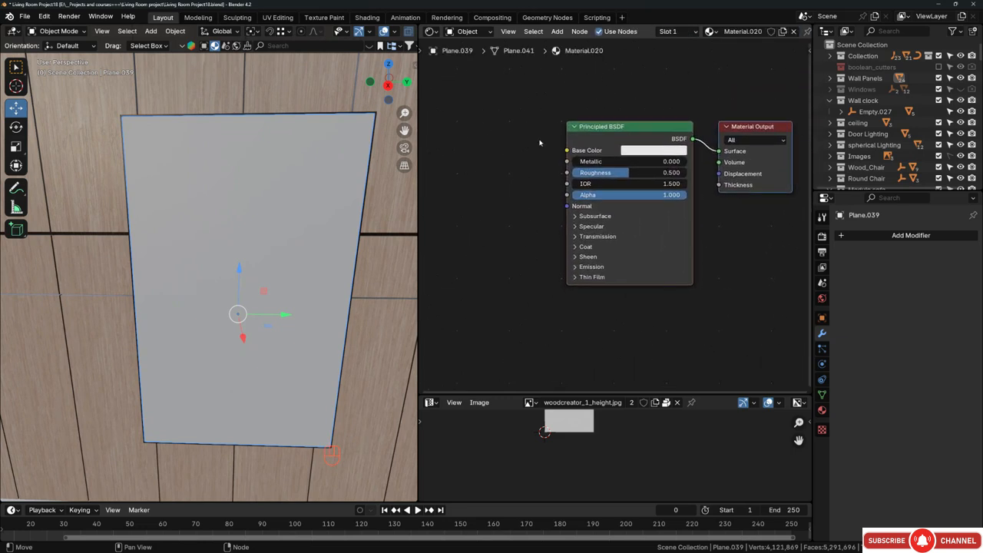
# - Add the hat artwork image from the Ref folder as a texture node and connect its Color output to the Principled BSDF's Base Color
pyautogui.hotkey('alt', 'Tab')
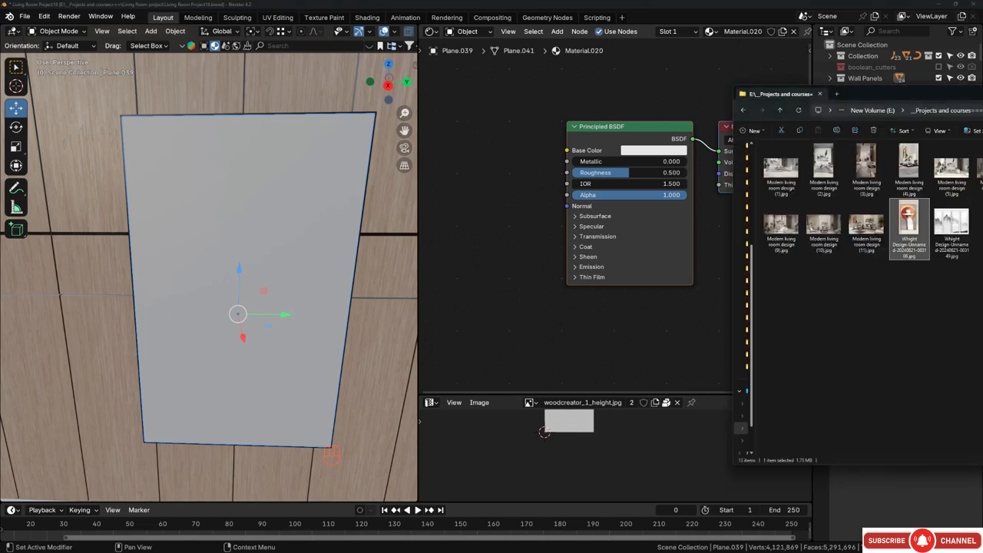
pyautogui.moveTo(908, 217); pyautogui.dragTo(691, 251)
pyautogui.moveTo(475, 174)
pyautogui.mouseDown()
pyautogui.moveTo(515, 188)
pyautogui.moveTo(466, 188)
pyautogui.mouseUp()
pyautogui.click(477, 151)
pyautogui.moveTo(508, 121); pyautogui.dragTo(543, 130, button='middle')
pyautogui.moveTo(542, 175); pyautogui.dragTo(603, 161)
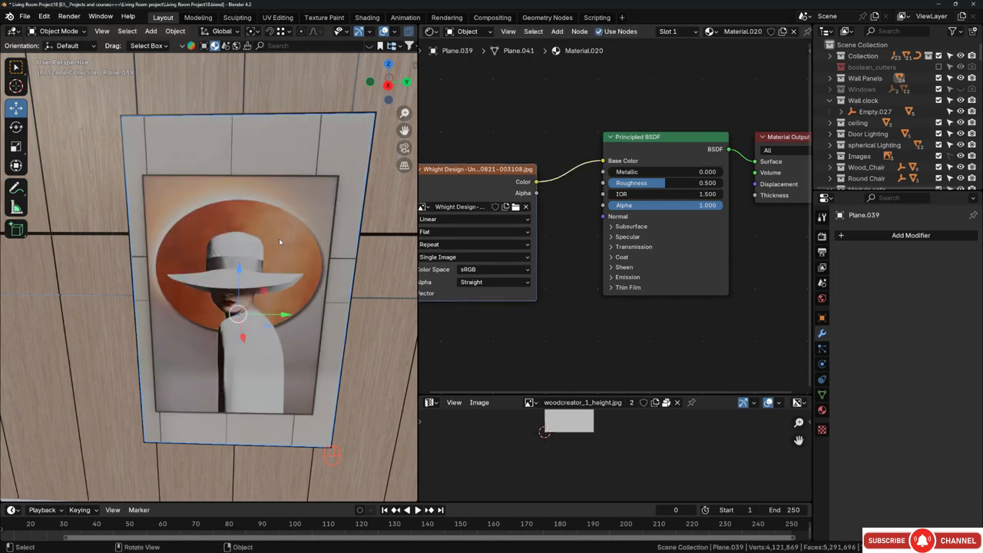
pyautogui.moveTo(314, 269); pyautogui.dragTo(292, 242, button='middle')
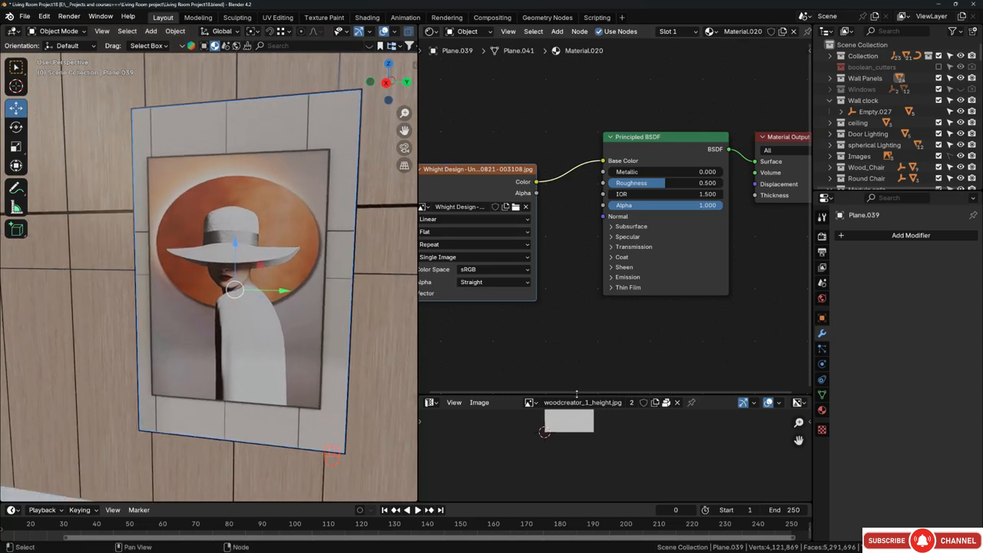
# - Enlarge the image editor and unwrap the whole picture plane's UVs over the hat artwork in Edit Mode
pyautogui.moveTo(577, 393); pyautogui.dragTo(577, 227)
pyautogui.moveTo(249, 189)
pyautogui.mouseDown(button='middle')
pyautogui.moveTo(265, 168)
pyautogui.moveTo(254, 186)
pyautogui.mouseUp(button='middle')
pyautogui.press('Tab')
pyautogui.press('a')
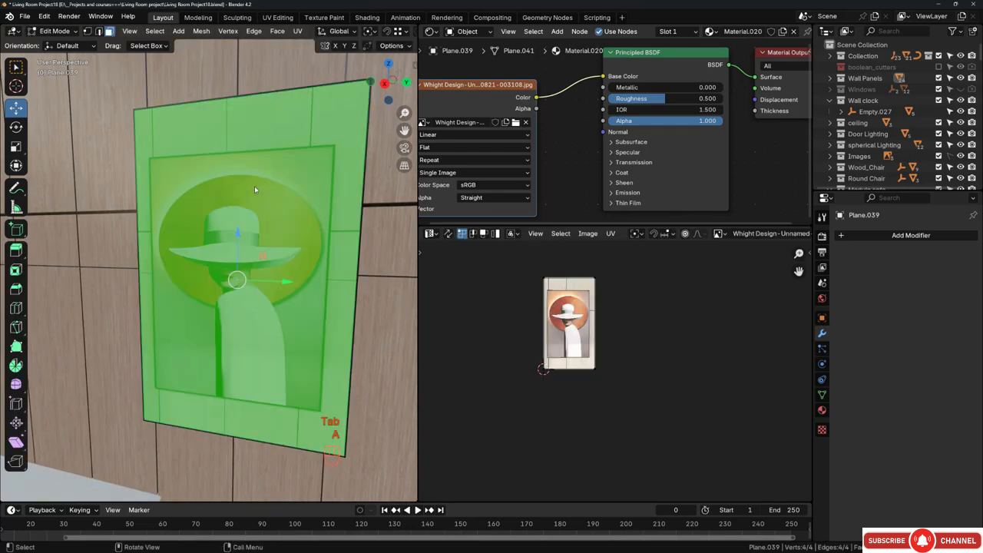
pyautogui.press('a')
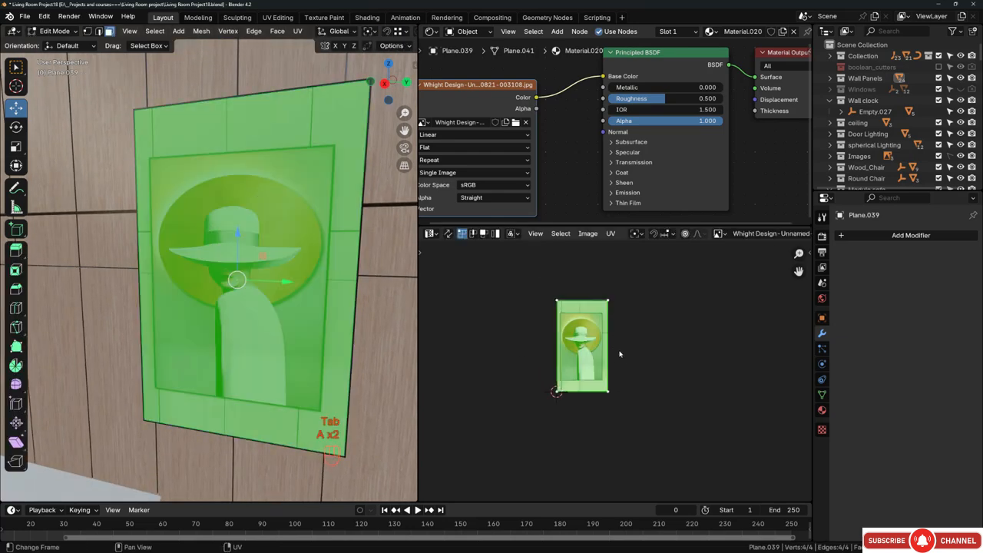
pyautogui.press('u')
pyautogui.press('u')
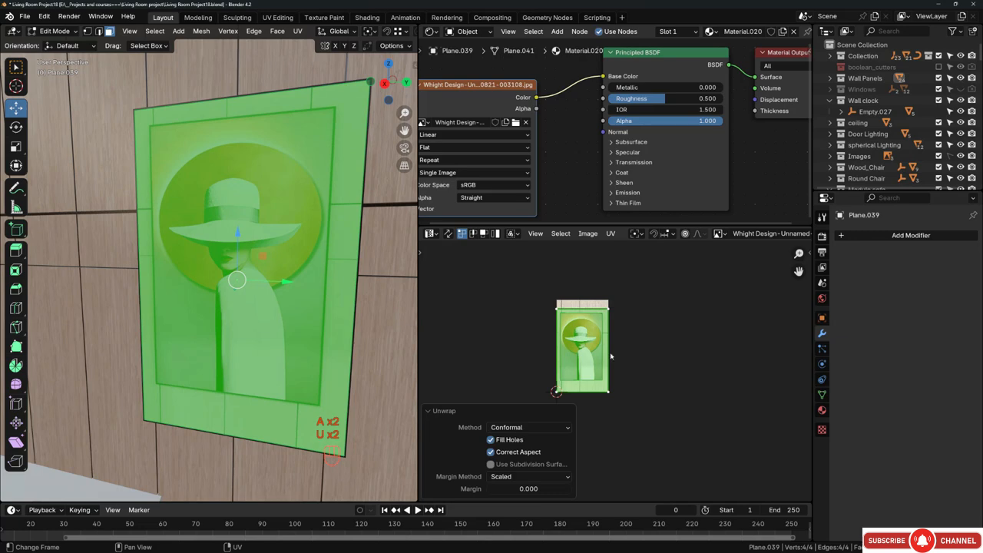
# - Move the left UV edge about 8.15 cm inward along X to the artwork's left frame border
pyautogui.scroll(3, 580, 351)
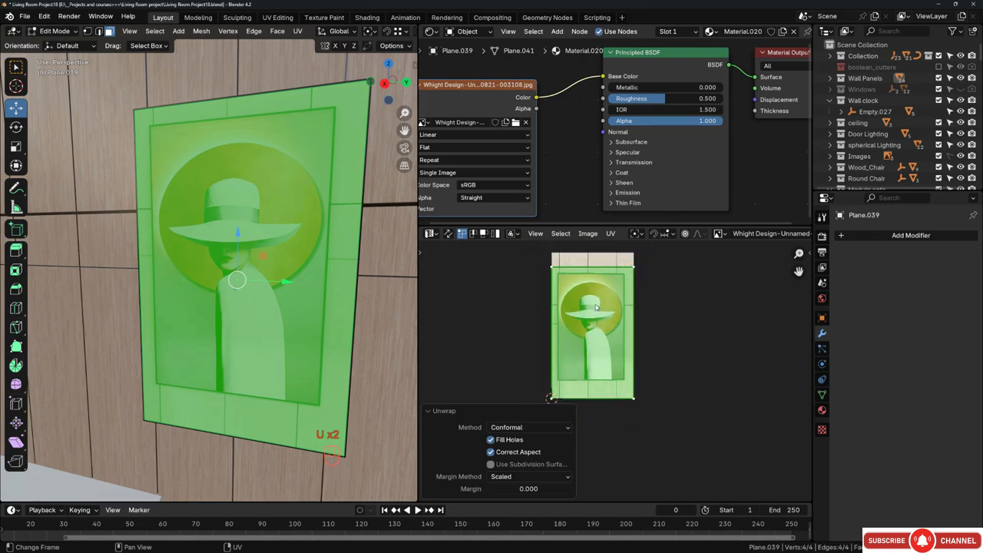
pyautogui.keyDown('shift'); pyautogui.moveTo(593, 307); pyautogui.dragTo(637, 298, button='middle'); pyautogui.keyUp('shift')
pyautogui.hotkey('alt', 'a')
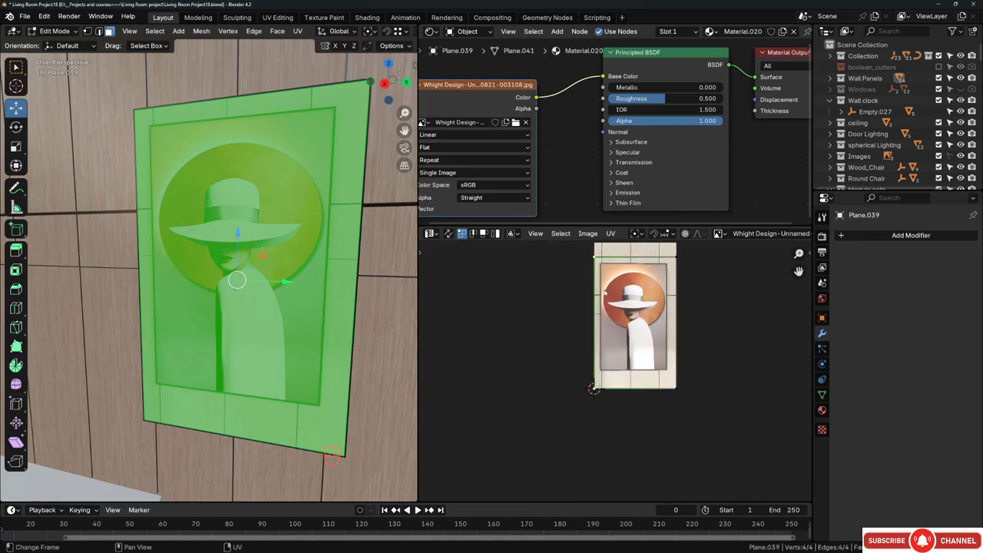
pyautogui.scroll(3, 606, 282)
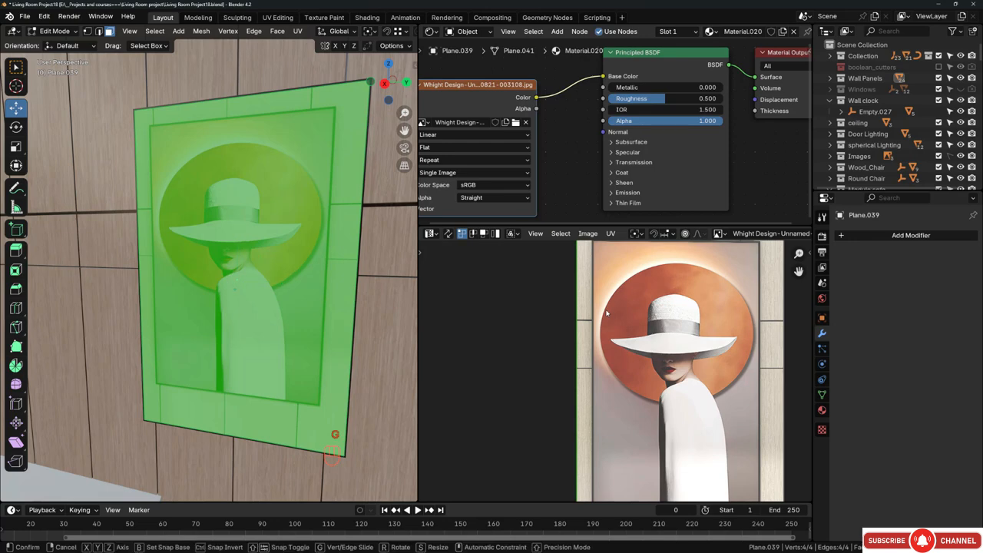
pyautogui.press('g')
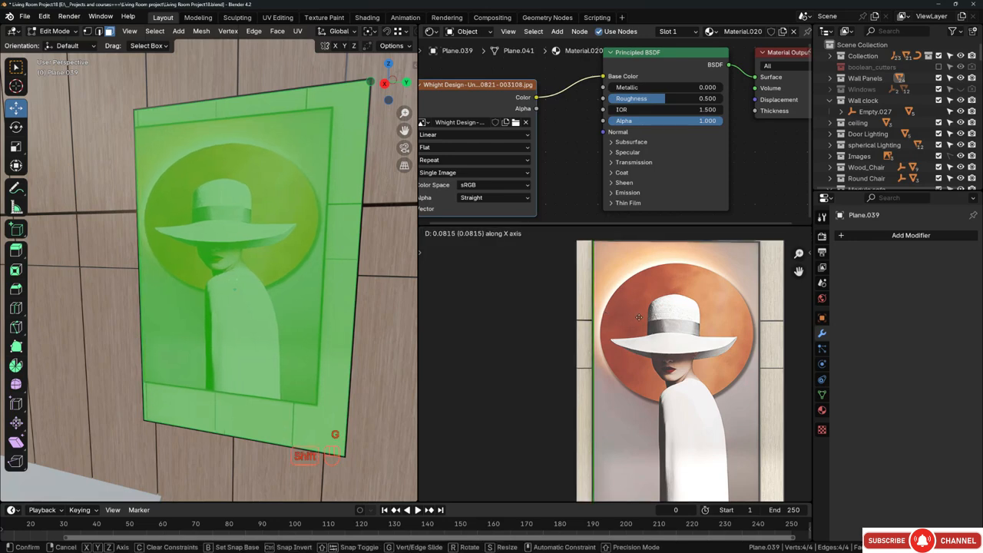
pyautogui.click(629, 313)
pyautogui.scroll(-2, 607, 307)
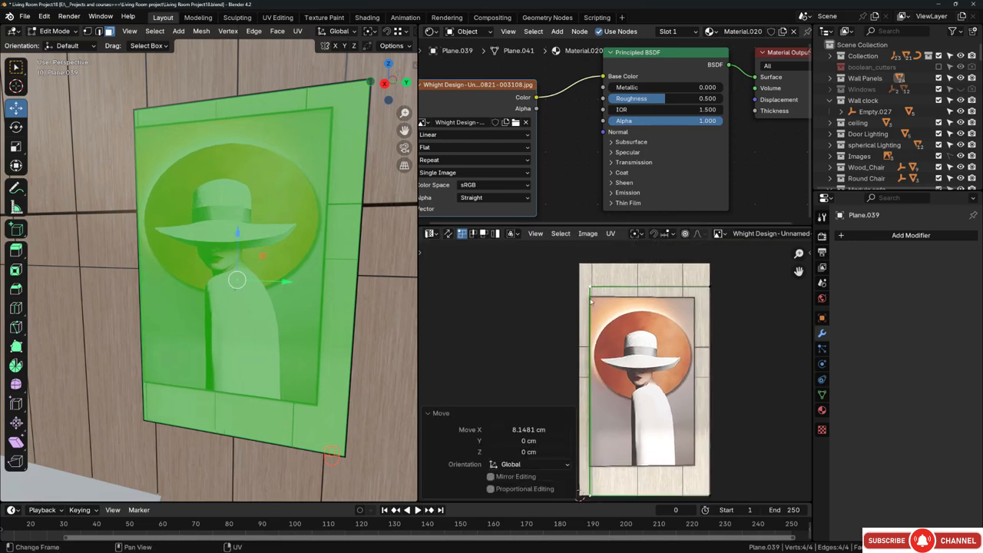
# - Move the top UV edge down about 8.29 cm along Y to the artwork's upper frame border
pyautogui.scroll(8, 590, 300)
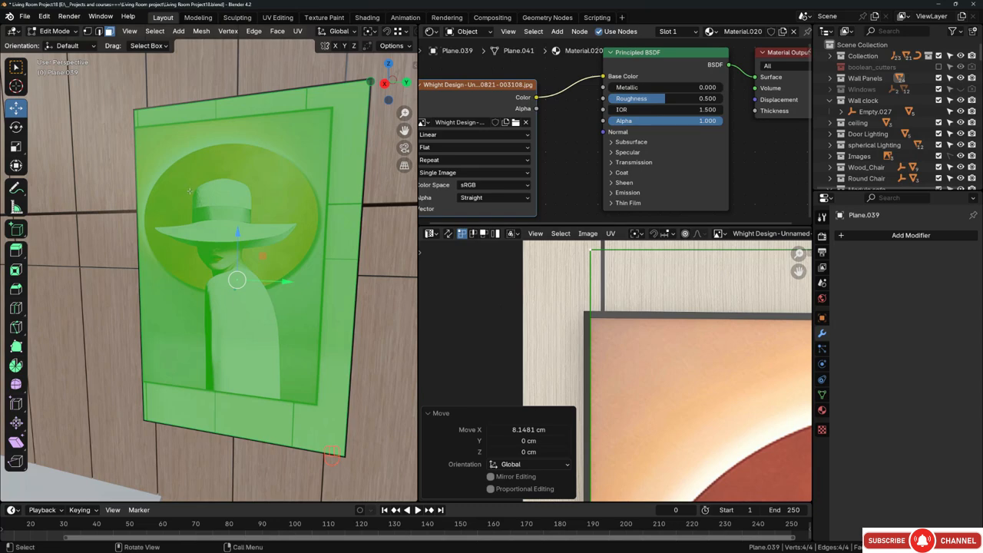
pyautogui.moveTo(190, 191); pyautogui.dragTo(228, 247, button='middle')
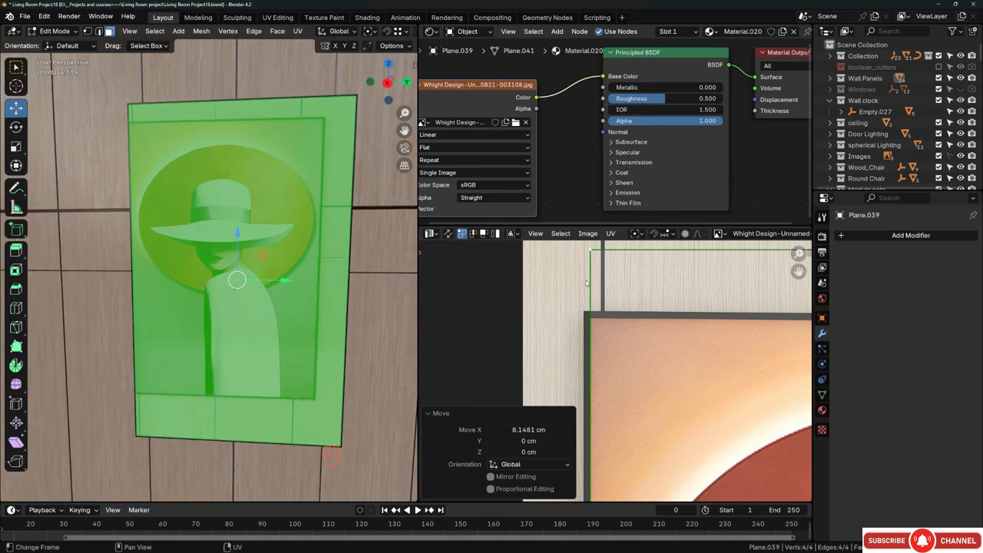
pyautogui.scroll(-6, 587, 283)
pyautogui.scroll(6, 577, 321)
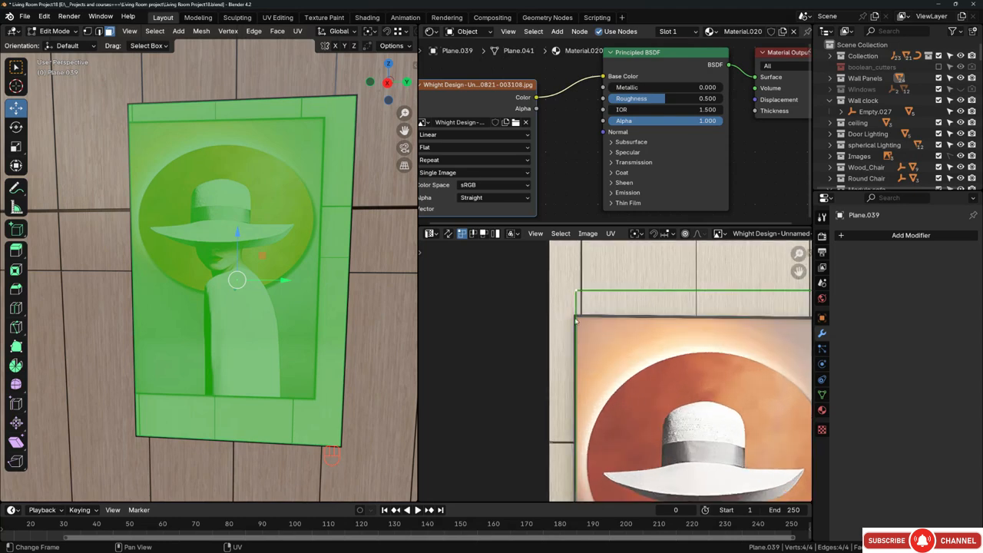
pyautogui.scroll(-5, 528, 279)
pyautogui.scroll(6, 549, 315)
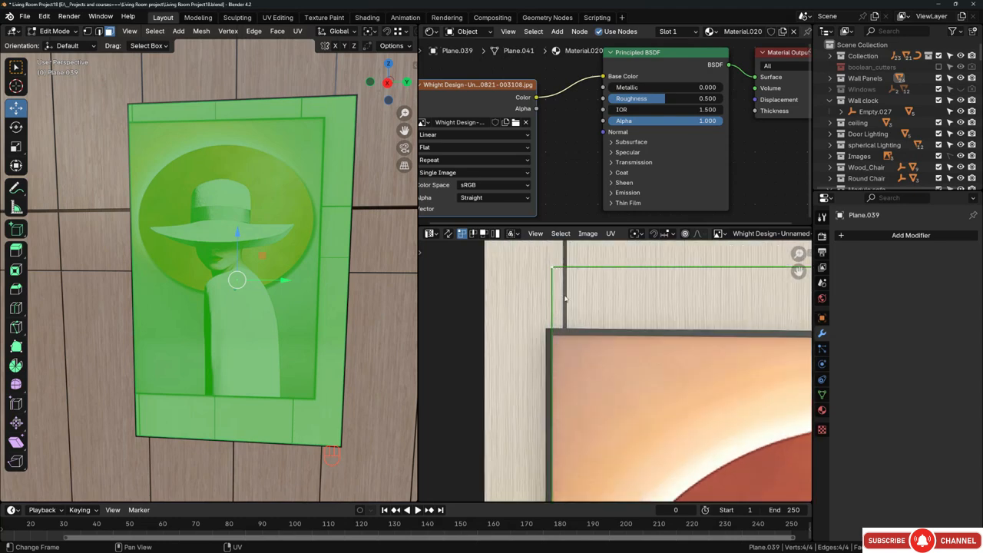
pyautogui.press('g')
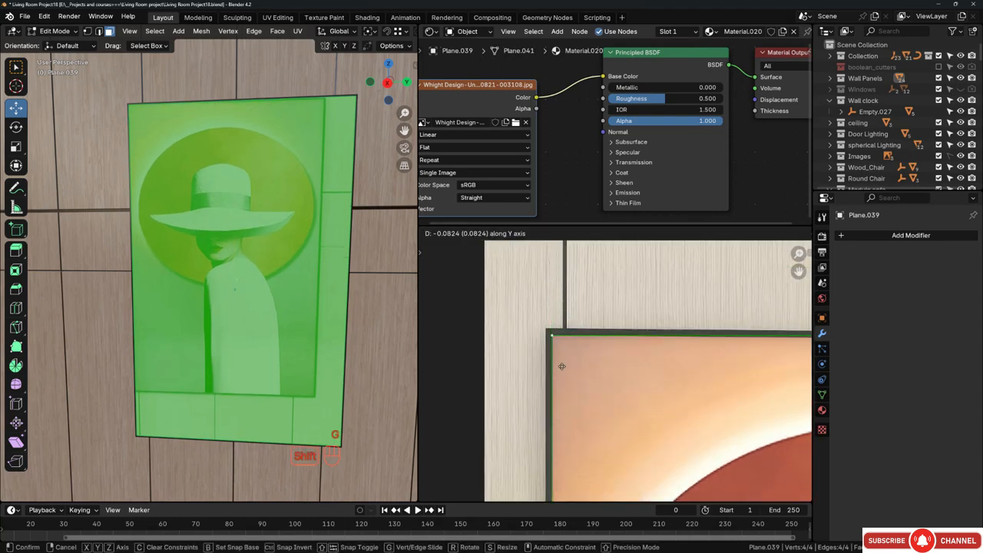
pyautogui.click(562, 368)
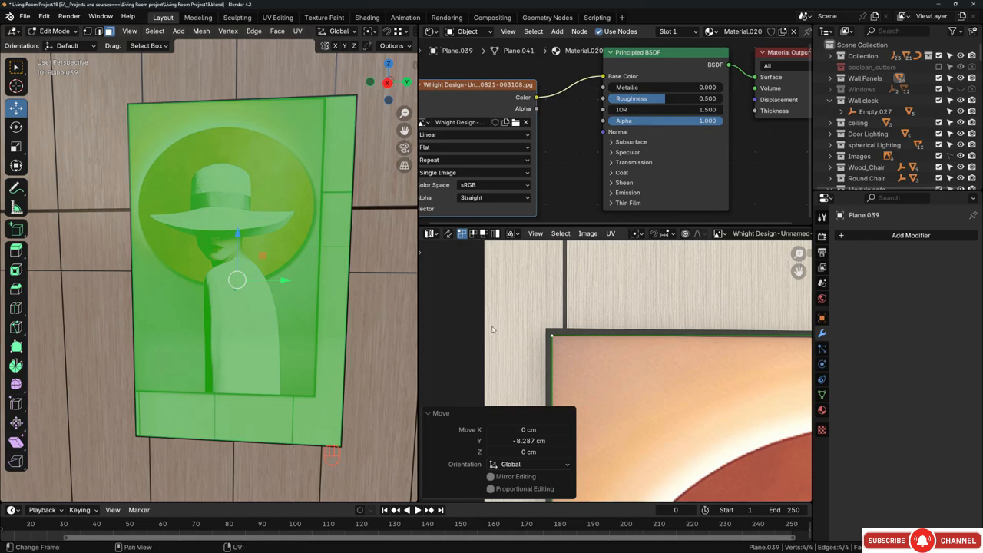
pyautogui.press('g')
pyautogui.rightClick(559, 319)
# - Select the right UV edge and move it about 12.3 cm inward along X to the artwork's right frame border
pyautogui.scroll(-6, 530, 288)
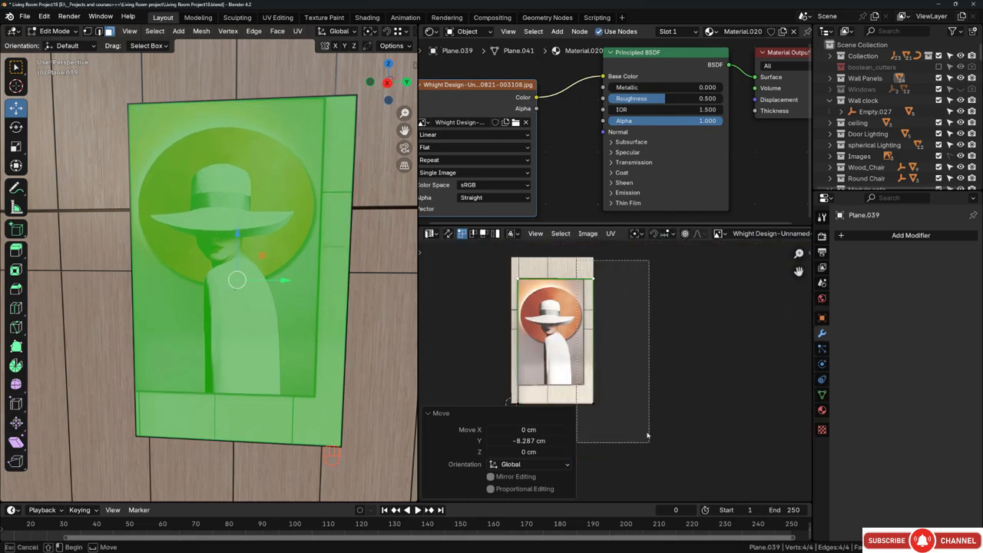
pyautogui.scroll(10, 587, 276)
pyautogui.press('g')
pyautogui.press('x')
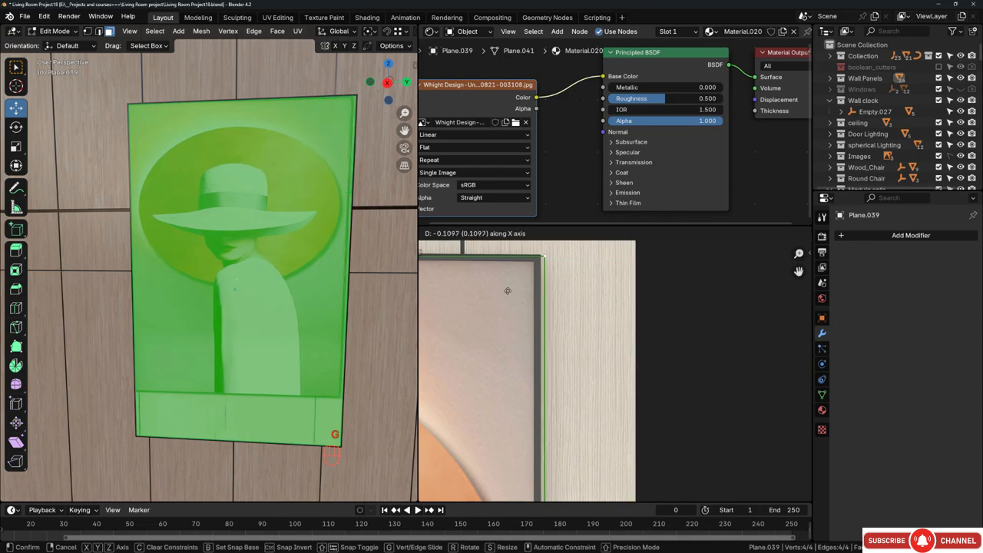
pyautogui.press('shift')
pyautogui.click(516, 304)
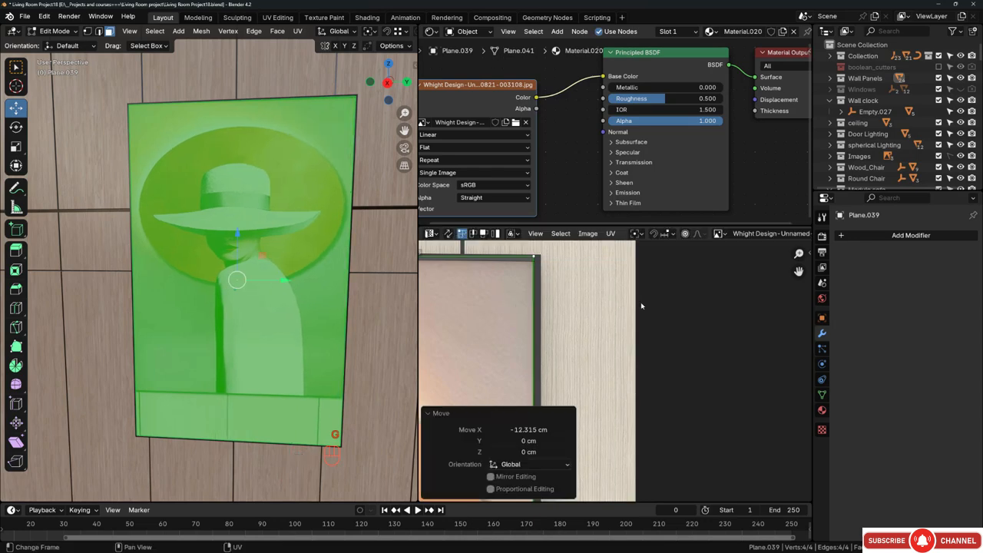
# - Fine-tune the top-right UV corner onto the inner corner of the dark frame in the artwork image
pyautogui.scroll(-5, 561, 290)
pyautogui.scroll(7, 638, 285)
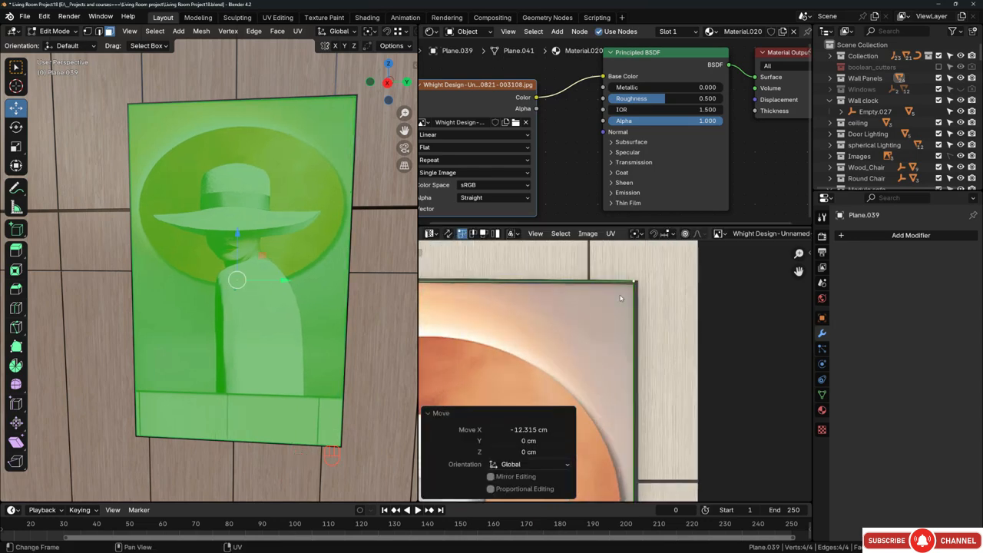
pyautogui.scroll(1, 652, 270)
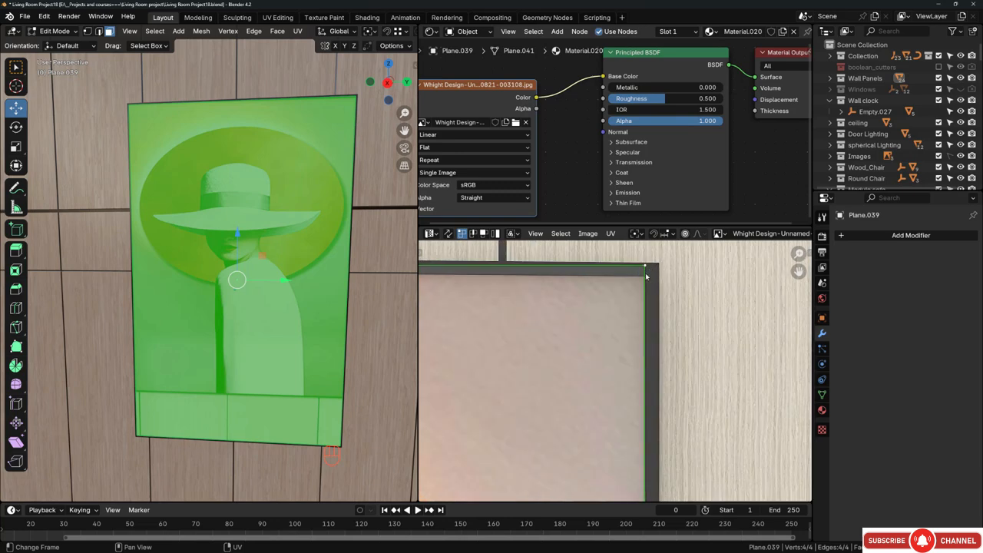
pyautogui.scroll(-4, 649, 272)
pyautogui.scroll(7, 649, 272)
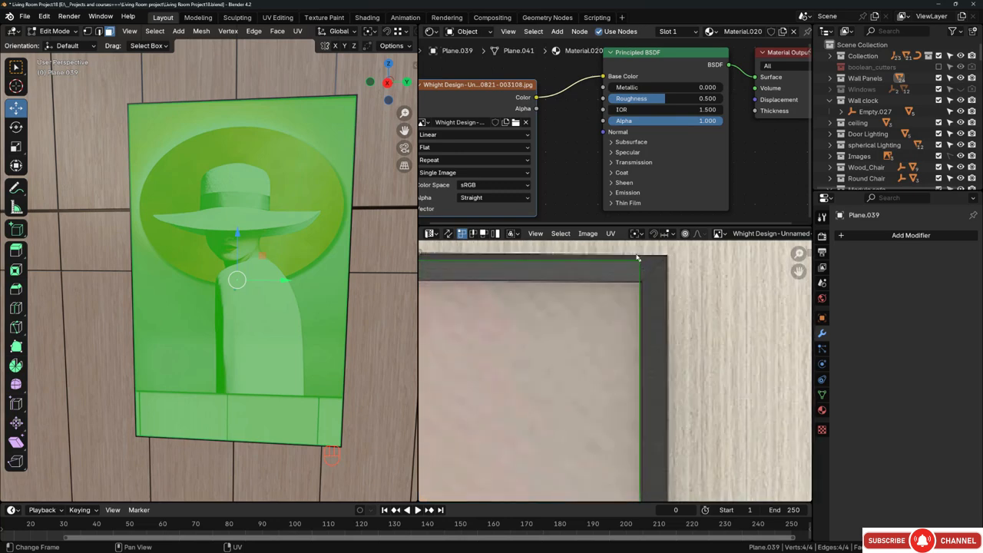
pyautogui.click(639, 260)
pyautogui.press('g')
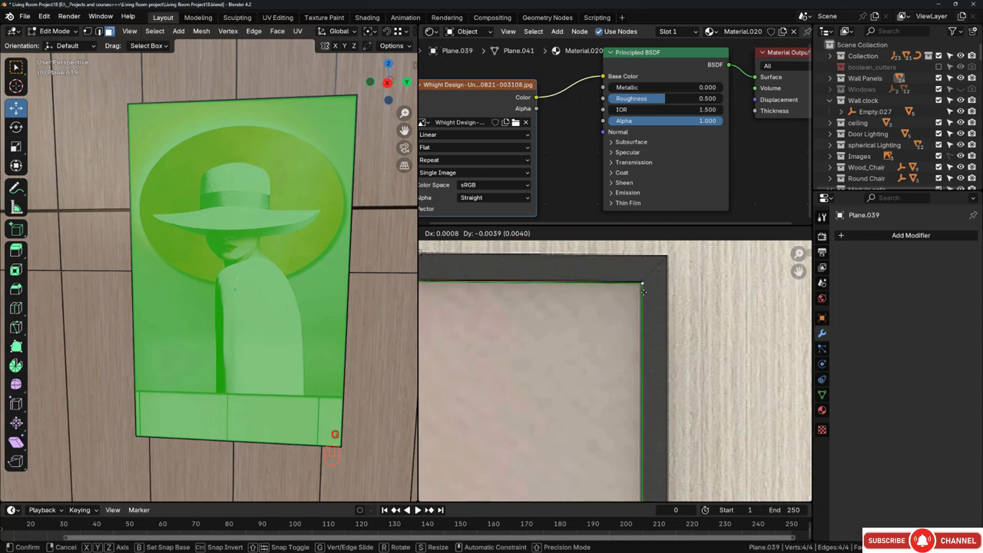
pyautogui.click(629, 287)
# - Select the bottom UV edge and move it up about 23.8 cm along Y to the artwork's lower frame border
pyautogui.scroll(-5, 609, 365)
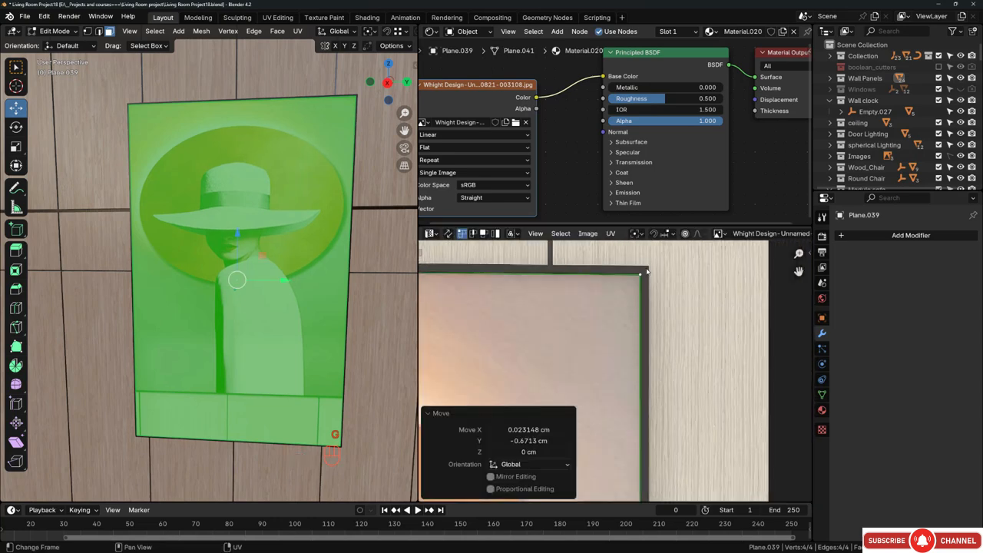
pyautogui.keyDown('shift'); pyautogui.moveTo(610, 365); pyautogui.dragTo(617, 339, button='middle'); pyautogui.keyUp('shift')
pyautogui.scroll(4, 569, 387)
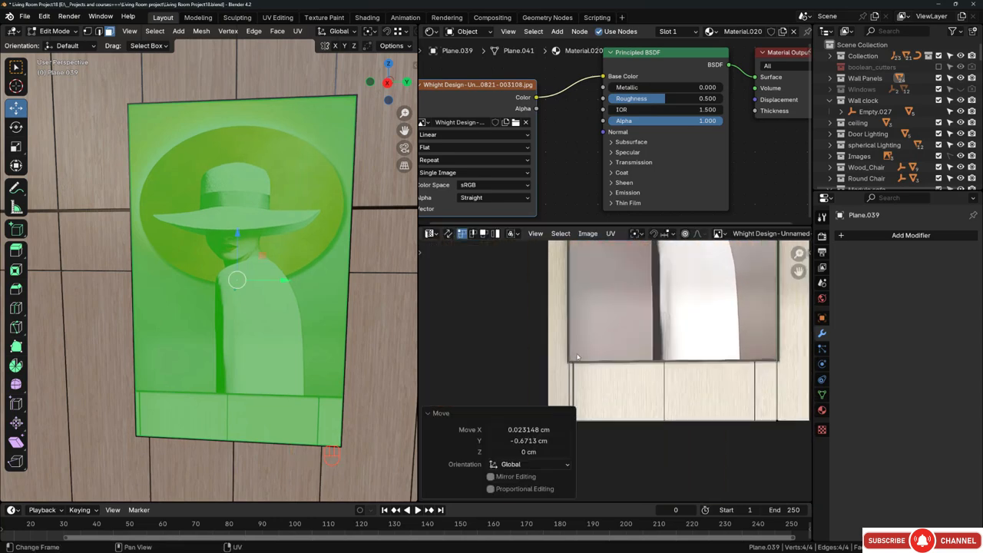
pyautogui.scroll(-3, 576, 357)
pyautogui.moveTo(546, 362); pyautogui.dragTo(685, 412)
pyautogui.scroll(4, 667, 394)
pyautogui.press('g')
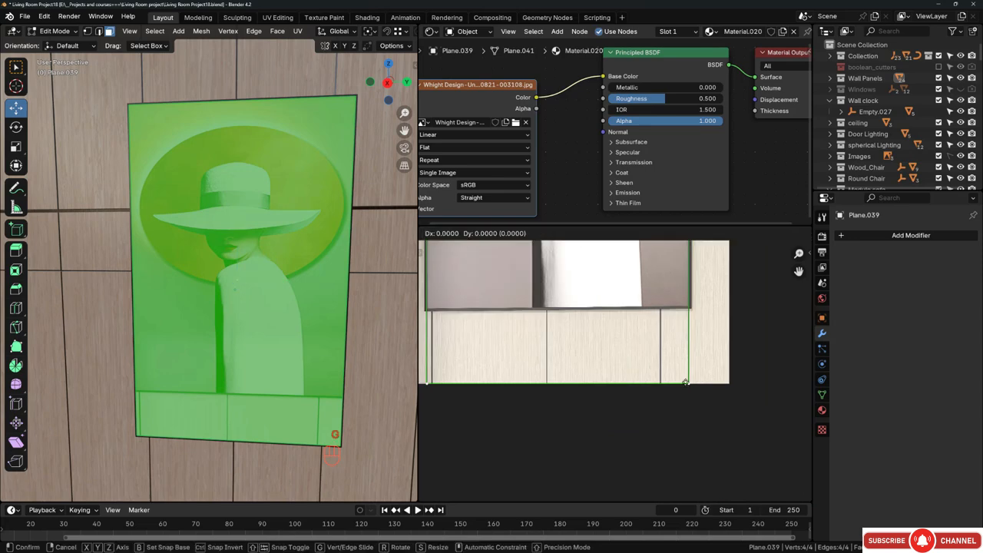
pyautogui.click(514, 320)
# - Fine-tune the bottom-left UV corner onto the inner corner of the dark frame in the artwork image
pyautogui.scroll(6, 511, 319)
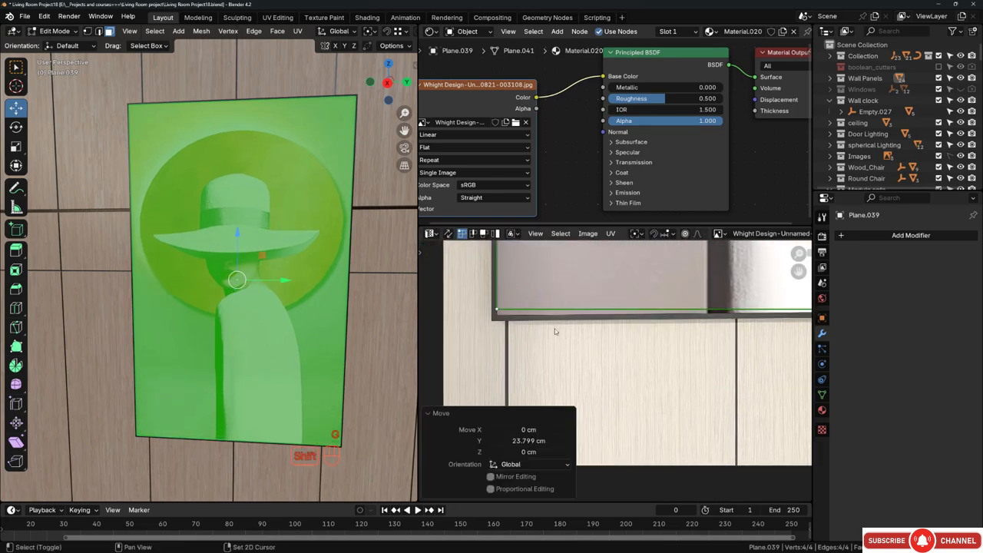
pyautogui.scroll(4, 489, 320)
pyautogui.press('g')
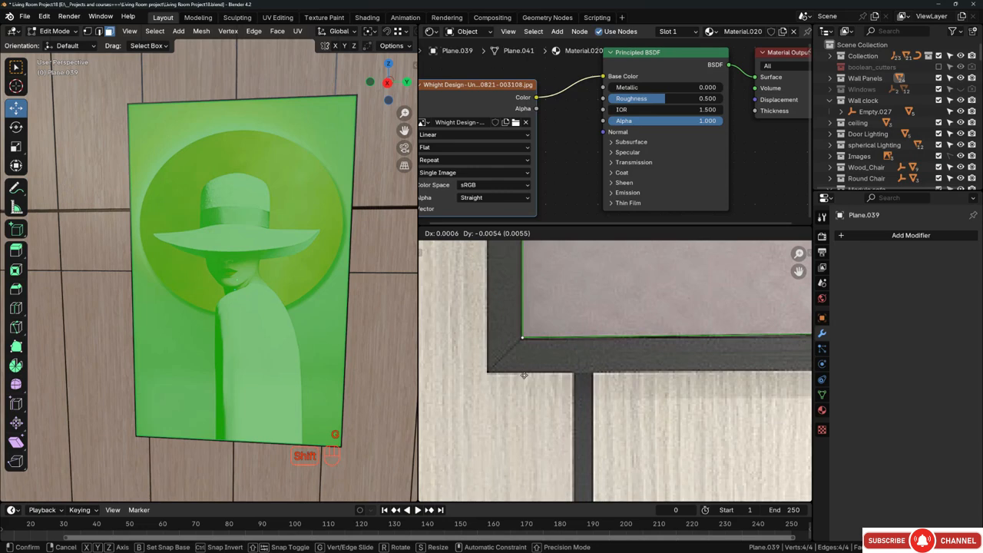
pyautogui.click(523, 373)
# - Fine-tune the bottom-right UV corner so it sits just inside the artwork's dark frame
pyautogui.scroll(-8, 523, 353)
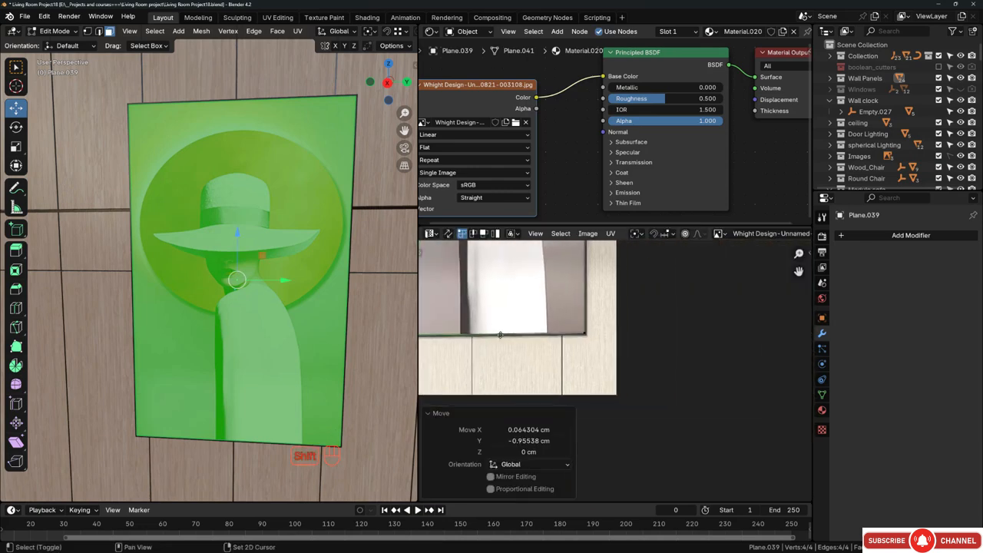
pyautogui.scroll(8, 546, 342)
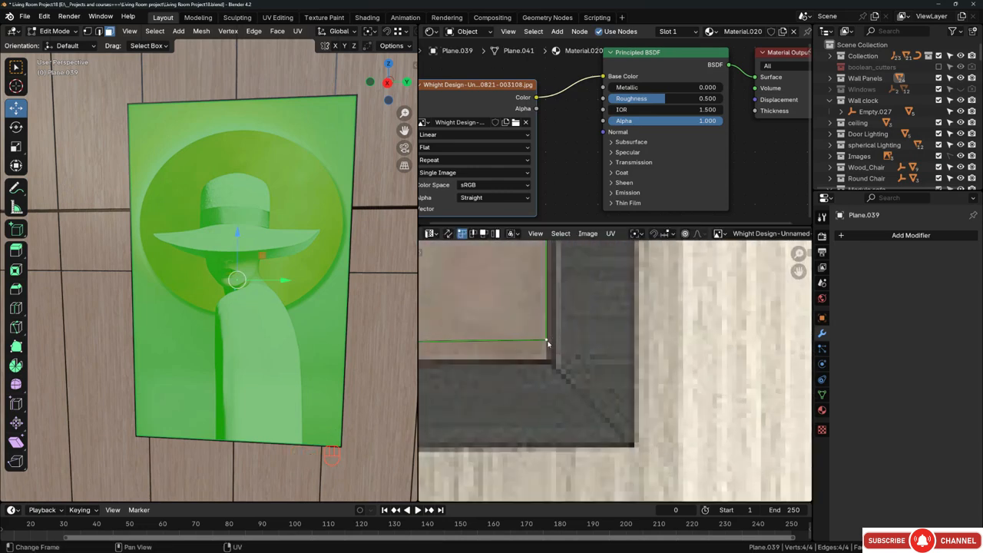
pyautogui.press('g')
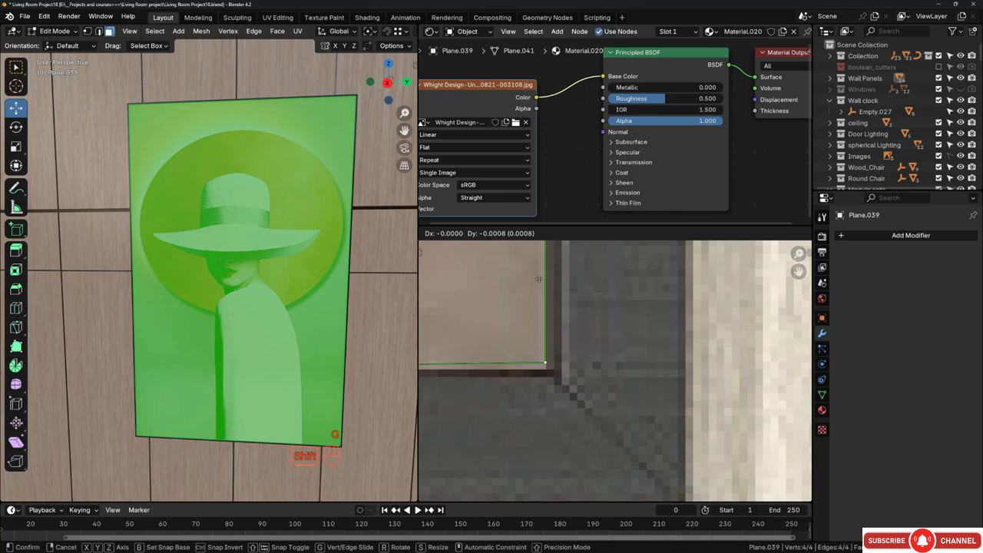
pyautogui.keyDown('shift'); pyautogui.click(537, 314); pyautogui.keyUp('shift')
pyautogui.press('g')
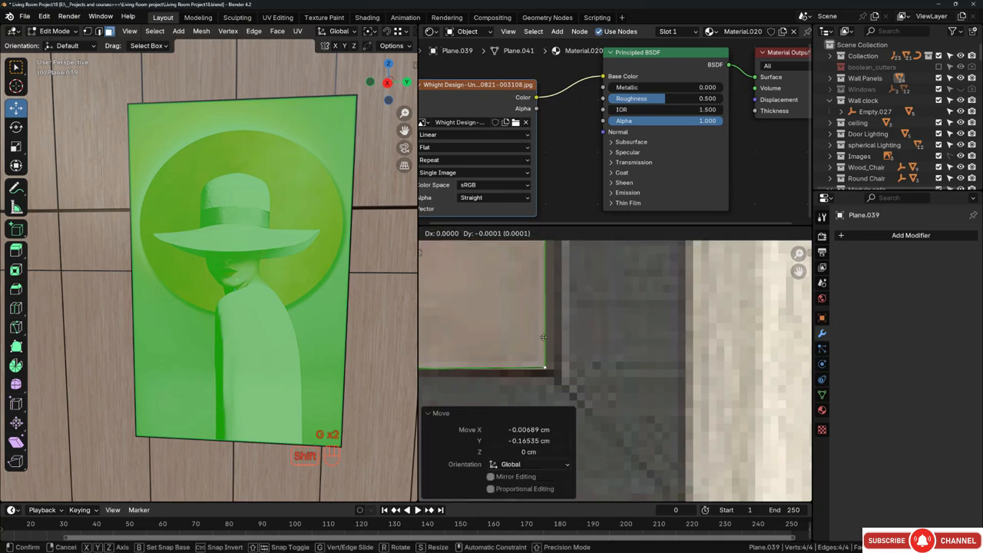
pyautogui.keyDown('shift'); pyautogui.click(559, 352); pyautogui.keyUp('shift')
pyautogui.scroll(-10, 643, 367)
# - Return to Object Mode, deselect the picture plane and enlarge the shader editor again
pyautogui.press('Tab')
pyautogui.moveTo(295, 247); pyautogui.dragTo(269, 221, button='middle')
pyautogui.hotkey('alt', 'a')
pyautogui.scroll(-2, 274, 221)
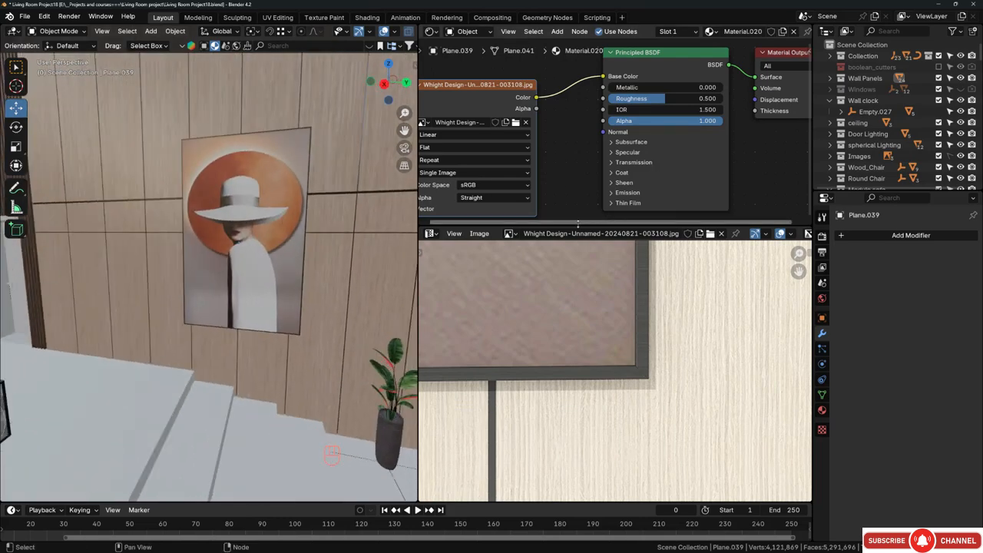
pyautogui.moveTo(578, 223); pyautogui.dragTo(577, 419)
# - Set the picture material's roughness to 0.660 and lower its specular IOR Level to 0.358
pyautogui.scroll(2, 693, 202)
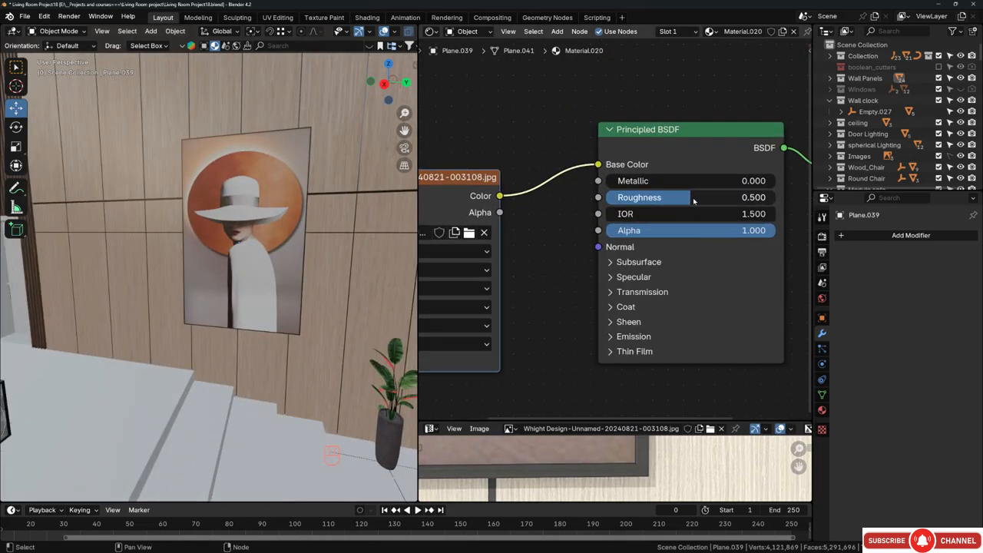
pyautogui.moveTo(694, 201); pyautogui.dragTo(730, 201)
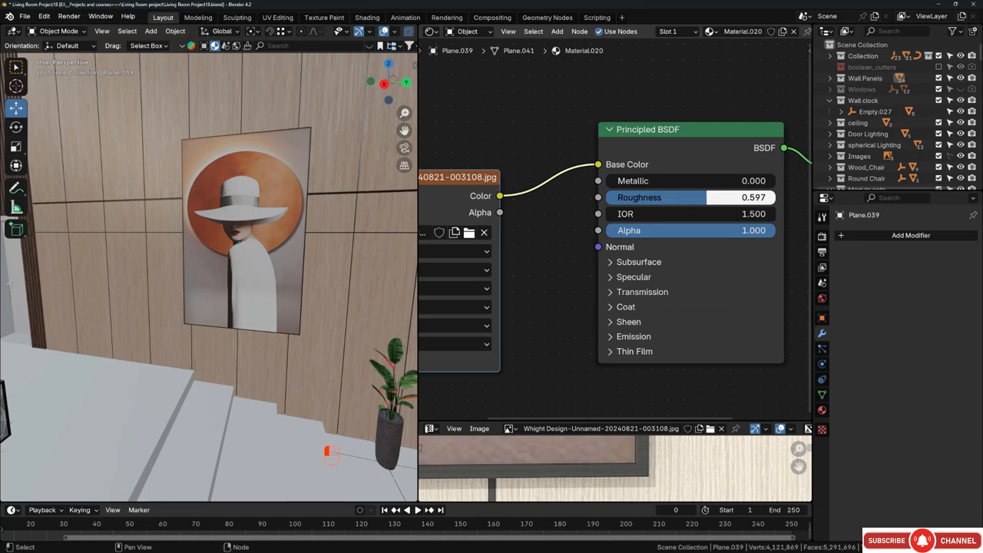
pyautogui.click(622, 278)
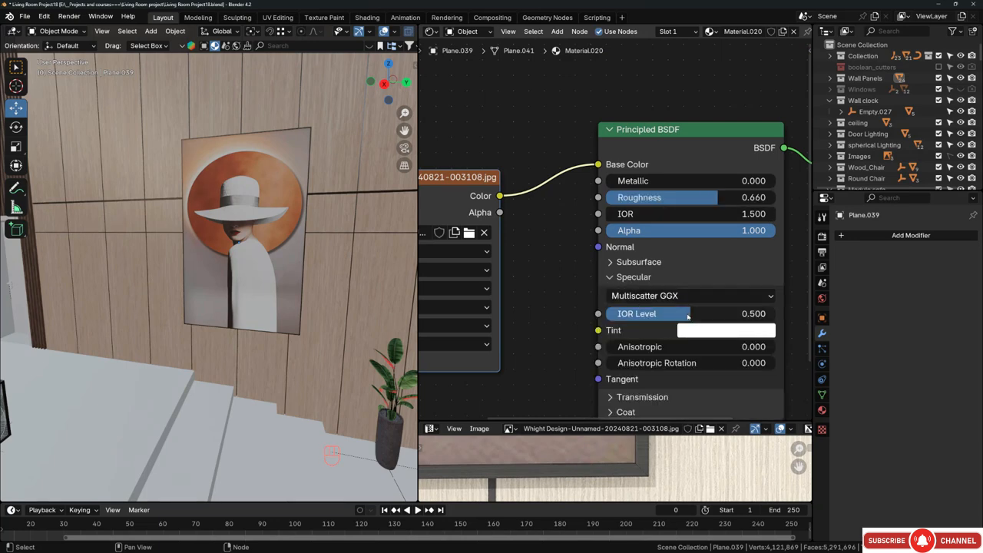
pyautogui.moveTo(688, 316); pyautogui.dragTo(686, 315)
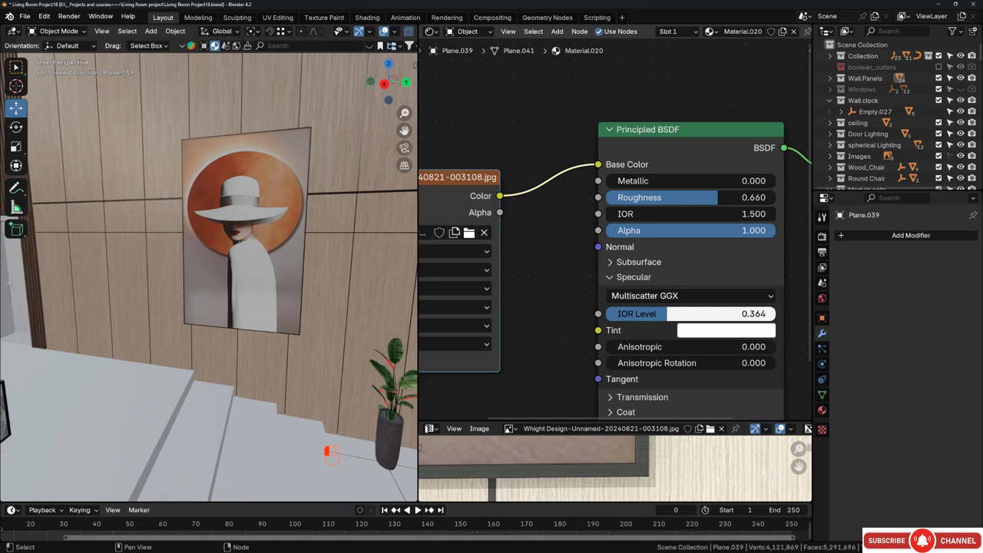
# - Select the row of picture frames on the blank white wall and check their mesh in Edit Mode
pyautogui.moveTo(303, 198)
pyautogui.mouseDown(button='middle')
pyautogui.moveTo(384, 208)
pyautogui.moveTo(270, 229)
pyautogui.mouseUp(button='middle')
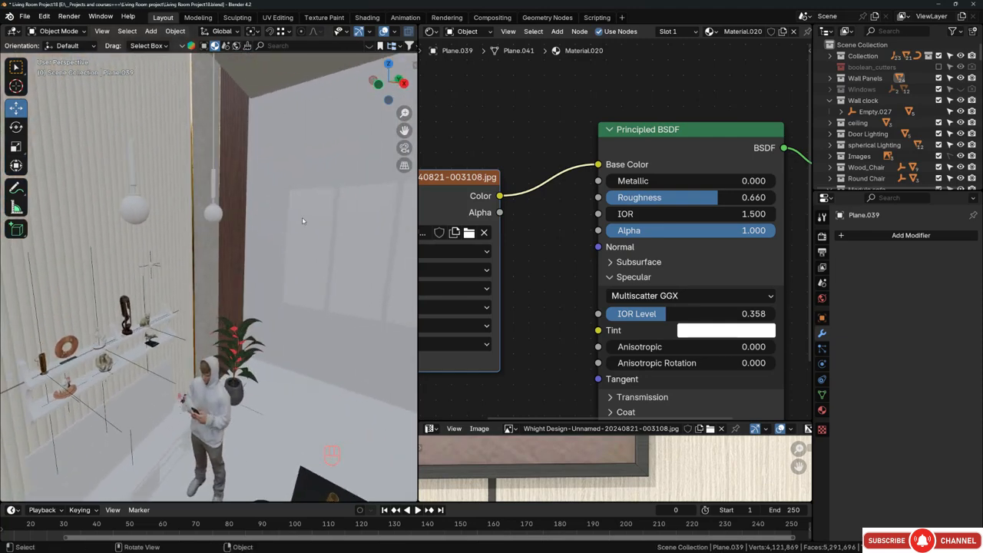
pyautogui.click(313, 215)
pyautogui.scroll(8, 336, 194)
pyautogui.scroll(3, 334, 193)
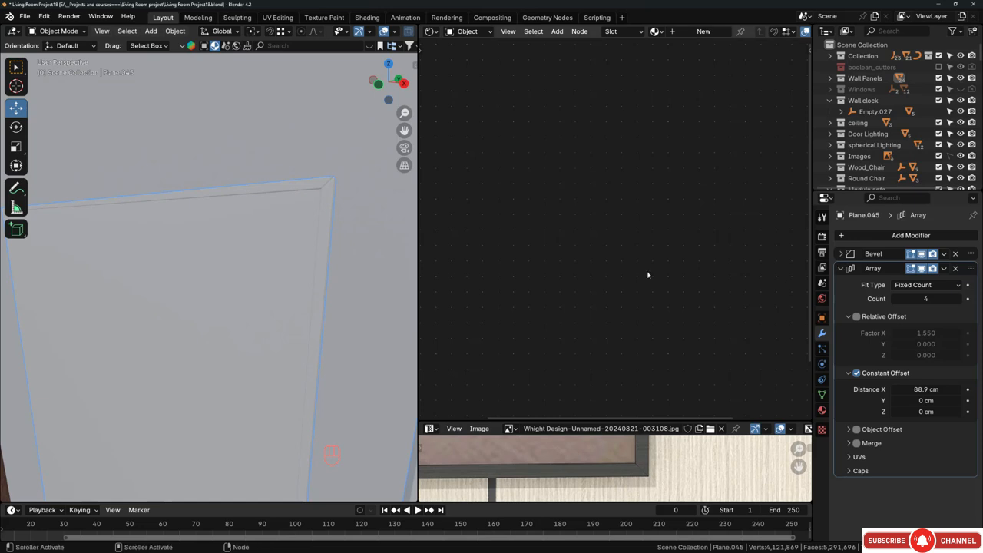
pyautogui.scroll(-2, 308, 203)
pyautogui.hotkey('alt', 'a')
pyautogui.moveTo(308, 203); pyautogui.dragTo(285, 241, button='middle')
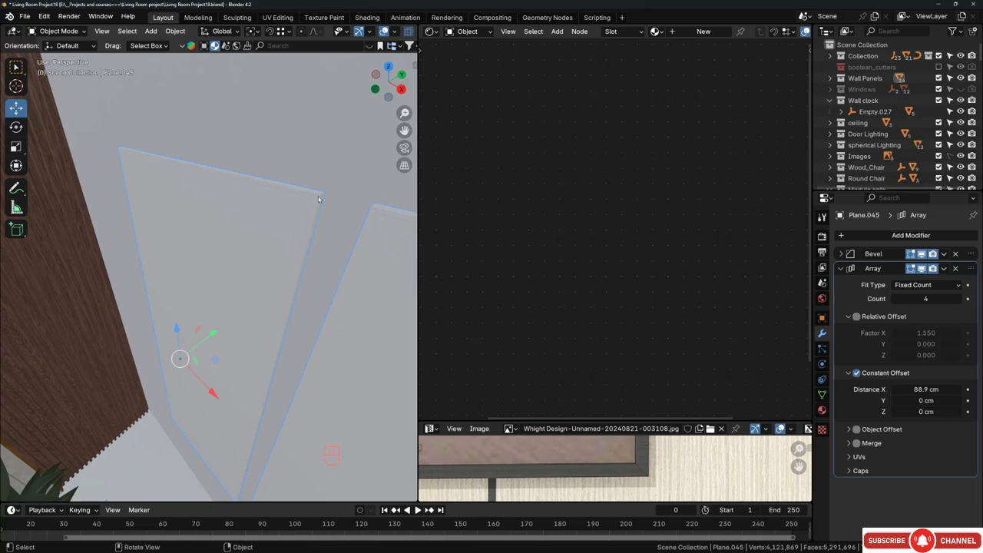
pyautogui.press('Tab')
pyautogui.press('a')
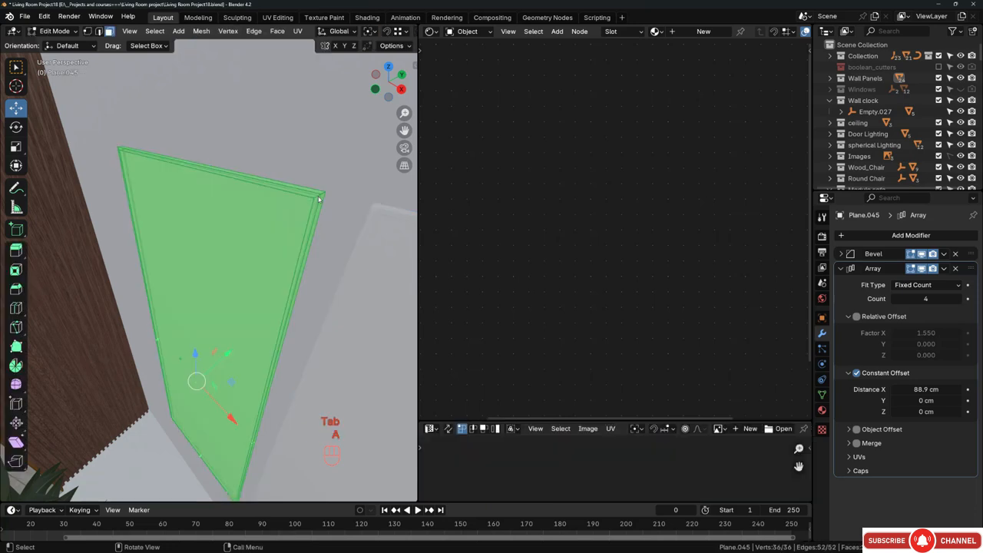
pyautogui.press('Tab')
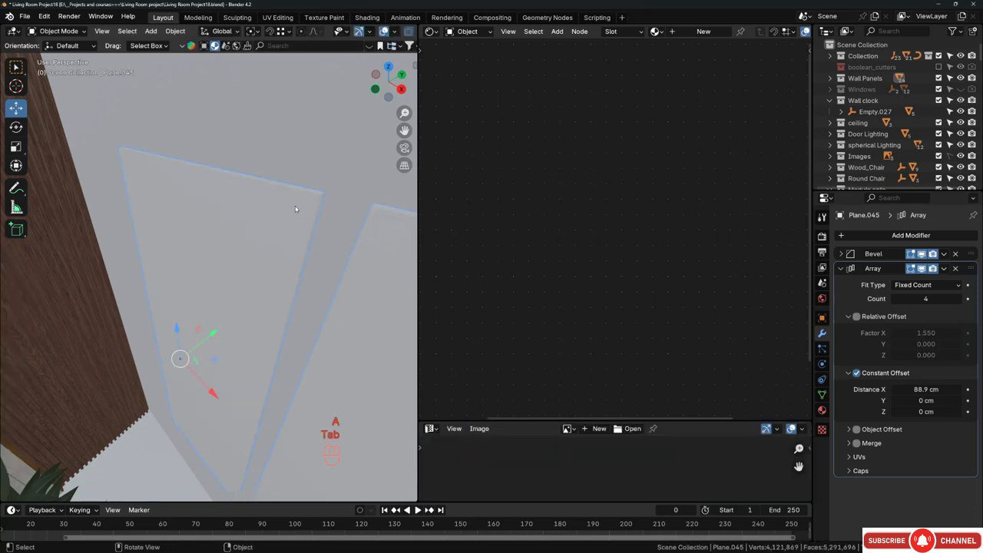
# - Apply the Array modifier of the picture frames, keeping the Bevel modifier live
pyautogui.moveTo(295, 209); pyautogui.dragTo(275, 175, button='middle')
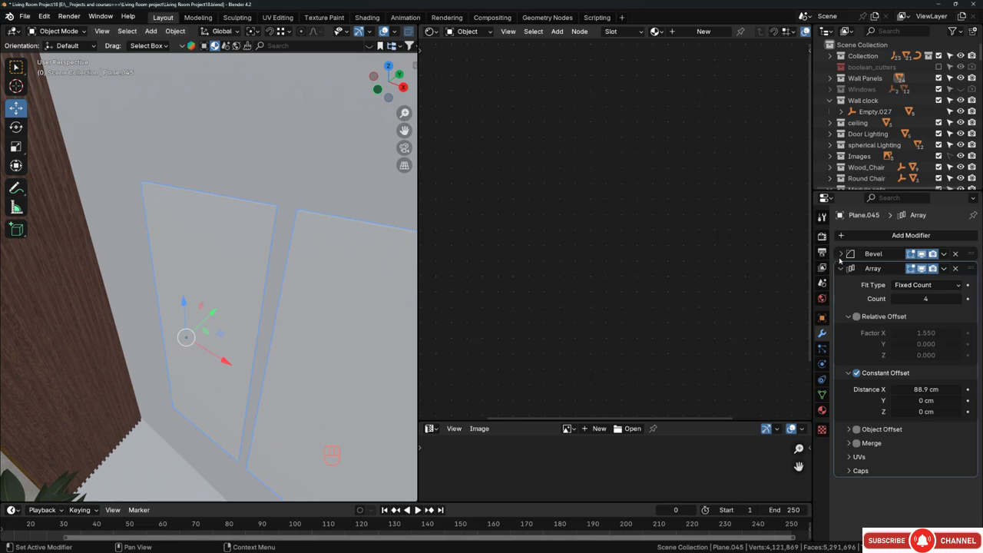
pyautogui.click(841, 255)
pyautogui.click(841, 256)
pyautogui.press('ctrl')
pyautogui.hotkey('ctrl', 'a')
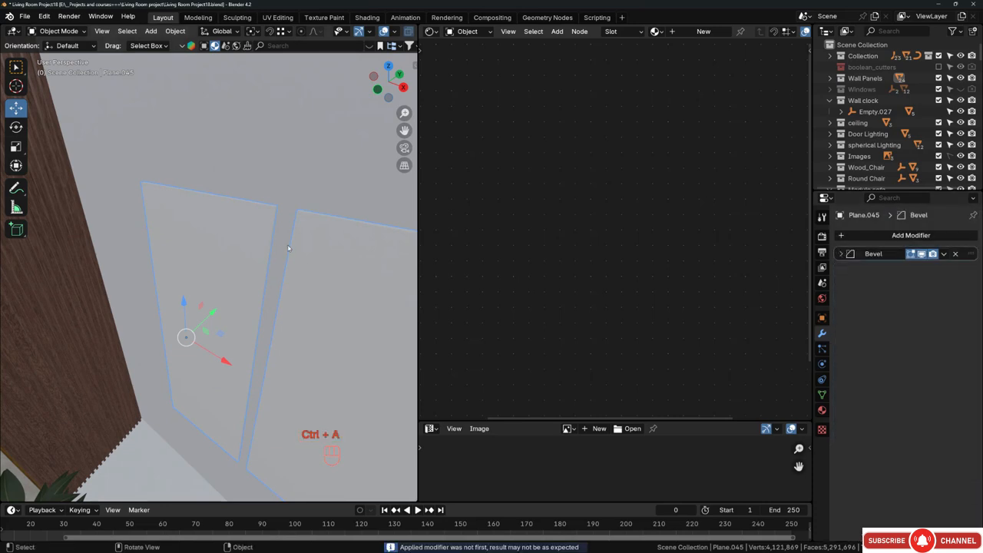
# - Select the large inner faces of all four picture frames and separate them by selection into their own object
pyautogui.scroll(2, 265, 224)
pyautogui.press('Tab')
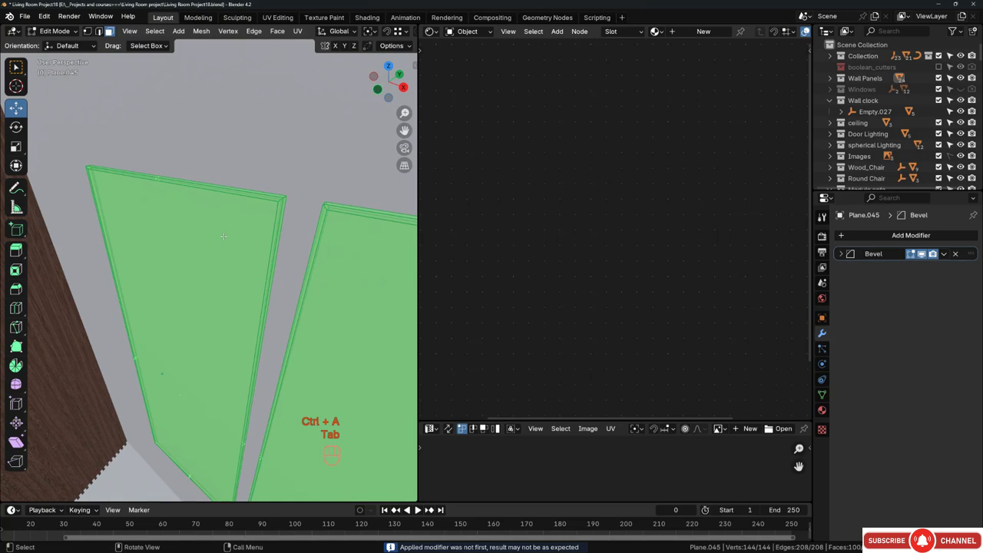
pyautogui.press('3')
pyautogui.click(223, 236)
pyautogui.scroll(-2, 202, 307)
pyautogui.moveTo(195, 343); pyautogui.dragTo(204, 344, button='middle')
pyautogui.hotkey('alt', 'z')
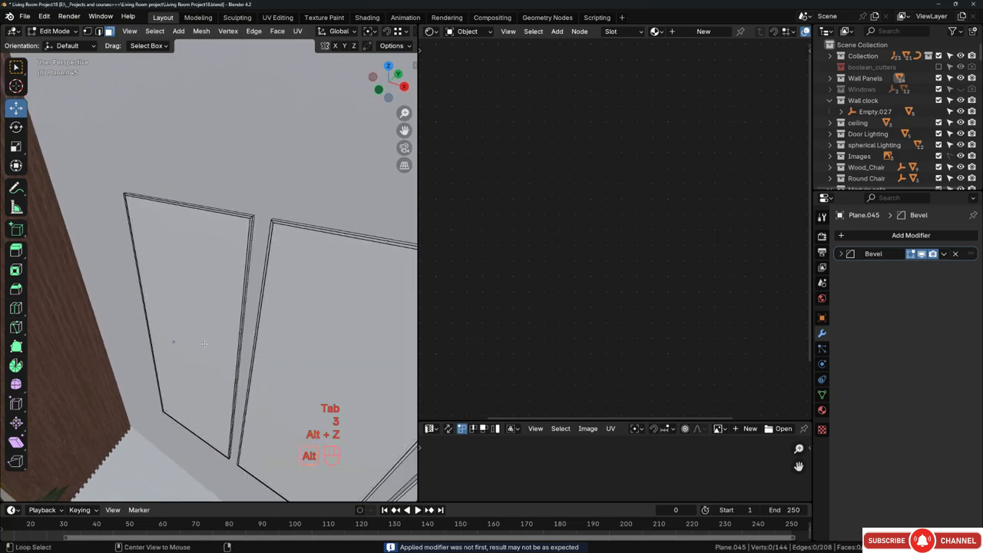
pyautogui.click(204, 343)
pyautogui.keyDown('shift'); pyautogui.click(286, 369); pyautogui.keyUp('shift')
pyautogui.moveTo(286, 369); pyautogui.dragTo(237, 251, button='middle')
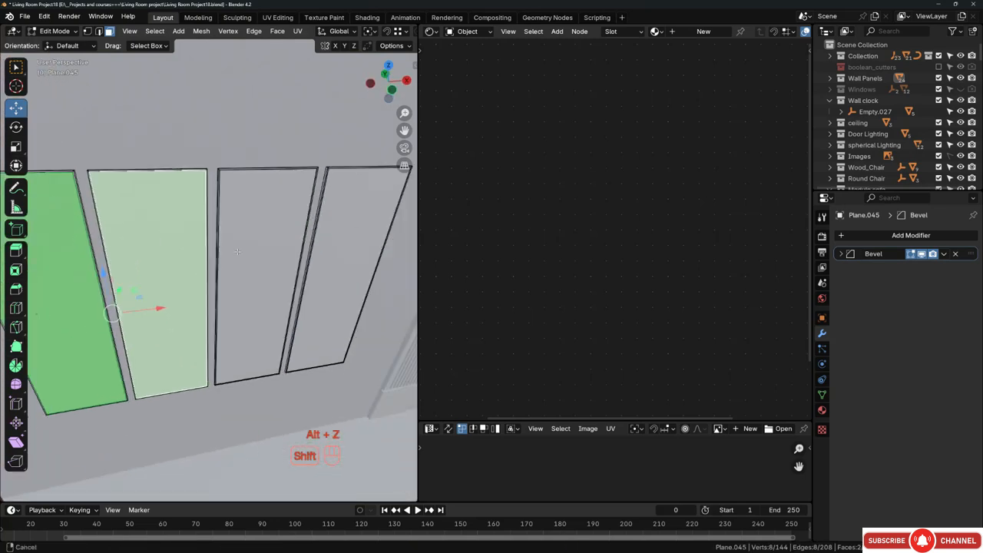
pyautogui.keyDown('shift'); pyautogui.click(237, 252); pyautogui.keyUp('shift')
pyautogui.keyDown('shift'); pyautogui.click(340, 230); pyautogui.keyUp('shift')
pyautogui.press('p')
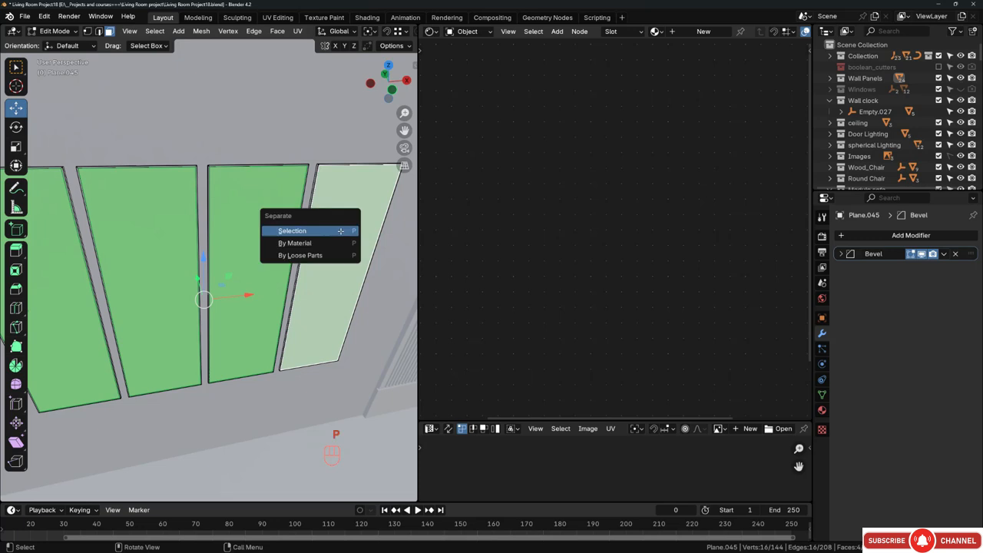
pyautogui.click(340, 229)
# - Unwrap all of the remaining frame borders with Smart UV Project at a 66° angle limit and return to Object Mode
pyautogui.moveTo(340, 229); pyautogui.dragTo(238, 216, button='middle')
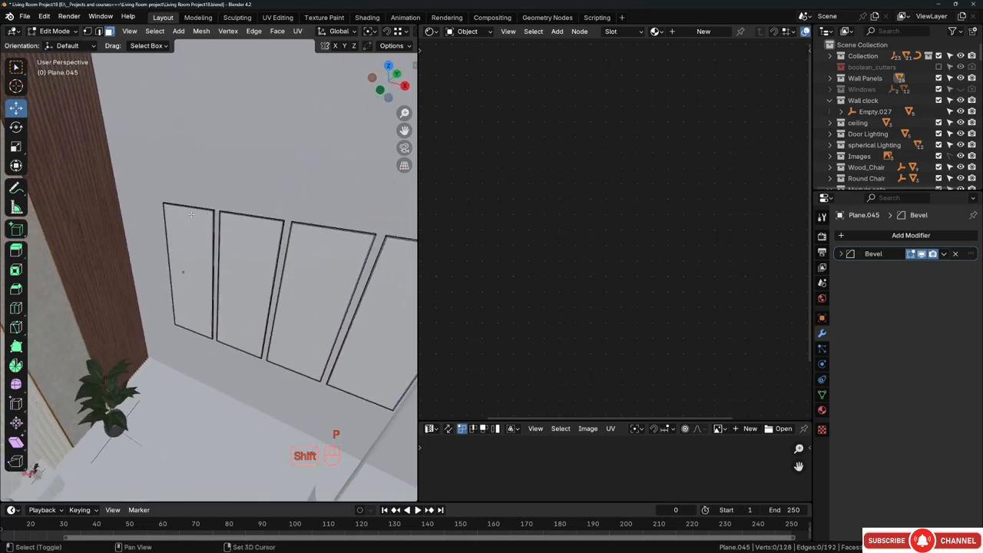
pyautogui.scroll(6, 270, 216)
pyautogui.press('Tab')
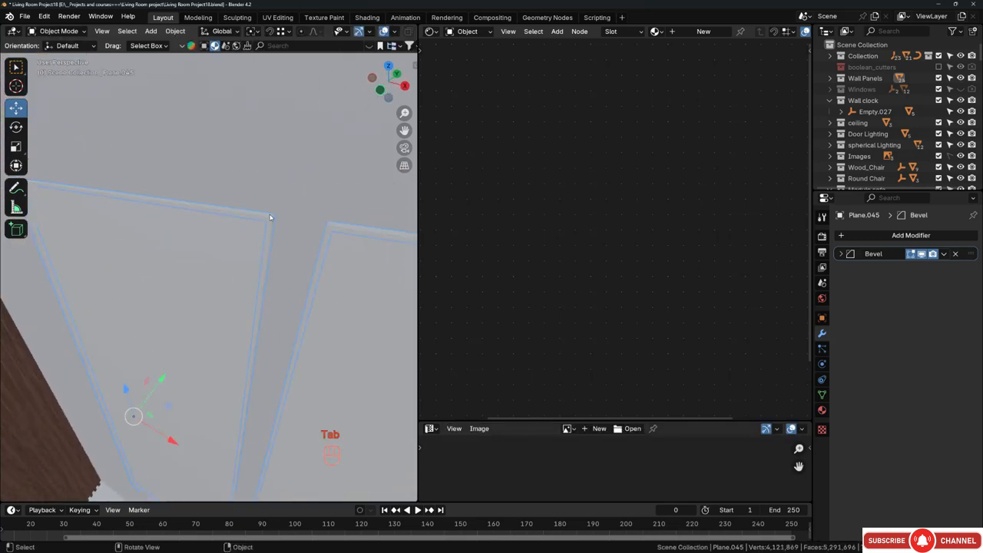
pyautogui.press('Tab')
pyautogui.press('a')
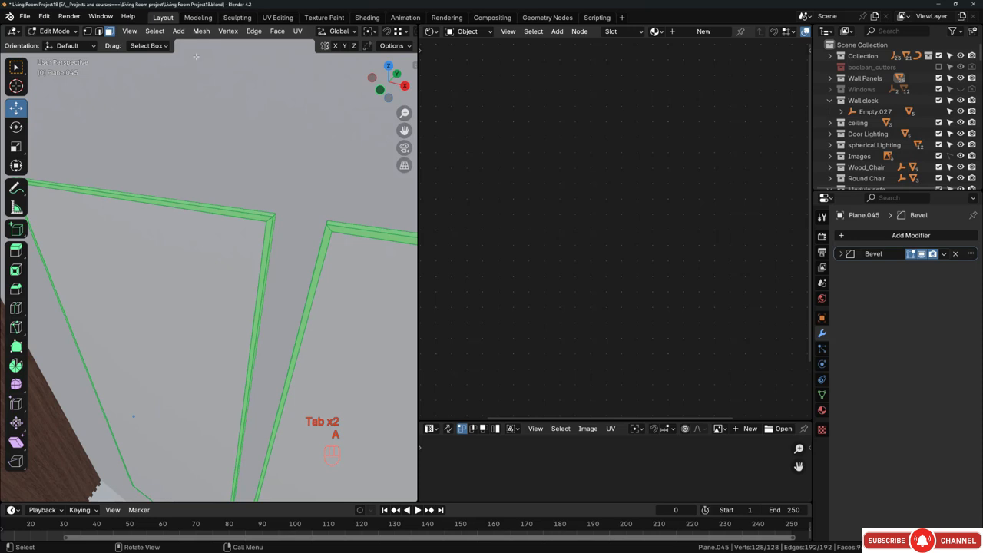
pyautogui.click(300, 32)
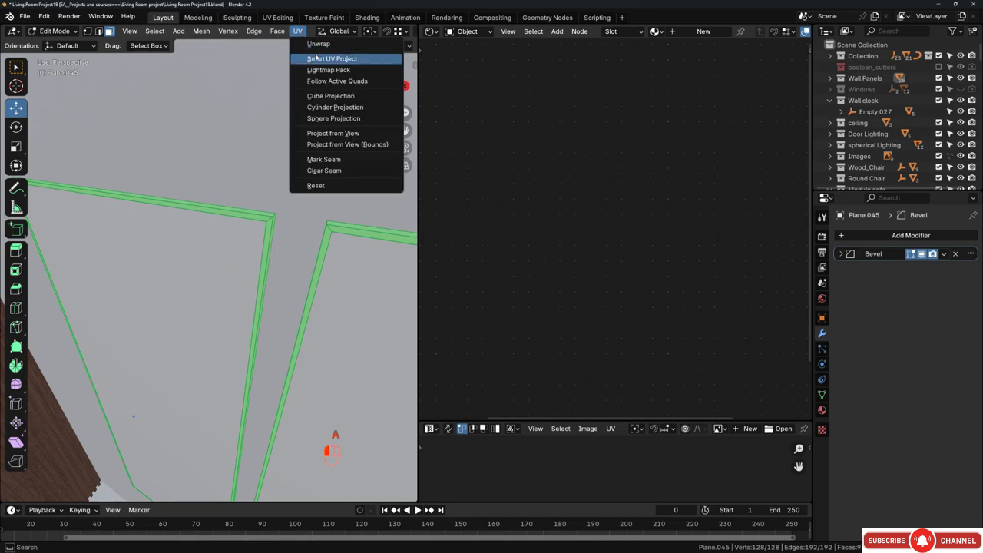
pyautogui.click(324, 59)
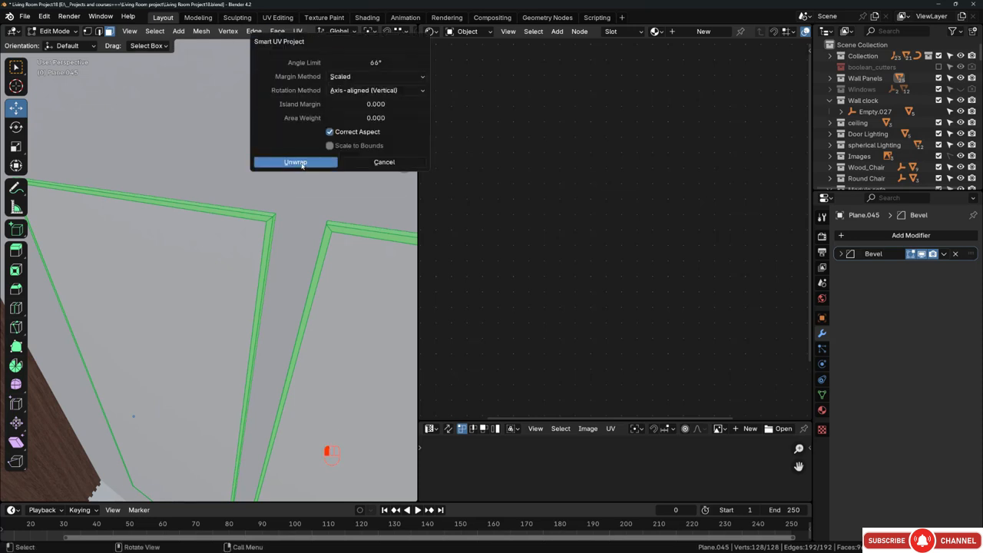
pyautogui.click(295, 162)
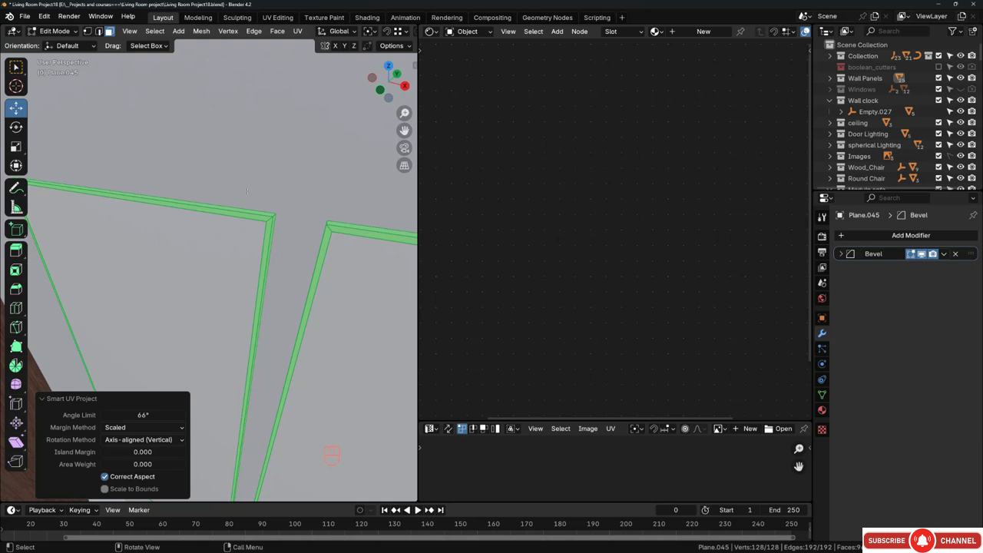
pyautogui.moveTo(246, 190); pyautogui.dragTo(278, 212, button='middle')
pyautogui.scroll(6, 278, 213)
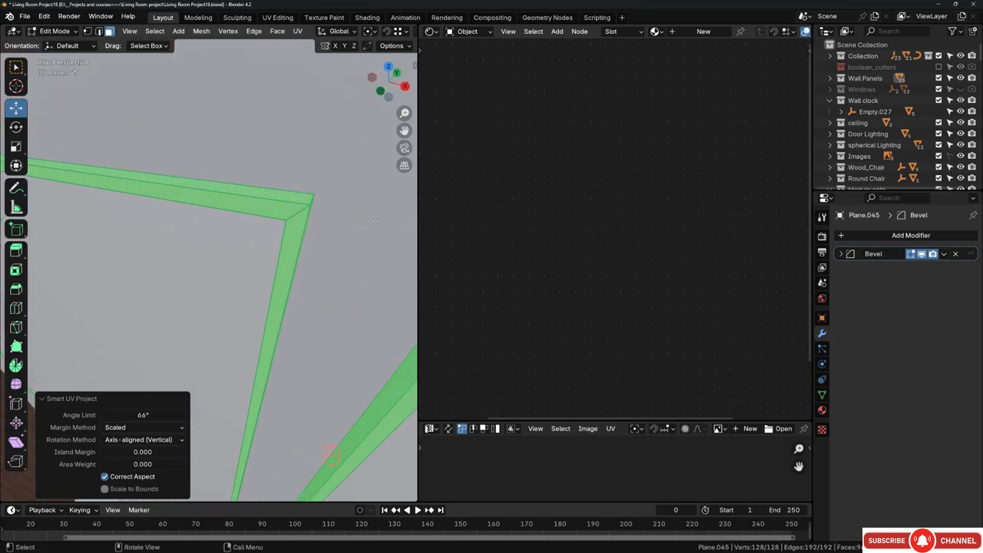
pyautogui.press('Tab')
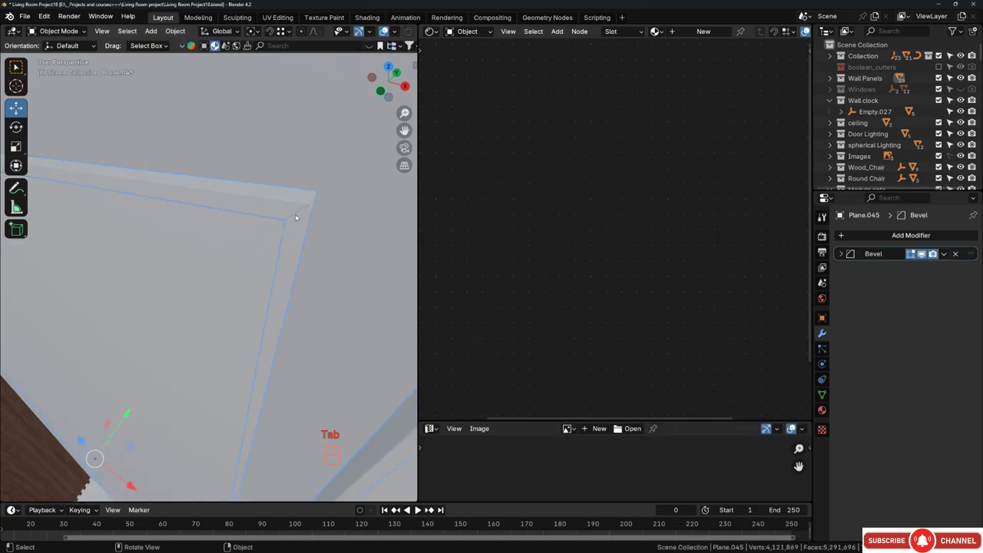
# - Assign the existing Wood_Dark.004 material to the picture frame borders
pyautogui.click(822, 411)
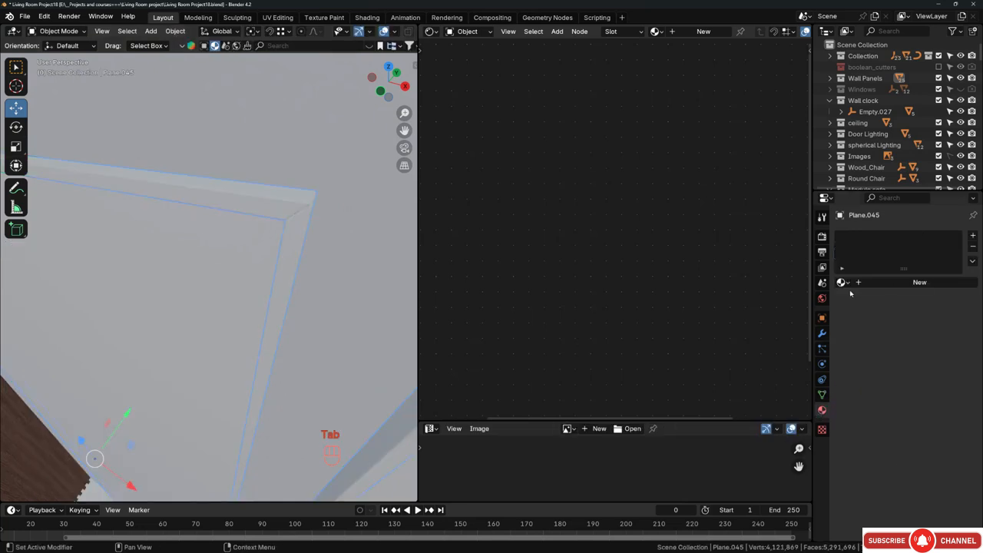
pyautogui.click(842, 282)
pyautogui.write('dark')
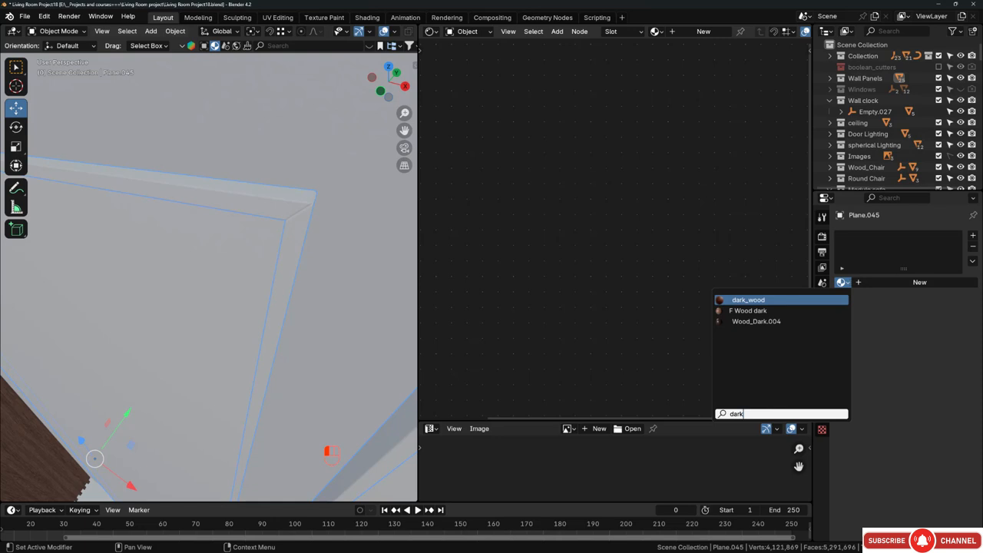
pyautogui.press('Down')
pyautogui.press('Down')
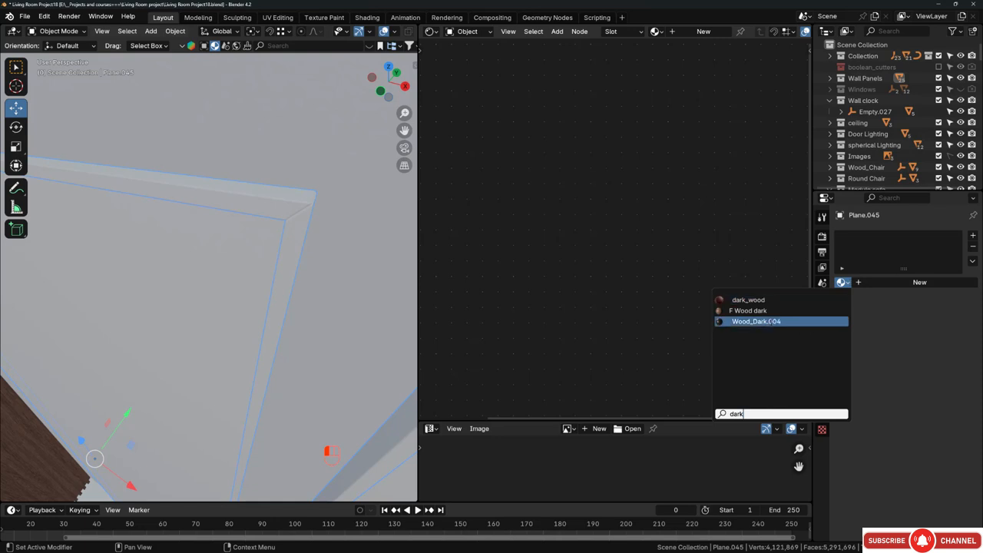
pyautogui.click(772, 321)
pyautogui.moveTo(230, 175); pyautogui.dragTo(291, 223, button='middle')
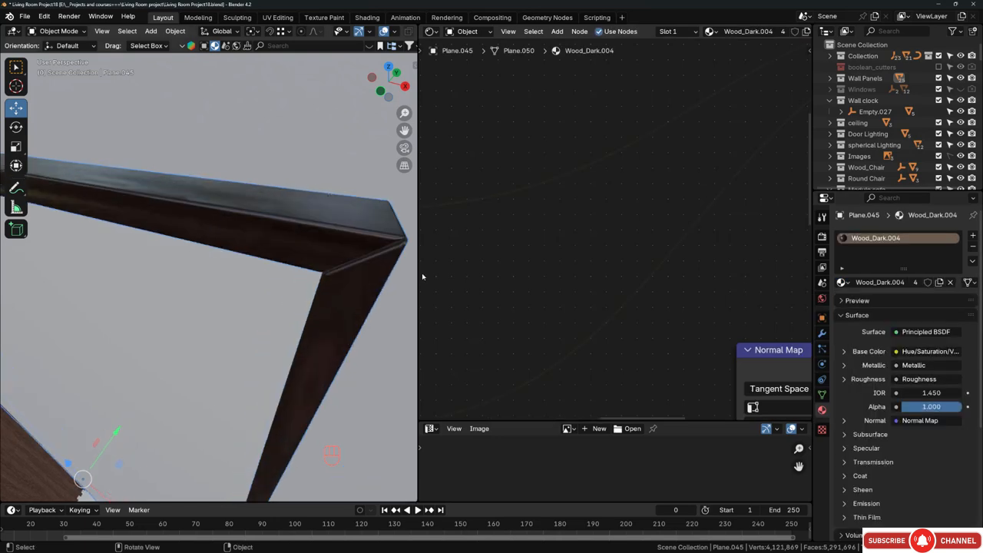
# - Enlarge the UV editor, scale all the frame border UVs up about 3.6 times, rescale them once more and return to Object Mode
pyautogui.moveTo(535, 426); pyautogui.dragTo(470, 212)
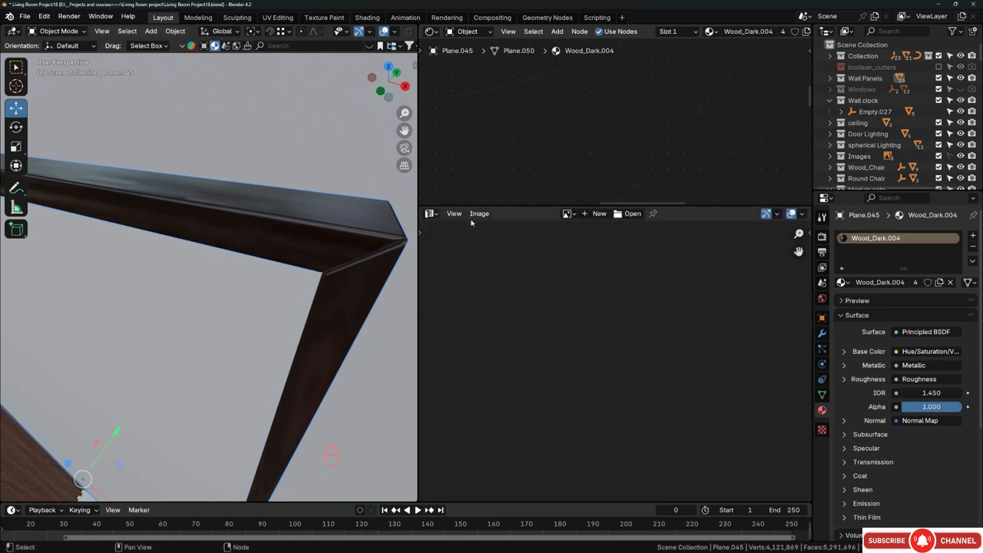
pyautogui.scroll(-2, 308, 237)
pyautogui.moveTo(328, 250); pyautogui.dragTo(344, 201, button='middle')
pyautogui.press('Tab')
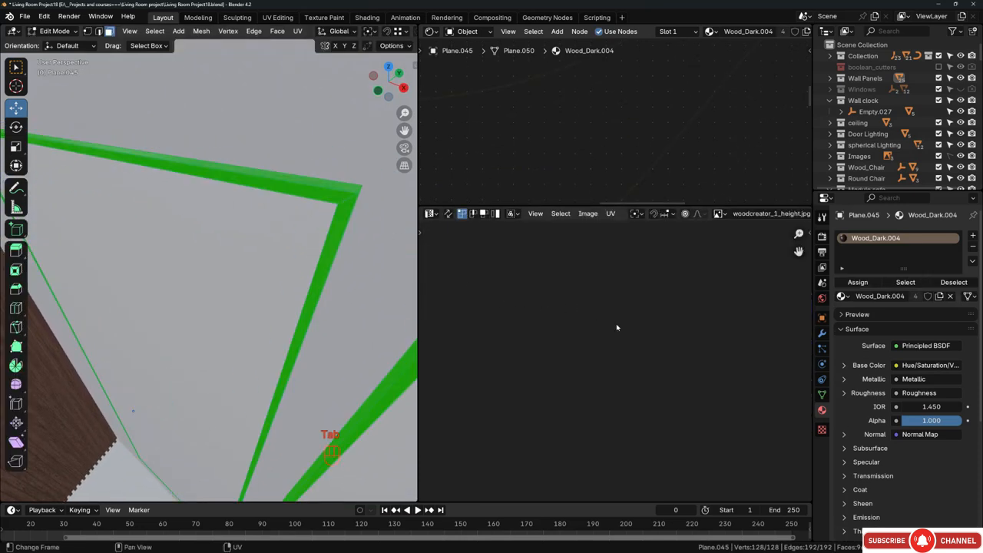
pyautogui.press('a')
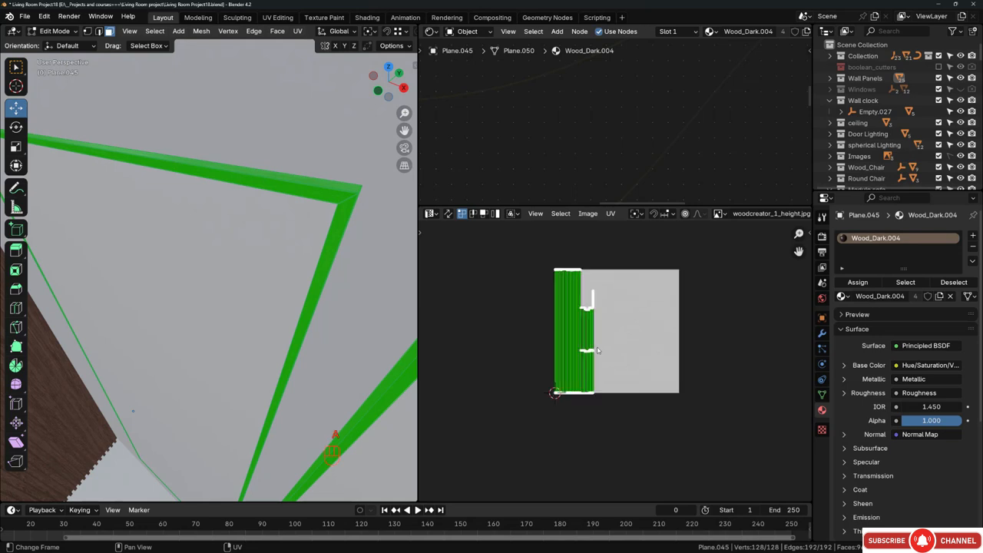
pyautogui.press('s')
pyautogui.click(487, 274)
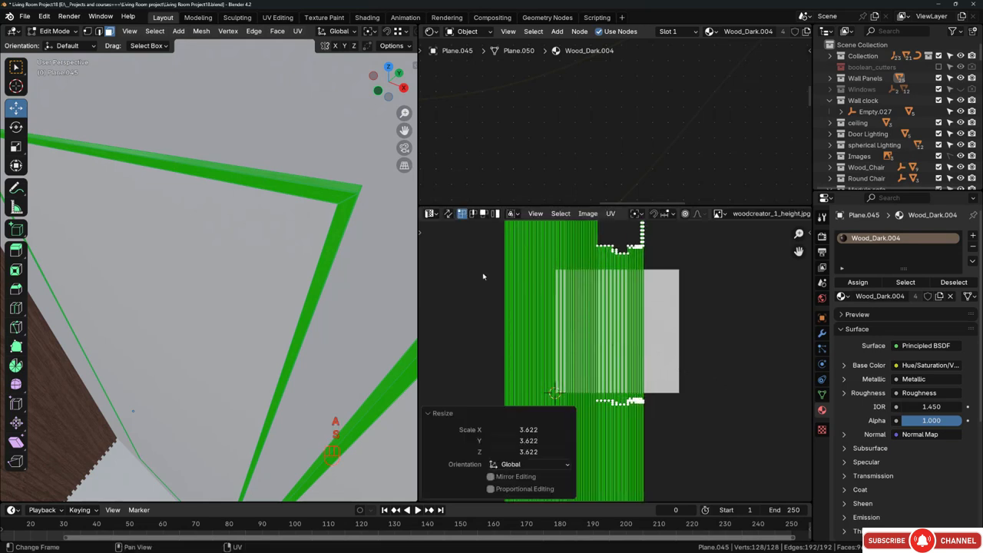
pyautogui.moveTo(353, 197); pyautogui.dragTo(343, 194, button='middle')
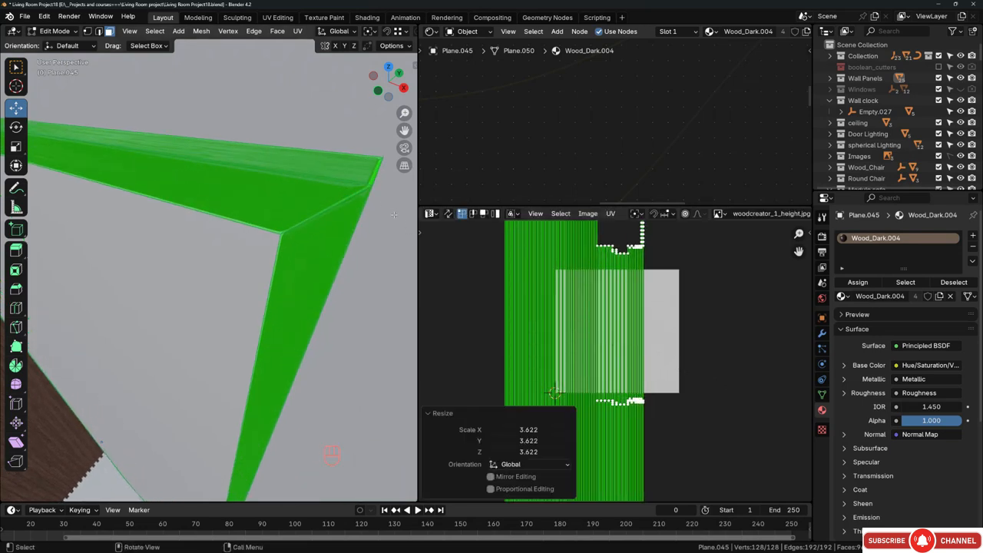
pyautogui.press('s')
pyautogui.click(686, 329)
pyautogui.press('Tab')
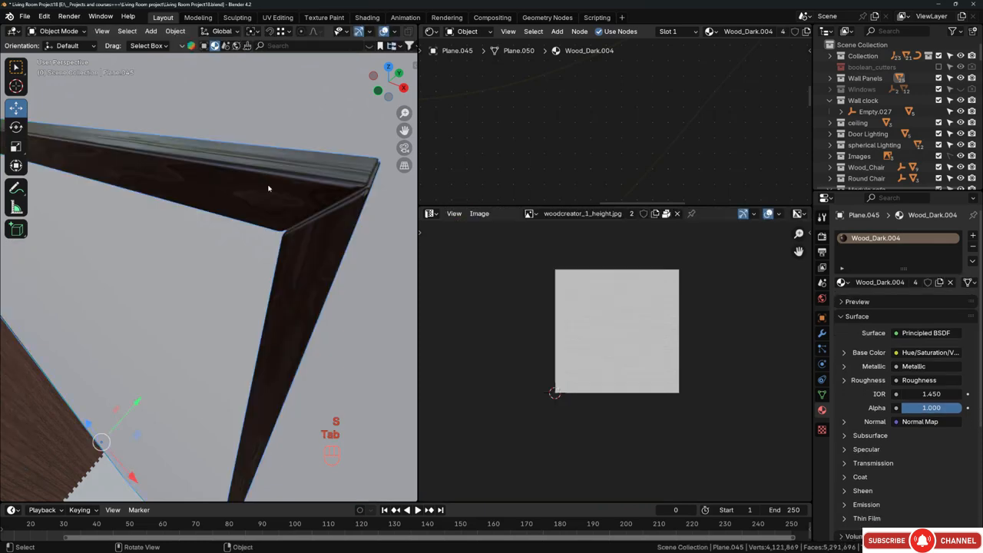
# - Select the separated inner panels object, unwrap all four of its faces with the Conformal method and return to Object Mode
pyautogui.hotkey('alt', 'a')
pyautogui.moveTo(309, 201); pyautogui.dragTo(270, 232, button='middle')
pyautogui.scroll(-2, 267, 237)
pyautogui.click(207, 235)
pyautogui.scroll(-2, 184, 223)
pyautogui.moveTo(185, 223); pyautogui.dragTo(253, 215, button='middle')
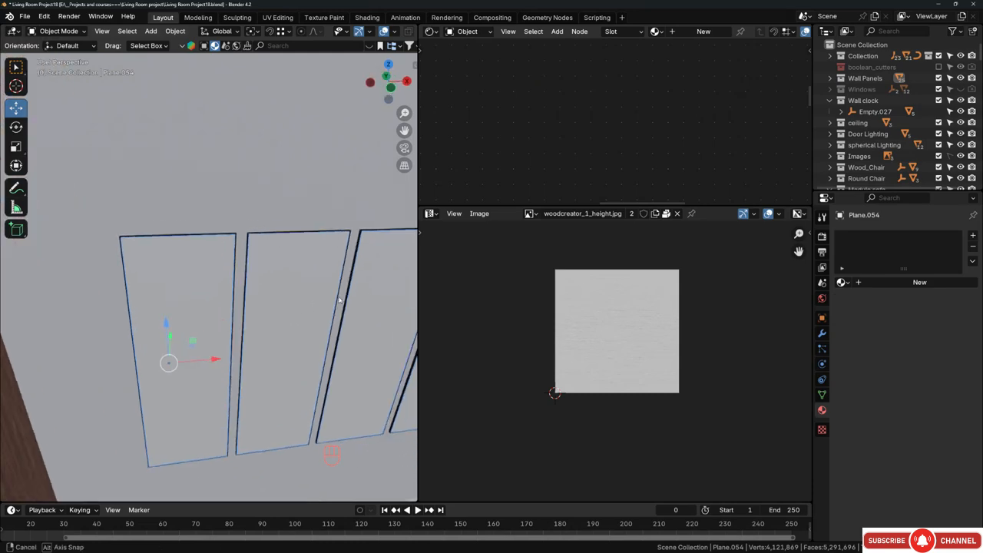
pyautogui.keyDown('shift'); pyautogui.moveTo(369, 293); pyautogui.dragTo(319, 244, button='middle'); pyautogui.keyUp('shift')
pyautogui.press('Tab')
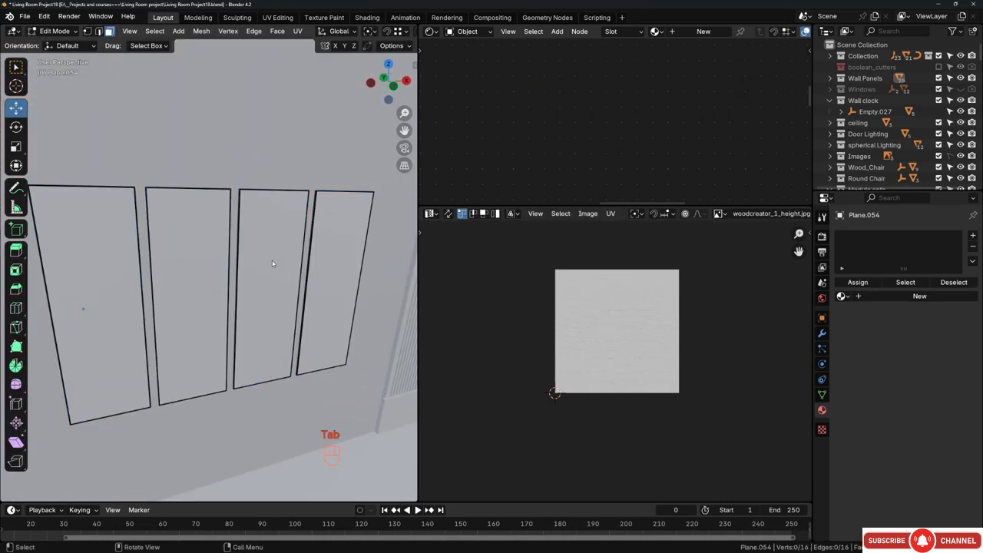
pyautogui.press('a')
pyautogui.scroll(5, 624, 333)
pyautogui.moveTo(580, 340); pyautogui.dragTo(614, 348, button='middle')
pyautogui.press('a')
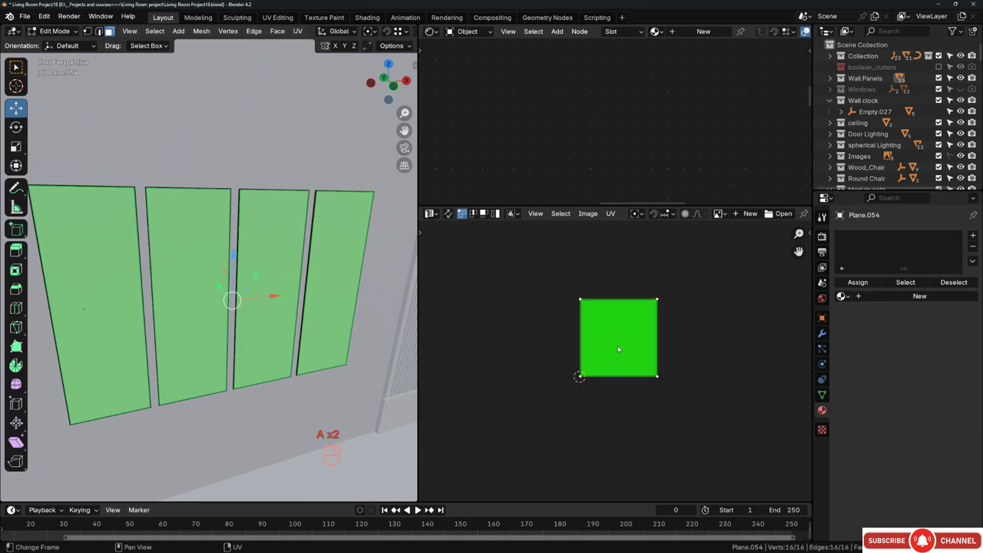
pyautogui.press('u')
pyautogui.press('u')
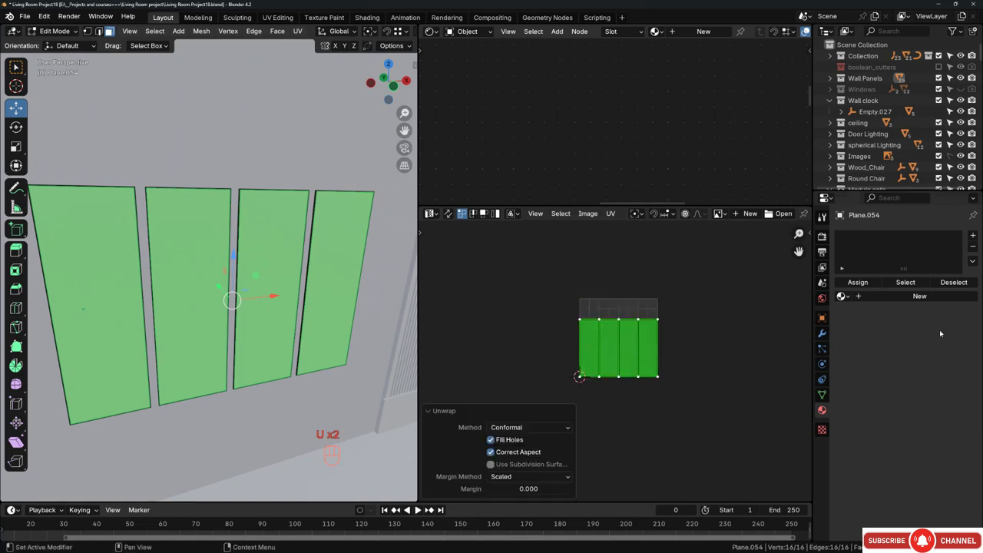
pyautogui.press('Tab')
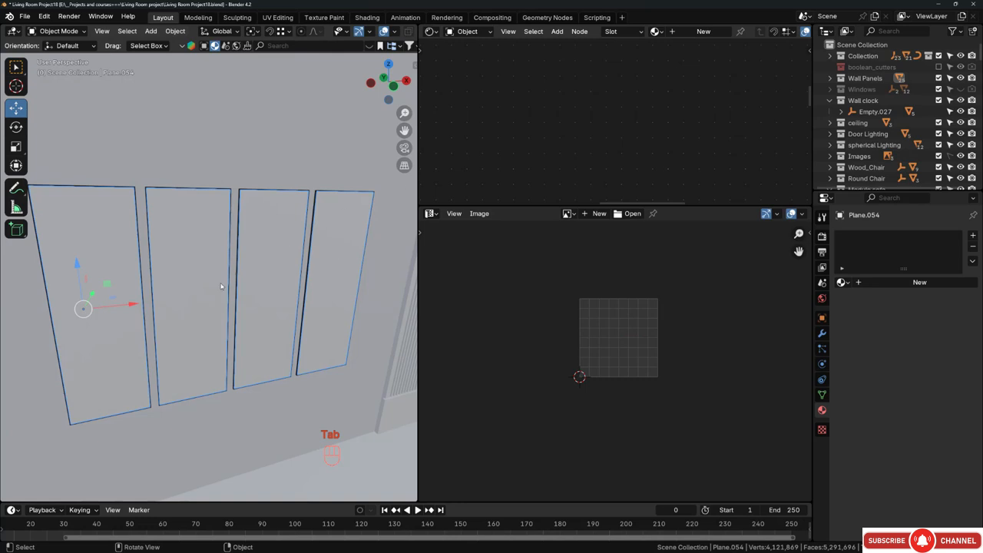
# - Cancel the trial move of the inner panels and create a new material for them
pyautogui.hotkey('shift', 'd')
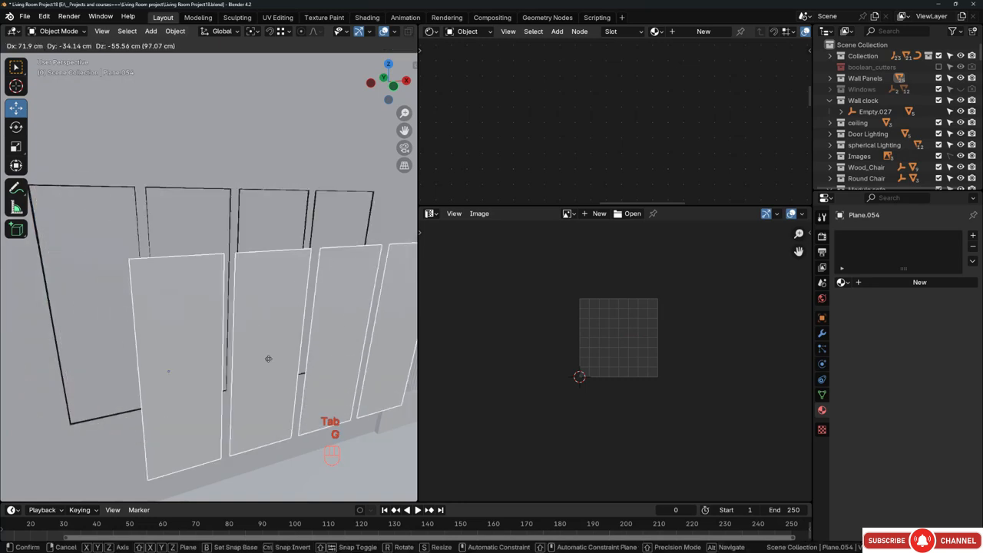
pyautogui.rightClick(251, 315)
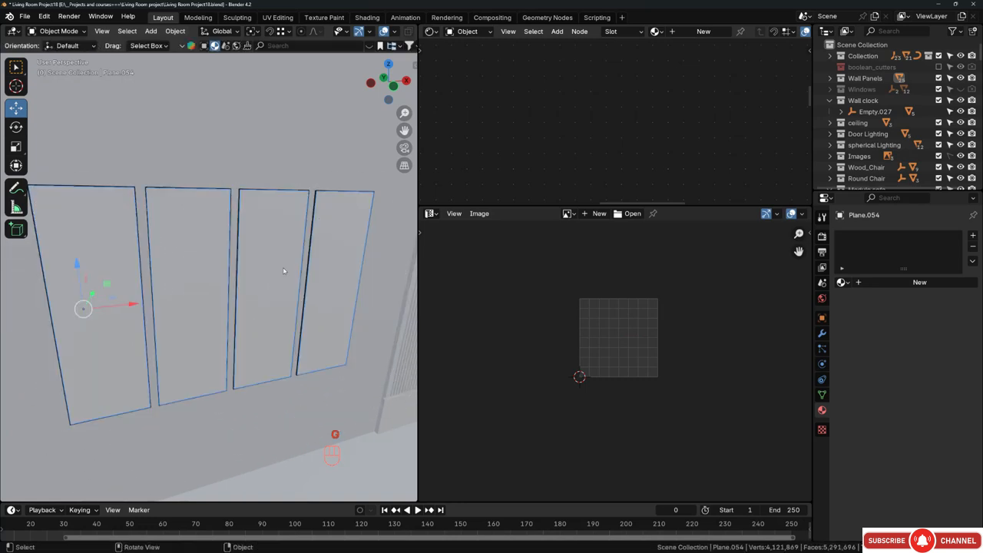
pyautogui.click(705, 32)
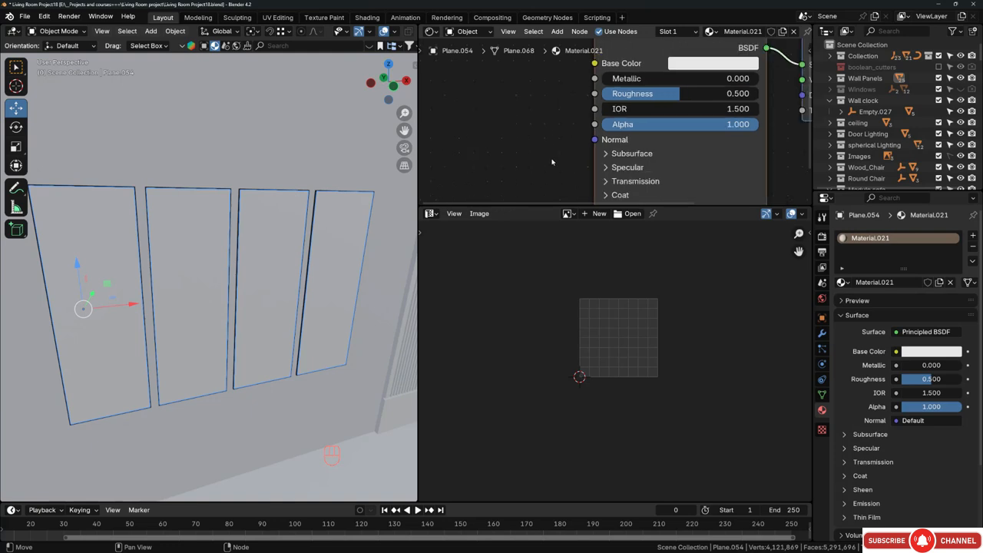
pyautogui.scroll(-2, 555, 146)
pyautogui.moveTo(547, 153); pyautogui.dragTo(556, 140, button='middle')
# - Switch to File Explorer and view the four-panel landscape image Whight Design-Unnamed-20240821-003149.jpg, closing the viewer when done
pyautogui.hotkey('alt', 'Tab')
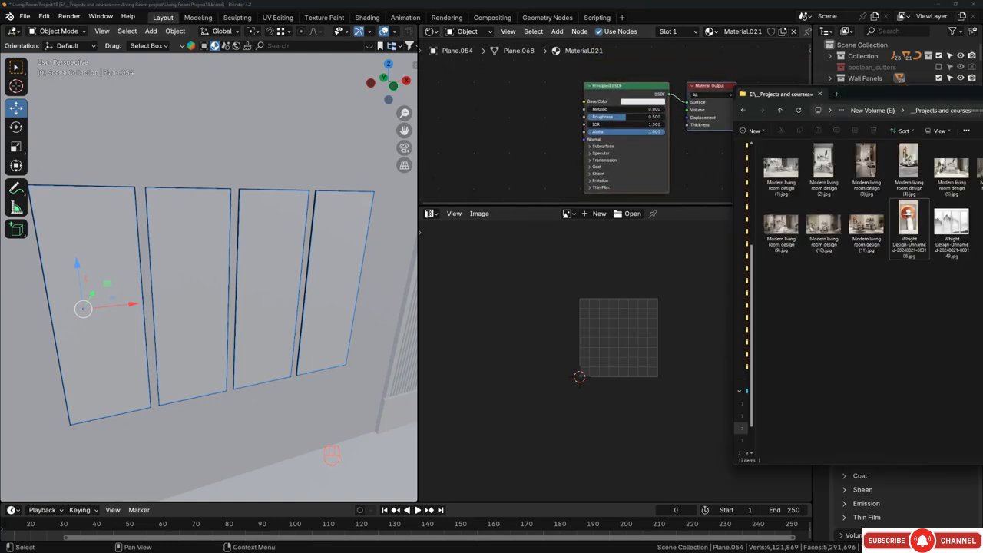
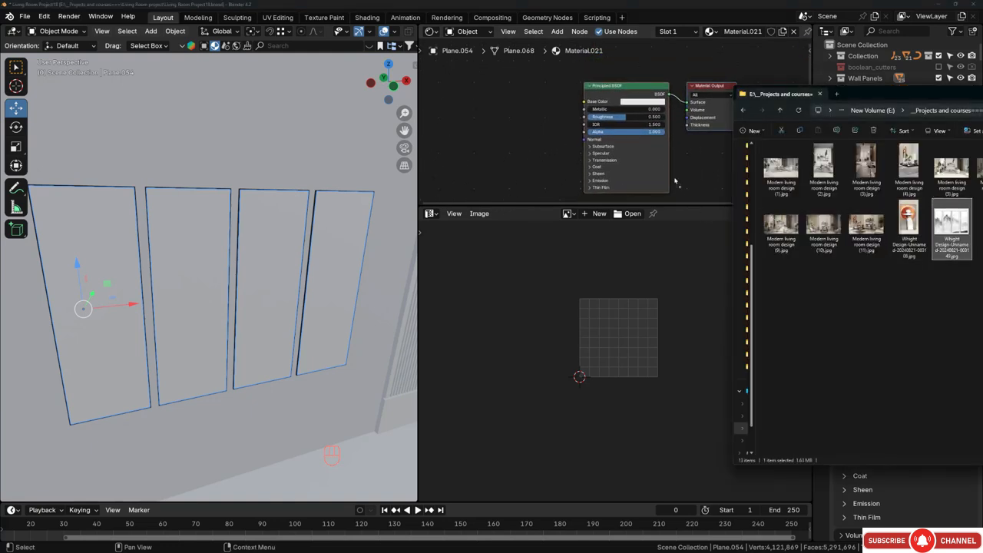
pyautogui.click(951, 224)
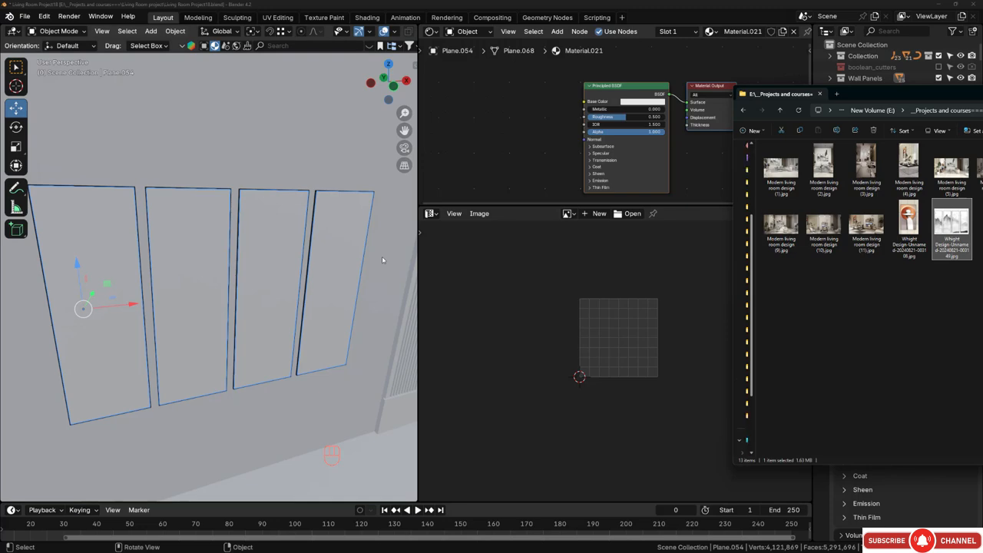
pyautogui.press('Return')
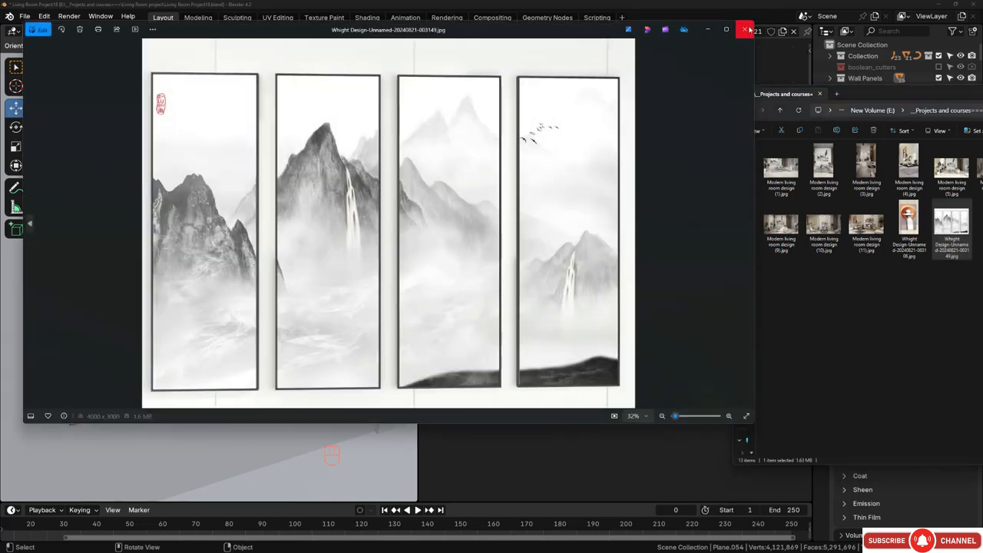
pyautogui.click(749, 29)
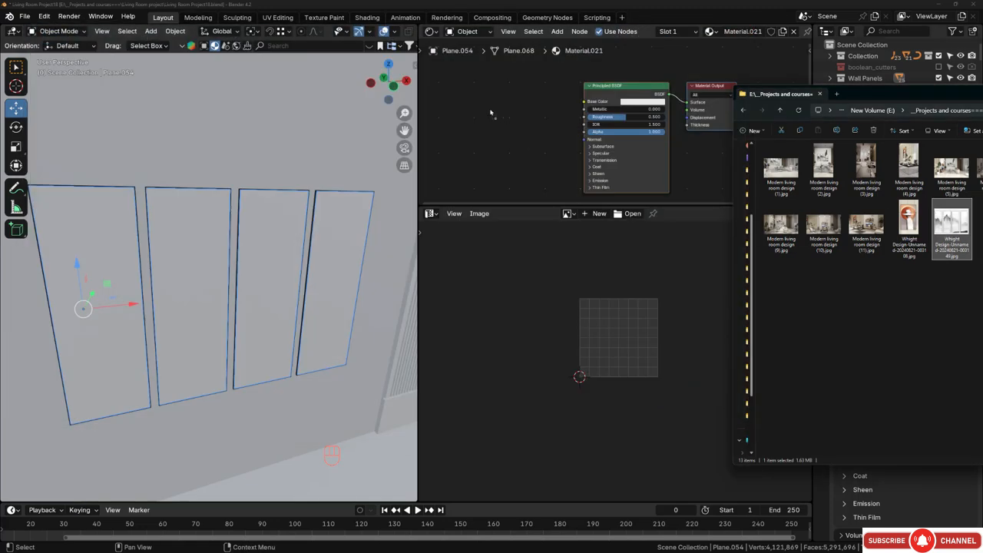
# - Add the four-panel landscape image to the panels' material as an image texture and connect its Color to the Base Color
pyautogui.moveTo(492, 114); pyautogui.dragTo(486, 167)
pyautogui.click(528, 113)
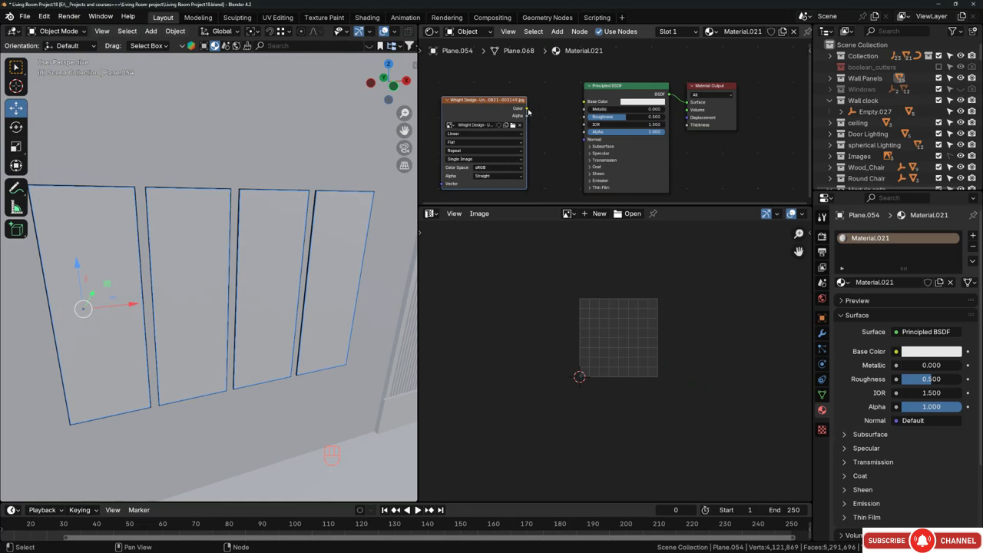
pyautogui.moveTo(528, 113); pyautogui.dragTo(586, 102)
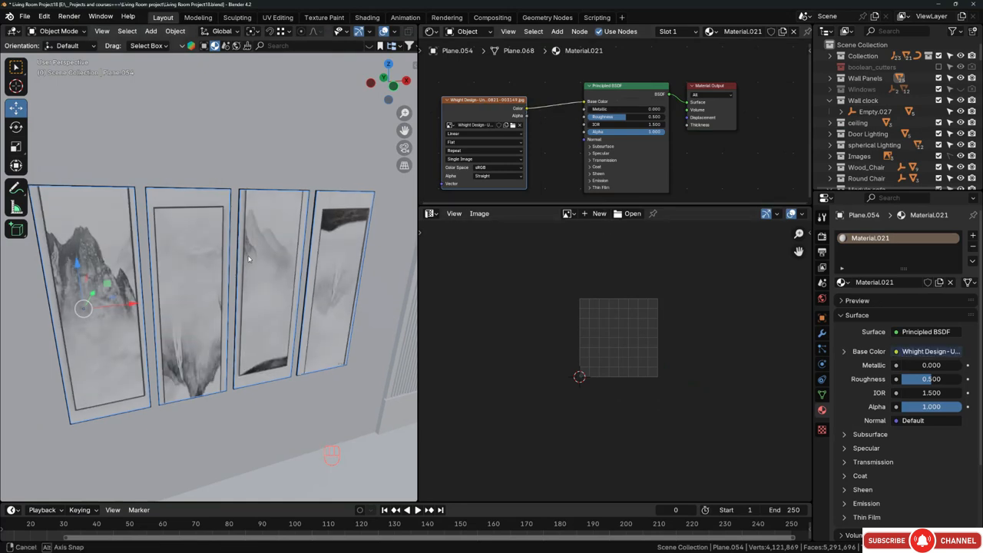
pyautogui.moveTo(248, 259); pyautogui.dragTo(233, 290, button='middle')
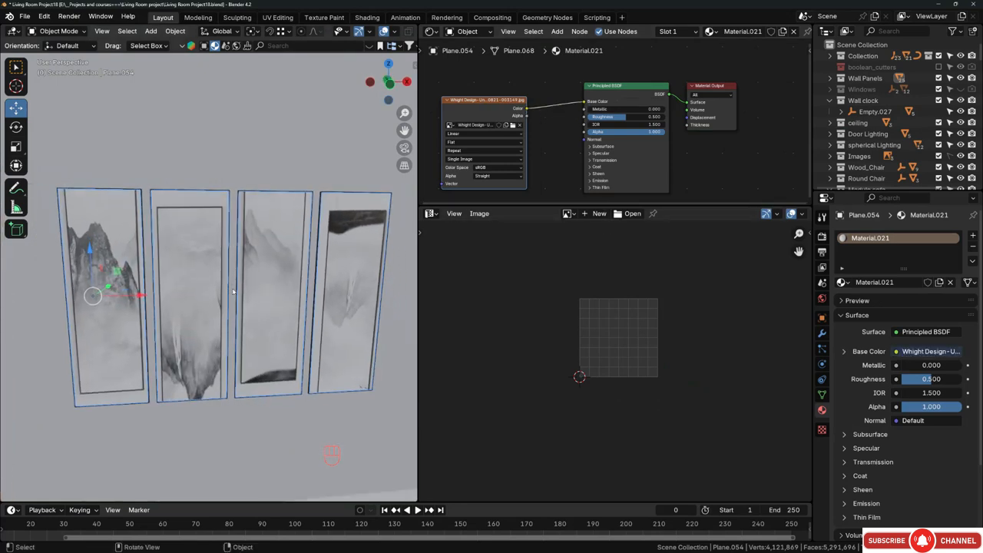
# - Enter Edit Mode on the picture panels and check their UV layout against the landscape image
pyautogui.press('Tab')
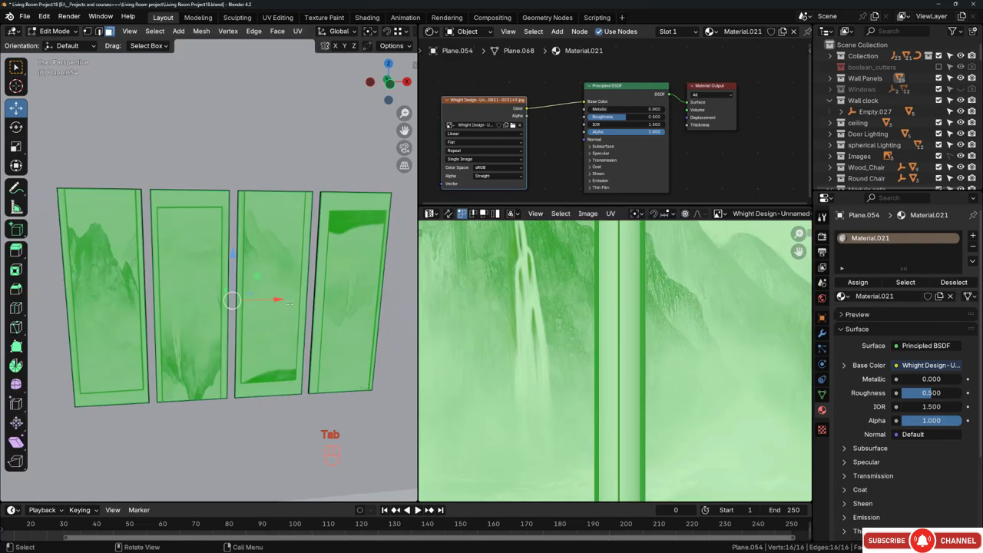
pyautogui.scroll(-9, 722, 342)
pyautogui.scroll(3, 701, 332)
pyautogui.moveTo(579, 280); pyautogui.dragTo(610, 443)
pyautogui.scroll(5, 615, 295)
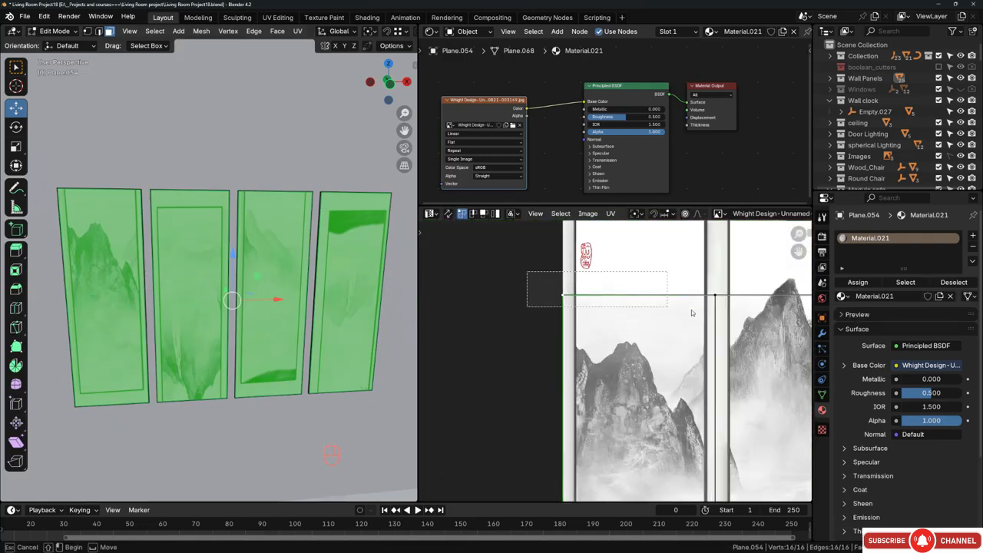
pyautogui.scroll(-4, 538, 304)
pyautogui.scroll(6, 594, 302)
pyautogui.scroll(2, 594, 302)
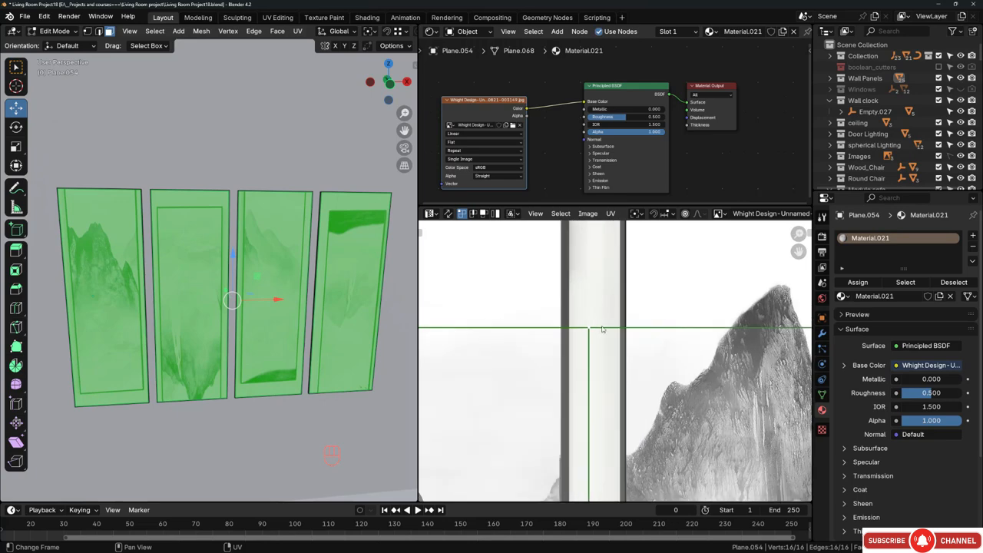
pyautogui.press('Home')
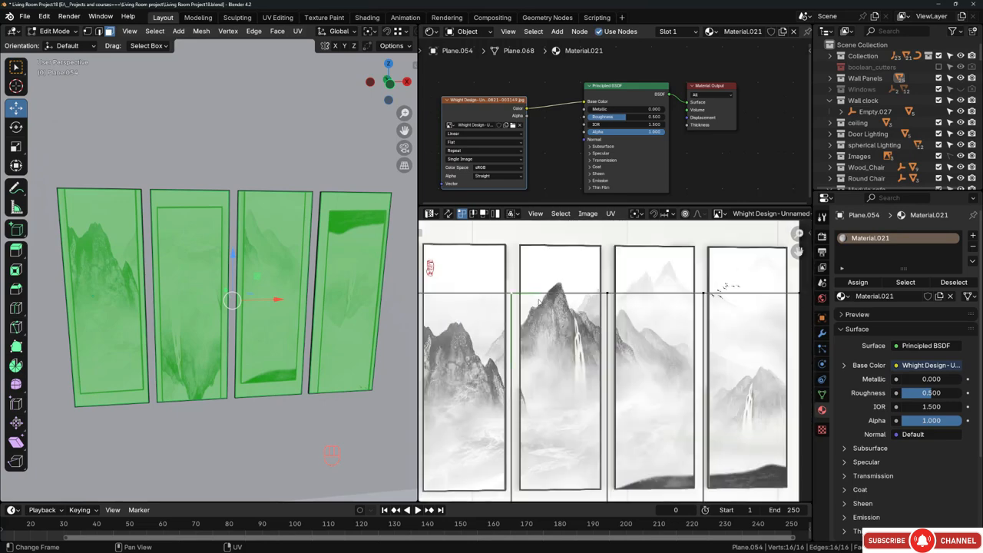
# - In edge select mode, raise the first panel's top UV edge along Y to the upper inner border of the first painting
pyautogui.press('2')
pyautogui.click(486, 296)
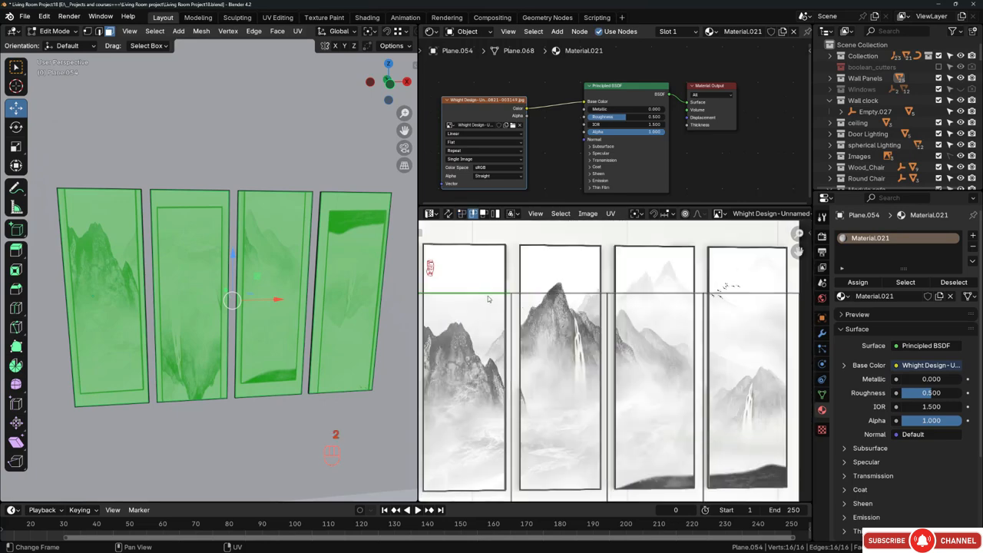
pyautogui.press('g')
pyautogui.rightClick(474, 292)
pyautogui.keyDown('shift'); pyautogui.moveTo(479, 282); pyautogui.dragTo(542, 294, button='middle'); pyautogui.keyUp('shift')
pyautogui.scroll(3, 530, 300)
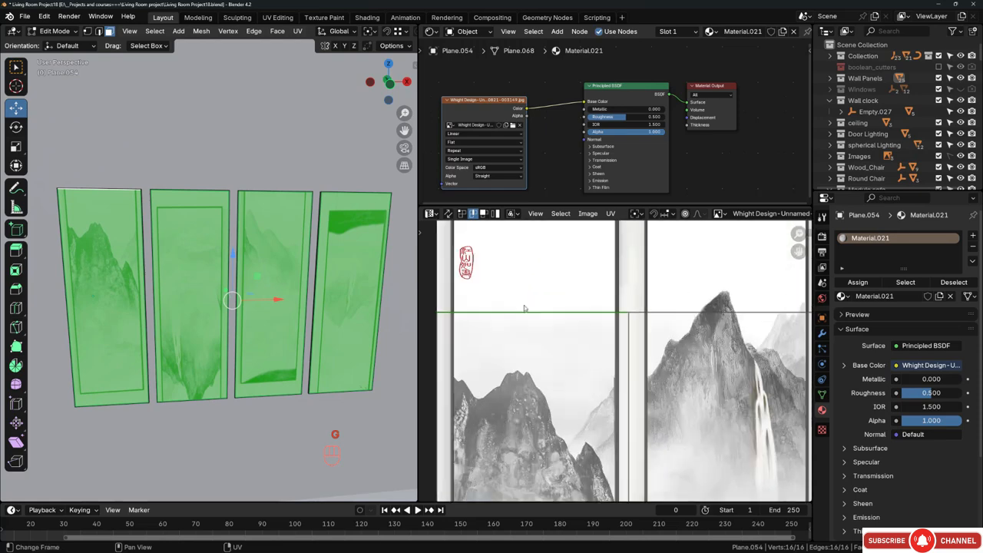
pyautogui.press('g')
pyautogui.click(533, 267)
pyautogui.scroll(3, 533, 307)
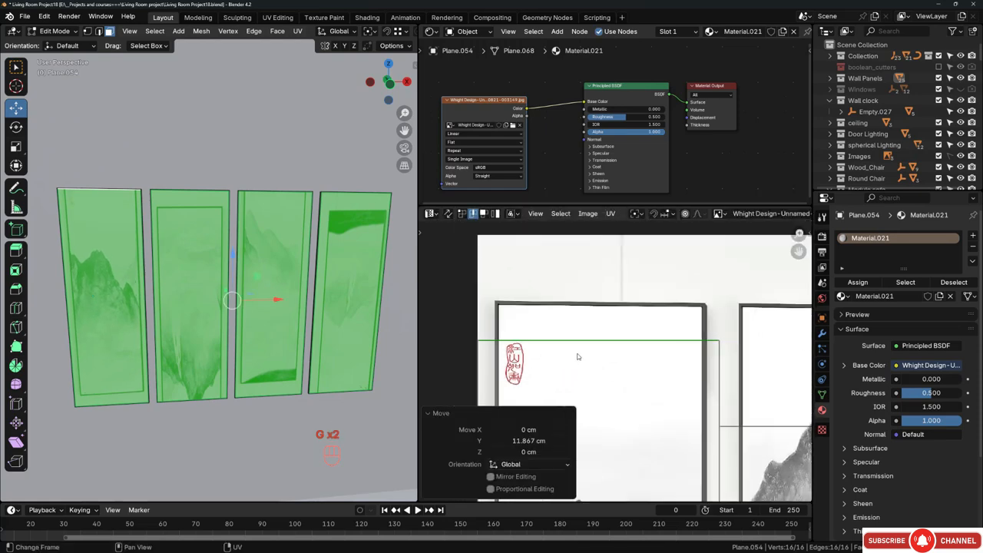
pyautogui.press('g')
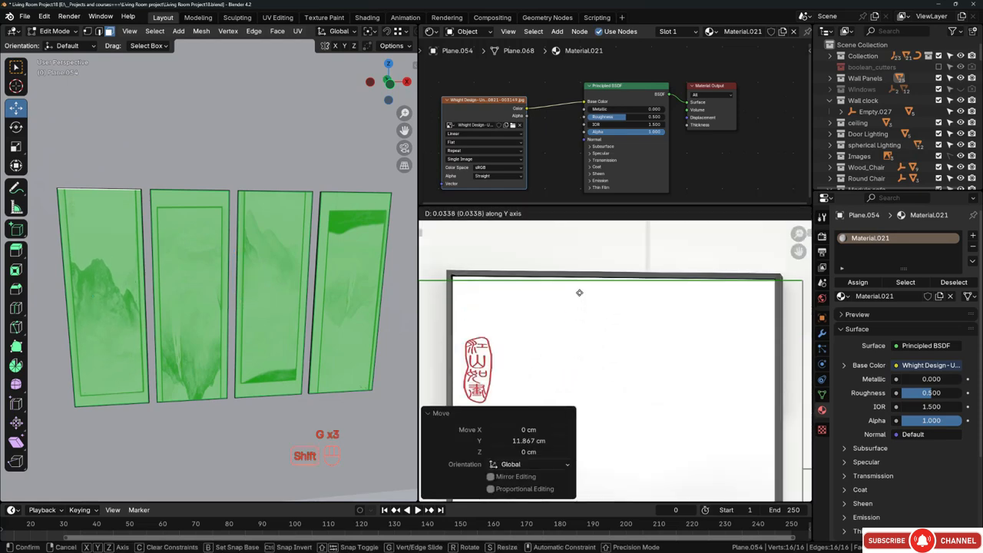
pyautogui.click(580, 299)
# - In vertex select mode, move the first panel's top-right UV vertex about -2.43 cm in X onto the painting's upper-right inner corner
pyautogui.press('1')
pyautogui.keyDown('shift'); pyautogui.moveTo(709, 310); pyautogui.dragTo(589, 321, button='middle'); pyautogui.keyUp('shift')
pyautogui.moveTo(667, 280); pyautogui.dragTo(694, 298)
pyautogui.scroll(5, 691, 299)
pyautogui.press('g')
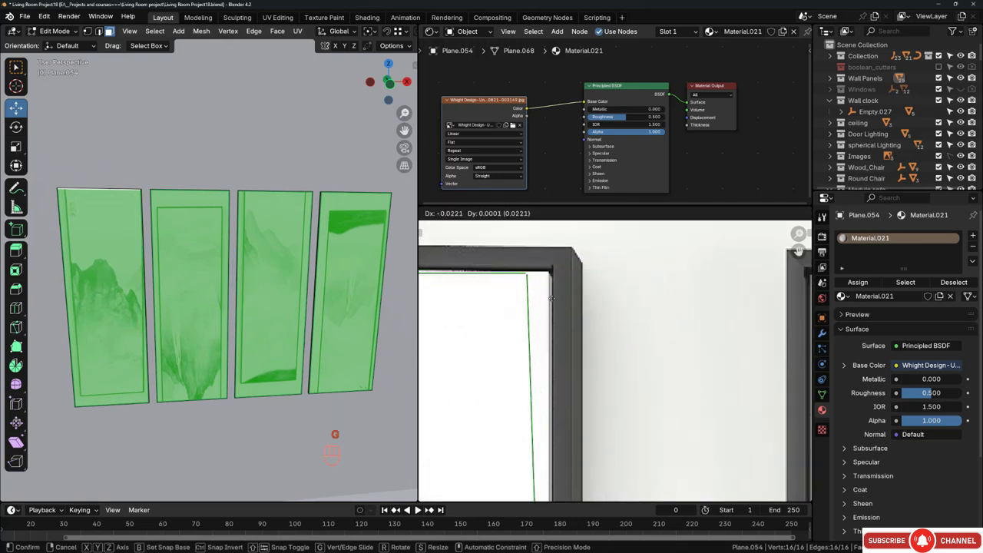
pyautogui.click(575, 295)
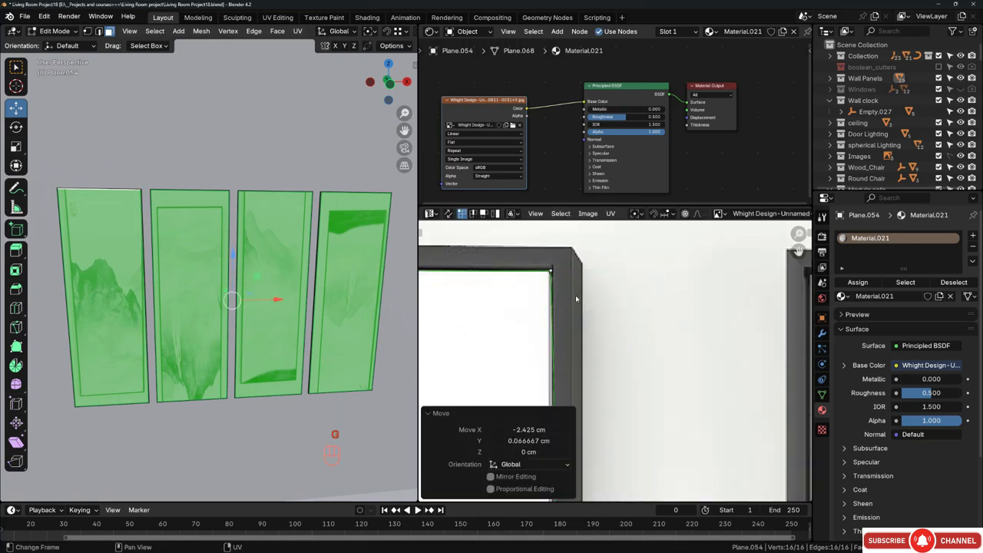
# - Isolate the first panel's face and move its top-left UV vertex about 2.94 cm in X and 0.31 cm in Y onto the painting's inner corner
pyautogui.click(209, 285)
pyautogui.scroll(-17, 596, 318)
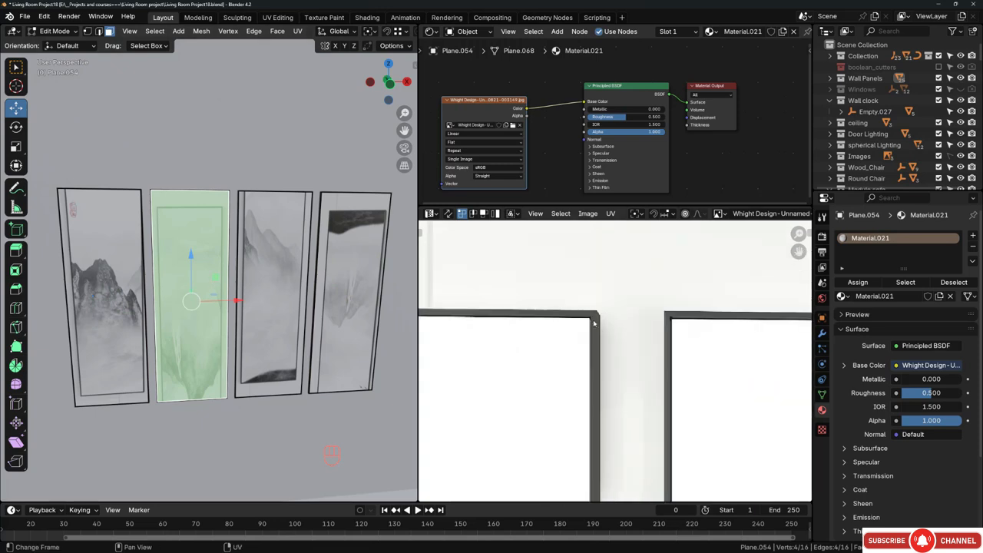
pyautogui.click(119, 291)
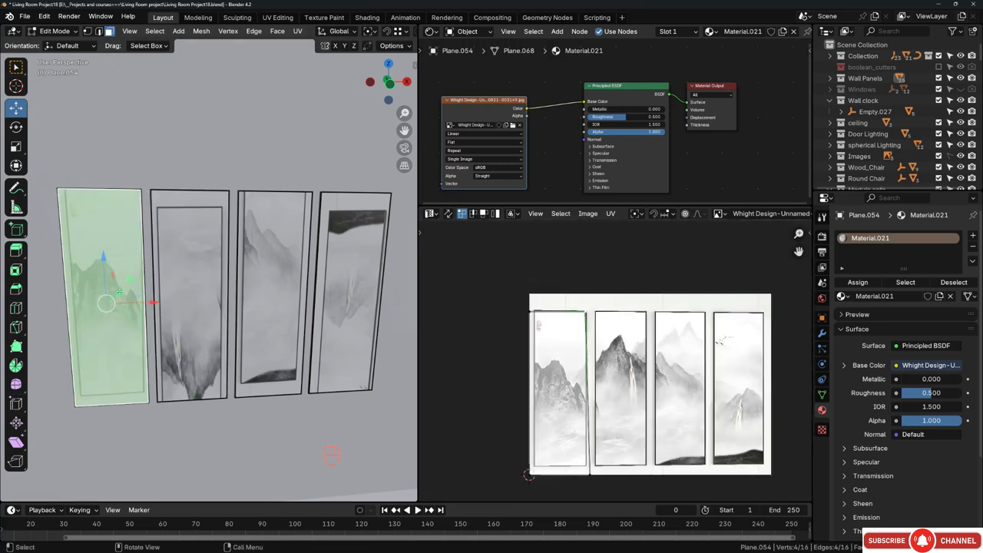
pyautogui.scroll(-3, 737, 347)
pyautogui.scroll(3, 653, 338)
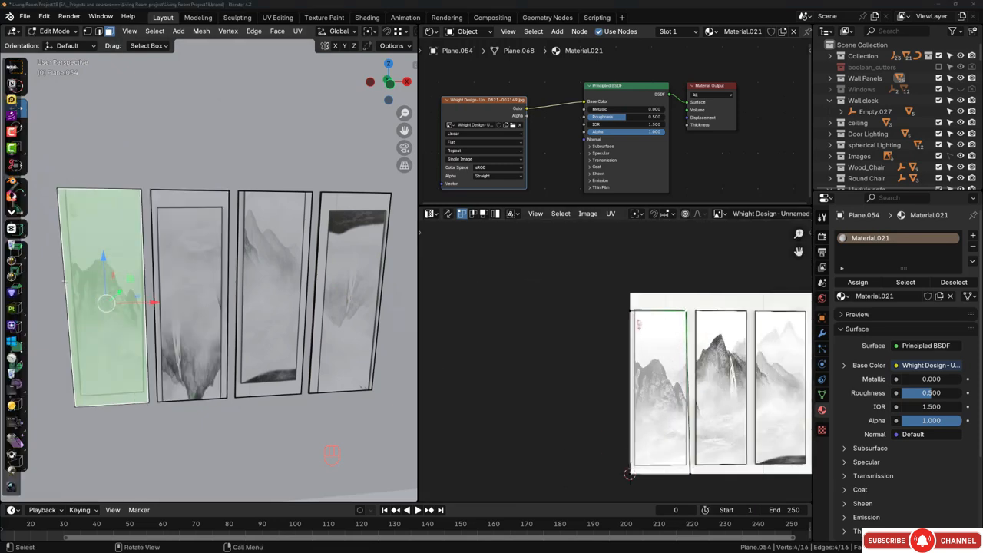
pyautogui.scroll(2, 660, 325)
pyautogui.scroll(2, 660, 325)
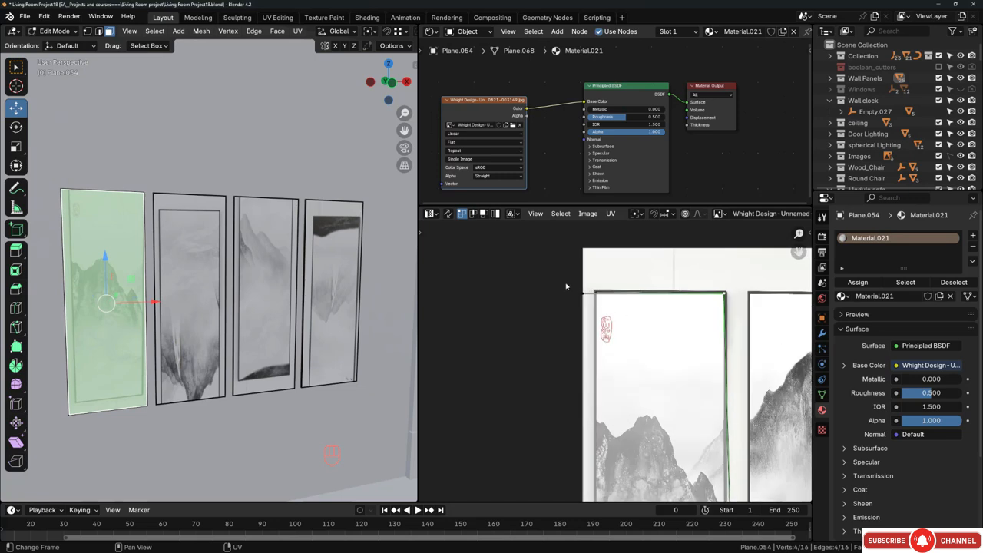
pyautogui.scroll(5, 598, 295)
pyautogui.press('g')
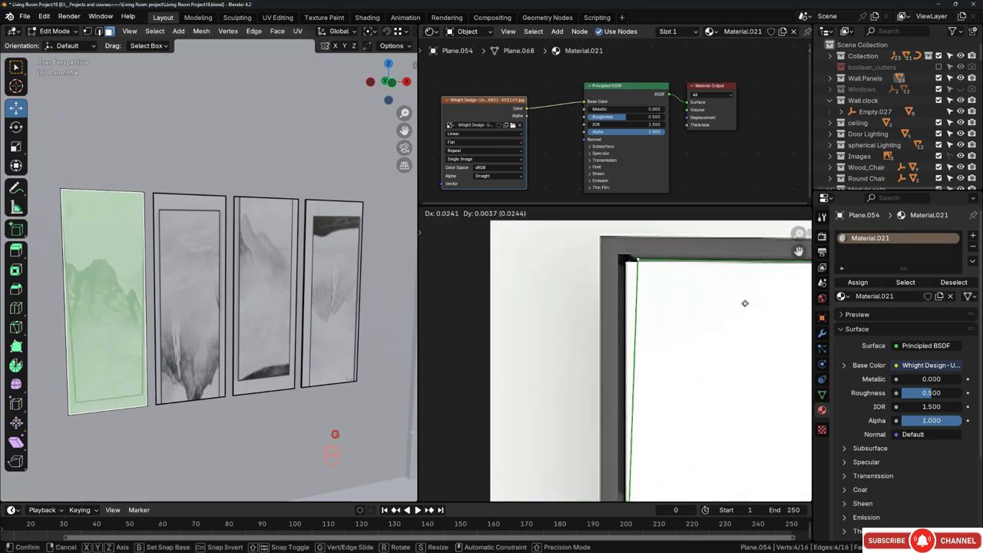
pyautogui.click(733, 306)
# - Move the first panel's bottom-left UV vertex onto the lower-left inner corner of the first painting
pyautogui.scroll(-6, 610, 423)
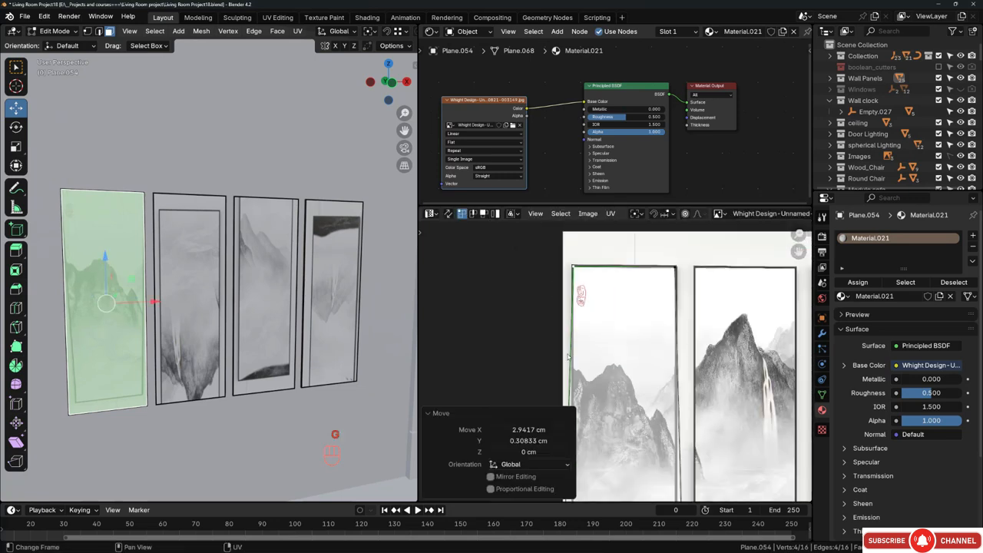
pyautogui.scroll(3, 613, 307)
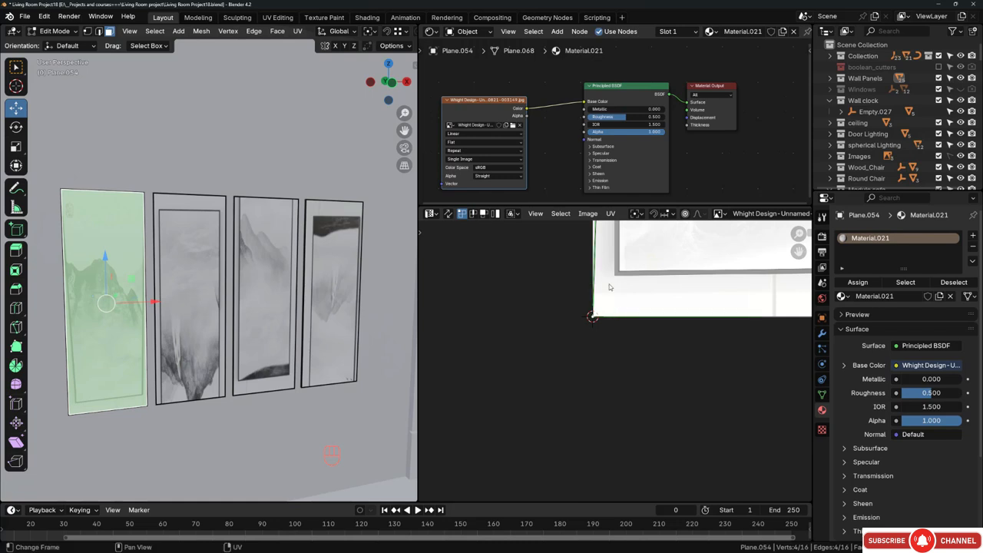
pyautogui.scroll(1, 650, 269)
pyautogui.press('g')
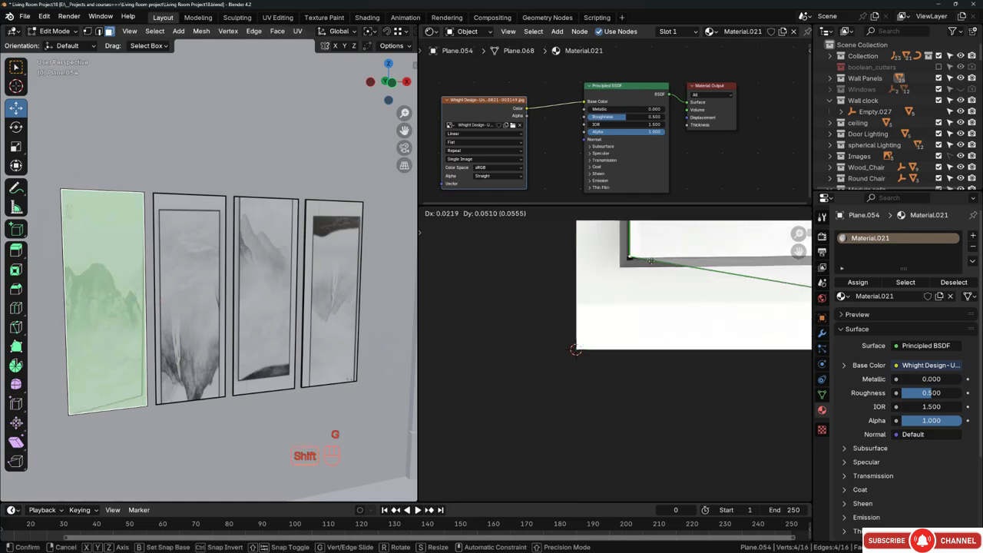
pyautogui.click(651, 261)
pyautogui.scroll(-4, 638, 292)
pyautogui.scroll(2, 613, 315)
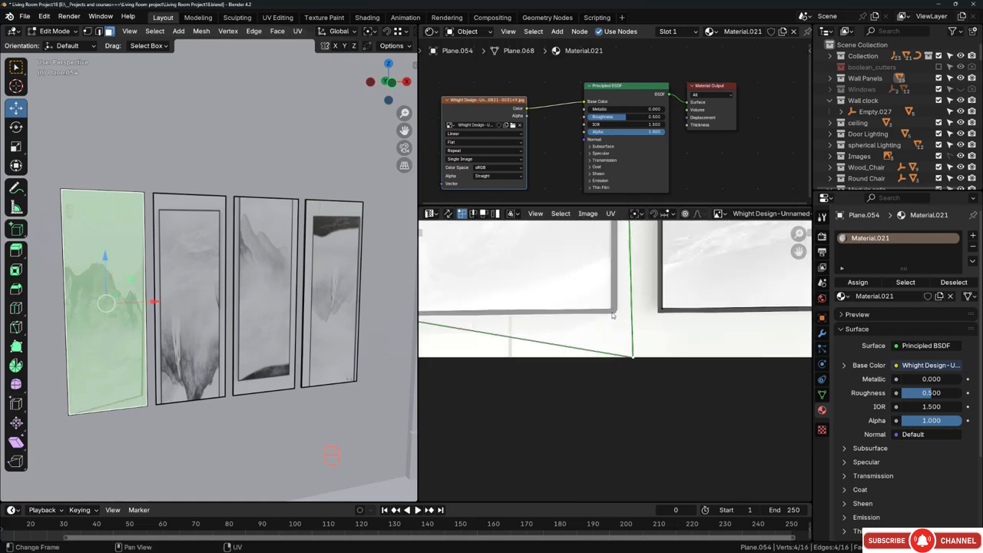
# - Move the first panel's bottom-right UV vertex about -2.43 cm in X and 5.37 cm in Y onto the painting's lower-right inner corner
pyautogui.scroll(2, 613, 315)
pyautogui.press('g')
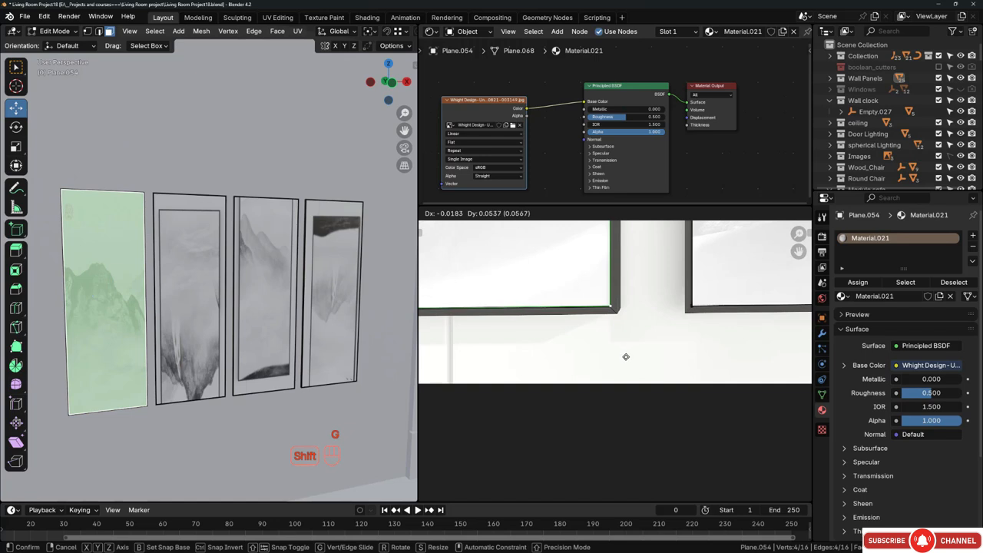
pyautogui.click(626, 356)
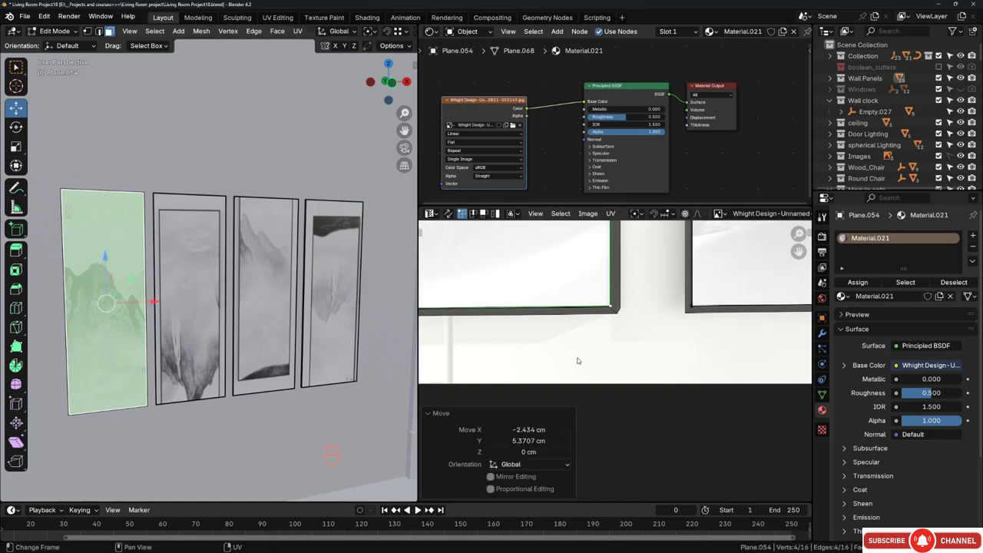
# - Select the second panel's face and move its bottom UV edge about 3.32 cm in X and 5.63 cm in Y, aligning it to the painting's lower-left inner corner
pyautogui.moveTo(179, 276); pyautogui.dragTo(188, 282, button='middle')
pyautogui.click(189, 282)
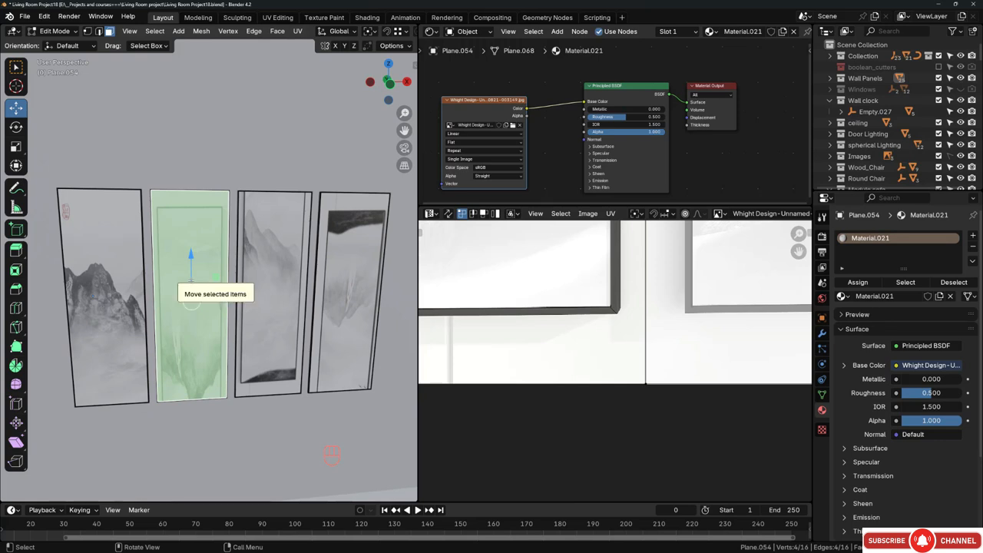
pyautogui.scroll(-5, 607, 365)
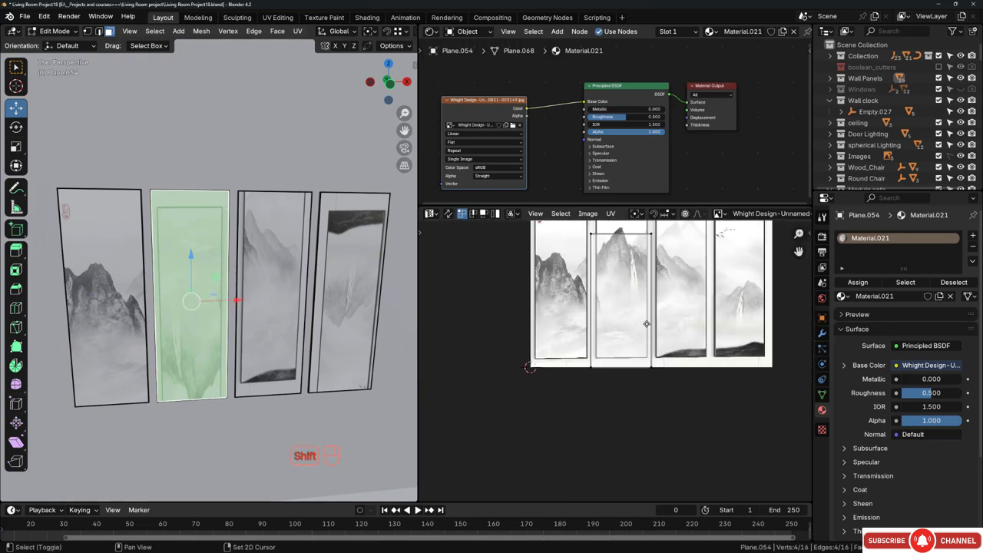
pyautogui.scroll(8, 646, 324)
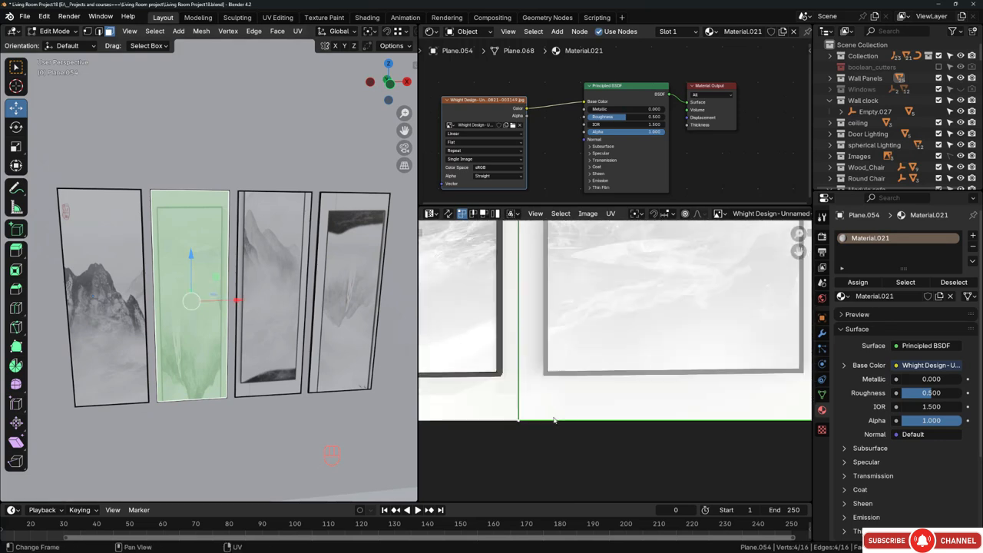
pyautogui.press('g')
pyautogui.click(580, 368)
pyautogui.scroll(7, 528, 369)
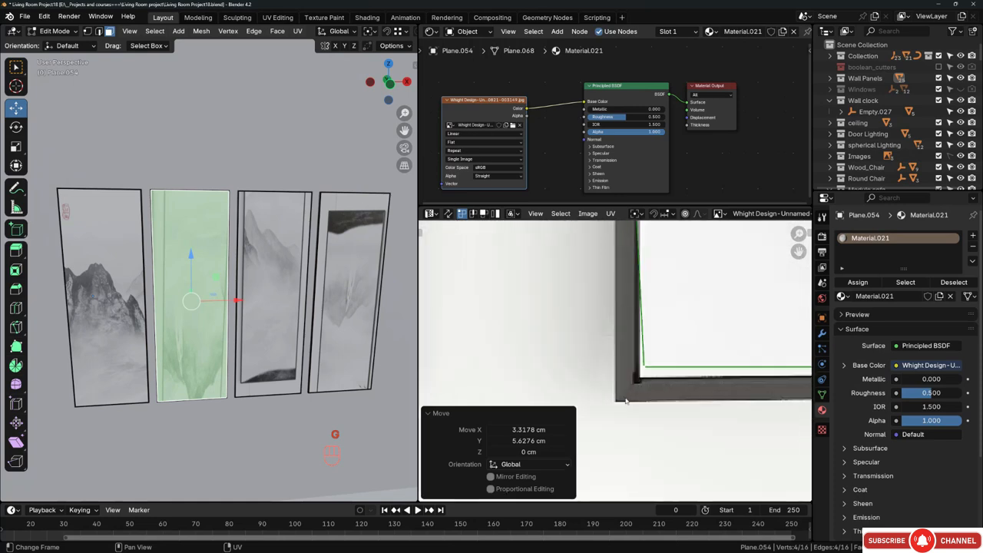
pyautogui.scroll(2, 634, 398)
pyautogui.press('g')
pyautogui.click(638, 410)
# - Move the second panel's bottom-right UV vertex about -6.12 cm in X and 0.42 cm in Y, fine-tuning it onto the lower-right inner corner
pyautogui.scroll(-10, 639, 409)
pyautogui.keyDown('shift'); pyautogui.moveTo(638, 409); pyautogui.dragTo(455, 353, button='middle'); pyautogui.keyUp('shift')
pyautogui.scroll(-1, 456, 354)
pyautogui.moveTo(636, 338); pyautogui.dragTo(592, 320)
pyautogui.scroll(4, 591, 320)
pyautogui.press('g')
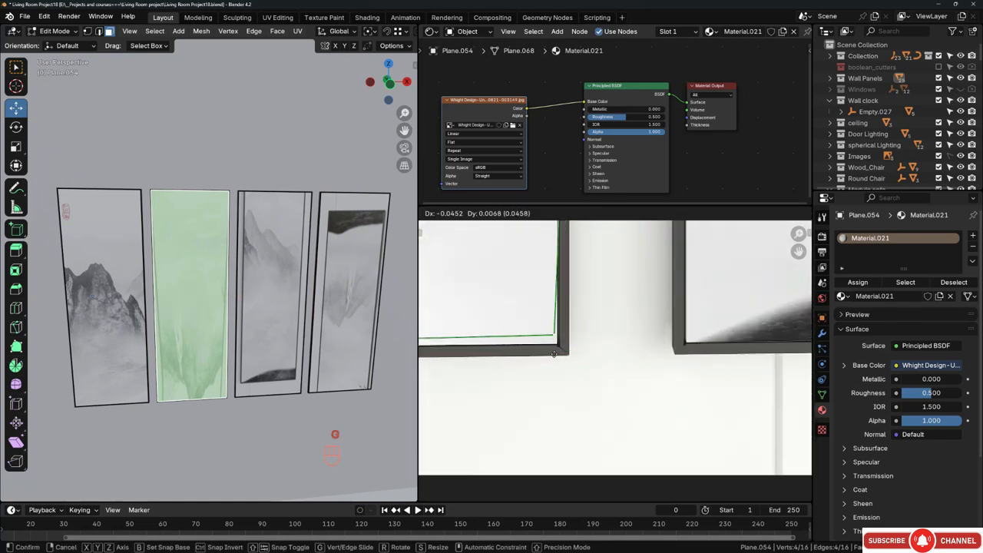
pyautogui.click(555, 354)
pyautogui.scroll(7, 554, 346)
pyautogui.press('g')
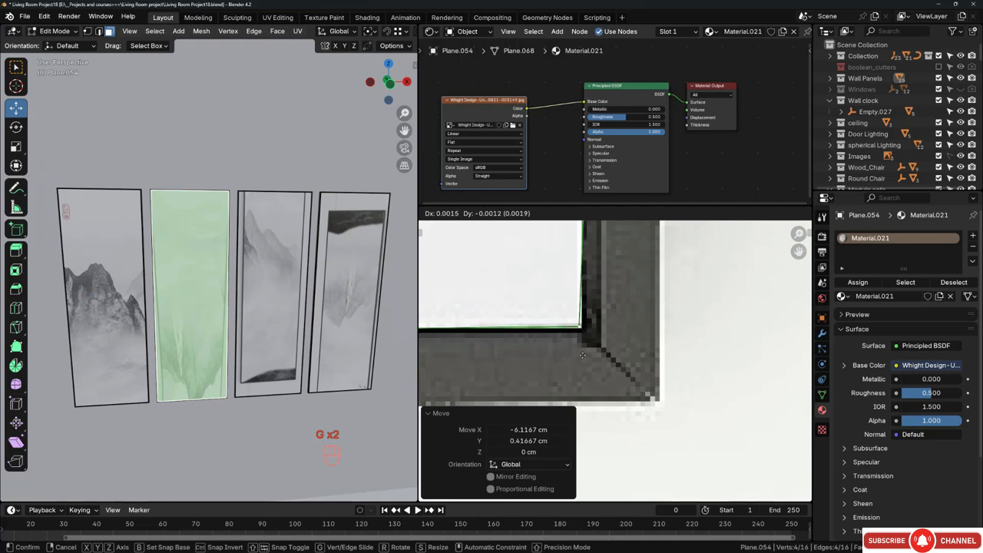
pyautogui.click(582, 355)
# - Raise the second panel's top UV edge about 17 cm in Y and 3.27 cm in X, aligning it to the painting's upper-left inner corner
pyautogui.scroll(-8, 582, 355)
pyautogui.scroll(2, 642, 372)
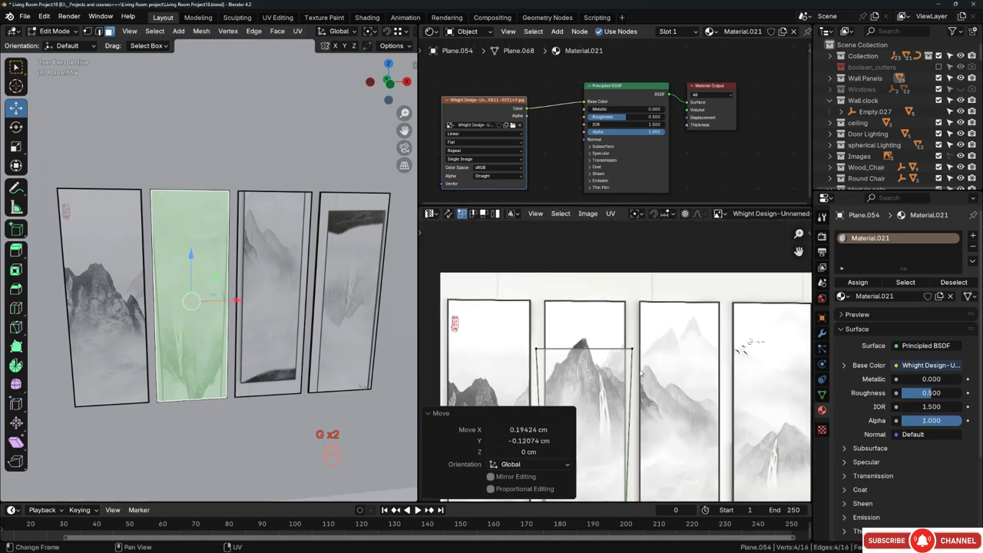
pyautogui.scroll(3, 641, 373)
pyautogui.press('g')
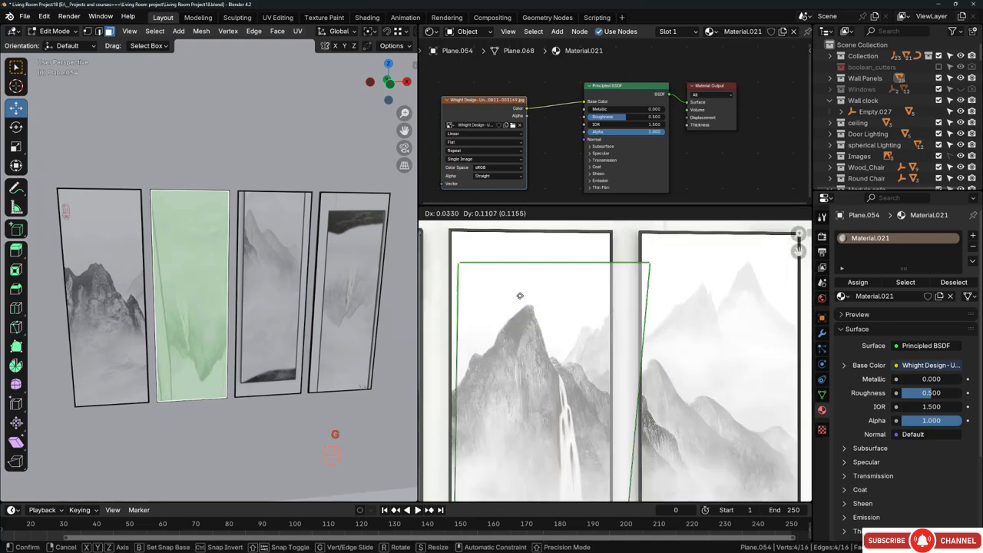
pyautogui.click(444, 232)
pyautogui.scroll(8, 444, 232)
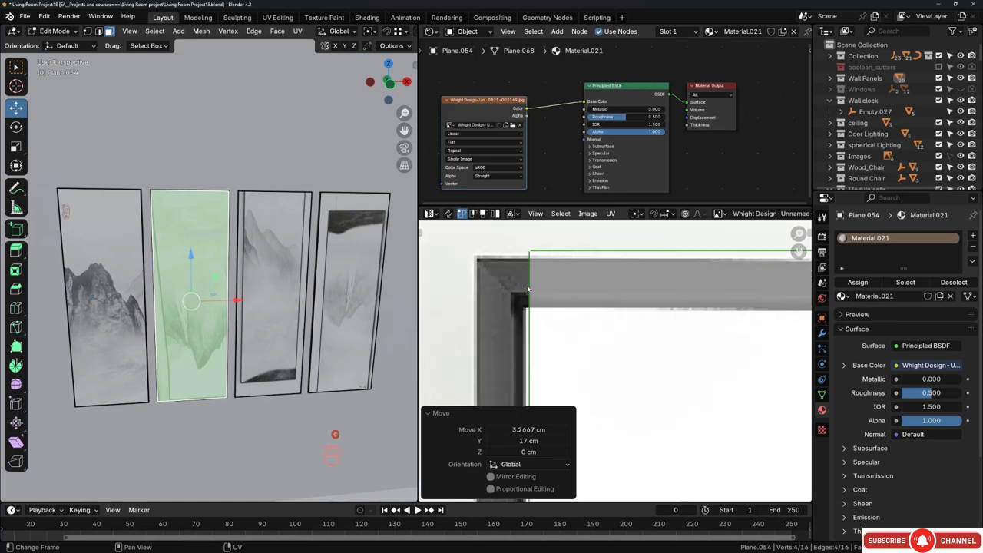
pyautogui.press('g')
pyautogui.click(521, 309)
# - Move the second panel's top-right UV vertex about -6.22 cm in X and -0.28 cm in Y, fine-tuning it onto the upper-right inner corner
pyautogui.scroll(-2, 475, 269)
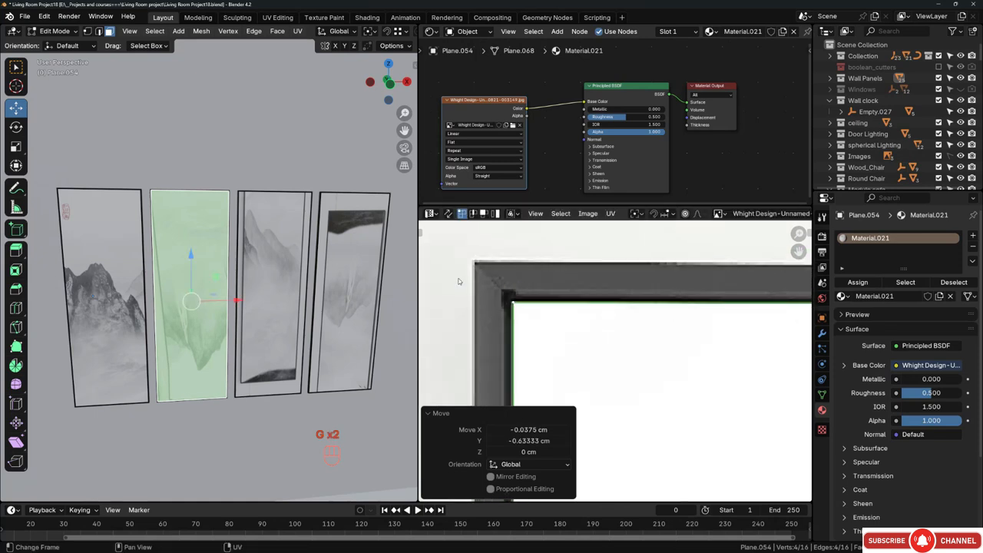
pyautogui.keyDown('shift'); pyautogui.moveTo(691, 285); pyautogui.dragTo(468, 289, button='middle'); pyautogui.keyUp('shift')
pyautogui.scroll(-7, 507, 292)
pyautogui.scroll(3, 595, 292)
pyautogui.keyDown('shift'); pyautogui.moveTo(690, 312); pyautogui.dragTo(563, 324, button='middle'); pyautogui.keyUp('shift')
pyautogui.scroll(1, 601, 287)
pyautogui.press('g')
pyautogui.click(529, 344)
pyautogui.scroll(9, 481, 307)
pyautogui.press('g')
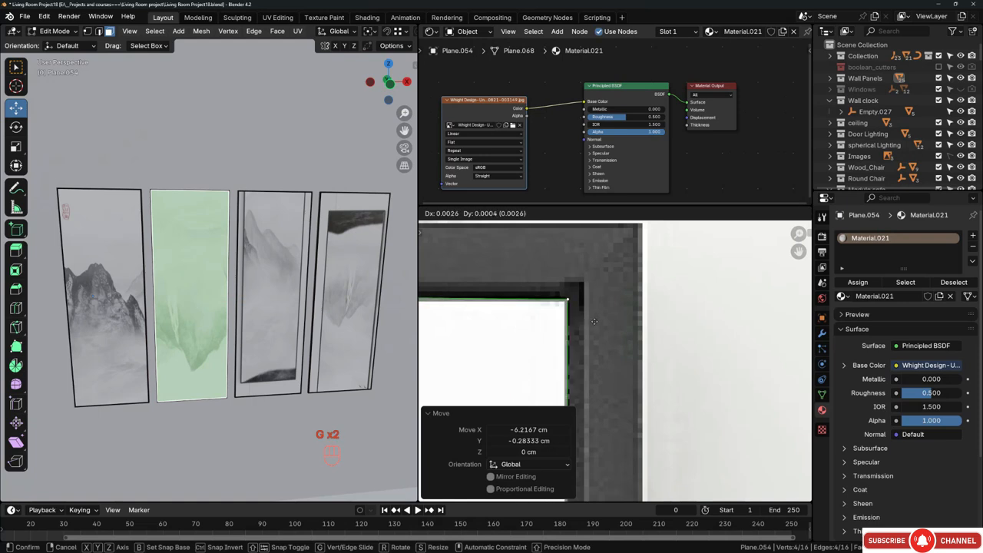
pyautogui.click(563, 342)
# - Select the third panel's face and move its top UV edge about 3.12 cm in X and 7.14 cm in Y
pyautogui.scroll(-10, 706, 302)
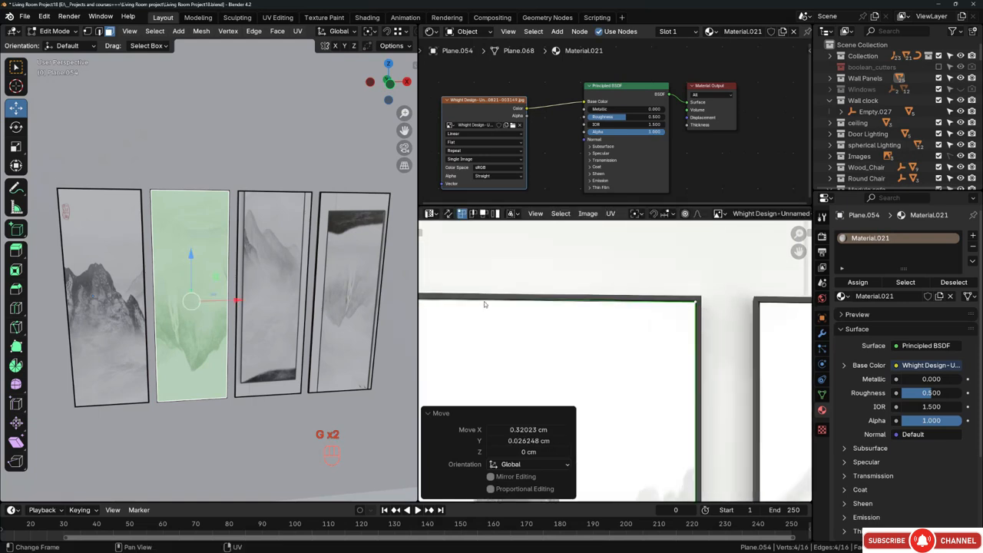
pyautogui.scroll(-3, 620, 311)
pyautogui.keyDown('shift'); pyautogui.moveTo(519, 317); pyautogui.dragTo(605, 317, button='middle'); pyautogui.keyUp('shift')
pyautogui.scroll(6, 605, 318)
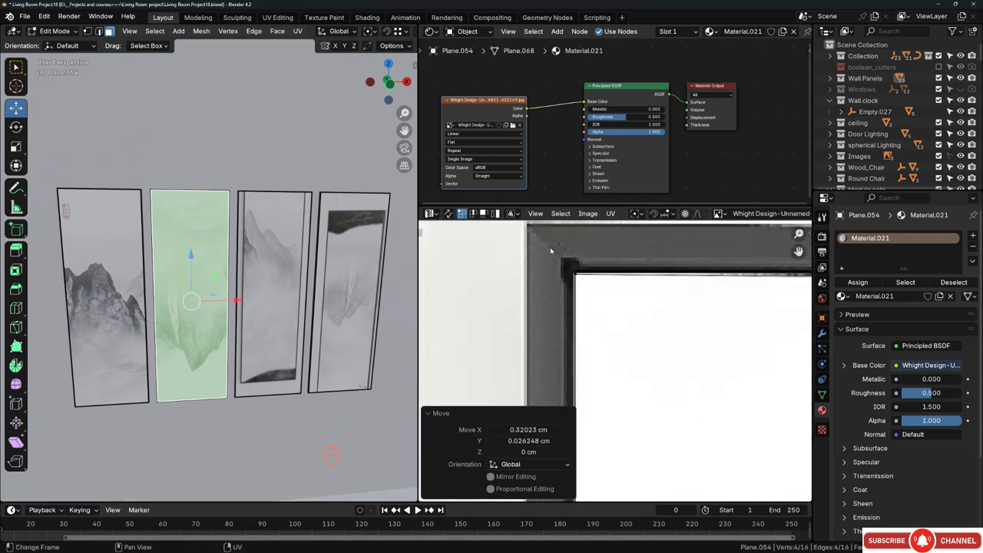
pyautogui.scroll(-6, 574, 294)
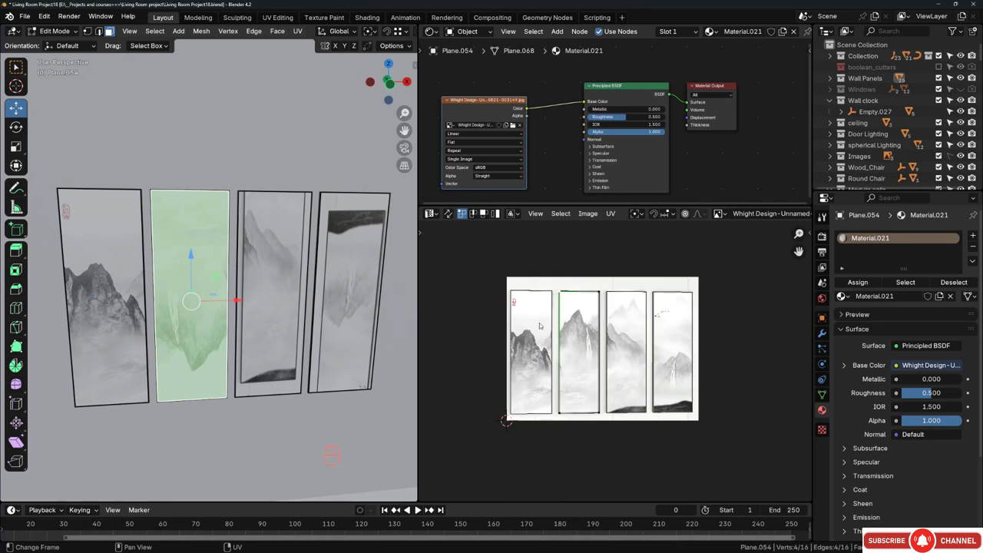
pyautogui.click(279, 271)
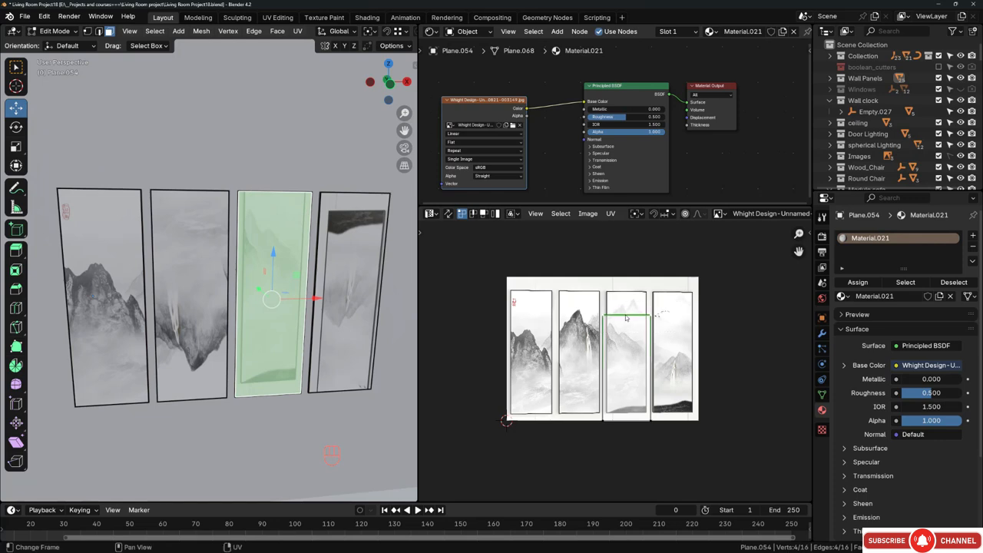
pyautogui.scroll(8, 626, 317)
pyautogui.press('g')
pyautogui.click(578, 262)
# - Raise the third panel's top UV edge another 8.94 cm or so in Y and align it to the third painting's upper-left inner corner
pyautogui.keyDown('shift'); pyautogui.moveTo(577, 262); pyautogui.dragTo(580, 382, button='middle'); pyautogui.keyUp('shift')
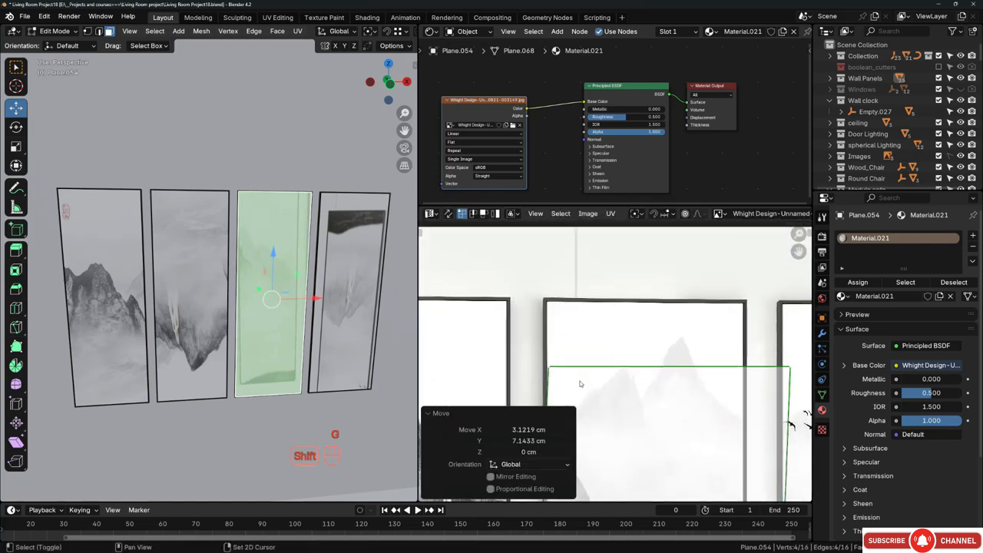
pyautogui.press('g')
pyautogui.click(575, 319)
pyautogui.scroll(5, 575, 319)
pyautogui.press('g')
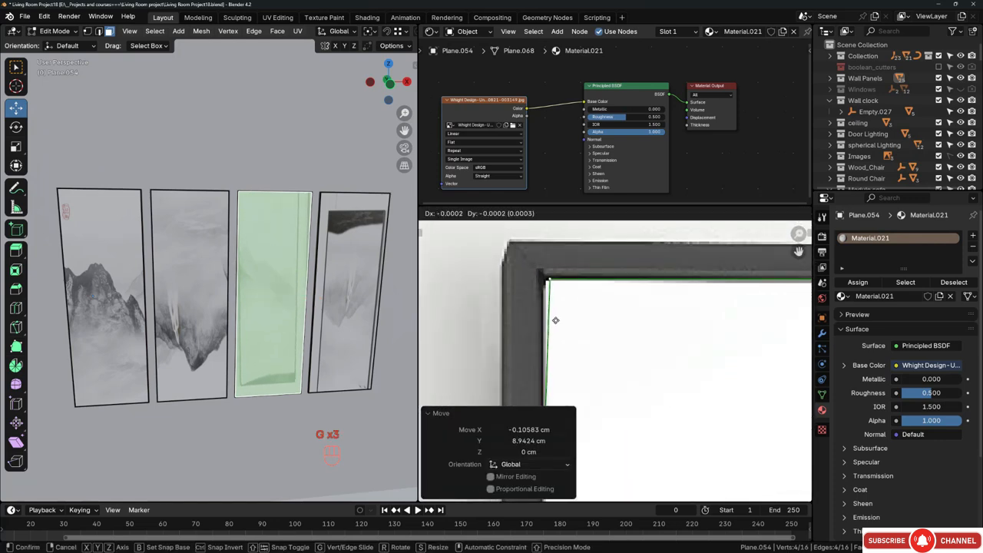
pyautogui.click(553, 323)
# - Move the third panel's top-right UV vertex about -6.38 cm in X and -0.31 cm in Y, fine-tuning it onto the upper-right inner corner
pyautogui.scroll(-8, 435, 265)
pyautogui.moveTo(708, 250); pyautogui.dragTo(545, 259, button='middle')
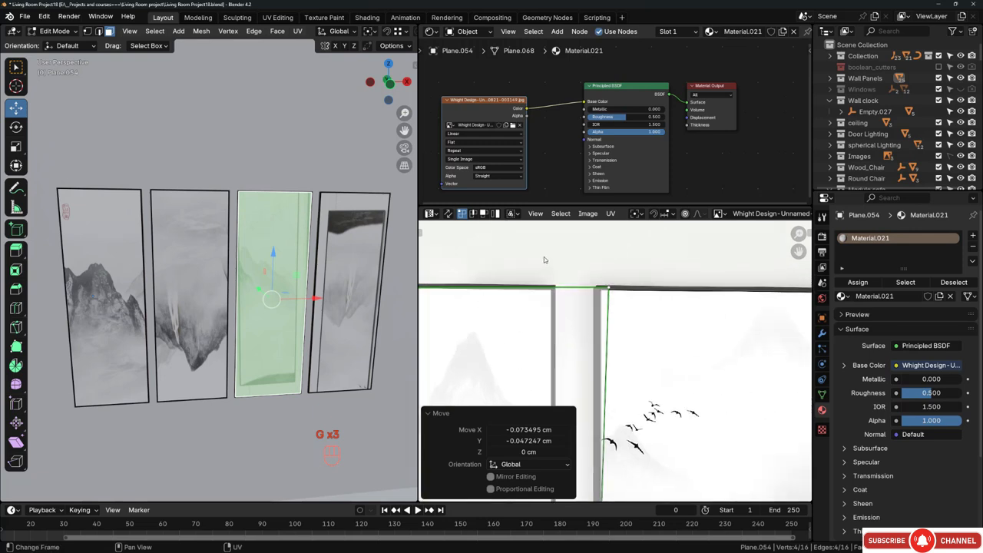
pyautogui.scroll(1, 610, 312)
pyautogui.click(611, 316)
pyautogui.scroll(2, 610, 315)
pyautogui.press('g')
pyautogui.click(497, 318)
pyautogui.scroll(9, 477, 268)
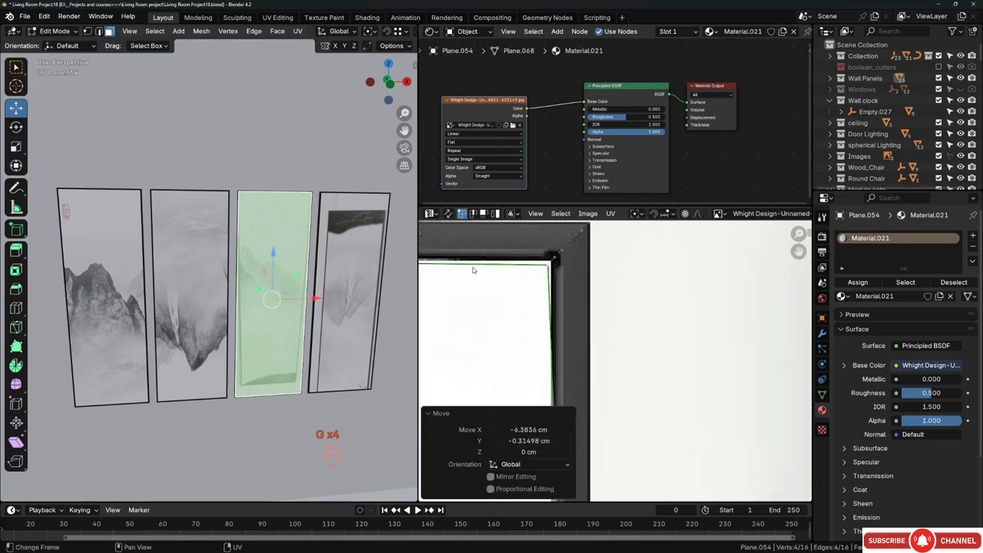
pyautogui.press('g')
pyautogui.press('shift')
pyautogui.click(519, 232)
# - Move the third panel's bottom UV edge about 3.03 cm in X and 6.23 cm in Y, fine-tuning it onto the lower-left inner corner
pyautogui.scroll(-11, 523, 238)
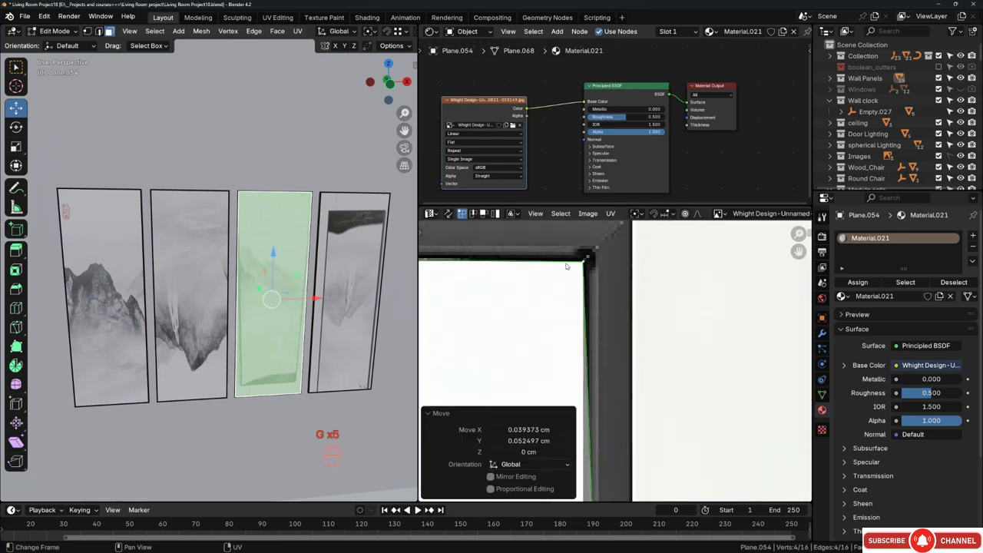
pyautogui.keyDown('shift'); pyautogui.moveTo(582, 400); pyautogui.dragTo(612, 301, button='middle'); pyautogui.keyUp('shift')
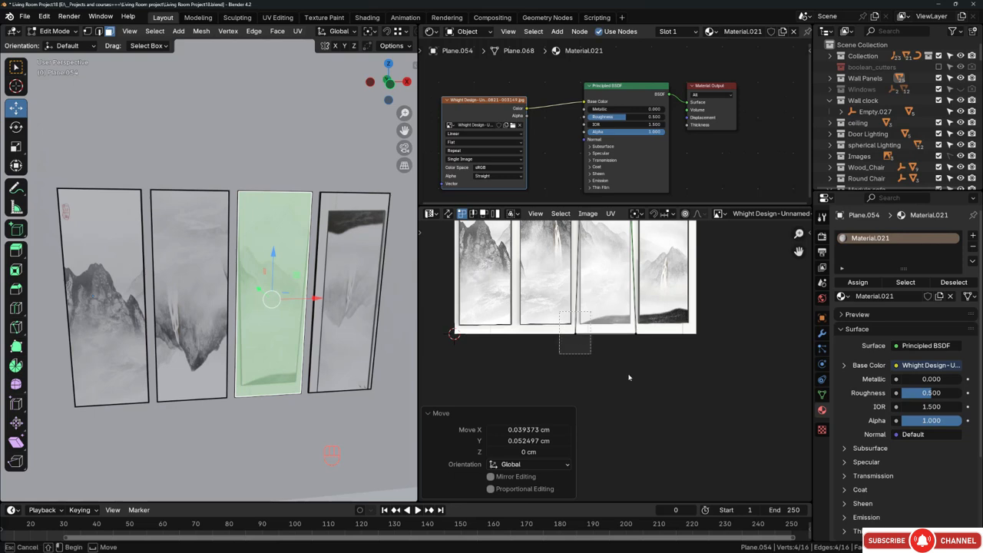
pyautogui.scroll(8, 628, 377)
pyautogui.press('g')
pyautogui.click(621, 283)
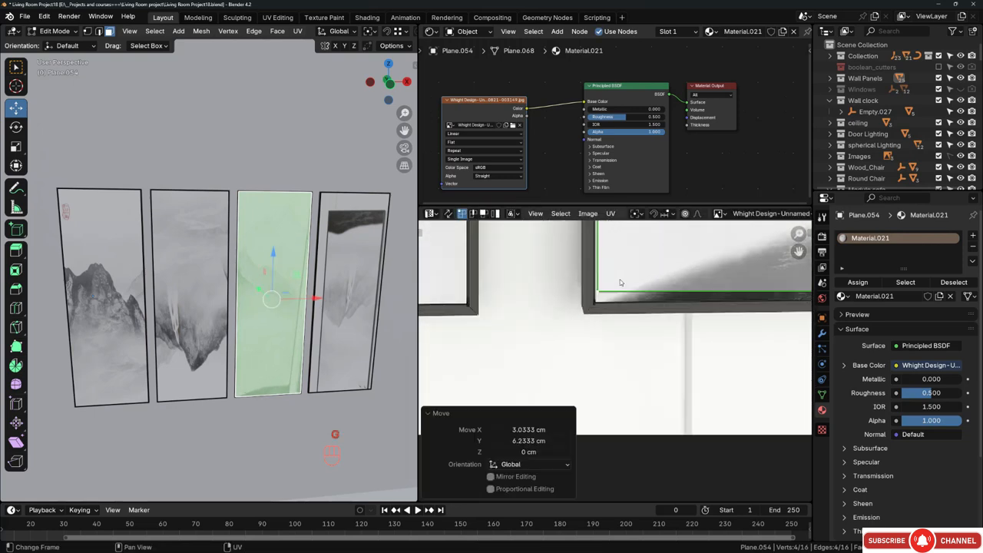
pyautogui.scroll(3, 621, 283)
pyautogui.press('g')
pyautogui.click(576, 356)
# - Move the third panel's bottom-right UV vertex about -6.51 cm in X and 0.52 cm in Y, fine-tuning it onto the lower-right inner corner
pyautogui.scroll(-9, 474, 314)
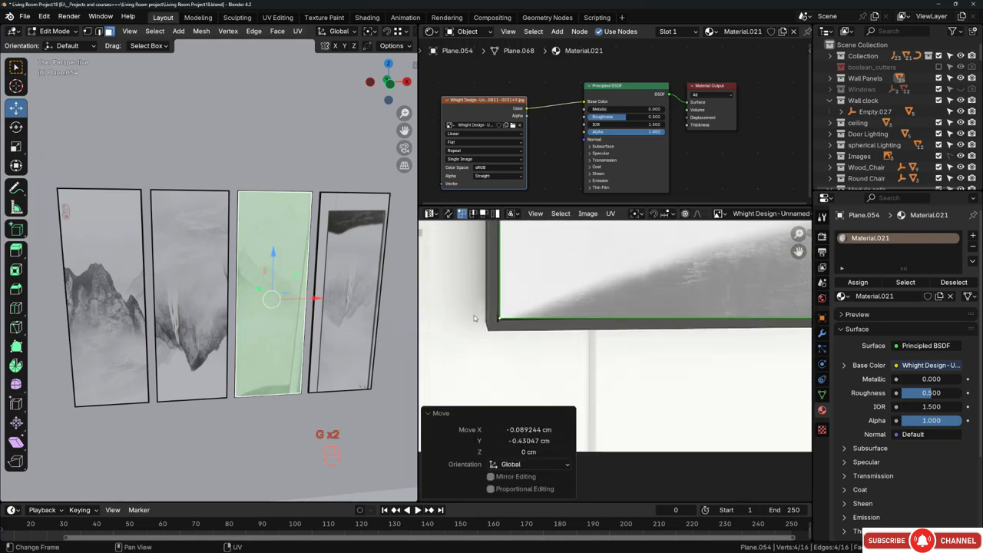
pyautogui.keyDown('shift'); pyautogui.moveTo(676, 319); pyautogui.dragTo(422, 301, button='middle'); pyautogui.keyUp('shift')
pyautogui.click(623, 315)
pyautogui.scroll(3, 584, 313)
pyautogui.press('g')
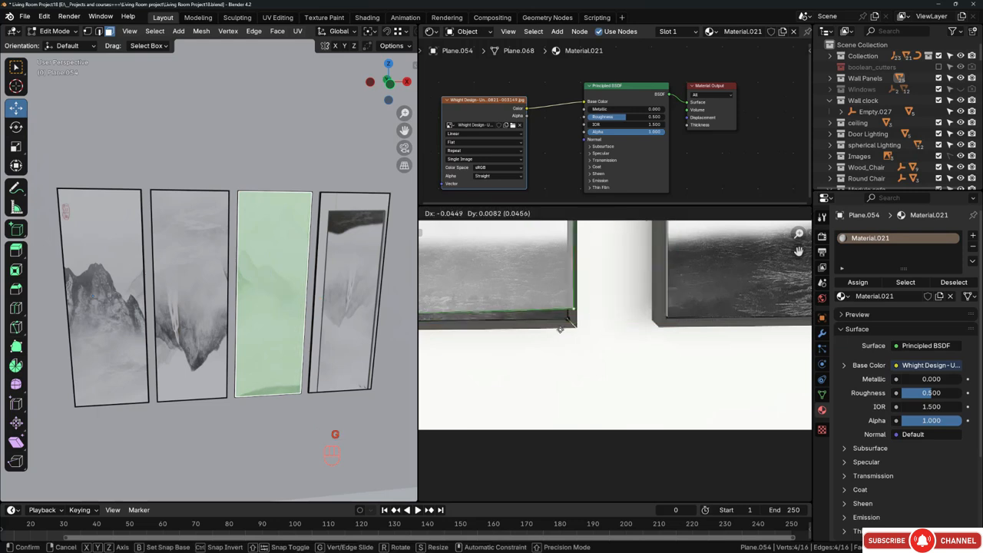
pyautogui.click(584, 345)
pyautogui.scroll(3, 580, 347)
pyautogui.press('g')
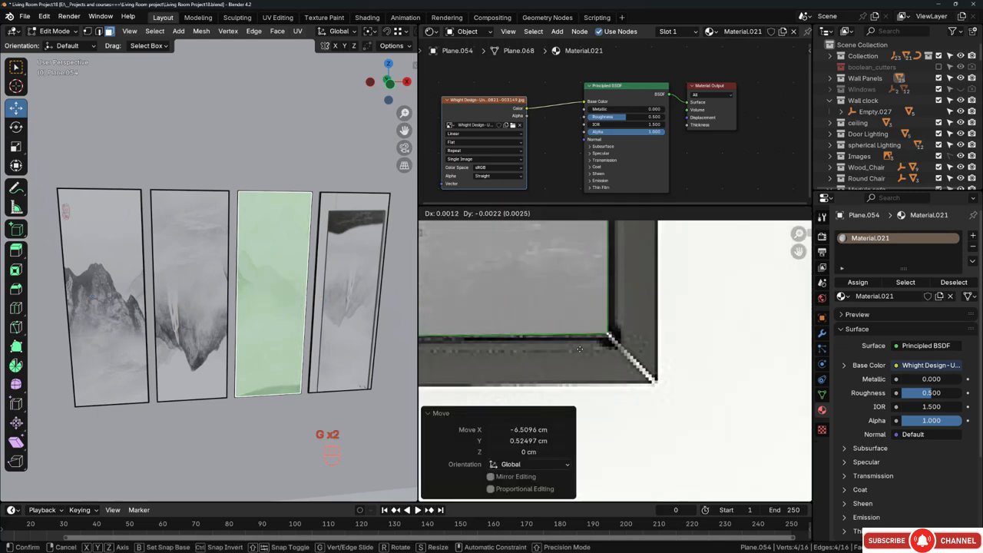
pyautogui.click(581, 350)
# - Select the fourth panel's face and move its top UV edge about 2.69 cm in X and 14.45 cm in Y toward the painting's upper border
pyautogui.scroll(-8, 584, 344)
pyautogui.click(350, 307)
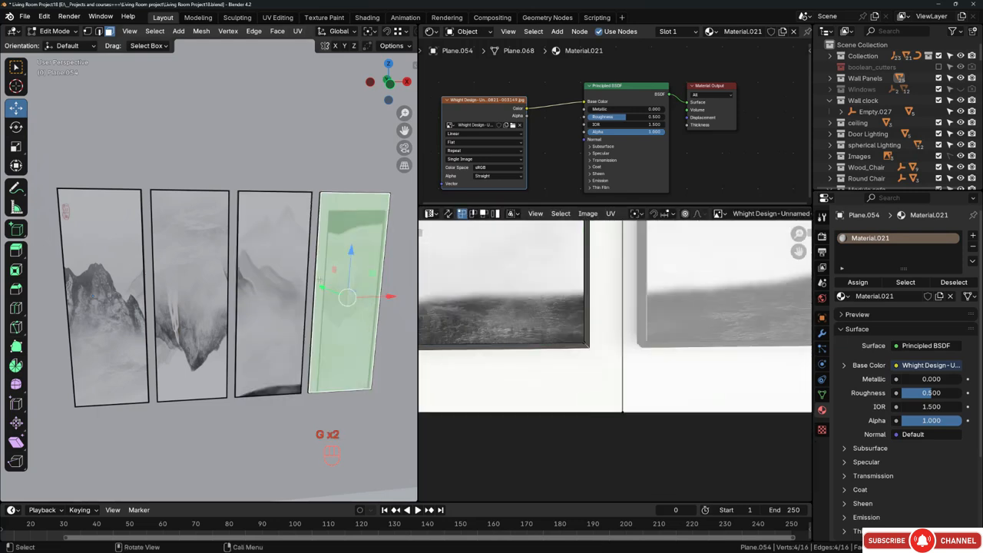
pyautogui.scroll(-7, 624, 345)
pyautogui.scroll(-2, 585, 369)
pyautogui.moveTo(619, 351); pyautogui.dragTo(577, 337, button='middle')
pyautogui.scroll(3, 577, 337)
pyautogui.scroll(-3, 589, 390)
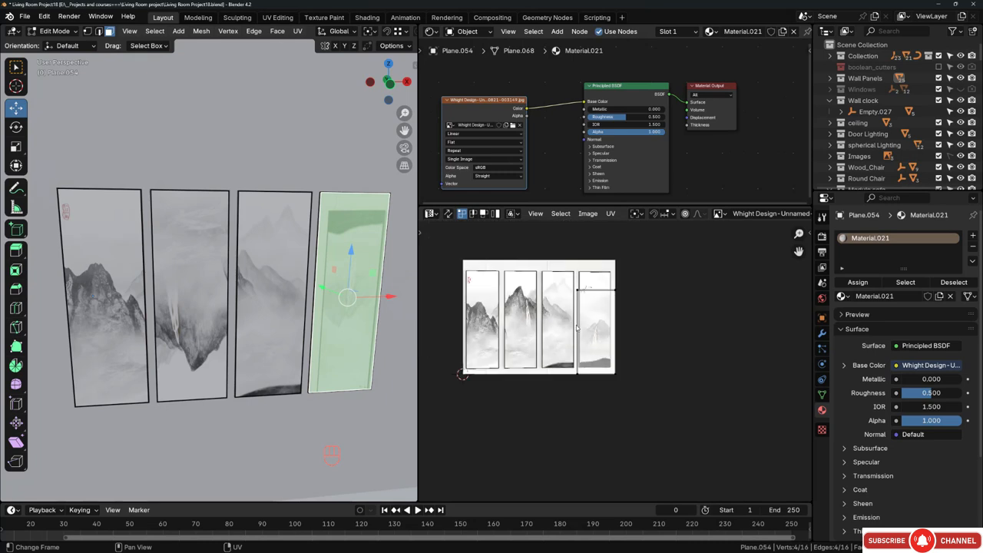
pyautogui.moveTo(584, 281); pyautogui.dragTo(639, 311)
pyautogui.scroll(3, 602, 293)
pyautogui.press('g')
pyautogui.click(606, 263)
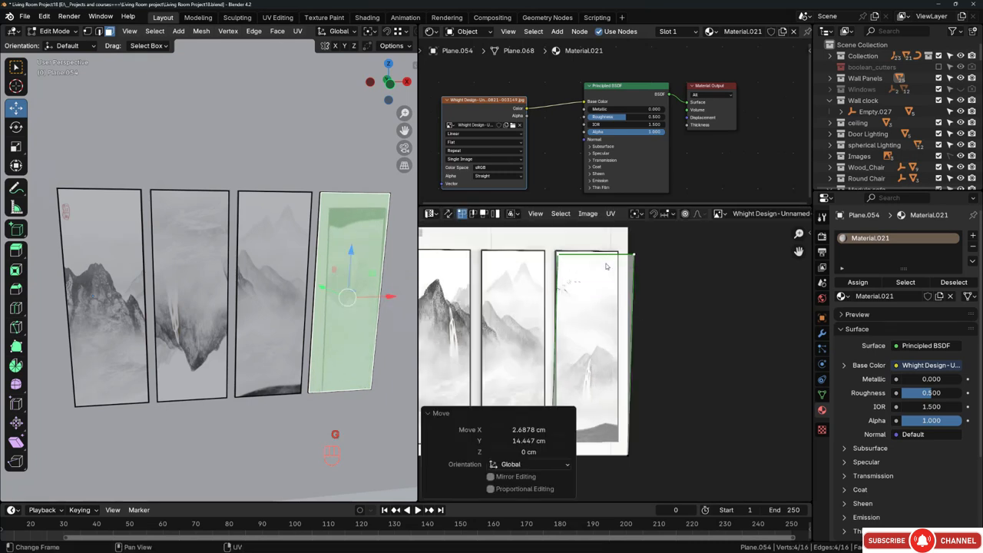
# - Move the fourth panel's bottom UV edge about 2.69 cm in X and 7.56 cm in Y, fine-tuning it onto the painting's lower-left inner corner
pyautogui.keyDown('shift'); pyautogui.moveTo(605, 374); pyautogui.dragTo(604, 270, button='middle'); pyautogui.keyUp('shift')
pyautogui.moveTo(528, 309); pyautogui.dragTo(652, 414)
pyautogui.press('g')
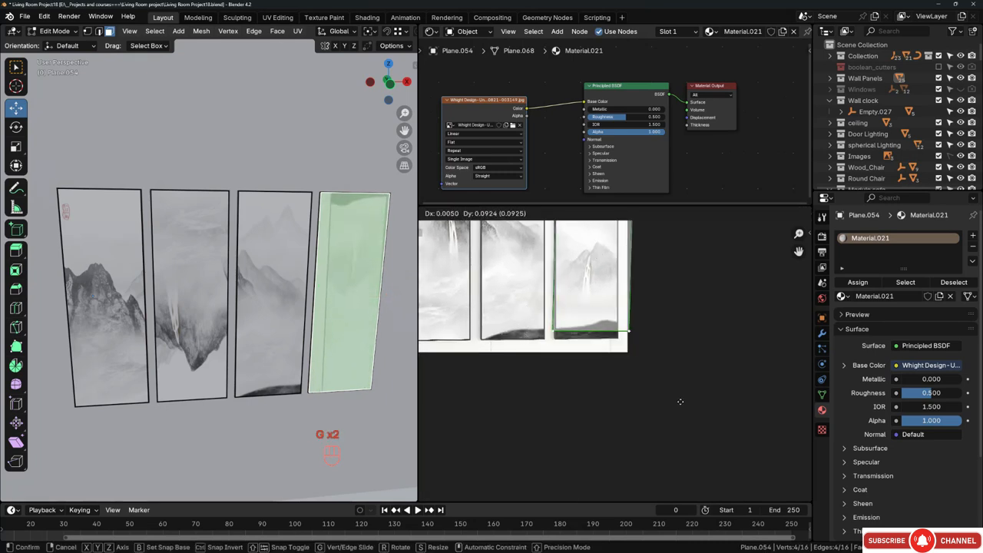
pyautogui.click(679, 401)
pyautogui.scroll(5, 556, 341)
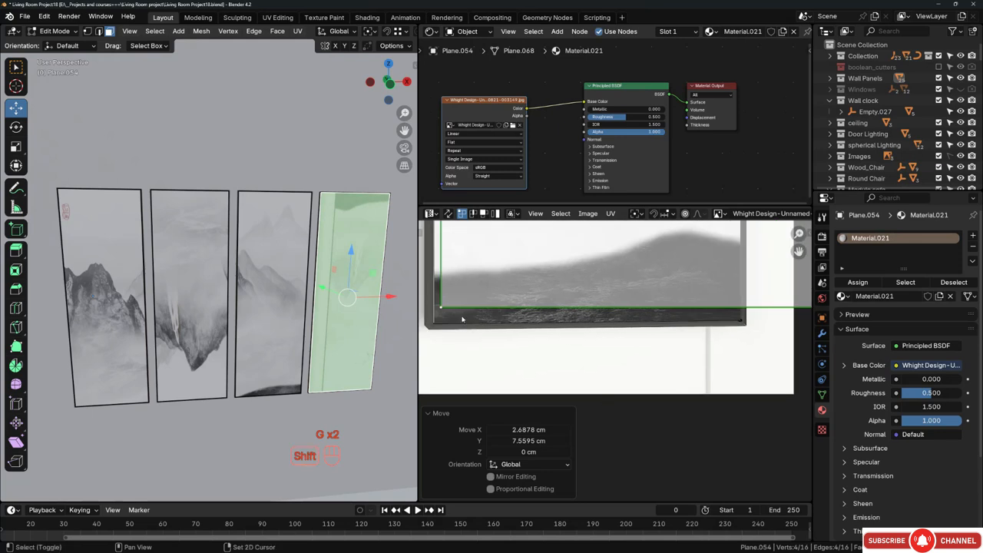
pyautogui.scroll(4, 538, 328)
pyautogui.press('g')
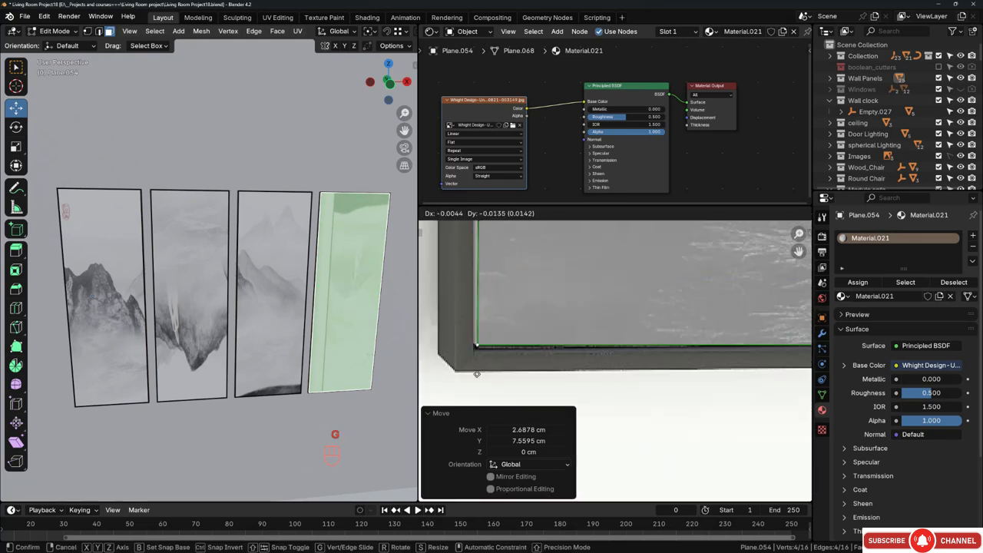
pyautogui.click(477, 375)
# - Move the fourth panel's bottom-right UV vertex about -7.03 cm in X and 0.23 cm in Y, fine-tuning it onto the lower-right inner corner
pyautogui.scroll(-4, 483, 343)
pyautogui.scroll(-1, 702, 351)
pyautogui.keyDown('shift'); pyautogui.moveTo(626, 325); pyautogui.dragTo(555, 307, button='middle'); pyautogui.keyUp('shift')
pyautogui.press('g')
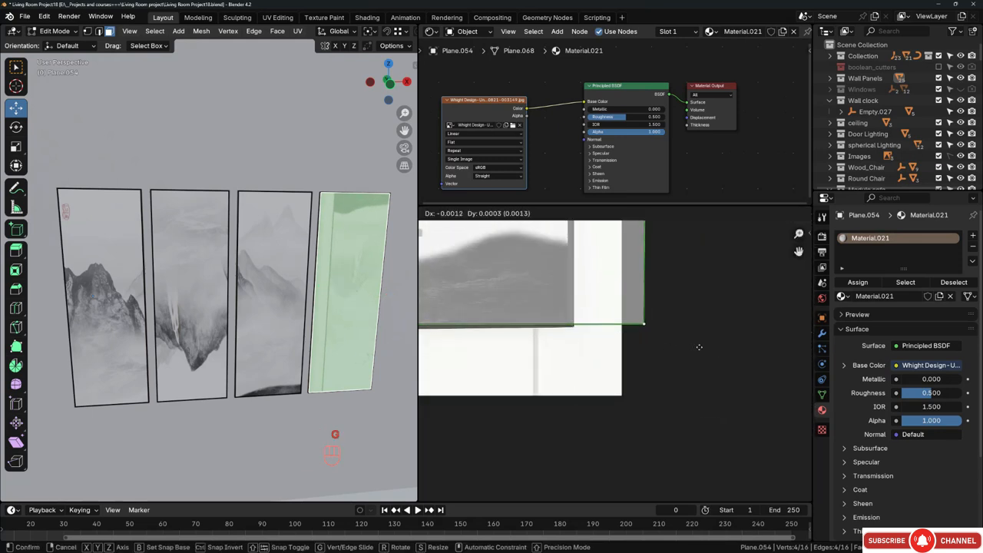
pyautogui.click(632, 338)
pyautogui.scroll(3, 632, 328)
pyautogui.press('g')
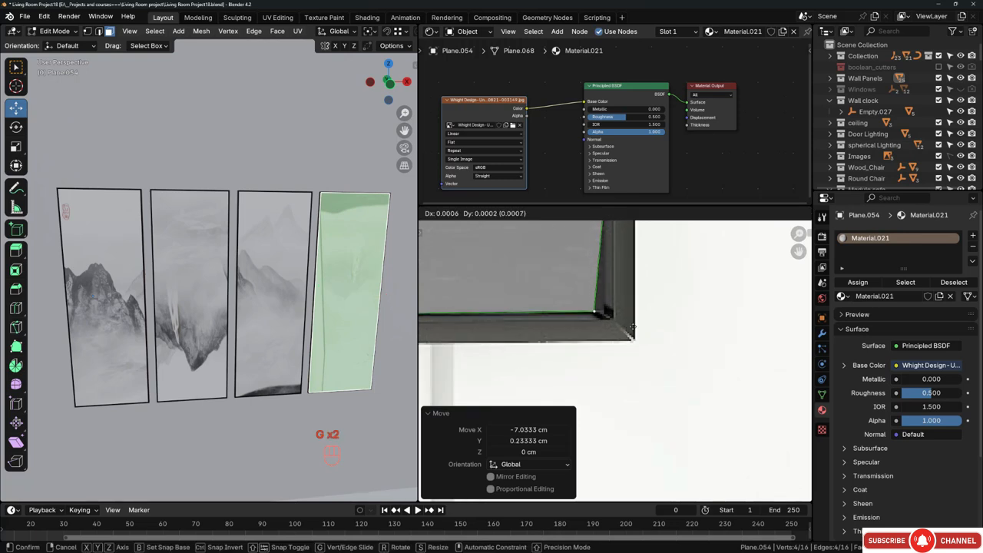
pyautogui.click(639, 328)
# - Move the fourth panel's top-right UV vertex about -7.6 cm in X and 0.87 cm in Y, fine-tuning it onto the upper-right inner corner
pyautogui.scroll(-4, 639, 323)
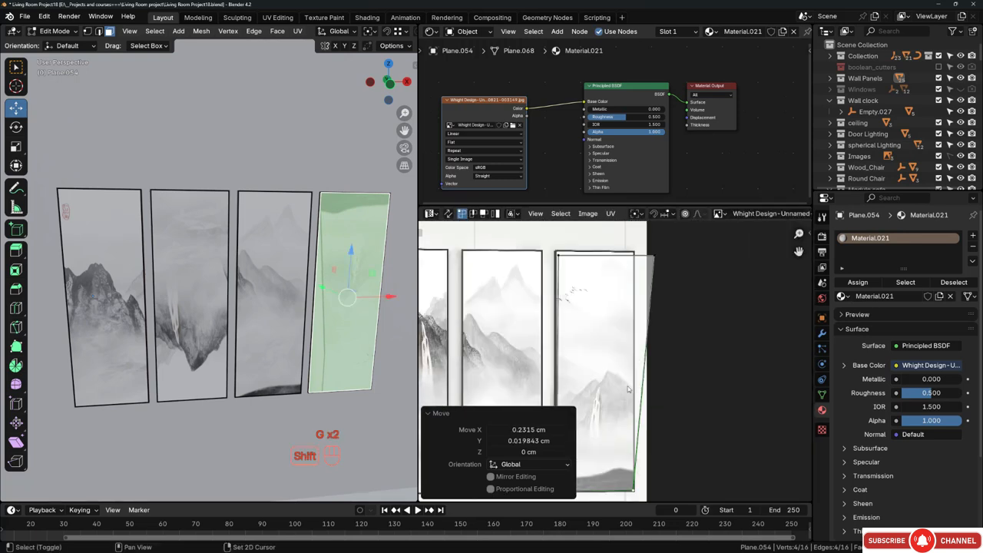
pyautogui.scroll(3, 649, 255)
pyautogui.press('g')
pyautogui.click(633, 307)
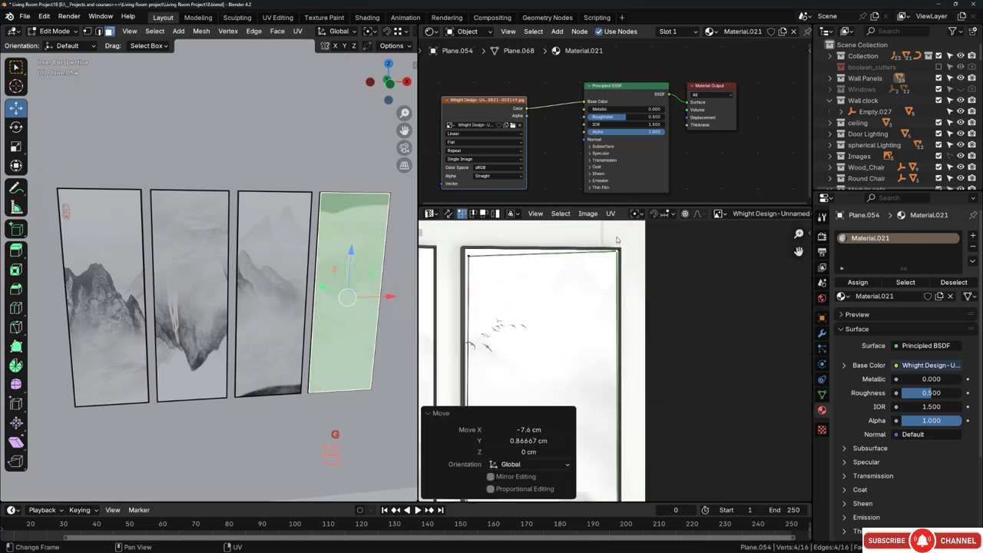
pyautogui.scroll(3, 615, 338)
pyautogui.scroll(3, 616, 338)
pyautogui.press('g')
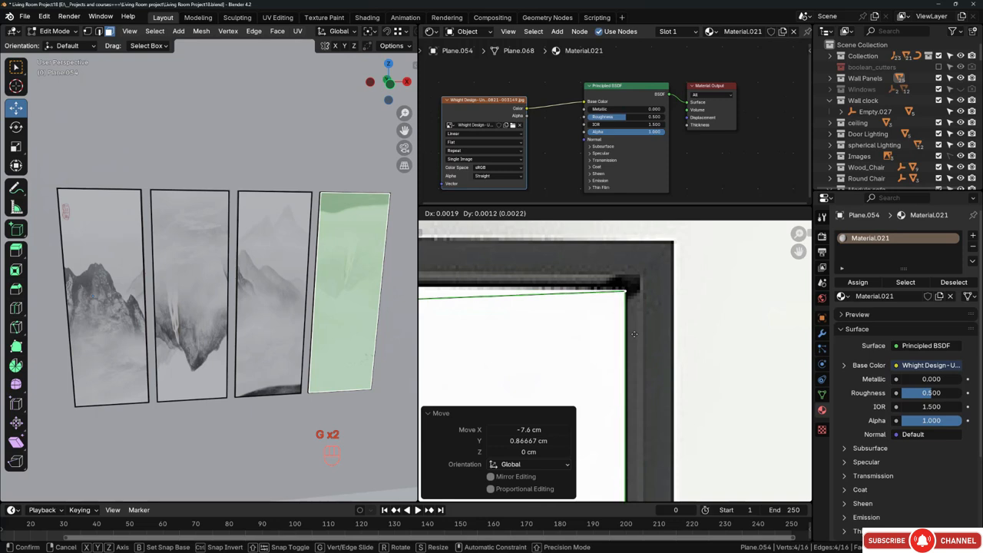
pyautogui.click(634, 334)
# - Move the fourth panel's top-left UV vertex about -0.61 cm in X and 1.26 cm in Y onto the painting's upper-left inner corner
pyautogui.scroll(-9, 583, 332)
pyautogui.keyDown('shift'); pyautogui.moveTo(541, 330); pyautogui.dragTo(768, 311, button='middle'); pyautogui.keyUp('shift')
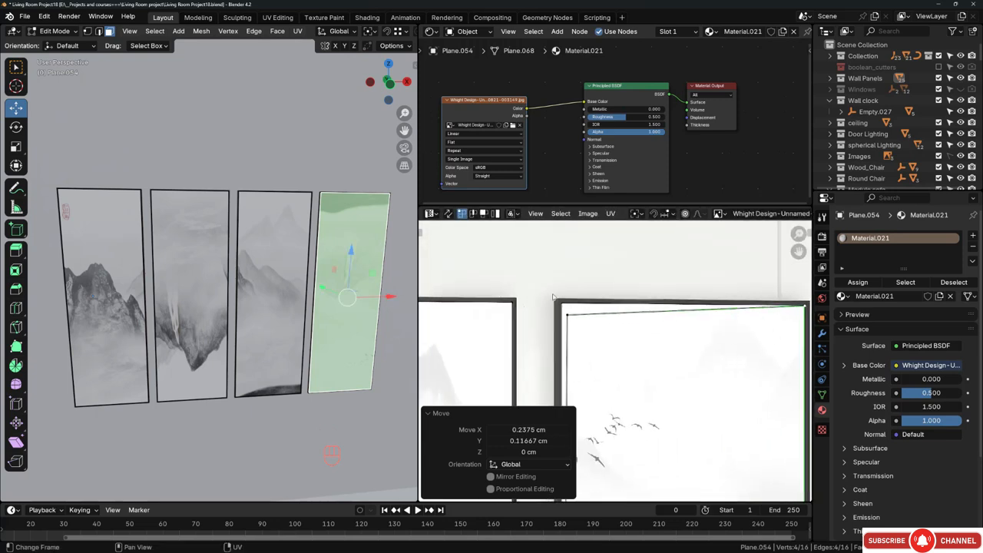
pyautogui.scroll(4, 552, 304)
pyautogui.press('g')
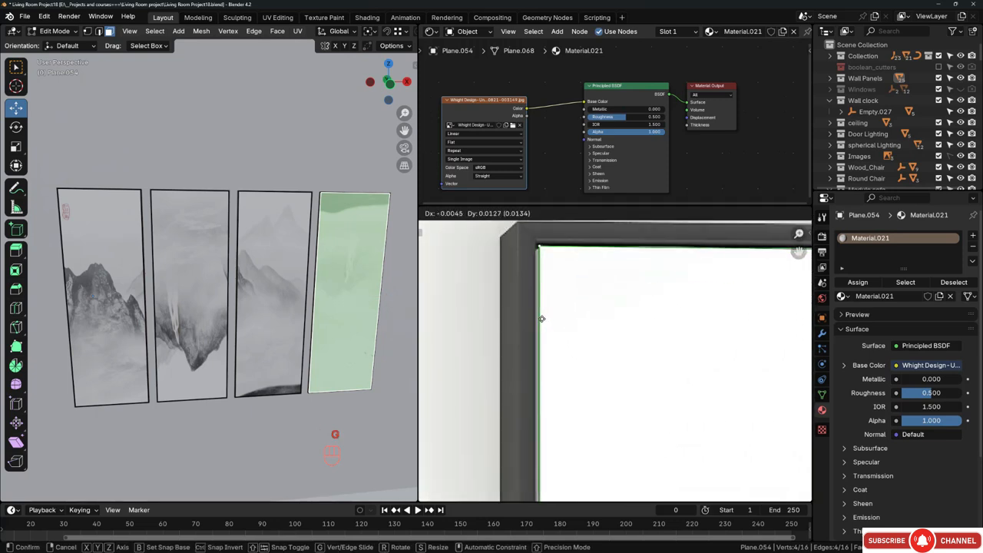
pyautogui.click(540, 319)
# - Select the second picture panel's face and mirror all its UVs along the Y axis
pyautogui.scroll(-3, 202, 295)
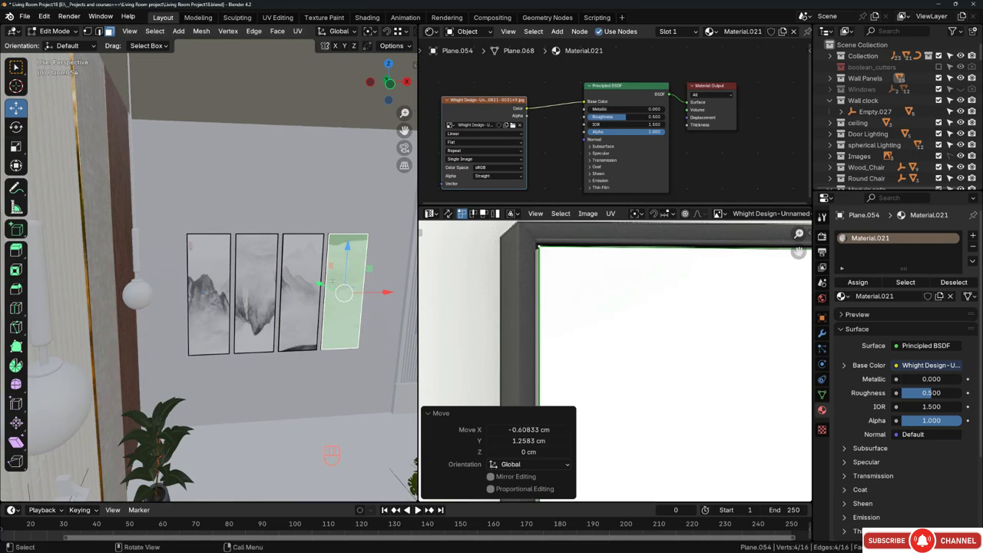
pyautogui.moveTo(331, 280); pyautogui.dragTo(289, 271, button='middle')
pyautogui.moveTo(228, 281)
pyautogui.mouseDown(button='middle')
pyautogui.moveTo(255, 286)
pyautogui.moveTo(217, 276)
pyautogui.mouseUp(button='middle')
pyautogui.press('Tab')
pyautogui.scroll(2, 261, 290)
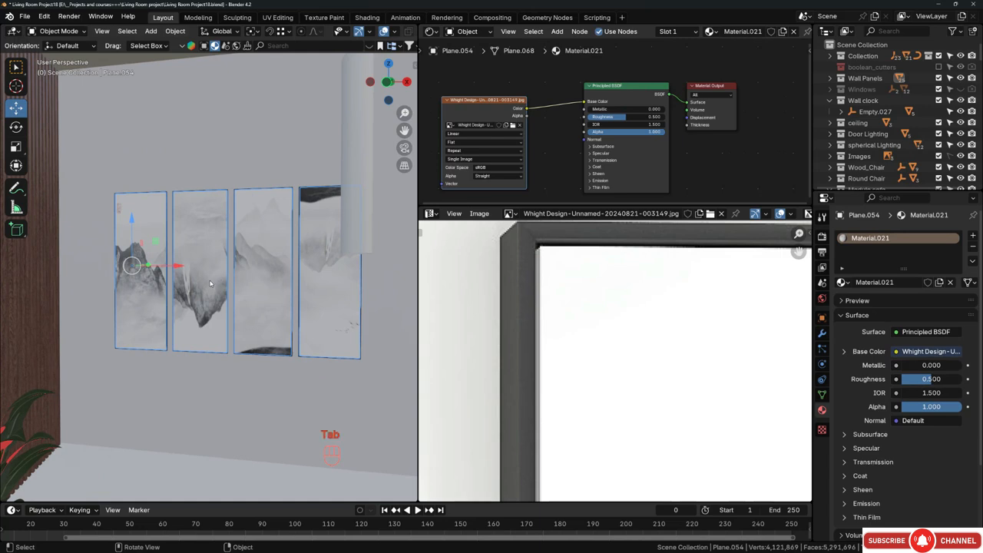
pyautogui.press('Tab')
pyautogui.click(210, 283)
pyautogui.scroll(-14, 603, 332)
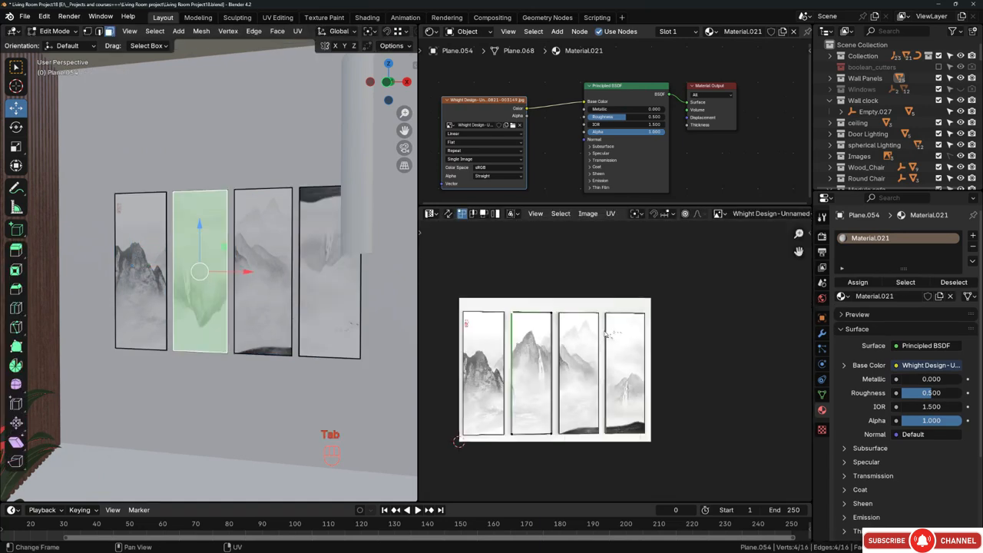
pyautogui.scroll(-3, 605, 334)
pyautogui.press('a')
pyautogui.scroll(4, 580, 330)
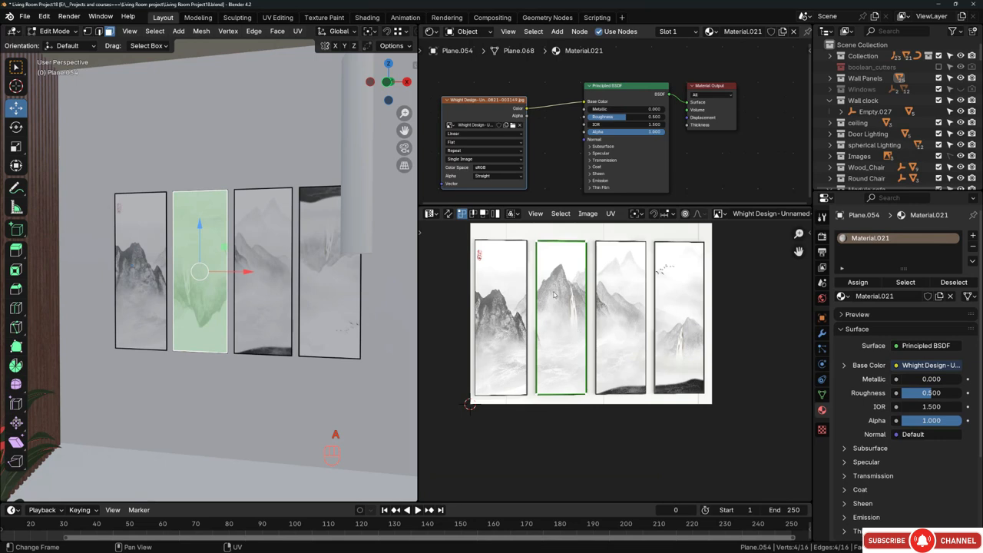
pyautogui.click(610, 215)
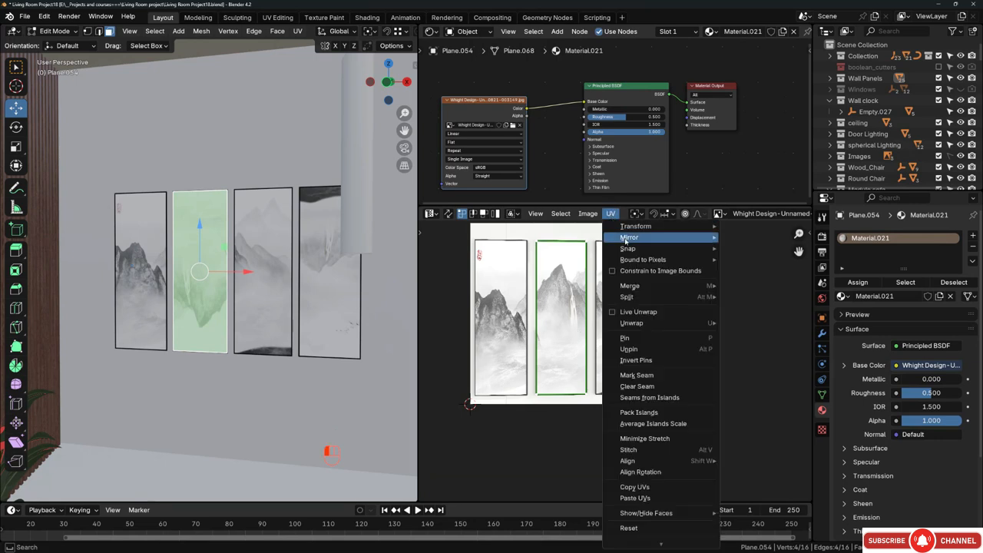
pyautogui.moveTo(627, 239)
pyautogui.click(765, 262)
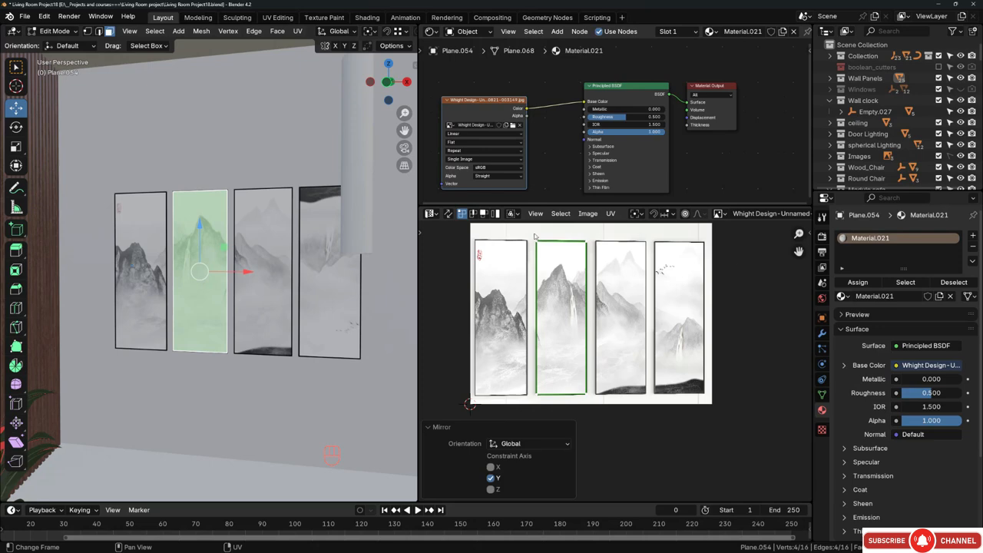
# - Select the fourth picture panel's face with all its UVs and mirror them along the Y axis
pyautogui.scroll(5, 555, 270)
pyautogui.scroll(-3, 555, 270)
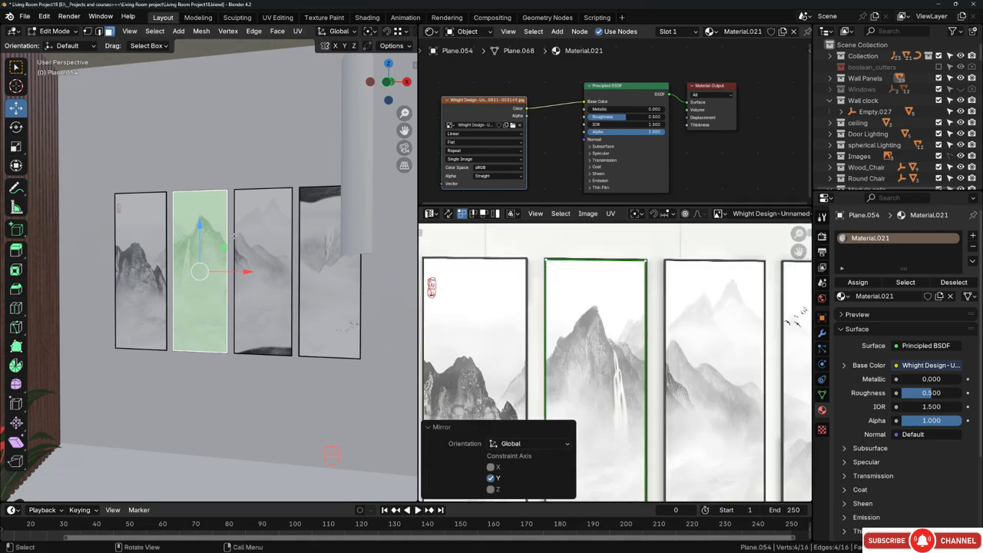
pyautogui.scroll(2, 233, 236)
pyautogui.scroll(-3, 211, 247)
pyautogui.click(309, 271)
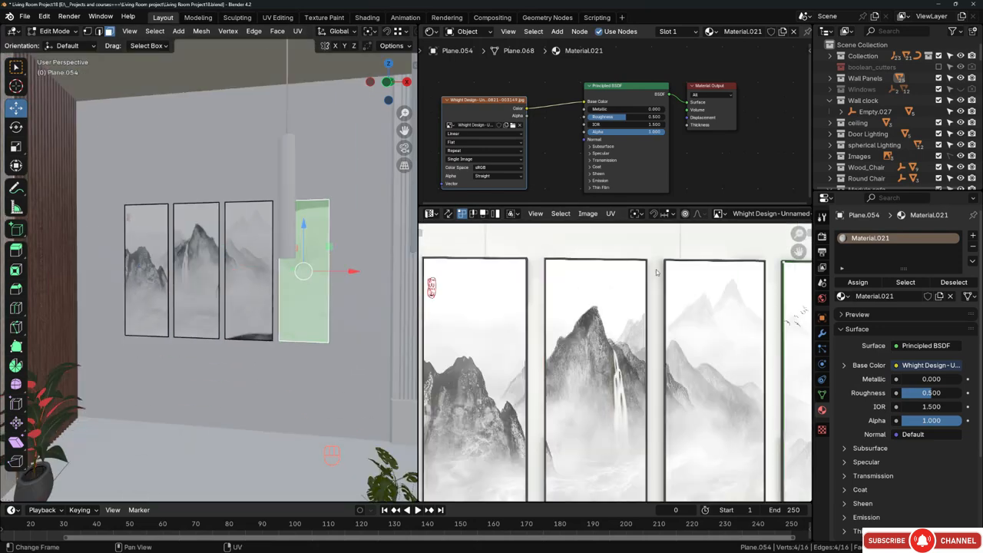
pyautogui.click(610, 214)
pyautogui.moveTo(623, 243)
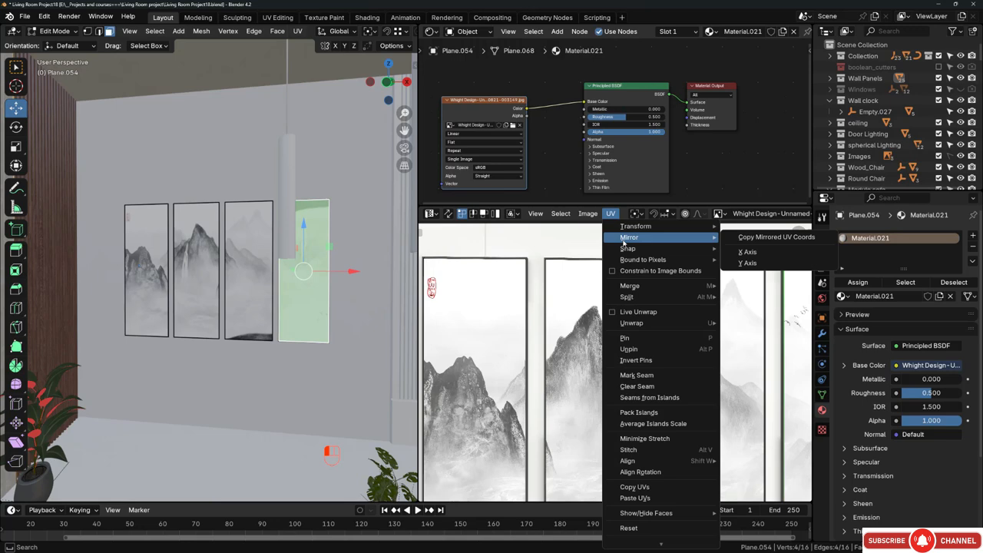
pyautogui.click(750, 263)
pyautogui.scroll(-5, 601, 280)
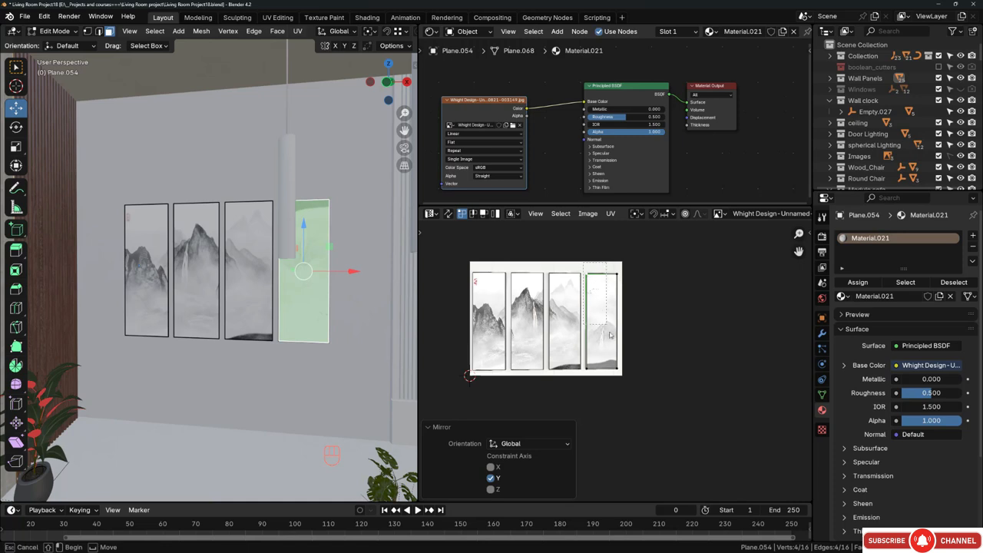
pyautogui.moveTo(635, 386); pyautogui.dragTo(634, 386)
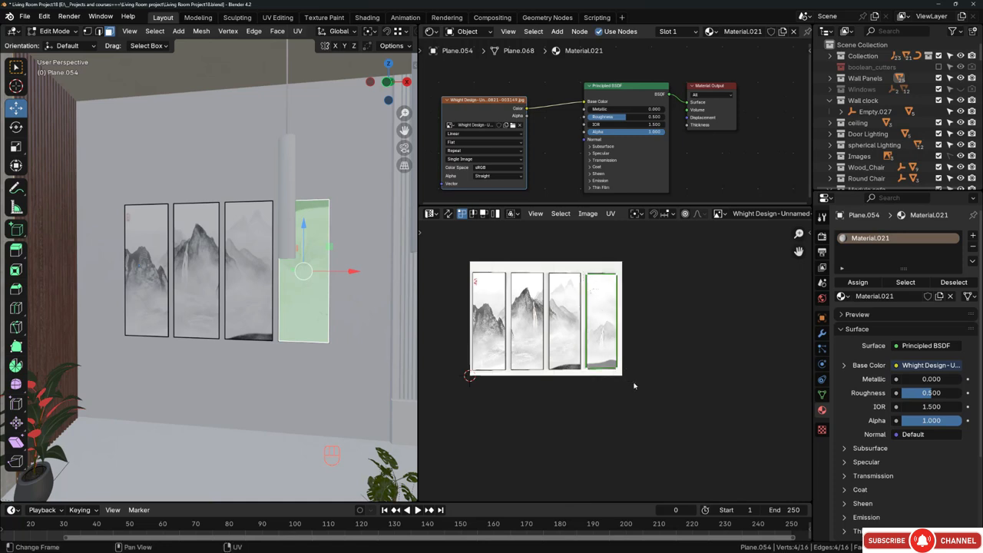
pyautogui.click(610, 214)
pyautogui.moveTo(638, 231)
pyautogui.click(750, 263)
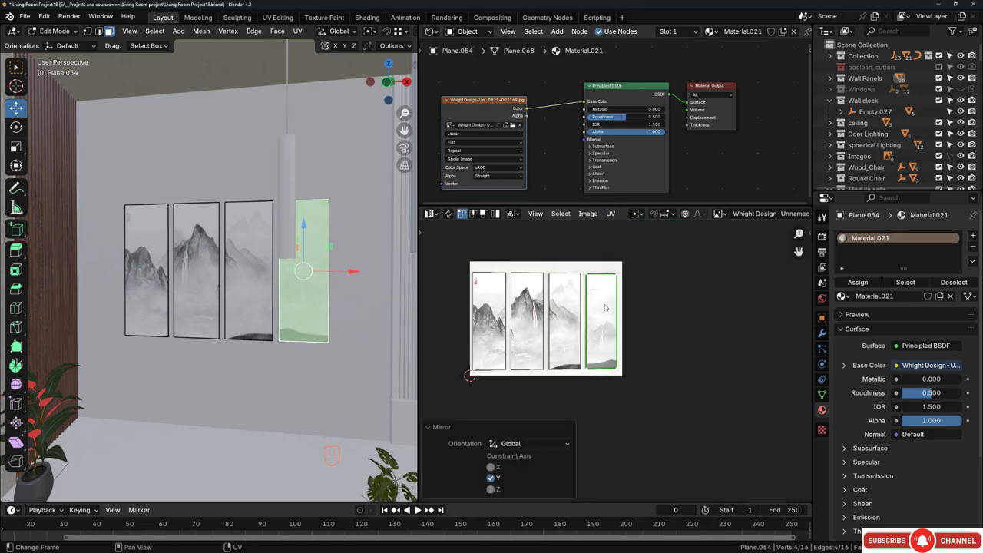
# - Leave edit mode and link the Procedural Wood material from the wooden wall panel to the slatted panel on the other side of the pictures
pyautogui.press('Tab')
pyautogui.hotkey('alt', 'a')
pyautogui.scroll(2, 265, 301)
pyautogui.moveTo(265, 301); pyautogui.dragTo(309, 311, button='middle')
pyautogui.scroll(-3, 285, 287)
pyautogui.keyDown('shift'); pyautogui.moveTo(308, 310); pyautogui.dragTo(384, 280, button='middle'); pyautogui.keyUp('shift')
pyautogui.click(384, 279)
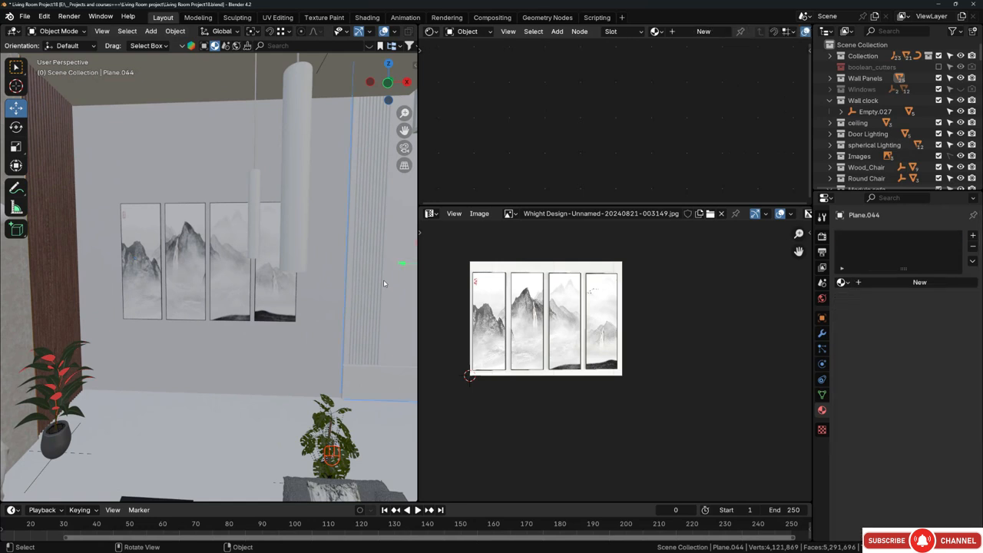
pyautogui.keyDown('shift'); pyautogui.click(61, 243); pyautogui.keyUp('shift')
pyautogui.hotkey('ctrl', 'l')
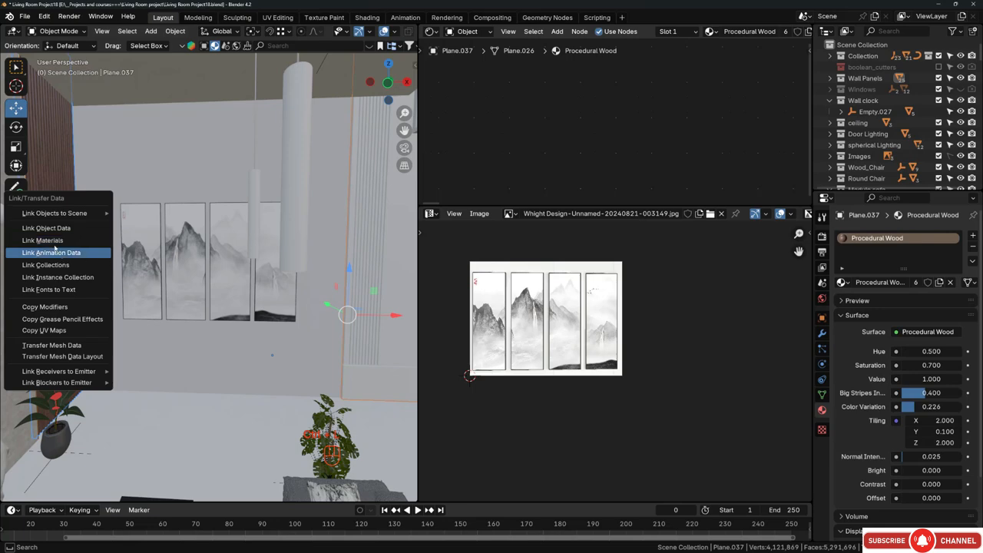
pyautogui.click(47, 241)
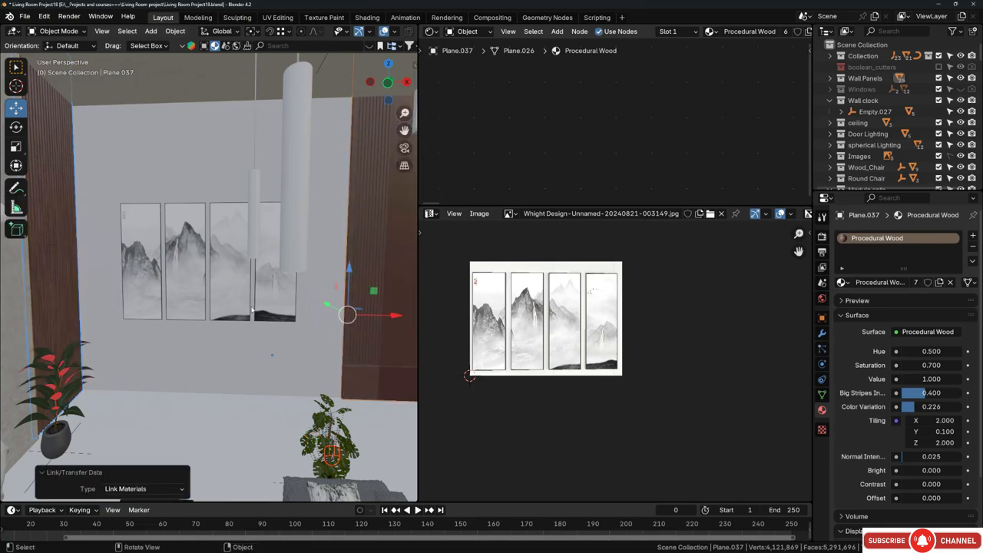
# - Isolate the slatted wall panel beside the pictures in local view and enter edit mode
pyautogui.scroll(-2, 253, 308)
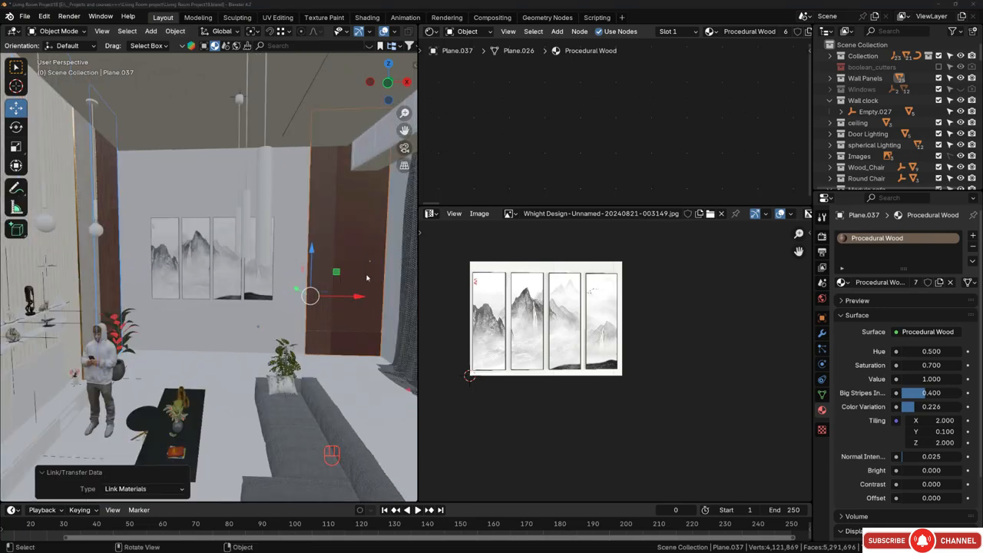
pyautogui.scroll(4, 367, 278)
pyautogui.moveTo(327, 237); pyautogui.dragTo(259, 222, button='middle')
pyautogui.click(315, 232)
pyautogui.press('KP_Divide')
pyautogui.scroll(3, 270, 193)
pyautogui.press('Tab')
# - Select the front half of the slatted panel's geometry in a maximized top view with X-ray enabled
pyautogui.press('KP_7')
pyautogui.scroll(-2, 226, 212)
pyautogui.hotkey('alt', 'z')
pyautogui.press('KP_7')
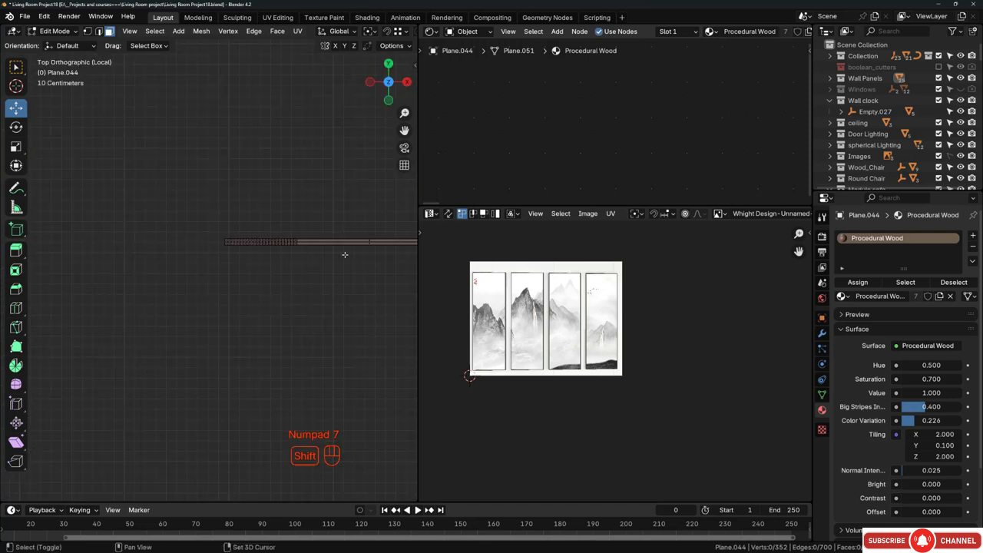
pyautogui.keyDown('shift'); pyautogui.moveTo(345, 254); pyautogui.dragTo(345, 276, button='middle'); pyautogui.keyUp('shift')
pyautogui.hotkey('ctrl', 'space')
pyautogui.keyDown('shift'); pyautogui.moveTo(679, 297); pyautogui.dragTo(493, 308, button='middle'); pyautogui.keyUp('shift')
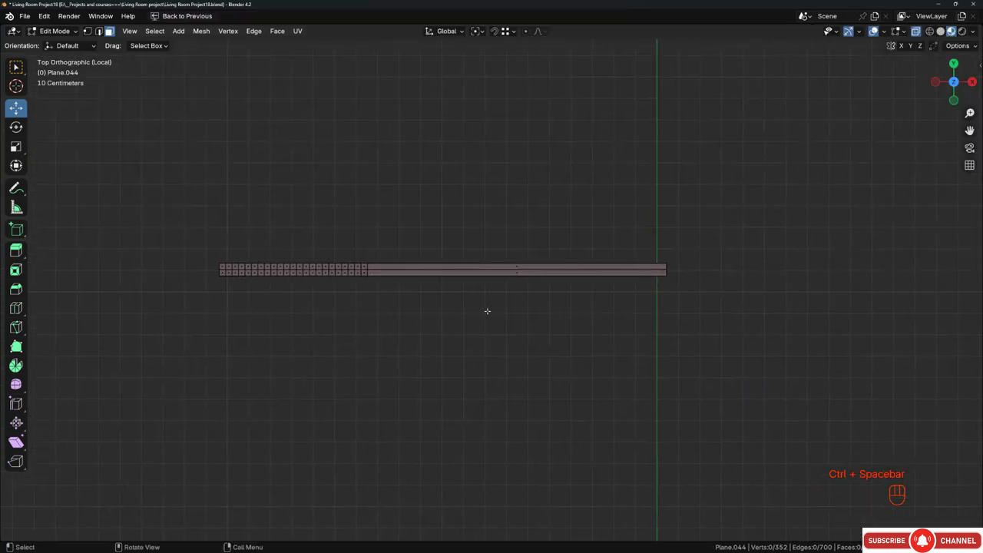
pyautogui.moveTo(144, 324); pyautogui.dragTo(692, 268)
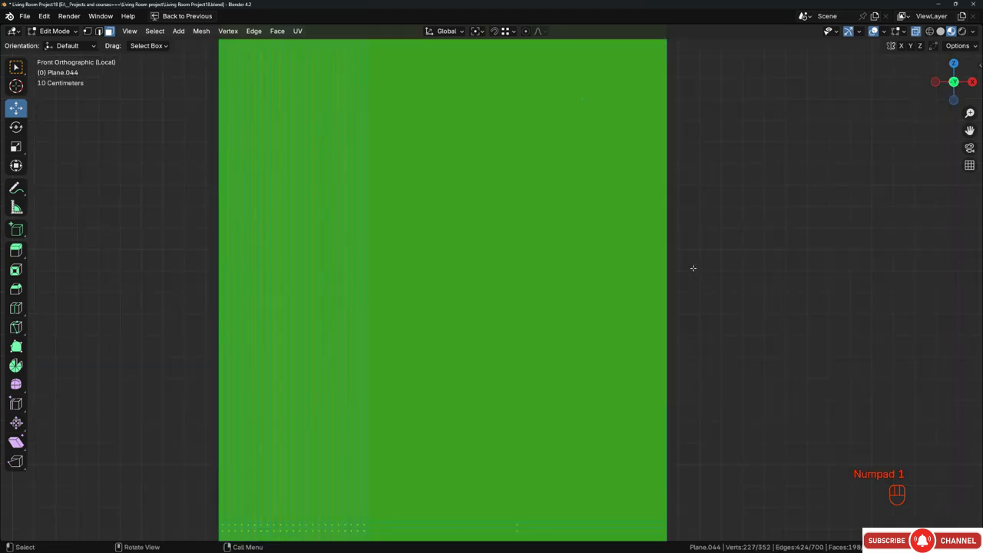
# - Remove the panel's top-end faces from the selection in the right side view
pyautogui.press('KP_3')
pyautogui.keyDown('shift'); pyautogui.moveTo(539, 361); pyautogui.dragTo(528, 494, button='middle'); pyautogui.keyUp('shift')
pyautogui.scroll(1, 473, 189)
pyautogui.keyDown('shift'); pyautogui.moveTo(466, 184); pyautogui.dragTo(493, 430, button='middle'); pyautogui.keyUp('shift')
pyautogui.keyDown('shift'); pyautogui.moveTo(503, 116); pyautogui.dragTo(501, 311, button='middle'); pyautogui.keyUp('shift')
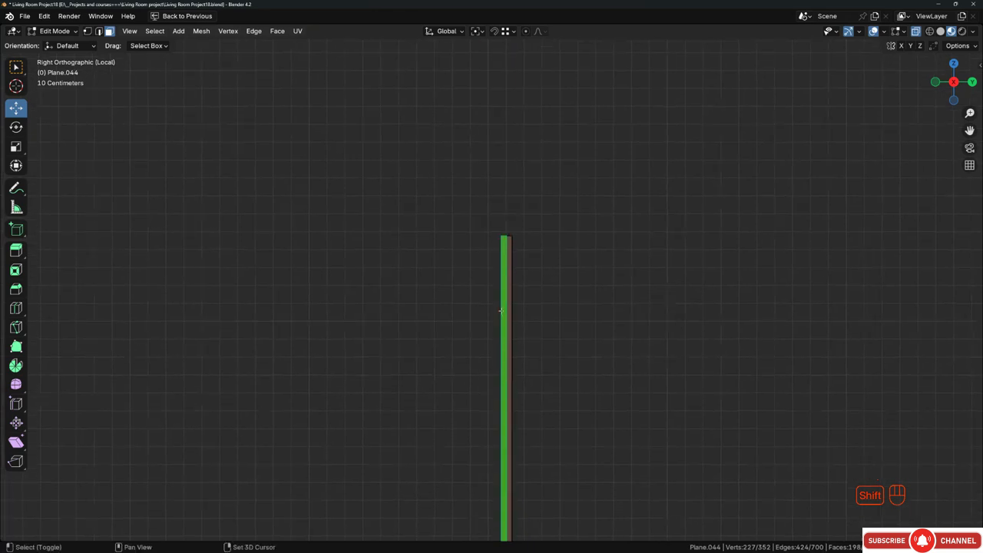
pyautogui.keyDown('ctrl'); pyautogui.moveTo(481, 208); pyautogui.dragTo(541, 255); pyautogui.keyUp('ctrl')
# - Remove the bottom-end faces and the faces around the horizontal groove from the selection, keeping the front faces
pyautogui.scroll(-8, 464, 177)
pyautogui.keyDown('shift'); pyautogui.moveTo(488, 376); pyautogui.dragTo(490, 247, button='middle'); pyautogui.keyUp('shift')
pyautogui.scroll(3, 483, 354)
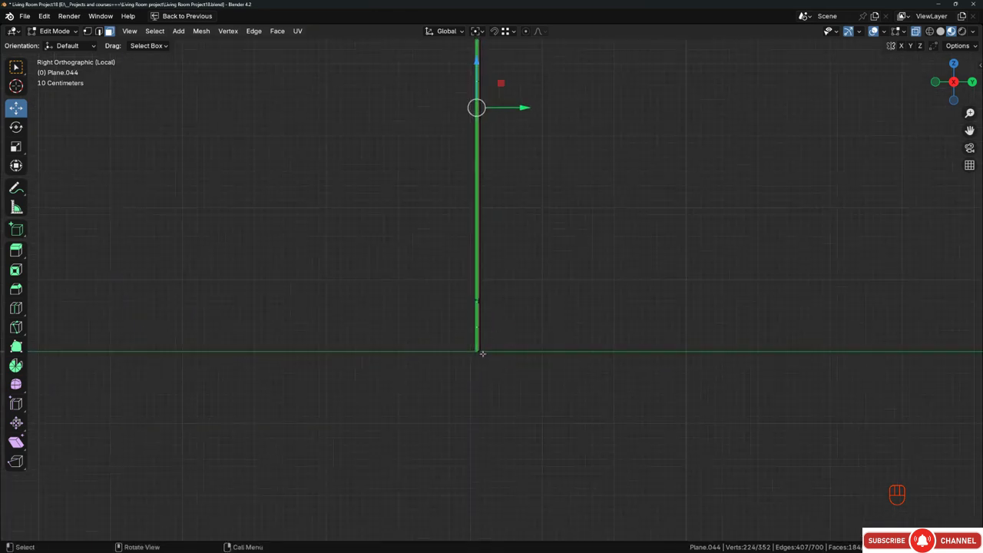
pyautogui.scroll(4, 482, 353)
pyautogui.scroll(3, 492, 154)
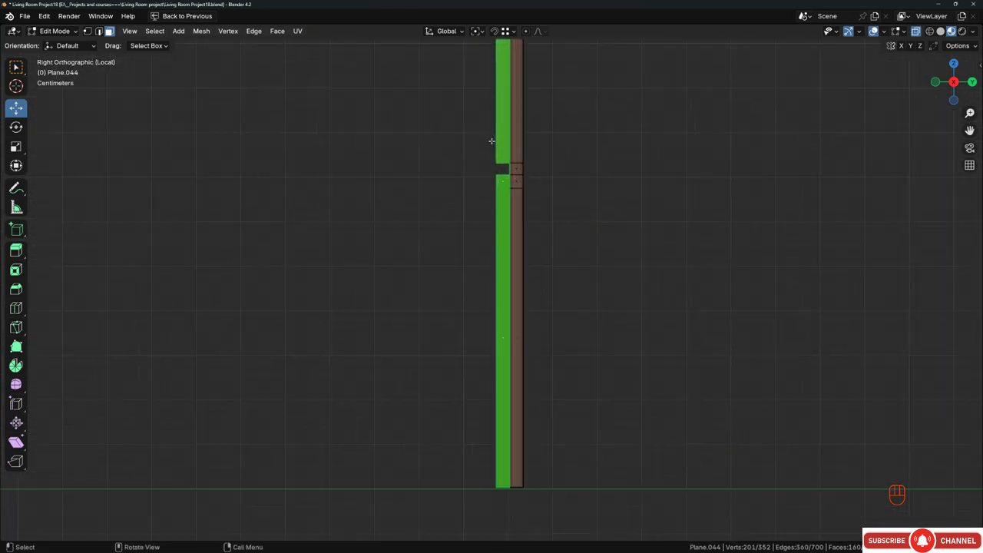
pyautogui.keyDown('ctrl'); pyautogui.moveTo(480, 151); pyautogui.dragTo(538, 184); pyautogui.keyUp('ctrl')
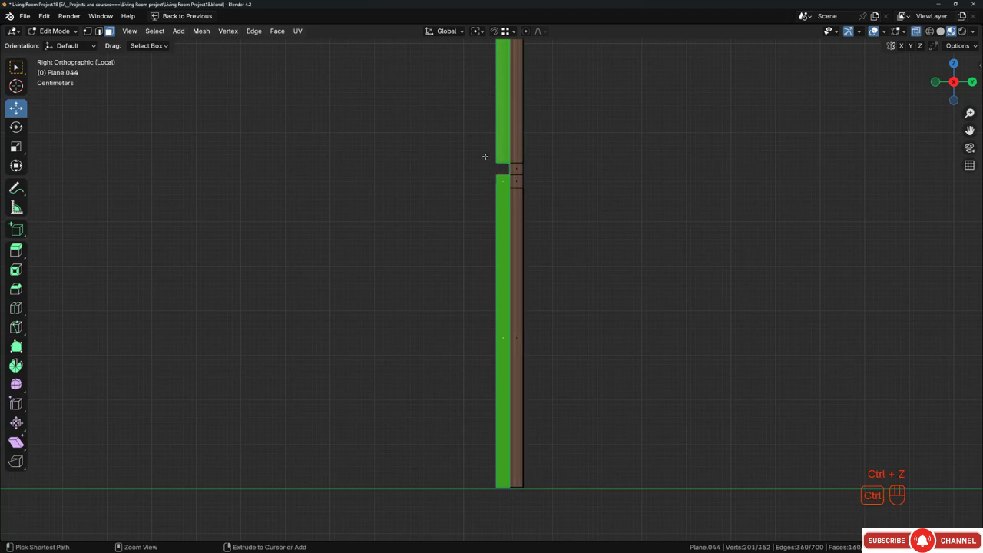
pyautogui.keyDown('ctrl'); pyautogui.moveTo(531, 178); pyautogui.dragTo(518, 176); pyautogui.keyUp('ctrl')
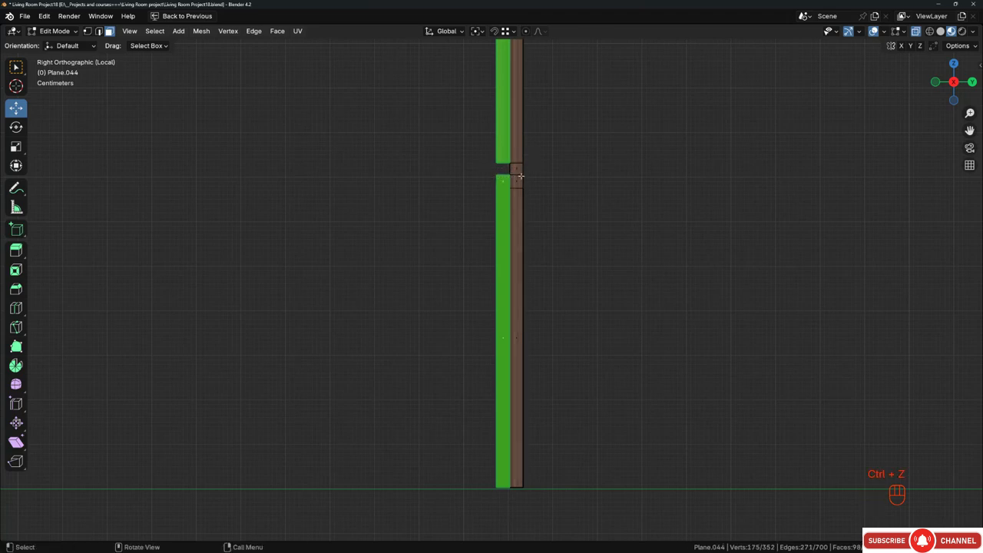
# - Check the selected front faces in solid shading, turn off X-ray and restore the multi-editor layout
pyautogui.moveTo(518, 176); pyautogui.dragTo(481, 206, button='middle')
pyautogui.scroll(2, 480, 214)
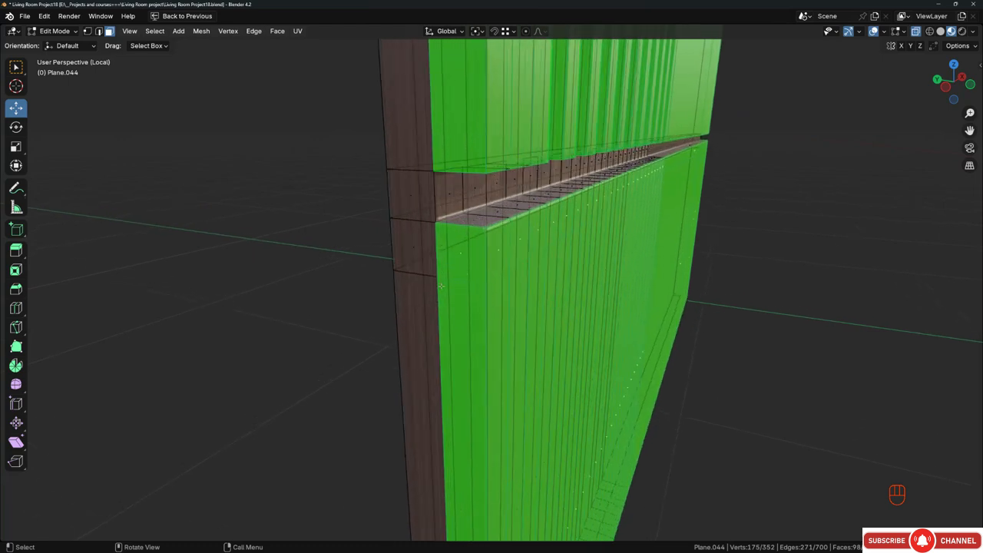
pyautogui.scroll(-6, 367, 311)
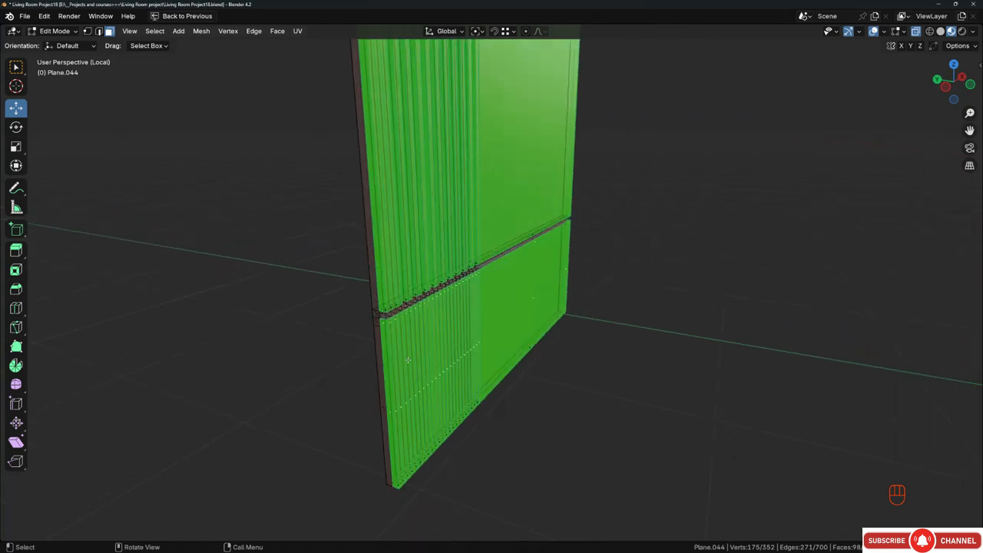
pyautogui.press('z')
pyautogui.click(606, 351)
pyautogui.scroll(-3, 467, 250)
pyautogui.moveTo(480, 223); pyautogui.dragTo(435, 120, button='middle')
pyautogui.scroll(5, 435, 121)
pyautogui.scroll(-8, 426, 181)
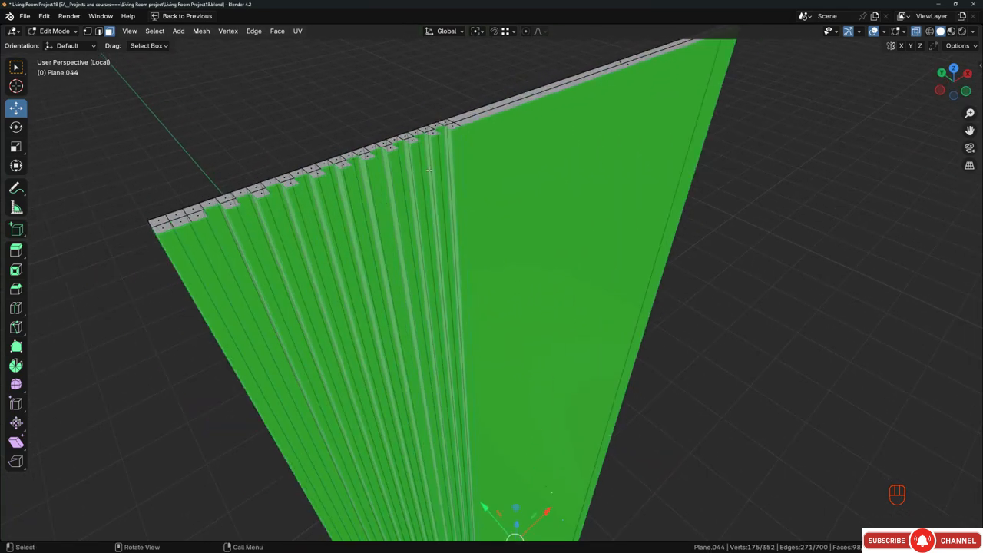
pyautogui.hotkey('ctrl', 'space')
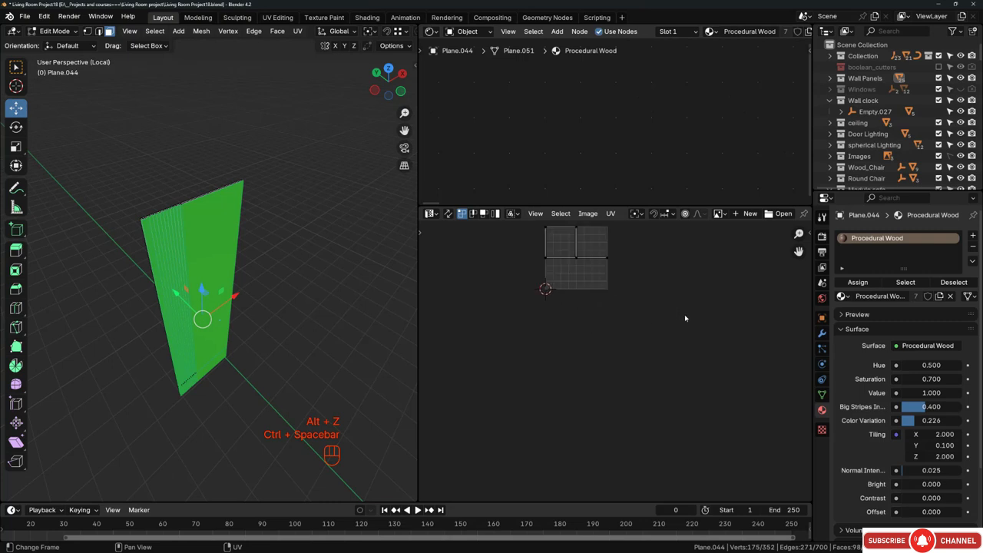
# - Unwrap all the selected faces of the wood panel and scale their UVs up by about 2.785
pyautogui.press('a')
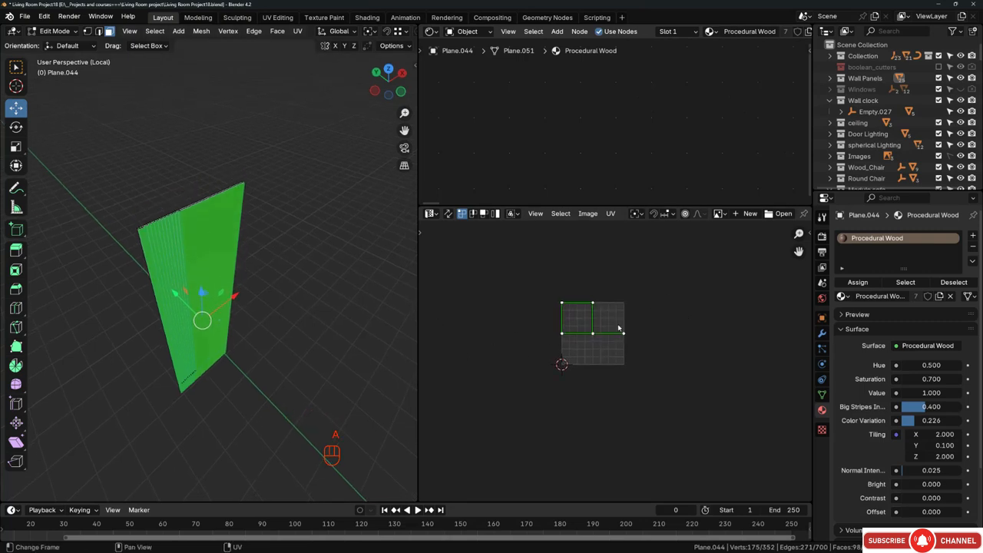
pyautogui.press('u')
pyautogui.press('u')
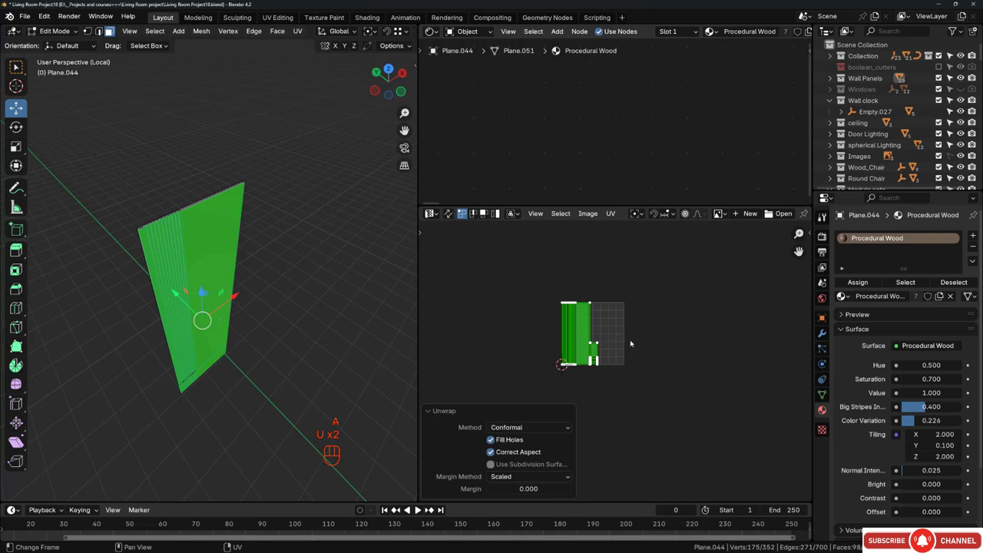
pyautogui.click(753, 363)
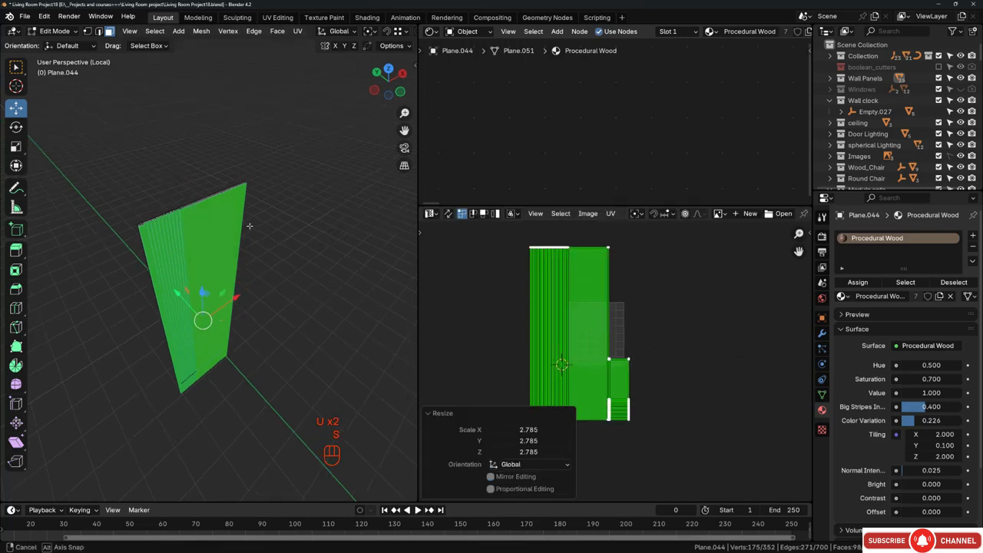
# - Select the small end face in the groove near the panel's base and display the model in Material Preview
pyautogui.moveTo(249, 225); pyautogui.dragTo(217, 226, button='middle')
pyautogui.scroll(4, 222, 211)
pyautogui.keyDown('shift'); pyautogui.moveTo(202, 186); pyautogui.dragTo(288, 301, button='middle'); pyautogui.keyUp('shift')
pyautogui.scroll(3, 240, 225)
pyautogui.scroll(4, 202, 316)
pyautogui.click(229, 303)
pyautogui.press('KP_3')
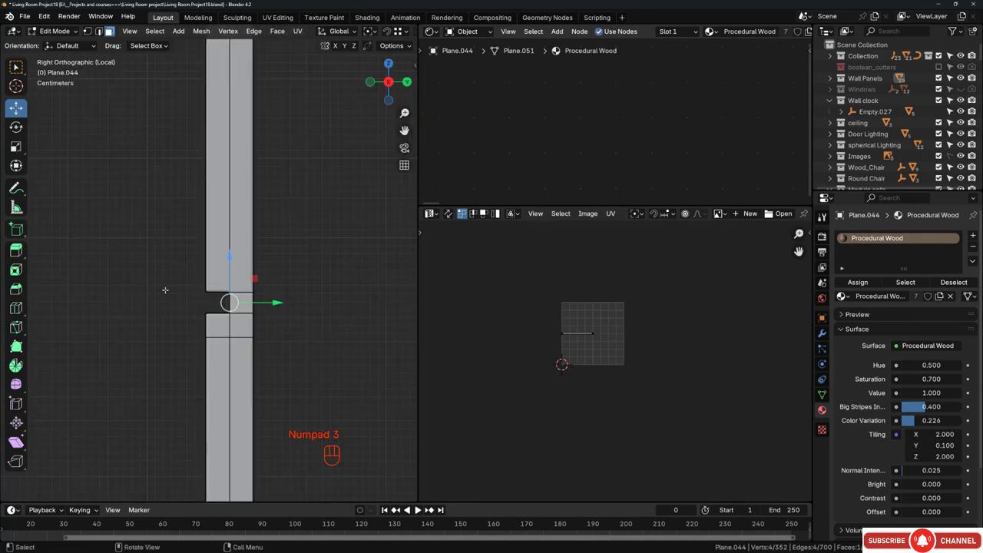
pyautogui.moveTo(165, 290); pyautogui.dragTo(279, 262, button='middle')
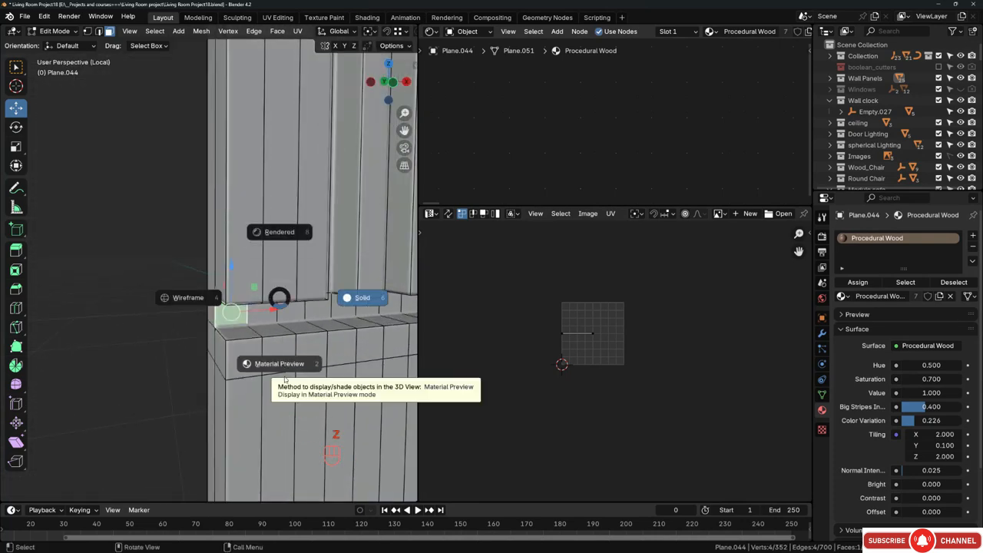
pyautogui.click(281, 375)
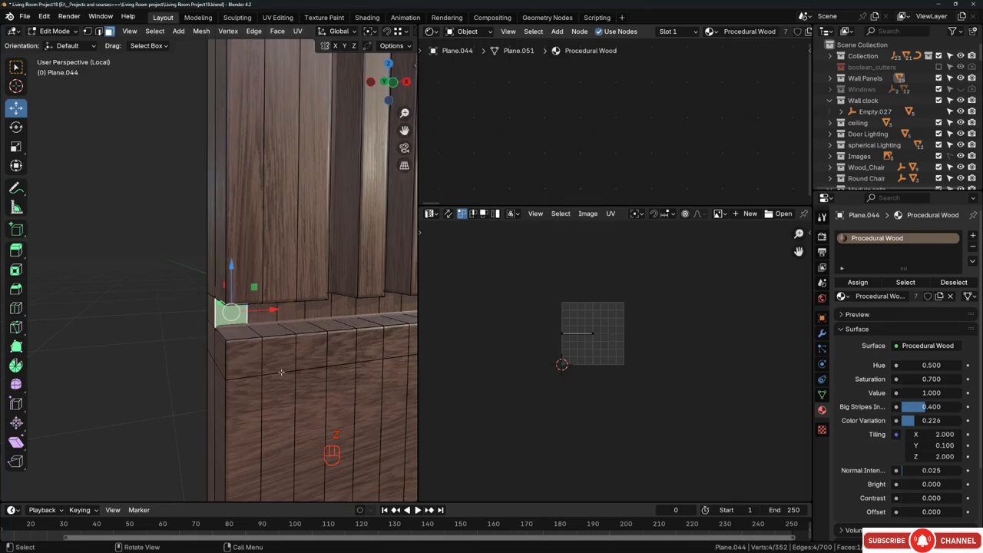
# - Leave Edit Mode and examine the wood grain direction on the panel's upper and lower sections
pyautogui.press('Tab')
pyautogui.hotkey('alt', 'a')
pyautogui.moveTo(285, 325); pyautogui.dragTo(259, 296, button='middle')
pyautogui.scroll(4, 260, 292)
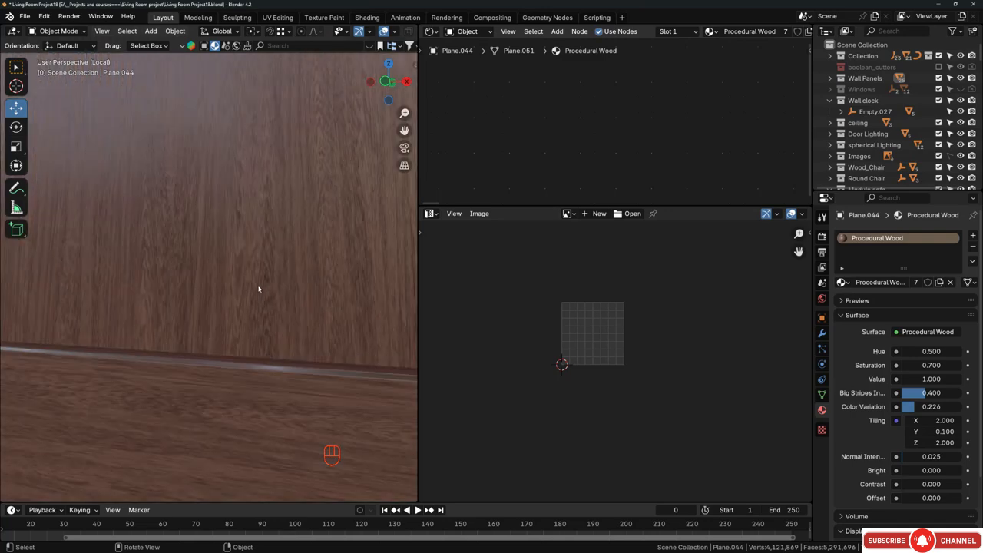
pyautogui.scroll(-4, 303, 312)
pyautogui.moveTo(300, 369); pyautogui.dragTo(271, 364, button='middle')
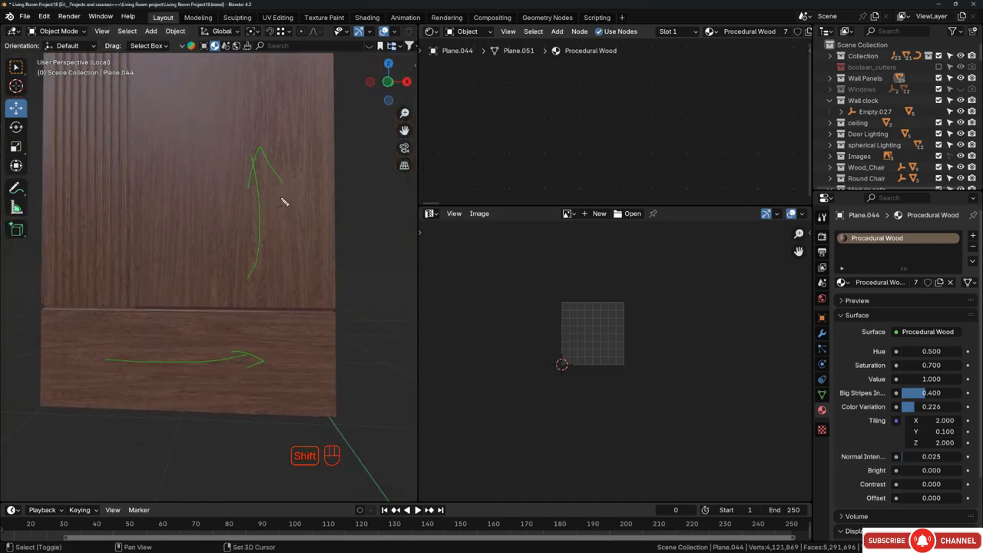
pyautogui.moveTo(259, 347); pyautogui.dragTo(235, 359, button='middle')
# - Select the faces of the panel's lower section and rotate their UVs by 90°
pyautogui.press('Tab')
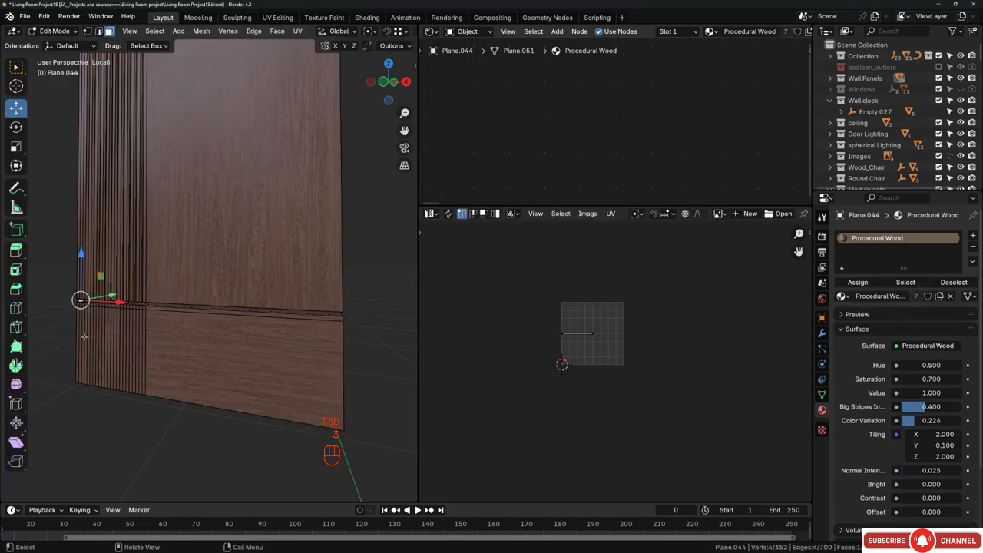
pyautogui.moveTo(244, 355); pyautogui.dragTo(257, 357)
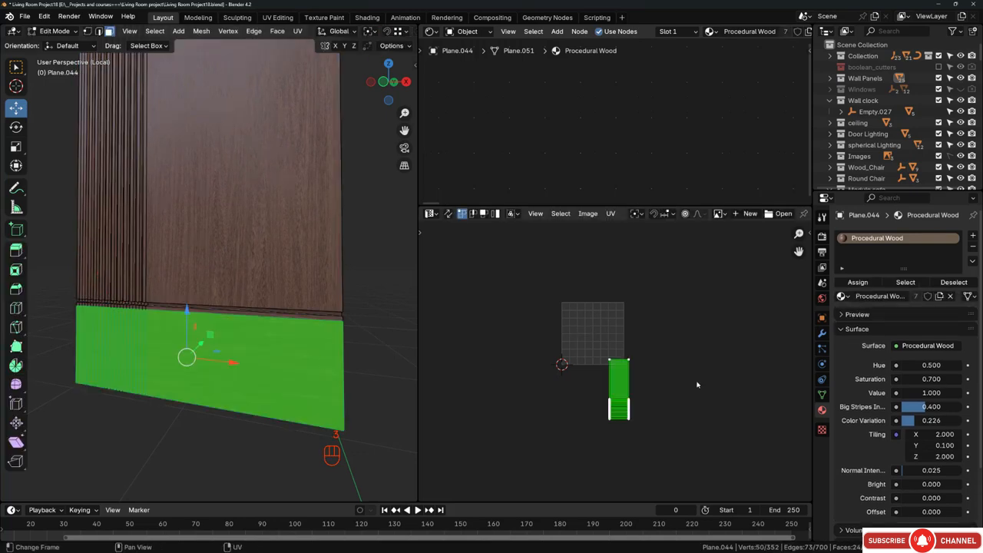
pyautogui.scroll(4, 649, 384)
pyautogui.press('r')
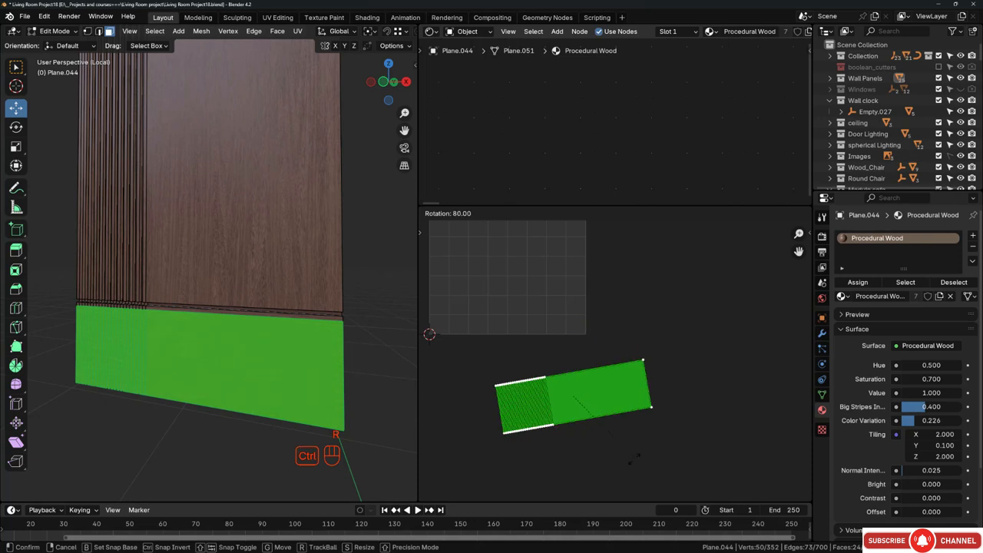
pyautogui.click(627, 475)
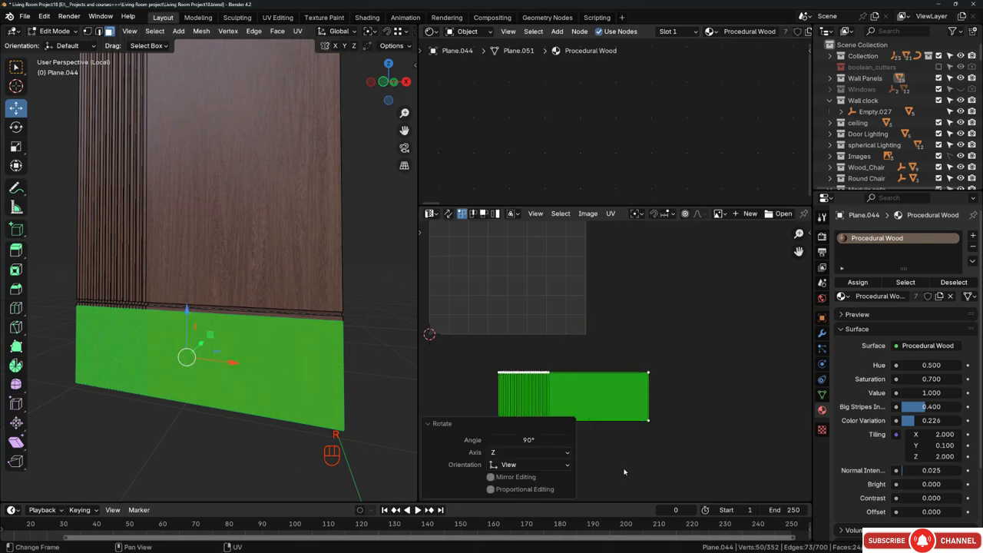
# - Return to Object Mode, clear the selection and inspect the wood grain over the whole panel
pyautogui.moveTo(204, 367); pyautogui.dragTo(202, 371, button='middle')
pyautogui.press('Tab')
pyautogui.hotkey('alt', 'a')
pyautogui.scroll(-4, 277, 362)
pyautogui.moveTo(261, 360); pyautogui.dragTo(192, 349, button='middle')
pyautogui.scroll(-2, 272, 342)
pyautogui.moveTo(273, 342); pyautogui.dragTo(373, 326, button='middle')
pyautogui.scroll(3, 226, 193)
pyautogui.moveTo(225, 193); pyautogui.dragTo(205, 199, button='middle')
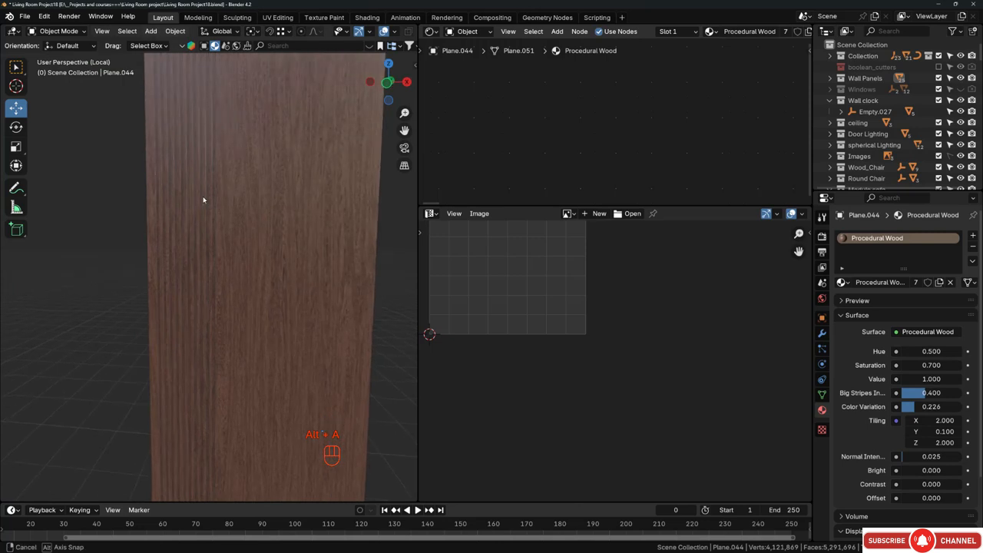
pyautogui.scroll(-2, 262, 237)
pyautogui.moveTo(262, 237)
pyautogui.mouseDown(button='middle')
pyautogui.moveTo(238, 218)
pyautogui.moveTo(202, 217)
pyautogui.mouseUp(button='middle')
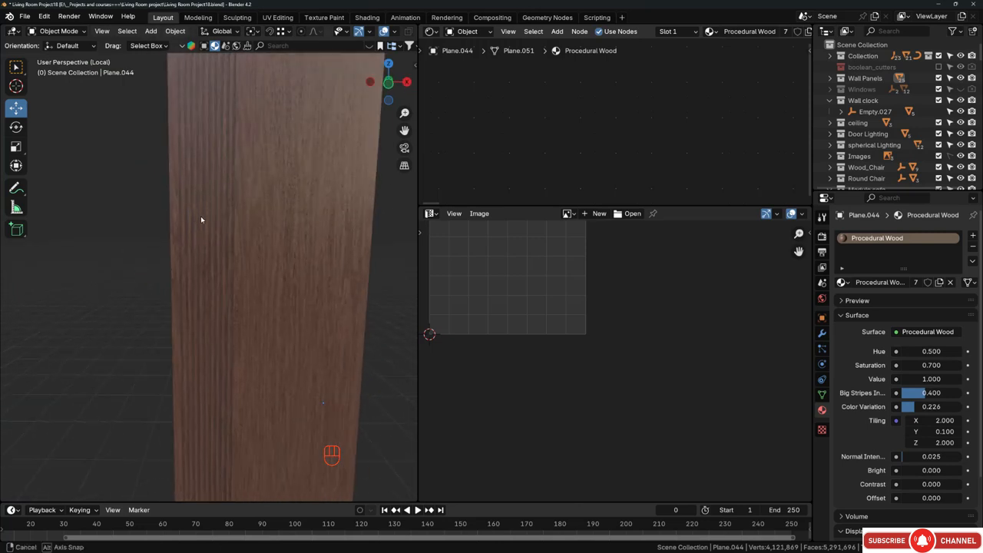
# - Leave local view and examine the wood panel and adjoining wall within the room in Material Preview
pyautogui.press('z')
pyautogui.press('KP_Divide')
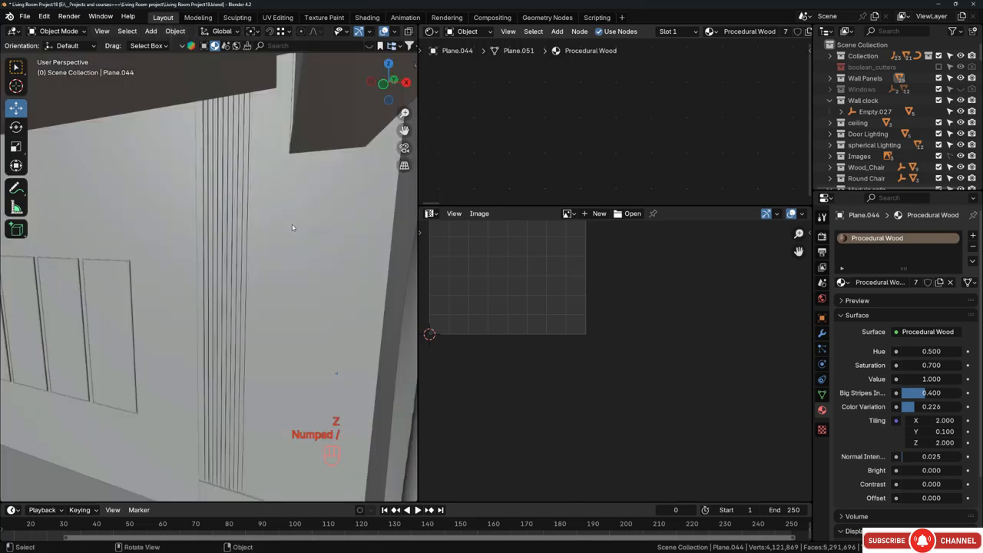
pyautogui.press('z')
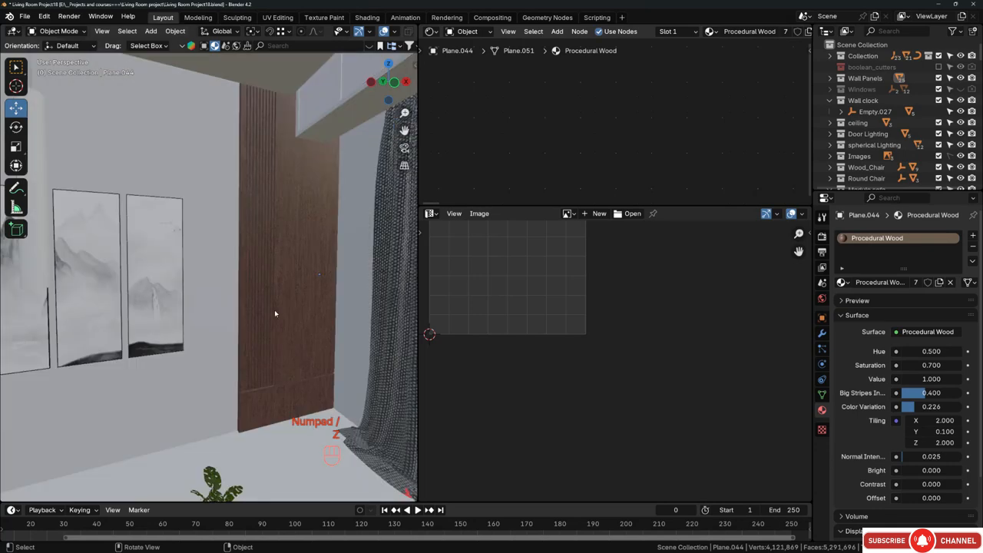
pyautogui.moveTo(278, 265); pyautogui.dragTo(340, 258, button='middle')
pyautogui.scroll(6, 233, 254)
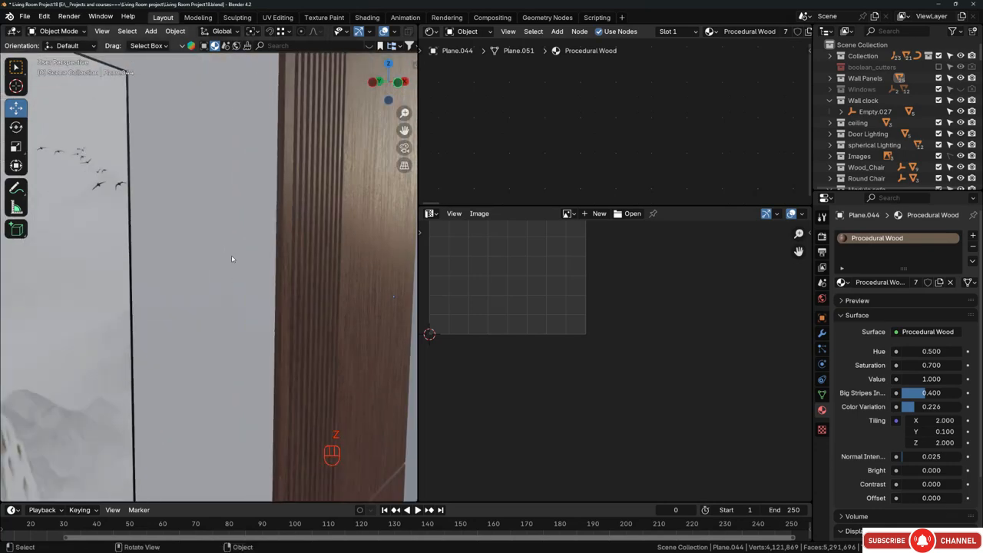
pyautogui.scroll(-4, 245, 280)
pyautogui.hotkey('alt', 'a')
pyautogui.scroll(4, 255, 270)
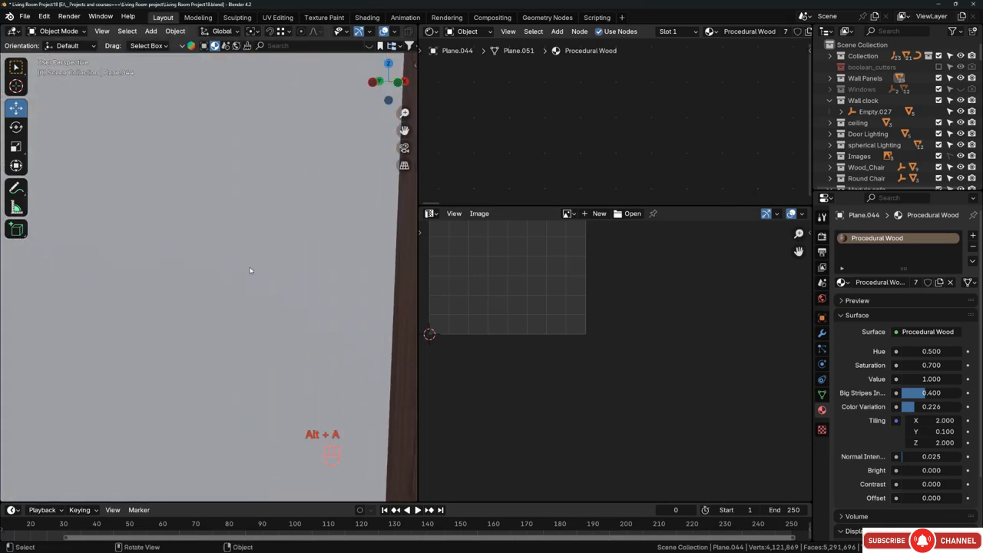
pyautogui.moveTo(254, 269)
pyautogui.mouseDown(button='middle')
pyautogui.moveTo(184, 192)
pyautogui.moveTo(256, 274)
pyautogui.moveTo(246, 281)
pyautogui.mouseUp(button='middle')
pyautogui.scroll(-2, 259, 284)
pyautogui.scroll(4, 278, 289)
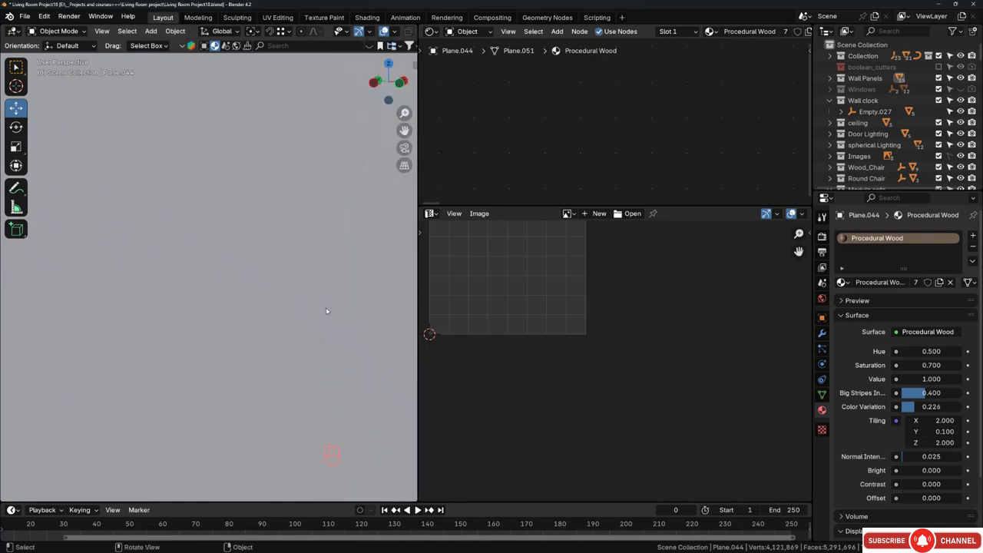
pyautogui.moveTo(234, 314)
pyautogui.mouseDown(button='middle')
pyautogui.moveTo(224, 263)
pyautogui.moveTo(289, 230)
pyautogui.mouseUp(button='middle')
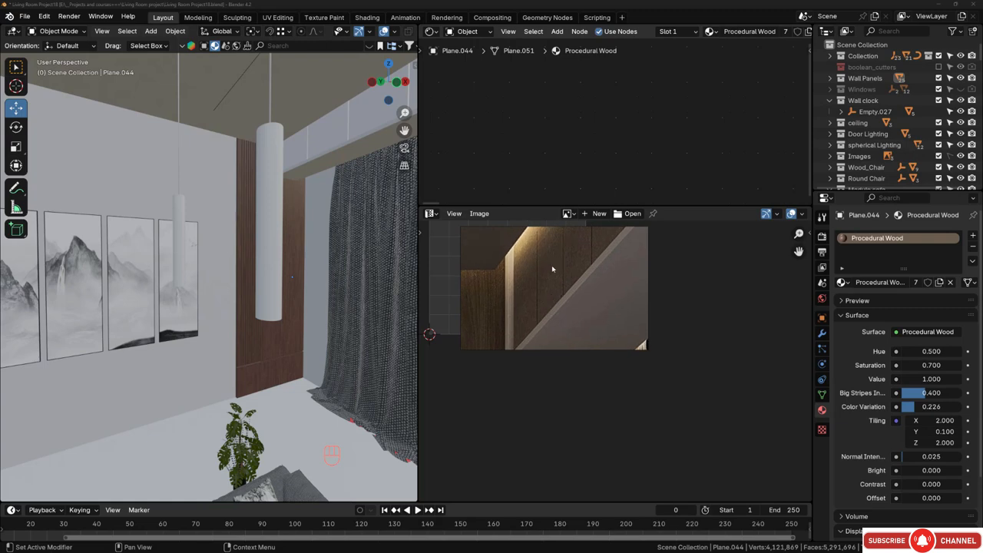
# - Move the reference image over the shader editor and link the Plaster wall material to the panelled ceiling beam
pyautogui.moveTo(544, 295); pyautogui.dragTo(703, 205)
pyautogui.moveTo(272, 256)
pyautogui.mouseDown(button='middle')
pyautogui.moveTo(230, 246)
pyautogui.moveTo(298, 230)
pyautogui.moveTo(303, 273)
pyautogui.moveTo(360, 279)
pyautogui.moveTo(197, 259)
pyautogui.moveTo(348, 287)
pyautogui.moveTo(228, 275)
pyautogui.moveTo(227, 232)
pyautogui.moveTo(184, 233)
pyautogui.moveTo(323, 241)
pyautogui.moveTo(261, 258)
pyautogui.moveTo(306, 208)
pyautogui.mouseUp(button='middle')
pyautogui.scroll(5, 298, 230)
pyautogui.moveTo(340, 175)
pyautogui.mouseDown(button='middle')
pyautogui.moveTo(338, 189)
pyautogui.moveTo(262, 217)
pyautogui.moveTo(306, 207)
pyautogui.moveTo(105, 228)
pyautogui.mouseUp(button='middle')
pyautogui.click(351, 84)
pyautogui.keyDown('shift'); pyautogui.click(280, 183); pyautogui.keyUp('shift')
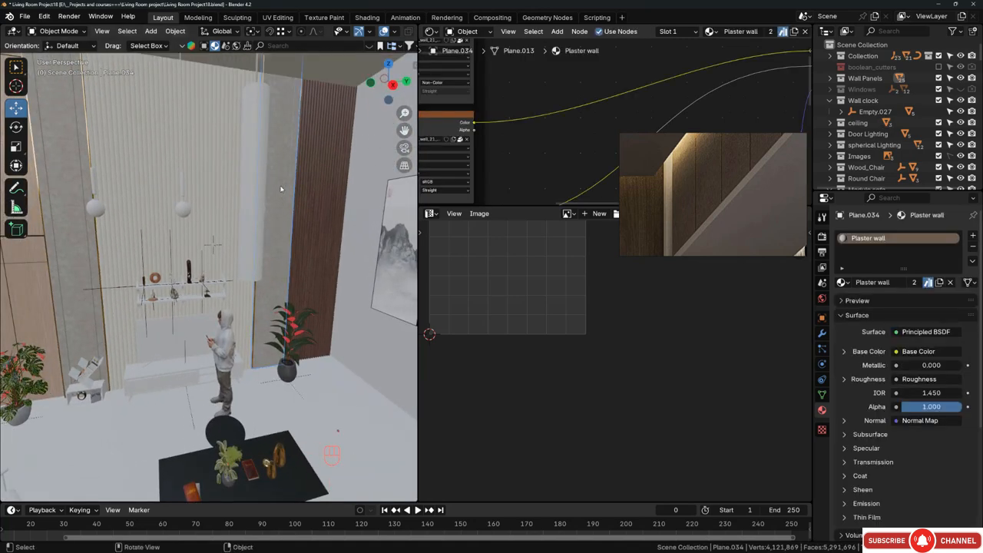
pyautogui.hotkey('ctrl', 'l')
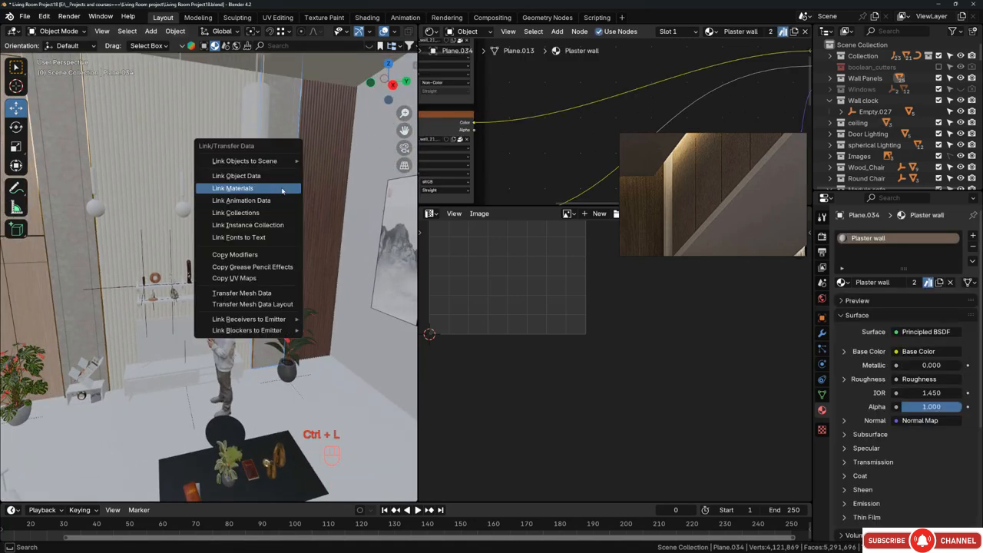
pyautogui.click(282, 189)
# - Apply the scale of the panelled ceiling beam above the curtains and clear the selection
pyautogui.hotkey('shift', '`')
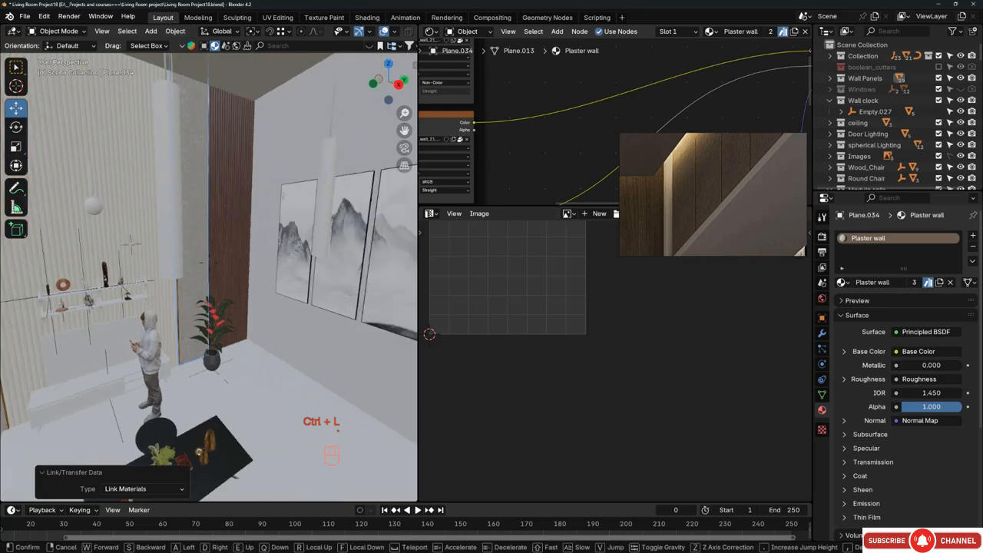
pyautogui.press('a')
pyautogui.press('a')
pyautogui.press('w')
pyautogui.press('a')
pyautogui.press('w')
pyautogui.click(282, 190)
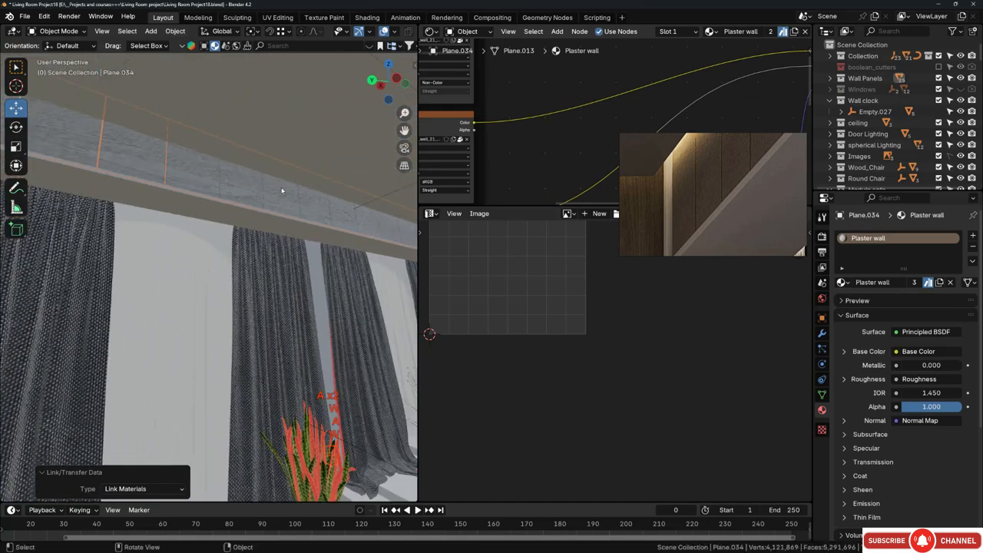
pyautogui.hotkey('alt', 'a')
pyautogui.scroll(5, 250, 176)
pyautogui.moveTo(254, 176); pyautogui.dragTo(257, 204, button='middle')
pyautogui.hotkey('ctrl', 'a')
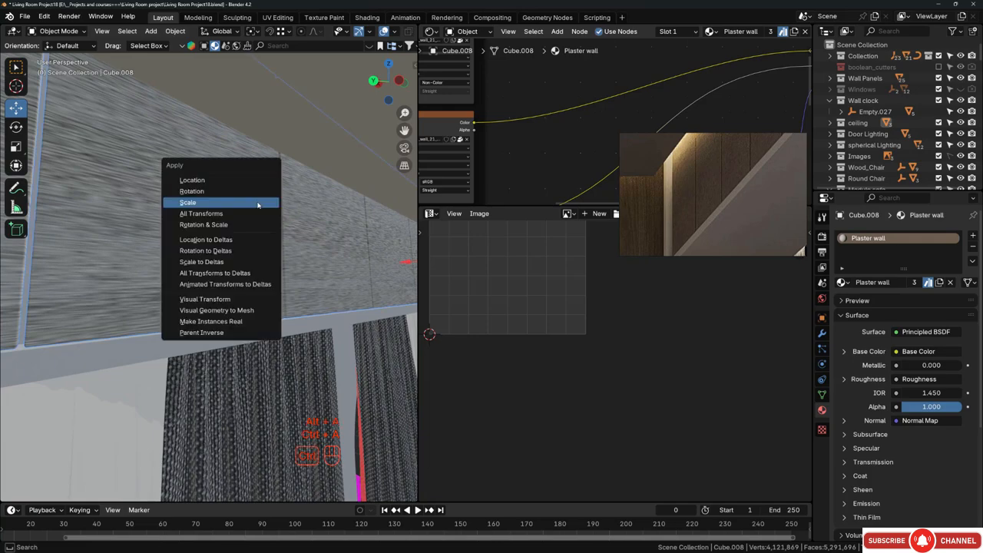
pyautogui.click(257, 203)
pyautogui.hotkey('alt', 'a')
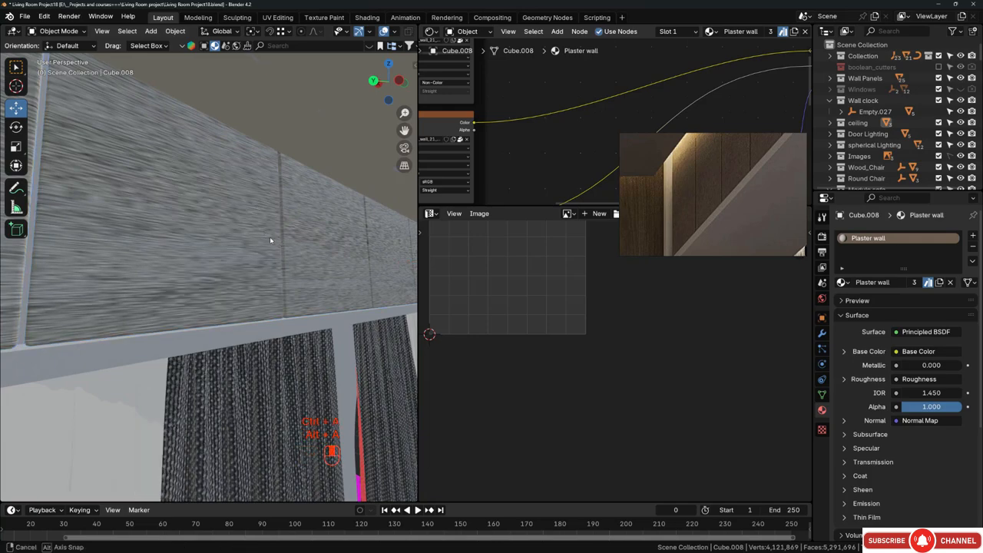
# - Enter Edit Mode on the ceiling beam, select all its faces and isolate it in local view
pyautogui.moveTo(270, 236); pyautogui.dragTo(217, 231, button='middle')
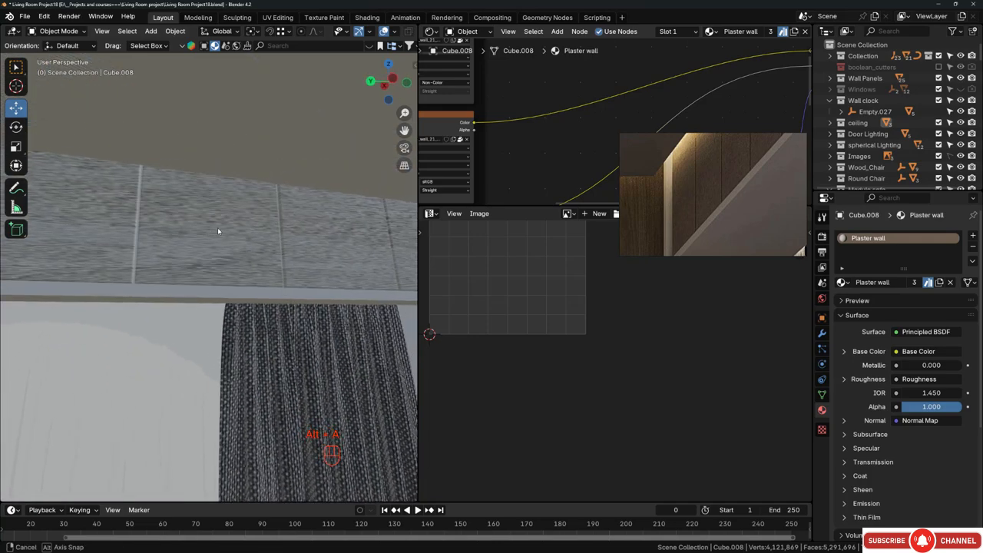
pyautogui.press('Tab')
pyautogui.press('a')
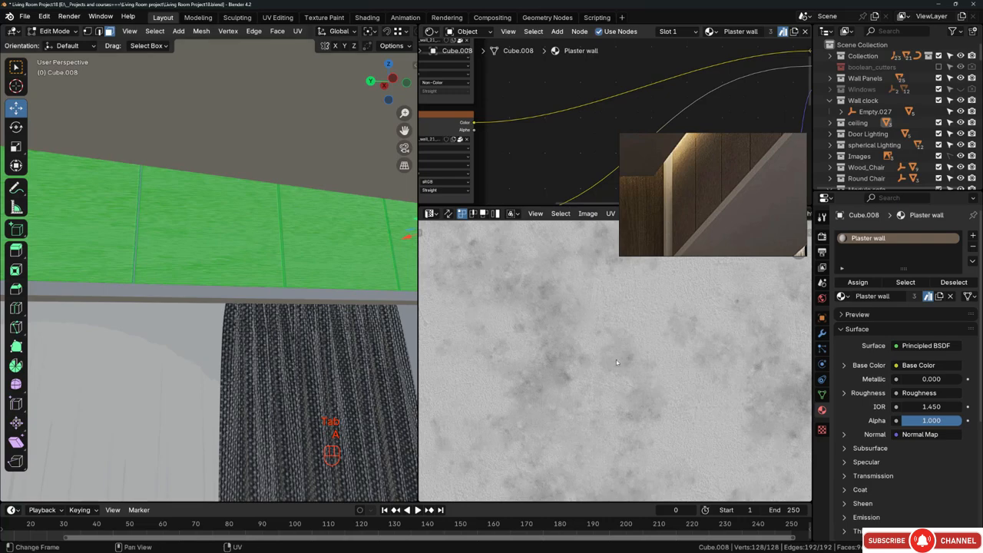
pyautogui.press('KP_Divide')
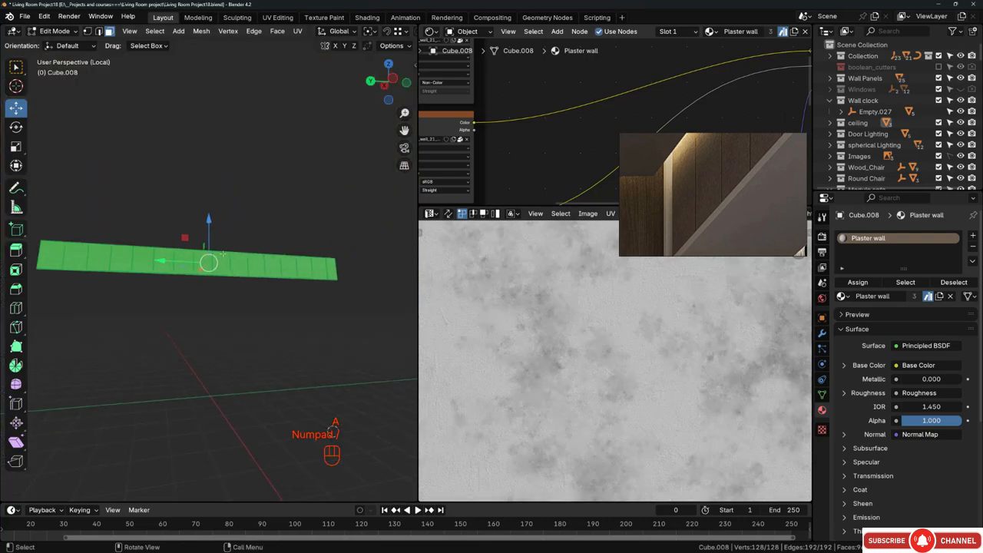
pyautogui.moveTo(223, 253); pyautogui.dragTo(317, 280, button='middle')
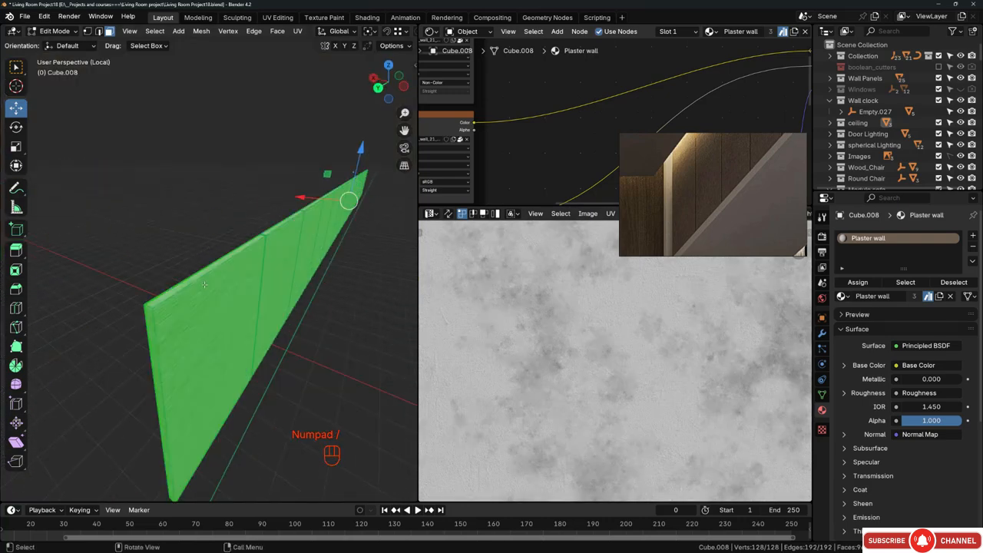
pyautogui.moveTo(204, 284); pyautogui.dragTo(338, 39, button='middle')
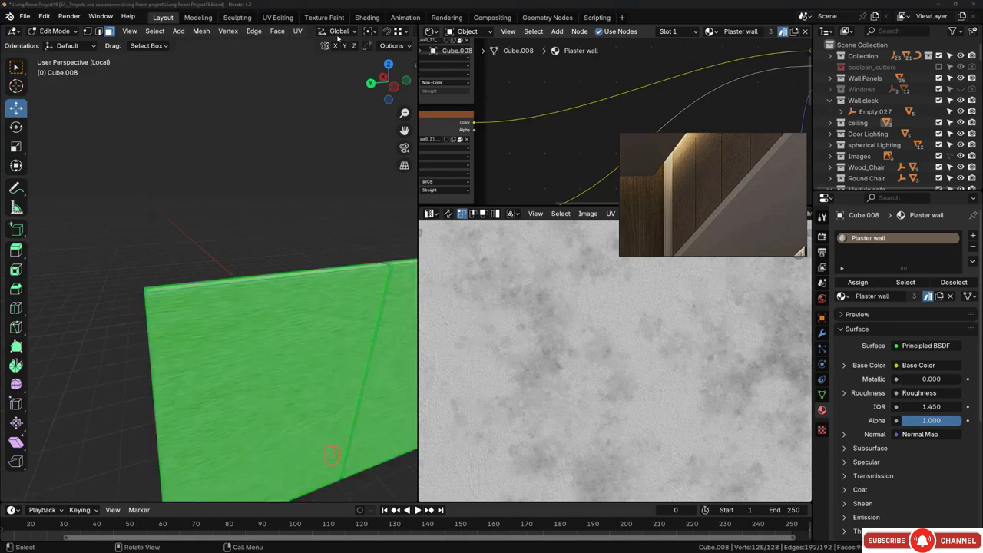
# - Unwrap all faces of the ceiling beam with Smart UV Project, using a 66° angle limit and axis-aligned vertical rotation
pyautogui.click(298, 30)
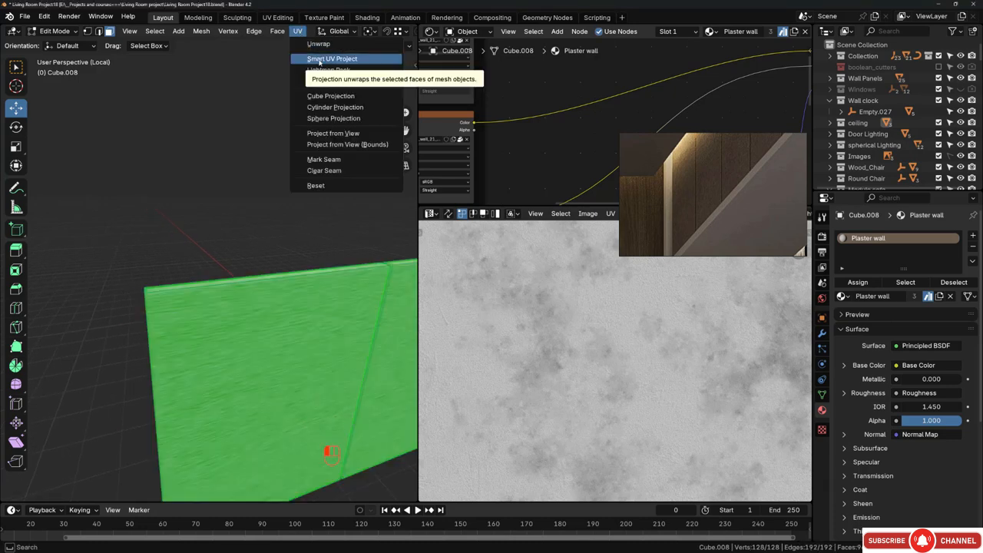
pyautogui.click(310, 60)
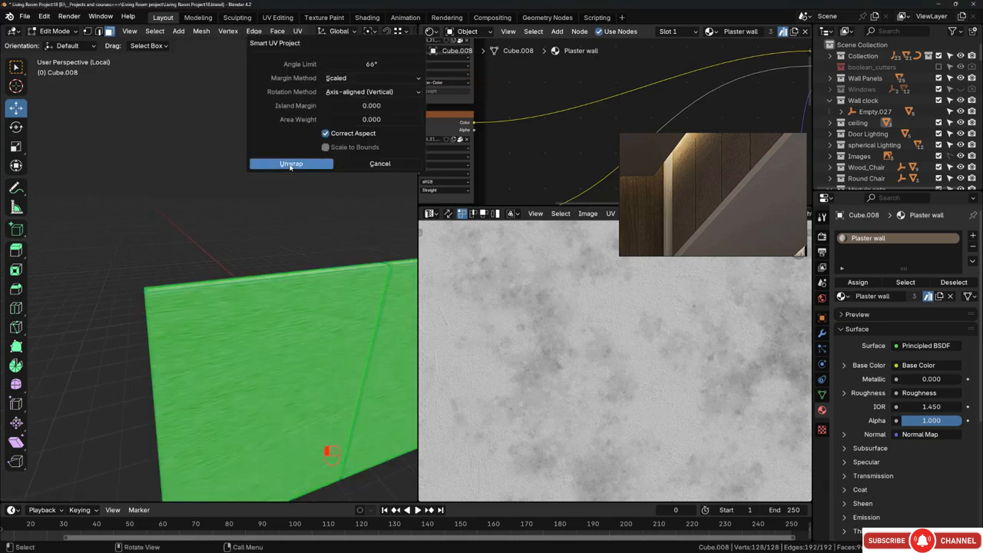
pyautogui.press('Return')
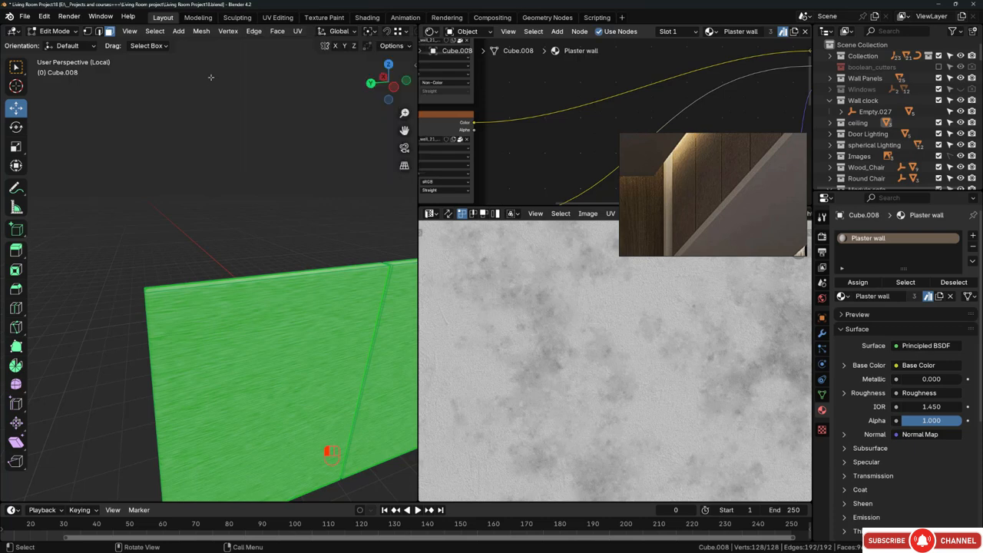
pyautogui.click(298, 31)
pyautogui.click(331, 59)
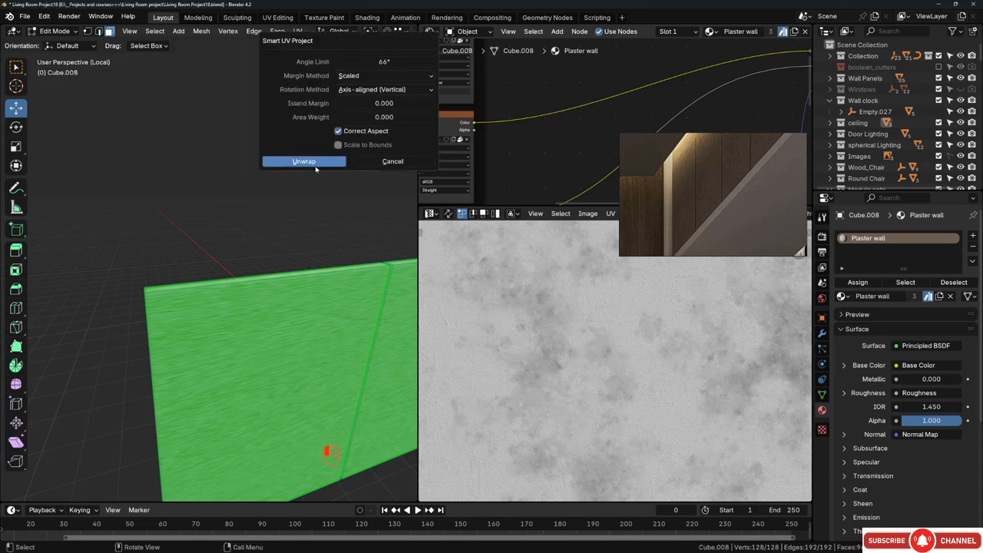
pyautogui.click(306, 162)
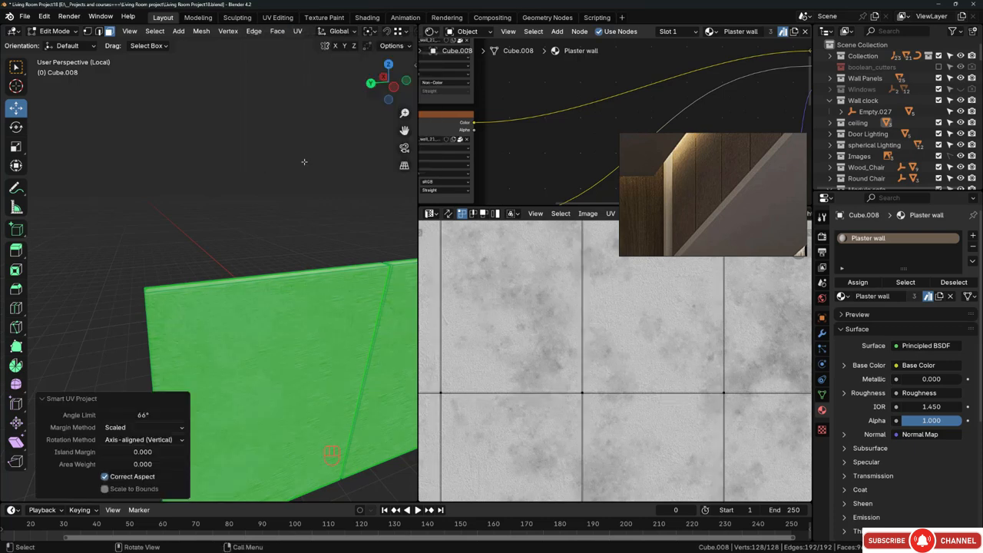
# - Select all of the ceiling beam's UV islands, scale them up and return to Object Mode
pyautogui.moveTo(305, 168); pyautogui.dragTo(322, 267, button='middle')
pyautogui.scroll(6, 322, 266)
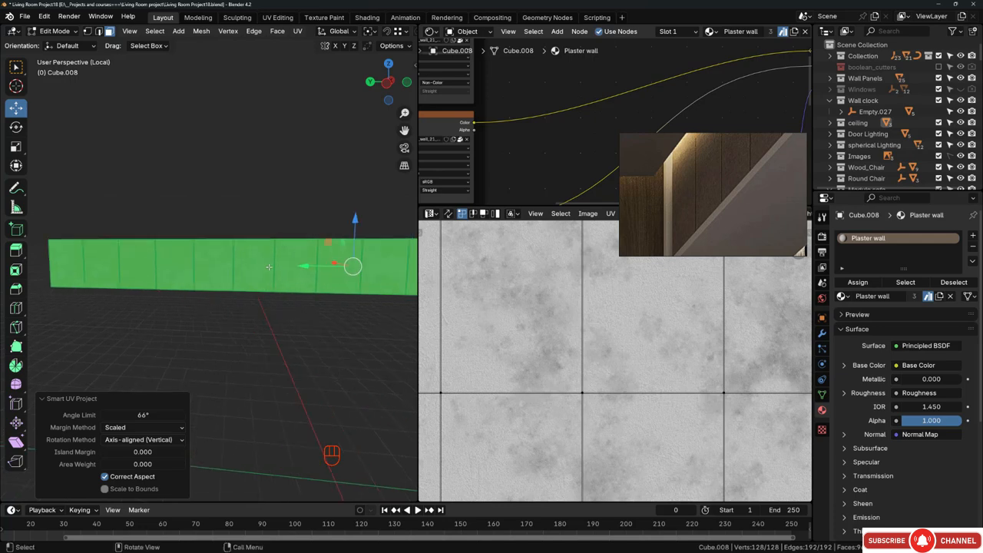
pyautogui.scroll(-12, 652, 329)
pyautogui.press('a')
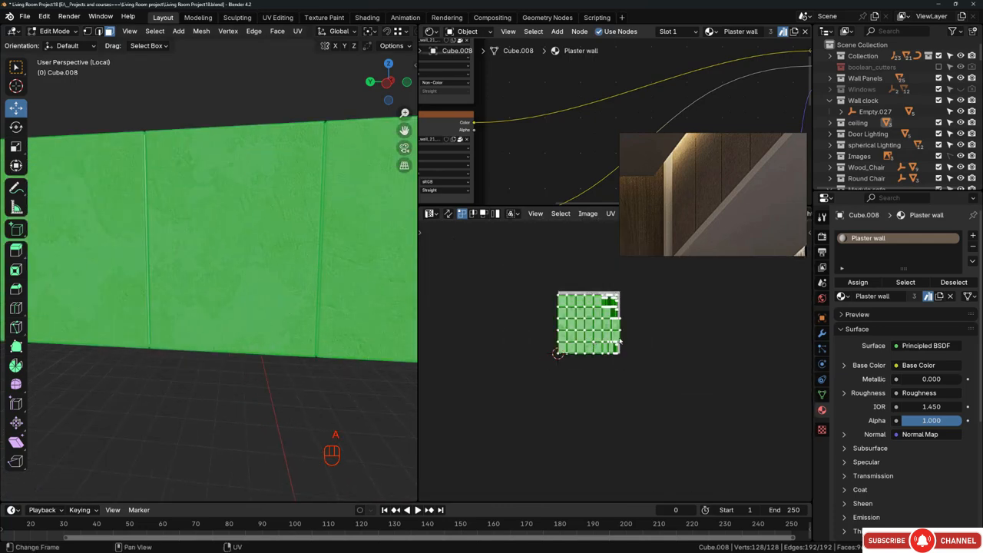
pyautogui.click(761, 404)
pyautogui.press('Tab')
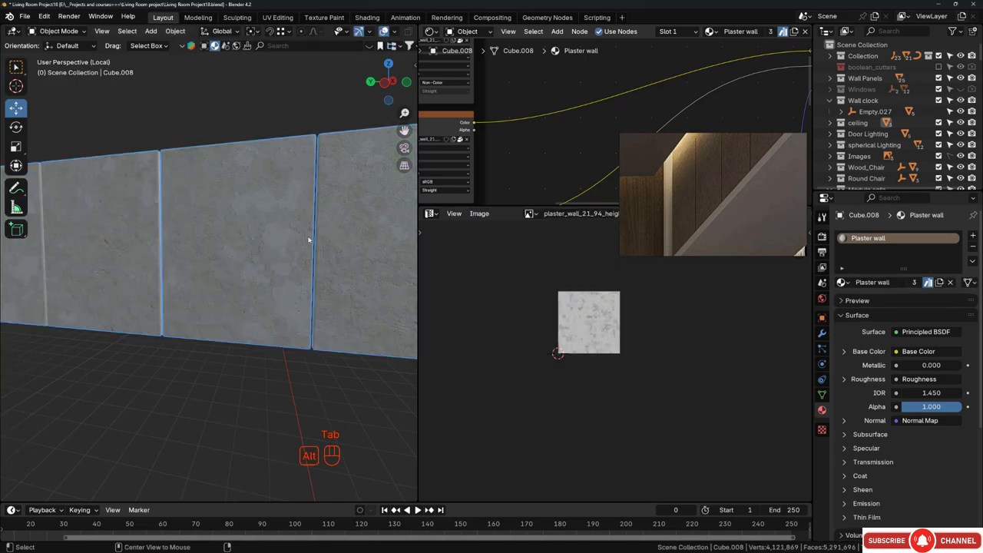
# - Clear the selection, examine the plaster texture along the beam and leave local view
pyautogui.hotkey('alt', 'a')
pyautogui.moveTo(307, 238); pyautogui.dragTo(215, 226, button='middle')
pyautogui.scroll(6, 215, 227)
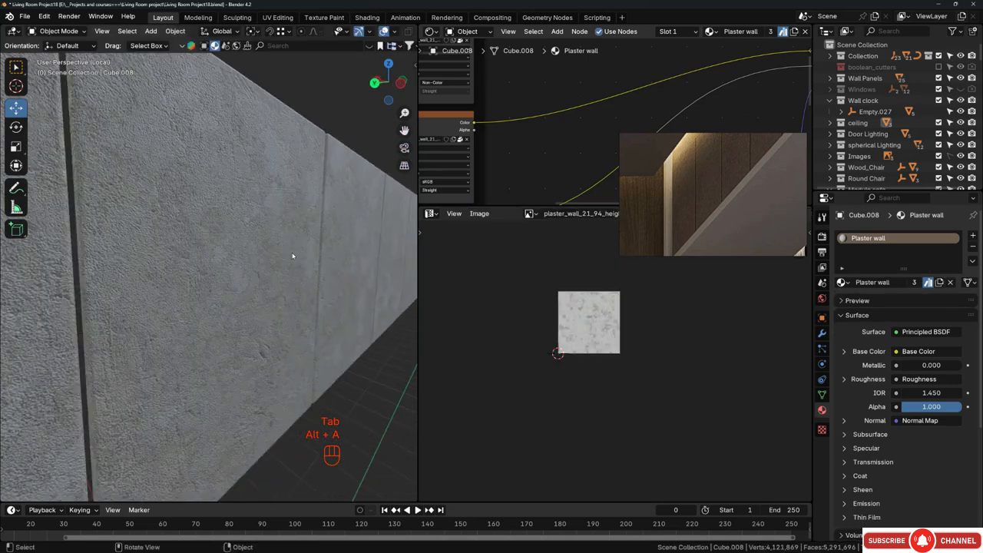
pyautogui.moveTo(295, 256); pyautogui.dragTo(269, 241, button='middle')
pyautogui.scroll(-10, 276, 247)
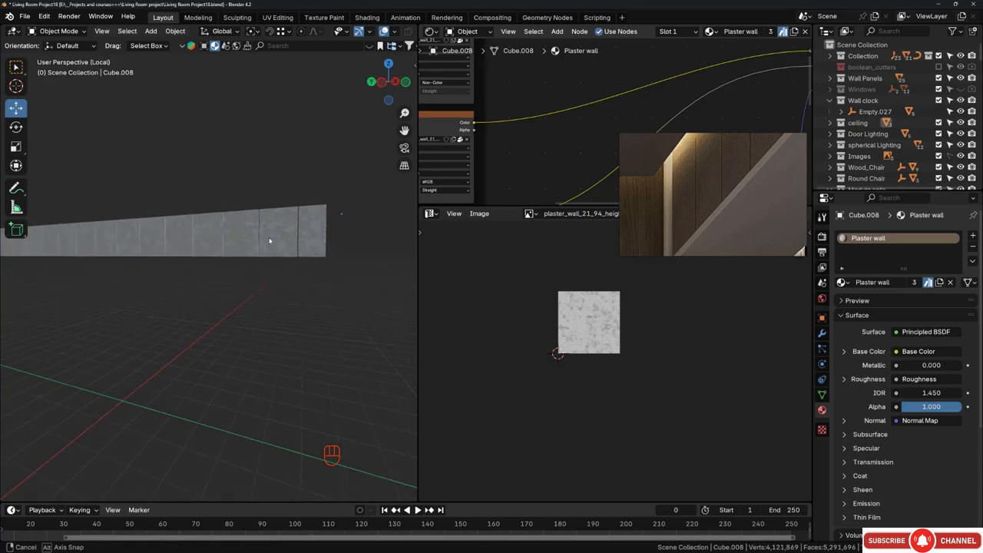
pyautogui.press('KP_Divide')
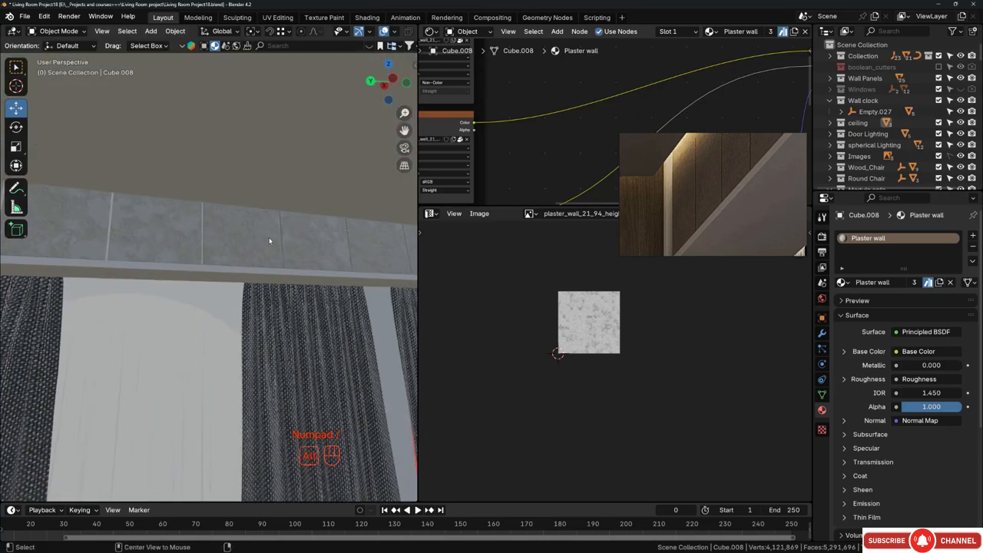
pyautogui.moveTo(268, 236); pyautogui.dragTo(254, 272, button='middle')
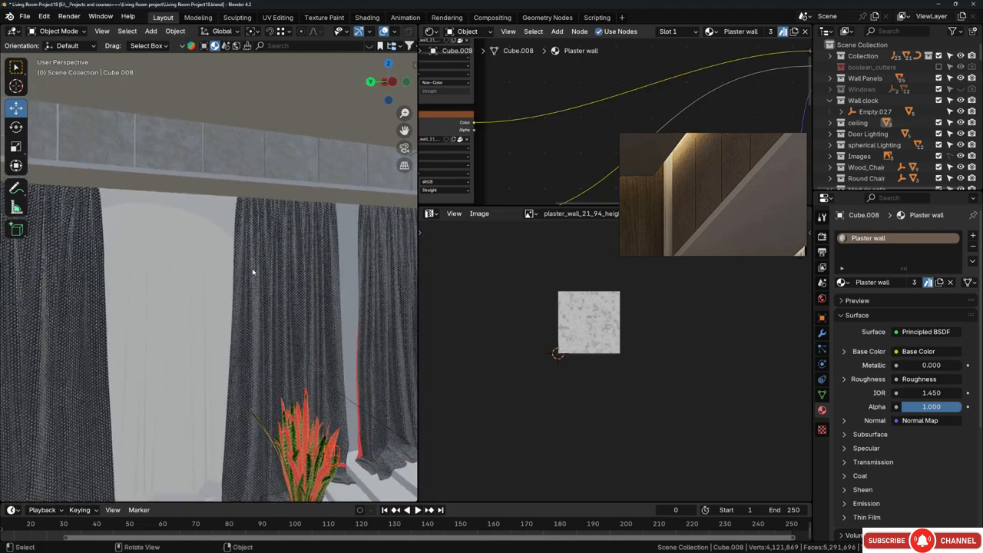
# - Walk through the room to the slatted wall and look closely at its flat panels
pyautogui.hotkey('shift', '`')
pyautogui.press('w')
pyautogui.press('w')
pyautogui.press('w')
pyautogui.press('w')
pyautogui.press('w')
pyautogui.press('w')
pyautogui.press('w')
pyautogui.press('w')
pyautogui.press('w')
pyautogui.press('w')
pyautogui.press('w')
pyautogui.press('w')
pyautogui.press('w')
pyautogui.press('a')
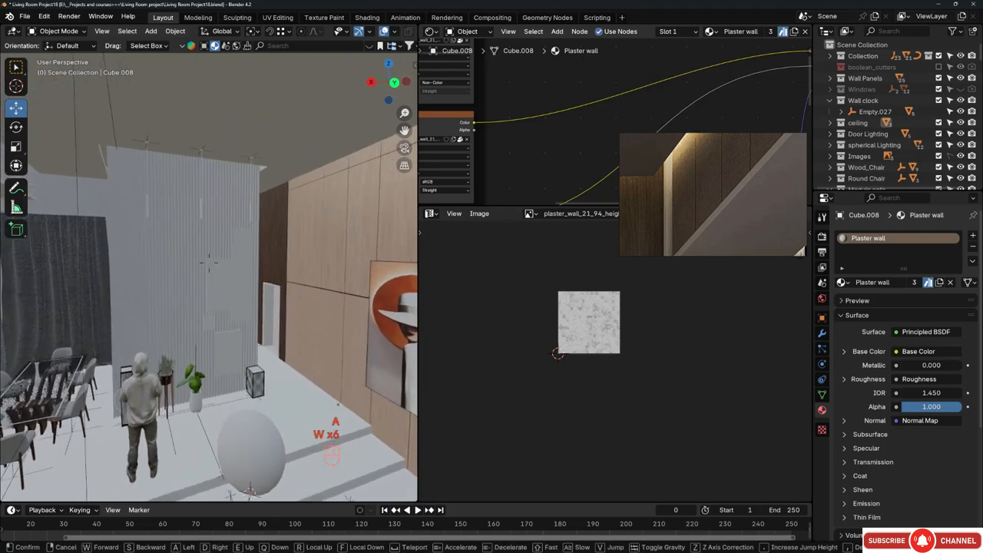
pyautogui.press('w')
pyautogui.press('w')
pyautogui.press('w')
pyautogui.press('a')
pyautogui.click(209, 262)
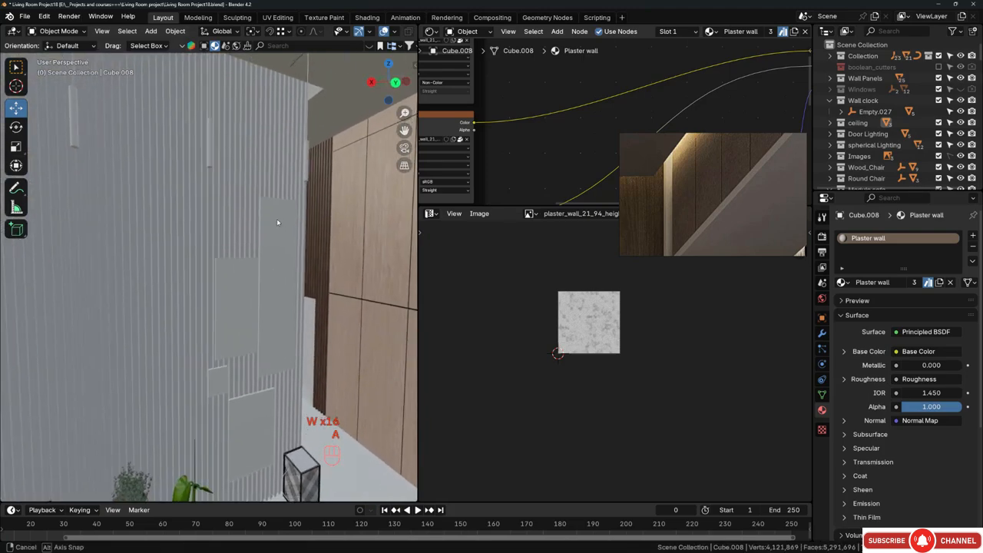
pyautogui.moveTo(278, 222); pyautogui.dragTo(275, 231, button='middle')
pyautogui.scroll(7, 265, 201)
# - Select the border frame of the tall panel on the slatted wall and apply its Solidify modifier
pyautogui.click(263, 206)
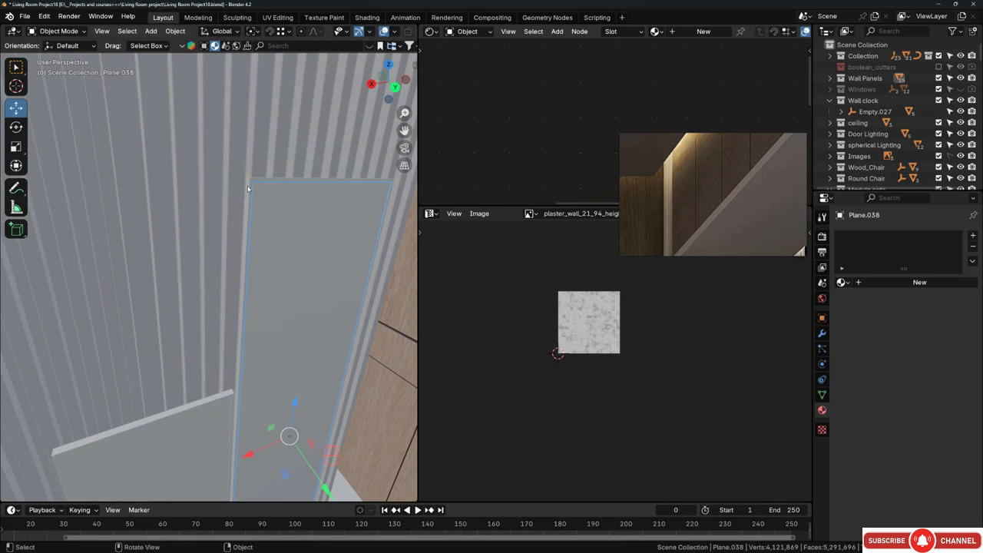
pyautogui.moveTo(249, 187); pyautogui.dragTo(261, 190, button='middle')
pyautogui.click(822, 334)
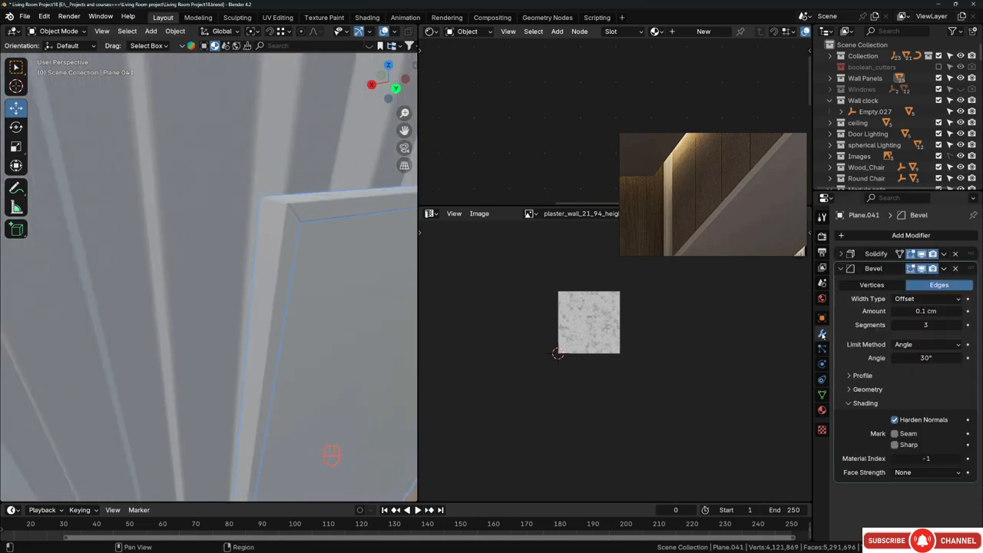
pyautogui.click(842, 255)
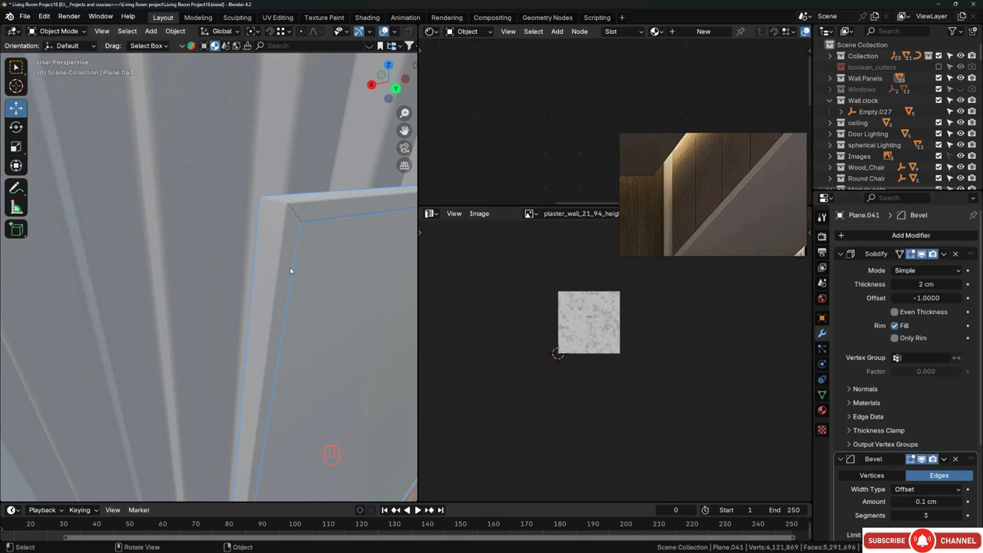
pyautogui.hotkey('ctrl', 'a')
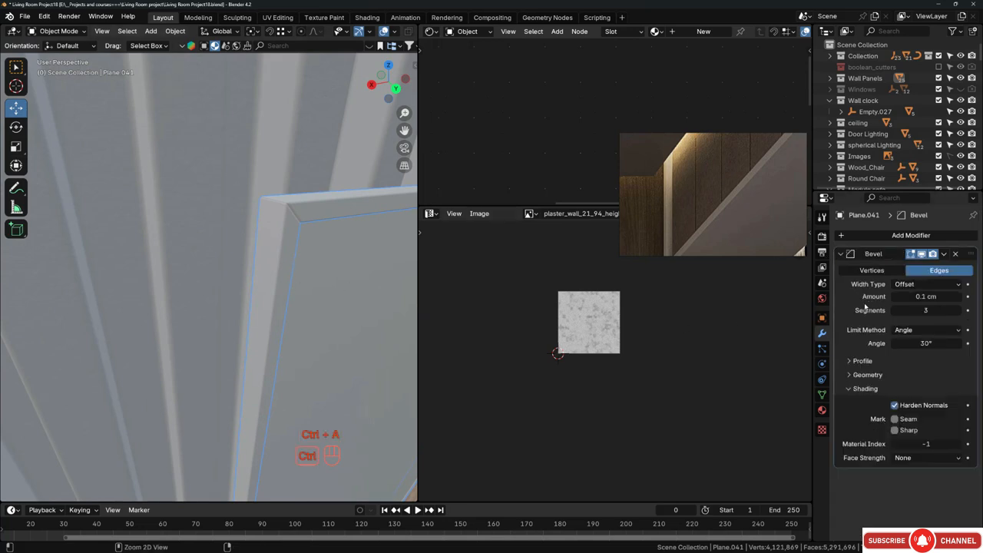
# - Unwrap all faces of the border frame with Smart UV Project and scale its UV islands by about 4.6
pyautogui.press('Tab')
pyautogui.press('a')
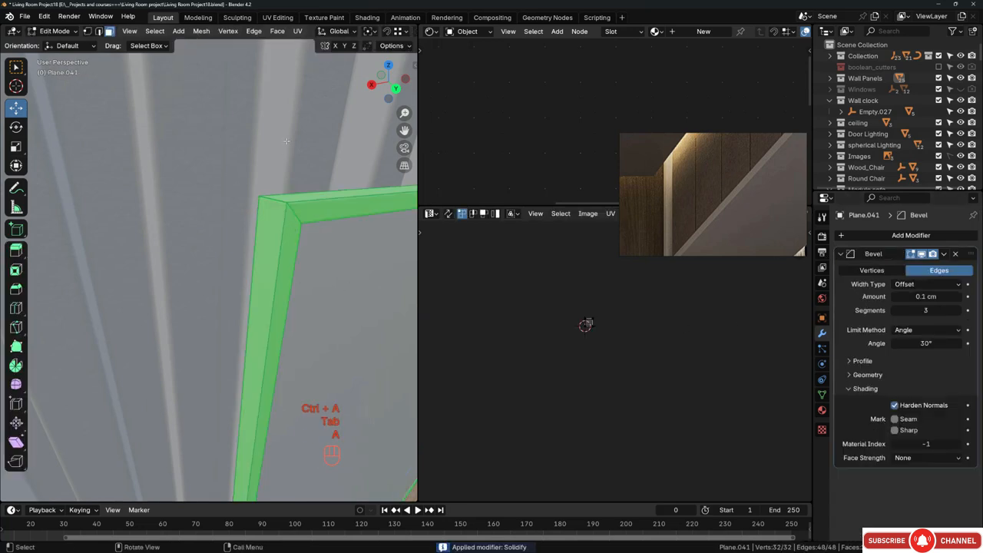
pyautogui.click(298, 31)
pyautogui.click(319, 57)
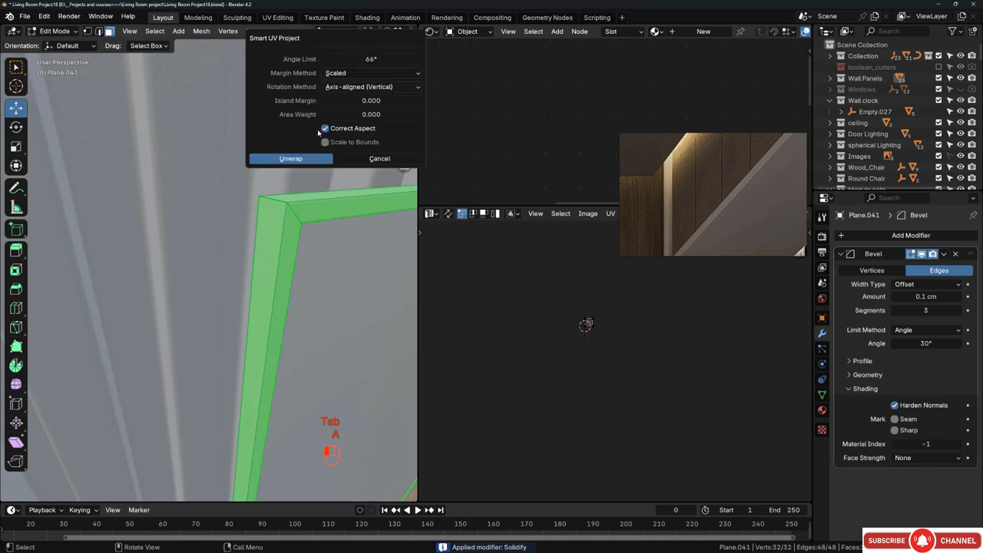
pyautogui.click(292, 159)
pyautogui.press('a')
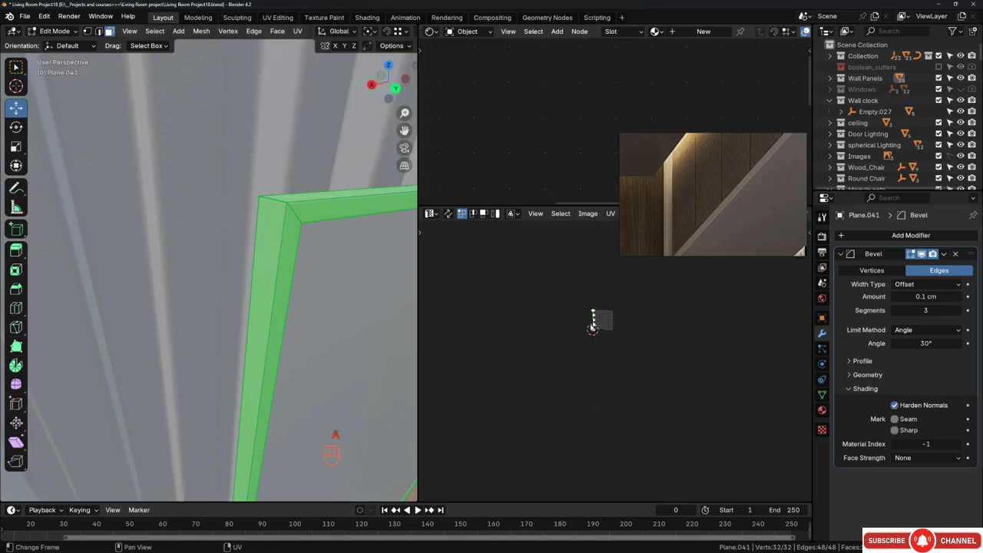
pyautogui.click(767, 385)
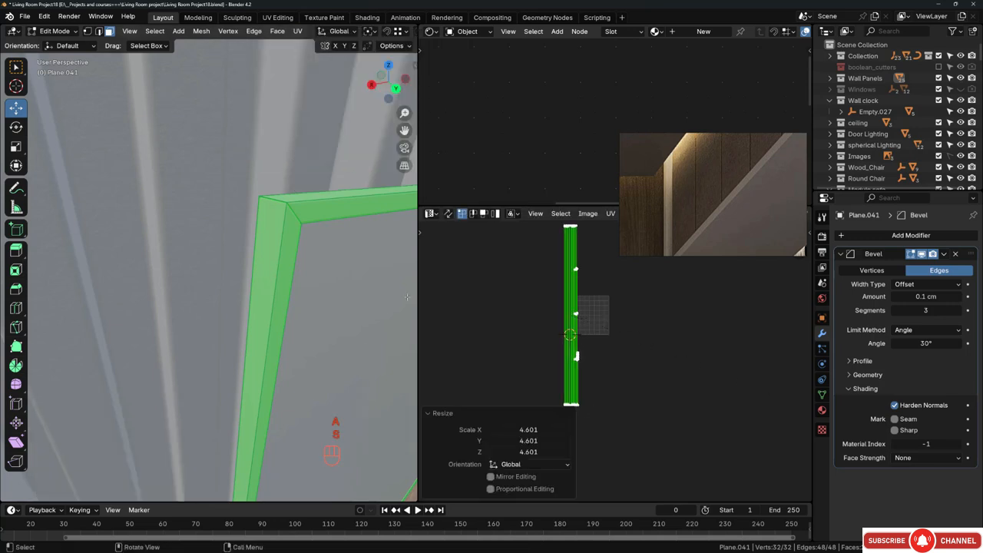
# - Link the Wood_Dark.004 material from the hat painting's frame to the tall panel's border frame
pyautogui.scroll(-4, 197, 220)
pyautogui.moveTo(197, 220); pyautogui.dragTo(212, 230, button='middle')
pyautogui.scroll(-3, 224, 307)
pyautogui.keyDown('shift'); pyautogui.moveTo(224, 307); pyautogui.dragTo(302, 242, button='middle'); pyautogui.keyUp('shift')
pyautogui.press('Tab')
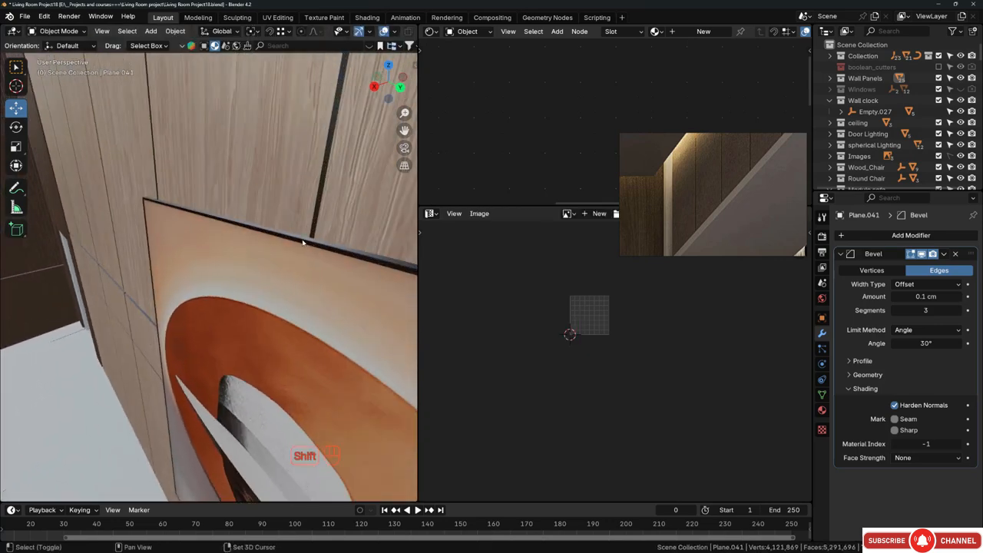
pyautogui.click(302, 243)
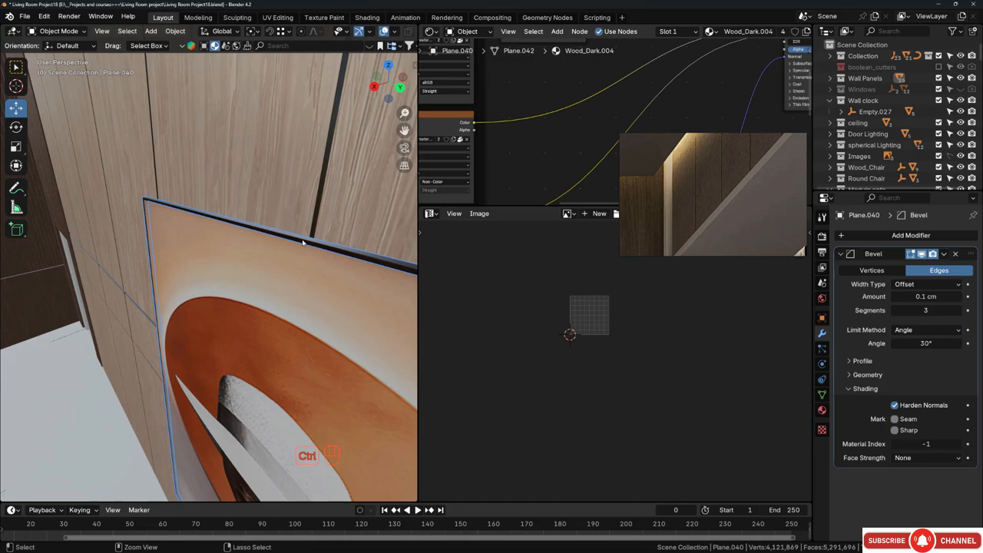
pyautogui.hotkey('ctrl', 'l')
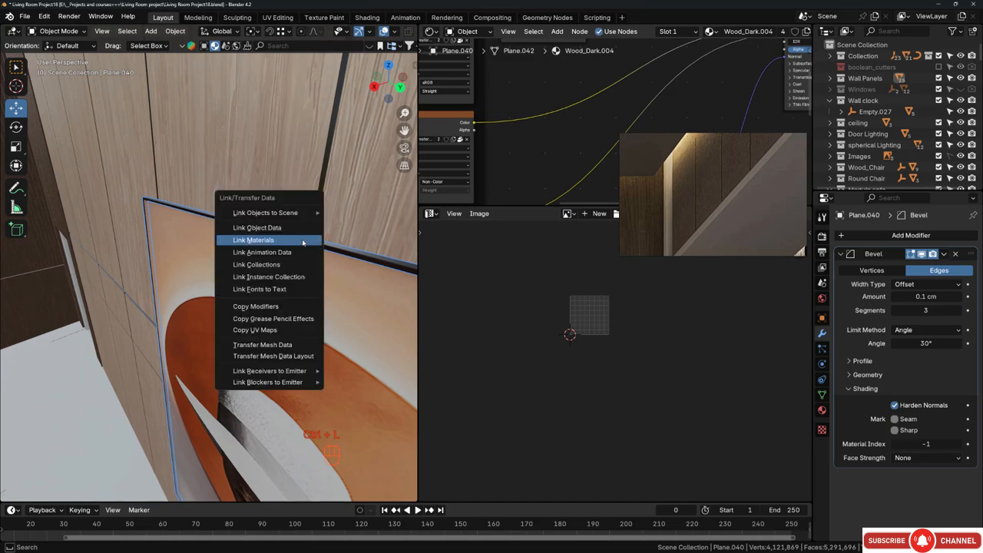
pyautogui.click(303, 243)
# - Clear the selection and examine the dark wood grain at the border frame's corner
pyautogui.keyDown('shift'); pyautogui.moveTo(303, 242); pyautogui.dragTo(149, 253, button='middle'); pyautogui.keyUp('shift')
pyautogui.scroll(4, 149, 253)
pyautogui.keyDown('shift'); pyautogui.moveTo(149, 85); pyautogui.dragTo(212, 146, button='middle'); pyautogui.keyUp('shift')
pyautogui.hotkey('alt', 'a')
pyautogui.scroll(3, 147, 176)
pyautogui.scroll(2, 212, 145)
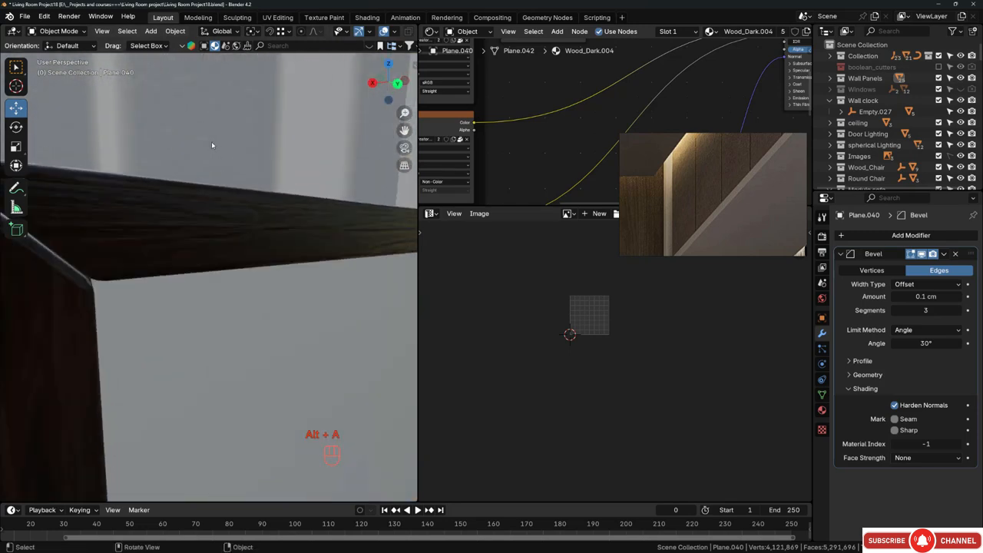
# - Select the shorter flat panel next to the framed one and enter Edit Mode with all its faces selected
pyautogui.scroll(-10, 212, 145)
pyautogui.keyDown('shift'); pyautogui.moveTo(225, 356); pyautogui.dragTo(287, 247, button='middle'); pyautogui.keyUp('shift')
pyautogui.scroll(-1, 287, 247)
pyautogui.keyDown('shift'); pyautogui.moveTo(203, 269); pyautogui.dragTo(276, 265, button='middle'); pyautogui.keyUp('shift')
pyautogui.click(208, 272)
pyautogui.moveTo(208, 272); pyautogui.dragTo(190, 279, button='middle')
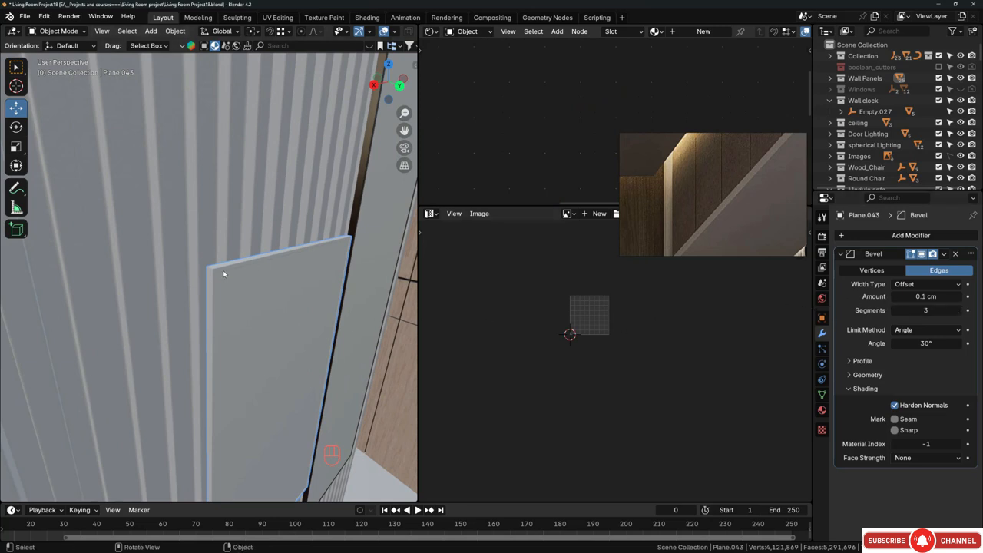
pyautogui.moveTo(224, 273); pyautogui.dragTo(213, 272, button='middle')
pyautogui.press('Tab')
pyautogui.press('a')
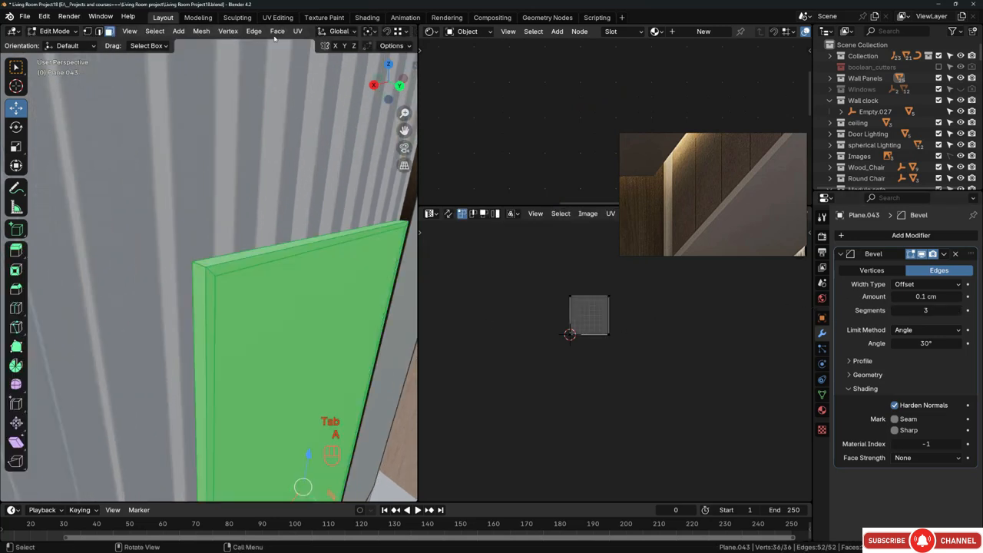
# - Select only the shorter panel's large front face and separate it into its own object
pyautogui.click(261, 299)
pyautogui.moveTo(279, 311); pyautogui.dragTo(302, 215, button='middle')
pyautogui.scroll(4, 237, 175)
pyautogui.moveTo(213, 215); pyautogui.dragTo(167, 214, button='middle')
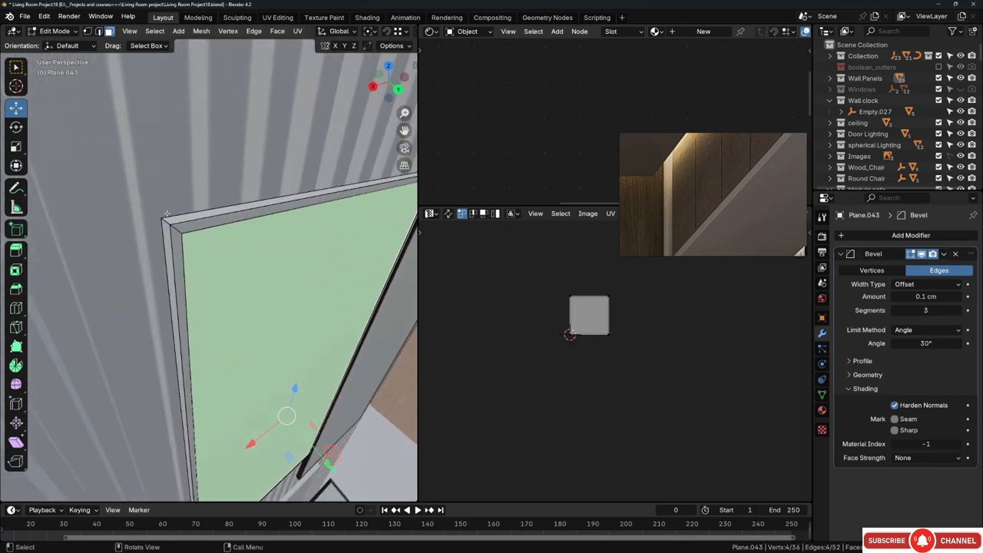
pyautogui.press('p')
pyautogui.click(237, 257)
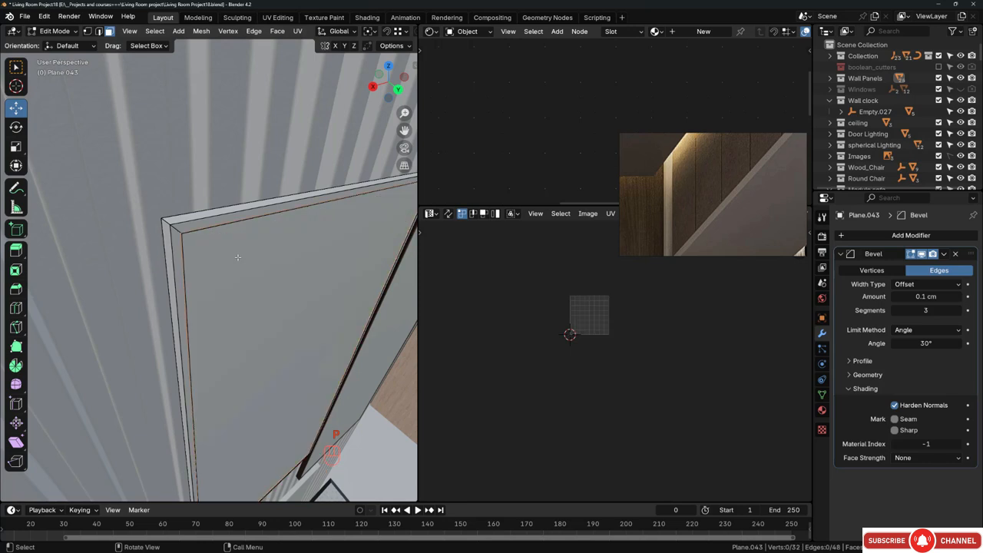
# - Unwrap the whole remaining border of the shorter panel with Smart UV Project, using a 66° angle limit and zero island margin
pyautogui.press('Tab')
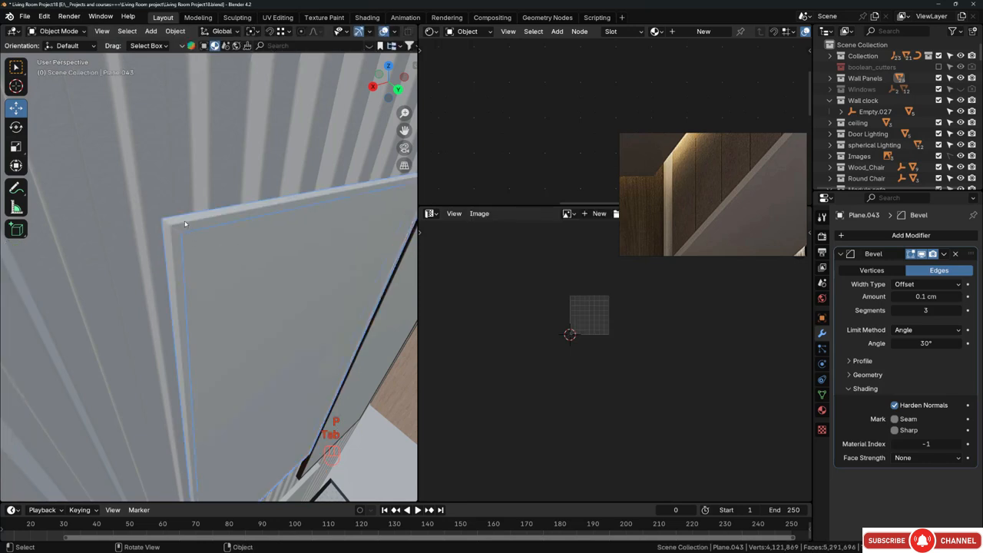
pyautogui.press('a')
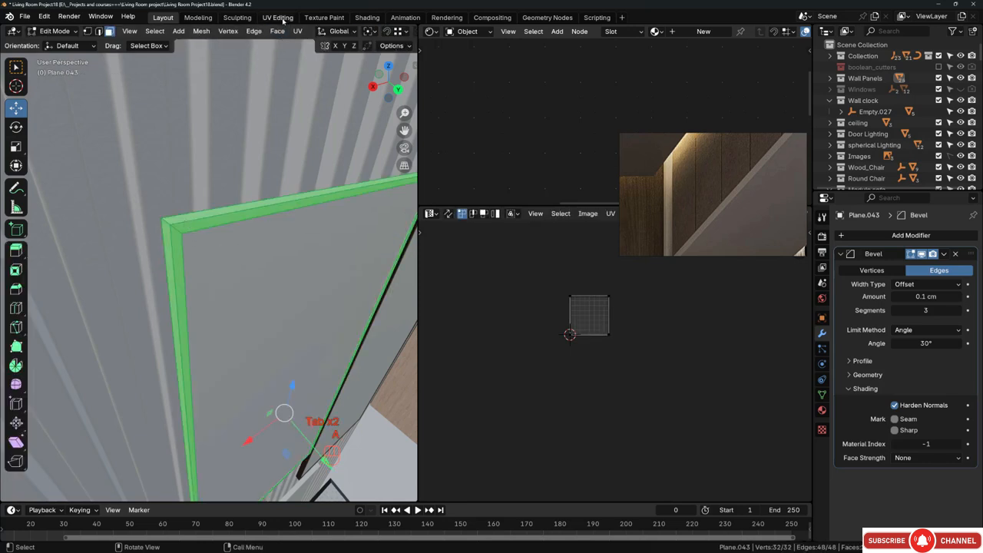
pyautogui.click(299, 31)
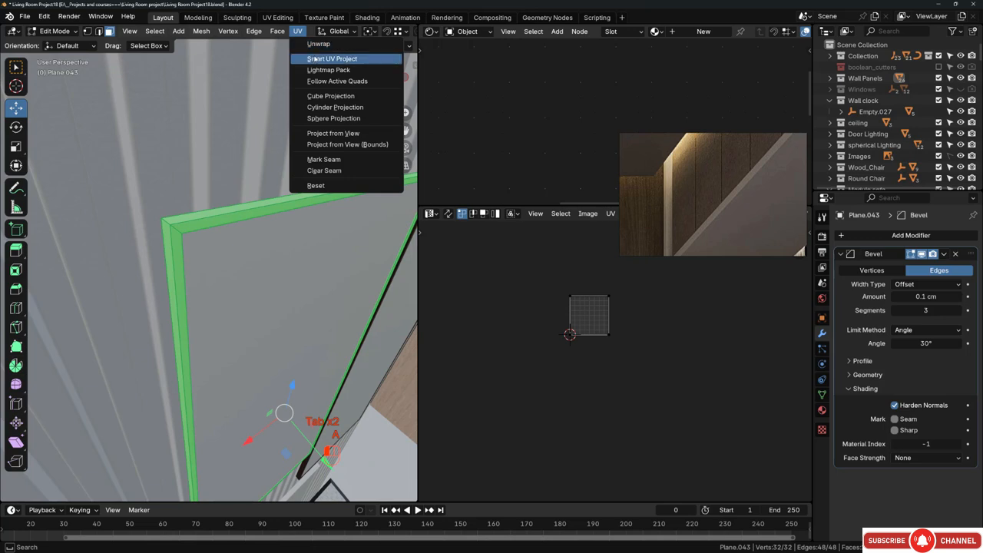
pyautogui.click(322, 58)
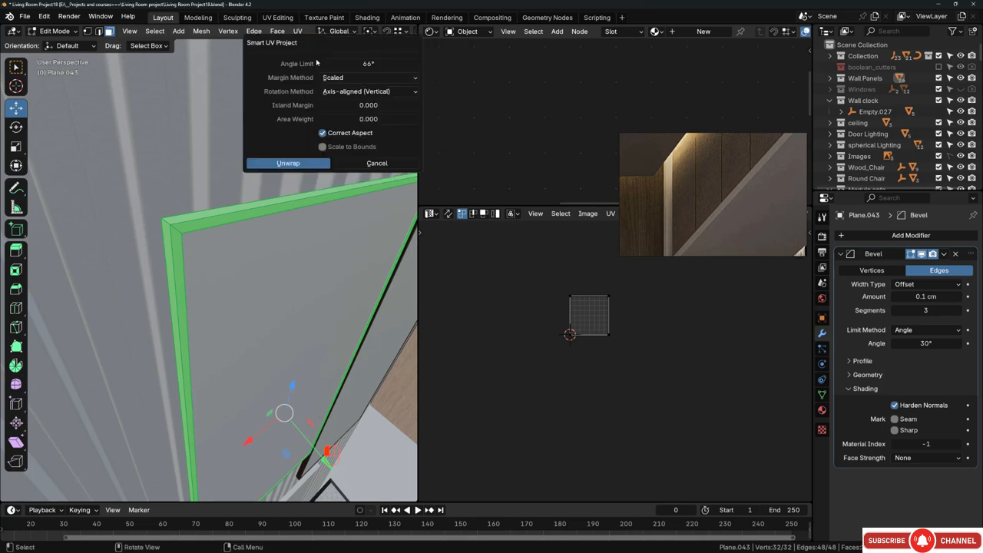
pyautogui.click(289, 163)
# - Scale all of the shorter panel border's UV islands up by about 2.9 and return to Object Mode
pyautogui.moveTo(143, 255); pyautogui.dragTo(255, 246, button='middle')
pyautogui.press('a')
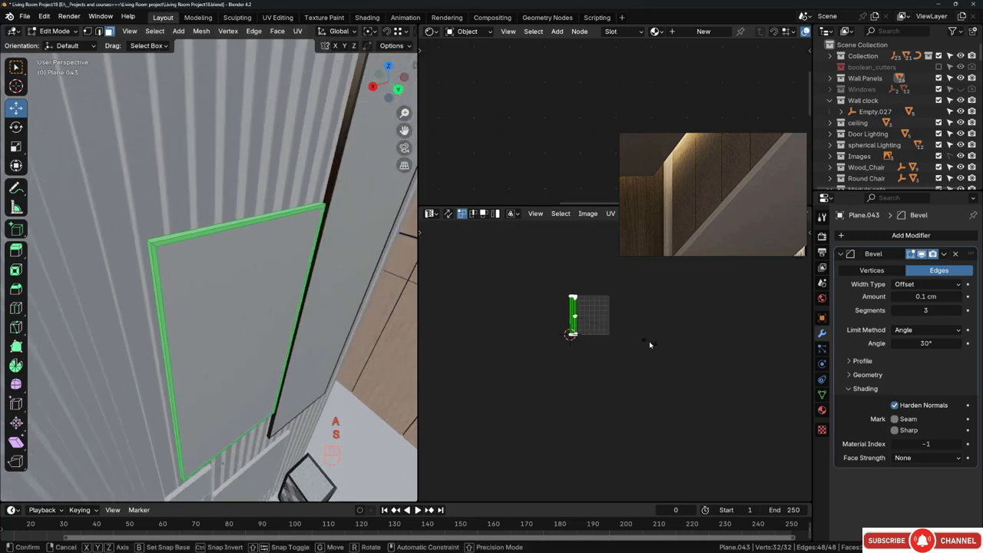
pyautogui.press('s')
pyautogui.click(772, 422)
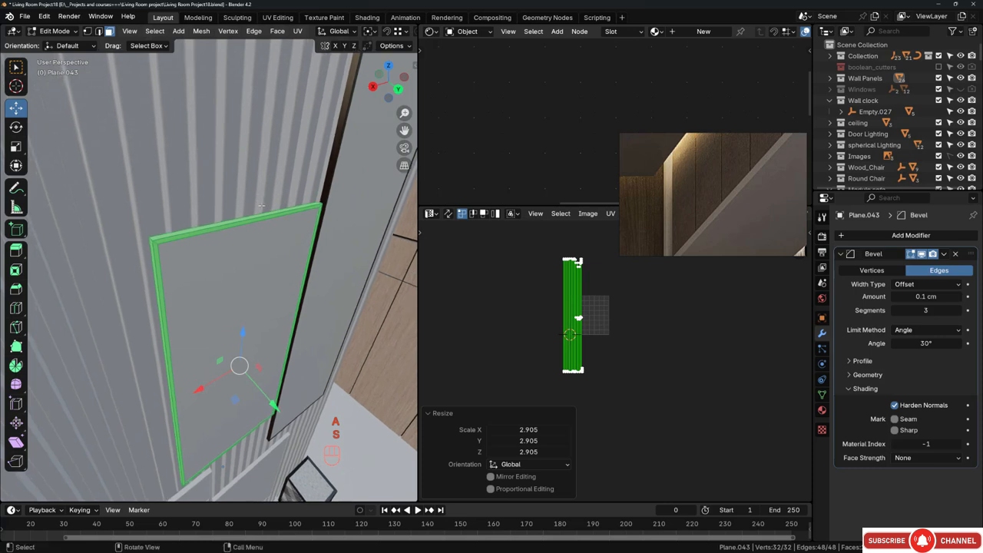
pyautogui.press('Tab')
# - Link the Wood_Dark.004 material from the tall panel's border frame to the shorter panel's border
pyautogui.keyDown('shift'); pyautogui.click(338, 143); pyautogui.keyUp('shift')
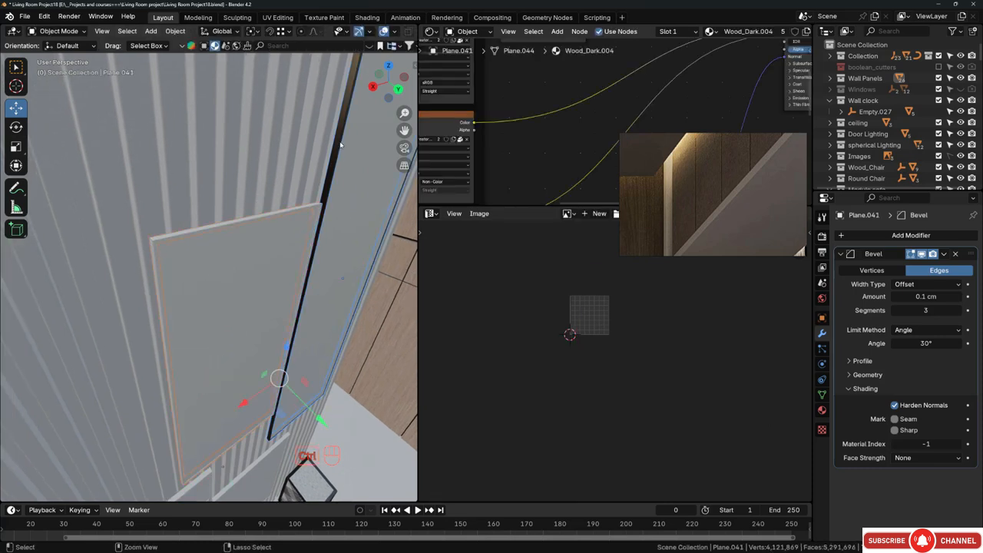
pyautogui.hotkey('ctrl', 'l')
pyautogui.click(341, 143)
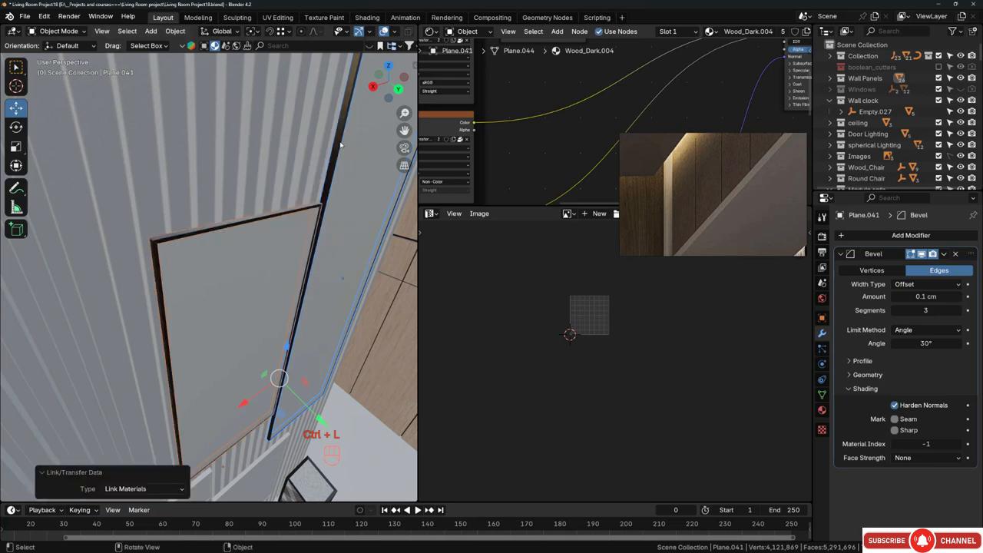
pyautogui.scroll(5, 145, 238)
pyautogui.moveTo(145, 237); pyautogui.dragTo(279, 208, button='middle')
# - Select the small panel below the shorter framed one and separate its front face into its own object
pyautogui.scroll(-4, 142, 180)
pyautogui.scroll(-3, 142, 180)
pyautogui.scroll(4, 212, 269)
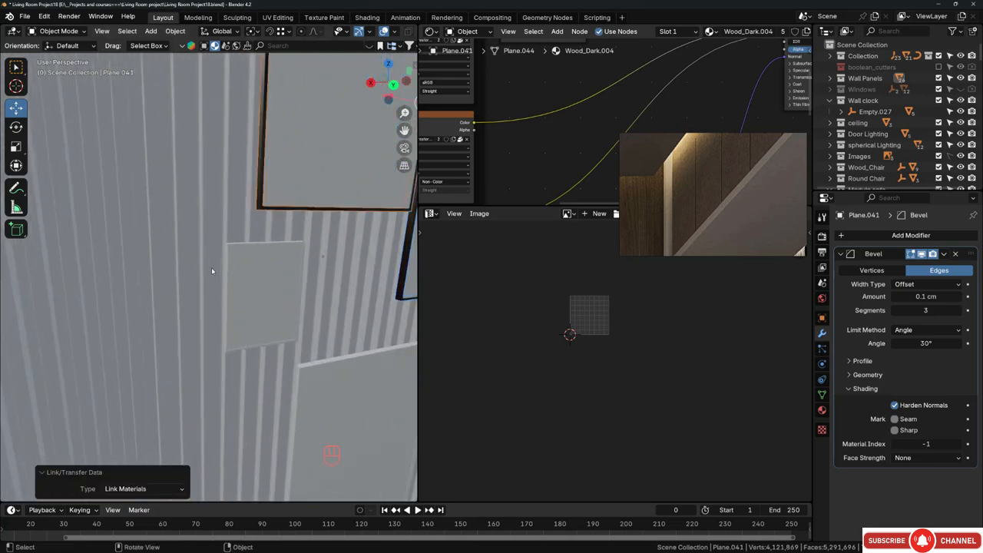
pyautogui.click(259, 288)
pyautogui.moveTo(259, 289)
pyautogui.mouseDown(button='middle')
pyautogui.moveTo(272, 290)
pyautogui.moveTo(265, 282)
pyautogui.mouseUp(button='middle')
pyautogui.scroll(2, 266, 282)
pyautogui.press('Tab')
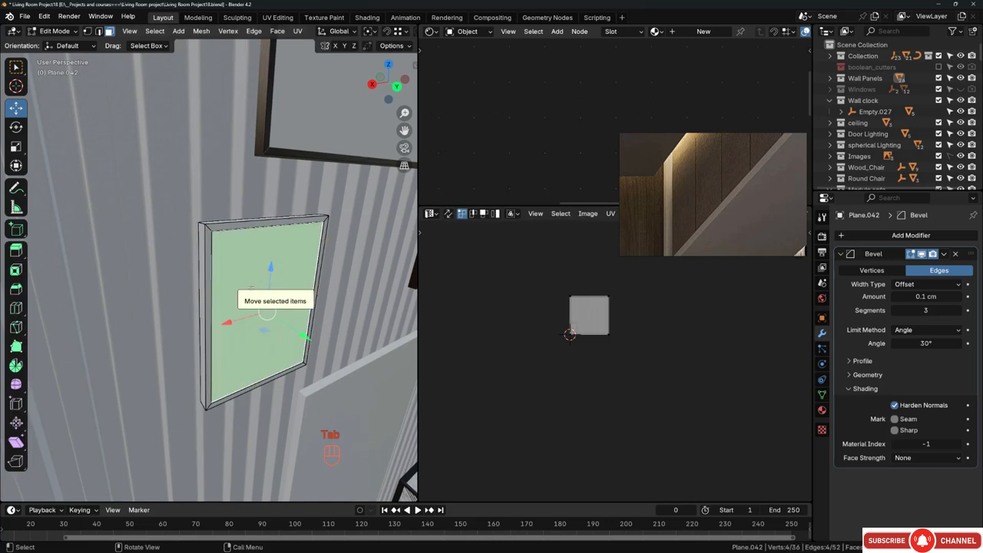
pyautogui.press('p')
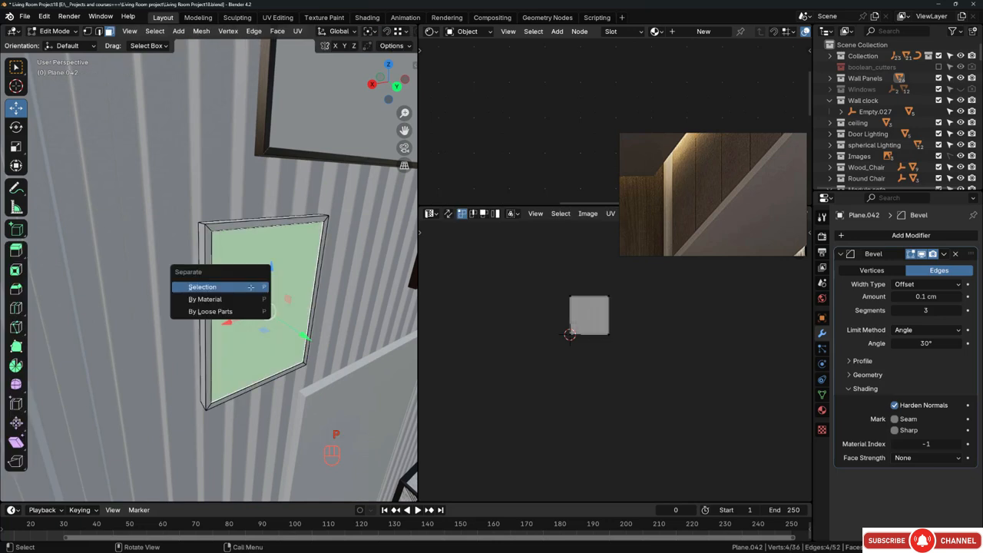
pyautogui.click(250, 287)
# - Select the small panel's entire remaining border and unwrap it with Smart UV Project, using a 66° angle limit
pyautogui.moveTo(226, 249); pyautogui.dragTo(232, 278, button='middle')
pyautogui.press('Tab')
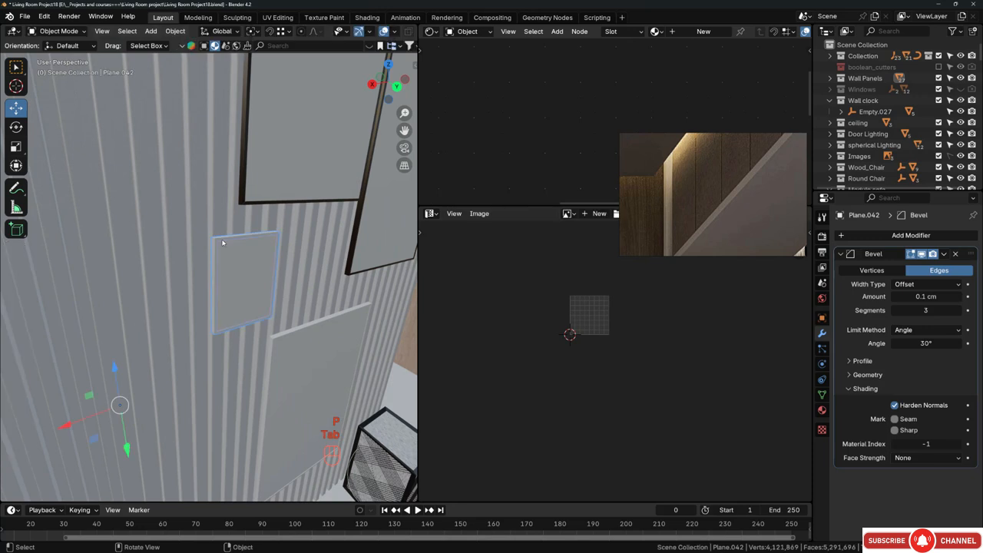
pyautogui.scroll(2, 222, 243)
pyautogui.press('Tab')
pyautogui.press('a')
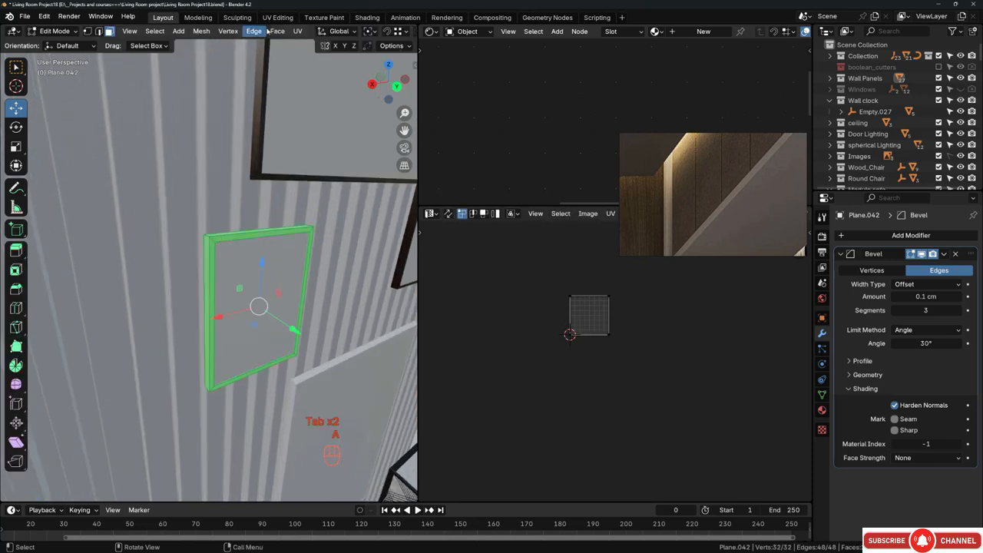
pyautogui.click(298, 31)
pyautogui.click(323, 59)
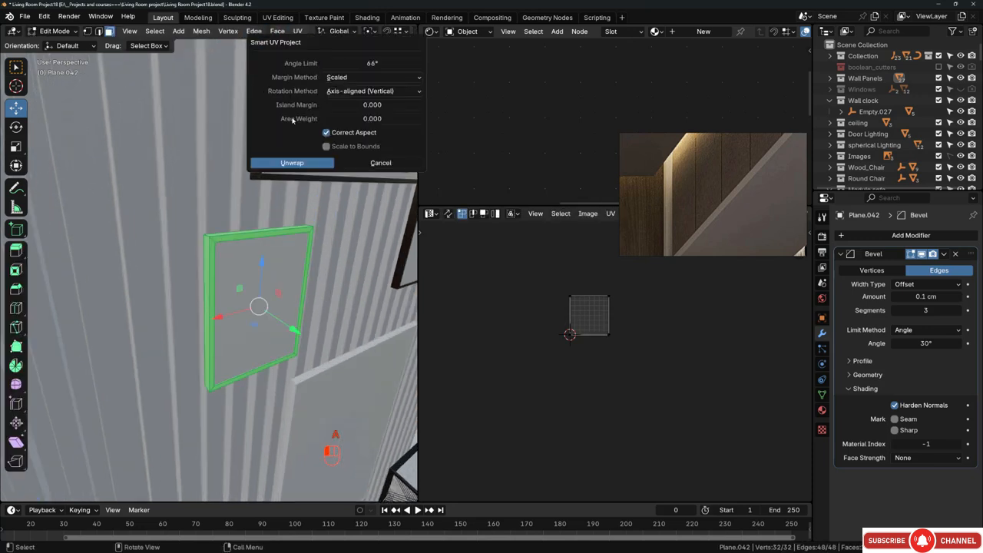
pyautogui.click(262, 163)
# - Link the Wood_Dark.004 material from the shorter panel's border frame to the small panel's border
pyautogui.press('Tab')
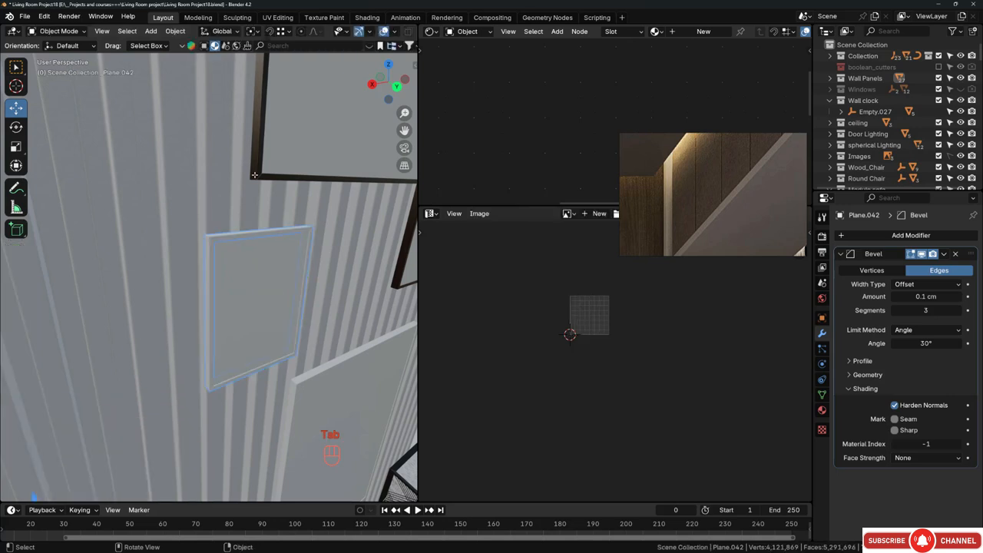
pyautogui.click(255, 145)
pyautogui.hotkey('ctrl', 'l')
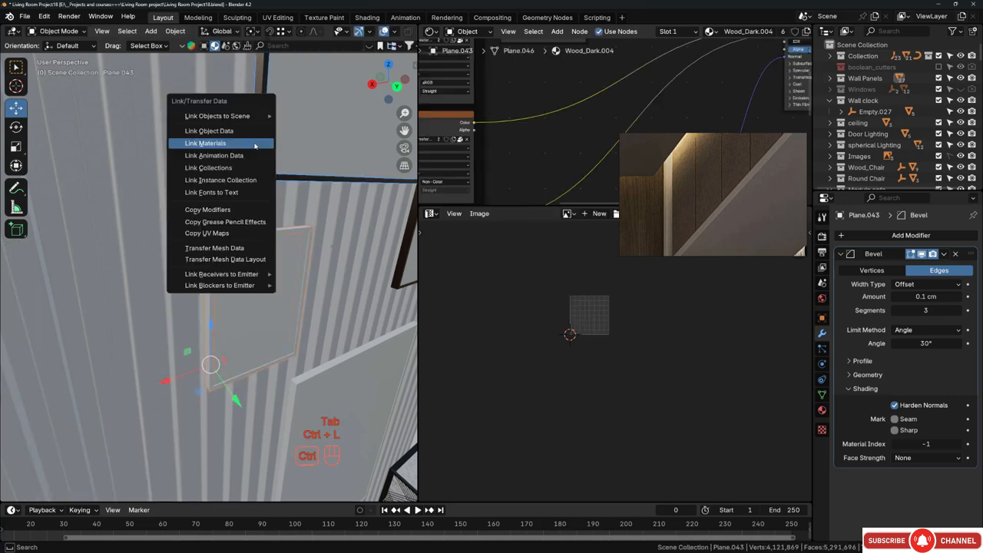
pyautogui.click(255, 143)
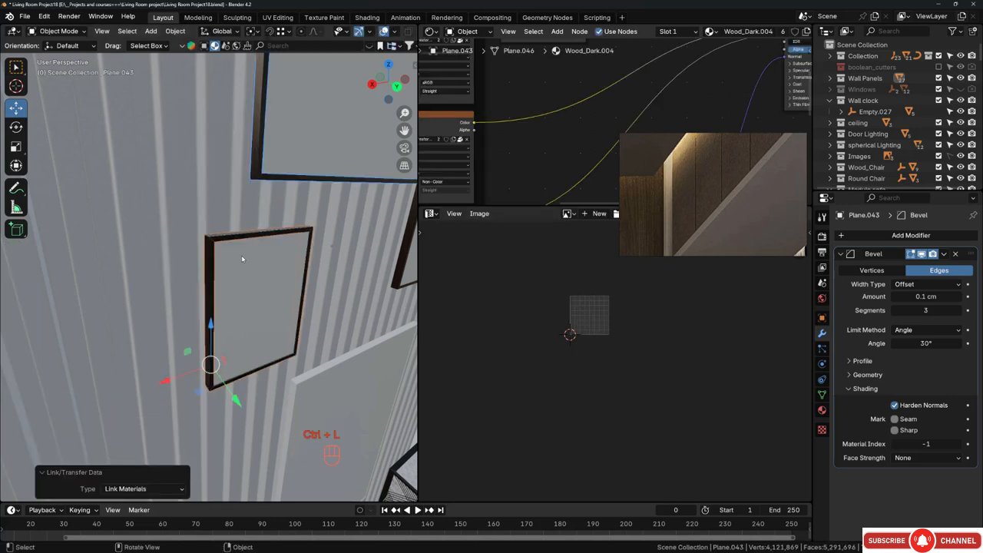
# - Scale all of the small panel border's UVs up by about 4.3, clear the selection and inspect the wood grain
pyautogui.click(230, 237)
pyautogui.press('Tab')
pyautogui.press('a')
pyautogui.press('a')
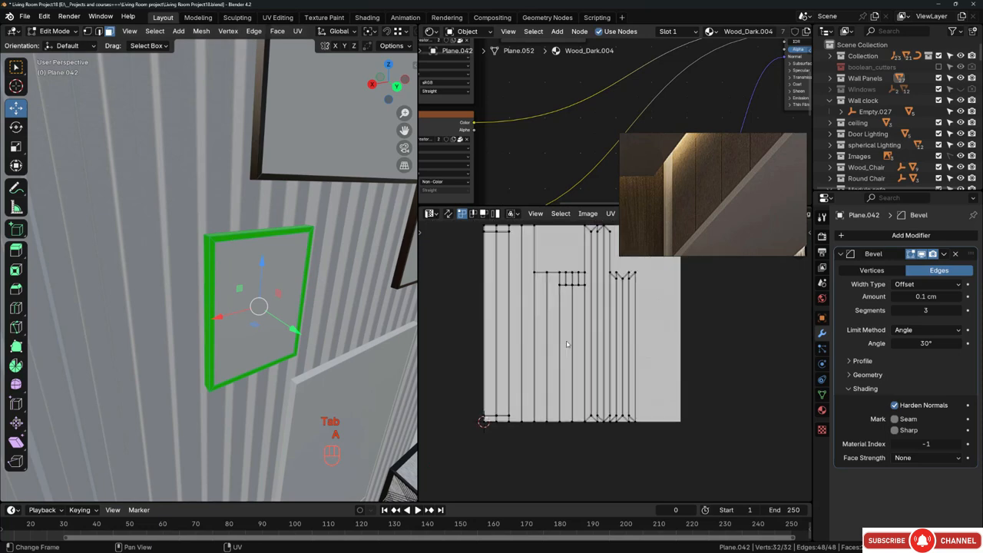
pyautogui.press('s')
pyautogui.click(653, 377)
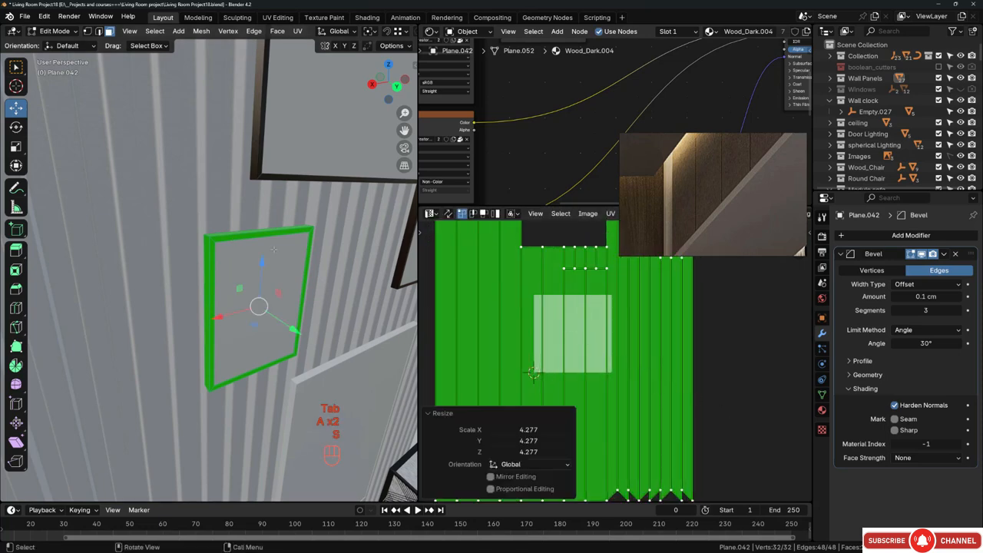
pyautogui.press('Tab')
pyautogui.hotkey('alt', 'a')
pyautogui.scroll(8, 219, 237)
pyautogui.moveTo(217, 237)
pyautogui.mouseDown(button='middle')
pyautogui.moveTo(200, 197)
pyautogui.moveTo(205, 174)
pyautogui.moveTo(132, 179)
pyautogui.moveTo(218, 246)
pyautogui.mouseUp(button='middle')
pyautogui.scroll(-8, 156, 185)
# - Select the large unframed panel low on the slatted wall and separate its front face into its own object
pyautogui.scroll(4, 218, 258)
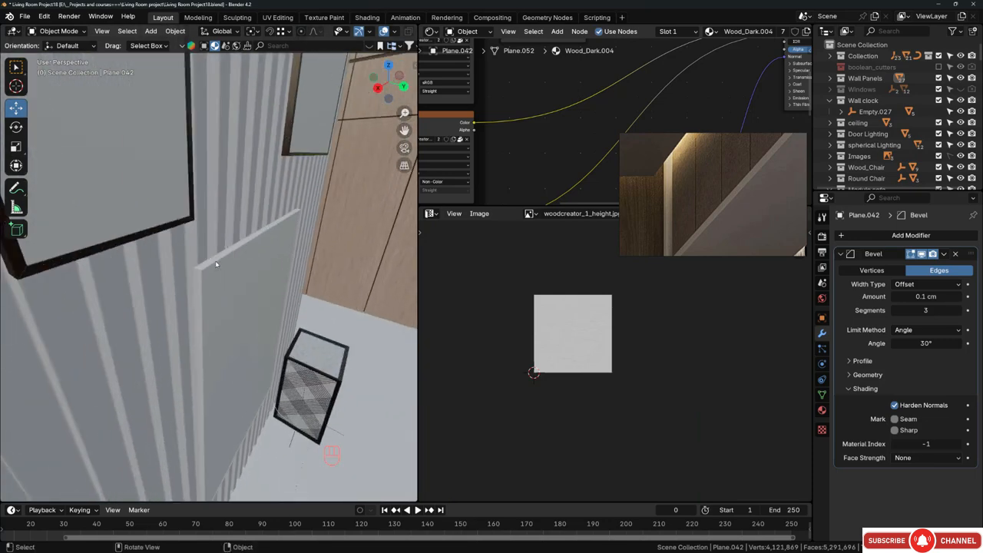
pyautogui.click(227, 285)
pyautogui.moveTo(228, 284); pyautogui.dragTo(182, 255, button='middle')
pyautogui.press('Tab')
pyautogui.click(224, 285)
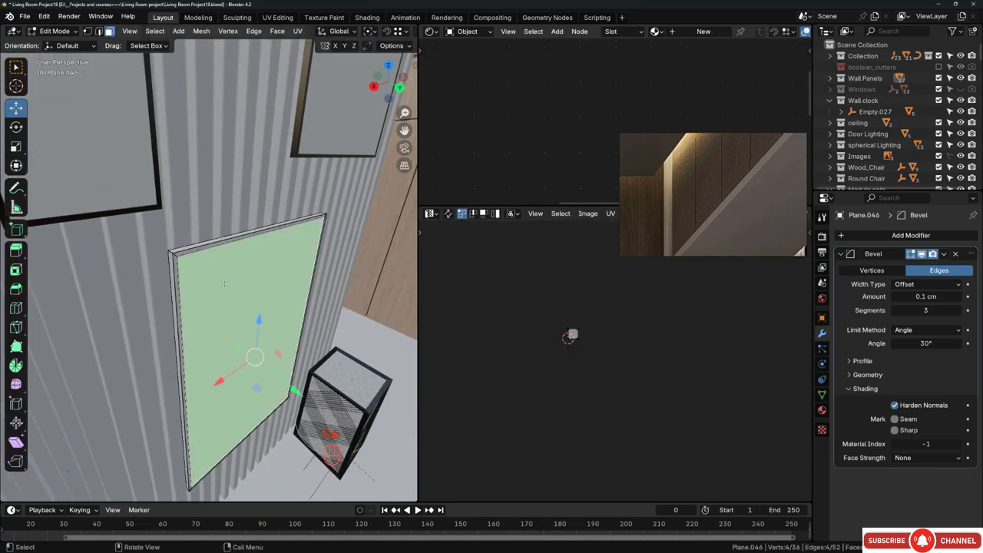
pyautogui.press('x')
pyautogui.click(223, 285)
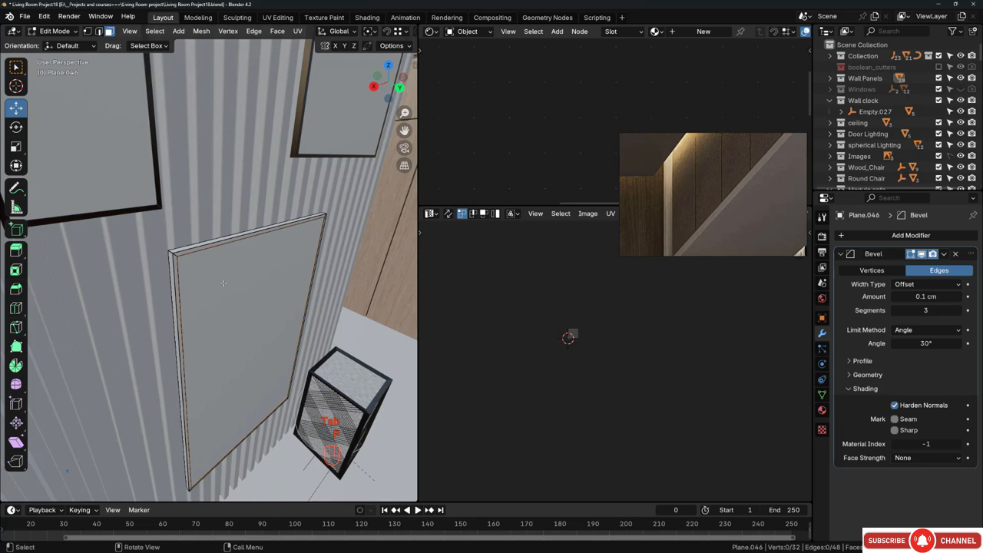
# - Unwrap the large lower panel's entire remaining border with Smart UV Project, using a 66° angle limit and zero island margin
pyautogui.press('Tab')
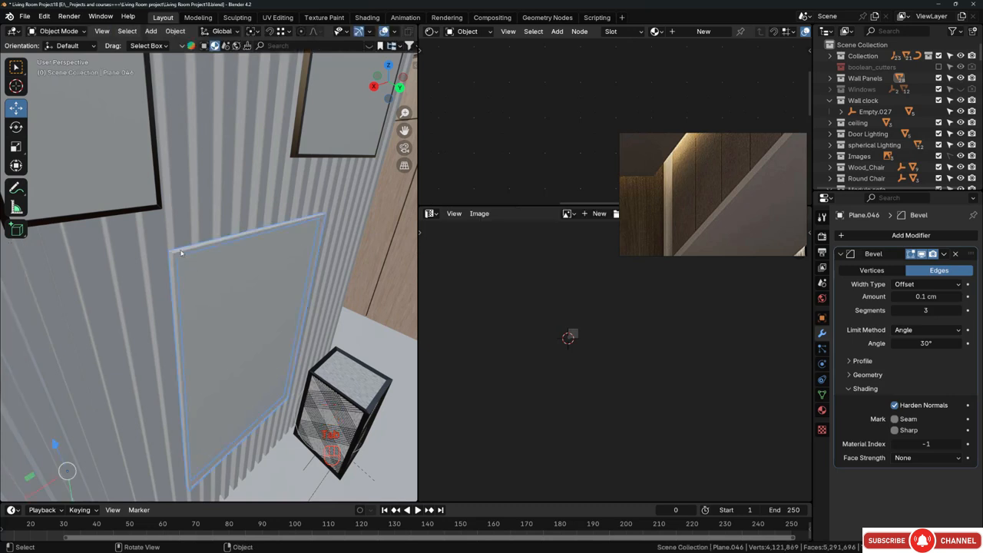
pyautogui.press('Tab')
pyautogui.click(300, 31)
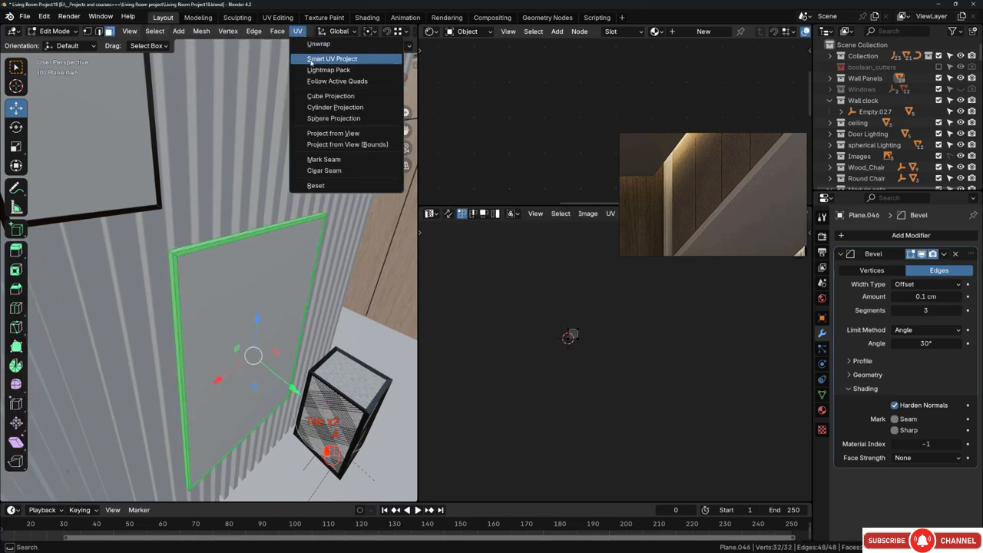
pyautogui.click(323, 59)
pyautogui.click(284, 161)
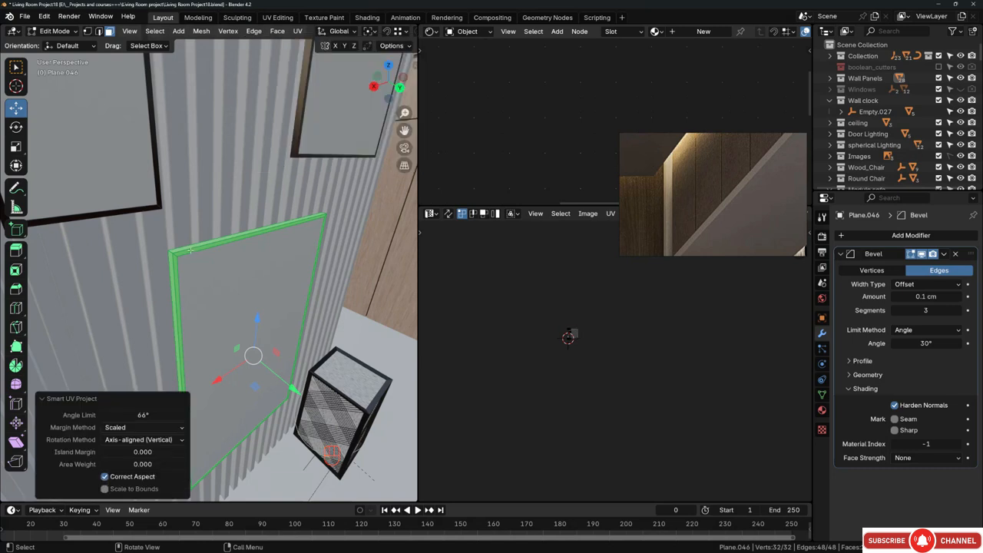
# - Link the Wood_Dark.004 material from the small panel's border frame to the large lower panel's border
pyautogui.press('Tab')
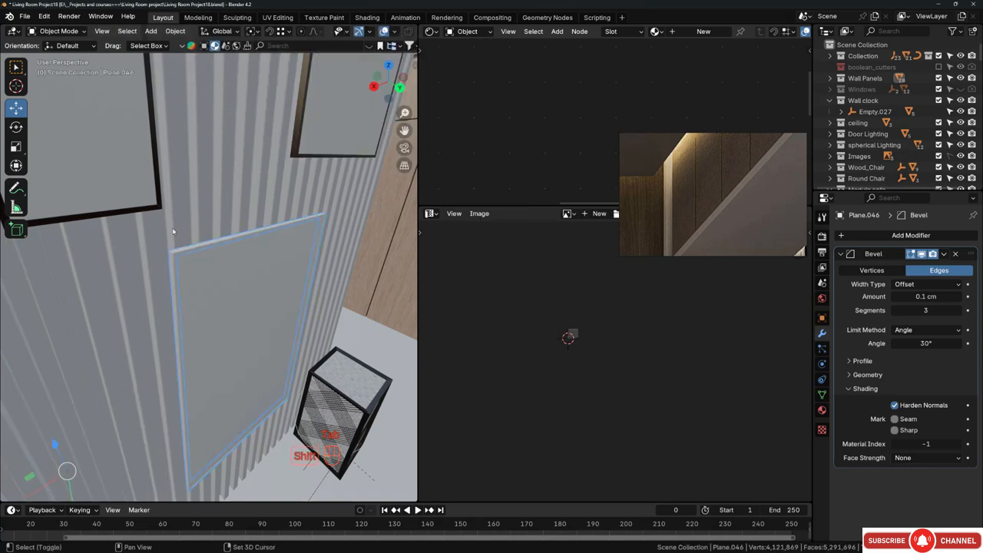
pyautogui.scroll(1, 162, 210)
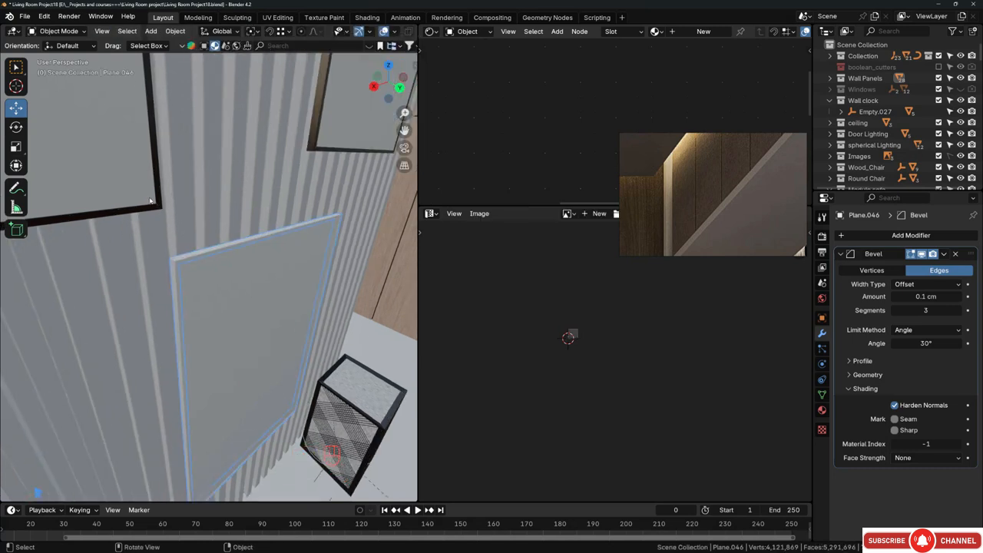
pyautogui.keyDown('shift'); pyautogui.click(160, 203); pyautogui.keyUp('shift')
pyautogui.hotkey('ctrl', 'l')
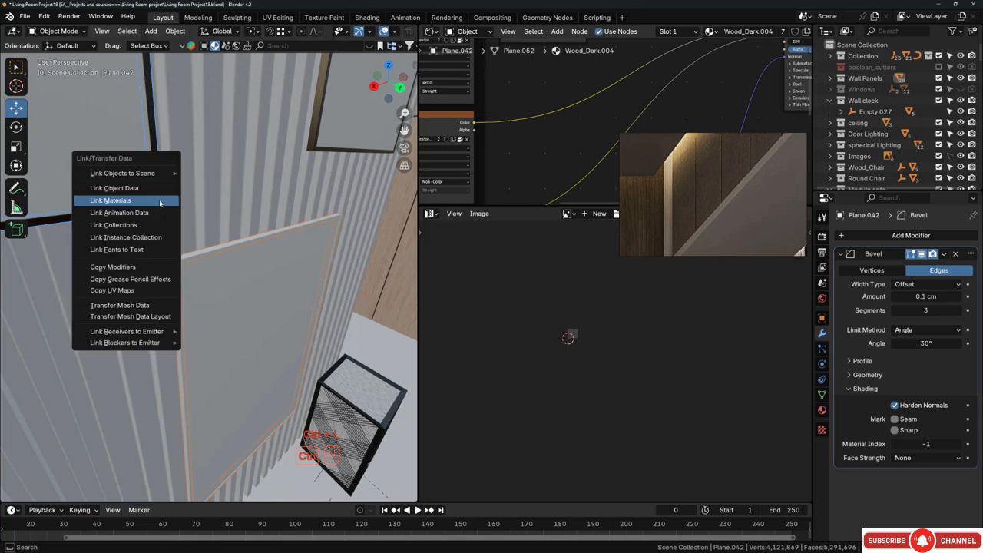
pyautogui.click(159, 201)
# - Scale all of the large lower panel border's UVs up by about 4.3 and clear the selection in Object Mode
pyautogui.click(183, 263)
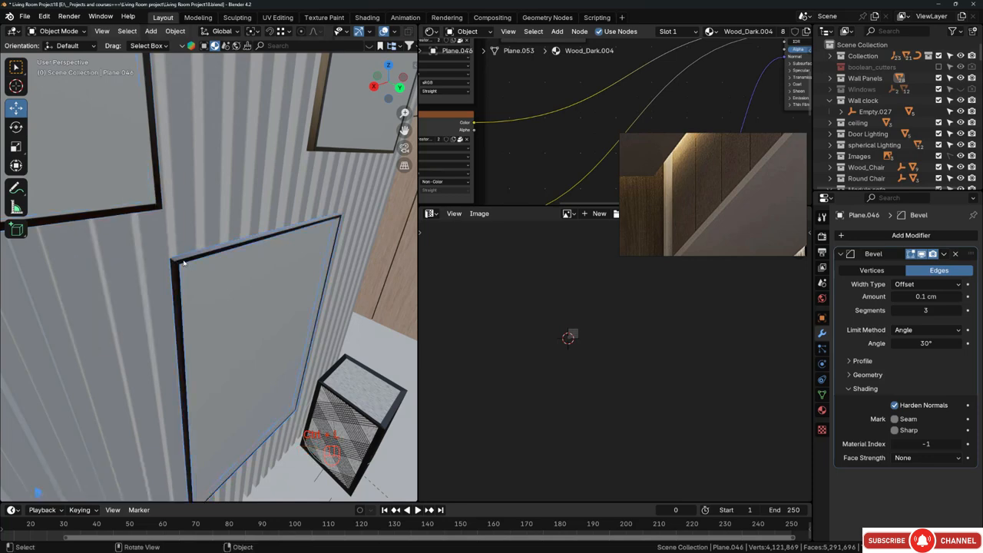
pyautogui.press('Tab')
pyautogui.press('a')
pyautogui.scroll(6, 184, 262)
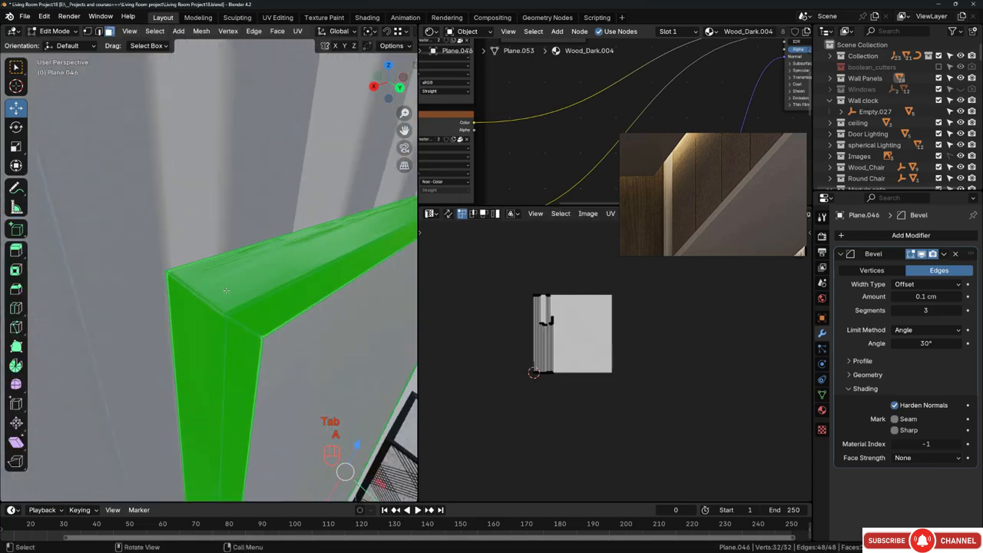
pyautogui.press('a')
pyautogui.press('s')
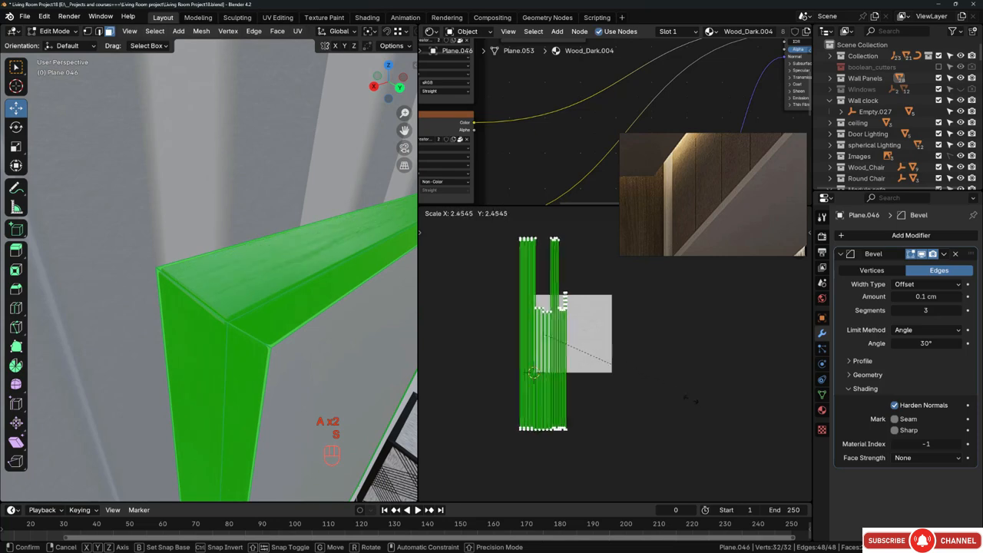
pyautogui.click(615, 362)
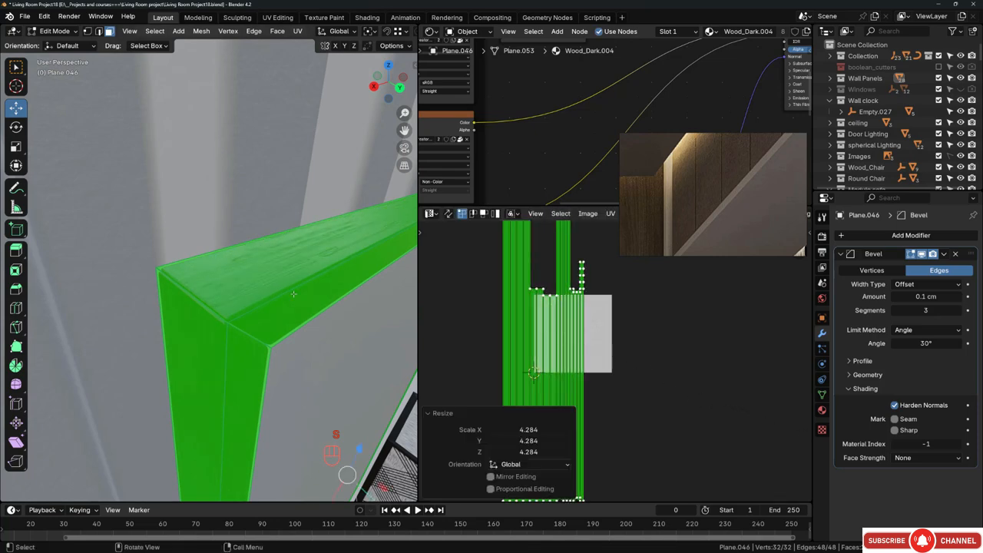
pyautogui.press('Tab')
pyautogui.hotkey('alt', 'a')
pyautogui.scroll(-10, 291, 293)
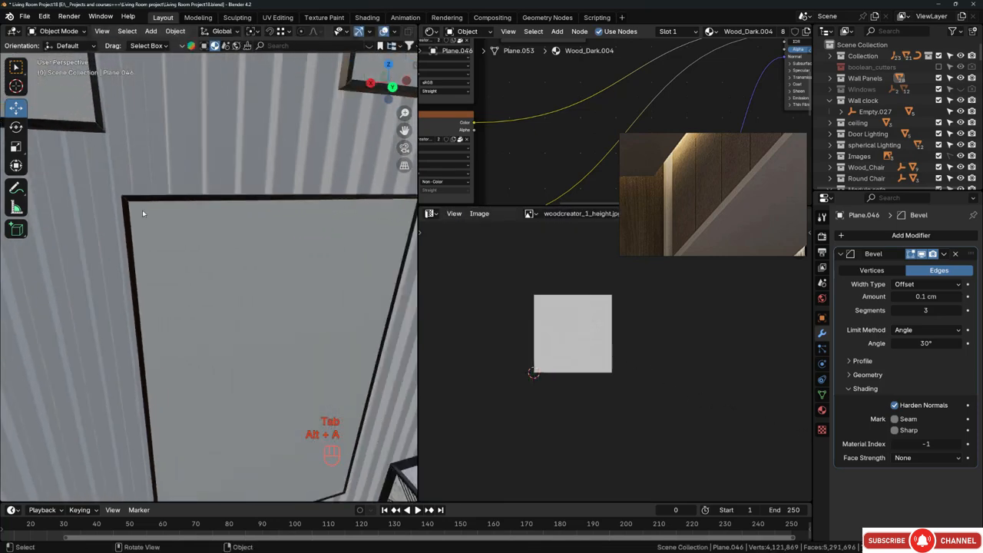
pyautogui.moveTo(247, 234); pyautogui.dragTo(288, 222, button='middle')
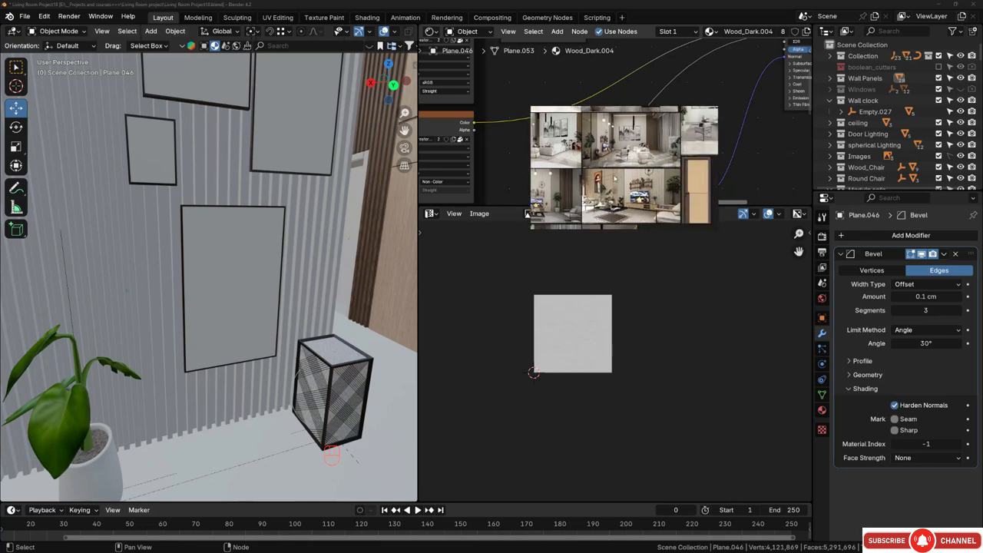
# - Walk through the room to examine the slatted wall and its panels from across the space
pyautogui.moveTo(200, 230); pyautogui.dragTo(307, 287, button='middle')
pyautogui.moveTo(308, 288); pyautogui.dragTo(208, 263, button='right')
pyautogui.press('a')
pyautogui.press('w')
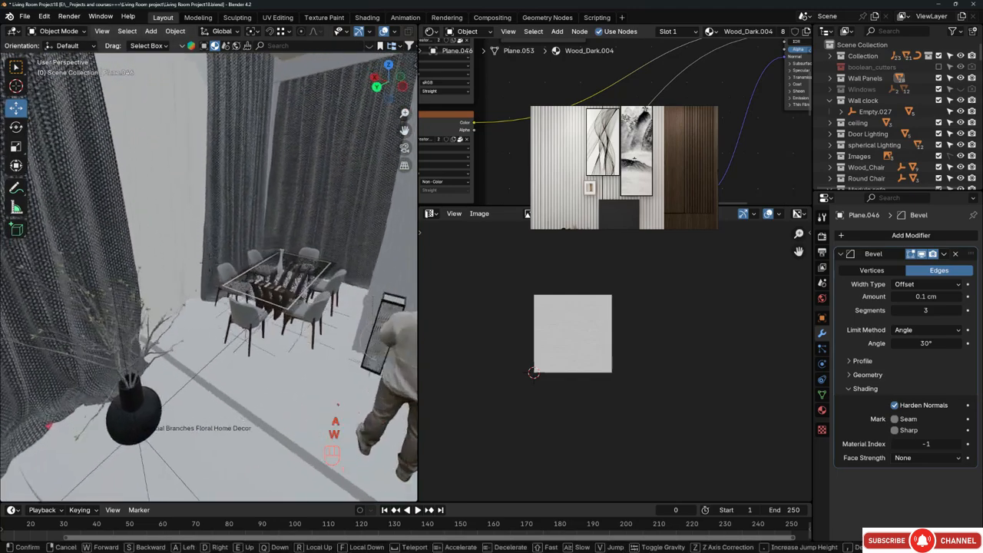
pyautogui.press('a')
pyautogui.press('a')
pyautogui.press('d')
pyautogui.press('s')
pyautogui.press('w')
pyautogui.press('w')
pyautogui.press('w')
pyautogui.press('w')
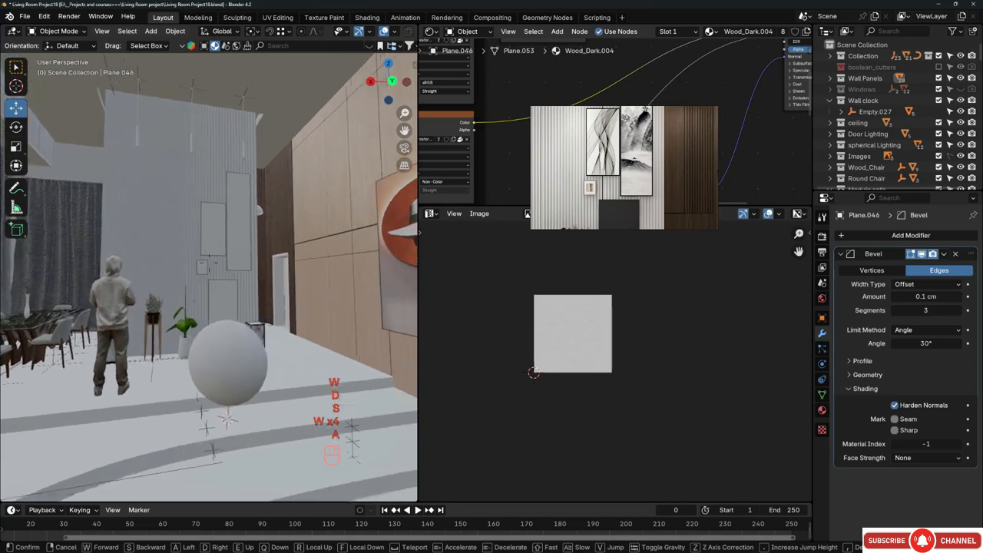
pyautogui.press('a')
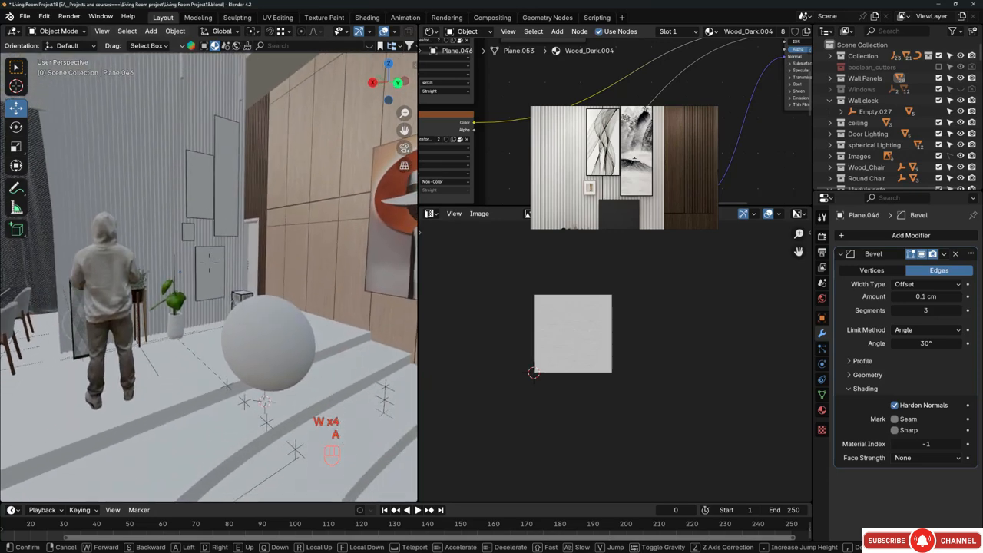
pyautogui.click(63, 284)
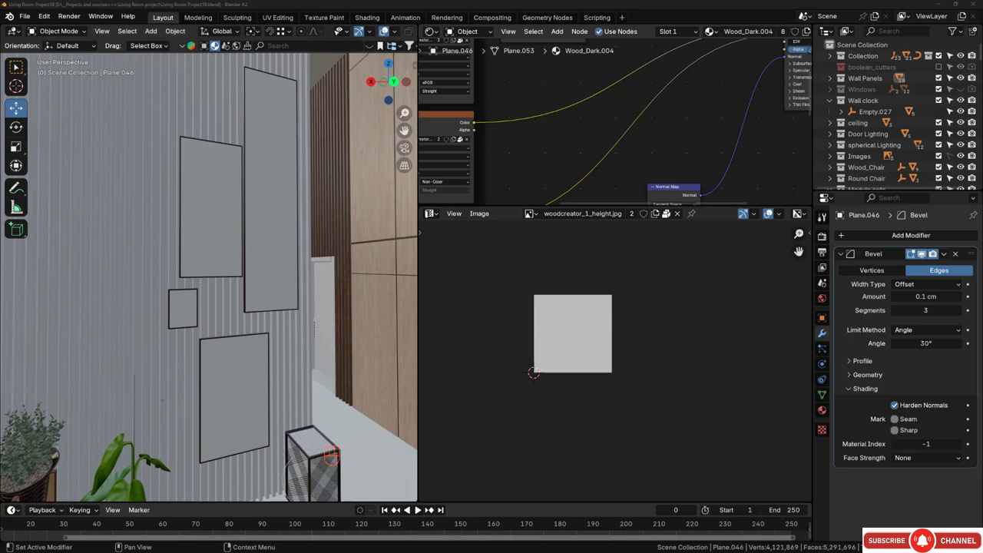
# - Unwrap the tall panel's front face on the slatted wall with the Conformal method and zero margin, ending in Object Mode
pyautogui.moveTo(269, 198); pyautogui.dragTo(273, 157, button='middle')
pyautogui.click(271, 165)
pyautogui.press('Tab')
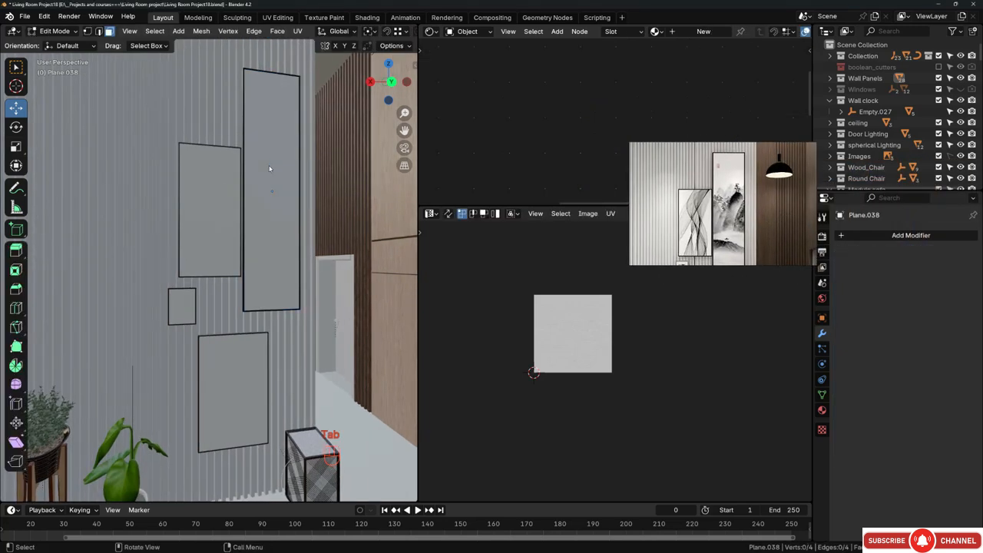
pyautogui.press('a')
pyautogui.moveTo(272, 200); pyautogui.dragTo(289, 195, button='middle')
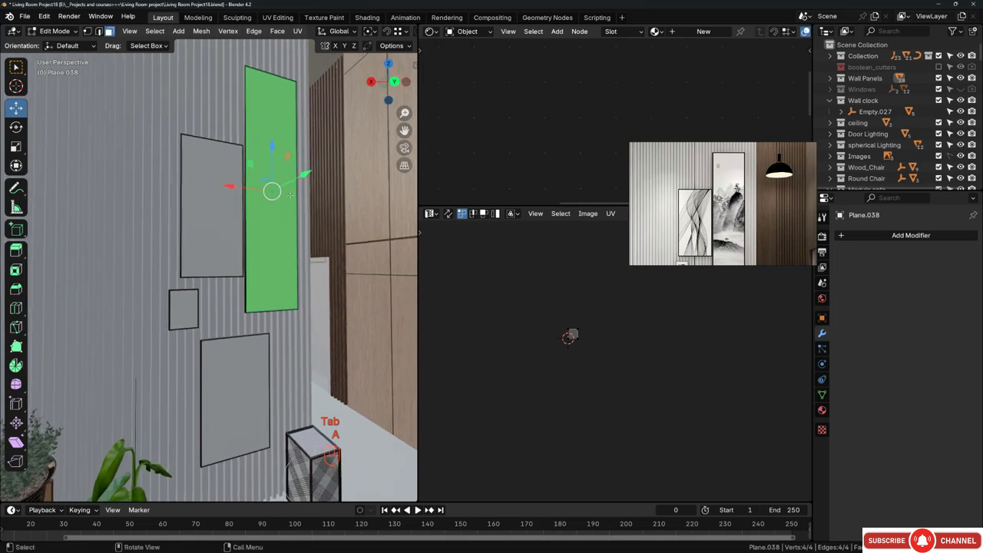
pyautogui.scroll(2, 569, 339)
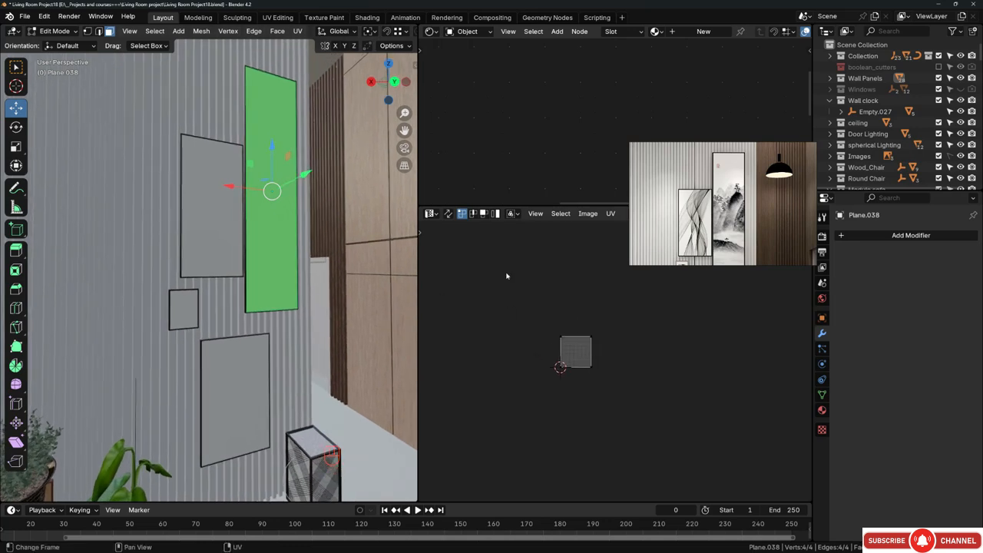
pyautogui.moveTo(507, 276); pyautogui.dragTo(638, 411)
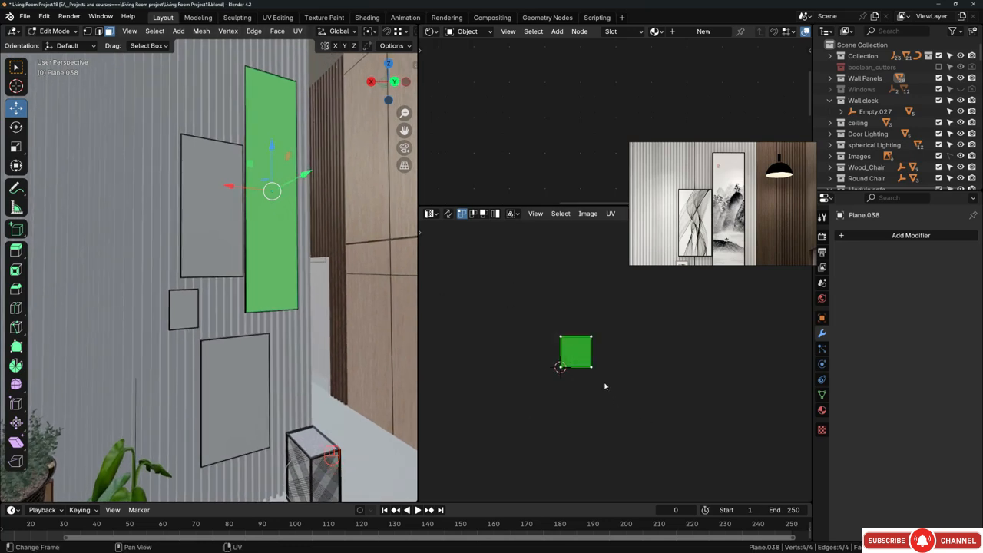
pyautogui.press('u')
pyautogui.press('u')
pyautogui.scroll(6, 561, 367)
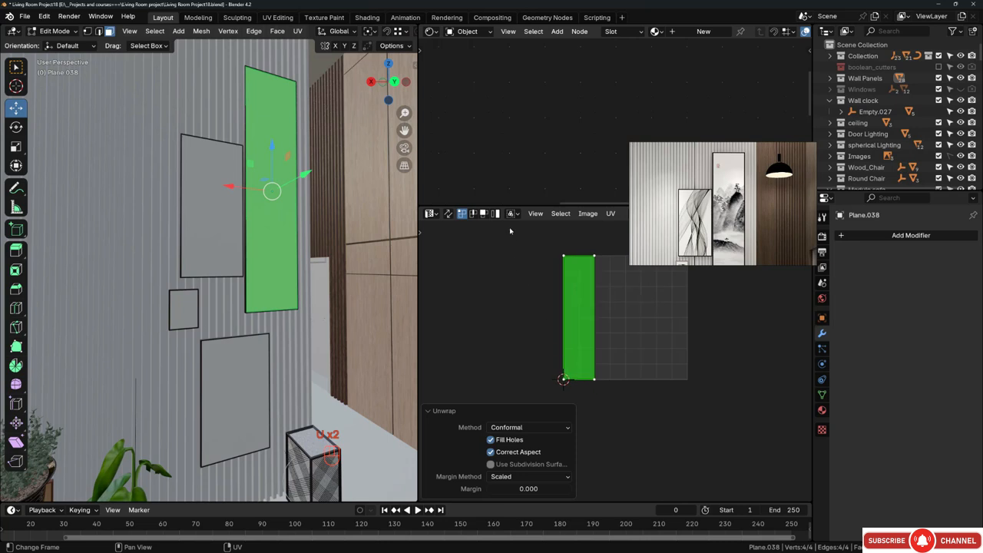
pyautogui.press('Tab')
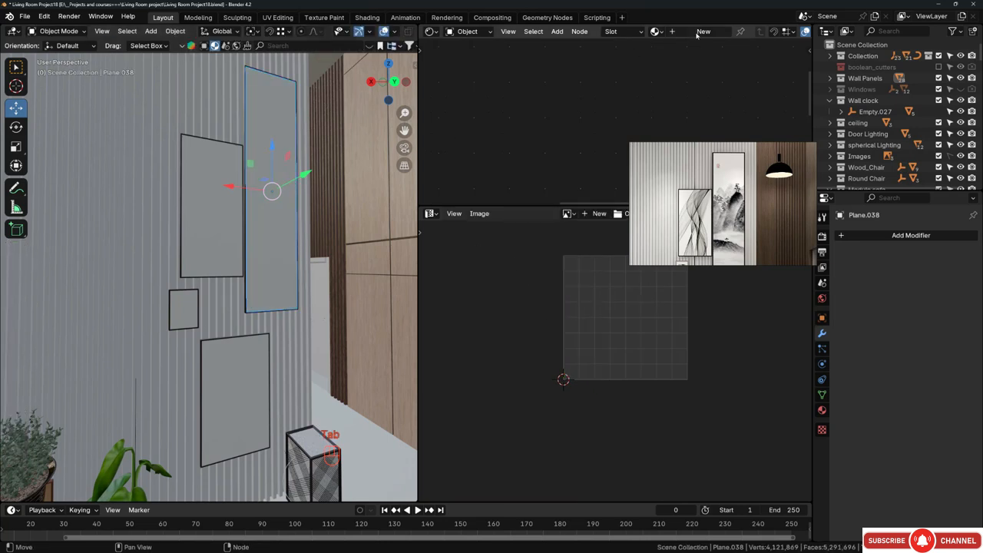
# - Give the tall panel a new material with the image Modern living room design Frame 2.jpg feeding its Base Color
pyautogui.click(702, 32)
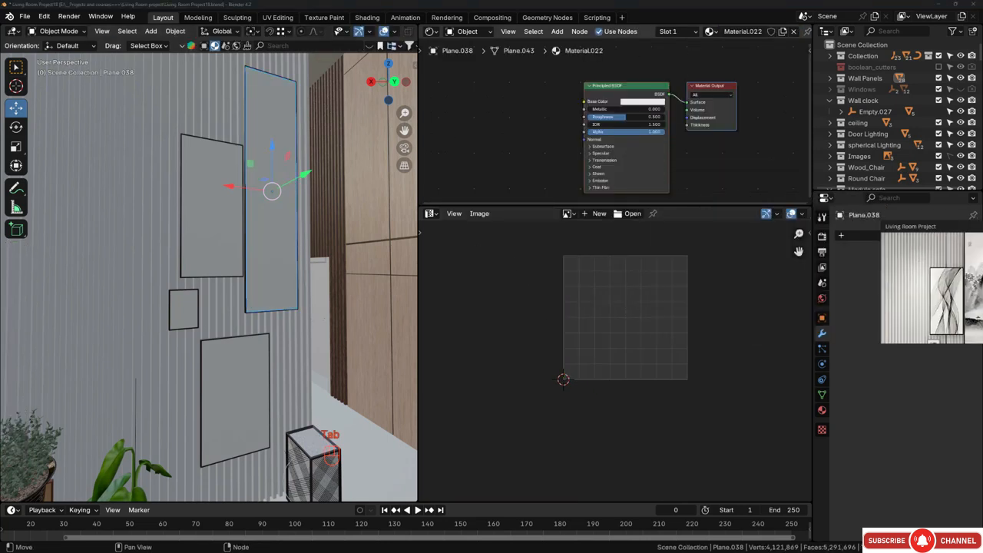
pyautogui.moveTo(982, 62); pyautogui.dragTo(759, 93)
pyautogui.moveTo(816, 220); pyautogui.dragTo(545, 166)
pyautogui.moveTo(489, 111); pyautogui.dragTo(489, 109)
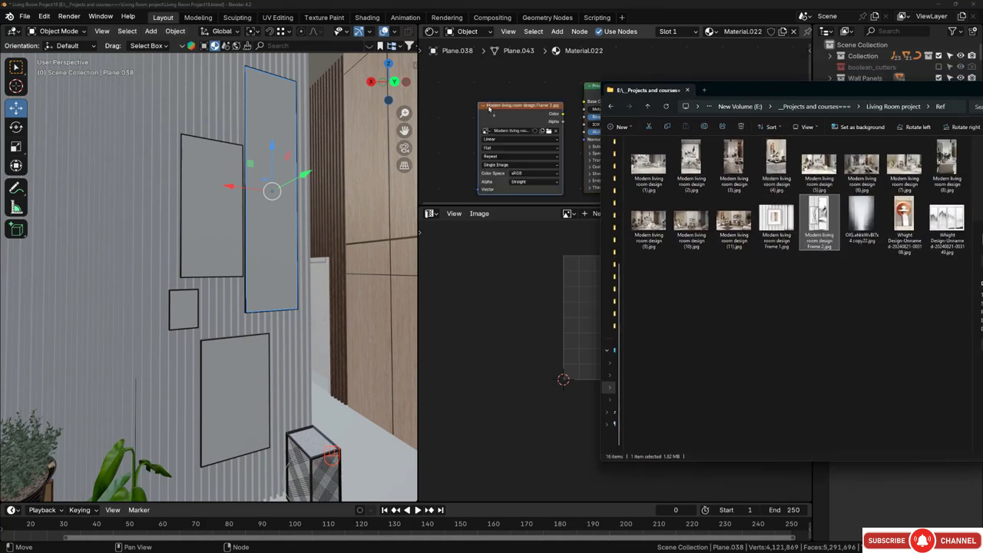
pyautogui.click(684, 93)
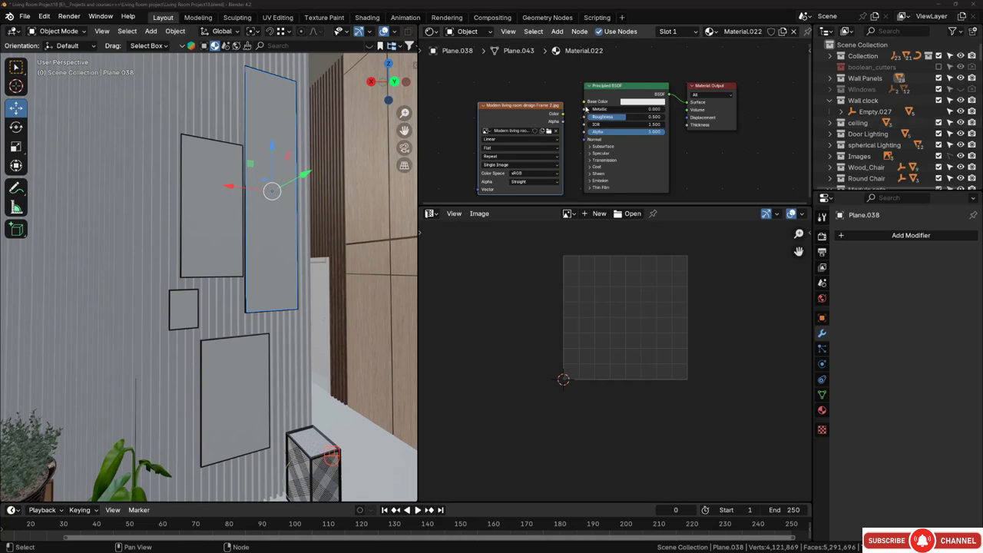
pyautogui.scroll(2, 560, 123)
pyautogui.moveTo(560, 119); pyautogui.dragTo(585, 102)
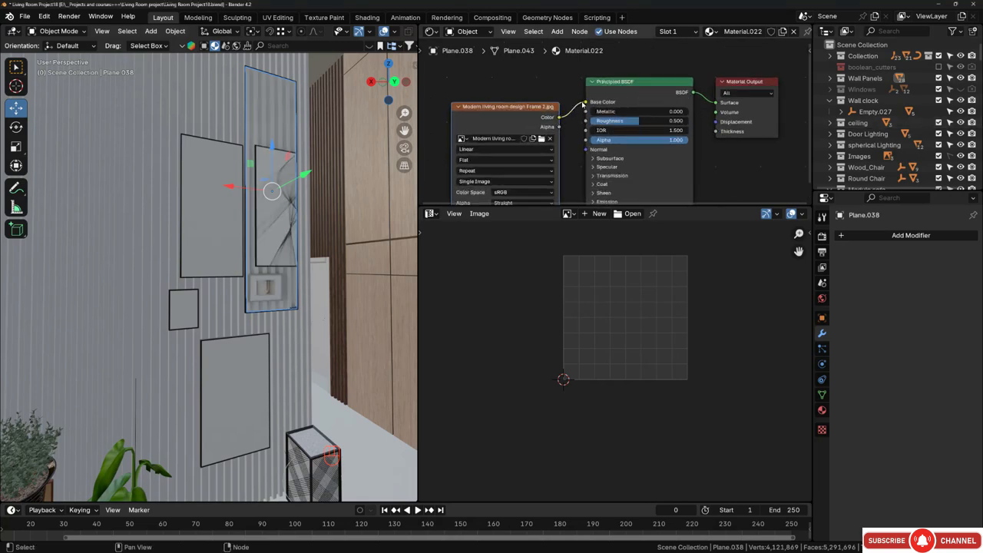
# - Shift the tall panel's whole UV island about 58.9 cm along X onto the mountain painting in the image
pyautogui.scroll(4, 283, 208)
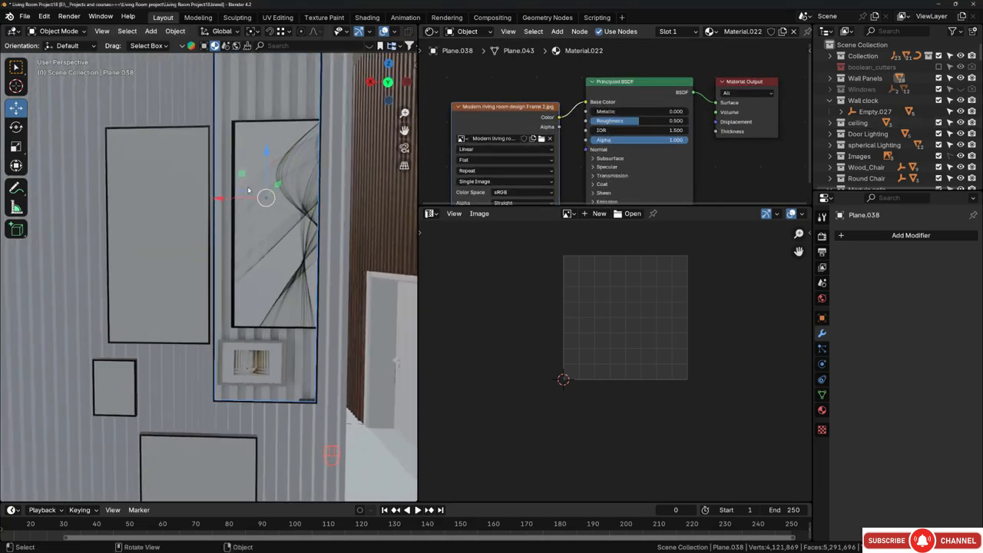
pyautogui.press('Tab')
pyautogui.scroll(-5, 653, 346)
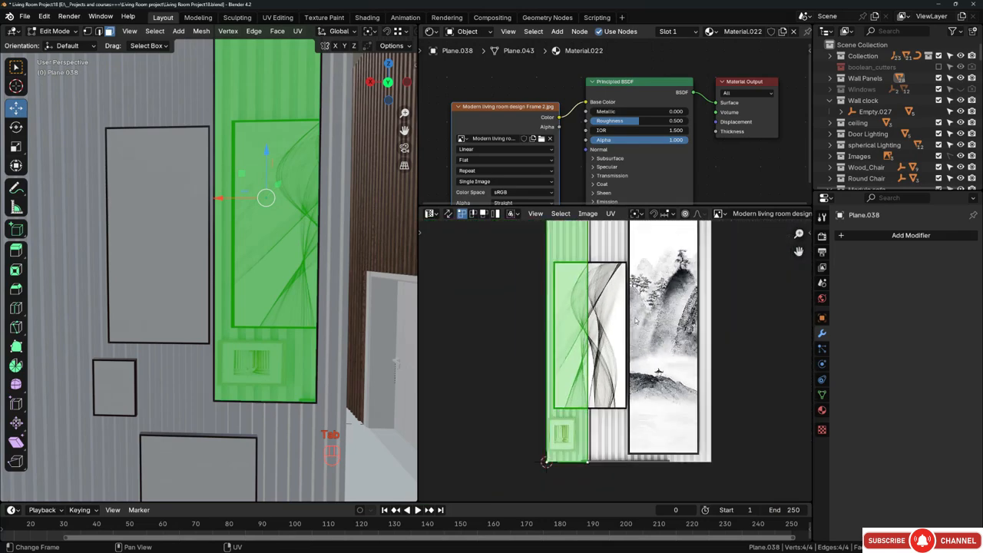
pyautogui.scroll(-2, 622, 316)
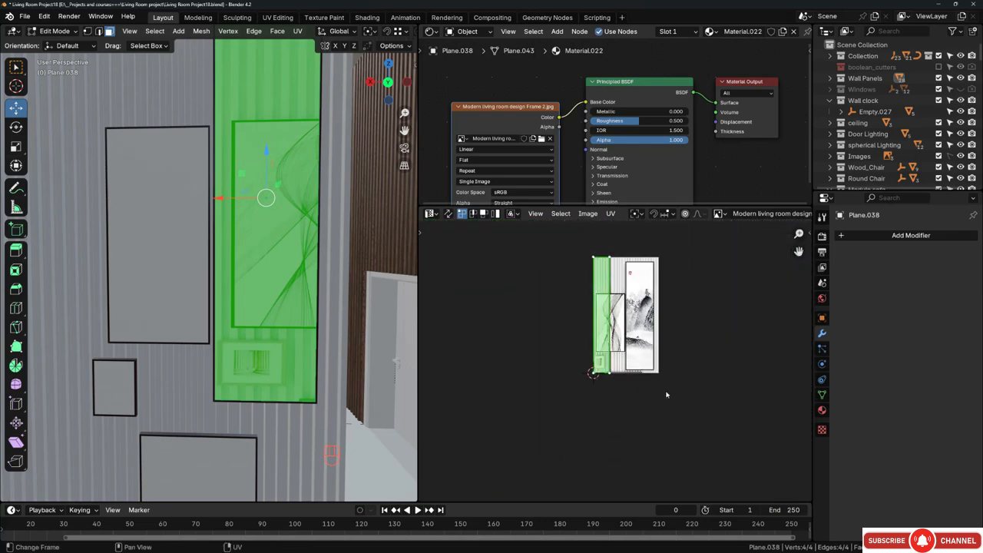
pyautogui.scroll(2, 614, 327)
pyautogui.press('g')
pyautogui.press('x')
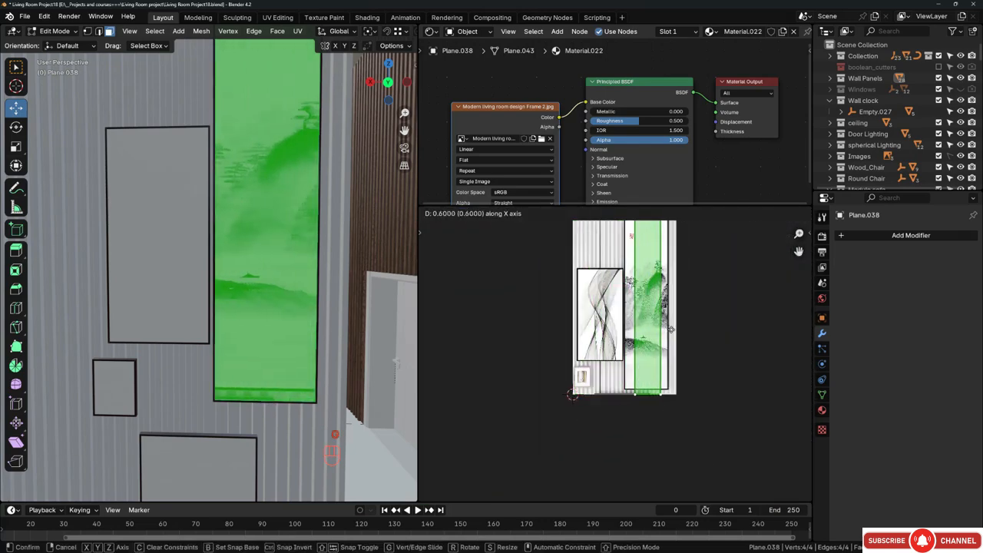
pyautogui.click(623, 424)
# - Move the UV island's left edge about -8.4 cm along X to the inner left border of the mountain painting
pyautogui.scroll(-1, 618, 419)
pyautogui.press('b')
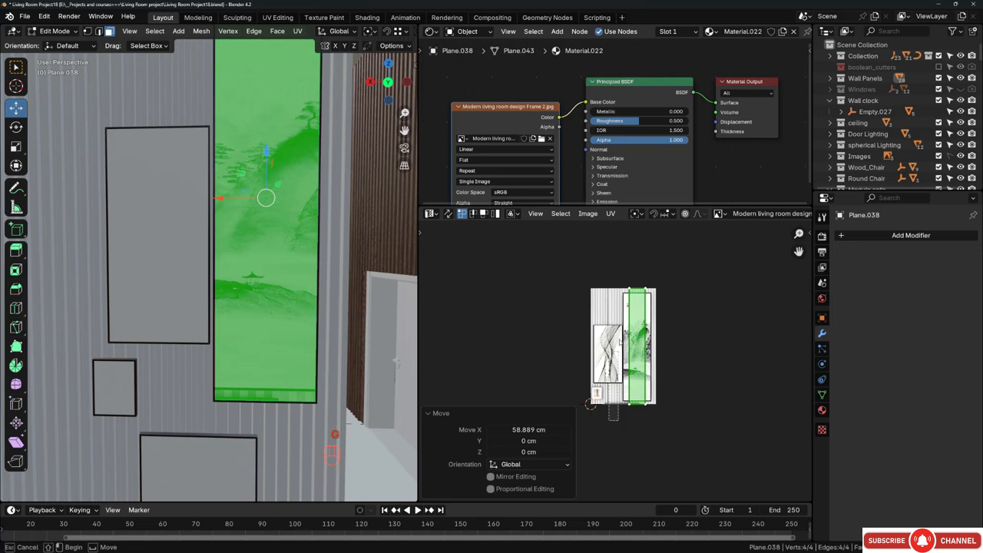
pyautogui.moveTo(629, 265); pyautogui.dragTo(626, 415)
pyautogui.scroll(6, 630, 288)
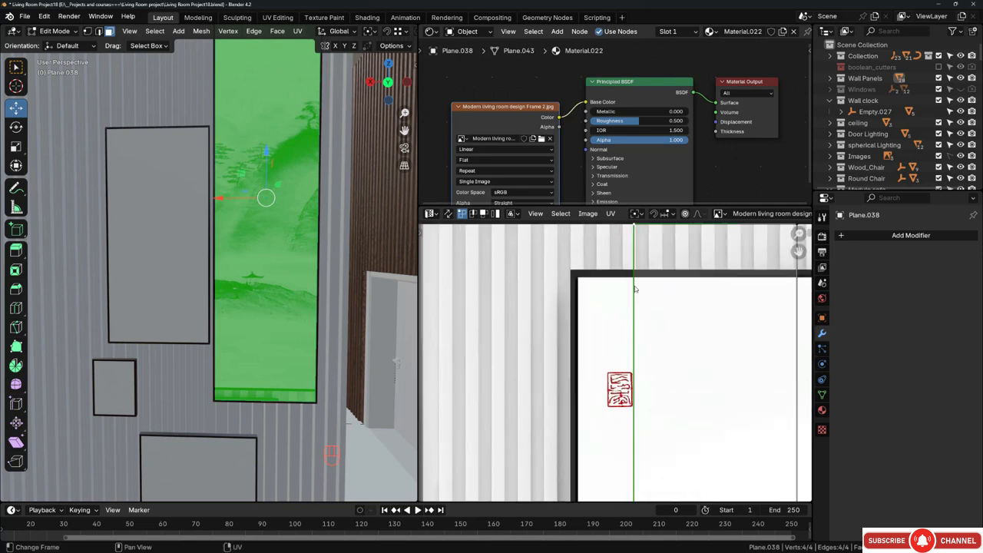
pyautogui.press('g')
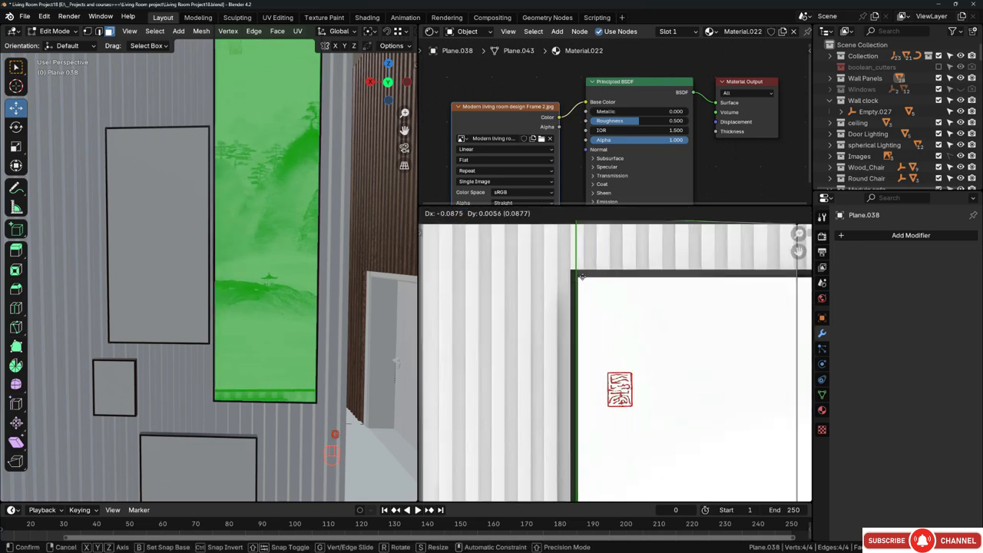
pyautogui.press('x')
pyautogui.click(580, 283)
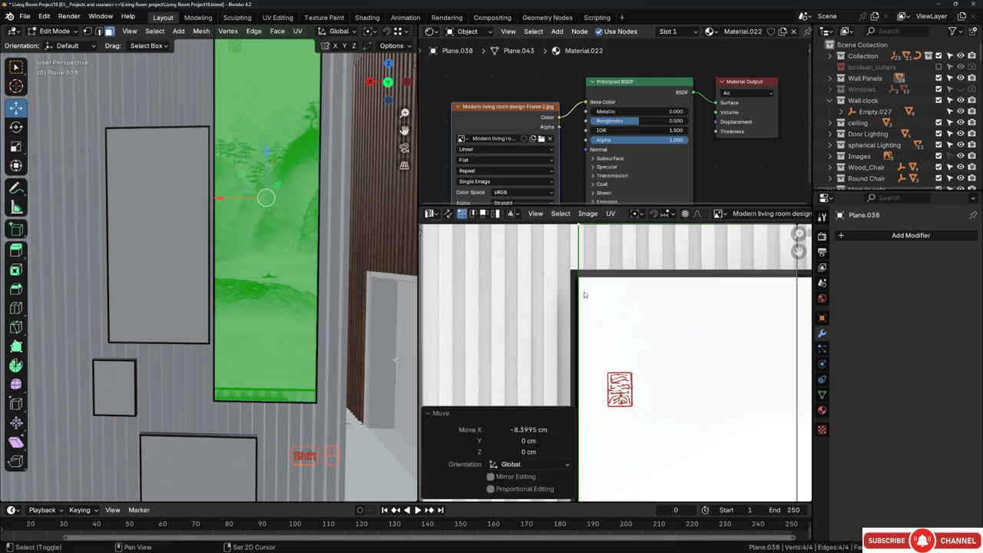
# - Raise the UV island's bottom edge about 5.7 cm along Y to the painting's inner lower border
pyautogui.scroll(-5, 585, 258)
pyautogui.scroll(5, 561, 377)
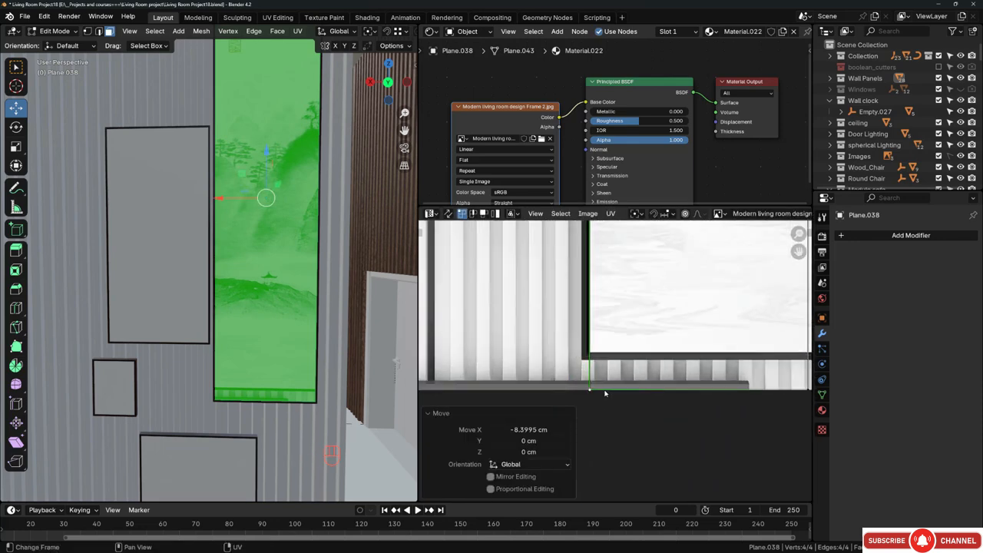
pyautogui.scroll(-4, 560, 377)
pyautogui.scroll(4, 580, 349)
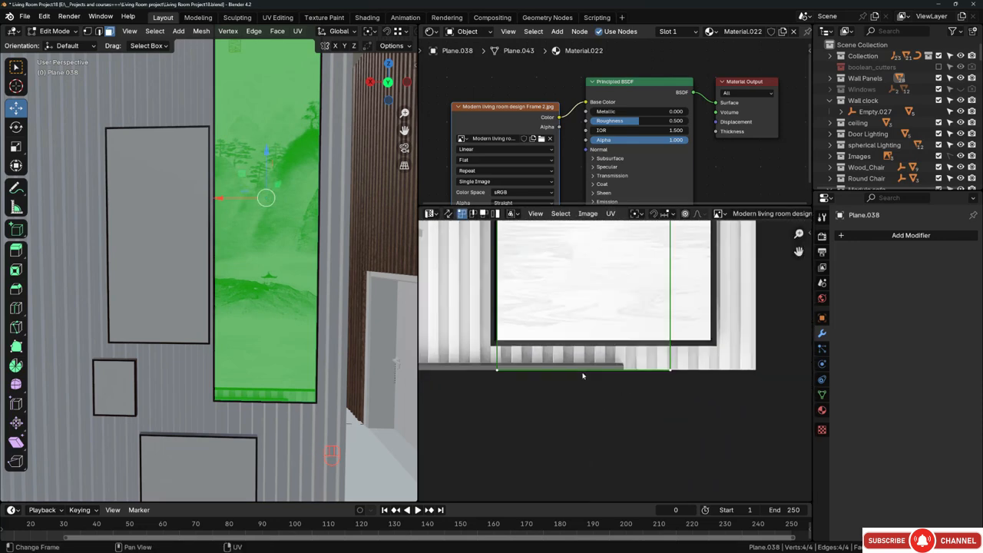
pyautogui.press('g')
pyautogui.press('y')
pyautogui.click(583, 332)
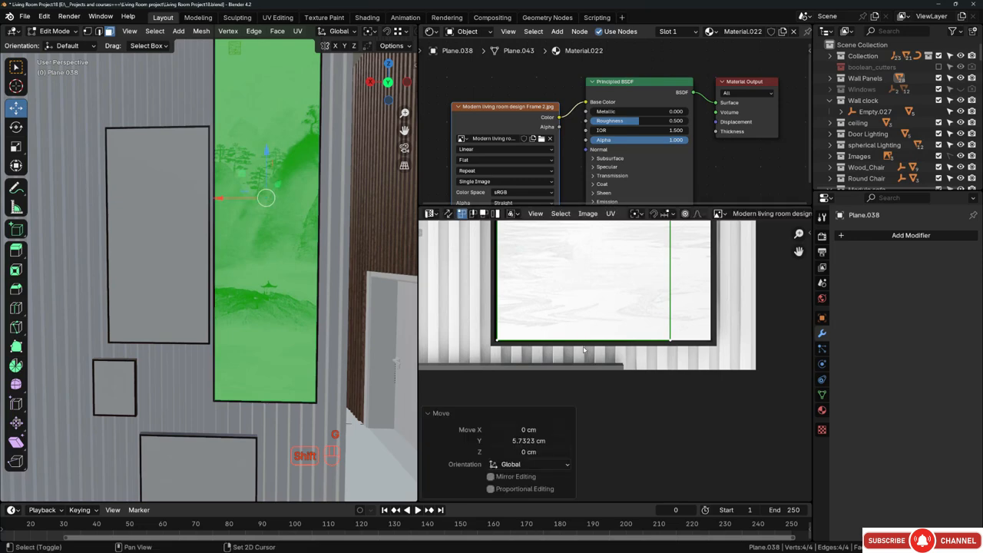
# - Move the UV island's right edge about 7.8 cm along X to the painting's inner right border
pyautogui.scroll(-5, 608, 388)
pyautogui.scroll(7, 581, 407)
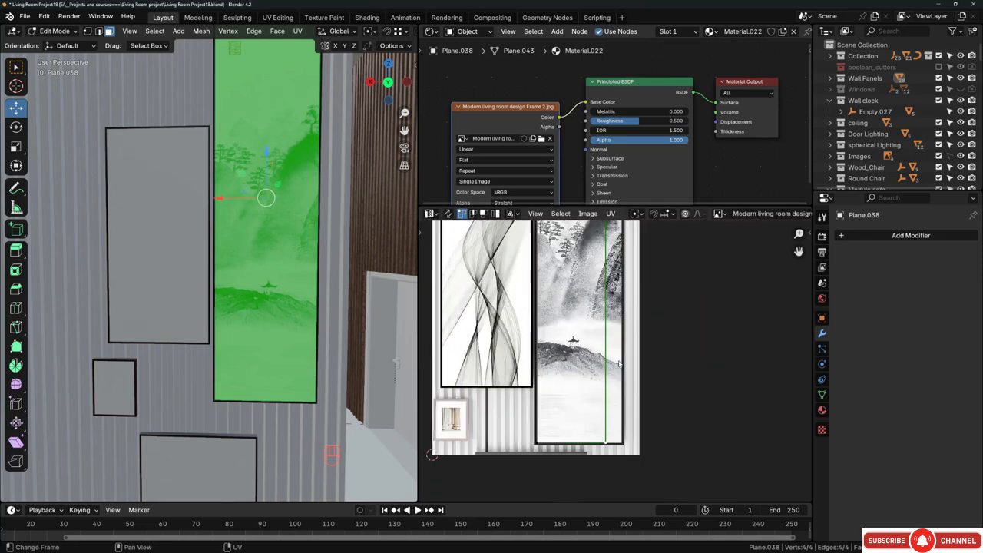
pyautogui.press('g')
pyautogui.press('x')
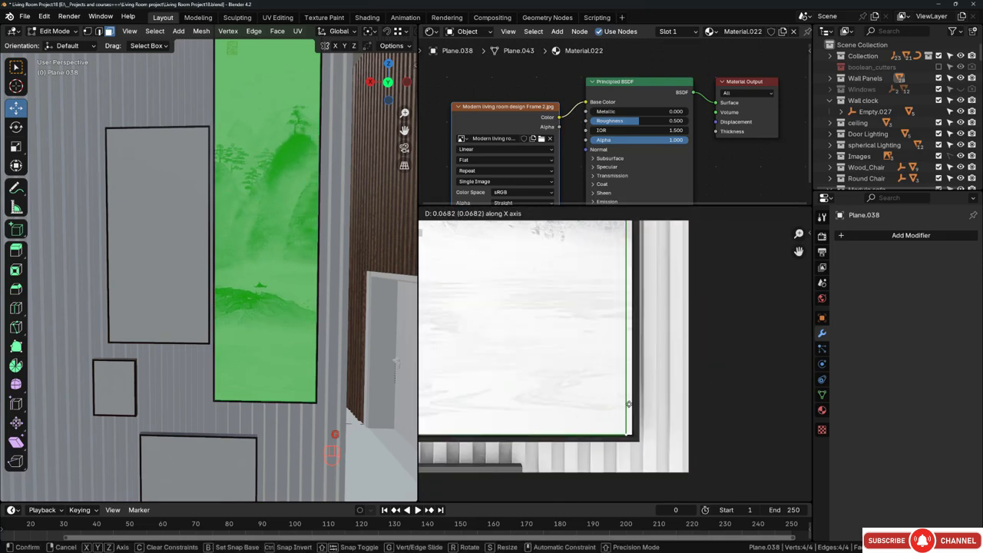
pyautogui.click(640, 404)
# - Lower the UV island's top edge along Y to the painting's inner upper border and return to Object Mode
pyautogui.scroll(-6, 600, 307)
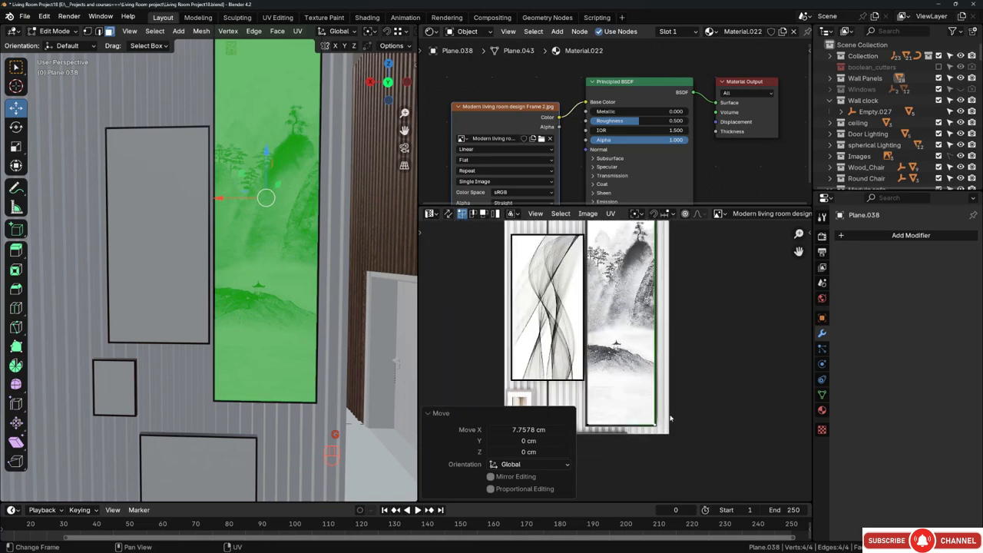
pyautogui.scroll(6, 688, 294)
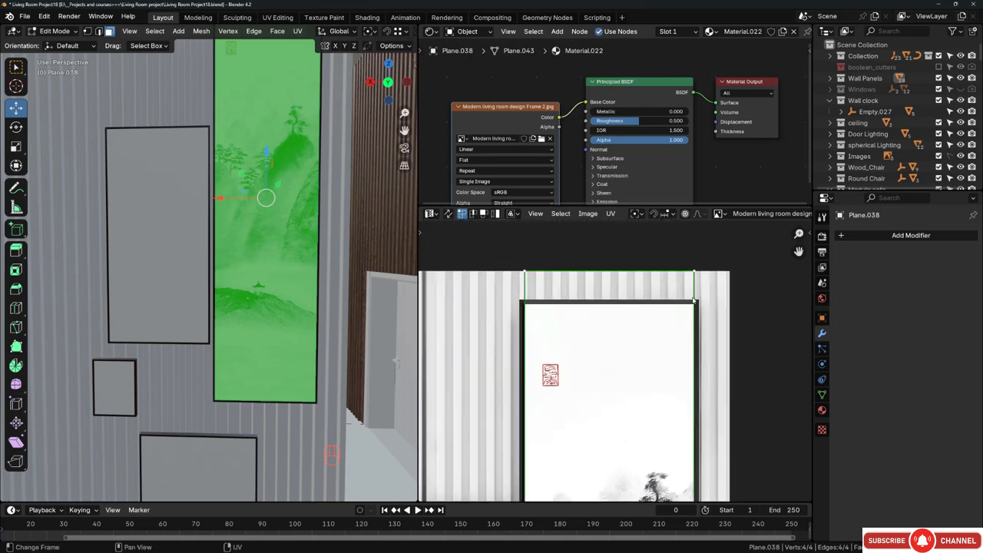
pyautogui.press('g')
pyautogui.press('x')
pyautogui.press('y')
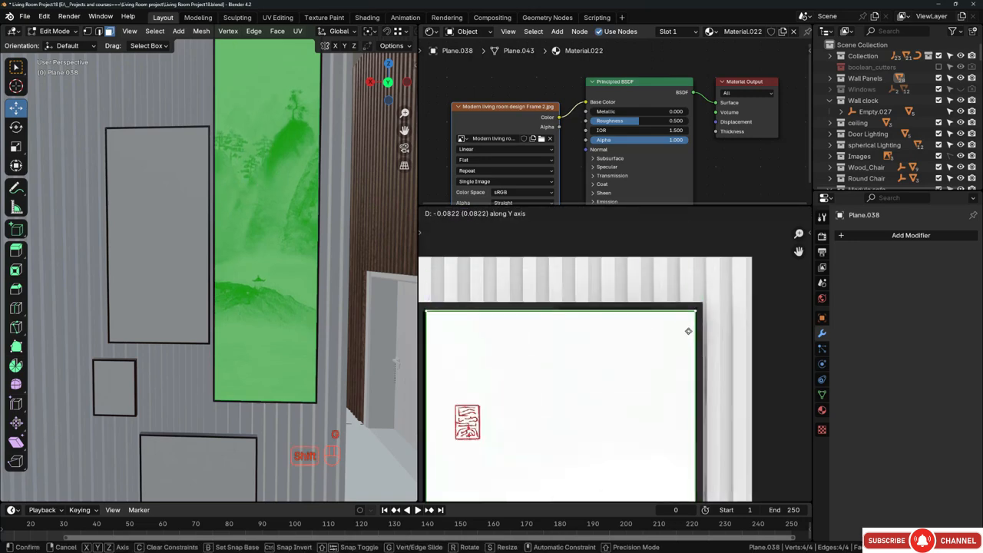
pyautogui.click(689, 321)
pyautogui.scroll(-3, 302, 269)
pyautogui.moveTo(302, 269); pyautogui.dragTo(324, 269, button='middle')
pyautogui.press('Tab')
# - Link the tall mountain panel's material to the front face of the medium panel beside it
pyautogui.click(223, 251)
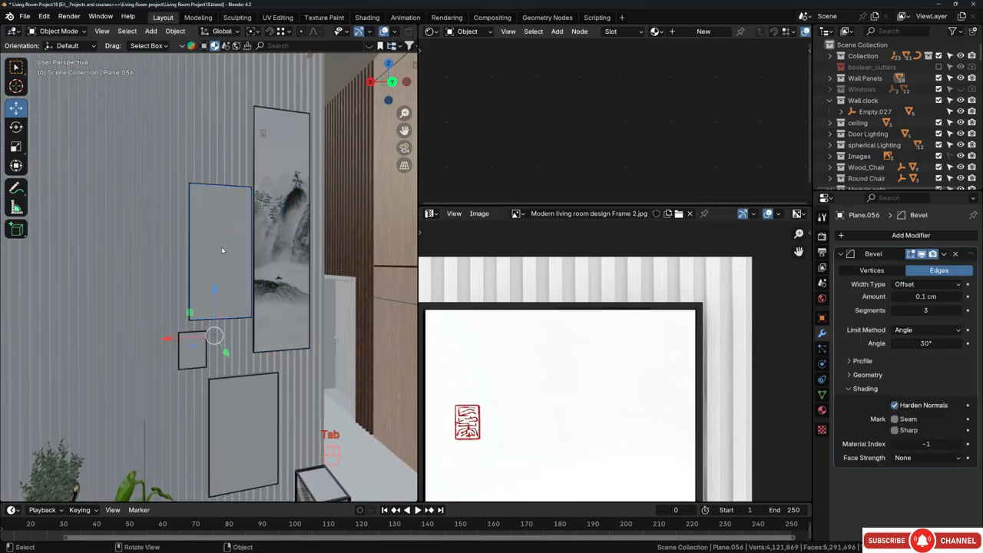
pyautogui.keyDown('shift'); pyautogui.click(261, 202); pyautogui.keyUp('shift')
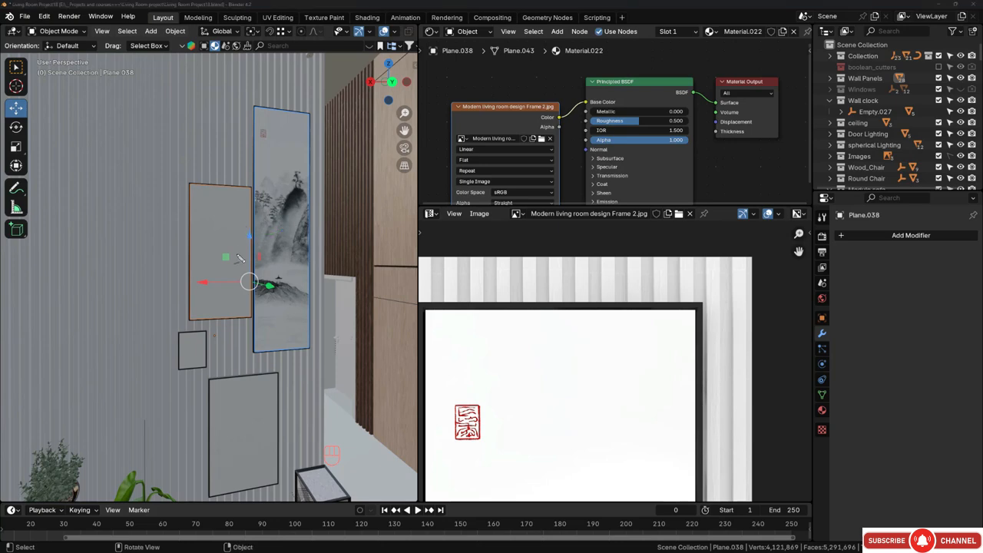
pyautogui.click(225, 229)
pyautogui.keyDown('shift'); pyautogui.click(281, 182); pyautogui.keyUp('shift')
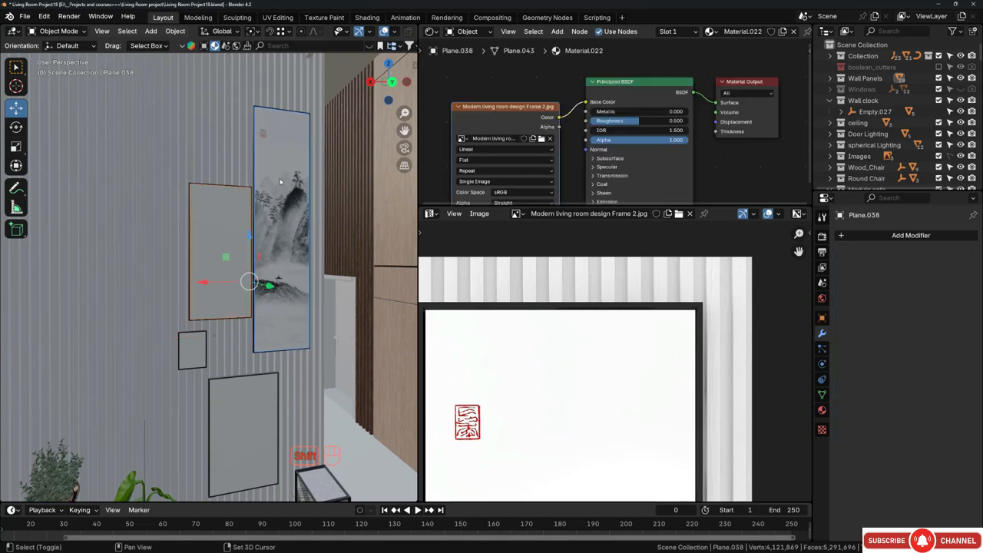
pyautogui.hotkey('ctrl', 'l')
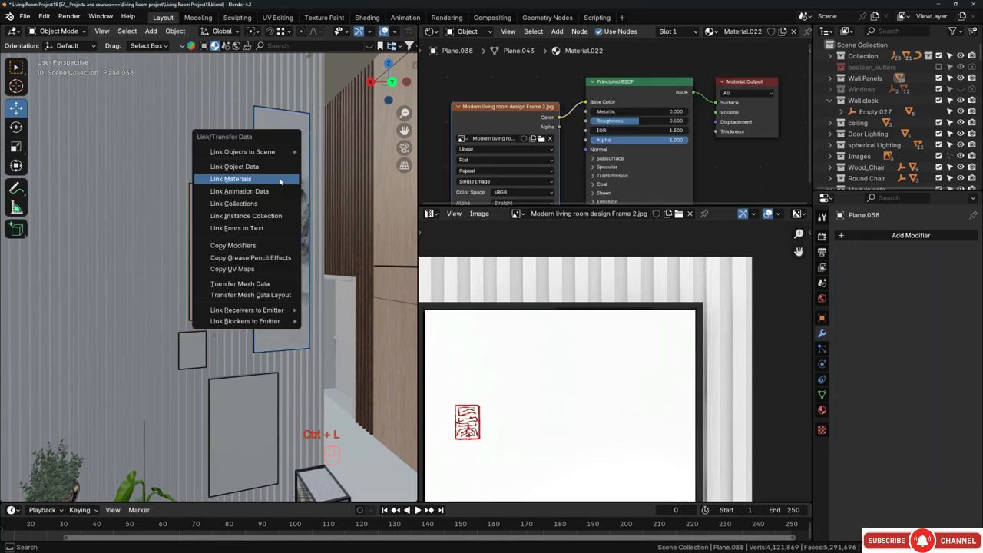
pyautogui.click(281, 181)
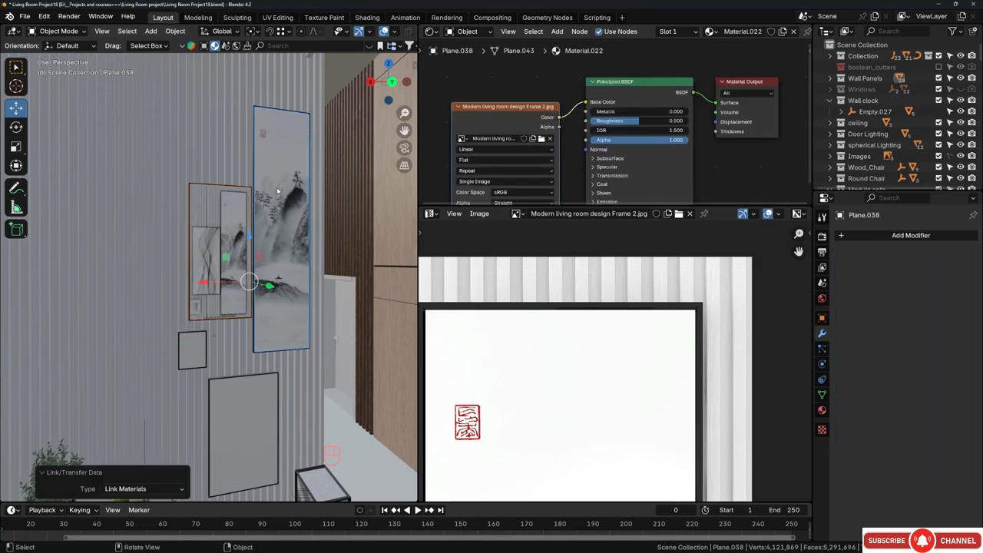
# - Unwrap the front face of the medium wall panel beside the tall mountain panel
pyautogui.click(219, 229)
pyautogui.press('Tab')
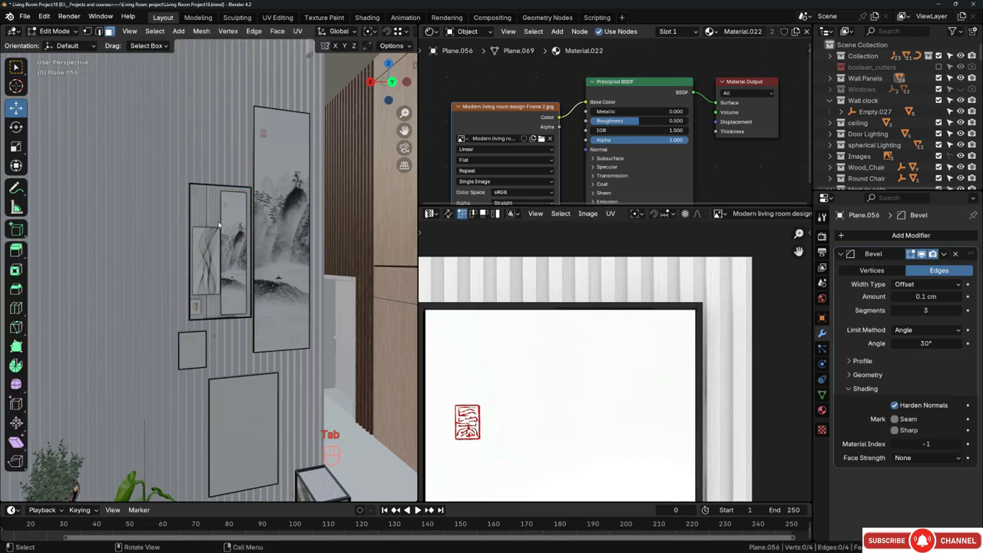
pyautogui.press('a')
pyautogui.scroll(-7, 583, 348)
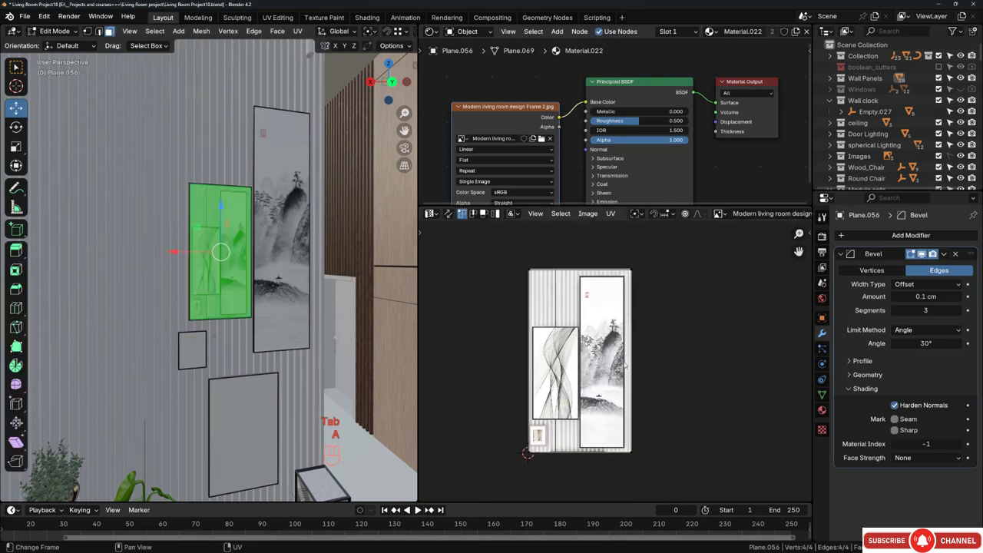
pyautogui.press('a')
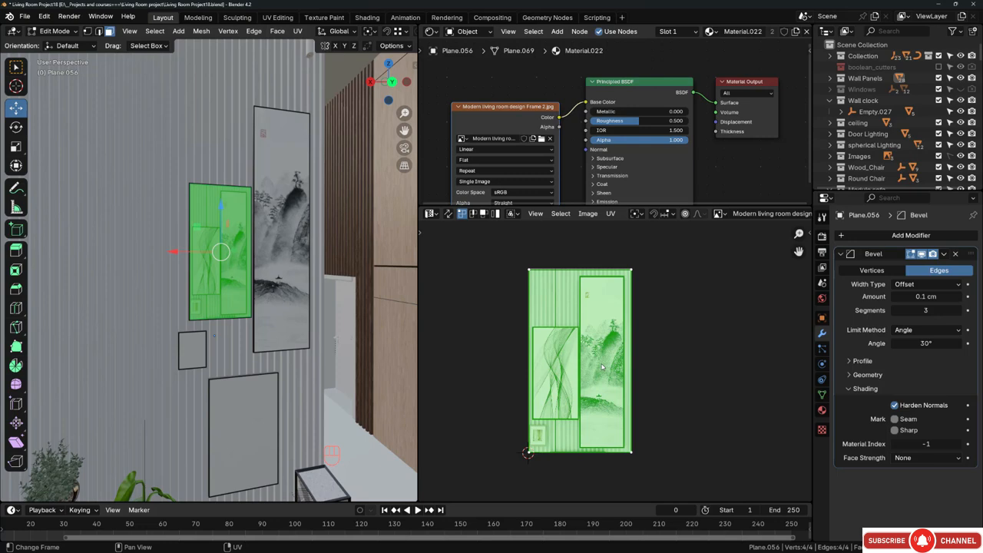
pyautogui.press('u')
pyautogui.press('u')
# - Scale the UV island to about 0.485 and move it about -16.2 cm in X and -11.8 cm in Y onto the abstract wave painting
pyautogui.scroll(-1, 660, 283)
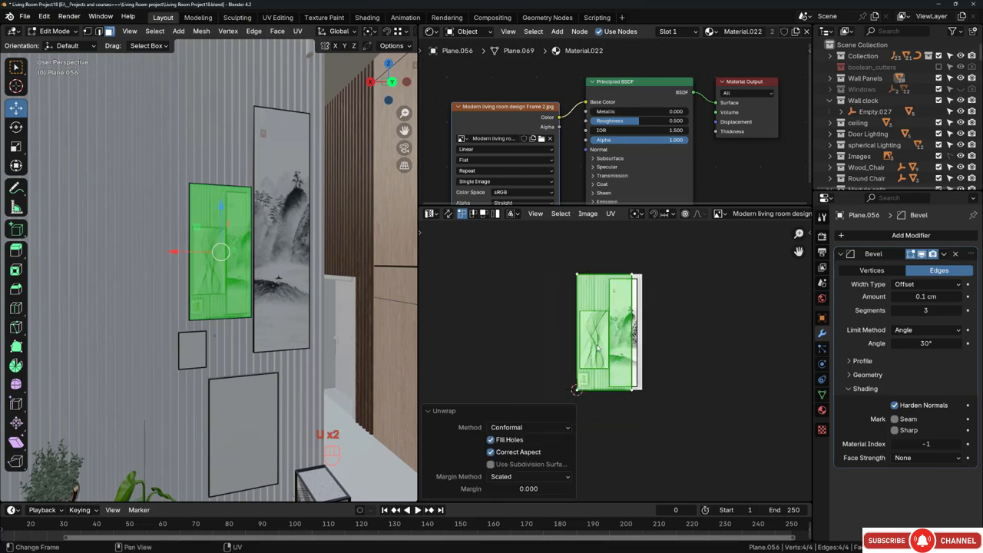
pyautogui.press('s')
pyautogui.click(650, 332)
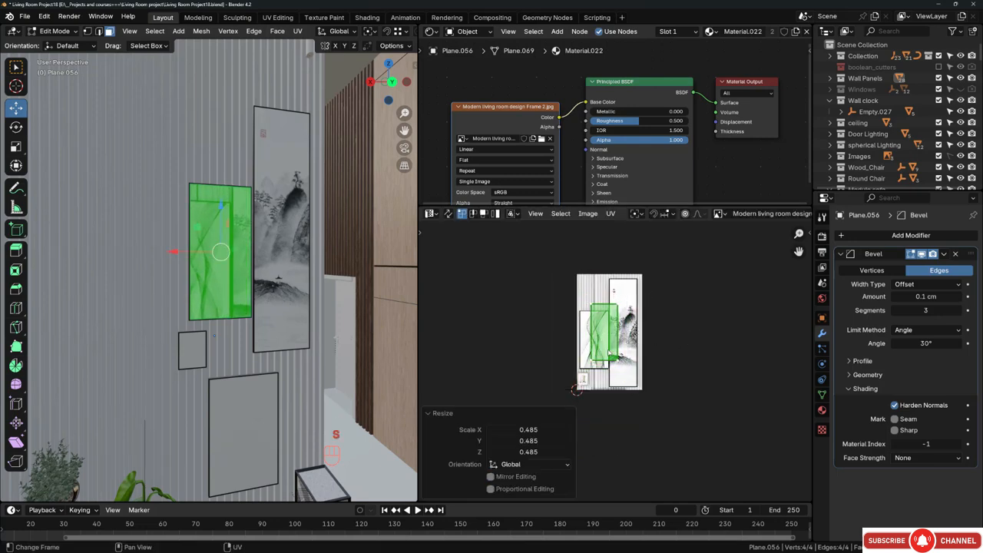
pyautogui.scroll(3, 607, 338)
pyautogui.keyDown('shift'); pyautogui.moveTo(607, 338); pyautogui.dragTo(663, 304, button='middle'); pyautogui.keyUp('shift')
pyautogui.press('g')
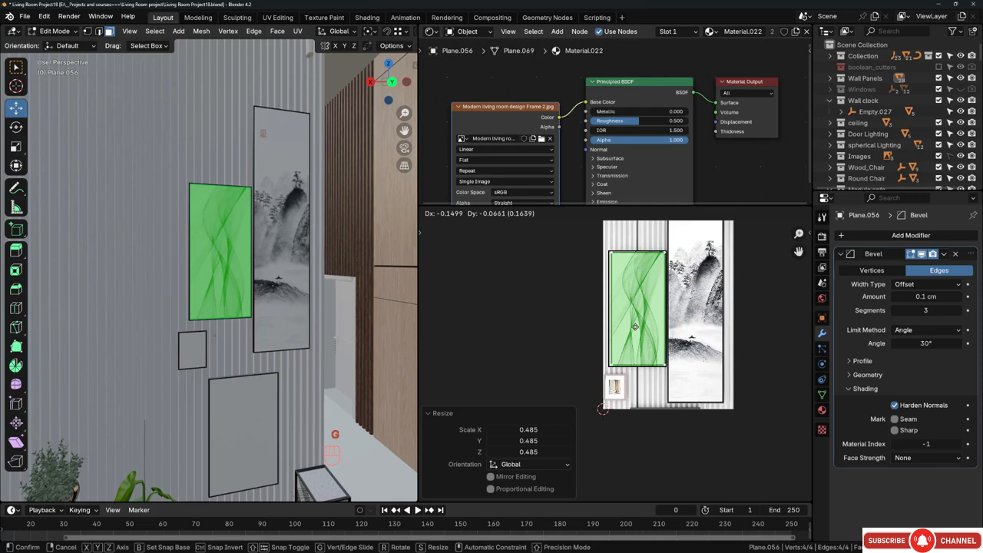
pyautogui.press('shift')
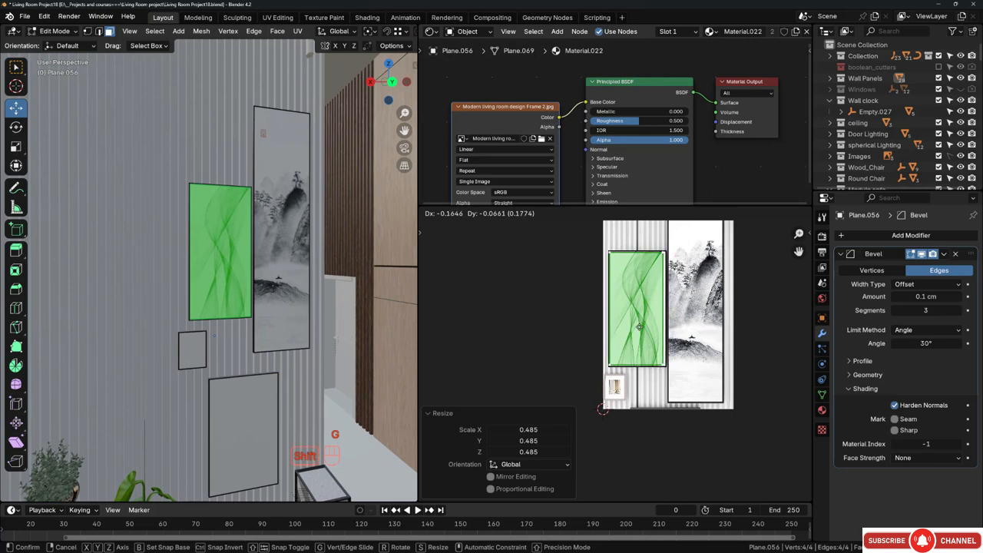
pyautogui.click(643, 329)
# - Shift the UV island about 0.41 cm along X and scale it about 1.044 along X to fit the painting's inner width
pyautogui.scroll(6, 693, 347)
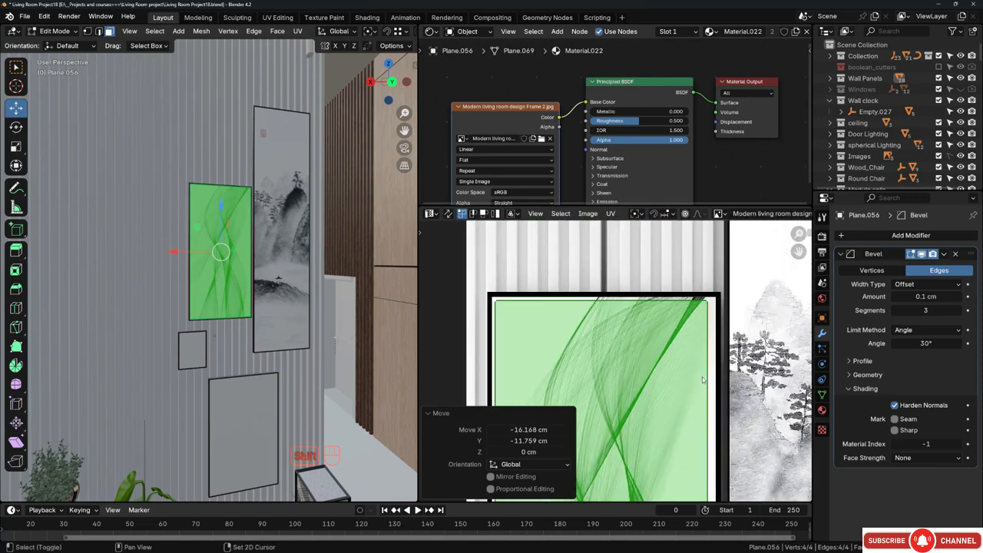
pyautogui.press('g')
pyautogui.press('shift')
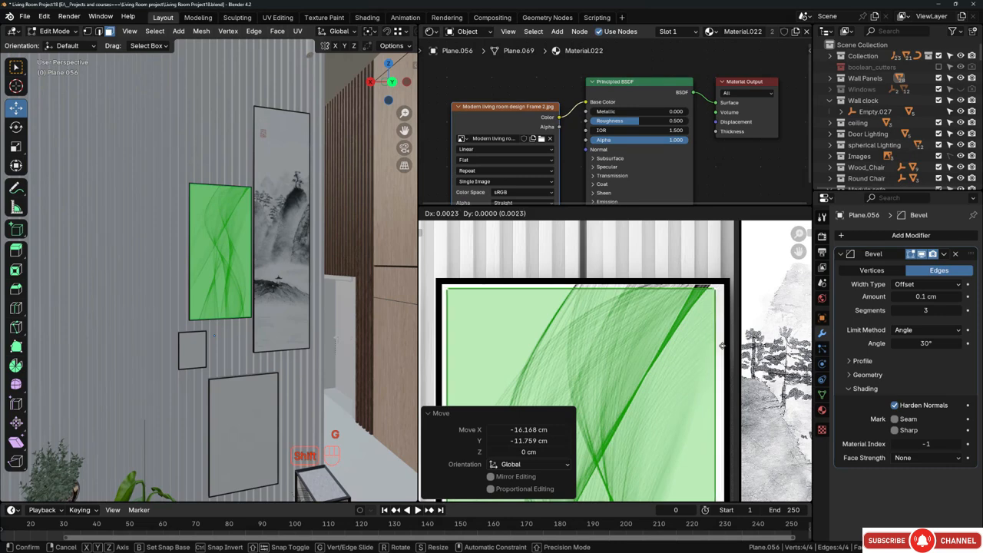
pyautogui.click(728, 346)
pyautogui.press('s')
pyautogui.press('x')
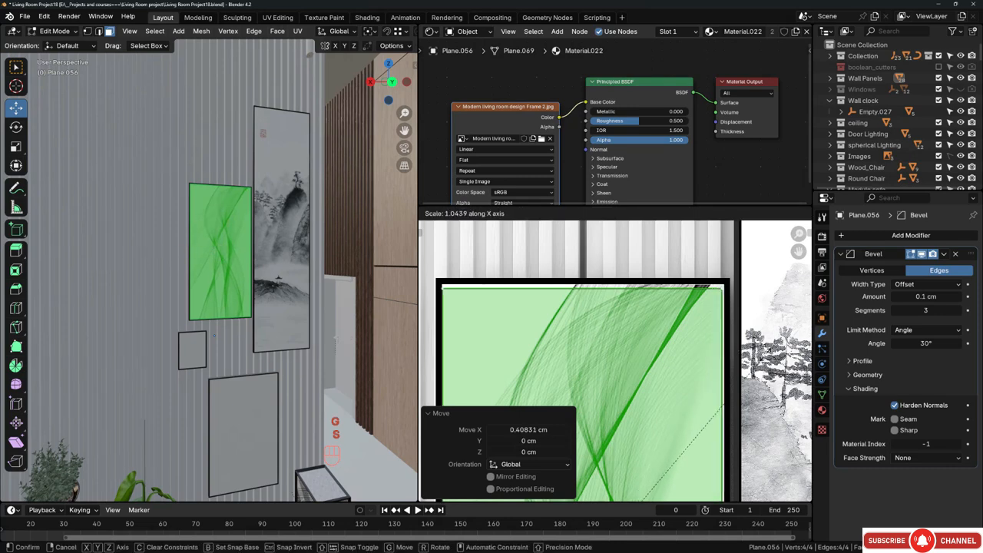
pyautogui.click(722, 413)
# - Scale the UV island about 1.015 along Y to fit the painting's inner height and return to Object Mode
pyautogui.scroll(-5, 647, 295)
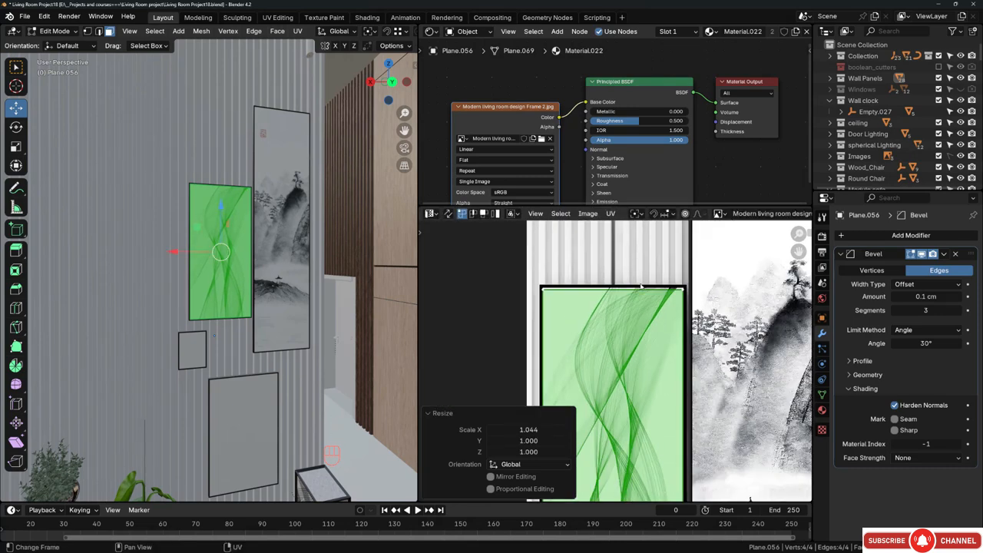
pyautogui.moveTo(578, 422); pyautogui.dragTo(596, 384, button='middle')
pyautogui.scroll(2, 590, 384)
pyautogui.scroll(3, 622, 399)
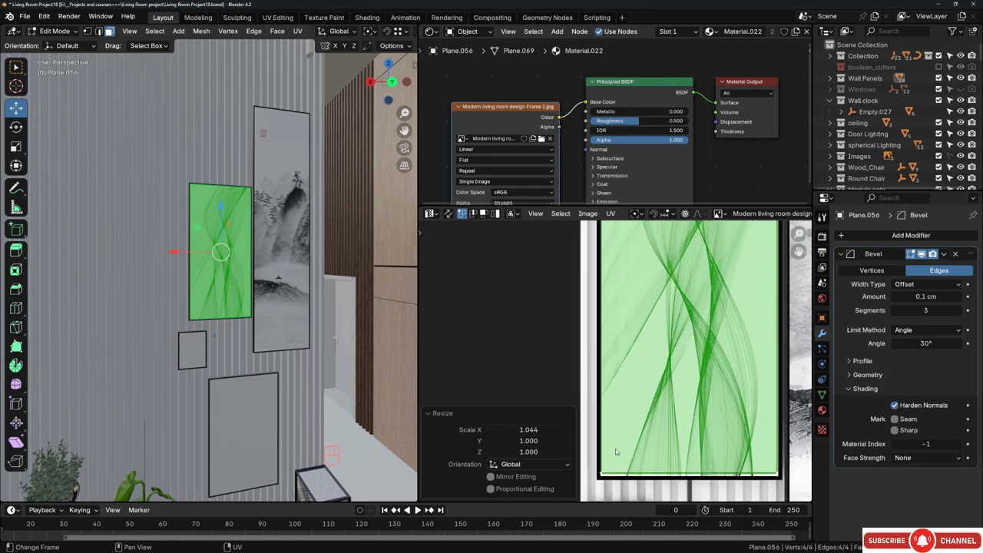
pyautogui.press('s')
pyautogui.press('y')
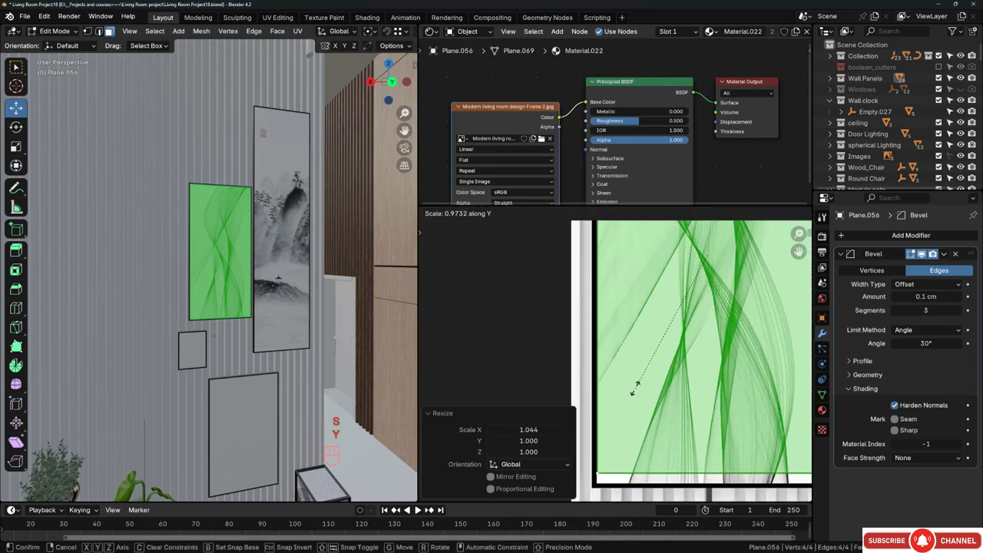
pyautogui.click(635, 391)
pyautogui.scroll(-3, 640, 408)
pyautogui.scroll(-4, 640, 408)
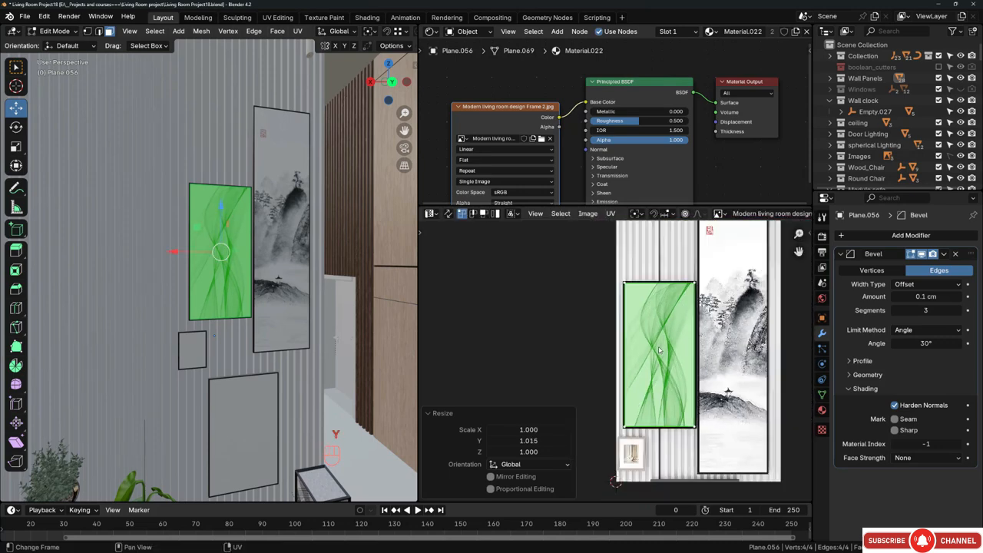
pyautogui.press('Tab')
# - Create a new material for the front face of the small panel below the wave painting
pyautogui.scroll(3, 647, 402)
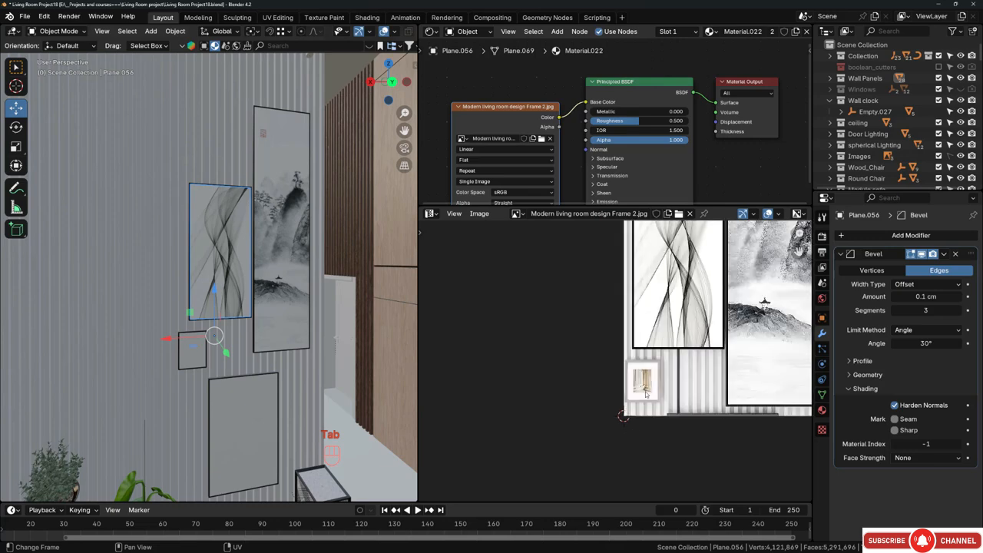
pyautogui.scroll(-1, 650, 387)
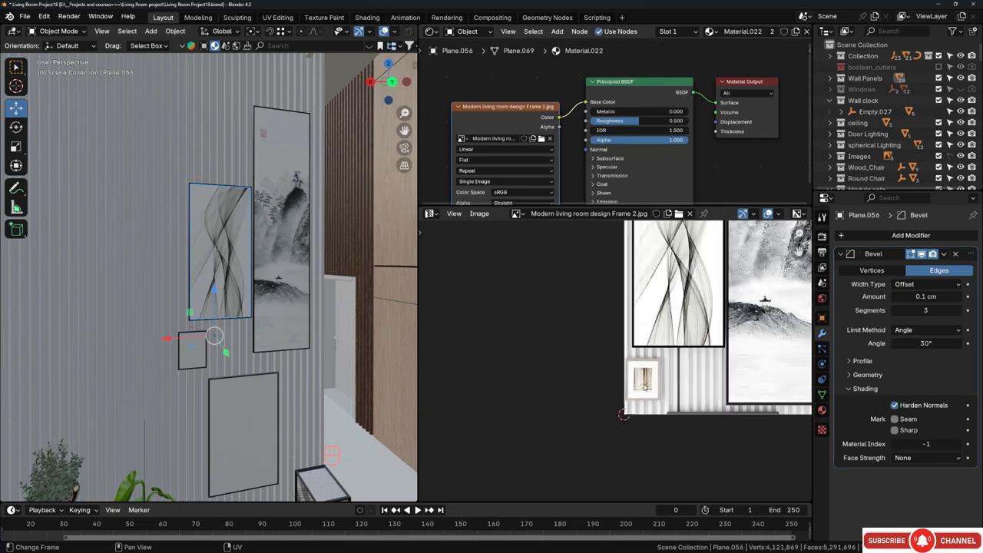
pyautogui.scroll(6, 644, 387)
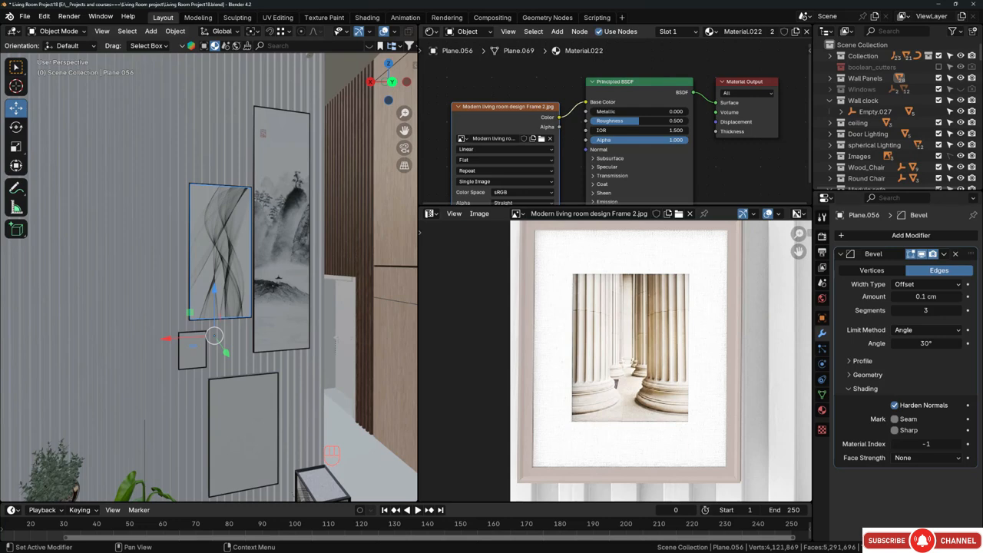
pyautogui.click(185, 348)
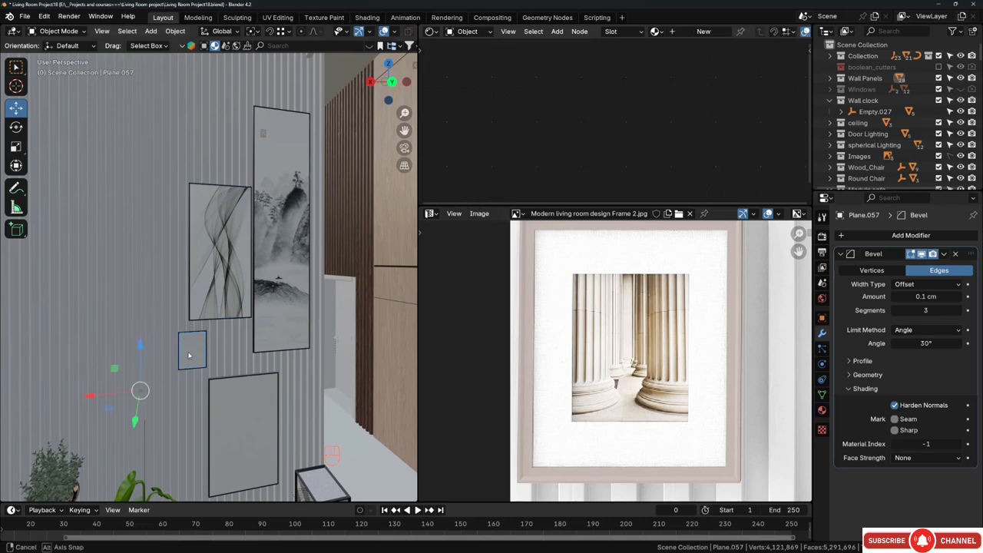
pyautogui.moveTo(189, 355); pyautogui.dragTo(750, 47, button='middle')
pyautogui.click(702, 31)
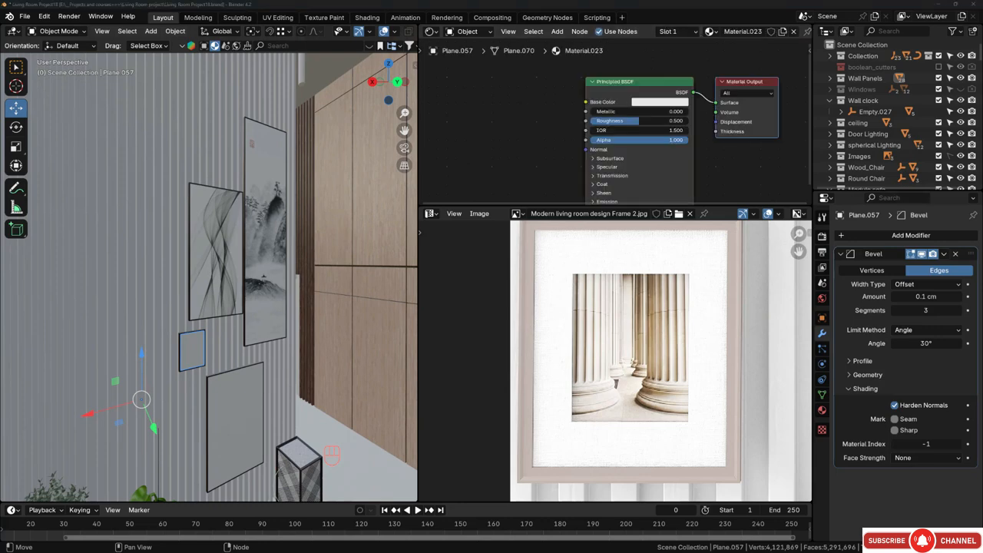
# - Switch to File Explorer and preview the reference image Modern living room design Frame 1.jpg
pyautogui.moveTo(982, 106); pyautogui.dragTo(847, 101)
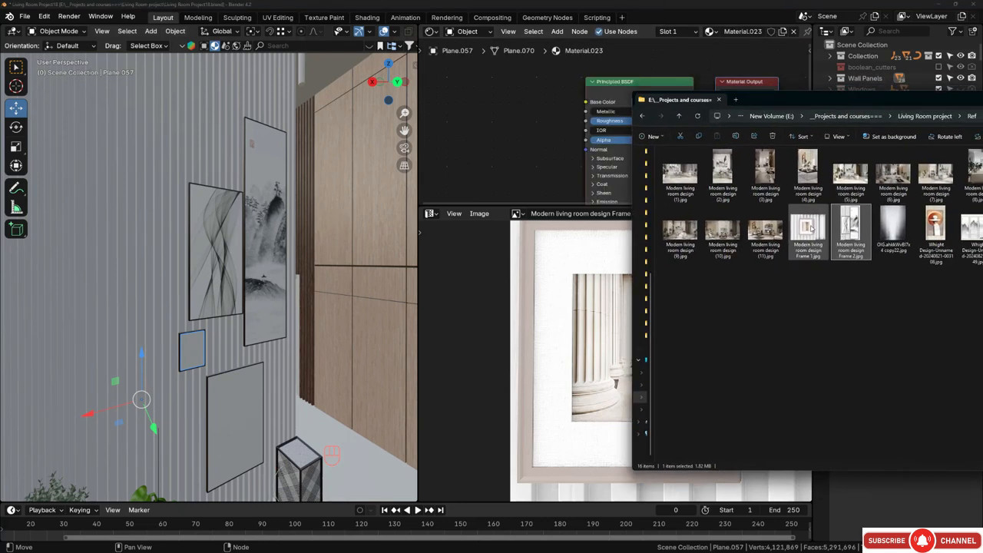
pyautogui.click(808, 229)
pyautogui.moveTo(821, 243)
pyautogui.mouseDown()
pyautogui.moveTo(789, 234)
pyautogui.moveTo(808, 237)
pyautogui.mouseUp()
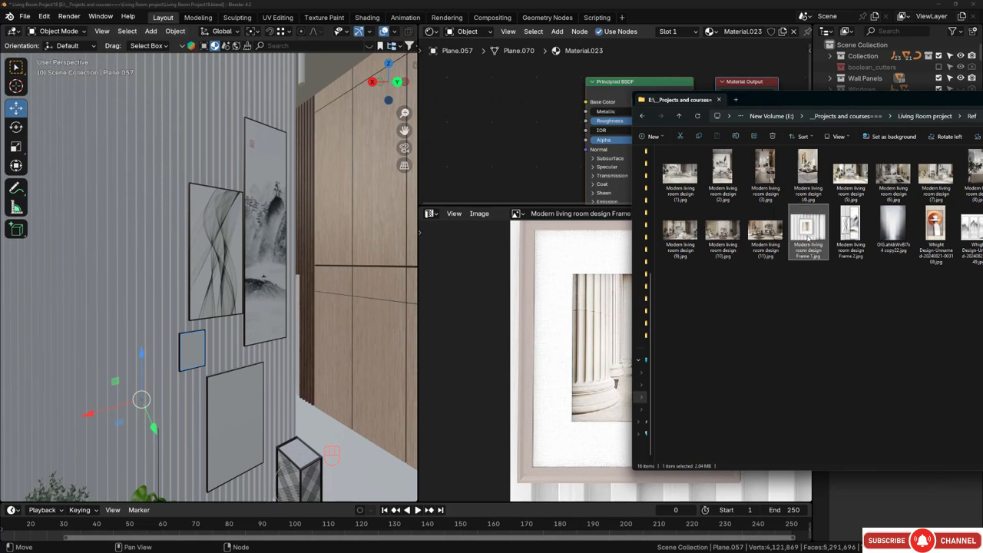
pyautogui.doubleClick(808, 238)
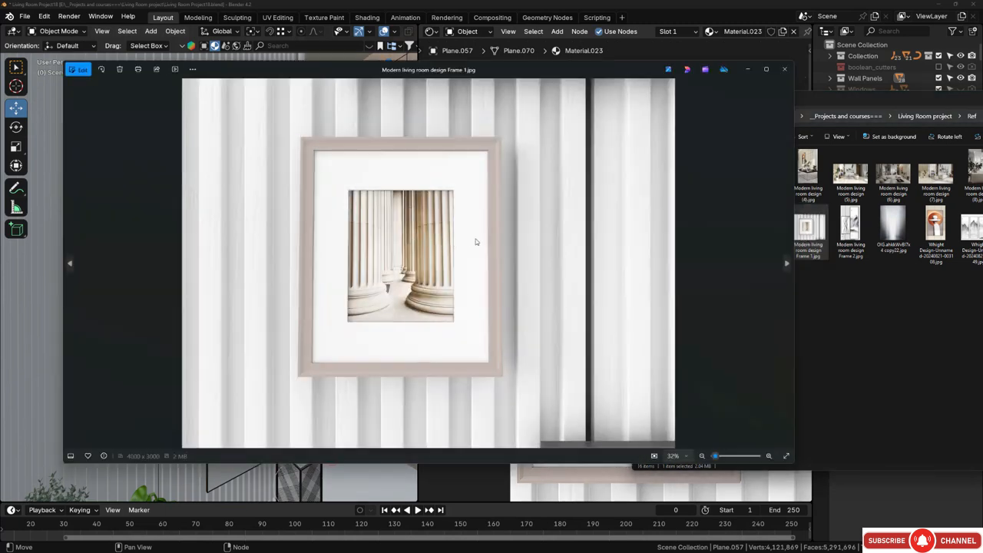
pyautogui.click(785, 69)
# - Add Modern living room design Frame 1.jpg as an image texture in Blender and connect its Color to the Principled BSDF's Base Color
pyautogui.moveTo(808, 229); pyautogui.dragTo(510, 146)
pyautogui.moveTo(757, 100); pyautogui.dragTo(982, 105)
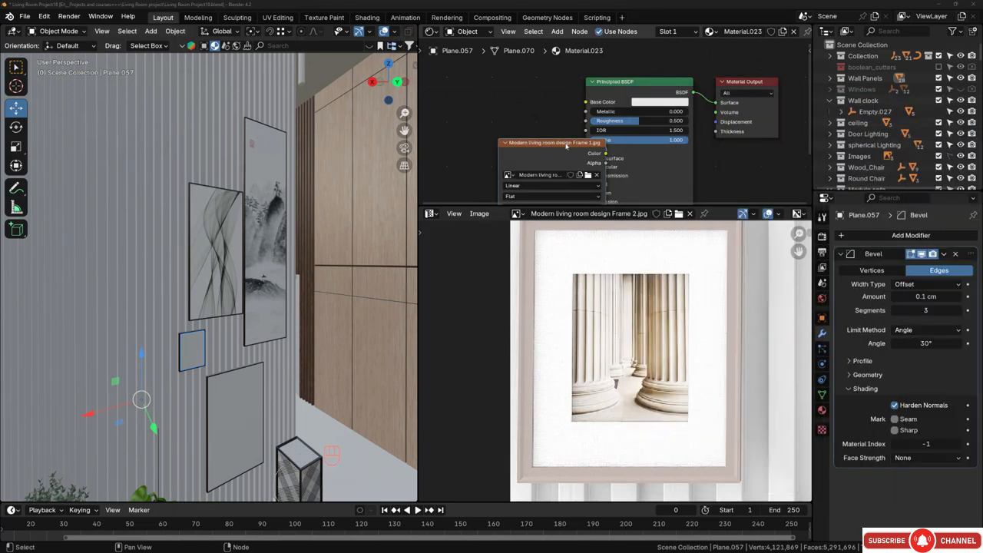
pyautogui.moveTo(534, 141); pyautogui.dragTo(463, 99)
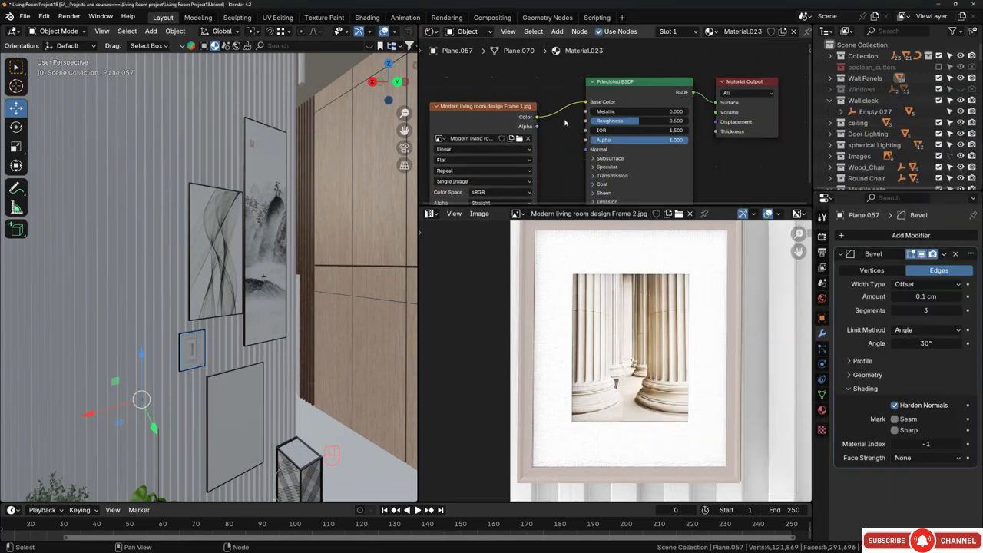
# - Unwrap the small panel's front face over the columns reference image
pyautogui.scroll(8, 190, 368)
pyautogui.moveTo(162, 330); pyautogui.dragTo(136, 321, button='middle')
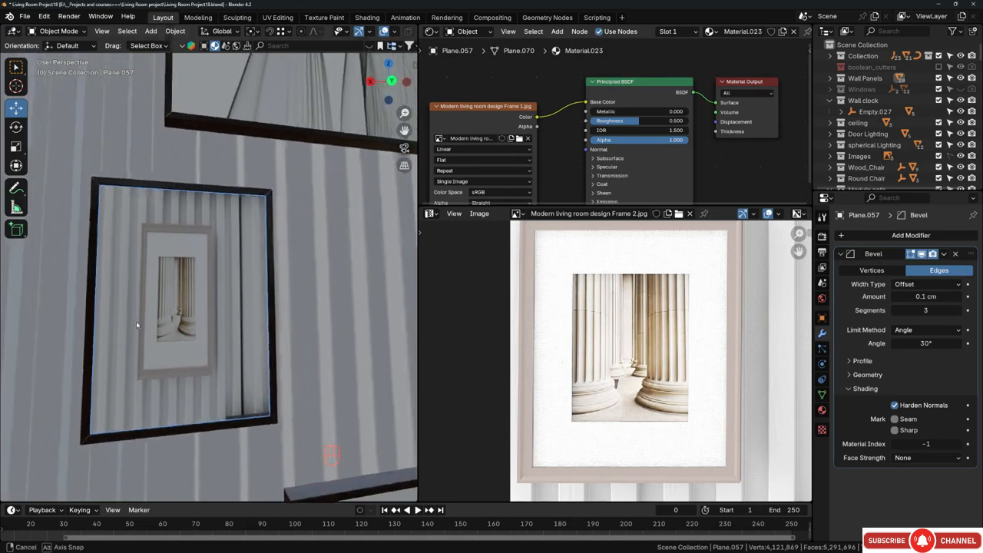
pyautogui.press('Tab')
pyautogui.press('a')
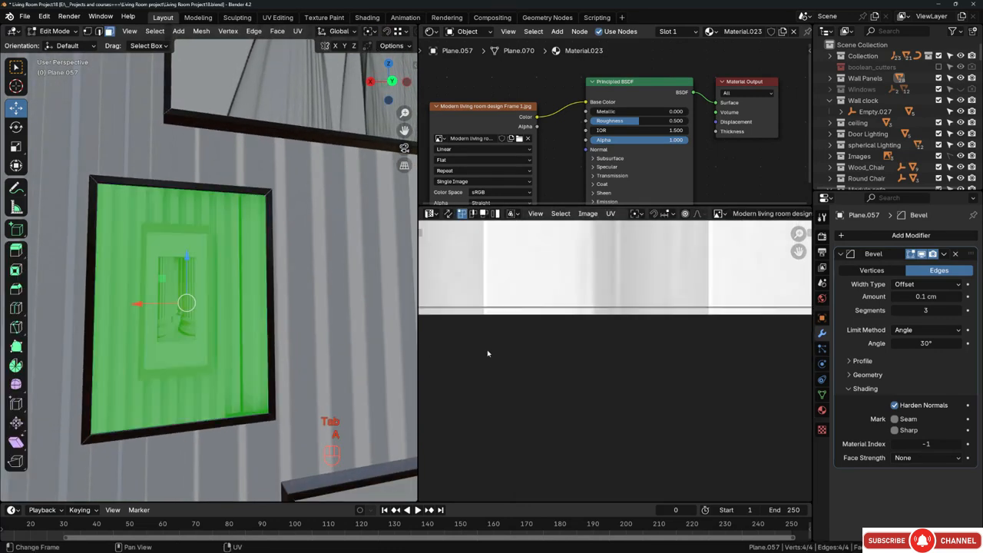
pyautogui.scroll(-6, 589, 351)
pyautogui.press('a')
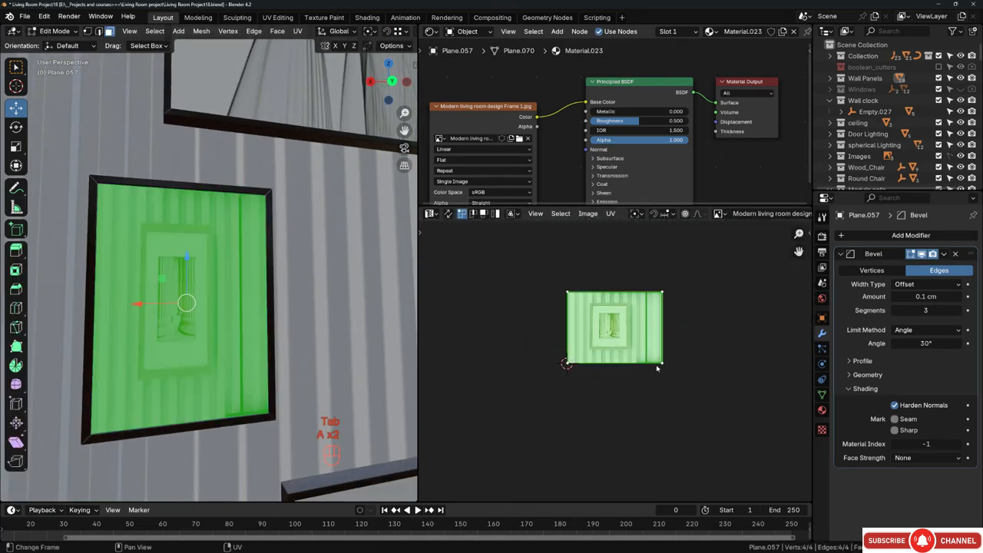
pyautogui.press('u')
pyautogui.press('u')
# - Scale the small panel's UV island to about 0.604 and move it about 22 cm along X over the columns picture
pyautogui.scroll(3, 657, 361)
pyautogui.press('s')
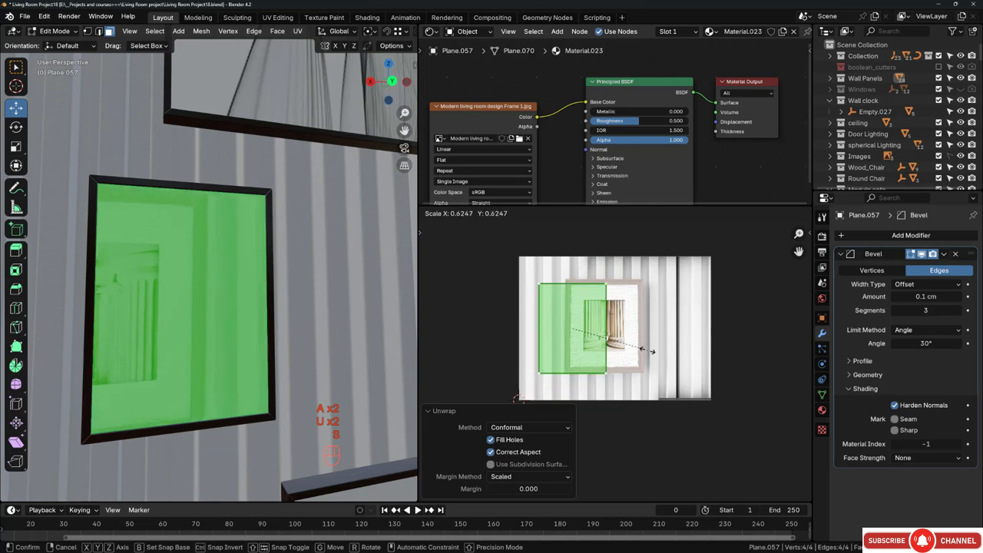
pyautogui.click(645, 350)
pyautogui.scroll(2, 599, 332)
pyautogui.press('g')
pyautogui.middleClick(596, 332)
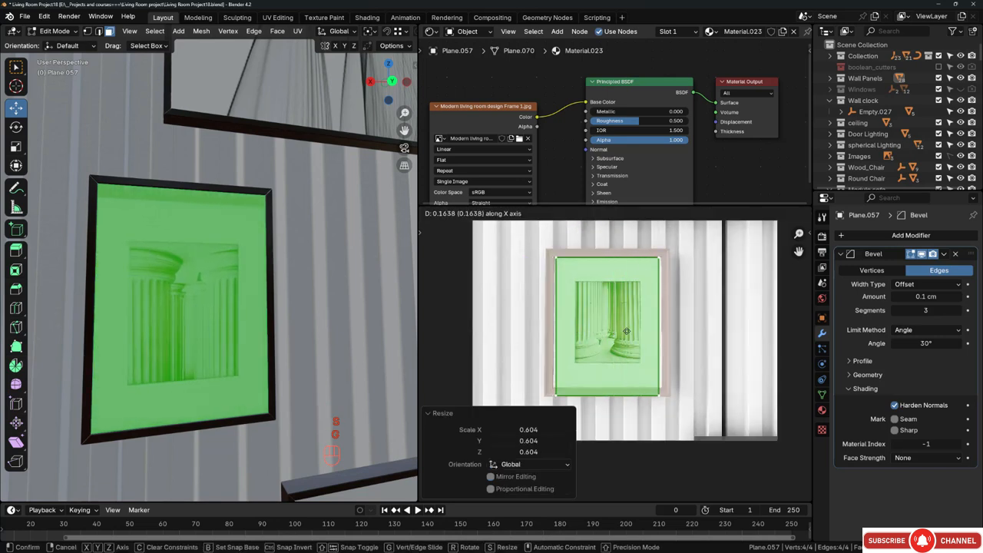
pyautogui.click(629, 334)
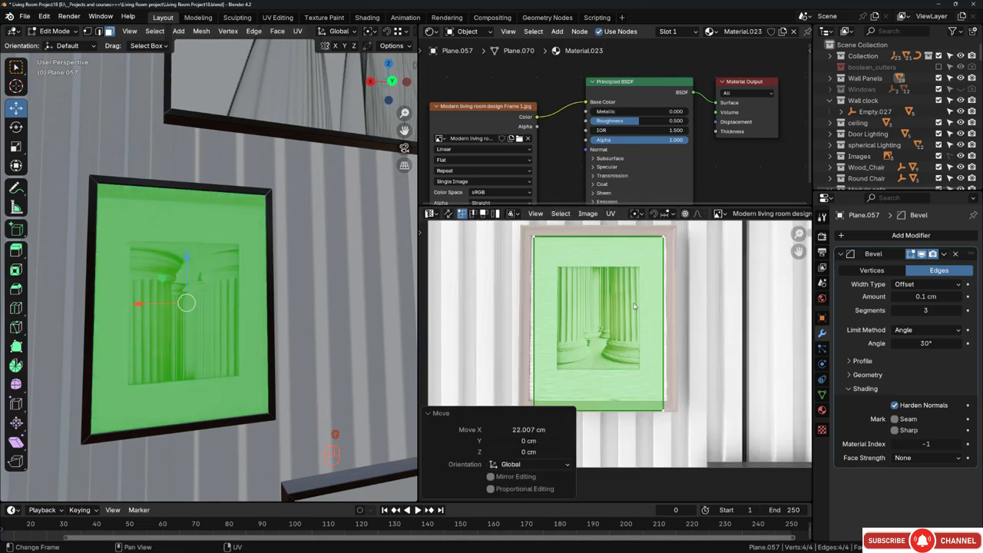
# - Raise the UV island's bottom edge about 3.6 cm along Y to the pictured frame's inner lower border
pyautogui.click(654, 390)
pyautogui.scroll(3, 654, 390)
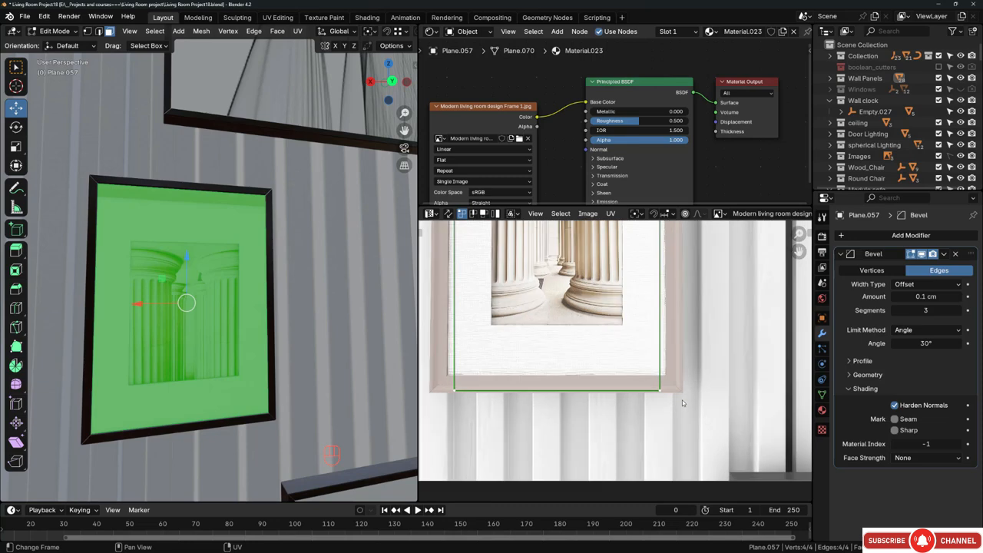
pyautogui.press('g')
pyautogui.middleClick(681, 392)
pyautogui.click(680, 366)
pyautogui.scroll(-3, 681, 365)
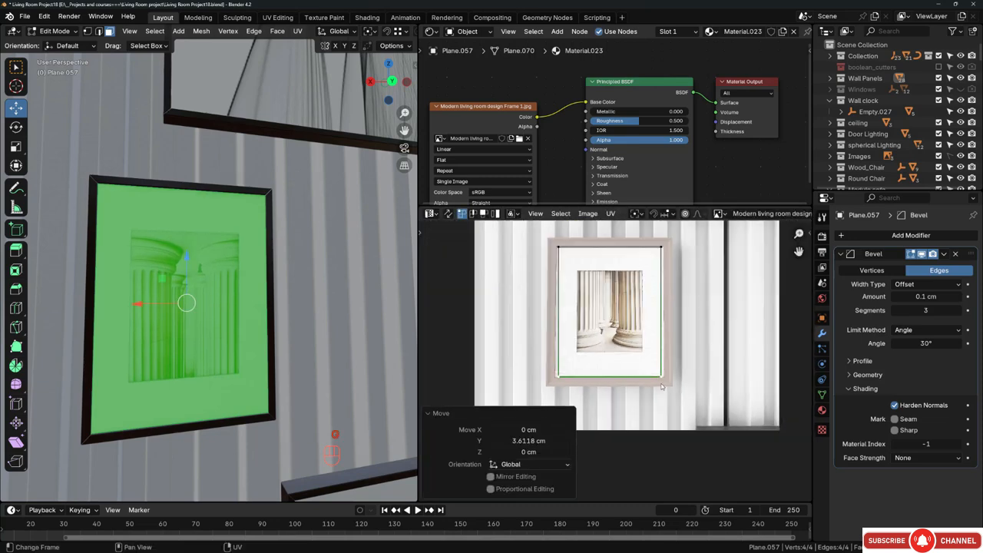
# - Move the UV island's lower-left vertex about -1.47 cm in X and -0.17 cm in Y to the pictured frame's inner corner
pyautogui.click(596, 384)
pyautogui.scroll(4, 594, 382)
pyautogui.scroll(3, 594, 379)
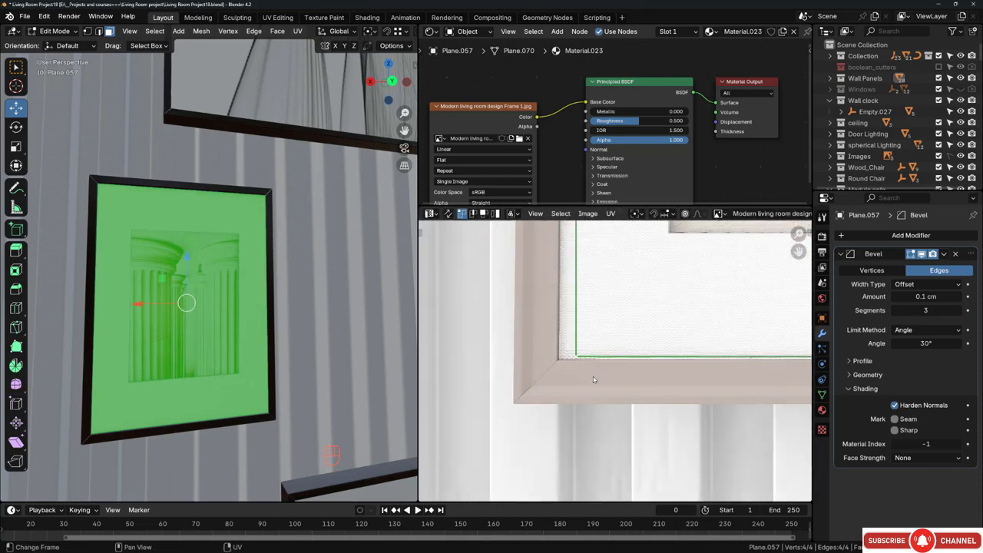
pyautogui.press('g')
pyautogui.keyDown('shift'); pyautogui.click(576, 372); pyautogui.keyUp('shift')
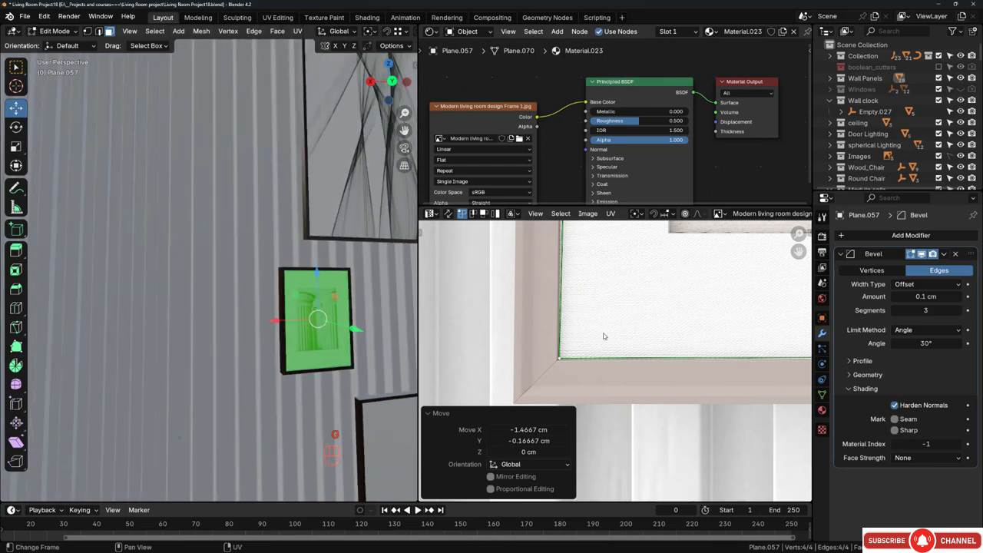
# - Move the UV island's lower-right vertex about 1.24 cm in X and -0.21 cm in Y to the pictured frame's inner corner
pyautogui.scroll(-2, 573, 324)
pyautogui.moveTo(722, 322); pyautogui.dragTo(615, 319, button='middle')
pyautogui.scroll(-3, 615, 319)
pyautogui.keyDown('shift'); pyautogui.moveTo(673, 333); pyautogui.dragTo(541, 326, button='middle'); pyautogui.keyUp('shift')
pyautogui.scroll(6, 545, 321)
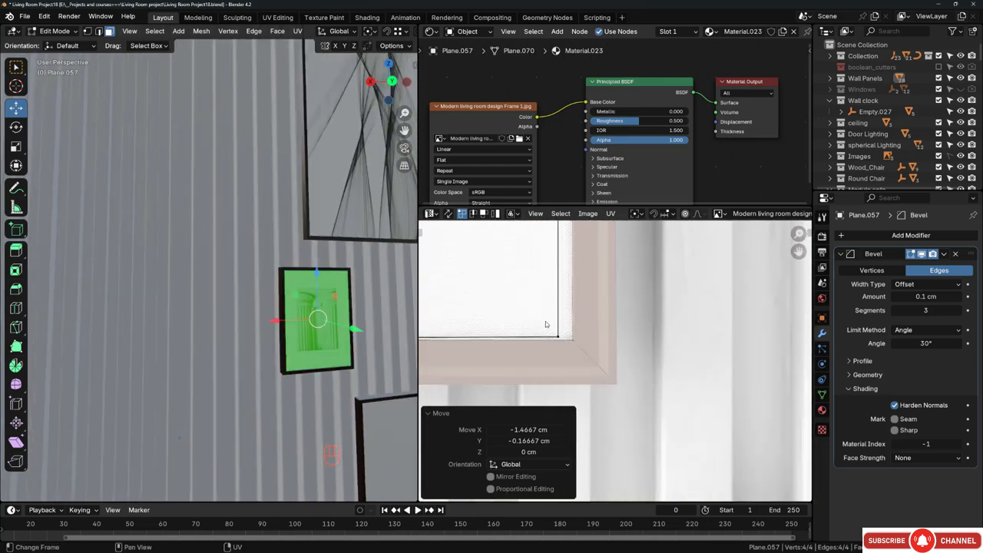
pyautogui.click(560, 338)
pyautogui.scroll(2, 591, 352)
pyautogui.press('g')
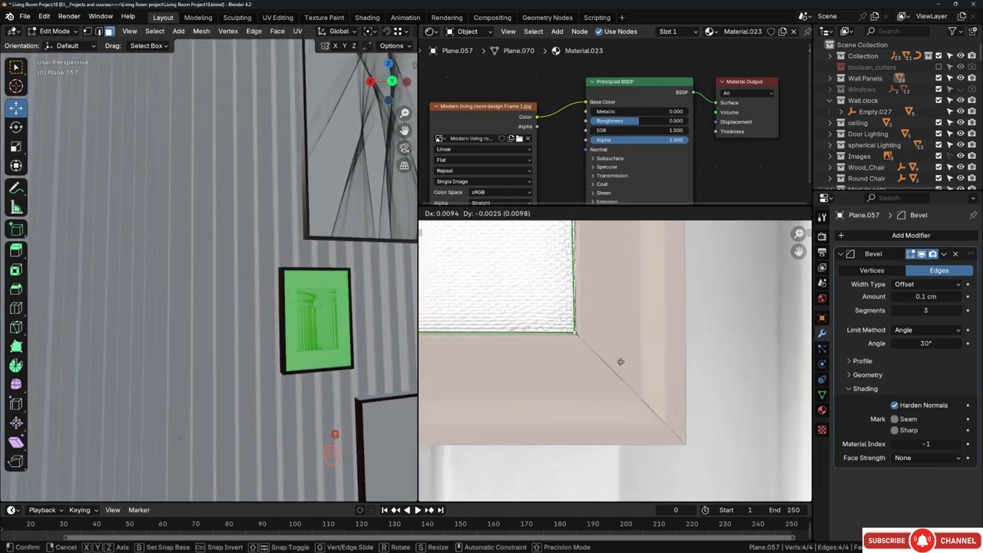
pyautogui.click(621, 362)
pyautogui.scroll(-5, 621, 322)
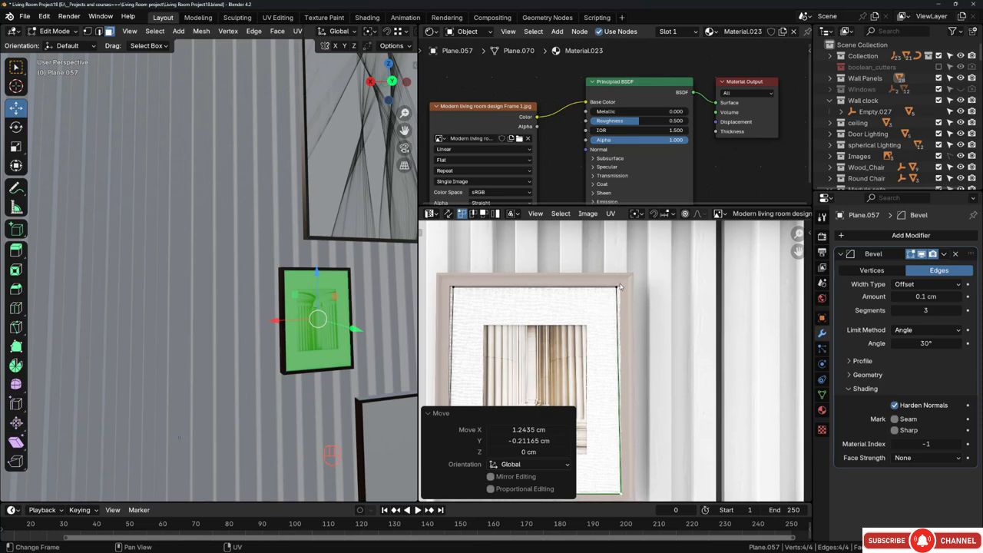
# - Move the UV island's upper-right vertex about 0.92 cm in X and 0.13 cm in Y to the pictured frame's inner corner
pyautogui.scroll(4, 620, 287)
pyautogui.click(630, 296)
pyautogui.press('g')
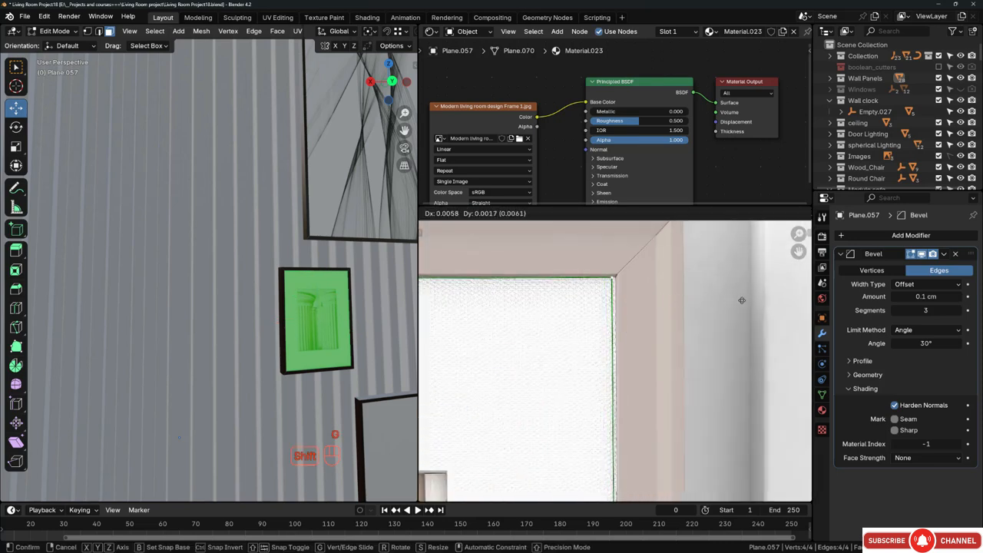
pyautogui.click(760, 304)
pyautogui.scroll(-4, 683, 323)
# - Move the UV island's upper-left vertex about -0.87 cm in X and 0.13 cm in Y to the frame's inner corner, then leave Edit Mode
pyautogui.moveTo(583, 319); pyautogui.dragTo(760, 319, button='middle')
pyautogui.scroll(2, 553, 316)
pyautogui.moveTo(553, 316); pyautogui.dragTo(680, 323, button='middle')
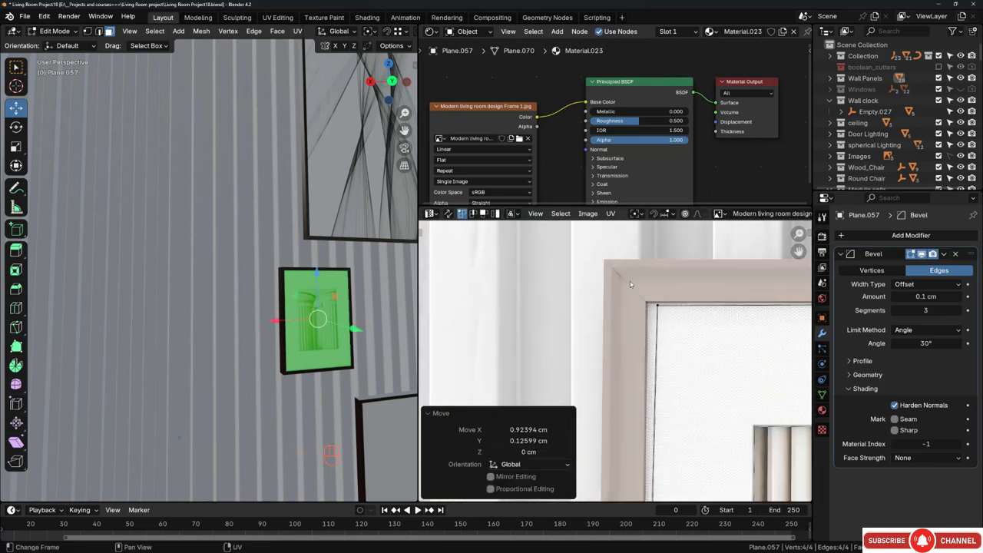
pyautogui.click(680, 325)
pyautogui.press('g')
pyautogui.keyDown('shift'); pyautogui.click(591, 307); pyautogui.keyUp('shift')
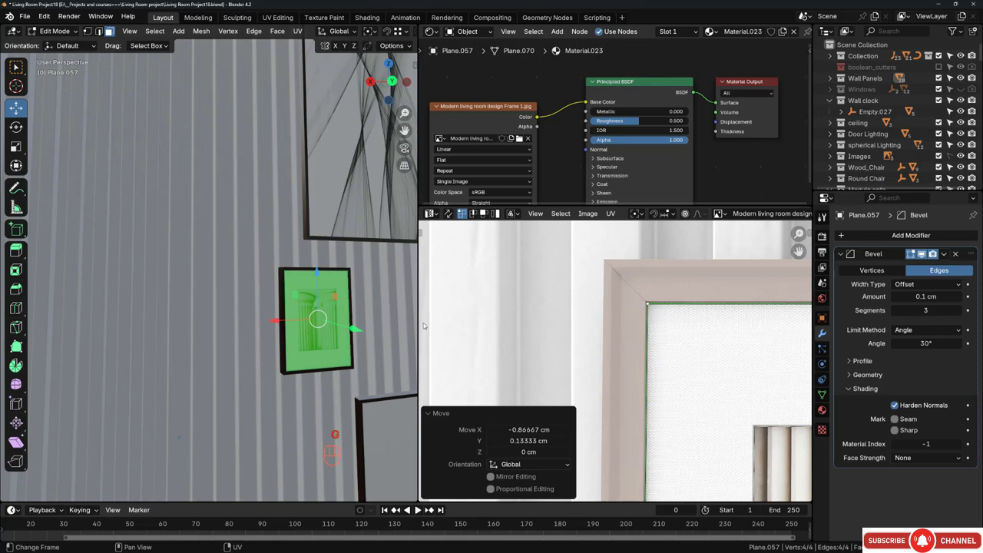
pyautogui.press('Tab')
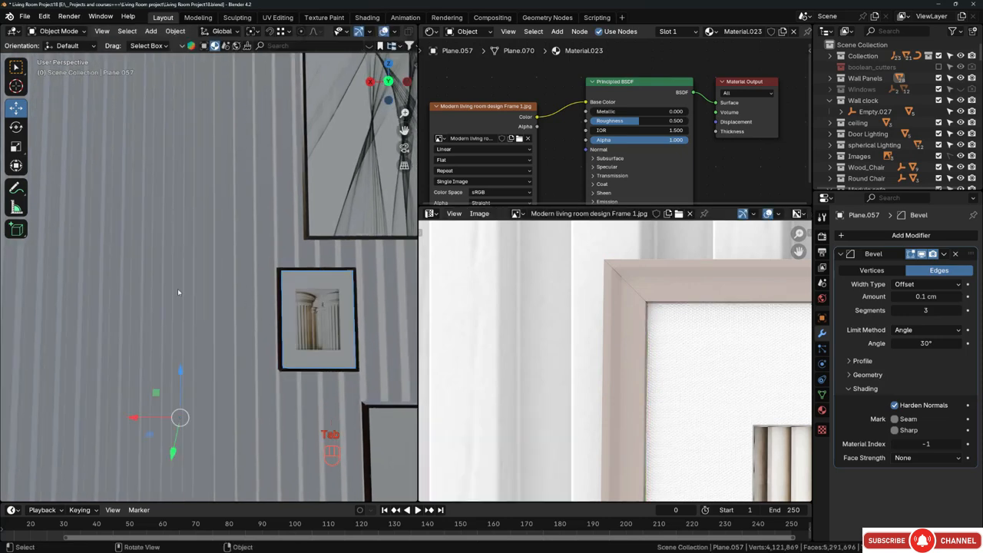
# - Mirror the small panel's whole UV island horizontally so the columns artwork matches the reference image's orientation
pyautogui.scroll(-3, 177, 292)
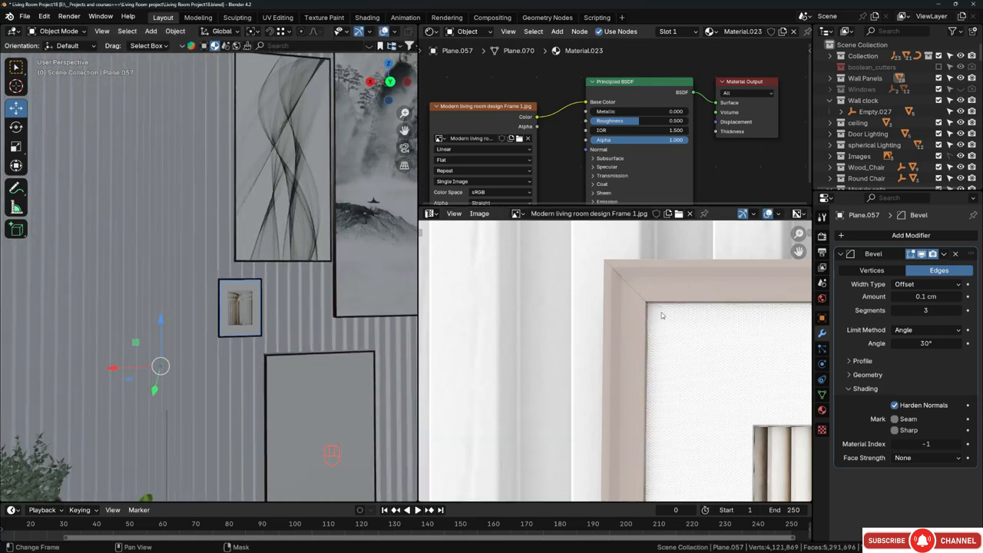
pyautogui.scroll(-4, 662, 315)
pyautogui.press('Tab')
pyautogui.scroll(-2, 523, 262)
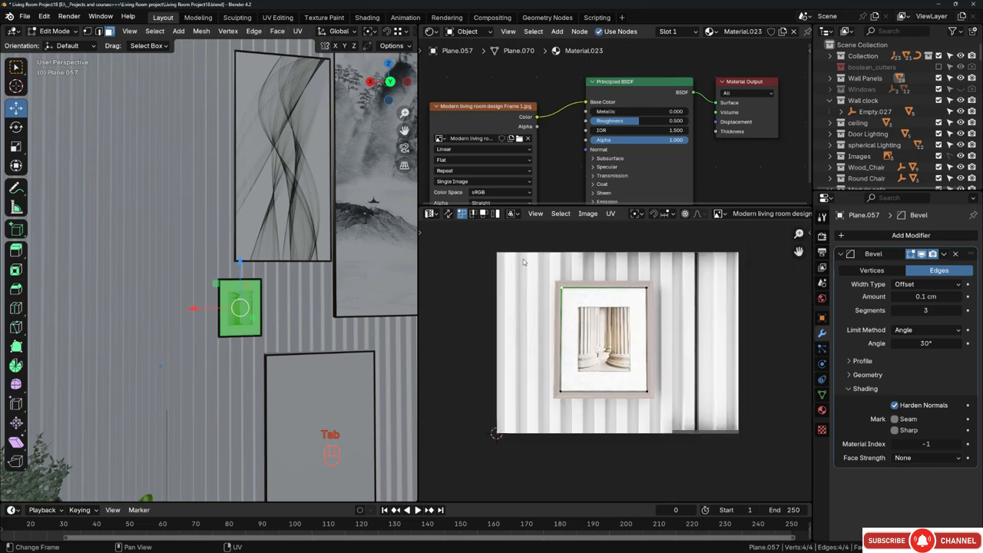
pyautogui.moveTo(523, 262); pyautogui.dragTo(706, 417)
pyautogui.click(617, 219)
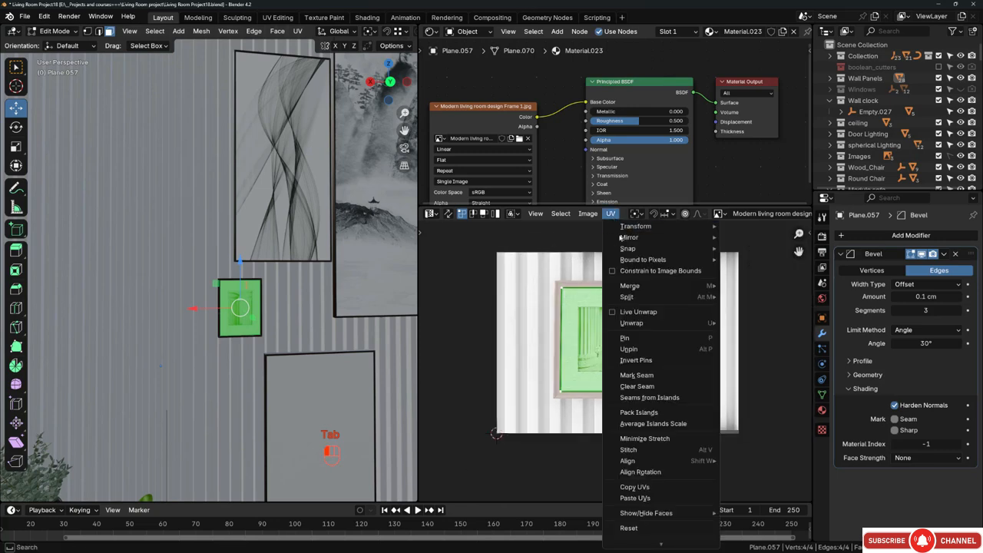
pyautogui.moveTo(642, 241)
pyautogui.click(749, 263)
pyautogui.press('Tab')
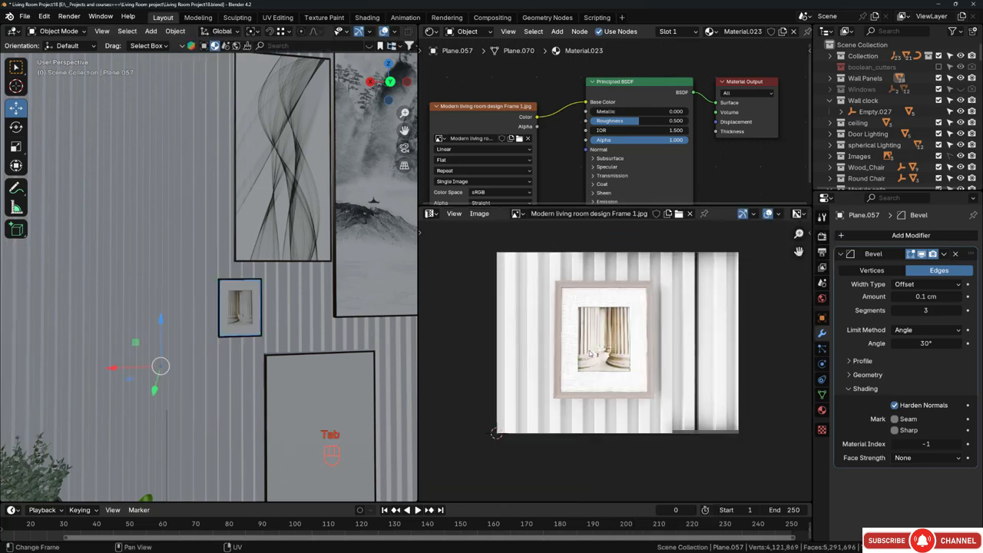
# - Nudge the mirrored UV island's upper-left vertex about 0.62 cm in X and 0.08 cm in Y onto the pictured frame's inner corner
pyautogui.scroll(3, 551, 295)
pyautogui.scroll(3, 283, 306)
pyautogui.scroll(3, 195, 280)
pyautogui.hotkey('alt', 'a')
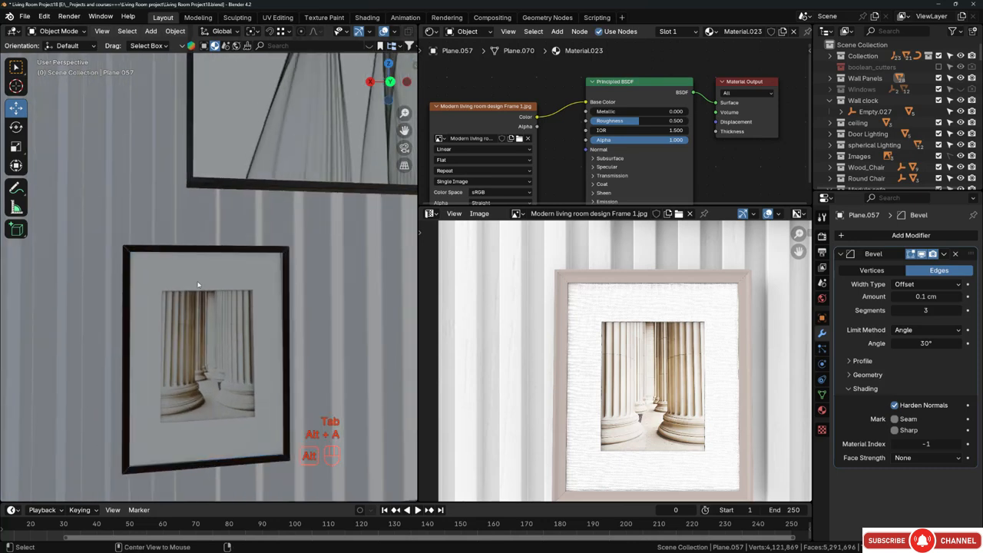
pyautogui.moveTo(198, 285); pyautogui.dragTo(245, 295, button='middle')
pyautogui.press('Tab')
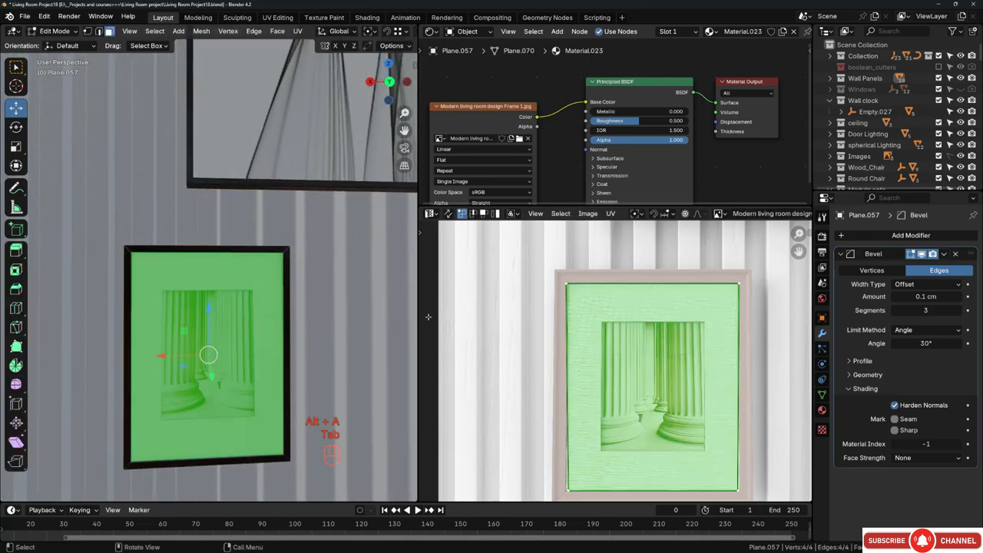
pyautogui.scroll(-2, 647, 306)
pyautogui.scroll(2, 711, 309)
pyautogui.keyDown('shift'); pyautogui.moveTo(582, 324); pyautogui.dragTo(584, 321, button='middle'); pyautogui.keyUp('shift')
pyautogui.scroll(5, 538, 261)
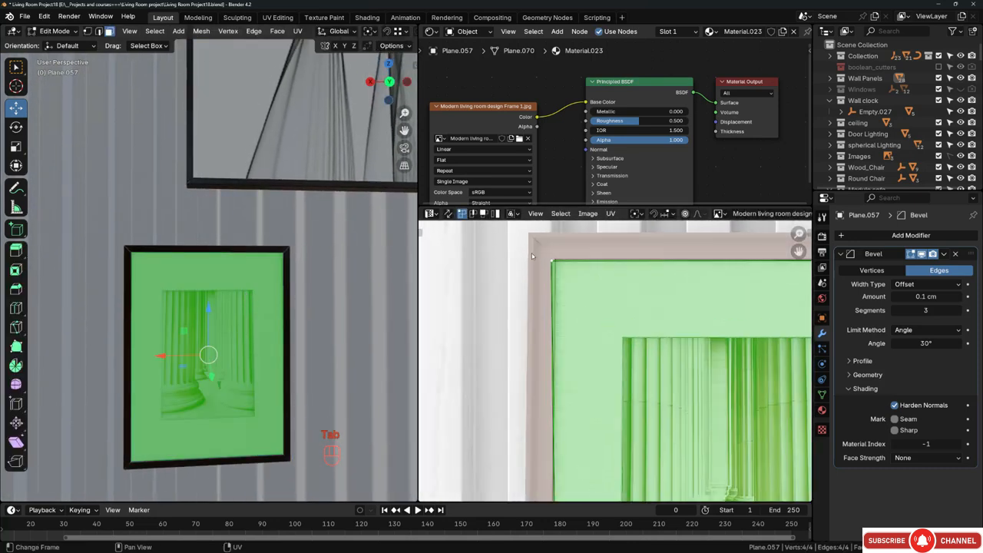
pyautogui.click(571, 279)
pyautogui.press('g')
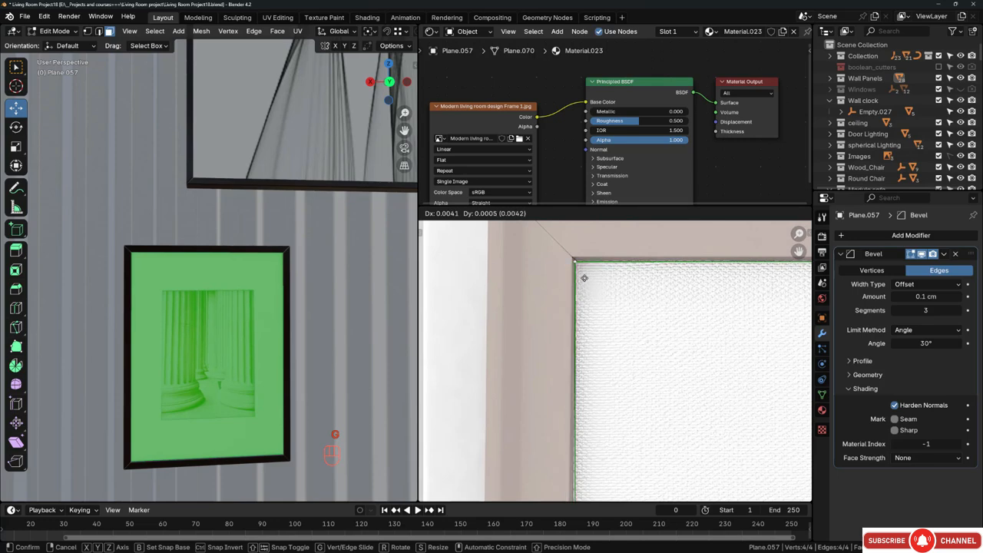
pyautogui.click(575, 280)
pyautogui.scroll(-4, 670, 278)
# - Nudge the mirrored UV island's lower-left vertex about -0.52 cm in X onto the pictured frame's inner corner
pyautogui.scroll(8, 607, 343)
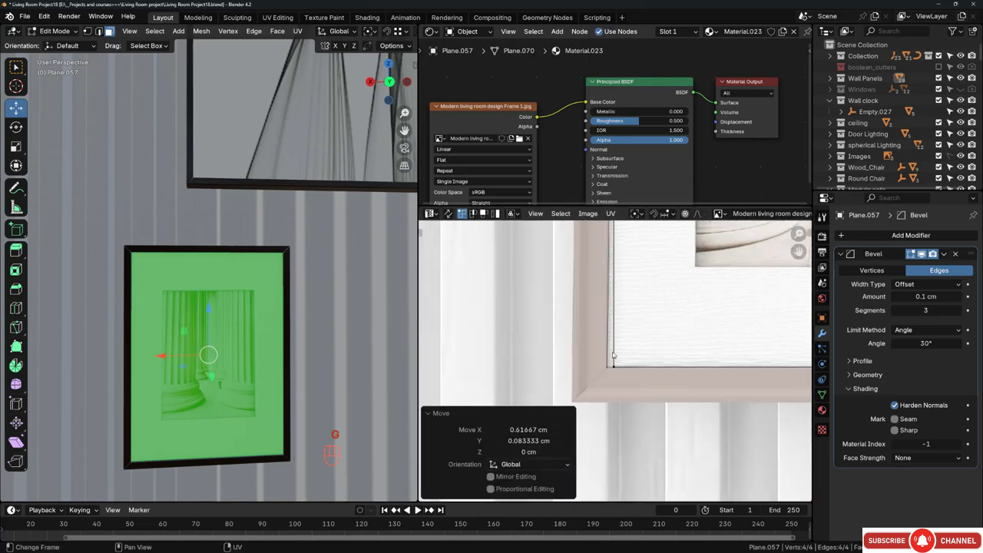
pyautogui.click(617, 383)
pyautogui.press('g')
pyautogui.click(619, 402)
pyautogui.scroll(-6, 619, 399)
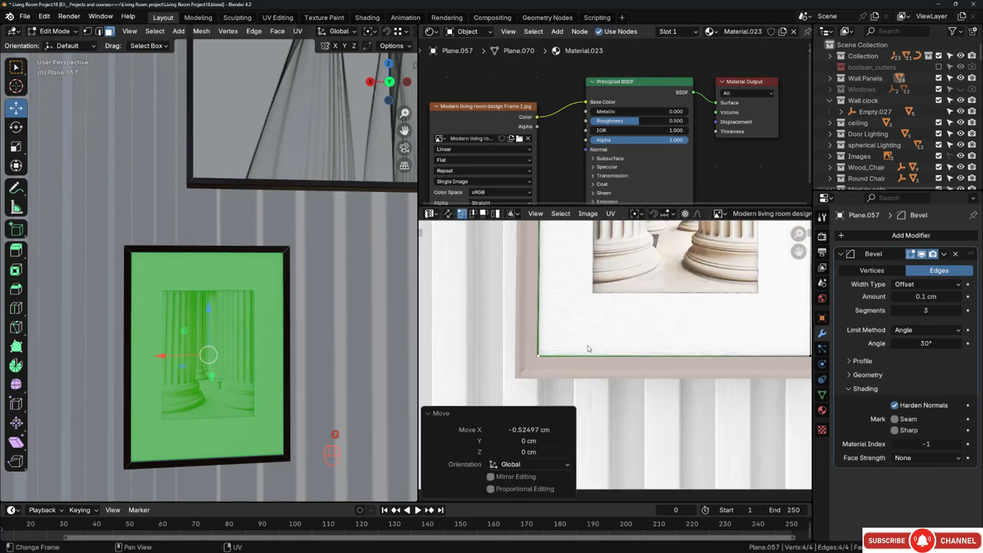
# - Nudge the mirrored UV island's upper-right vertex onto the pictured frame's inner corner, then leave Edit Mode and deselect the panel
pyautogui.scroll(3, 620, 292)
pyautogui.scroll(5, 626, 293)
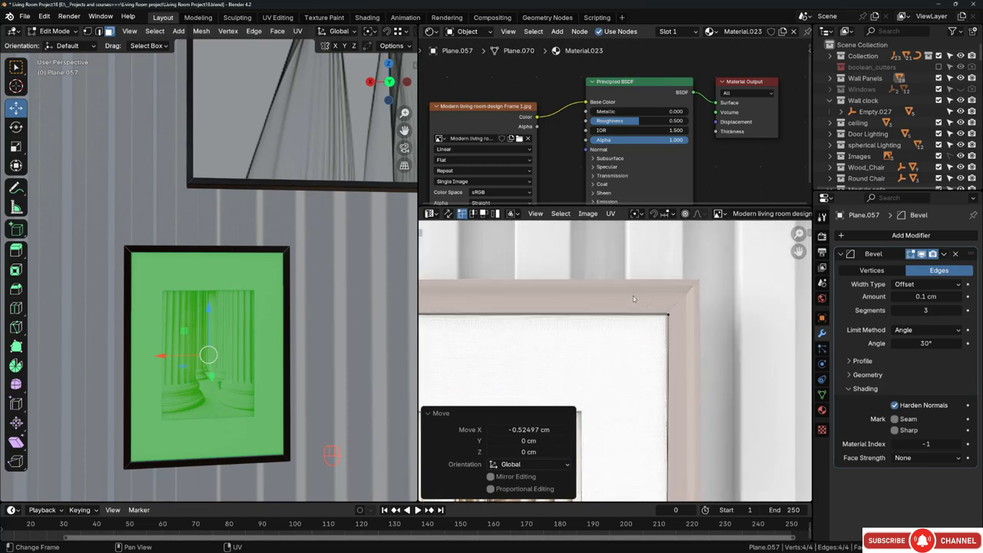
pyautogui.click(703, 340)
pyautogui.press('g')
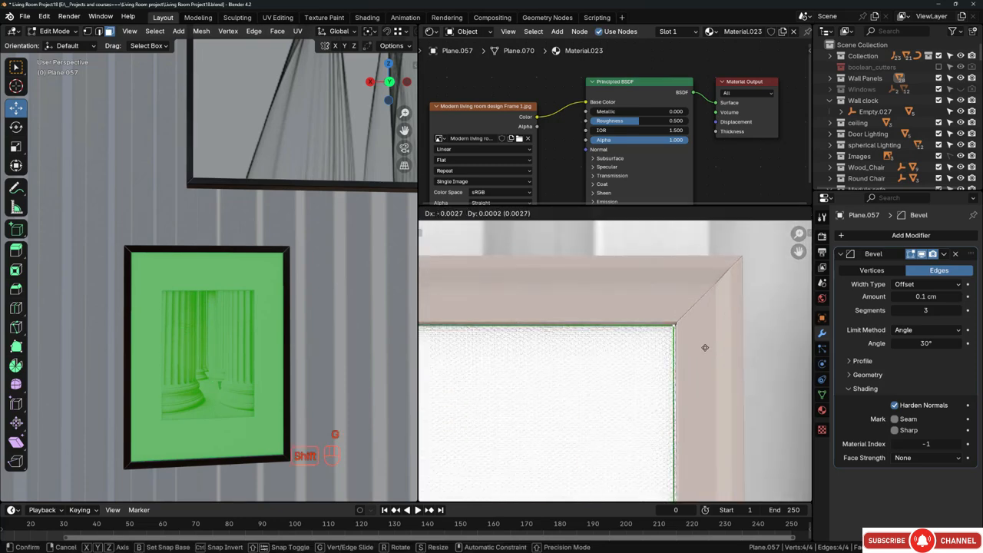
pyautogui.click(703, 344)
pyautogui.scroll(-4, 703, 345)
pyautogui.press('Tab')
pyautogui.hotkey('alt', 'a')
pyautogui.scroll(-6, 268, 281)
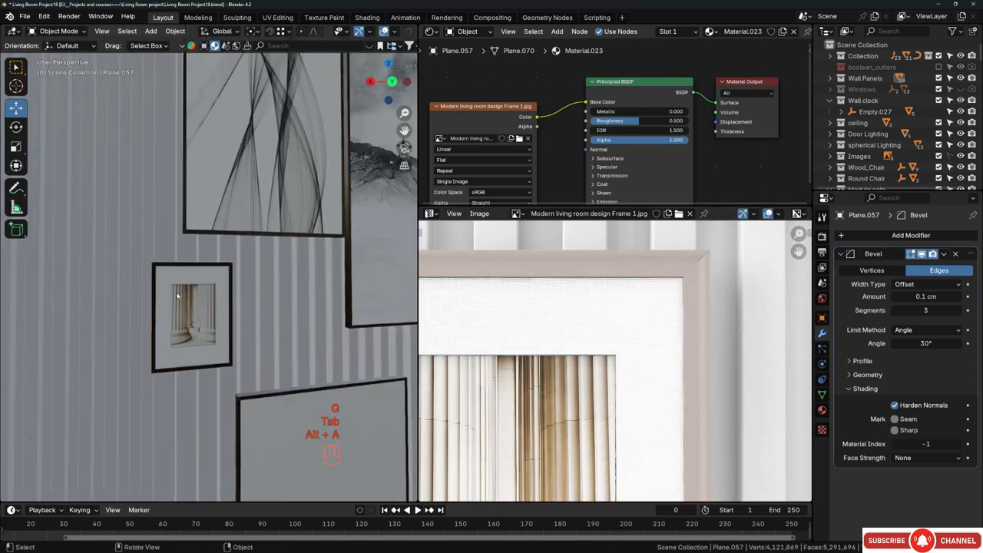
# - Add a new material to the large blank panel below the columns picture
pyautogui.keyDown('shift'); pyautogui.moveTo(268, 337); pyautogui.dragTo(215, 242, button='middle'); pyautogui.keyUp('shift')
pyautogui.moveTo(268, 256); pyautogui.dragTo(304, 255, button='middle')
pyautogui.click(300, 265)
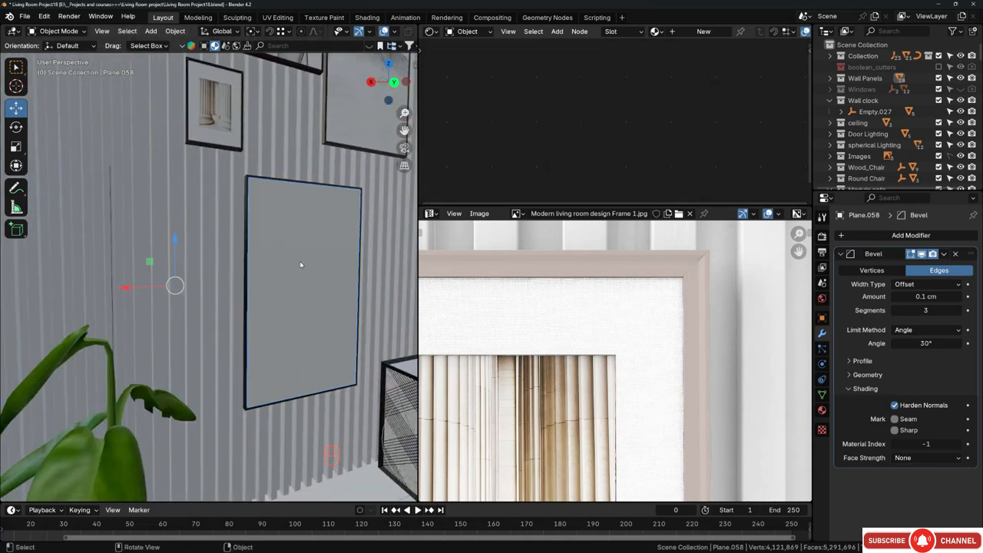
pyautogui.click(703, 30)
pyautogui.scroll(-1, 544, 119)
# - Unwrap the large lower panel's front face
pyautogui.press('Tab')
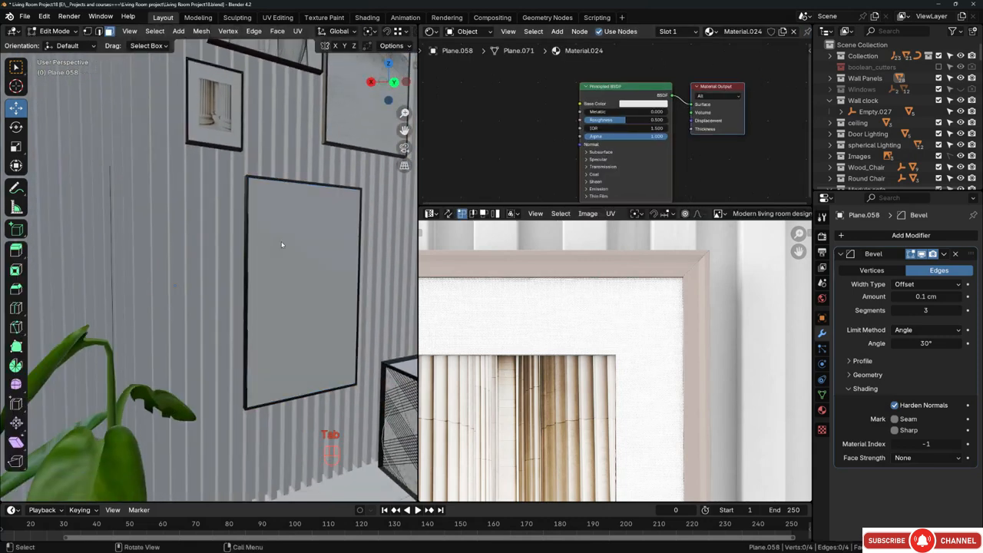
pyautogui.press('a')
pyautogui.scroll(-1, 613, 329)
pyautogui.moveTo(613, 328); pyautogui.dragTo(645, 315, button='middle')
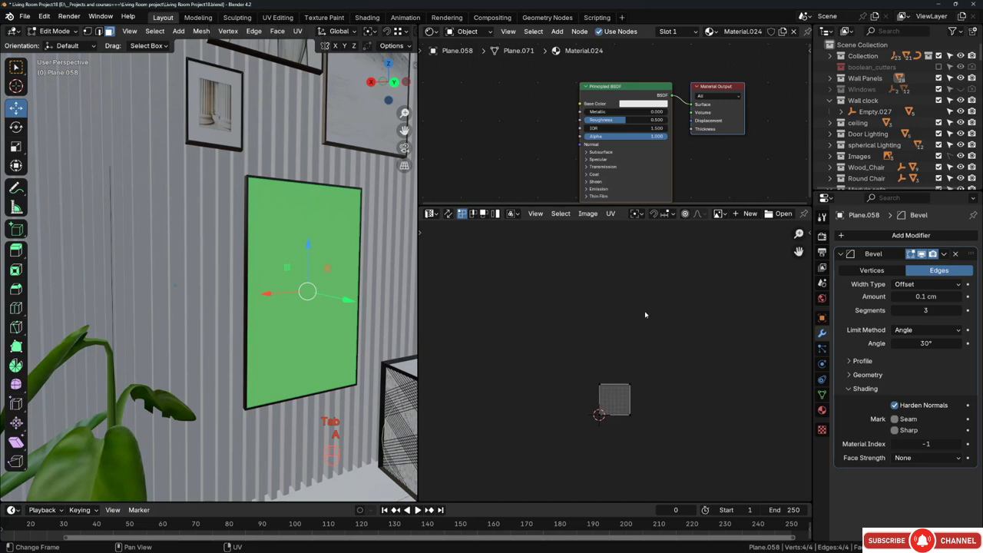
pyautogui.press('u')
pyautogui.press('u')
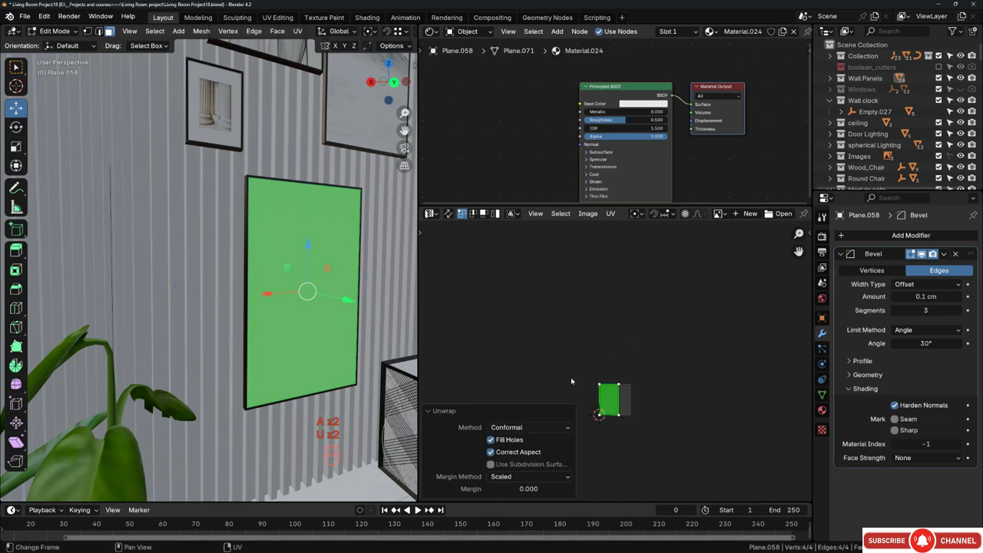
pyautogui.scroll(2, 584, 414)
# - Add the image OIG.ahkkWvBI7x4 copy22.jpg as a texture and connect its Color to the material's Base Color
pyautogui.press('Tab')
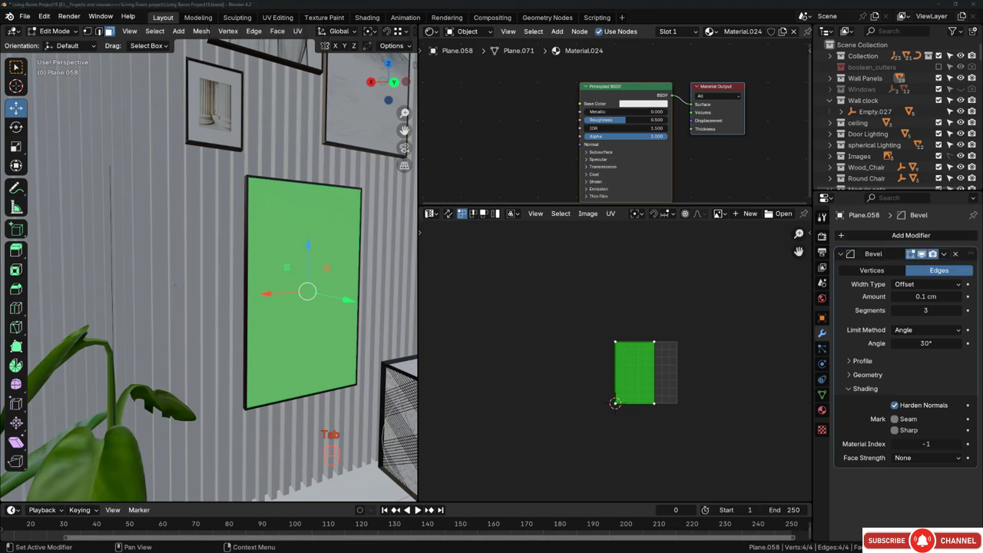
pyautogui.moveTo(540, 146); pyautogui.dragTo(462, 111)
pyautogui.scroll(2, 519, 143)
pyautogui.moveTo(557, 113); pyautogui.dragTo(589, 98)
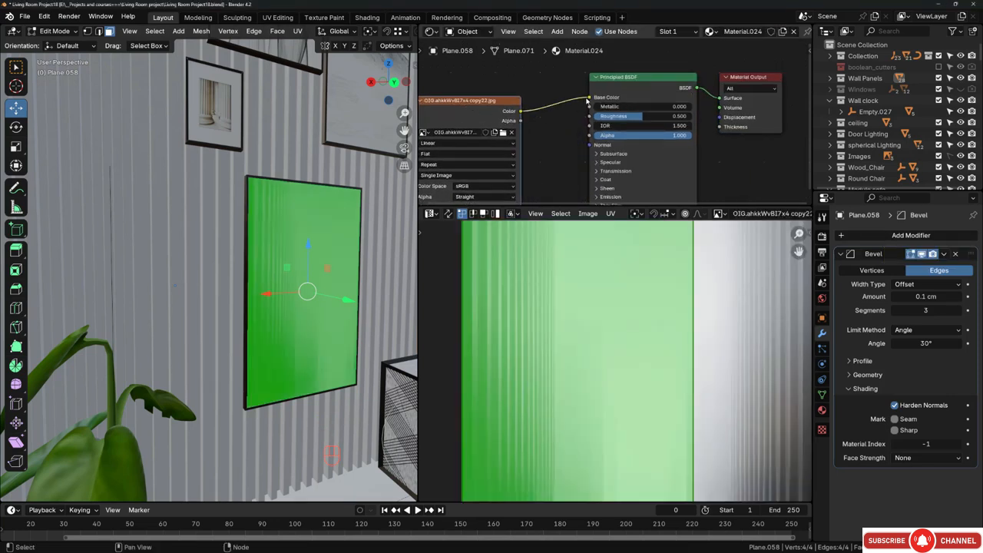
# - Stretch the UV island's right edge along X to the image's right border, then leave Edit Mode
pyautogui.scroll(-7, 610, 348)
pyautogui.moveTo(600, 299); pyautogui.dragTo(664, 417)
pyautogui.scroll(1, 642, 374)
pyautogui.scroll(3, 642, 376)
pyautogui.press('g')
pyautogui.press('x')
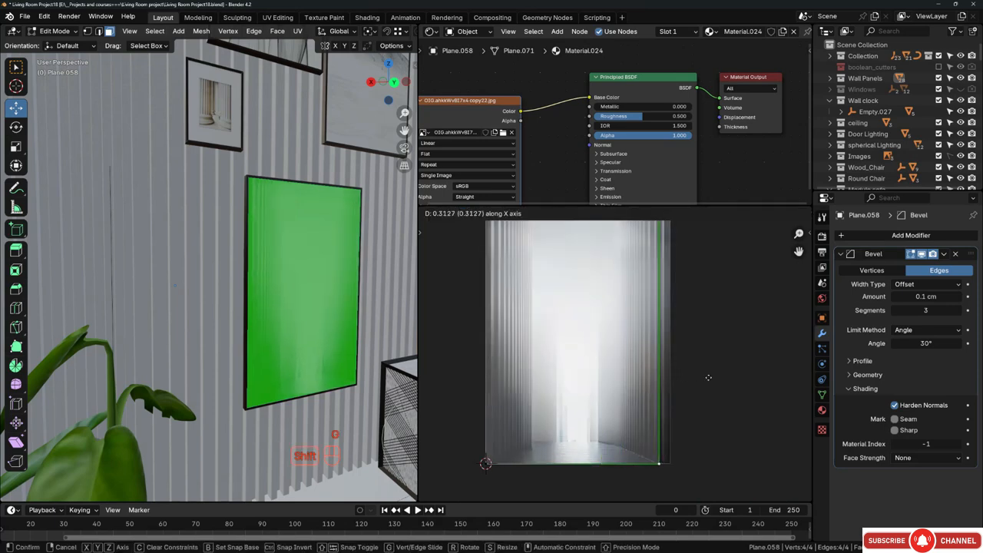
pyautogui.click(798, 387)
pyautogui.press('Tab')
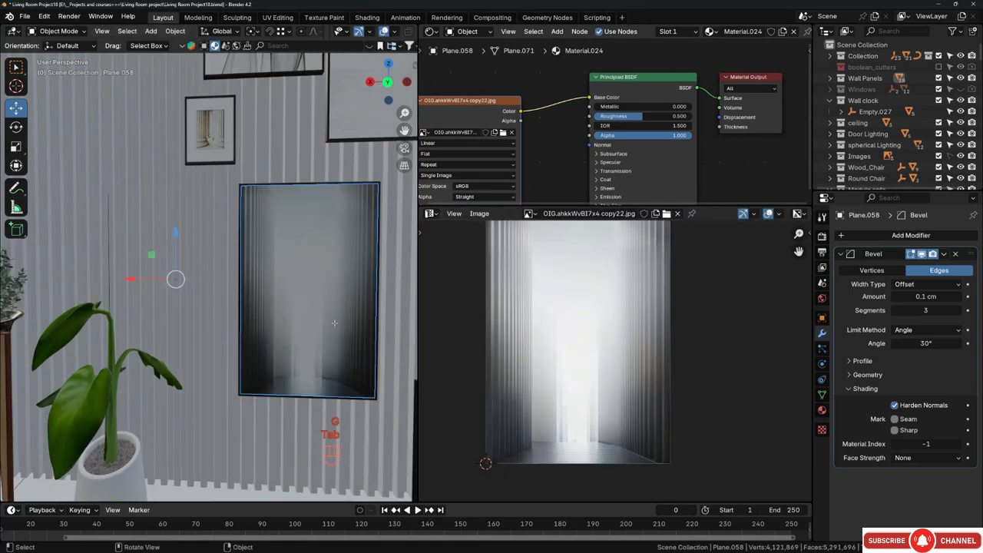
# - Walk through the room past the finished wall pictures and examine the hanging spherical lamps near the ribbed wall
pyautogui.hotkey('alt', 'a')
pyautogui.scroll(-5, 314, 310)
pyautogui.scroll(-1, 288, 315)
pyautogui.moveTo(314, 310); pyautogui.dragTo(284, 338, button='middle')
pyautogui.moveTo(284, 338); pyautogui.dragTo(268, 300, button='middle')
pyautogui.hotkey('shift', '`')
pyautogui.press('w')
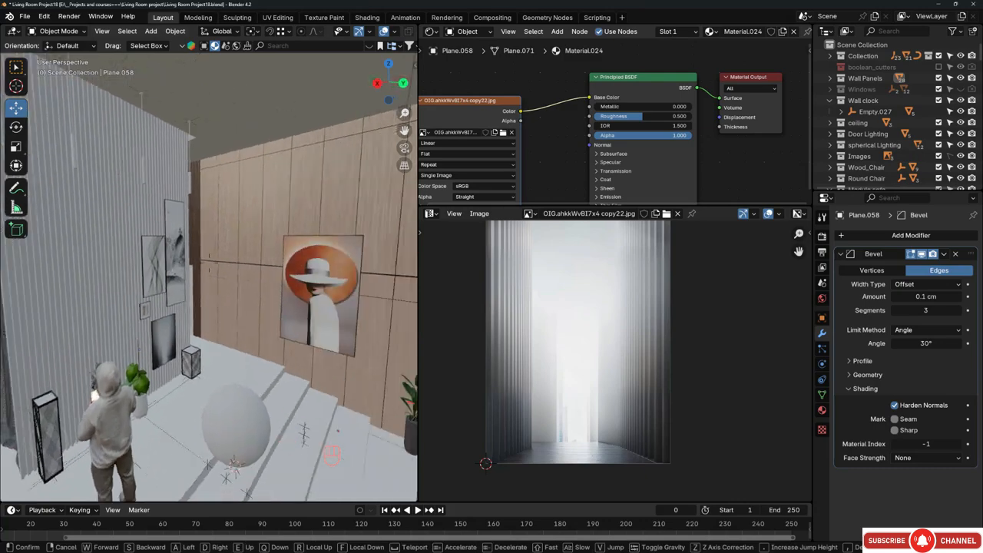
pyautogui.press('a')
pyautogui.press('a')
pyautogui.press('w')
pyautogui.press('w')
pyautogui.press('w')
pyautogui.press('w')
pyautogui.press('w')
pyautogui.press('w')
pyautogui.press('w')
pyautogui.press('w')
pyautogui.press('w')
pyautogui.press('w')
pyautogui.press('w')
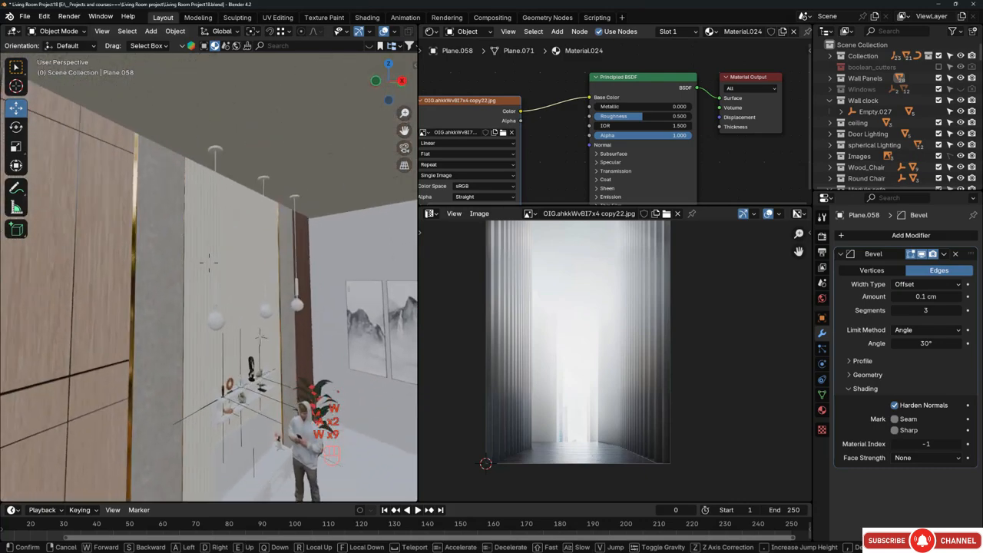
pyautogui.press('d')
pyautogui.press('s')
pyautogui.press('e')
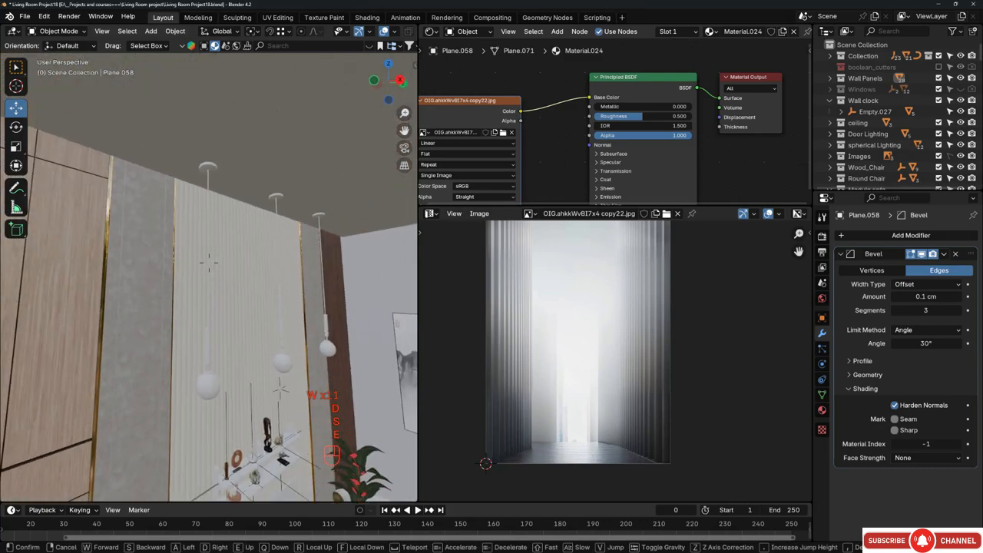
pyautogui.press('w')
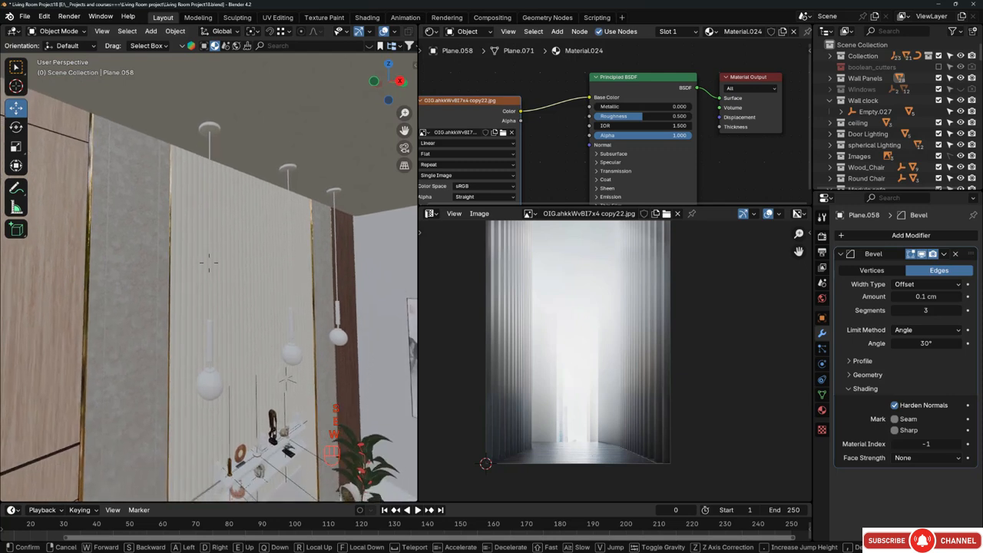
pyautogui.click(209, 263)
# - Examine the pendant lamp's ceiling mount in the reference image and select the nearest spherical lamp's ceiling mount
pyautogui.moveTo(982, 261); pyautogui.dragTo(585, 279, button='right')
pyautogui.scroll(-4, 585, 278)
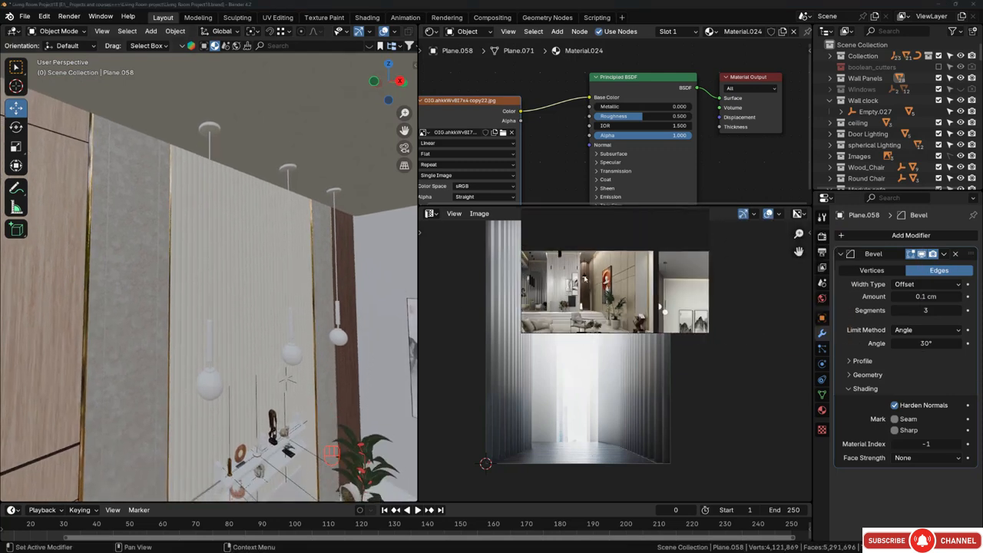
pyautogui.scroll(6, 582, 239)
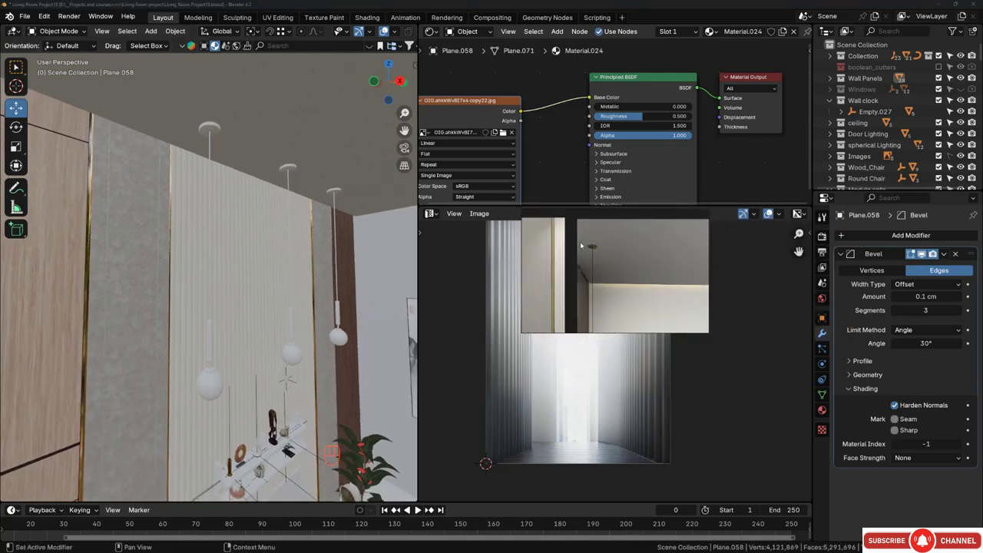
pyautogui.moveTo(175, 177); pyautogui.dragTo(235, 370, button='middle')
pyautogui.click(208, 132)
pyautogui.scroll(7, 235, 370)
pyautogui.scroll(-8, 279, 345)
pyautogui.scroll(-4, 279, 345)
pyautogui.keyDown('shift'); pyautogui.moveTo(279, 345); pyautogui.dragTo(273, 323, button='middle'); pyautogui.keyUp('shift')
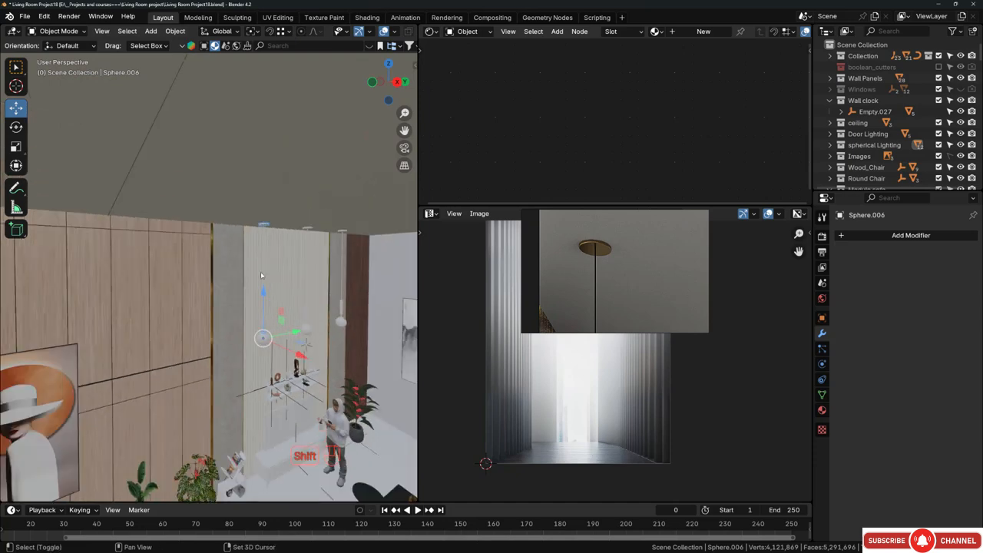
# - Link the Gold material from the wall's vertical gold trim to the pendant lamp's ceiling mount
pyautogui.scroll(6, 261, 323)
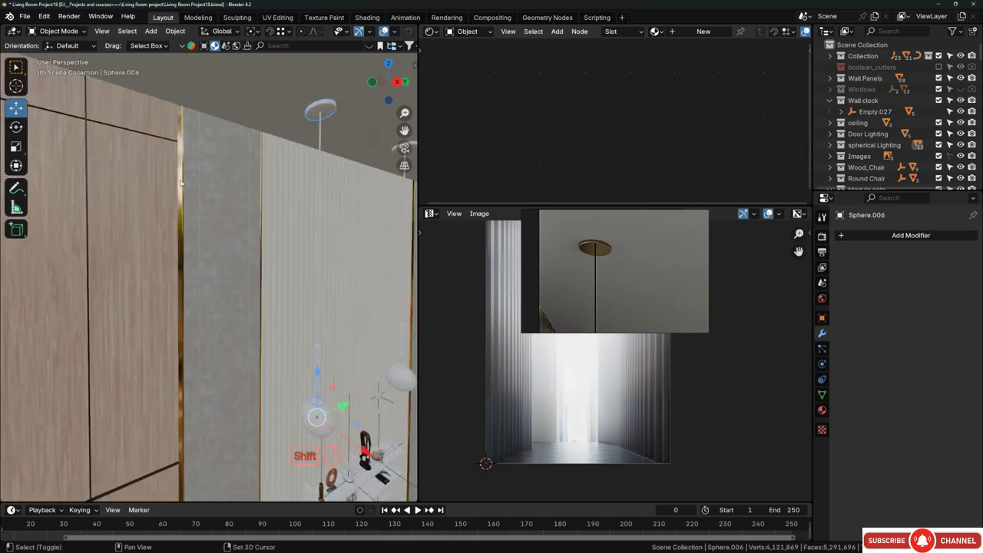
pyautogui.click(181, 183)
pyautogui.hotkey('ctrl', 'l')
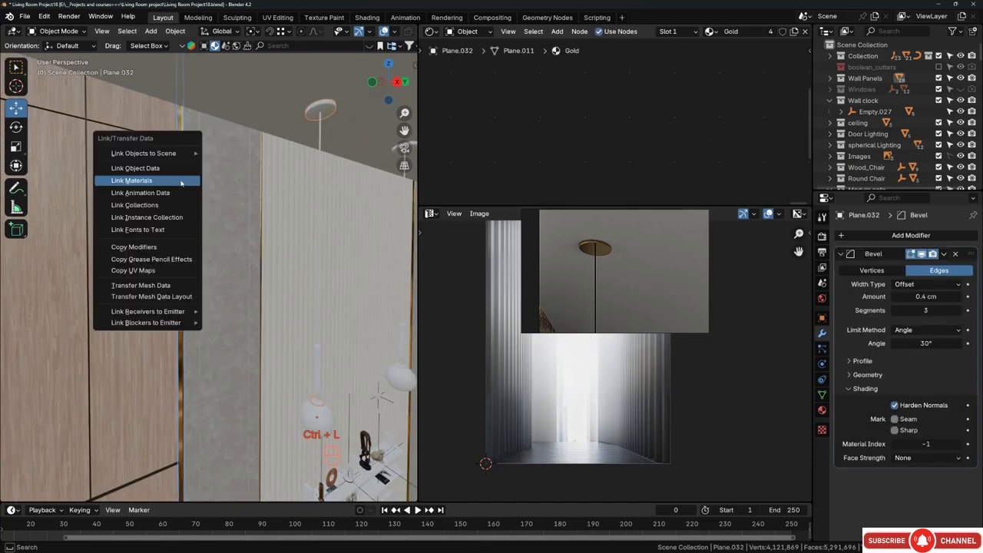
pyautogui.click(182, 181)
# - Link the wall trim's Gold material to the cylindrical sleeve just above the nearest lamp's sphere
pyautogui.click(322, 366)
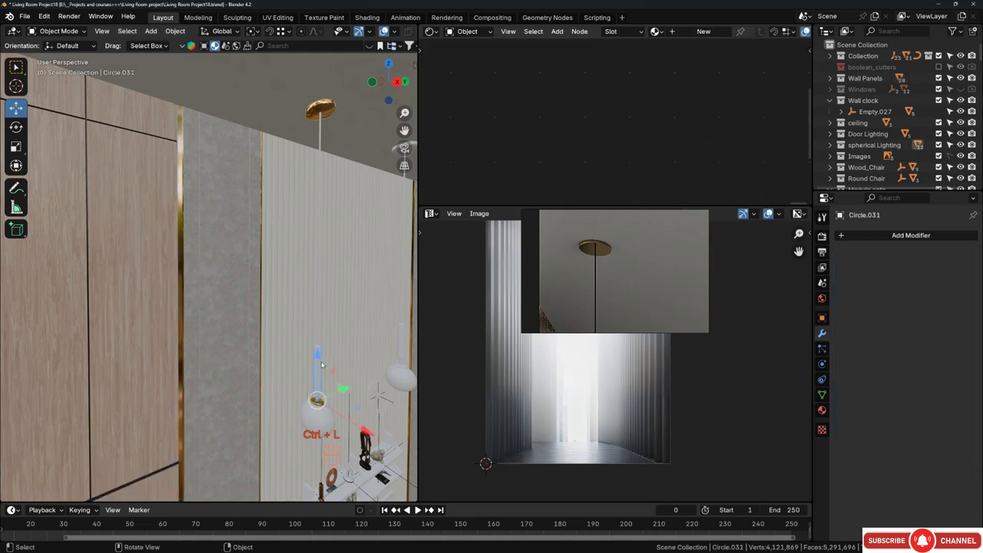
pyautogui.keyDown('shift'); pyautogui.click(181, 311); pyautogui.keyUp('shift')
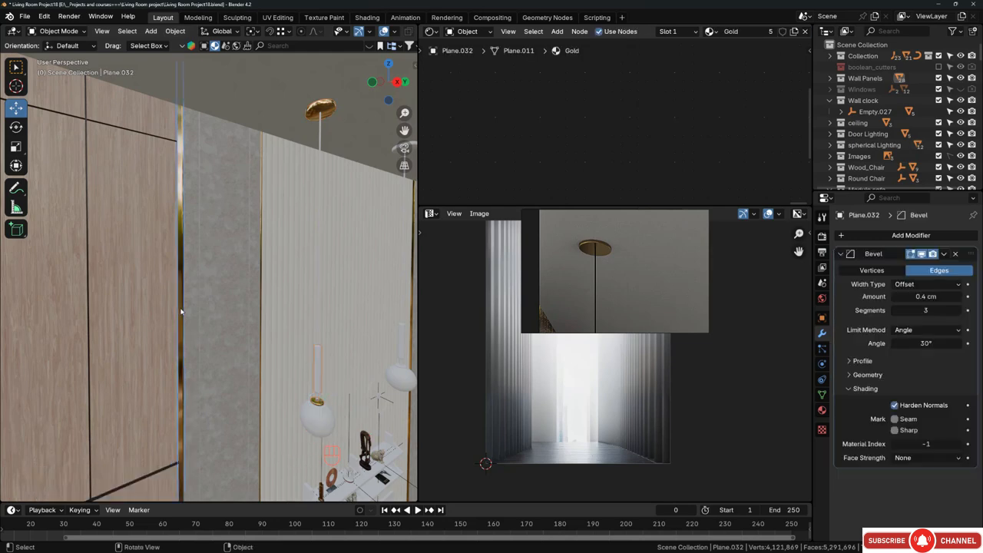
pyautogui.hotkey('ctrl', 'l')
pyautogui.click(181, 310)
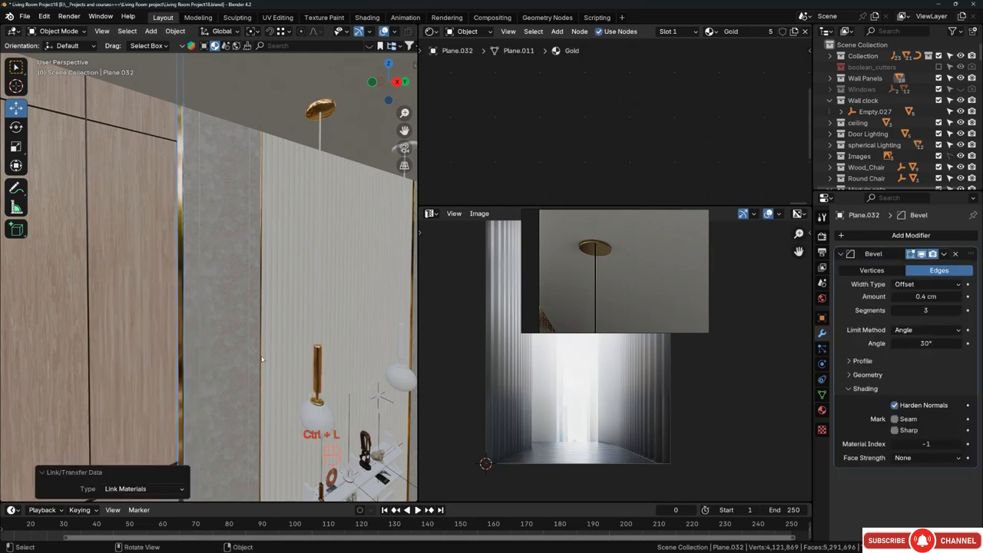
# - Give the pendant lamp's hanging cable a new material with a near-black Base Color, Value 0.013
pyautogui.click(319, 301)
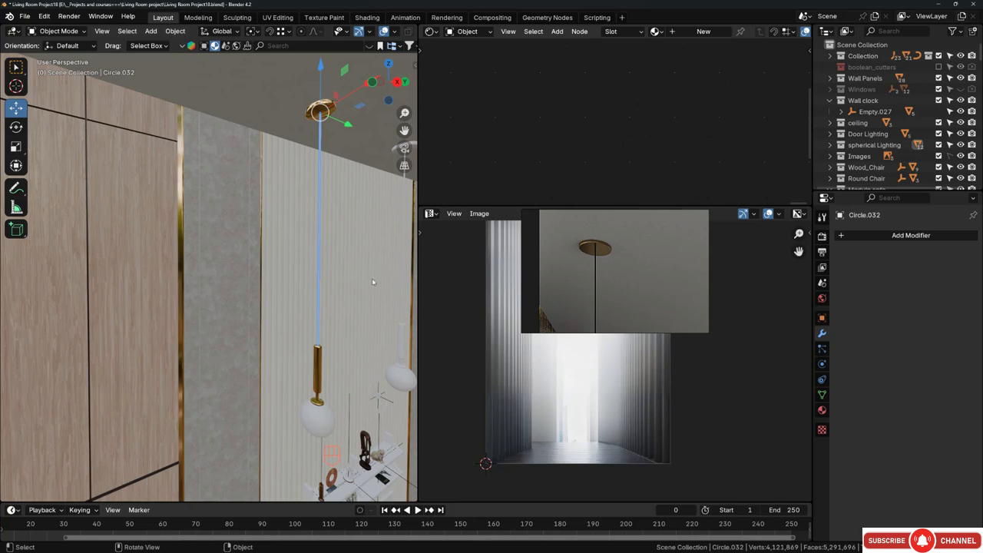
pyautogui.click(703, 32)
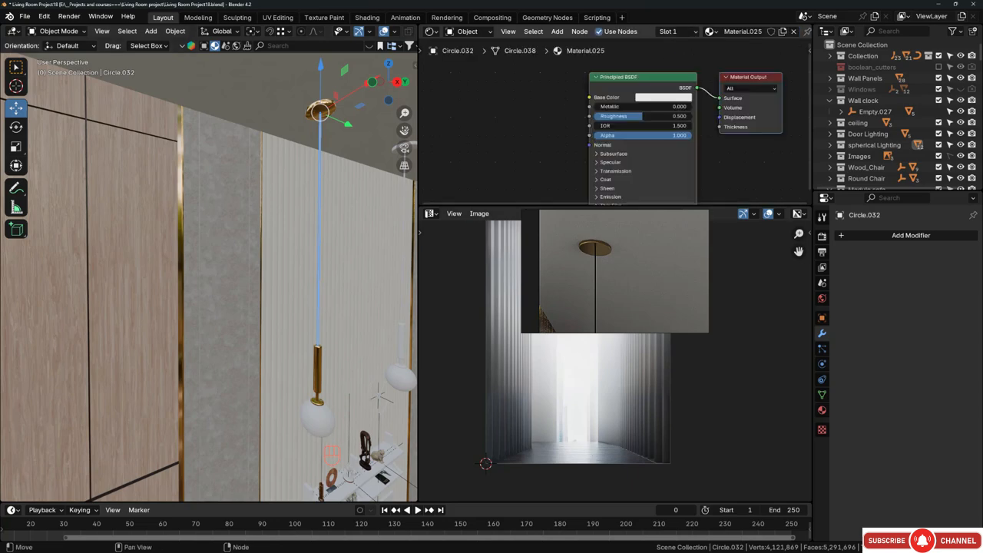
pyautogui.scroll(10, 309, 121)
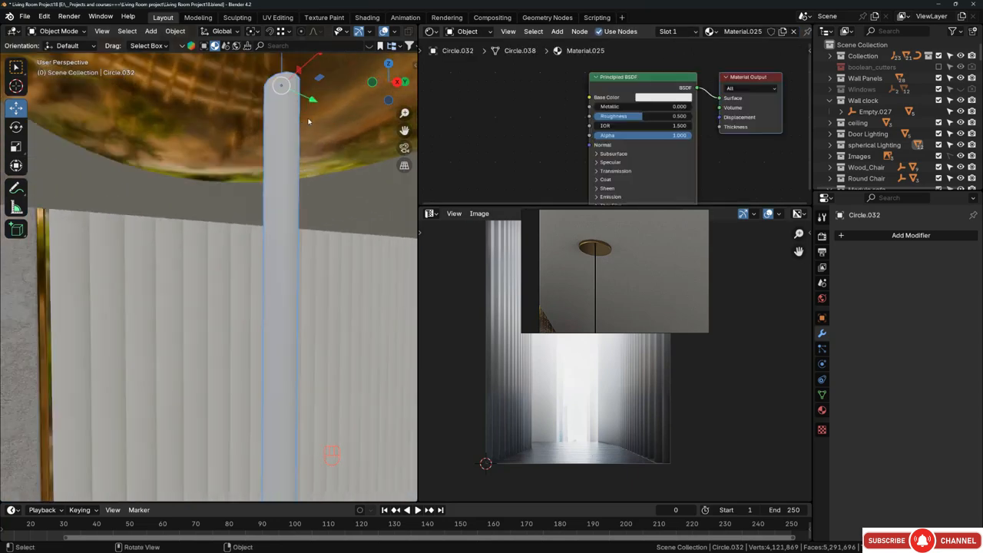
pyautogui.click(676, 97)
pyautogui.moveTo(724, 130); pyautogui.dragTo(725, 170)
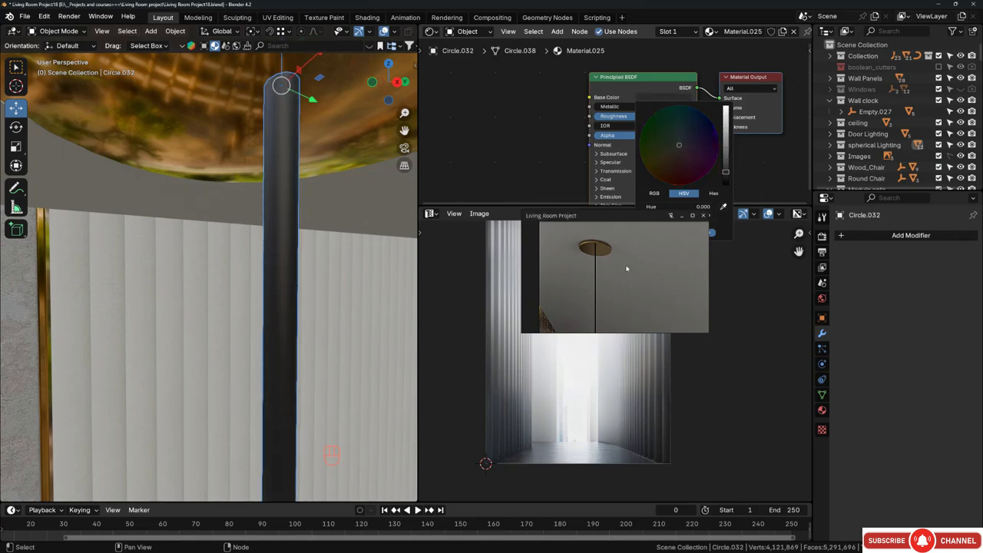
pyautogui.click(677, 98)
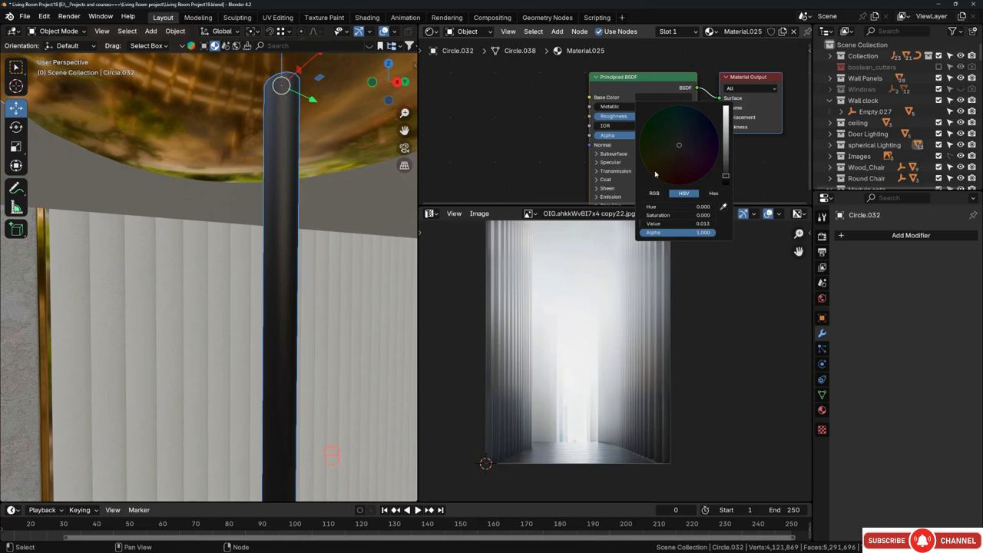
# - Add a Noise Texture node to the cable's material and preview its Fac output on the cable
pyautogui.scroll(-1, 512, 134)
pyautogui.moveTo(466, 131); pyautogui.dragTo(531, 122, button='middle')
pyautogui.hotkey('shift', 'a')
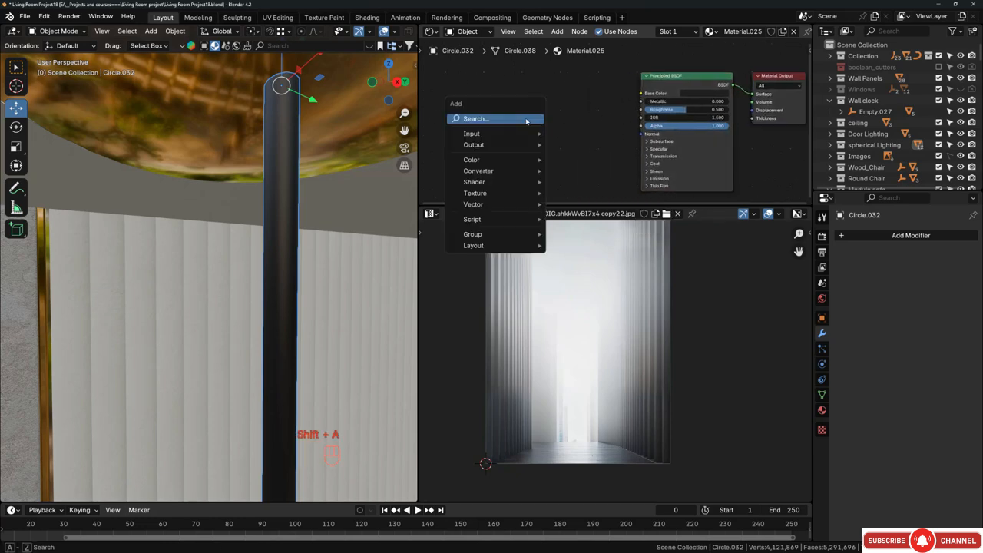
pyautogui.click(527, 119)
pyautogui.write('noi')
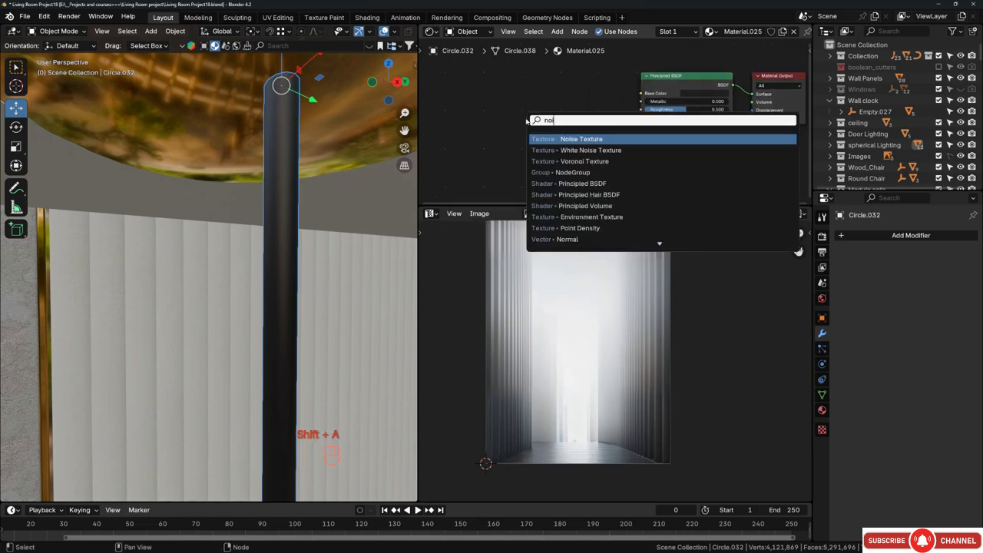
pyautogui.press('Return')
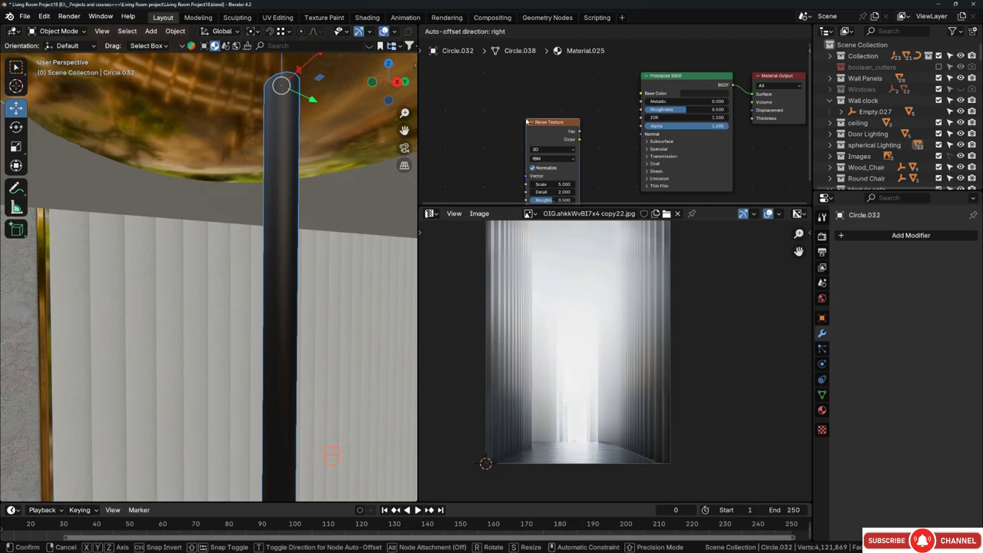
pyautogui.click(519, 112)
pyautogui.keyDown('ctrl'); pyautogui.keyDown('shift'); pyautogui.click(546, 126); pyautogui.keyUp('shift'); pyautogui.keyUp('ctrl')
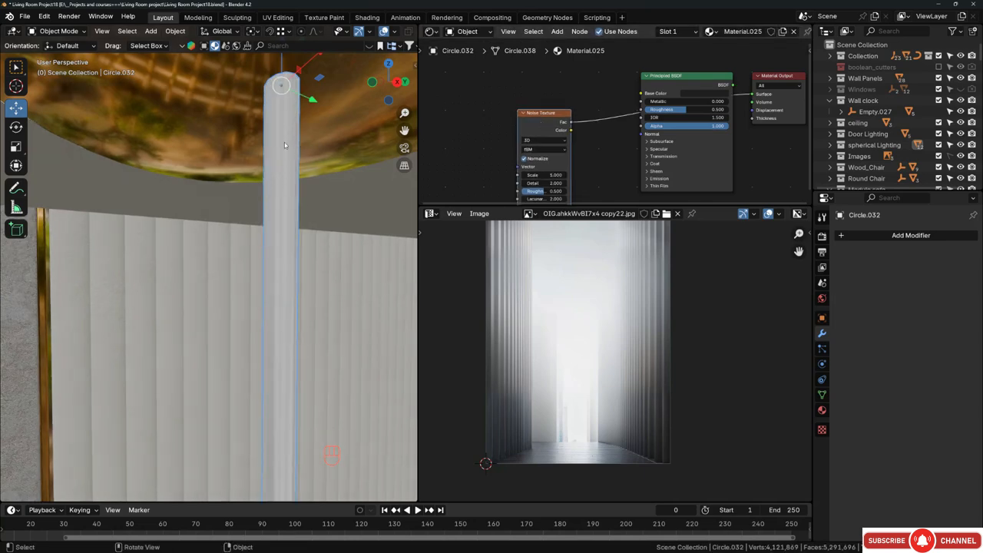
# - Add Texture Coordinate and Mapping nodes to the Noise Texture and feed the Mapping node from the Object coordinates
pyautogui.scroll(3, 284, 142)
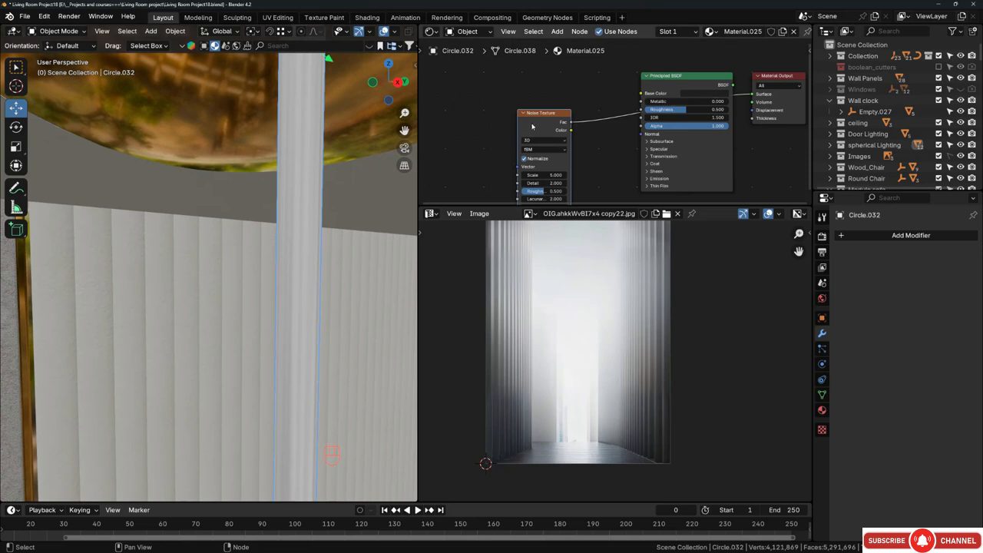
pyautogui.moveTo(532, 126); pyautogui.dragTo(544, 114)
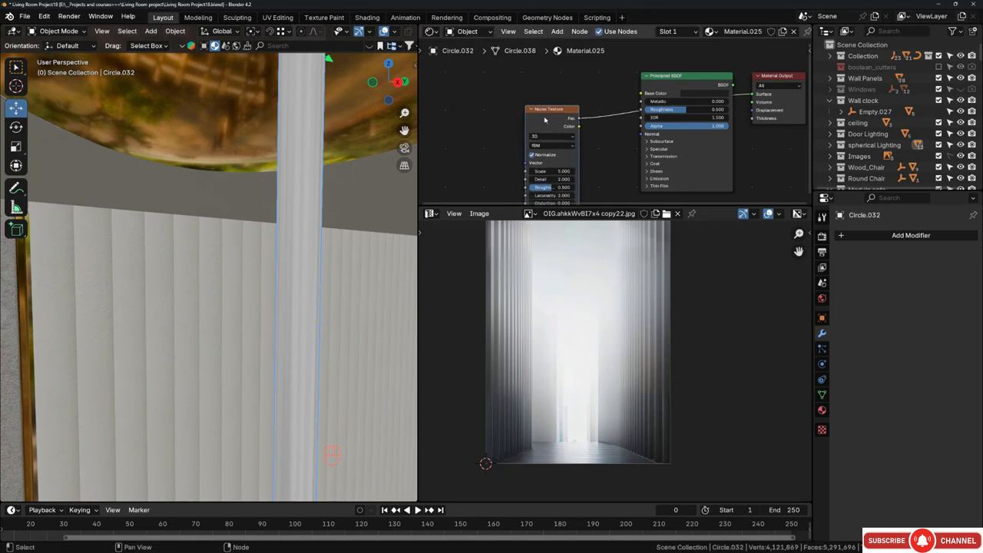
pyautogui.hotkey('ctrl', 't')
pyautogui.scroll(2, 455, 99)
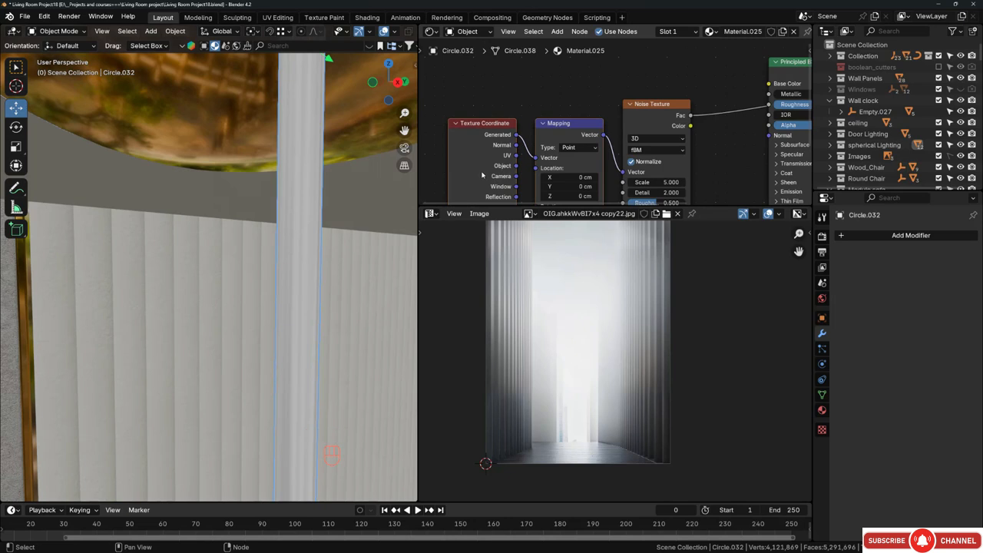
pyautogui.scroll(1, 507, 174)
pyautogui.moveTo(519, 164); pyautogui.dragTo(541, 155)
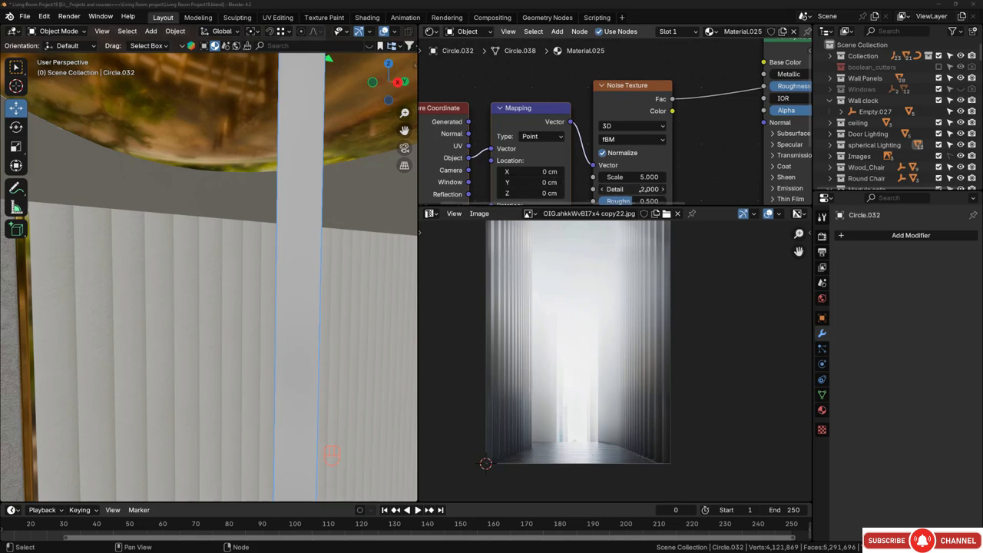
# - Try a Scale of 200 on the Noise Texture, and settle on 800
pyautogui.moveTo(621, 177); pyautogui.dragTo(696, 177)
pyautogui.click(621, 176)
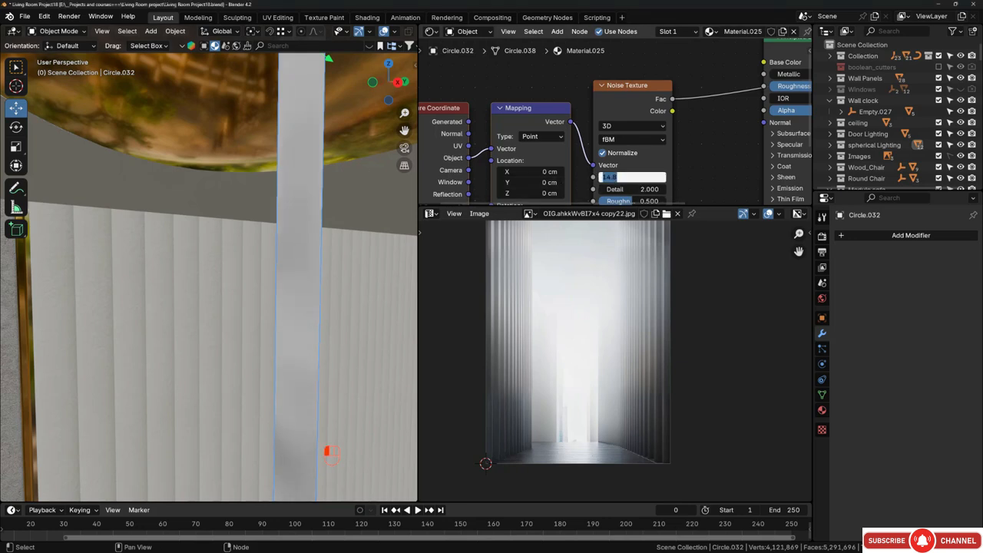
pyautogui.write('200')
pyautogui.press('Return')
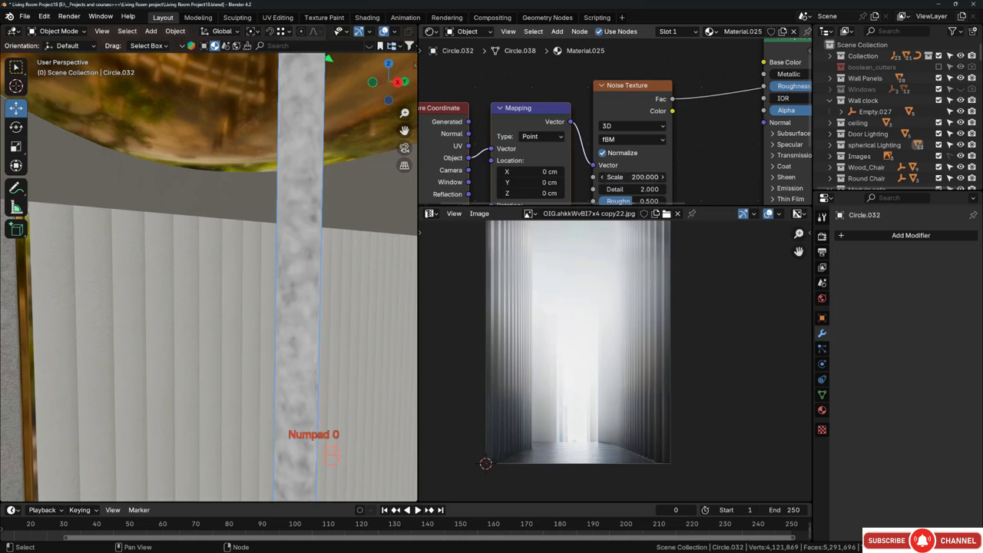
pyautogui.click(632, 176)
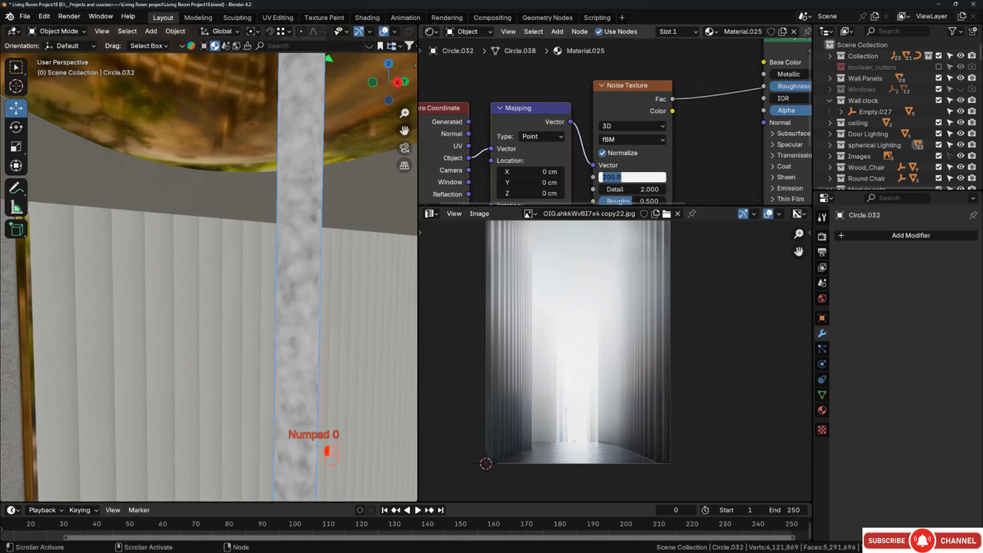
pyautogui.write('80')
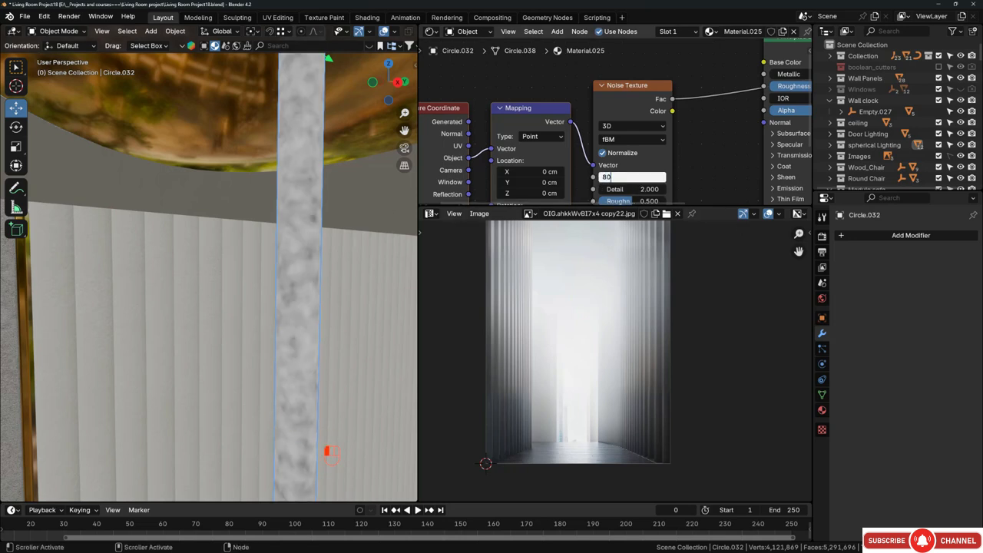
pyautogui.write('0')
pyautogui.press('Return')
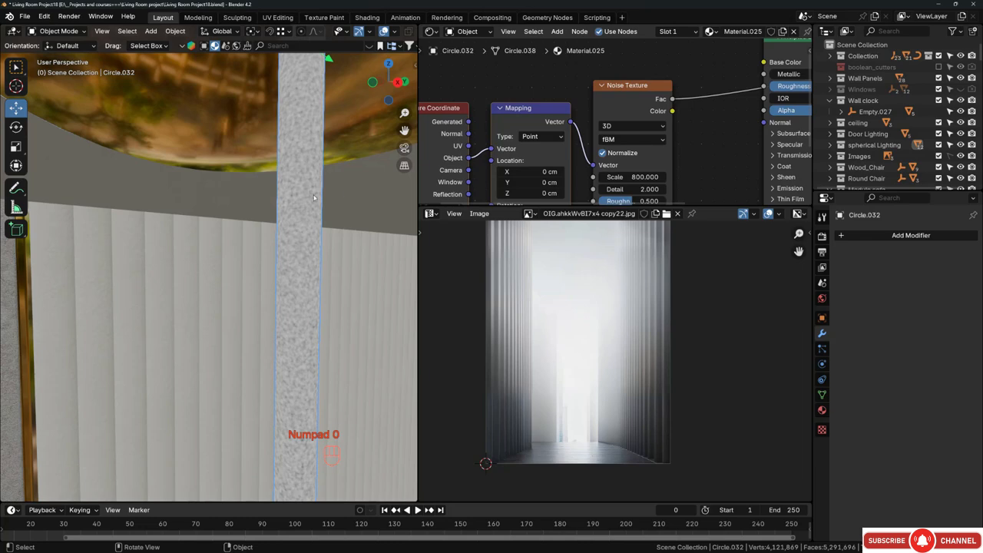
# - Add a Bump node and connect its Normal output to the Principled BSDF's Normal input
pyautogui.scroll(-5, 523, 108)
pyautogui.moveTo(714, 108); pyautogui.dragTo(592, 103, button='middle')
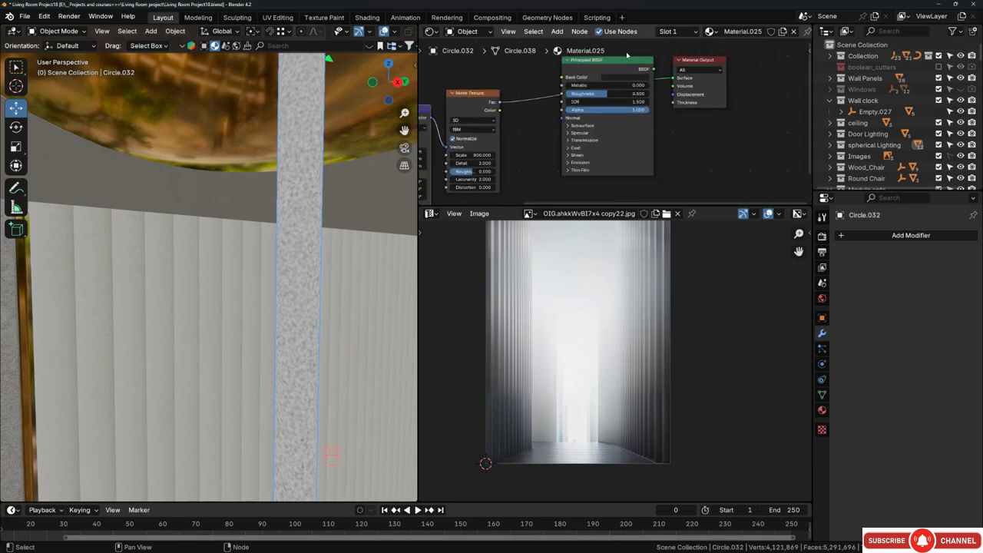
pyautogui.moveTo(626, 54); pyautogui.dragTo(715, 71)
pyautogui.hotkey('shift', 'a')
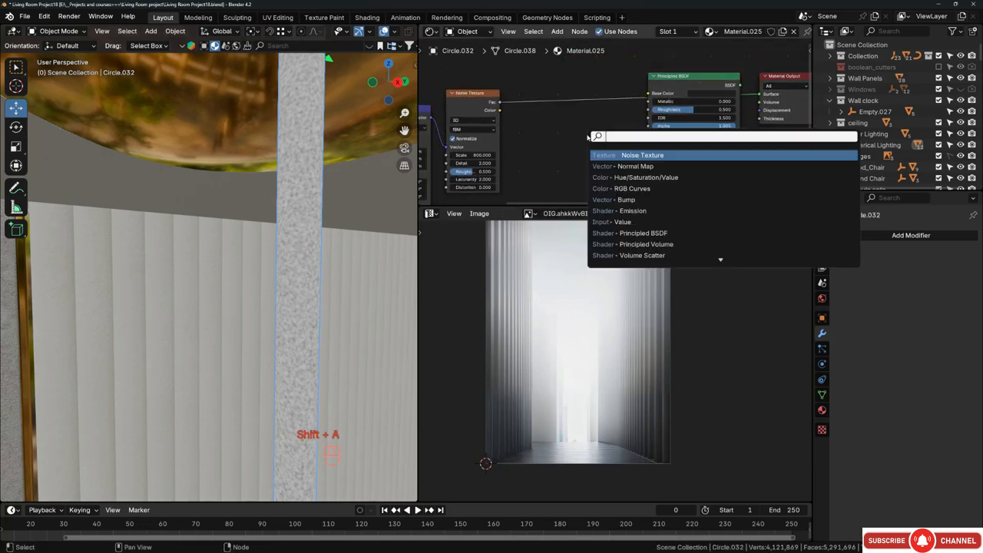
pyautogui.write('bump')
pyautogui.press('Return')
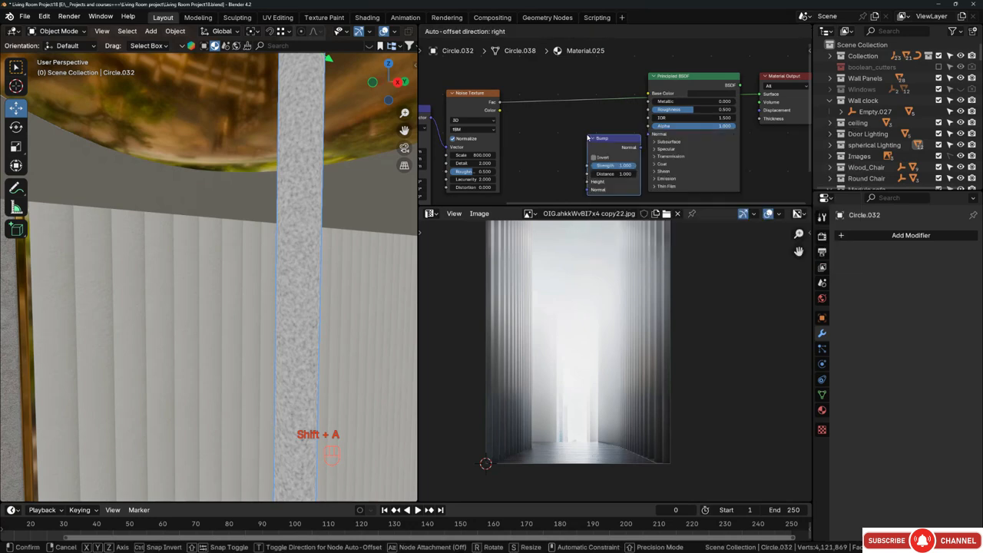
pyautogui.click(540, 162)
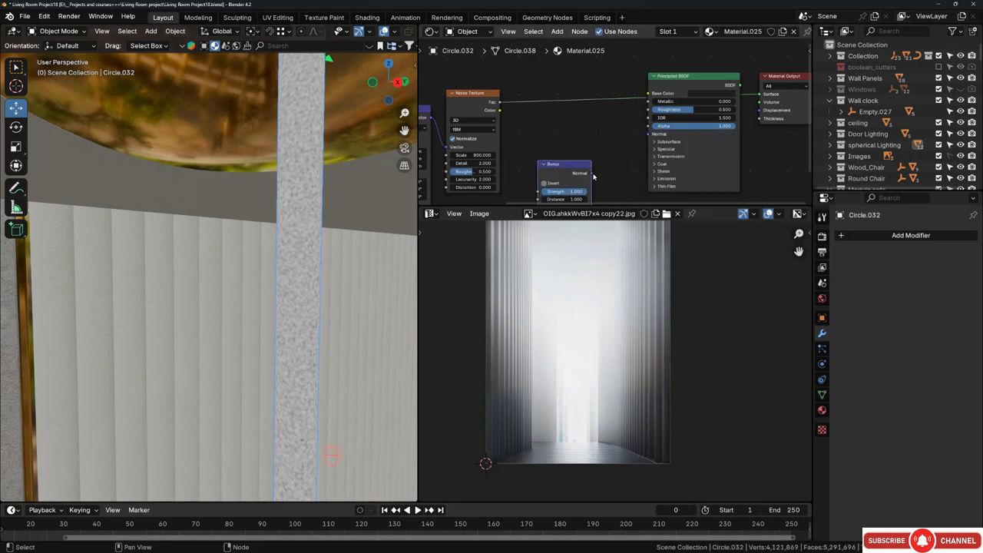
pyautogui.moveTo(591, 174); pyautogui.dragTo(650, 134)
# - Connect the Noise Texture's Fac to the Bump node's Height and reconnect the Principled BSDF to the Material Output
pyautogui.moveTo(495, 105); pyautogui.dragTo(556, 77, button='middle')
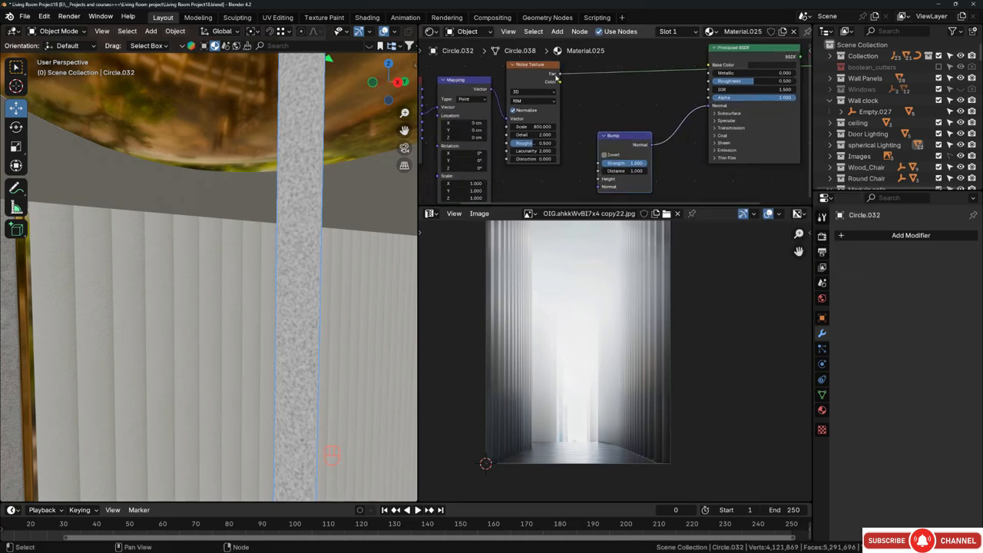
pyautogui.moveTo(560, 73); pyautogui.dragTo(596, 182)
pyautogui.moveTo(742, 57); pyautogui.dragTo(672, 101, button='middle')
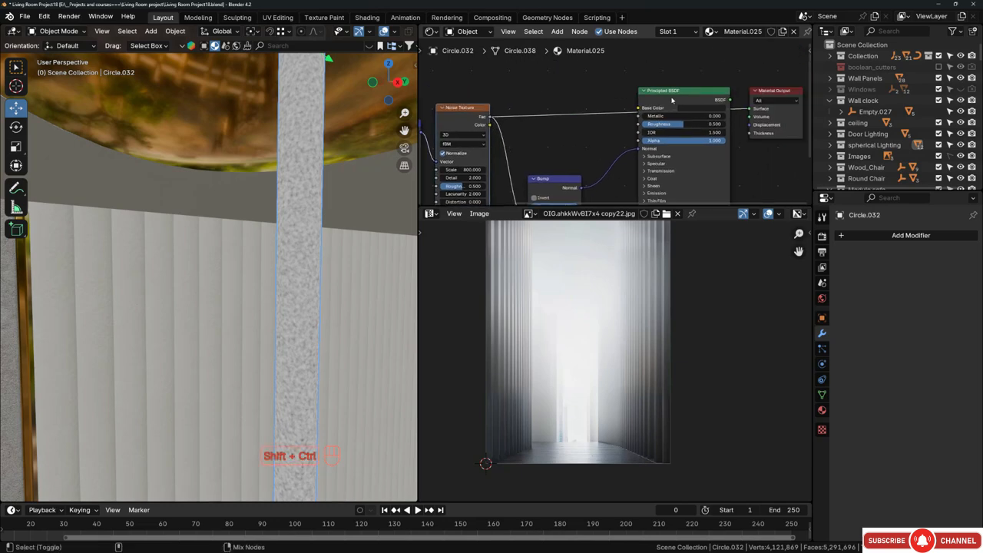
pyautogui.keyDown('ctrl'); pyautogui.keyDown('shift'); pyautogui.click(672, 98); pyautogui.keyUp('shift'); pyautogui.keyUp('ctrl')
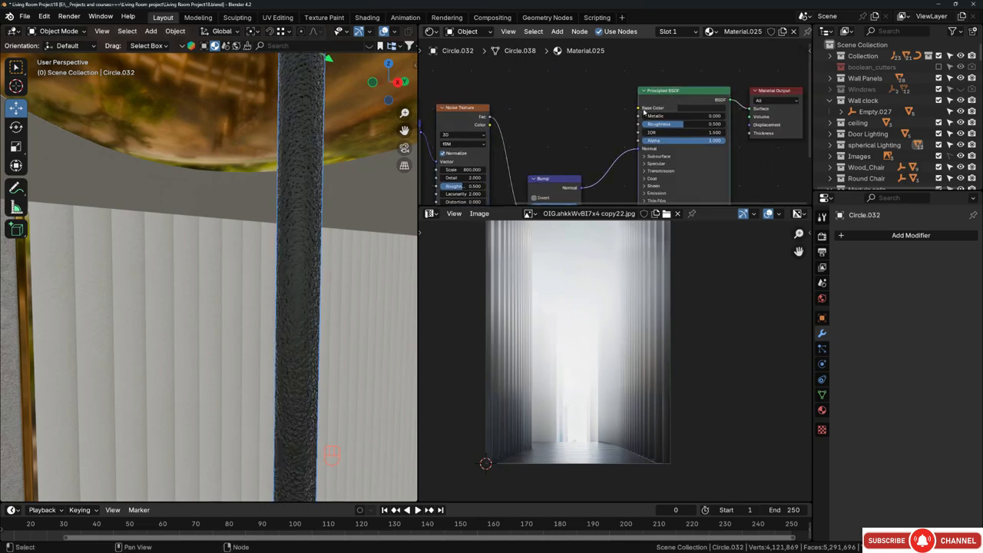
# - Lower the Bump node's Distance to a near-zero value, displayed as 0.000
pyautogui.scroll(2, 296, 119)
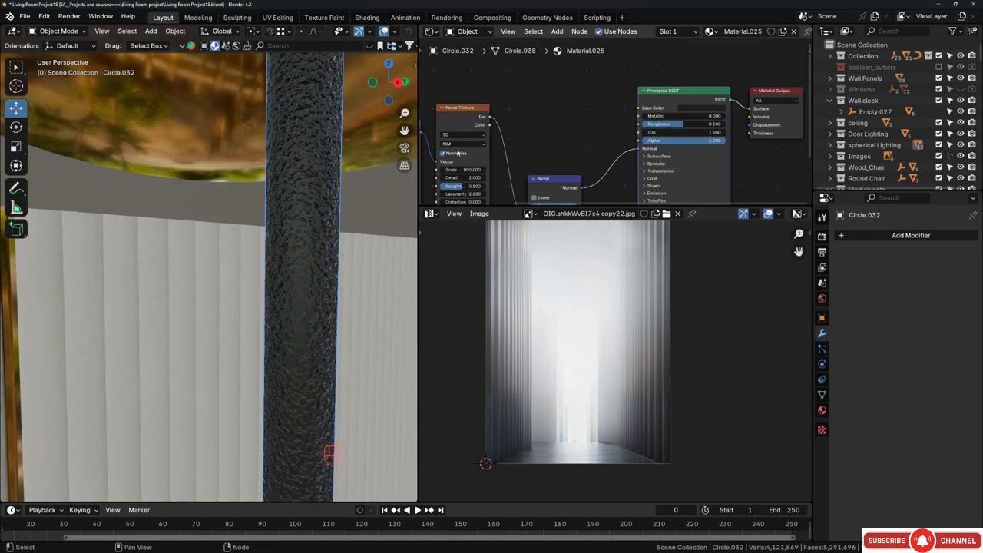
pyautogui.moveTo(554, 196); pyautogui.dragTo(608, 145, button='middle')
pyautogui.scroll(3, 606, 167)
pyautogui.click(613, 152)
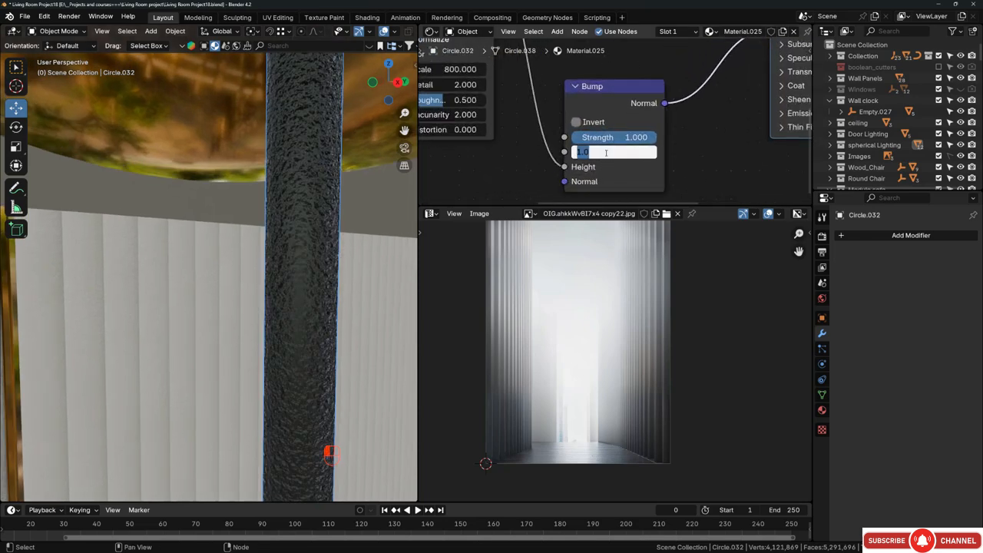
pyautogui.write('0.000')
pyautogui.press('Return')
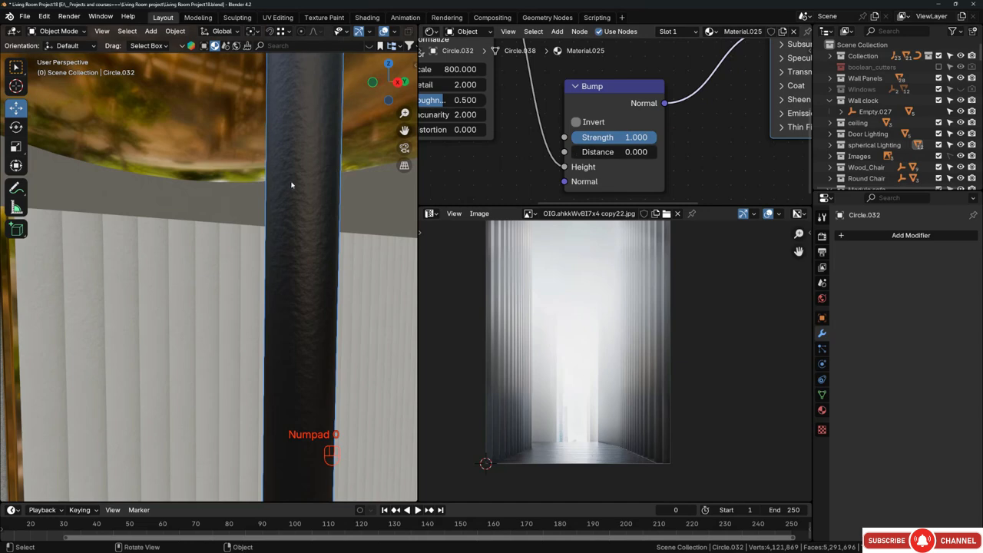
# - Try a Scale of 500 on the cable material's Noise Texture and inspect the bump on the cable up close
pyautogui.moveTo(292, 182)
pyautogui.mouseDown(button='middle')
pyautogui.moveTo(243, 189)
pyautogui.moveTo(296, 169)
pyautogui.mouseUp(button='middle')
pyautogui.scroll(2, 242, 189)
pyautogui.hotkey('alt', 'a')
pyautogui.moveTo(446, 79); pyautogui.dragTo(580, 125, button='middle')
pyautogui.click(580, 120)
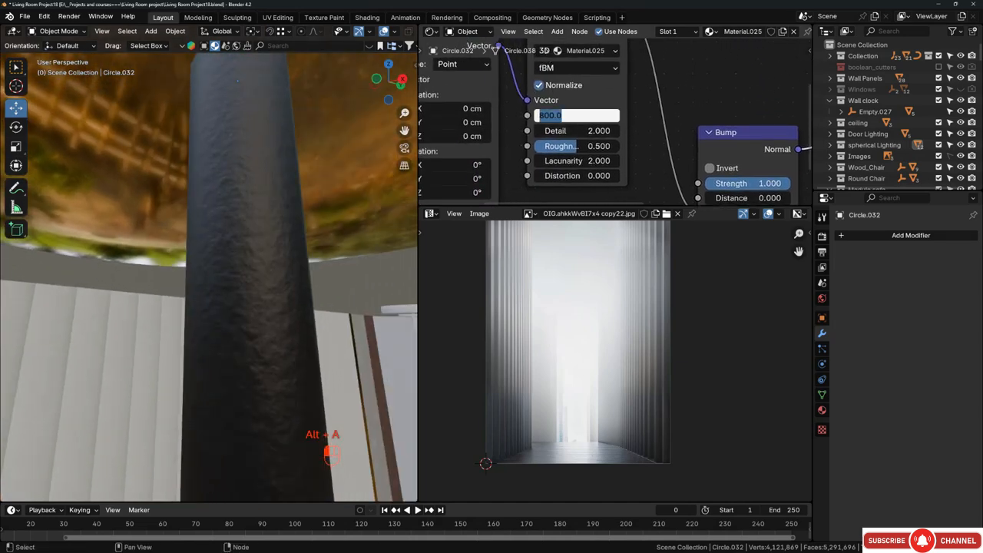
pyautogui.write('500')
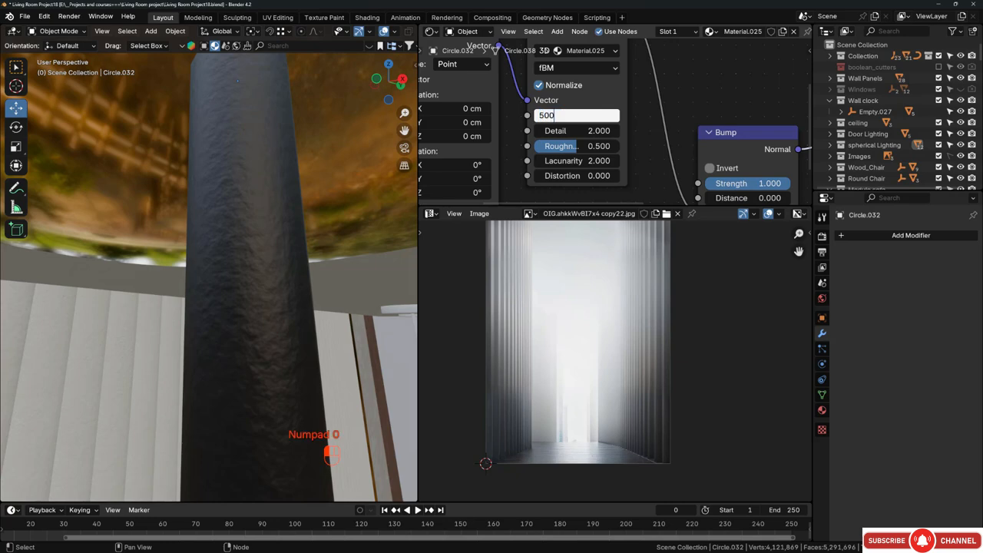
pyautogui.press('Return')
pyautogui.hotkey('alt', 'a')
pyautogui.moveTo(263, 218); pyautogui.dragTo(281, 227, button='middle')
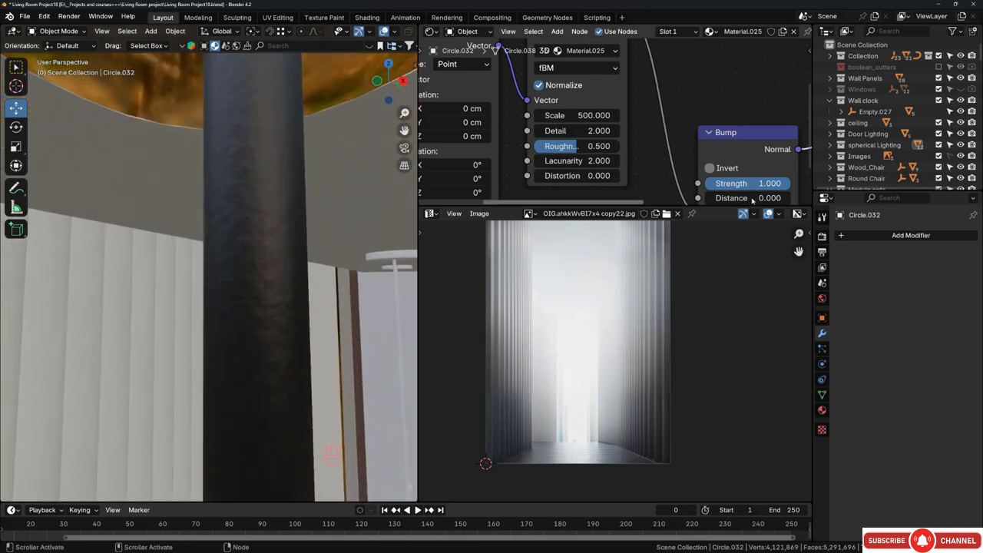
# - Set the Noise Texture's Scale to 200 for the cable material
pyautogui.moveTo(744, 193); pyautogui.dragTo(720, 192, button='middle')
pyautogui.click(573, 116)
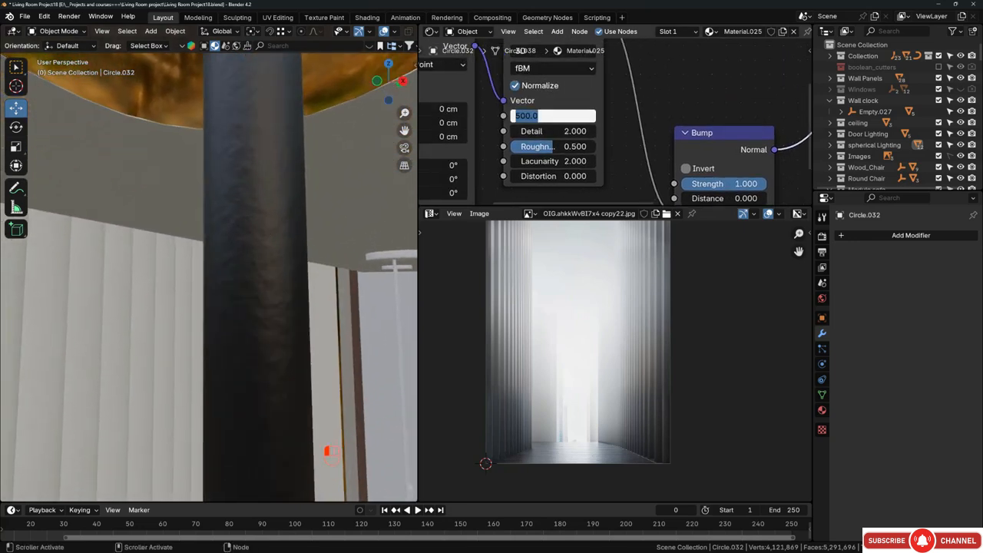
pyautogui.write('200')
pyautogui.press('Return')
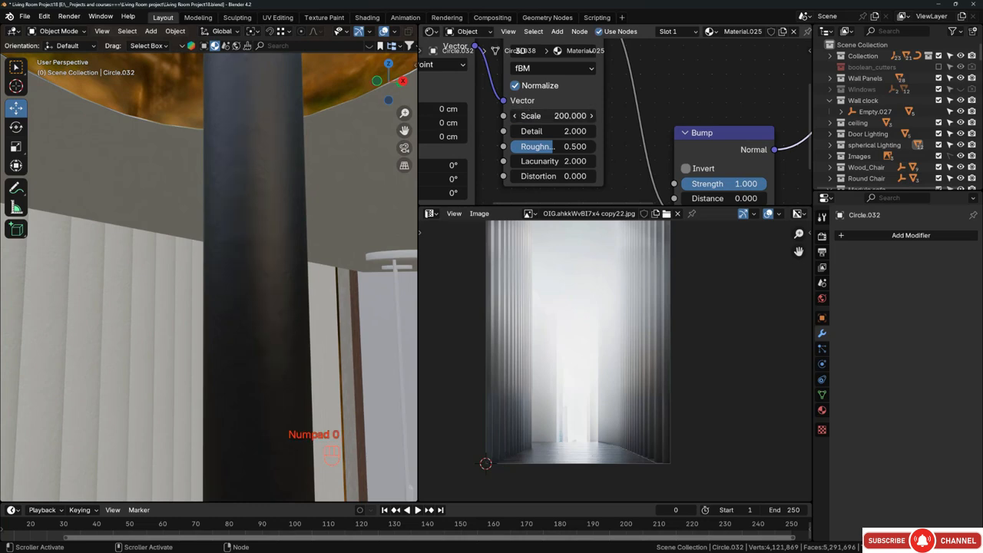
pyautogui.hotkey('alt', 'a')
pyautogui.moveTo(259, 176); pyautogui.dragTo(263, 202, button='middle')
pyautogui.scroll(-6, 253, 263)
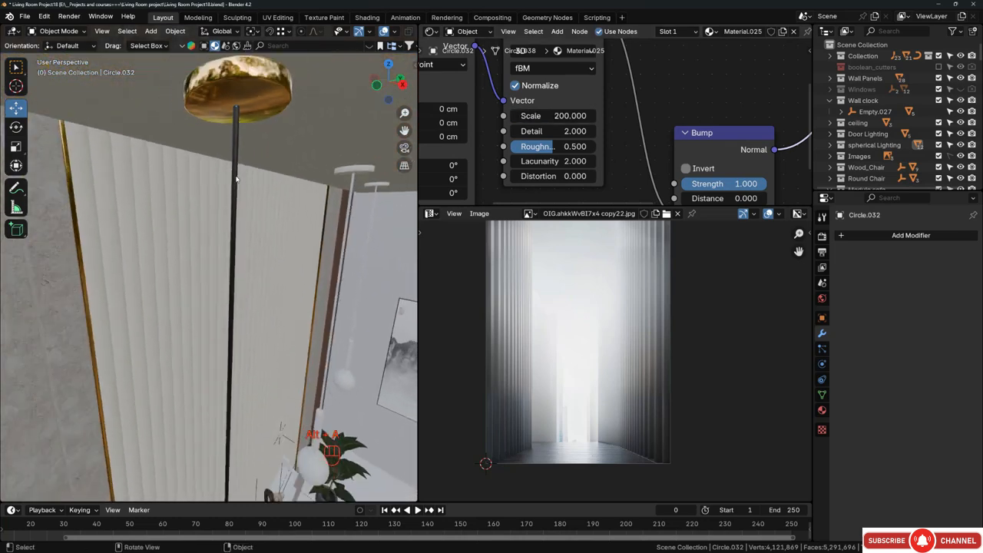
pyautogui.moveTo(252, 264); pyautogui.dragTo(251, 243, button='middle')
pyautogui.scroll(-1, 674, 150)
# - Rename the cable's material to Wire
pyautogui.doubleClick(743, 32)
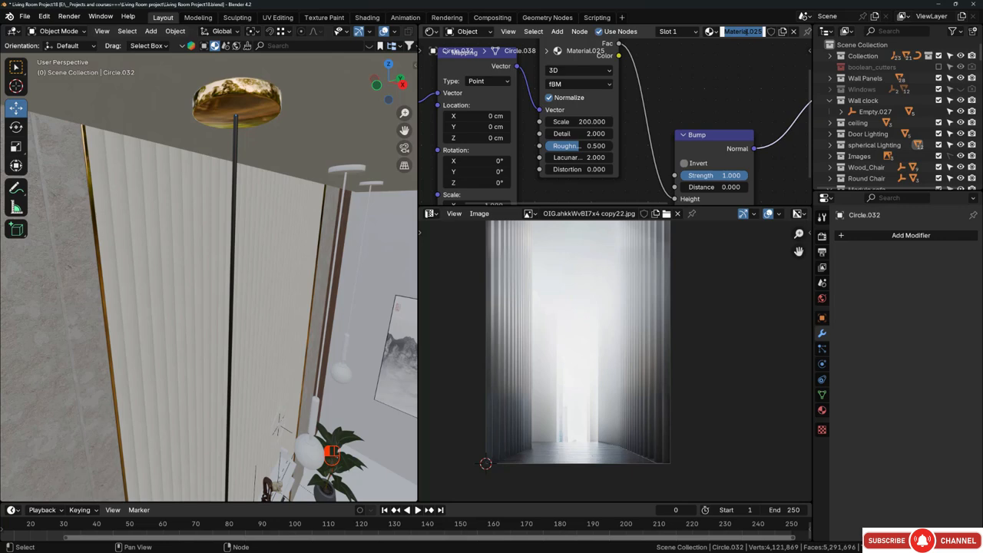
pyautogui.write('W')
pyautogui.write('hit')
pyautogui.press('BackSpace')
pyautogui.press('BackSpace')
pyautogui.press('BackSpace')
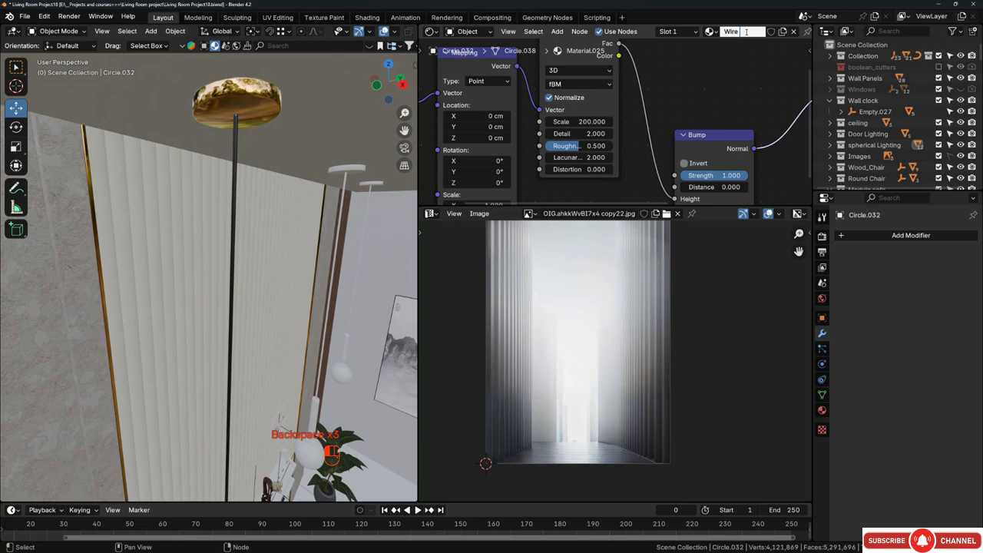
pyautogui.press('Return')
# - Link the Gold material from the nearest lamp's ceiling mount to the ceiling mounts of the other two pendant lamps
pyautogui.scroll(-8, 571, 113)
pyautogui.moveTo(376, 192); pyautogui.dragTo(343, 176, button='middle')
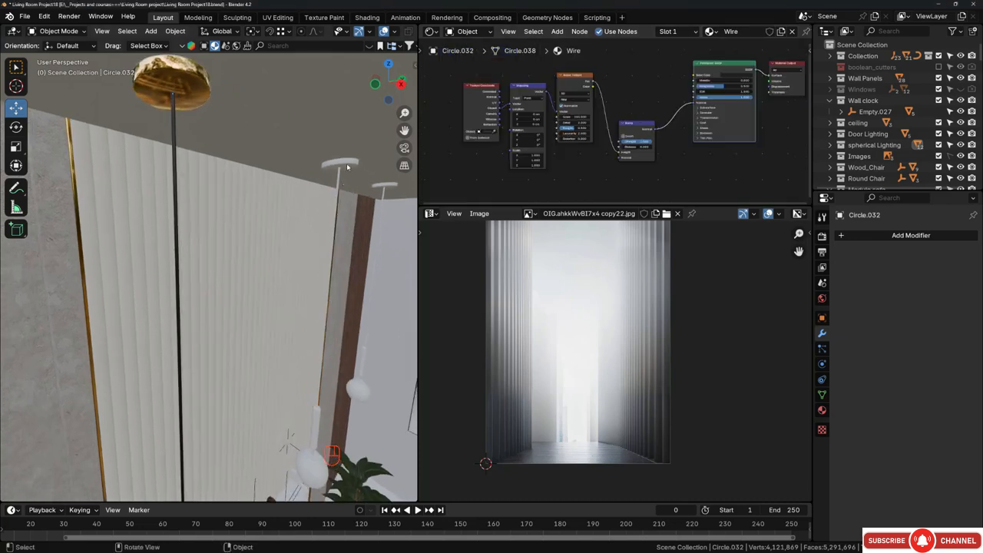
pyautogui.click(348, 167)
pyautogui.keyDown('shift'); pyautogui.click(189, 103); pyautogui.keyUp('shift')
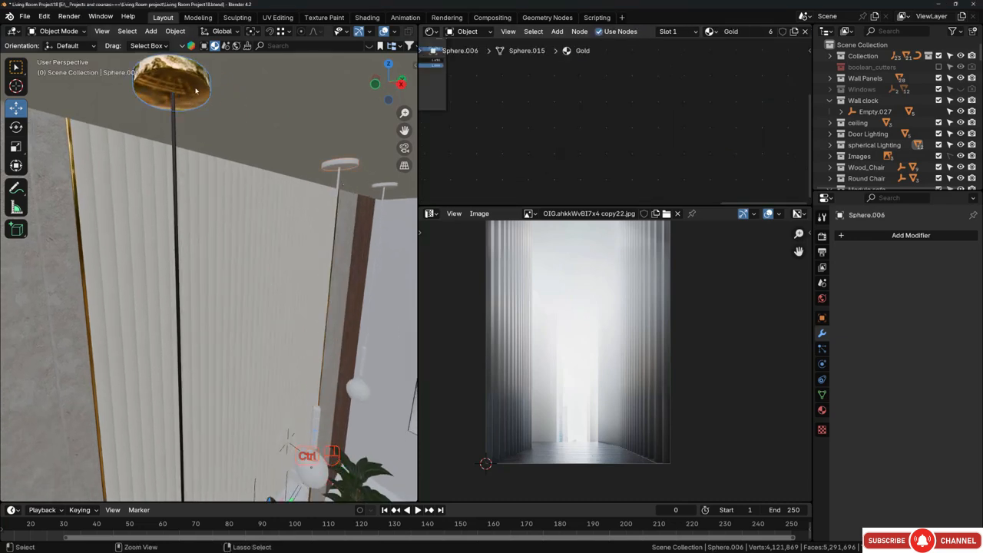
pyautogui.hotkey('ctrl', 'l')
pyautogui.click(196, 91)
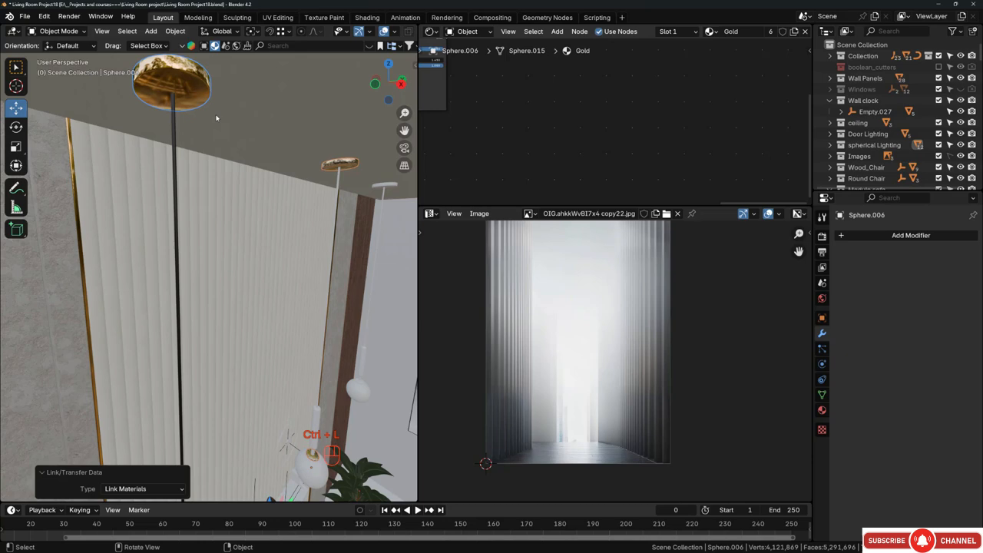
pyautogui.click(391, 190)
pyautogui.keyDown('shift'); pyautogui.click(195, 105); pyautogui.keyUp('shift')
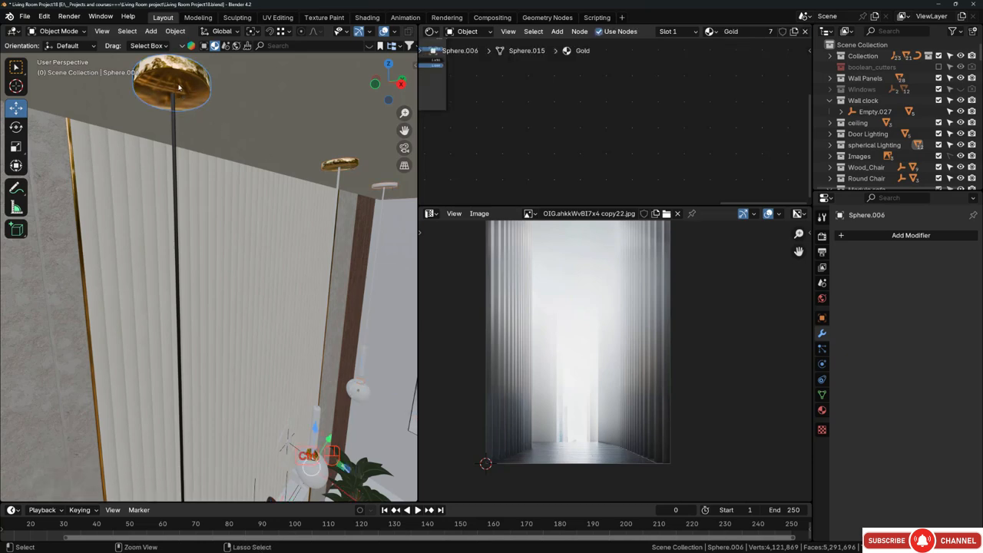
pyautogui.hotkey('ctrl', 'l')
pyautogui.click(179, 86)
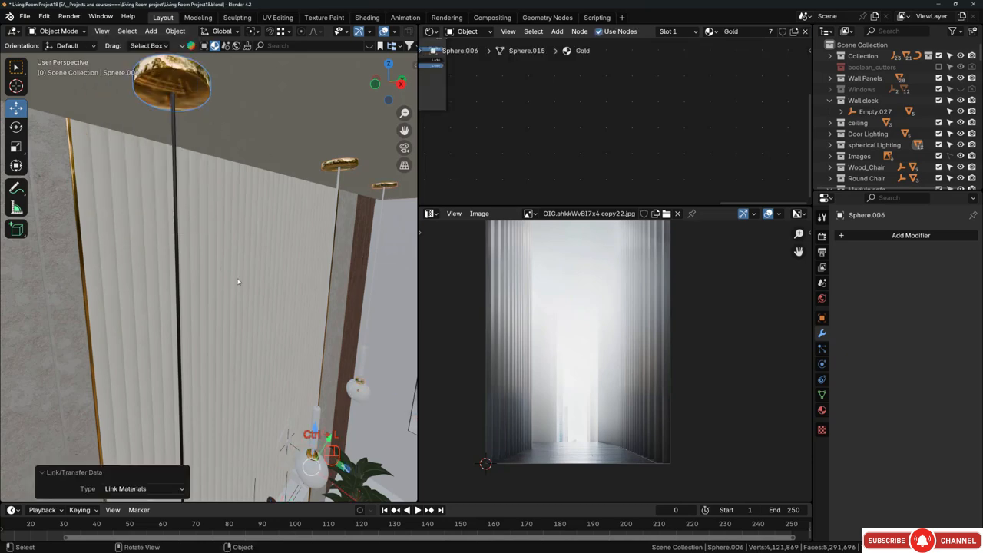
# - Link the Wire material from the nearest lamp's cable to the cables of the other two pendant lamps
pyautogui.click(334, 230)
pyautogui.keyDown('shift'); pyautogui.click(177, 205); pyautogui.keyUp('shift')
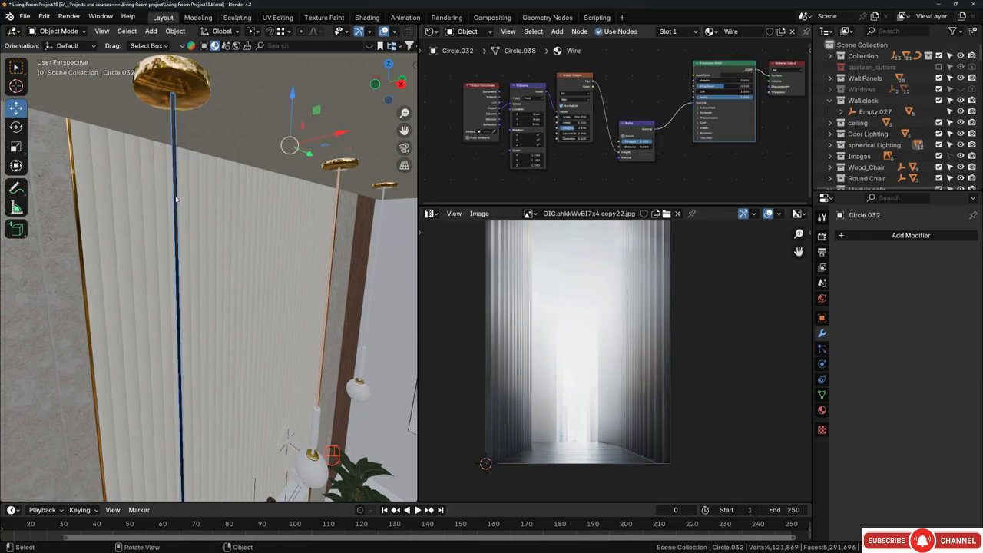
pyautogui.hotkey('ctrl', 'l')
pyautogui.click(177, 198)
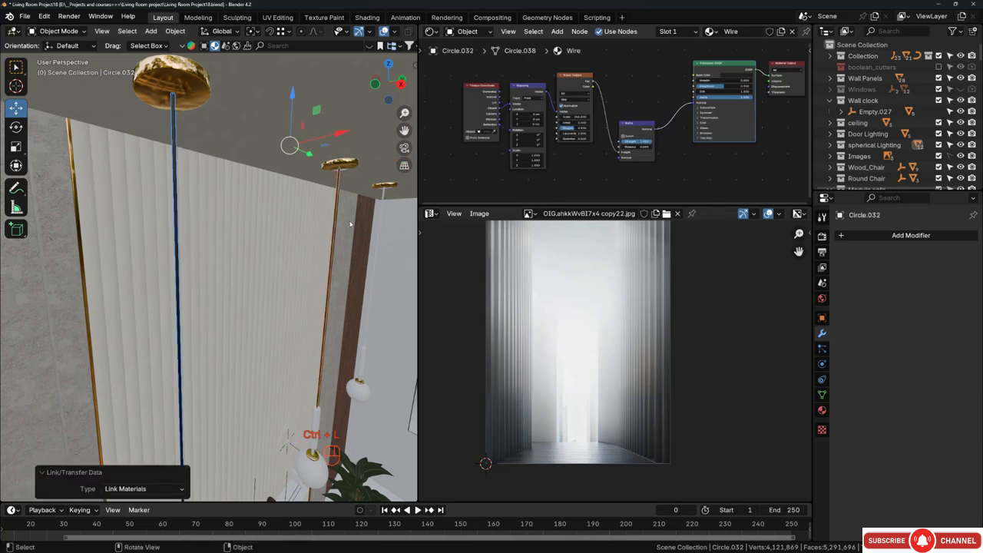
pyautogui.click(380, 216)
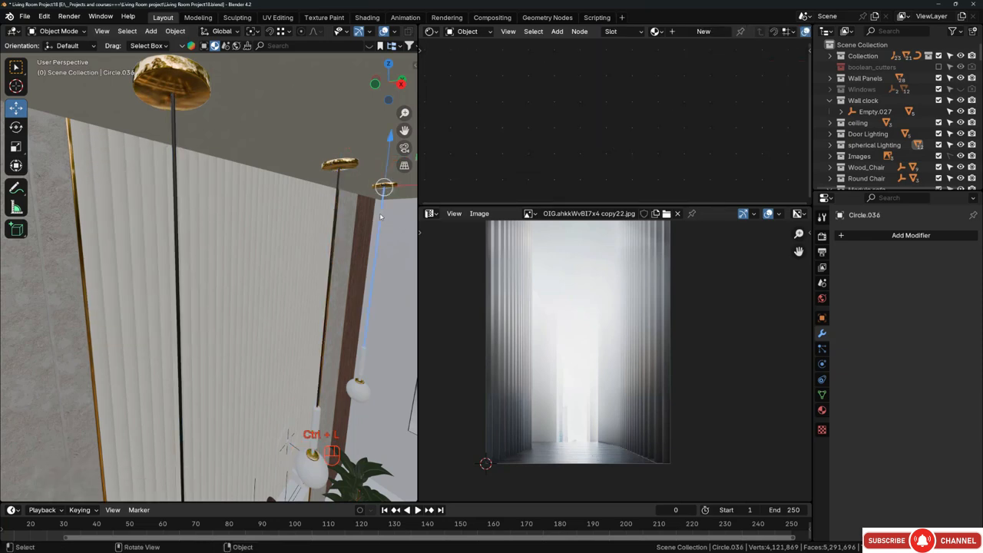
pyautogui.keyDown('shift'); pyautogui.click(176, 166); pyautogui.keyUp('shift')
pyautogui.hotkey('ctrl', 'l')
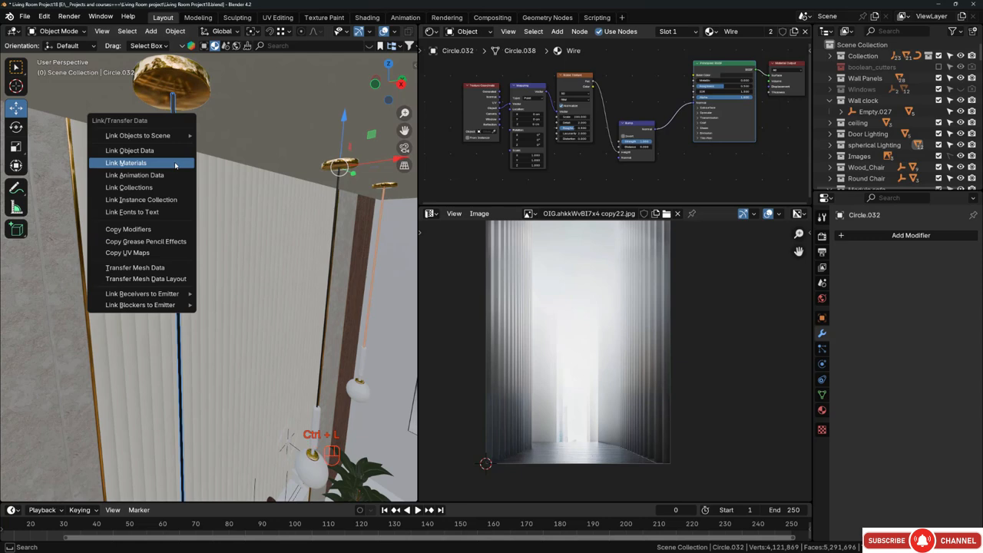
pyautogui.click(175, 163)
# - Link the Gold material from the nearest lamp's cylindrical stem to the stems of the other two pendant lamps
pyautogui.moveTo(275, 349); pyautogui.dragTo(296, 328, button='middle')
pyautogui.click(319, 372)
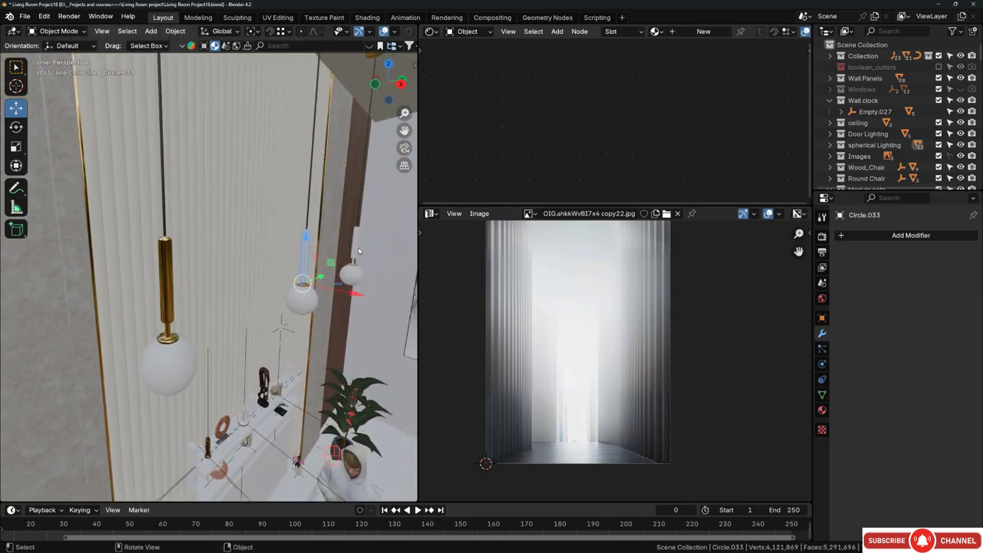
pyautogui.click(355, 243)
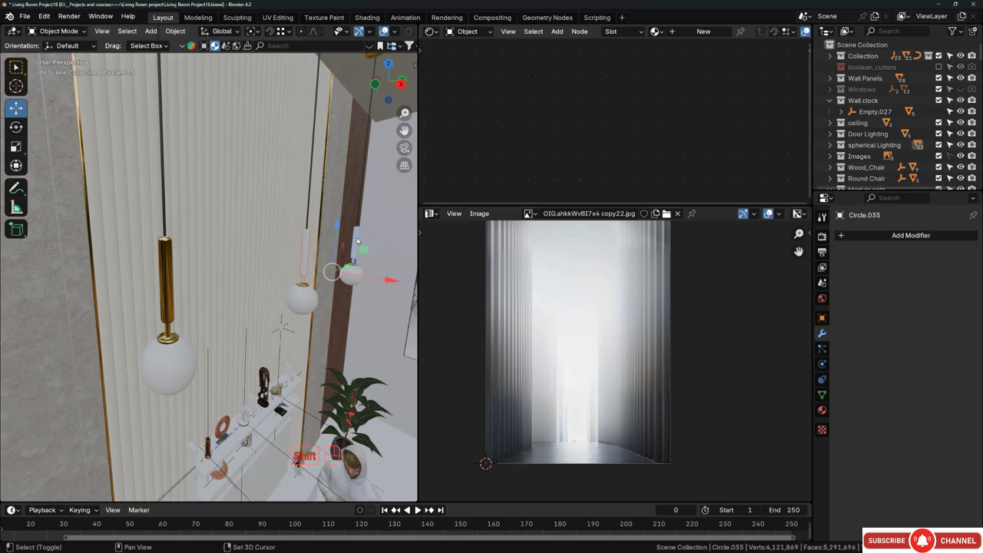
pyautogui.keyDown('shift'); pyautogui.click(168, 263); pyautogui.keyUp('shift')
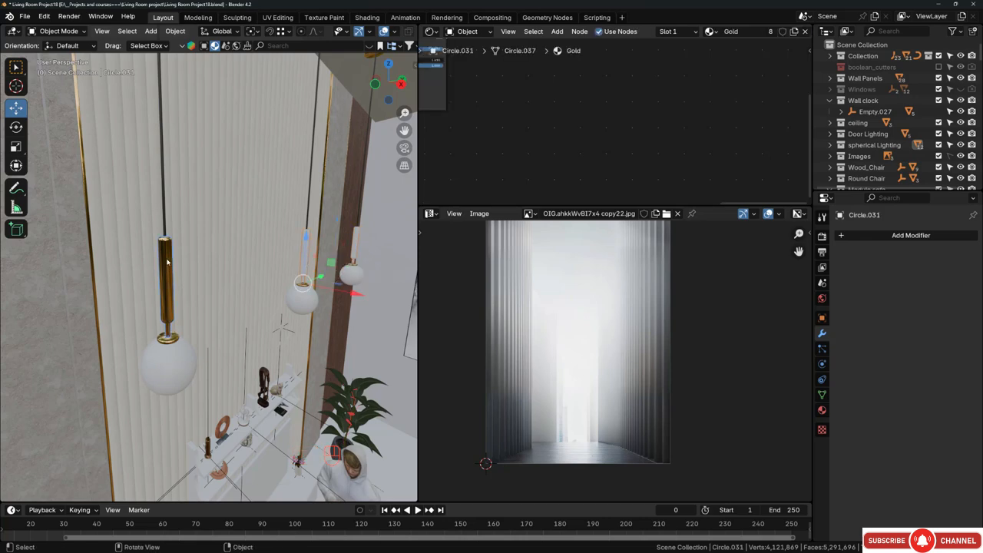
pyautogui.hotkey('ctrl', 'l')
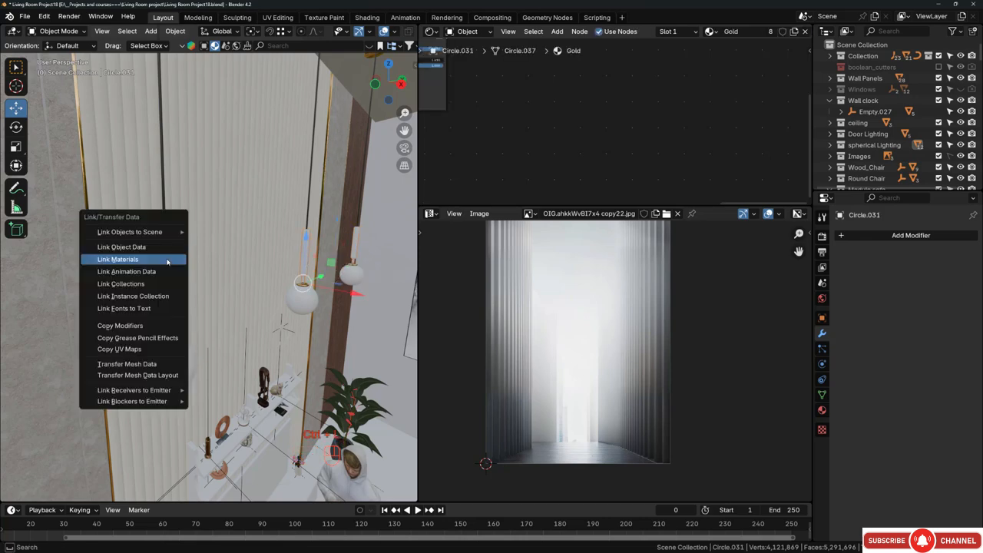
pyautogui.click(135, 265)
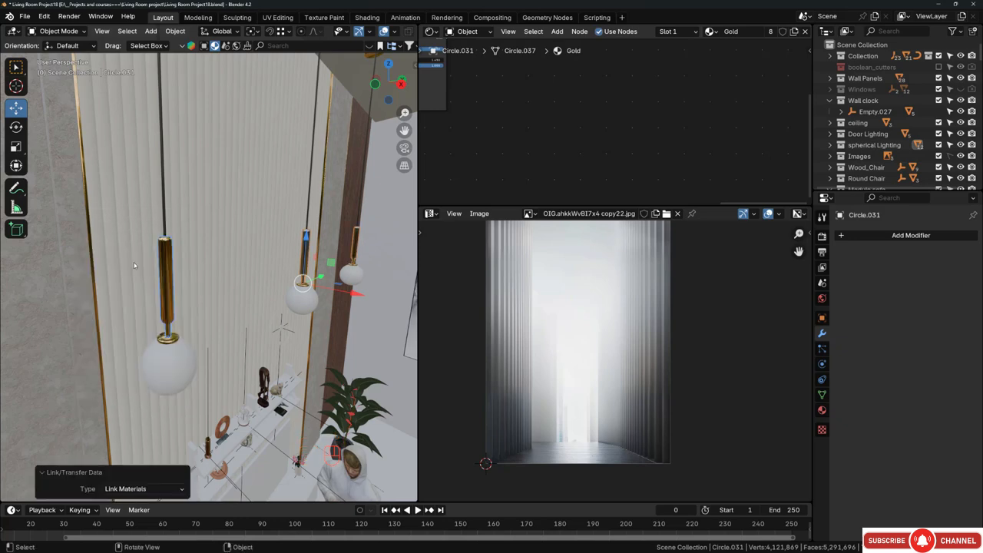
# - Widen the 3D viewport over the node and image editors, framing all three pendant lamps
pyautogui.moveTo(330, 308); pyautogui.dragTo(228, 240, button='middle')
pyautogui.scroll(2, 144, 327)
pyautogui.scroll(-2, 203, 235)
pyautogui.scroll(3, 211, 254)
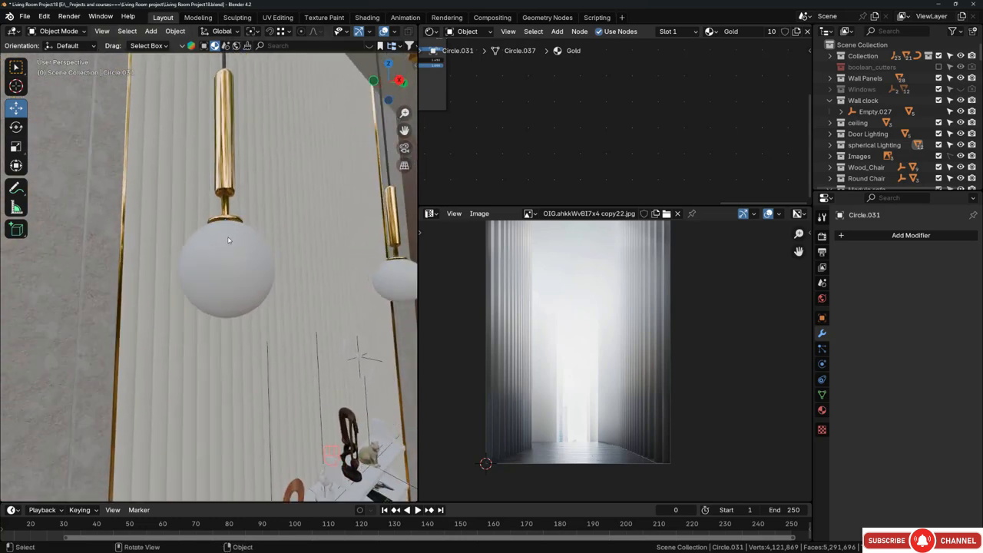
pyautogui.moveTo(417, 259); pyautogui.dragTo(744, 269)
pyautogui.scroll(-3, 415, 254)
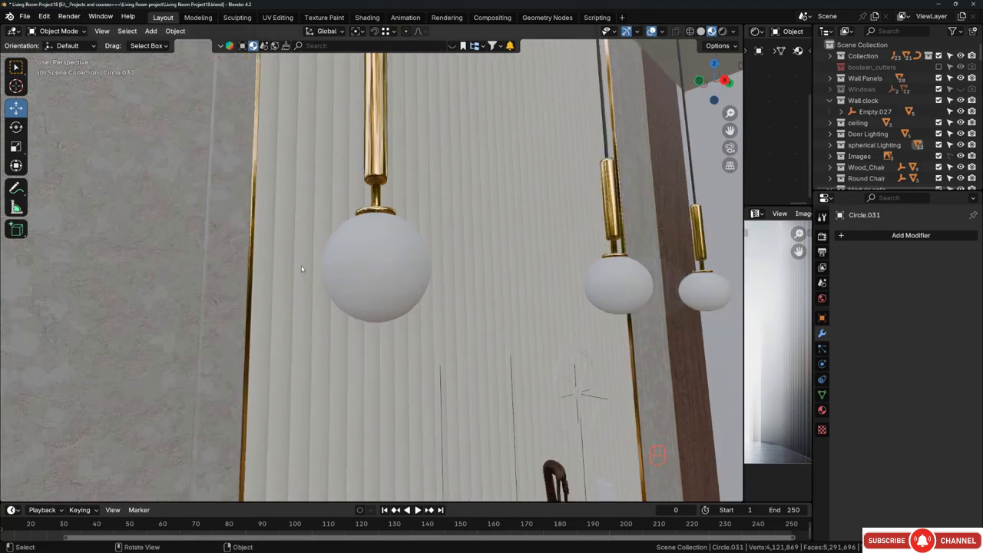
pyautogui.keyDown('shift'); pyautogui.moveTo(418, 246); pyautogui.dragTo(338, 257, button='middle'); pyautogui.keyUp('shift')
pyautogui.moveTo(338, 257); pyautogui.dragTo(350, 275, button='middle')
# - Select the nearest lamp's globe and search the BlenderKit material library for "glass", resetting the active category to all materials
pyautogui.click(325, 331)
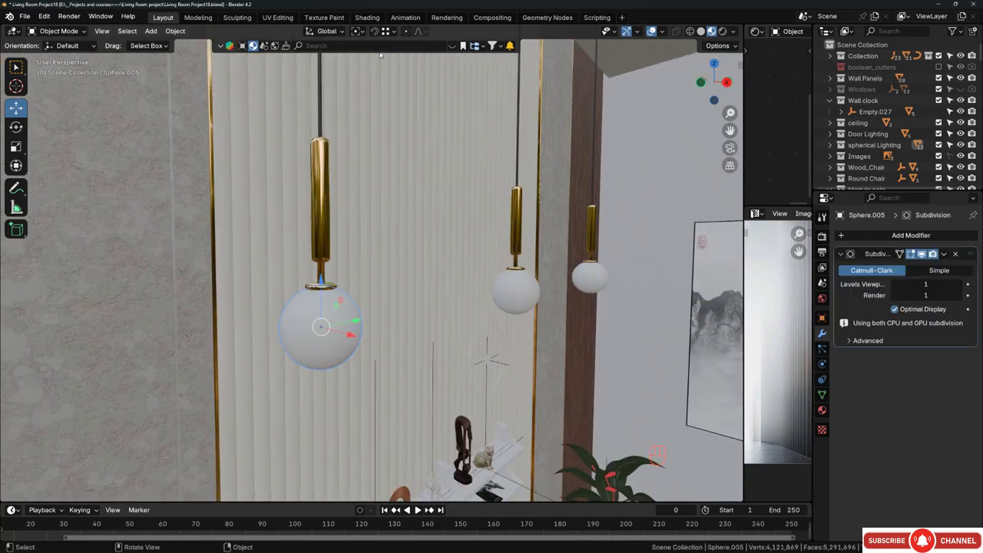
pyautogui.click(453, 46)
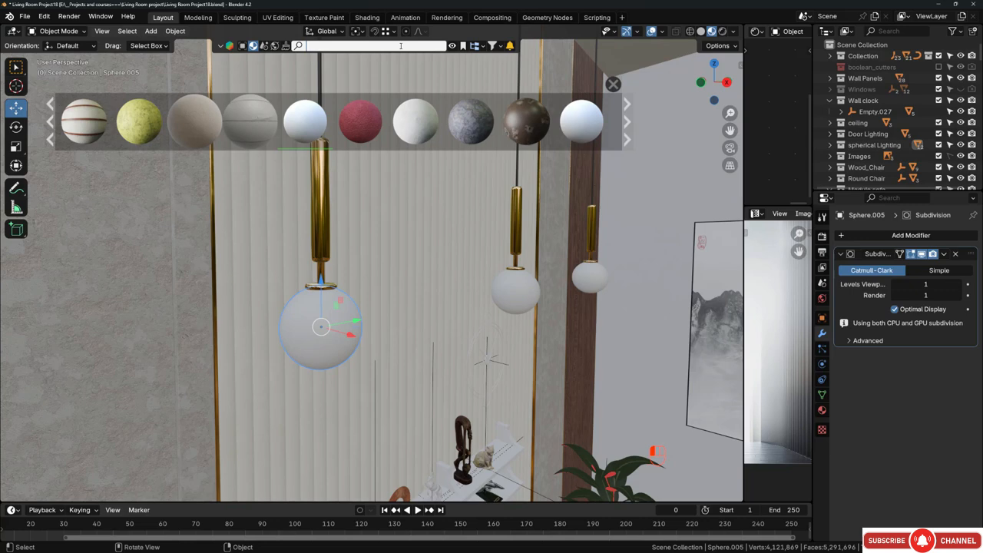
pyautogui.write('dlass')
pyautogui.press('Return')
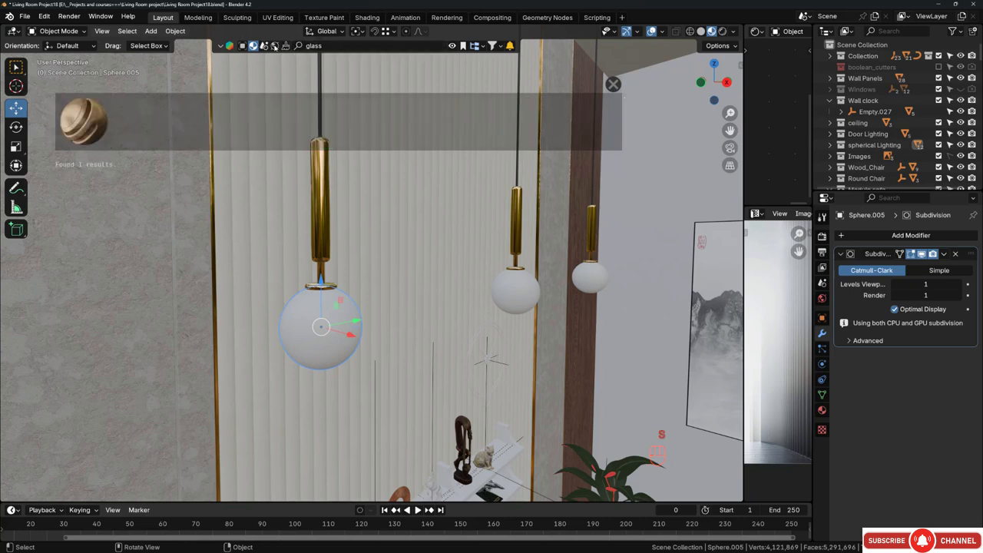
pyautogui.click(376, 46)
pyautogui.press('Return')
pyautogui.click(480, 47)
pyautogui.click(479, 67)
pyautogui.click(346, 47)
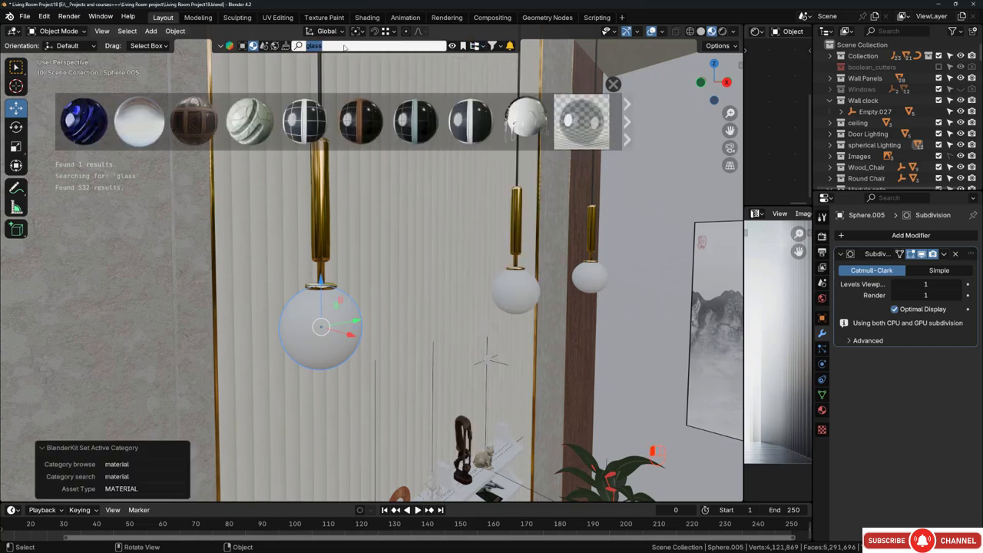
pyautogui.press('Return')
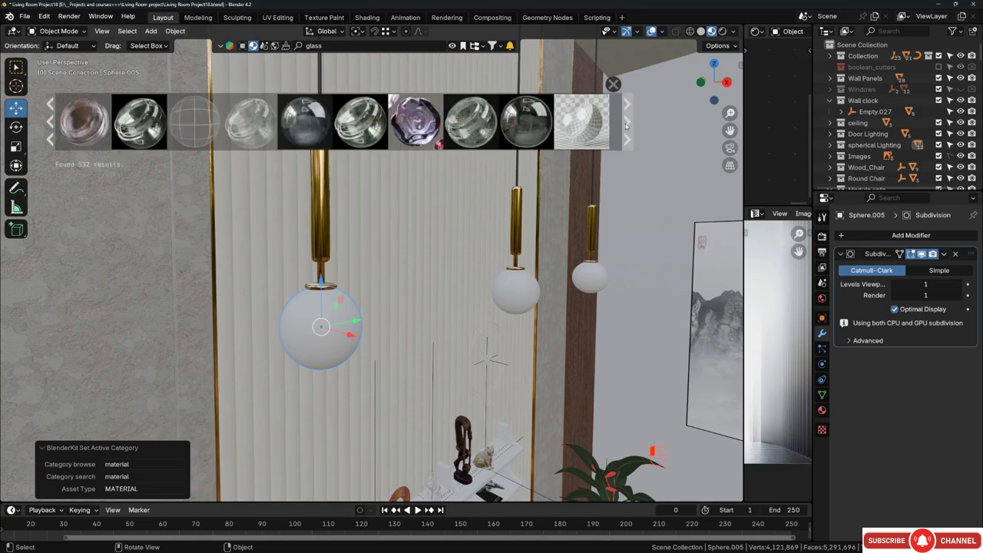
# - Browse the glass material thumbnails for one that suits the lamp globe, previewing Dusty glass
pyautogui.click(626, 124)
pyautogui.click(626, 123)
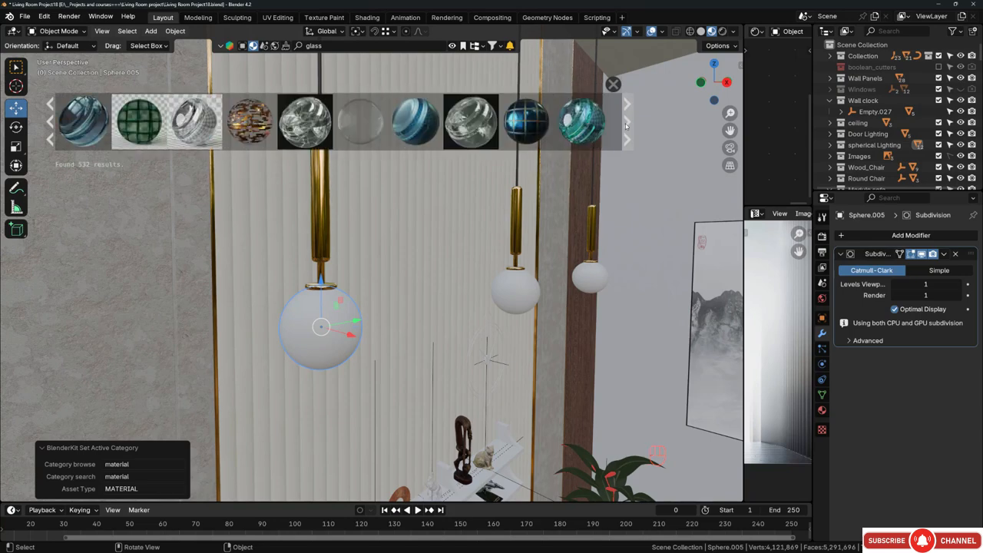
pyautogui.click(626, 123)
pyautogui.moveTo(585, 123)
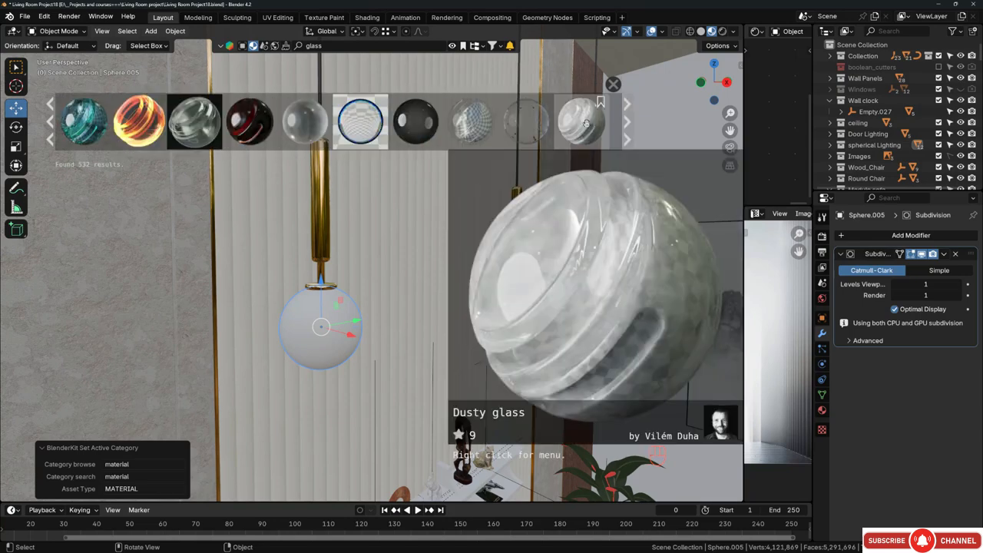
pyautogui.click(628, 117)
pyautogui.click(627, 117)
# - Search the material library for "white glass" and browse the thumbnails, previewing Window Glass
pyautogui.click(342, 45)
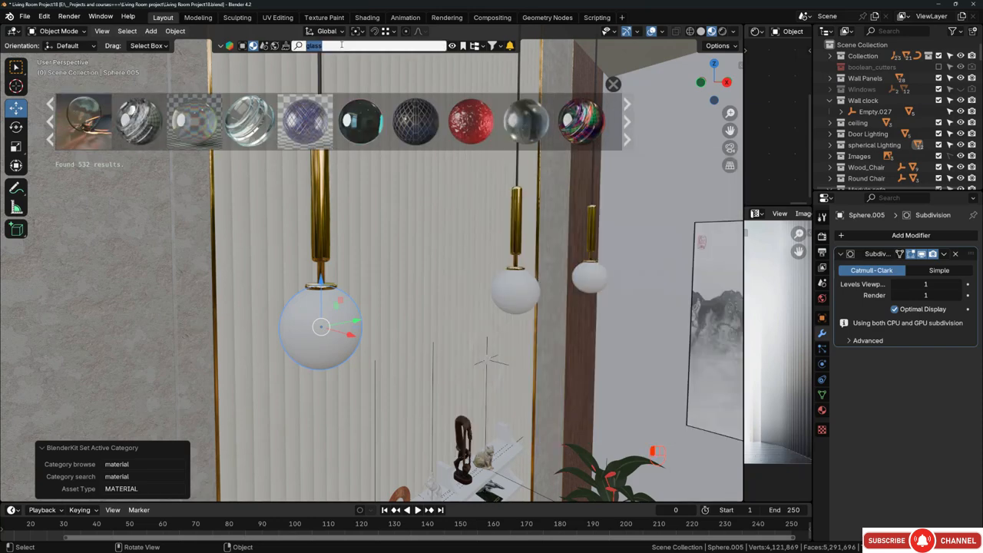
pyautogui.write('white glass')
pyautogui.press('Return')
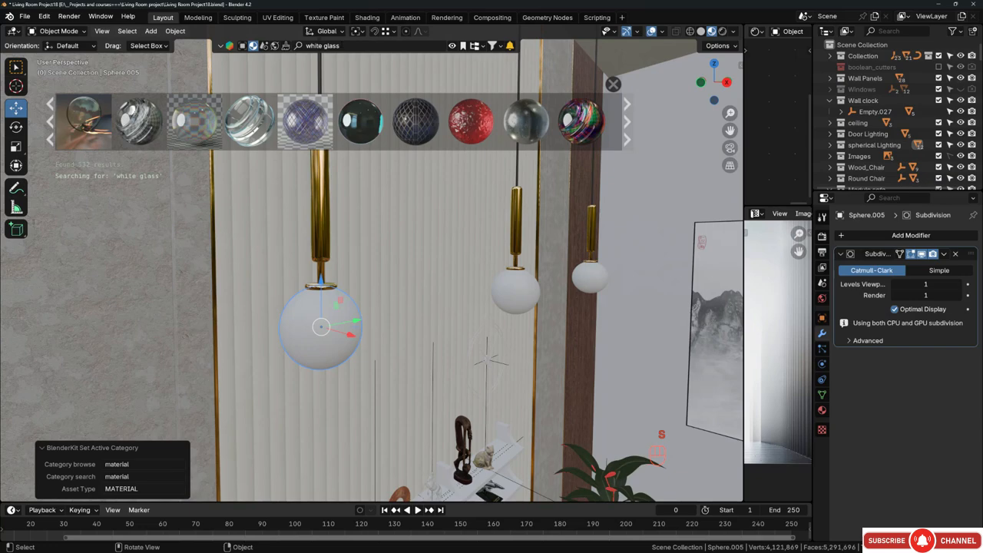
pyautogui.moveTo(258, 123)
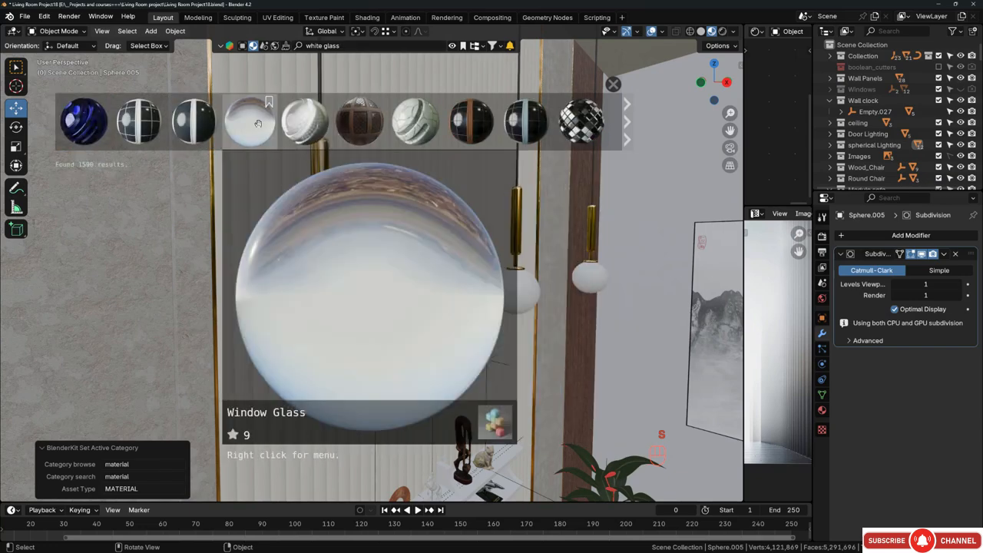
pyautogui.click(628, 122)
pyautogui.moveTo(308, 127)
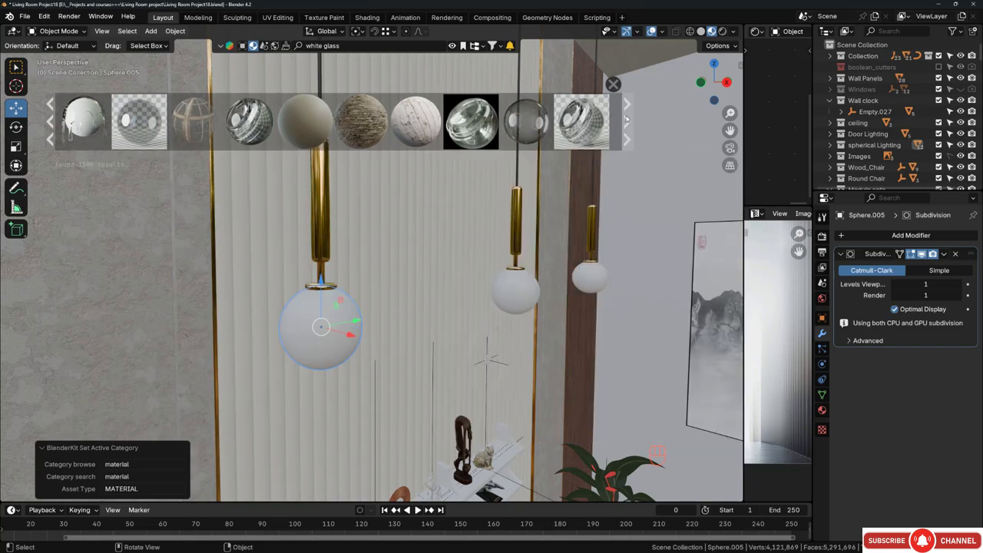
# - Browse further through the white glass results for a lamp globe material, previewing White leather and Curtain white Tile
pyautogui.click(626, 119)
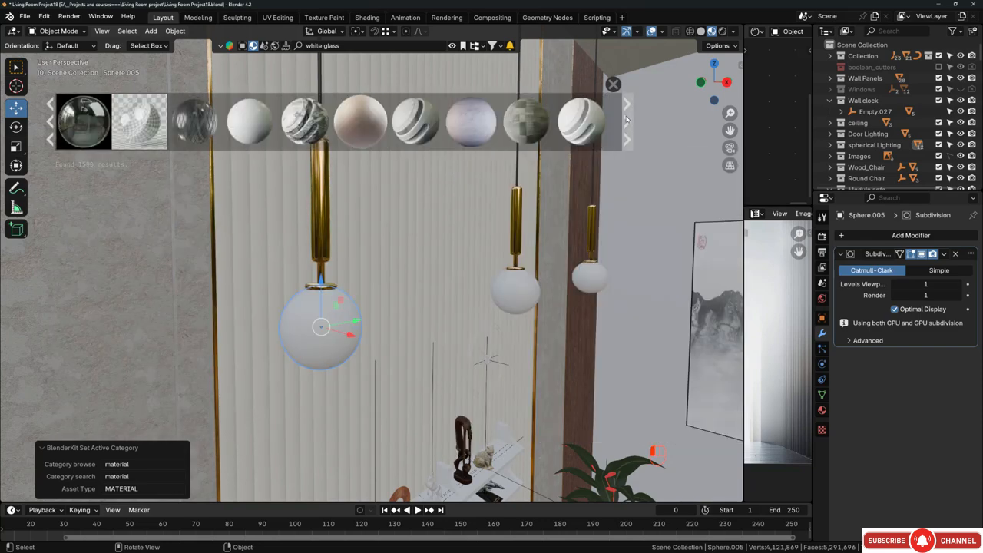
pyautogui.moveTo(351, 121)
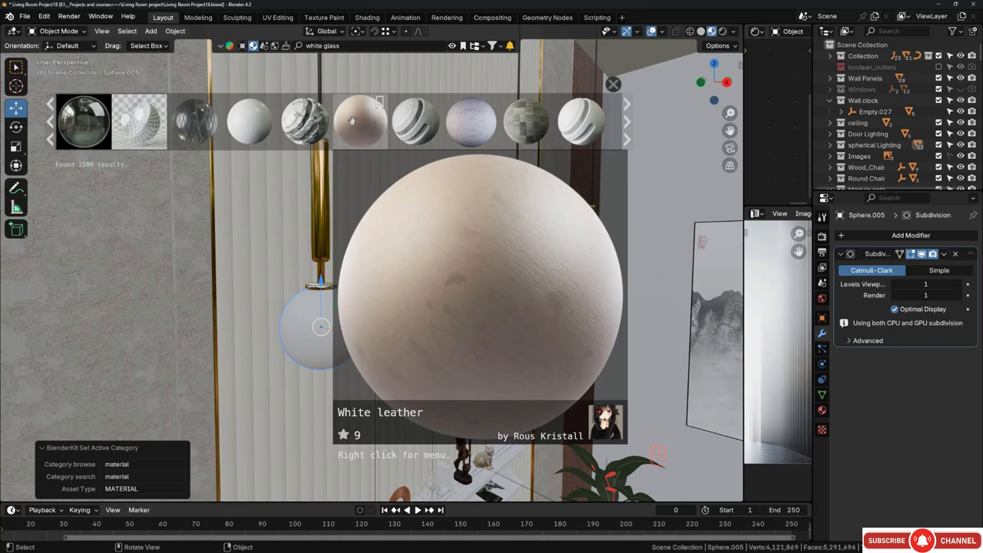
pyautogui.moveTo(574, 117)
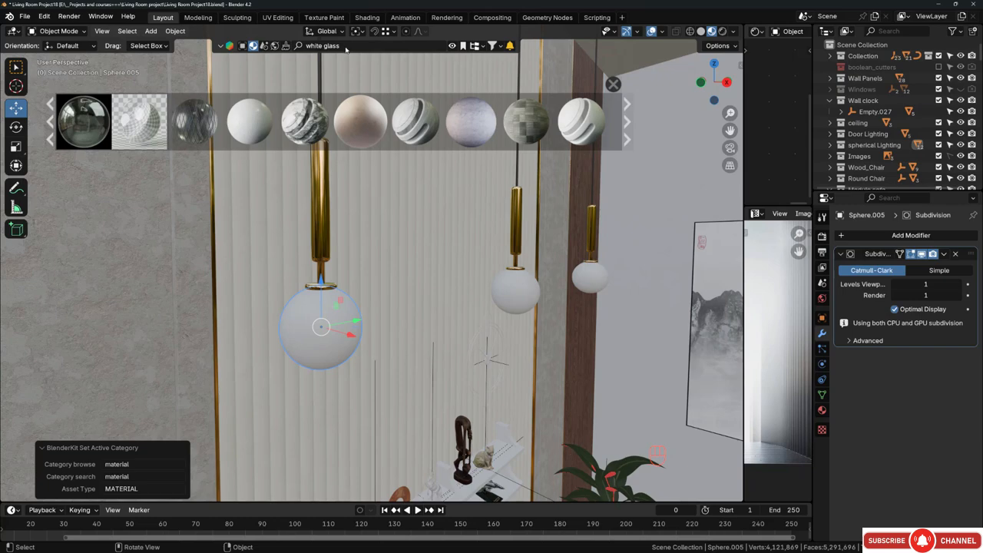
pyautogui.click(629, 121)
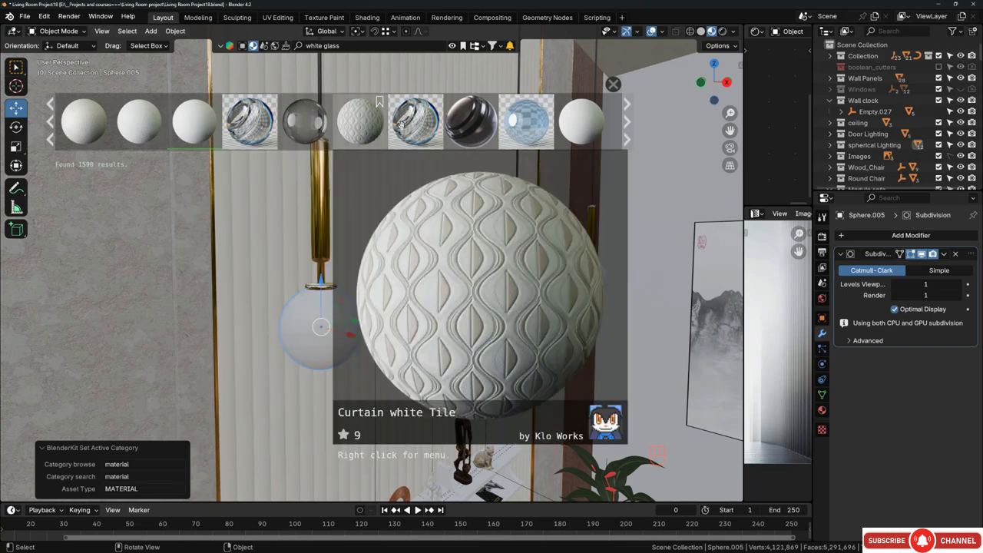
pyautogui.click(627, 122)
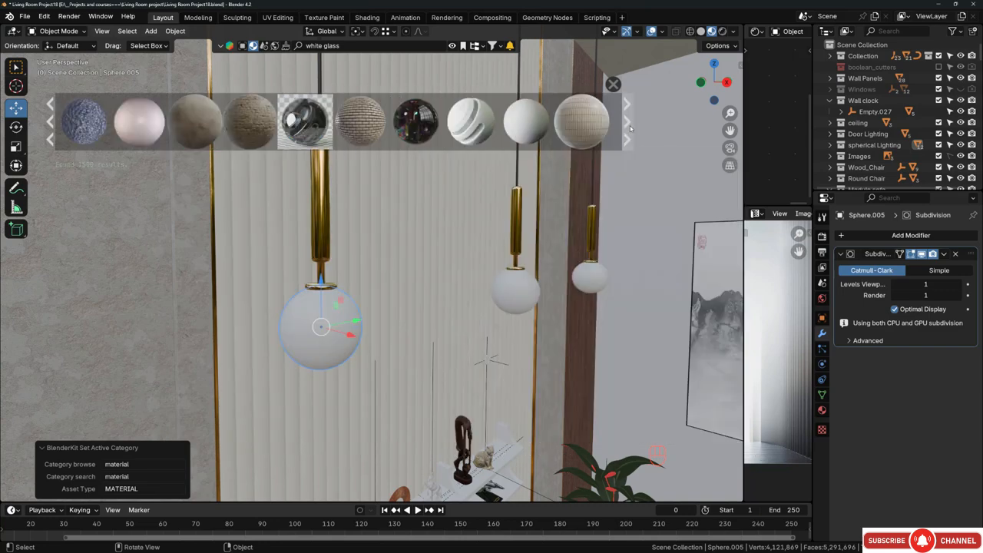
# - Restrict the material search to the glass category and browse its thumbnails, previewing EEVEE Glass Shader and Procedural Frosted Glass
pyautogui.click(477, 45)
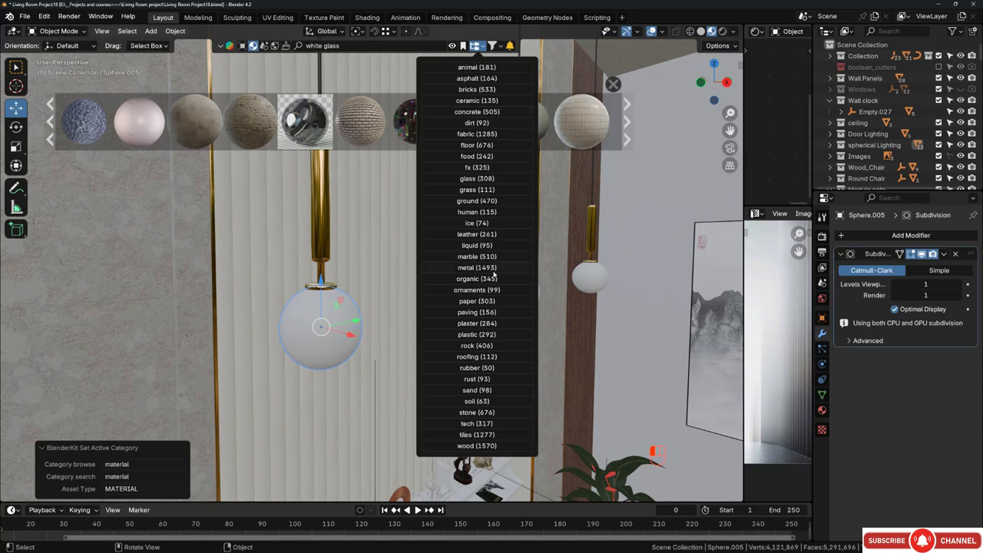
pyautogui.click(474, 179)
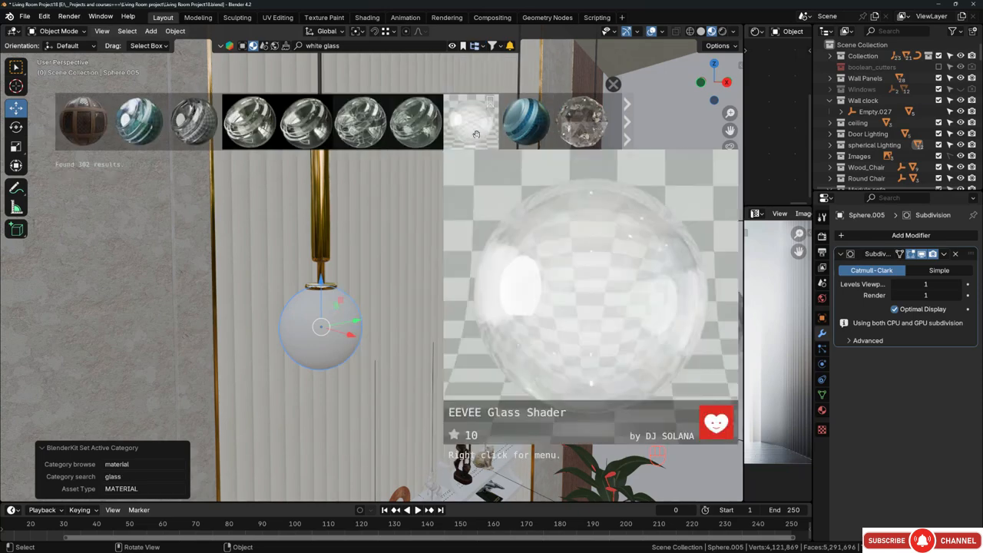
pyautogui.click(626, 127)
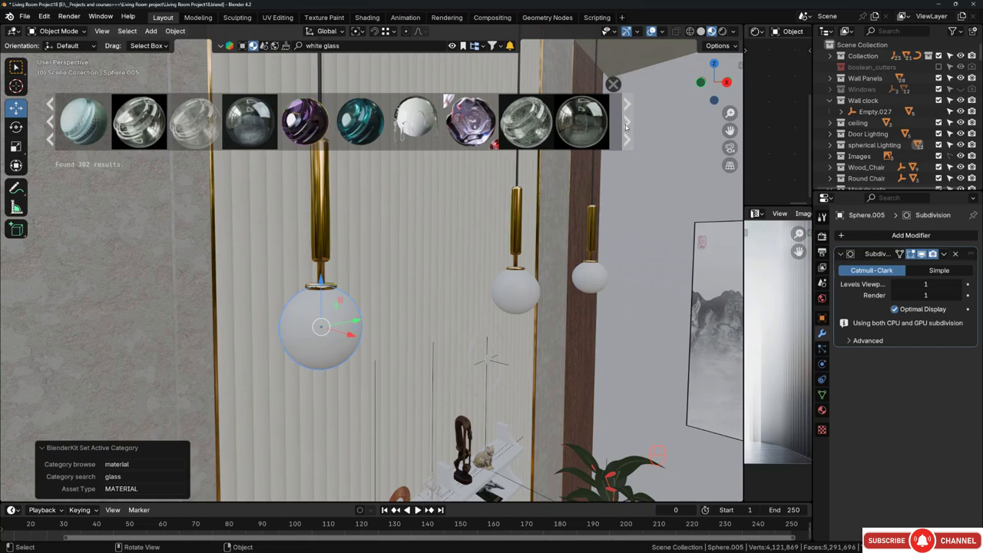
pyautogui.click(627, 125)
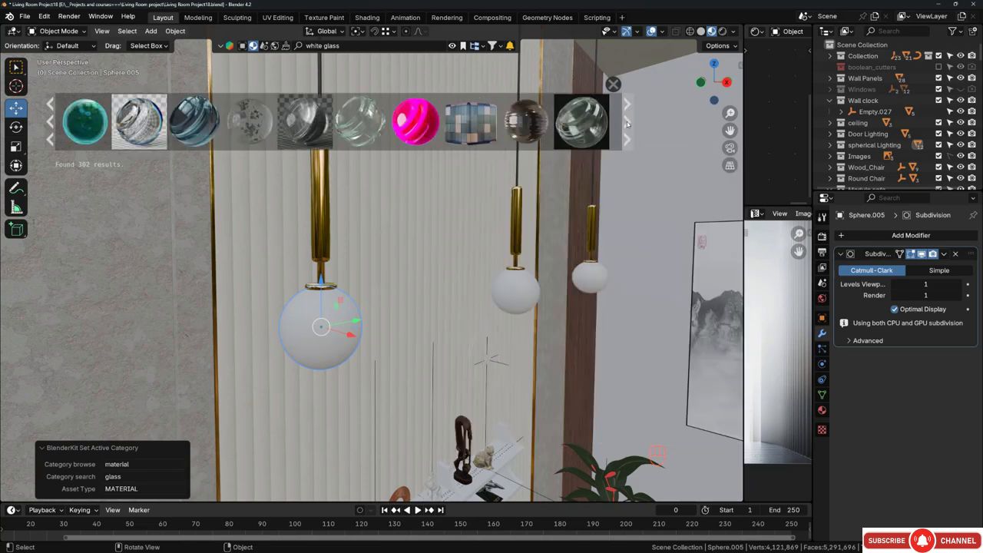
pyautogui.click(627, 125)
pyautogui.moveTo(246, 123)
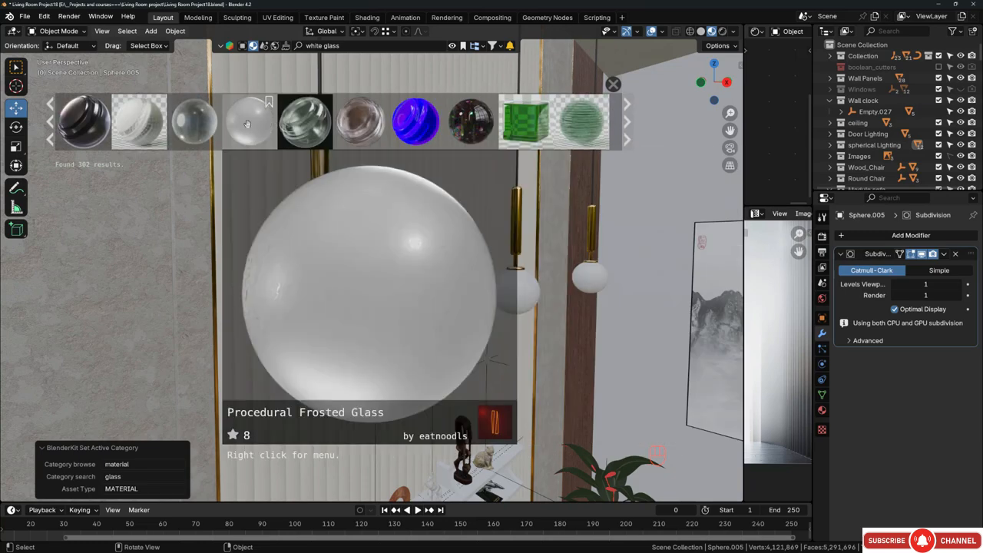
pyautogui.moveTo(140, 122)
# - Find the Bulb Emmision Light material further along in the glass category and apply it to the nearest lamp's globe
pyautogui.click(626, 123)
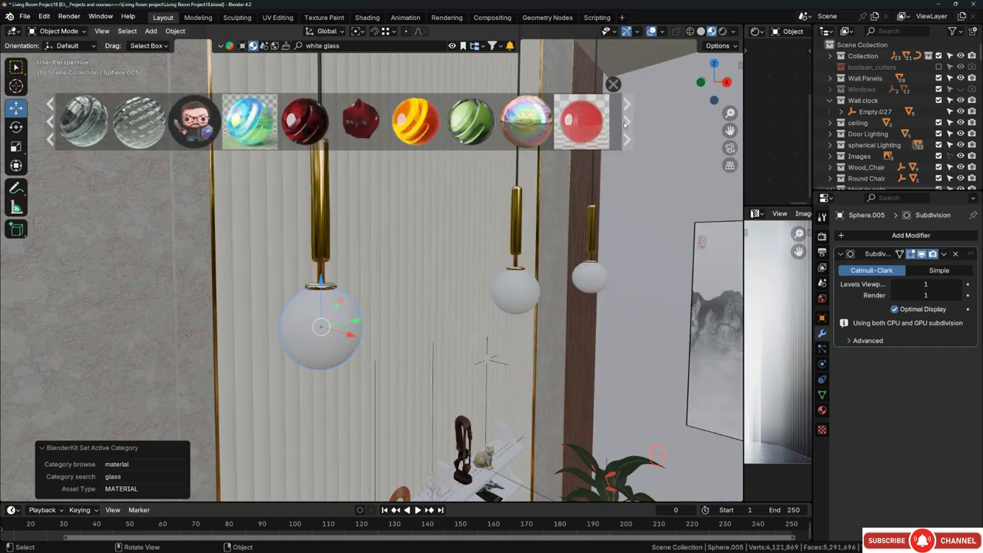
pyautogui.click(624, 123)
pyautogui.click(624, 123)
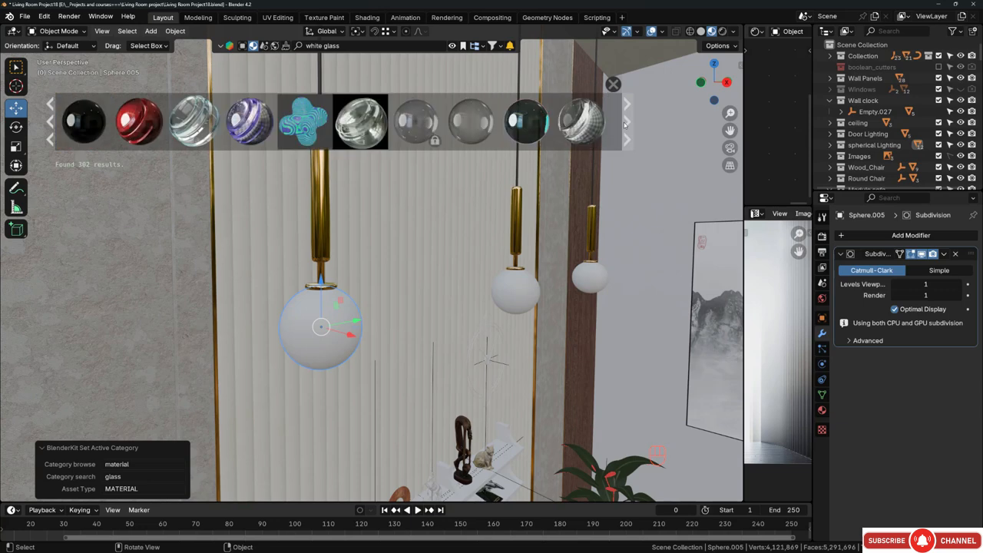
pyautogui.click(625, 123)
pyautogui.click(625, 123)
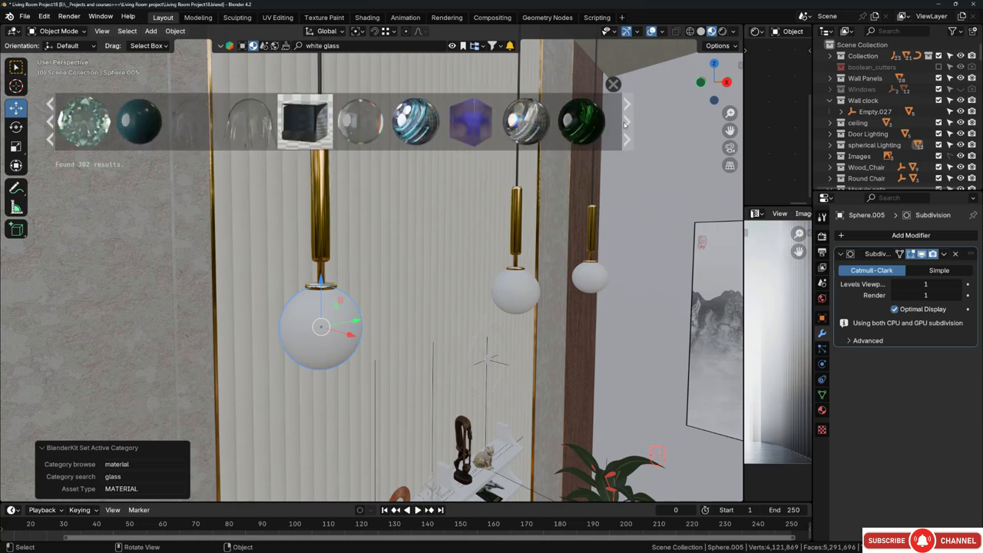
pyautogui.click(624, 124)
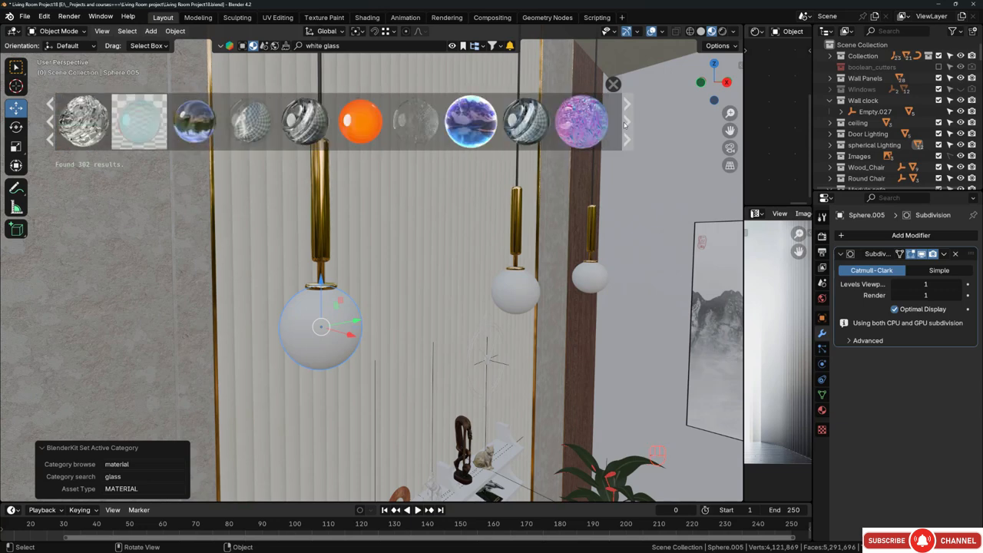
pyautogui.click(624, 124)
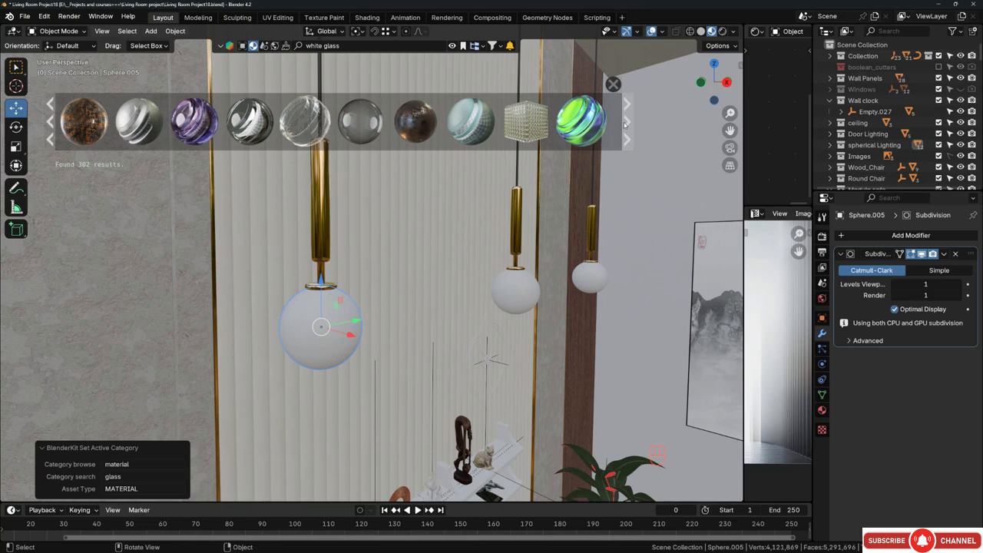
pyautogui.click(624, 123)
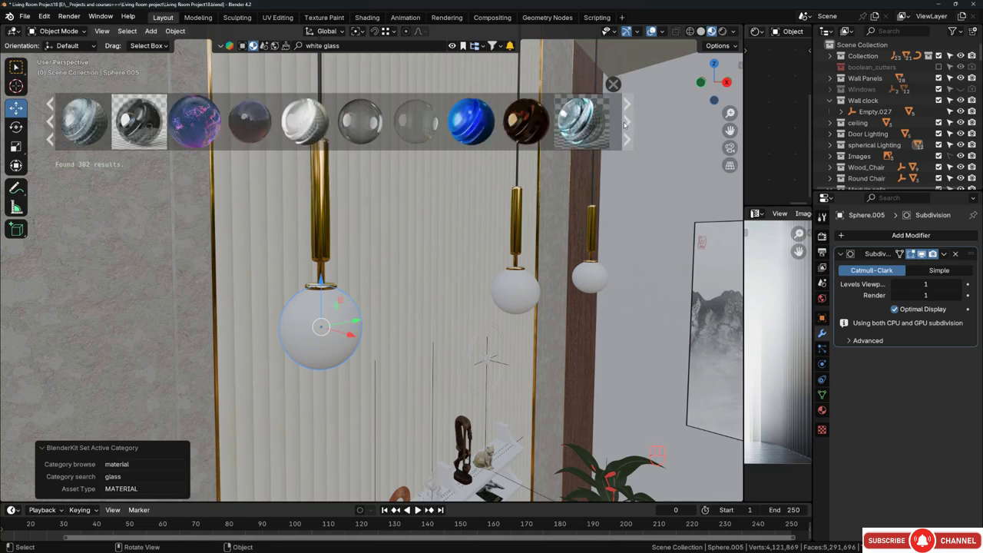
pyautogui.click(624, 124)
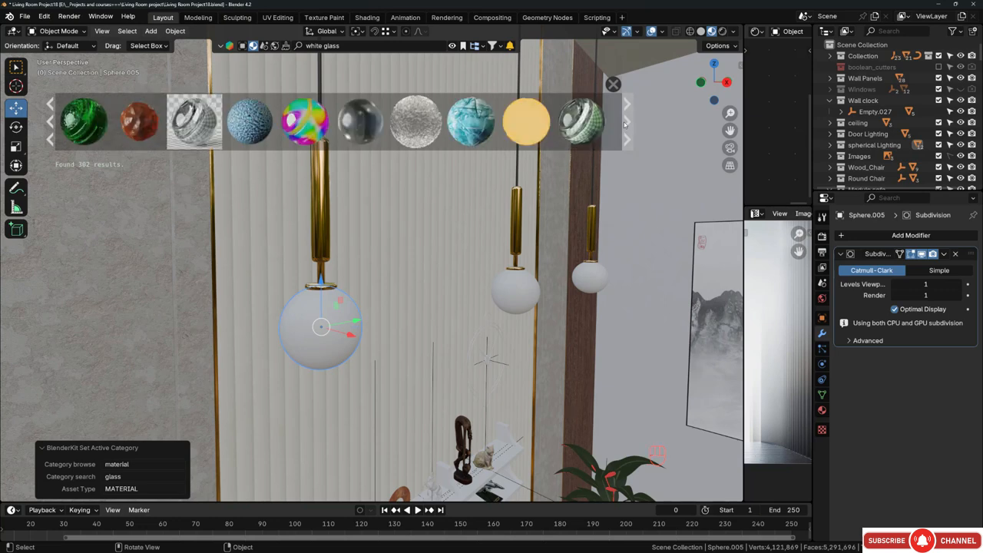
pyautogui.moveTo(504, 124)
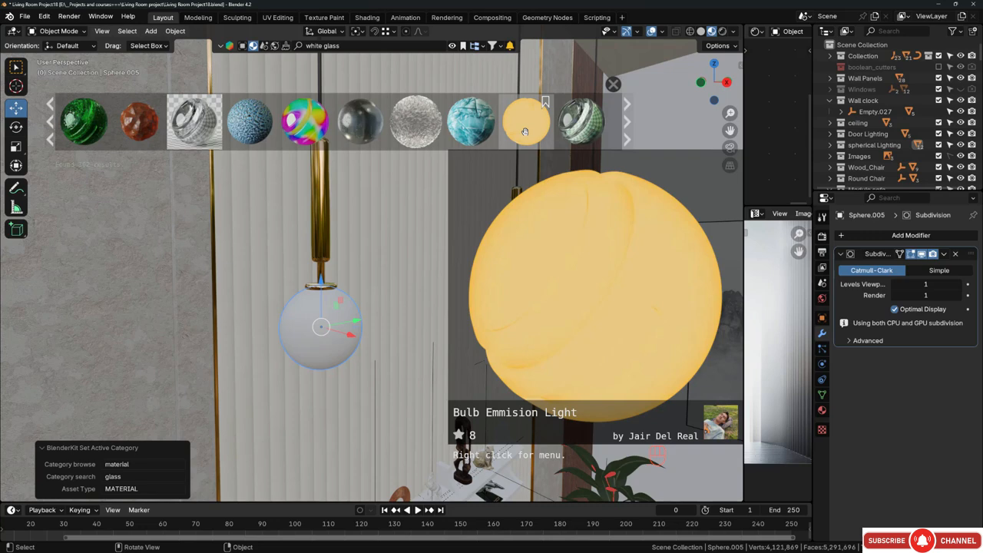
pyautogui.moveTo(525, 124); pyautogui.dragTo(318, 327)
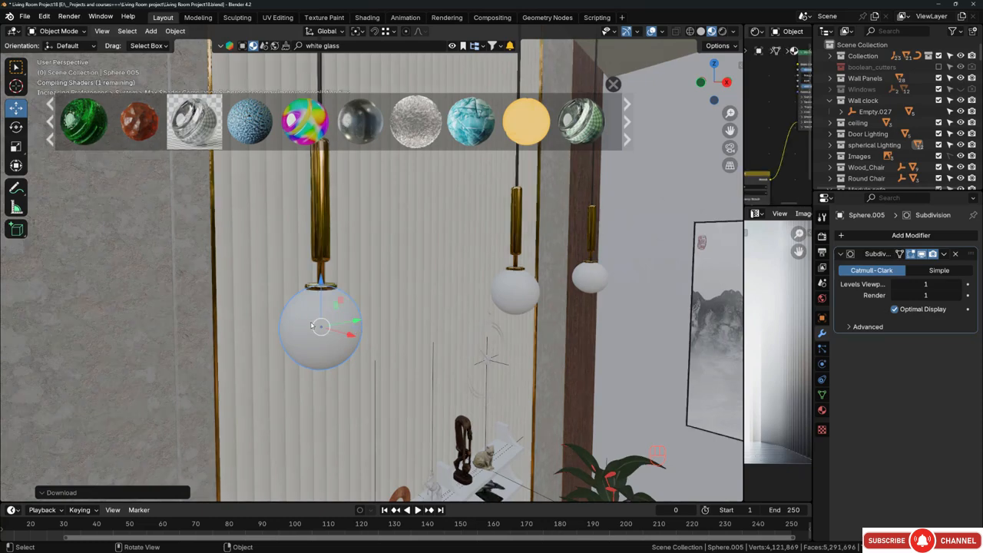
# - Link the nearest globe's material to the globes of the other two pendant lamps, then clear the selection
pyautogui.moveTo(323, 347); pyautogui.dragTo(505, 348, button='middle')
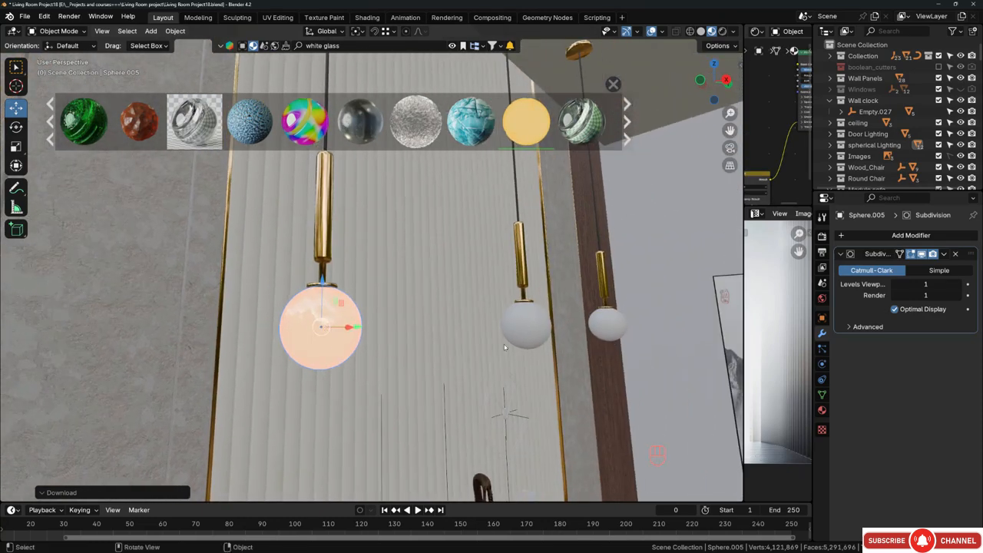
pyautogui.click(537, 319)
pyautogui.keyDown('shift'); pyautogui.click(607, 324); pyautogui.keyUp('shift')
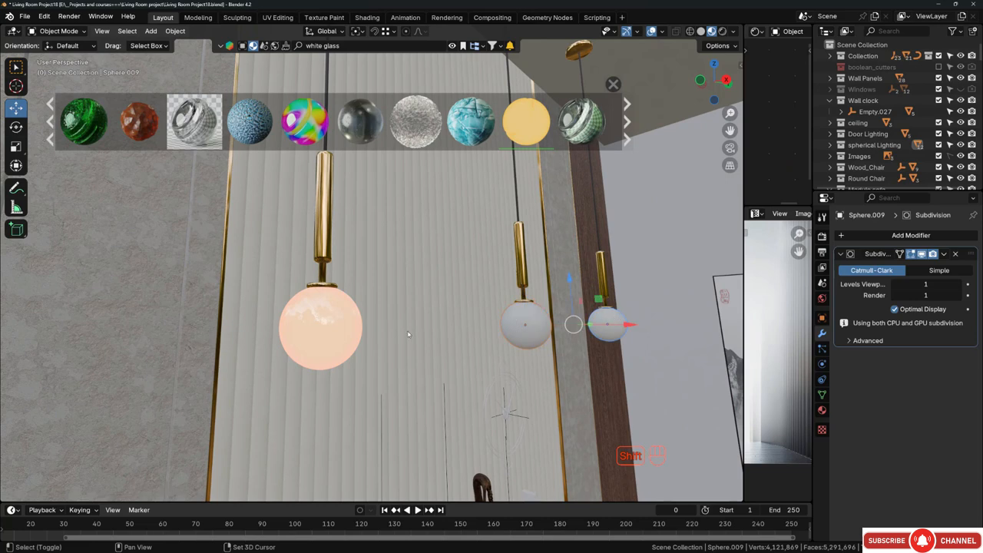
pyautogui.click(330, 322)
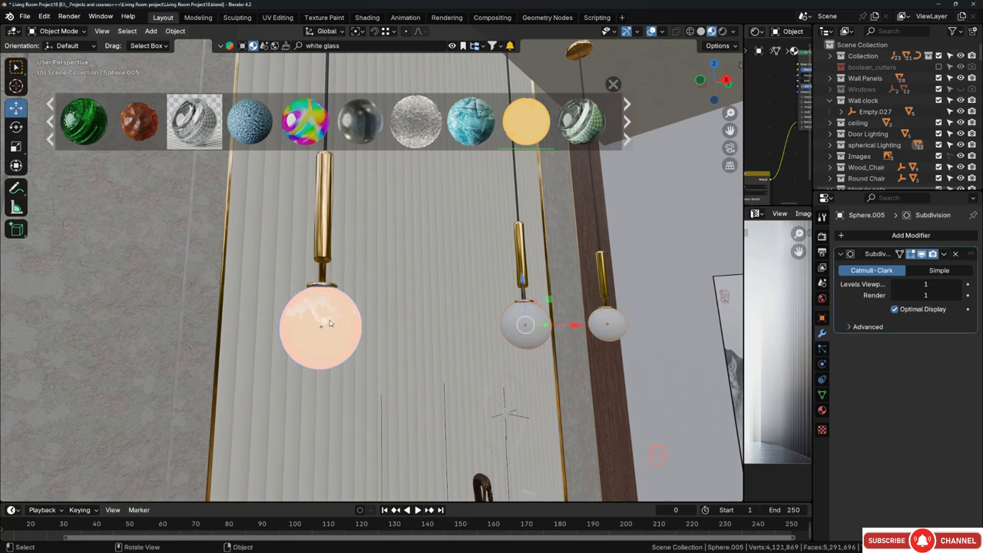
pyautogui.hotkey('ctrl', 'l')
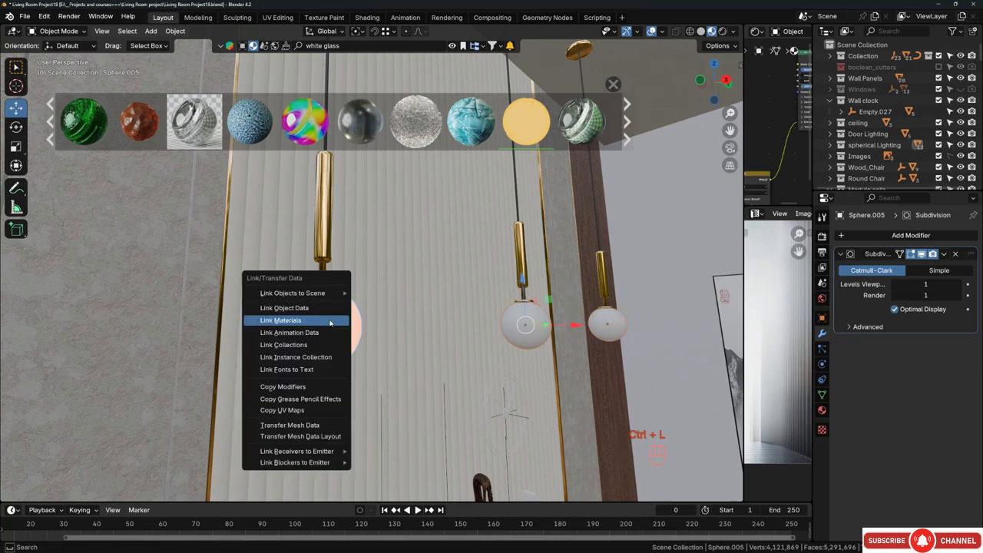
pyautogui.click(294, 321)
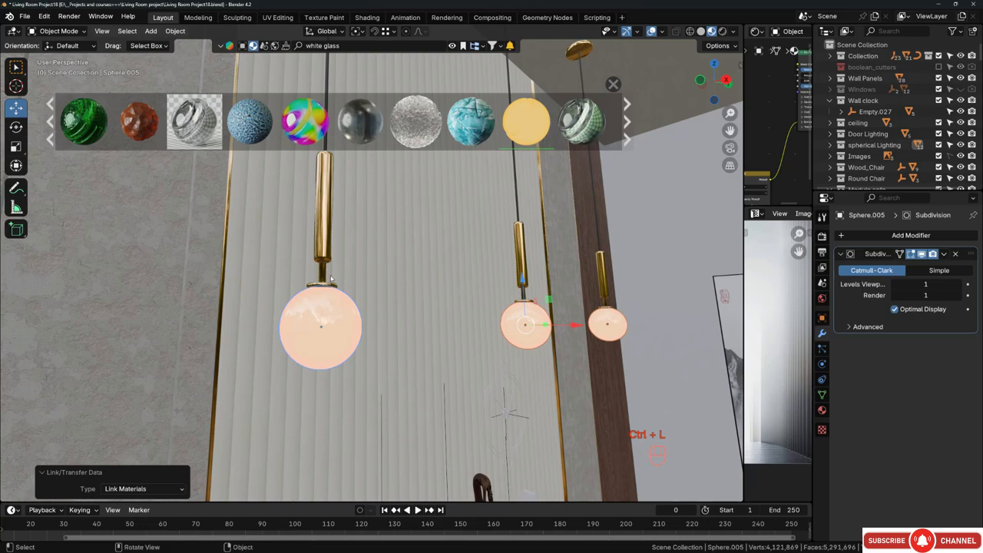
pyautogui.hotkey('alt', 'a')
# - Bring the cylindrical pendant lamps into view and search the material library for "metal" across all categories
pyautogui.moveTo(334, 269)
pyautogui.mouseDown(button='middle')
pyautogui.moveTo(369, 277)
pyautogui.moveTo(346, 230)
pyautogui.moveTo(335, 301)
pyautogui.moveTo(294, 290)
pyautogui.moveTo(353, 249)
pyautogui.moveTo(530, 278)
pyautogui.mouseUp(button='middle')
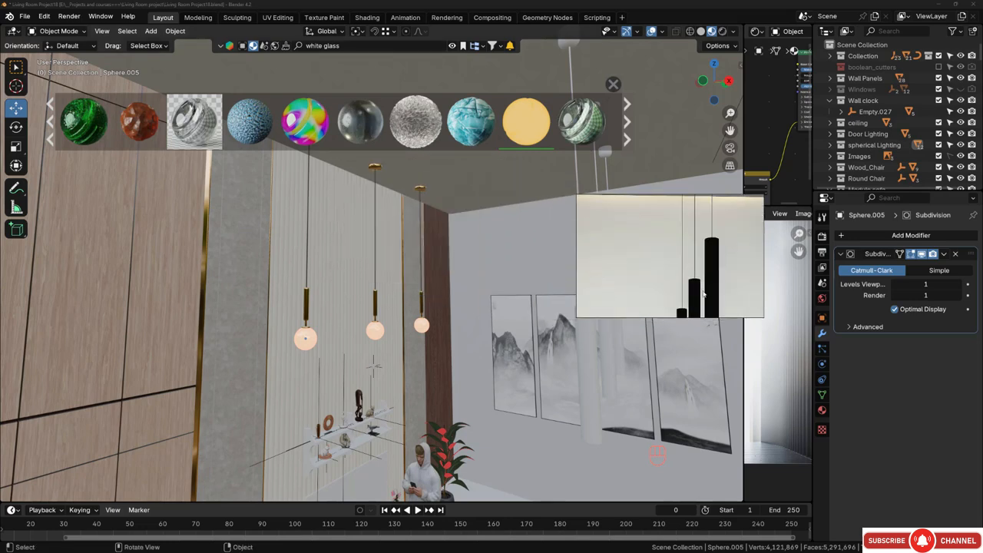
pyautogui.moveTo(343, 107)
pyautogui.click(345, 45)
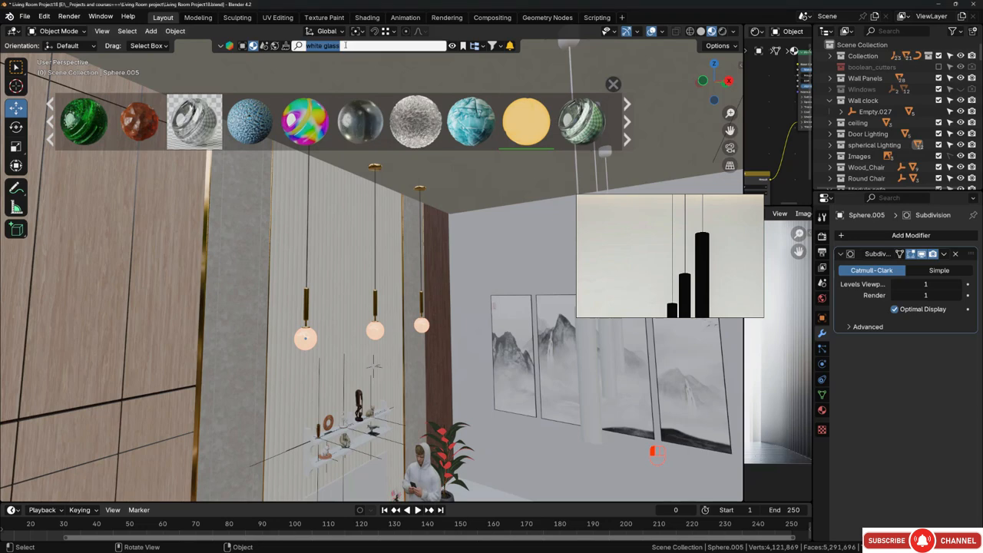
pyautogui.write('metal')
pyautogui.press('Return')
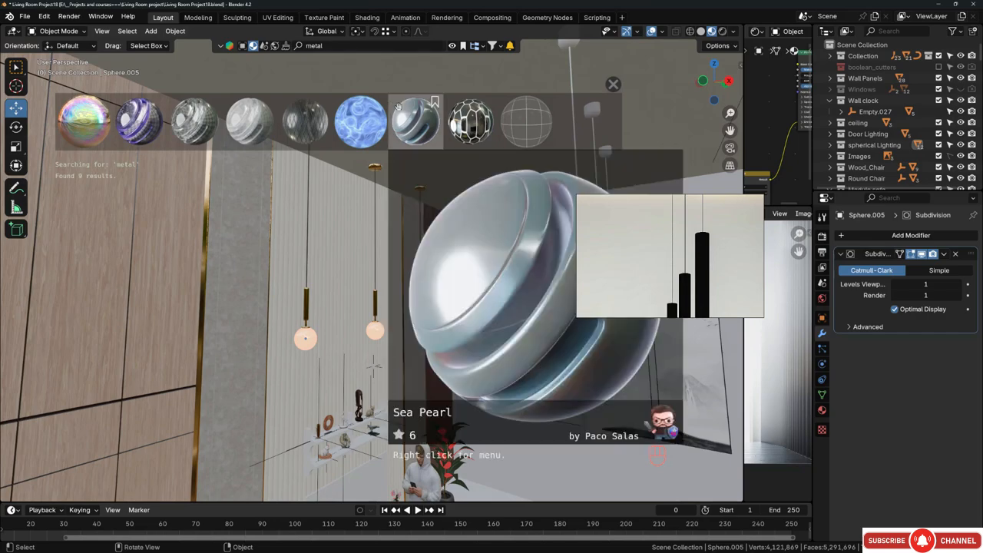
pyautogui.click(477, 45)
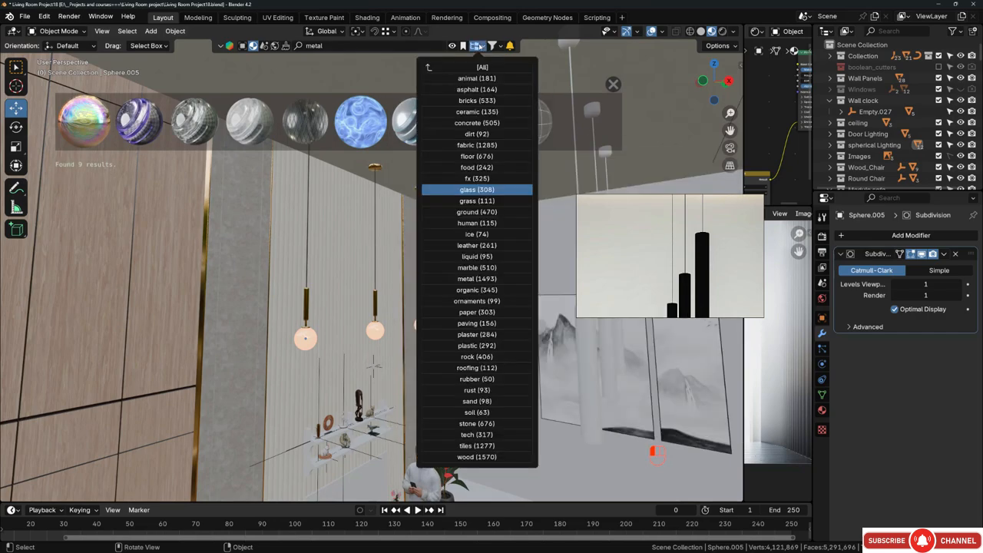
pyautogui.click(481, 68)
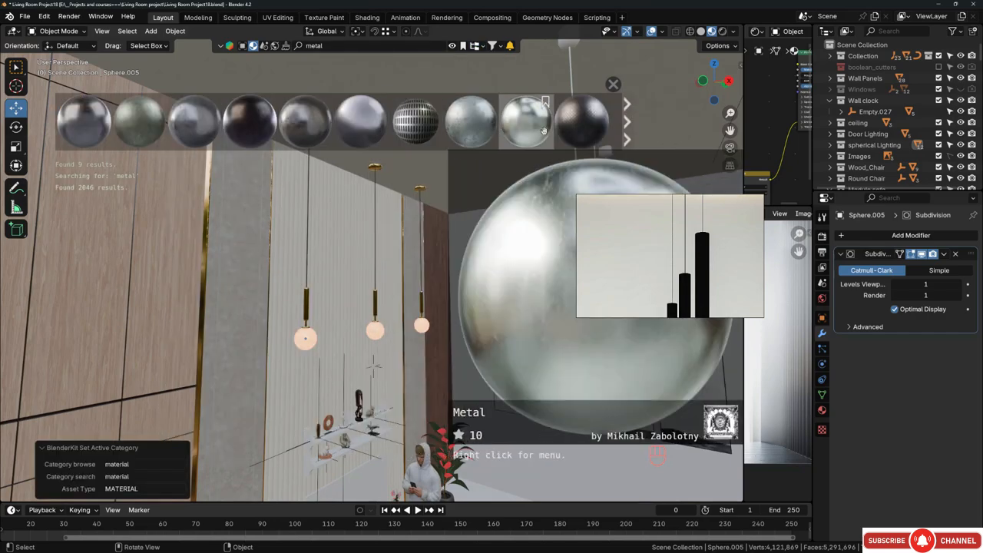
# - Browse the first pages of metal materials for a dark finish, previewing the ornate Metal, Metal Plates and Dirty metal
pyautogui.click(627, 121)
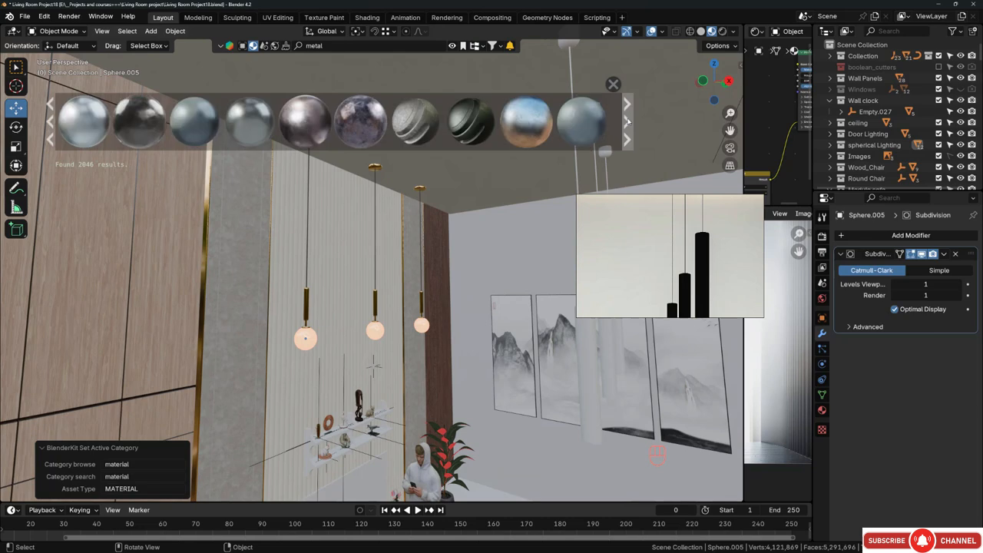
pyautogui.click(628, 121)
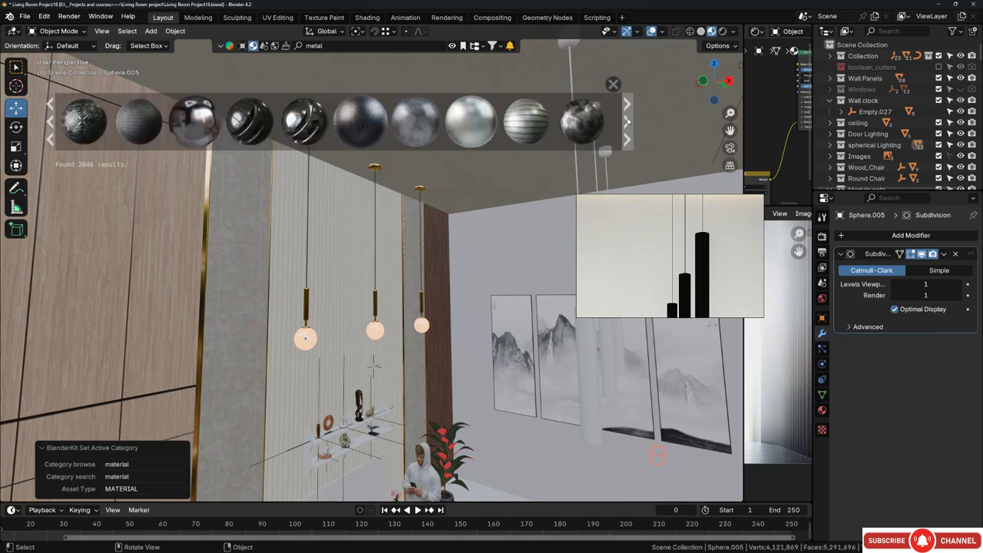
pyautogui.moveTo(244, 121)
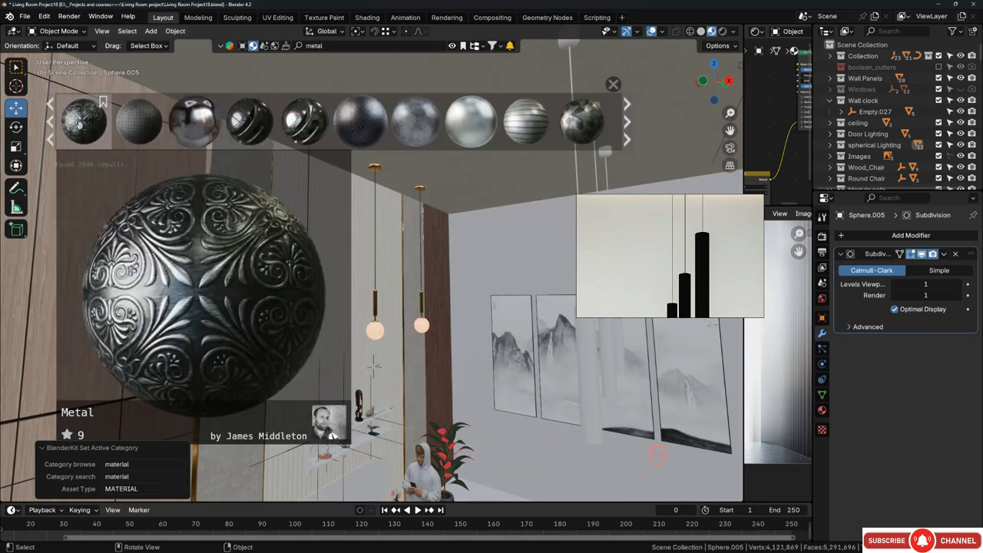
pyautogui.click(627, 123)
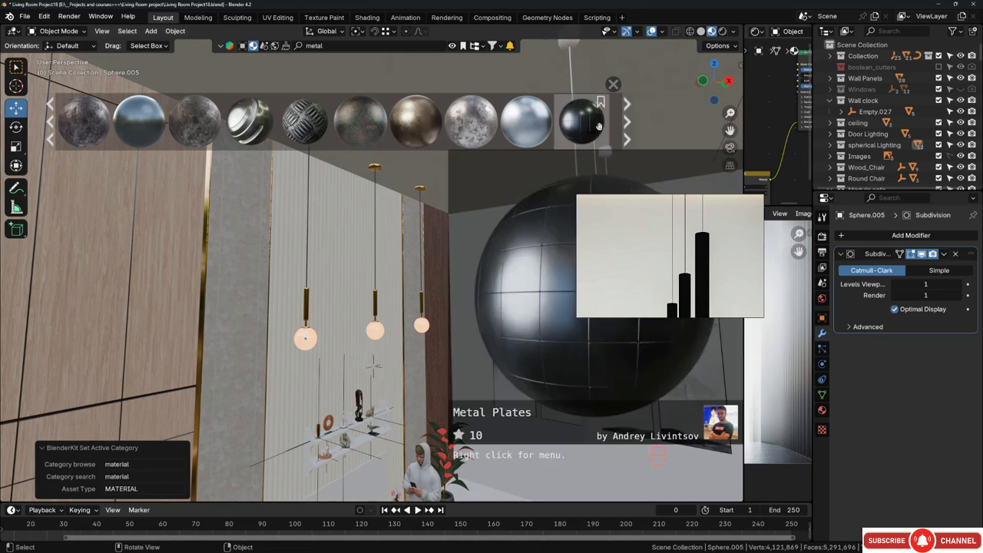
pyautogui.click(627, 129)
pyautogui.click(628, 129)
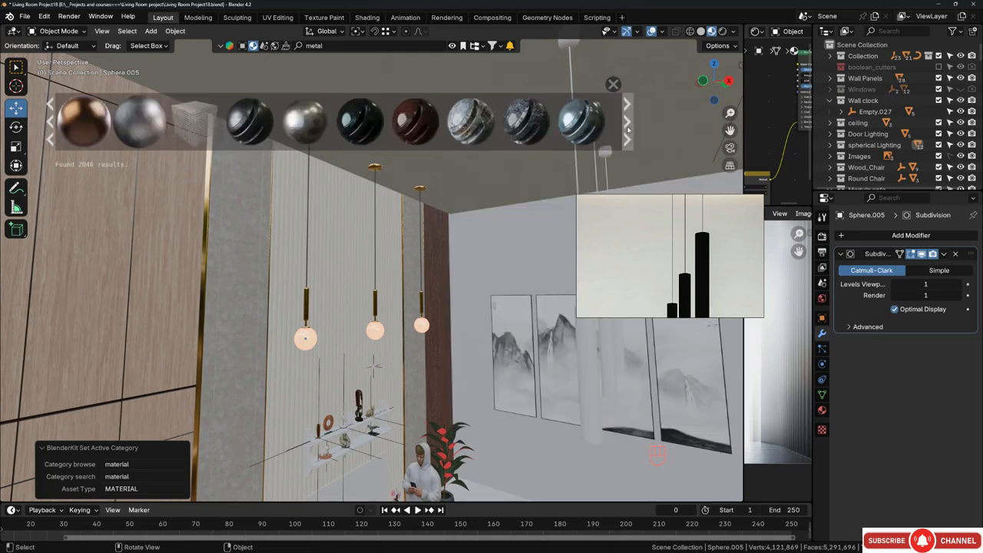
pyautogui.moveTo(248, 125)
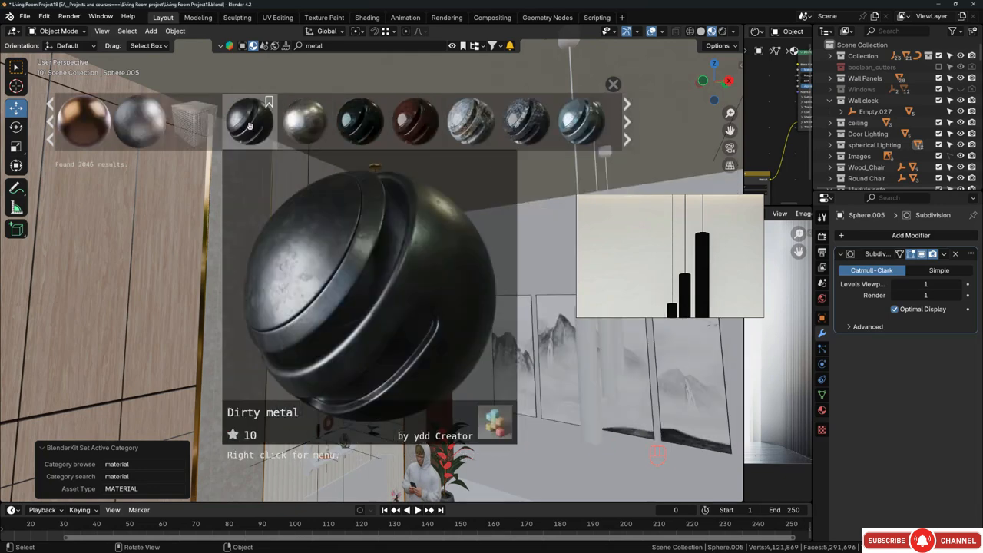
pyautogui.click(629, 121)
pyautogui.click(629, 121)
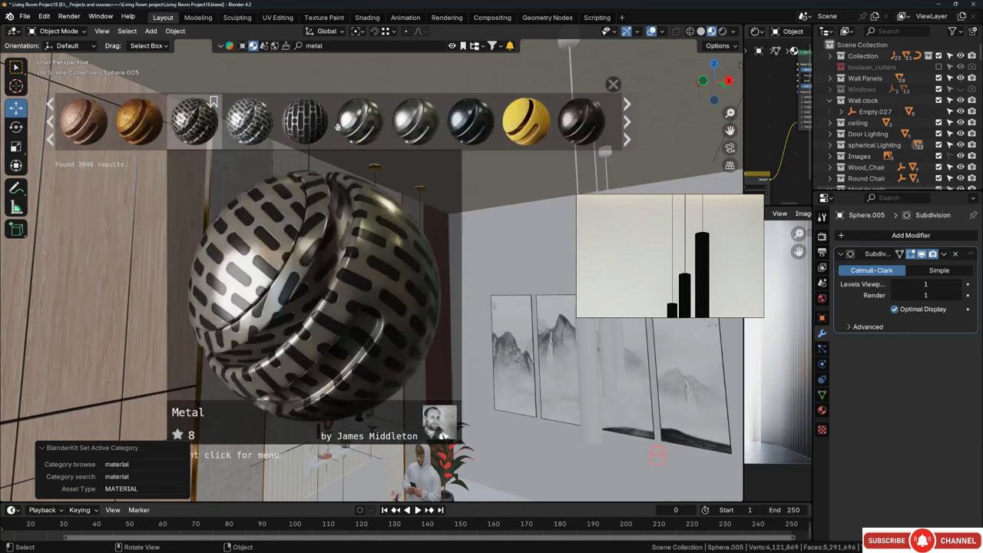
pyautogui.click(627, 120)
pyautogui.click(626, 121)
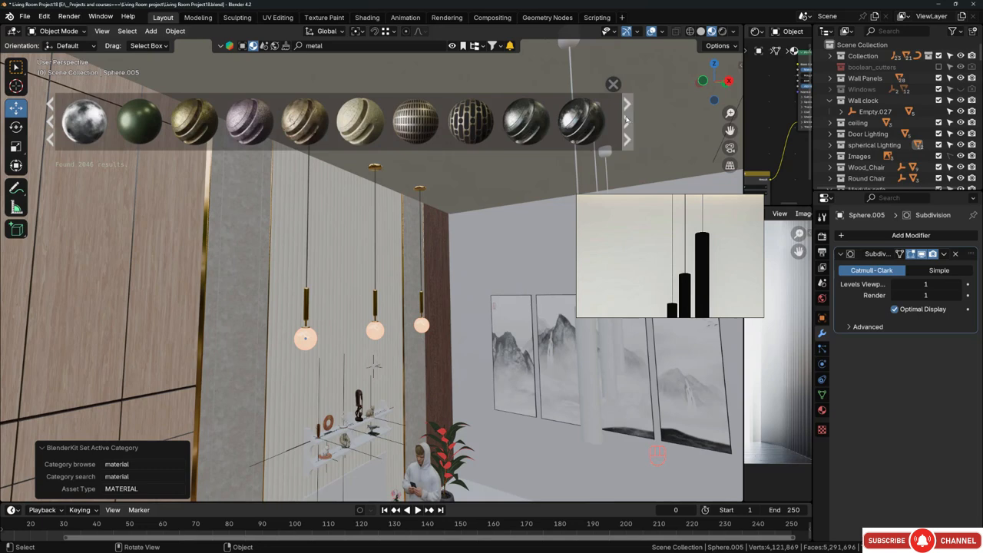
pyautogui.click(50, 121)
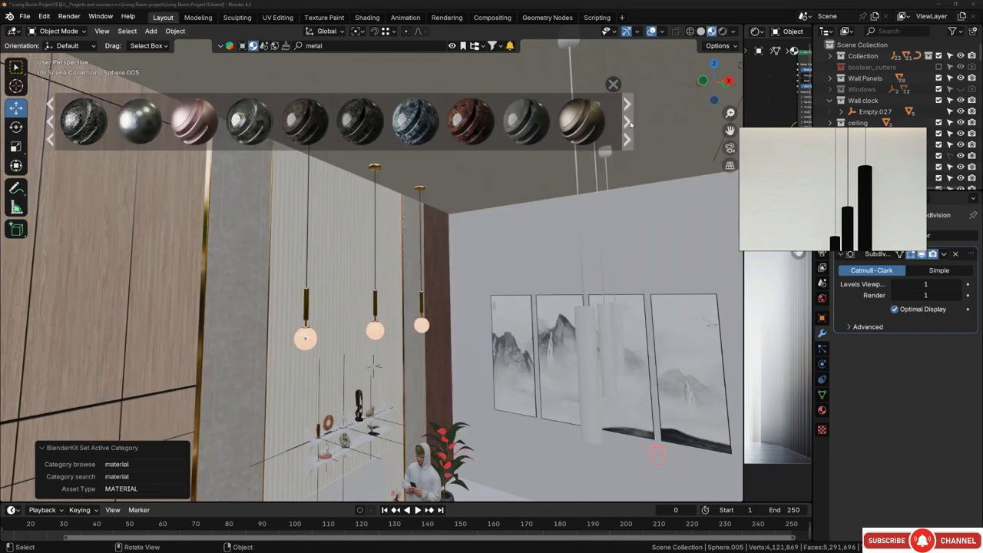
# - Continue through further pages of the metal results for a dark finish, previewing Old Metal Pan and Corrugated Metal
pyautogui.click(631, 123)
pyautogui.click(631, 123)
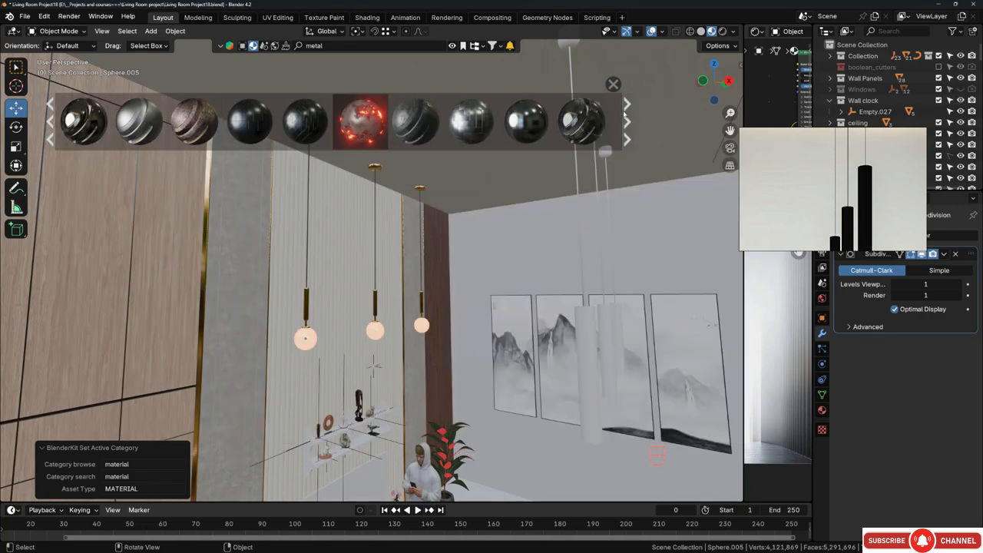
pyautogui.click(630, 119)
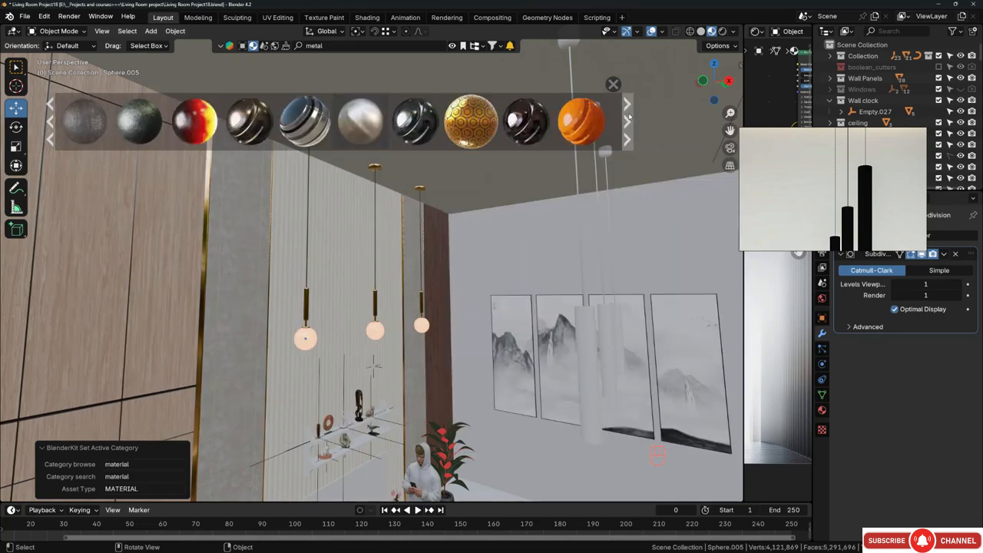
pyautogui.click(629, 119)
pyautogui.click(629, 119)
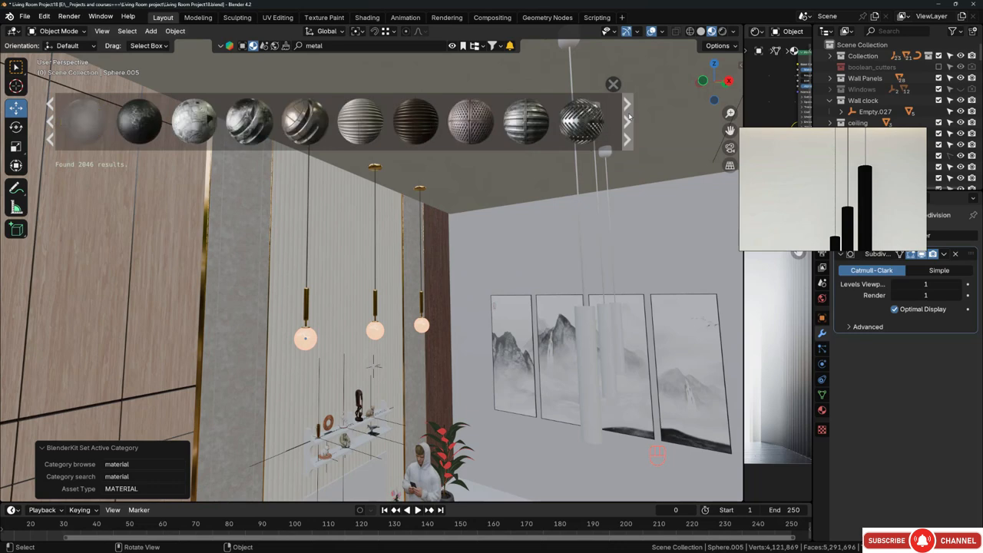
pyautogui.click(629, 119)
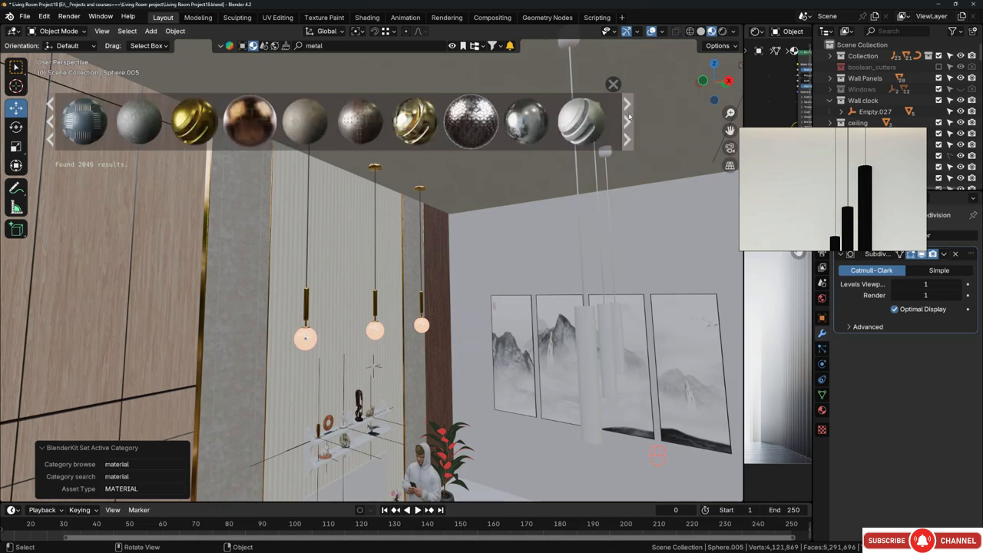
pyautogui.click(629, 119)
pyautogui.click(628, 119)
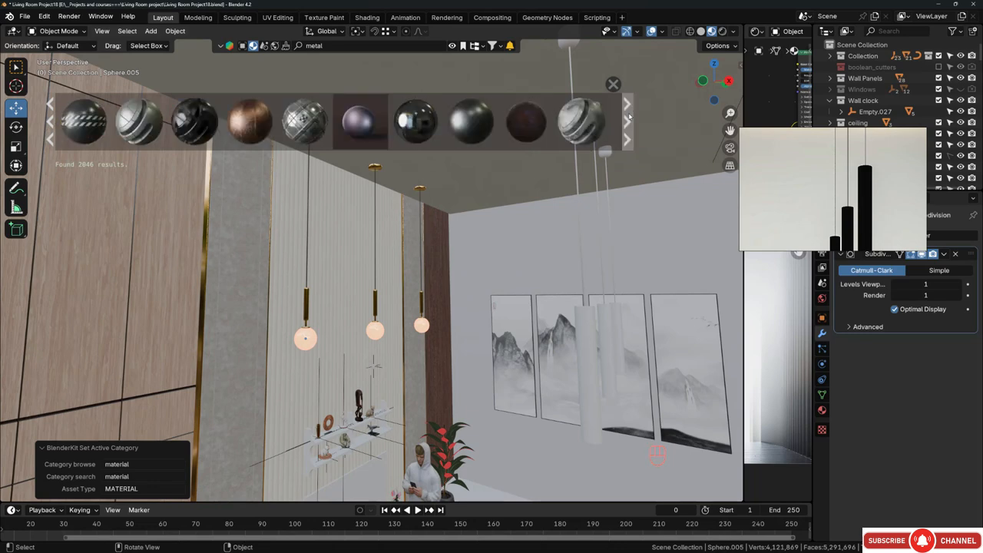
pyautogui.click(628, 119)
pyautogui.click(629, 119)
pyautogui.click(628, 119)
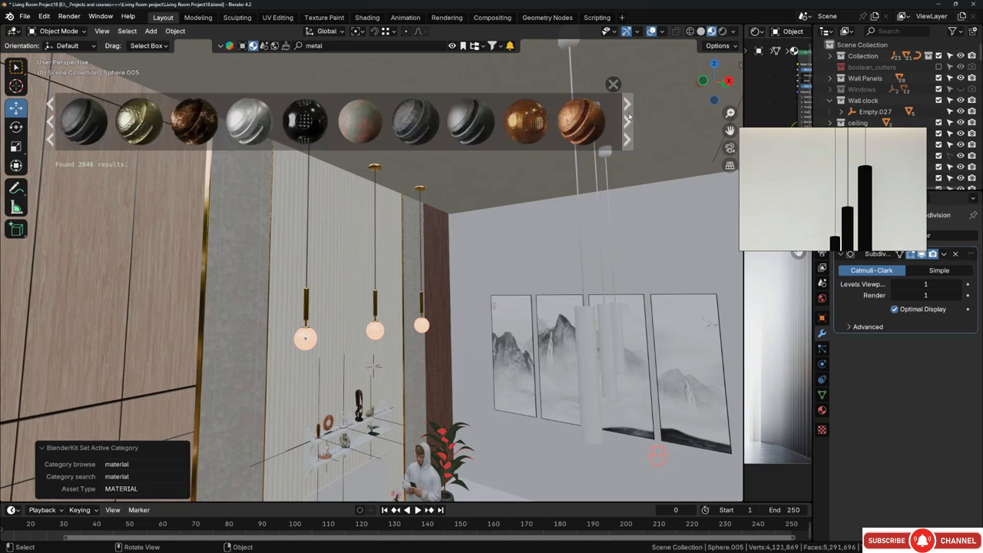
pyautogui.click(628, 119)
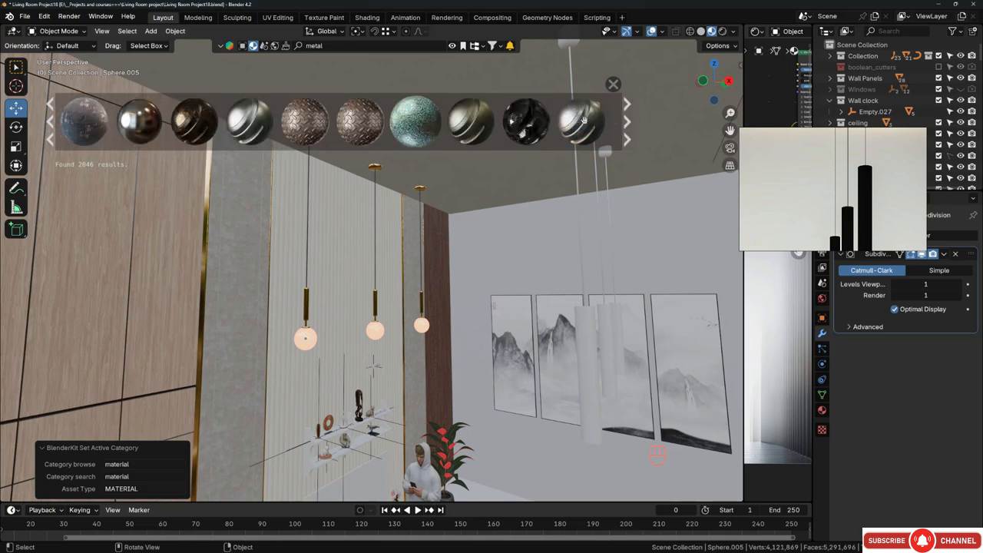
pyautogui.moveTo(549, 119)
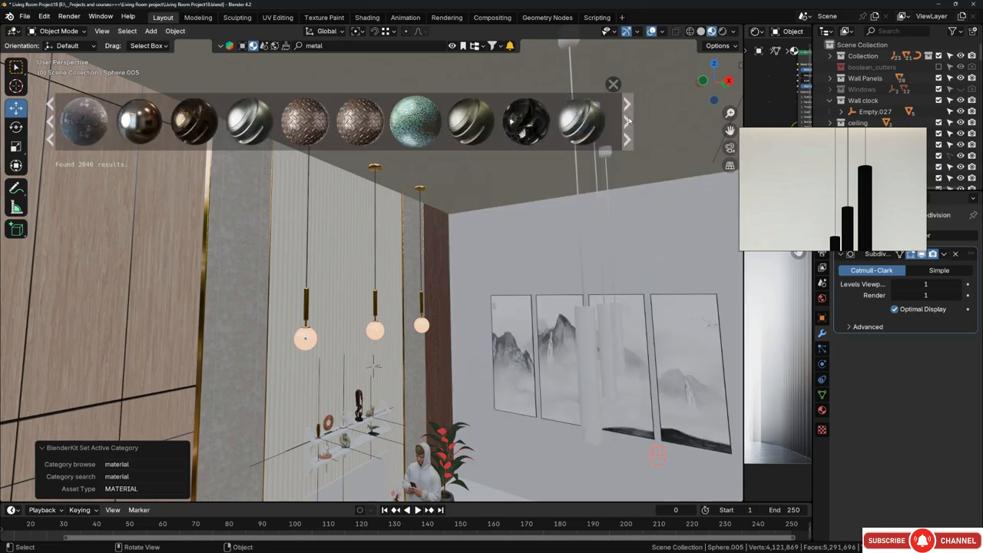
pyautogui.click(629, 121)
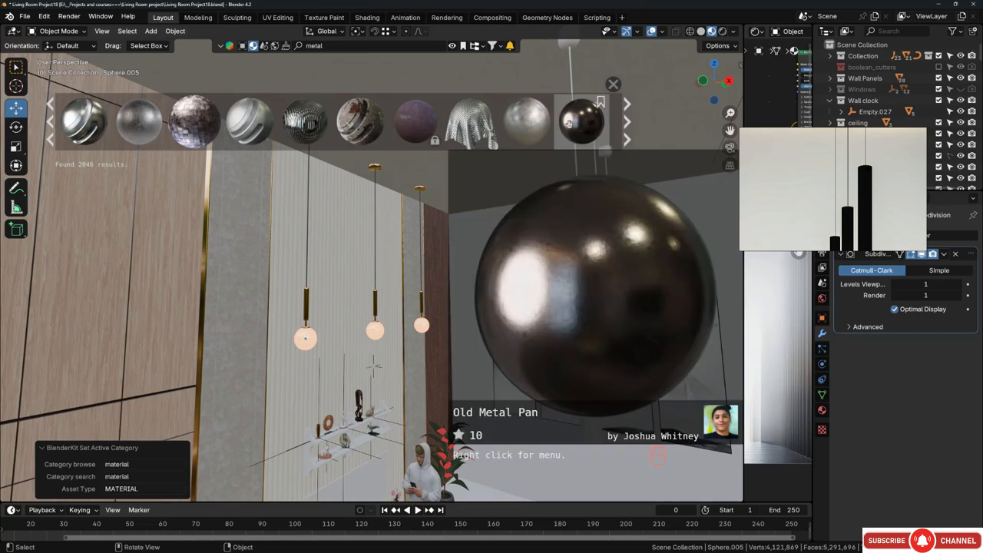
pyautogui.click(629, 121)
pyautogui.moveTo(343, 133)
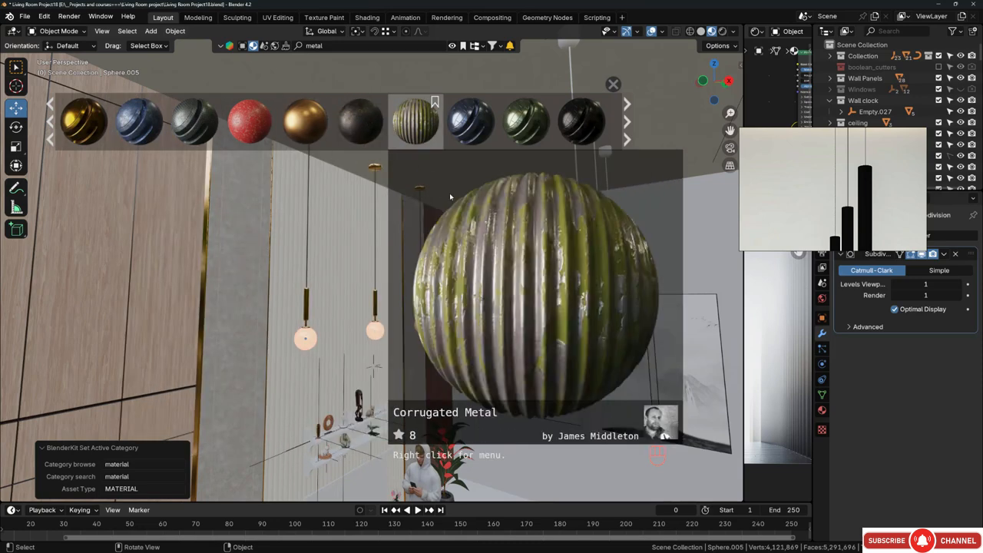
# - Apply the Scratched painted metal material to the nearest cylindrical pendant lamp
pyautogui.moveTo(588, 258)
pyautogui.mouseDown(button='middle')
pyautogui.moveTo(656, 263)
pyautogui.moveTo(520, 248)
pyautogui.moveTo(580, 259)
pyautogui.moveTo(502, 257)
pyautogui.moveTo(575, 257)
pyautogui.moveTo(507, 265)
pyautogui.moveTo(537, 247)
pyautogui.moveTo(494, 249)
pyautogui.moveTo(492, 230)
pyautogui.mouseUp(button='middle')
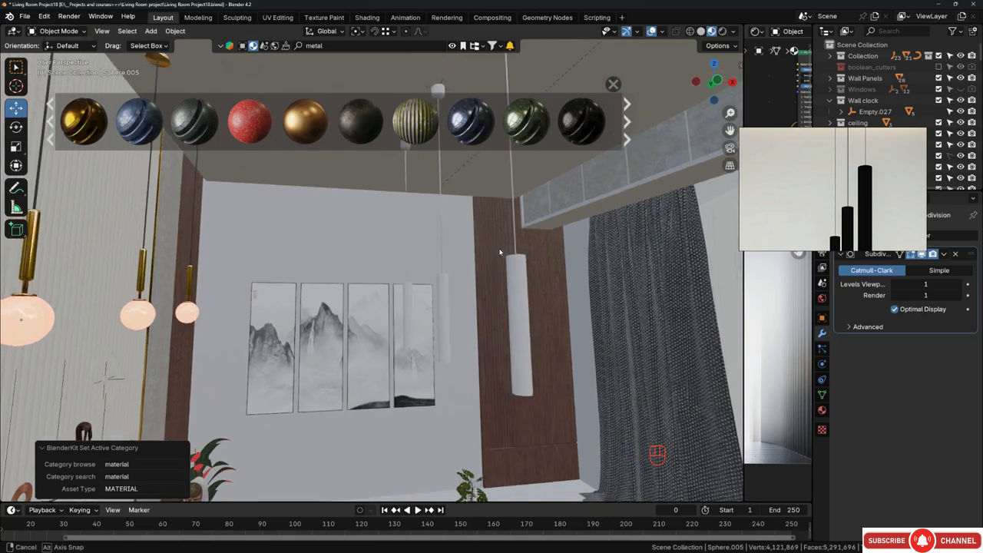
pyautogui.moveTo(409, 129)
pyautogui.moveTo(375, 125)
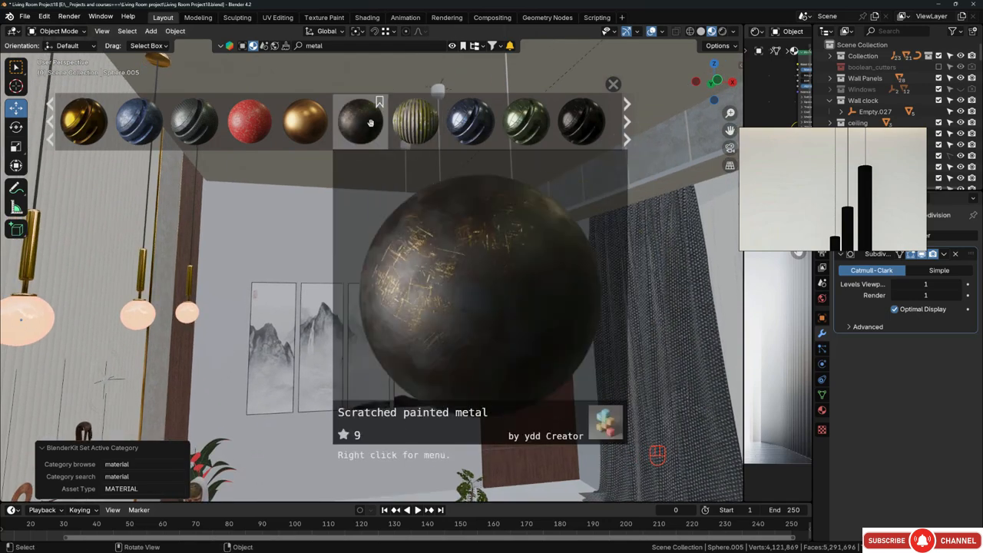
pyautogui.moveTo(371, 123)
pyautogui.mouseDown()
pyautogui.moveTo(451, 255)
pyautogui.moveTo(545, 340)
pyautogui.moveTo(527, 320)
pyautogui.moveTo(518, 276)
pyautogui.mouseUp()
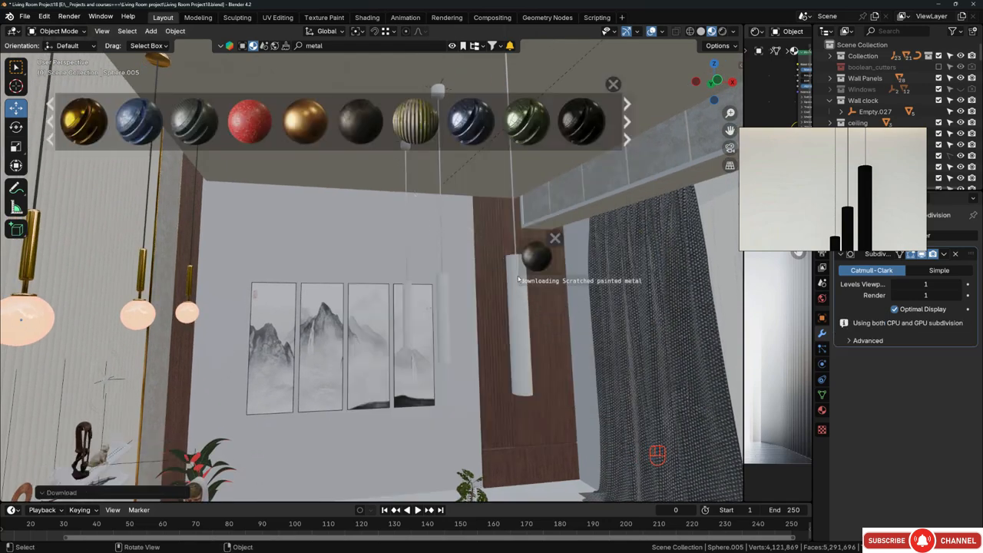
pyautogui.scroll(3, 516, 280)
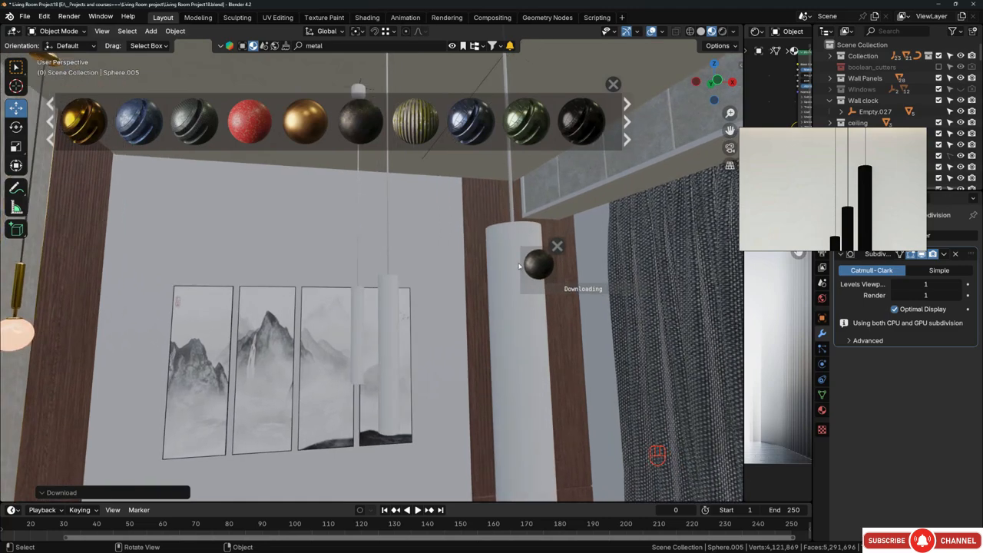
pyautogui.scroll(2, 519, 266)
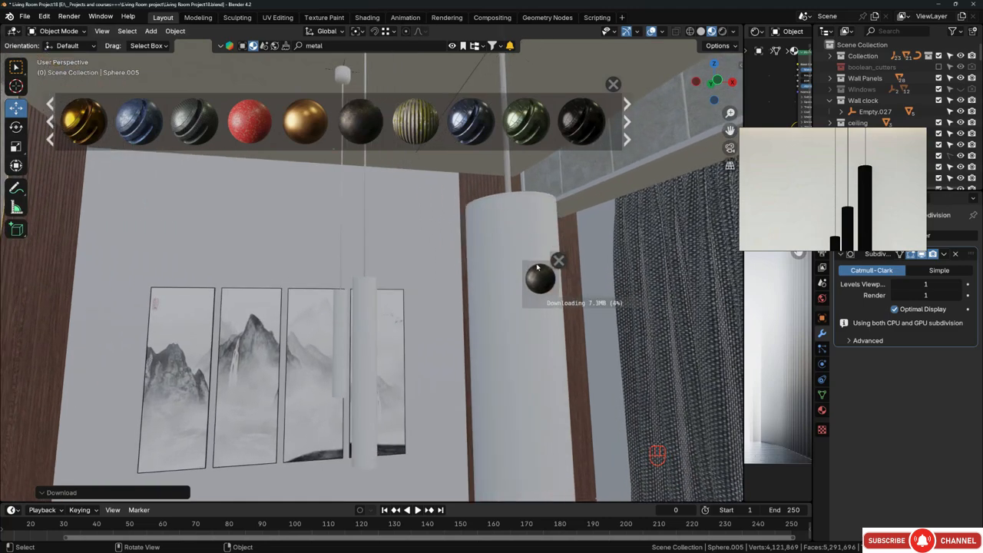
pyautogui.scroll(3, 533, 268)
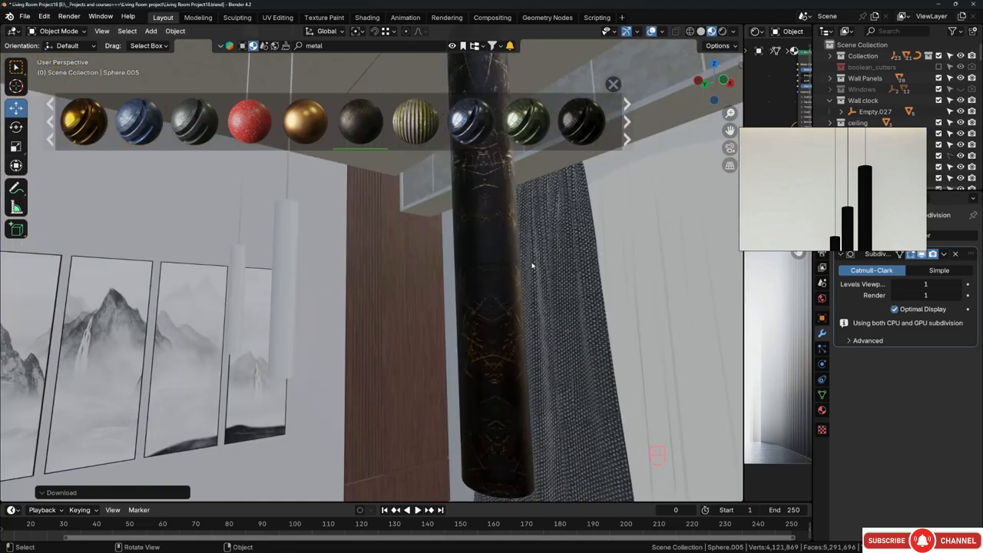
# - Examine the scratched metal surface on the nearest cylindrical pendant up close
pyautogui.scroll(2, 531, 266)
pyautogui.scroll(-4, 500, 272)
pyautogui.scroll(4, 499, 242)
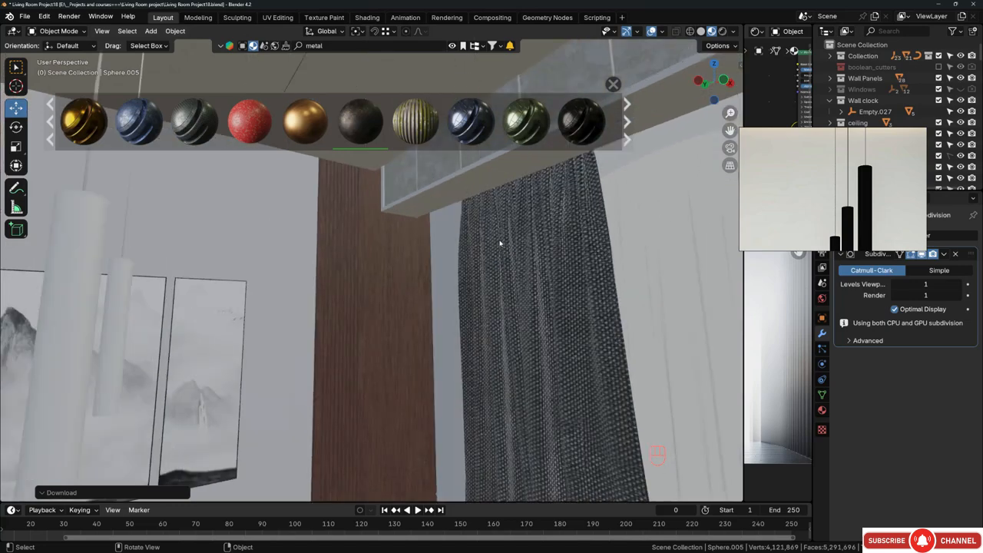
pyautogui.scroll(-3, 461, 229)
pyautogui.keyDown('shift'); pyautogui.moveTo(435, 212); pyautogui.dragTo(512, 290, button='middle'); pyautogui.keyUp('shift')
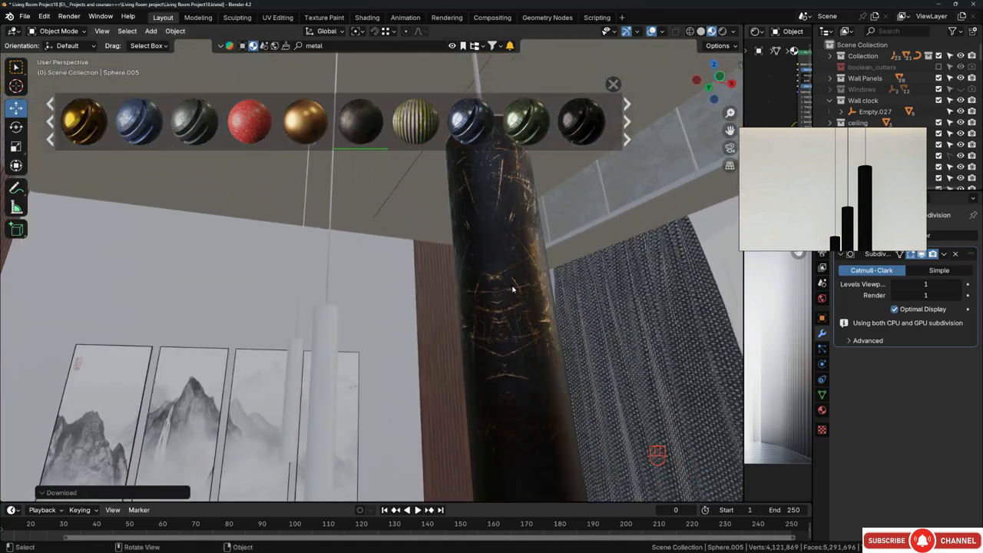
pyautogui.scroll(3, 512, 289)
pyautogui.scroll(-3, 494, 272)
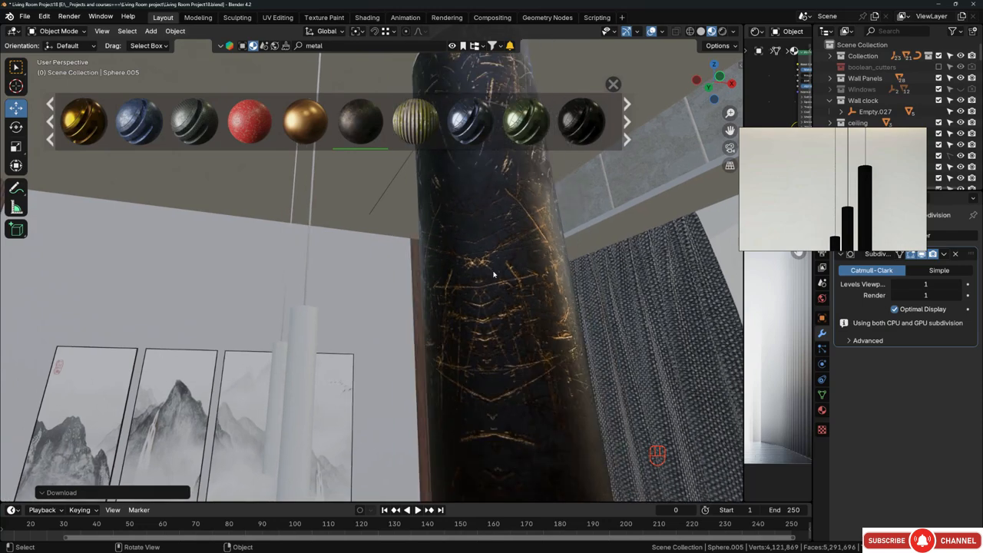
# - Enlarge the node editor and show the node network of the nearest cylindrical pendant's Scratched painted metal material
pyautogui.moveTo(744, 289); pyautogui.dragTo(424, 295)
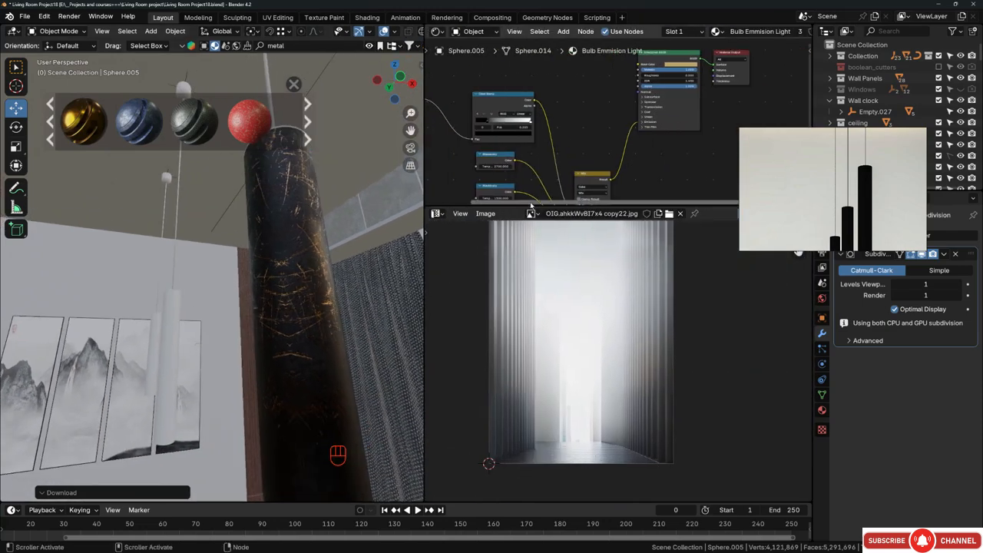
pyautogui.moveTo(584, 208); pyautogui.dragTo(584, 410)
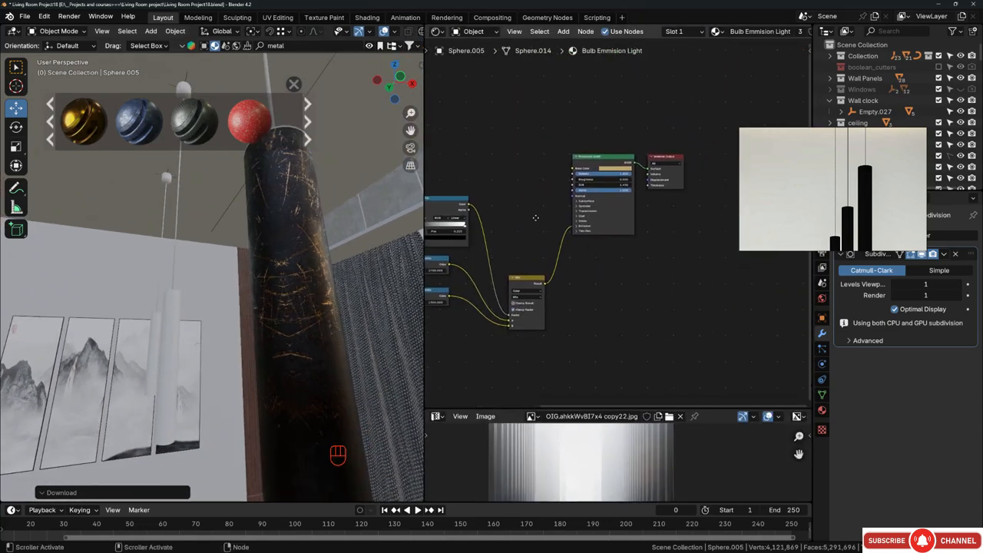
pyautogui.click(312, 240)
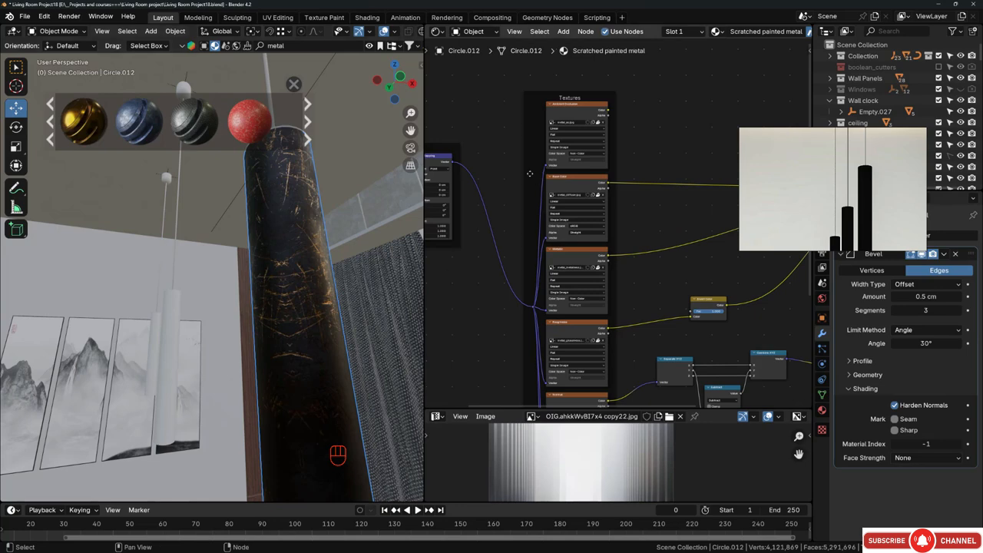
# - Disconnect the Displacement node from the Material Output of Scratched painted metal and check the pendant's surface
pyautogui.scroll(-4, 530, 173)
pyautogui.moveTo(724, 311); pyautogui.dragTo(591, 270, button='middle')
pyautogui.scroll(10, 596, 261)
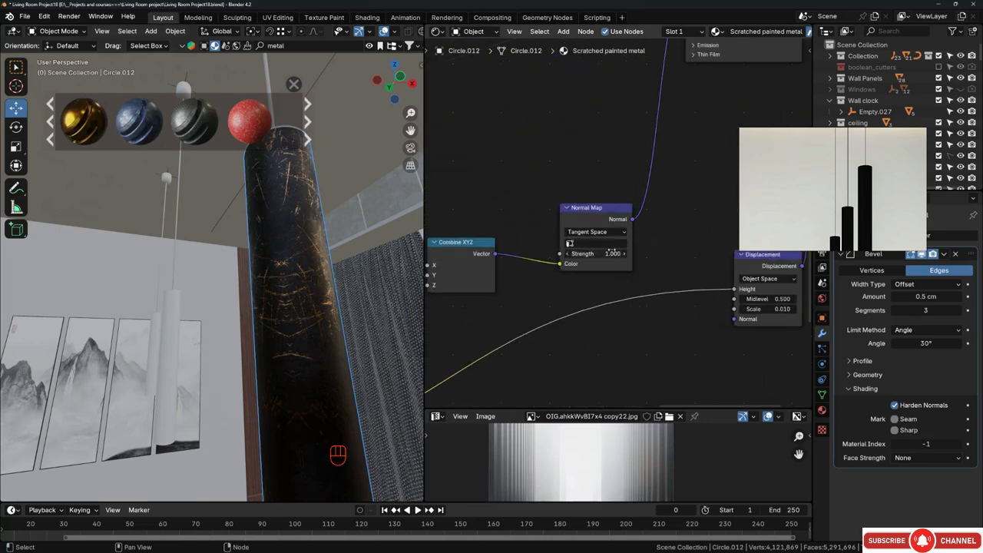
pyautogui.scroll(1, 611, 250)
pyautogui.scroll(-4, 584, 237)
pyautogui.moveTo(600, 273); pyautogui.dragTo(438, 369, button='middle')
pyautogui.scroll(-2, 588, 179)
pyautogui.scroll(2, 591, 140)
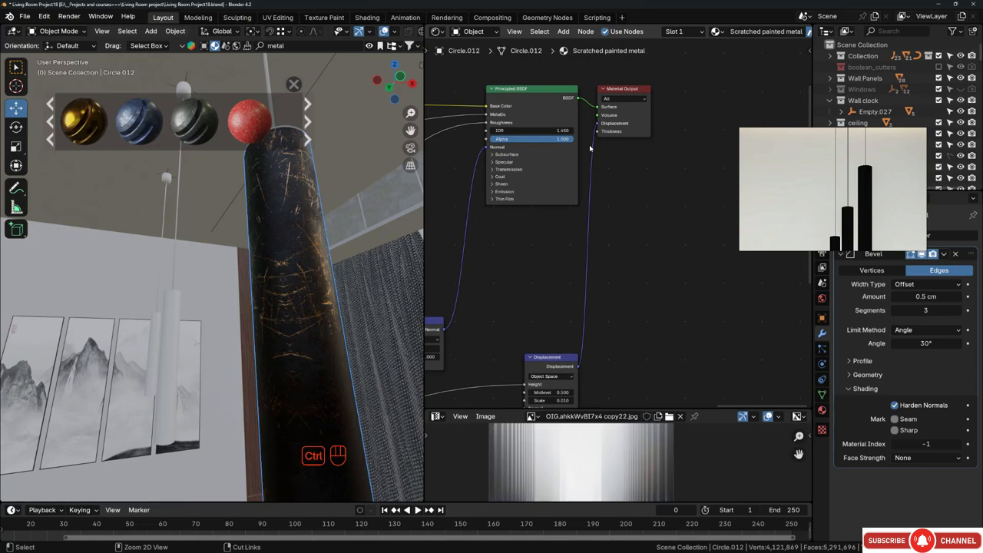
pyautogui.keyDown('ctrl'); pyautogui.moveTo(603, 151); pyautogui.dragTo(580, 156, button='right'); pyautogui.keyUp('ctrl')
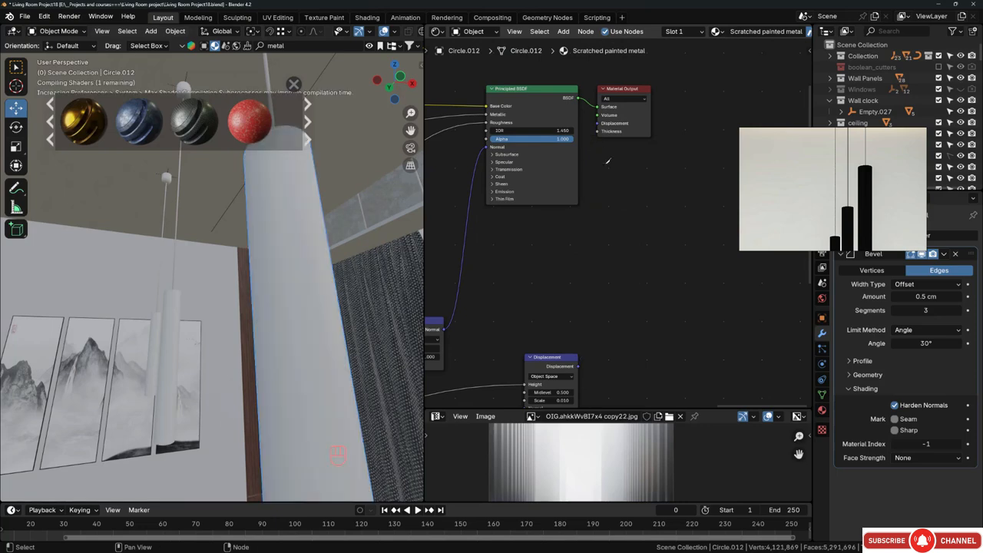
pyautogui.moveTo(265, 300); pyautogui.dragTo(268, 269, button='middle')
pyautogui.scroll(6, 268, 269)
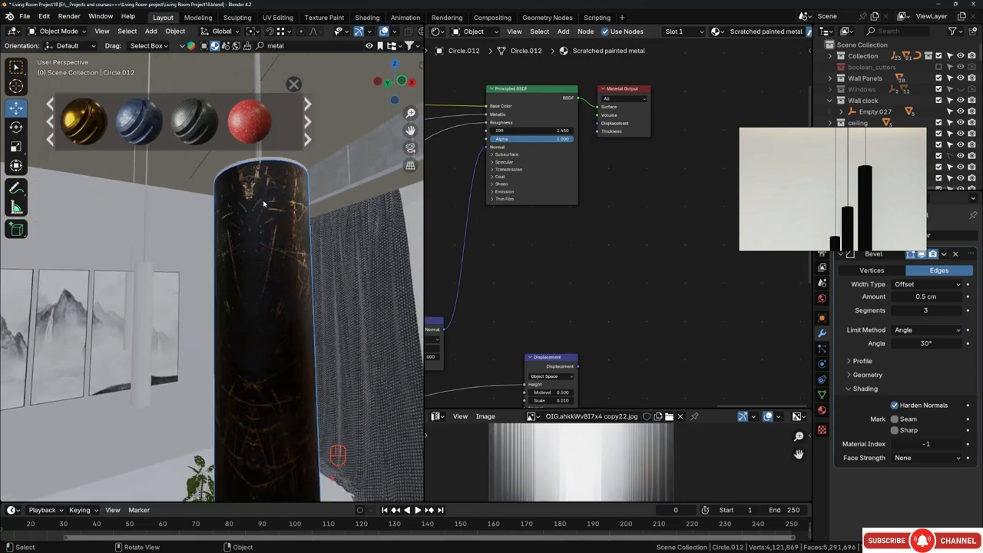
# - Lower the Normal Map node's strength in Scratched painted metal, trying 0.5 and settling on 0.4
pyautogui.moveTo(430, 338); pyautogui.dragTo(545, 314, button='middle')
pyautogui.scroll(4, 545, 313)
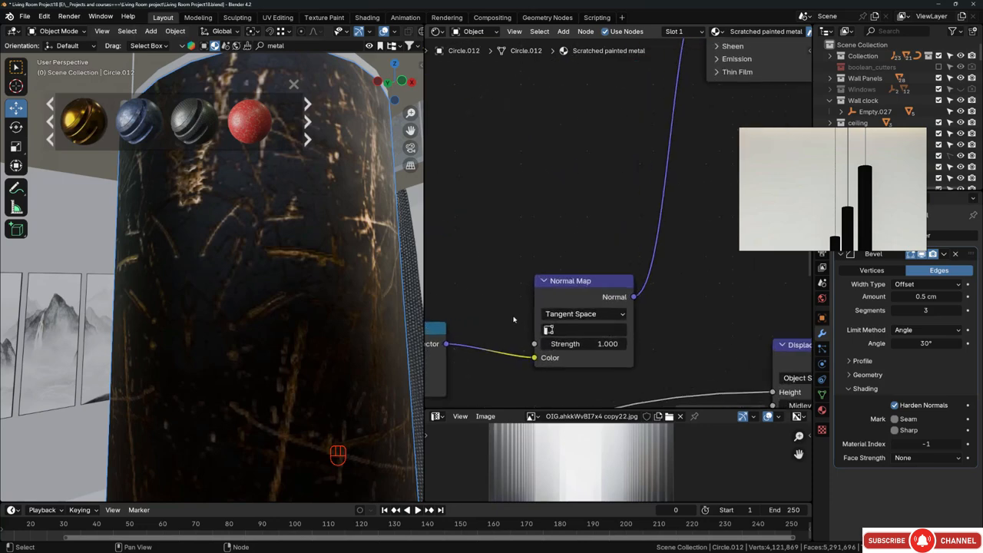
pyautogui.click(594, 297)
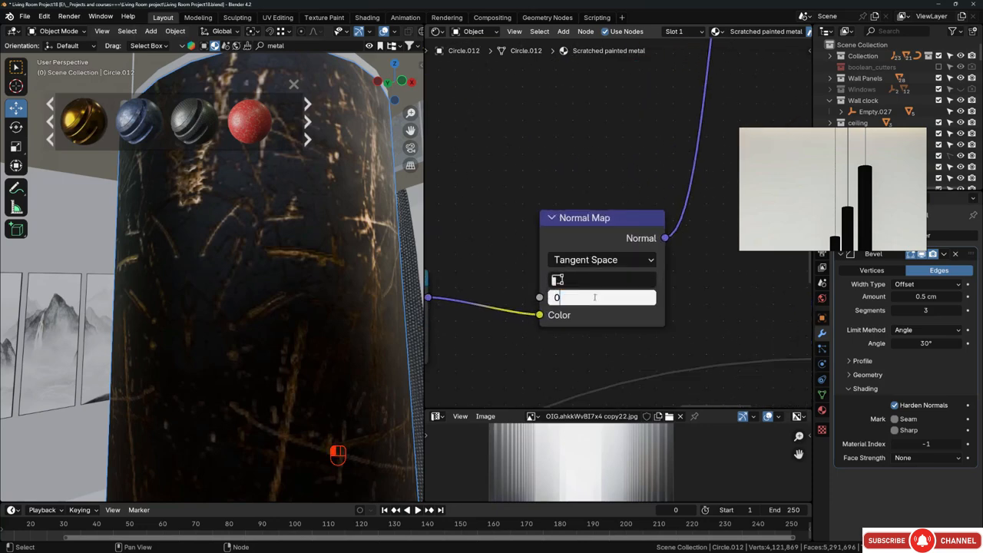
pyautogui.write('0.5')
pyautogui.press('Return')
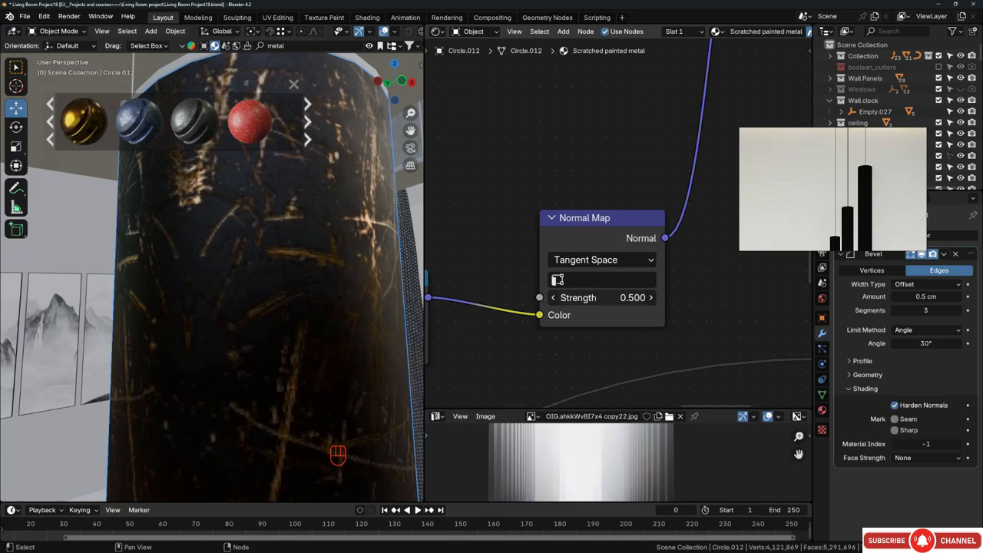
pyautogui.click(595, 297)
pyautogui.write('0.4')
pyautogui.press('Return')
# - Add a Value node below the Mapping node and connect its output to the Mapping node's Scale input
pyautogui.scroll(-3, 300, 228)
pyautogui.scroll(-1, 578, 179)
pyautogui.scroll(-15, 630, 222)
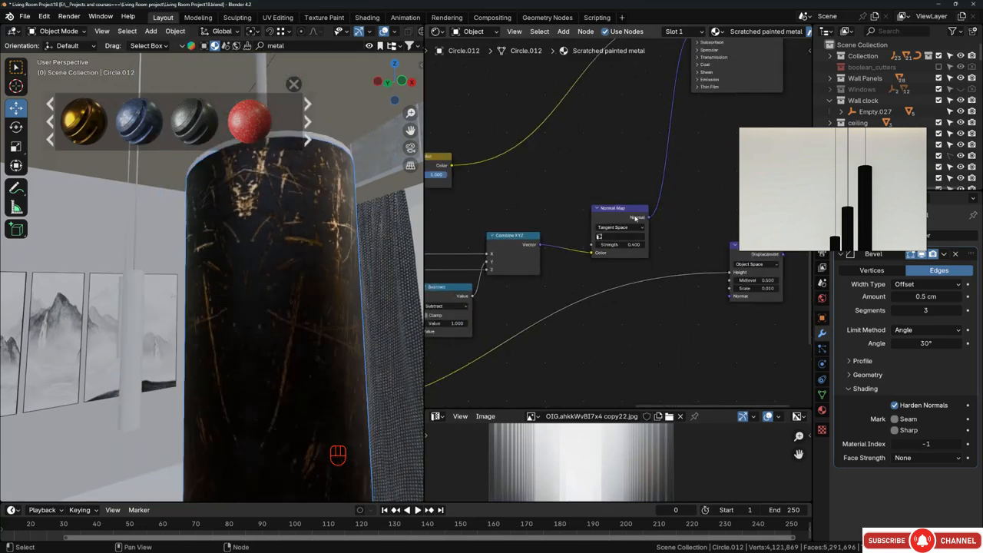
pyautogui.moveTo(623, 246); pyautogui.dragTo(735, 235, button='middle')
pyautogui.moveTo(501, 229); pyautogui.dragTo(654, 234, button='middle')
pyautogui.scroll(14, 588, 147)
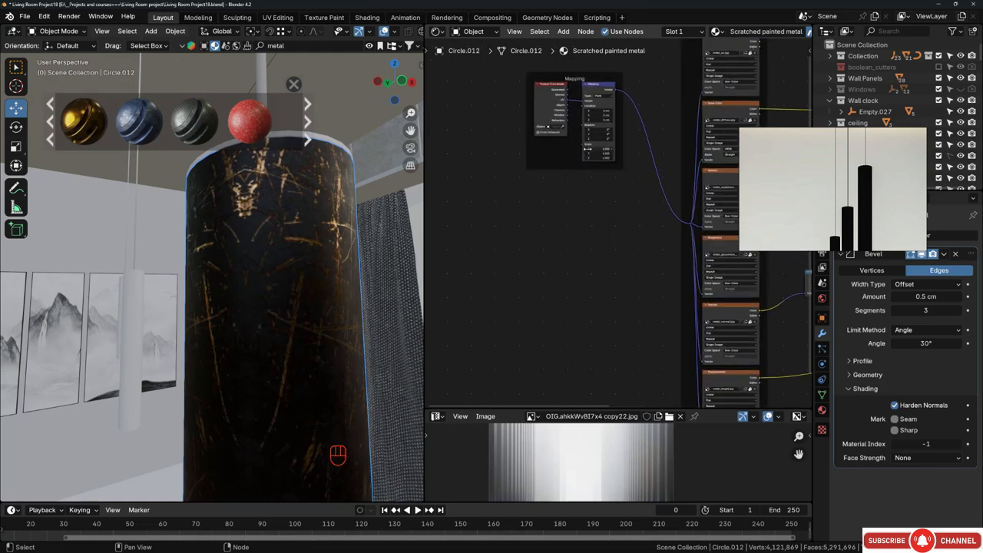
pyautogui.moveTo(592, 158); pyautogui.dragTo(580, 184, button='middle')
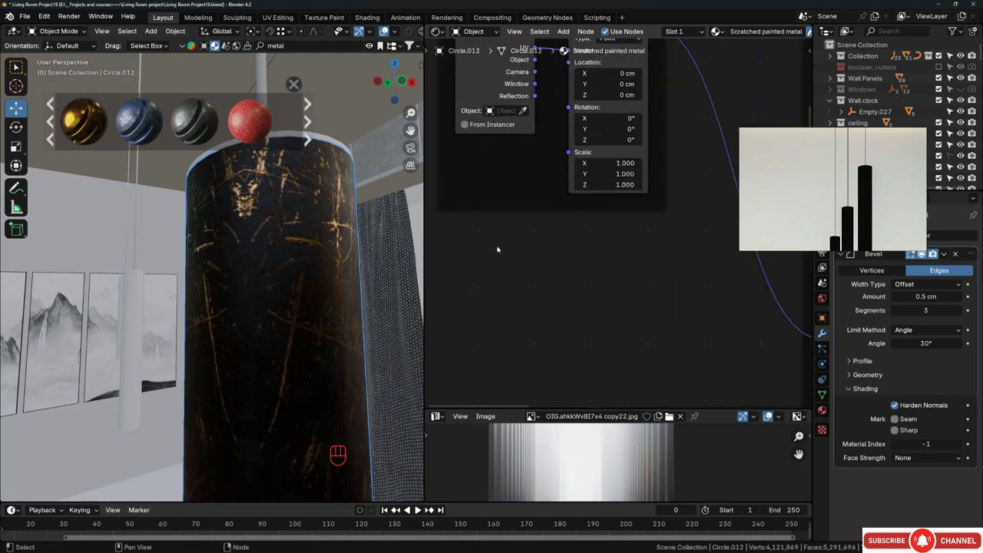
pyautogui.hotkey('shift', 'a')
pyautogui.click(540, 250)
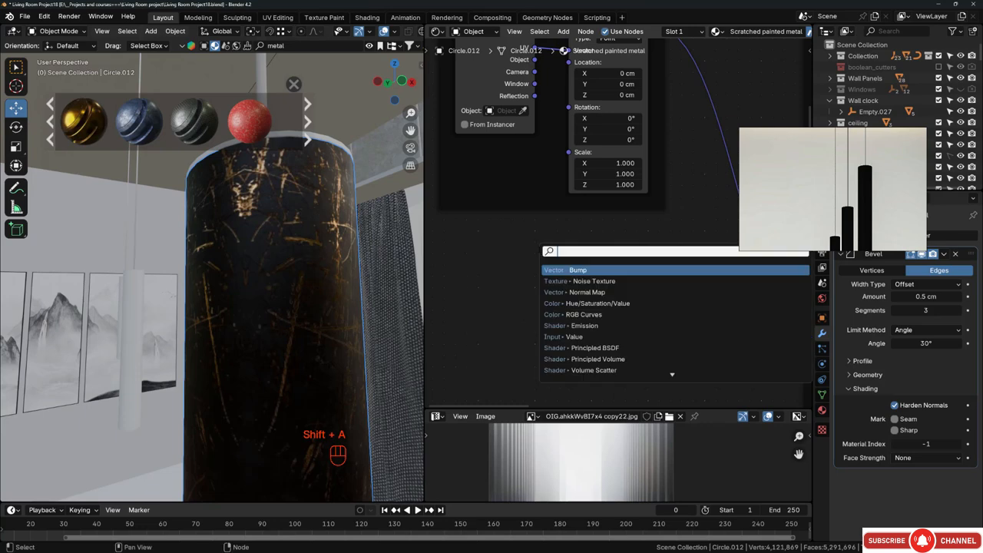
pyautogui.write('val')
pyautogui.press('Return')
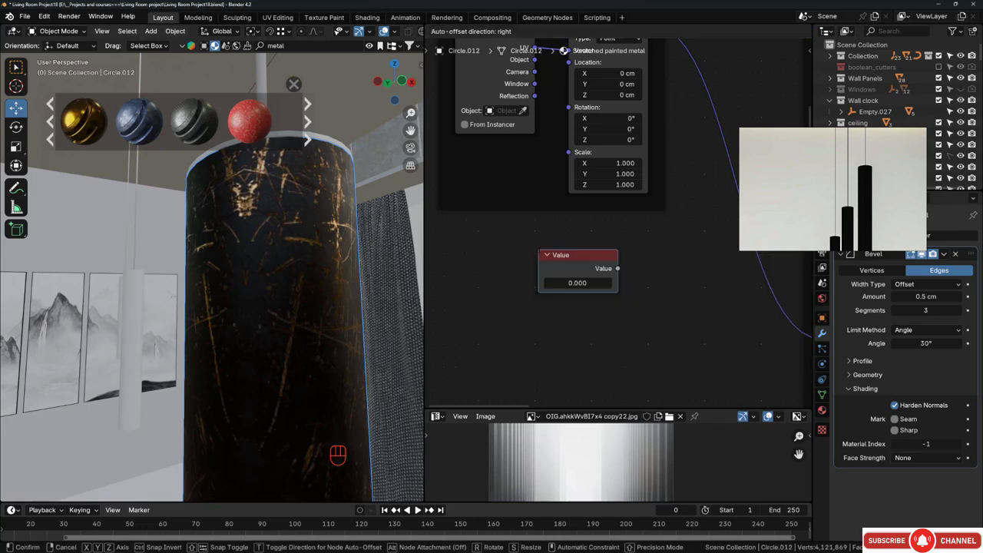
pyautogui.click(490, 239)
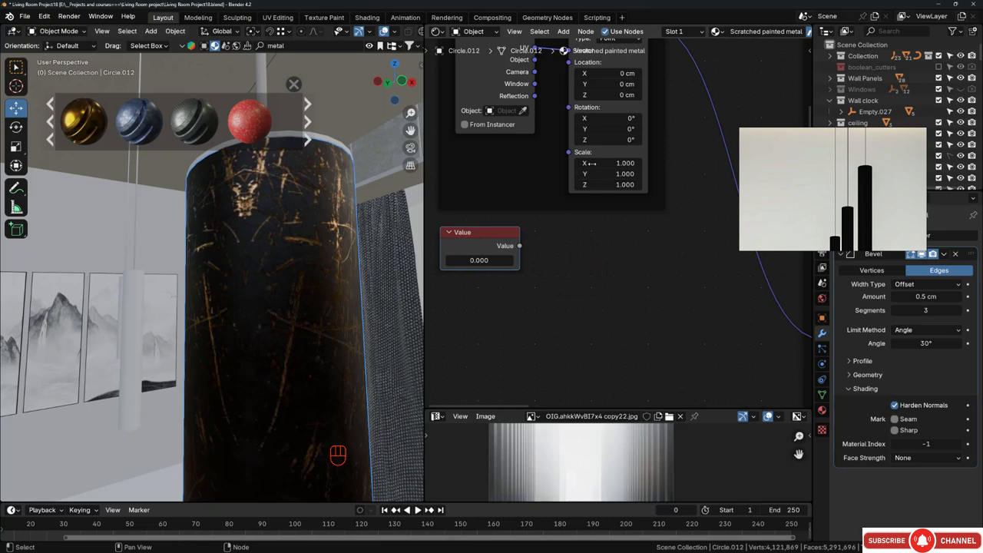
pyautogui.moveTo(521, 246); pyautogui.dragTo(570, 152)
pyautogui.moveTo(522, 246); pyautogui.dragTo(568, 152)
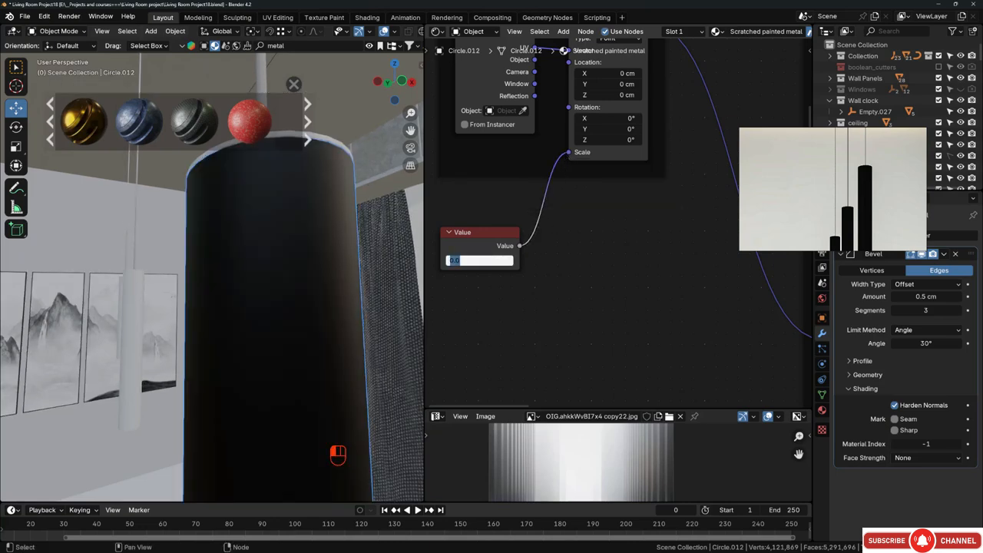
# - Compare values of 2 and 3 in the Value node driving the texture scale, and keep 2
pyautogui.press('Return')
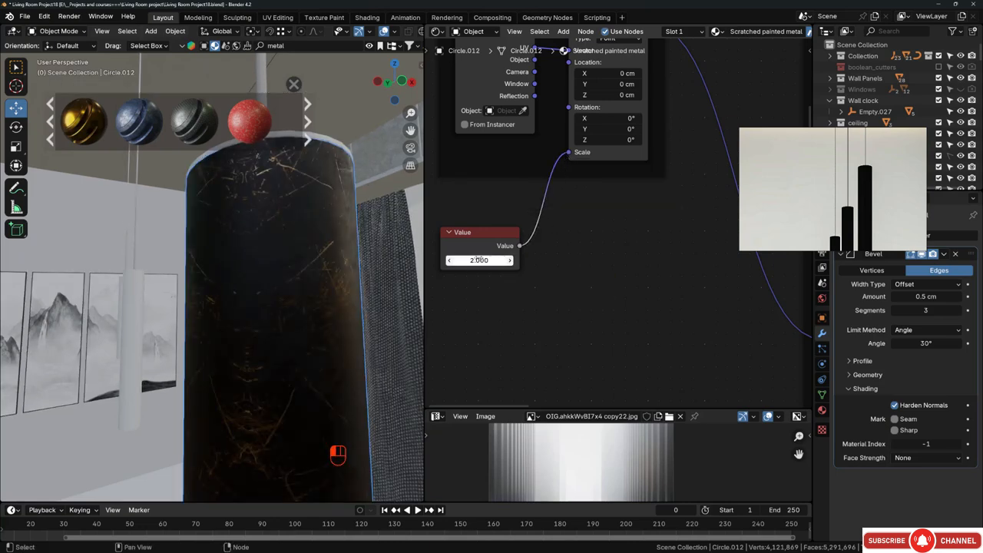
pyautogui.write('3')
pyautogui.press('Return')
pyautogui.moveTo(371, 277); pyautogui.dragTo(248, 273, button='middle')
pyautogui.scroll(-2, 255, 226)
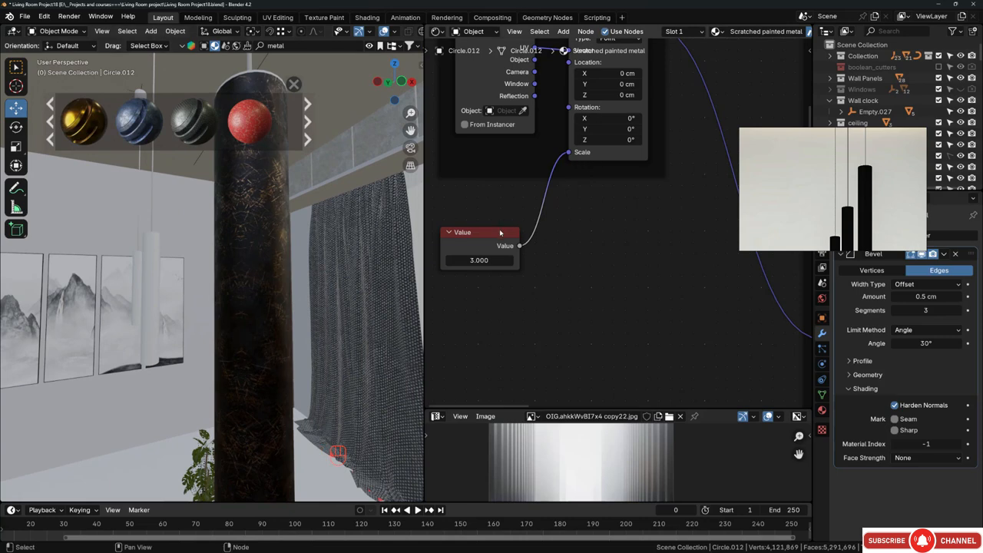
pyautogui.write('2')
pyautogui.press('Return')
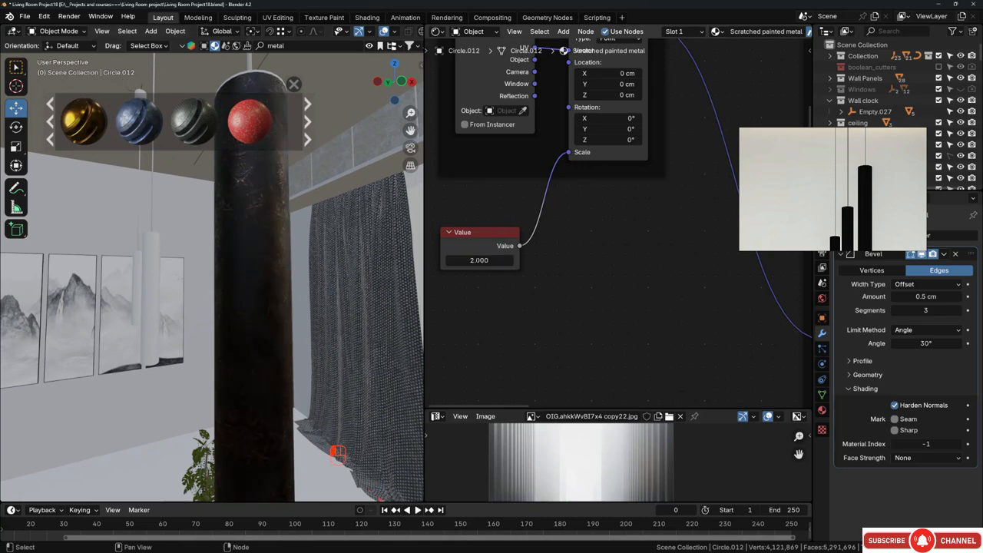
# - Link the nearest pendant's Scratched painted metal material to the other two cylindrical pendants and clear the selection
pyautogui.scroll(-8, 305, 263)
pyautogui.scroll(5, 309, 261)
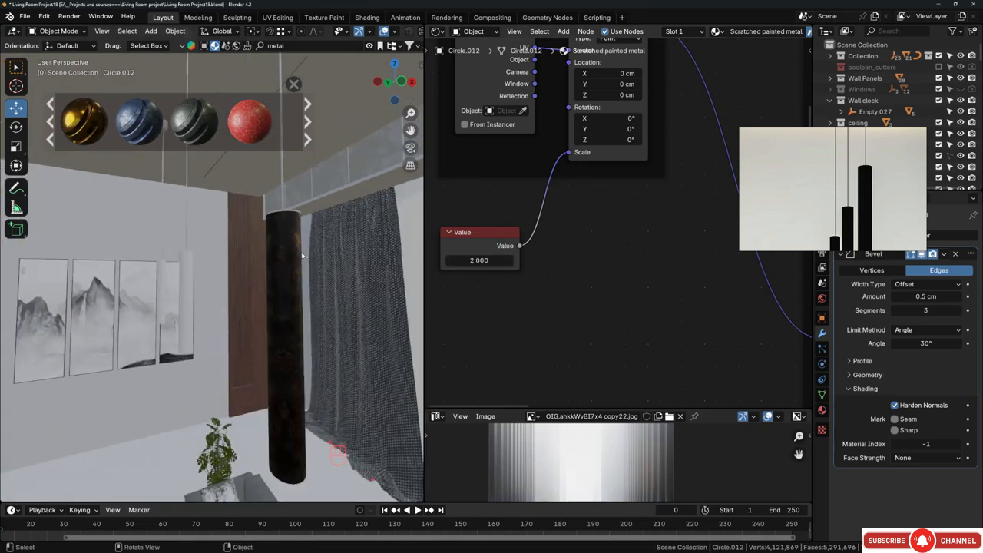
pyautogui.click(181, 281)
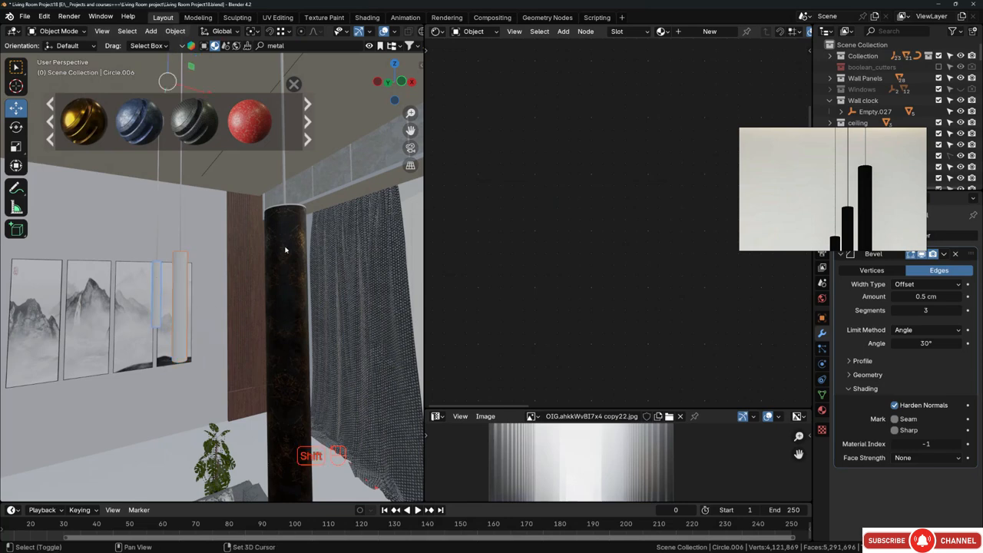
pyautogui.click(286, 272)
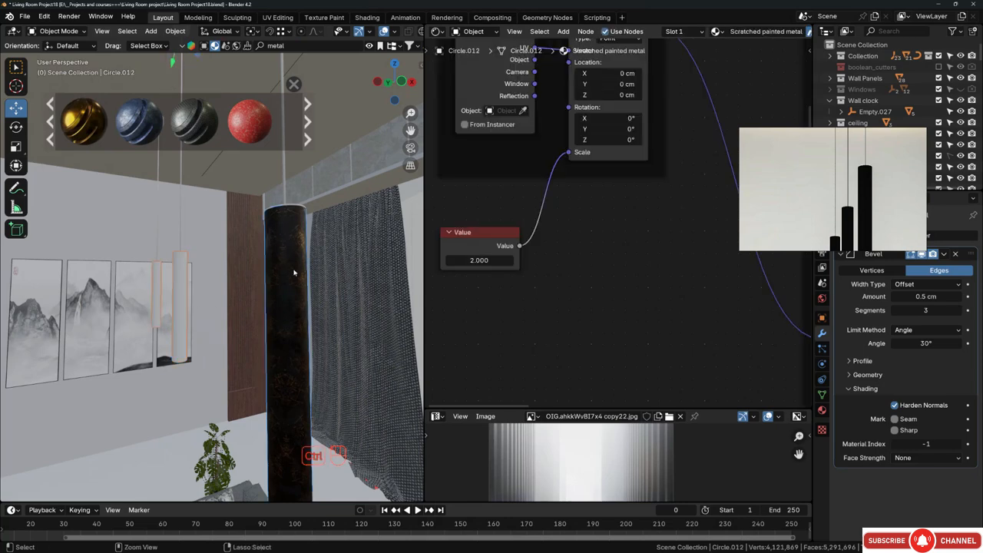
pyautogui.hotkey('ctrl', 'l')
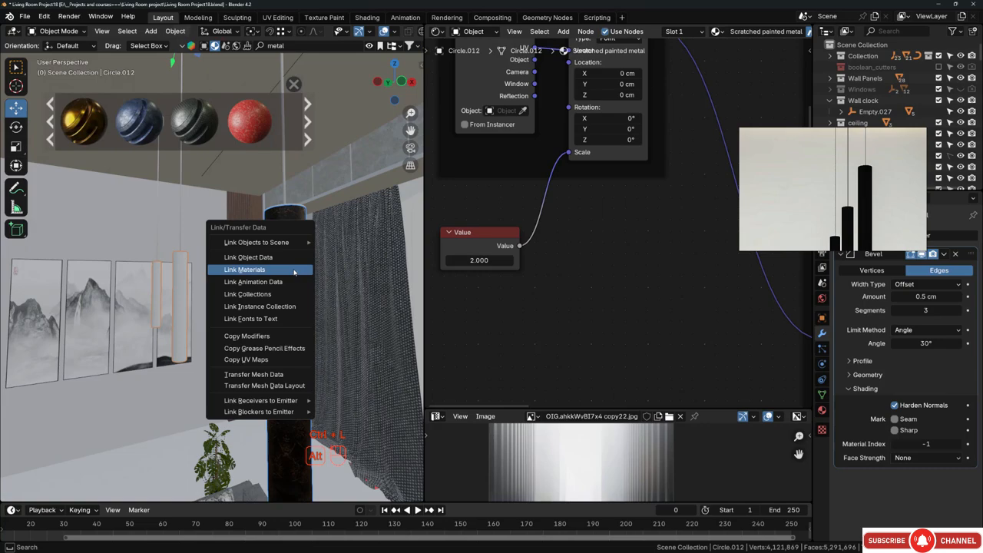
pyautogui.click(294, 271)
pyautogui.hotkey('alt', 'a')
# - Select the middle cylindrical pendant and apply its object transform
pyautogui.moveTo(193, 297); pyautogui.dragTo(206, 214, button='middle')
pyautogui.hotkey('alt', 'a')
pyautogui.click(206, 214)
pyautogui.scroll(-6, 202, 235)
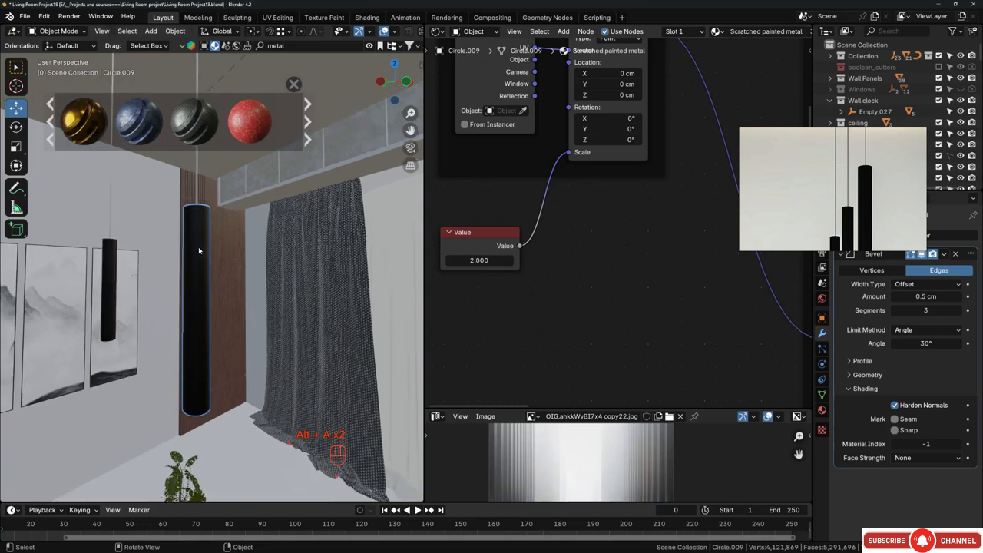
pyautogui.moveTo(200, 250); pyautogui.dragTo(237, 253, button='middle')
pyautogui.hotkey('ctrl', 'a')
pyautogui.click(194, 228)
# - Unwrap all faces of the middle pendant with Smart UV Project, using a 66° angle limit and scaled margins
pyautogui.press('Tab')
pyautogui.press('a')
pyautogui.click(201, 215)
pyautogui.keyDown('alt'); pyautogui.click(203, 212); pyautogui.keyUp('alt')
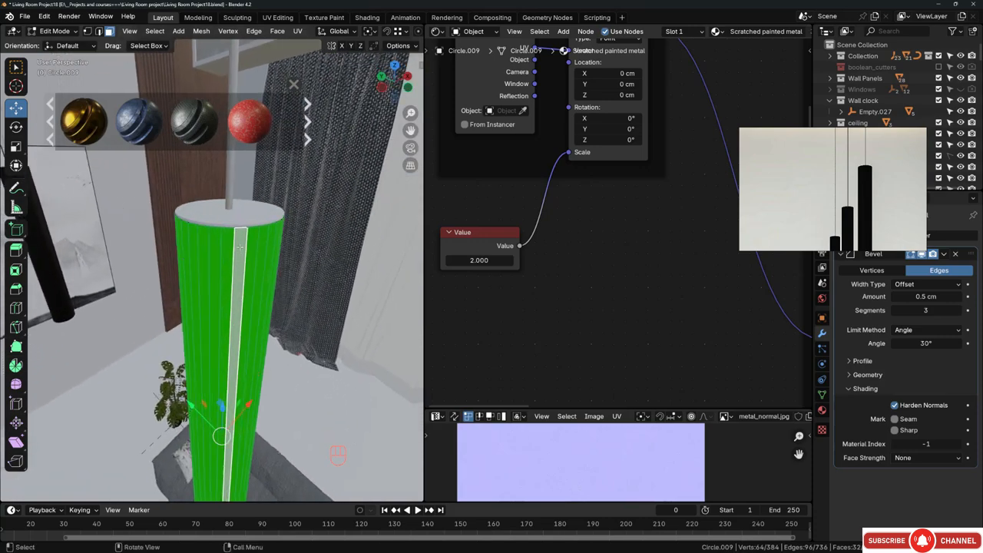
pyautogui.moveTo(233, 284); pyautogui.dragTo(232, 247, button='middle')
pyautogui.press('a')
pyautogui.click(298, 31)
pyautogui.click(319, 65)
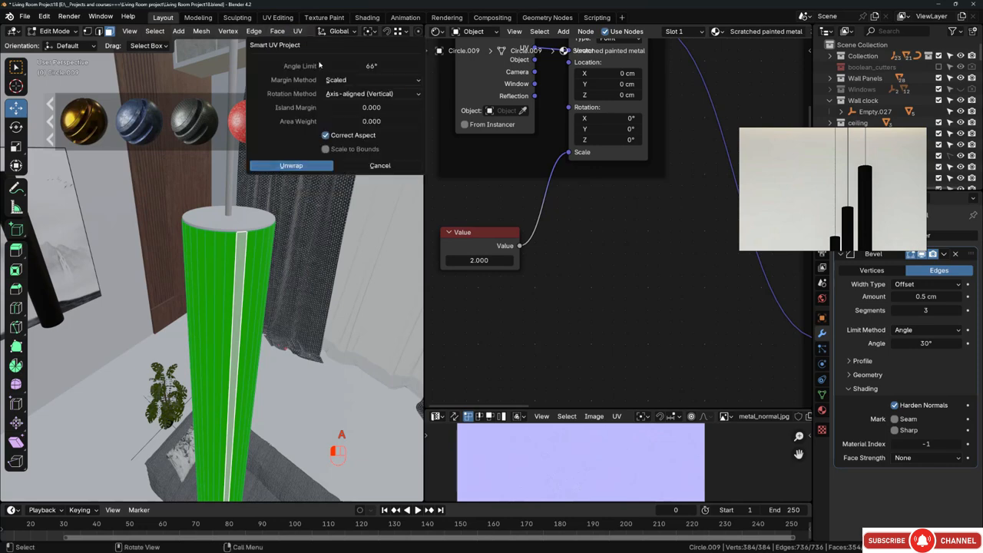
pyautogui.click(292, 165)
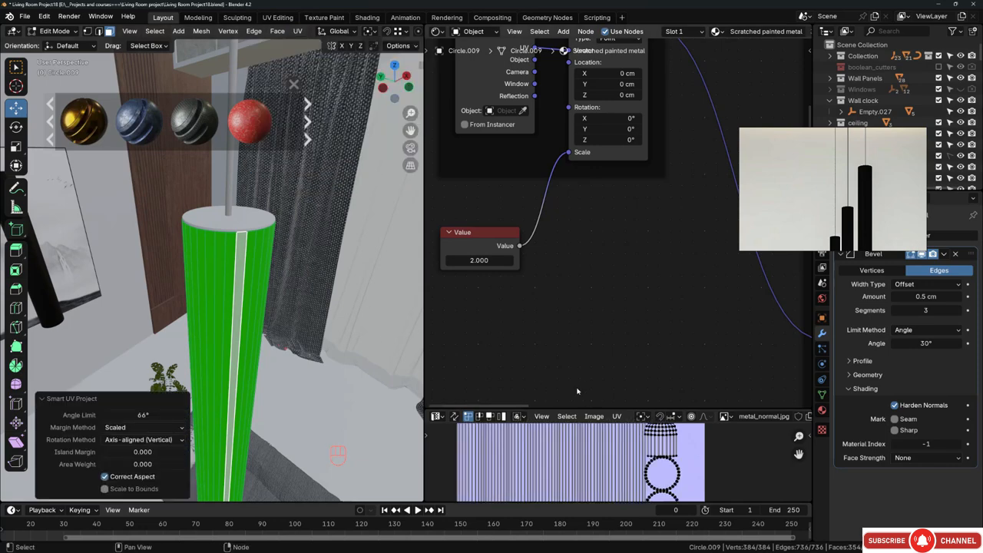
# - Enlarge the UV editor to check the middle pendant's layout, and return to Object Mode with nothing selected
pyautogui.moveTo(560, 407); pyautogui.dragTo(560, 281)
pyautogui.scroll(-5, 583, 381)
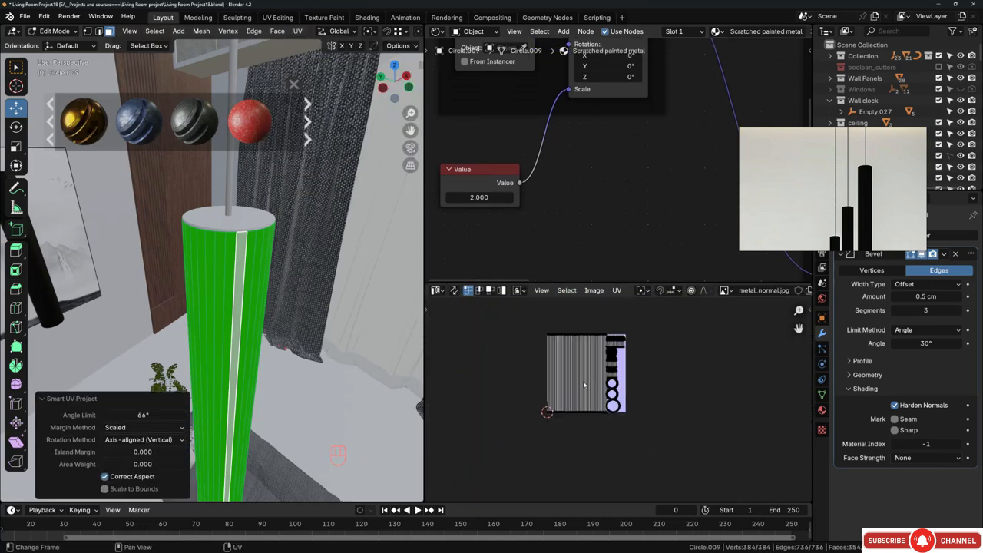
pyautogui.scroll(3, 187, 303)
pyautogui.moveTo(185, 304); pyautogui.dragTo(228, 172, button='middle')
pyautogui.scroll(-5, 187, 304)
pyautogui.scroll(4, 188, 305)
pyautogui.press('Tab')
pyautogui.hotkey('alt', 'a')
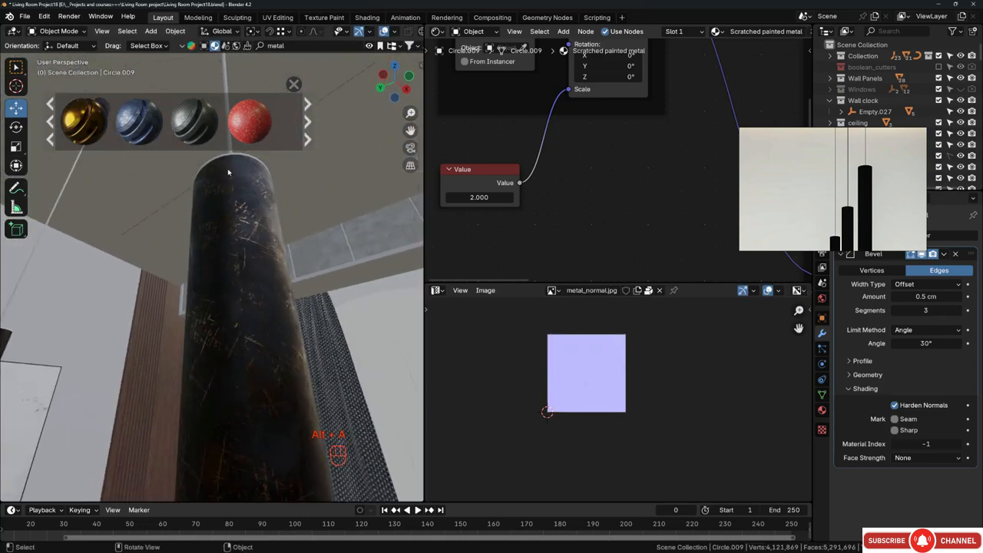
# - Unwrap all faces of the farthest cylindrical pendant with Smart UV Project, using a 66° angle limit, and return to Object Mode
pyautogui.moveTo(245, 351)
pyautogui.mouseDown(button='middle')
pyautogui.moveTo(255, 325)
pyautogui.moveTo(242, 363)
pyautogui.moveTo(262, 296)
pyautogui.moveTo(297, 277)
pyautogui.moveTo(84, 297)
pyautogui.moveTo(143, 269)
pyautogui.mouseUp(button='middle')
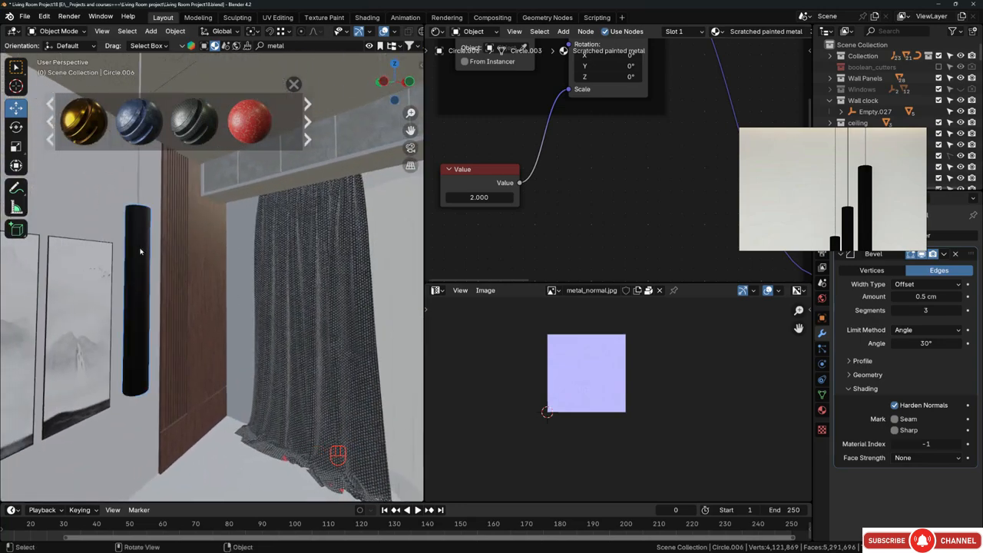
pyautogui.scroll(2, 141, 251)
pyautogui.press('Tab')
pyautogui.press('a')
pyautogui.click(298, 31)
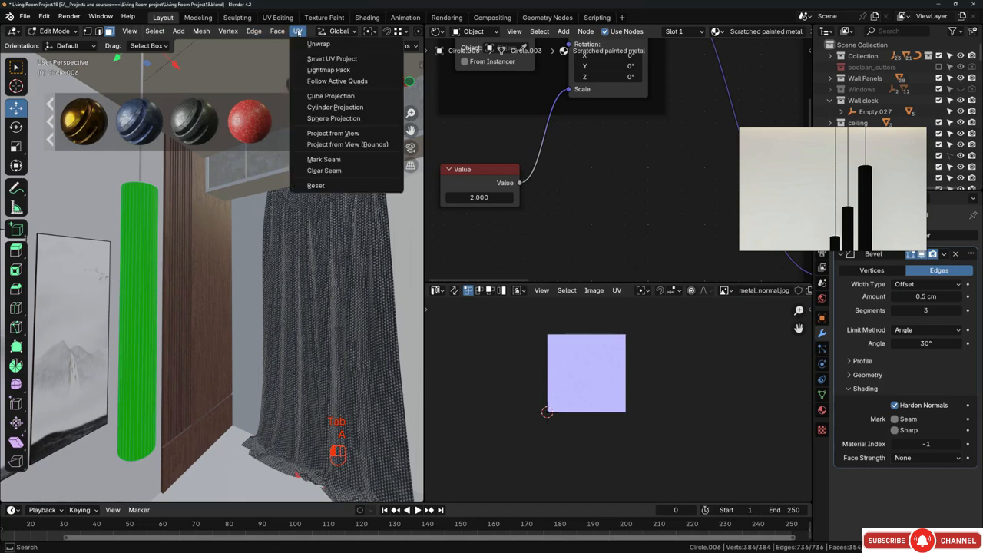
pyautogui.click(323, 60)
pyautogui.click(284, 161)
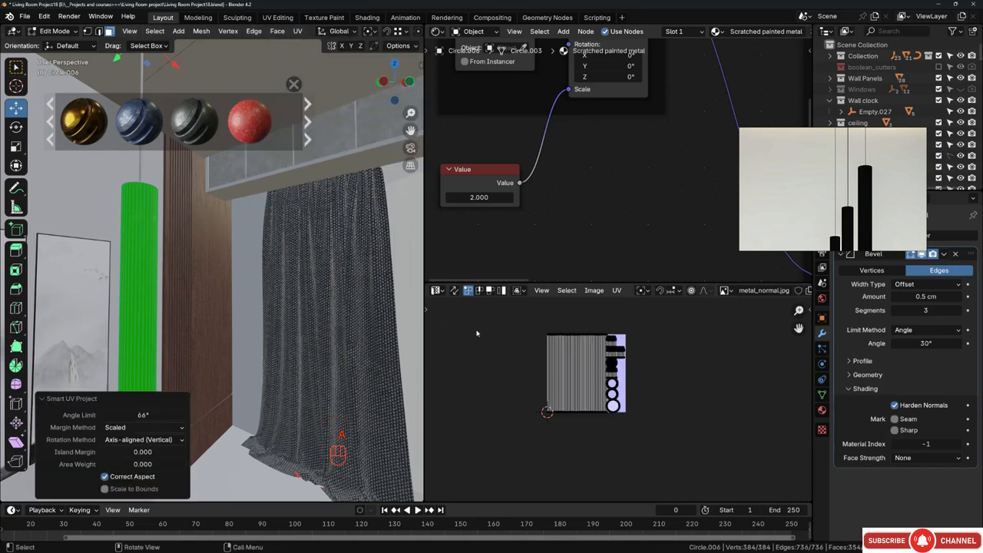
pyautogui.press('Tab')
pyautogui.hotkey('alt', 'a')
# - Link the Wire material from the black cable near the gold lamps to the three cylindrical pendants' suspension cables
pyautogui.keyDown('shift'); pyautogui.moveTo(138, 305); pyautogui.dragTo(165, 289, button='middle'); pyautogui.keyUp('shift')
pyautogui.click(166, 205)
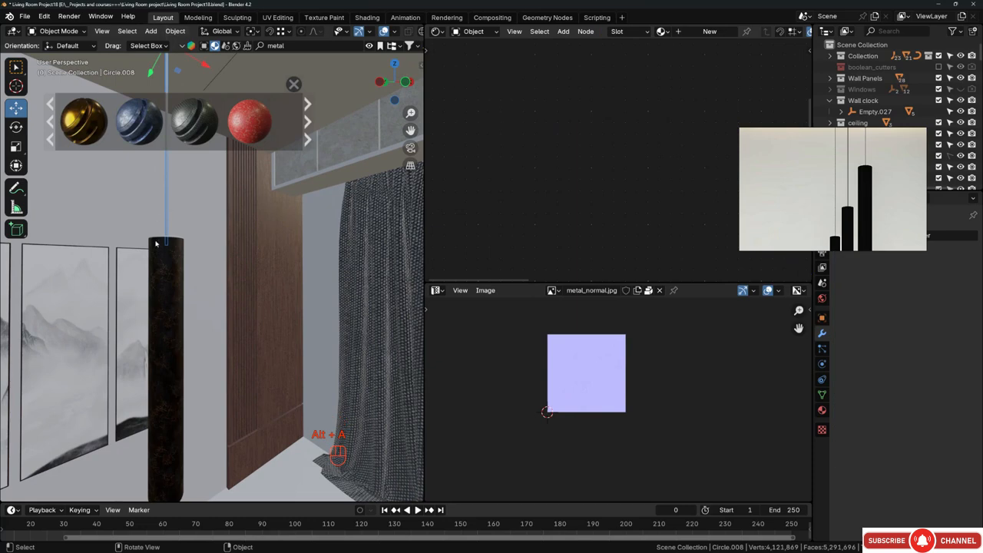
pyautogui.keyDown('shift'); pyautogui.moveTo(166, 205); pyautogui.dragTo(333, 159, button='middle'); pyautogui.keyUp('shift')
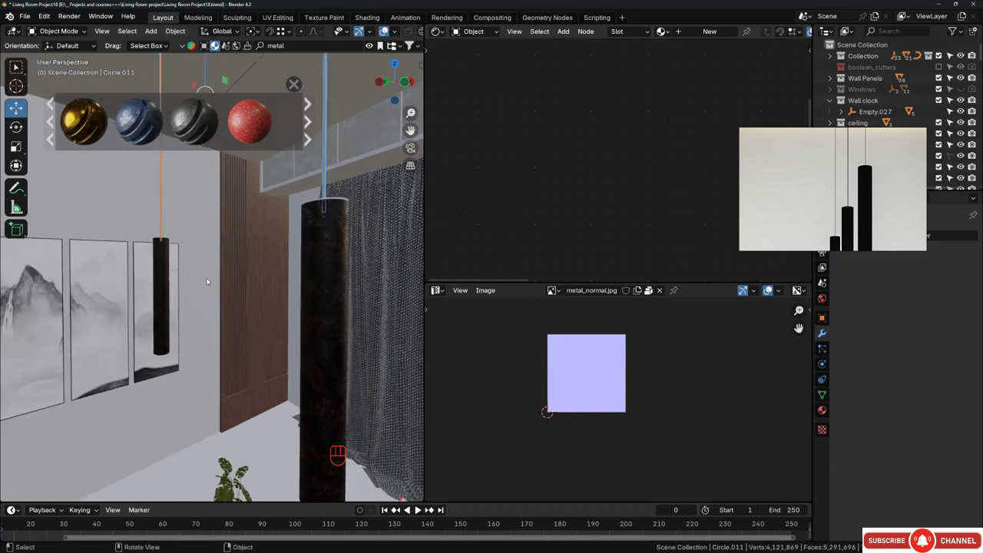
pyautogui.scroll(-4, 207, 282)
pyautogui.keyDown('shift'); pyautogui.moveTo(297, 238); pyautogui.dragTo(288, 255, button='middle'); pyautogui.keyUp('shift')
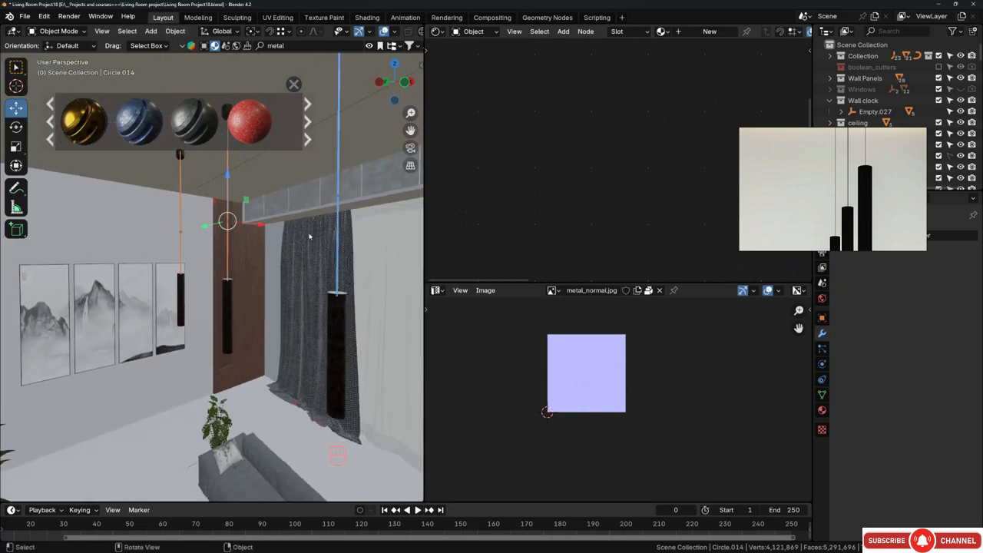
pyautogui.keyDown('shift'); pyautogui.moveTo(138, 245); pyautogui.dragTo(195, 260, button='middle'); pyautogui.keyUp('shift')
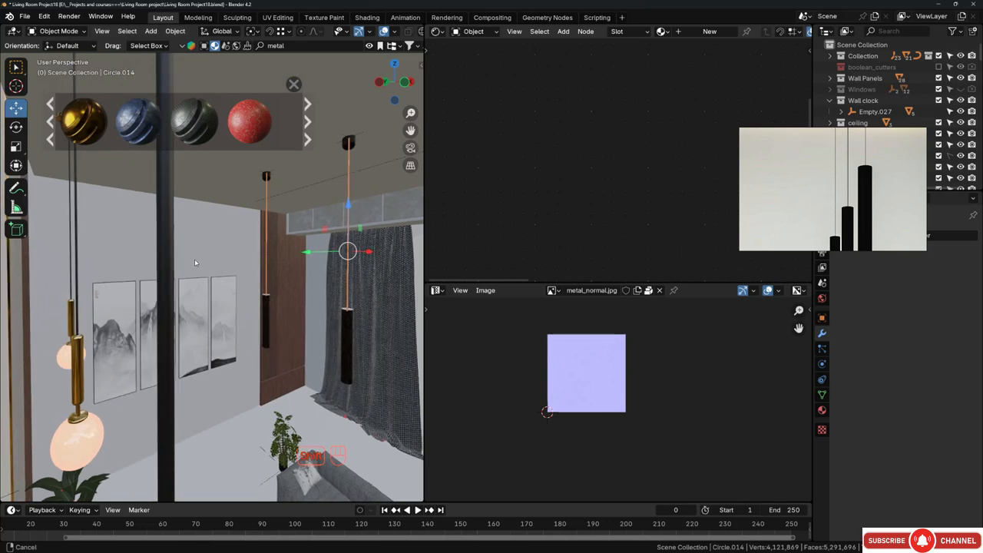
pyautogui.click(169, 222)
pyautogui.hotkey('ctrl', 'l')
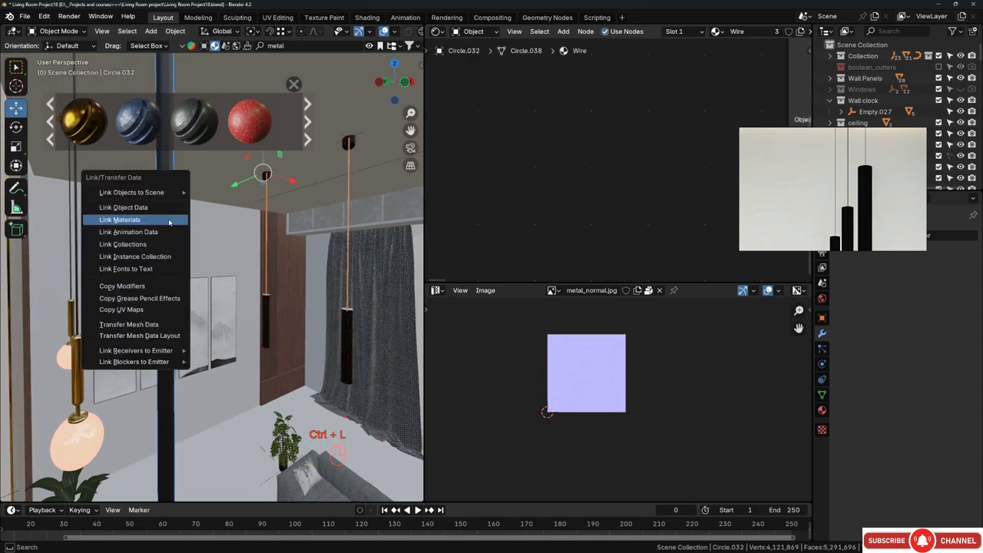
pyautogui.click(169, 222)
pyautogui.hotkey('alt', 'a')
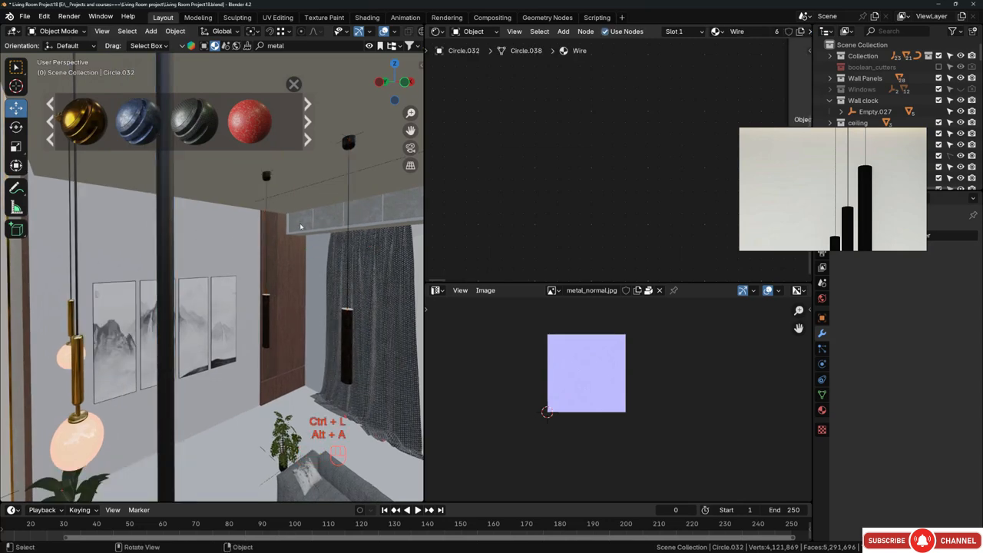
# - Examine the materials on the cylindrical pendants' ceiling canopies, cables and bodies
pyautogui.scroll(8, 352, 151)
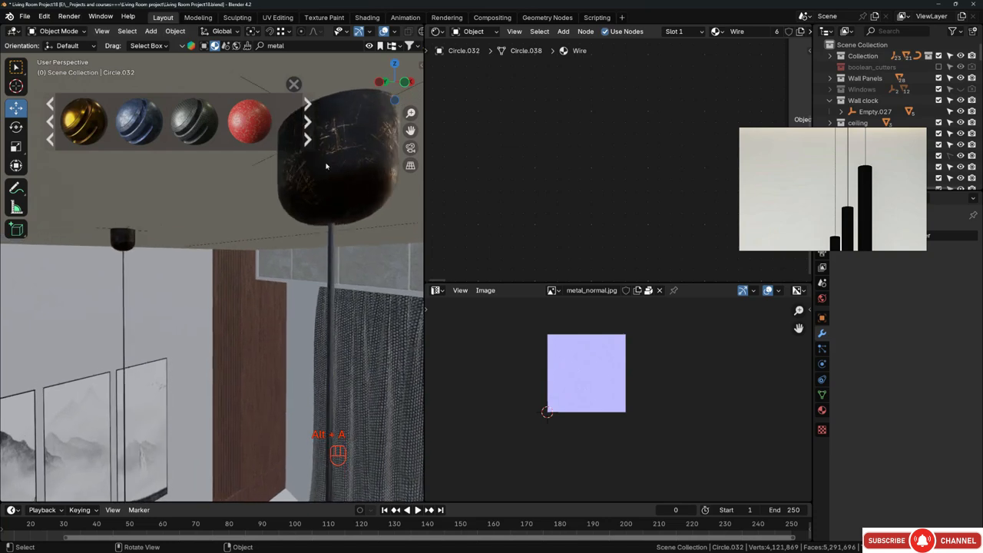
pyautogui.scroll(3, 123, 244)
pyautogui.scroll(-4, 128, 240)
pyautogui.moveTo(126, 237); pyautogui.dragTo(149, 232, button='middle')
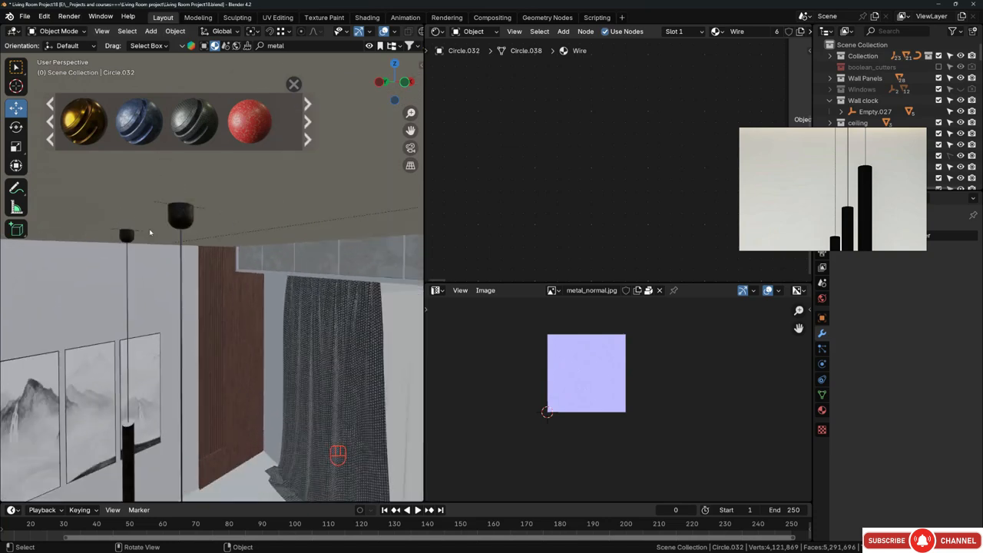
pyautogui.keyDown('shift'); pyautogui.moveTo(242, 206); pyautogui.dragTo(262, 295, button='middle'); pyautogui.keyUp('shift')
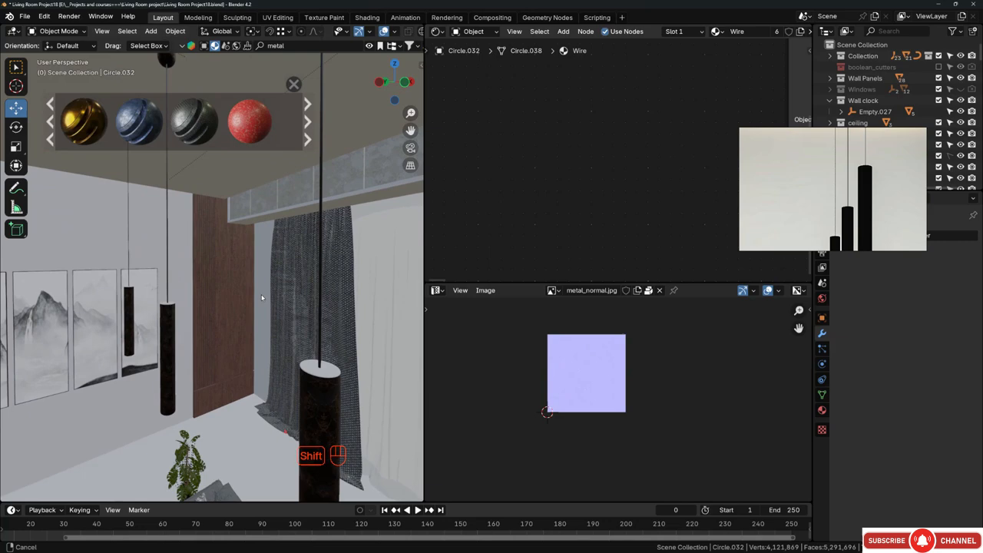
# - Link the Scratched painted metal material from the nearest cylindrical pendant's body to the three pendants' top caps, and deselect everything
pyautogui.click(329, 371)
pyautogui.keyDown('shift'); pyautogui.click(165, 307); pyautogui.keyUp('shift')
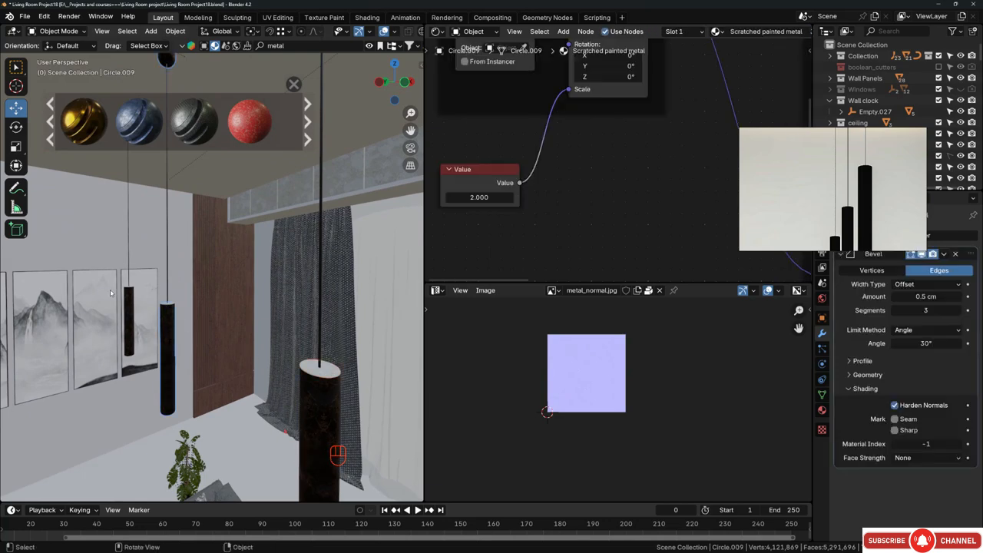
pyautogui.scroll(2, 165, 307)
pyautogui.scroll(-1, 154, 317)
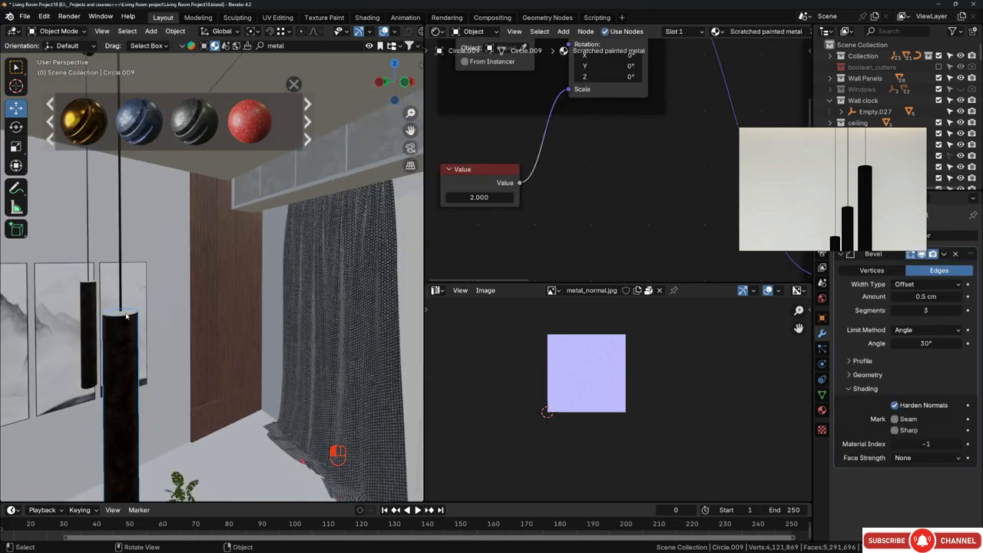
pyautogui.click(126, 315)
pyautogui.keyDown('shift'); pyautogui.moveTo(126, 315); pyautogui.dragTo(216, 329, button='middle'); pyautogui.keyUp('shift')
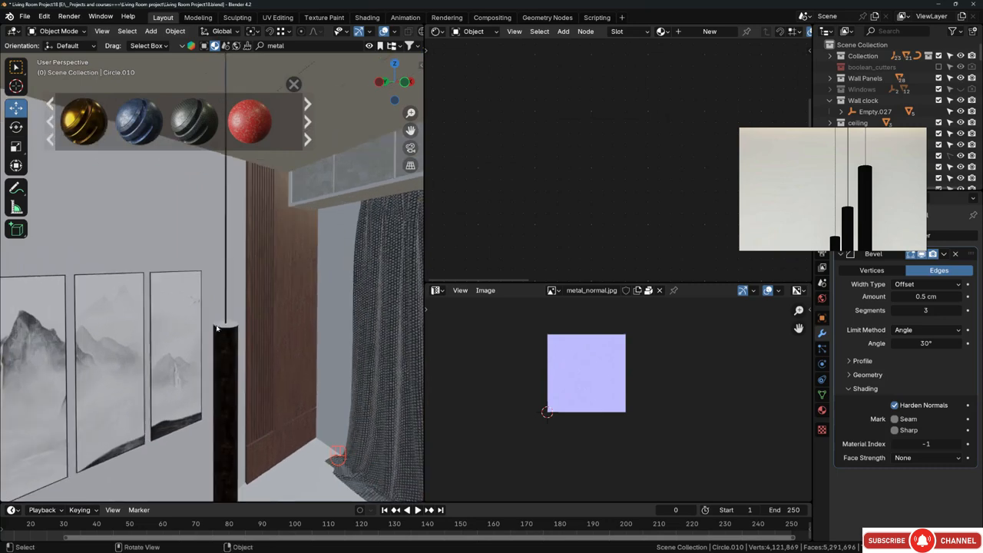
pyautogui.keyDown('shift'); pyautogui.click(217, 328); pyautogui.keyUp('shift')
pyautogui.scroll(-4, 137, 297)
pyautogui.scroll(2, 269, 345)
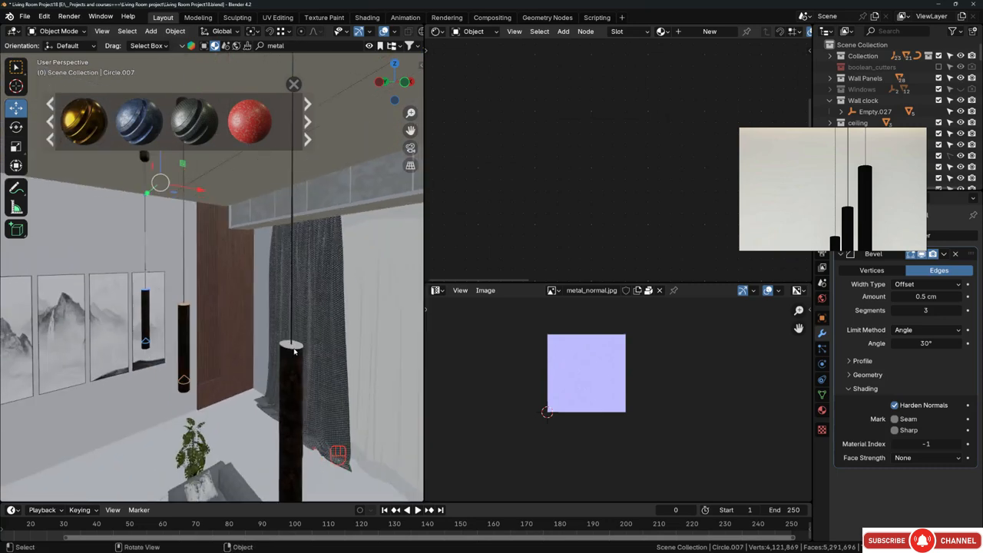
pyautogui.click(297, 380)
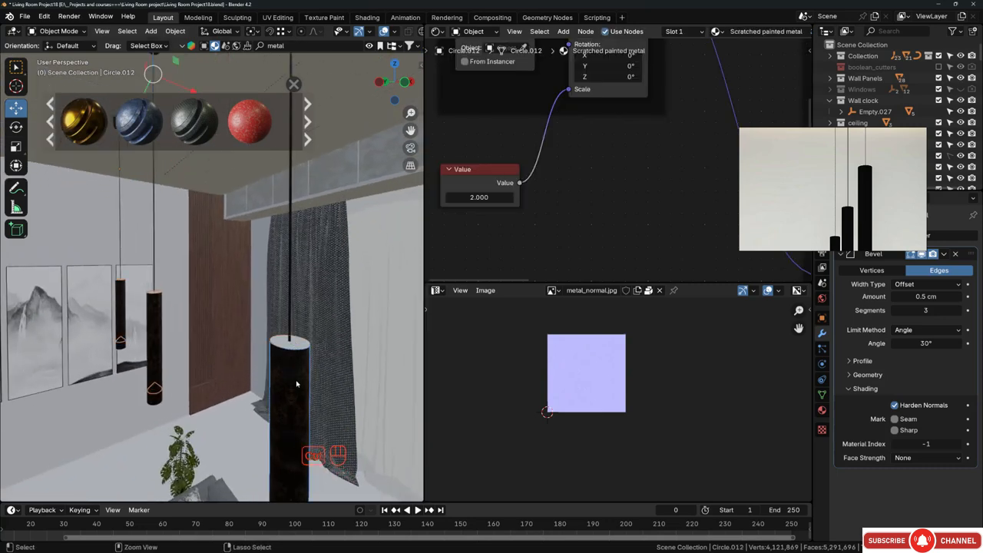
pyautogui.hotkey('ctrl', 'l')
pyautogui.click(296, 381)
pyautogui.hotkey('alt', 'a')
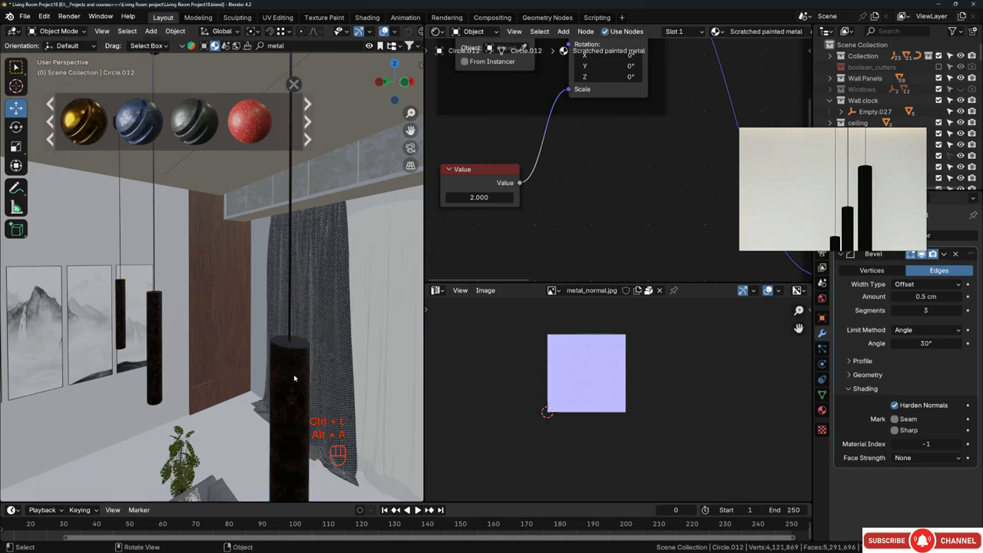
# - Unwrap all faces of the nearest pendant's top cap with Smart UV Project at a 66° angle limit, and deselect it in Object Mode
pyautogui.scroll(4, 299, 345)
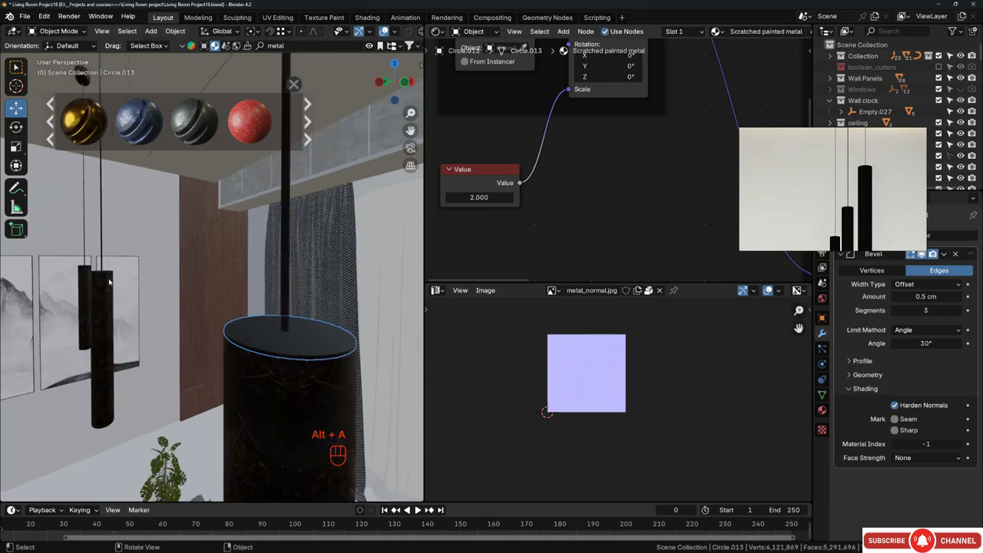
pyautogui.moveTo(109, 282); pyautogui.dragTo(304, 152, button='middle')
pyautogui.press('Tab')
pyautogui.press('a')
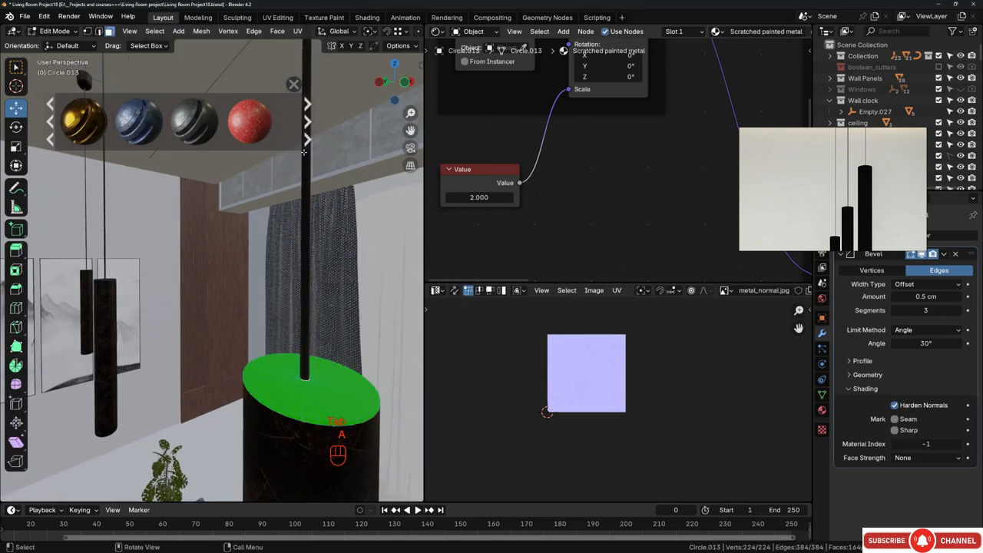
pyautogui.click(297, 32)
pyautogui.click(323, 59)
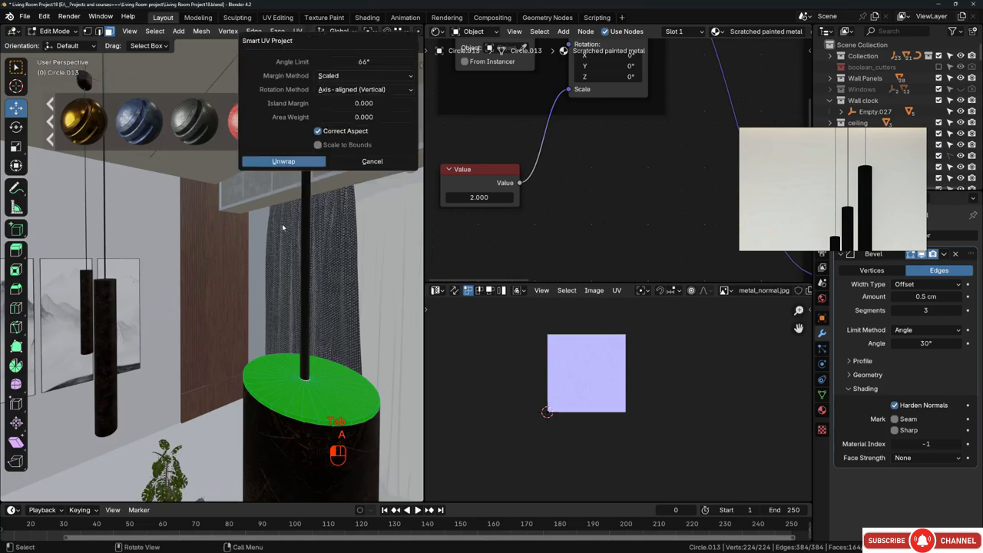
pyautogui.click(315, 164)
pyautogui.press('Tab')
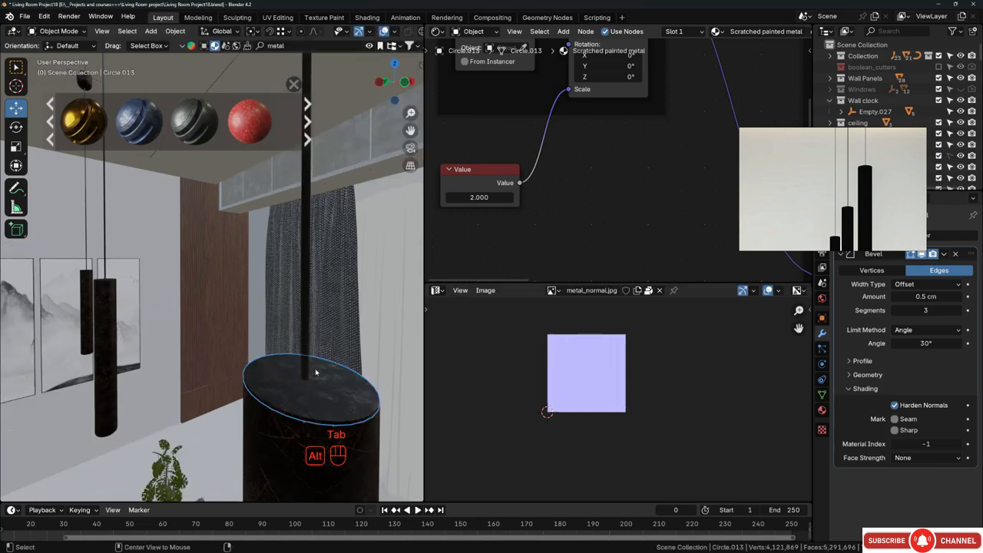
pyautogui.hotkey('alt', 'a')
# - Examine the scratched metal on the cylindrical pendants from several angles and from across the room
pyautogui.moveTo(299, 331); pyautogui.dragTo(310, 356, button='middle')
pyautogui.scroll(-5, 309, 356)
pyautogui.keyDown('shift'); pyautogui.moveTo(255, 326); pyautogui.dragTo(220, 315, button='middle'); pyautogui.keyUp('shift')
pyautogui.moveTo(290, 268); pyautogui.dragTo(244, 260, button='middle')
pyautogui.hotkey('alt', 'a')
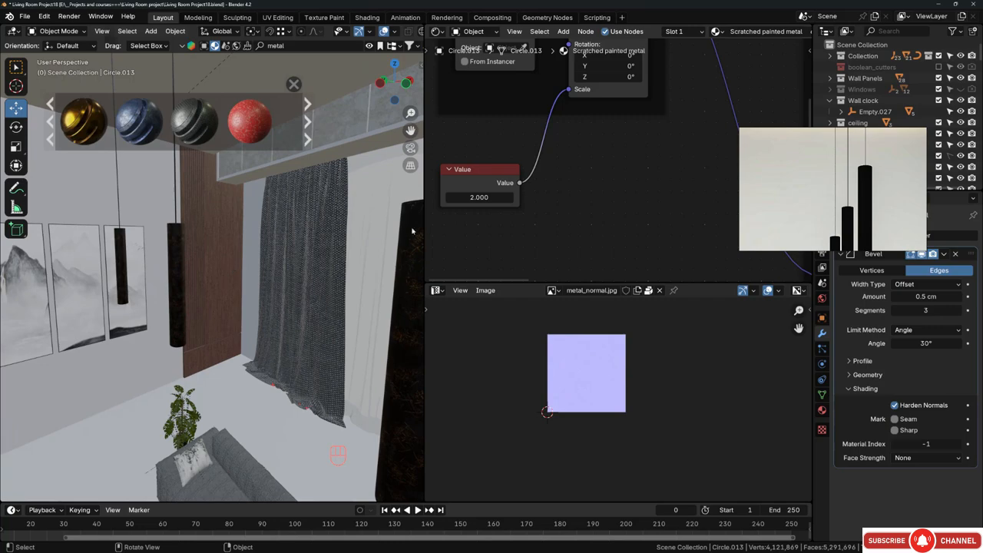
pyautogui.moveTo(204, 262); pyautogui.dragTo(196, 262, button='middle')
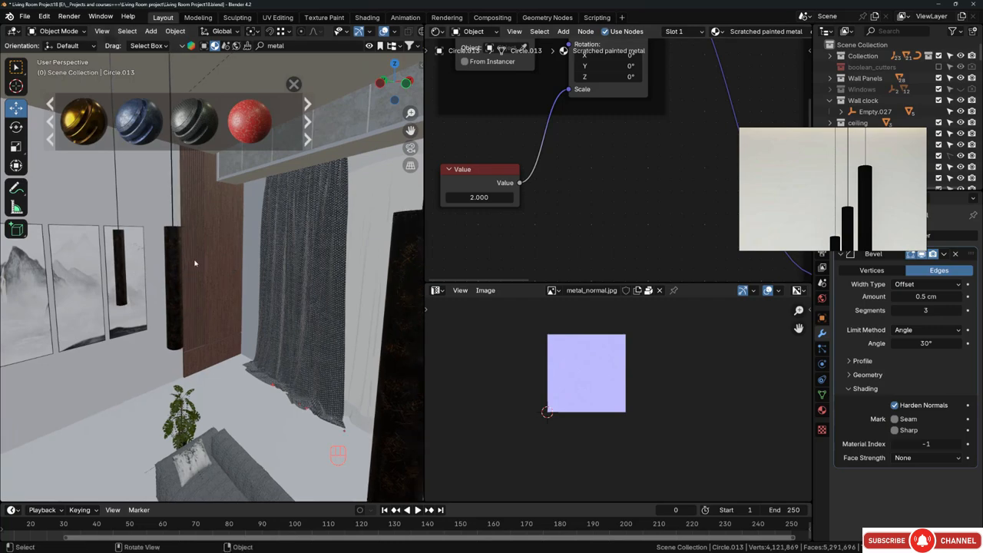
pyautogui.hotkey('shift', '`')
pyautogui.press('a')
pyautogui.press('a')
pyautogui.press('a')
pyautogui.press('a')
pyautogui.press('s')
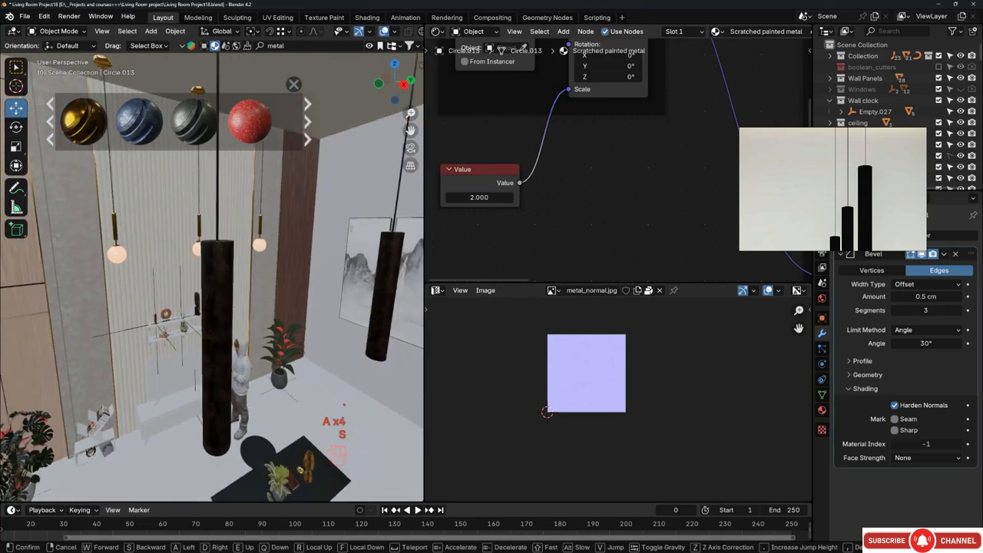
pyautogui.click(193, 270)
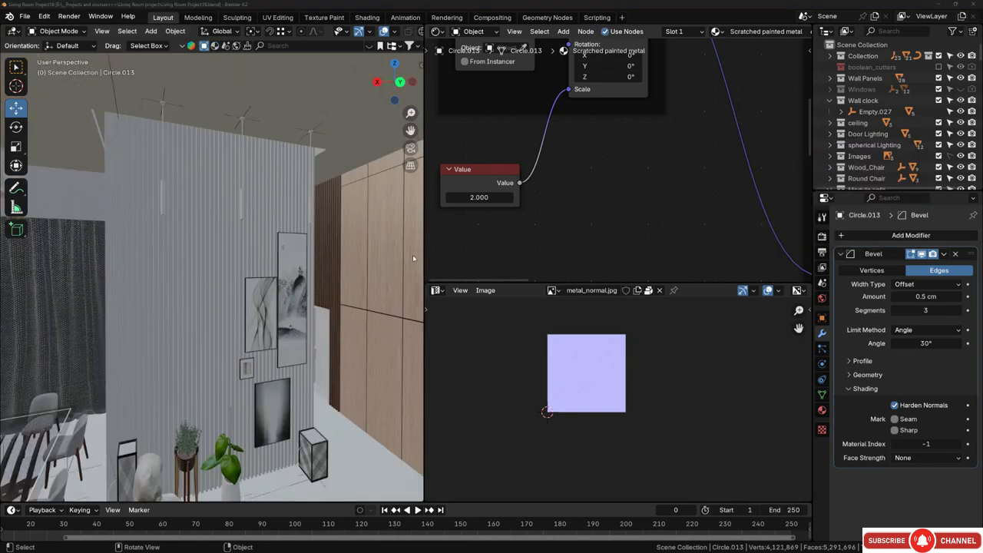
# - Widen the 3D viewport, enable the Screencast Keys display, and hide the sidebar
pyautogui.moveTo(422, 260); pyautogui.dragTo(614, 112)
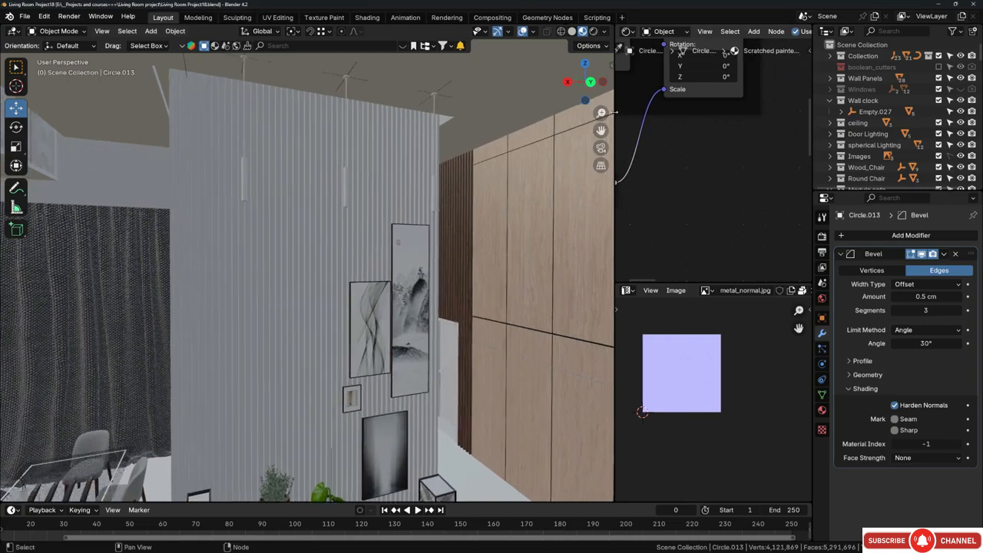
pyautogui.moveTo(365, 348); pyautogui.dragTo(367, 254, button='middle')
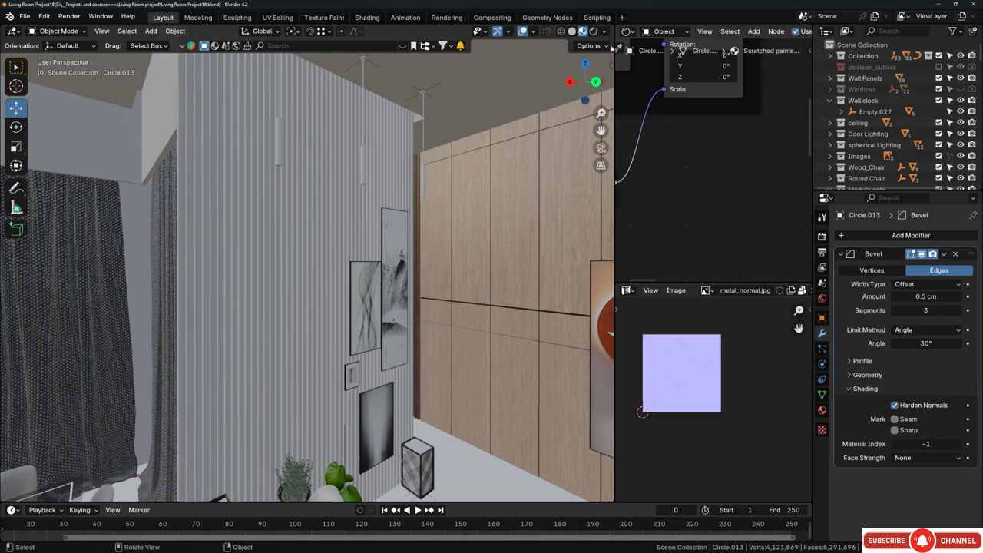
pyautogui.click(611, 67)
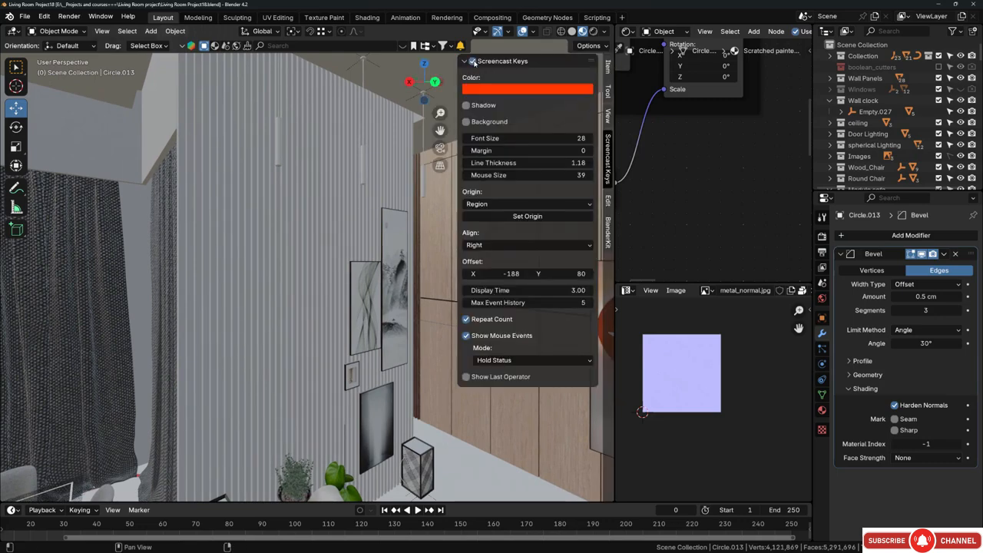
pyautogui.moveTo(389, 277); pyautogui.dragTo(350, 260, button='middle')
pyautogui.press('n')
# - Select the body of the nearest white pendant at the slatted wall and enlarge the shader editor
pyautogui.scroll(3, 303, 155)
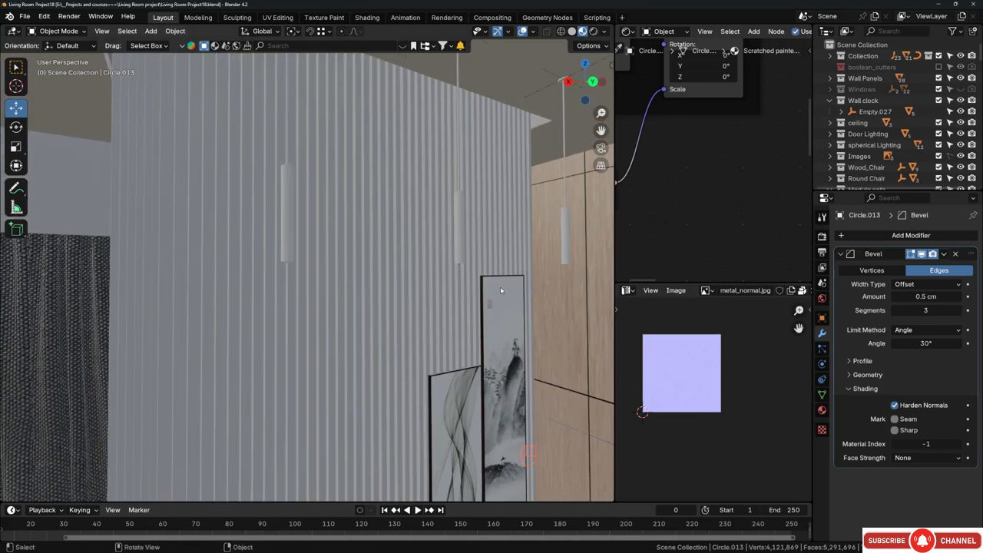
pyautogui.moveTo(500, 291); pyautogui.dragTo(511, 290, button='middle')
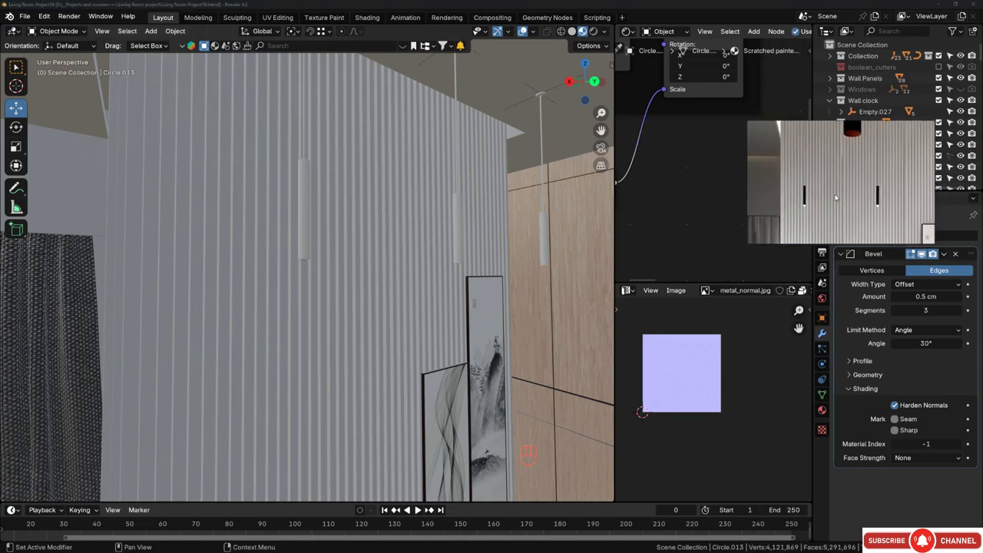
pyautogui.moveTo(346, 212); pyautogui.dragTo(342, 157, button='middle')
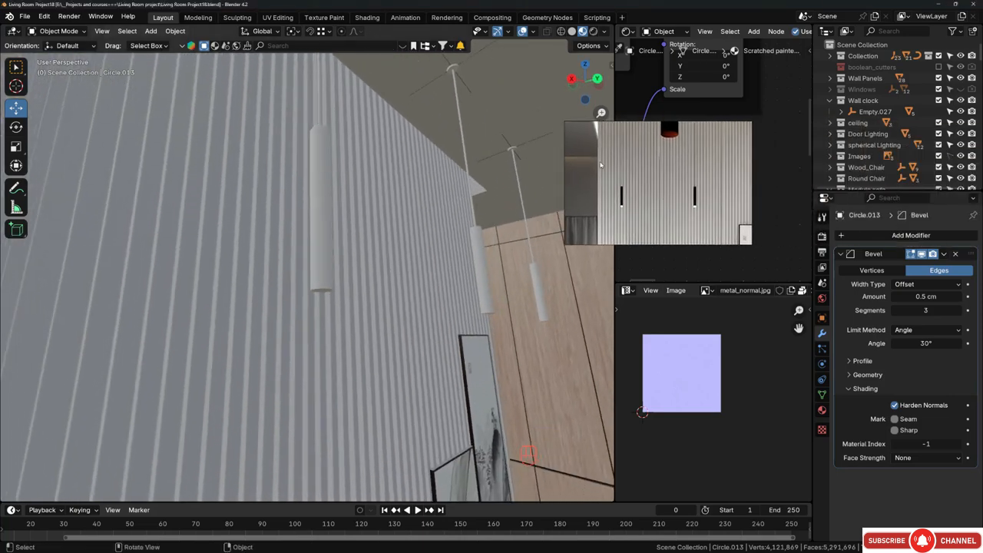
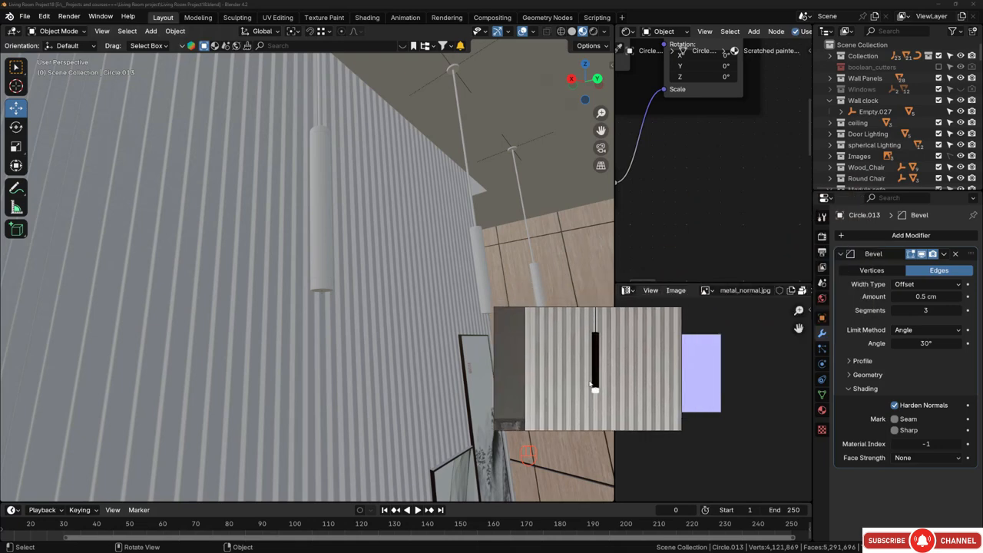
pyautogui.click(320, 190)
pyautogui.scroll(3, 319, 191)
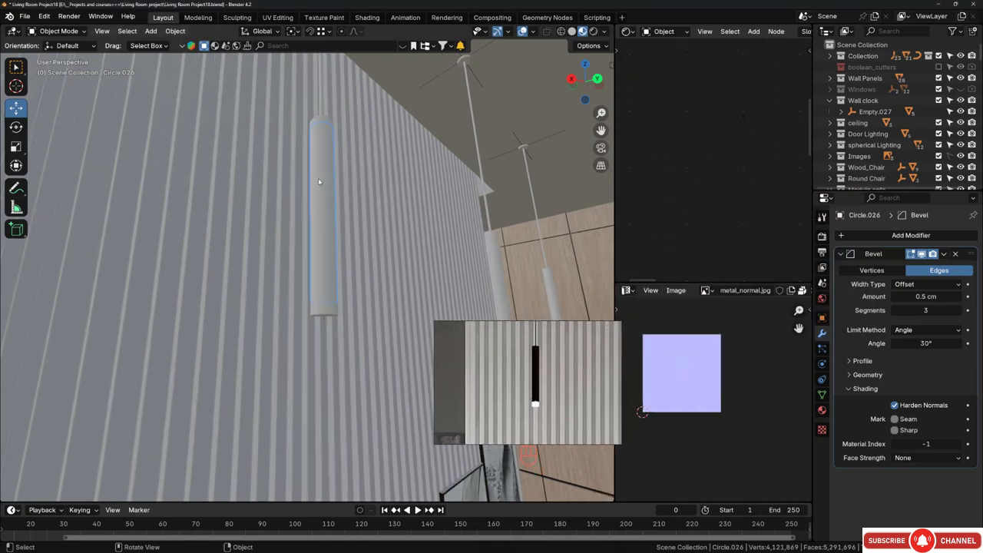
pyautogui.moveTo(320, 191); pyautogui.dragTo(338, 172, button='middle')
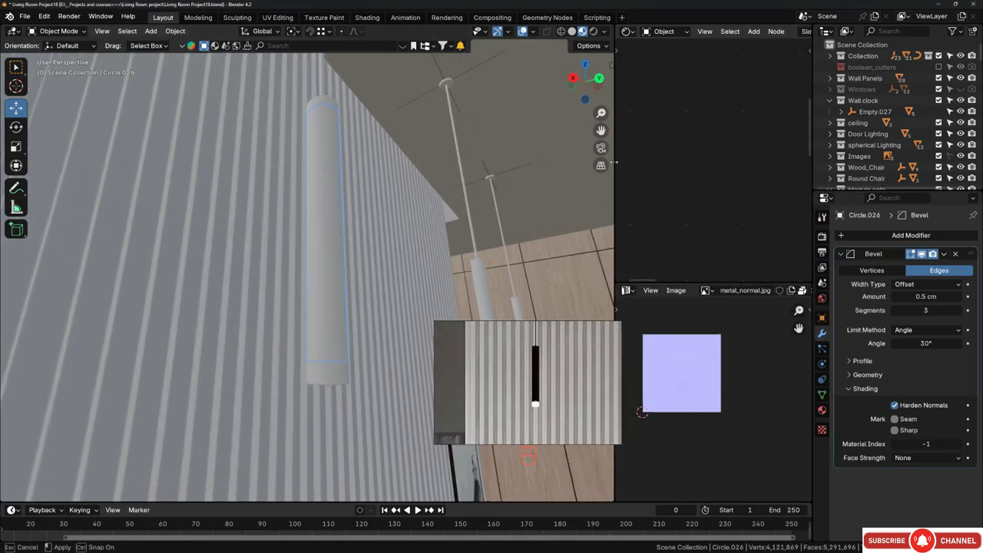
pyautogui.moveTo(615, 162); pyautogui.dragTo(405, 162)
pyautogui.moveTo(518, 282); pyautogui.dragTo(522, 434)
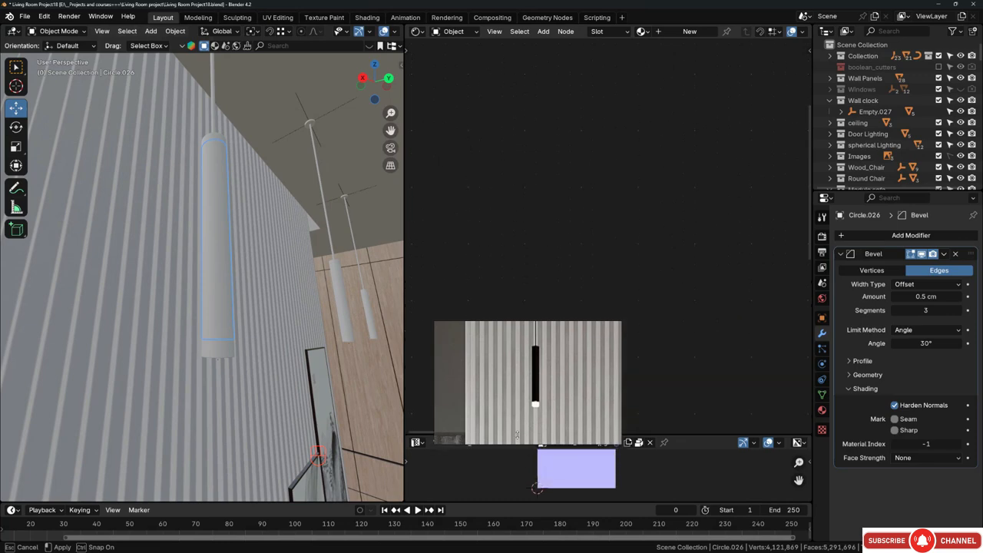
# - Create a new material for the selected pendant body and move the reference image clear of its nodes
pyautogui.click(689, 32)
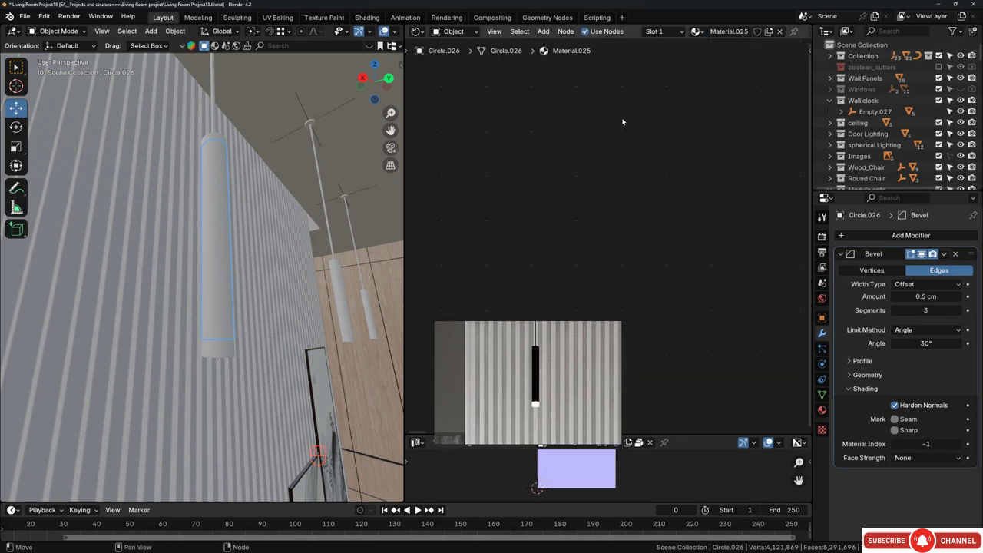
pyautogui.press('Home')
pyautogui.scroll(2, 491, 184)
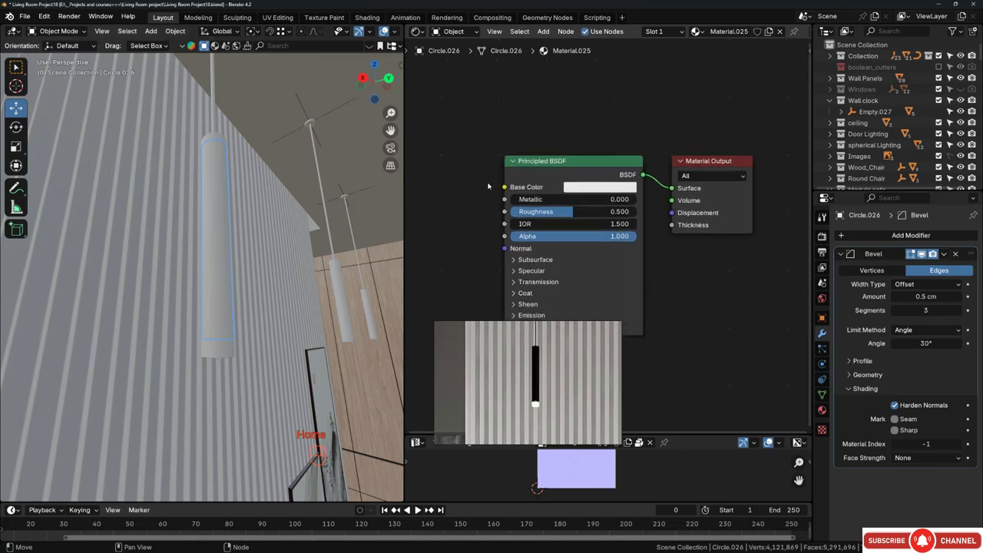
pyautogui.moveTo(546, 386); pyautogui.dragTo(150, 436)
pyautogui.moveTo(150, 437); pyautogui.dragTo(123, 427, button='right')
pyautogui.scroll(2, 117, 420)
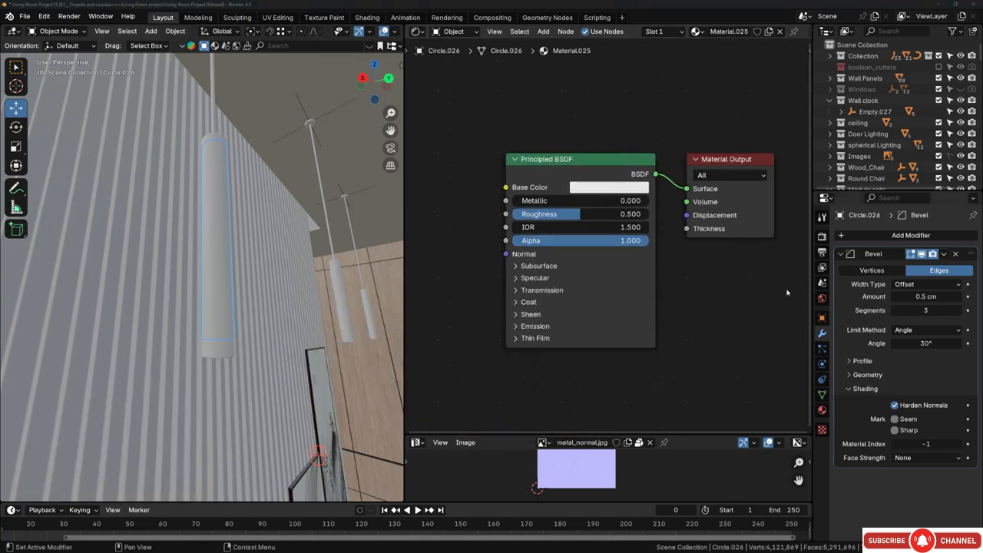
# - Darken the lamp cylinder material's base color to near black with a value of 0.005
pyautogui.moveTo(209, 260); pyautogui.dragTo(295, 255, button='middle')
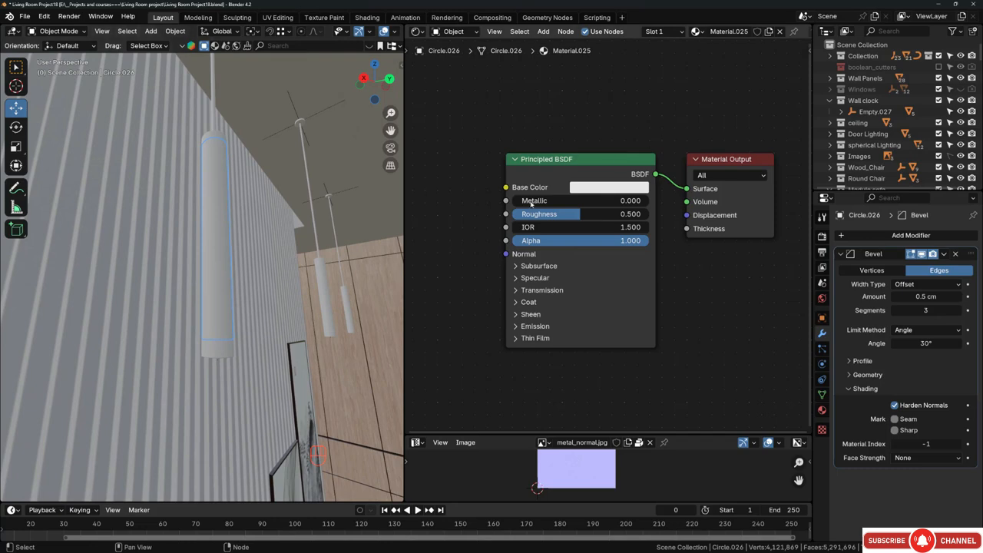
pyautogui.moveTo(207, 221); pyautogui.dragTo(351, 223, button='middle')
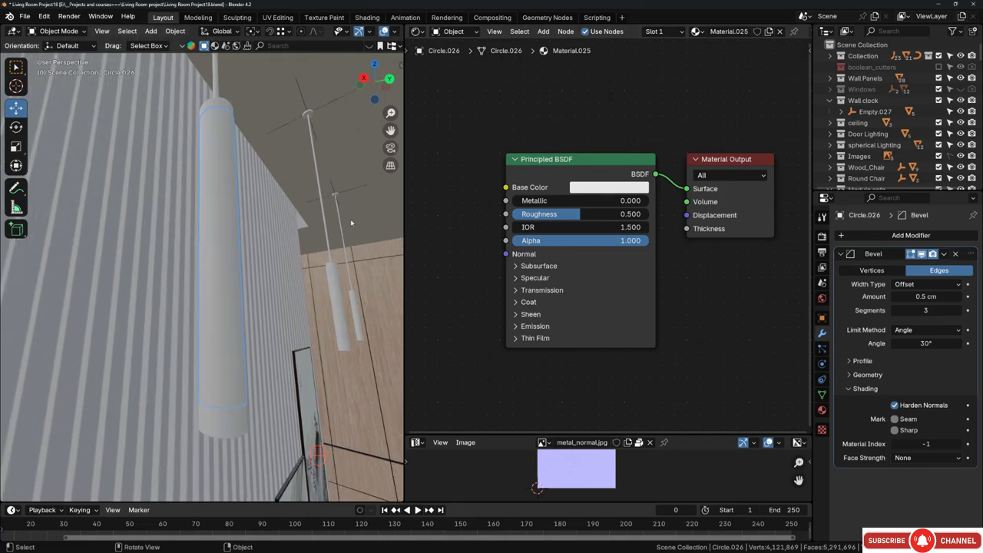
pyautogui.click(600, 189)
pyautogui.moveTo(695, 222); pyautogui.dragTo(695, 300)
pyautogui.moveTo(696, 301); pyautogui.dragTo(695, 303)
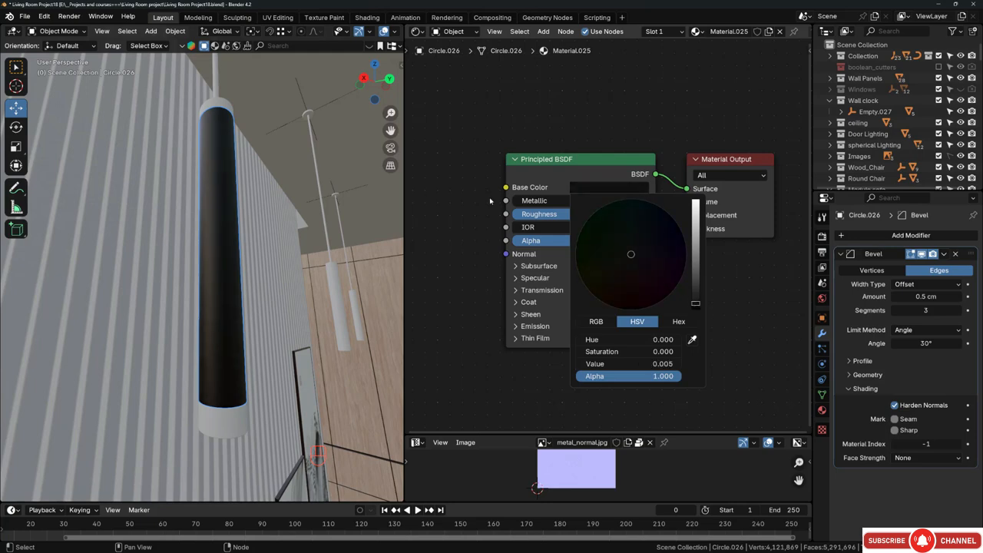
# - Add a Noise Texture node ahead of the Principled BSDF and preview it on the lamp cylinder
pyautogui.moveTo(492, 205); pyautogui.dragTo(552, 207, button='middle')
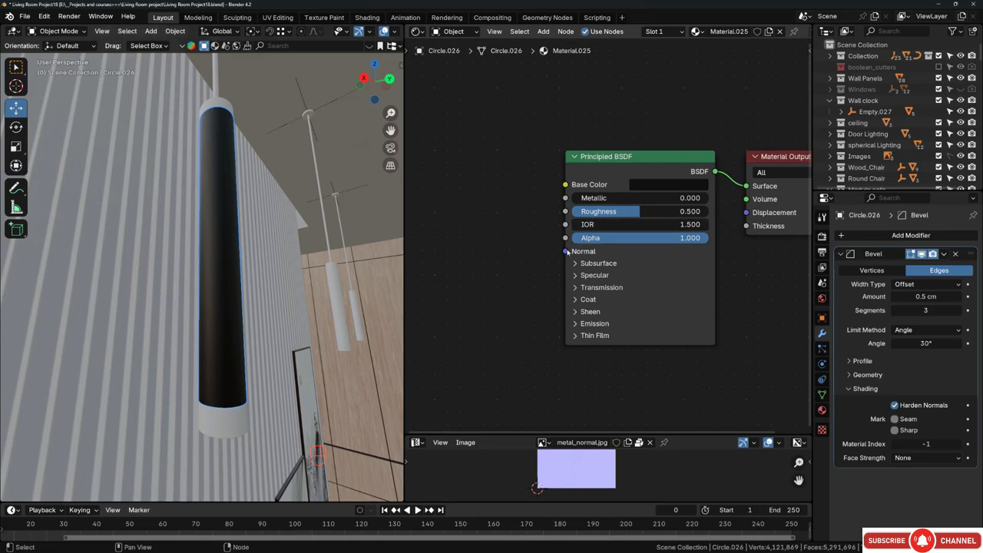
pyautogui.moveTo(483, 263); pyautogui.dragTo(558, 246, button='middle')
pyautogui.hotkey('shift', 'a')
pyautogui.click(494, 206)
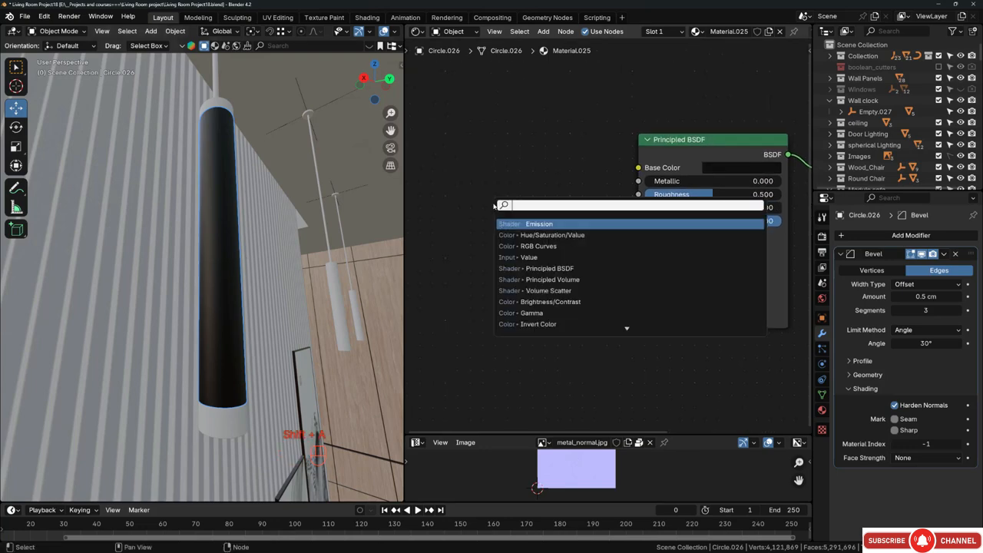
pyautogui.write('noise')
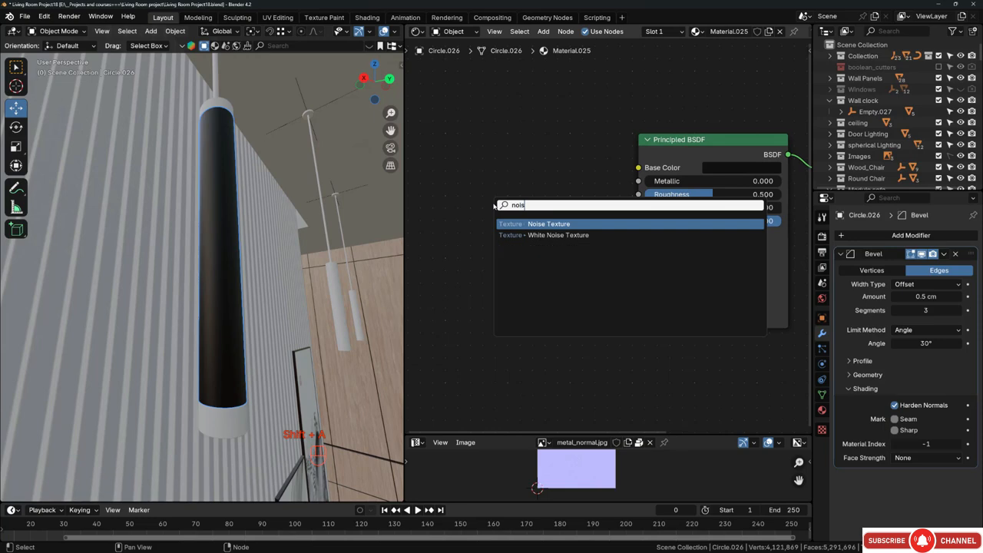
pyautogui.press('Return')
pyautogui.click(464, 171)
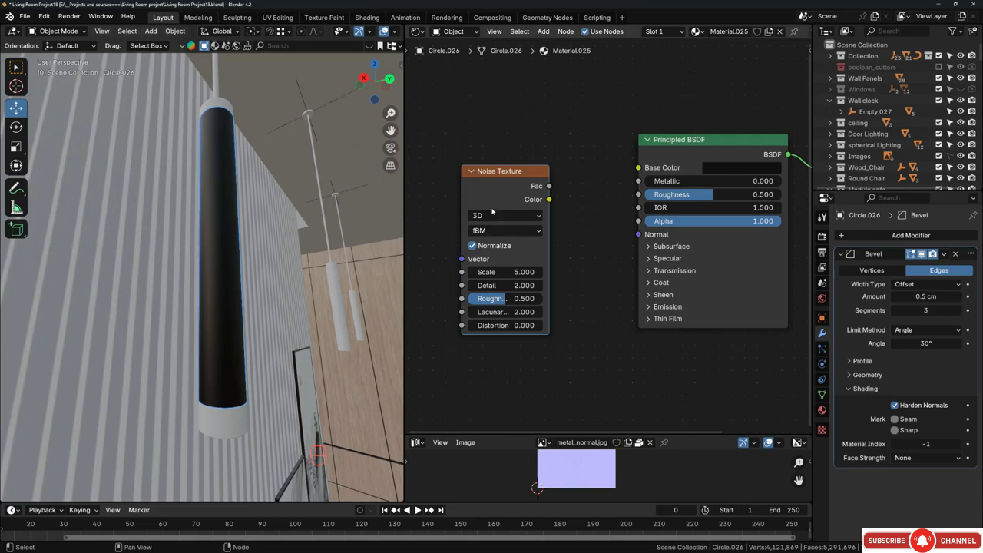
pyautogui.keyDown('ctrl'); pyautogui.keyDown('shift'); pyautogui.click(499, 184); pyautogui.keyUp('shift'); pyautogui.keyUp('ctrl')
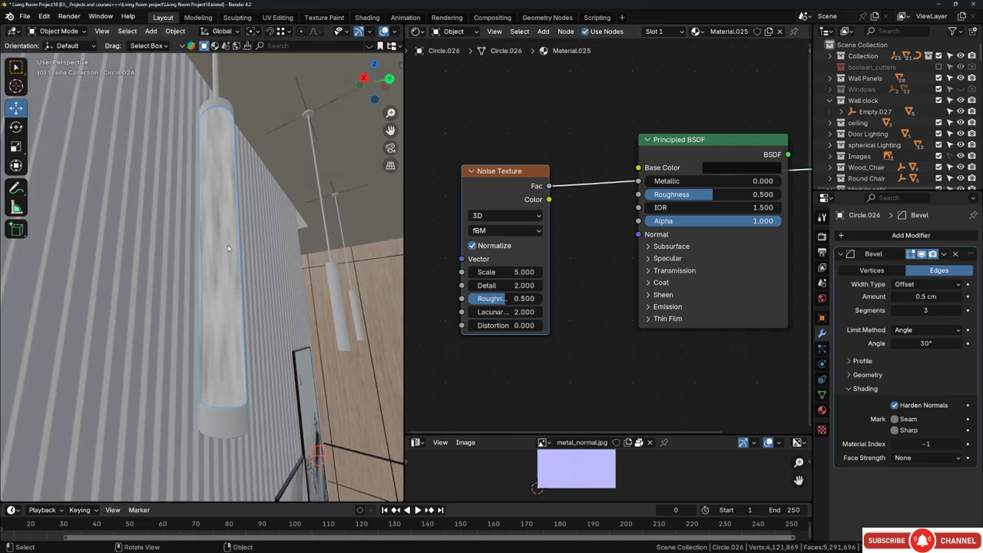
pyautogui.moveTo(220, 289); pyautogui.dragTo(261, 285, button='middle')
pyautogui.moveTo(498, 196); pyautogui.dragTo(500, 197)
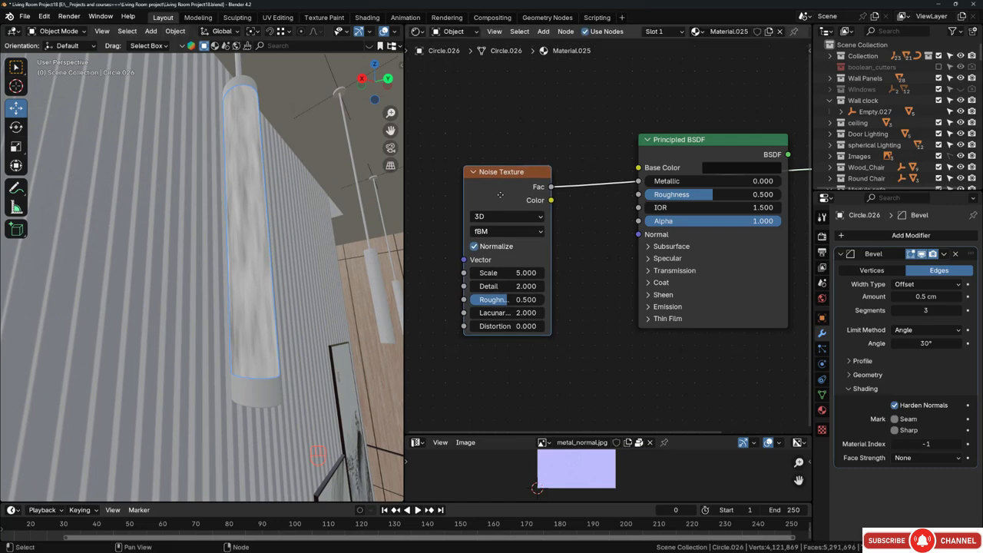
# - Add Texture Coordinate and Mapping nodes to the noise texture and feed the mapping from Object coordinates
pyautogui.hotkey('ctrl', 't')
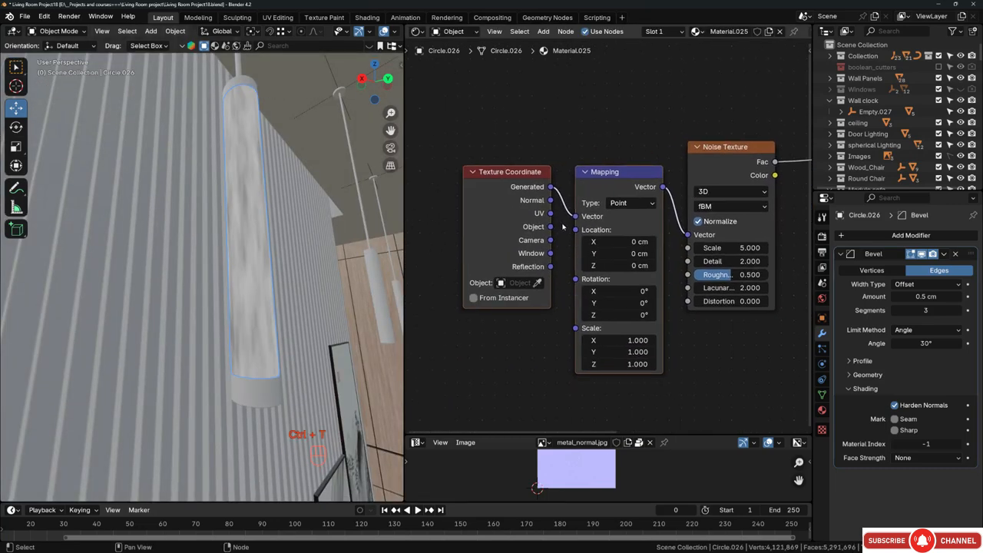
pyautogui.scroll(1, 563, 227)
pyautogui.moveTo(548, 227); pyautogui.dragTo(578, 215)
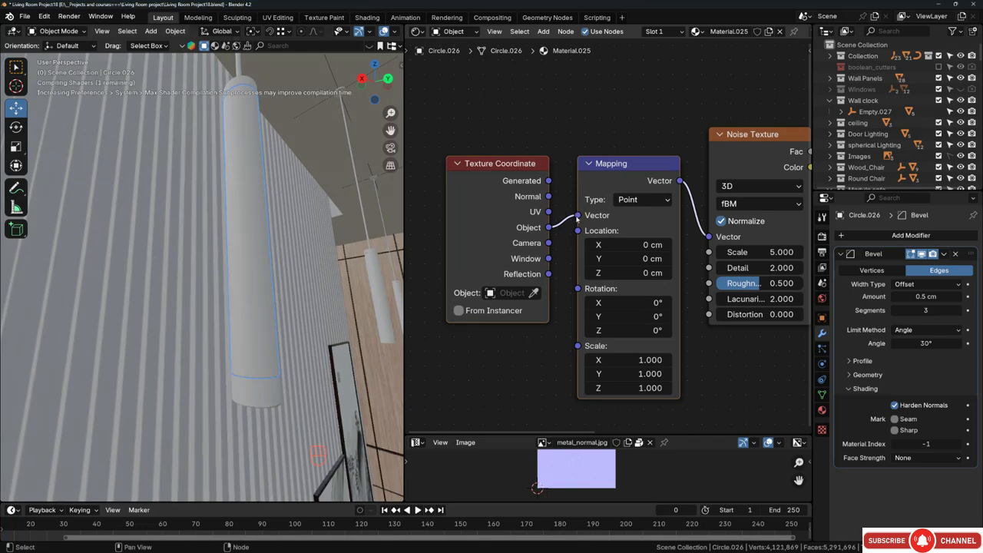
# - Raise the Noise Texture's scale to 48.7
pyautogui.moveTo(661, 179); pyautogui.dragTo(479, 161, button='middle')
pyautogui.scroll(3, 628, 242)
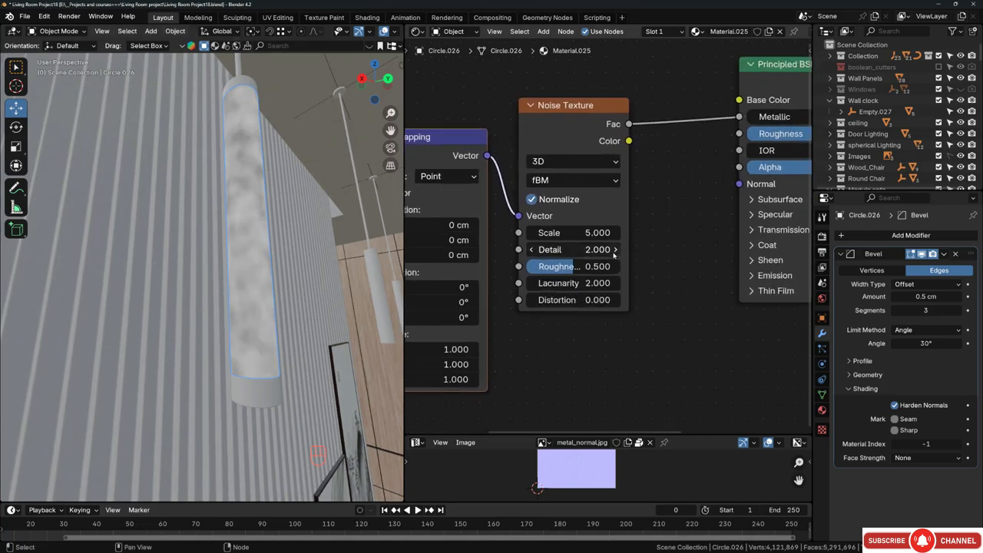
pyautogui.moveTo(575, 229); pyautogui.dragTo(773, 228)
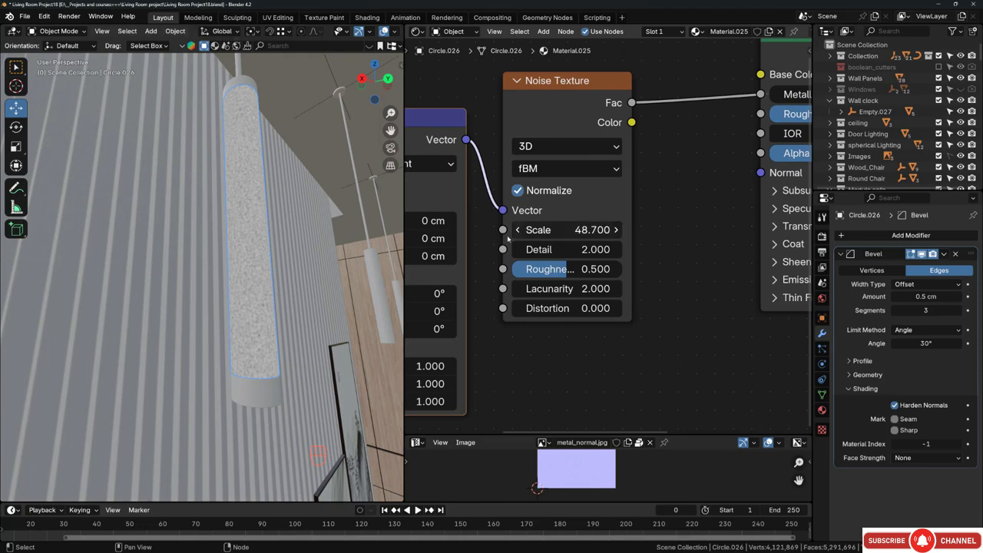
# - Stretch the noise along the Z axis by raising the Mapping node's Z scale to 44.2
pyautogui.moveTo(496, 236); pyautogui.dragTo(737, 182, button='middle')
pyautogui.moveTo(509, 180); pyautogui.dragTo(547, 179, button='middle')
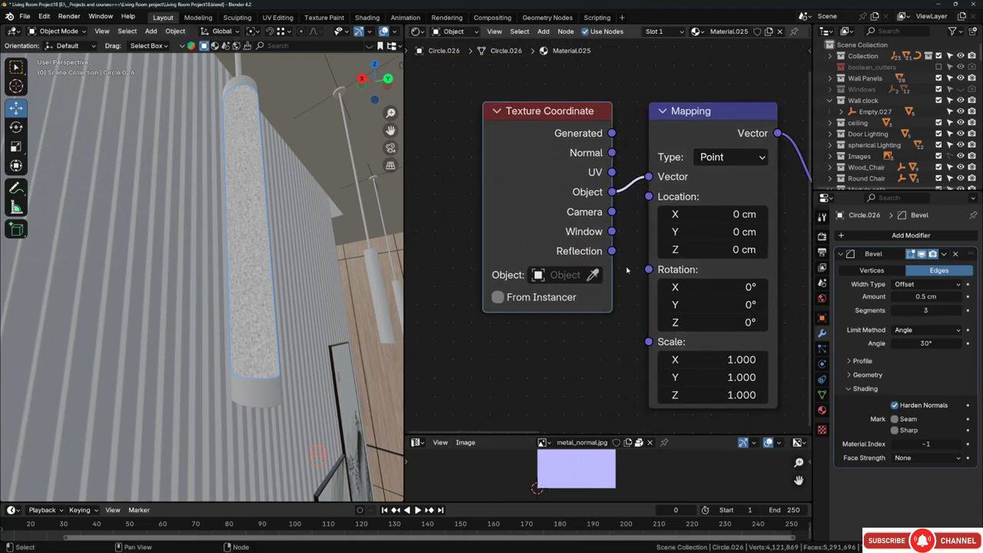
pyautogui.moveTo(626, 269); pyautogui.dragTo(489, 225, button='middle')
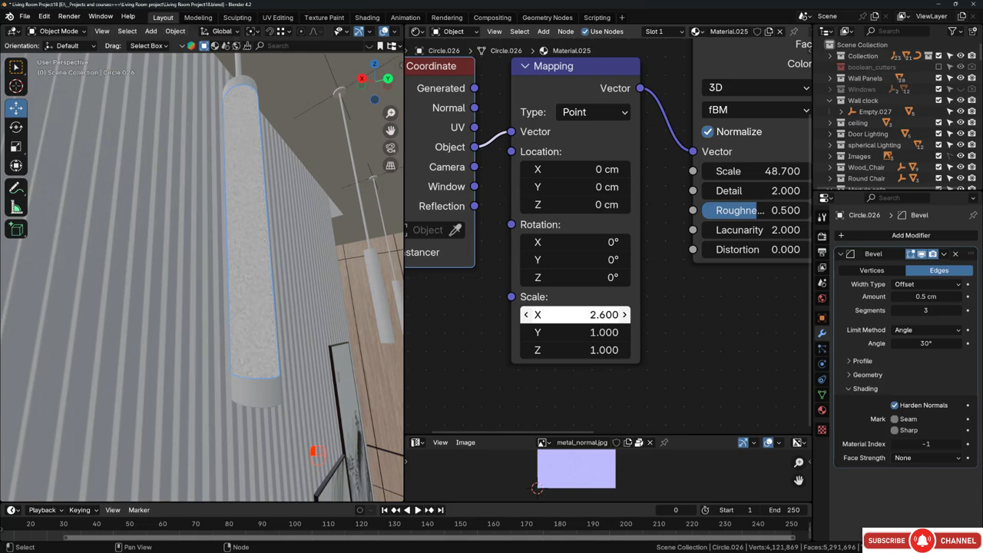
pyautogui.moveTo(570, 314); pyautogui.dragTo(558, 315)
pyautogui.moveTo(558, 351)
pyautogui.mouseDown()
pyautogui.moveTo(585, 350)
pyautogui.moveTo(558, 351)
pyautogui.mouseUp()
pyautogui.scroll(5, 242, 277)
pyautogui.moveTo(242, 276); pyautogui.dragTo(260, 268, button='middle')
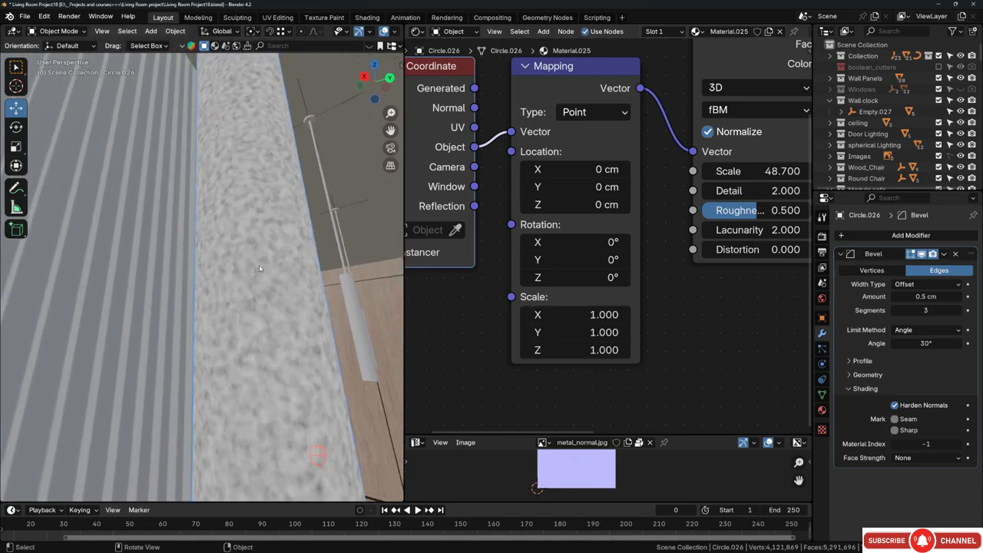
pyautogui.moveTo(560, 350); pyautogui.dragTo(675, 350)
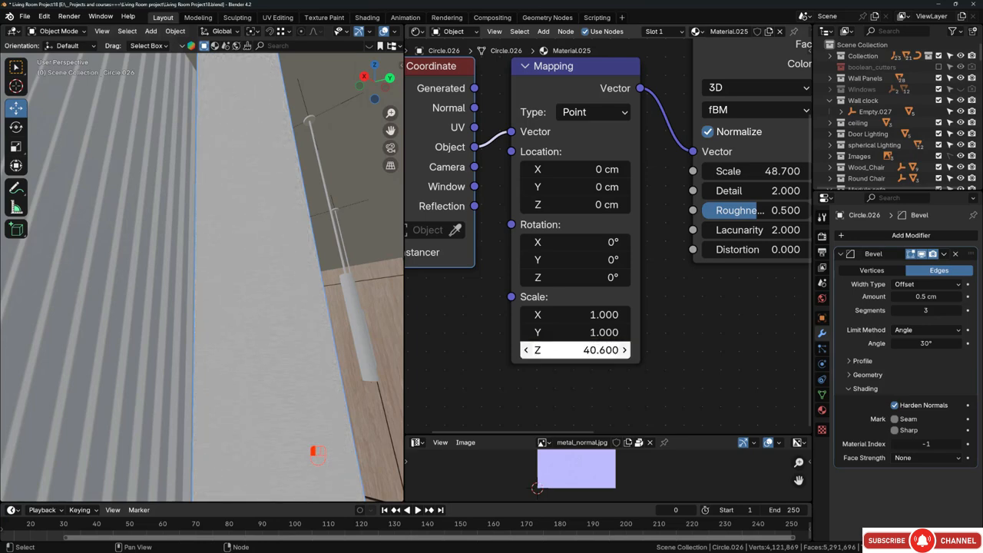
pyautogui.scroll(2, 280, 308)
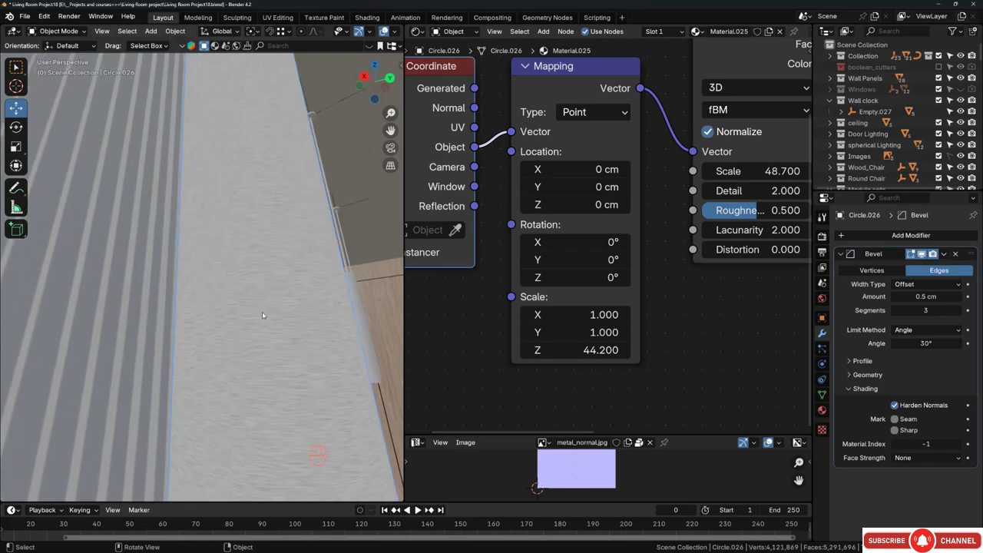
# - Deselect the lamp cylinder and set the Mapping node's X and Y scale to 0.1 each
pyautogui.hotkey('alt', 'a')
pyautogui.moveTo(289, 310); pyautogui.dragTo(248, 250, button='middle')
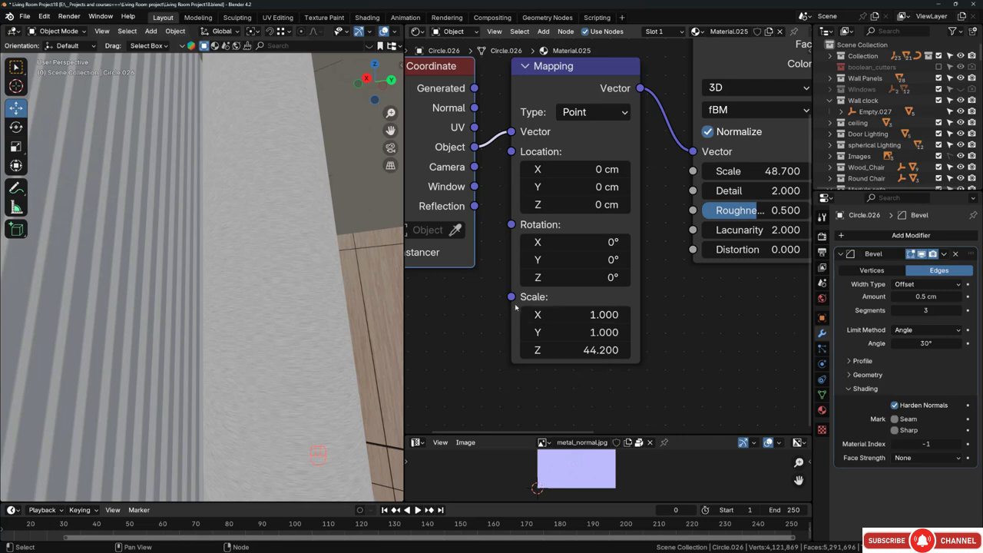
pyautogui.moveTo(311, 323); pyautogui.dragTo(326, 304, button='middle')
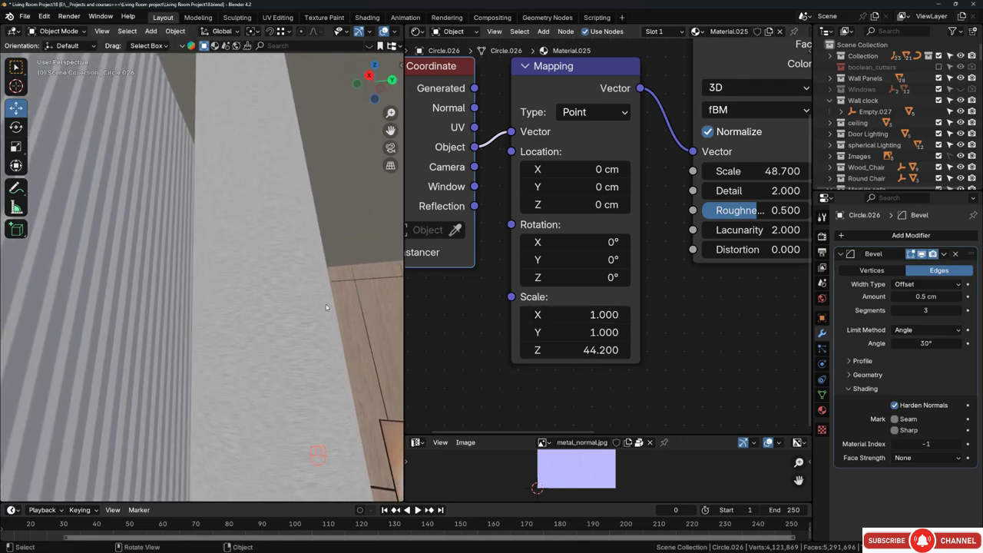
pyautogui.click(571, 314)
pyautogui.write('.')
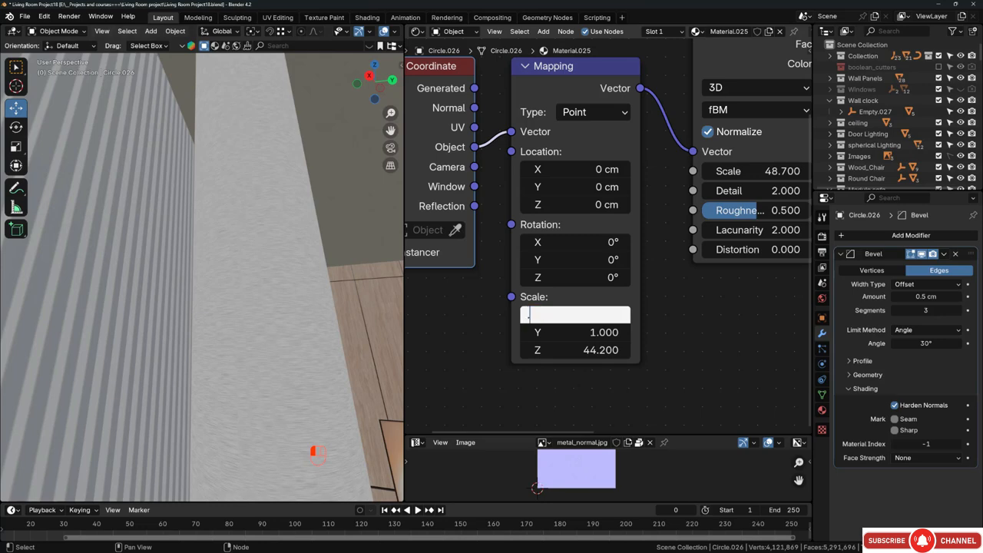
pyautogui.write('1')
pyautogui.press('Return')
pyautogui.click(598, 332)
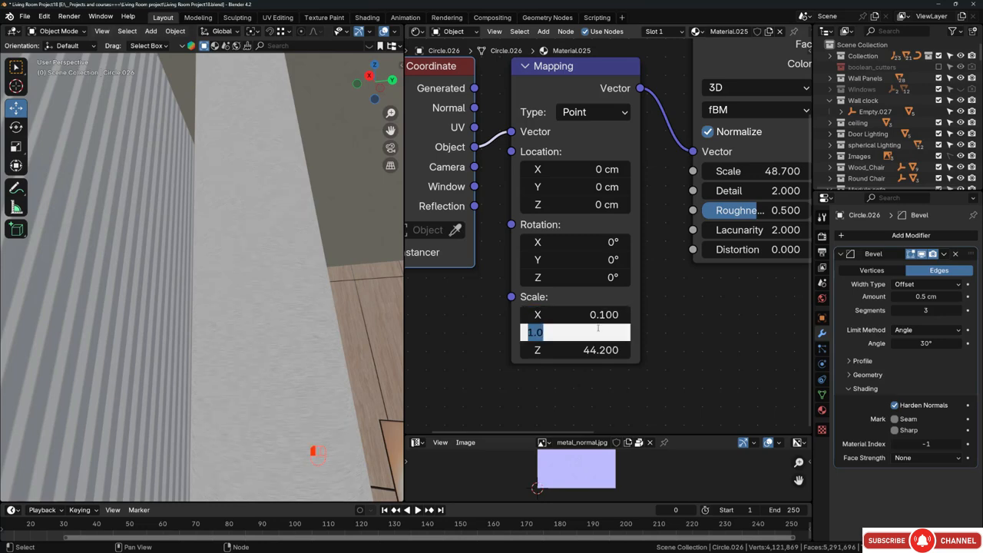
pyautogui.write('.1')
pyautogui.press('Return')
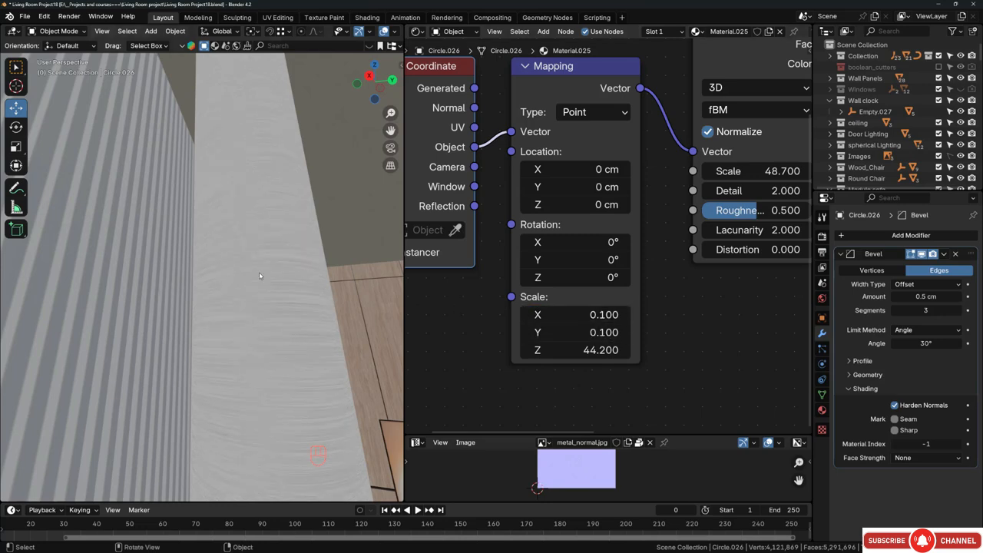
# - Examine the streaked noise pattern around the lamp cylinder from several angles and distances
pyautogui.moveTo(259, 272); pyautogui.dragTo(213, 301, button='middle')
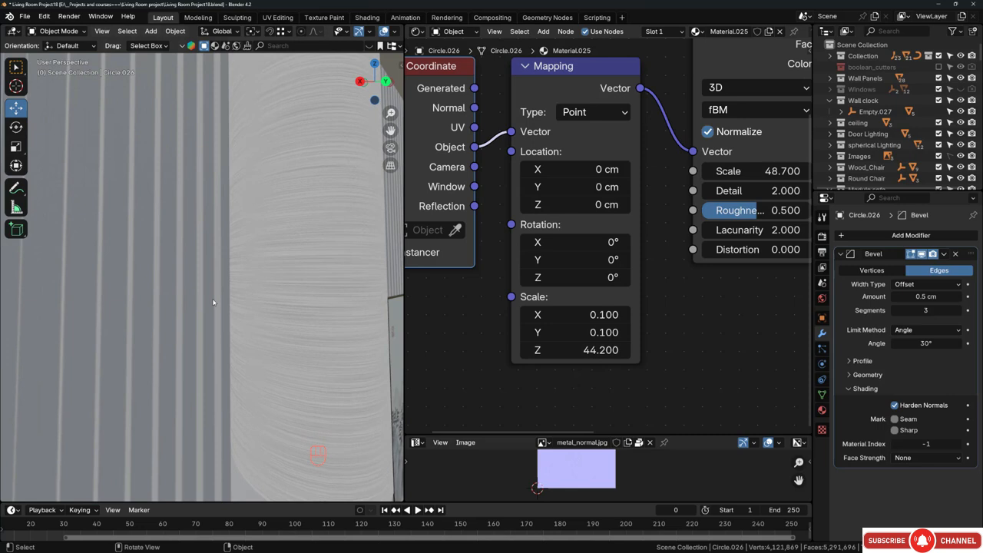
pyautogui.scroll(-3, 266, 272)
pyautogui.moveTo(265, 272); pyautogui.dragTo(238, 203, button='middle')
pyautogui.keyDown('shift'); pyautogui.moveTo(350, 115); pyautogui.dragTo(334, 212, button='middle'); pyautogui.keyUp('shift')
pyautogui.keyDown('shift'); pyautogui.moveTo(295, 108); pyautogui.dragTo(273, 199, button='middle'); pyautogui.keyUp('shift')
pyautogui.scroll(3, 263, 189)
pyautogui.scroll(-4, 609, 277)
# - Move the Principled BSDF node away from the Noise Texture to make room between them
pyautogui.scroll(-2, 609, 276)
pyautogui.moveTo(653, 307); pyautogui.dragTo(482, 310, button='middle')
pyautogui.scroll(2, 625, 209)
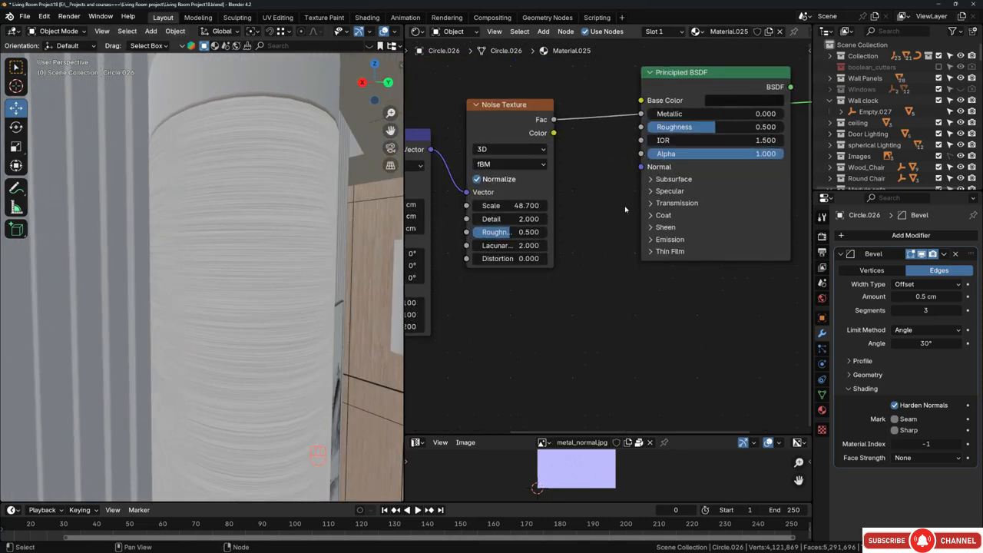
pyautogui.scroll(-1, 518, 202)
pyautogui.moveTo(517, 203); pyautogui.dragTo(467, 224, button='middle')
pyautogui.moveTo(633, 93); pyautogui.dragTo(722, 112)
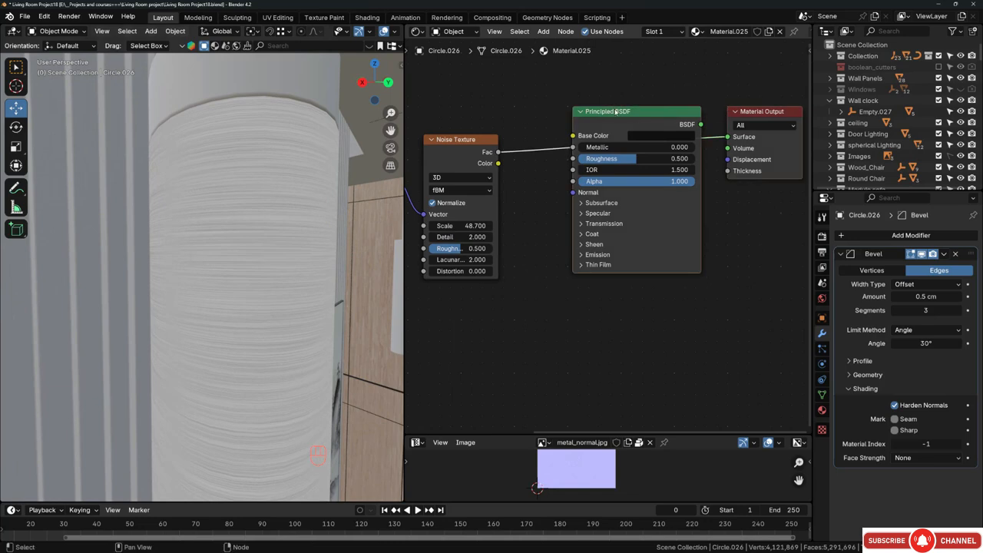
pyautogui.moveTo(624, 119); pyautogui.dragTo(756, 129)
# - Add a Bump node with the noise Fac feeding its Height and its output feeding the Principled BSDF's Normal
pyautogui.hotkey('shift', 'a')
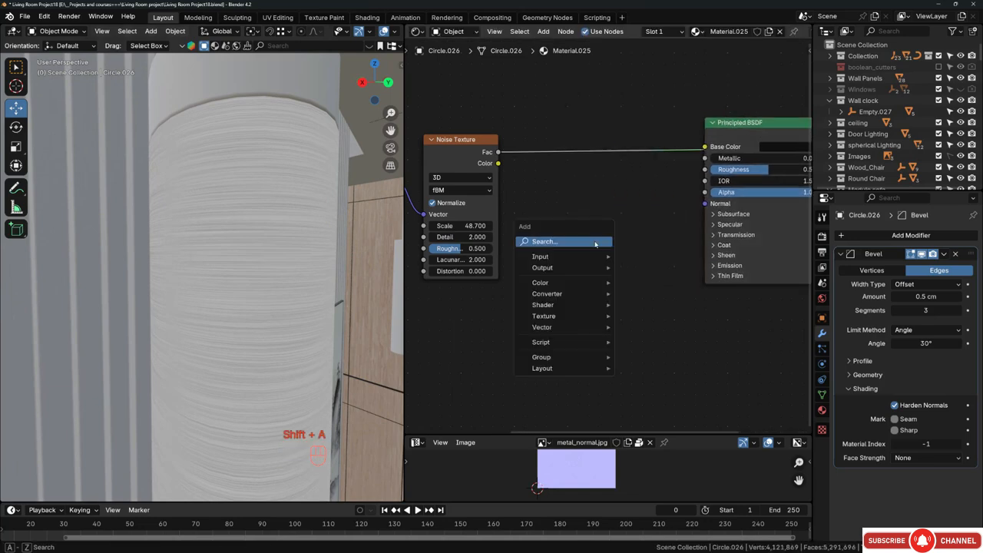
pyautogui.click(596, 244)
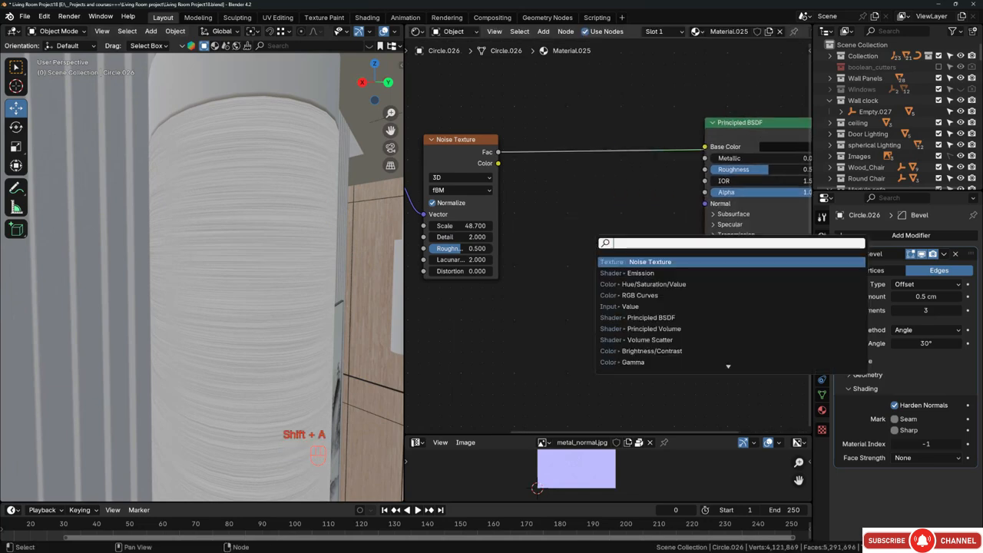
pyautogui.write('bump')
pyautogui.press('Return')
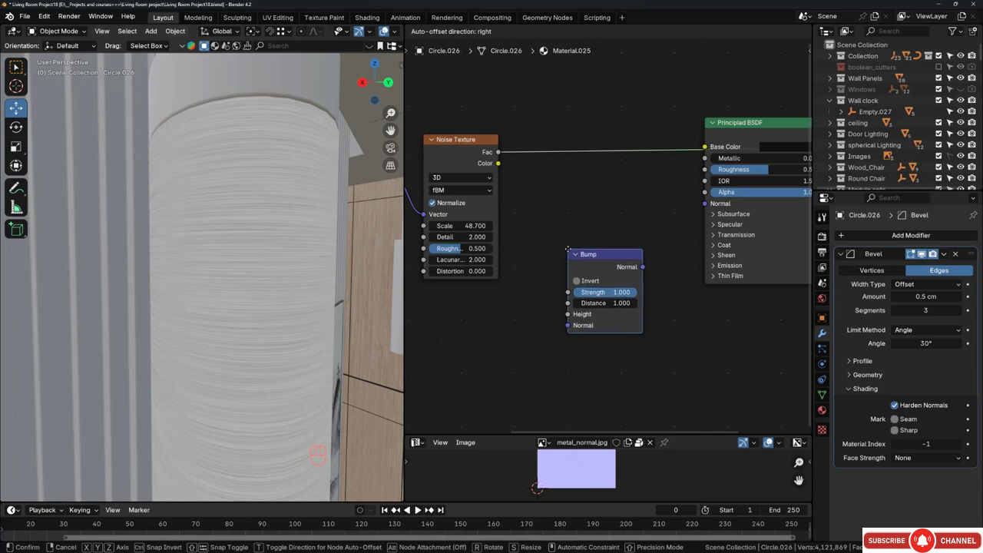
pyautogui.click(568, 249)
pyautogui.moveTo(641, 267); pyautogui.dragTo(705, 203)
pyautogui.click(498, 152)
pyautogui.moveTo(497, 152); pyautogui.dragTo(566, 315)
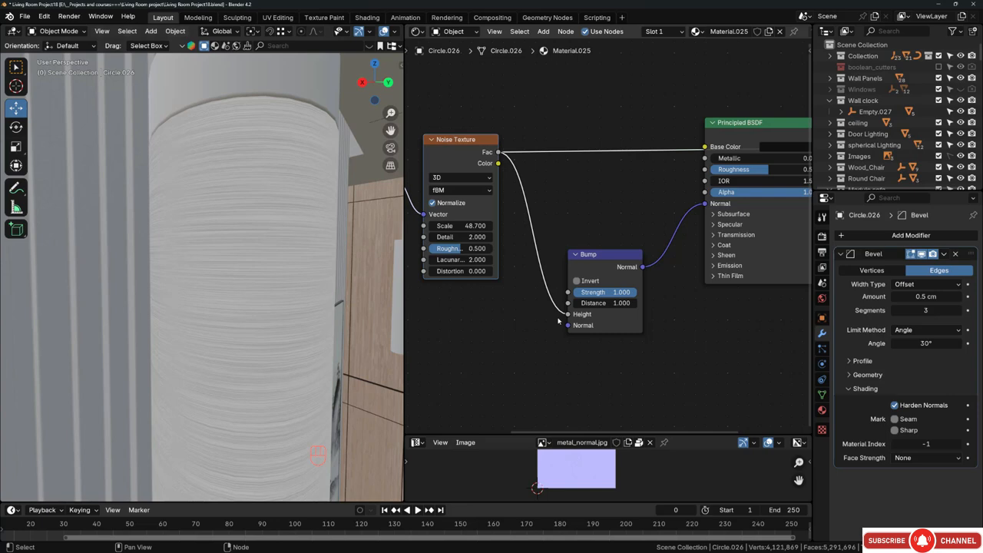
# - Preview the Principled BSDF on the lamp cylinder again and apply Shade Smooth to the cylinder
pyautogui.keyDown('ctrl'); pyautogui.keyDown('shift'); pyautogui.click(743, 133); pyautogui.keyUp('shift'); pyautogui.keyUp('ctrl')
pyautogui.moveTo(299, 146); pyautogui.dragTo(260, 249, button='middle')
pyautogui.rightClick(270, 184)
pyautogui.click(271, 185)
# - Set the Bump node's distance to 0.001
pyautogui.scroll(3, 616, 311)
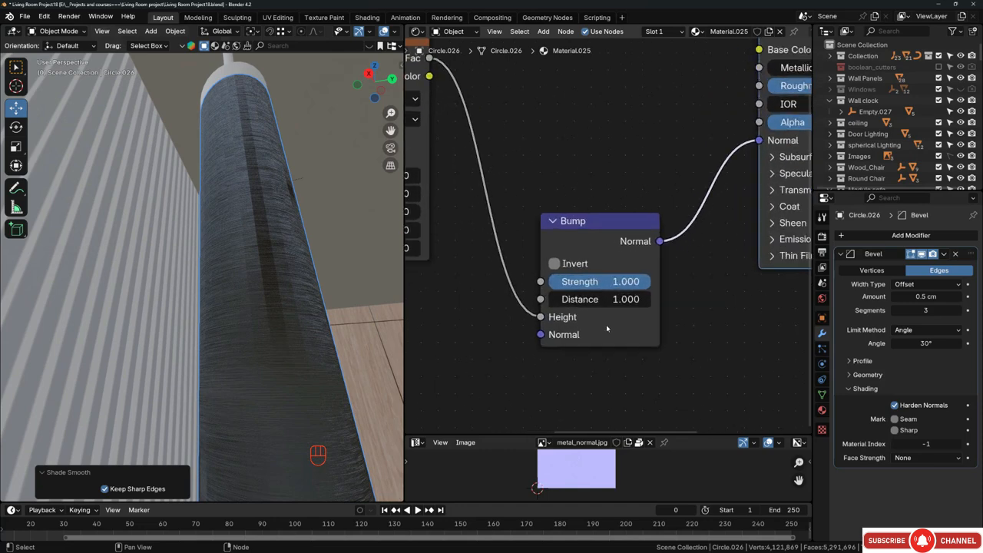
pyautogui.click(607, 305)
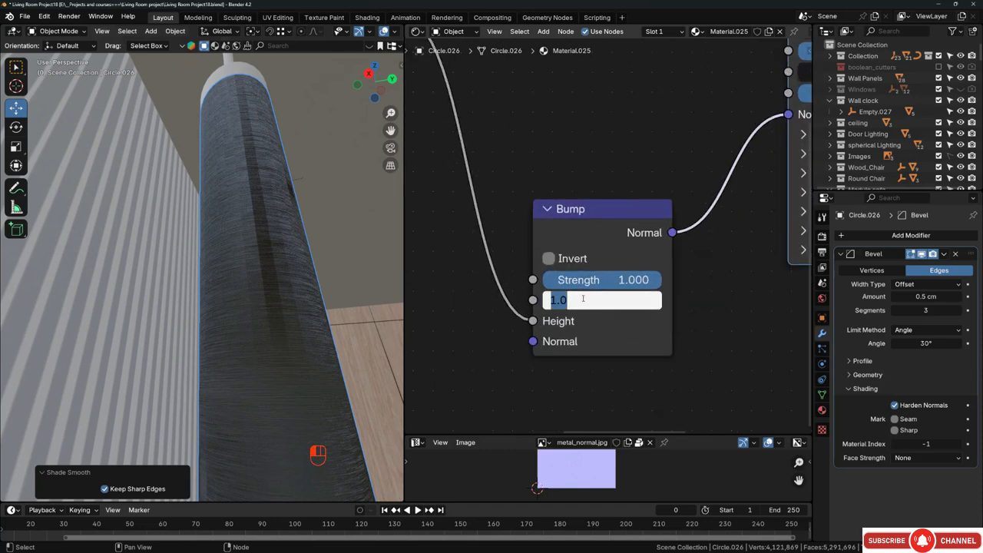
pyautogui.write('0.')
pyautogui.press('Return')
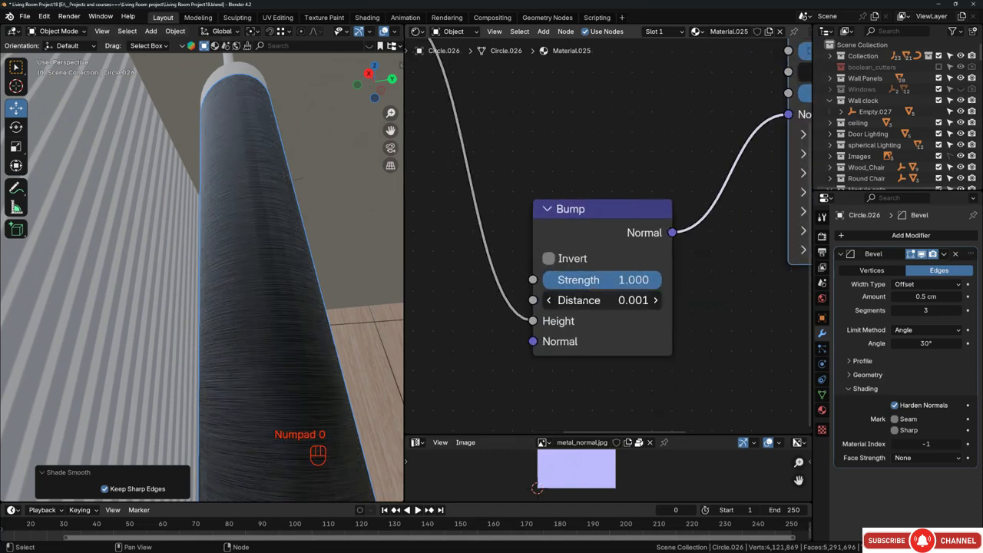
# - Set the Bump node's distance to 0.0001 and check the finer grooves on the cylinder
pyautogui.moveTo(237, 241); pyautogui.dragTo(261, 196, button='middle')
pyautogui.click(592, 300)
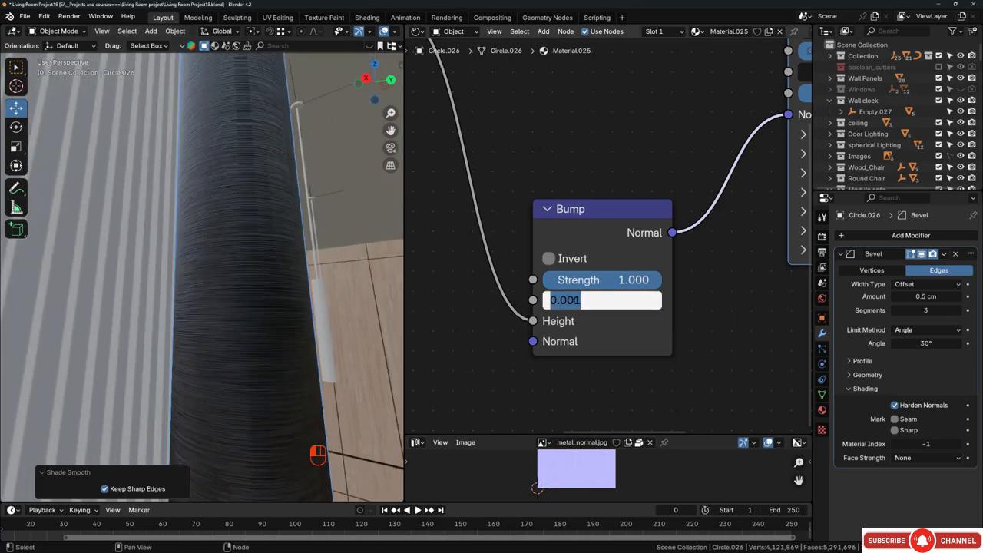
pyautogui.click(575, 300)
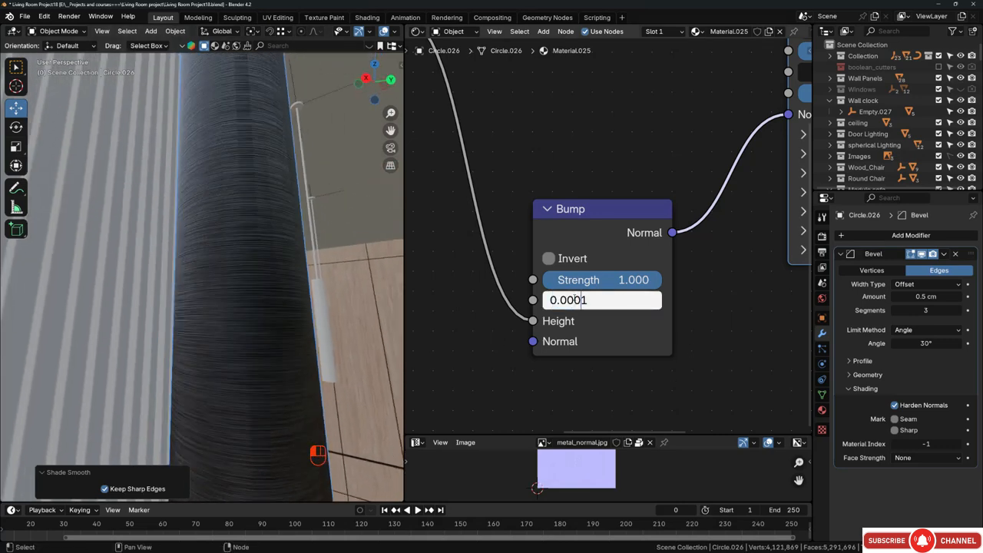
pyautogui.write('0')
pyautogui.press('Return')
pyautogui.moveTo(299, 290); pyautogui.dragTo(182, 253, button='middle')
pyautogui.scroll(-7, 213, 234)
pyautogui.keyDown('shift'); pyautogui.moveTo(237, 295); pyautogui.dragTo(217, 234, button='middle'); pyautogui.keyUp('shift')
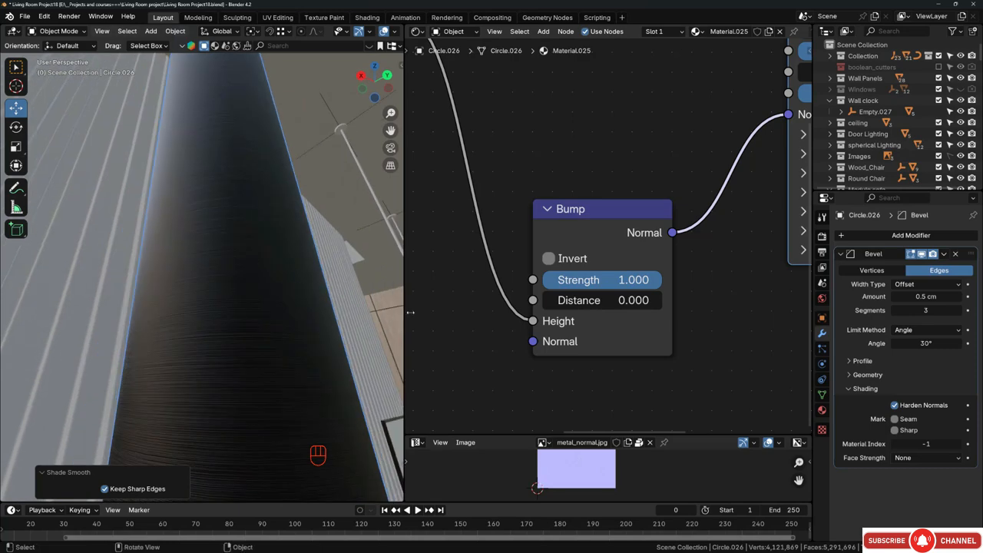
pyautogui.scroll(3, 236, 271)
pyautogui.moveTo(237, 271); pyautogui.dragTo(236, 258, button='middle')
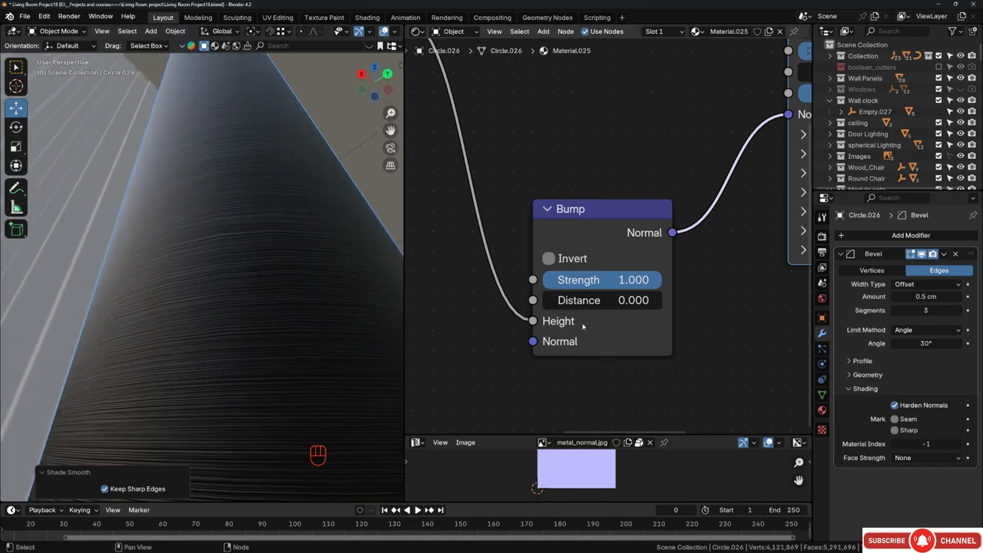
# - Set the Bump node's distance to 0.00005 and check the brushed effect on the lamp cylinder
pyautogui.click(593, 299)
pyautogui.click(581, 301)
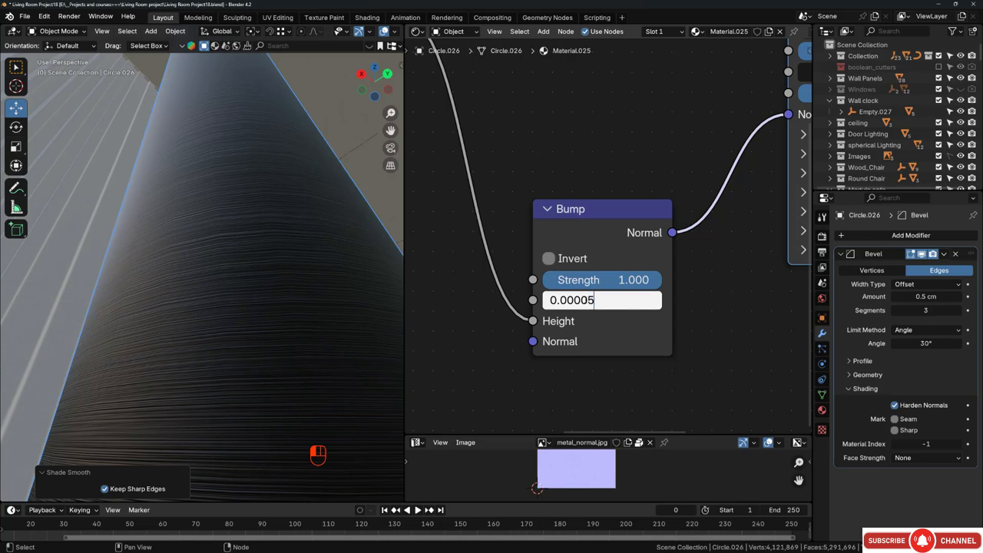
pyautogui.press('Return')
pyautogui.scroll(-4, 269, 264)
pyautogui.moveTo(270, 248); pyautogui.dragTo(251, 211, button='middle')
pyautogui.scroll(-5, 718, 236)
pyautogui.moveTo(652, 177); pyautogui.dragTo(650, 245, button='middle')
pyautogui.scroll(-4, 640, 240)
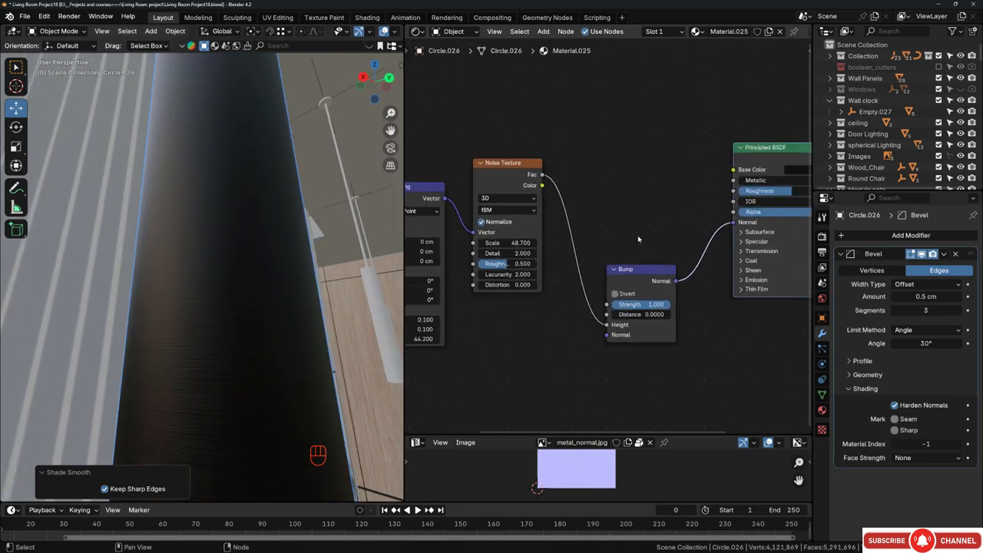
# - Shift the shader nodes further from the Bump node and connect the noise Fac to the Principled BSDF's Roughness
pyautogui.moveTo(670, 209); pyautogui.dragTo(524, 209, button='middle')
pyautogui.moveTo(605, 100); pyautogui.dragTo(792, 177)
pyautogui.moveTo(676, 148); pyautogui.dragTo(736, 154)
pyautogui.moveTo(468, 166); pyautogui.dragTo(551, 174, button='middle')
pyautogui.moveTo(477, 182); pyautogui.dragTo(726, 204)
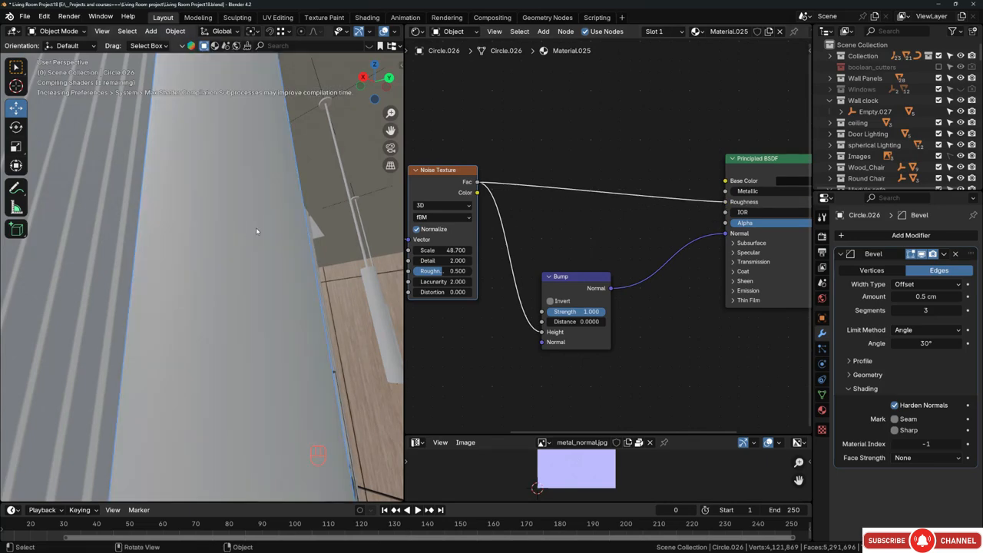
pyautogui.scroll(-1, 246, 240)
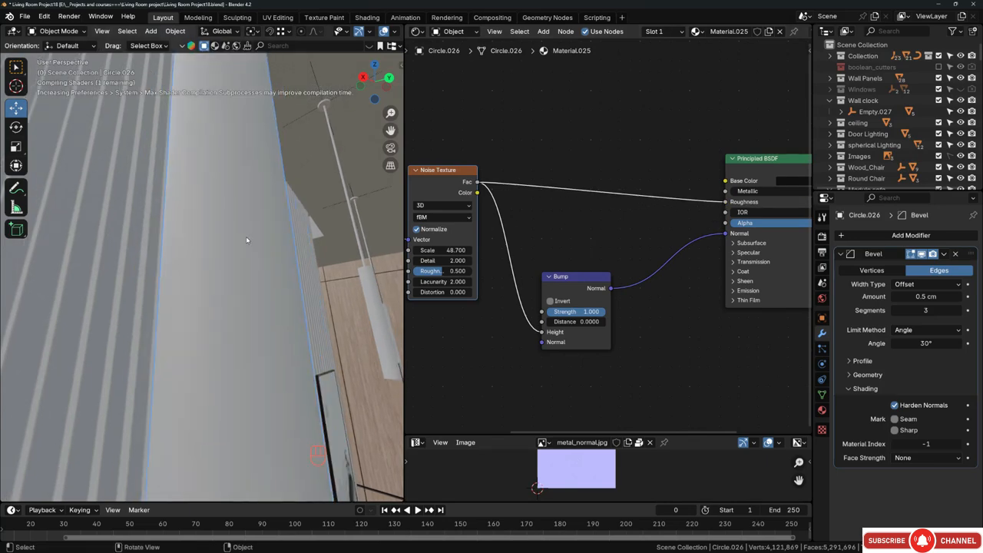
pyautogui.moveTo(247, 240); pyautogui.dragTo(228, 331, button='middle')
pyautogui.moveTo(227, 230); pyautogui.dragTo(253, 190, button='middle')
# - Insert an RGB Curves node on the link between the noise Fac and the Principled BSDF's Roughness
pyautogui.click(582, 213)
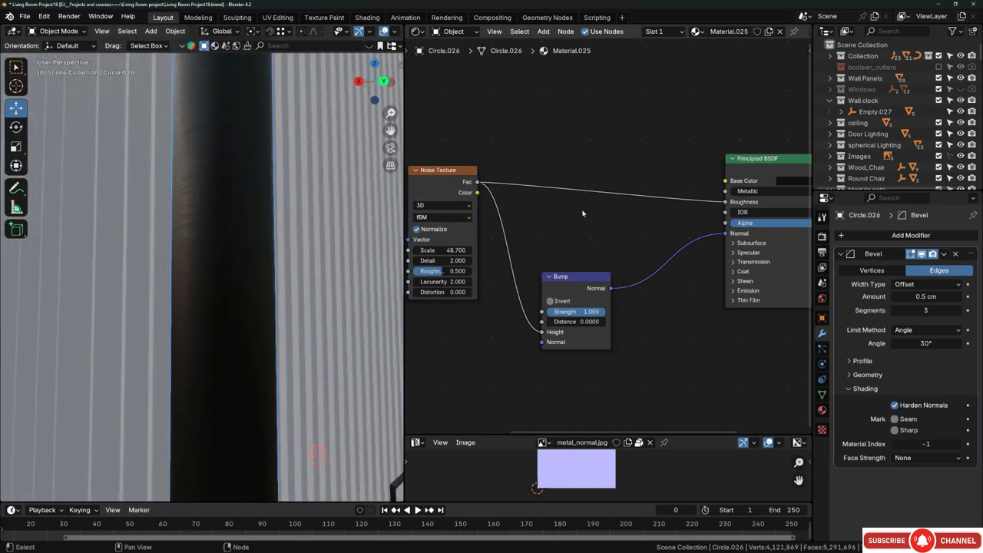
pyautogui.hotkey('shift', 'a')
pyautogui.click(584, 213)
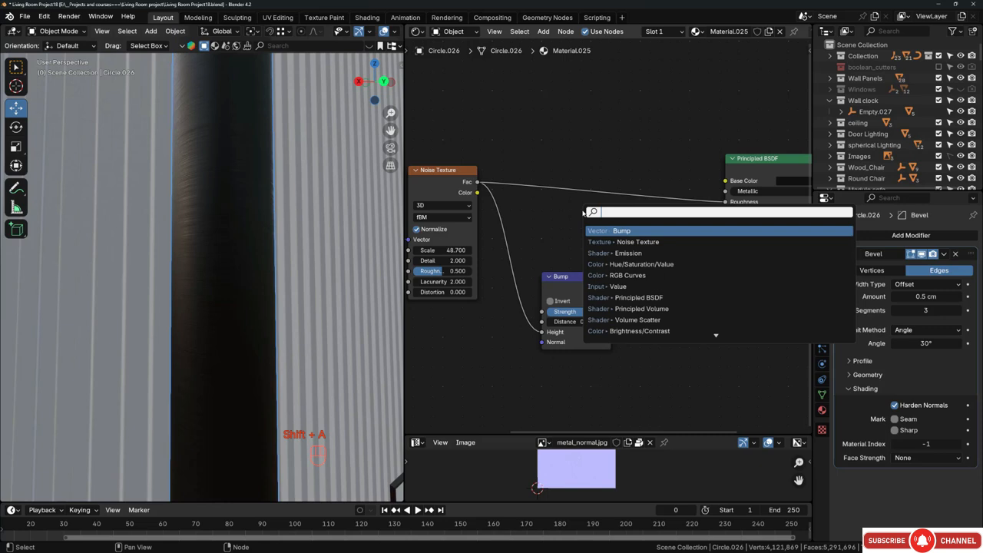
pyautogui.write('rgb')
pyautogui.press('Return')
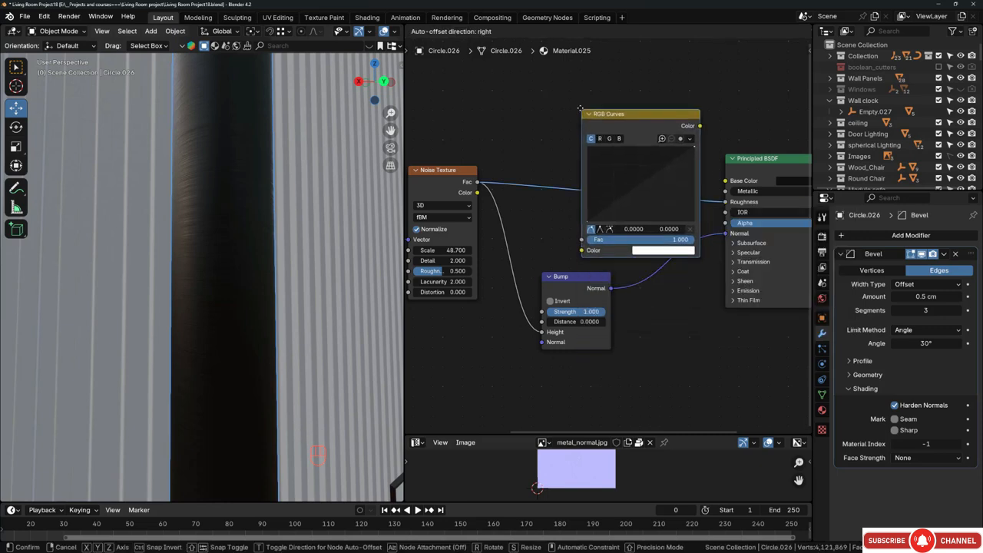
pyautogui.click(544, 102)
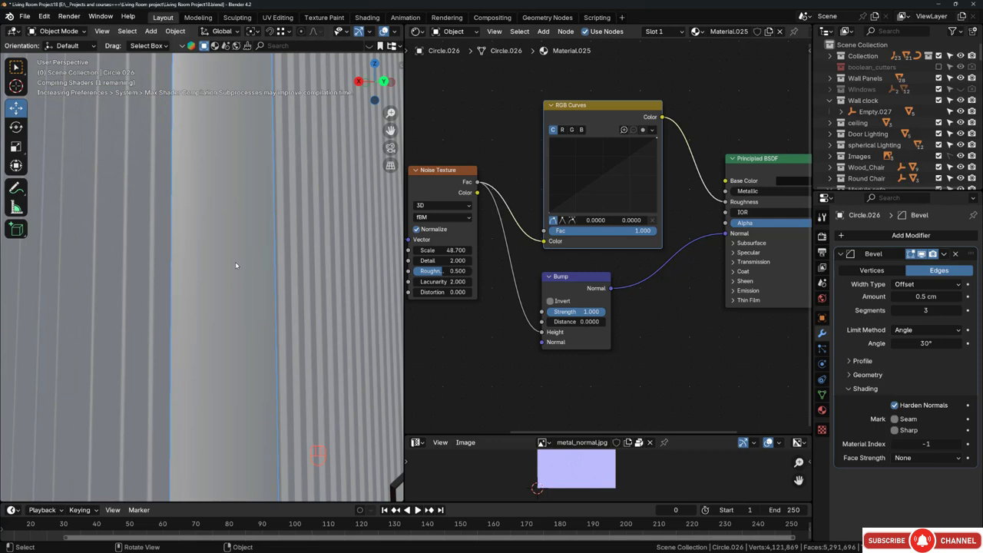
# - Add a midpoint to the RGB Curves node and lower it to about 0.54, 0.37 to reduce the roughness
pyautogui.moveTo(235, 261); pyautogui.dragTo(255, 213, button='middle')
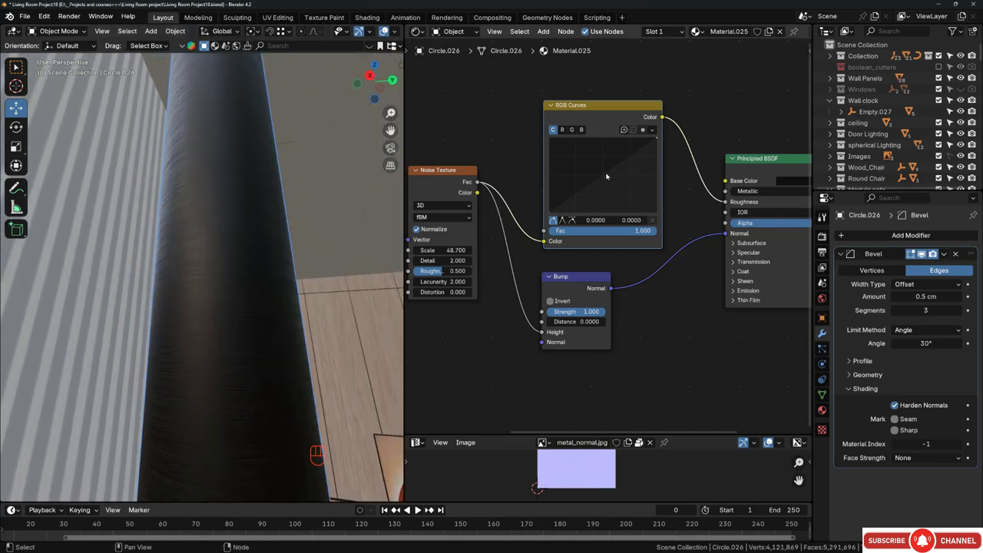
pyautogui.moveTo(606, 176)
pyautogui.mouseDown()
pyautogui.moveTo(622, 196)
pyautogui.moveTo(574, 155)
pyautogui.moveTo(606, 187)
pyautogui.mouseUp()
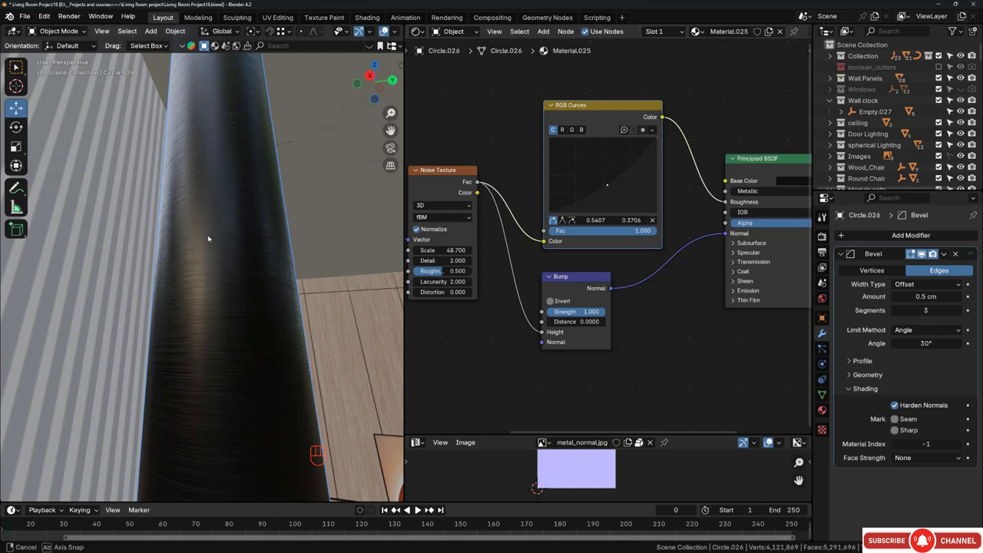
pyautogui.moveTo(209, 237); pyautogui.dragTo(241, 246, button='middle')
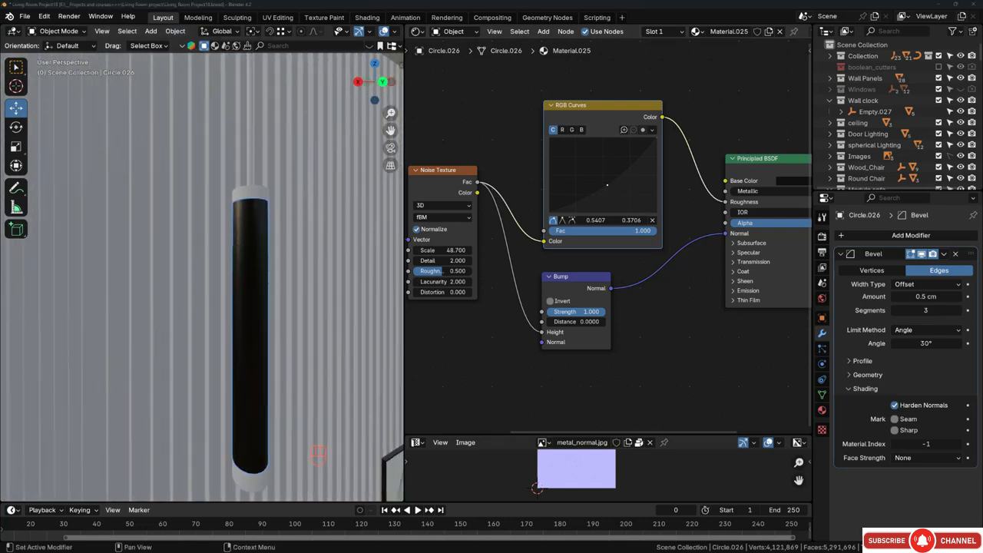
# - Link the cylinder's black metal material to the white cap at its upper end
pyautogui.moveTo(257, 241); pyautogui.dragTo(265, 207, button='middle')
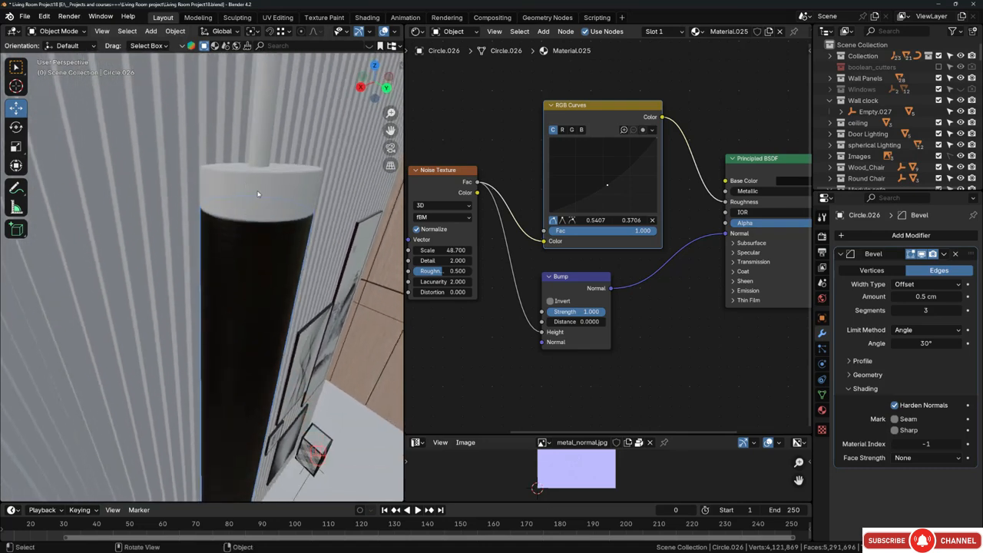
pyautogui.click(258, 195)
pyautogui.click(252, 255)
pyautogui.hotkey('ctrl', 'l')
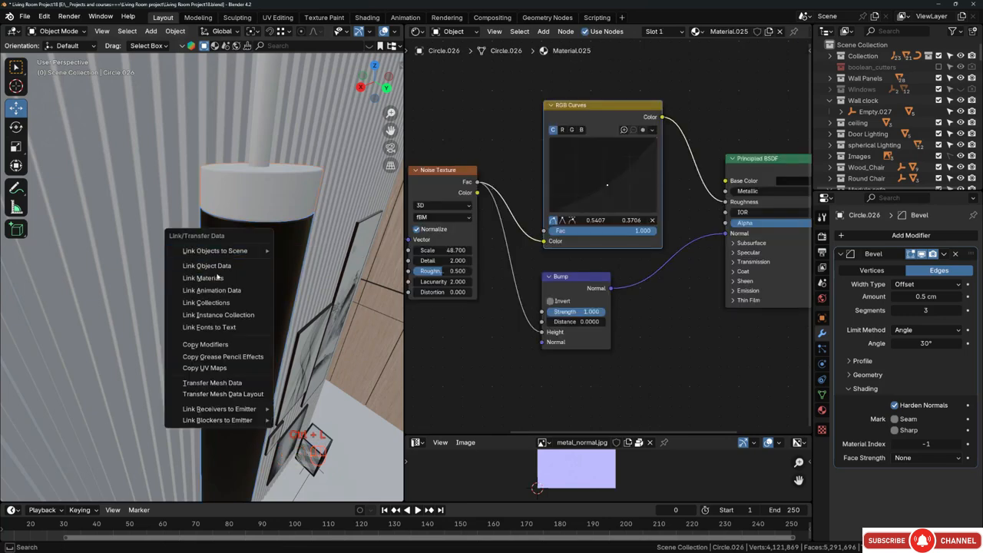
pyautogui.click(216, 273)
# - Link the cylinder's black metal material to the lamp's round ceiling mount
pyautogui.moveTo(216, 277); pyautogui.dragTo(272, 153, button='middle')
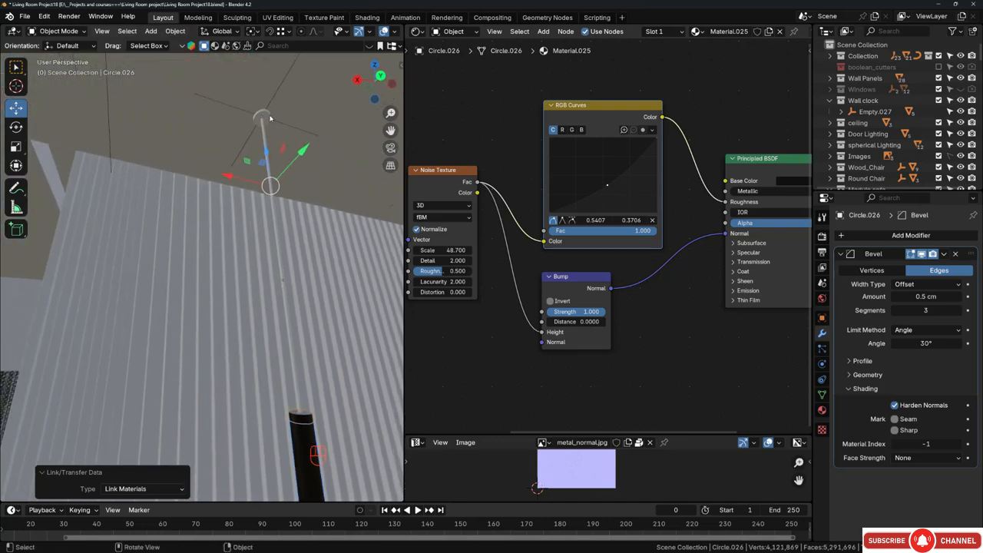
pyautogui.click(265, 116)
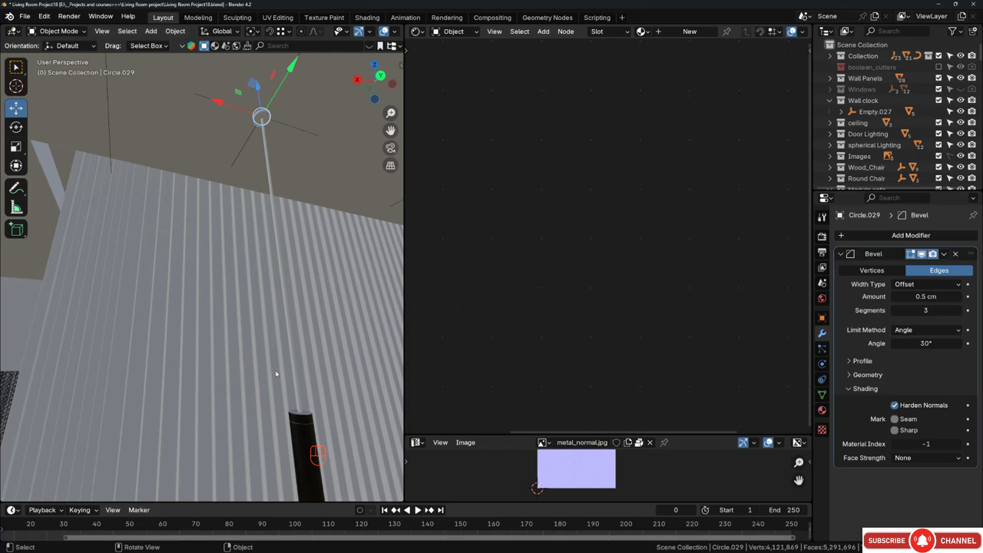
pyautogui.keyDown('shift'); pyautogui.click(306, 438); pyautogui.keyUp('shift')
pyautogui.hotkey('ctrl', 'l')
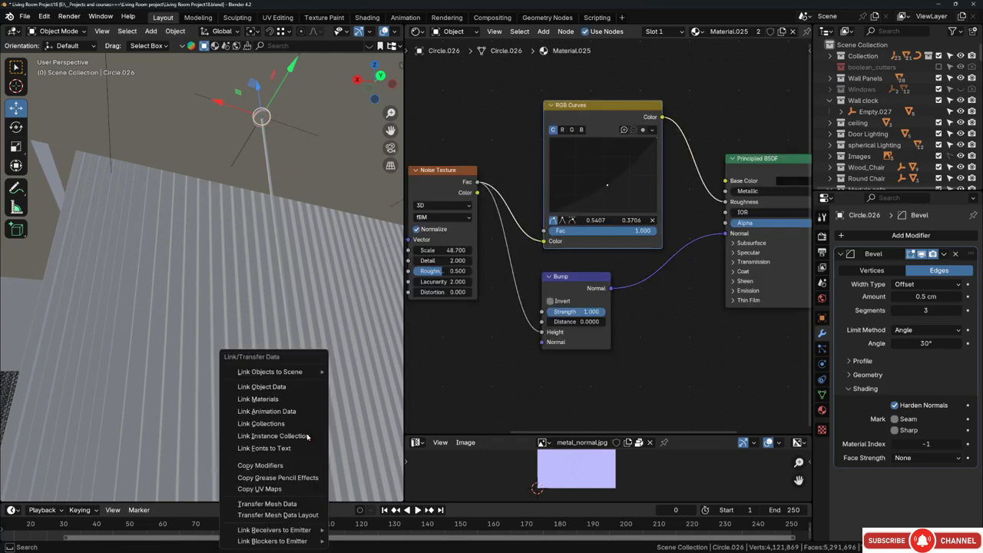
pyautogui.click(258, 399)
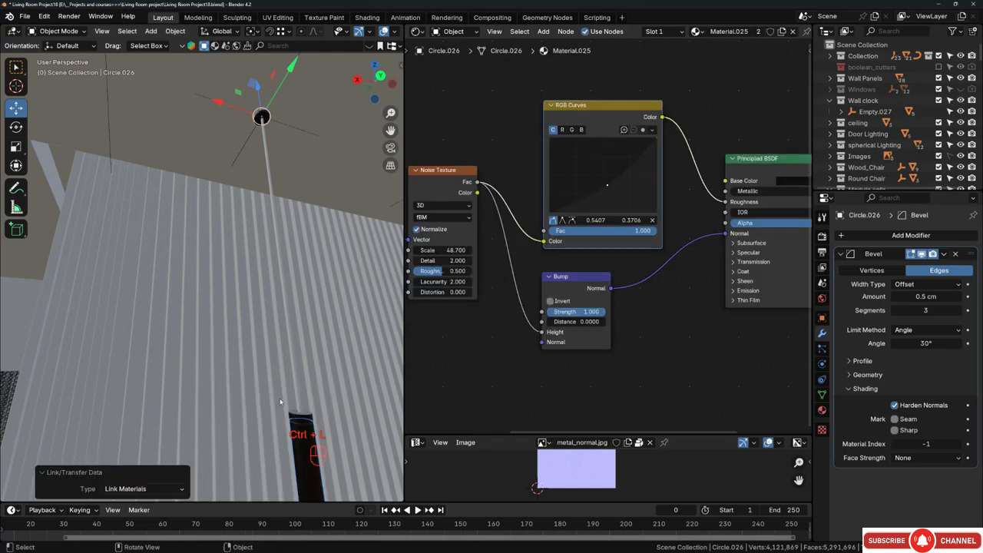
# - Check the material on the gold lamp's cable and assign the same Wire material to the black lamp's cable
pyautogui.moveTo(287, 305)
pyautogui.mouseDown(button='middle')
pyautogui.moveTo(318, 333)
pyautogui.moveTo(371, 339)
pyautogui.moveTo(287, 312)
pyautogui.moveTo(323, 284)
pyautogui.mouseUp(button='middle')
pyautogui.scroll(6, 323, 284)
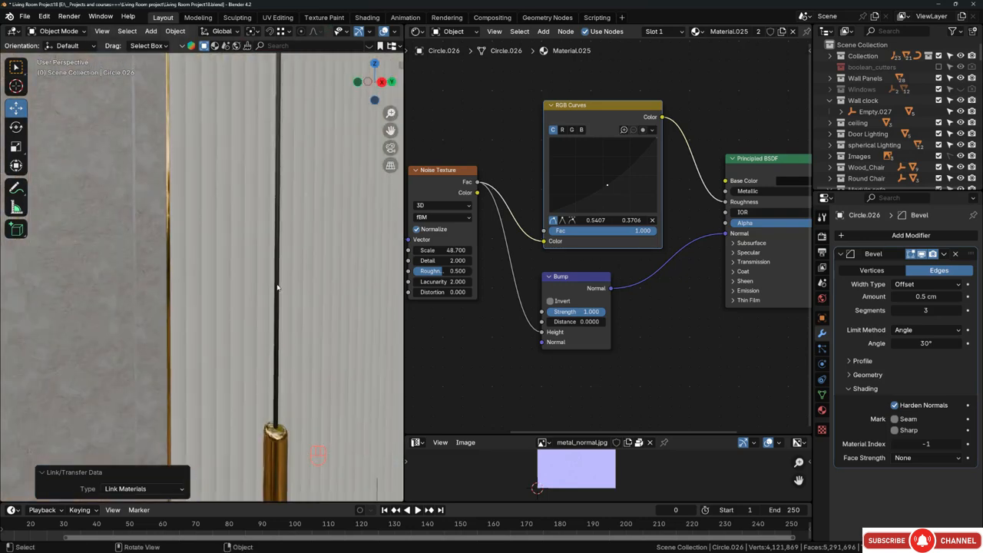
pyautogui.click(277, 287)
pyautogui.click(824, 409)
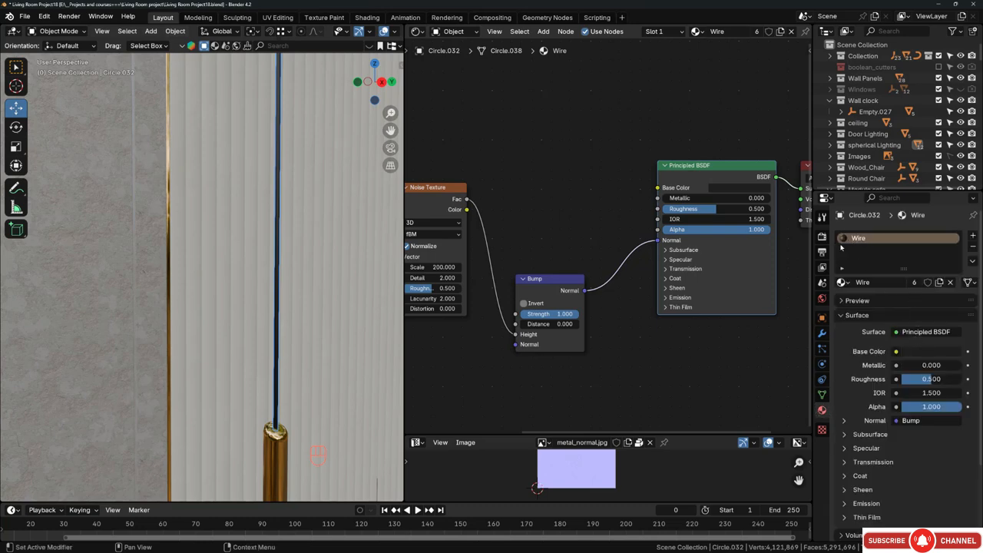
pyautogui.hotkey('shift', '`')
pyautogui.press('w')
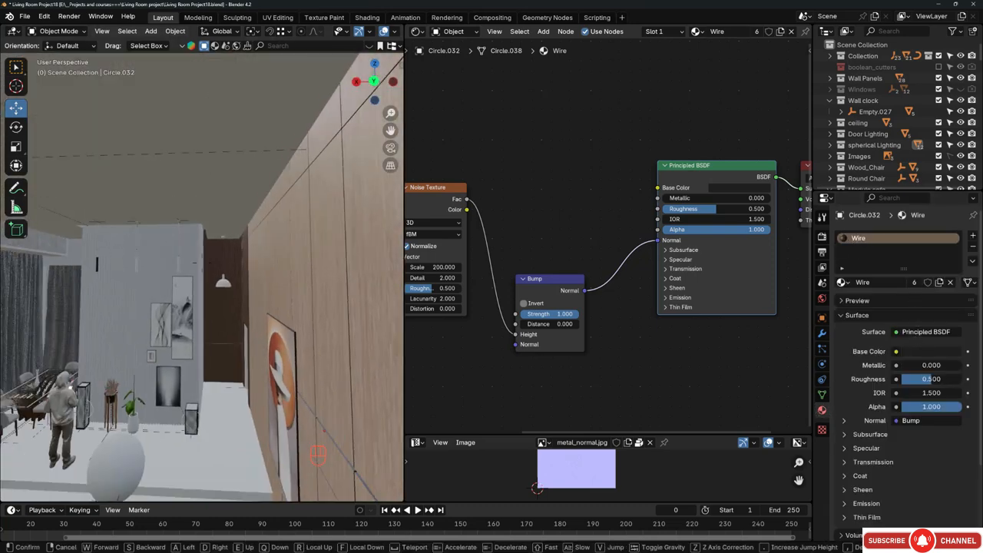
pyautogui.press('a')
pyautogui.press('a')
pyautogui.press('a')
pyautogui.press('a')
pyautogui.press('a')
pyautogui.press('a')
pyautogui.press('a')
pyautogui.press('a')
pyautogui.press('a')
pyautogui.press('a')
pyautogui.press('a')
pyautogui.press('a')
pyautogui.press('a')
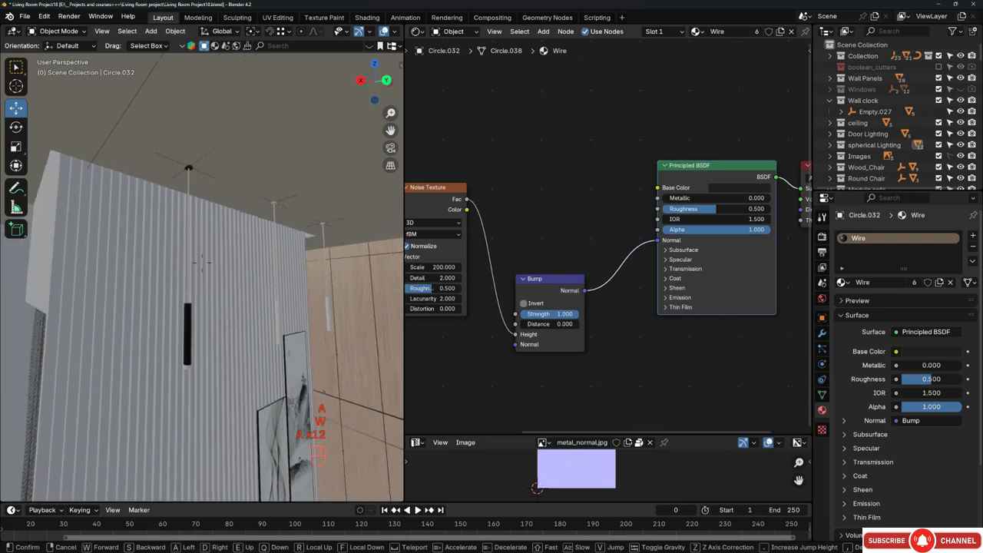
pyautogui.click(202, 262)
pyautogui.click(191, 259)
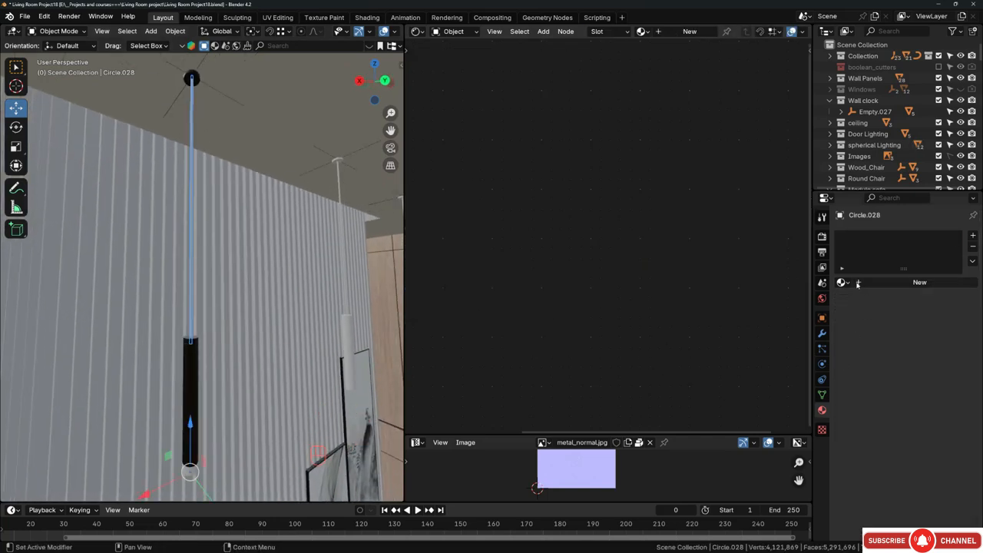
pyautogui.click(843, 282)
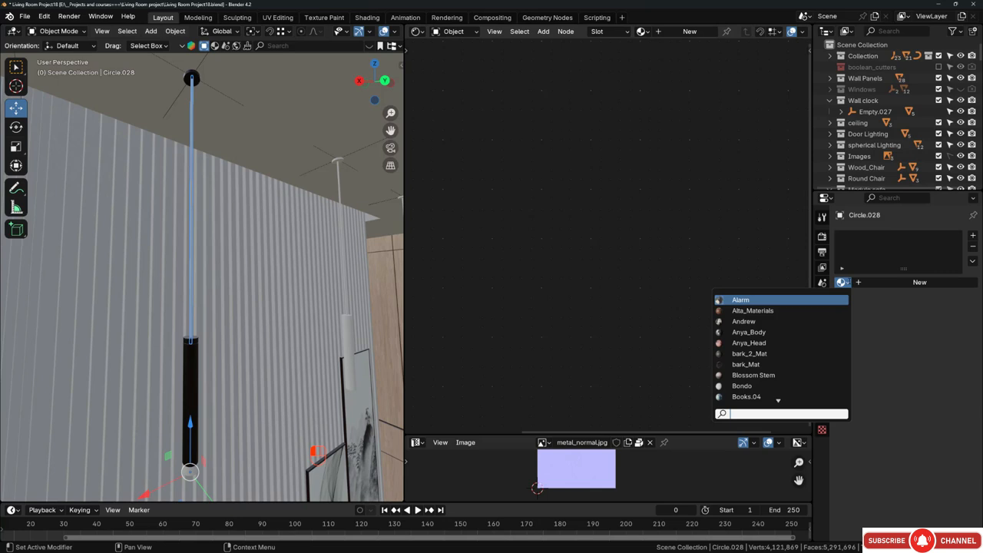
pyautogui.write('wire')
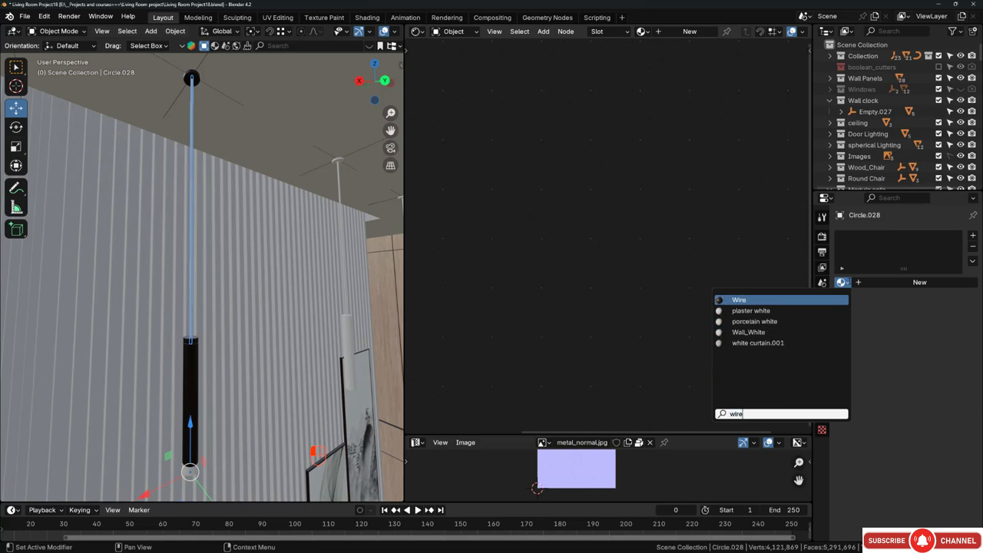
pyautogui.press('Return')
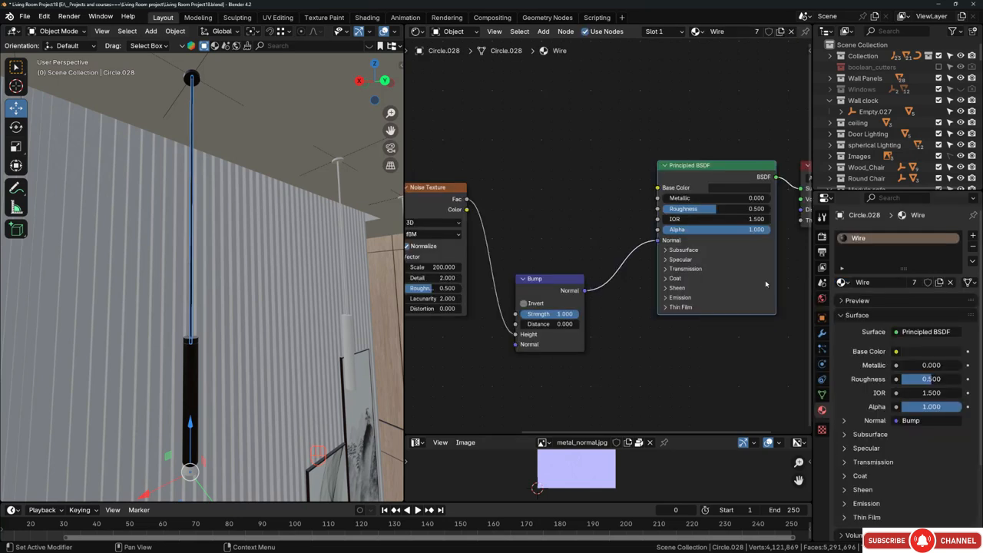
# - Link the finished lamp's black metal material to the cylinders, upper caps and ceiling mounts of the other two hanging lamps
pyautogui.moveTo(237, 222); pyautogui.dragTo(249, 274, button='middle')
pyautogui.scroll(3, 263, 279)
pyautogui.click(256, 271)
pyautogui.keyDown('shift'); pyautogui.click(256, 291); pyautogui.keyUp('shift')
pyautogui.scroll(-1, 277, 295)
pyautogui.scroll(4, 250, 275)
pyautogui.scroll(-2, 251, 275)
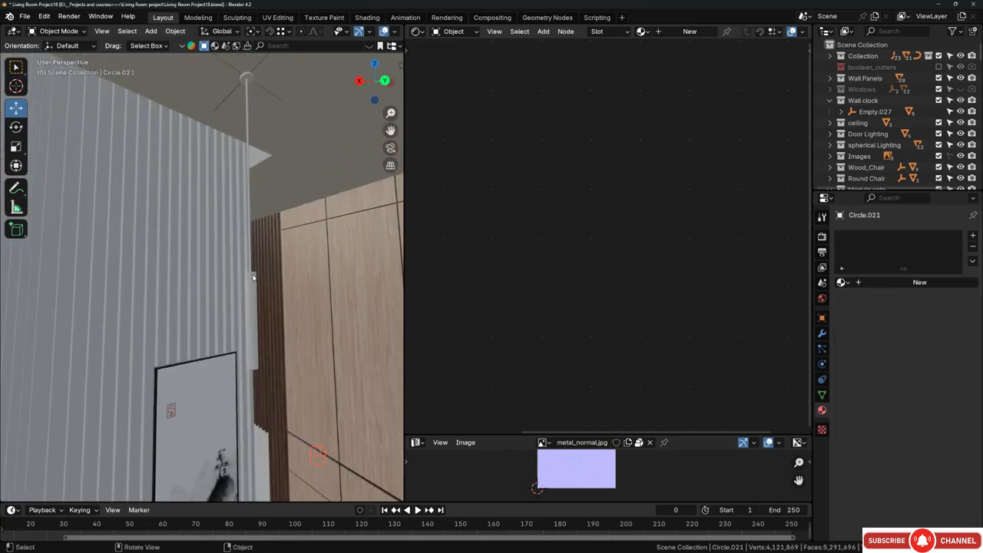
pyautogui.scroll(2, 253, 276)
pyautogui.scroll(-4, 338, 252)
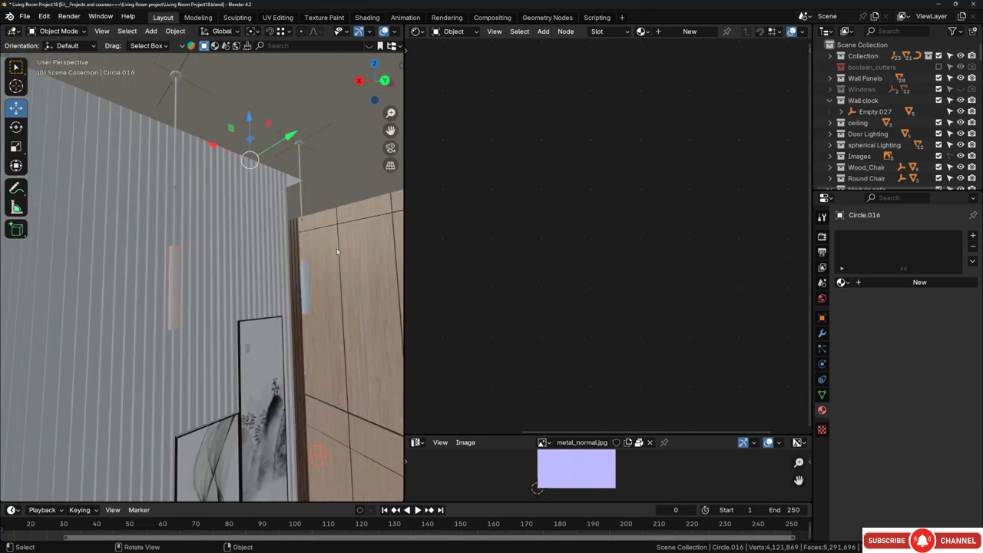
pyautogui.keyDown('shift'); pyautogui.moveTo(338, 253); pyautogui.dragTo(352, 283, button='middle'); pyautogui.keyUp('shift')
pyautogui.scroll(5, 312, 171)
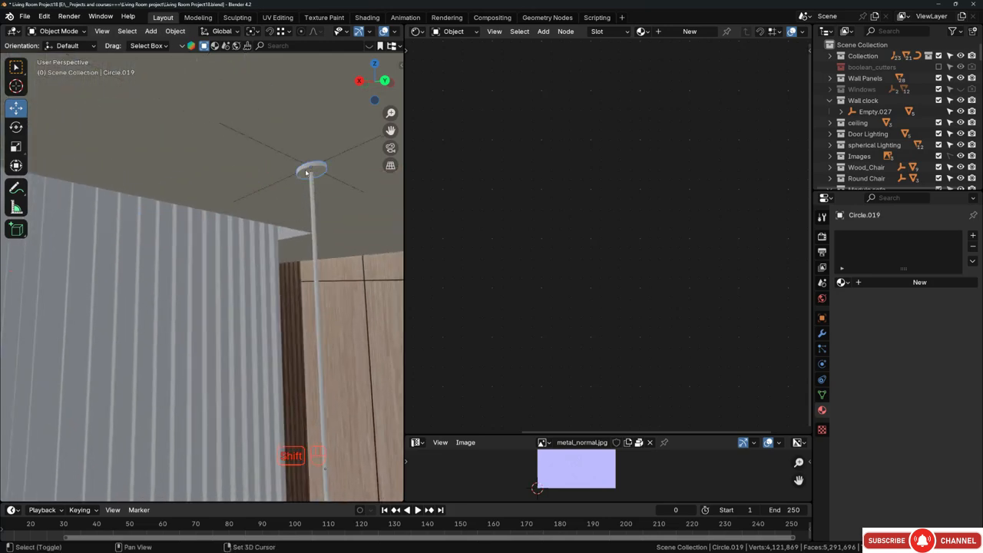
pyautogui.scroll(-4, 306, 173)
pyautogui.keyDown('shift'); pyautogui.moveTo(213, 192); pyautogui.dragTo(250, 213, button='middle'); pyautogui.keyUp('shift')
pyautogui.scroll(4, 176, 165)
pyautogui.keyDown('shift'); pyautogui.click(179, 168); pyautogui.keyUp('shift')
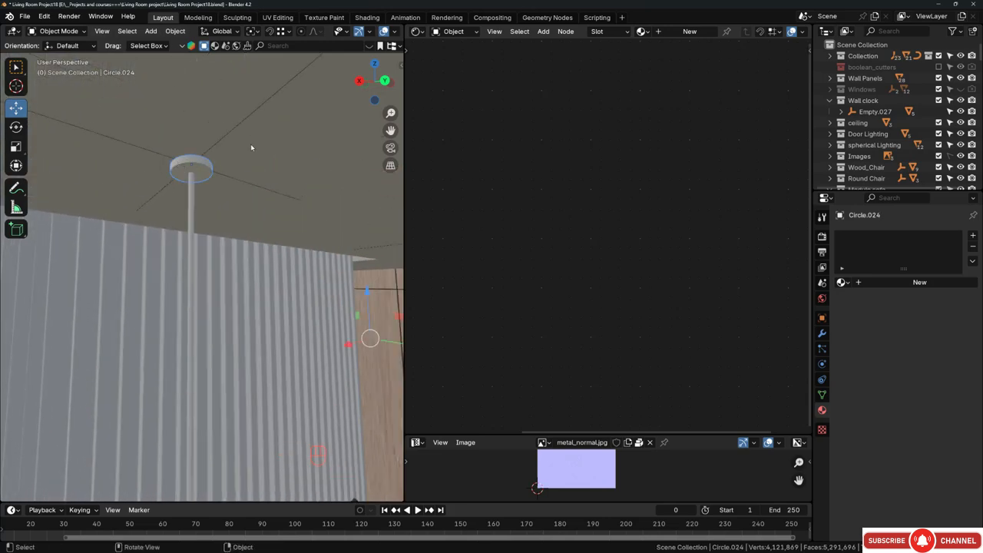
pyautogui.scroll(-7, 250, 148)
pyautogui.keyDown('shift'); pyautogui.moveTo(179, 238); pyautogui.dragTo(204, 238, button='middle'); pyautogui.keyUp('shift')
pyautogui.scroll(3, 249, 232)
pyautogui.scroll(2, 204, 237)
pyautogui.click(204, 224)
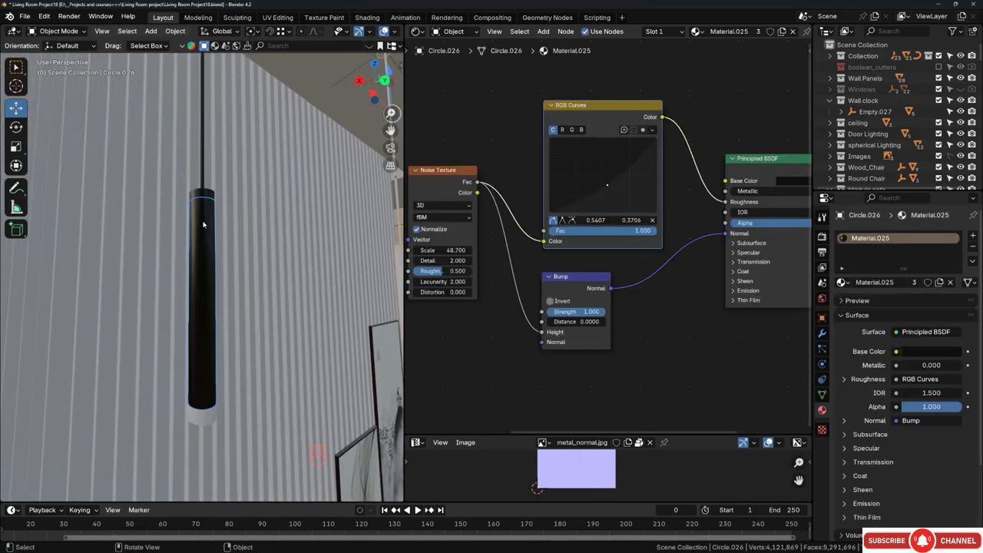
pyautogui.hotkey('ctrl', 'l')
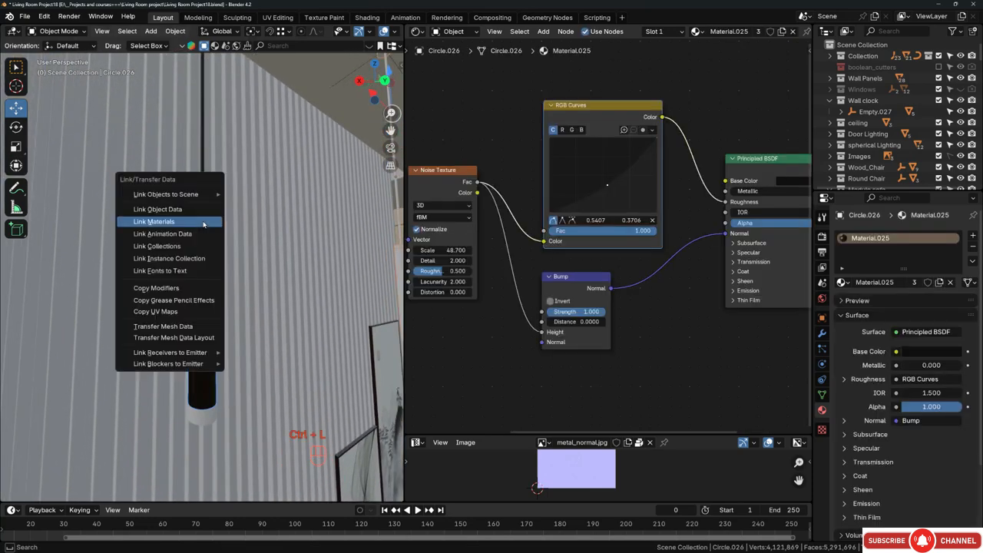
pyautogui.click(157, 222)
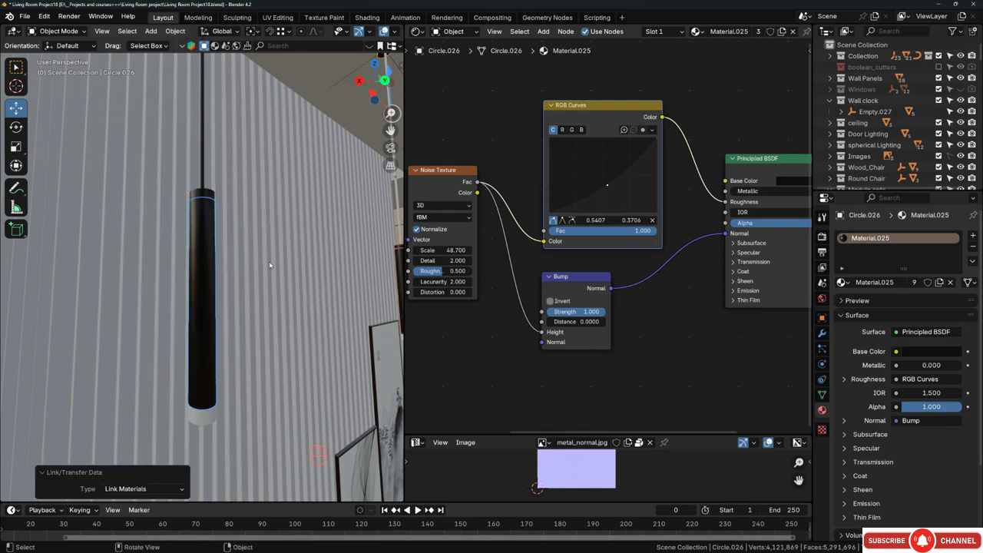
# - Link the Wire material from the finished lamp's cable to the cables of the other two hanging lamps
pyautogui.keyDown('shift'); pyautogui.moveTo(176, 253); pyautogui.dragTo(335, 332, button='middle'); pyautogui.keyUp('shift')
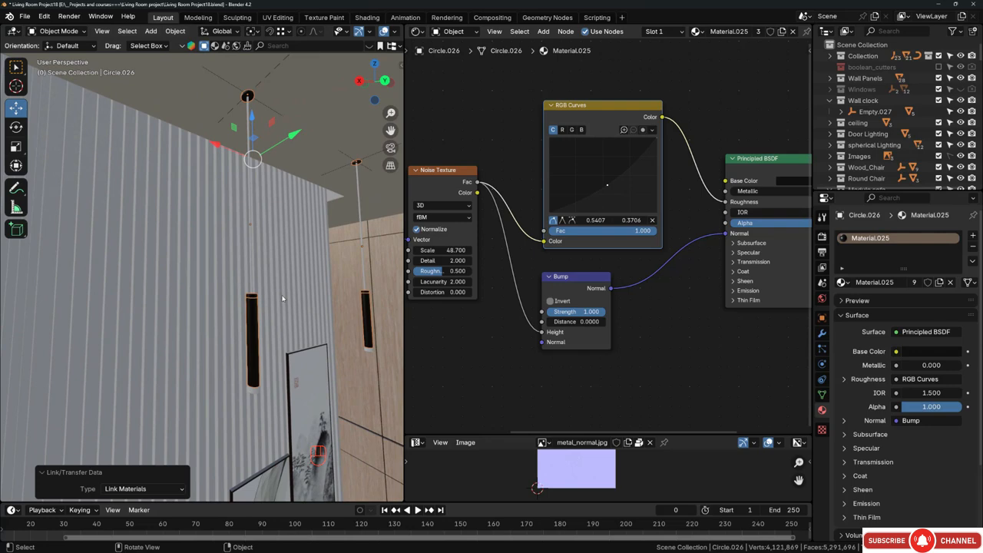
pyautogui.moveTo(277, 281); pyautogui.dragTo(313, 248, button='middle')
pyautogui.click(357, 218)
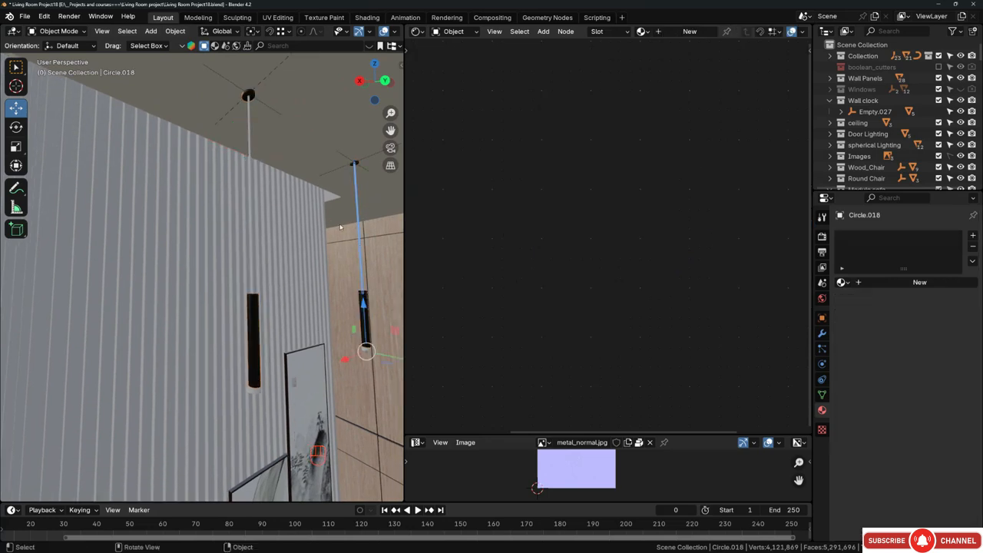
pyautogui.keyDown('shift'); pyautogui.click(250, 170); pyautogui.keyUp('shift')
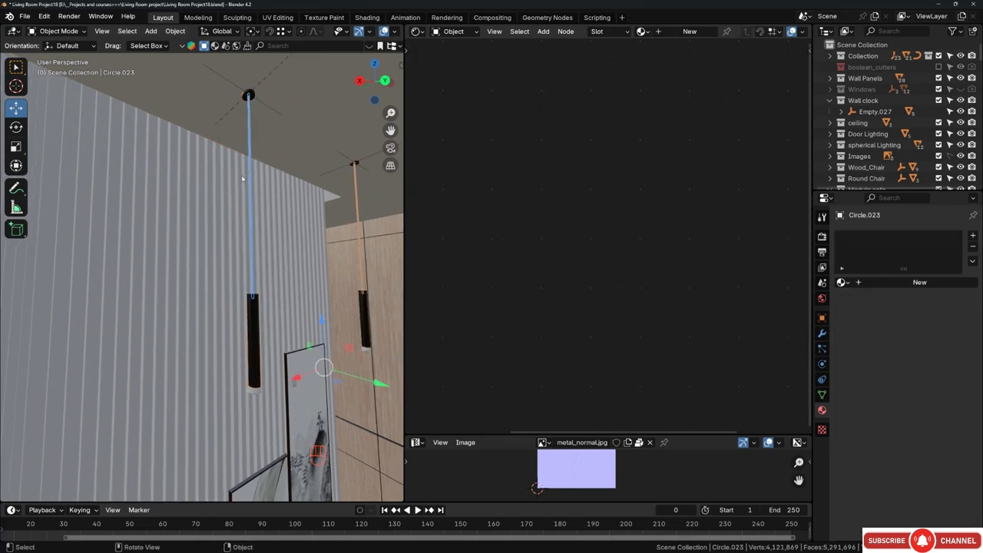
pyautogui.press('KP_Decimal')
pyautogui.keyDown('shift'); pyautogui.click(241, 206); pyautogui.keyUp('shift')
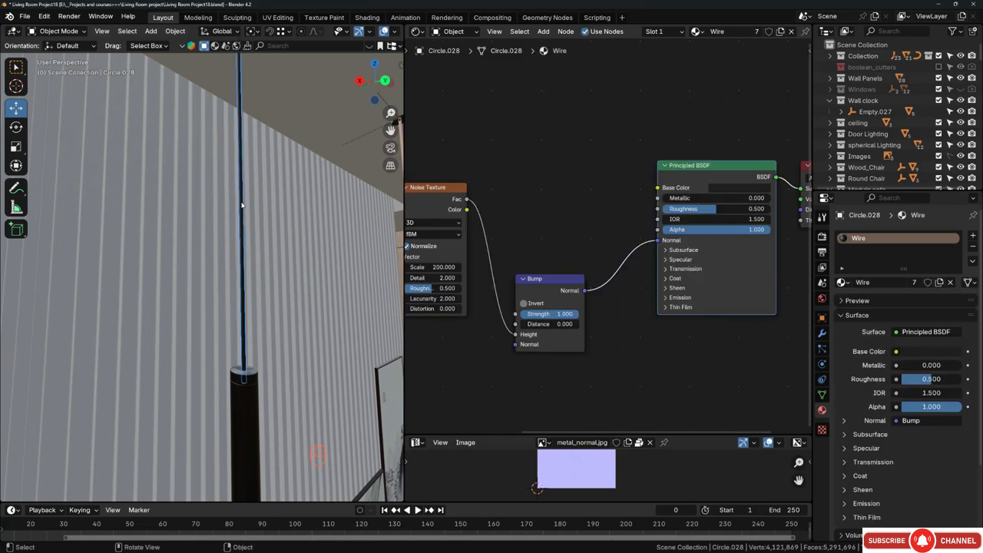
pyautogui.hotkey('ctrl', 'l')
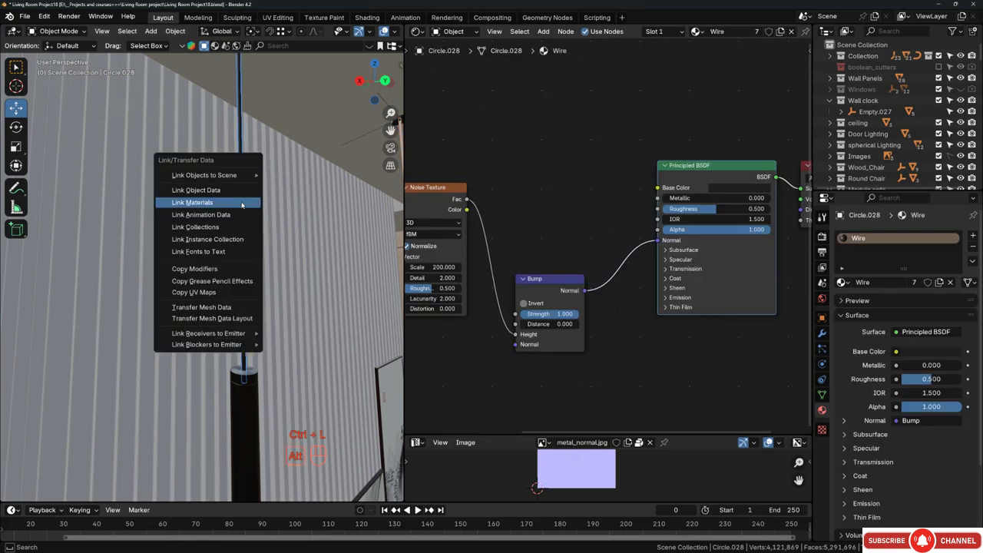
pyautogui.click(241, 204)
pyautogui.scroll(-3, 193, 221)
pyautogui.keyDown('shift'); pyautogui.moveTo(328, 229); pyautogui.dragTo(296, 238, button='middle'); pyautogui.keyUp('shift')
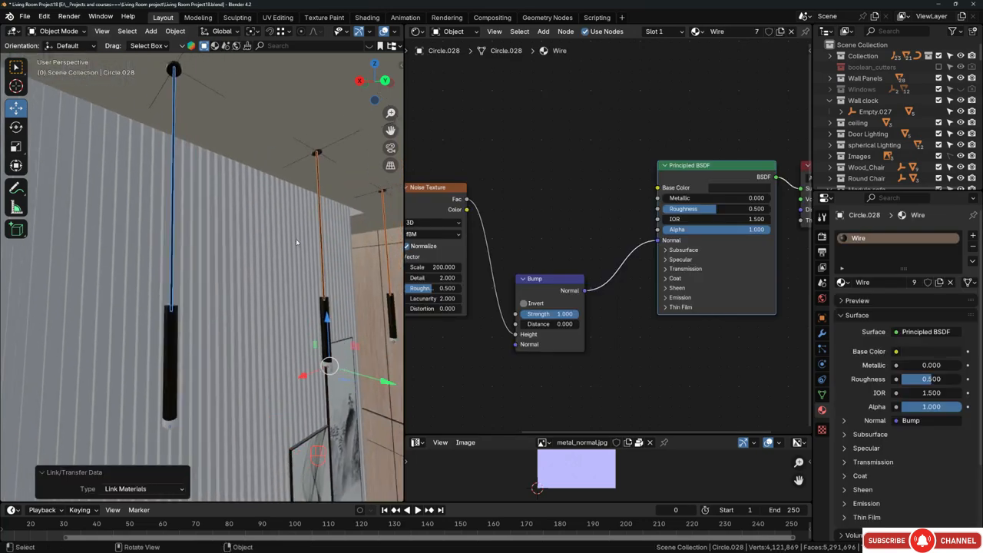
pyautogui.hotkey('alt', 'a')
# - Create a new material on the white lower end of the lamp and replace its Principled BSDF with an Emission shader feeding the surface output
pyautogui.keyDown('shift'); pyautogui.moveTo(352, 255); pyautogui.dragTo(184, 275, button='middle'); pyautogui.keyUp('shift')
pyautogui.scroll(7, 161, 300)
pyautogui.click(159, 284)
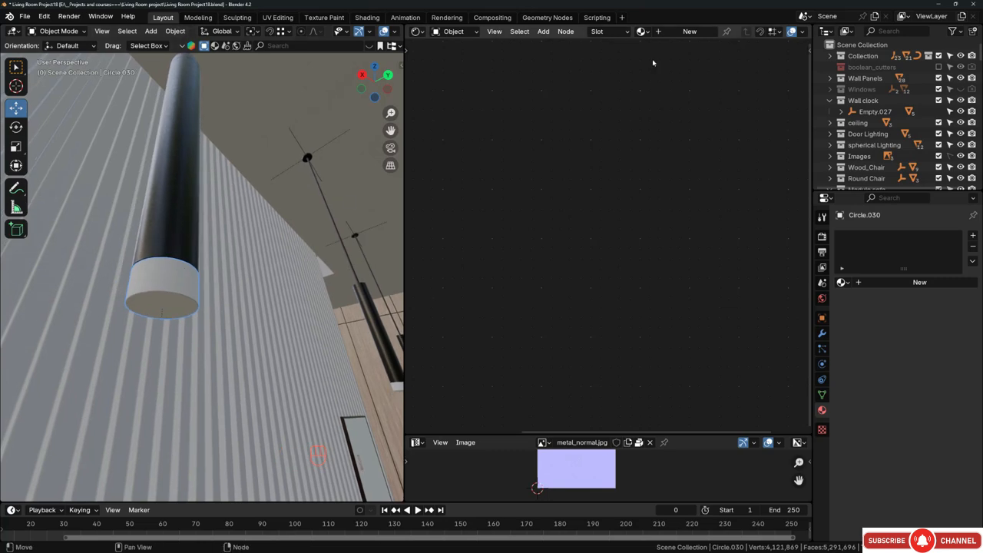
pyautogui.click(691, 32)
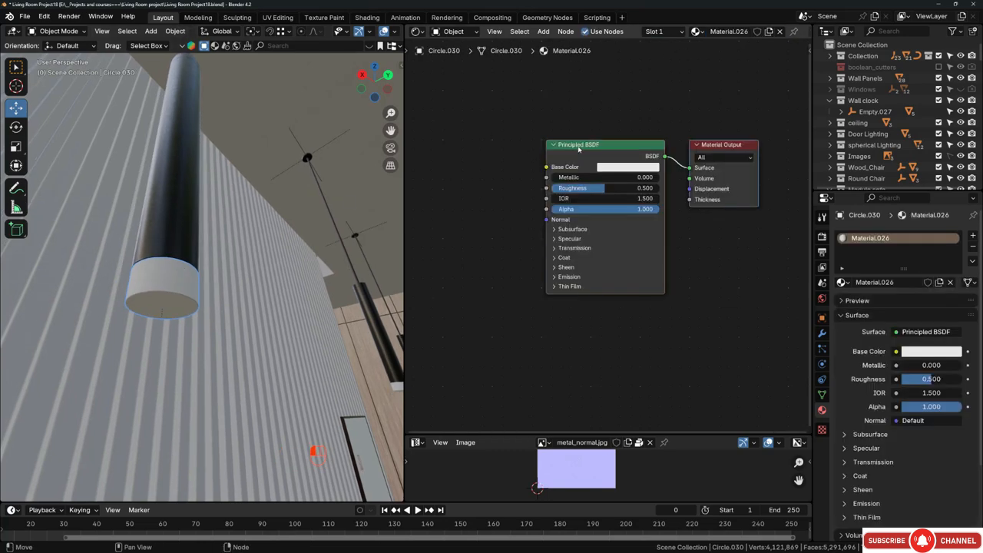
pyautogui.hotkey('shift', 'a')
pyautogui.click(487, 178)
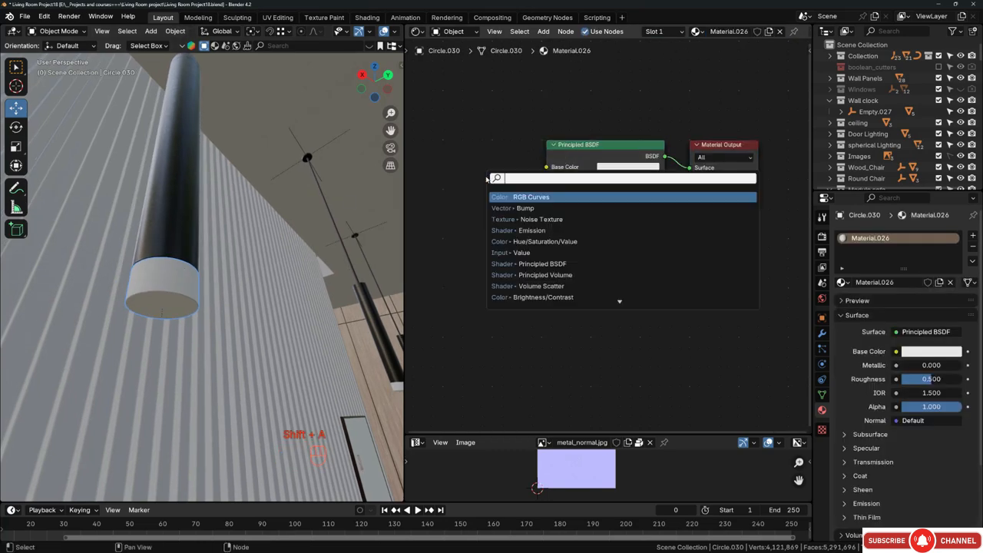
pyautogui.write('emi')
pyautogui.press('Return')
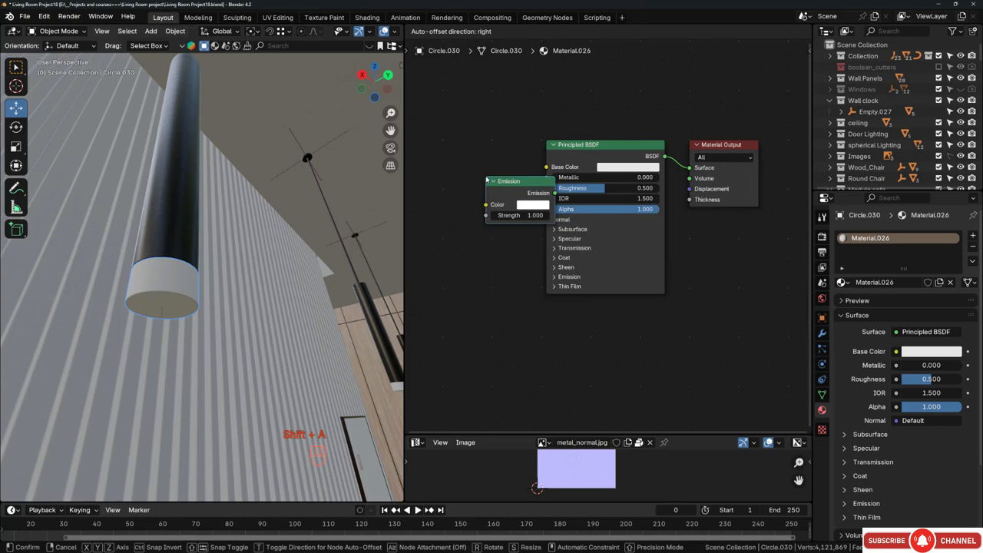
pyautogui.click(436, 160)
pyautogui.moveTo(520, 181); pyautogui.dragTo(689, 168)
pyautogui.moveTo(591, 157); pyautogui.dragTo(575, 253)
pyautogui.hotkey('ctrl', 'x')
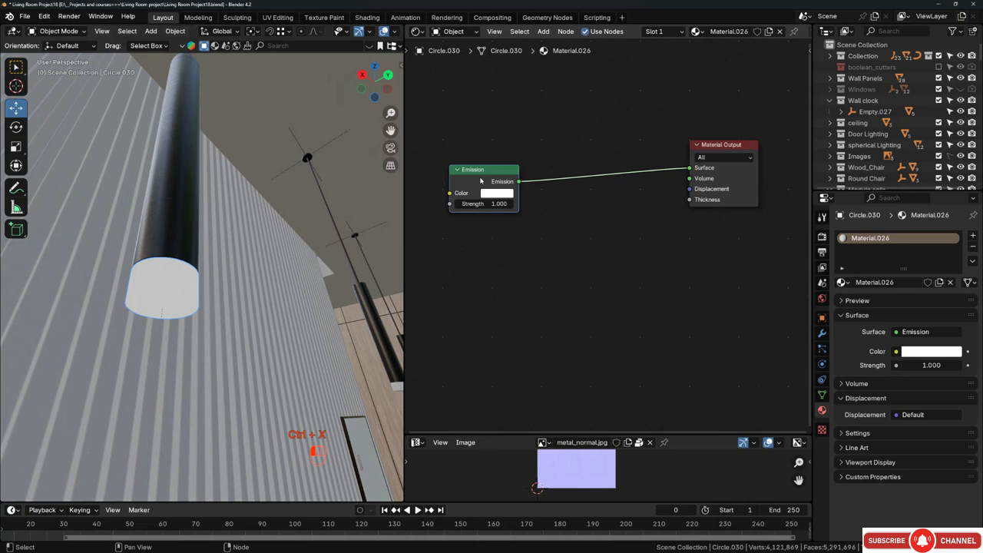
pyautogui.moveTo(481, 180); pyautogui.dragTo(595, 165)
# - Give the lamp's Emission shader a pale warm cream color and a strength of 200
pyautogui.click(603, 181)
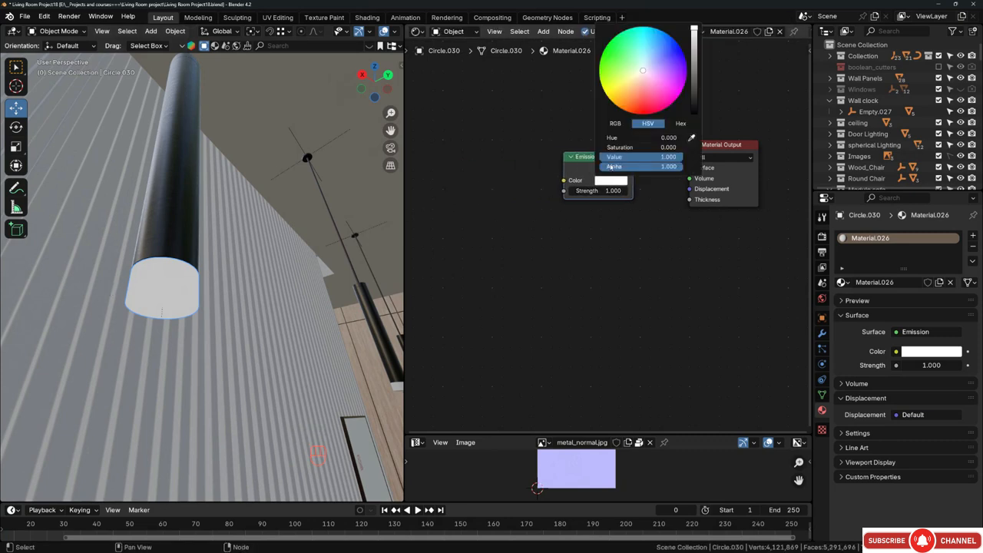
pyautogui.moveTo(640, 78); pyautogui.dragTo(639, 75)
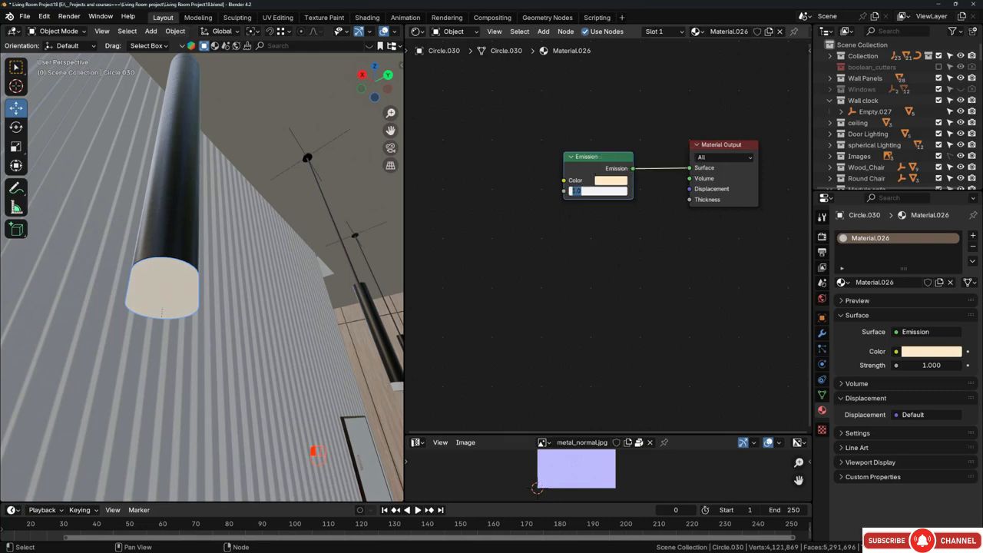
pyautogui.press('Return')
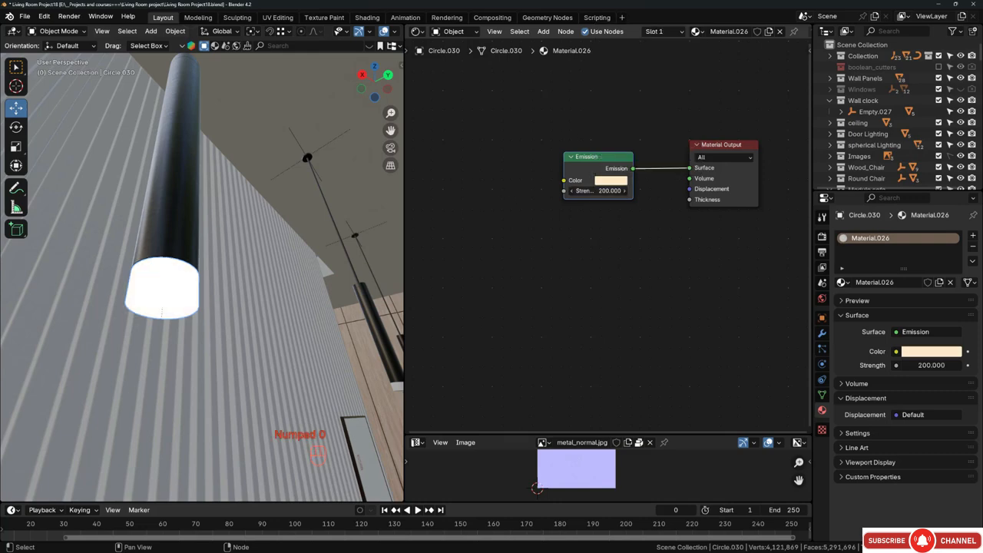
# - Link the glowing lamp end's emission material to the lower ends of the other two hanging lamps
pyautogui.scroll(-4, 264, 234)
pyautogui.moveTo(264, 233); pyautogui.dragTo(265, 251, button='middle')
pyautogui.scroll(4, 323, 296)
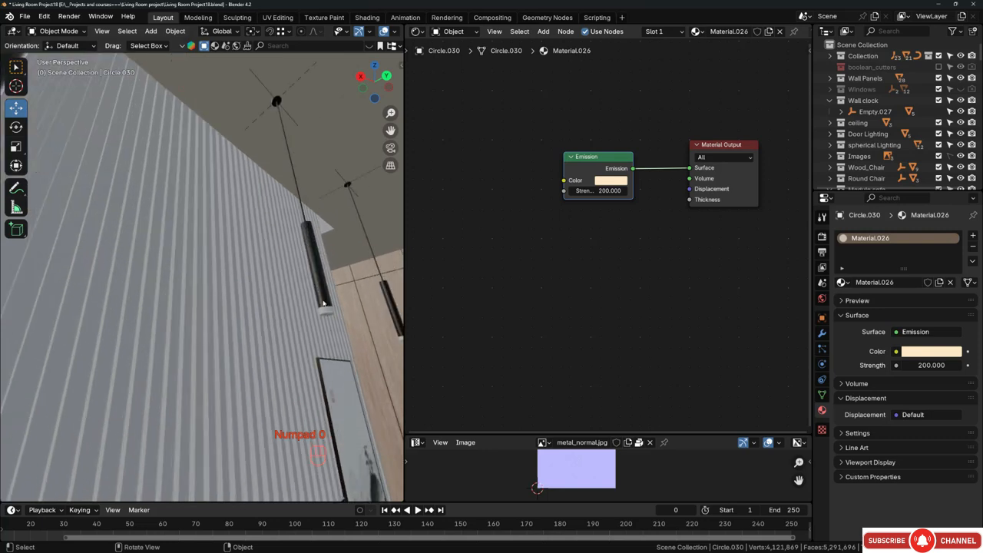
pyautogui.scroll(-3, 306, 297)
pyautogui.click(317, 304)
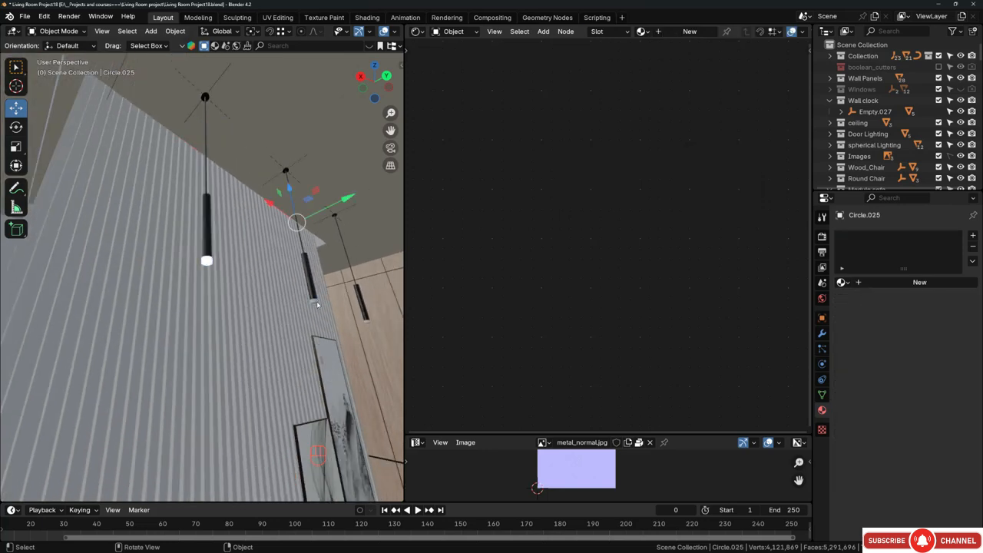
pyautogui.keyDown('shift'); pyautogui.click(369, 323); pyautogui.keyUp('shift')
pyautogui.scroll(2, 213, 255)
pyautogui.keyDown('shift'); pyautogui.click(204, 265); pyautogui.keyUp('shift')
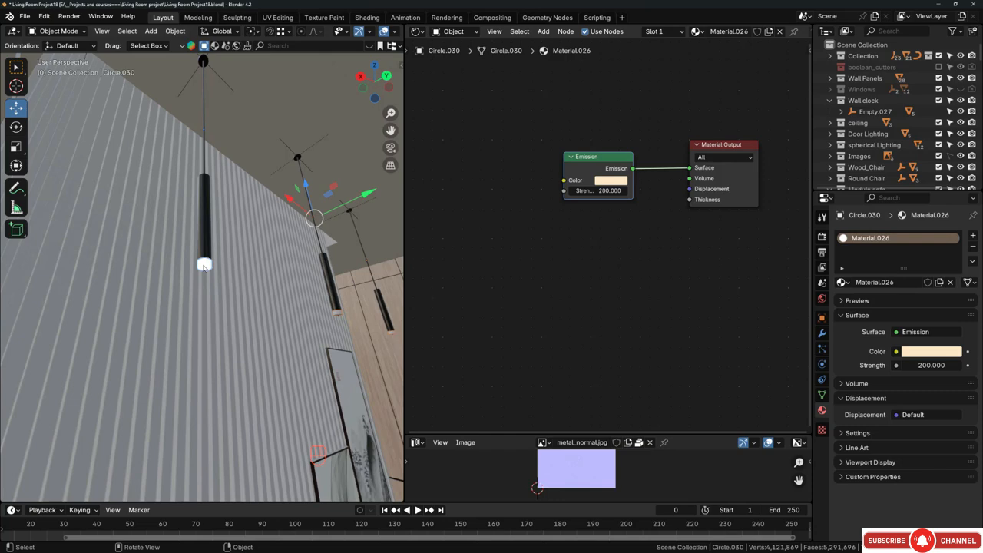
pyautogui.hotkey('ctrl', 'l')
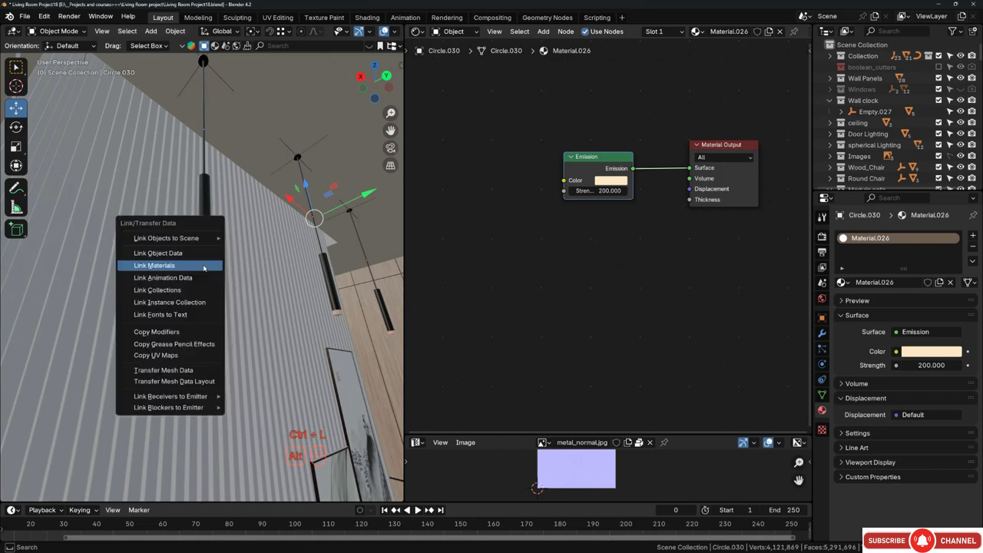
pyautogui.click(155, 265)
pyautogui.hotkey('alt', 'a')
# - Select all children of the empty at the ceiling mount of the nearest hanging lamp in front of the curtains
pyautogui.hotkey('shift', '`')
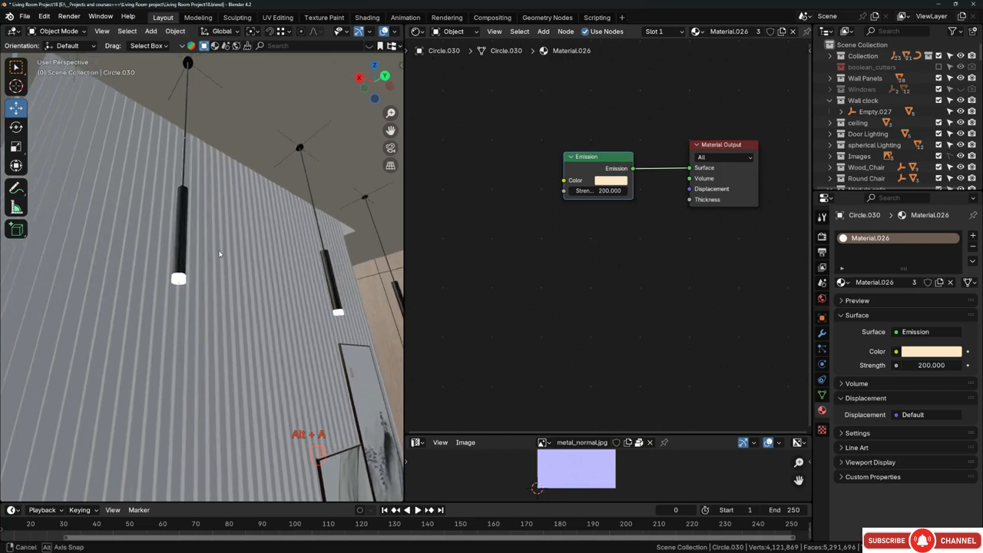
pyautogui.press('a')
pyautogui.press('s')
pyautogui.press('d')
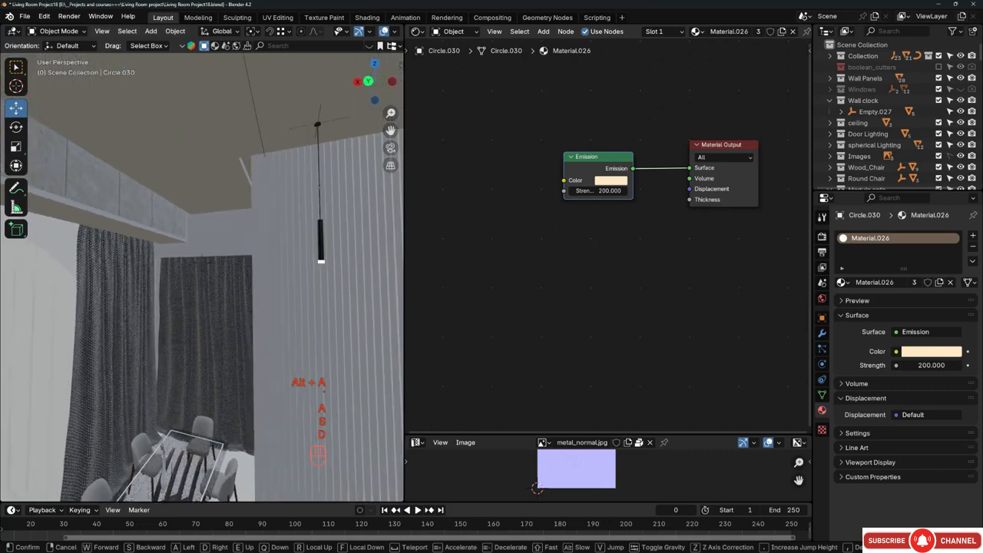
pyautogui.press('a')
pyautogui.press('a')
pyautogui.press('w')
pyautogui.press('a')
pyautogui.press('w')
pyautogui.press('w')
pyautogui.press('w')
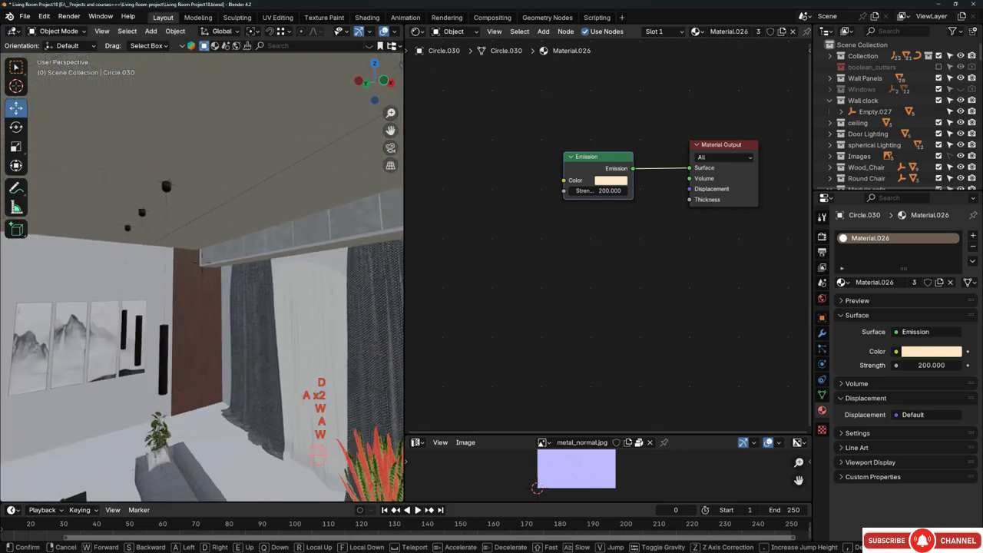
pyautogui.click(249, 168)
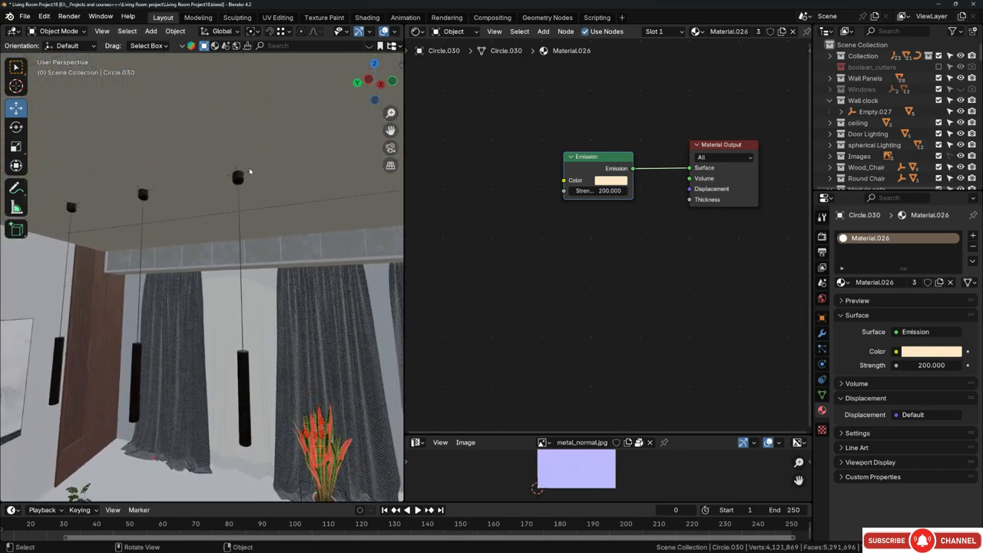
pyautogui.scroll(2, 249, 167)
pyautogui.click(247, 174)
pyautogui.click(248, 174)
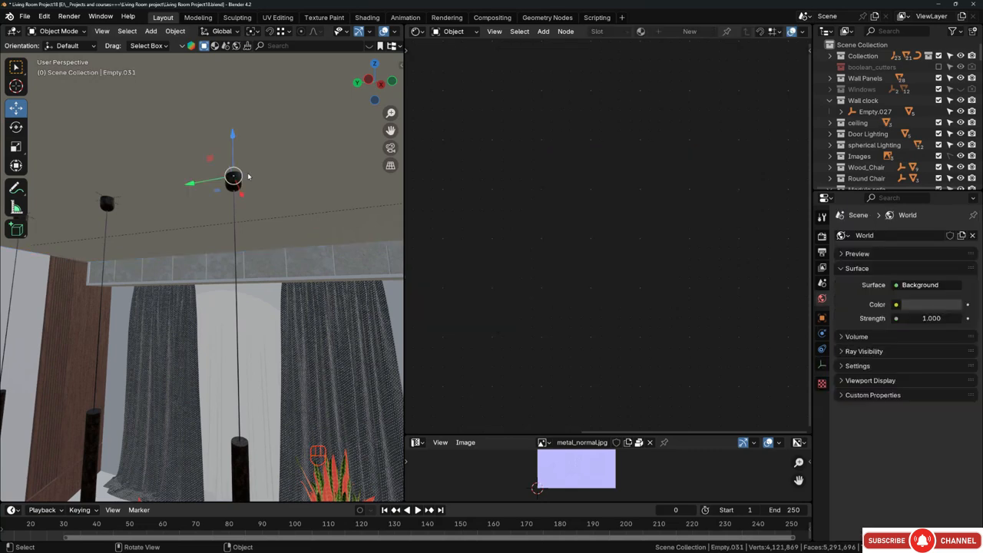
pyautogui.moveTo(253, 199); pyautogui.dragTo(248, 195, button='middle')
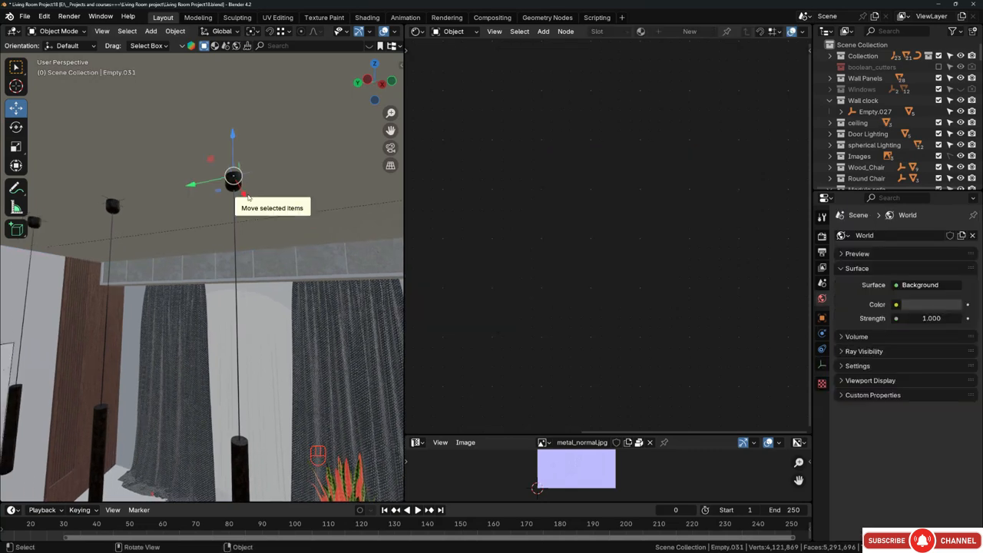
pyautogui.hotkey('shift', 'g')
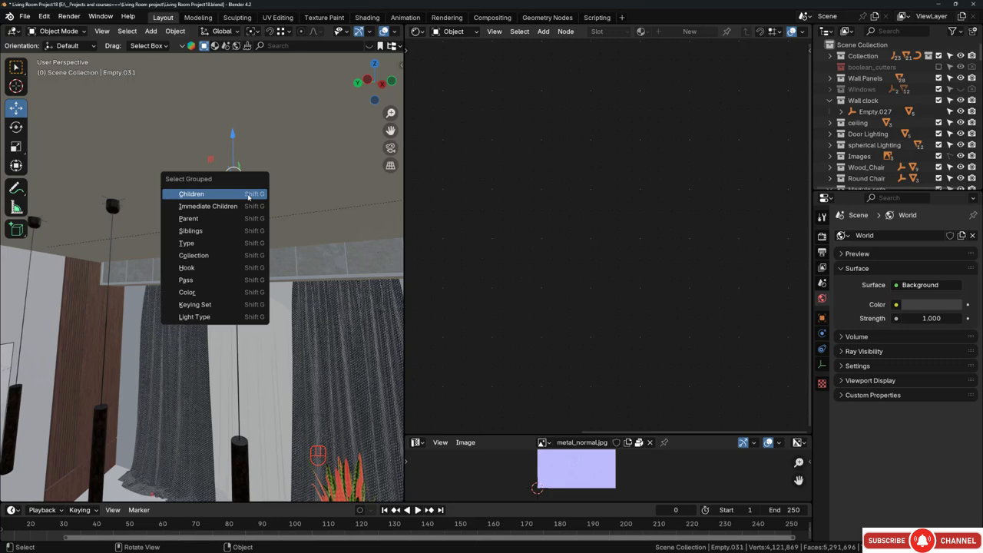
pyautogui.click(208, 198)
pyautogui.moveTo(209, 199); pyautogui.dragTo(269, 218, button='middle')
pyautogui.scroll(5, 248, 184)
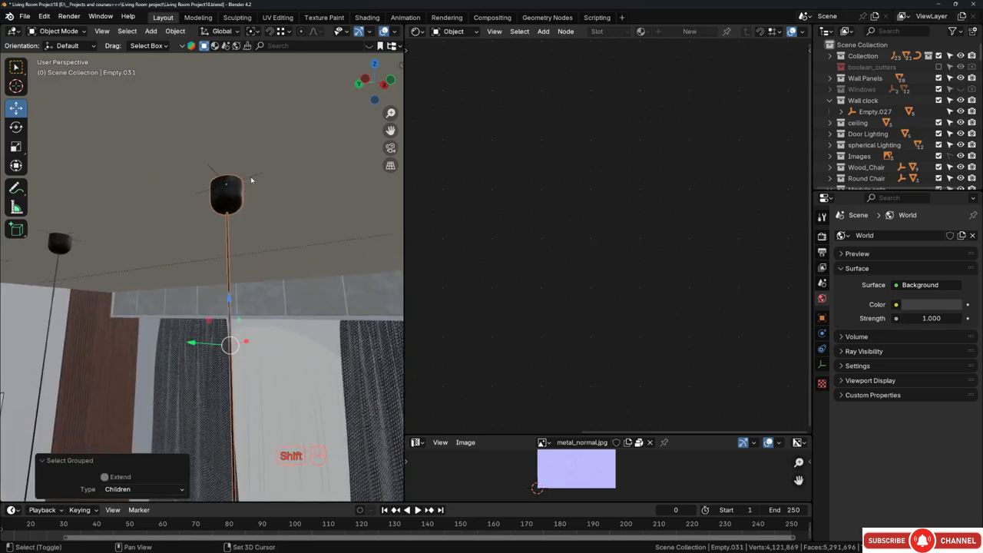
# - Add the empty at the lamp's ceiling mount to the selected lamp parts, leaving the ceiling out of the selection
pyautogui.keyDown('shift'); pyautogui.click(250, 180); pyautogui.keyUp('shift')
pyautogui.keyDown('shift'); pyautogui.click(252, 180); pyautogui.keyUp('shift')
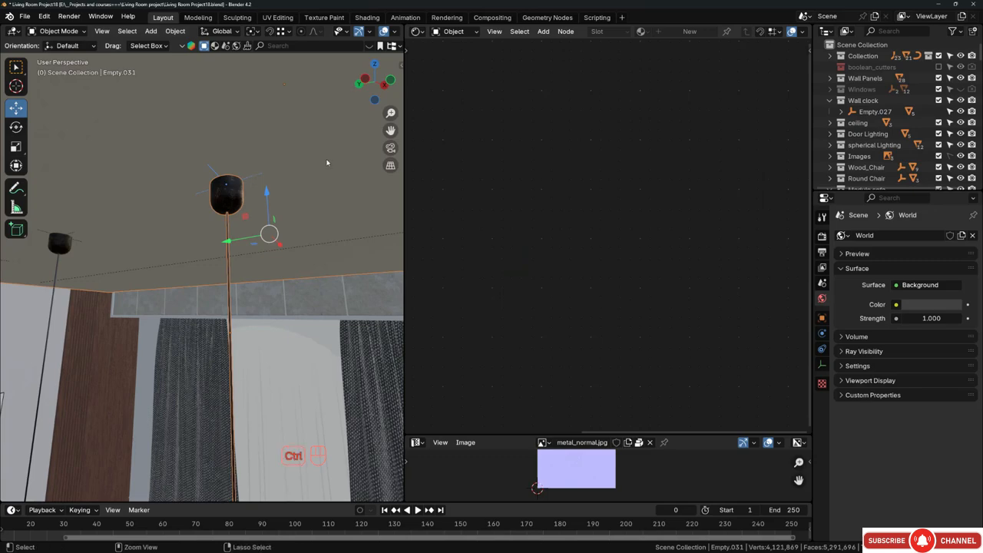
pyautogui.keyDown('ctrl'); pyautogui.moveTo(327, 162); pyautogui.dragTo(313, 192); pyautogui.keyUp('ctrl')
pyautogui.moveTo(313, 192); pyautogui.dragTo(354, 244, button='middle')
# - In a top wireframe view, duplicate the selected lamp about 259.5 cm in X and -586 cm in Y onto one end of the dining table
pyautogui.press('KP_7')
pyautogui.hotkey('alt', 'z')
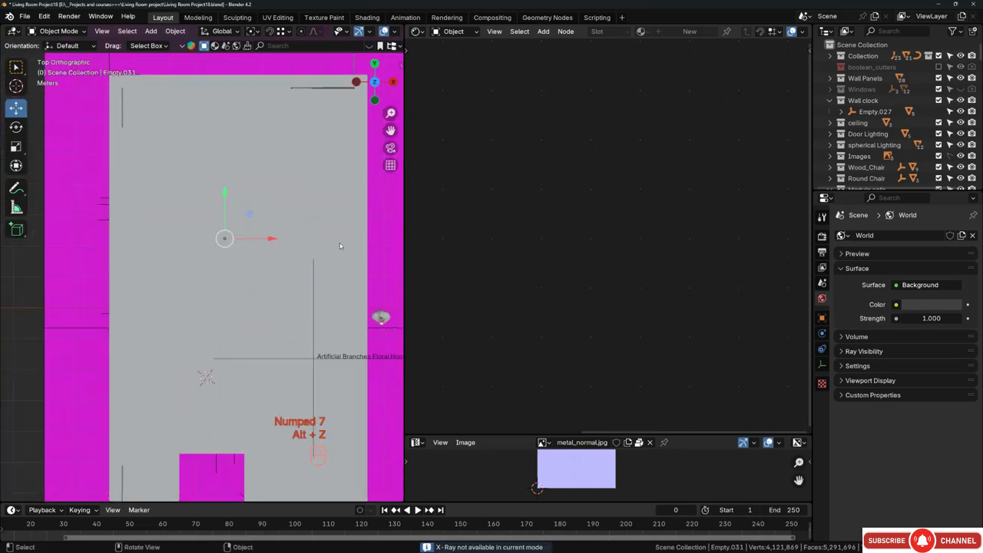
pyautogui.scroll(-2, 271, 248)
pyautogui.hotkey('alt', 'z')
pyautogui.scroll(2, 256, 228)
pyautogui.press('z')
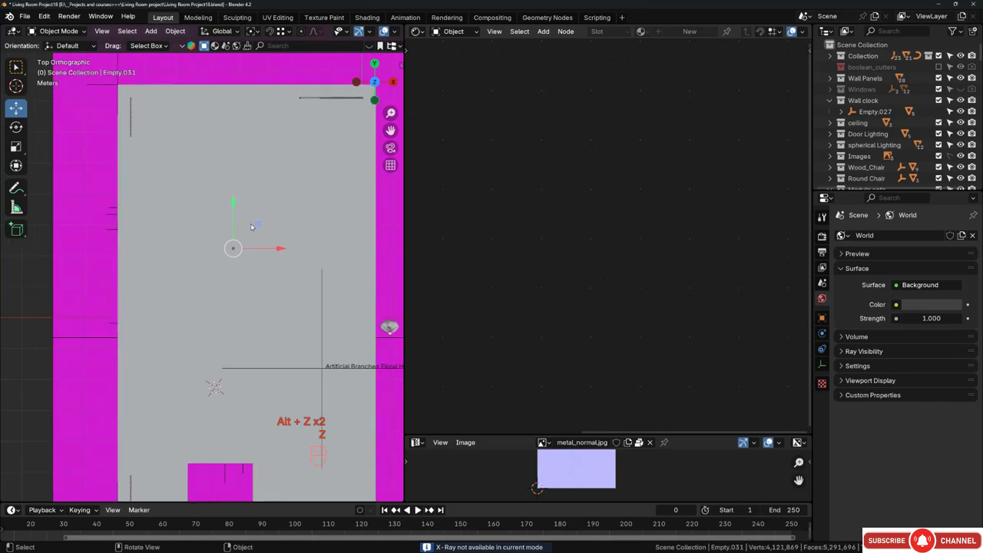
pyautogui.keyDown('shift'); pyautogui.moveTo(252, 227); pyautogui.dragTo(226, 149, button='middle'); pyautogui.keyUp('shift')
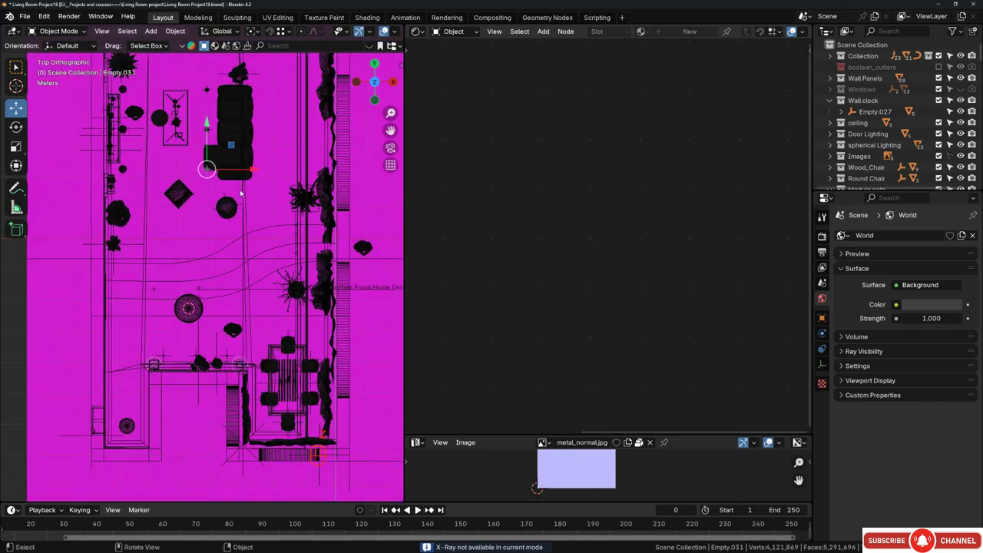
pyautogui.hotkey('shift', 'd')
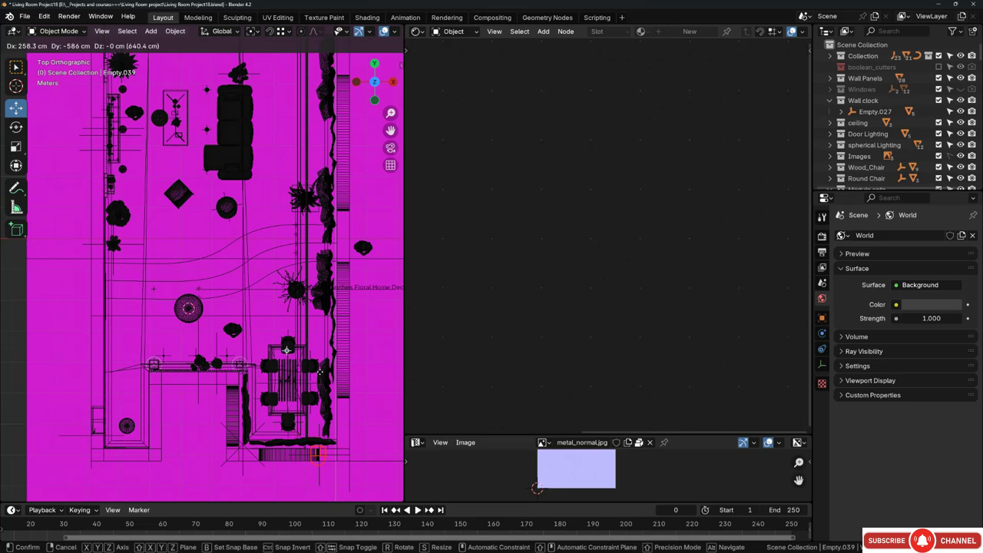
pyautogui.click(321, 372)
# - Move the duplicated lamp about 3.6 cm along X to line it up with the dining table's centerline
pyautogui.scroll(10, 284, 350)
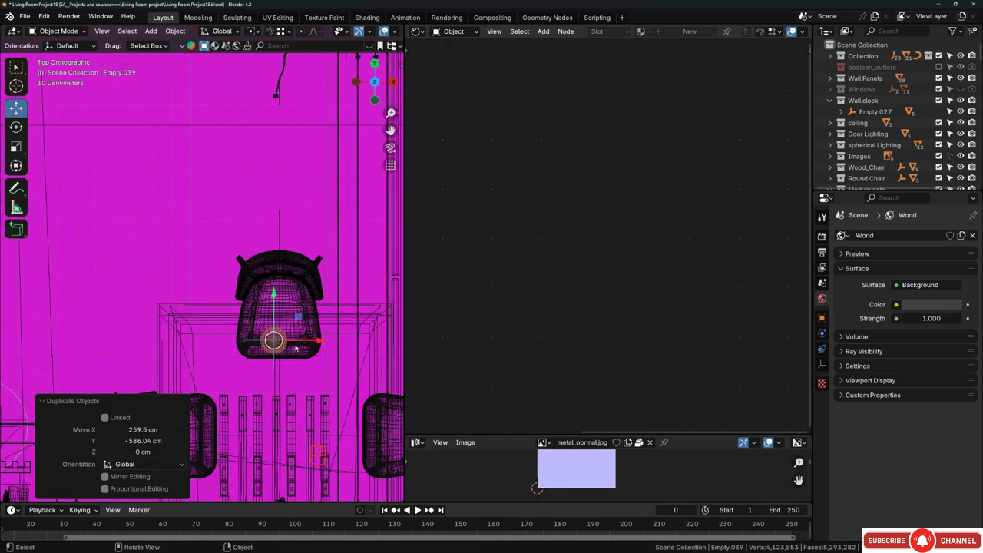
pyautogui.press('g')
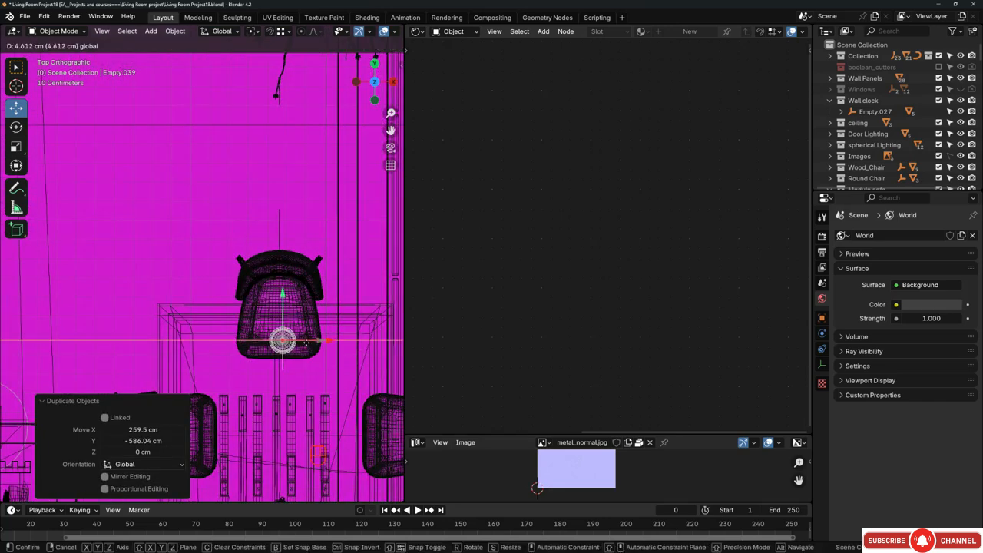
pyautogui.click(306, 344)
pyautogui.scroll(-5, 277, 187)
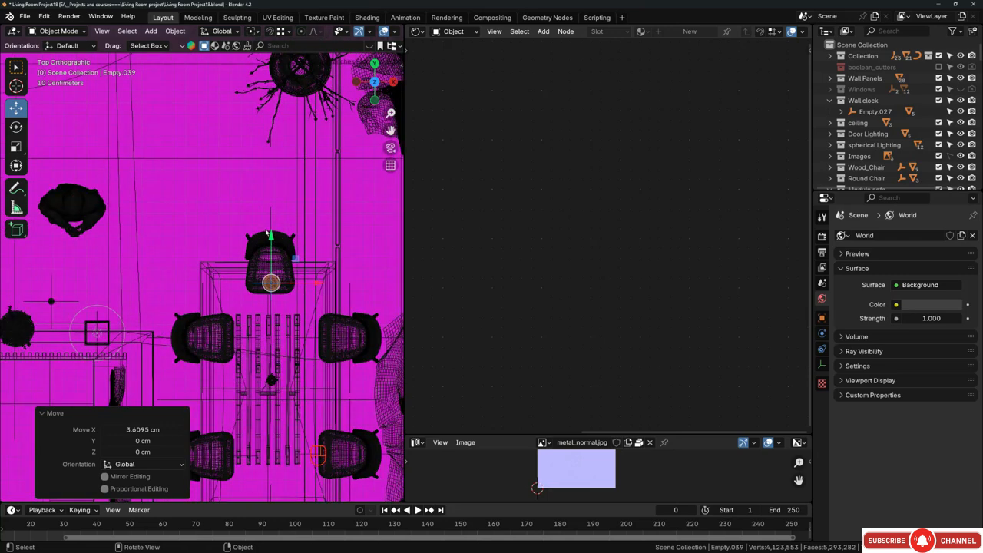
# - Make a linked duplicate of the dining lamp about -98.8 cm along Y and repeat it once for a third lamp
pyautogui.scroll(-2, 293, 204)
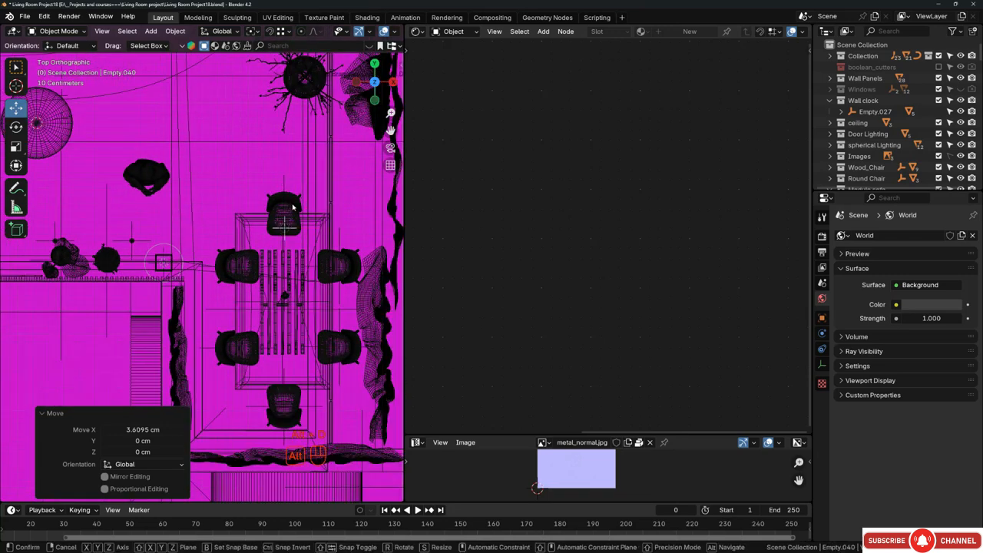
pyautogui.hotkey('shift', 'd')
pyautogui.press('y')
pyautogui.click(292, 284)
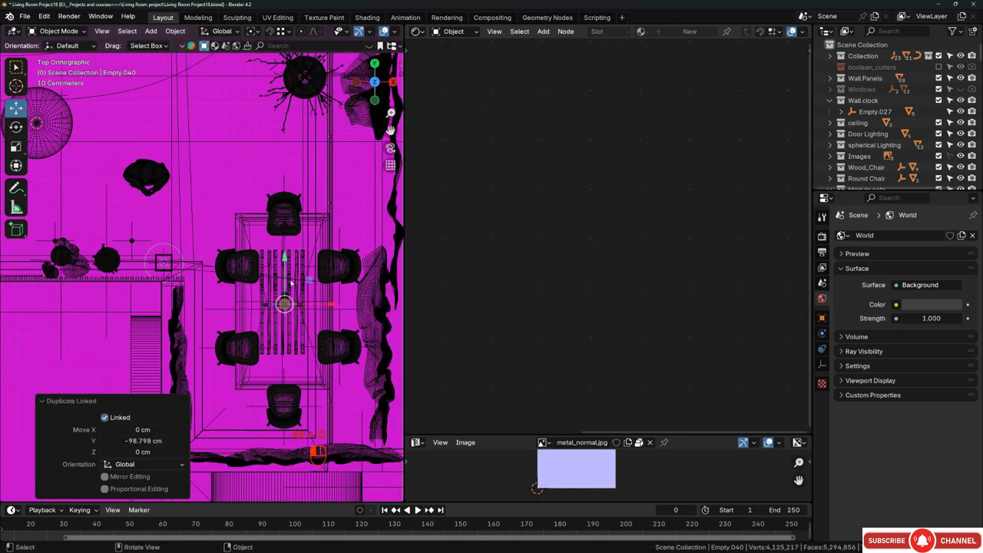
pyautogui.hotkey('shift', 'r')
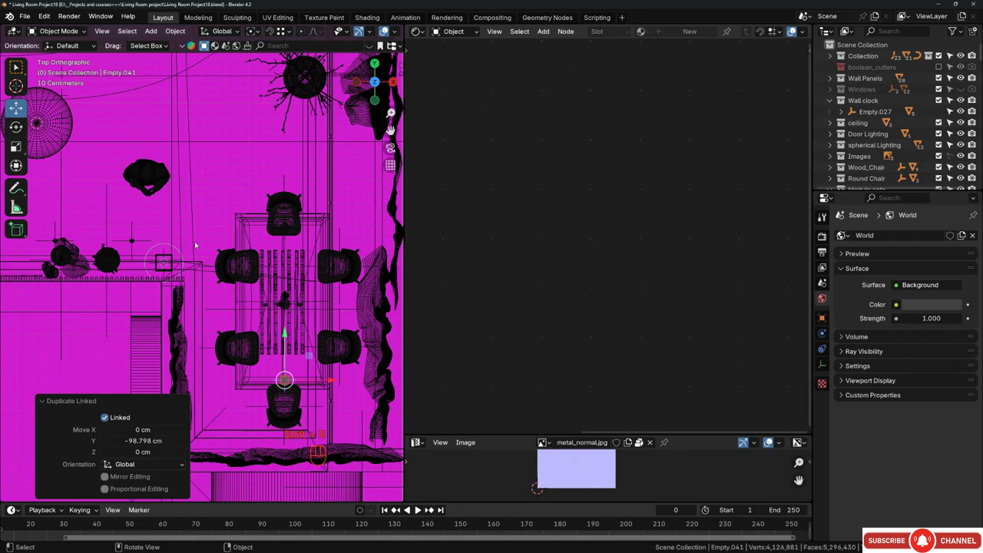
# - Examine the row of hanging lamps above the dining table and the surrounding walls in solid shading with an enlarged viewport
pyautogui.moveTo(194, 241)
pyautogui.mouseDown(button='middle')
pyautogui.moveTo(223, 220)
pyautogui.moveTo(264, 272)
pyautogui.mouseUp(button='middle')
pyautogui.press('z')
pyautogui.moveTo(151, 382)
pyautogui.mouseDown(button='middle')
pyautogui.moveTo(196, 266)
pyautogui.moveTo(235, 205)
pyautogui.mouseUp(button='middle')
pyautogui.moveTo(272, 302); pyautogui.dragTo(245, 310, button='middle')
pyautogui.hotkey('alt', 'a')
pyautogui.moveTo(186, 222); pyautogui.dragTo(283, 196, button='middle')
pyautogui.moveTo(268, 122); pyautogui.dragTo(247, 181, button='middle')
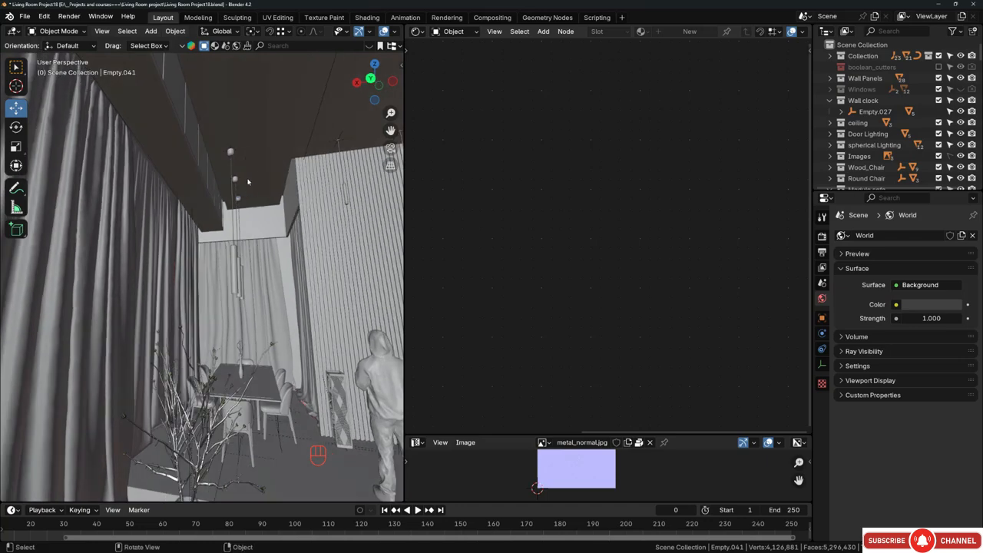
pyautogui.moveTo(238, 168); pyautogui.dragTo(229, 185, button='middle')
pyautogui.moveTo(342, 217); pyautogui.dragTo(393, 217, button='middle')
pyautogui.moveTo(405, 217); pyautogui.dragTo(722, 223)
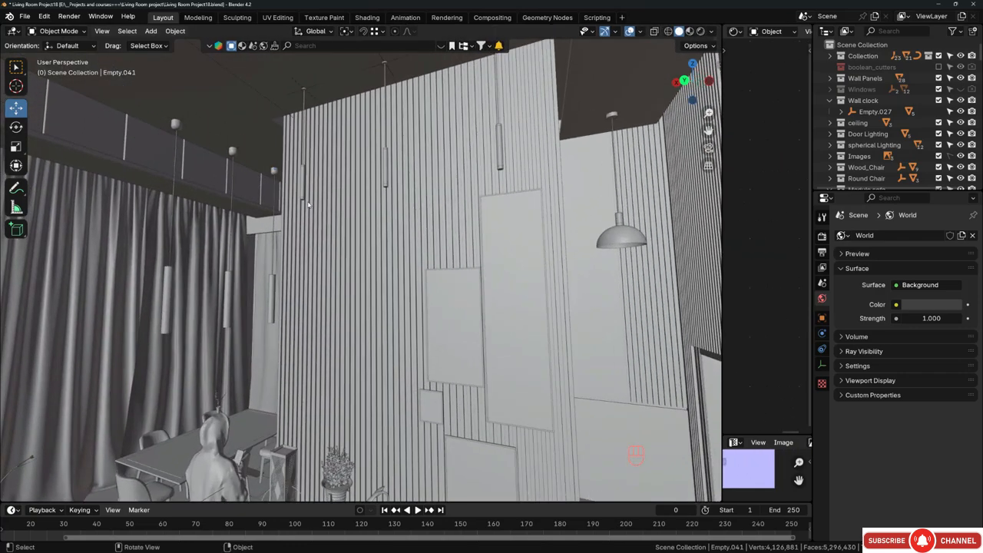
pyautogui.scroll(-4, 330, 207)
pyautogui.moveTo(300, 207); pyautogui.dragTo(375, 208, button='middle')
# - Switch the viewport to Material Preview and examine the doorway in the dark wood slat wall
pyautogui.press('z')
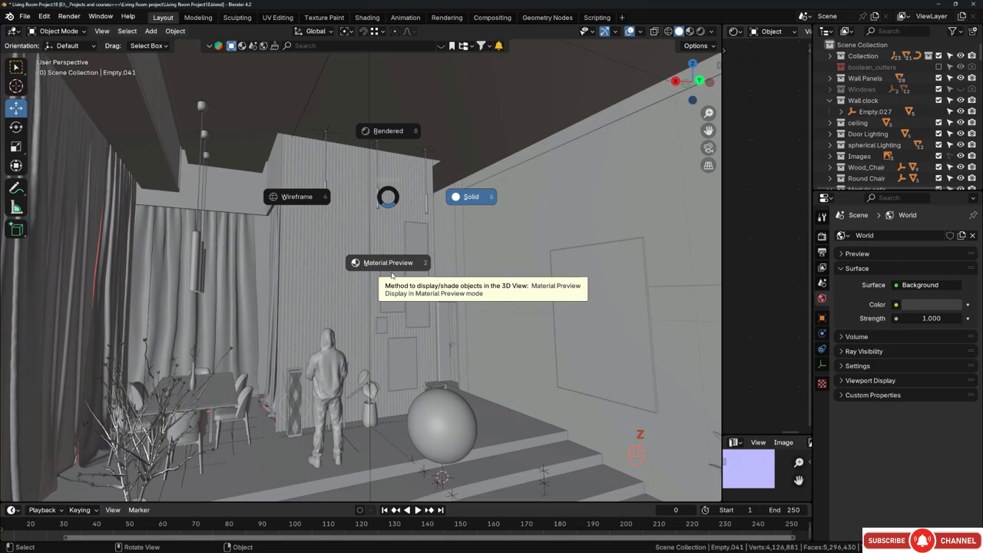
pyautogui.click(392, 275)
pyautogui.keyDown('shift'); pyautogui.moveTo(407, 318); pyautogui.dragTo(318, 285, button='middle'); pyautogui.keyUp('shift')
pyautogui.scroll(4, 332, 325)
pyautogui.scroll(6, 397, 250)
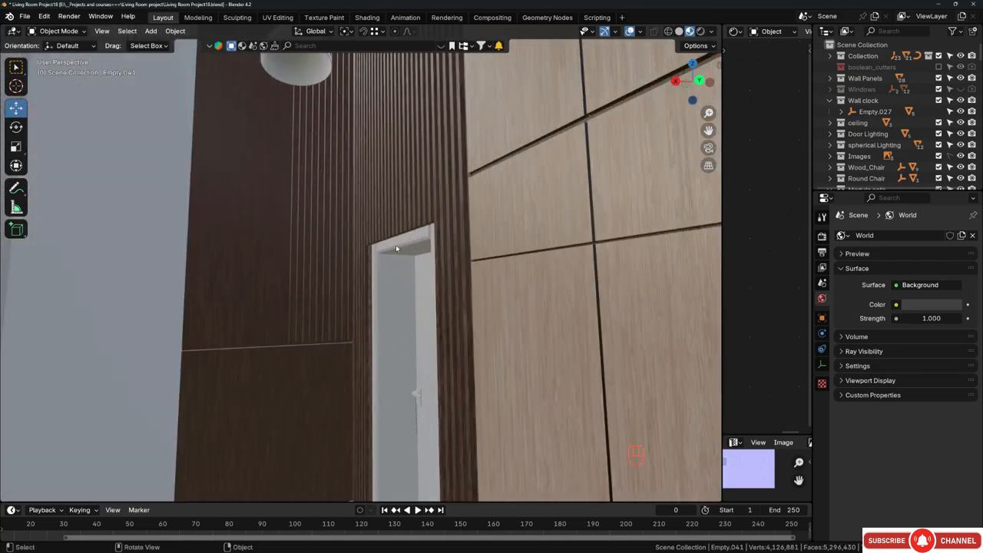
pyautogui.moveTo(397, 248); pyautogui.dragTo(364, 201, button='middle')
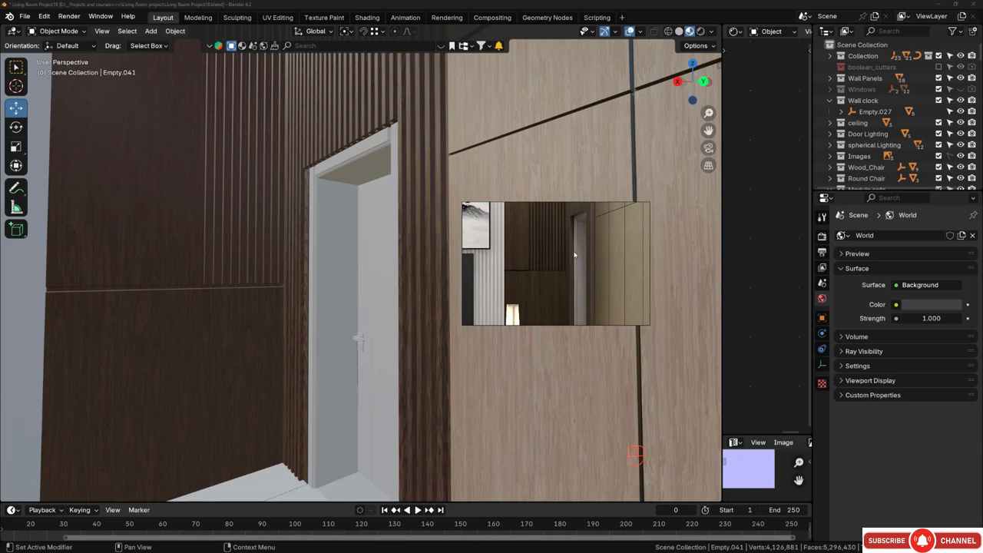
pyautogui.moveTo(296, 261); pyautogui.dragTo(333, 274, button='middle')
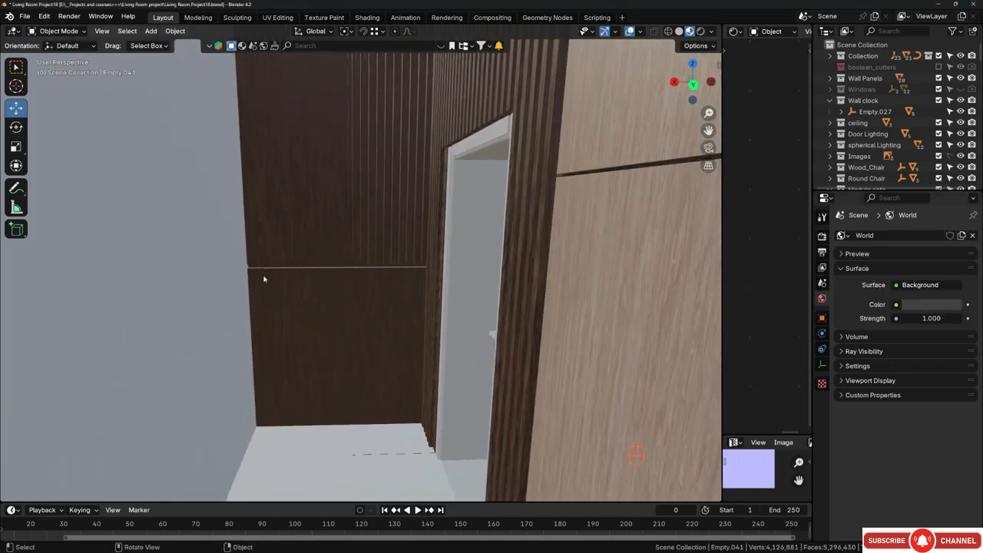
pyautogui.moveTo(263, 278); pyautogui.dragTo(246, 241, button='middle')
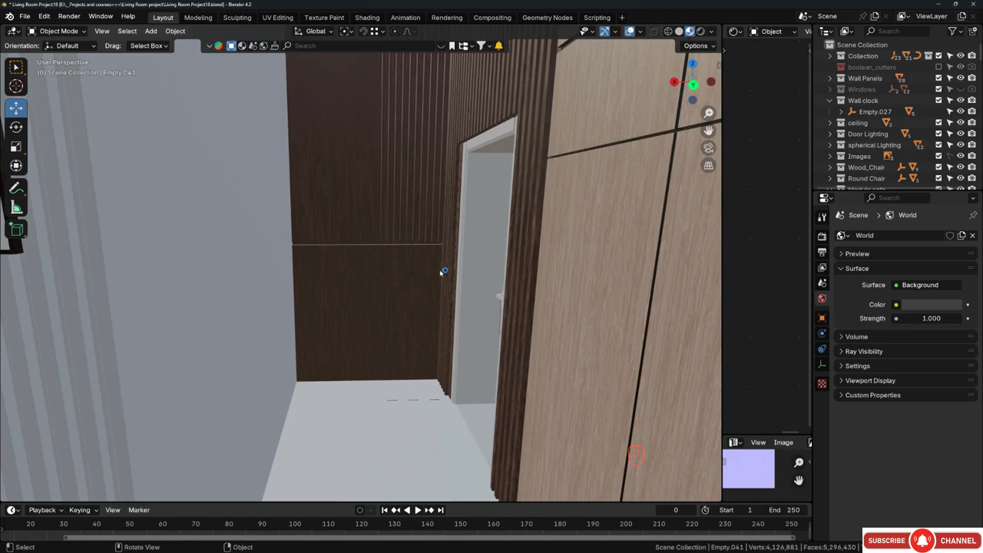
pyautogui.moveTo(443, 271); pyautogui.dragTo(443, 152, button='middle')
pyautogui.keyDown('shift'); pyautogui.moveTo(446, 82); pyautogui.dragTo(366, 86, button='middle'); pyautogui.keyUp('shift')
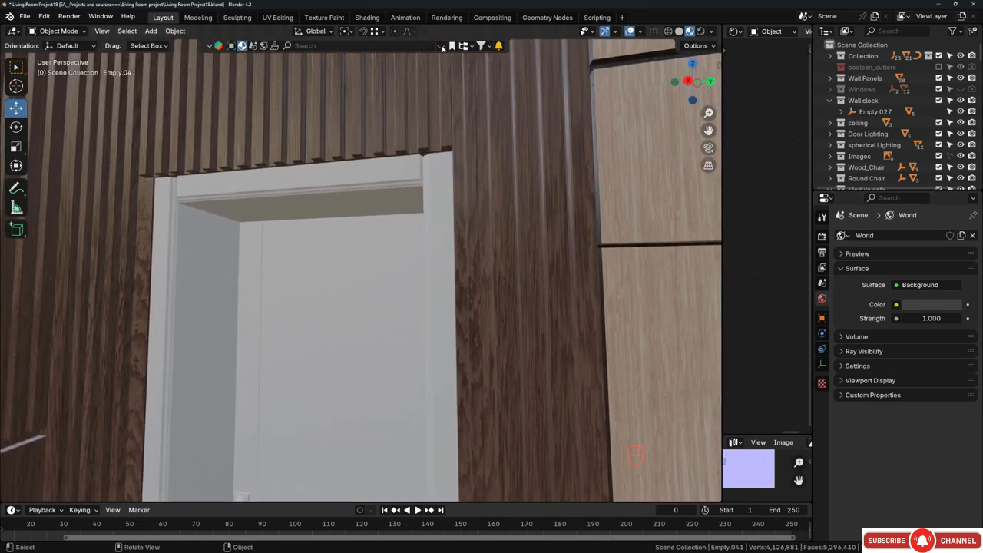
# - Search the online material library for "white wood", compare the previews, and apply the White Wood material to the door frame
pyautogui.click(442, 48)
pyautogui.click(369, 45)
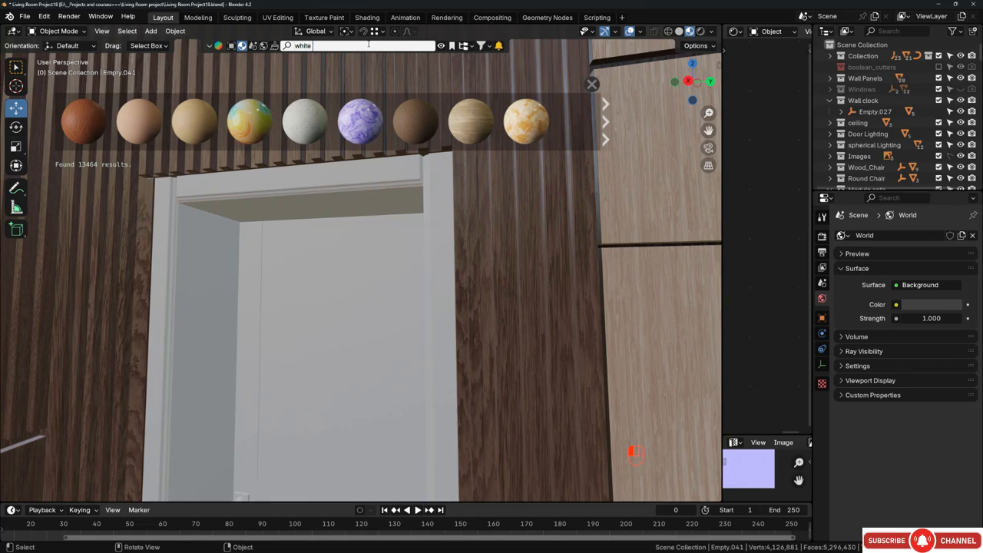
pyautogui.write('white wood')
pyautogui.press('Return')
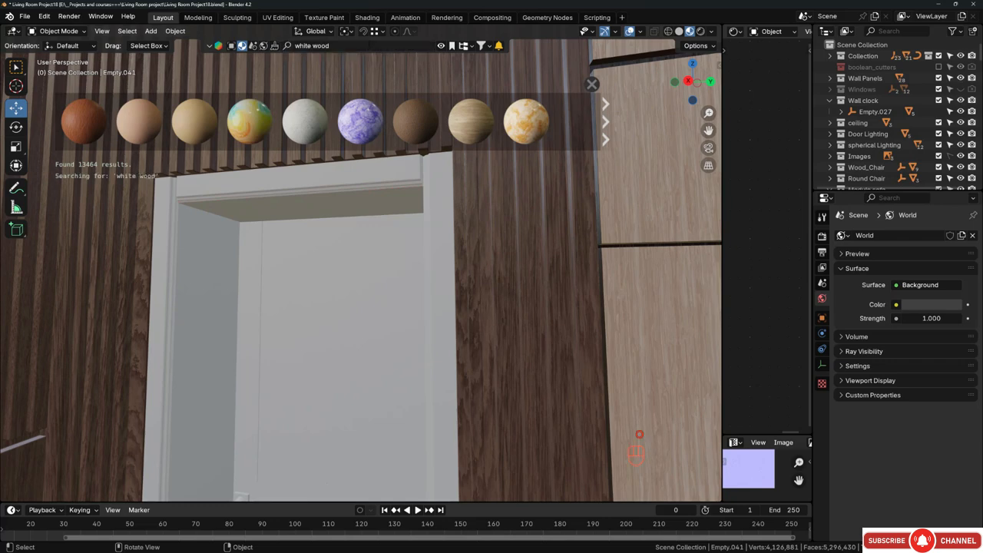
pyautogui.moveTo(249, 117)
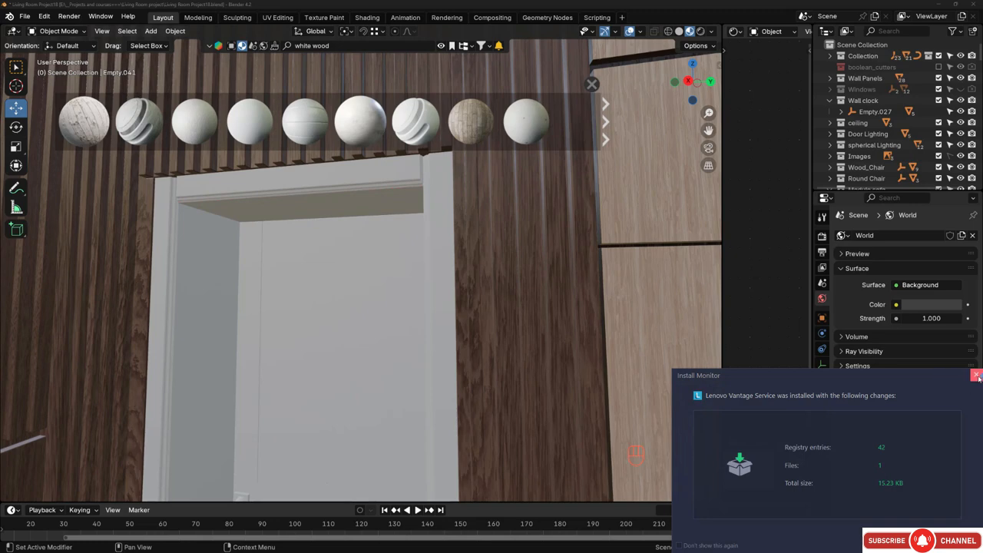
pyautogui.click(977, 376)
pyautogui.moveTo(364, 123)
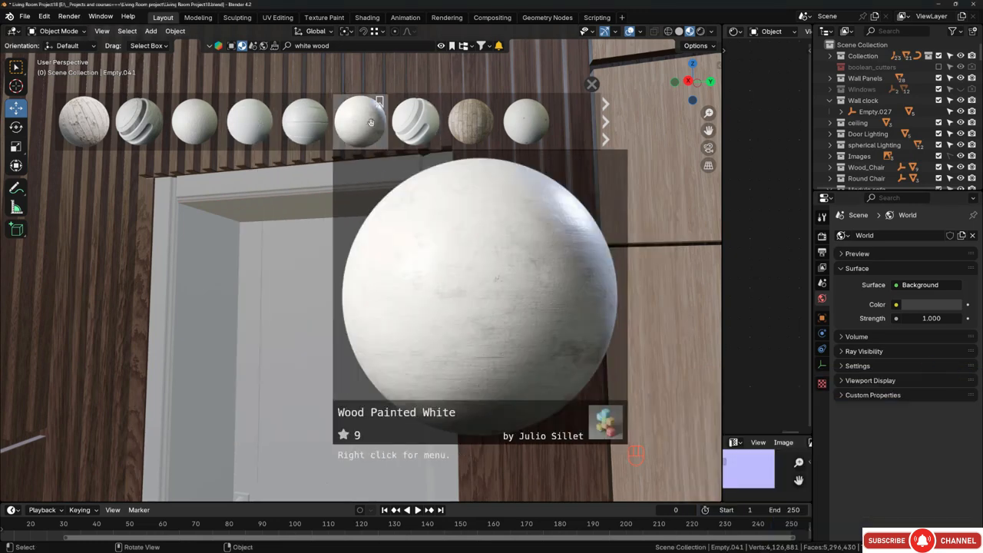
pyautogui.moveTo(189, 129)
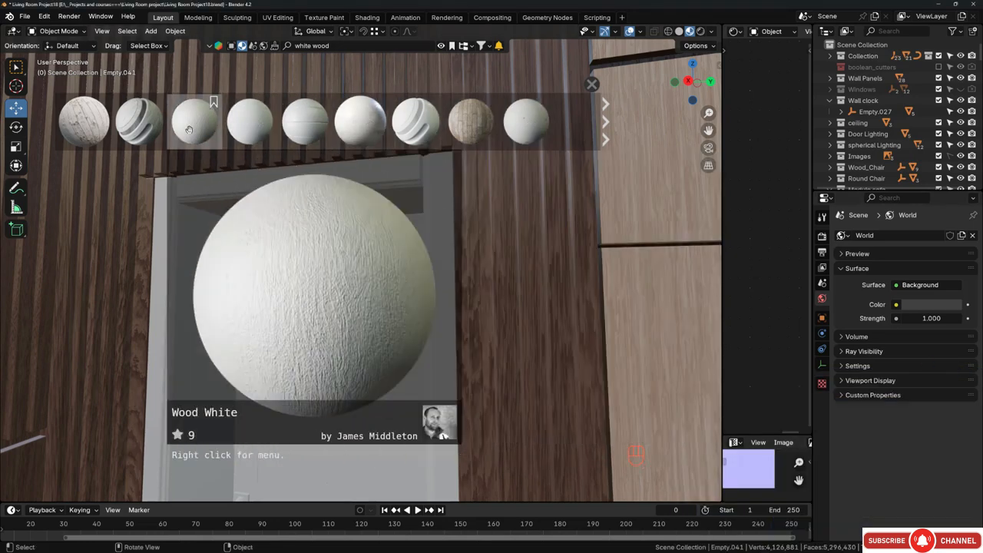
pyautogui.moveTo(158, 129)
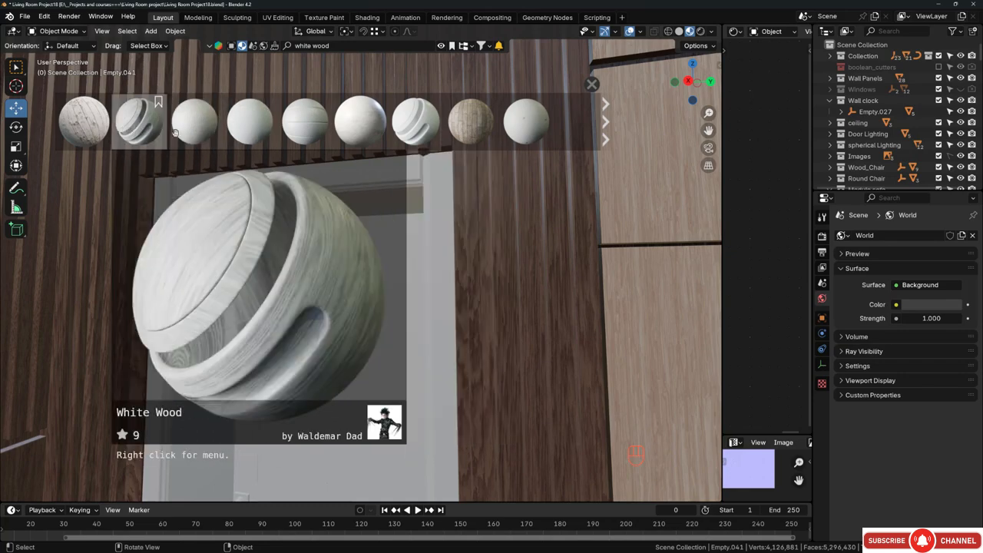
pyautogui.moveTo(257, 127); pyautogui.dragTo(285, 154)
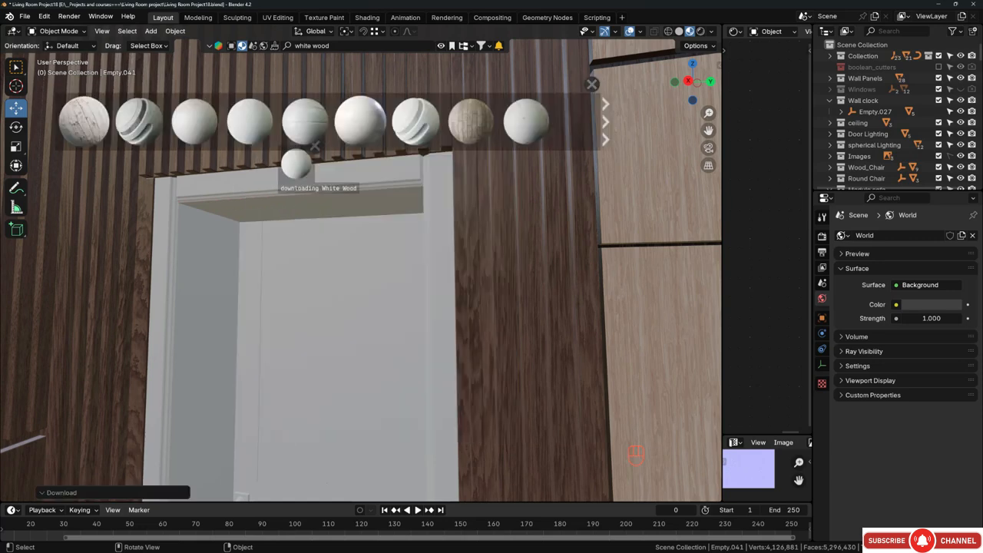
# - Examine the White Wood grain up close on the molding and underside of the door frame's upper piece
pyautogui.scroll(3, 307, 183)
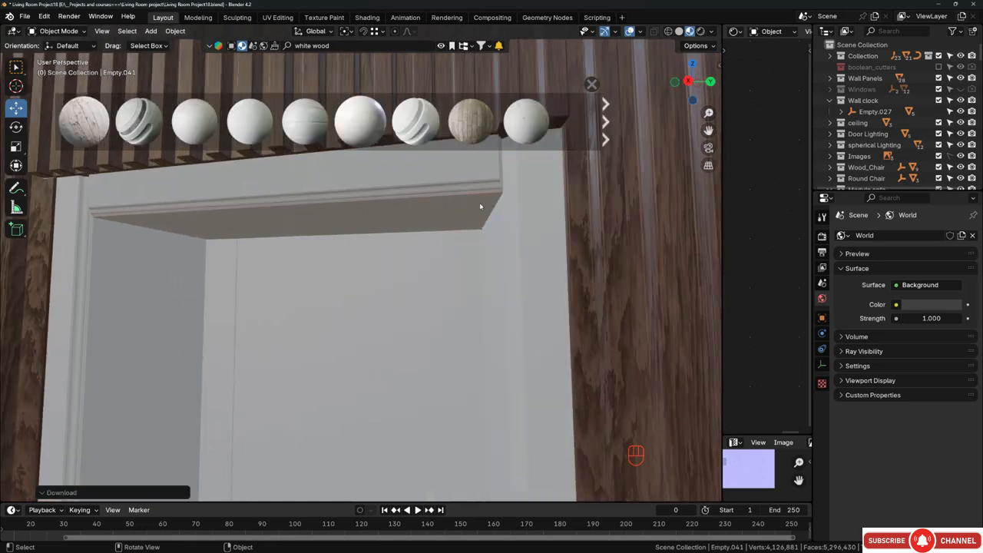
pyautogui.scroll(2, 480, 206)
pyautogui.moveTo(453, 212); pyautogui.dragTo(450, 239, button='middle')
pyautogui.scroll(2, 459, 231)
pyautogui.scroll(3, 457, 252)
pyautogui.scroll(2, 457, 253)
pyautogui.moveTo(250, 122)
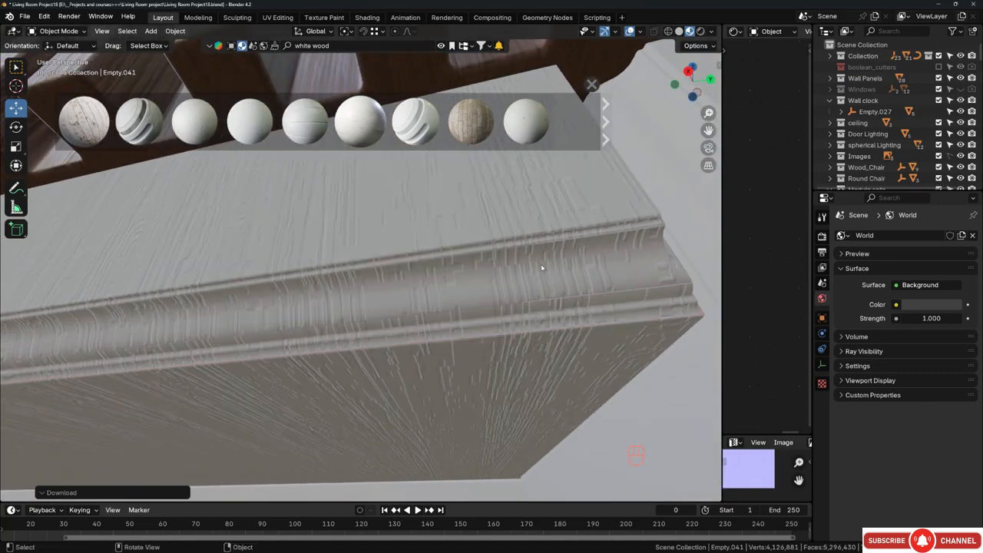
pyautogui.moveTo(540, 265); pyautogui.dragTo(390, 261, button='middle')
# - Select the door frame and enlarge the Shader Editor to bring up the White Wood material's Mapping nodes
pyautogui.click(410, 245)
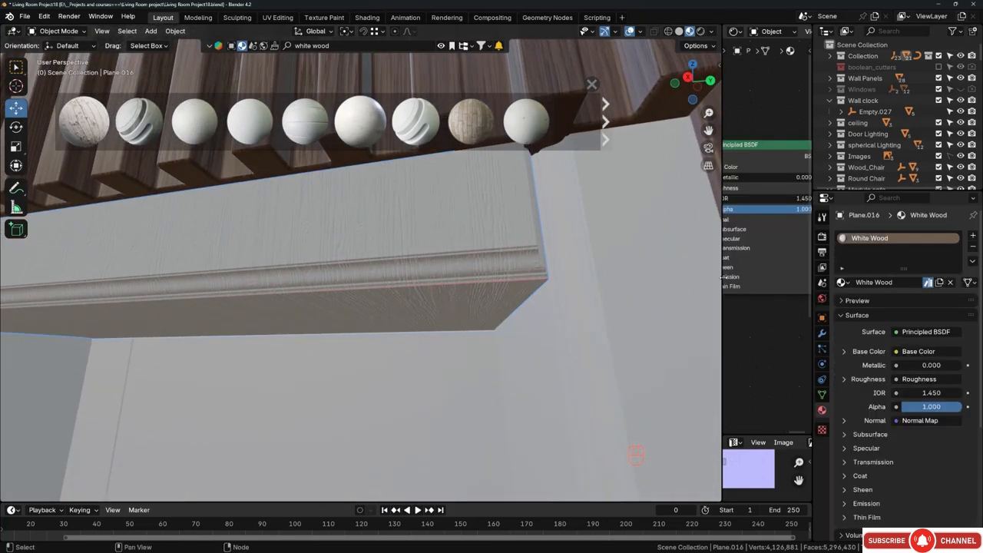
pyautogui.moveTo(722, 276); pyautogui.dragTo(394, 281)
pyautogui.scroll(-3, 622, 289)
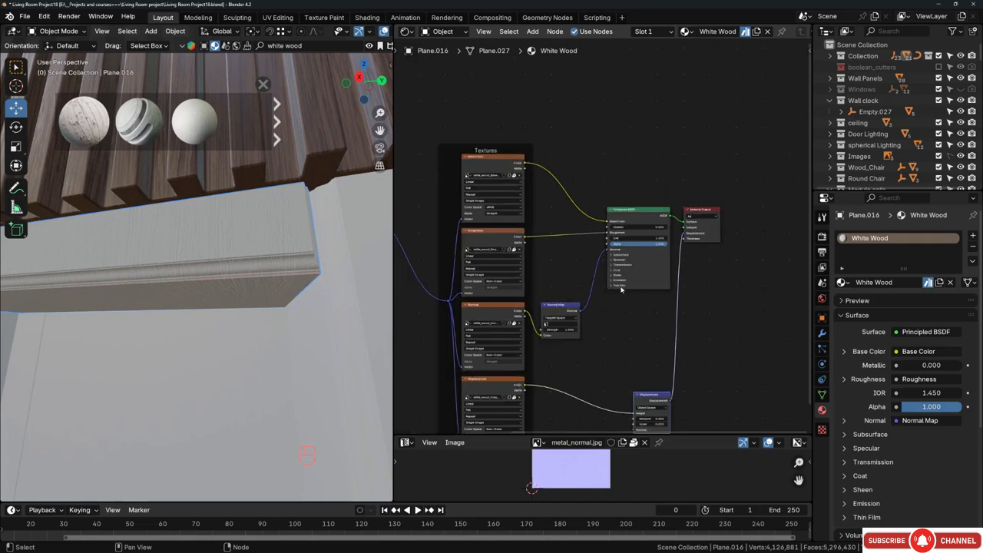
pyautogui.moveTo(621, 289); pyautogui.dragTo(808, 275, button='middle')
pyautogui.moveTo(532, 289); pyautogui.dragTo(609, 290, button='middle')
pyautogui.scroll(3, 561, 305)
# - Add a Value node to the White Wood material and link it to the Mapping node's Scale
pyautogui.hotkey('shift', 'a')
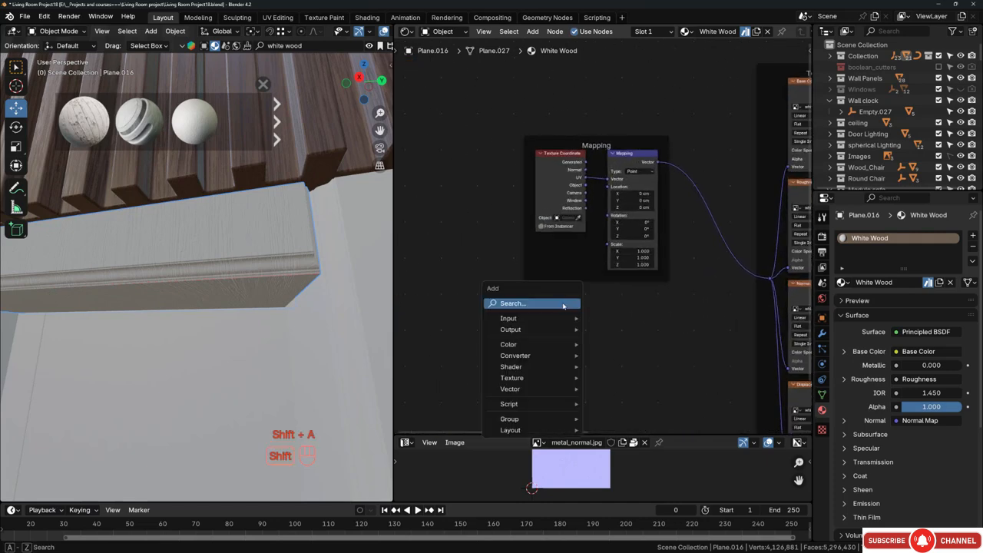
pyautogui.click(563, 304)
pyautogui.write('v')
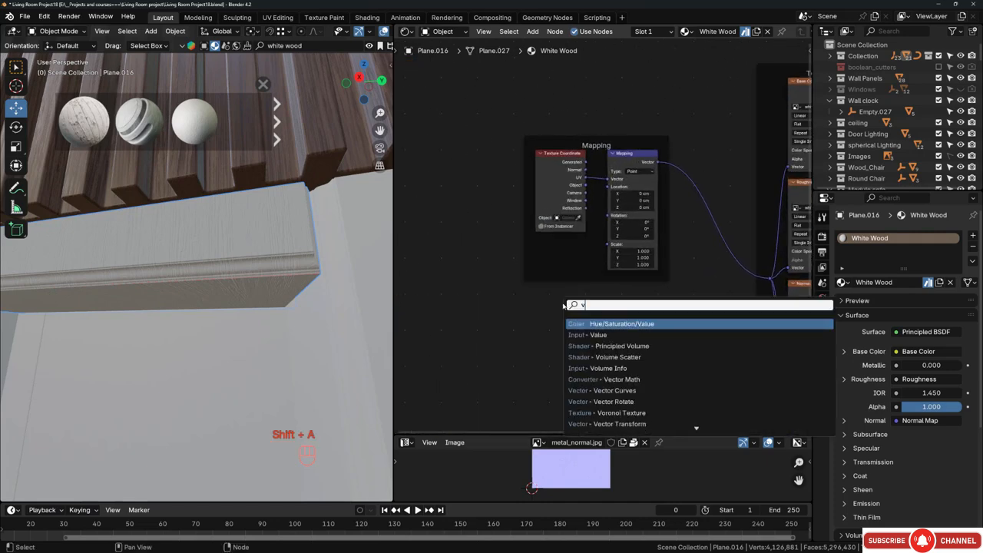
pyautogui.write('al')
pyautogui.press('Return')
pyautogui.click(533, 307)
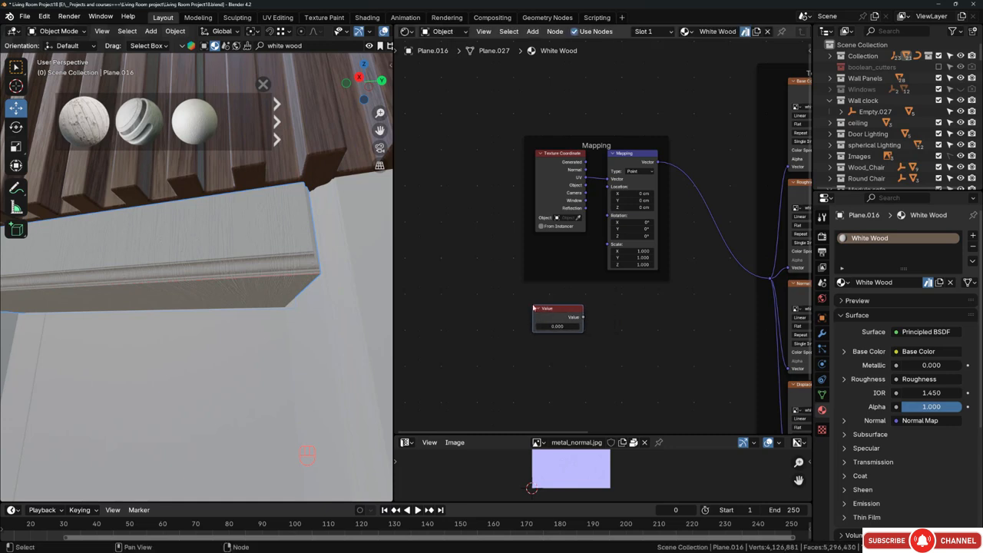
pyautogui.moveTo(583, 317); pyautogui.dragTo(606, 244)
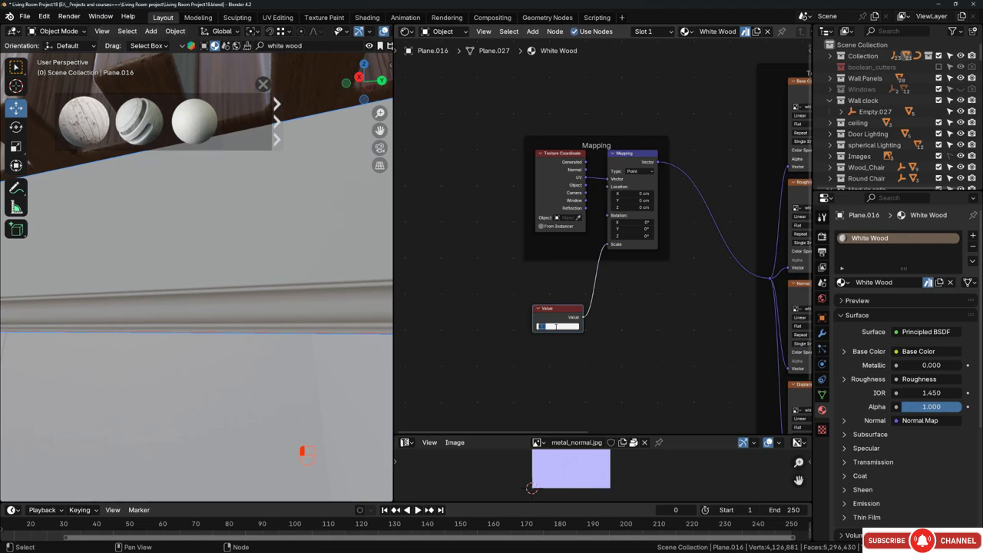
# - Set the Value node driving the White Wood material's Mapping scale to 5 and inspect the grain on the door frame
pyautogui.moveTo(331, 291); pyautogui.dragTo(273, 355, button='middle')
pyautogui.hotkey('alt', 'a')
pyautogui.scroll(4, 273, 281)
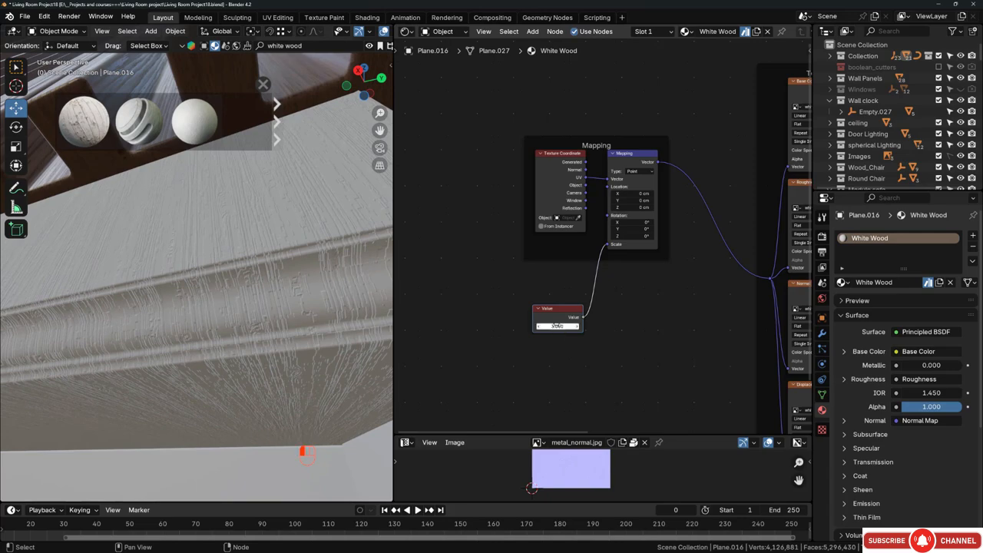
pyautogui.write('5')
pyautogui.press('Return')
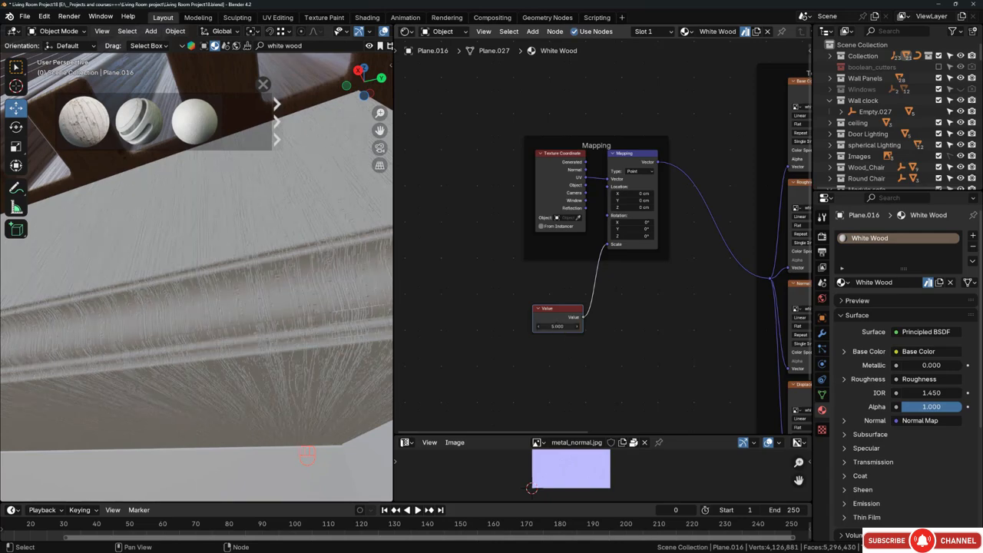
pyautogui.moveTo(196, 272); pyautogui.dragTo(241, 267, button='middle')
pyautogui.scroll(4, 241, 268)
pyautogui.scroll(-6, 255, 284)
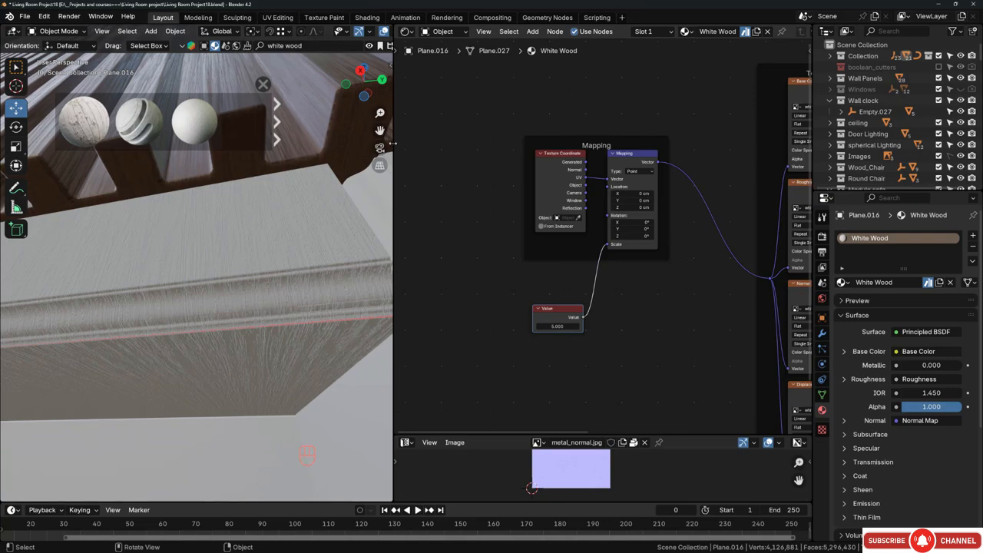
# - Try the other White Wood material, second in the search results, on the door frame's upper piece and review its grain and nodes
pyautogui.moveTo(392, 143); pyautogui.dragTo(756, 143)
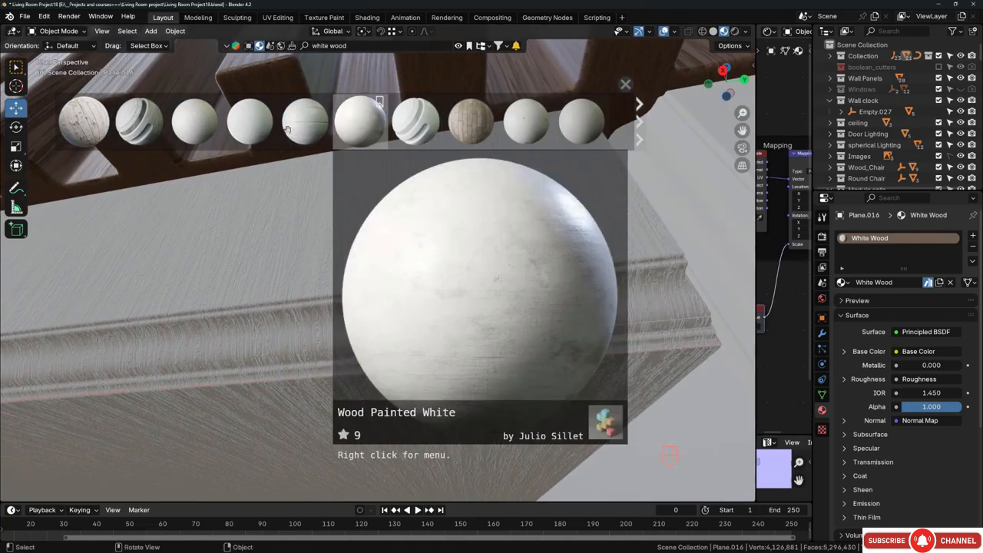
pyautogui.moveTo(146, 129)
pyautogui.moveTo(140, 123); pyautogui.dragTo(384, 243)
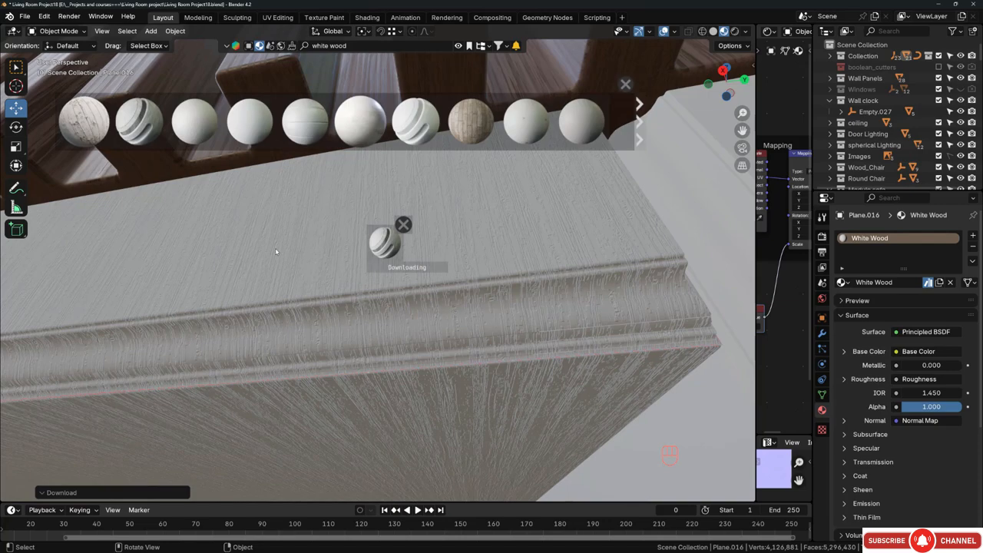
pyautogui.scroll(-5, 304, 251)
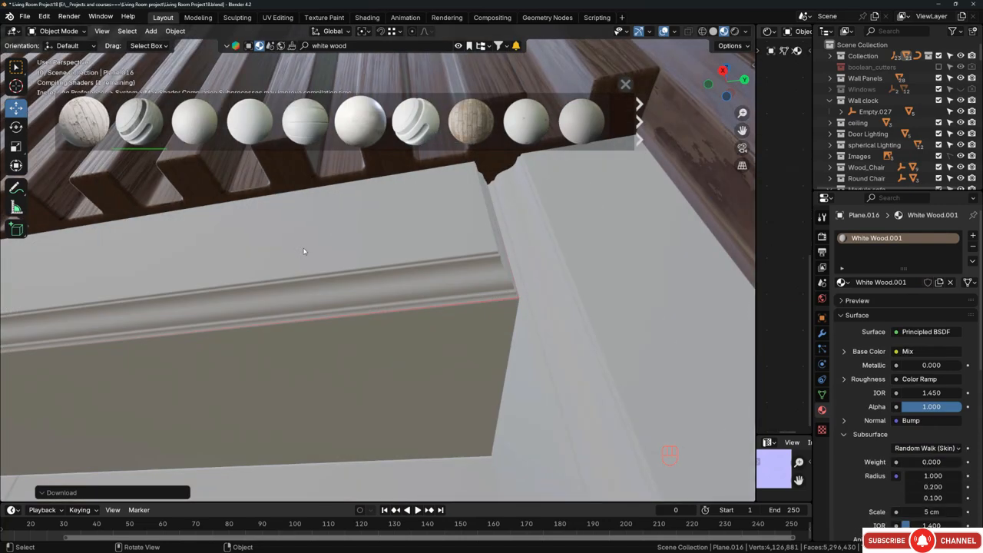
pyautogui.scroll(2, 365, 277)
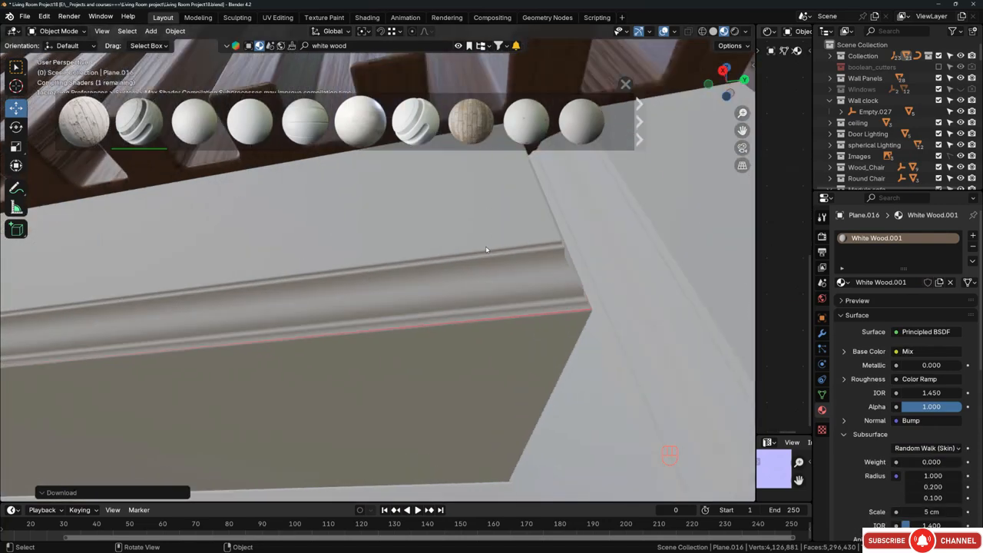
pyautogui.moveTo(486, 249); pyautogui.dragTo(708, 245, button='middle')
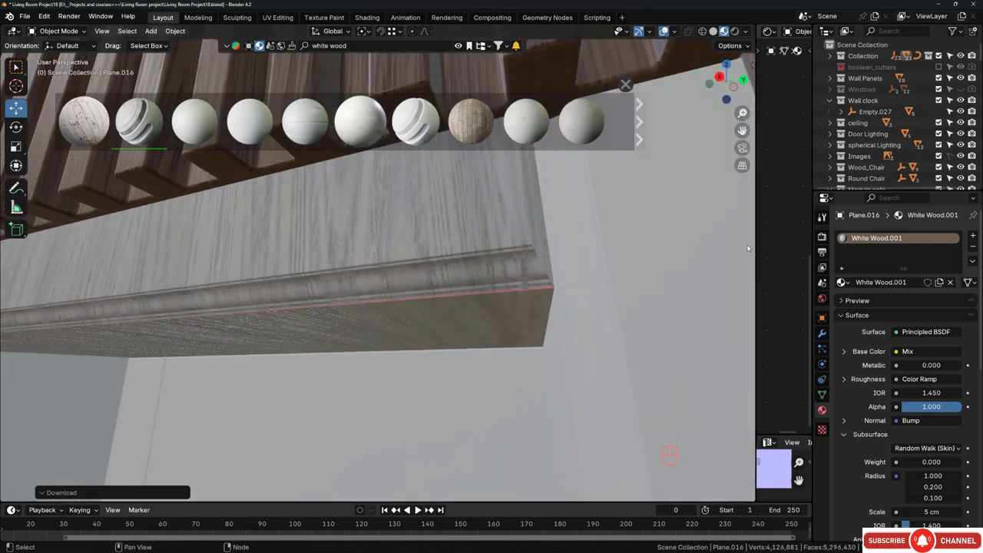
pyautogui.moveTo(757, 245); pyautogui.dragTo(446, 246)
pyautogui.scroll(-6, 625, 281)
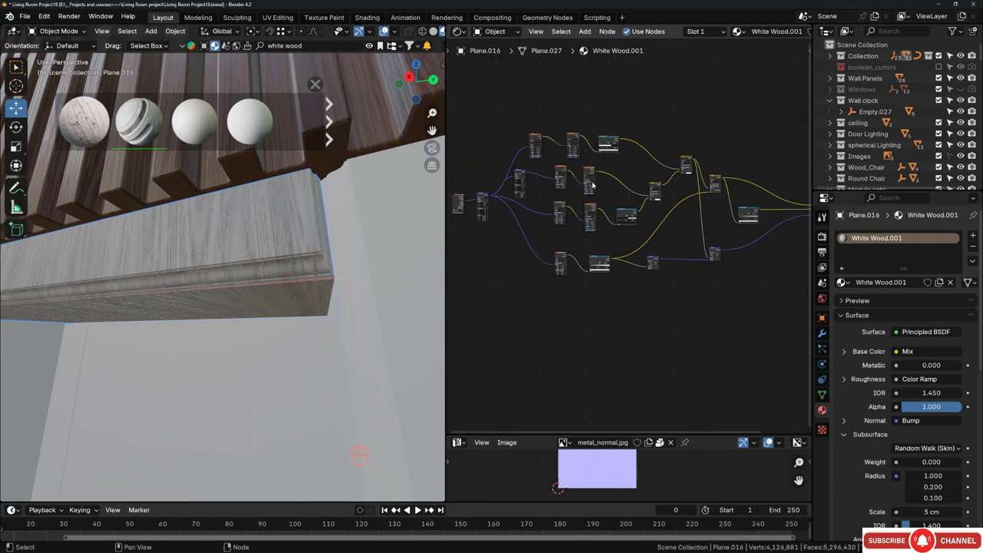
pyautogui.moveTo(722, 151); pyautogui.dragTo(706, 165, button='middle')
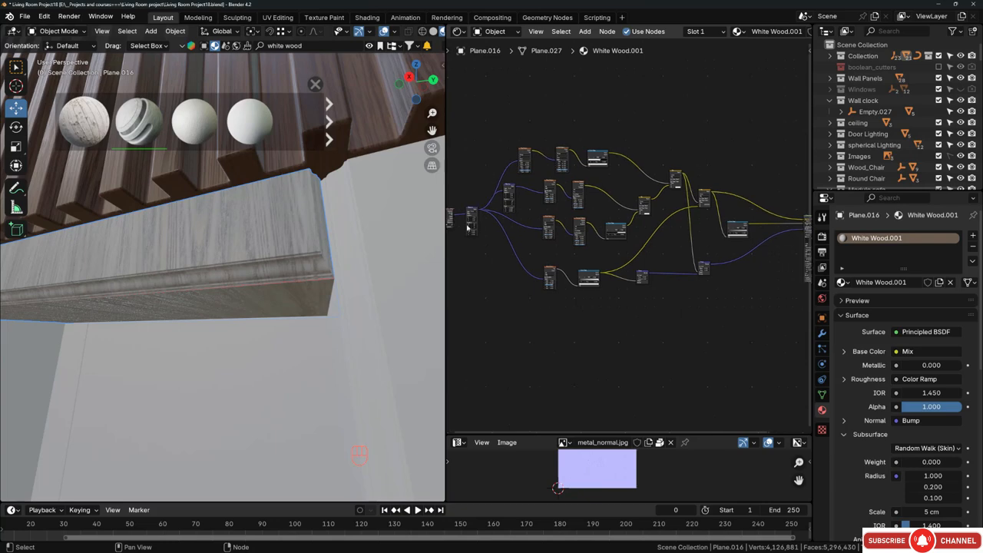
pyautogui.moveTo(222, 260)
pyautogui.mouseDown(button='middle')
pyautogui.moveTo(264, 246)
pyautogui.moveTo(189, 245)
pyautogui.moveTo(288, 234)
pyautogui.moveTo(246, 243)
pyautogui.moveTo(277, 251)
pyautogui.moveTo(237, 245)
pyautogui.moveTo(246, 259)
pyautogui.moveTo(237, 251)
pyautogui.mouseUp(button='middle')
pyautogui.hotkey('alt', 'a')
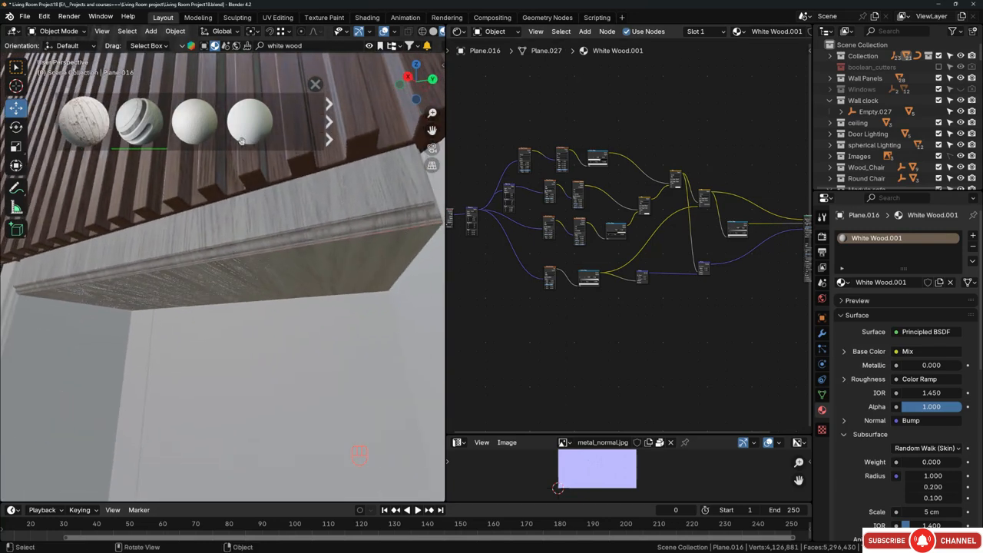
# - Try the Wood Painted White material on the door frame's upper piece and inspect its surface up close
pyautogui.moveTo(247, 125)
pyautogui.moveTo(446, 177); pyautogui.dragTo(631, 189)
pyautogui.moveTo(370, 126)
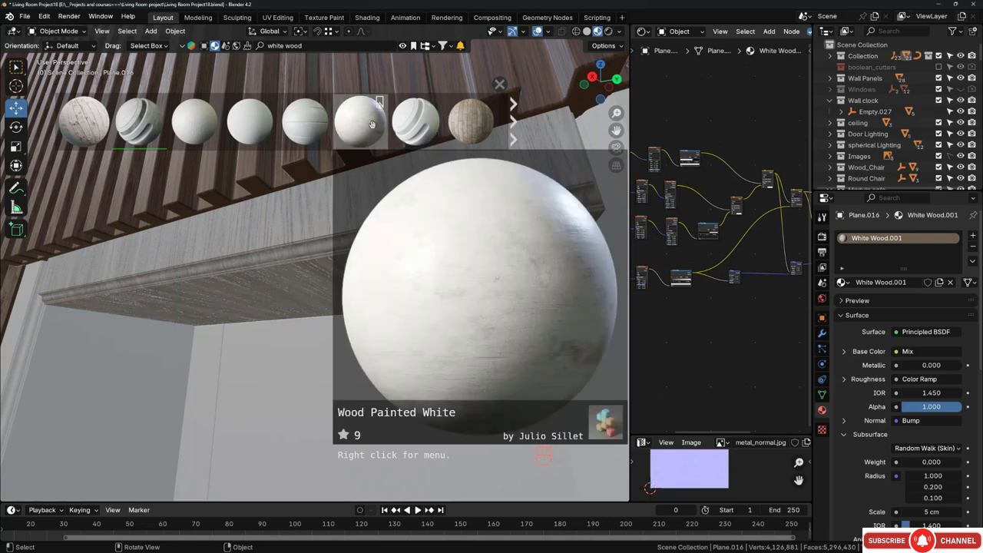
pyautogui.moveTo(363, 119)
pyautogui.mouseDown()
pyautogui.moveTo(388, 165)
pyautogui.moveTo(390, 254)
pyautogui.moveTo(368, 218)
pyautogui.mouseUp()
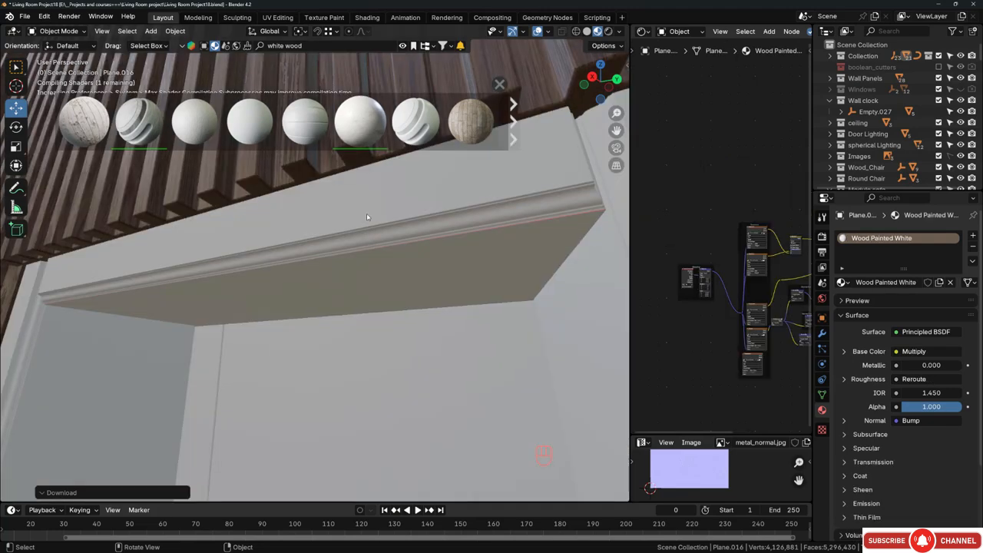
pyautogui.moveTo(419, 220)
pyautogui.mouseDown(button='middle')
pyautogui.moveTo(430, 220)
pyautogui.moveTo(450, 165)
pyautogui.moveTo(435, 219)
pyautogui.mouseUp(button='middle')
pyautogui.scroll(3, 475, 186)
pyautogui.scroll(-3, 370, 247)
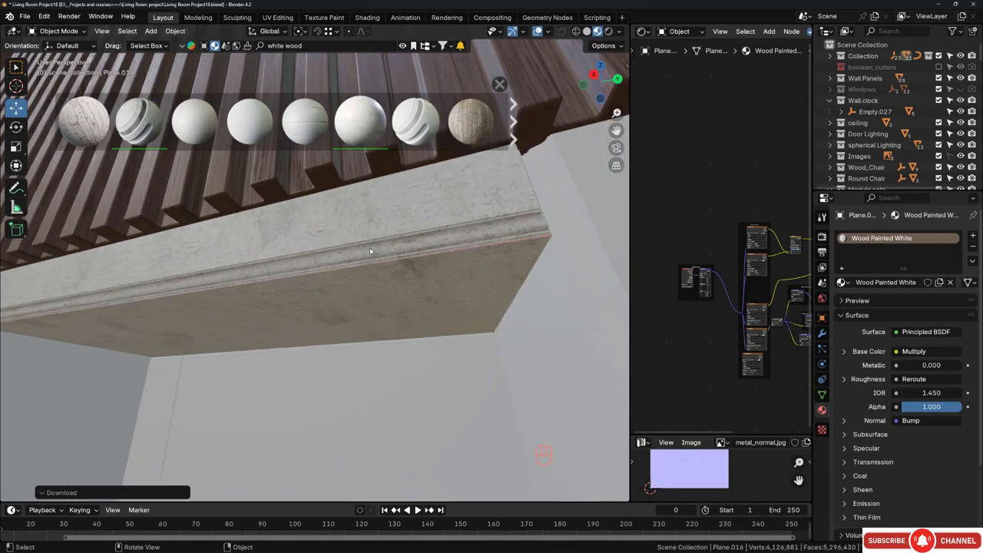
pyautogui.moveTo(370, 247)
pyautogui.mouseDown(button='middle')
pyautogui.moveTo(371, 239)
pyautogui.moveTo(367, 266)
pyautogui.moveTo(372, 253)
pyautogui.mouseUp(button='middle')
# - Apply the White Painted Wood material from the search results to the door frame's upper piece
pyautogui.moveTo(400, 111)
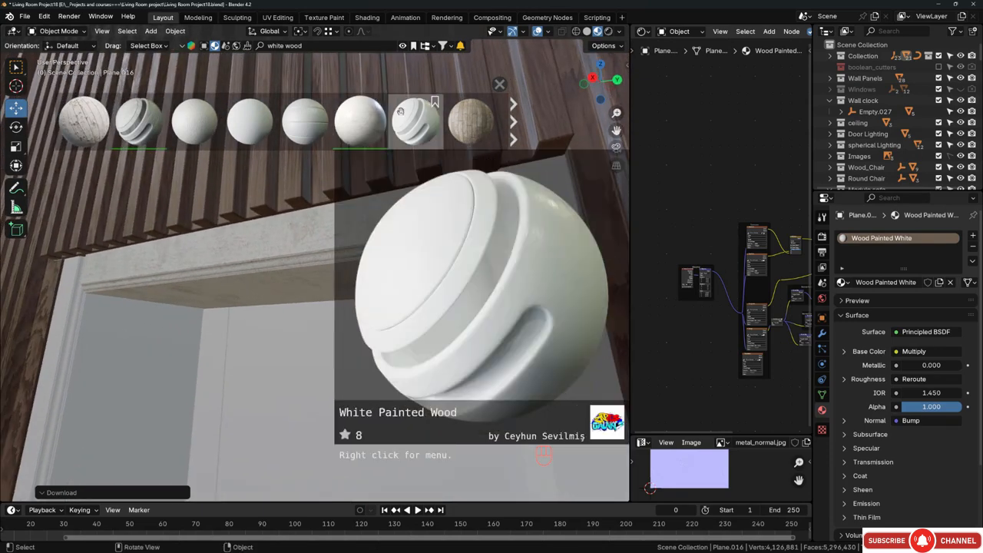
pyautogui.moveTo(420, 119)
pyautogui.mouseDown()
pyautogui.moveTo(453, 160)
pyautogui.moveTo(444, 256)
pyautogui.moveTo(415, 221)
pyautogui.mouseUp()
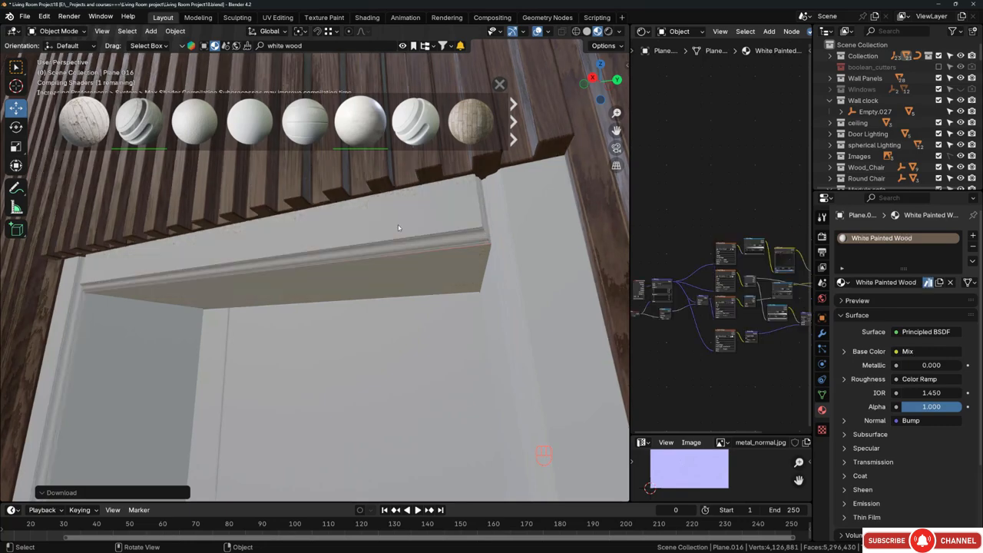
pyautogui.moveTo(396, 241); pyautogui.dragTo(410, 234, button='middle')
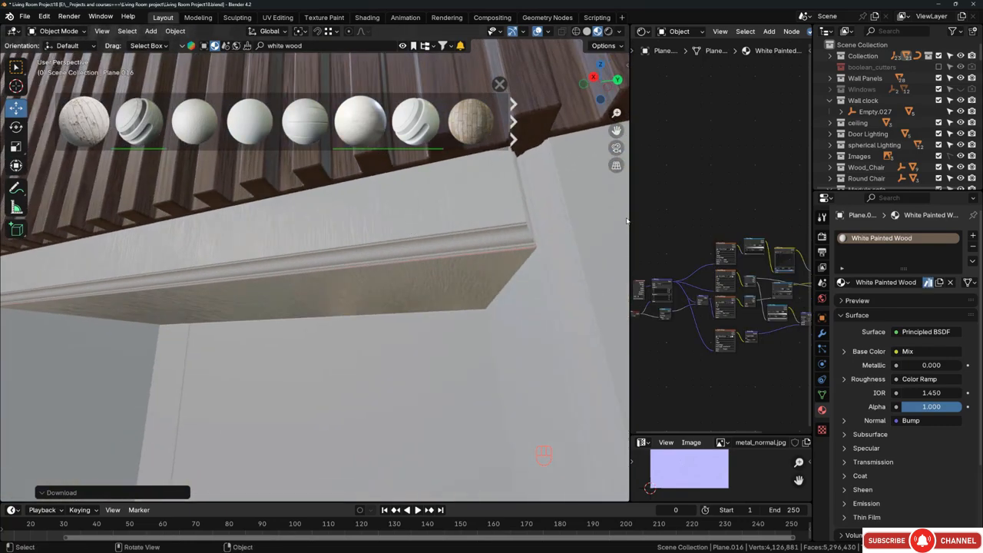
# - Set the Value node feeding the White Painted Wood material's Mapping scale to 2 and check the grain on the upper piece
pyautogui.moveTo(627, 221); pyautogui.dragTo(431, 222)
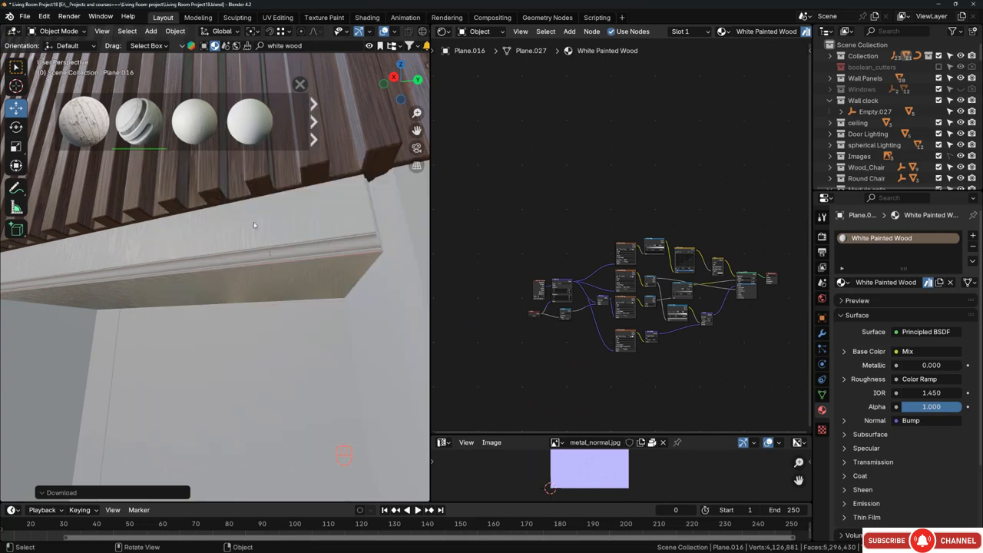
pyautogui.scroll(7, 561, 344)
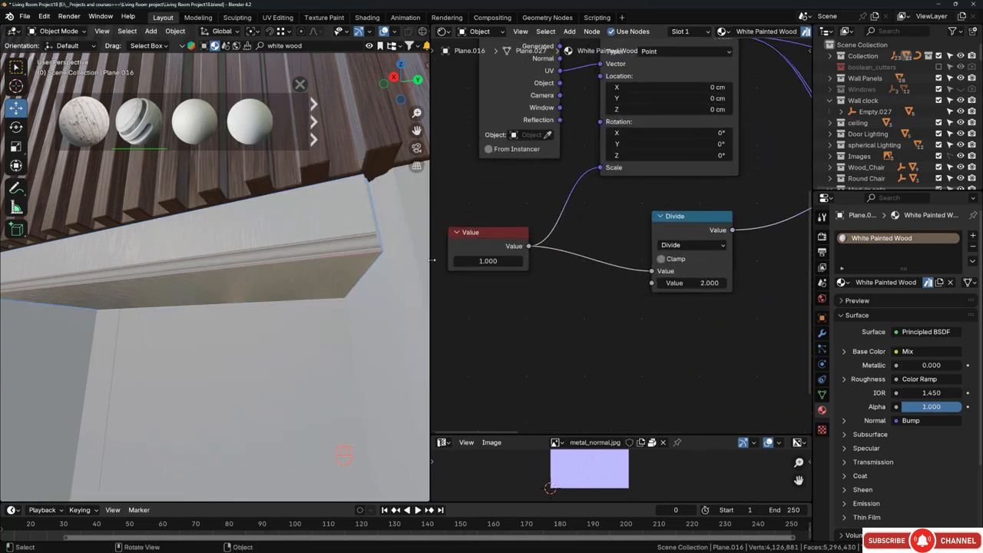
pyautogui.moveTo(422, 262); pyautogui.dragTo(307, 228, button='middle')
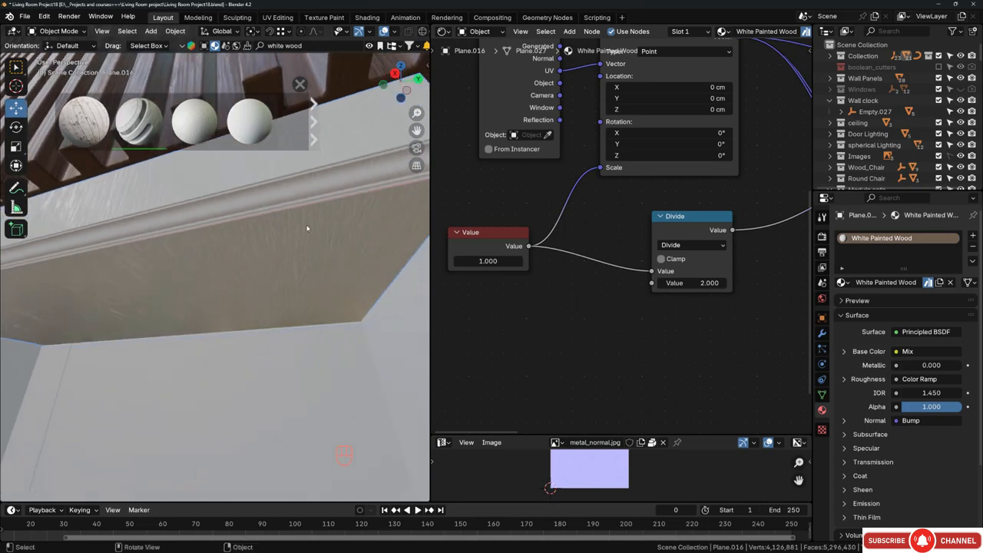
pyautogui.click(479, 261)
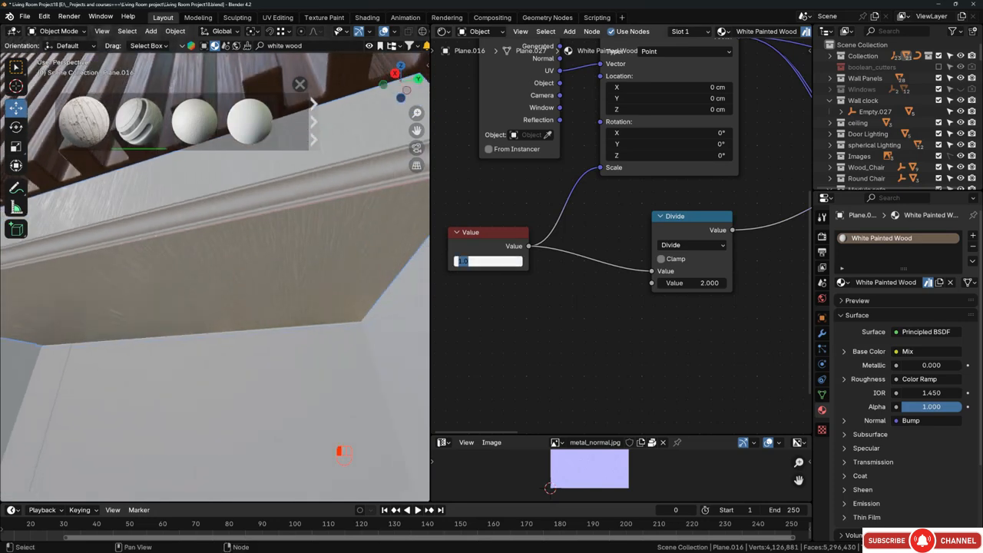
pyautogui.write('2')
pyautogui.press('Return')
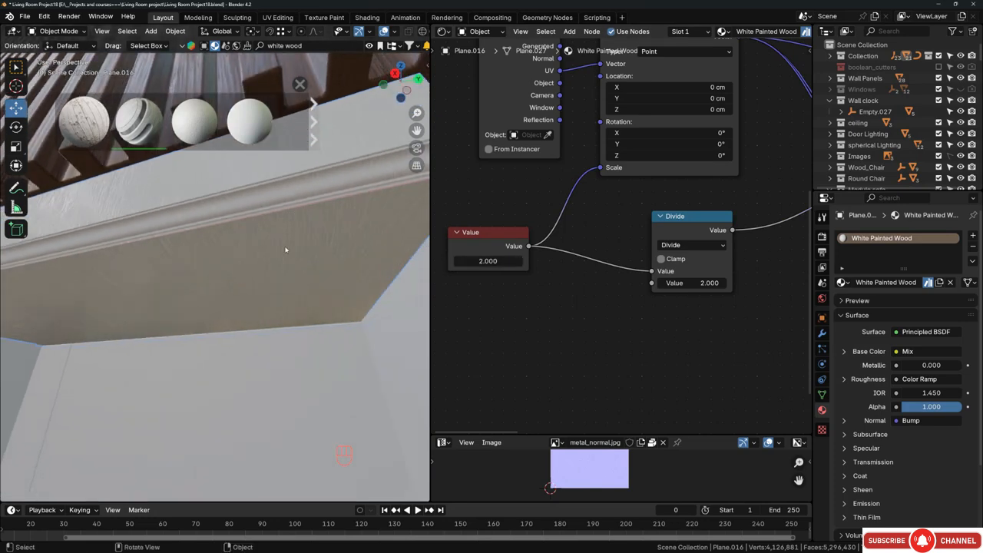
pyautogui.moveTo(285, 250); pyautogui.dragTo(262, 248, button='middle')
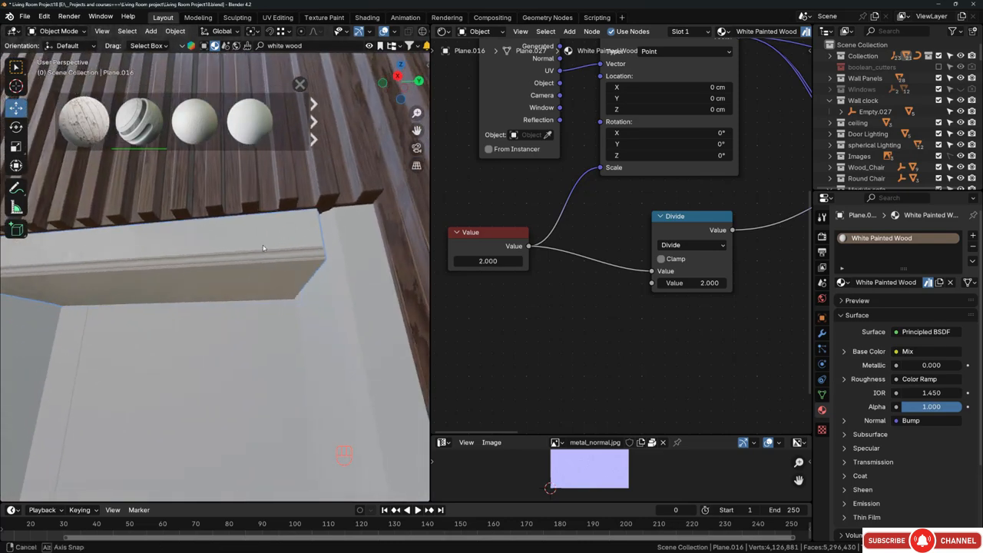
# - Link the upper piece's White Painted Wood material to the door frame's side pieces
pyautogui.keyDown('shift'); pyautogui.moveTo(364, 257); pyautogui.dragTo(388, 236, button='middle'); pyautogui.keyUp('shift')
pyautogui.click(381, 223)
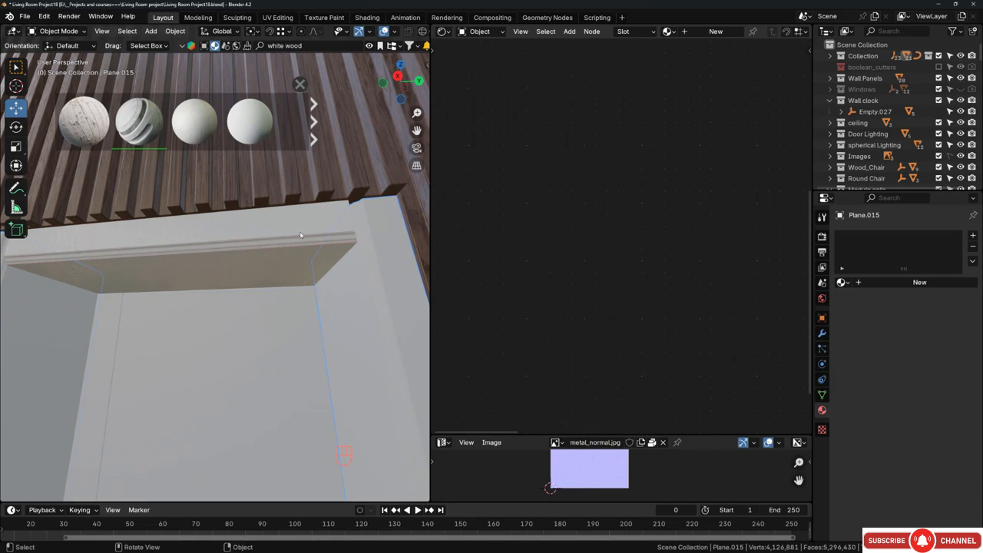
pyautogui.keyDown('shift'); pyautogui.moveTo(160, 224); pyautogui.dragTo(198, 213, button='middle'); pyautogui.keyUp('shift')
pyautogui.keyDown('shift'); pyautogui.click(219, 212); pyautogui.keyUp('shift')
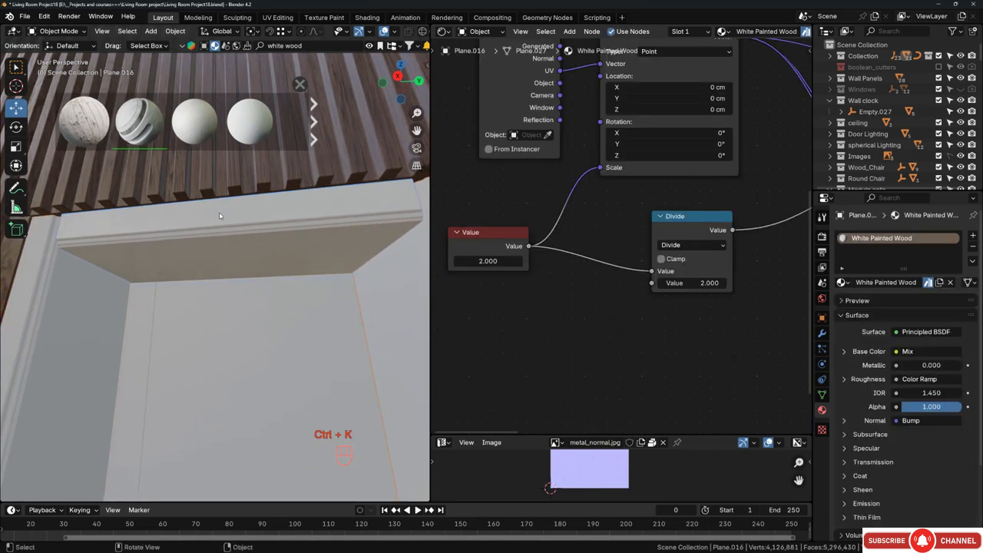
pyautogui.moveTo(219, 212); pyautogui.dragTo(212, 209, button='middle')
pyautogui.hotkey('ctrl', 'l')
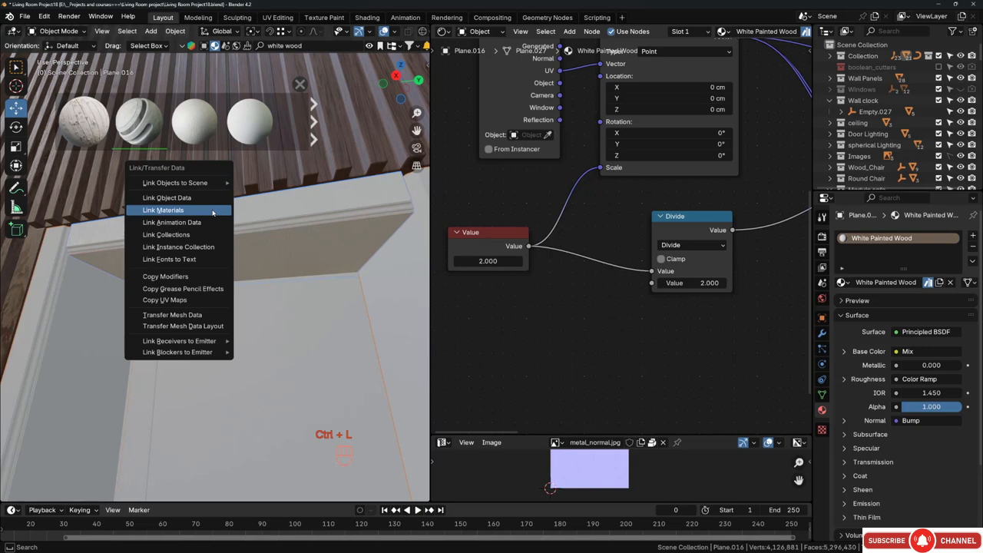
pyautogui.click(212, 212)
# - Isolate the door frame's side pieces in local view and give the viewport more room
pyautogui.keyDown('shift'); pyautogui.moveTo(286, 238); pyautogui.dragTo(187, 212, button='middle'); pyautogui.keyUp('shift')
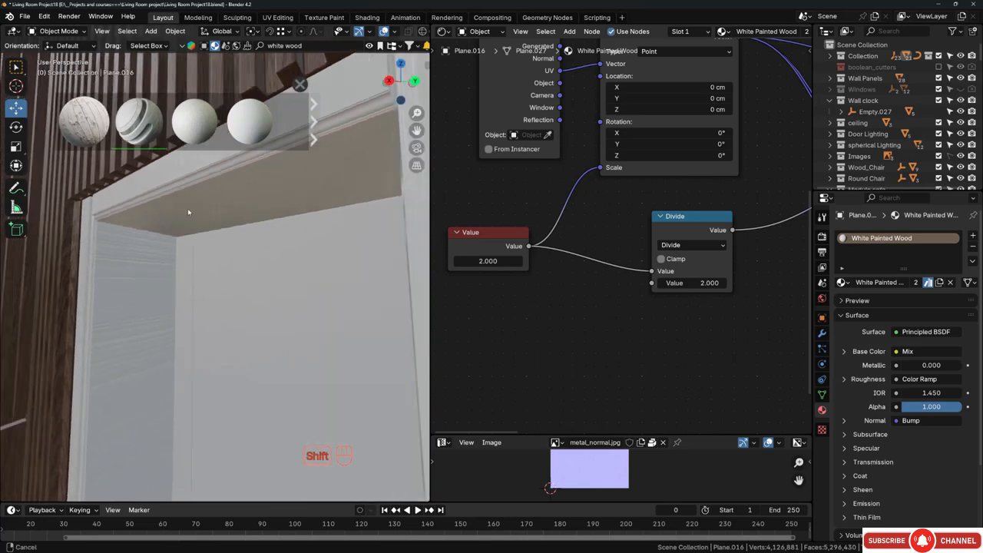
pyautogui.click(139, 272)
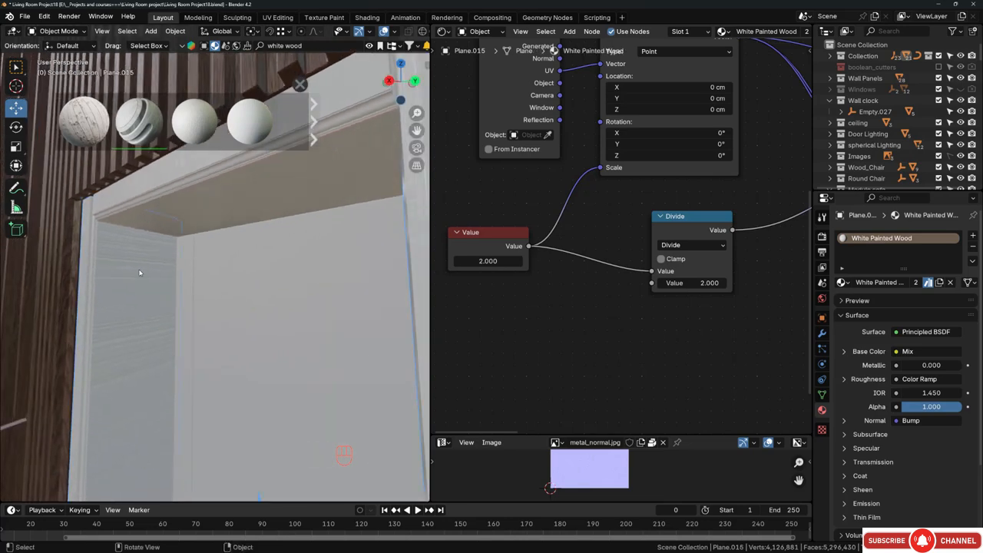
pyautogui.press('KP_Divide')
pyautogui.moveTo(429, 202); pyautogui.dragTo(683, 202)
pyautogui.moveTo(427, 328); pyautogui.dragTo(534, 312, button='middle')
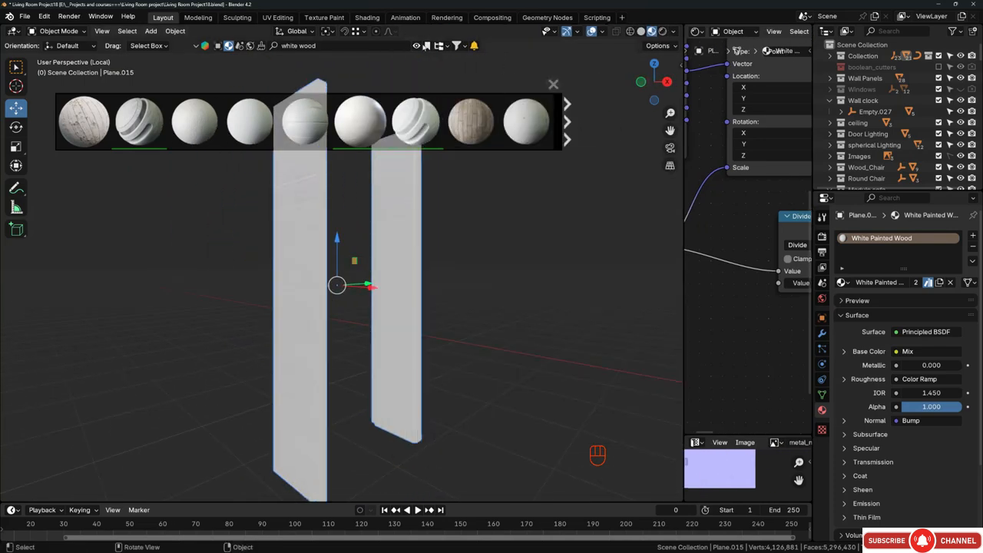
pyautogui.moveTo(280, 212); pyautogui.dragTo(207, 239, button='middle')
# - Unwrap all faces of the two side pieces with Smart UV Project at a 66° angle limit, and widen the node and UV editors
pyautogui.press('Tab')
pyautogui.scroll(4, 420, 152)
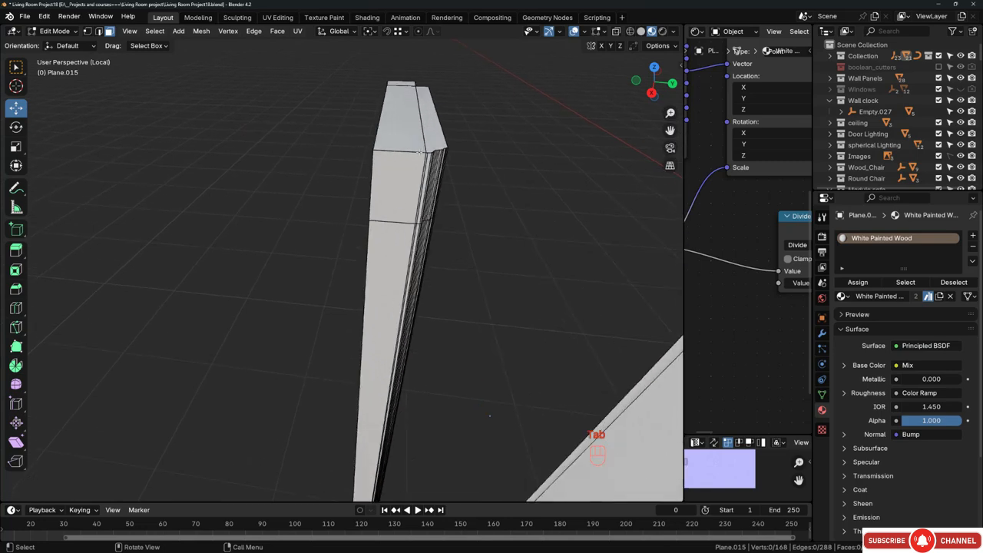
pyautogui.moveTo(419, 153); pyautogui.dragTo(350, 110, button='middle')
pyautogui.click(392, 159)
pyautogui.scroll(-8, 296, 100)
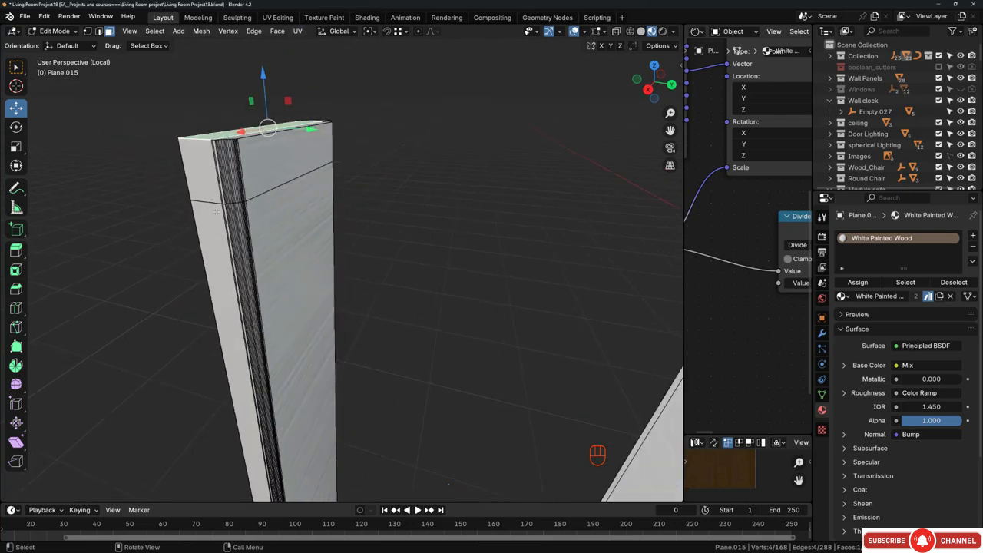
pyautogui.press('a')
pyautogui.moveTo(267, 202); pyautogui.dragTo(345, 110, button='middle')
pyautogui.click(298, 30)
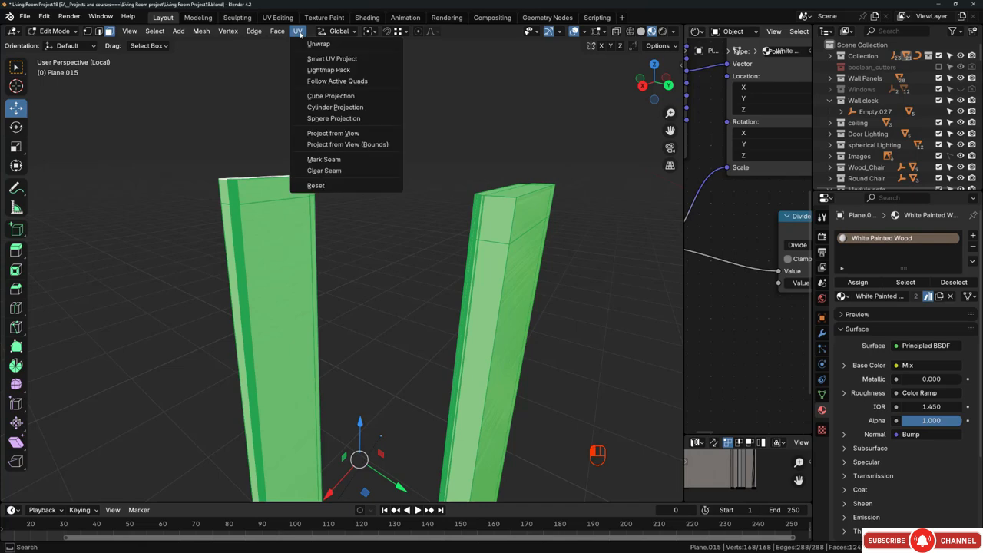
pyautogui.click(329, 59)
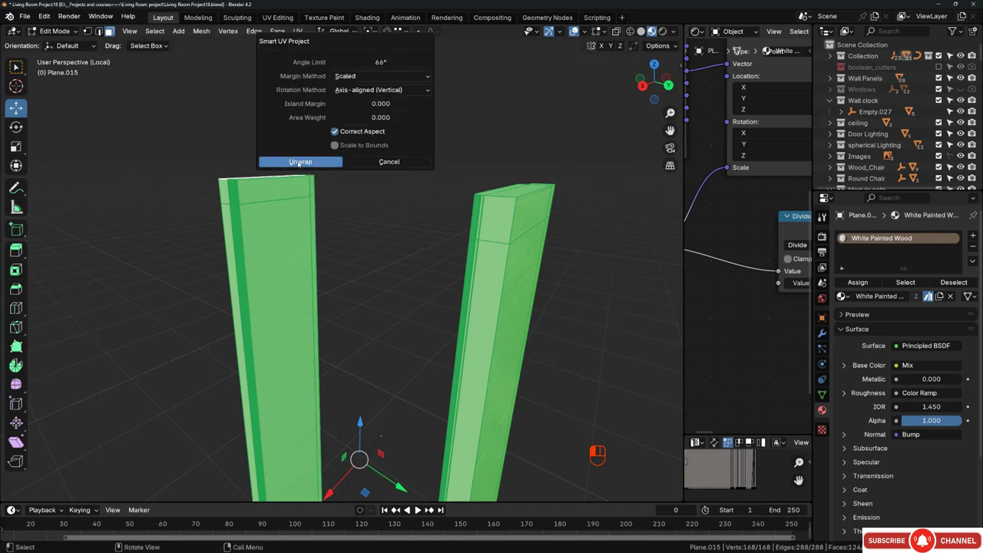
pyautogui.click(299, 162)
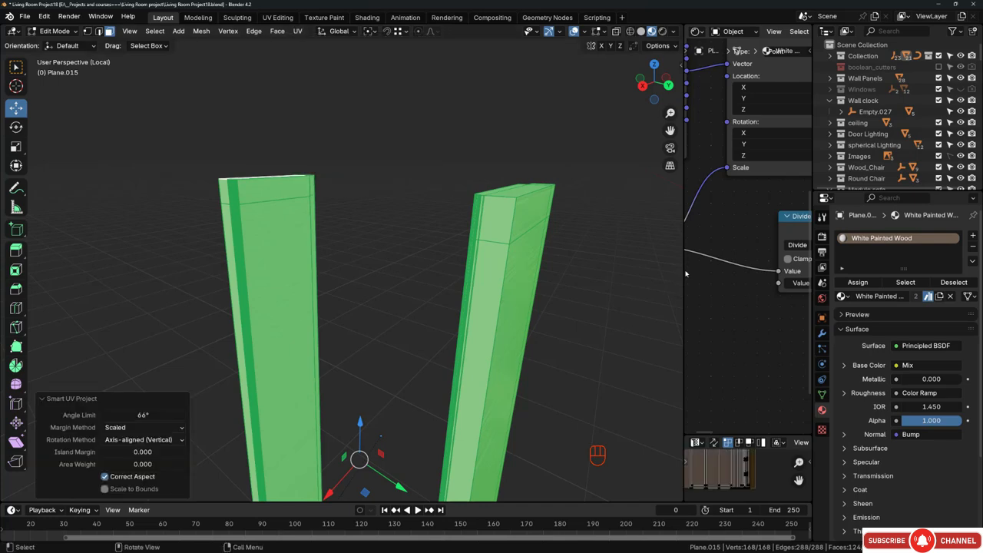
pyautogui.moveTo(686, 274); pyautogui.dragTo(398, 273)
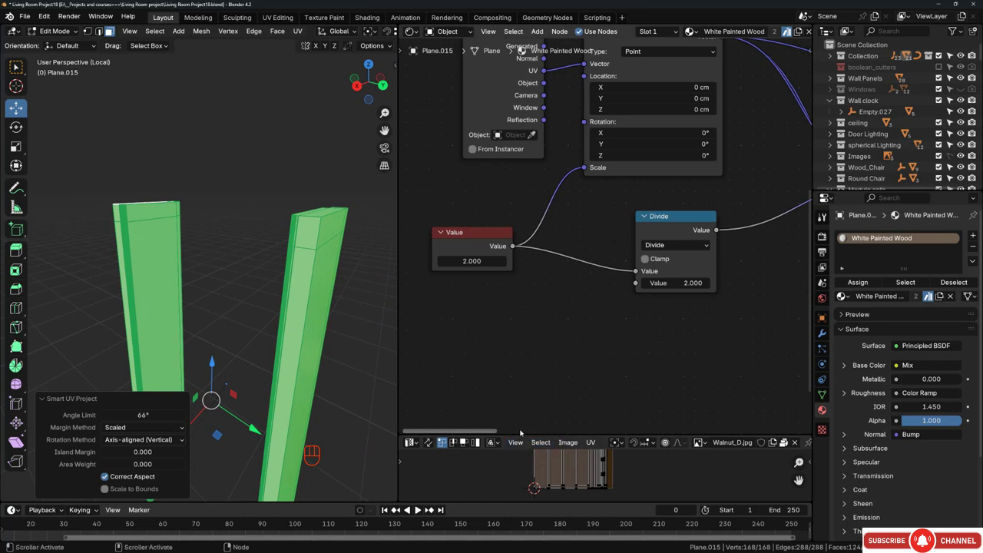
# - Enlarge the UV editor and inspect the White Painted Wood grain on the isolated side pieces in Object Mode
pyautogui.moveTo(523, 436); pyautogui.dragTo(523, 172)
pyautogui.moveTo(292, 292); pyautogui.dragTo(356, 271, button='middle')
pyautogui.press('Tab')
pyautogui.hotkey('alt', 'a')
pyautogui.scroll(5, 182, 239)
pyautogui.moveTo(181, 240); pyautogui.dragTo(238, 243, button='middle')
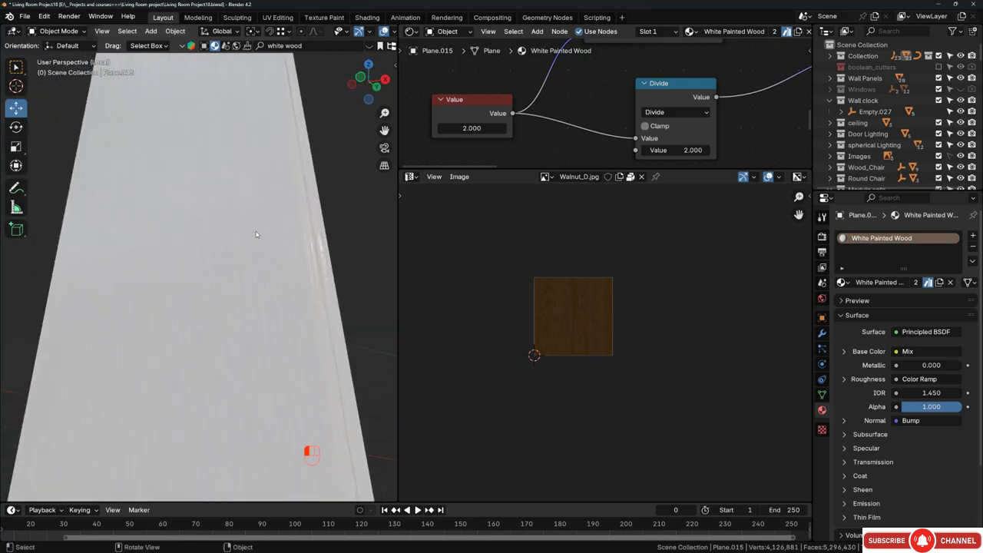
# - Select all UV islands of the door frame's side pieces and scale them up by about 4.1
pyautogui.press('Tab')
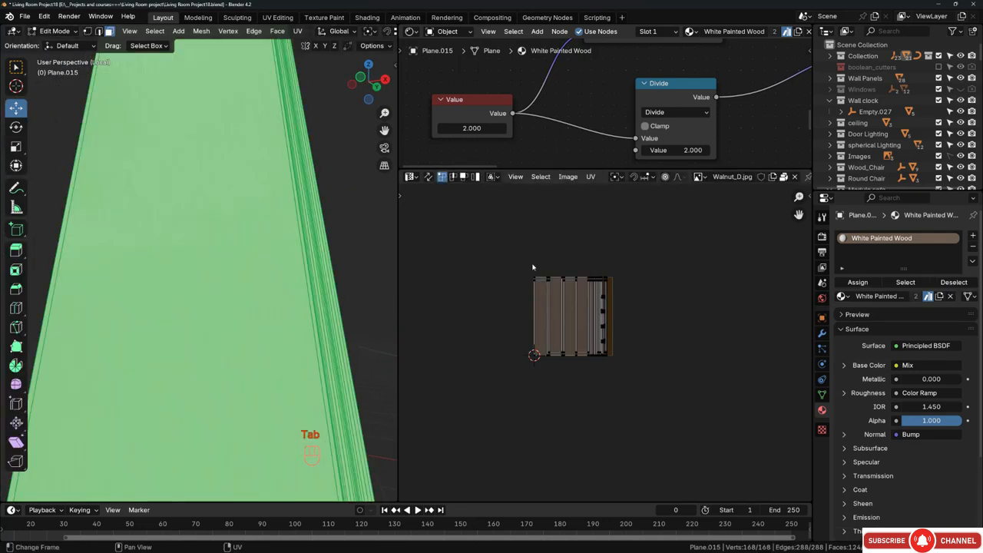
pyautogui.moveTo(522, 259); pyautogui.dragTo(649, 393)
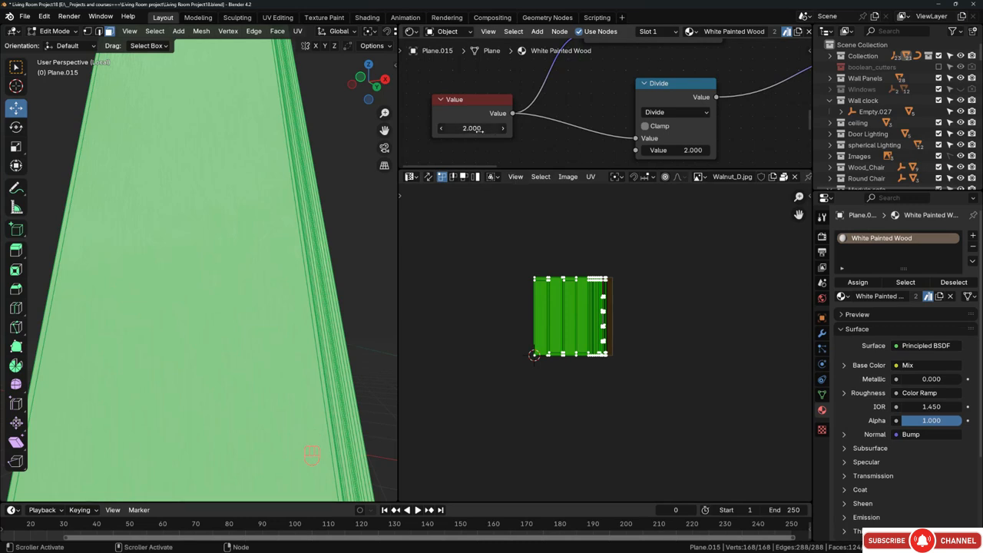
pyautogui.scroll(-3, 256, 289)
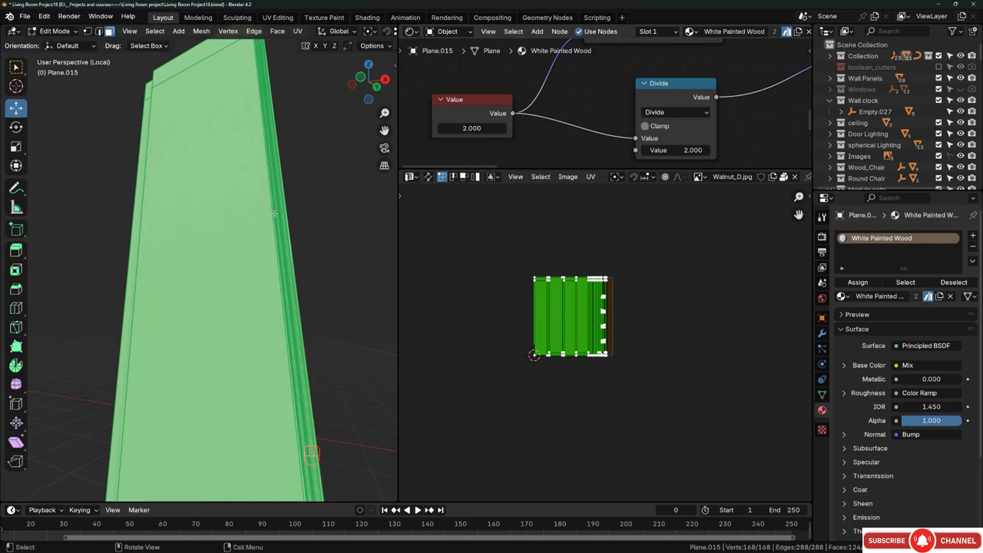
pyautogui.moveTo(275, 213); pyautogui.dragTo(279, 228, button='middle')
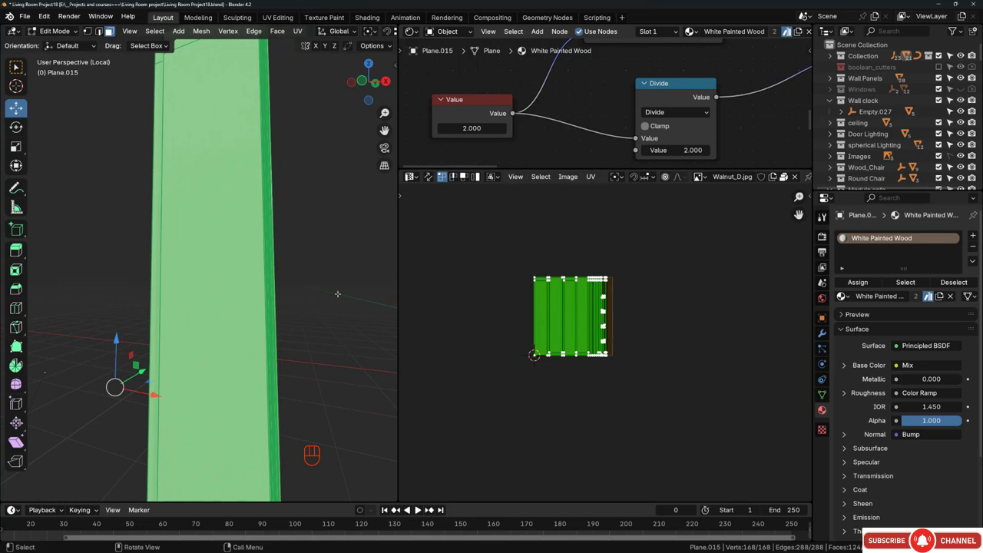
pyautogui.moveTo(307, 292); pyautogui.dragTo(204, 276, button='middle')
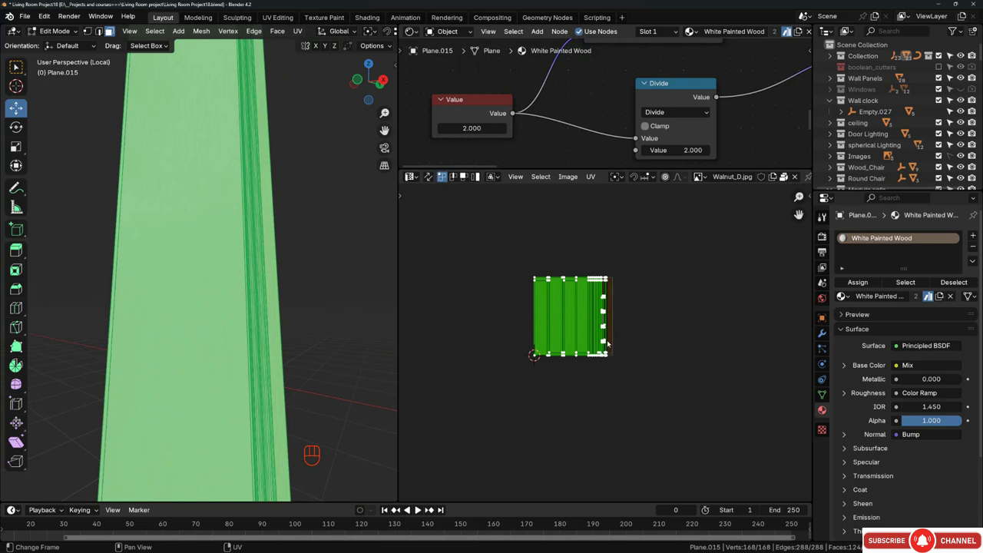
pyautogui.press('s')
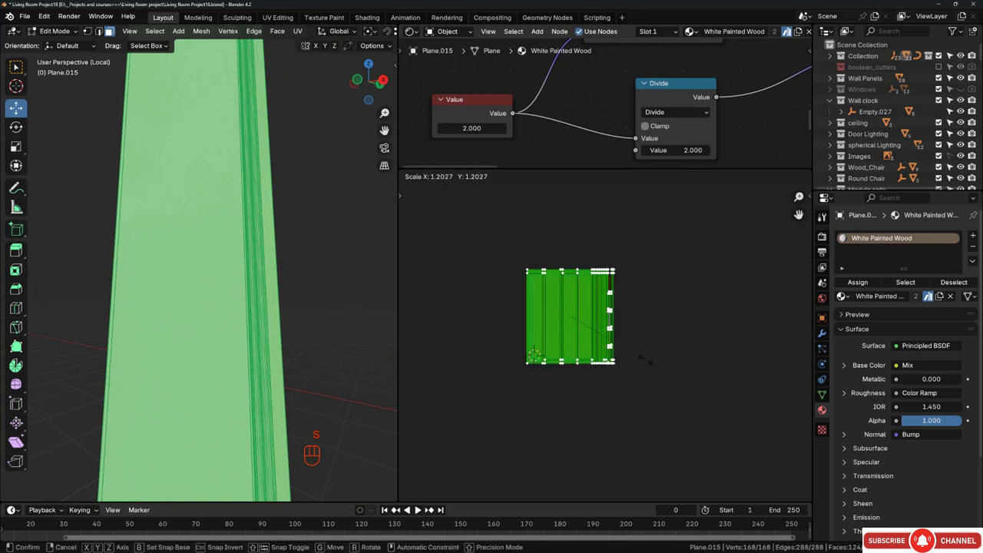
pyautogui.rightClick(643, 358)
pyautogui.press('s')
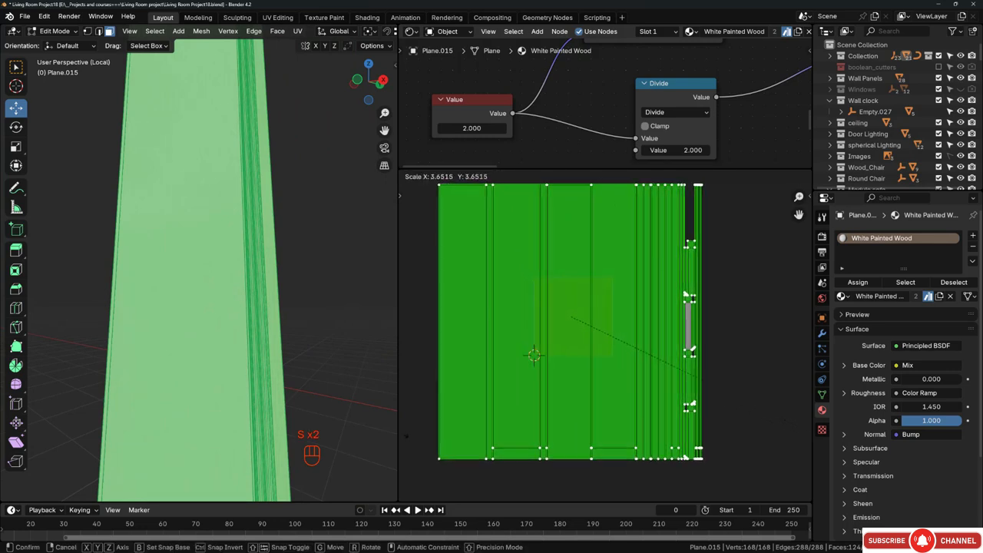
pyautogui.click(437, 443)
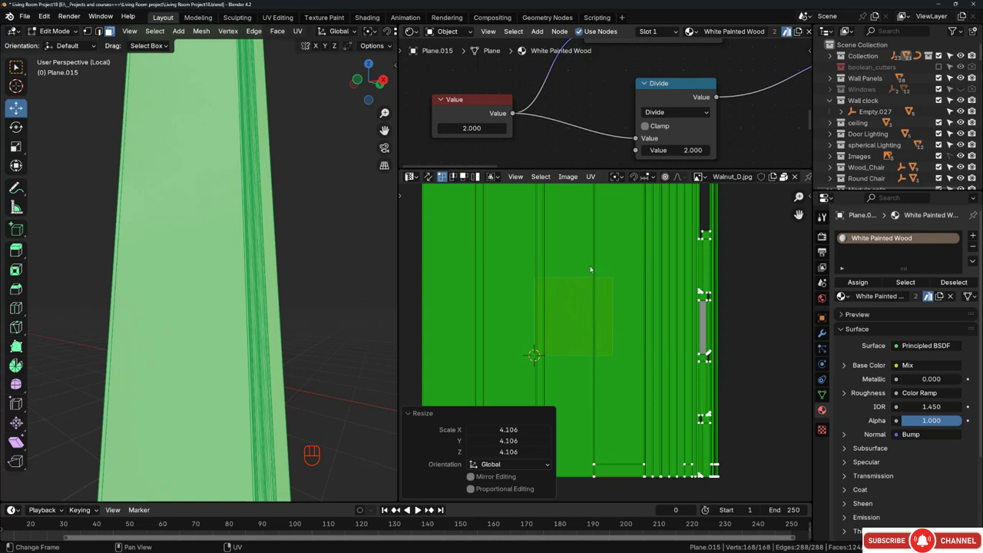
# - Check the rescaled grain on the side pieces in Object Mode and exit local view
pyautogui.scroll(-4, 617, 267)
pyautogui.moveTo(269, 260); pyautogui.dragTo(310, 259, button='middle')
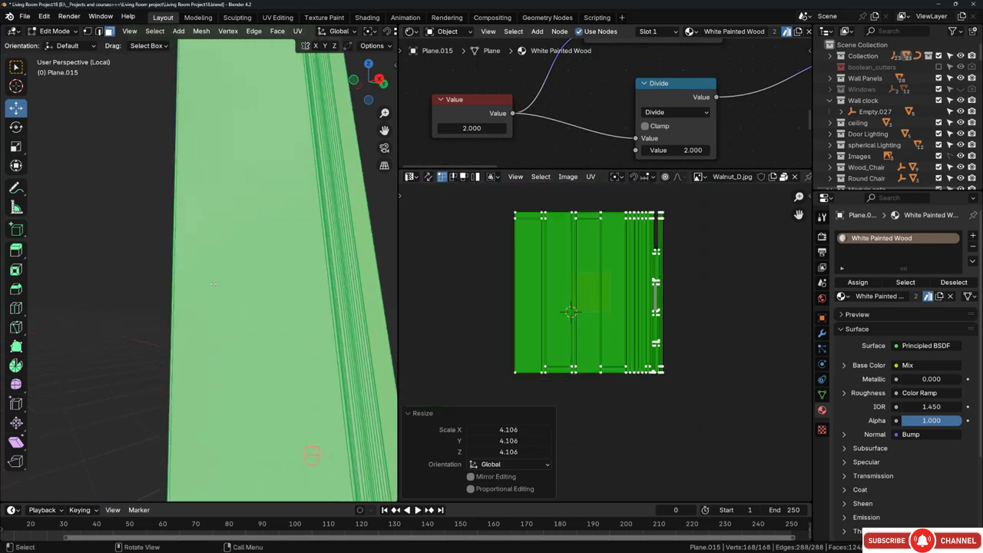
pyautogui.press('Tab')
pyautogui.scroll(3, 323, 260)
pyautogui.scroll(-4, 334, 254)
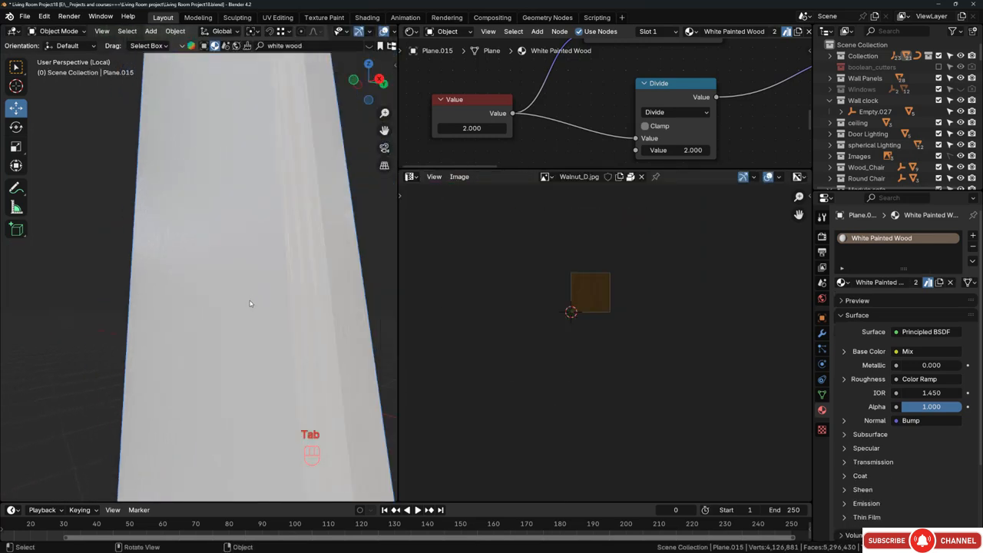
pyautogui.press('KP_Divide')
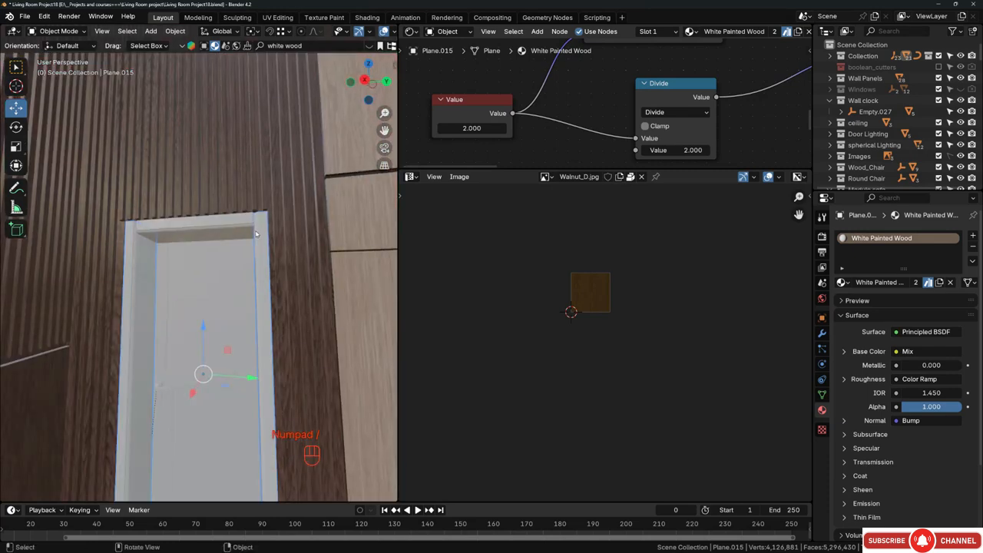
# - Compare the grain at the frame's upper corner and scale the side pieces' UVs up by about 2
pyautogui.hotkey('shift', '`')
pyautogui.press('w')
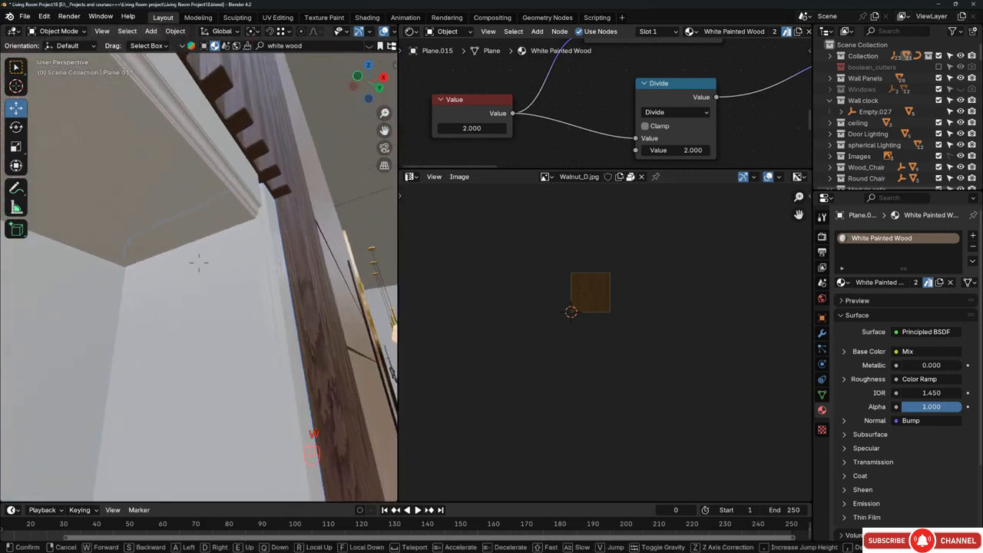
pyautogui.click(234, 207)
pyautogui.moveTo(234, 207); pyautogui.dragTo(258, 241, button='middle')
pyautogui.scroll(1, 258, 241)
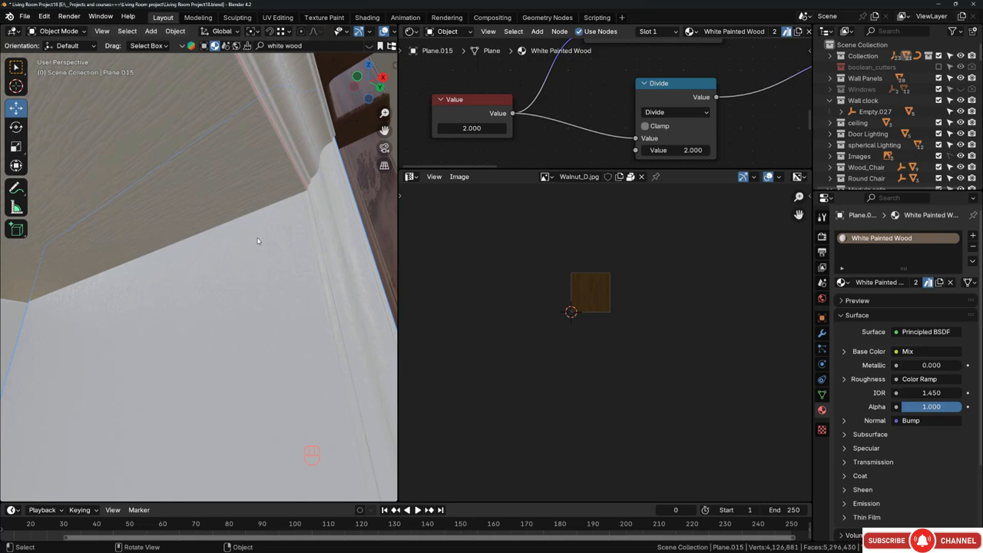
pyautogui.press('Tab')
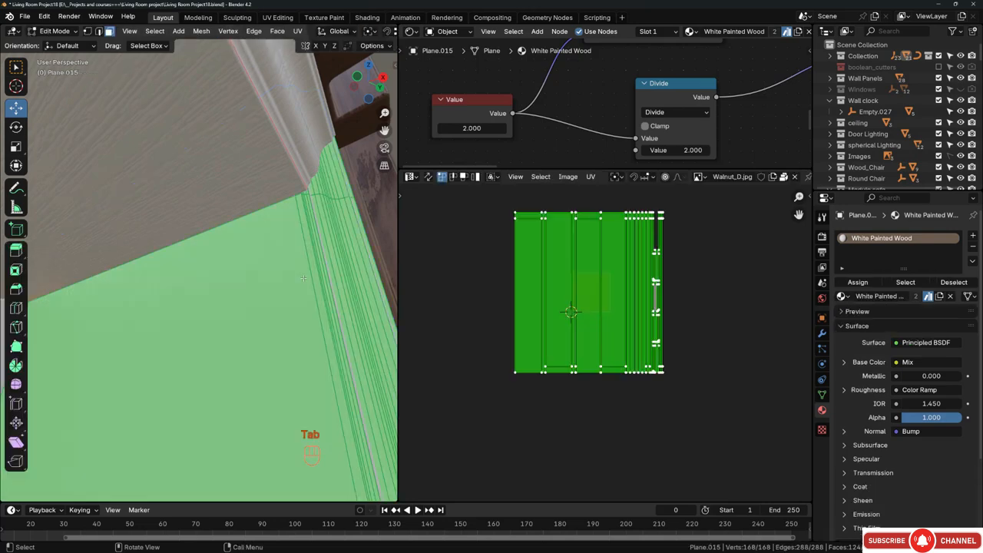
pyautogui.press('s')
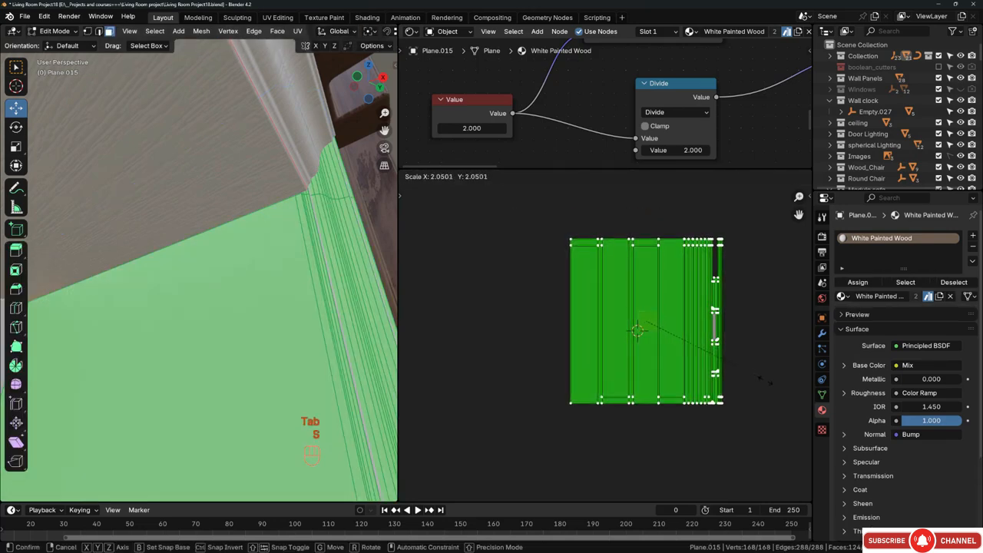
pyautogui.click(763, 377)
pyautogui.press('Tab')
pyautogui.hotkey('alt', 'a')
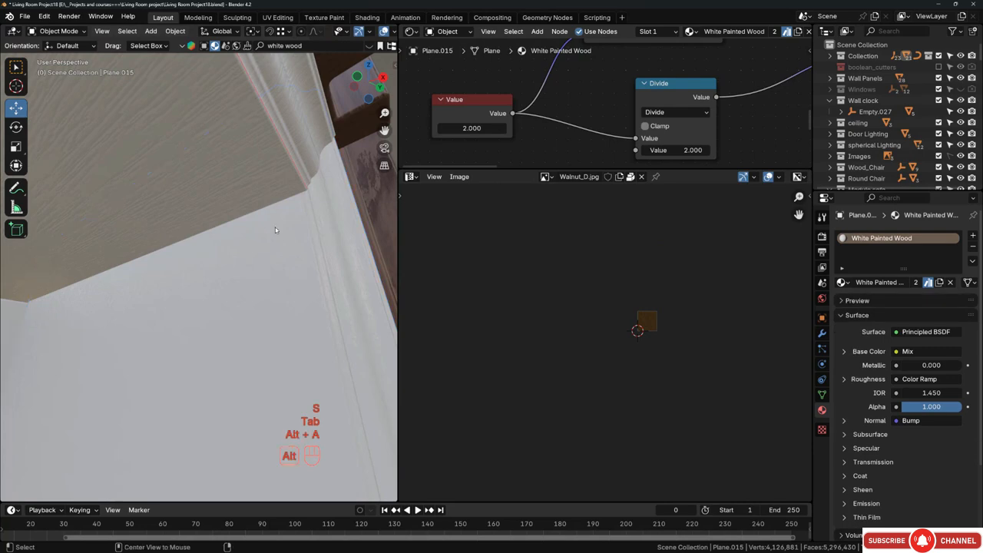
# - Recheck the corner where the frame pieces meet and scale all the side pieces' UVs down to about 0.7
pyautogui.moveTo(275, 228); pyautogui.dragTo(298, 267, button='middle')
pyautogui.press('Tab')
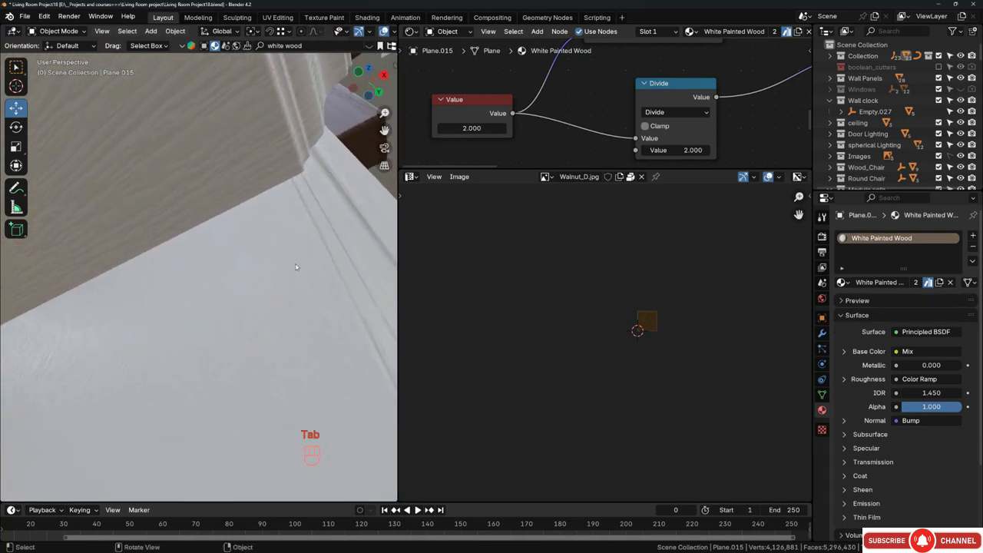
pyautogui.press('Tab')
pyautogui.press('Tab')
pyautogui.press('a')
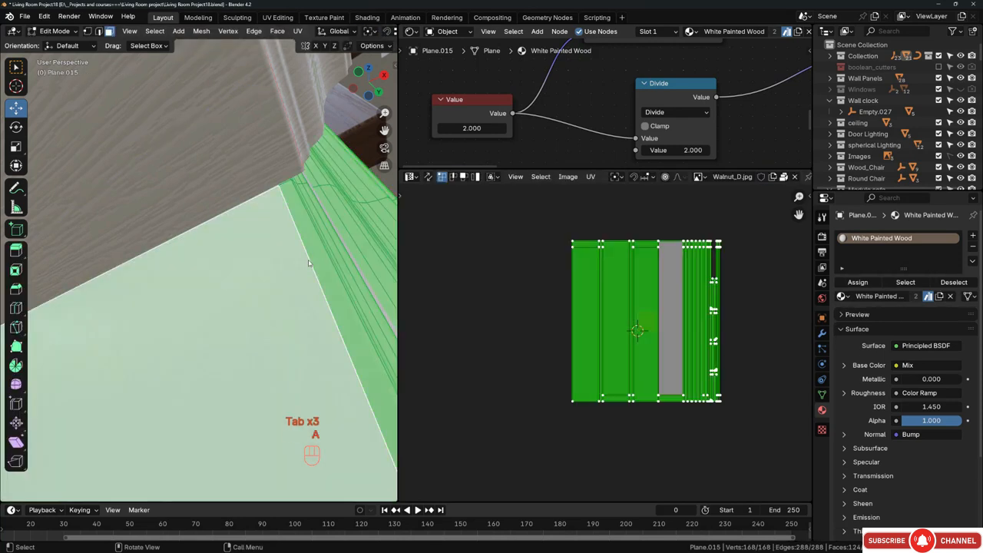
pyautogui.press('s')
pyautogui.rightClick(774, 366)
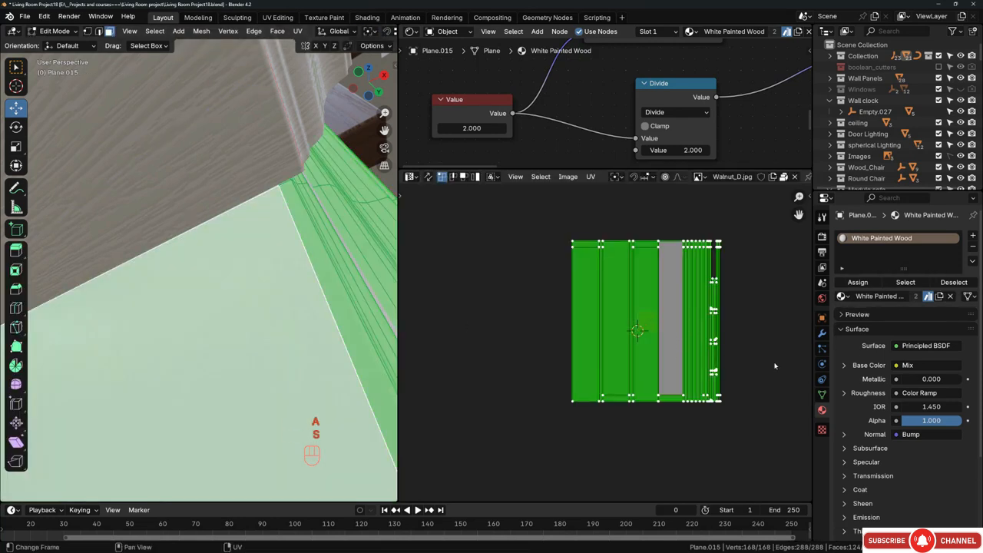
pyautogui.press('s')
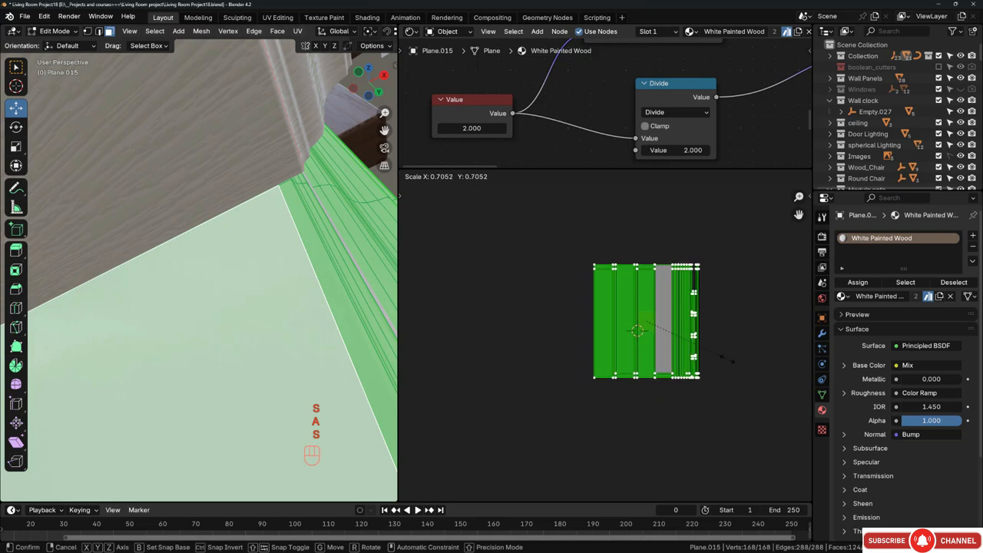
pyautogui.click(725, 361)
# - Scale the side pieces' UVs up by 1.182, return to Object Mode and deselect everything
pyautogui.press('1')
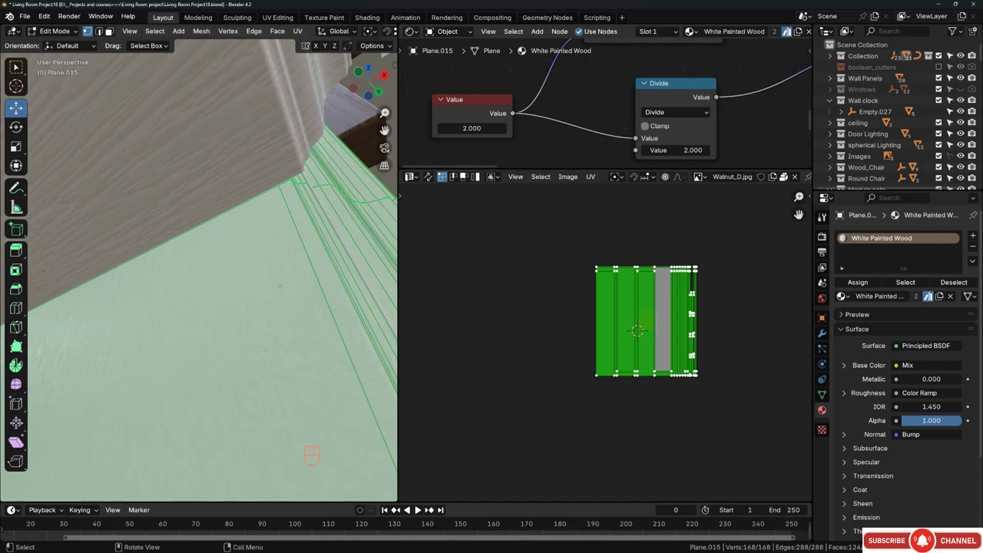
pyautogui.press('s')
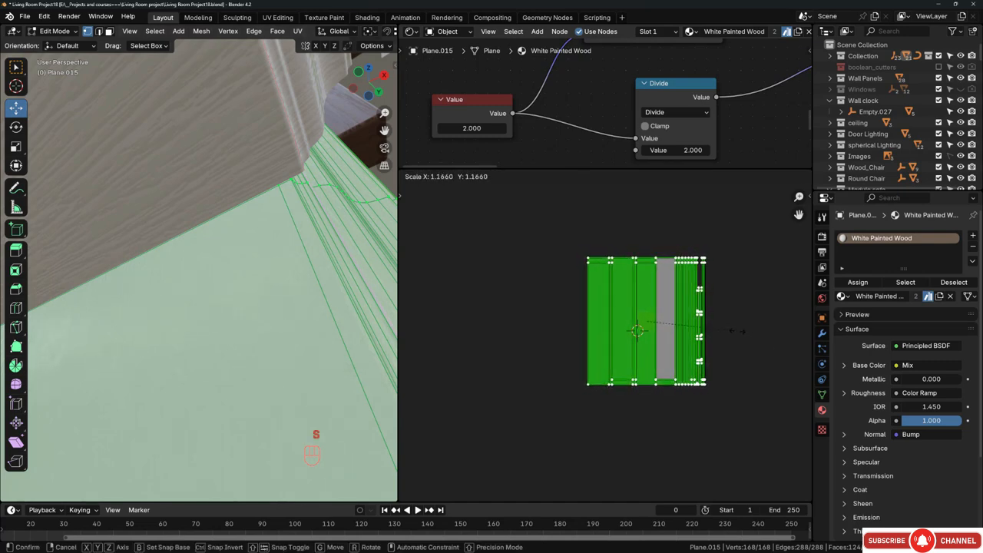
pyautogui.click(739, 331)
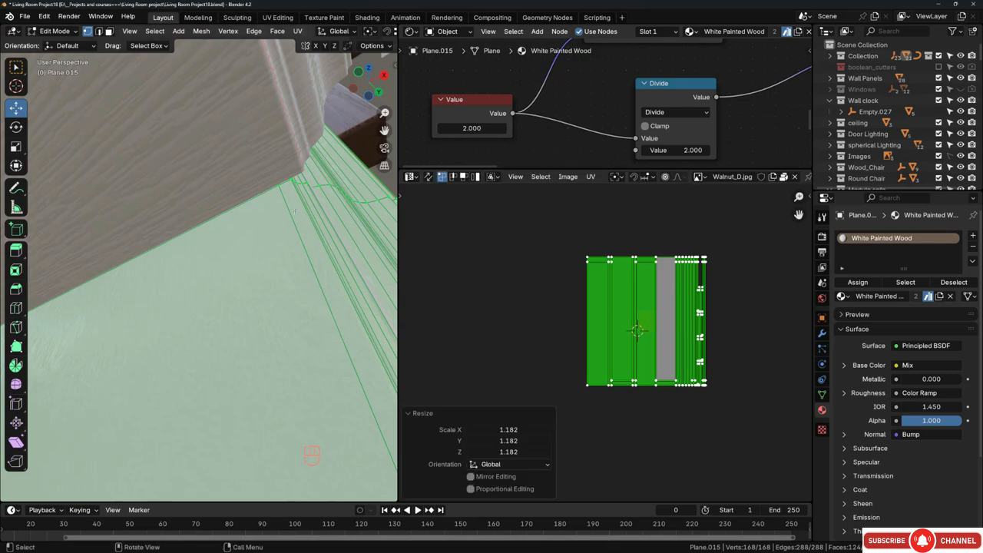
pyautogui.press('Tab')
pyautogui.hotkey('alt', 'a')
# - Link the frame side pieces' White Painted Wood material to the door panels
pyautogui.moveTo(212, 228); pyautogui.dragTo(176, 257, button='middle')
pyautogui.click(221, 225)
pyautogui.scroll(-2, 228, 239)
pyautogui.moveTo(229, 239); pyautogui.dragTo(243, 239, button='middle')
pyautogui.scroll(2, 199, 240)
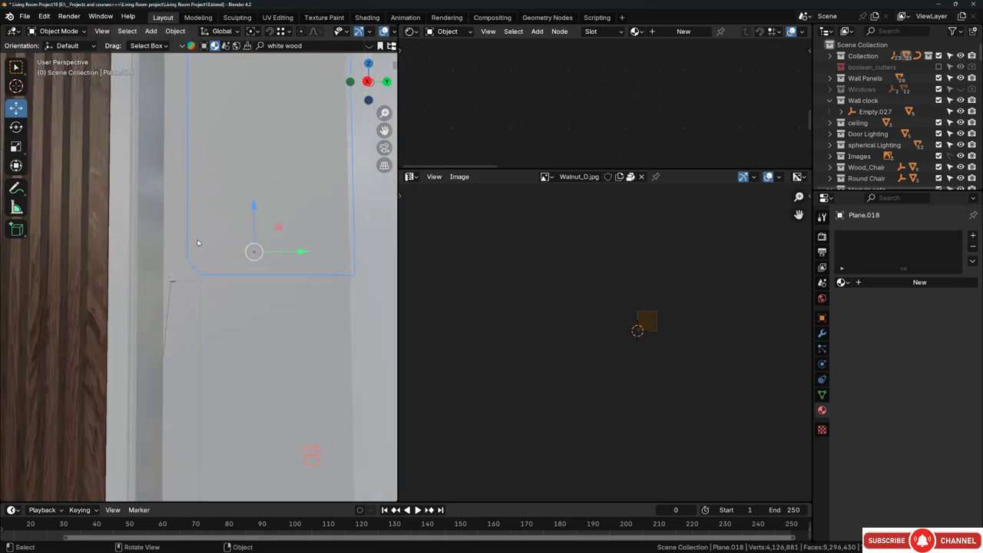
pyautogui.keyDown('shift'); pyautogui.click(210, 303); pyautogui.keyUp('shift')
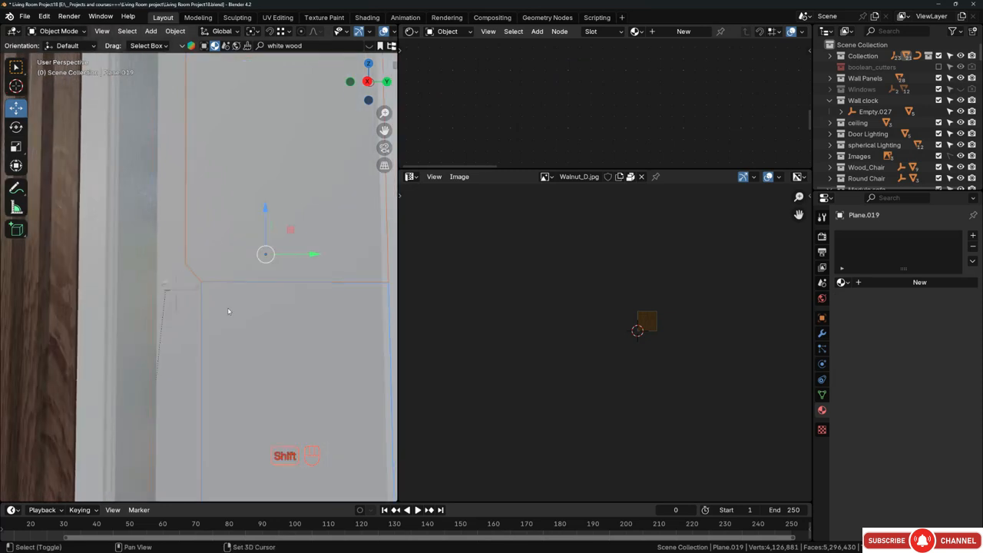
pyautogui.scroll(-2, 227, 308)
pyautogui.keyDown('shift'); pyautogui.click(159, 241); pyautogui.keyUp('shift')
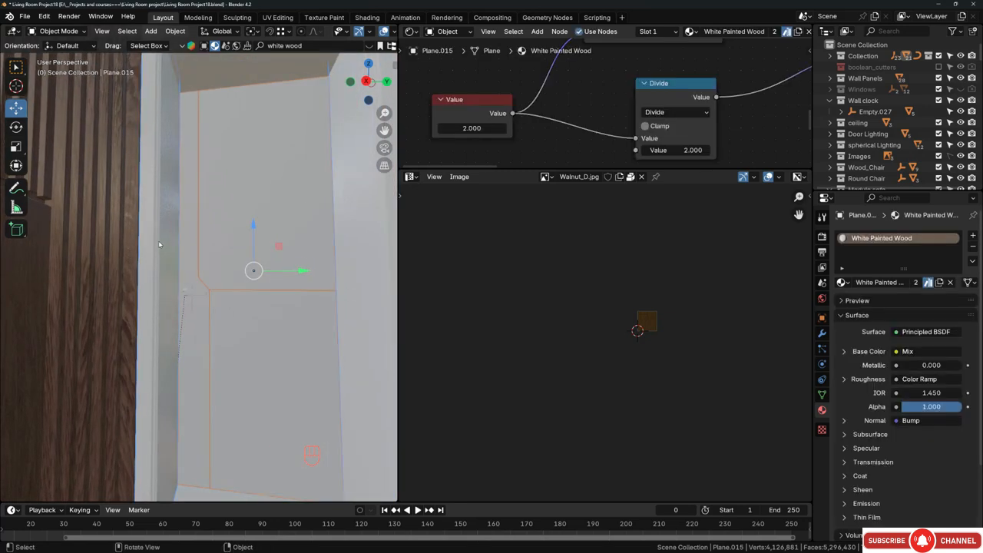
pyautogui.hotkey('ctrl', 'l')
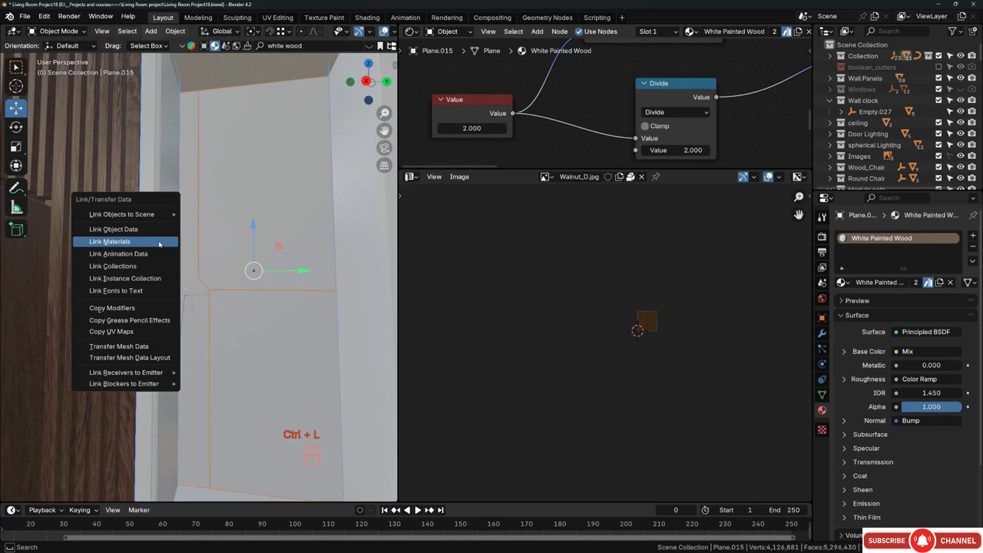
pyautogui.click(159, 243)
# - Unwrap the whole upper door panel with Smart UV Project at a 66° angle limit
pyautogui.scroll(3, 215, 274)
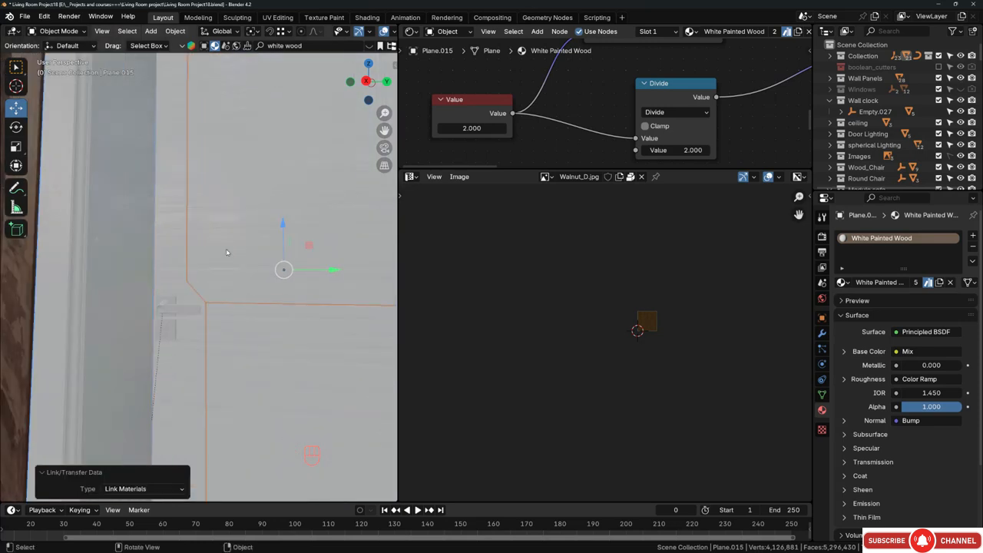
pyautogui.click(229, 255)
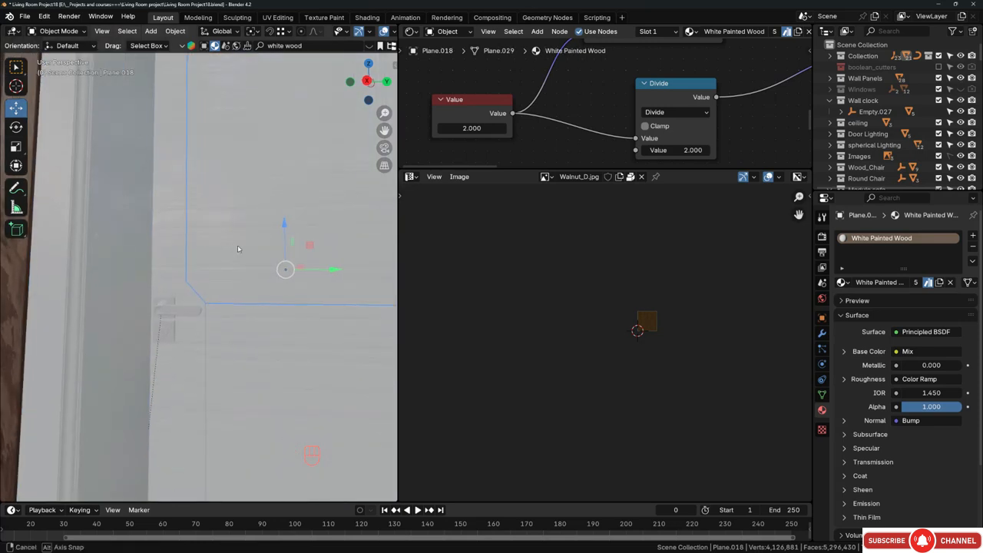
pyautogui.press('Tab')
pyautogui.press('a')
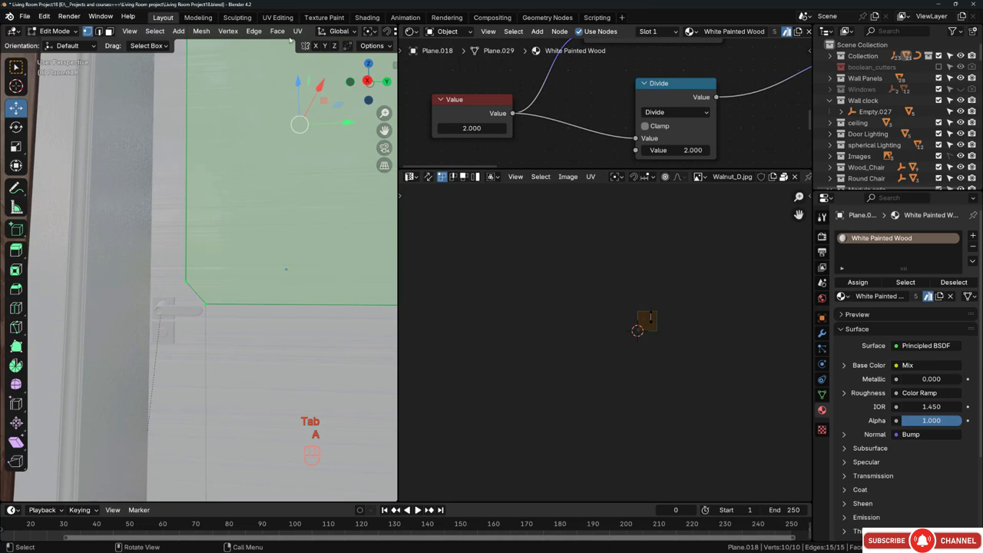
pyautogui.click(297, 31)
pyautogui.click(313, 62)
pyautogui.click(294, 167)
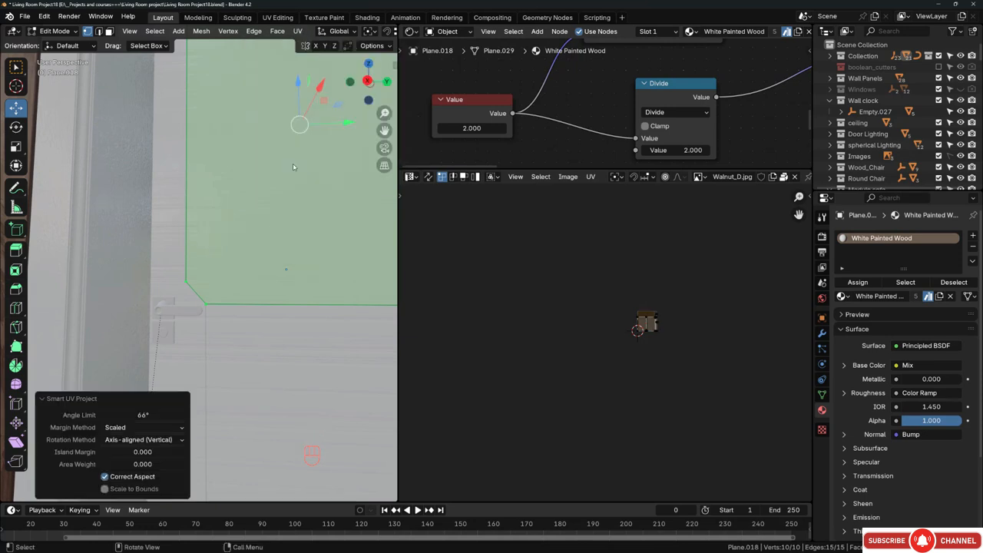
# - Scale up all of the upper door panel's UVs and return to Object Mode
pyautogui.scroll(2, 284, 281)
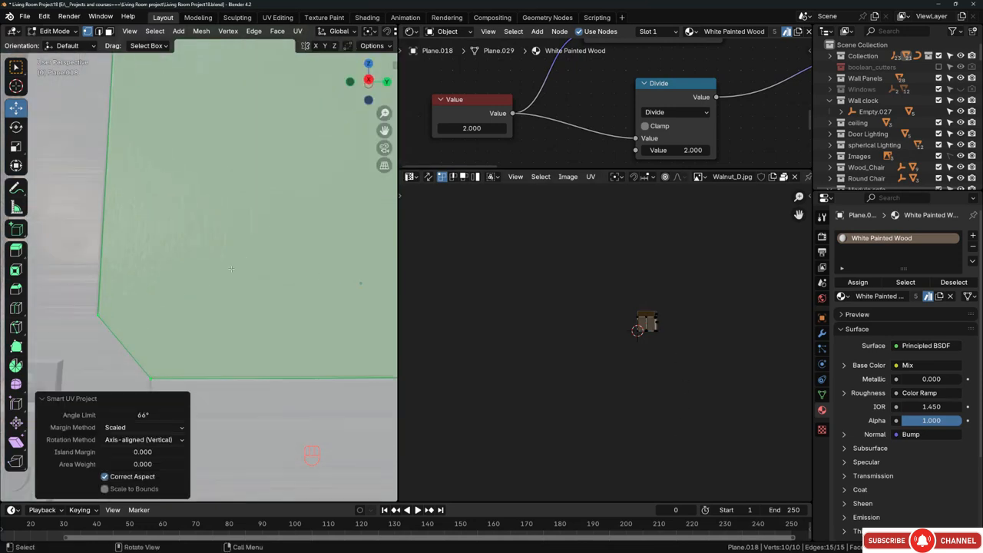
pyautogui.press('a')
pyautogui.press('s')
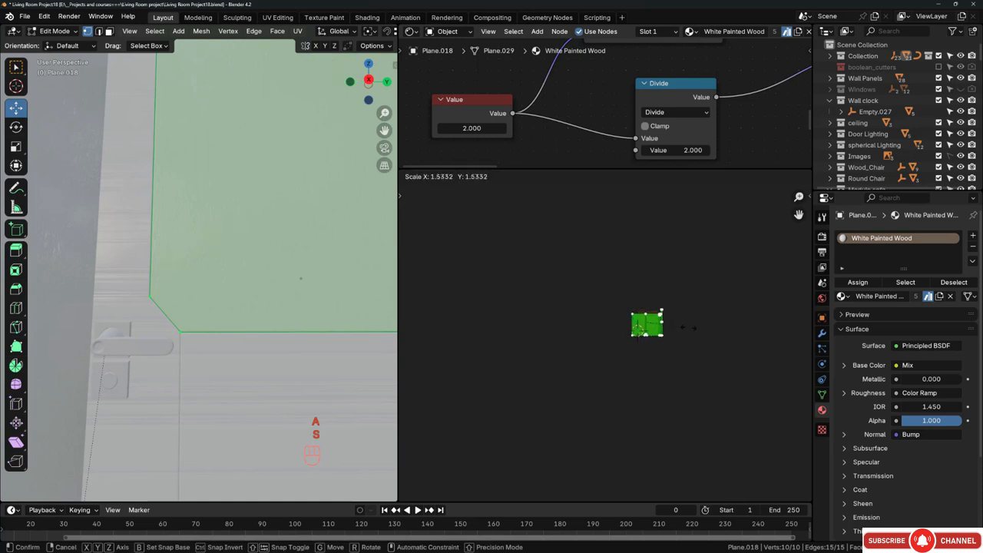
pyautogui.click(401, 287)
pyautogui.press('Tab')
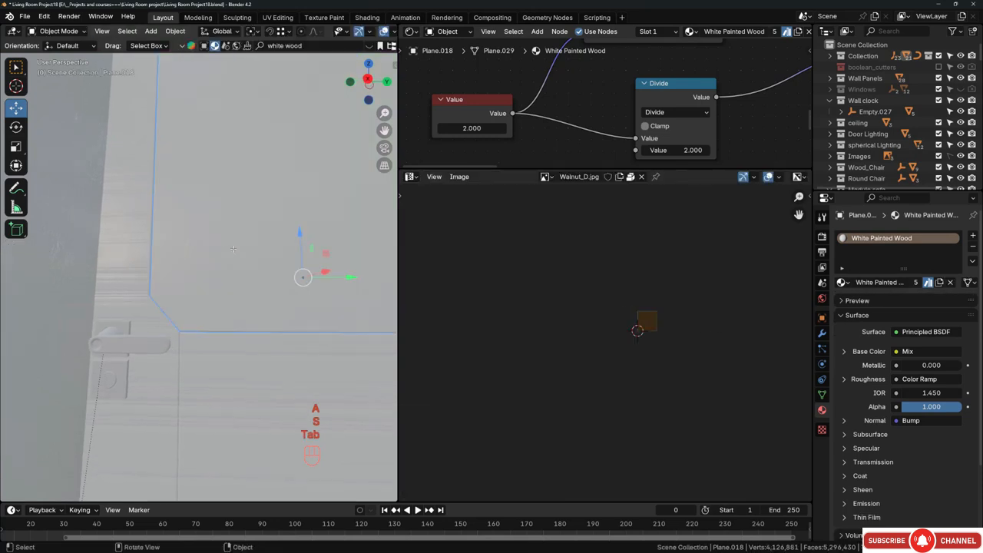
# - Unwrap the whole lower door panel with Smart UV Project at a 66° angle limit
pyautogui.hotkey('alt', 'a')
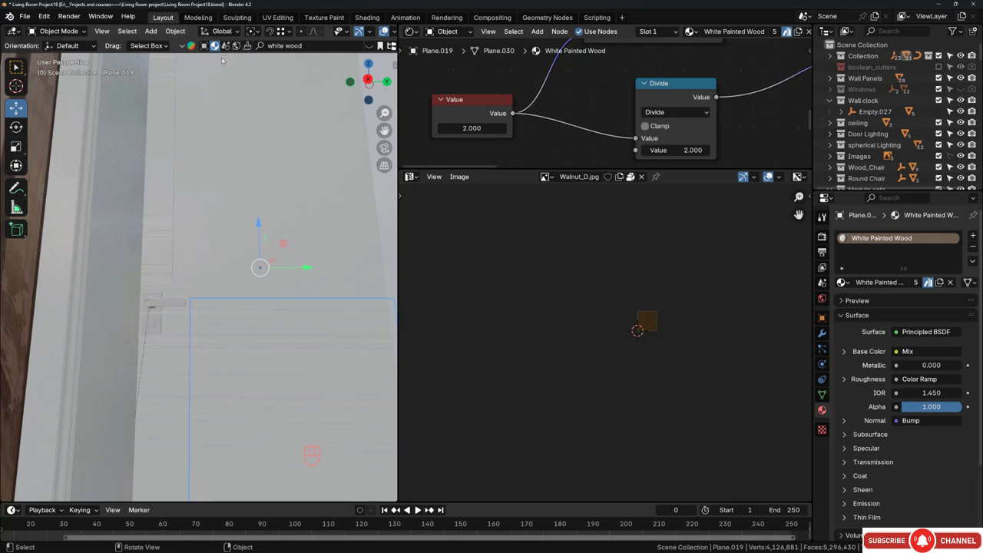
pyautogui.press('Tab')
pyautogui.press('a')
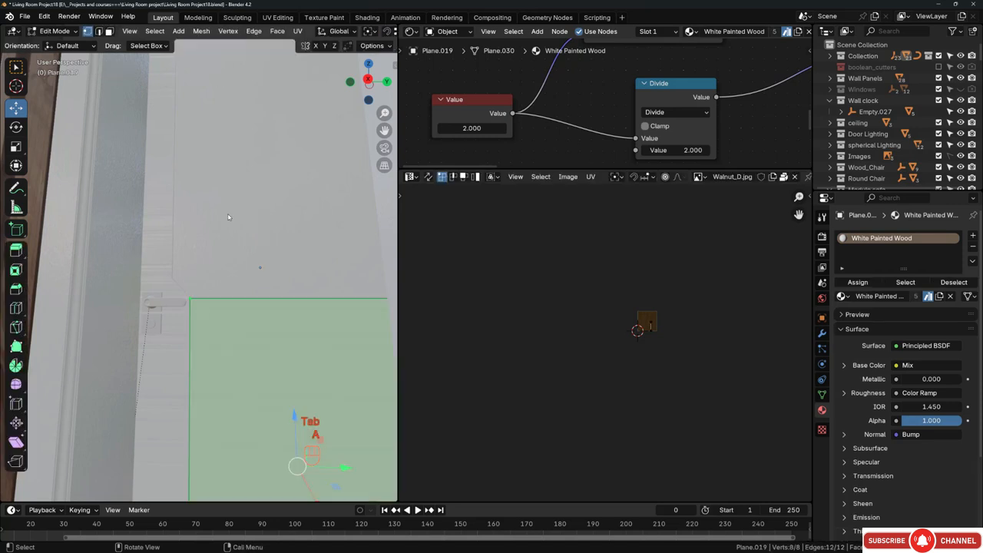
pyautogui.click(298, 30)
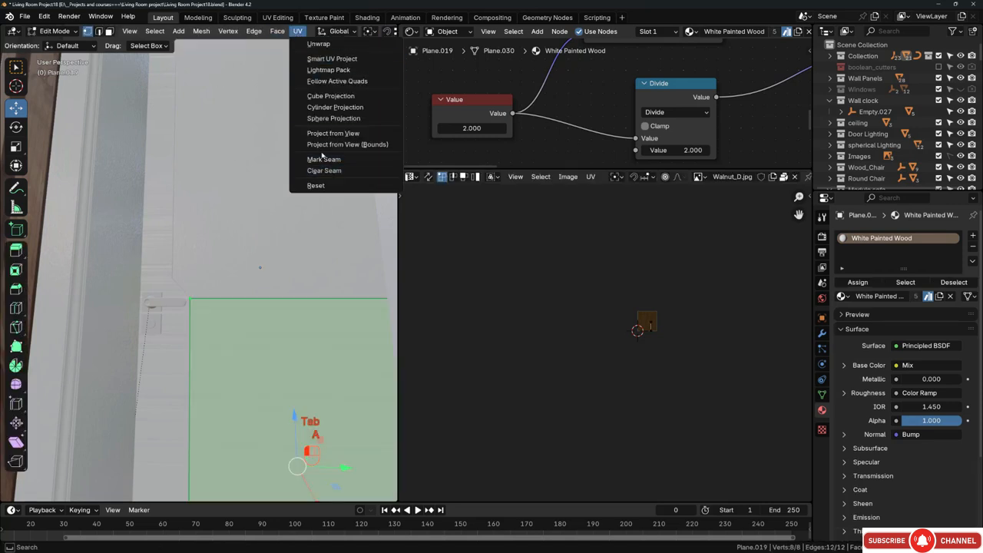
pyautogui.click(331, 59)
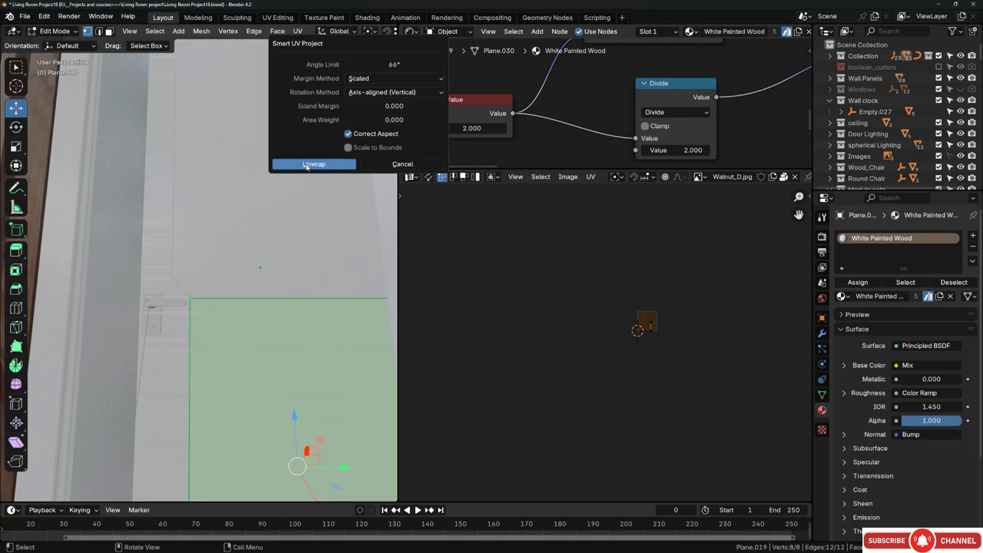
pyautogui.click(314, 165)
# - Scale all of the lower door panel's UVs up by 2.090 and return to Object Mode
pyautogui.press('Tab')
pyautogui.press('Tab')
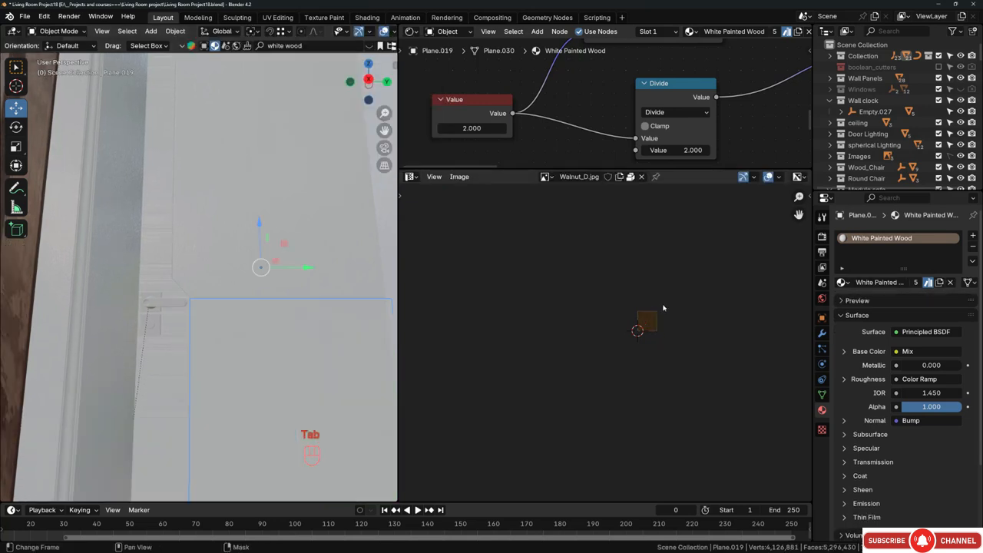
pyautogui.press('s')
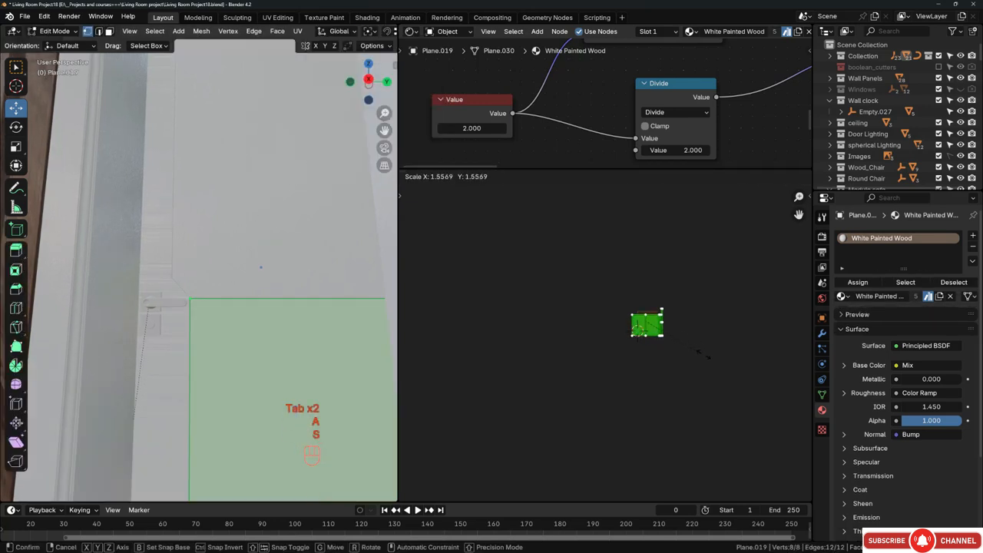
pyautogui.click(722, 366)
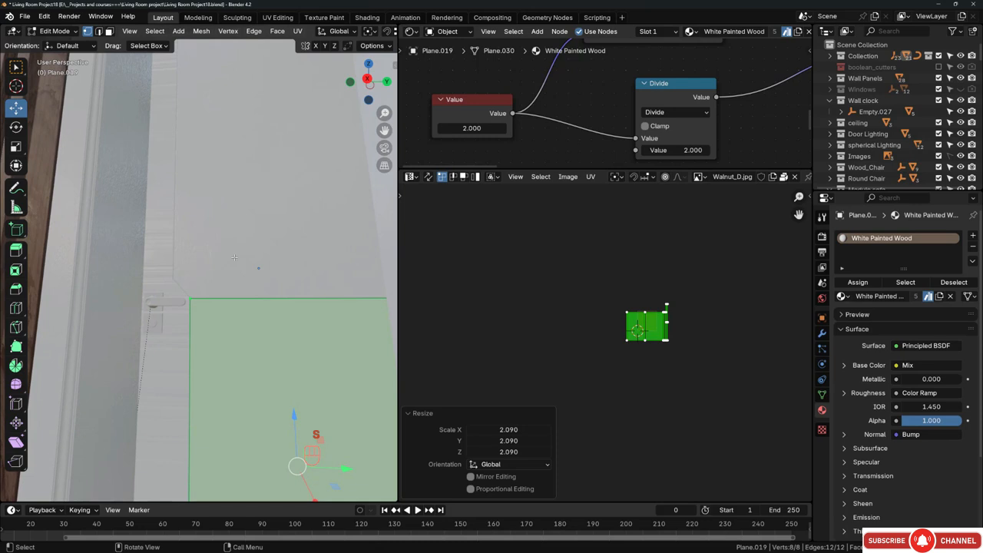
pyautogui.press('Tab')
pyautogui.press('Tab')
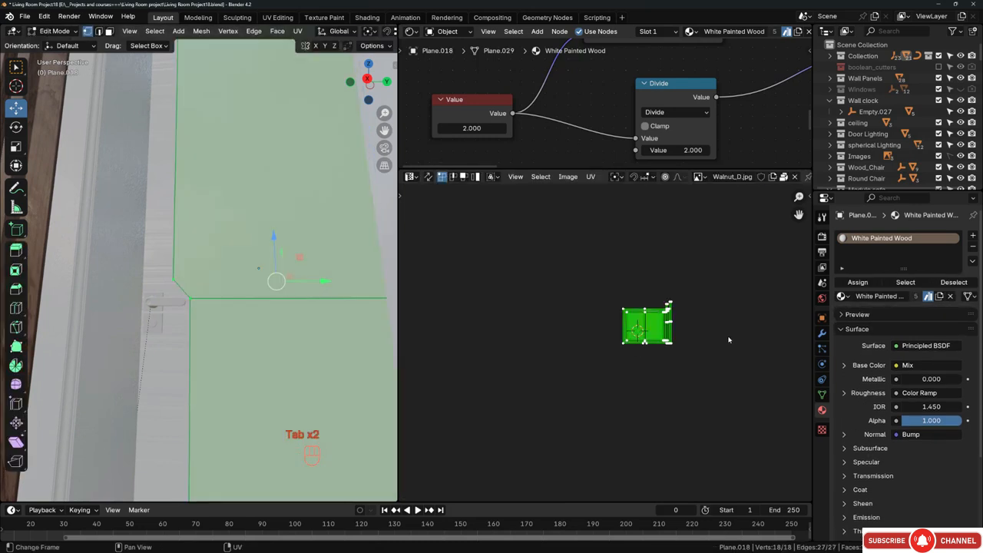
pyautogui.scroll(5, 584, 306)
pyautogui.click(251, 312)
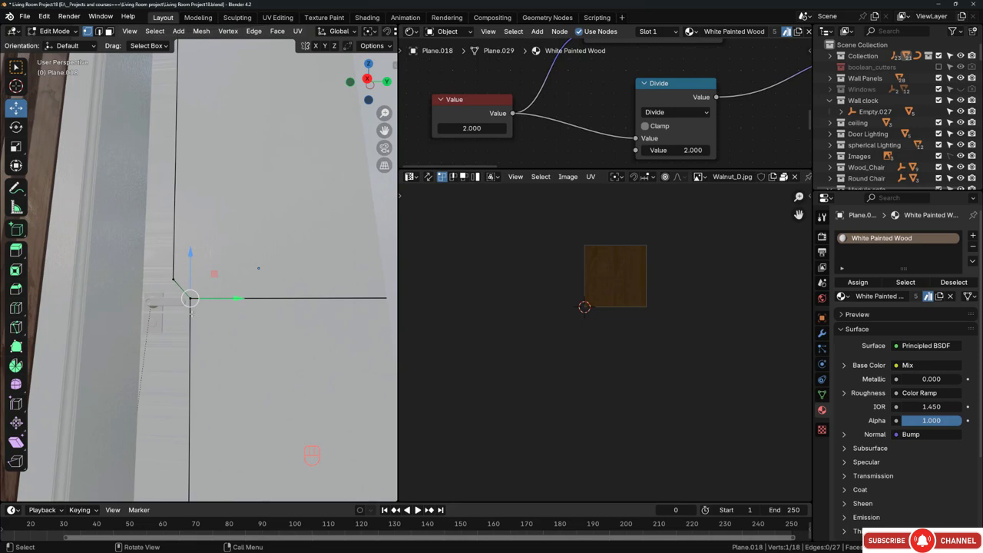
pyautogui.hotkey('ctrl', 'l')
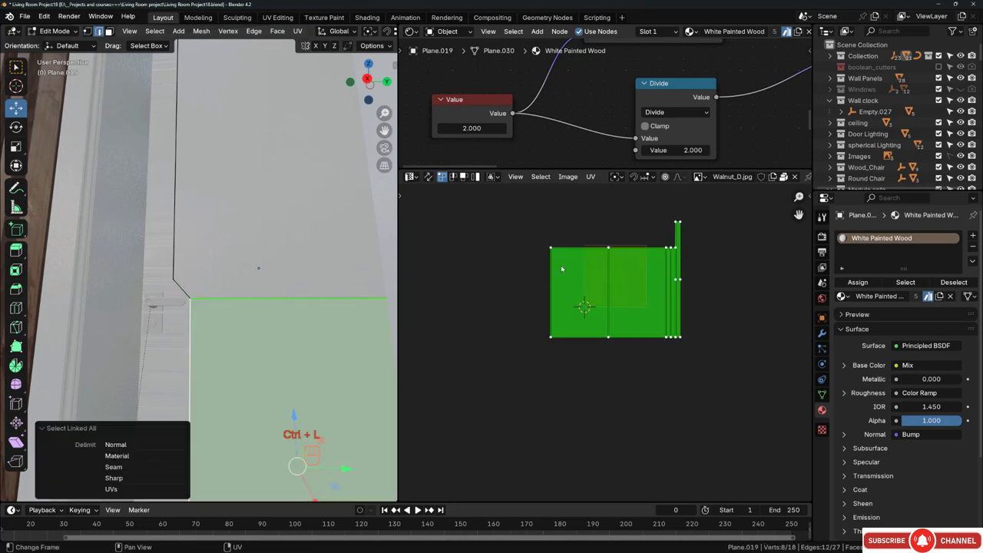
pyautogui.press('s')
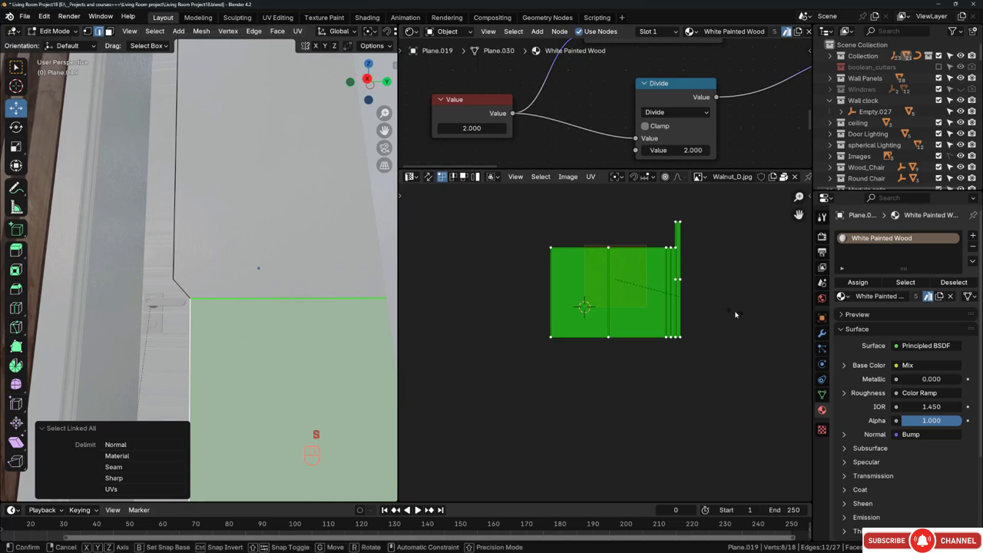
pyautogui.rightClick(739, 315)
pyautogui.press('Tab')
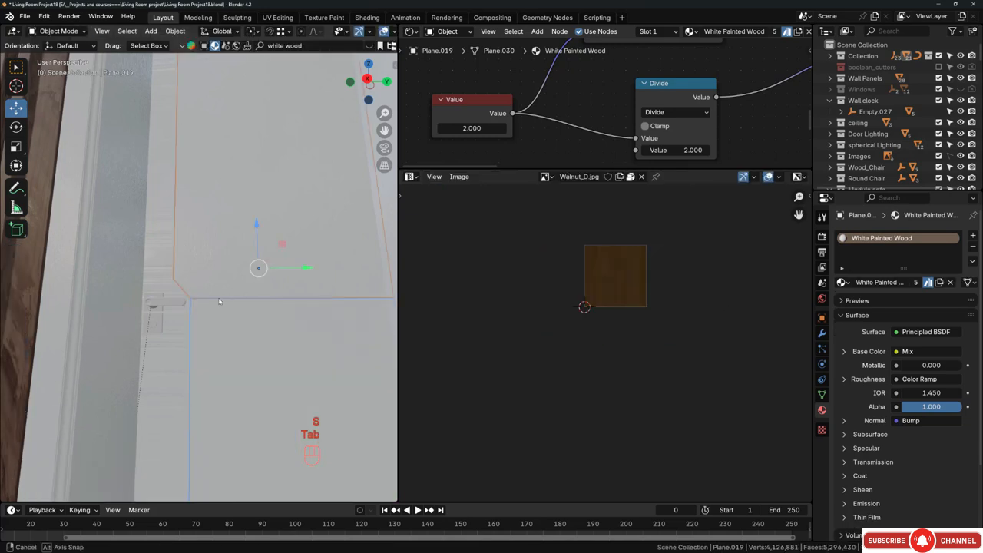
# - Unwrap the door's vertical side piece behind the handle with Smart UV Project at a 66° angle limit
pyautogui.moveTo(218, 297); pyautogui.dragTo(133, 251, button='middle')
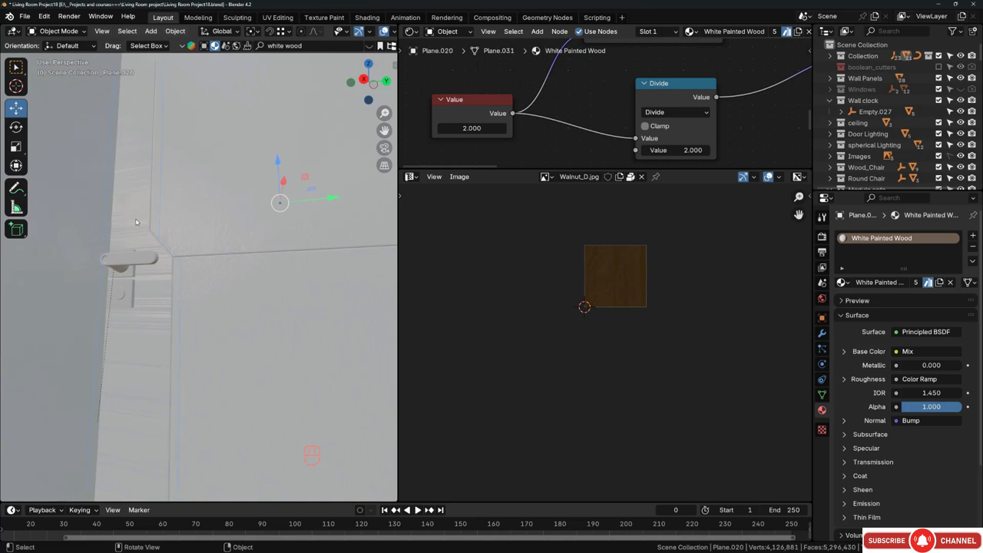
pyautogui.press('Tab')
pyautogui.press('a')
pyautogui.click(298, 31)
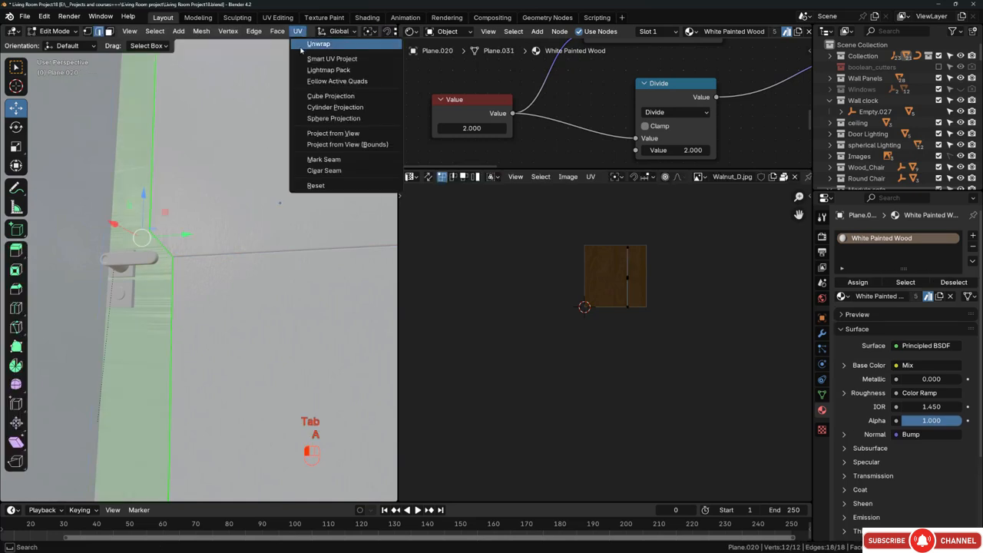
pyautogui.click(326, 58)
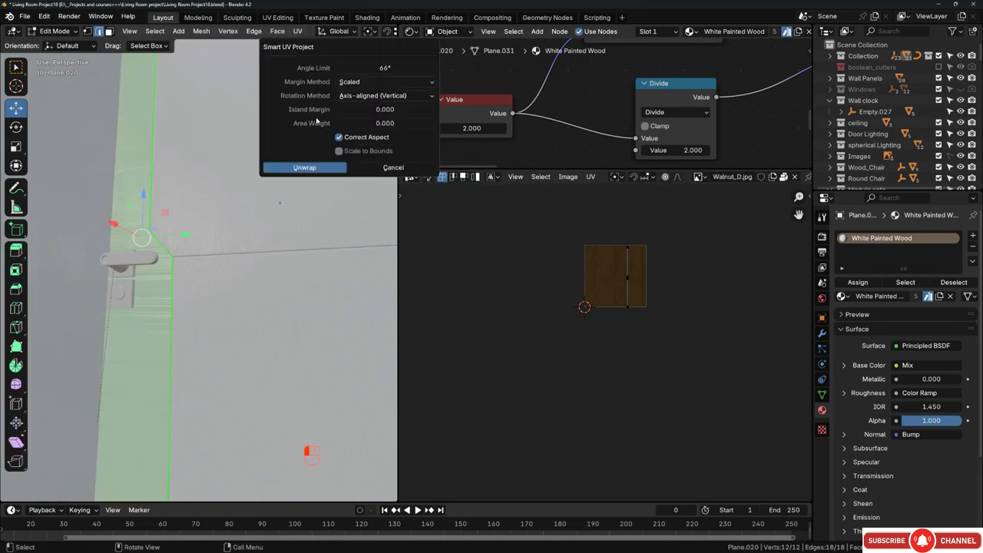
pyautogui.click(305, 167)
# - Scale the vertical side piece's UVs up by 2.717, return to Object Mode and deselect everything
pyautogui.moveTo(165, 263); pyautogui.dragTo(190, 261, button='middle')
pyautogui.scroll(4, 202, 259)
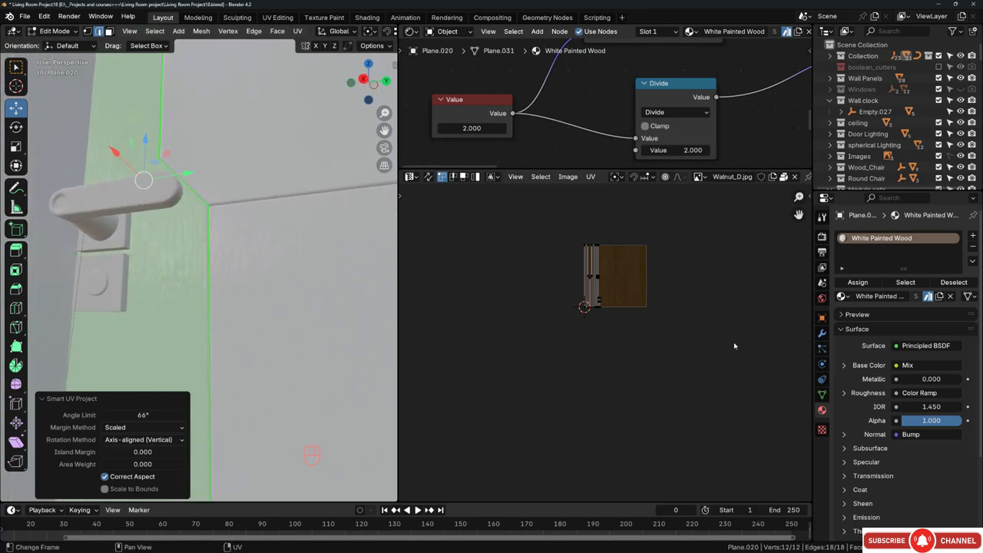
pyautogui.press('a')
pyautogui.scroll(4, 583, 251)
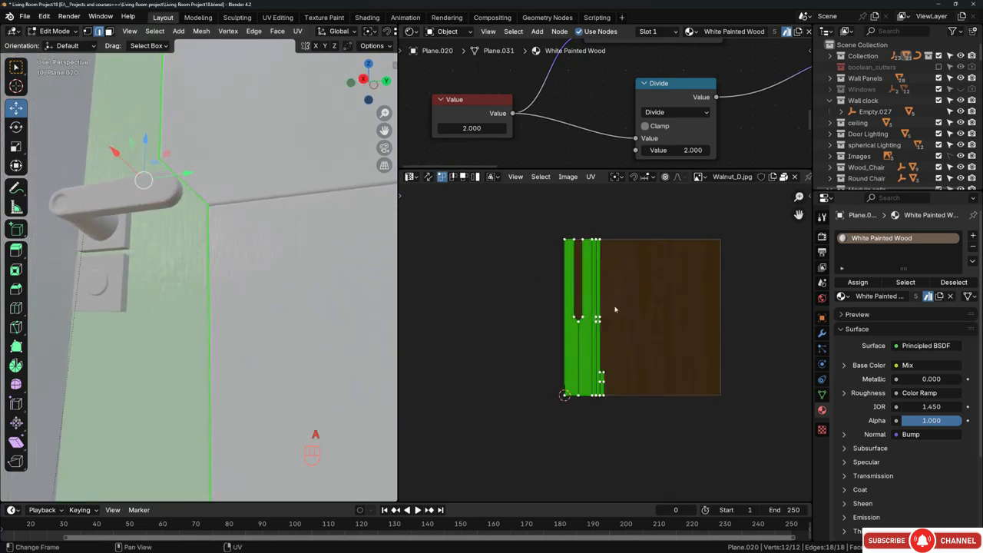
pyautogui.press('s')
pyautogui.click(522, 362)
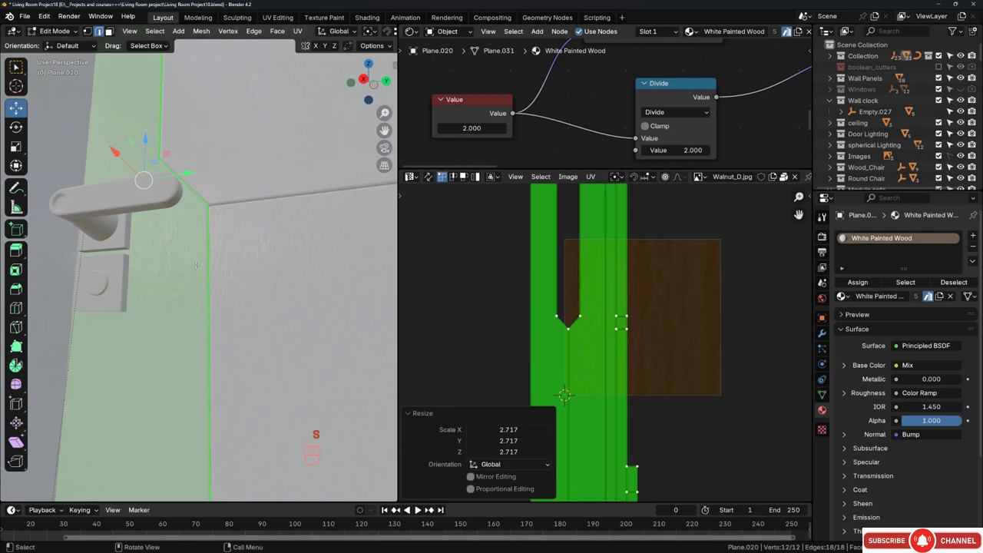
pyautogui.press('Tab')
pyautogui.hotkey('alt', 'a')
pyautogui.moveTo(196, 264)
pyautogui.mouseDown(button='middle')
pyautogui.moveTo(288, 244)
pyautogui.moveTo(177, 417)
pyautogui.moveTo(182, 275)
pyautogui.moveTo(207, 330)
pyautogui.moveTo(201, 304)
pyautogui.mouseUp(button='middle')
pyautogui.click(177, 416)
pyautogui.hotkey('alt', 'a')
# - Widen the 3D viewport around the door handle and search the material library for "metals"
pyautogui.scroll(8, 200, 296)
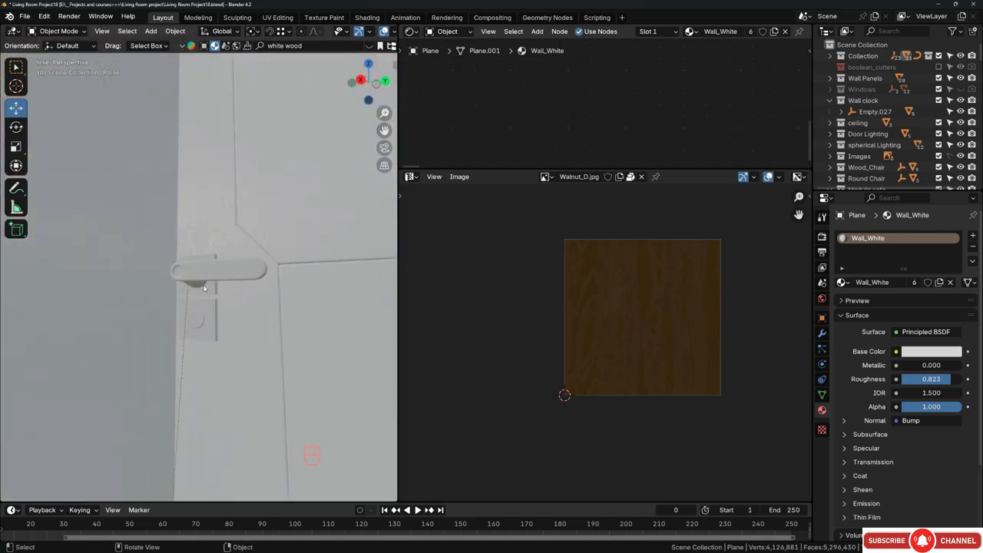
pyautogui.click(394, 121)
pyautogui.moveTo(397, 121); pyautogui.dragTo(741, 151)
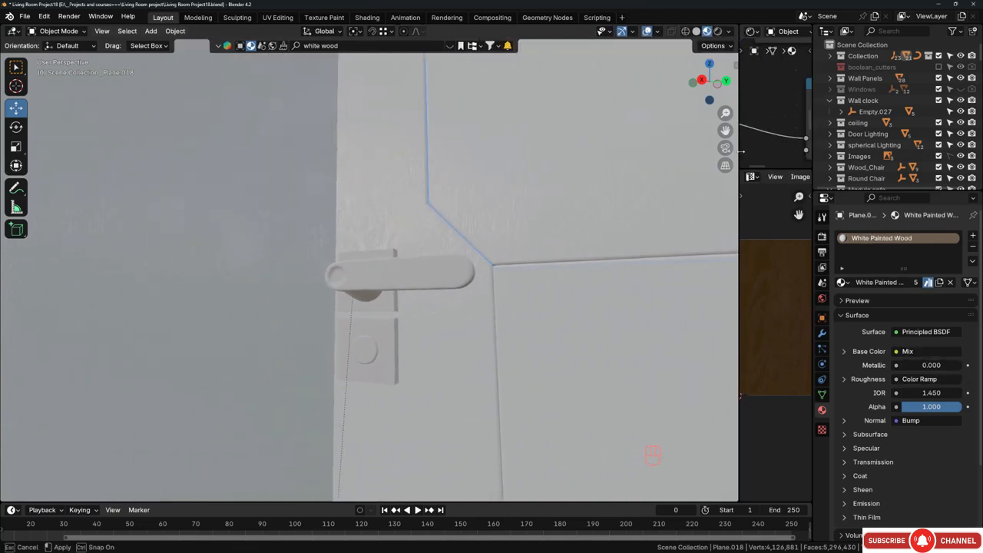
pyautogui.click(356, 45)
pyautogui.press('Return')
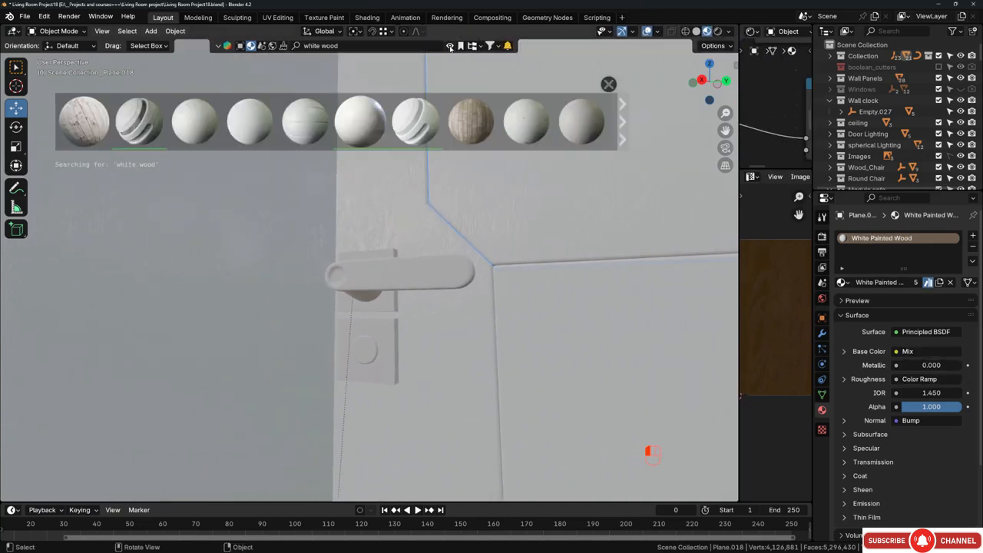
pyautogui.click(358, 46)
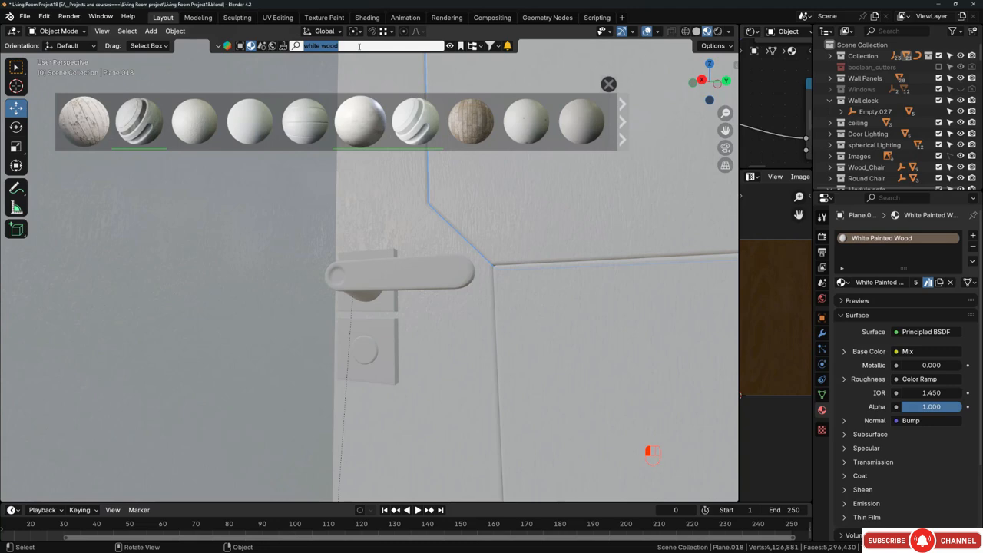
pyautogui.write('metals')
pyautogui.press('Return')
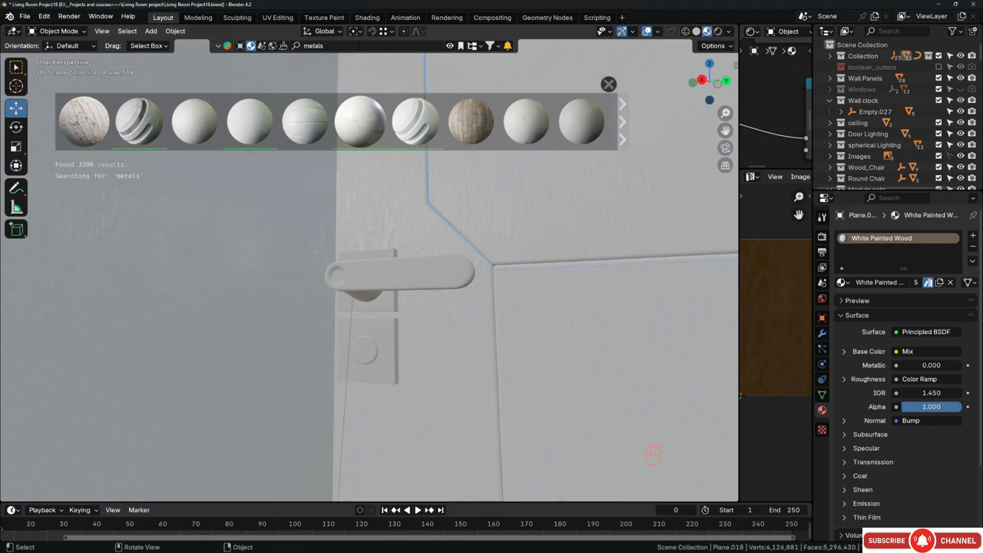
# - Browse the metals results and preview candidate materials for the door handle
pyautogui.click(624, 116)
pyautogui.click(624, 115)
pyautogui.moveTo(264, 125)
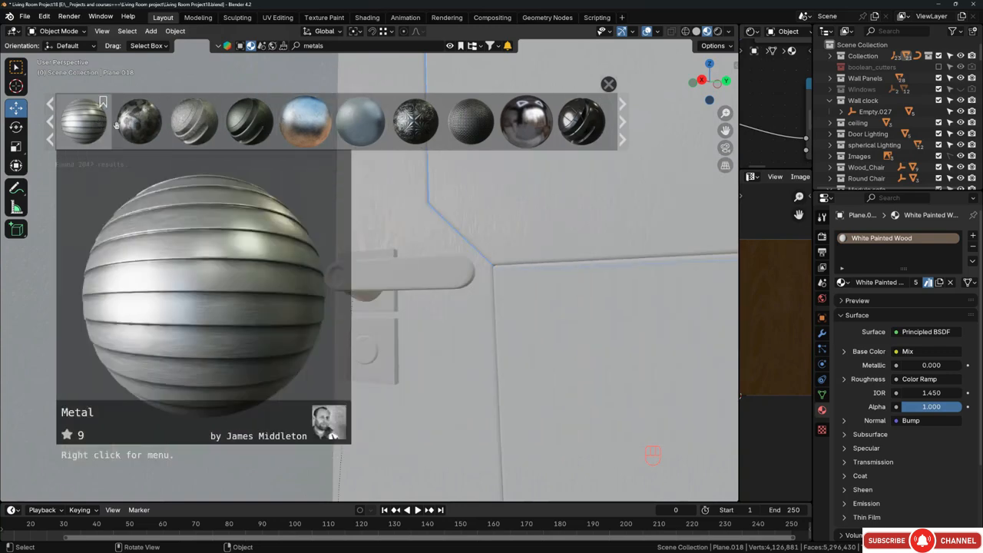
pyautogui.moveTo(508, 129)
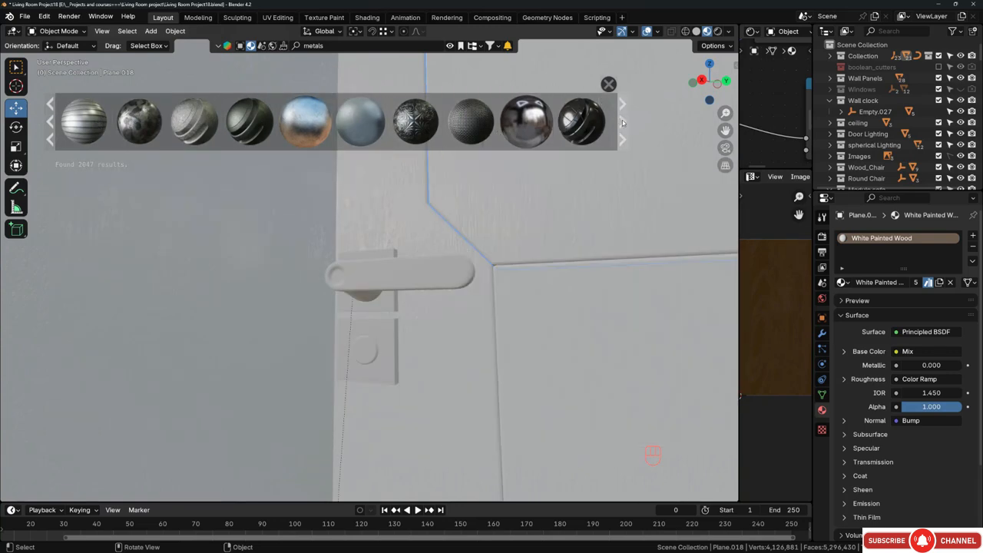
pyautogui.click(622, 121)
pyautogui.click(622, 120)
pyautogui.moveTo(125, 123)
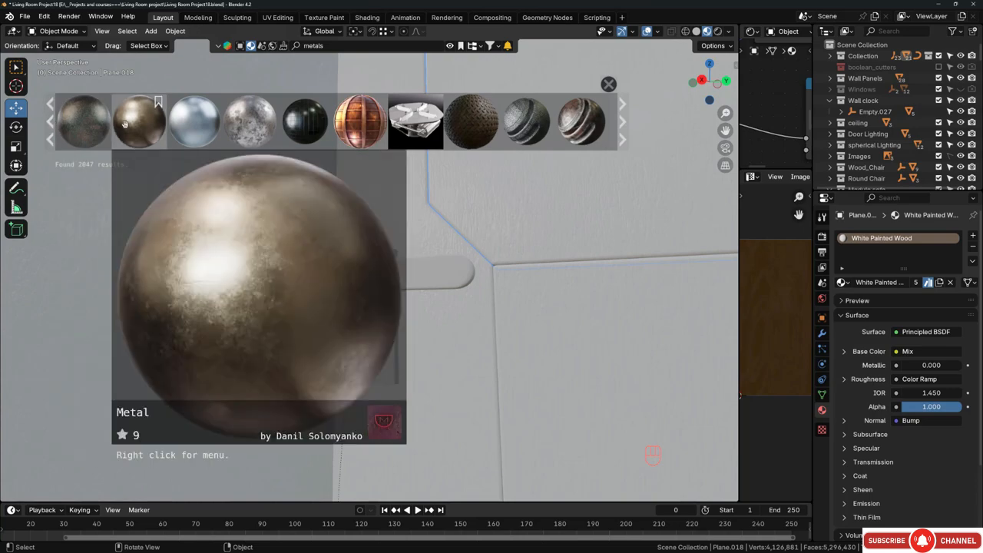
pyautogui.click(49, 123)
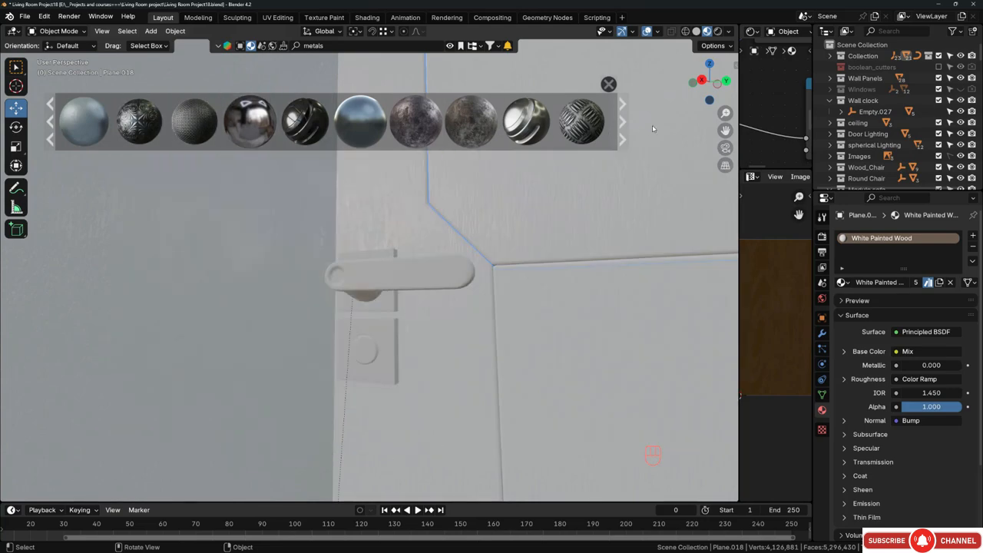
pyautogui.click(623, 122)
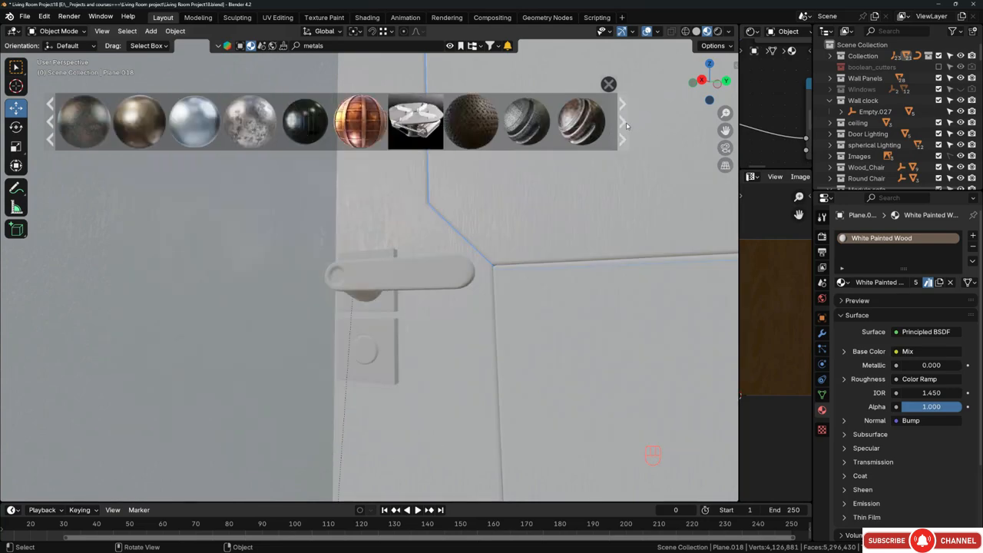
pyautogui.click(626, 122)
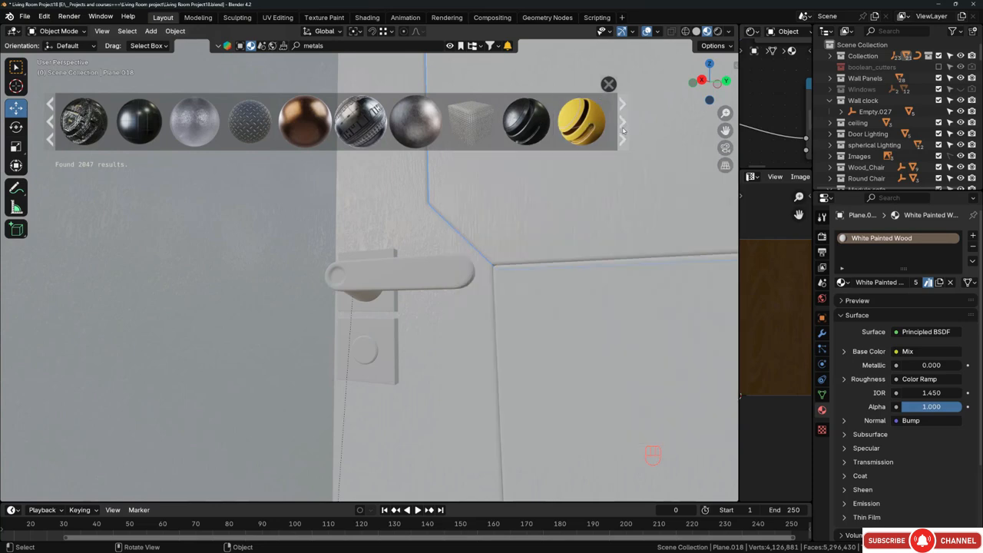
pyautogui.click(623, 129)
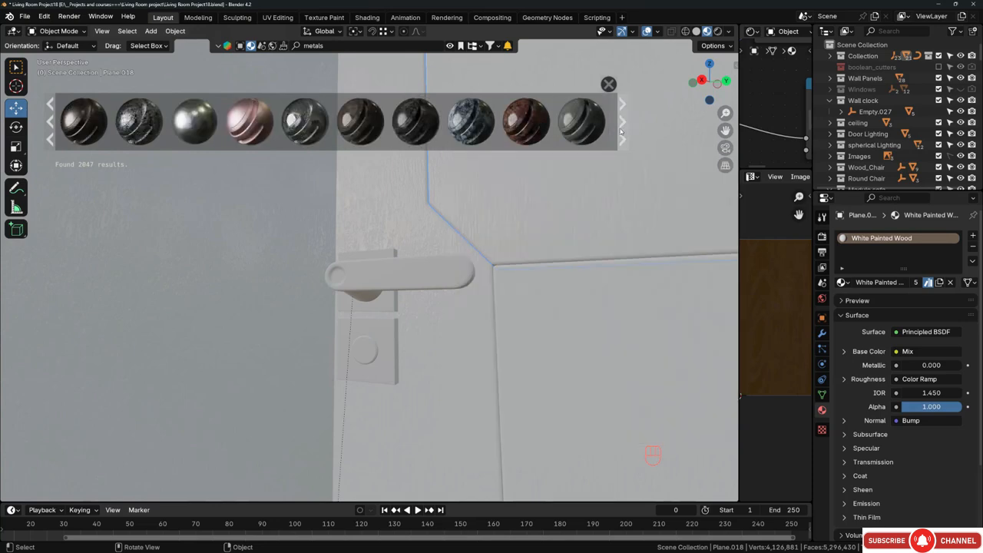
pyautogui.click(622, 130)
pyautogui.moveTo(580, 114)
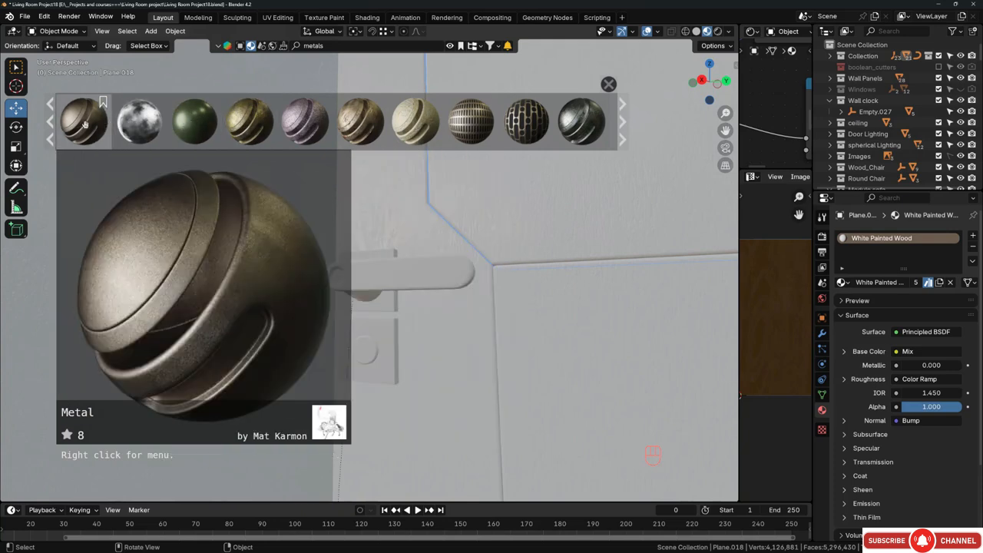
# - Apply the brownish material named Metal to the door handle lever, deselect everything and inspect the handle's surface
pyautogui.moveTo(82, 123); pyautogui.dragTo(427, 300)
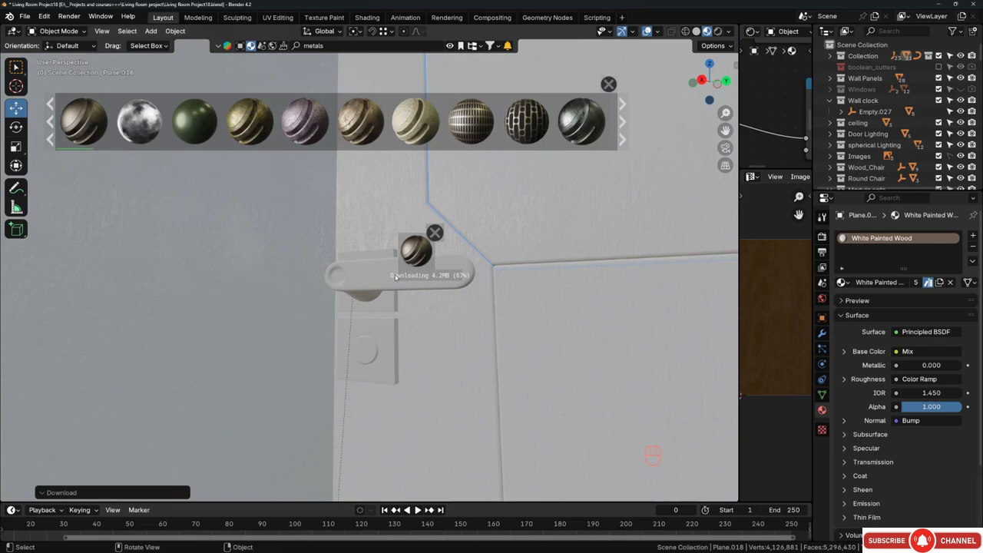
pyautogui.scroll(1, 406, 247)
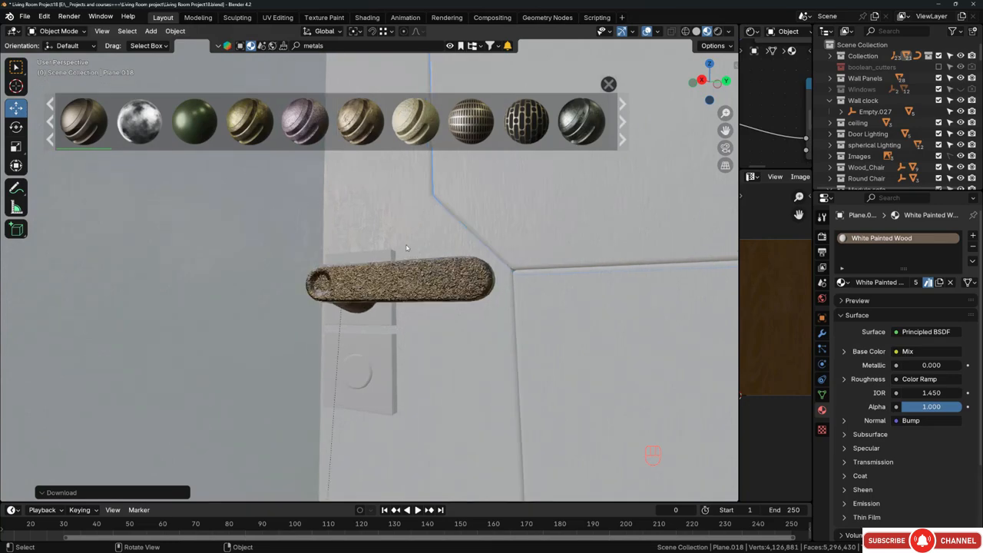
pyautogui.scroll(5, 399, 249)
pyautogui.hotkey('alt', 'a')
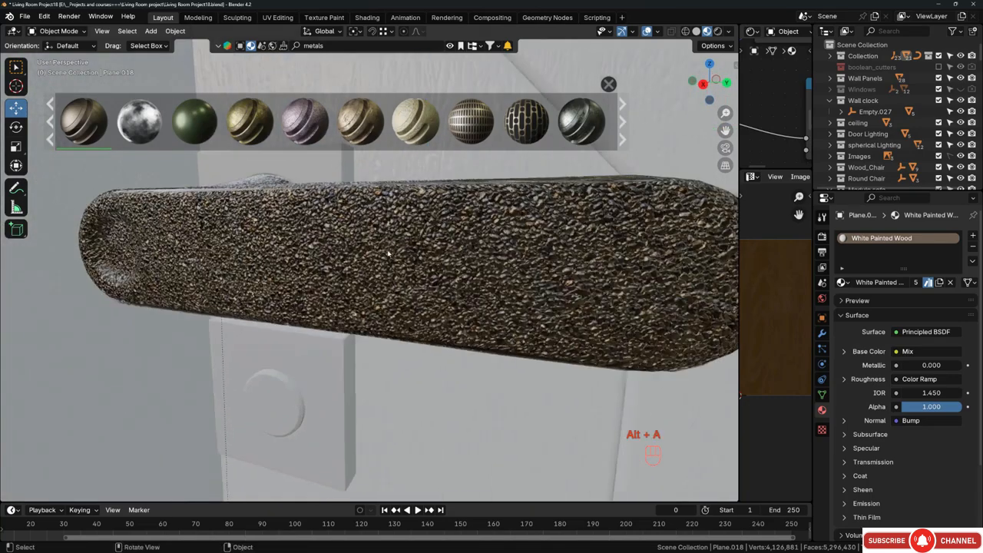
pyautogui.moveTo(388, 253); pyautogui.dragTo(433, 241, button='middle')
# - Browse further through the metals results and apply the Metallic Simple material to the door handle lever
pyautogui.click(623, 122)
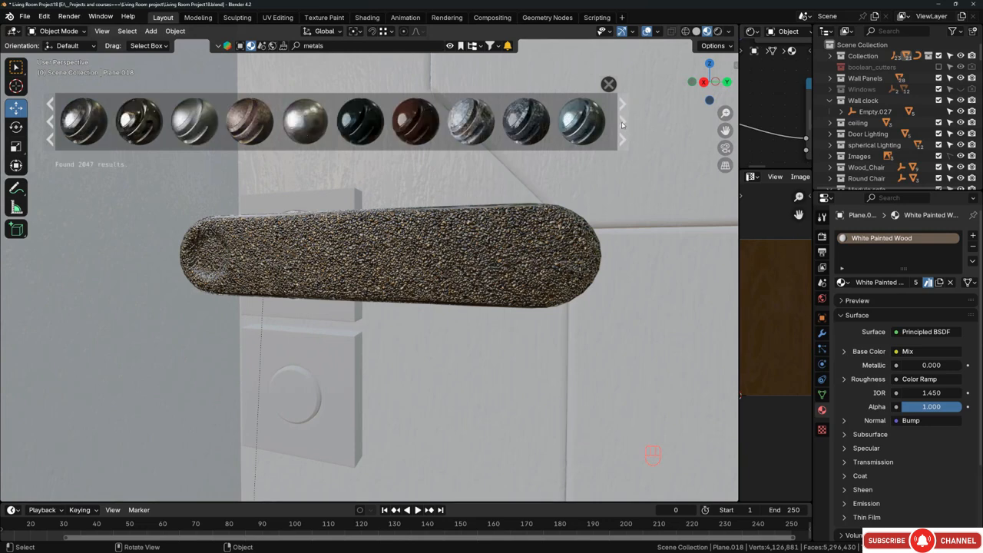
pyautogui.moveTo(143, 113)
pyautogui.click(622, 121)
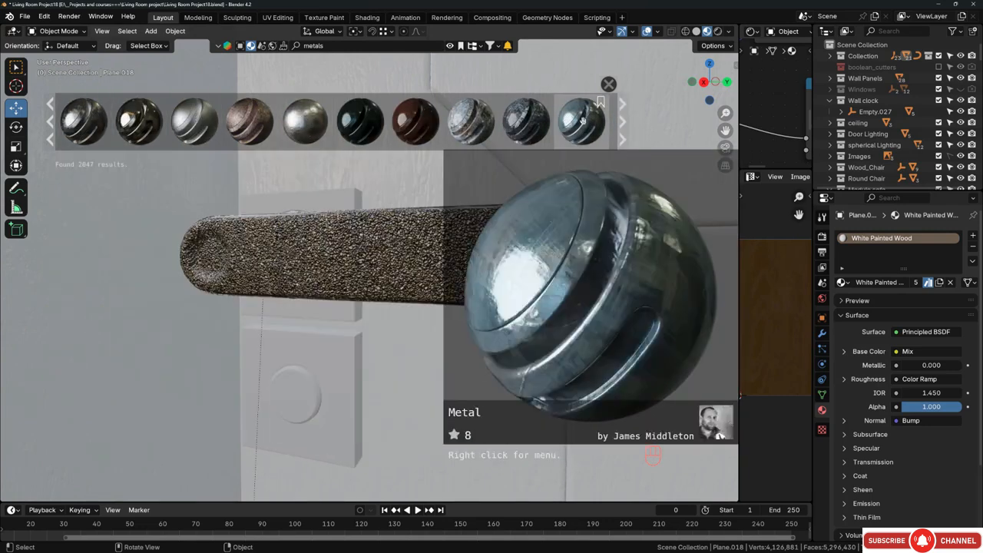
pyautogui.click(622, 121)
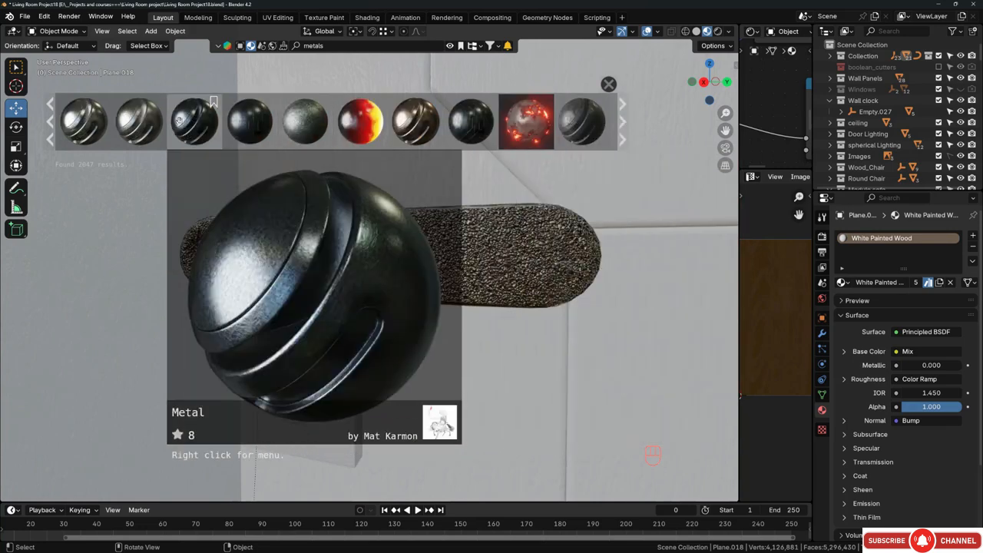
pyautogui.moveTo(139, 121)
pyautogui.click(622, 122)
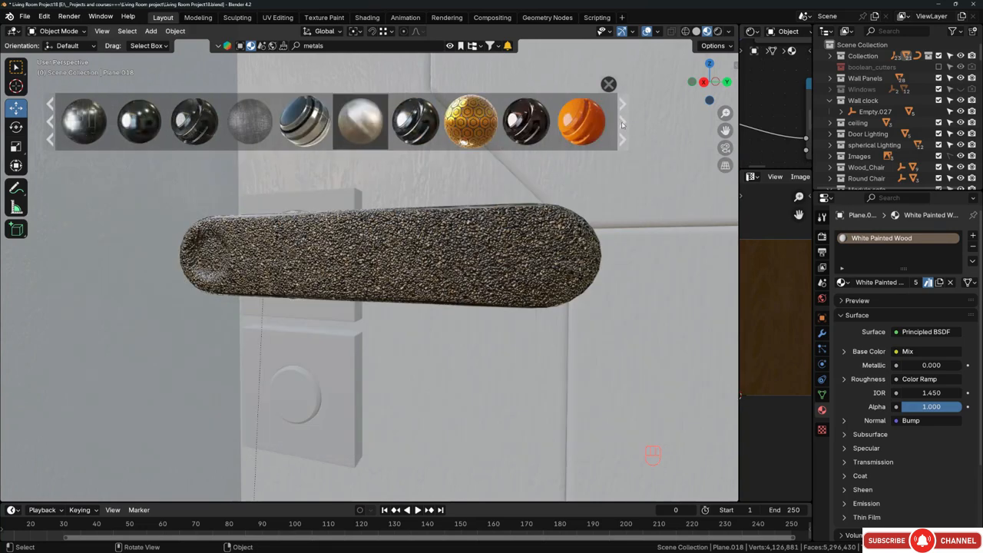
pyautogui.moveTo(507, 120)
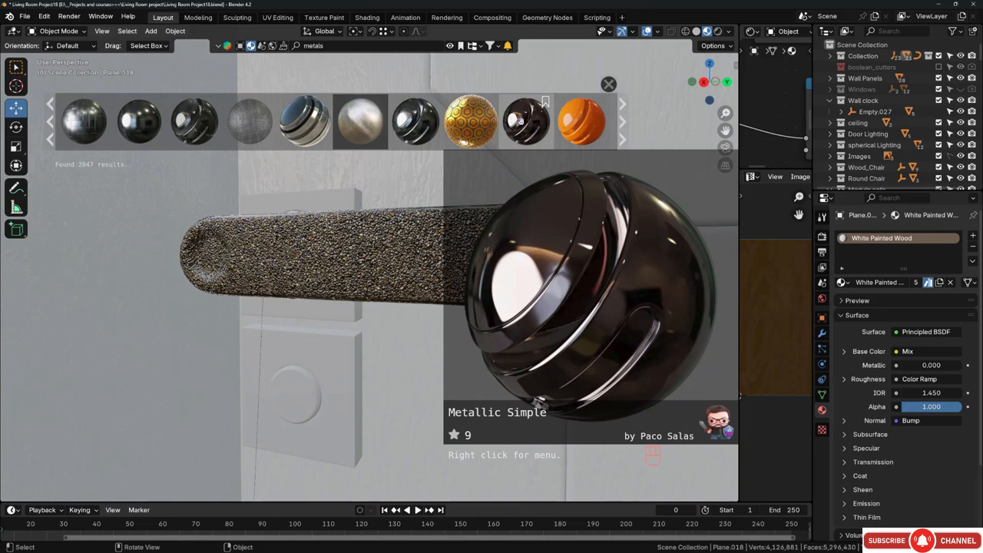
pyautogui.moveTo(524, 115); pyautogui.dragTo(441, 240)
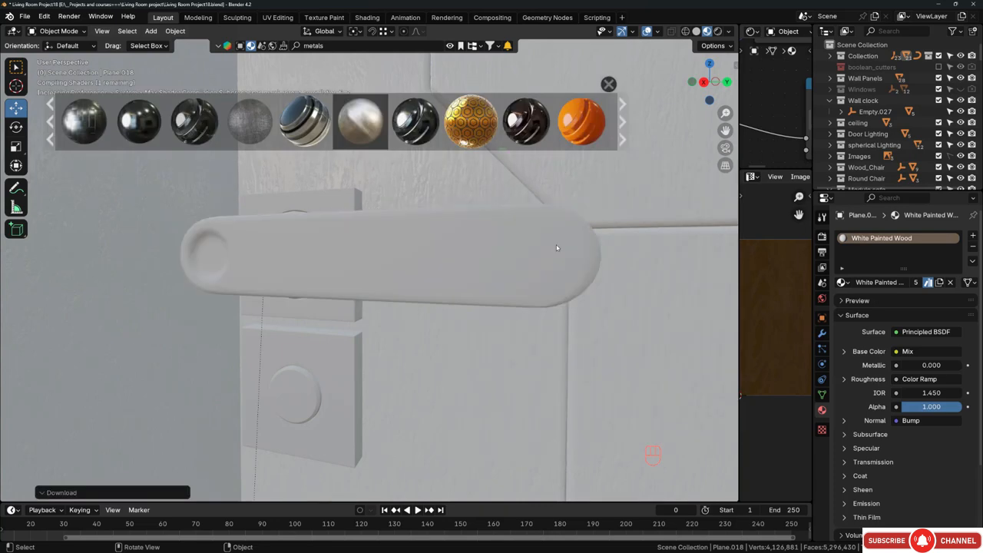
pyautogui.moveTo(563, 193); pyautogui.dragTo(554, 211, button='middle')
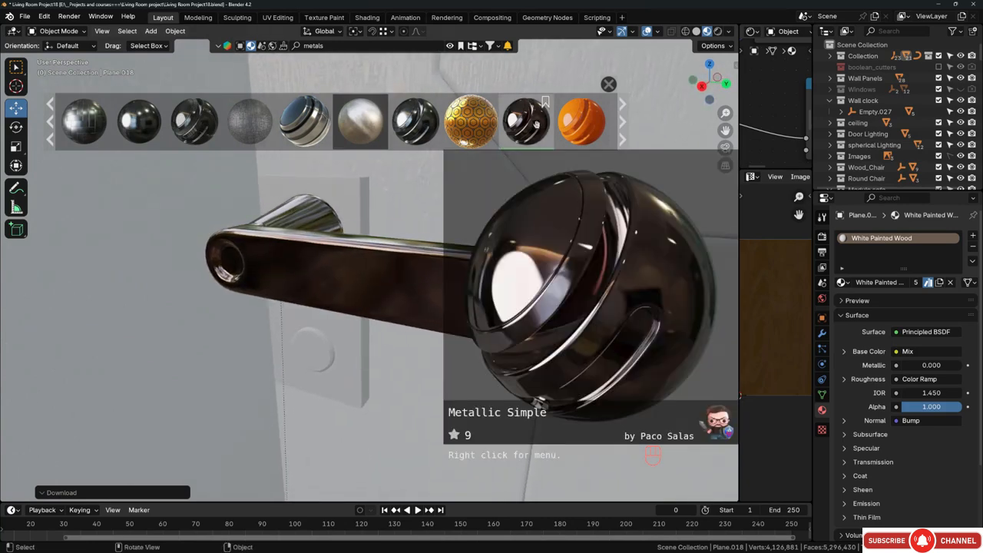
# - Link the lever's Metallic Simple material to the handle's backing plates and lock parts, and deselect everything
pyautogui.click(321, 216)
pyautogui.click(327, 250)
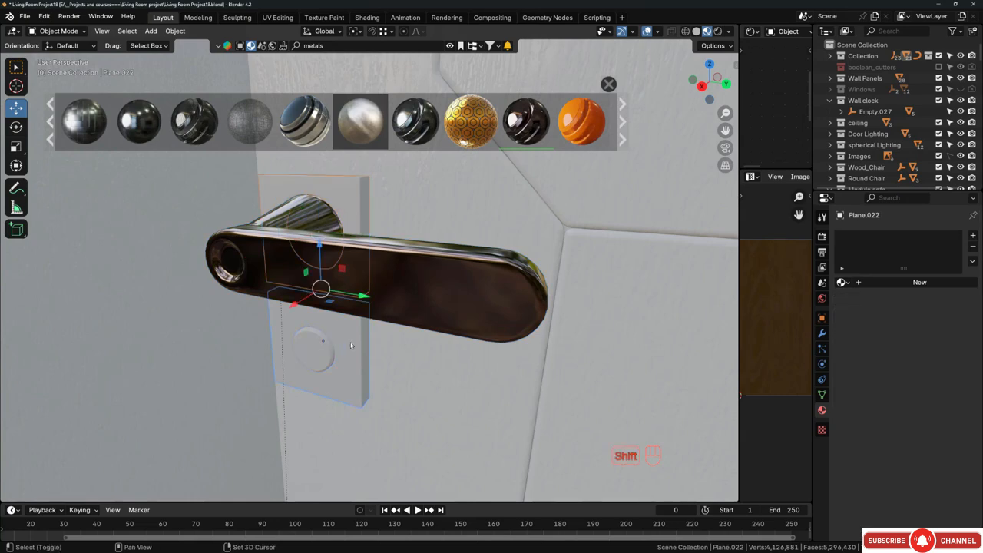
pyautogui.keyDown('shift'); pyautogui.click(398, 278); pyautogui.keyUp('shift')
pyautogui.hotkey('ctrl', 'l')
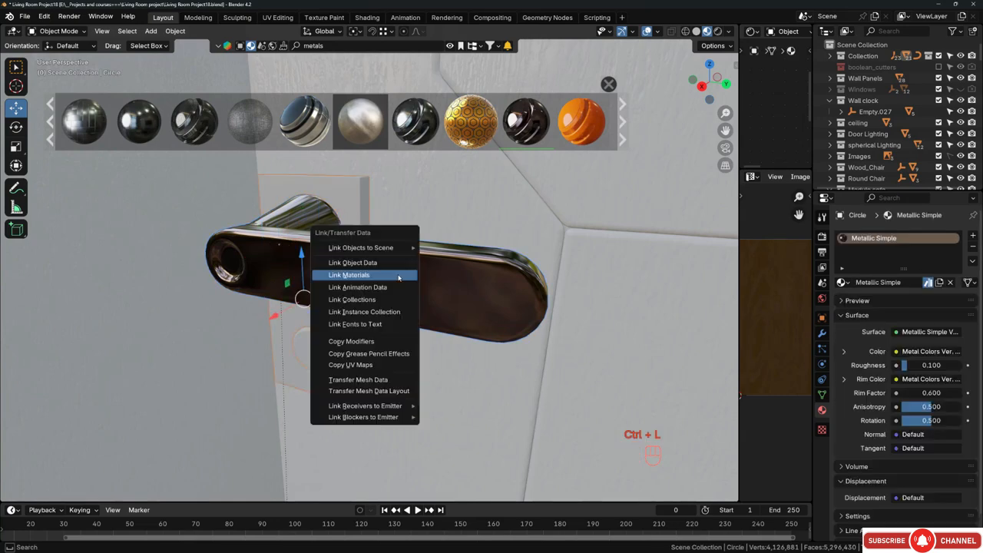
pyautogui.click(399, 275)
pyautogui.hotkey('alt', 'a')
pyautogui.moveTo(399, 278); pyautogui.dragTo(397, 320, button='middle')
pyautogui.scroll(-2, 392, 272)
# - Enlarge the node editor and frame all nodes of the handle lever's Metallic Simple material
pyautogui.click(393, 272)
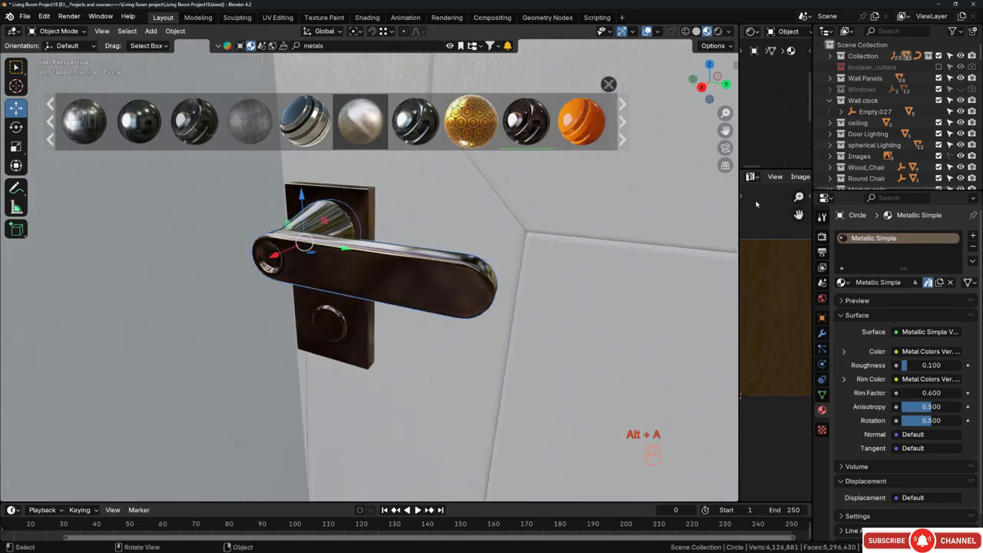
pyautogui.click(735, 144)
pyautogui.moveTo(738, 144); pyautogui.dragTo(461, 144)
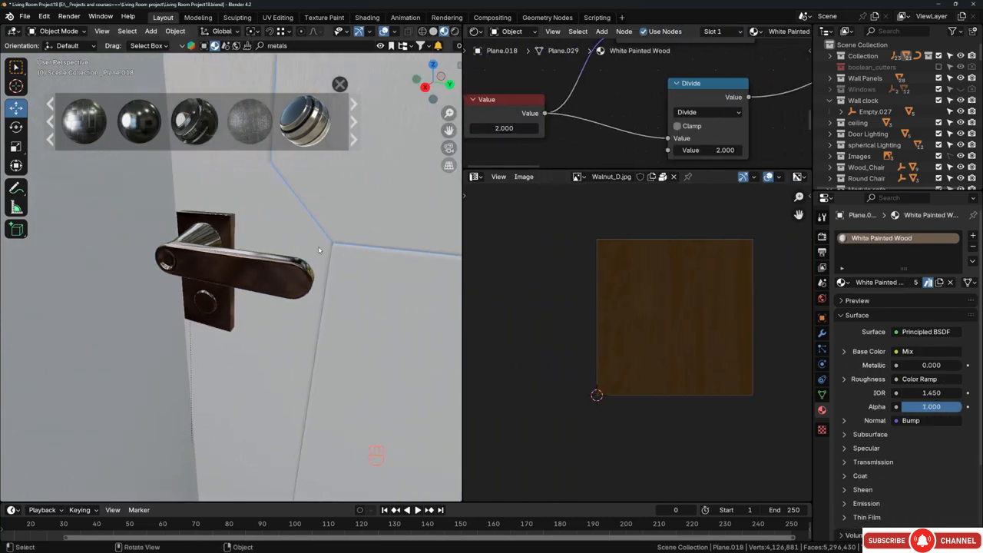
pyautogui.click(240, 270)
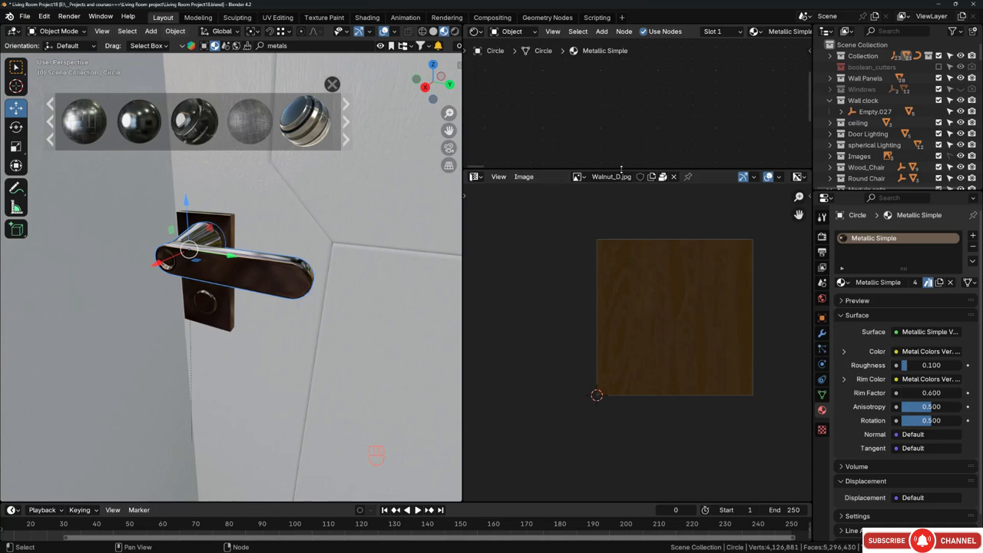
pyautogui.moveTo(620, 169); pyautogui.dragTo(621, 405)
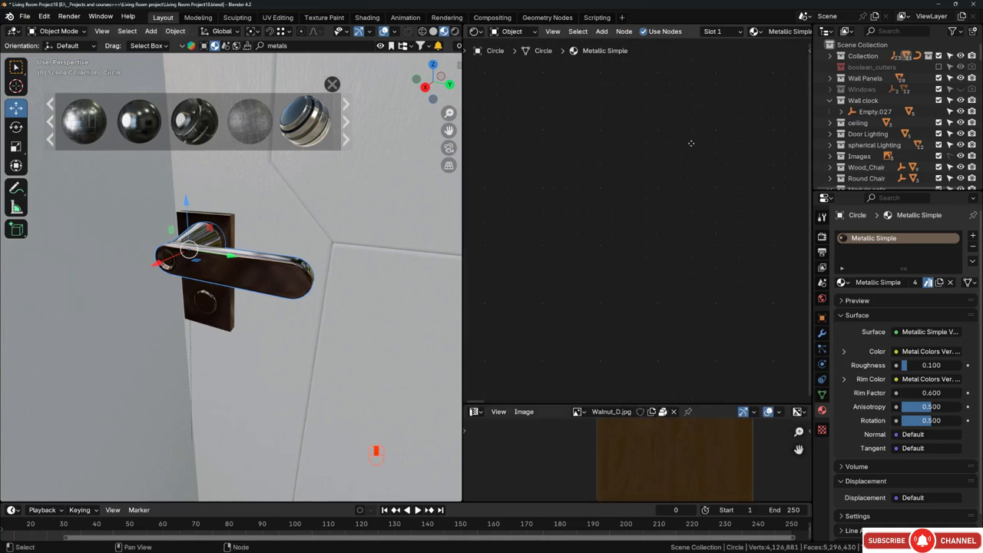
pyautogui.press('Home')
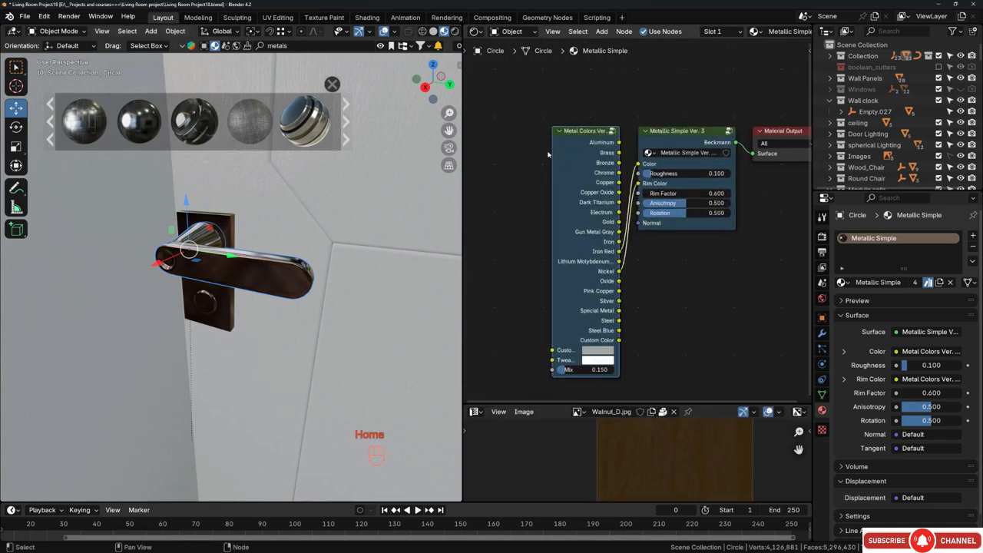
# - Move the Metal Colors node away from the Metallic Simple Ver. 3 node and set the material's roughness to 0.309
pyautogui.moveTo(569, 145); pyautogui.dragTo(481, 132)
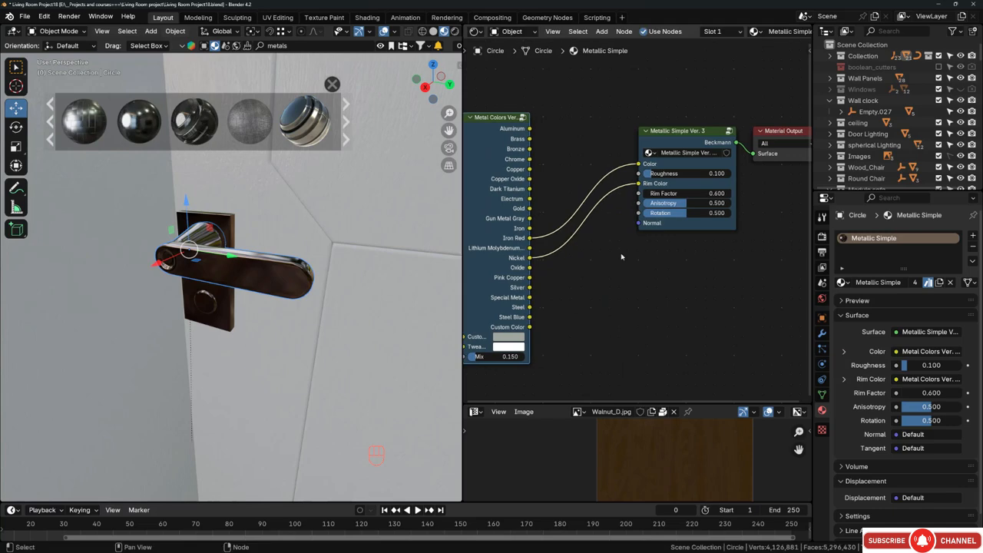
pyautogui.scroll(4, 652, 171)
pyautogui.moveTo(653, 182)
pyautogui.mouseDown()
pyautogui.moveTo(715, 182)
pyautogui.moveTo(664, 181)
pyautogui.moveTo(676, 181)
pyautogui.mouseUp()
pyautogui.scroll(5, 149, 246)
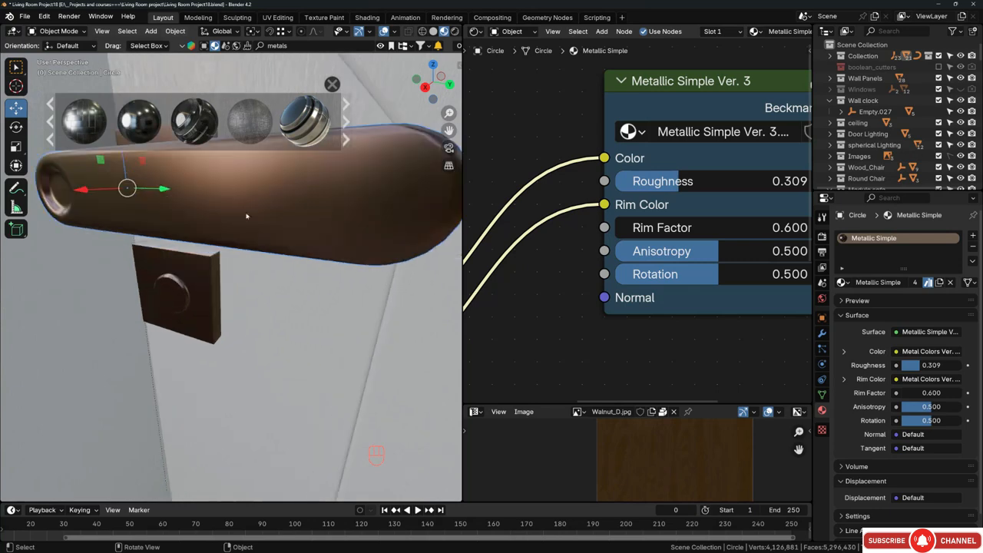
pyautogui.moveTo(149, 247); pyautogui.dragTo(254, 205, button='middle')
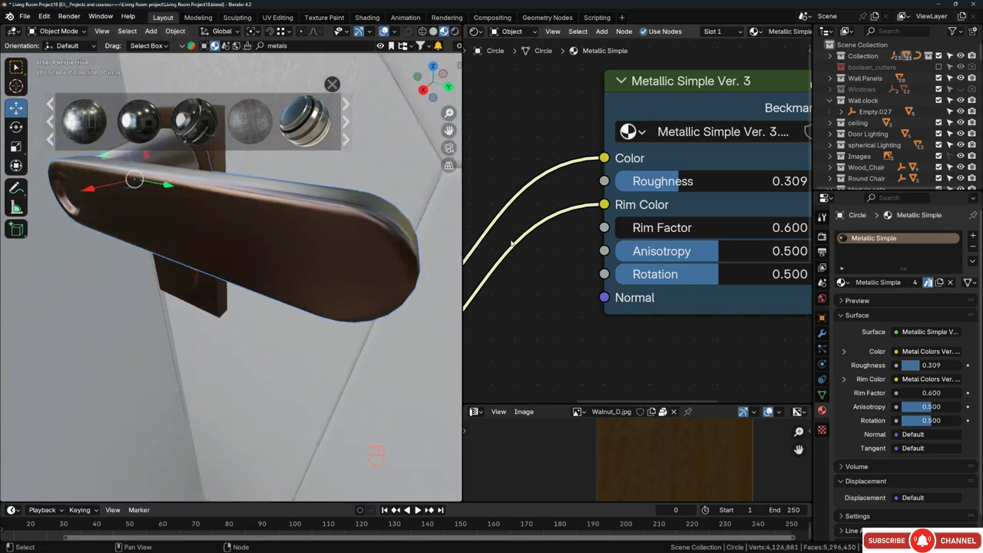
# - Review the metal outputs of the Metal Colors node and reposition it closer to the Metallic Simple Ver. 3 node
pyautogui.scroll(-5, 613, 219)
pyautogui.moveTo(488, 217); pyautogui.dragTo(614, 188, button='middle')
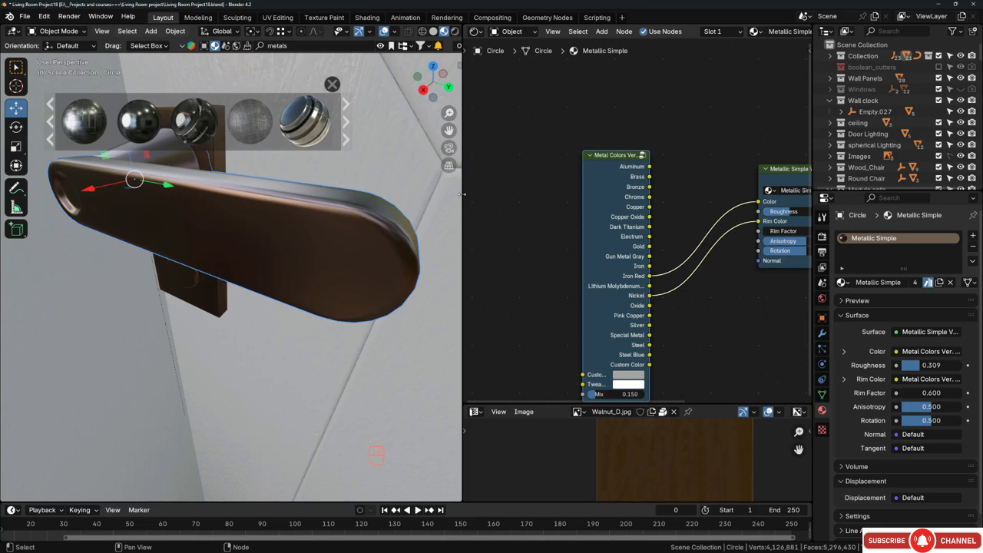
pyautogui.moveTo(699, 222); pyautogui.dragTo(683, 175, button='middle')
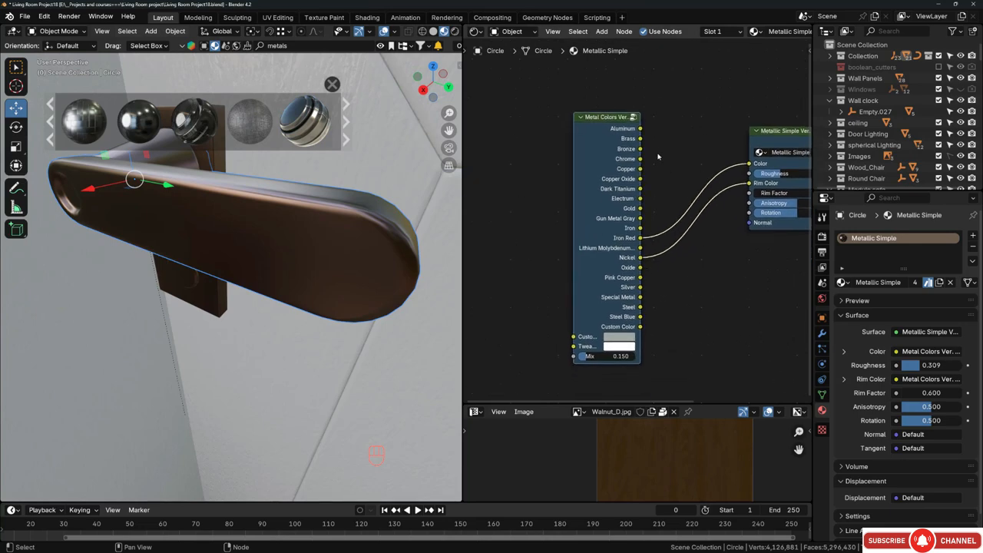
pyautogui.scroll(2, 658, 153)
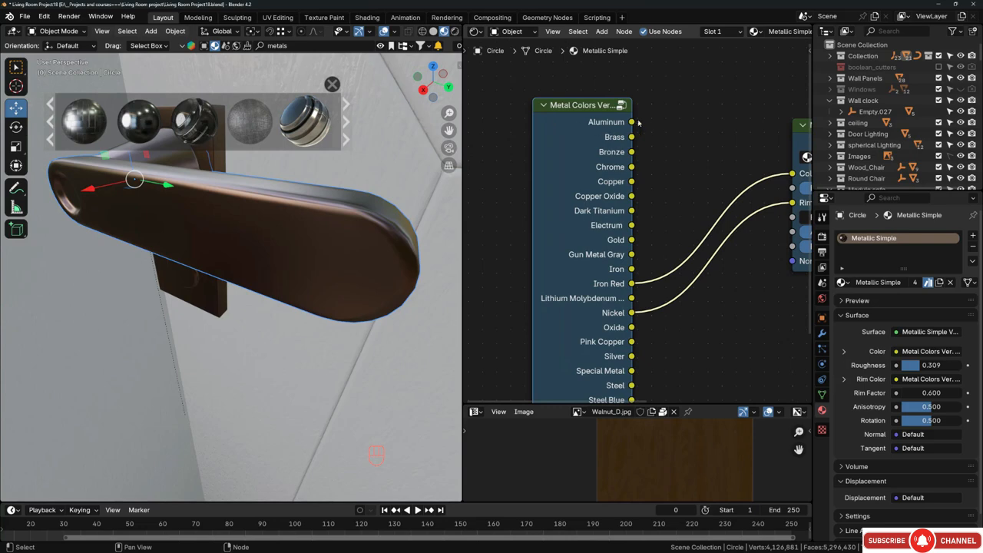
pyautogui.scroll(-2, 643, 151)
pyautogui.moveTo(698, 152); pyautogui.dragTo(639, 130, button='middle')
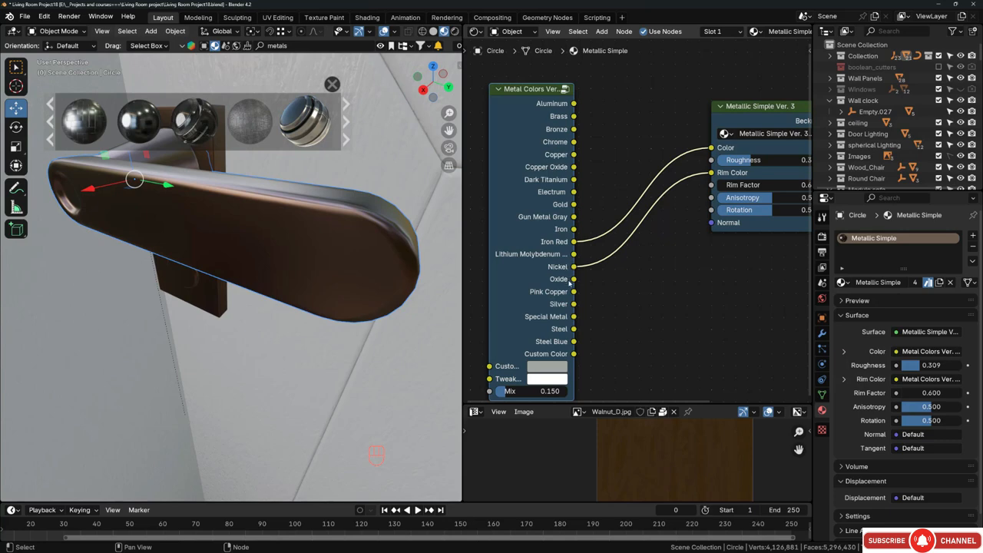
pyautogui.moveTo(520, 113); pyautogui.dragTo(575, 100)
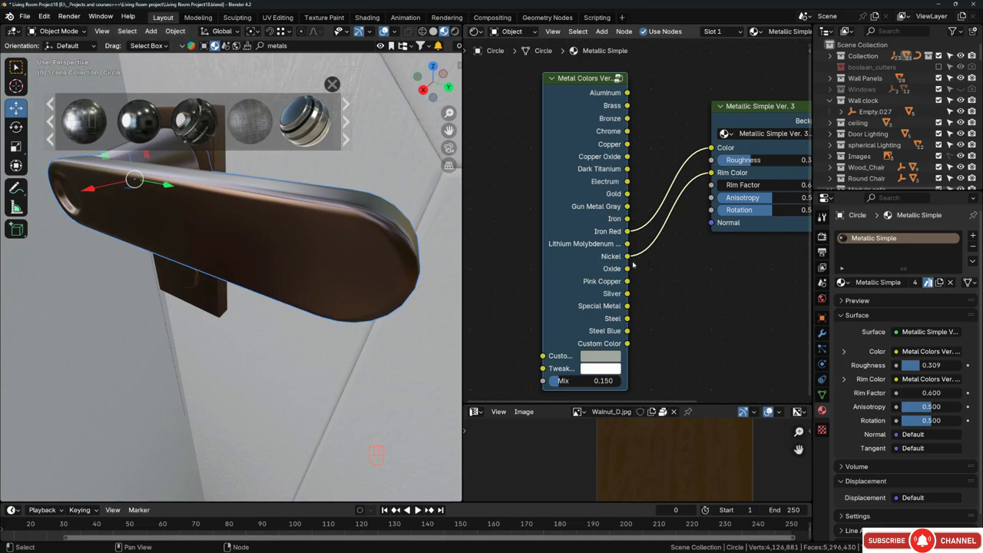
# - Widen the 3D viewport at the node editor's expense and pull the view back from the door handle
pyautogui.scroll(-2, 633, 264)
pyautogui.moveTo(462, 195); pyautogui.dragTo(707, 195)
pyautogui.scroll(-5, 401, 272)
pyautogui.moveTo(375, 229); pyautogui.dragTo(349, 269, button='middle')
pyautogui.moveTo(349, 269); pyautogui.dragTo(346, 223, button='middle')
pyautogui.keyDown('ctrl'); pyautogui.moveTo(345, 223); pyautogui.dragTo(346, 276, button='middle'); pyautogui.keyUp('ctrl')
# - Walk through the room to the white dome pendant lamp in front of the dark slatted wood wall
pyautogui.hotkey('shift', '`')
pyautogui.press('d')
pyautogui.press('w')
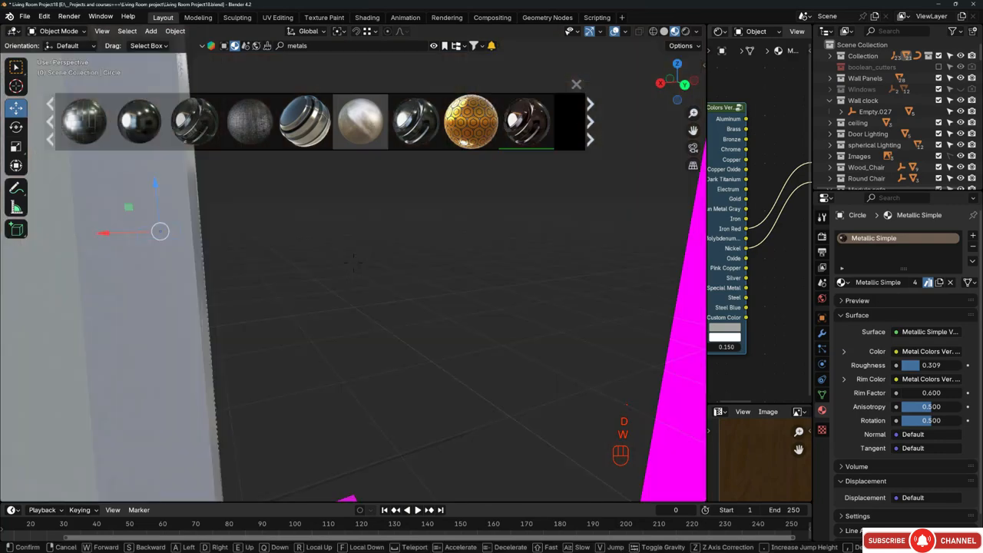
pyautogui.press('s')
pyautogui.press('a')
pyautogui.press('s')
pyautogui.press('d')
pyautogui.press('d')
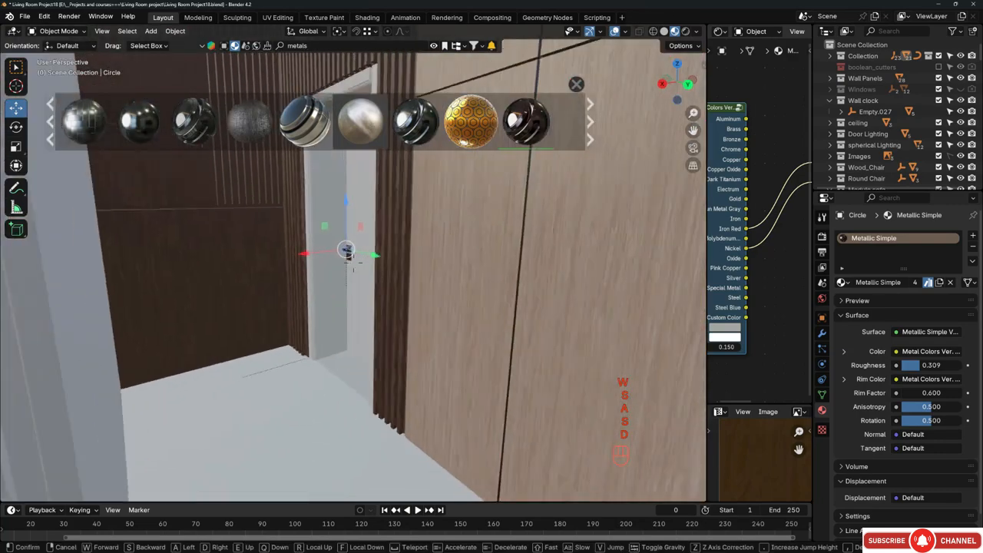
pyautogui.press('a')
pyautogui.press('w')
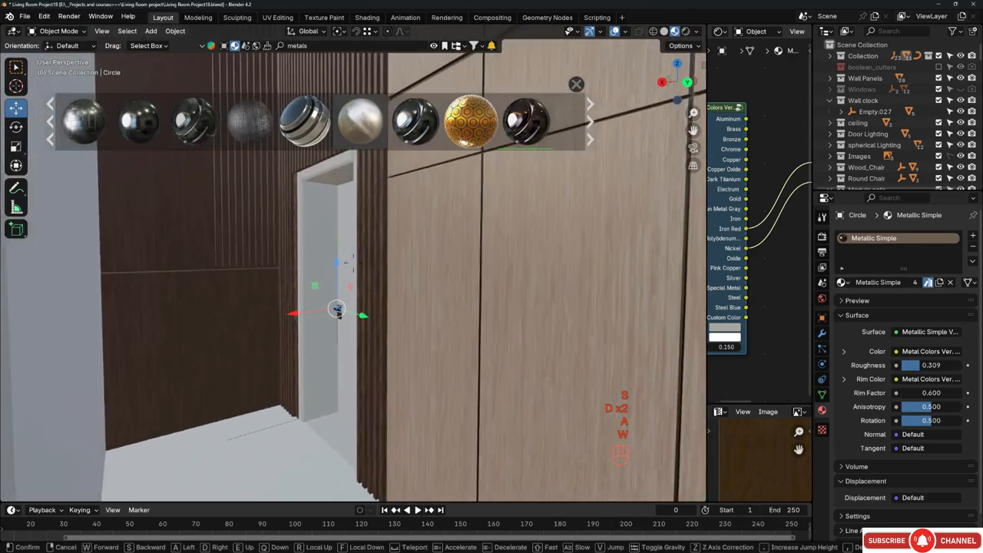
pyautogui.press('s')
pyautogui.press('s')
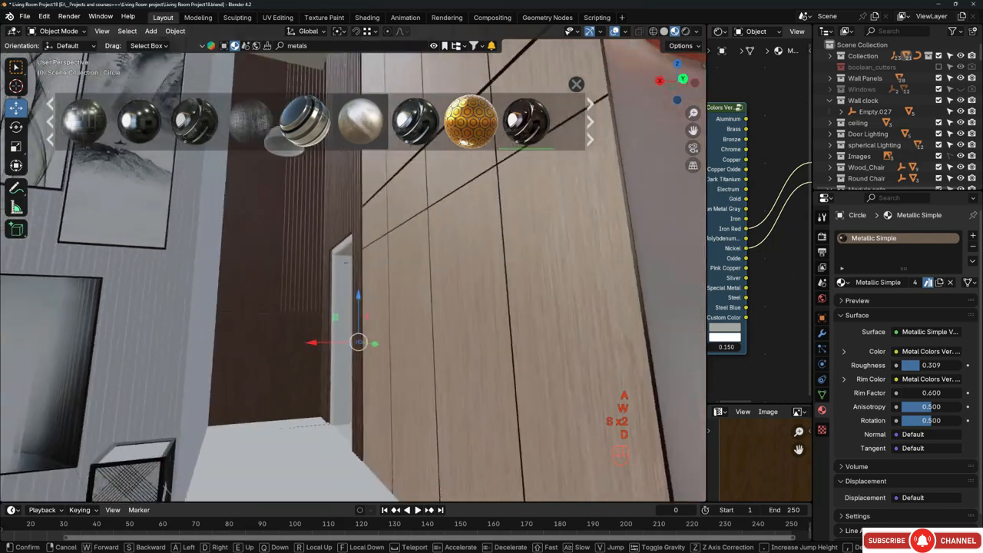
pyautogui.press('d')
pyautogui.press('e')
pyautogui.press('e')
pyautogui.press('w')
pyautogui.press('w')
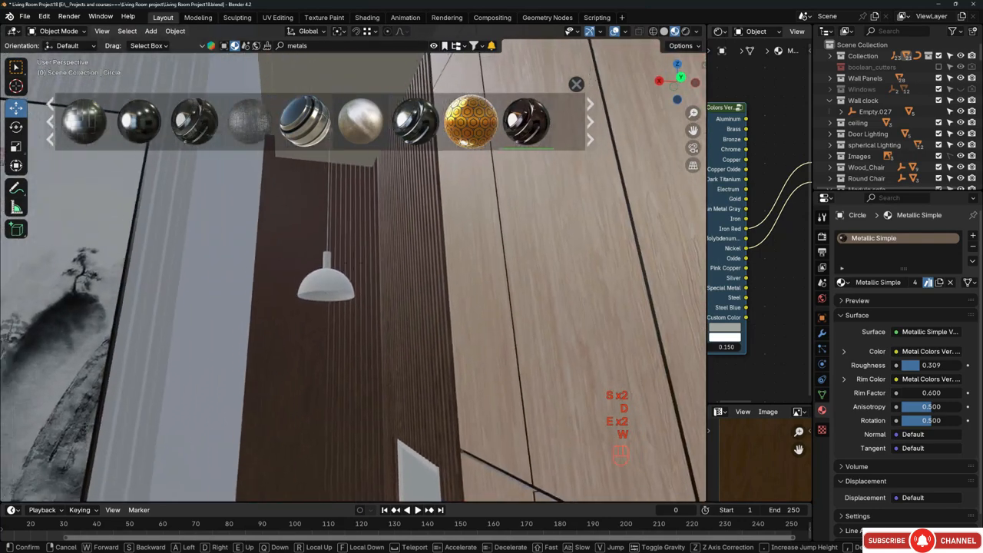
pyautogui.click(367, 285)
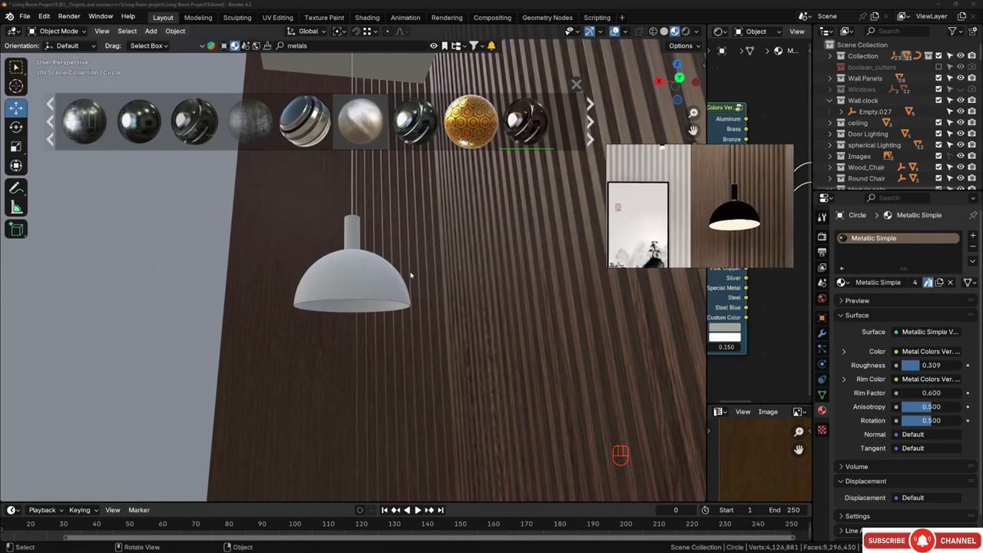
# - Move the lamp reference image clear of the node editor and select the pendant lamp's white dome shade
pyautogui.moveTo(368, 280)
pyautogui.keyDown('ctrl'); pyautogui.mouseDown(button='middle')
pyautogui.moveTo(362, 290)
pyautogui.moveTo(359, 271)
pyautogui.moveTo(371, 334)
pyautogui.moveTo(356, 265)
pyautogui.moveTo(358, 277)
pyautogui.mouseUp(button='middle'); pyautogui.keyUp('ctrl')
pyautogui.scroll(5, 358, 277)
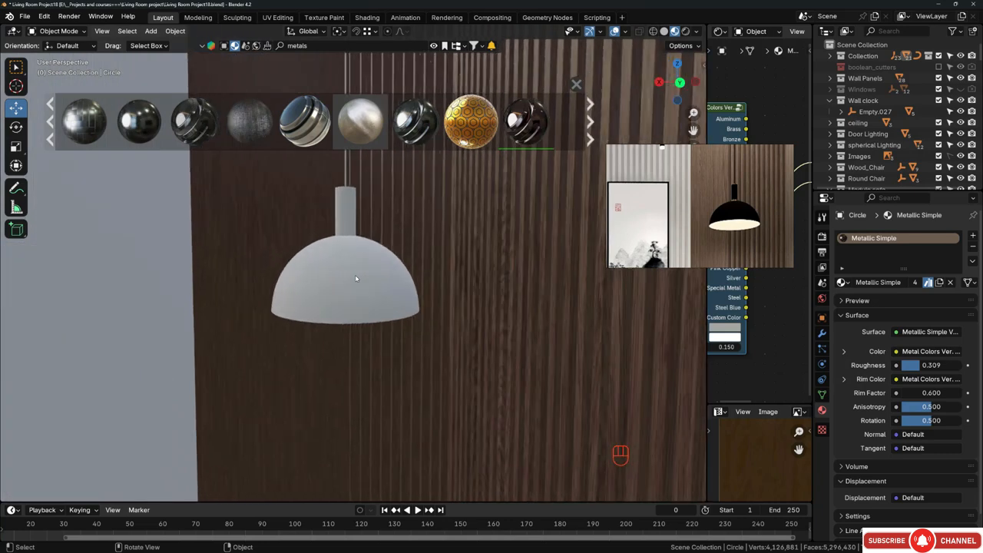
pyautogui.moveTo(735, 210); pyautogui.dragTo(892, 141, button='right')
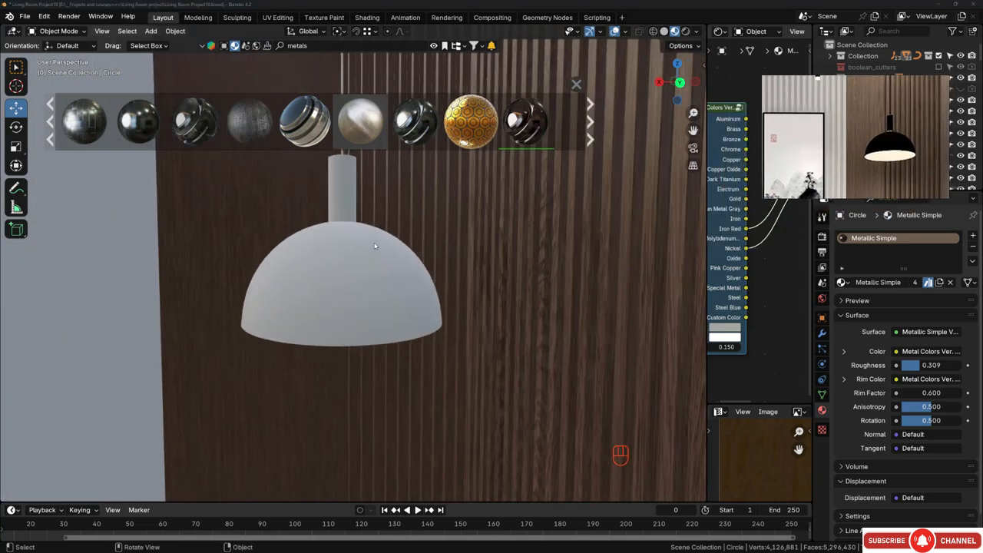
pyautogui.click(354, 282)
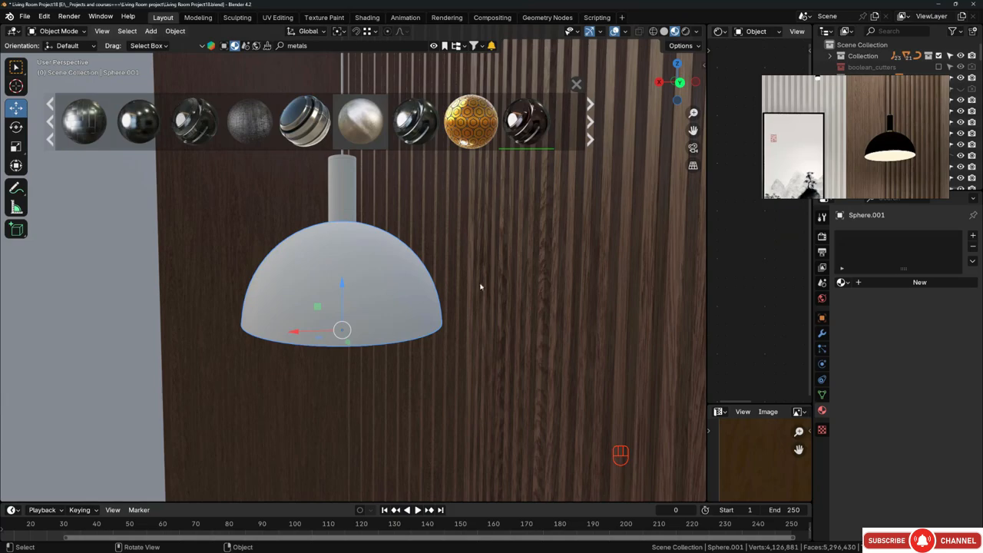
# - Walk over to the black cylindrical hanging lights near the curtains and select the one with the Scratched painted metal material
pyautogui.scroll(-2, 396, 258)
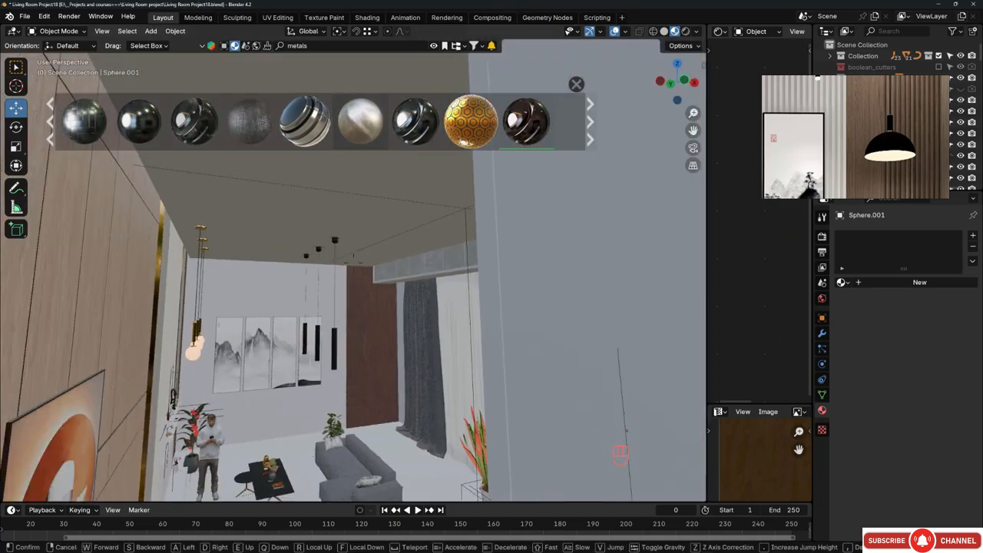
pyautogui.press('w')
pyautogui.press('a')
pyautogui.press('q')
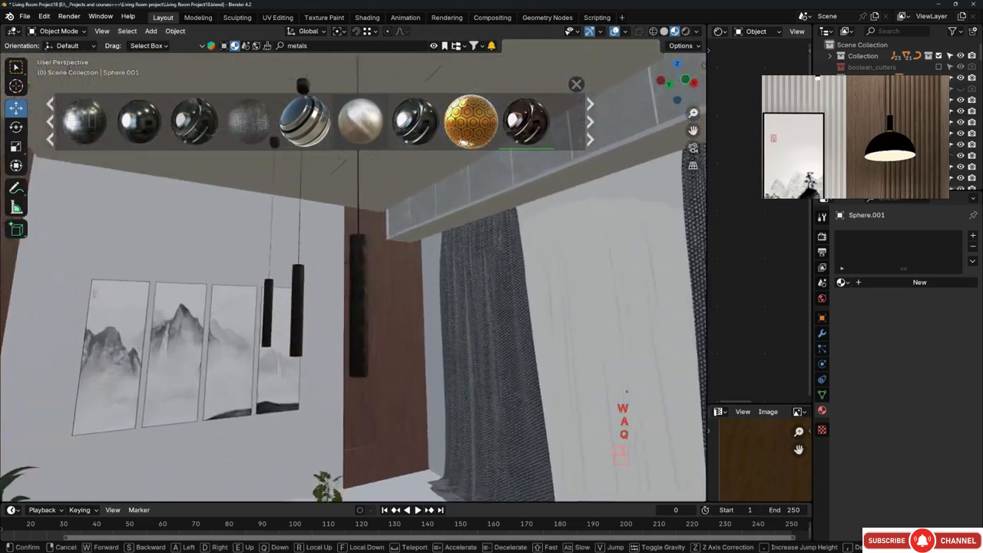
pyautogui.press('a')
pyautogui.press('w')
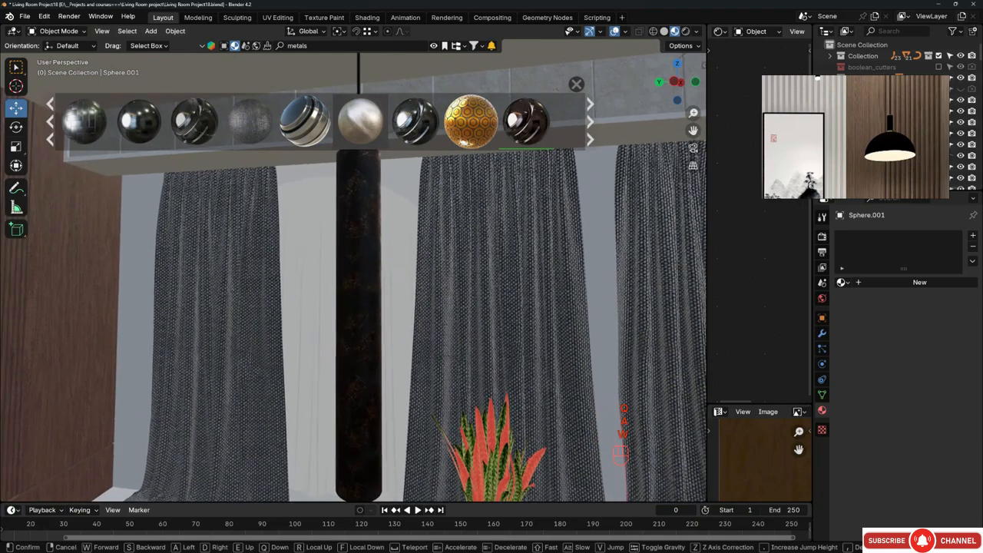
pyautogui.click(120, 249)
pyautogui.click(398, 274)
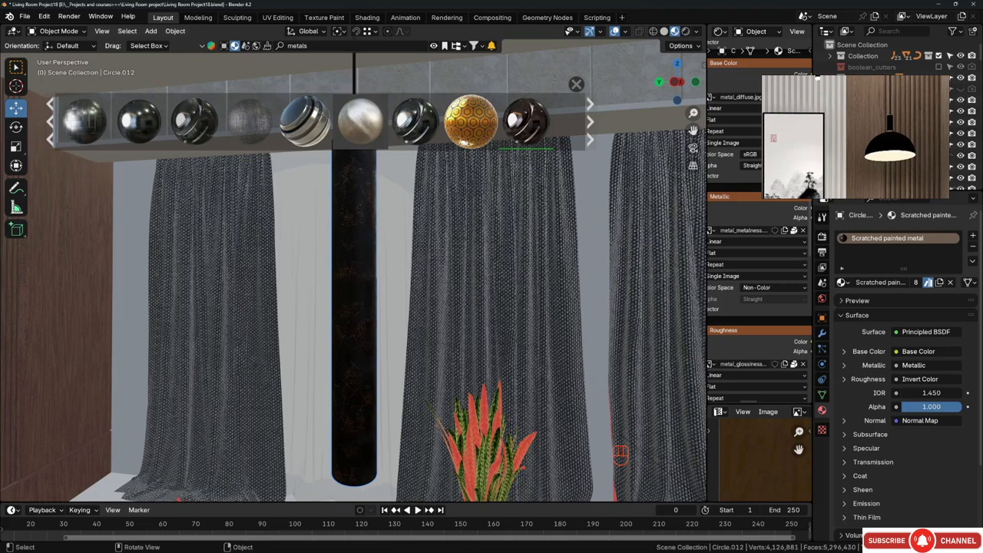
# - Return to the dome pendant lamp and assign the existing Scratched painted metal material to its white shade
pyautogui.press('`')
pyautogui.press('w')
pyautogui.press('a')
pyautogui.press('d')
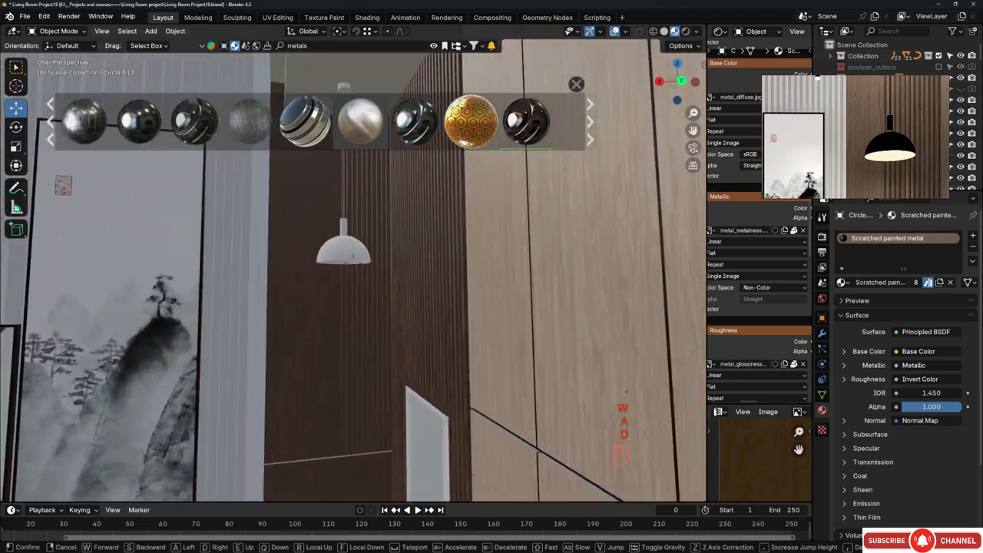
pyautogui.click(615, 257)
pyautogui.click(330, 243)
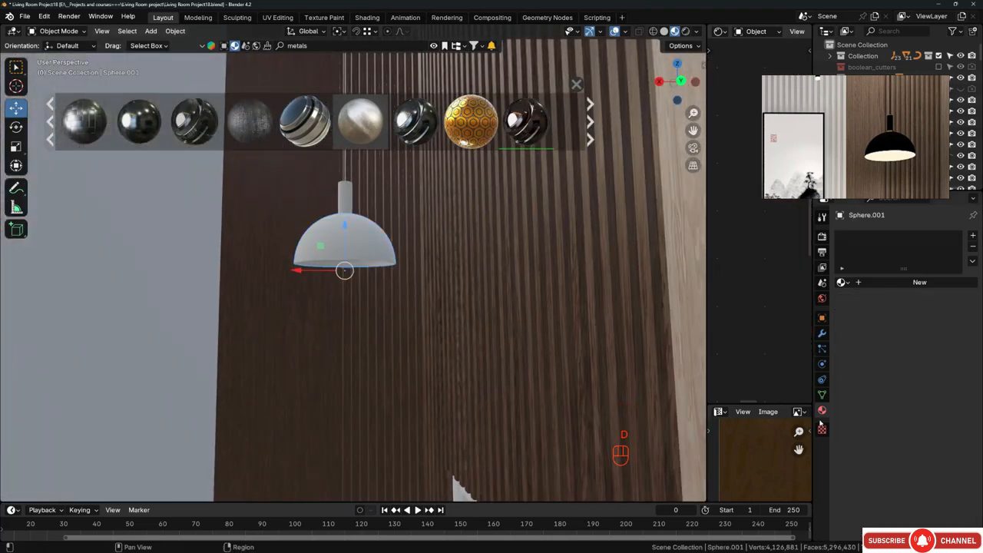
pyautogui.click(842, 282)
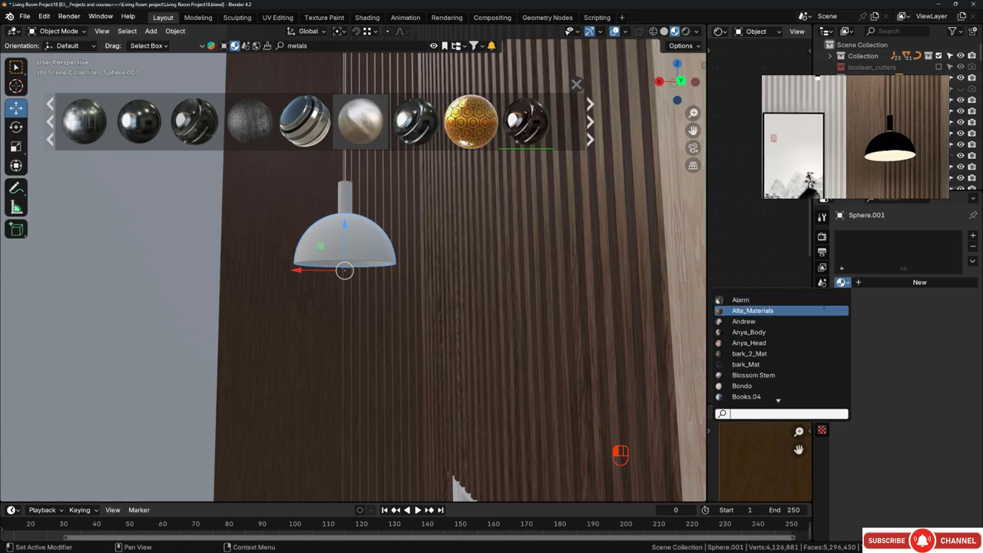
pyautogui.write('scra')
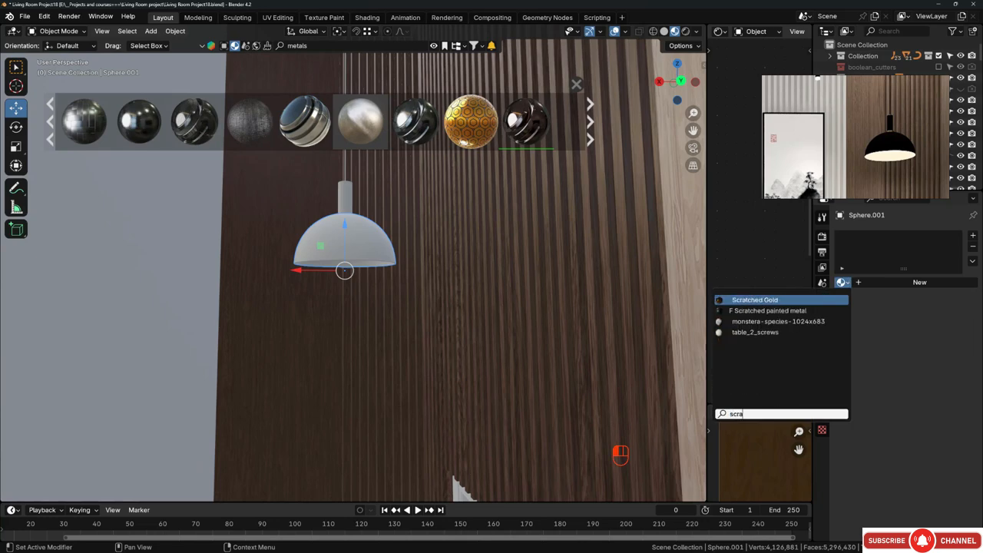
pyautogui.click(768, 310)
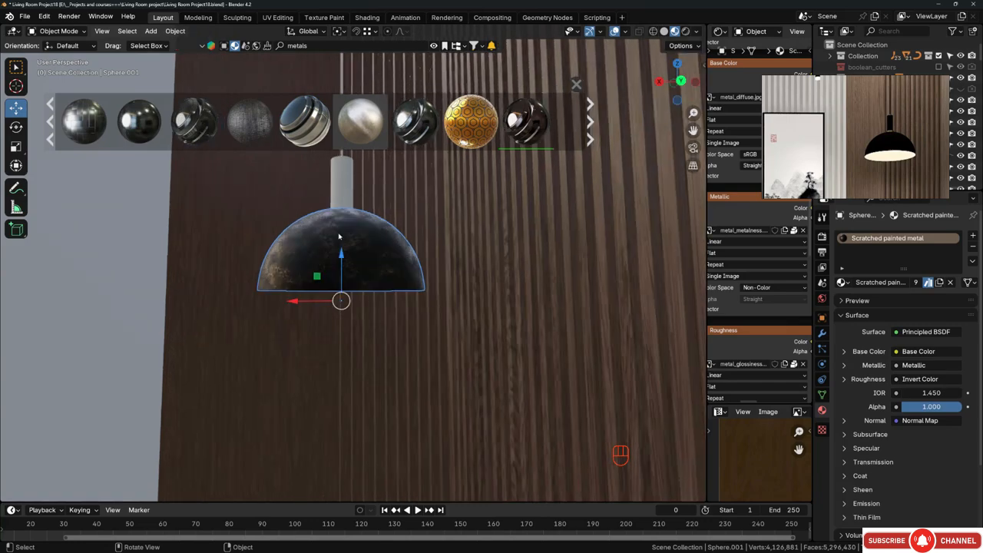
# - Link the dome shade's material to the white cylindrical stem above it
pyautogui.scroll(2, 340, 235)
pyautogui.moveTo(345, 235); pyautogui.dragTo(394, 263, button='middle')
pyautogui.scroll(3, 336, 263)
pyautogui.scroll(-5, 376, 269)
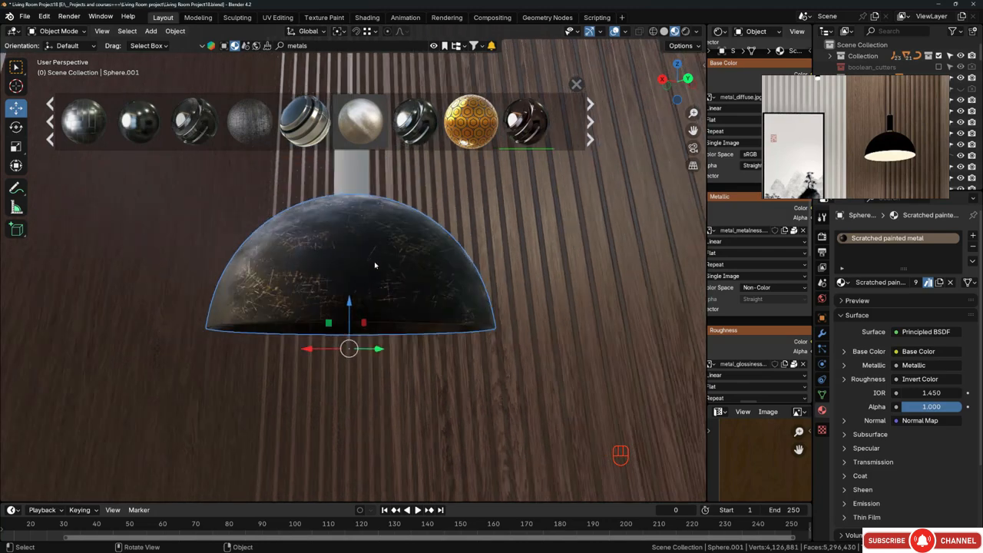
pyautogui.moveTo(375, 268); pyautogui.dragTo(341, 249, button='middle')
pyautogui.click(353, 200)
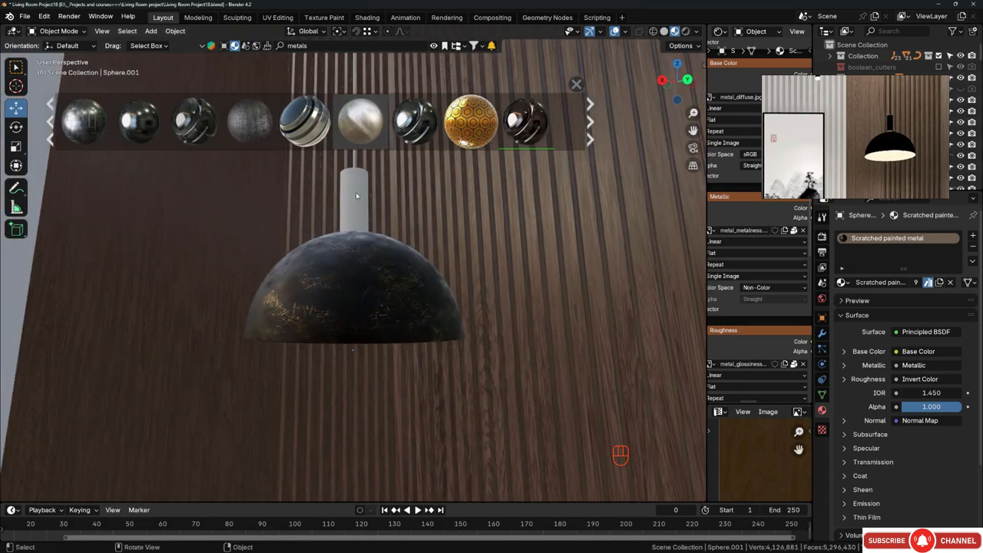
pyautogui.keyDown('shift'); pyautogui.click(364, 262); pyautogui.keyUp('shift')
pyautogui.hotkey('ctrl', 'l')
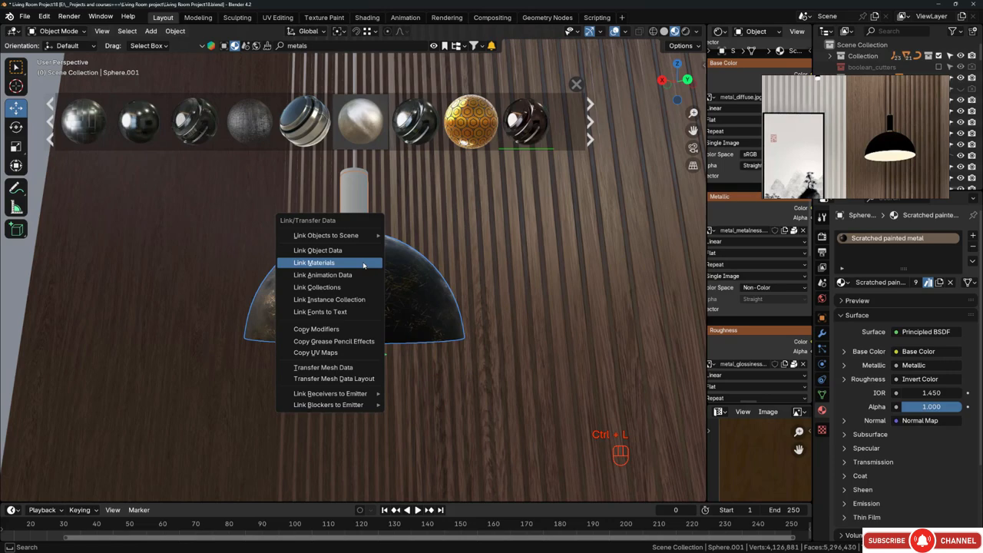
pyautogui.click(364, 263)
# - Assign the existing Gold material to the white collar between the lamp's stem and its dome
pyautogui.scroll(6, 358, 202)
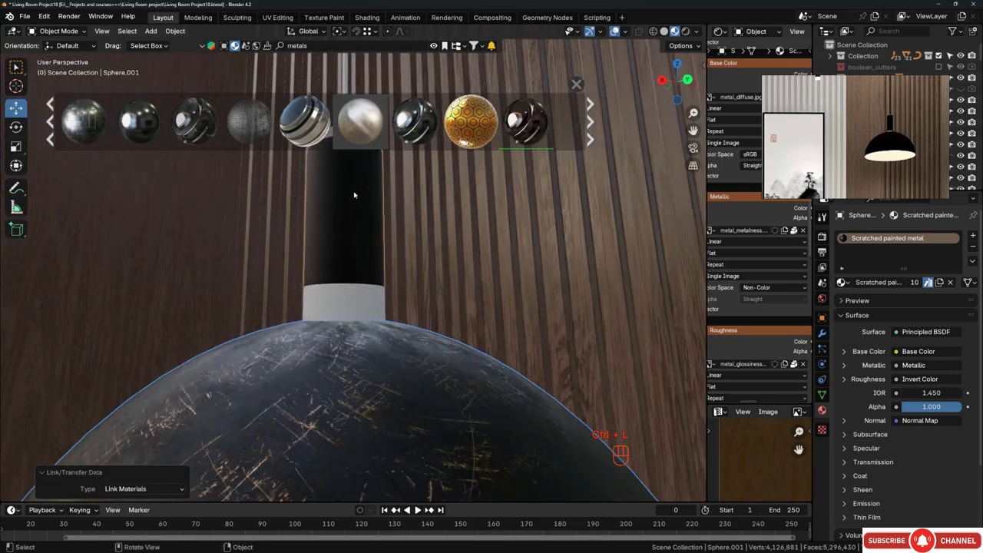
pyautogui.moveTo(361, 196); pyautogui.dragTo(366, 276, button='middle')
pyautogui.scroll(5, 351, 200)
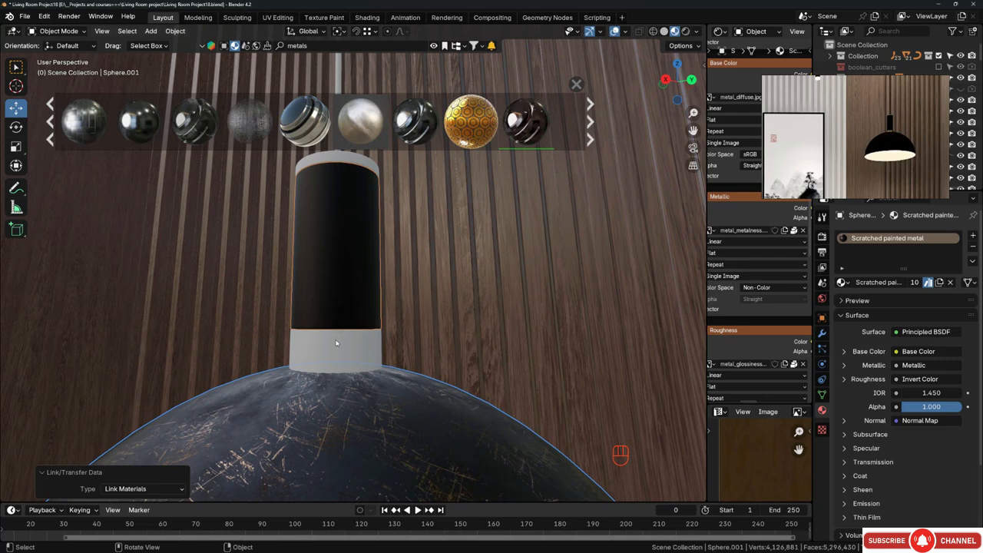
pyautogui.click(336, 343)
pyautogui.click(842, 282)
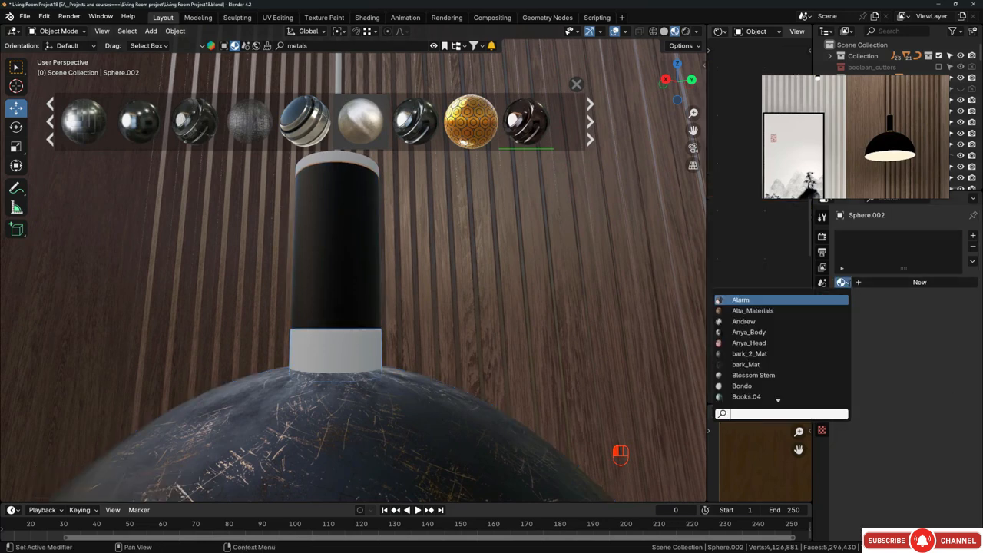
pyautogui.write('gold')
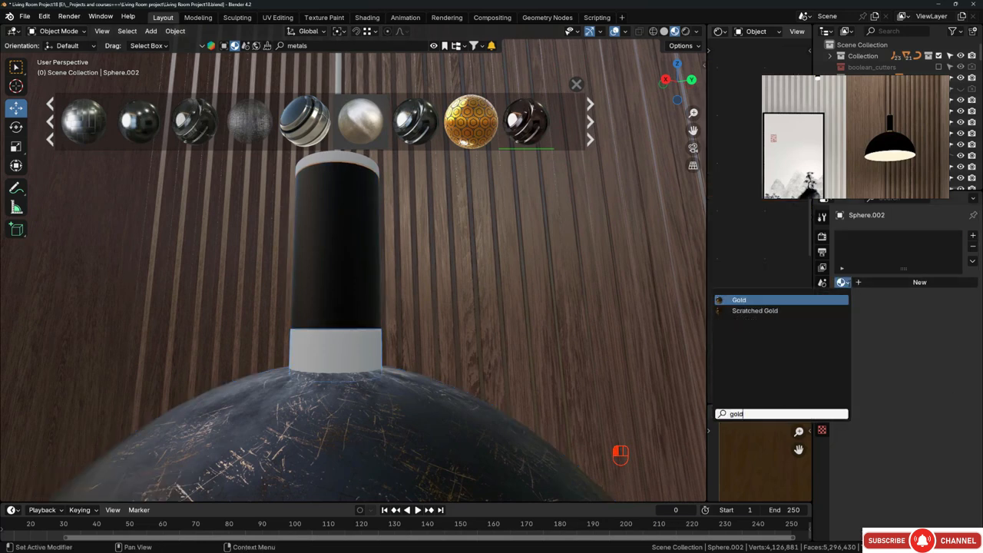
pyautogui.press('Return')
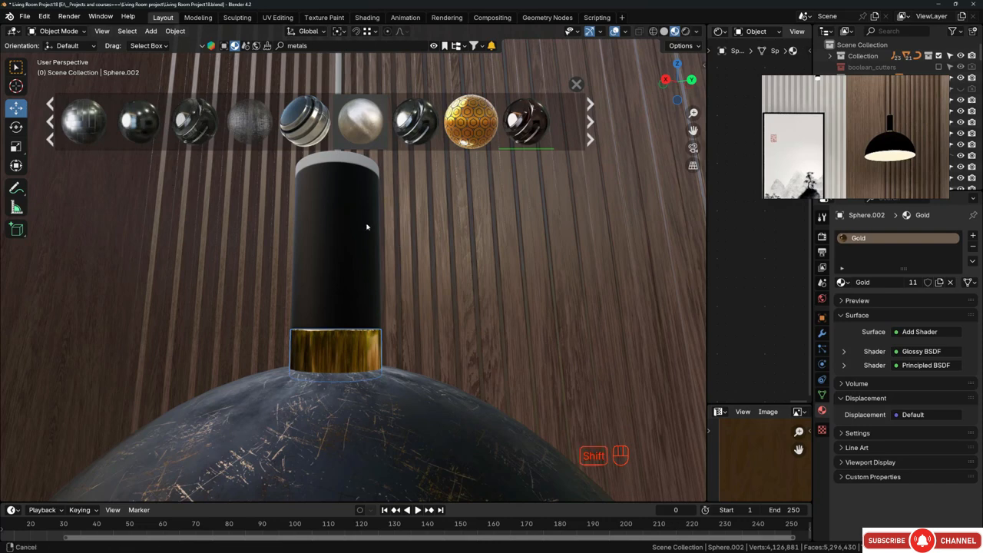
# - Assign the existing Gold material to the white ring capping the upper end of the lamp's stem
pyautogui.keyDown('shift'); pyautogui.moveTo(366, 228); pyautogui.dragTo(387, 222, button='middle'); pyautogui.keyUp('shift')
pyautogui.click(379, 206)
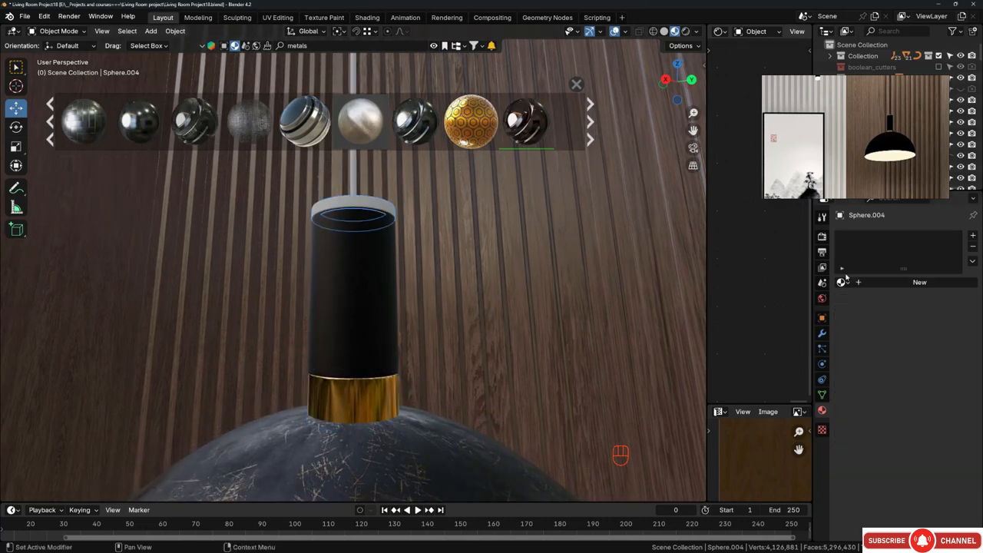
pyautogui.click(842, 282)
pyautogui.write('gold')
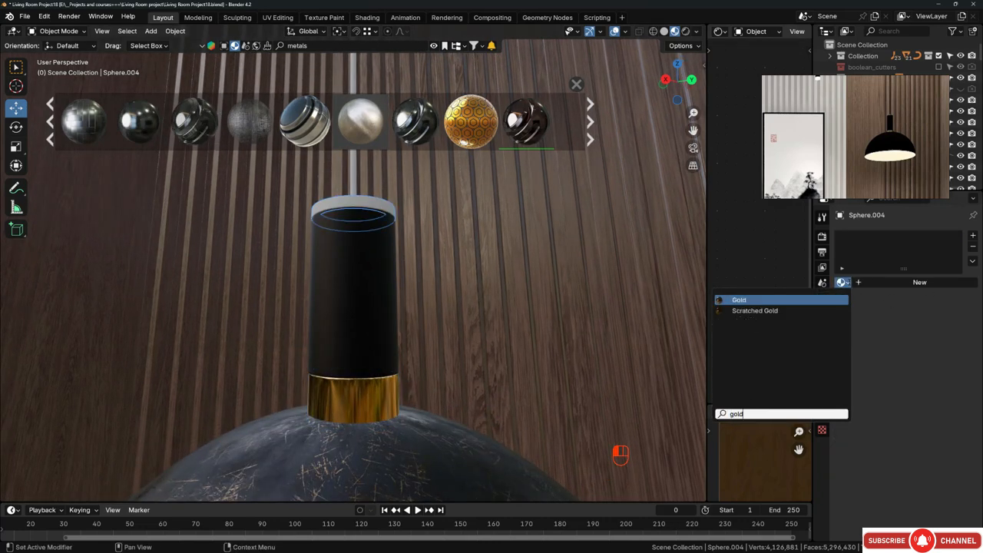
pyautogui.press('Return')
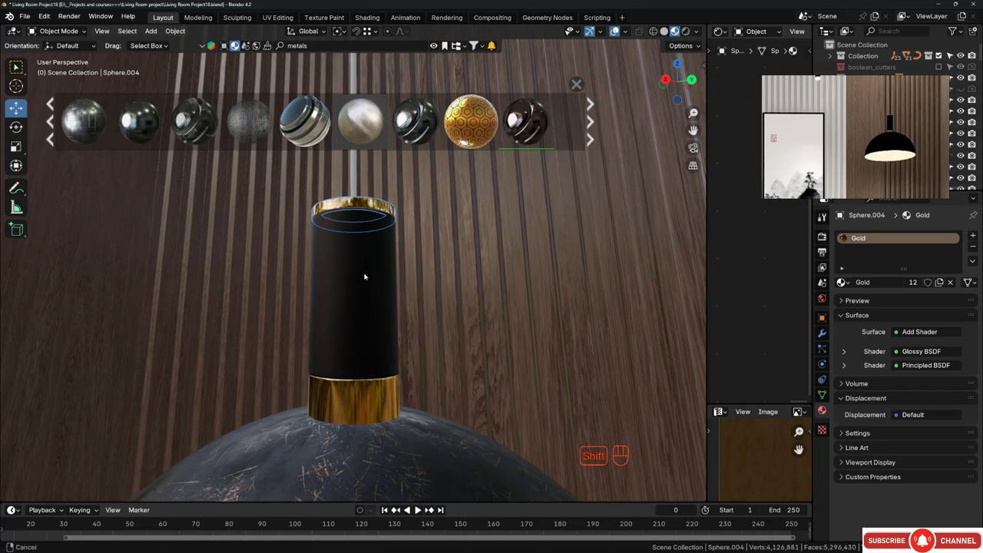
# - Assign the existing Wire material to the thin cord from which the pendant lamp hangs
pyautogui.keyDown('shift'); pyautogui.moveTo(364, 276); pyautogui.dragTo(372, 328, button='middle'); pyautogui.keyUp('shift')
pyautogui.click(362, 230)
pyautogui.click(844, 282)
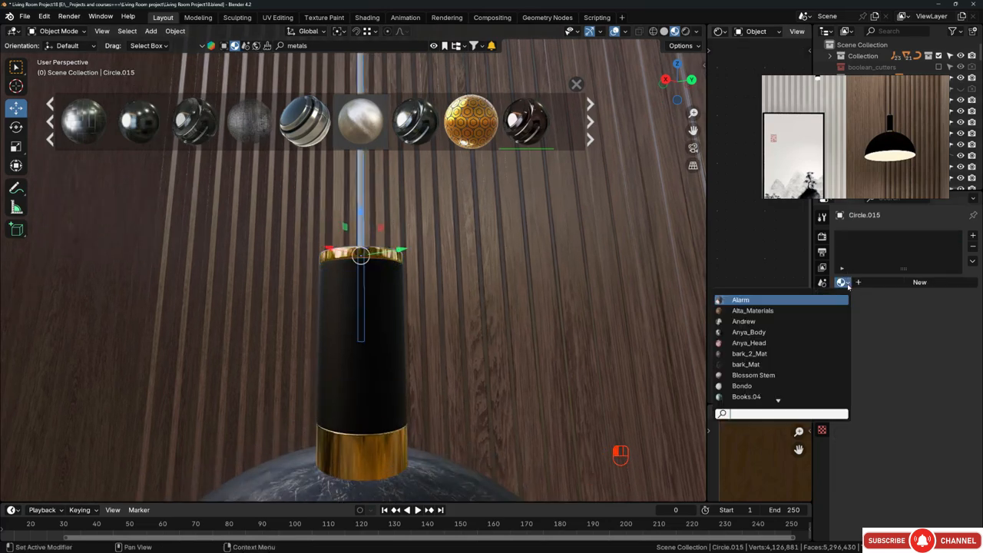
pyautogui.write('wire')
pyautogui.press('Return')
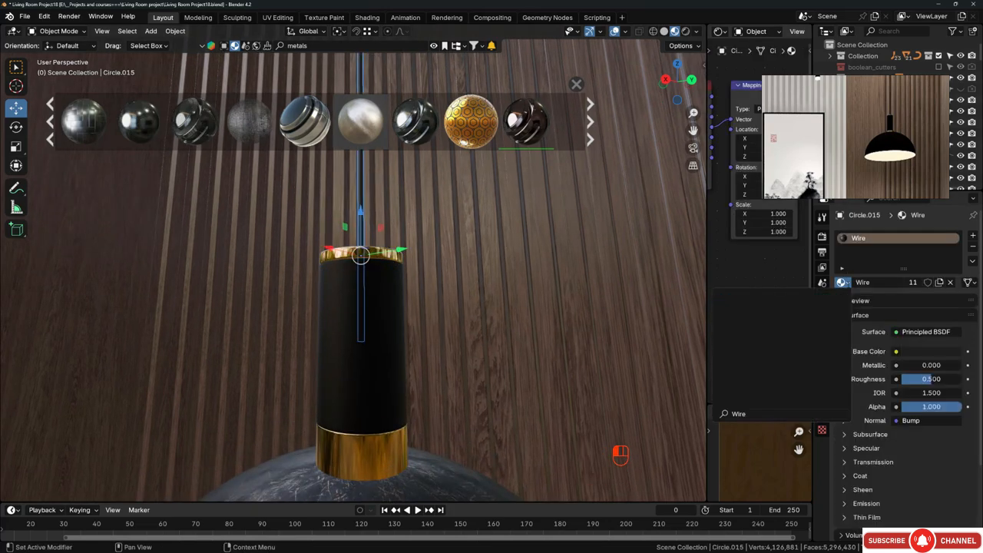
# - Follow the lamp's cord up to the ceiling and select the black round ceiling mount
pyautogui.scroll(-5, 364, 295)
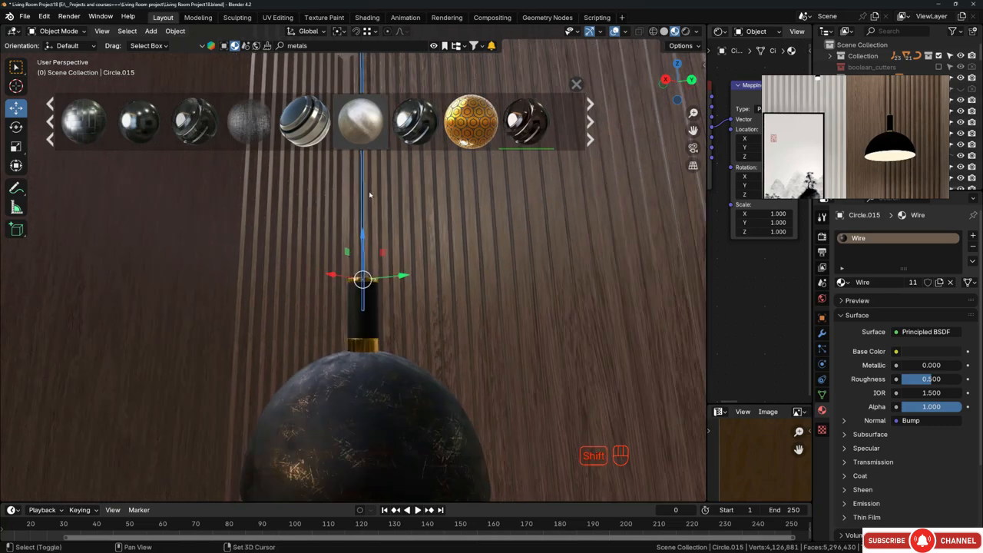
pyautogui.keyDown('shift'); pyautogui.moveTo(371, 195); pyautogui.dragTo(373, 405, button='middle'); pyautogui.keyUp('shift')
pyautogui.hotkey('shift', '`')
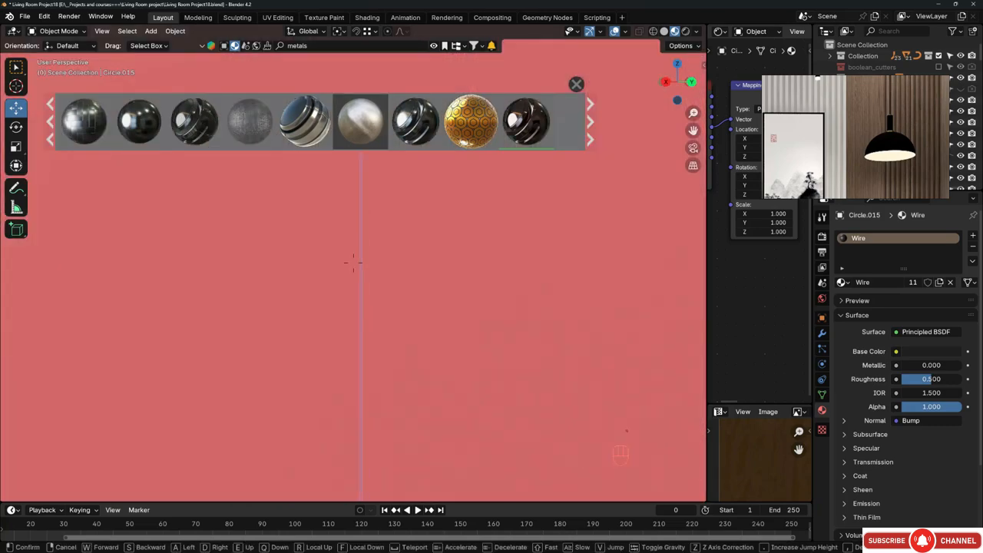
pyautogui.press('s')
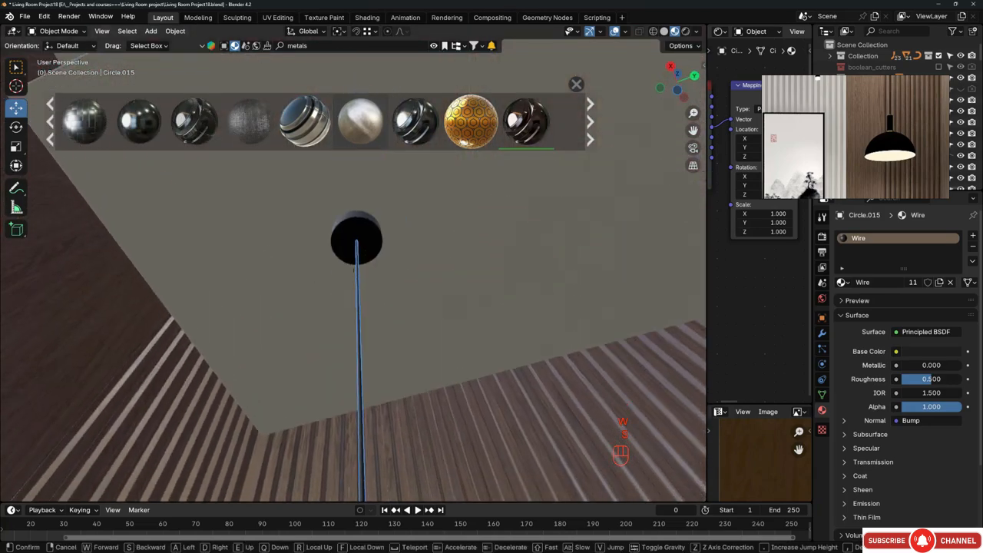
pyautogui.press('e')
pyautogui.click(362, 244)
pyautogui.click(362, 244)
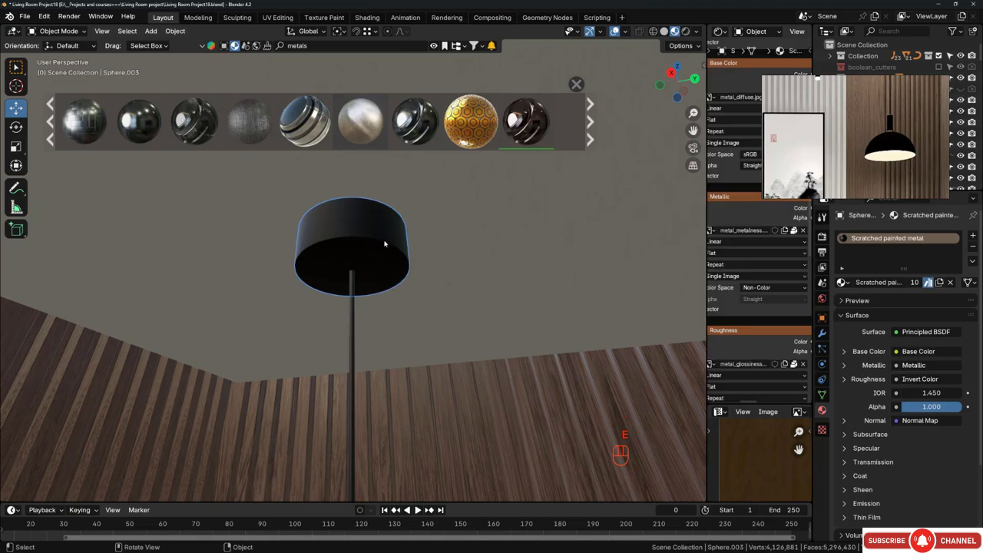
# - Walk around the dome lamp and its ceiling mount to examine the assigned materials from several sides
pyautogui.scroll(-6, 362, 244)
pyautogui.hotkey('shift', '`')
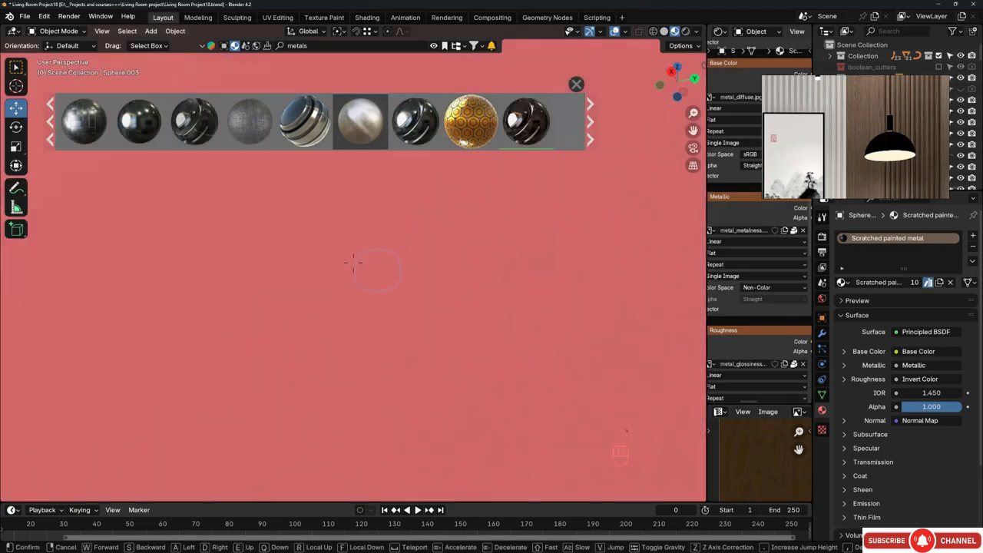
pyautogui.press('w')
pyautogui.press('a')
pyautogui.press('q')
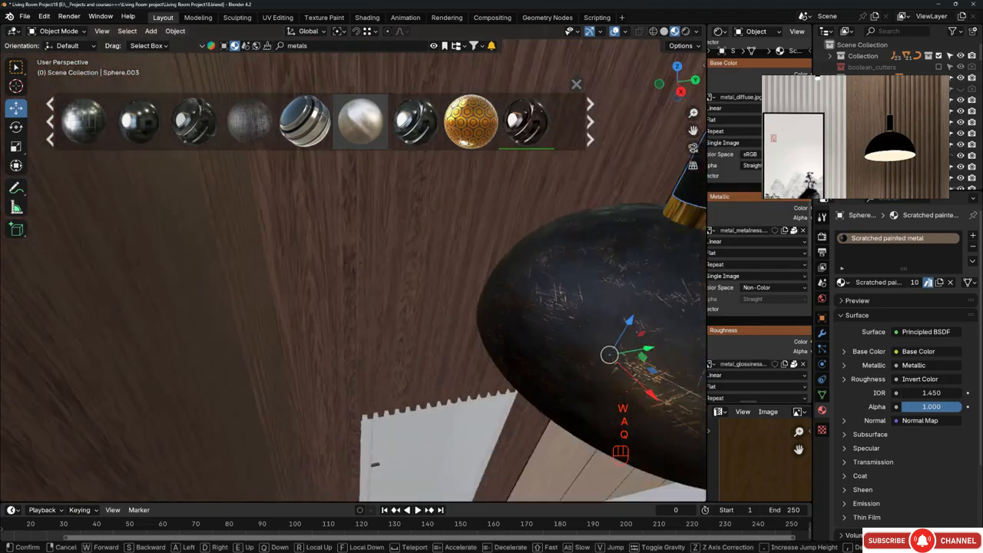
pyautogui.press('s')
pyautogui.press('d')
pyautogui.press('w')
pyautogui.press('a')
pyautogui.press('q')
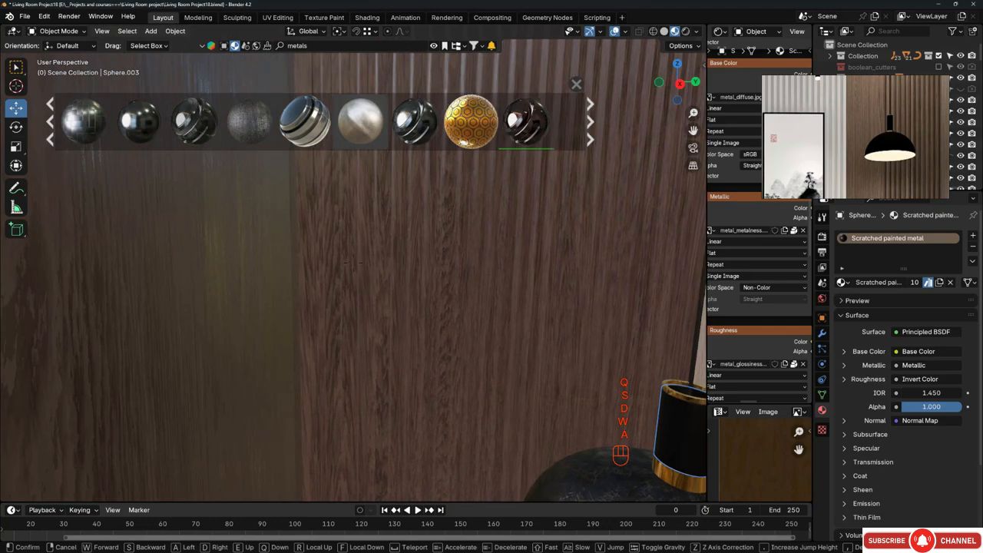
pyautogui.press('d')
pyautogui.press('s')
pyautogui.press('a')
pyautogui.press('a')
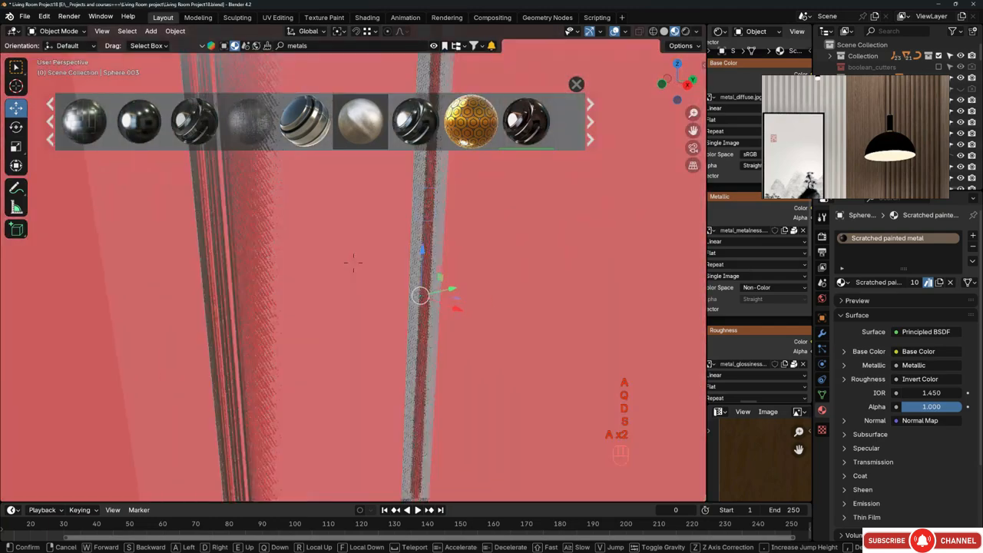
pyautogui.press('w')
pyautogui.press('w')
pyautogui.press('d')
pyautogui.press('d')
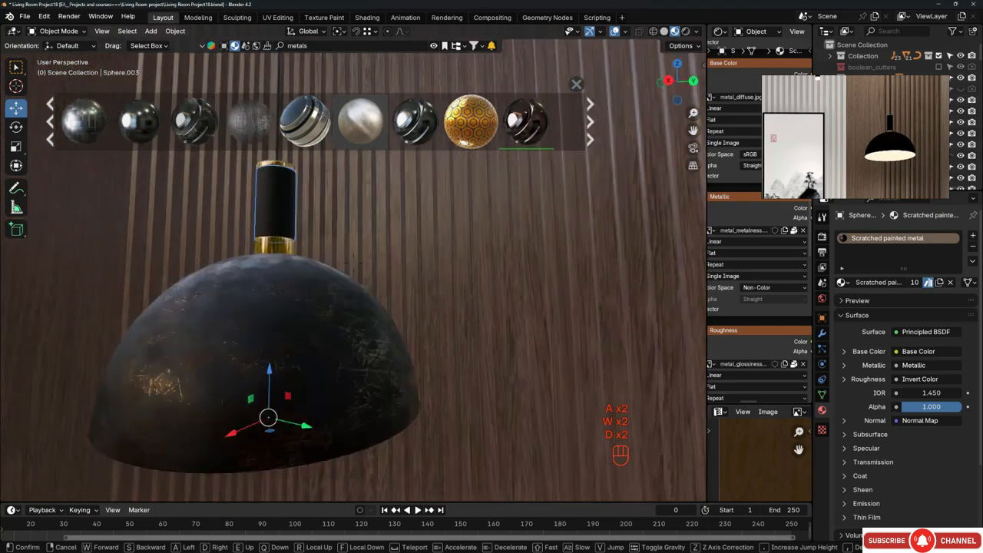
pyautogui.press('s')
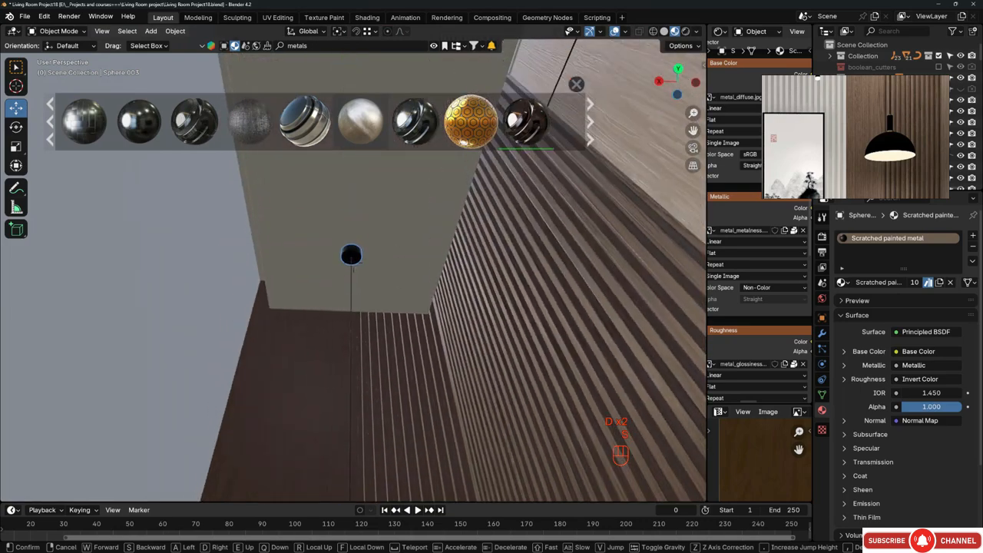
pyautogui.click(322, 251)
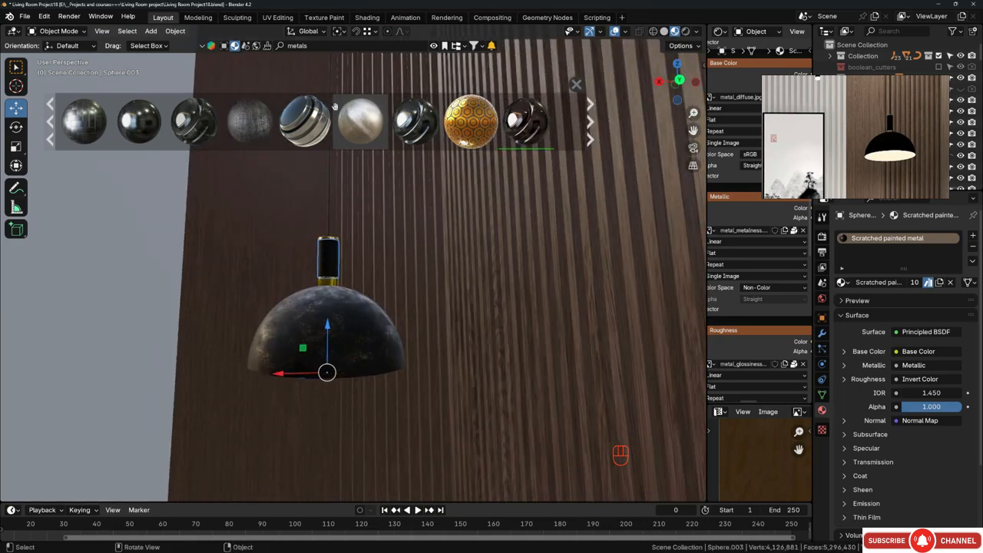
# - Unwrap the whole mesh of the lamp's stem and ceiling mount with Smart UV Project at the default settings
pyautogui.press('Tab')
pyautogui.press('a')
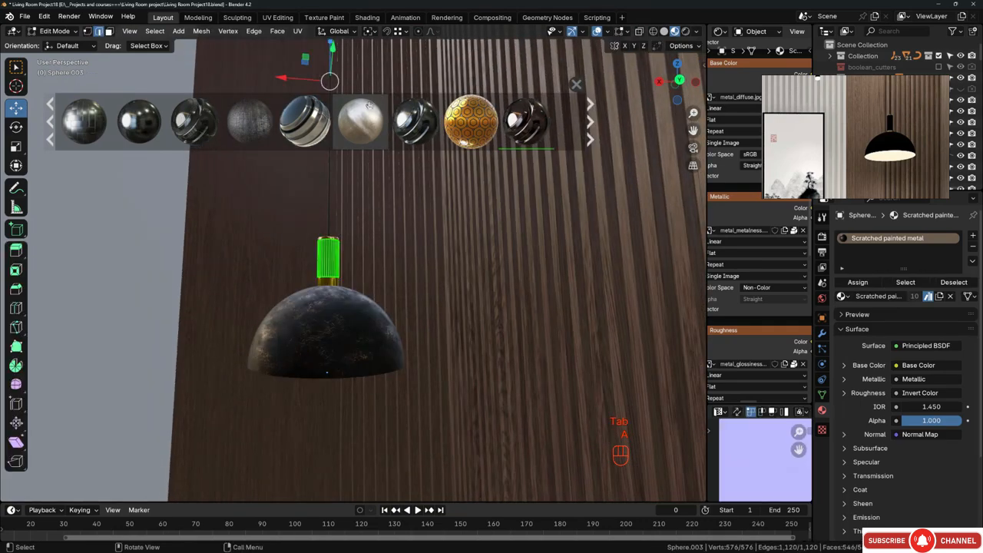
pyautogui.click(299, 32)
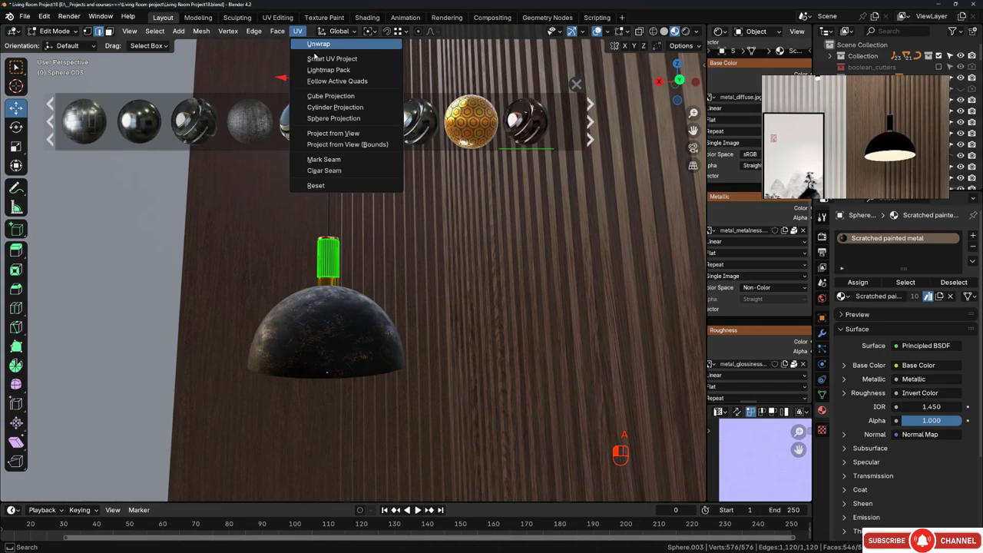
pyautogui.click(317, 58)
pyautogui.click(279, 159)
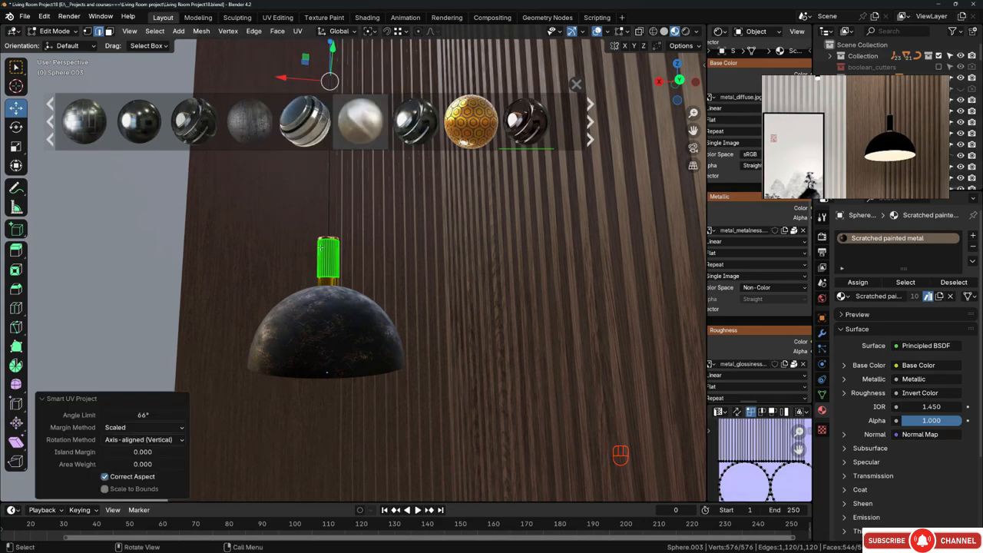
pyautogui.scroll(6, 343, 261)
pyautogui.press('Tab')
pyautogui.hotkey('alt', 'a')
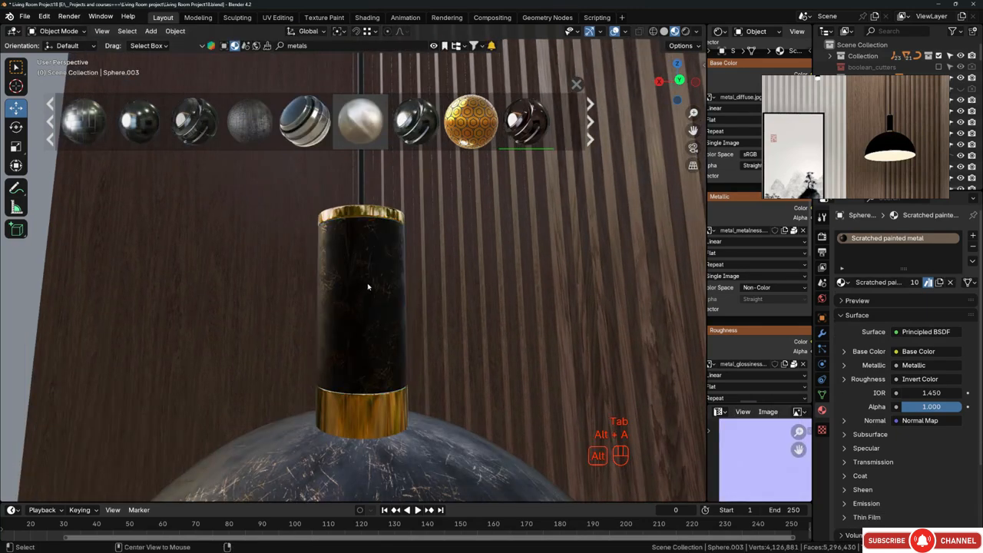
# - Widen the node editor at the 3D viewport's expense and bring the Scratched painted metal node network into view
pyautogui.moveTo(368, 284)
pyautogui.mouseDown(button='middle')
pyautogui.moveTo(394, 257)
pyautogui.moveTo(358, 266)
pyautogui.moveTo(435, 287)
pyautogui.moveTo(367, 269)
pyautogui.mouseUp(button='middle')
pyautogui.moveTo(705, 209); pyautogui.dragTo(392, 209)
pyautogui.scroll(-8, 459, 231)
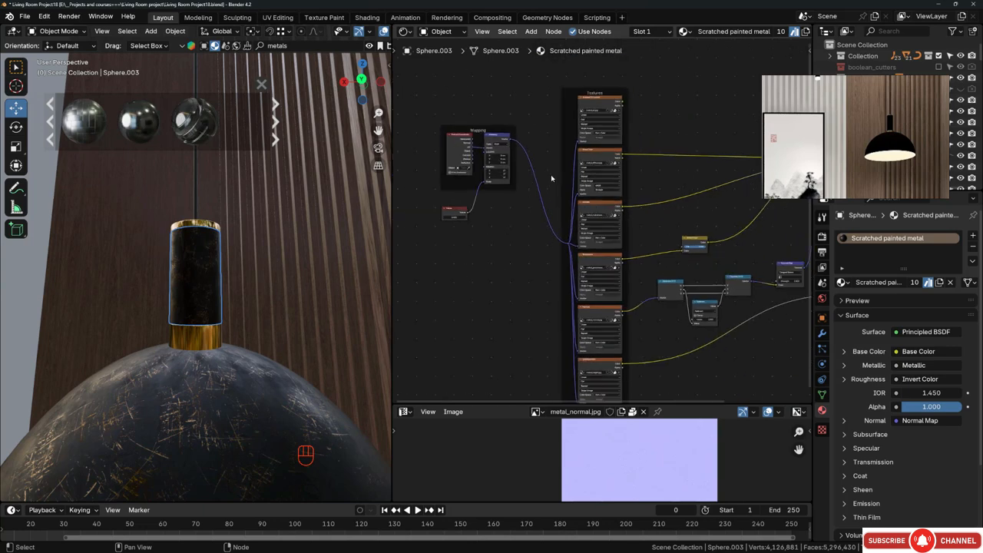
pyautogui.moveTo(520, 192); pyautogui.dragTo(661, 197, button='middle')
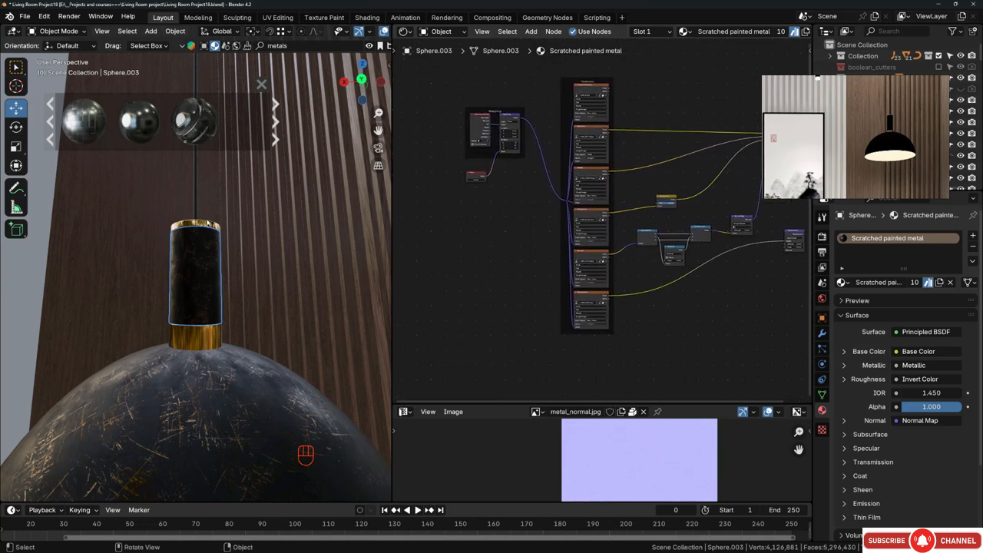
# - Leave the lamp, widen the 3D viewport and walk to the untextured floor beside the curved steps
pyautogui.scroll(-4, 208, 254)
pyautogui.scroll(-8, 214, 289)
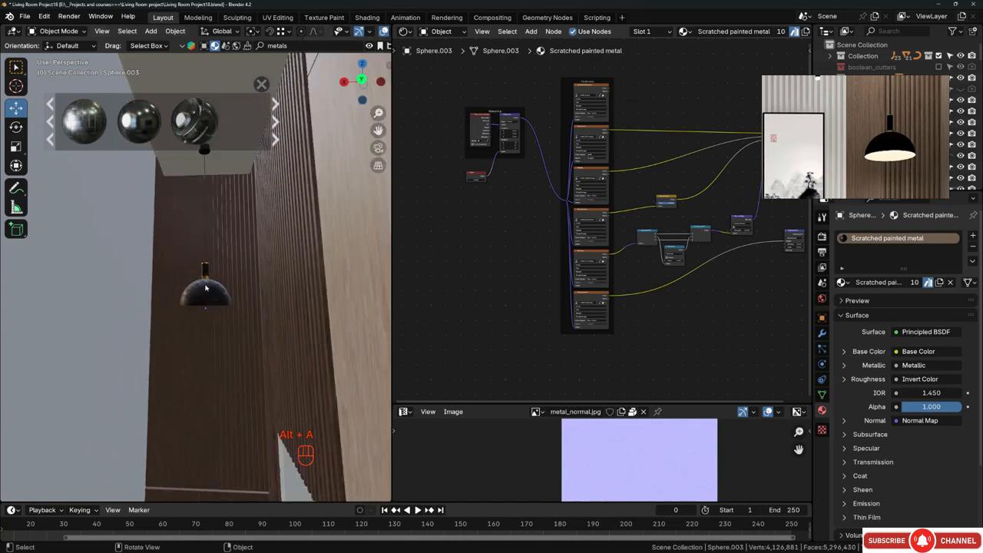
pyautogui.moveTo(214, 289)
pyautogui.keyDown('shift'); pyautogui.mouseDown(button='middle')
pyautogui.moveTo(245, 196)
pyautogui.moveTo(256, 342)
pyautogui.moveTo(248, 246)
pyautogui.moveTo(270, 282)
pyautogui.moveTo(274, 249)
pyautogui.moveTo(312, 224)
pyautogui.moveTo(349, 229)
pyautogui.mouseUp(button='middle'); pyautogui.keyUp('shift')
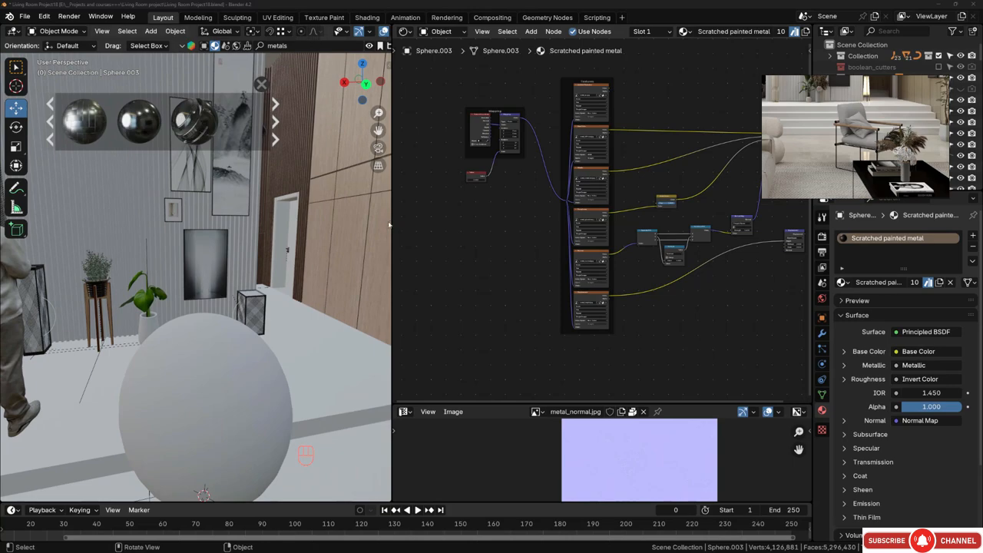
pyautogui.moveTo(392, 224); pyautogui.dragTo(587, 224)
pyautogui.hotkey('shift', '`')
pyautogui.press('a')
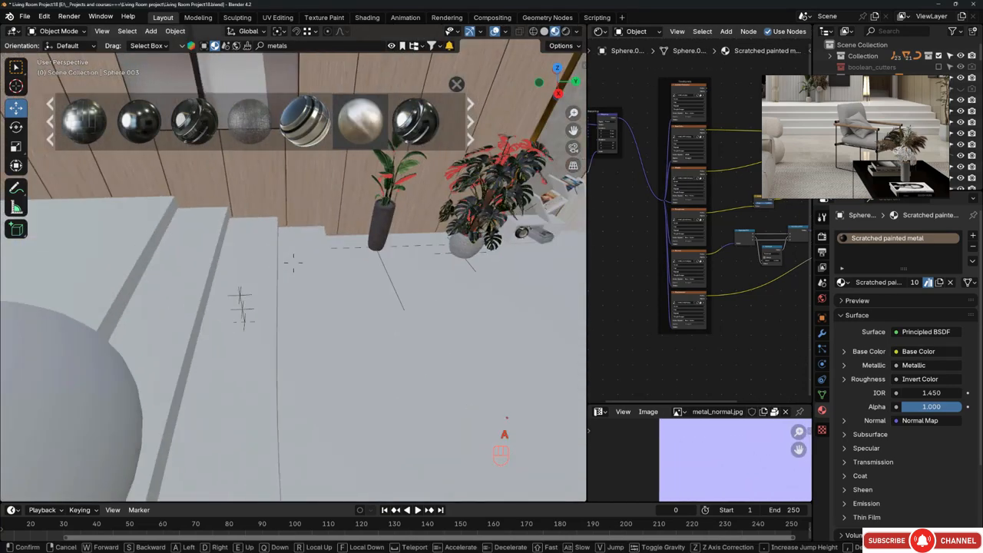
pyautogui.press('s')
pyautogui.press('d')
pyautogui.press('w')
pyautogui.press('w')
pyautogui.press('d')
pyautogui.click(140, 314)
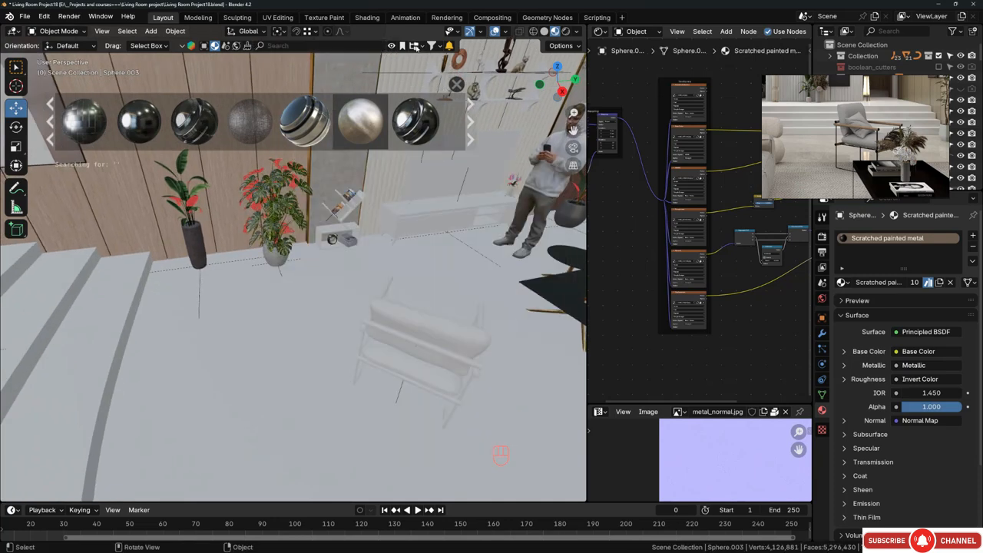
# - Filter the BlenderKit materials to the floor category and page through the available floor materials
pyautogui.click(415, 45)
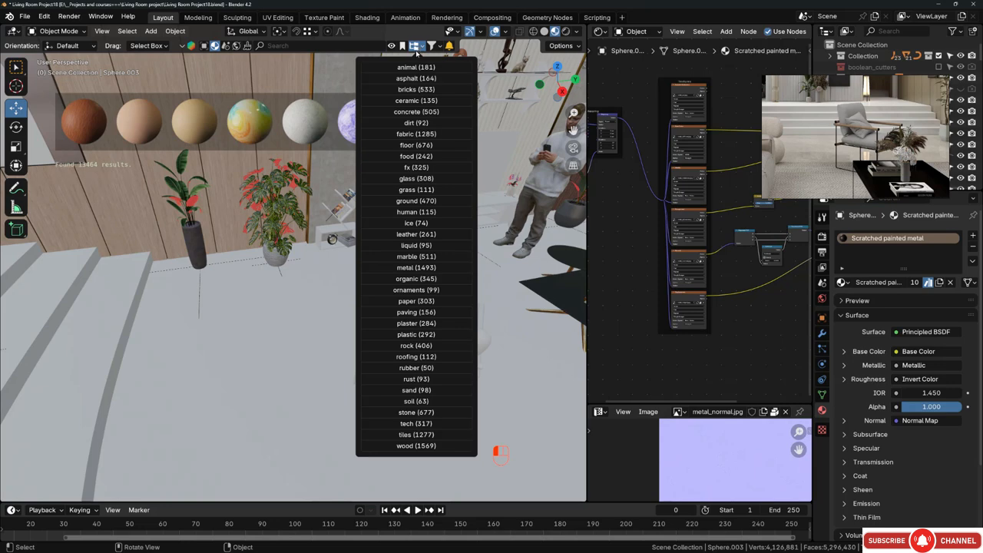
pyautogui.click(413, 145)
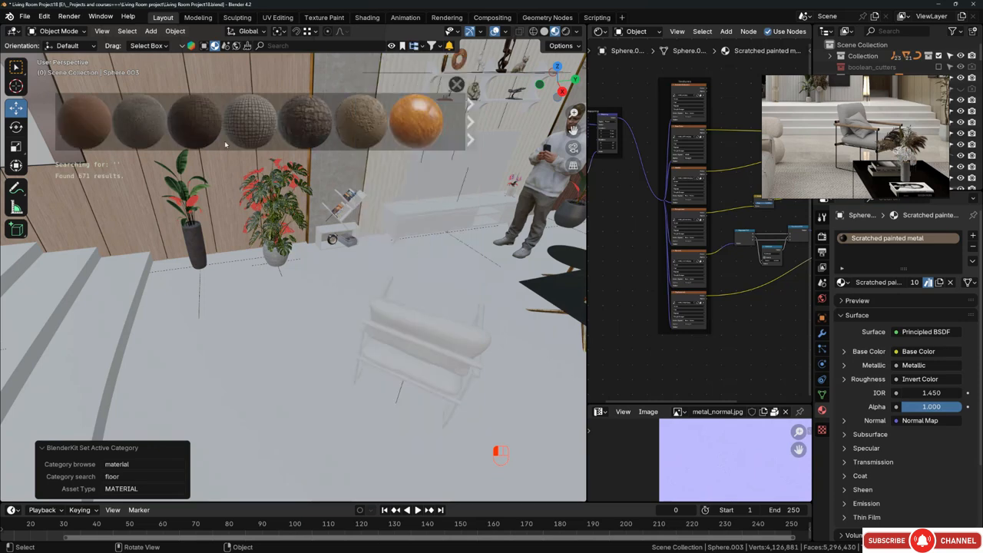
pyautogui.click(472, 123)
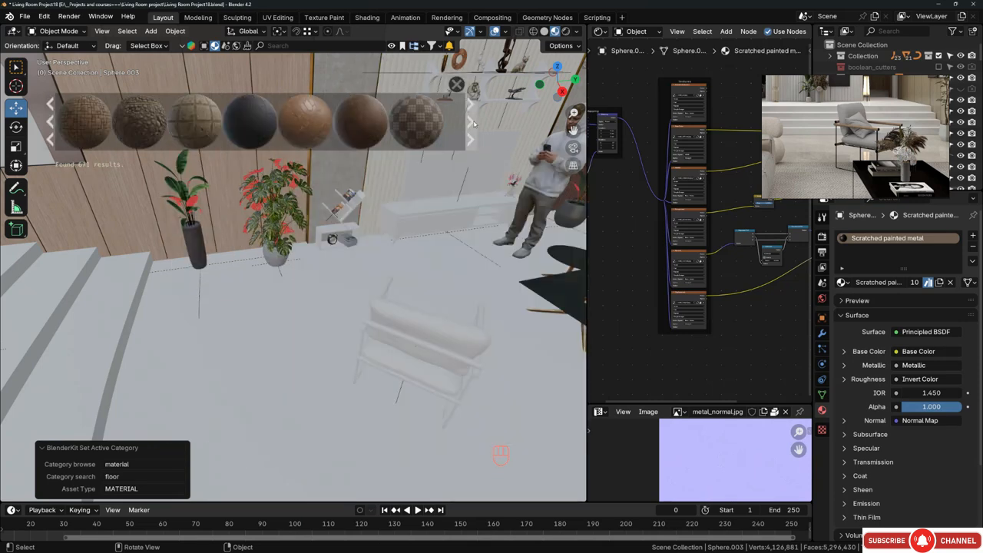
pyautogui.click(471, 123)
pyautogui.click(474, 124)
pyautogui.click(474, 123)
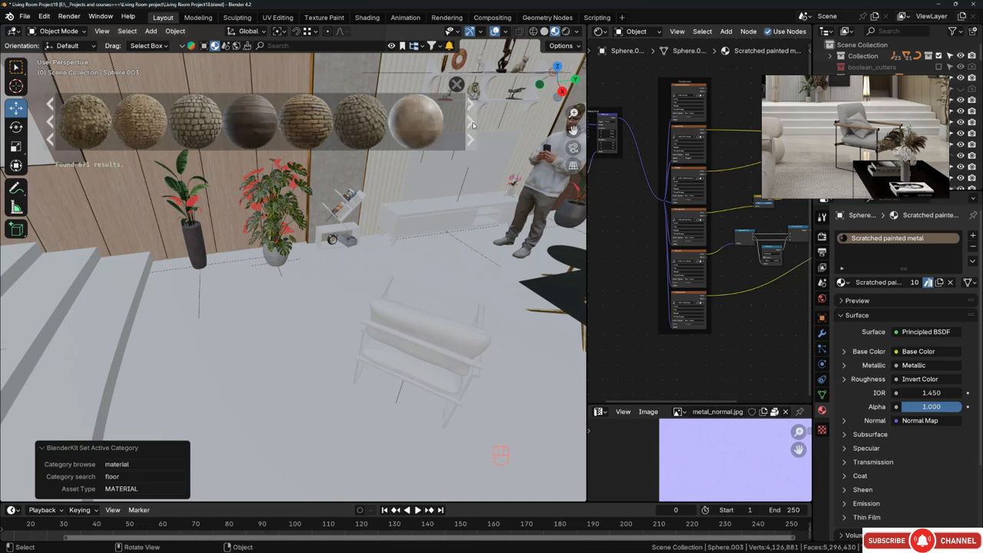
pyautogui.click(473, 126)
pyautogui.click(473, 126)
pyautogui.click(473, 126)
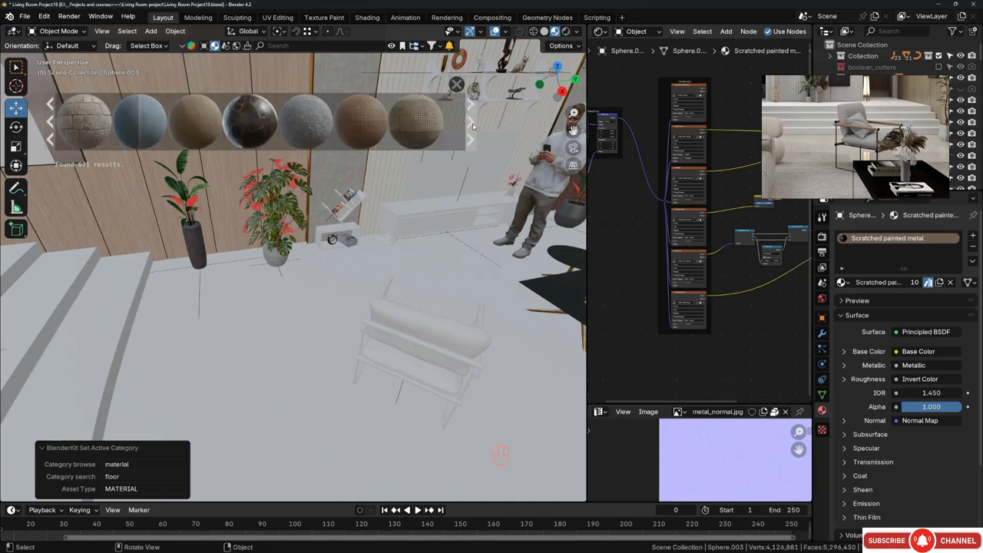
pyautogui.click(473, 126)
pyautogui.click(473, 126)
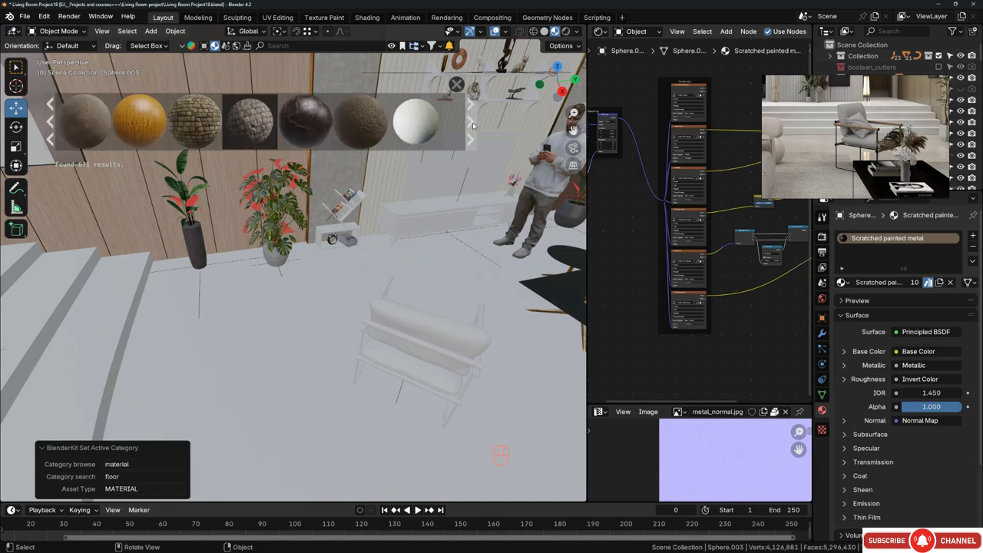
pyautogui.click(473, 126)
pyautogui.click(473, 126)
pyautogui.click(474, 126)
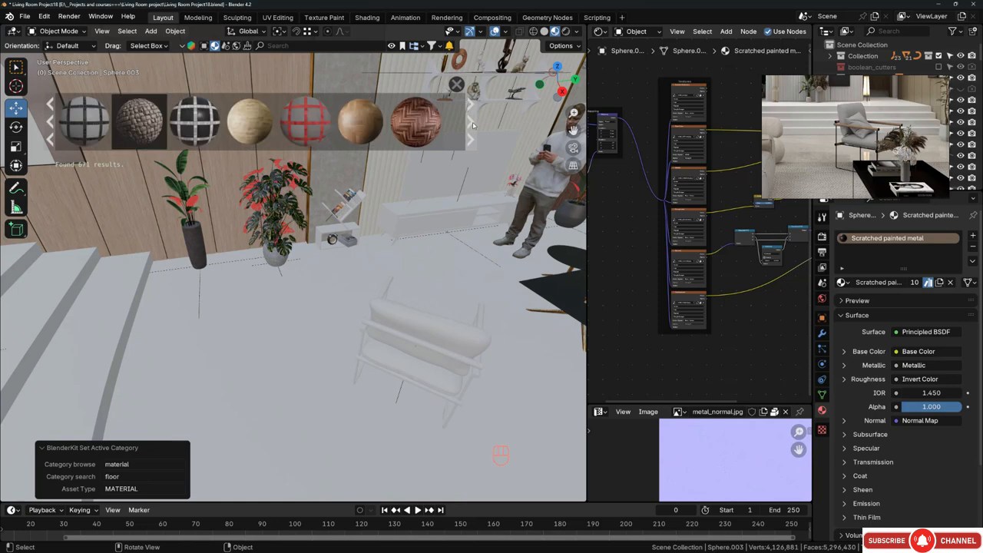
# - Compare the enlarged wood floor previews and apply Poly Haven's Laminate Floor material to the living room floor
pyautogui.moveTo(401, 133)
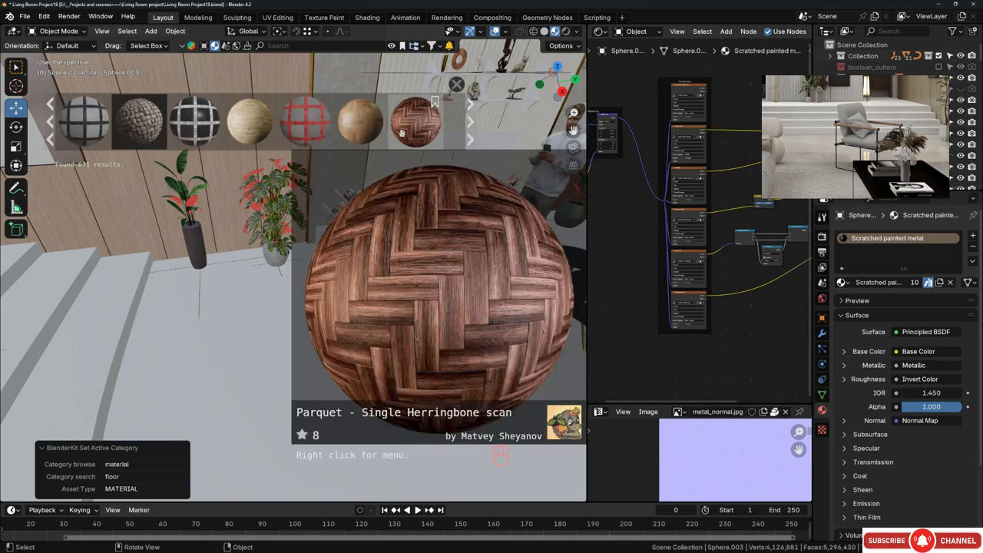
pyautogui.moveTo(246, 127)
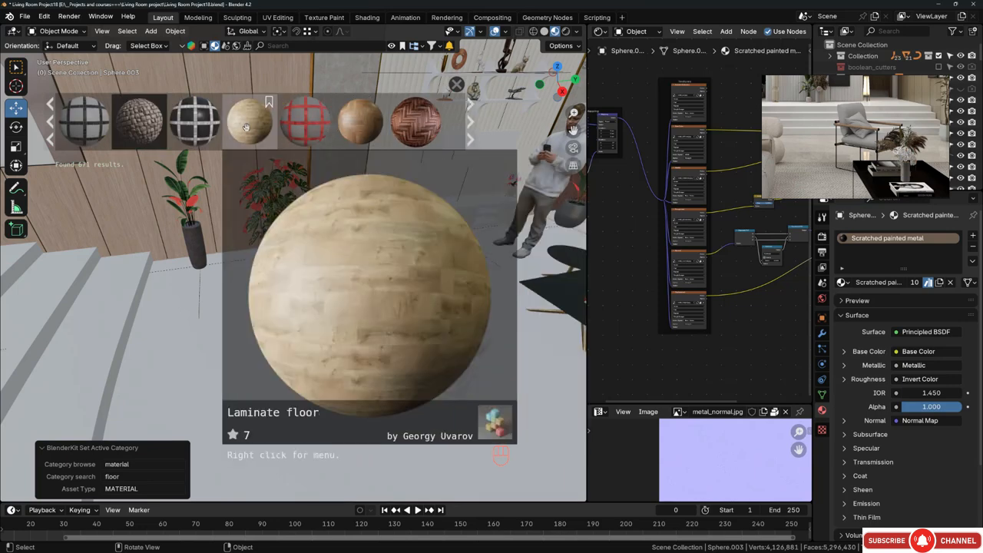
pyautogui.moveTo(352, 121)
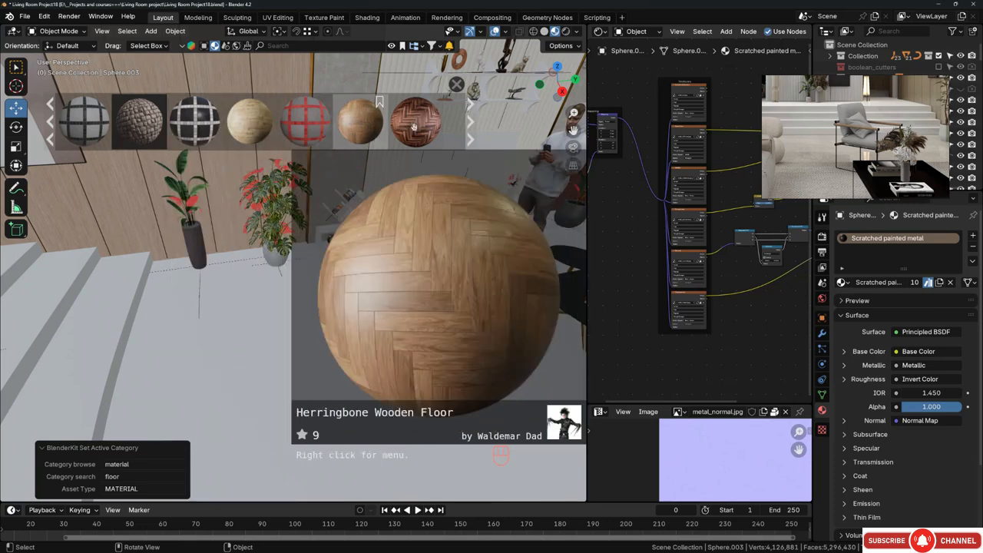
pyautogui.scroll(-5, 300, 123)
pyautogui.moveTo(300, 127)
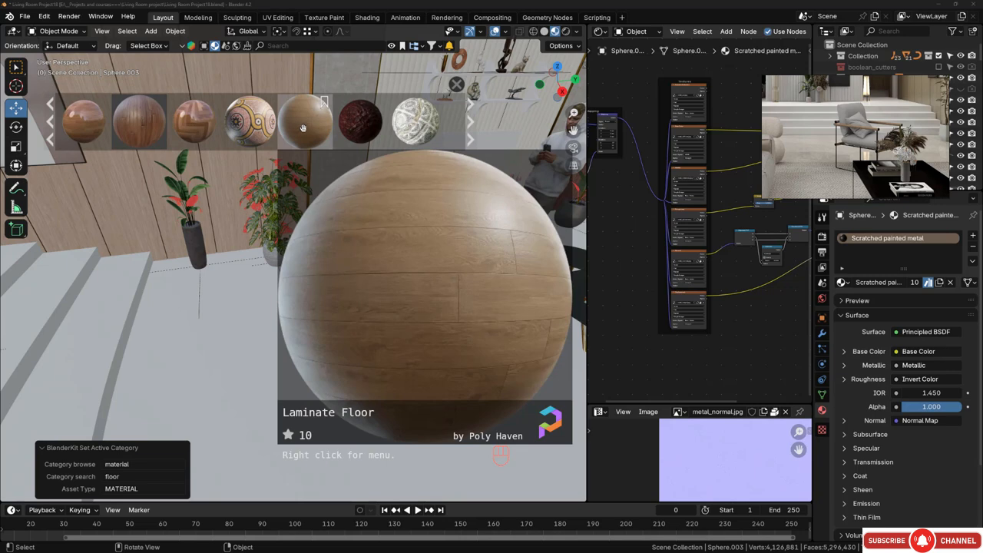
pyautogui.moveTo(94, 125)
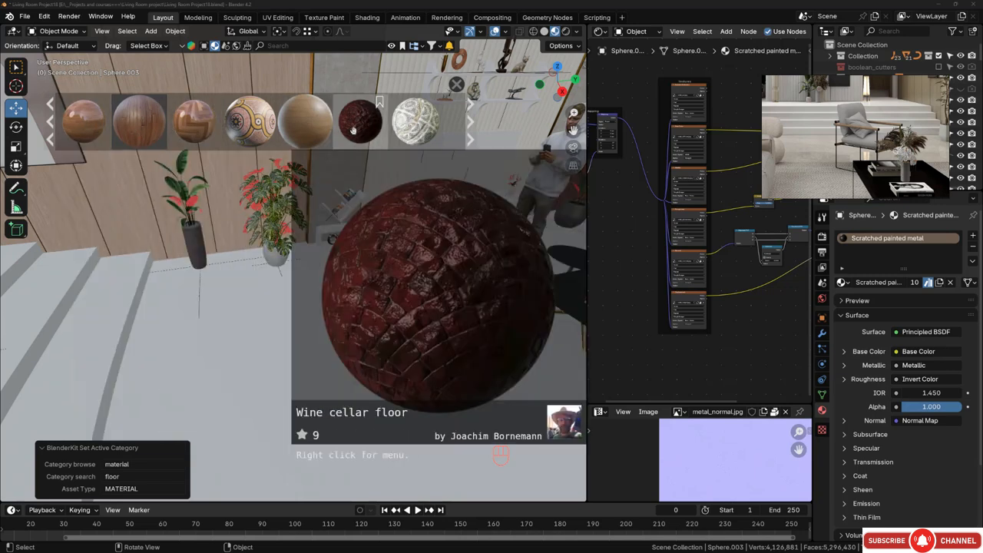
pyautogui.moveTo(305, 122); pyautogui.dragTo(314, 330)
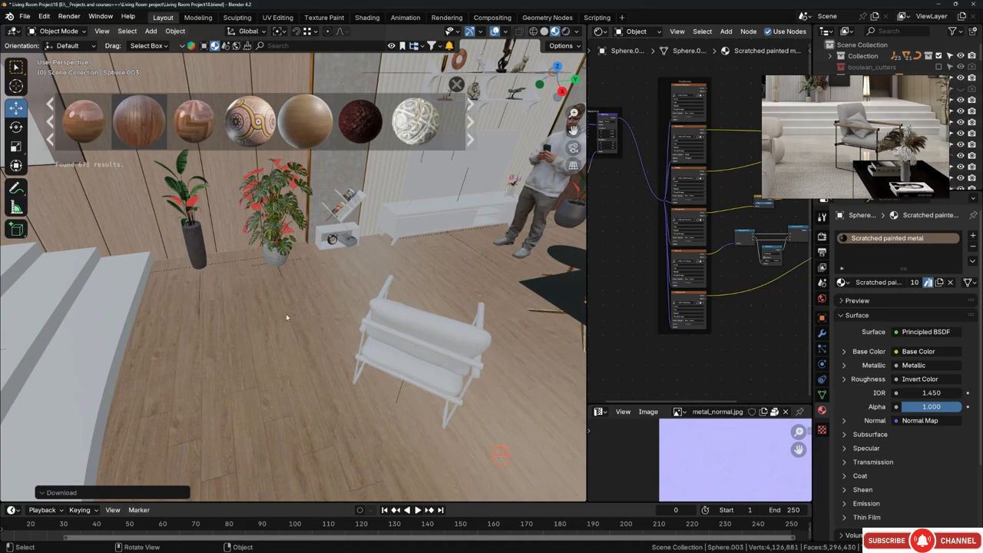
# - Select the floor and set the Z rotation of the laminate texture's Mapping node to 90°
pyautogui.moveTo(286, 317); pyautogui.dragTo(421, 282, button='middle')
pyautogui.click(421, 281)
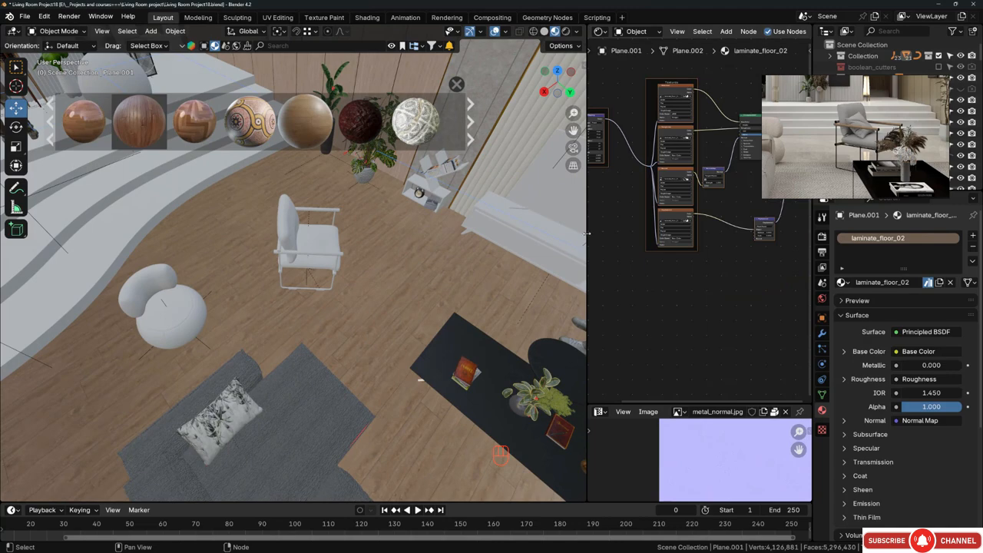
pyautogui.moveTo(587, 234); pyautogui.dragTo(496, 229)
pyautogui.scroll(6, 557, 162)
pyautogui.moveTo(556, 162); pyautogui.dragTo(659, 223, button='middle')
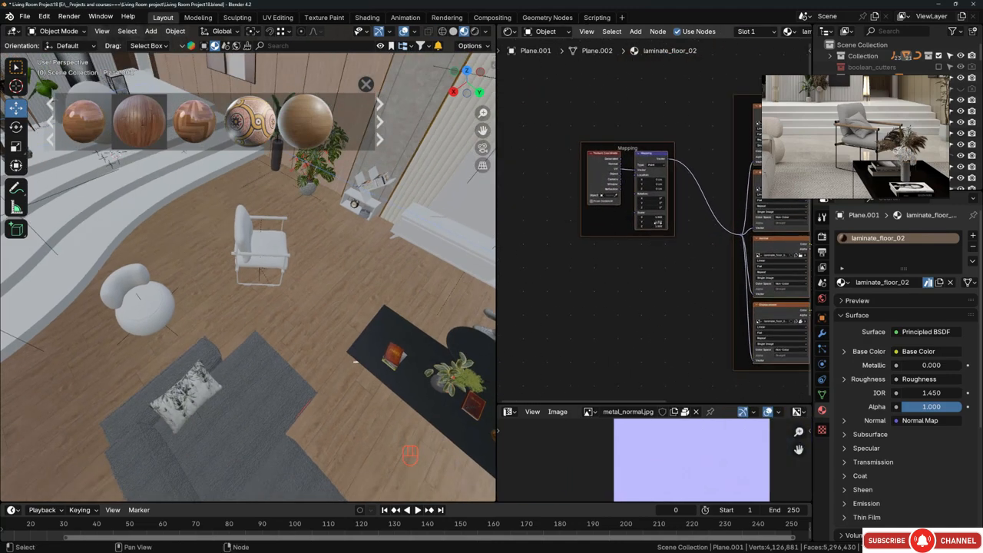
pyautogui.scroll(5, 657, 222)
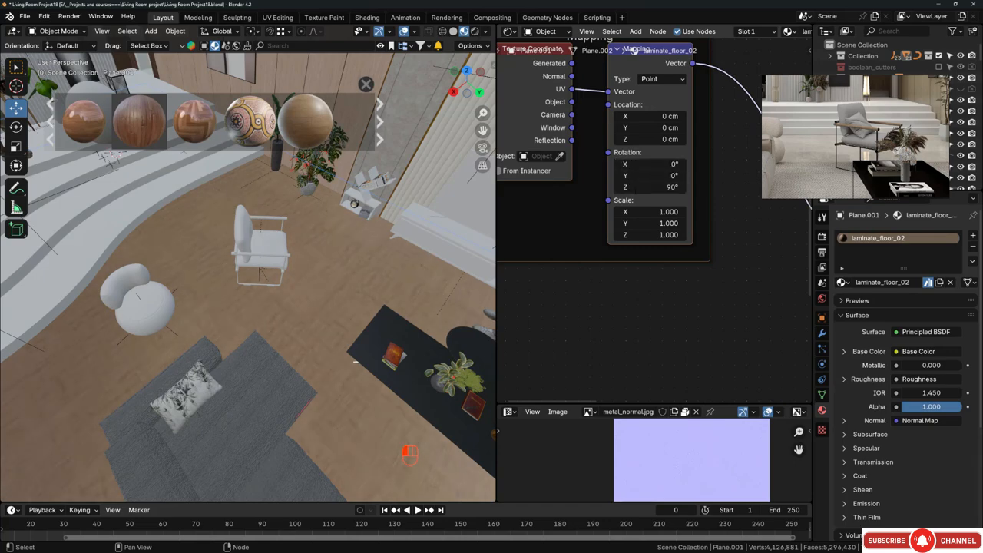
# - Examine the laminate planks around the armchair and along the edge of the white curved steps
pyautogui.moveTo(247, 258); pyautogui.dragTo(199, 230, button='middle')
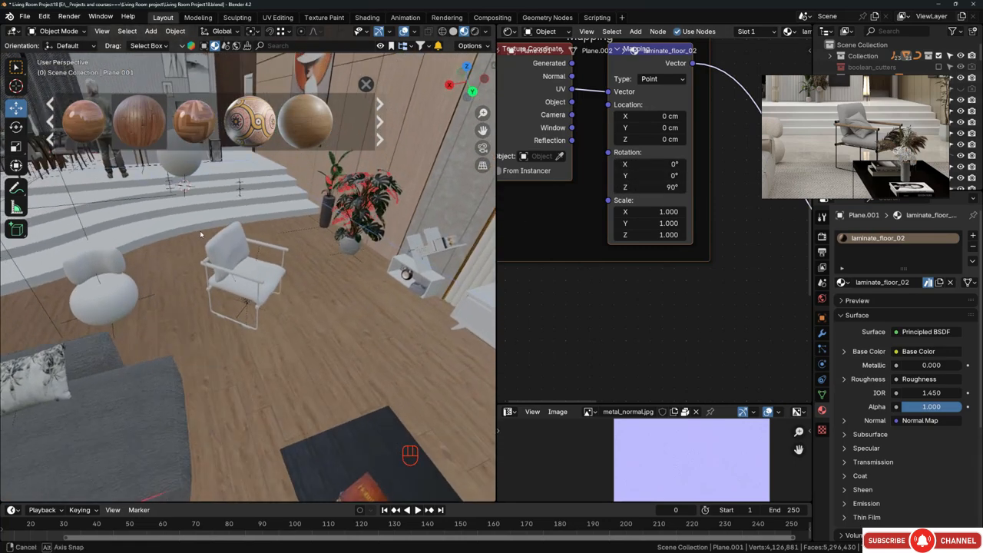
pyautogui.scroll(5, 199, 268)
pyautogui.scroll(-8, 196, 260)
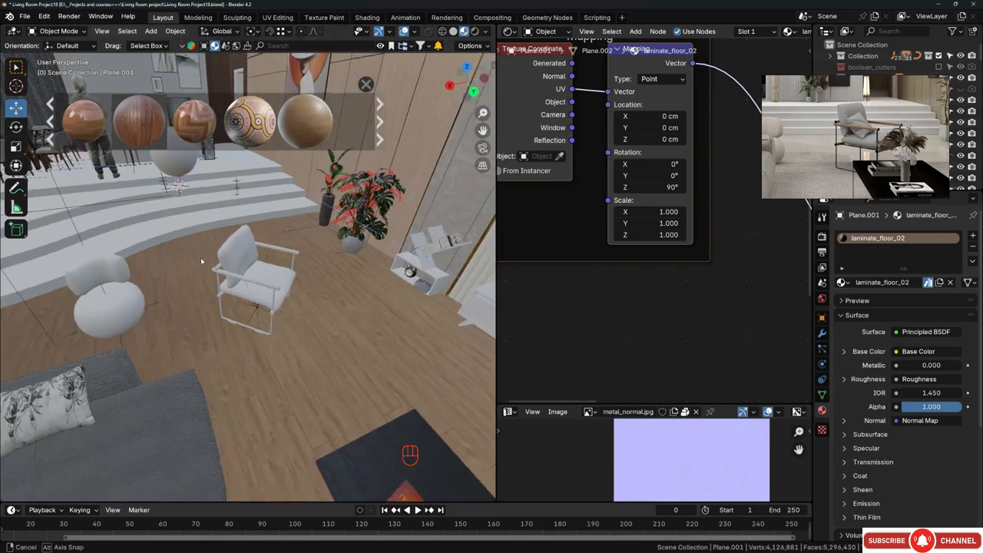
pyautogui.scroll(8, 231, 217)
pyautogui.moveTo(230, 218); pyautogui.dragTo(206, 216, button='middle')
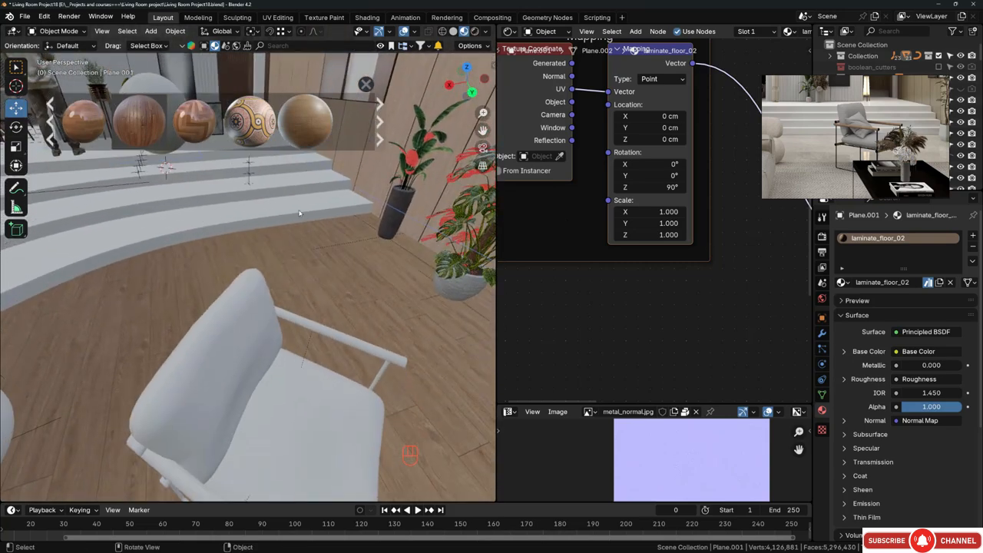
pyautogui.keyDown('shift'); pyautogui.moveTo(154, 238); pyautogui.dragTo(339, 243, button='middle'); pyautogui.keyUp('shift')
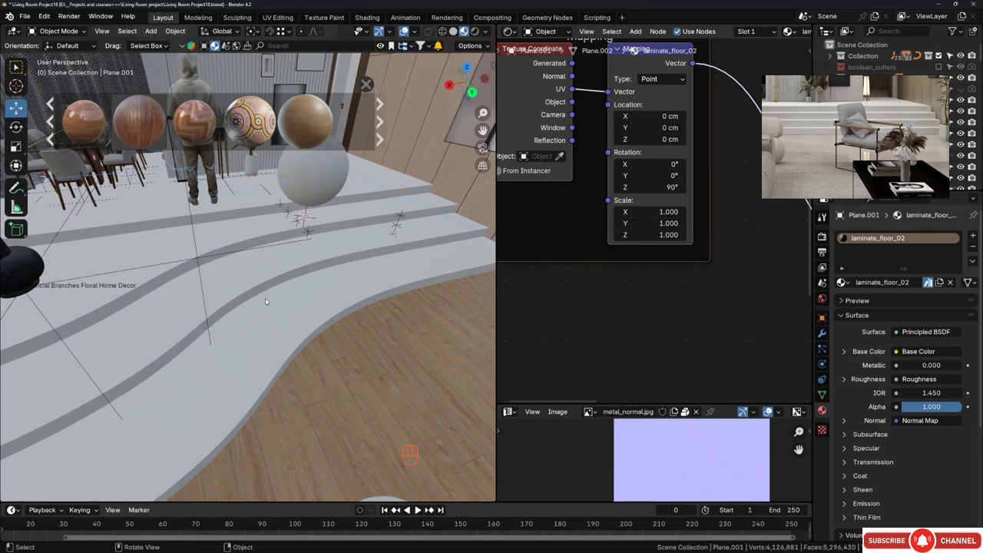
pyautogui.moveTo(265, 301); pyautogui.dragTo(271, 281, button='middle')
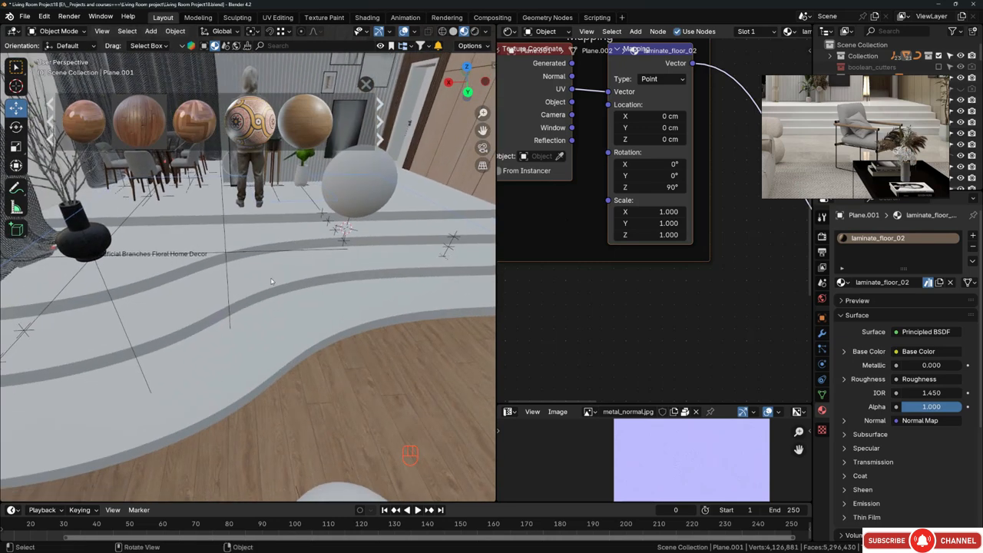
# - Switch the material library from floor to the ceramic category and apply the Porcelain material to the curved steps
pyautogui.click(382, 120)
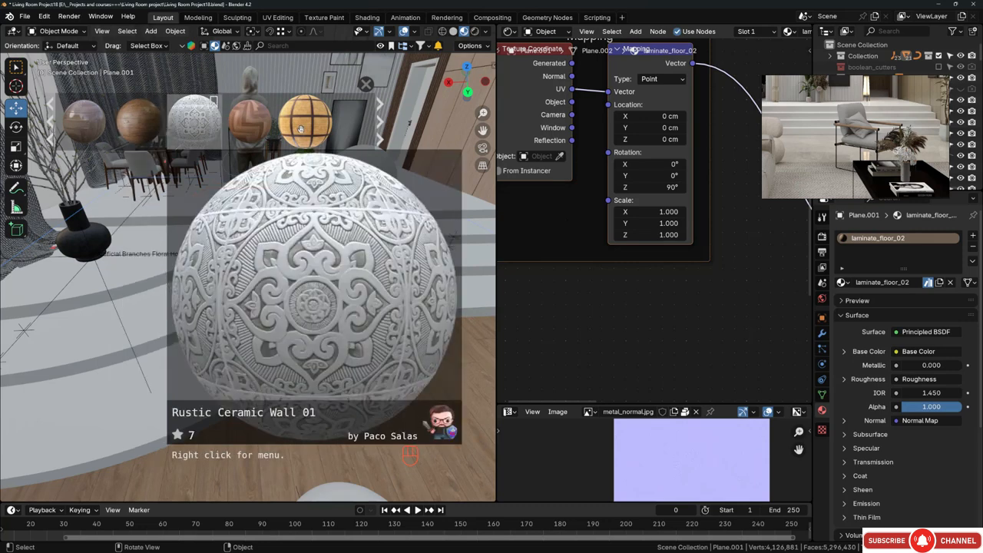
pyautogui.click(379, 120)
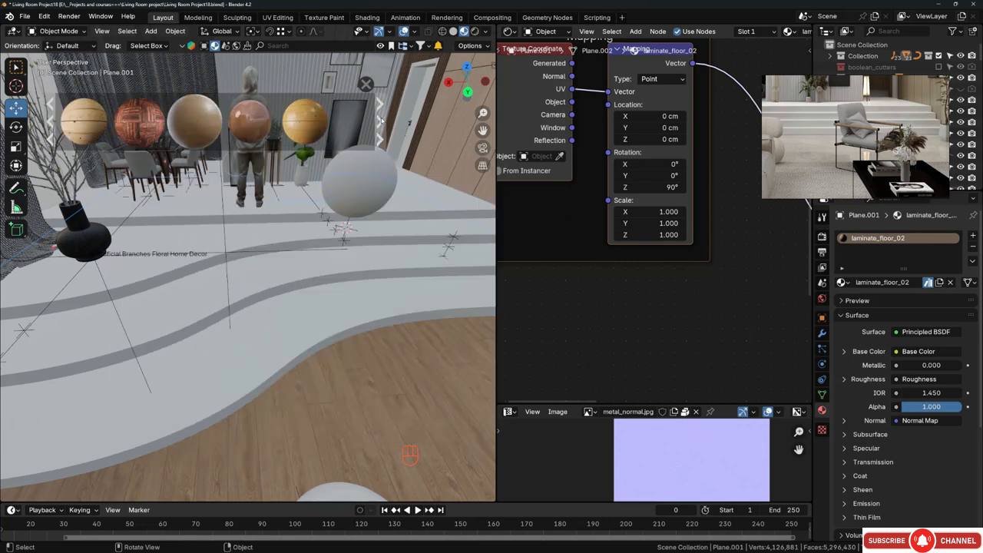
pyautogui.click(380, 121)
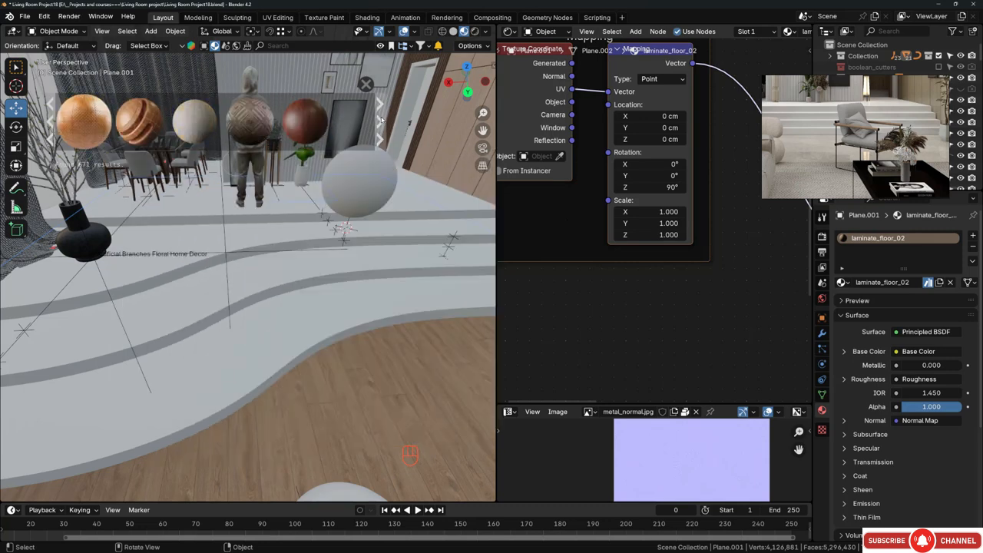
pyautogui.click(404, 45)
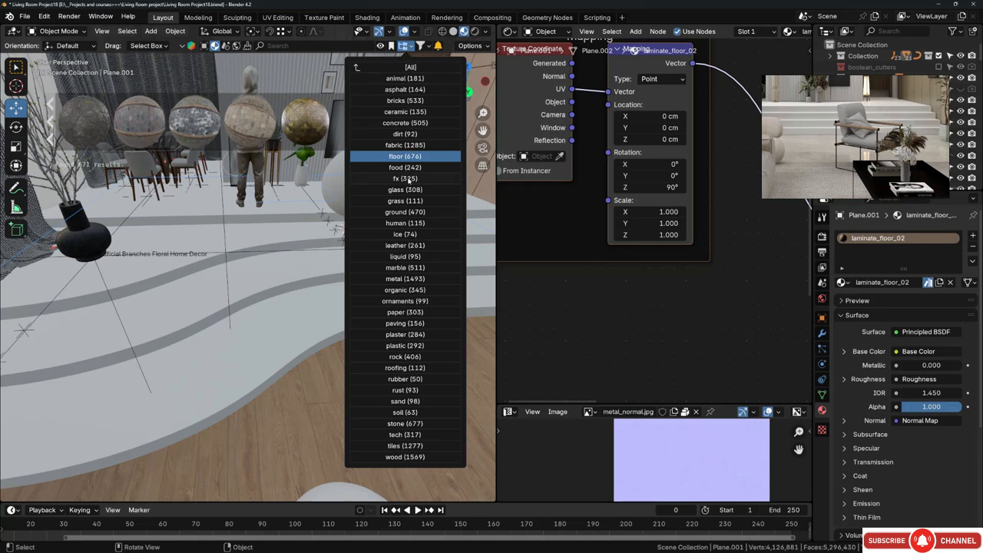
pyautogui.click(405, 112)
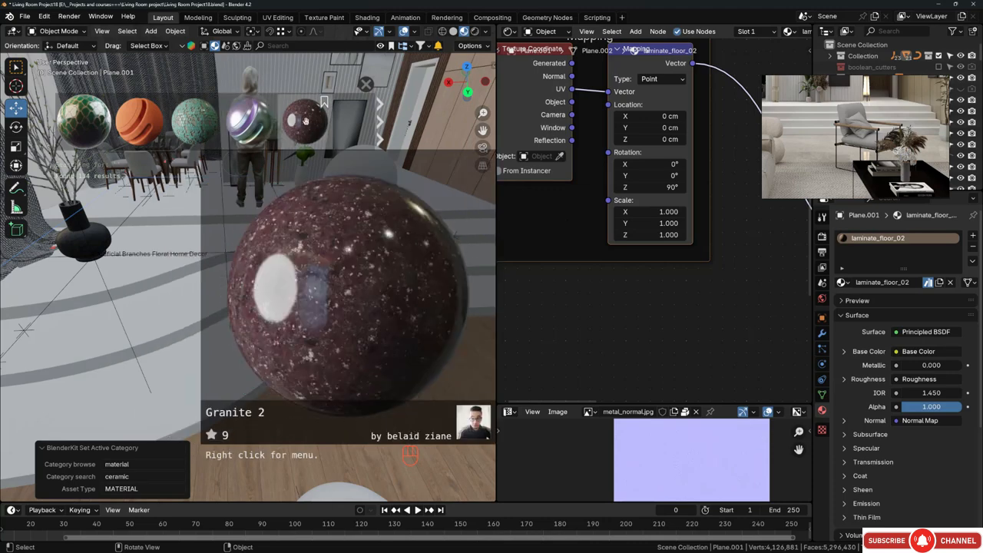
pyautogui.scroll(-2, 261, 123)
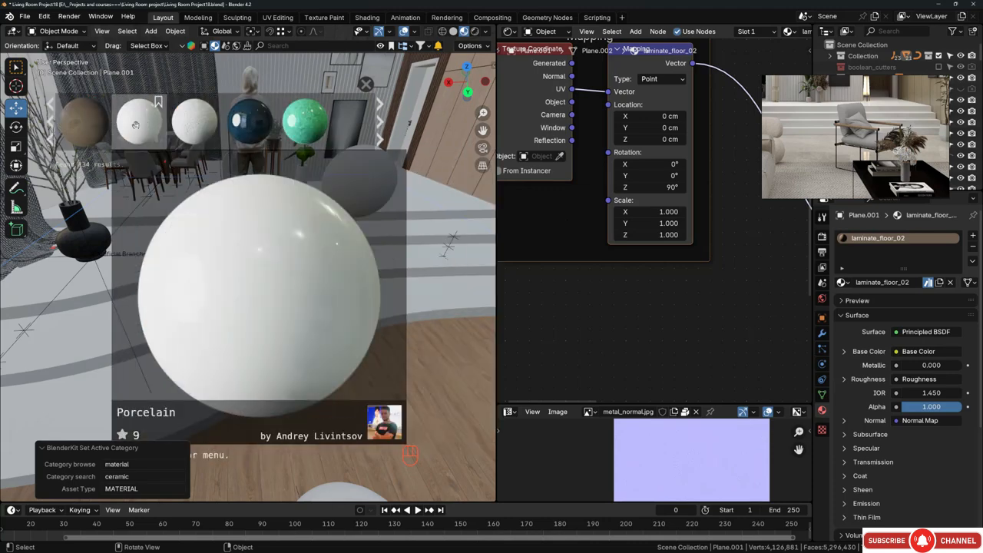
pyautogui.moveTo(135, 123); pyautogui.dragTo(315, 313)
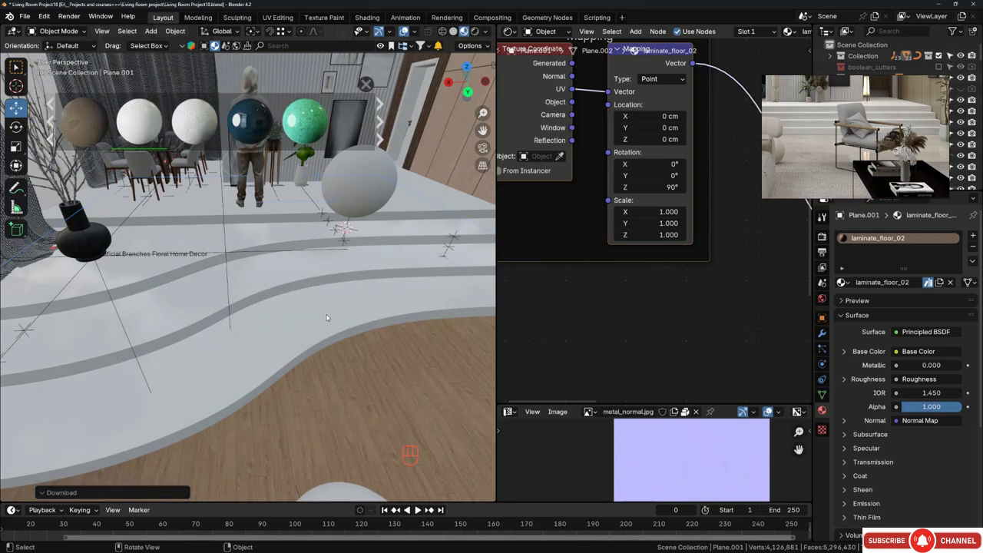
# - Select the curved steps and add a Bevel modifier to them
pyautogui.scroll(1, 288, 292)
pyautogui.moveTo(339, 288); pyautogui.dragTo(300, 302, button='middle')
pyautogui.click(300, 302)
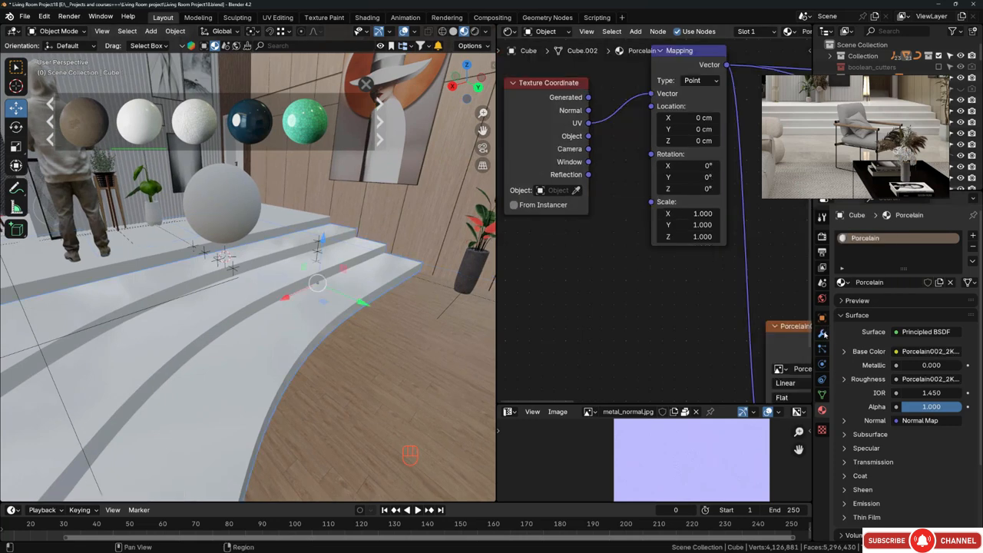
pyautogui.click(823, 333)
pyautogui.hotkey('shift', 'a')
pyautogui.moveTo(862, 290)
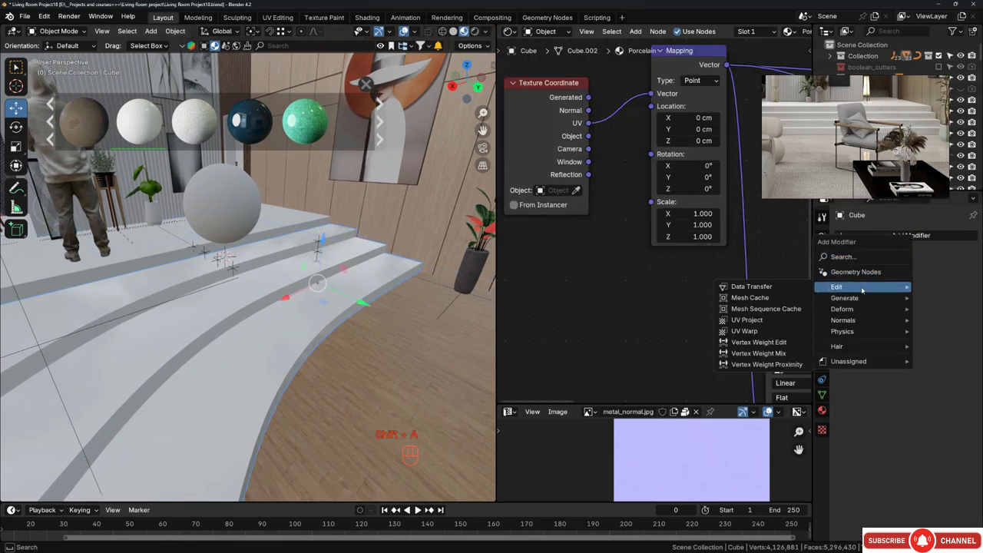
pyautogui.click(742, 309)
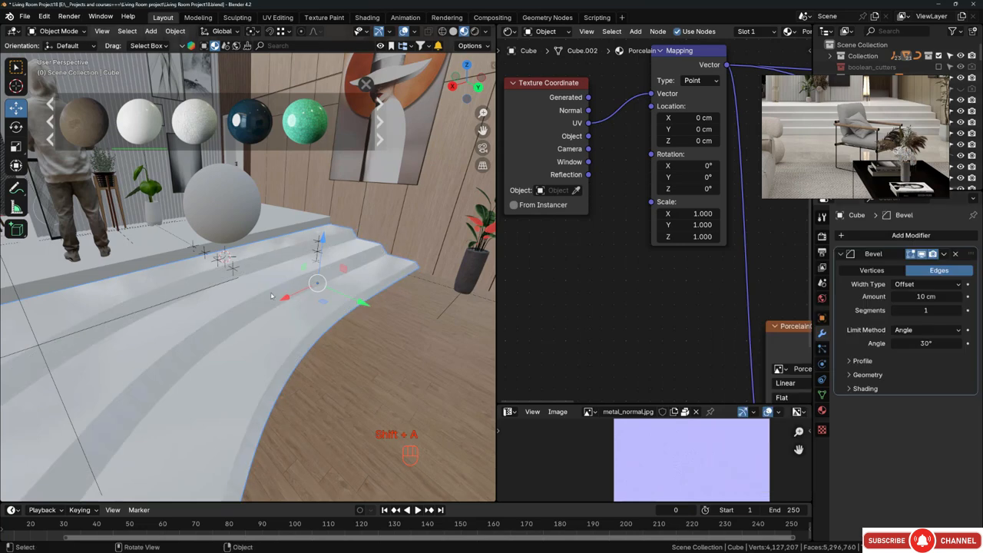
# - Apply the scale of the curved steps and set their bevel amount to 1 cm
pyautogui.scroll(2, 312, 265)
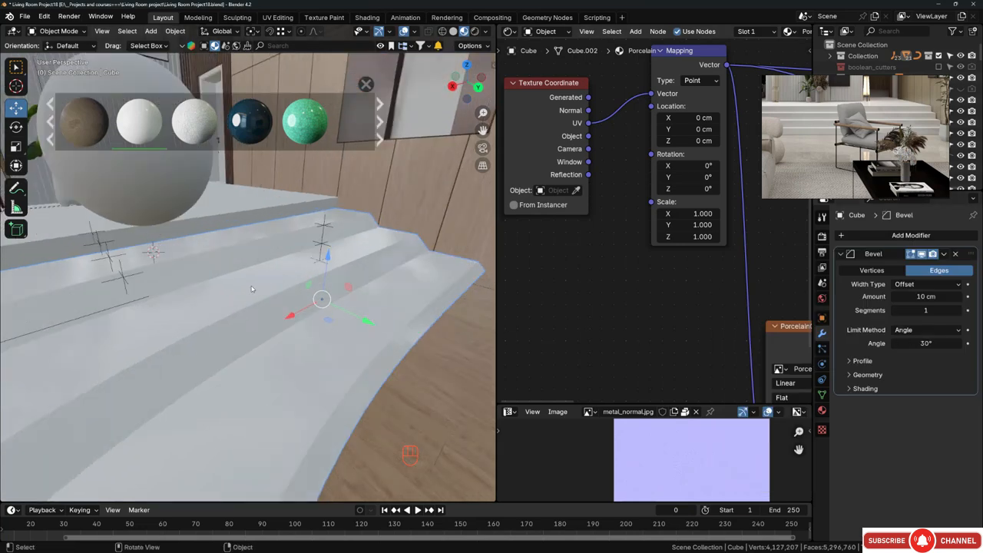
pyautogui.hotkey('ctrl', 'a')
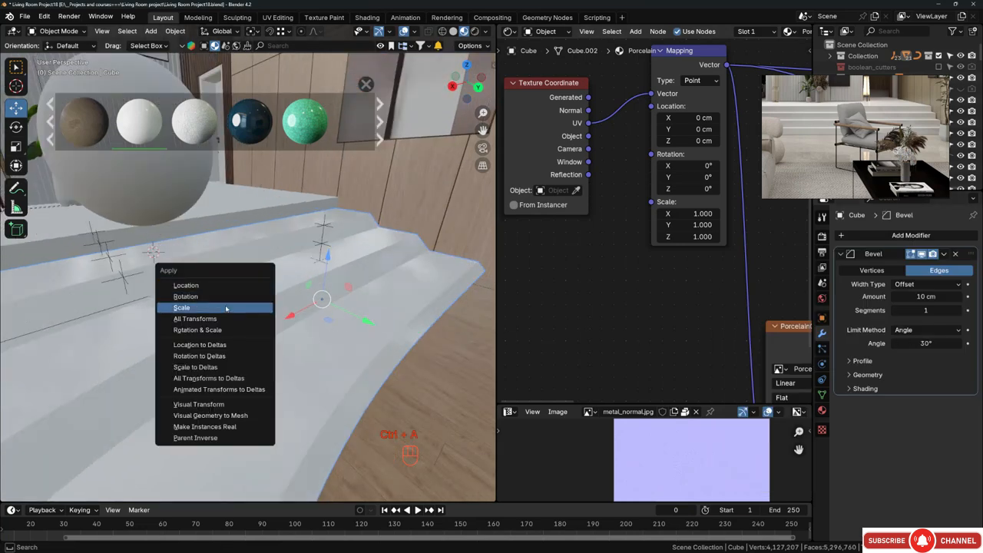
pyautogui.click(225, 308)
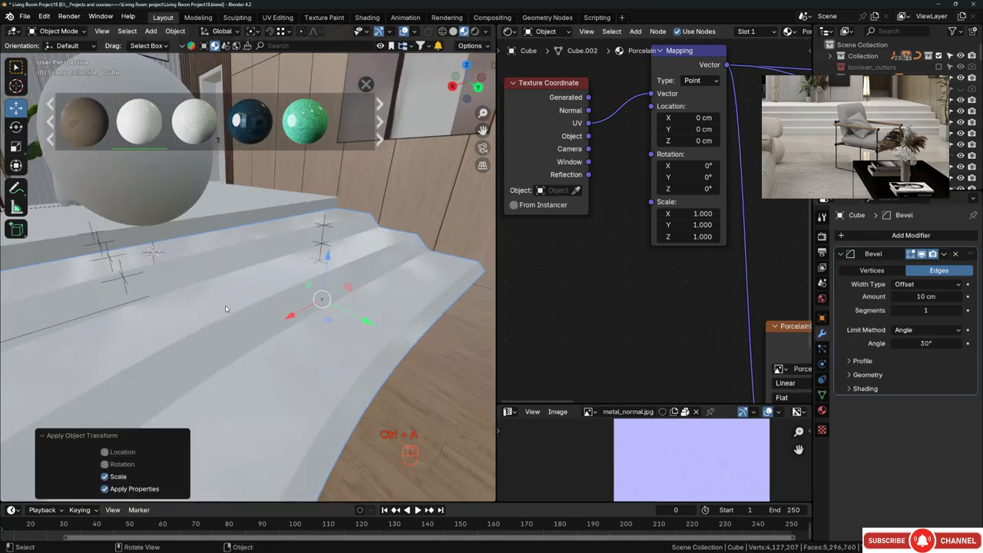
pyautogui.click(925, 296)
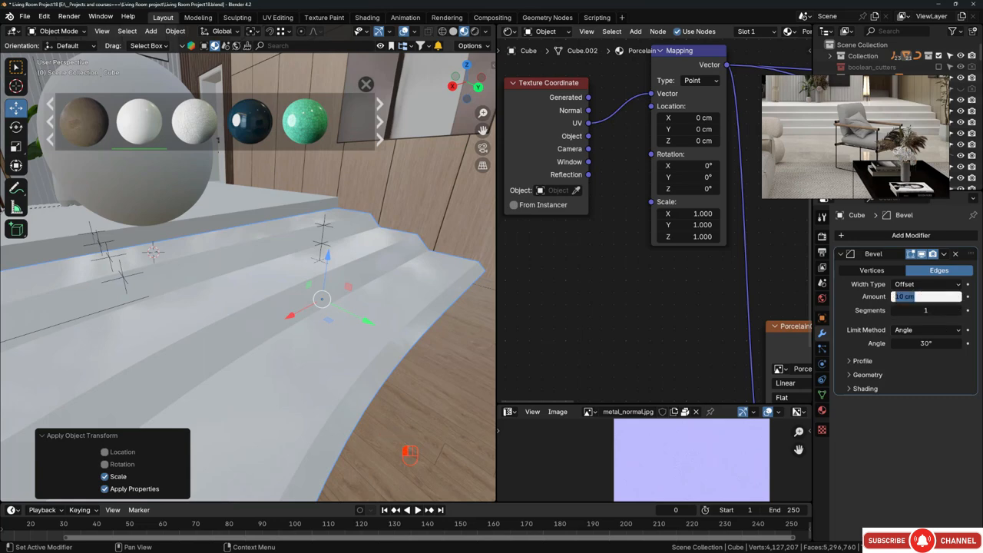
pyautogui.press('Return')
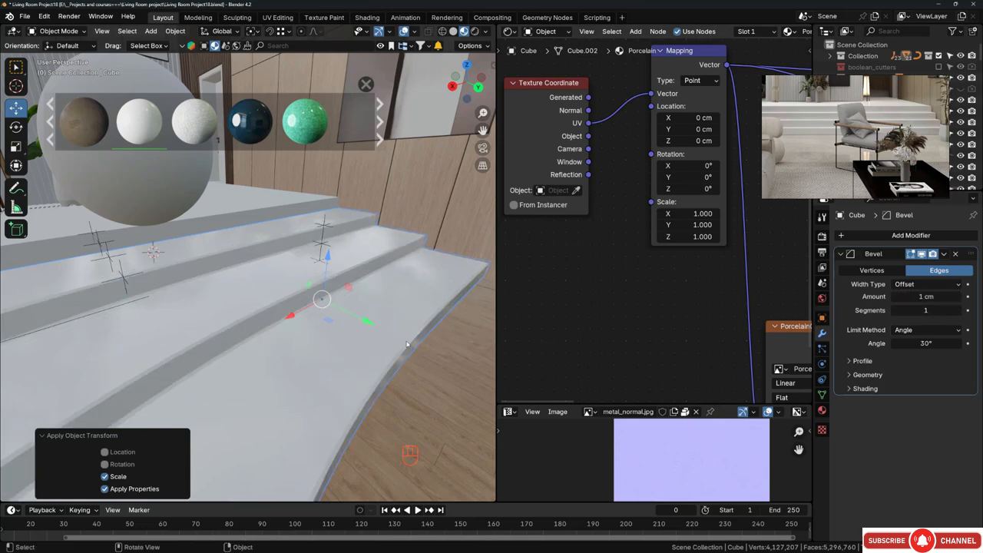
# - Set the bevel on the curved steps to 3 segments
pyautogui.hotkey('alt', 'a')
pyautogui.scroll(3, 399, 374)
pyautogui.moveTo(397, 374); pyautogui.dragTo(397, 356, button='middle')
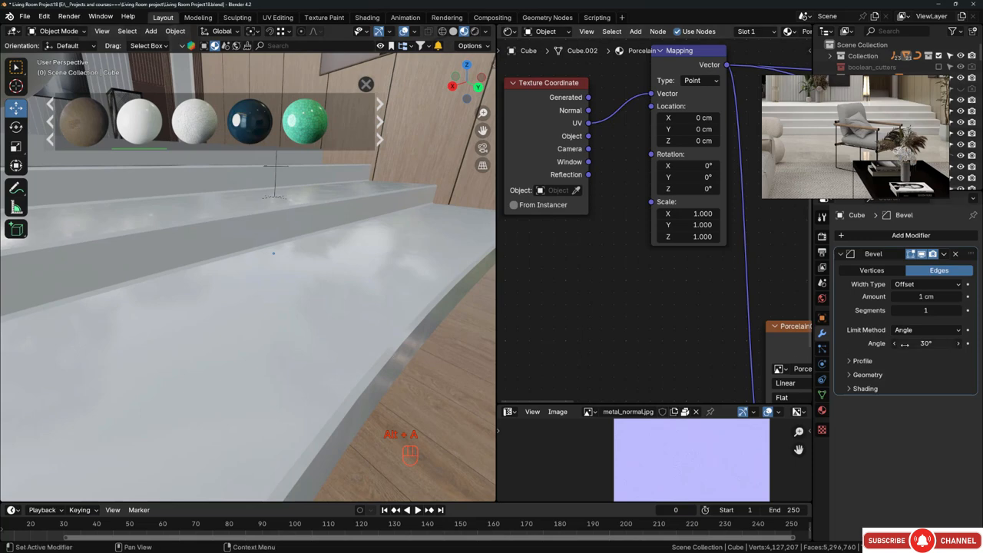
pyautogui.click(956, 310)
pyautogui.click(954, 309)
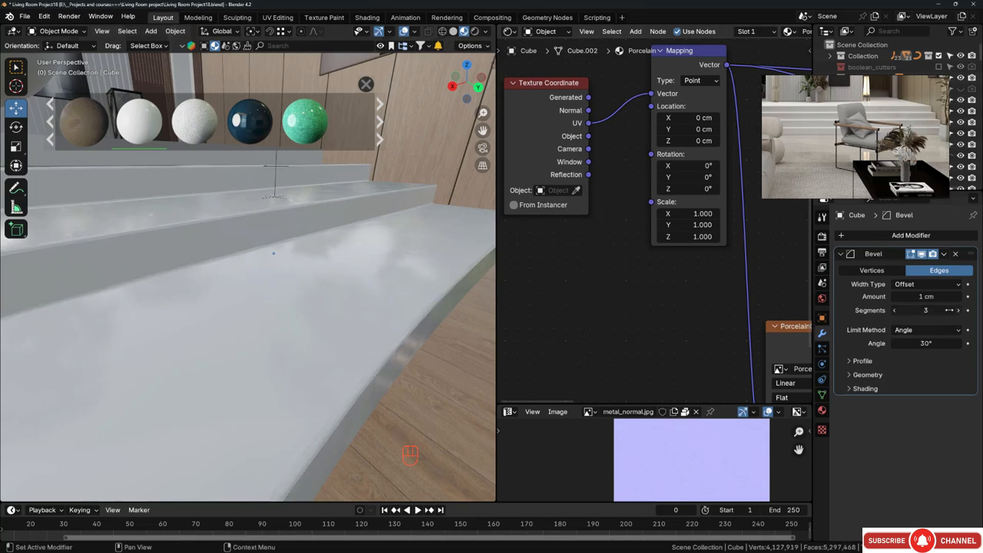
# - Shade the curved steps smooth and enable Harden Normals in their Bevel modifier
pyautogui.rightClick(355, 281)
pyautogui.press('Escape')
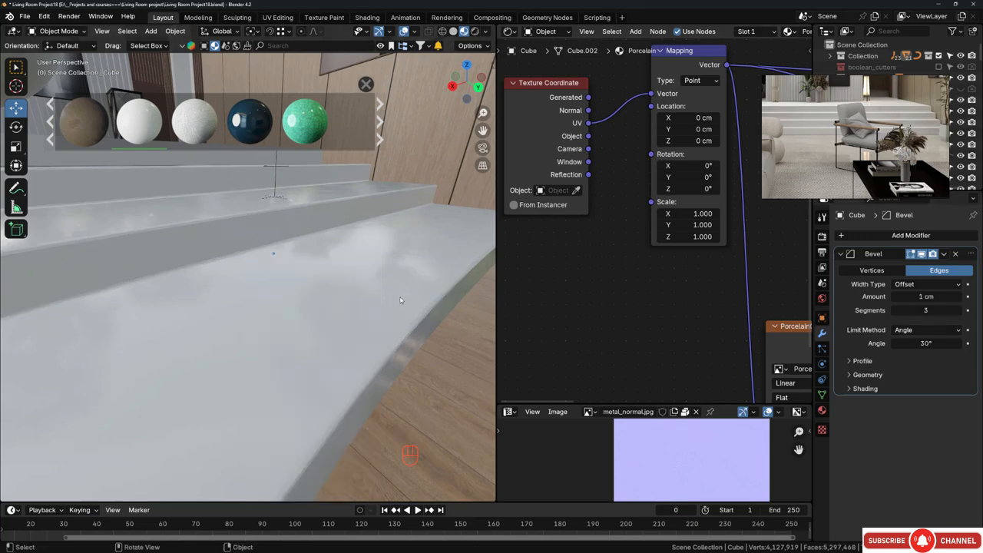
pyautogui.rightClick(399, 273)
pyautogui.click(394, 269)
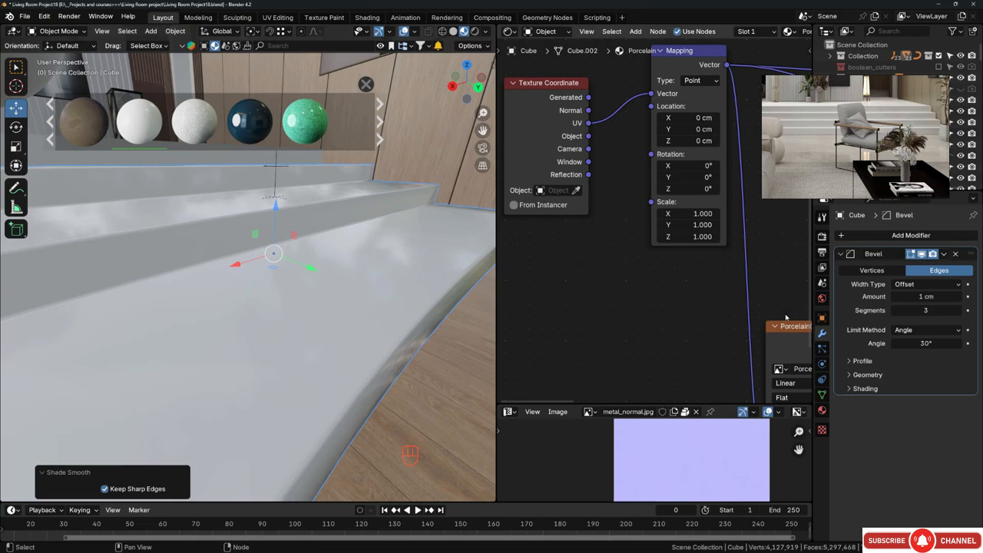
pyautogui.click(856, 390)
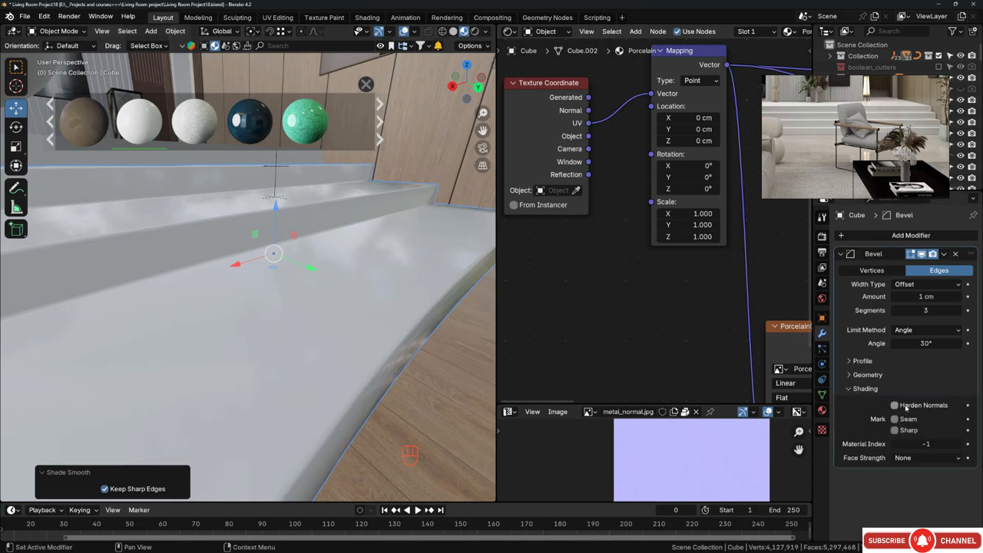
pyautogui.click(895, 406)
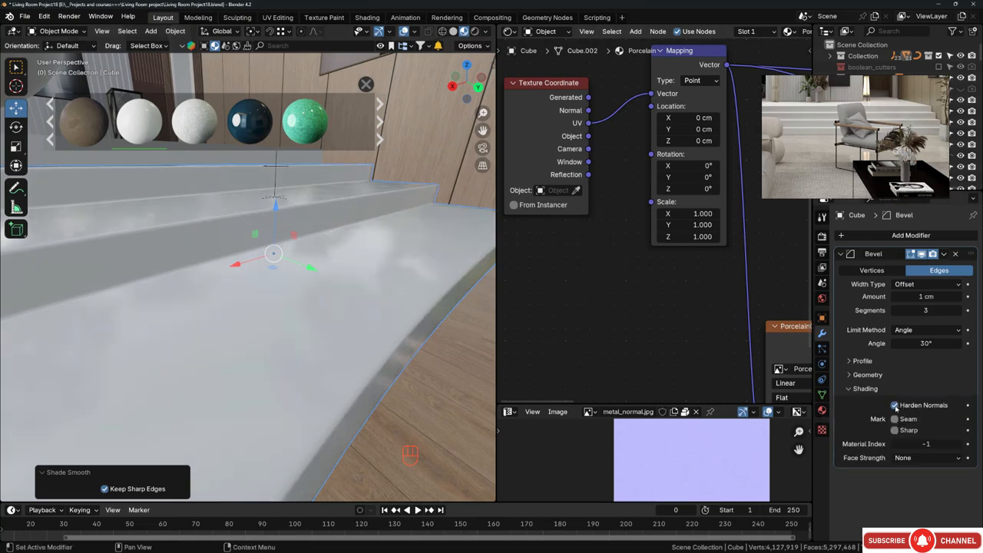
# - Inspect the beveled step edges up close and raise the bevel segments to 4
pyautogui.moveTo(284, 322); pyautogui.dragTo(306, 296, button='middle')
pyautogui.hotkey('alt', 'a')
pyautogui.scroll(-4, 269, 240)
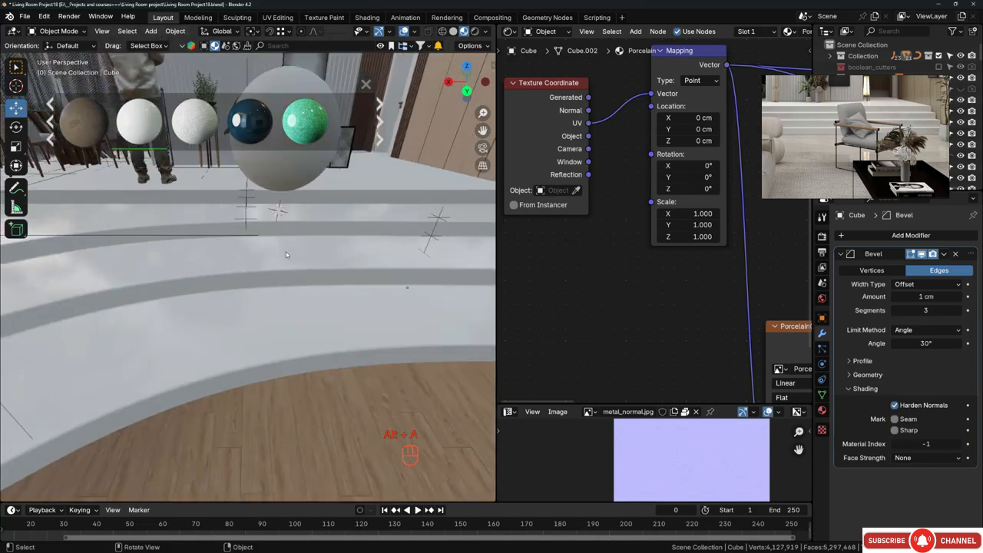
pyautogui.moveTo(286, 251); pyautogui.dragTo(211, 248, button='middle')
pyautogui.keyDown('shift'); pyautogui.moveTo(211, 248); pyautogui.dragTo(331, 245, button='middle'); pyautogui.keyUp('shift')
pyautogui.scroll(5, 185, 246)
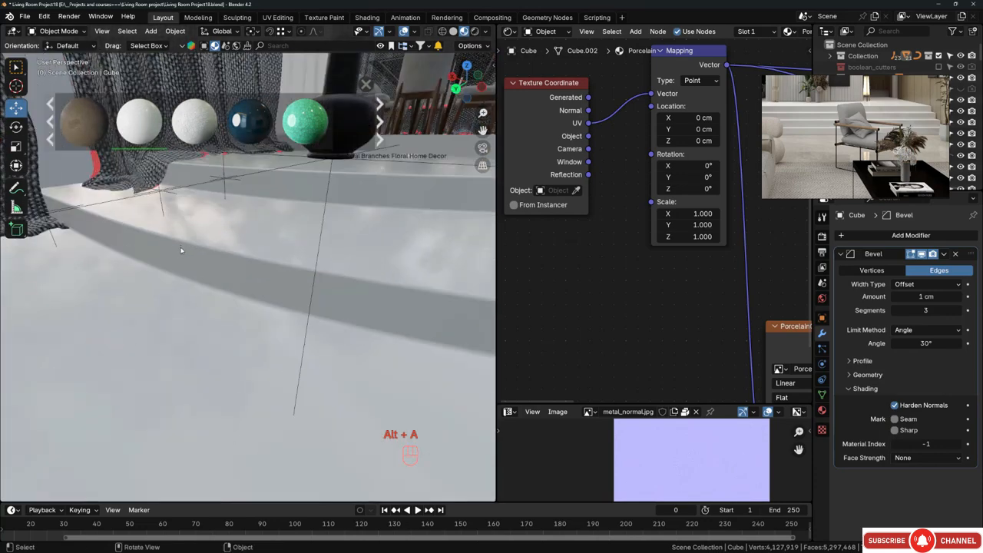
pyautogui.click(957, 311)
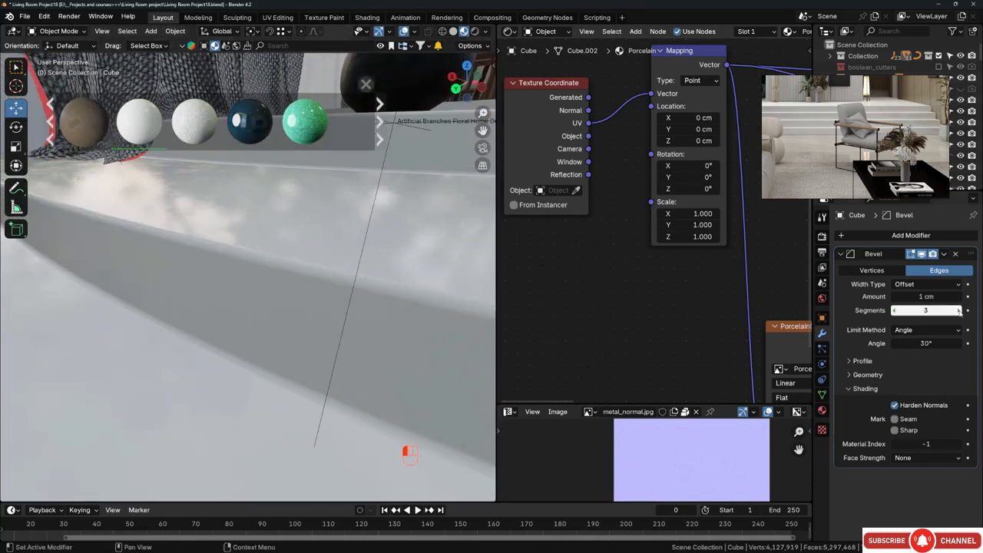
pyautogui.scroll(-6, 231, 285)
pyautogui.moveTo(199, 274)
pyautogui.mouseDown(button='middle')
pyautogui.moveTo(318, 253)
pyautogui.moveTo(329, 288)
pyautogui.moveTo(259, 221)
pyautogui.moveTo(290, 258)
pyautogui.moveTo(303, 253)
pyautogui.moveTo(262, 246)
pyautogui.moveTo(382, 369)
pyautogui.moveTo(293, 282)
pyautogui.mouseUp(button='middle')
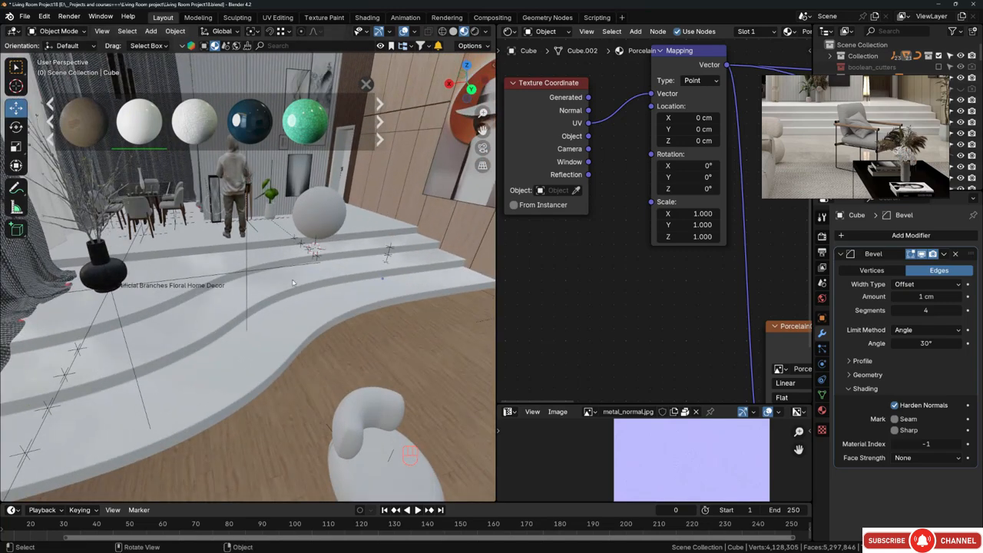
# - Link the laminate material from the lower floor to the raised dining area floor
pyautogui.click(209, 240)
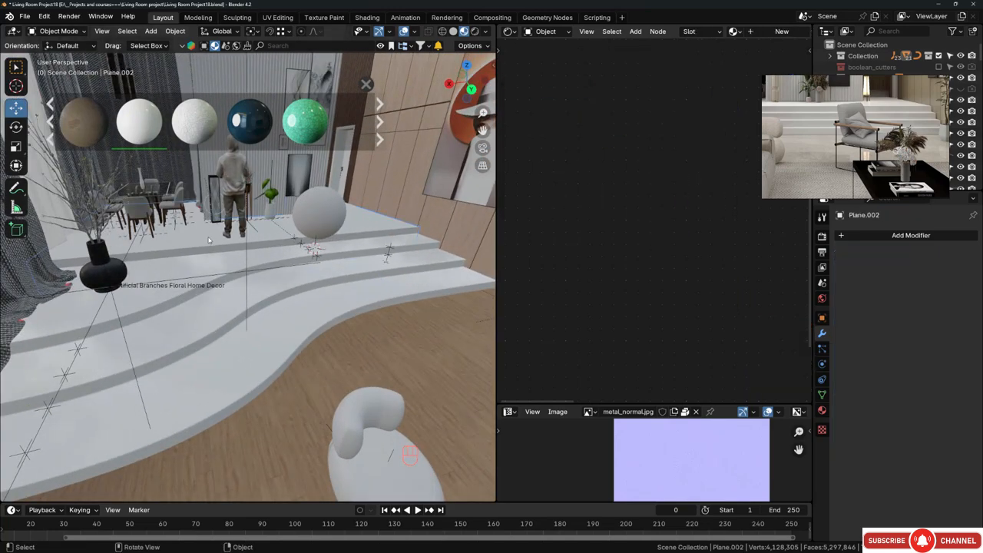
pyautogui.moveTo(285, 293)
pyautogui.mouseDown(button='middle')
pyautogui.moveTo(278, 279)
pyautogui.moveTo(290, 284)
pyautogui.mouseUp(button='middle')
pyautogui.click(414, 342)
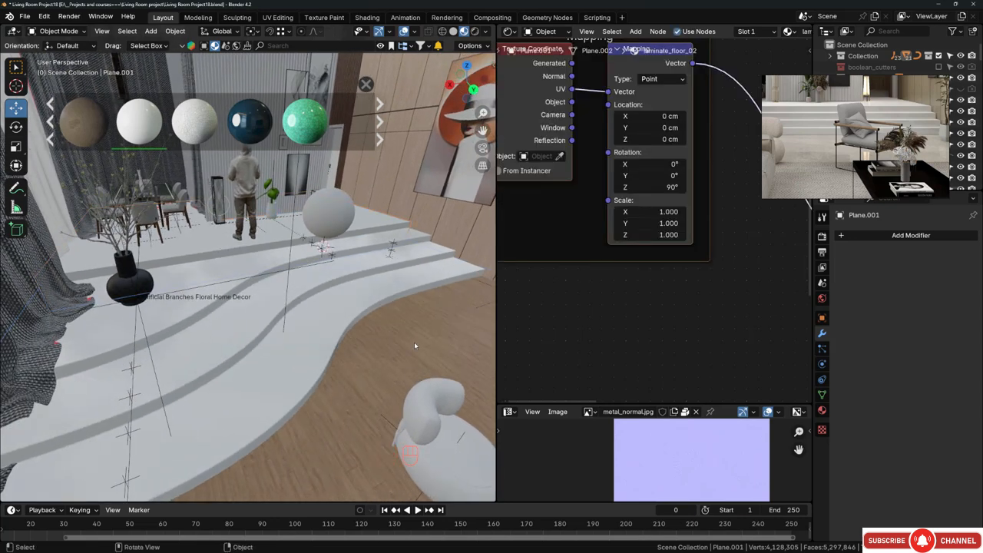
pyautogui.hotkey('ctrl', 'l')
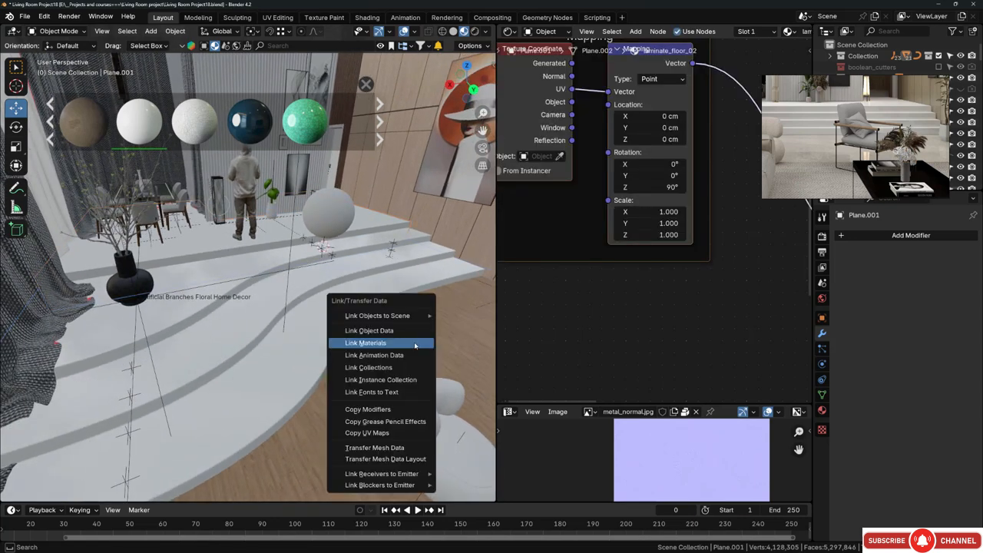
pyautogui.click(414, 343)
# - Unwrap all faces of the raised floor with Smart UV Project
pyautogui.moveTo(277, 281); pyautogui.dragTo(227, 247, button='middle')
pyautogui.click(219, 260)
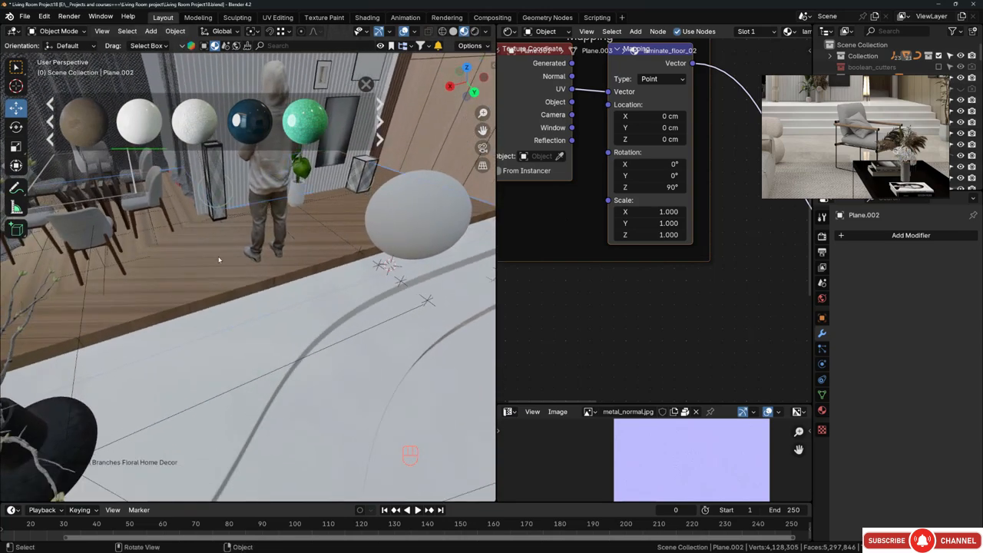
pyautogui.press('Tab')
pyautogui.press('a')
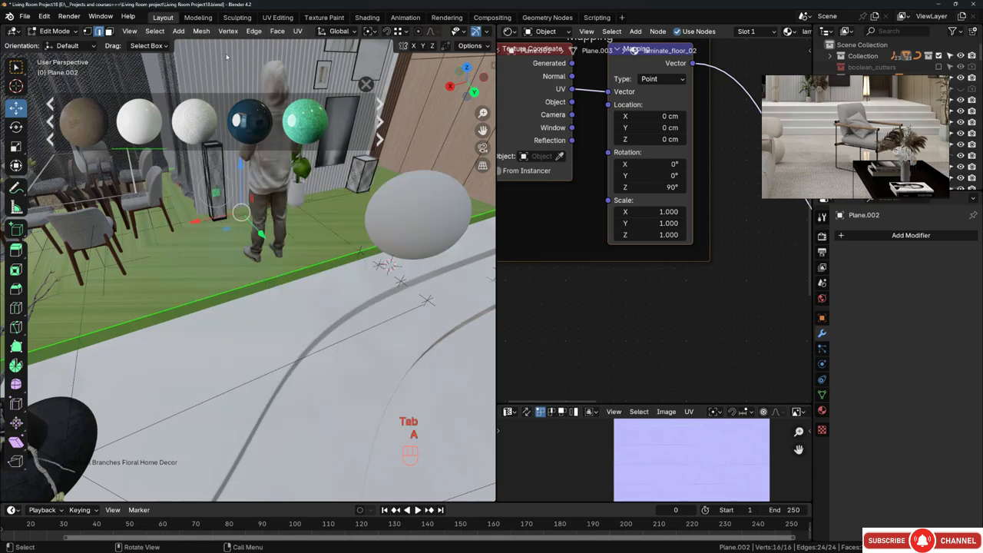
pyautogui.click(300, 32)
pyautogui.click(309, 59)
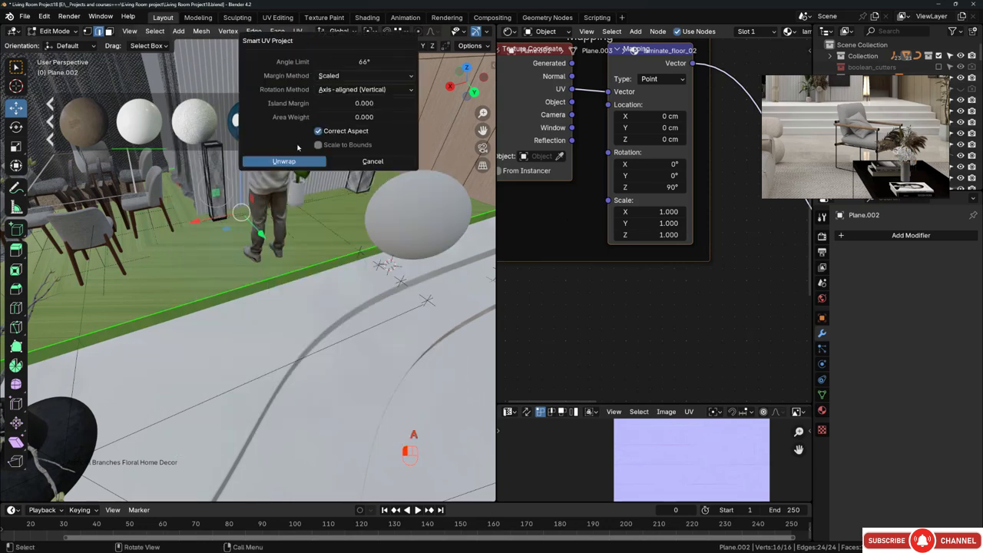
pyautogui.click(292, 162)
pyautogui.press('Tab')
pyautogui.press('Tab')
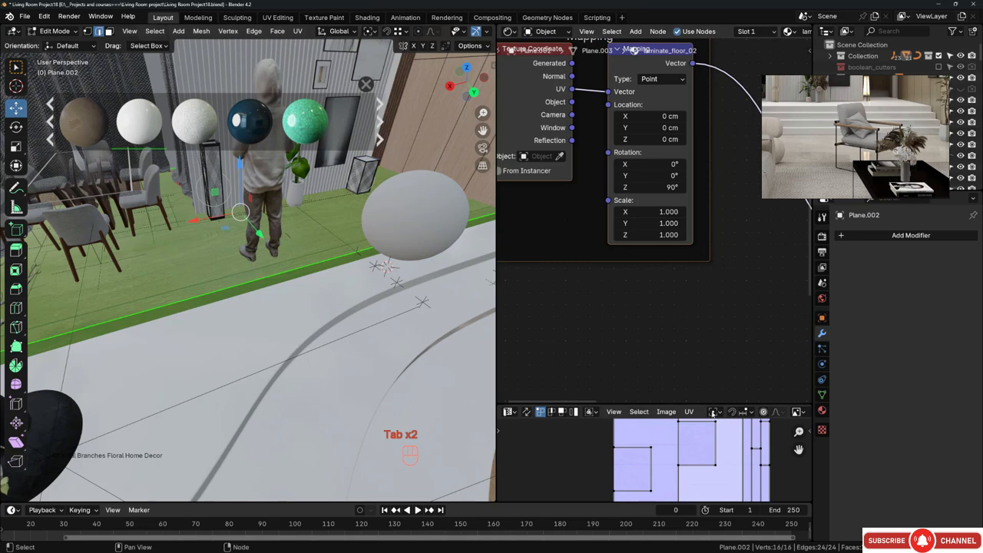
# - Enlarge the UV editor and scale all UVs of the raised floor up by about 3.8 times, followed by about 1.8 times
pyautogui.moveTo(647, 402); pyautogui.dragTo(647, 181)
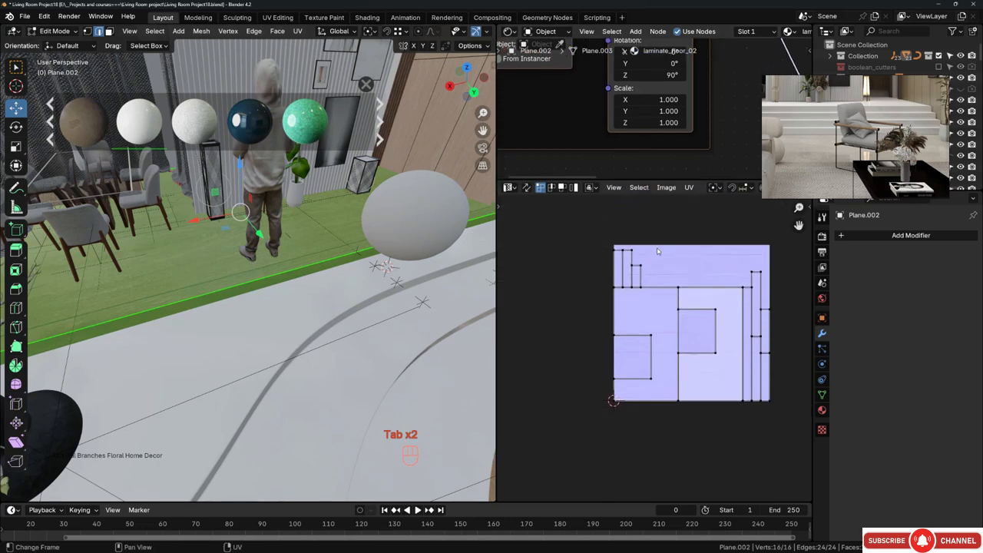
pyautogui.scroll(-2, 691, 322)
pyautogui.press('a')
pyautogui.press('s')
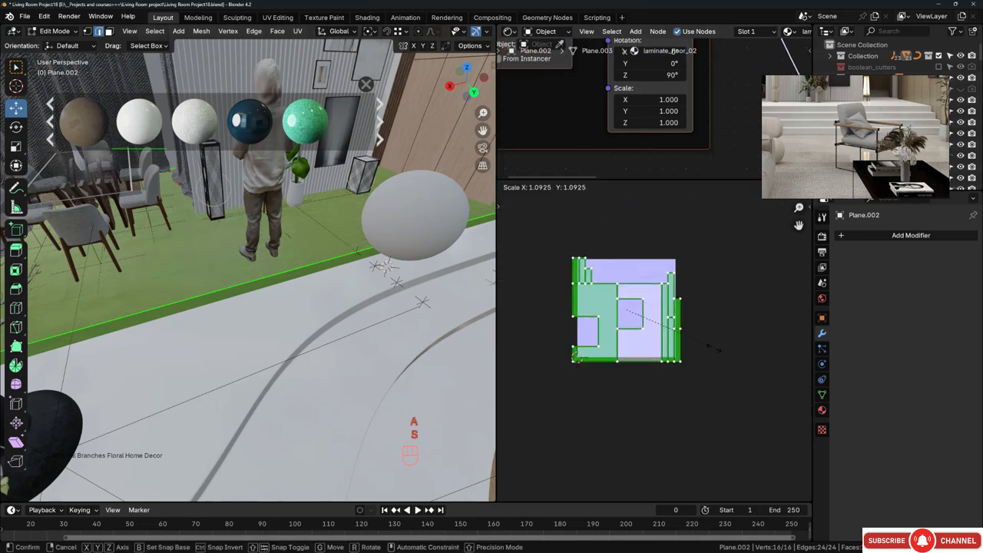
pyautogui.click(633, 281)
pyautogui.scroll(-5, 632, 278)
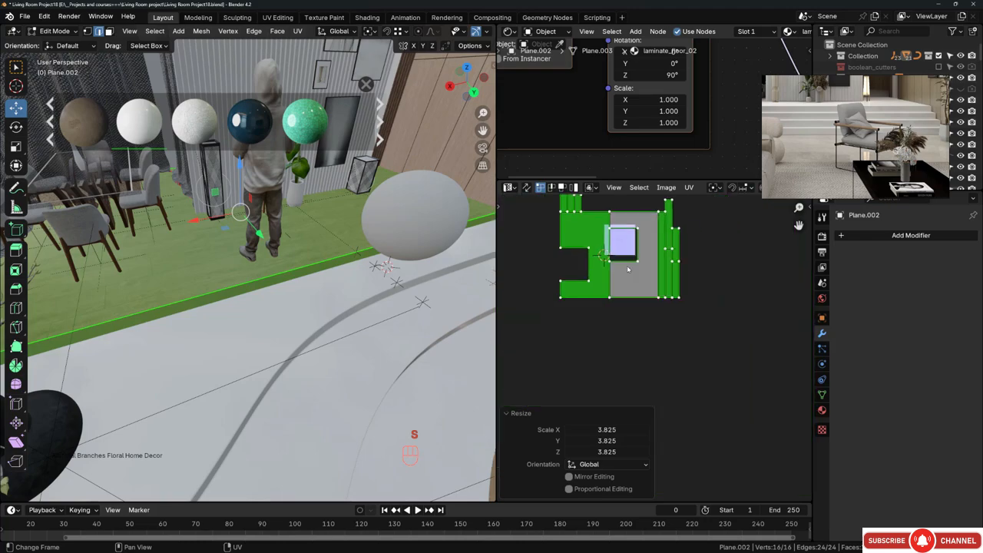
pyautogui.press('s')
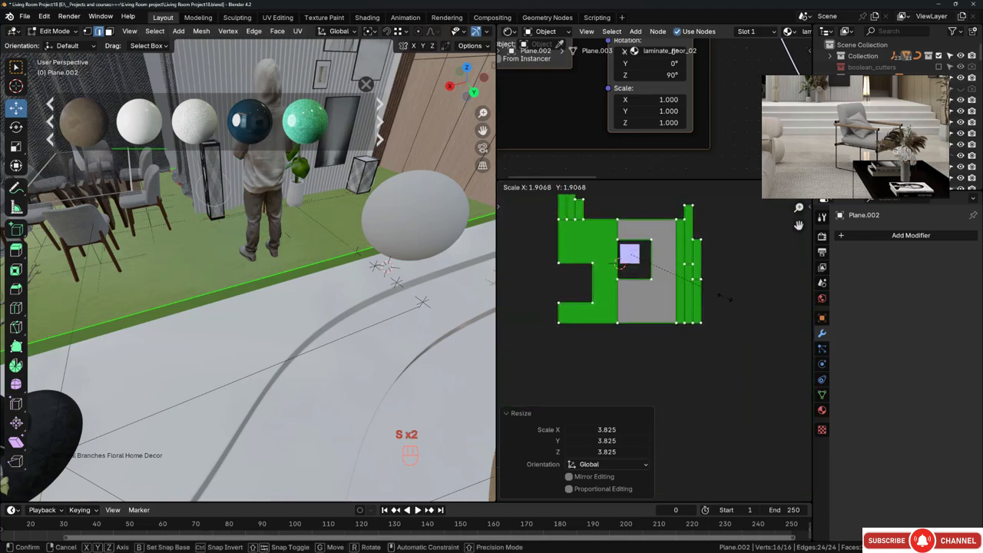
pyautogui.click(723, 296)
# - Rotate all UVs of the raised floor by -90°, return to Object Mode and check the plank direction
pyautogui.scroll(-3, 287, 254)
pyautogui.moveTo(287, 253); pyautogui.dragTo(239, 264, button='middle')
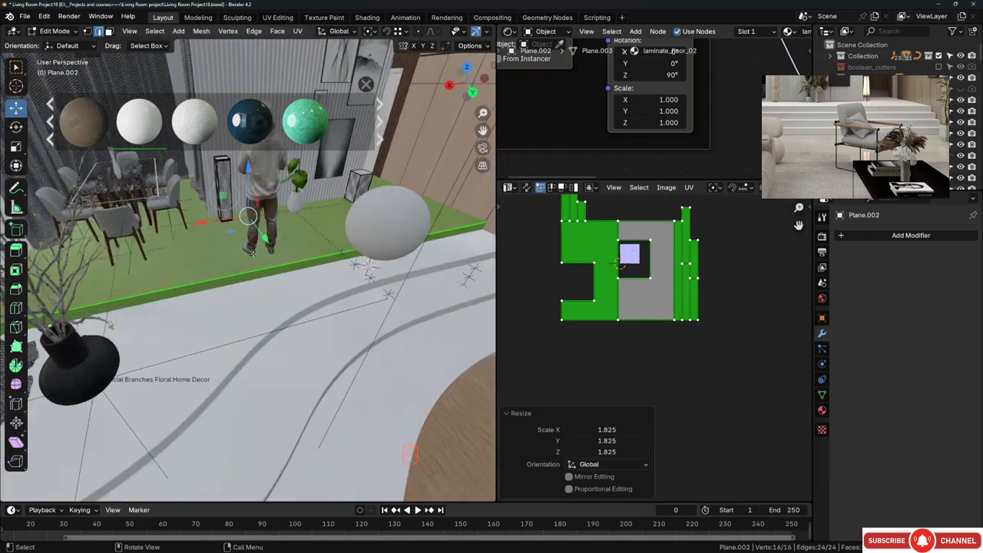
pyautogui.scroll(5, 239, 264)
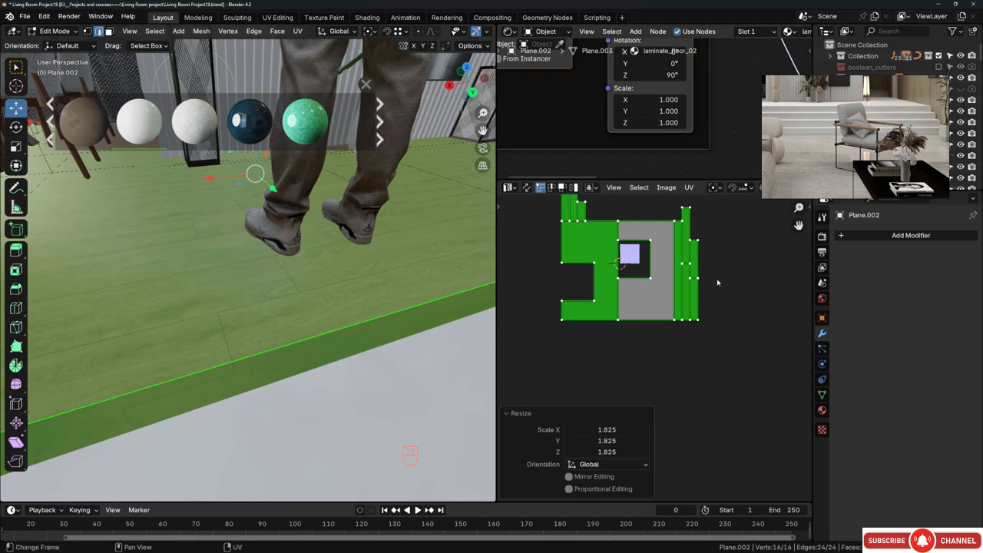
pyautogui.press('r')
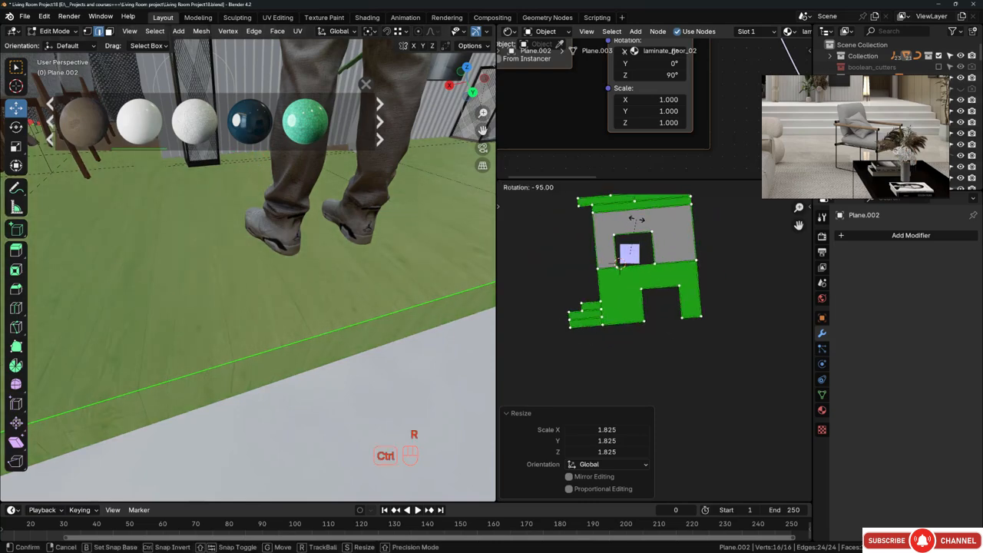
pyautogui.click(639, 222)
pyautogui.scroll(-6, 304, 272)
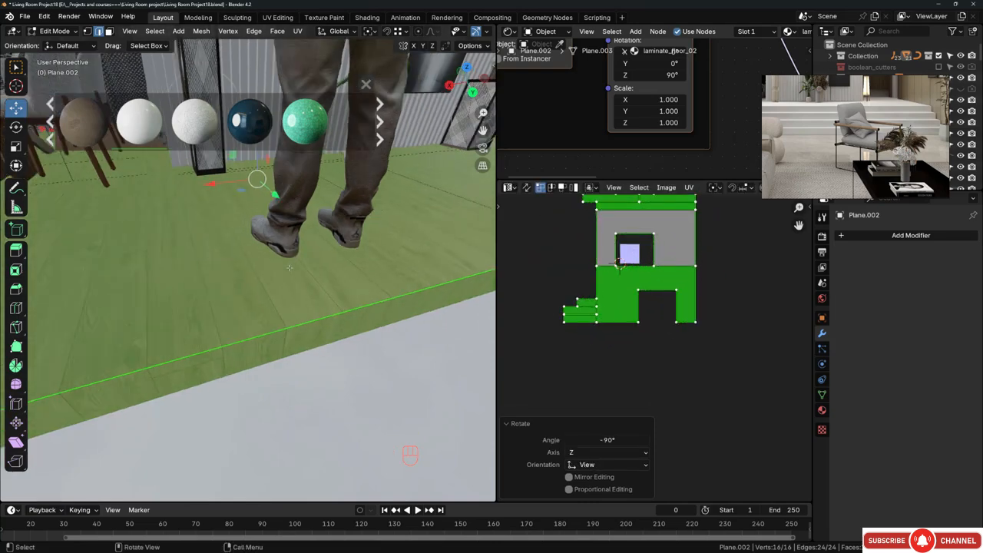
pyautogui.moveTo(304, 273); pyautogui.dragTo(255, 253, button='middle')
pyautogui.press('Tab')
pyautogui.hotkey('alt', 'a')
pyautogui.scroll(5, 251, 265)
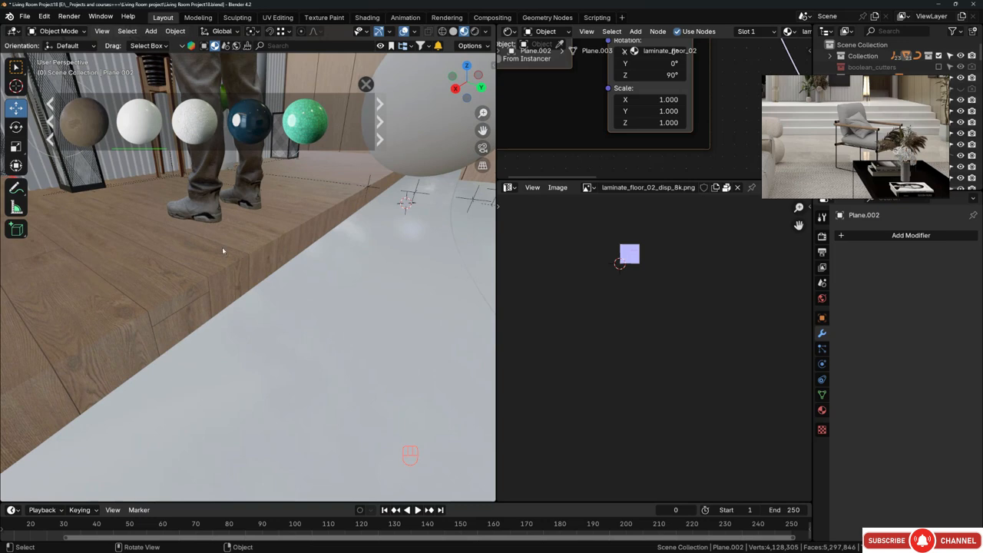
pyautogui.moveTo(222, 246); pyautogui.dragTo(202, 246, button='middle')
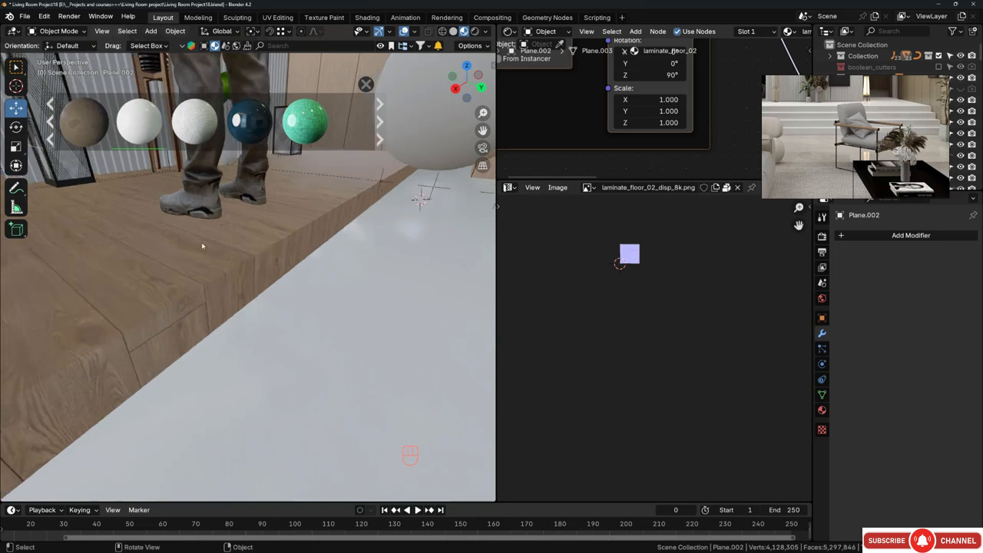
# - Duplicate the raised floor's front edge face in place and separate the copy into its own object
pyautogui.moveTo(260, 264); pyautogui.dragTo(384, 258, button='middle')
pyautogui.press('Tab')
pyautogui.click(260, 265)
pyautogui.press('3')
pyautogui.hotkey('shift', 'd')
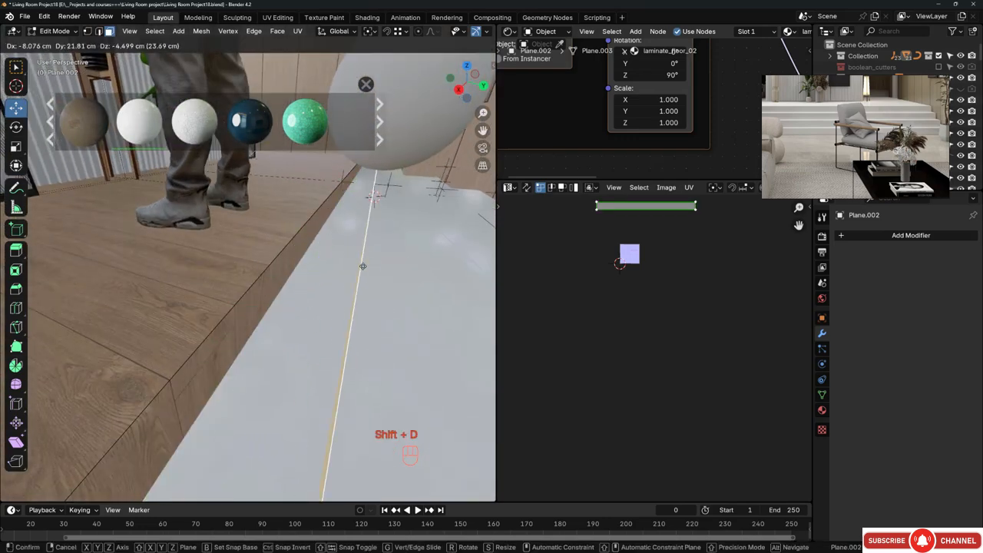
pyautogui.rightClick(368, 254)
pyautogui.press('p')
pyautogui.click(362, 267)
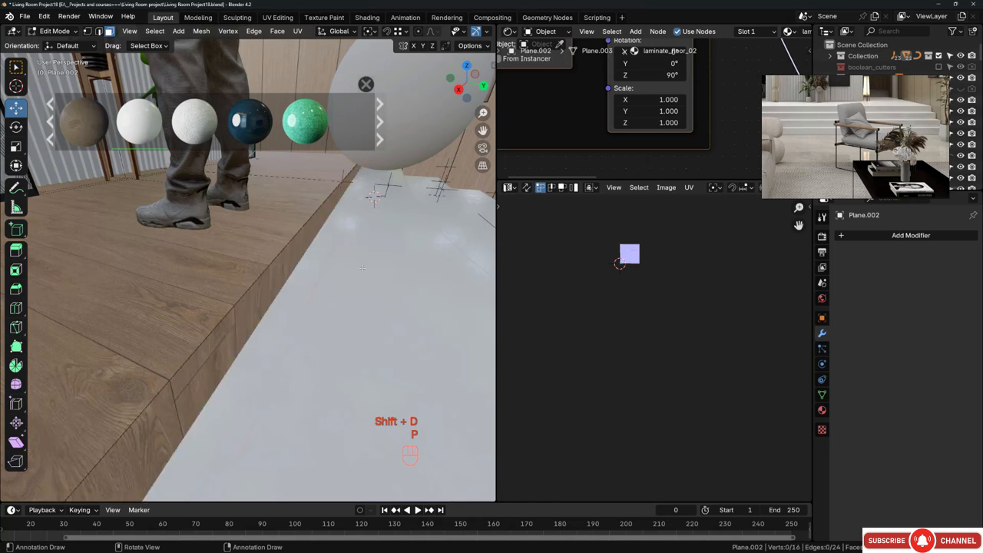
pyautogui.press('Tab')
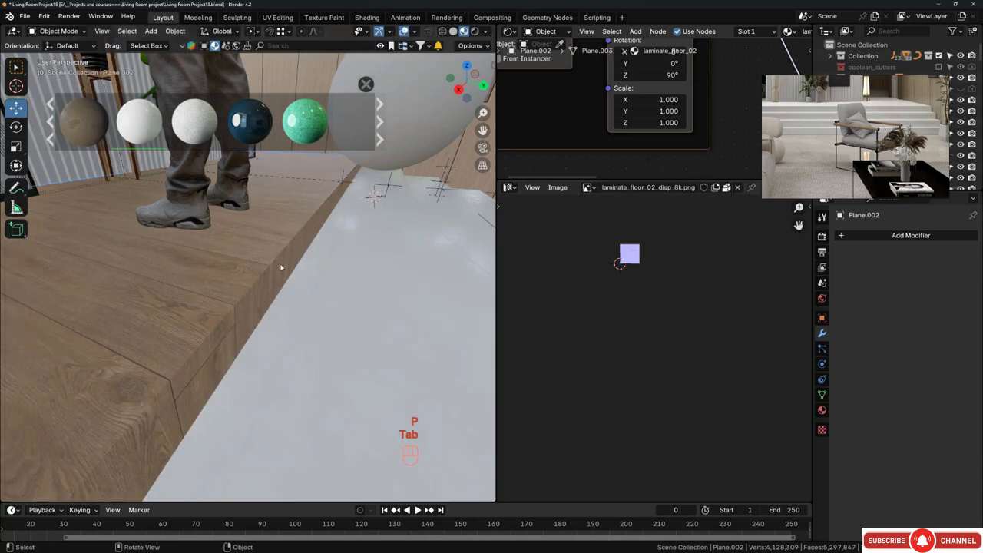
# - Extrude the separated front edge strip outward by about 3.4 cm and recalculate its normals to face outside
pyautogui.click(281, 268)
pyautogui.press('Tab')
pyautogui.press('a')
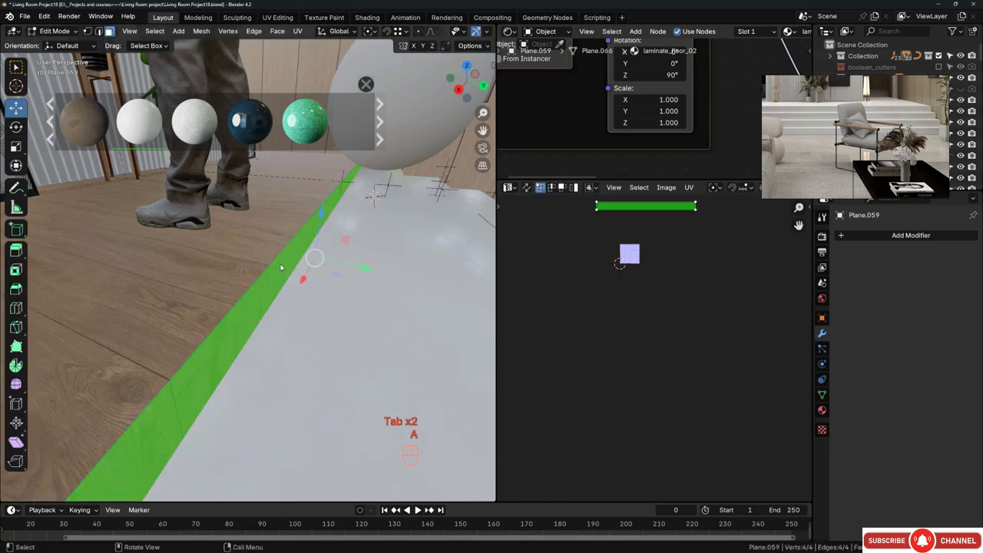
pyautogui.press('e')
pyautogui.press('shift')
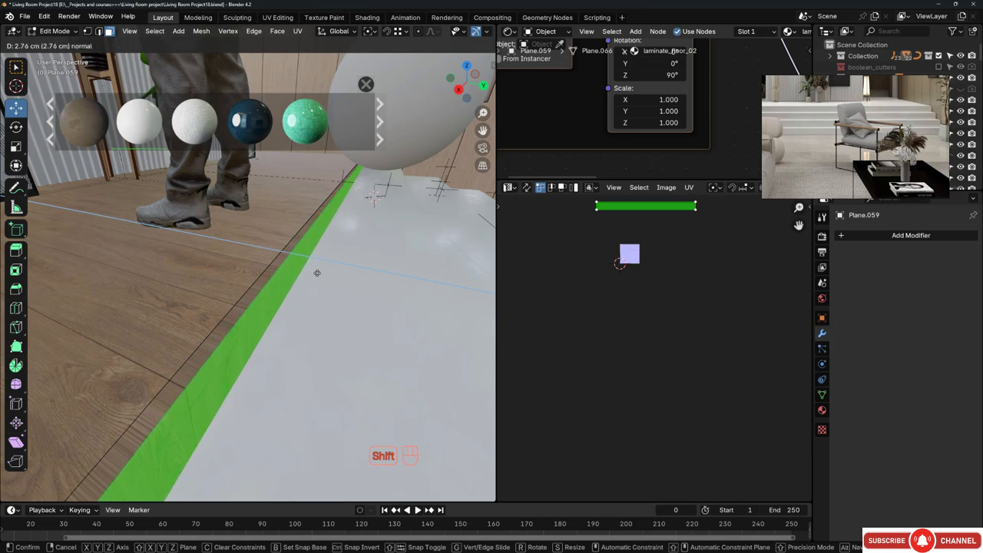
pyautogui.click(325, 275)
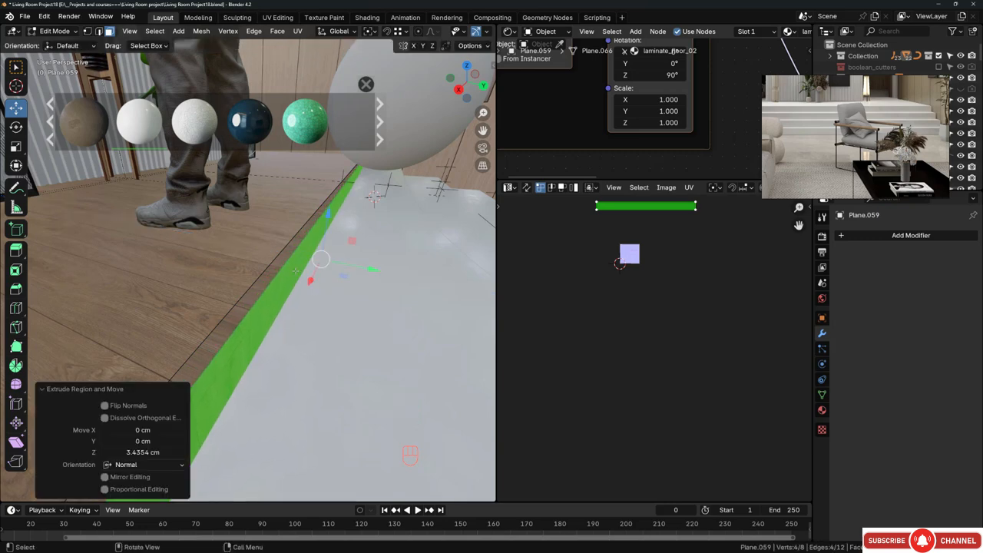
pyautogui.press('a')
pyautogui.hotkey('shift', 'n')
pyautogui.press('Tab')
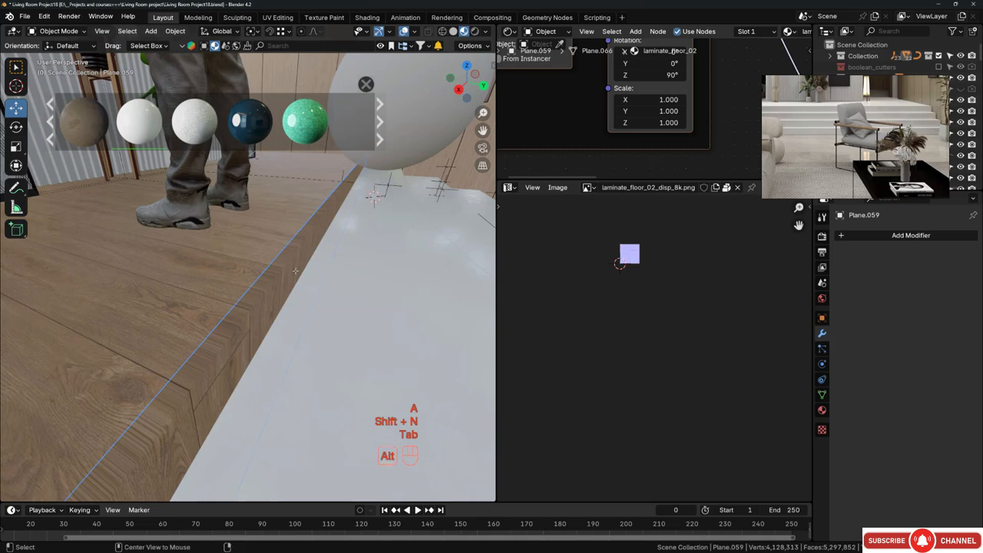
pyautogui.hotkey('alt', 'a')
# - Link the porcelain material from the curved steps to the front edge strip of the raised floor
pyautogui.moveTo(296, 263); pyautogui.dragTo(305, 256, button='middle')
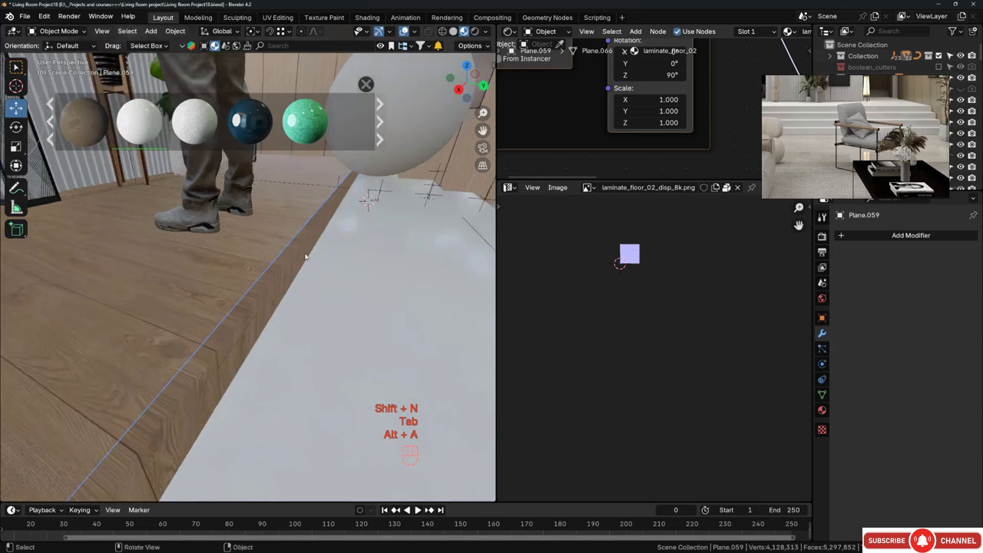
pyautogui.keyDown('shift'); pyautogui.click(399, 254); pyautogui.keyUp('shift')
pyautogui.hotkey('ctrl', 'l')
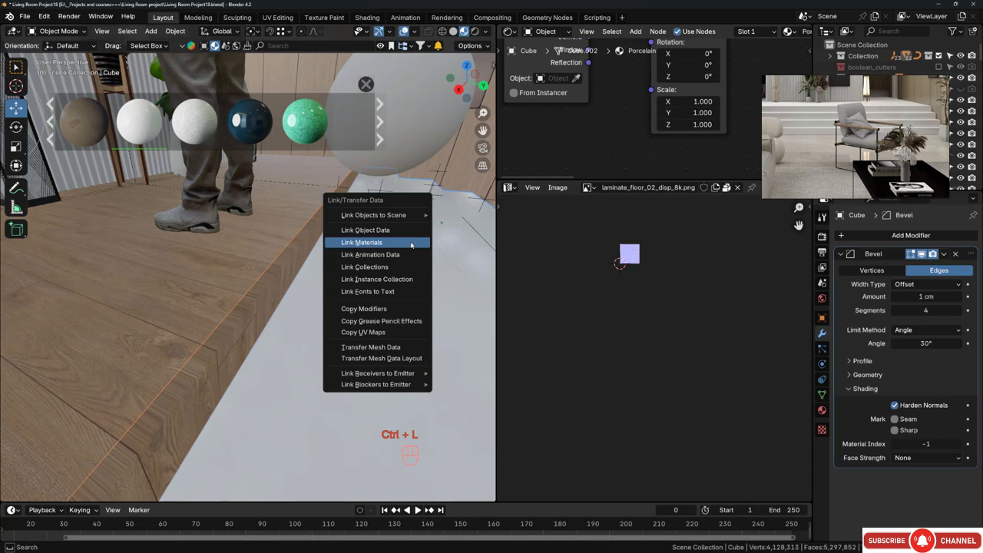
pyautogui.click(411, 243)
pyautogui.hotkey('alt', 'a')
# - Copy the Bevel modifier from the curved steps to the front edge strip
pyautogui.click(299, 257)
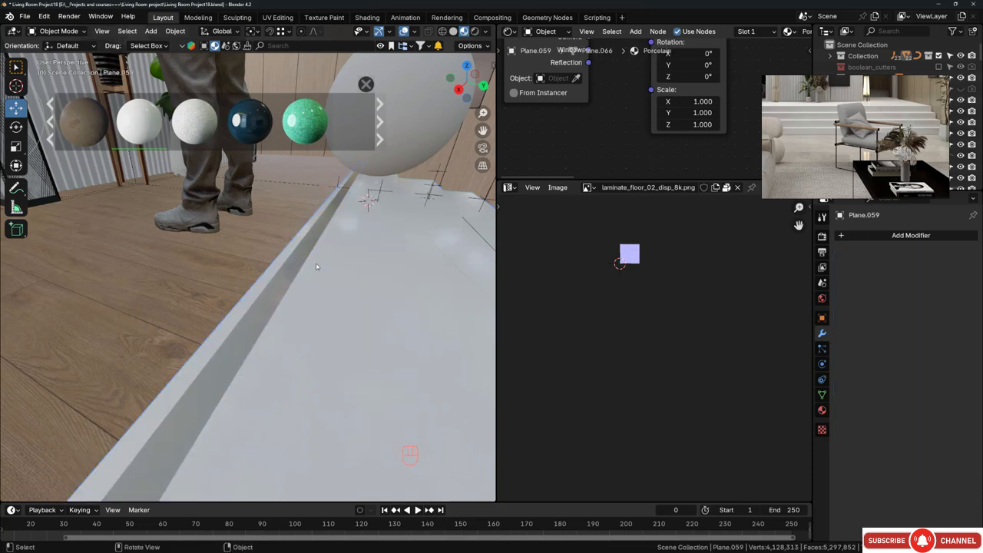
pyautogui.keyDown('shift'); pyautogui.click(378, 257); pyautogui.keyUp('shift')
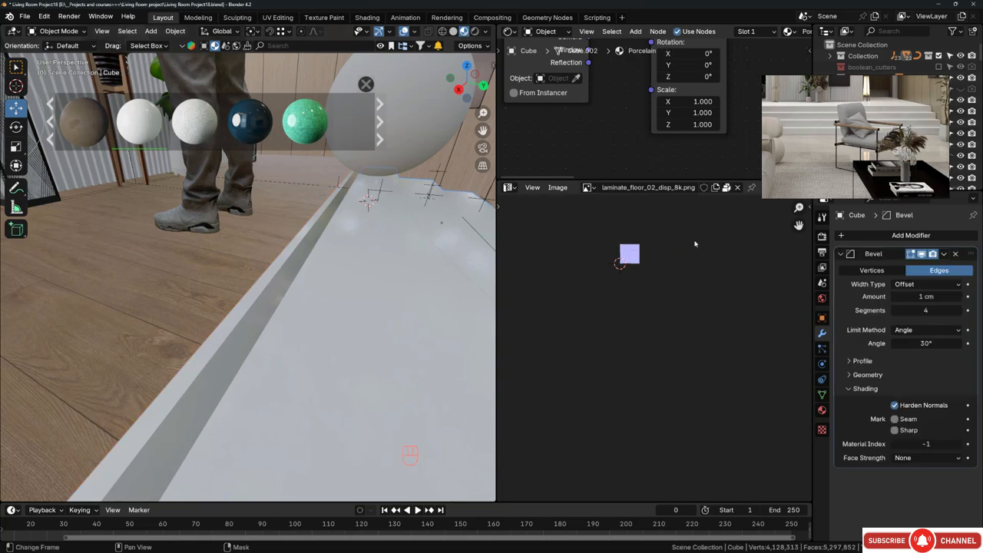
pyautogui.click(945, 255)
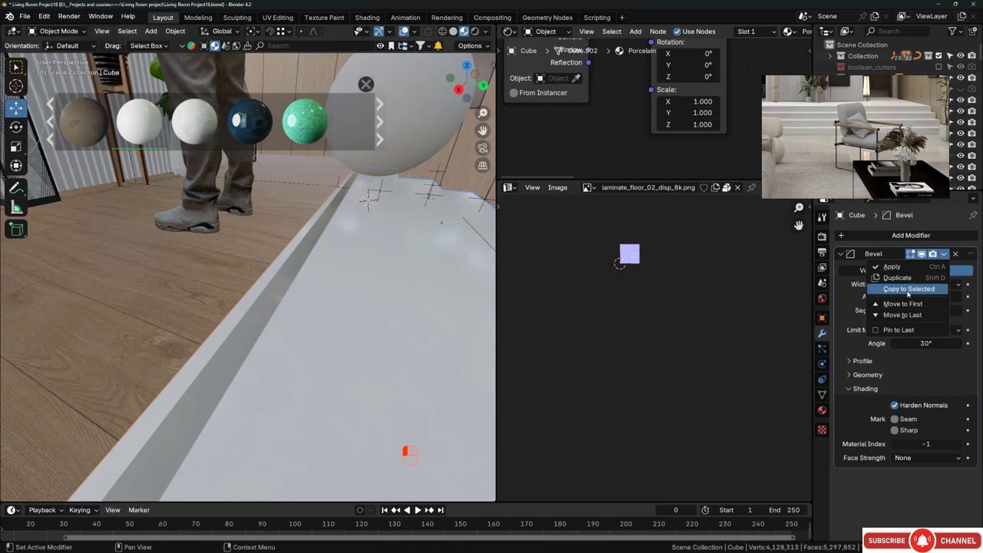
pyautogui.click(910, 291)
pyautogui.hotkey('alt', 'a')
pyautogui.moveTo(397, 325); pyautogui.dragTo(263, 240, button='middle')
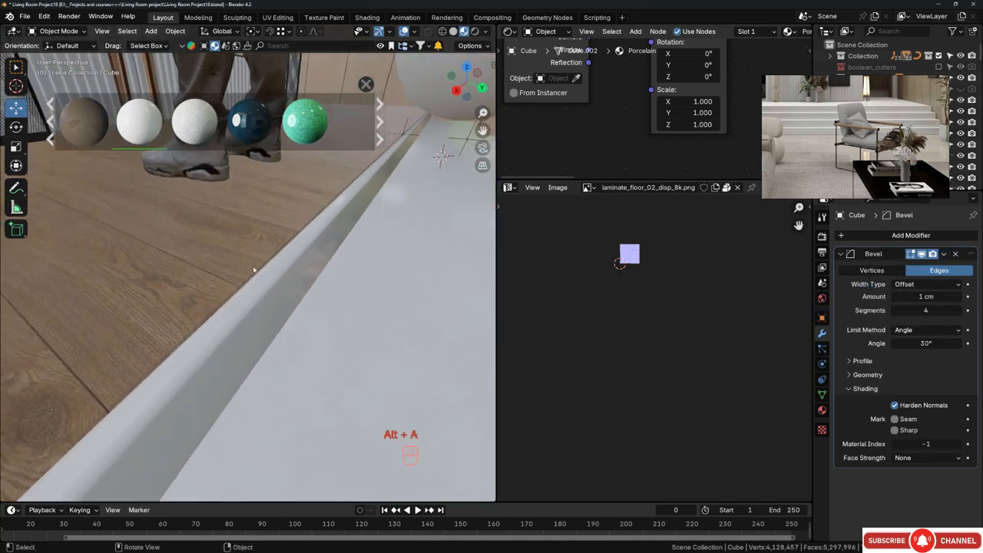
# - Copy the front edge strip's Bevel modifier to the raised laminate floor
pyautogui.click(264, 240)
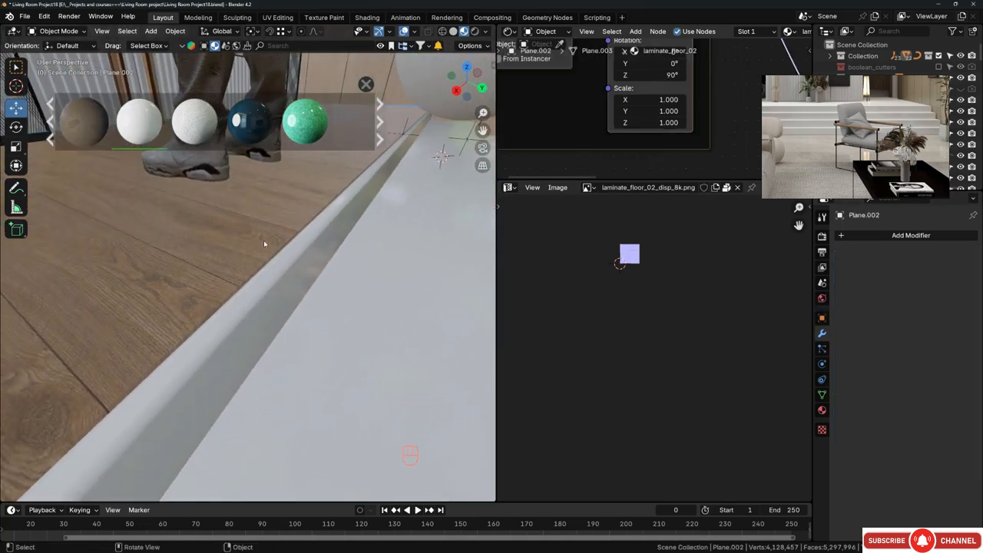
pyautogui.click(337, 257)
pyautogui.click(944, 255)
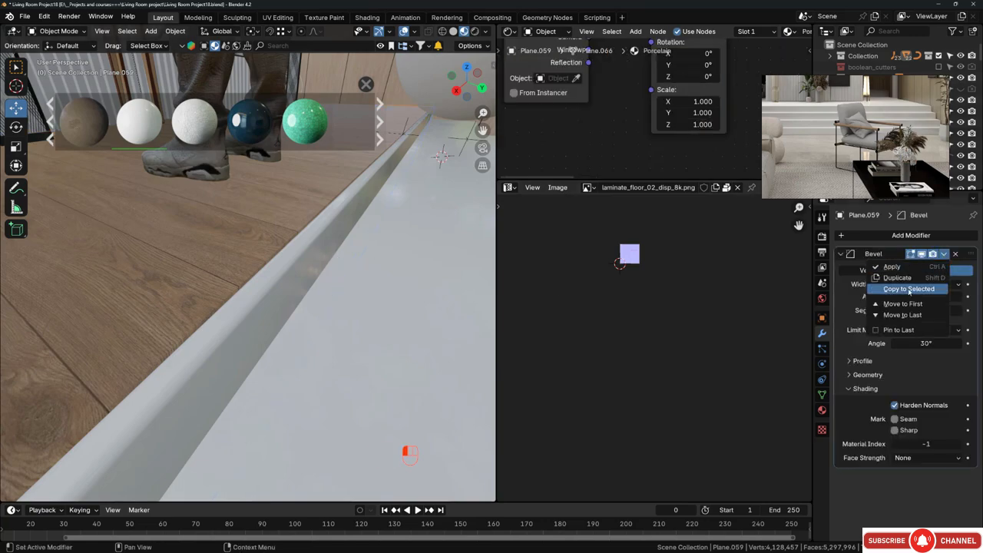
pyautogui.click(909, 289)
pyautogui.hotkey('alt', 'a')
pyautogui.moveTo(293, 266); pyautogui.dragTo(264, 267, button='middle')
# - Set the bevel amount to 0.5 cm on both the front edge strip and the raised floor
pyautogui.click(933, 296)
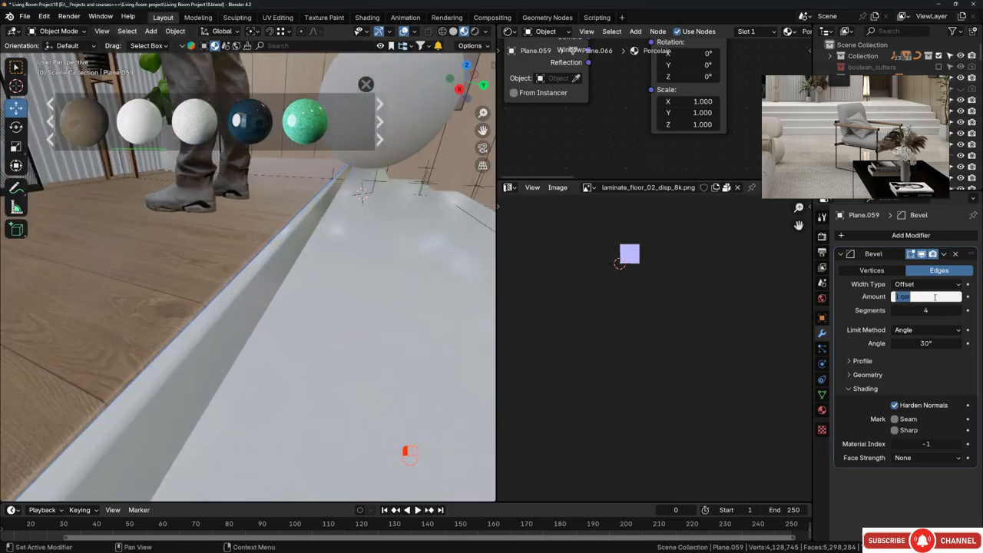
pyautogui.press('Return')
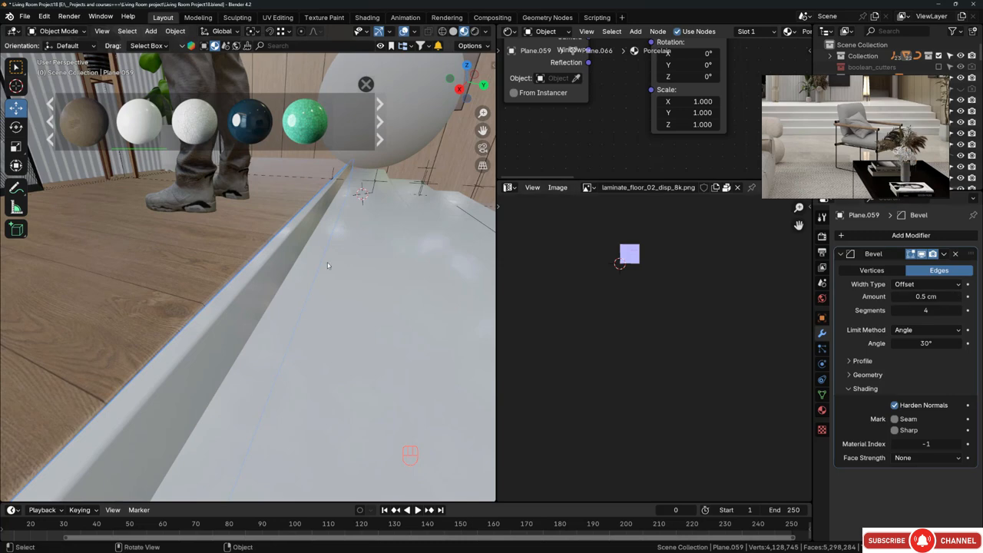
pyautogui.click(234, 235)
pyautogui.click(927, 296)
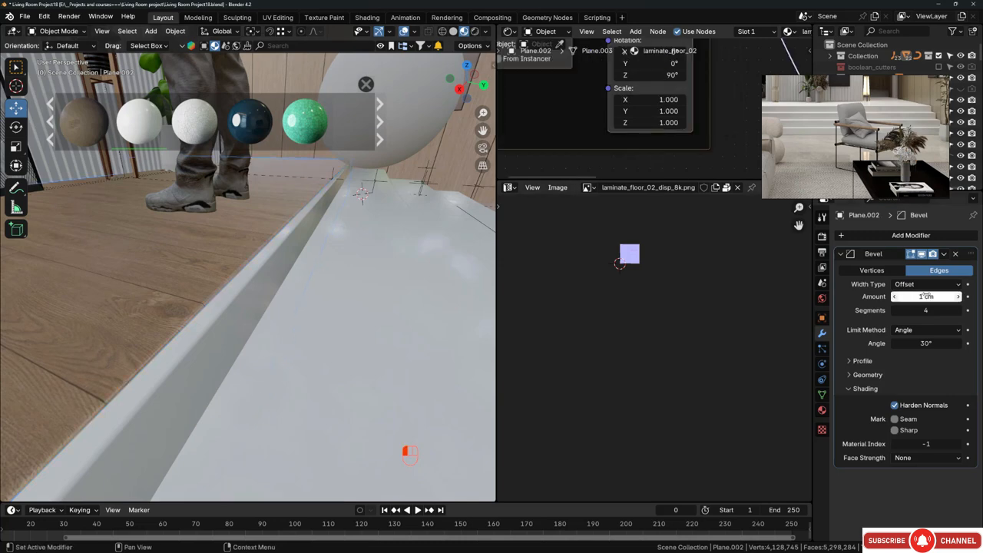
pyautogui.press('Return')
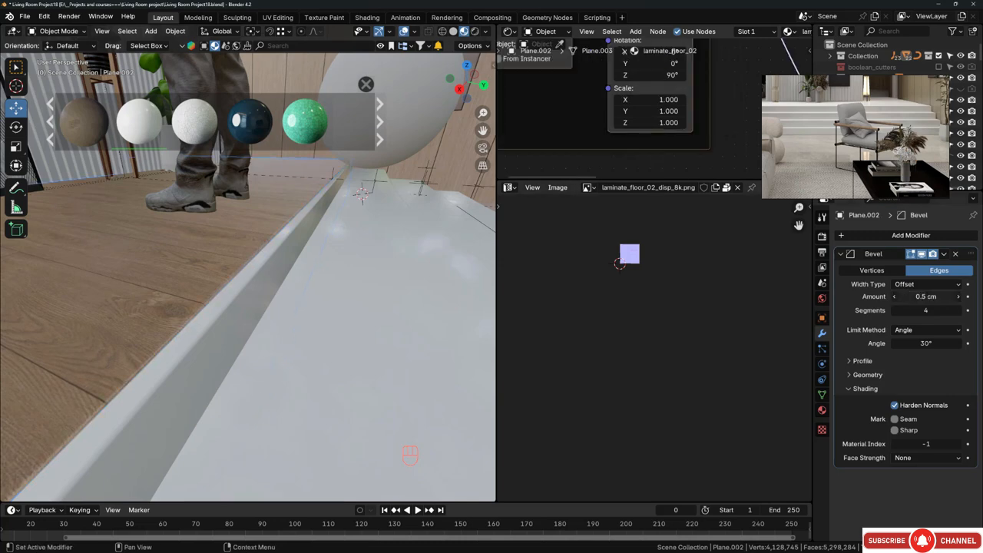
pyautogui.hotkey('alt', 'a')
# - Reduce the display size of the Artificial Branches Floral Home Decor empty to 26 cm
pyautogui.moveTo(367, 328); pyautogui.dragTo(273, 283, button='middle')
pyautogui.scroll(-4, 193, 270)
pyautogui.keyDown('ctrl'); pyautogui.moveTo(288, 254); pyautogui.dragTo(271, 279, button='middle'); pyautogui.keyUp('ctrl')
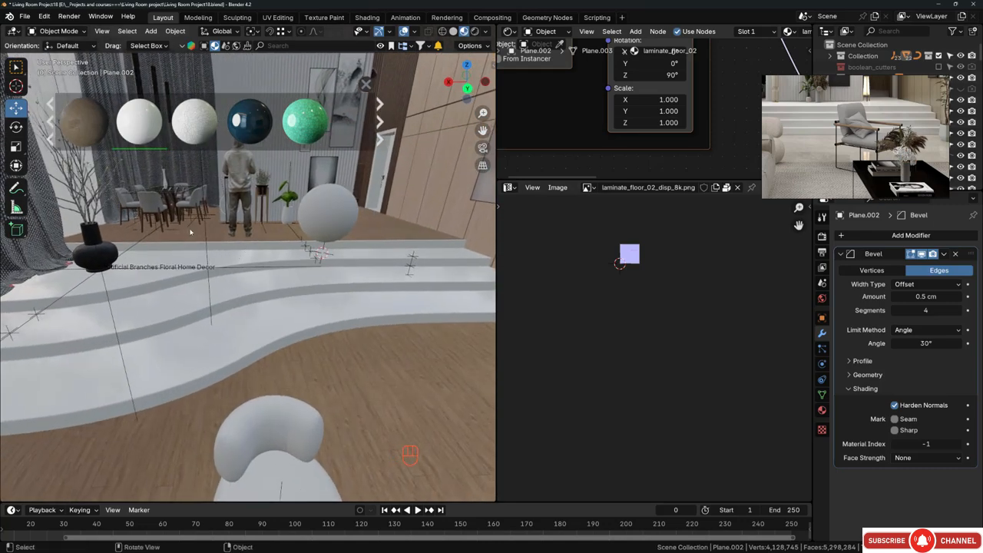
pyautogui.moveTo(211, 217); pyautogui.dragTo(296, 273, button='middle')
pyautogui.click(302, 266)
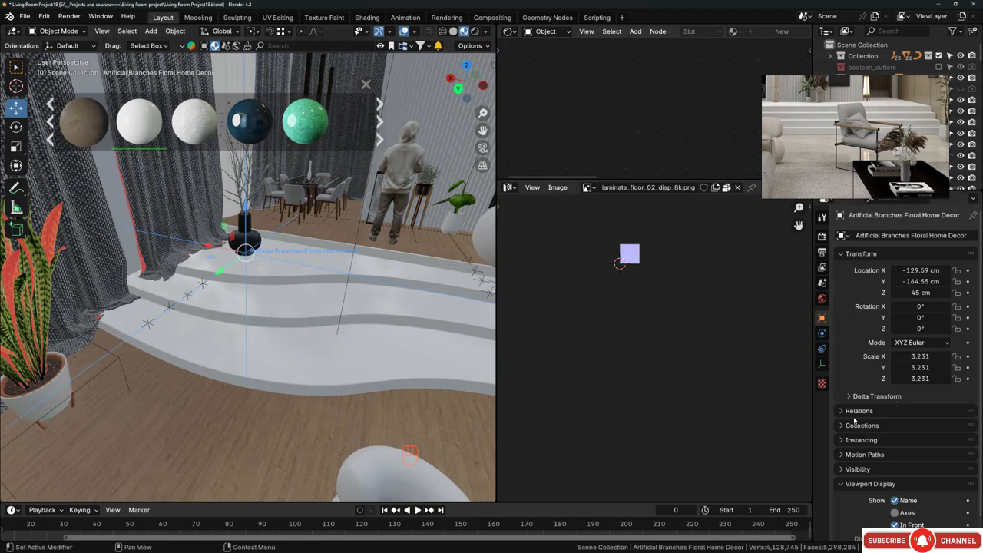
pyautogui.click(822, 364)
pyautogui.moveTo(932, 263); pyautogui.dragTo(895, 263)
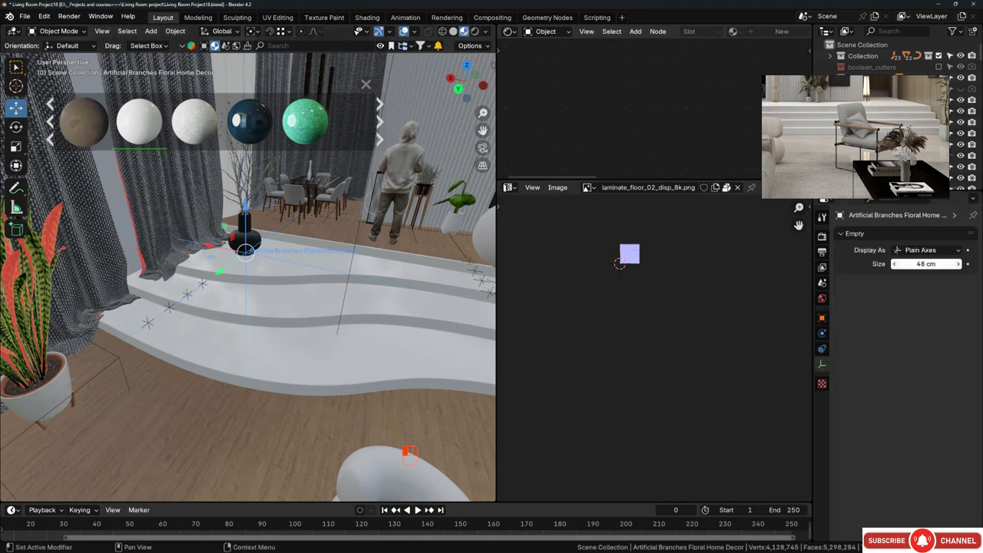
pyautogui.moveTo(355, 258); pyautogui.dragTo(290, 280, button='middle')
pyautogui.hotkey('shift', '`')
pyautogui.press('w')
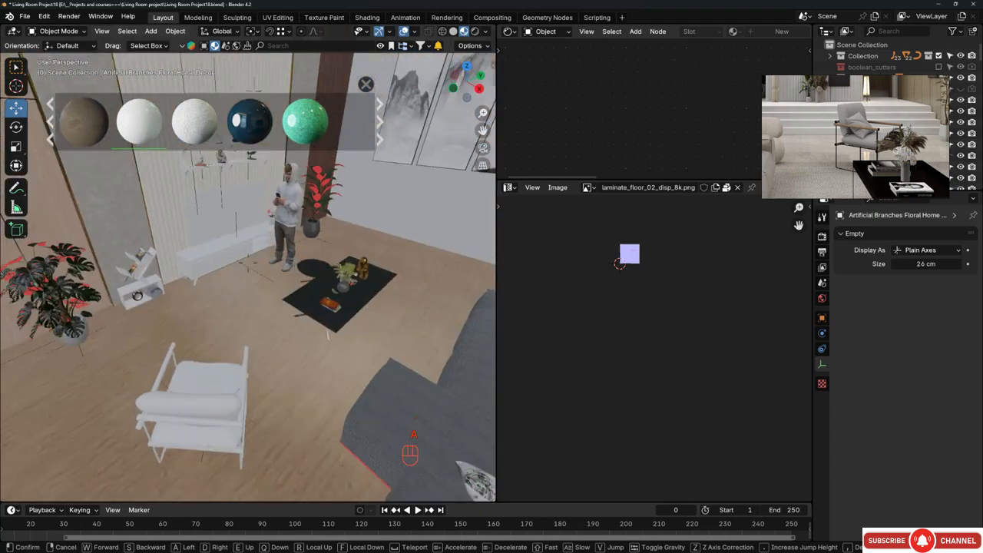
pyautogui.press('Escape')
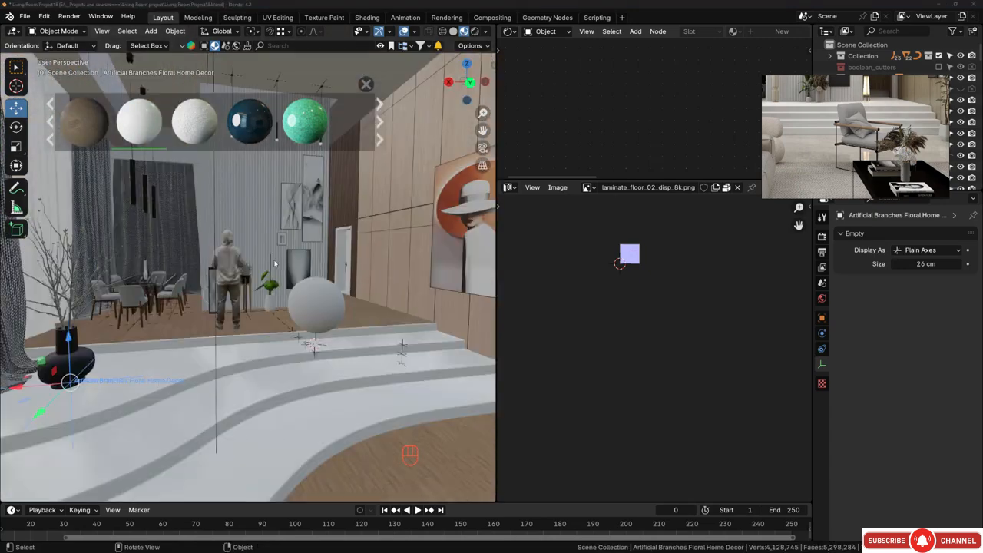